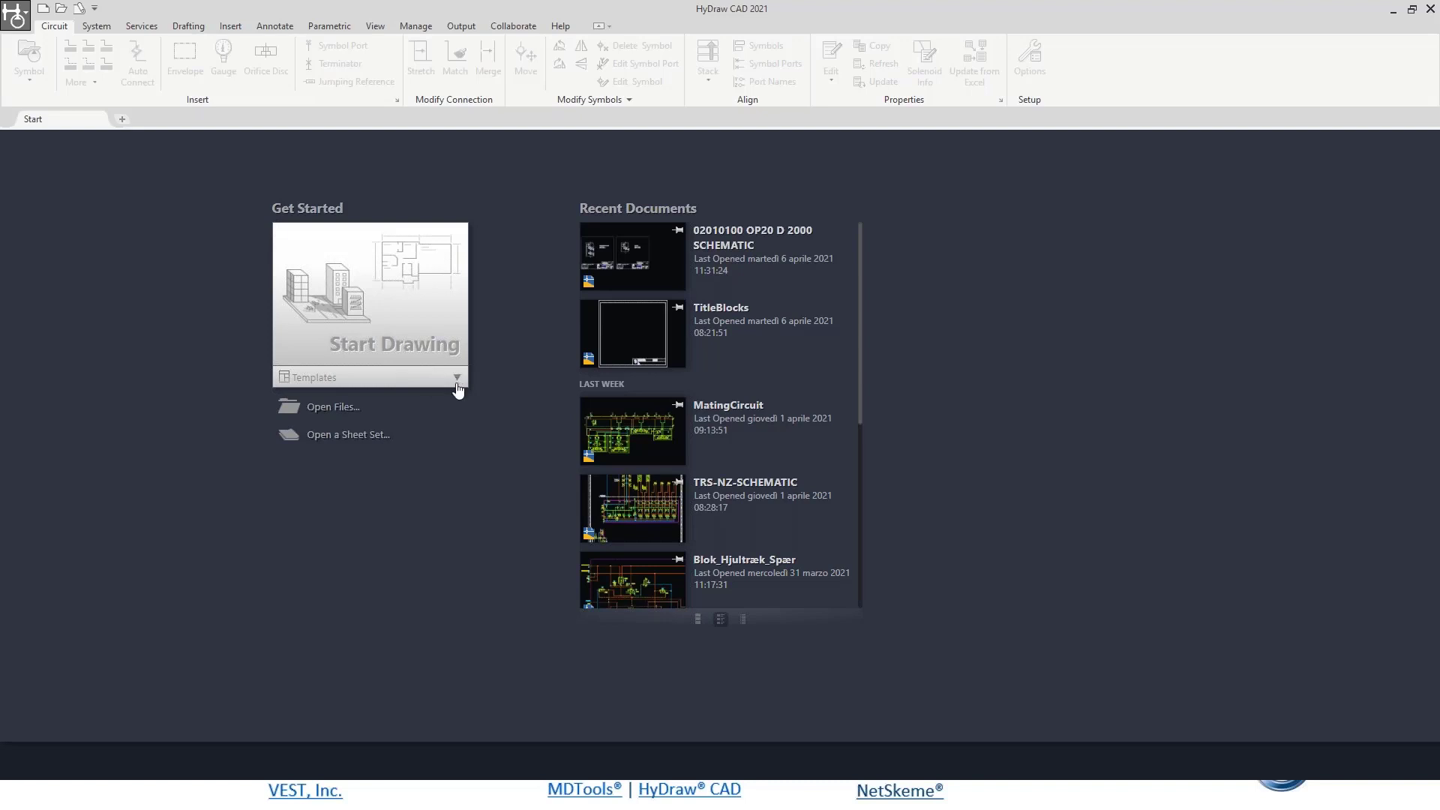
- Start a new blank drawing for the hydraulic circuit
{"action": "left_click", "coordinate": [438, 333]}
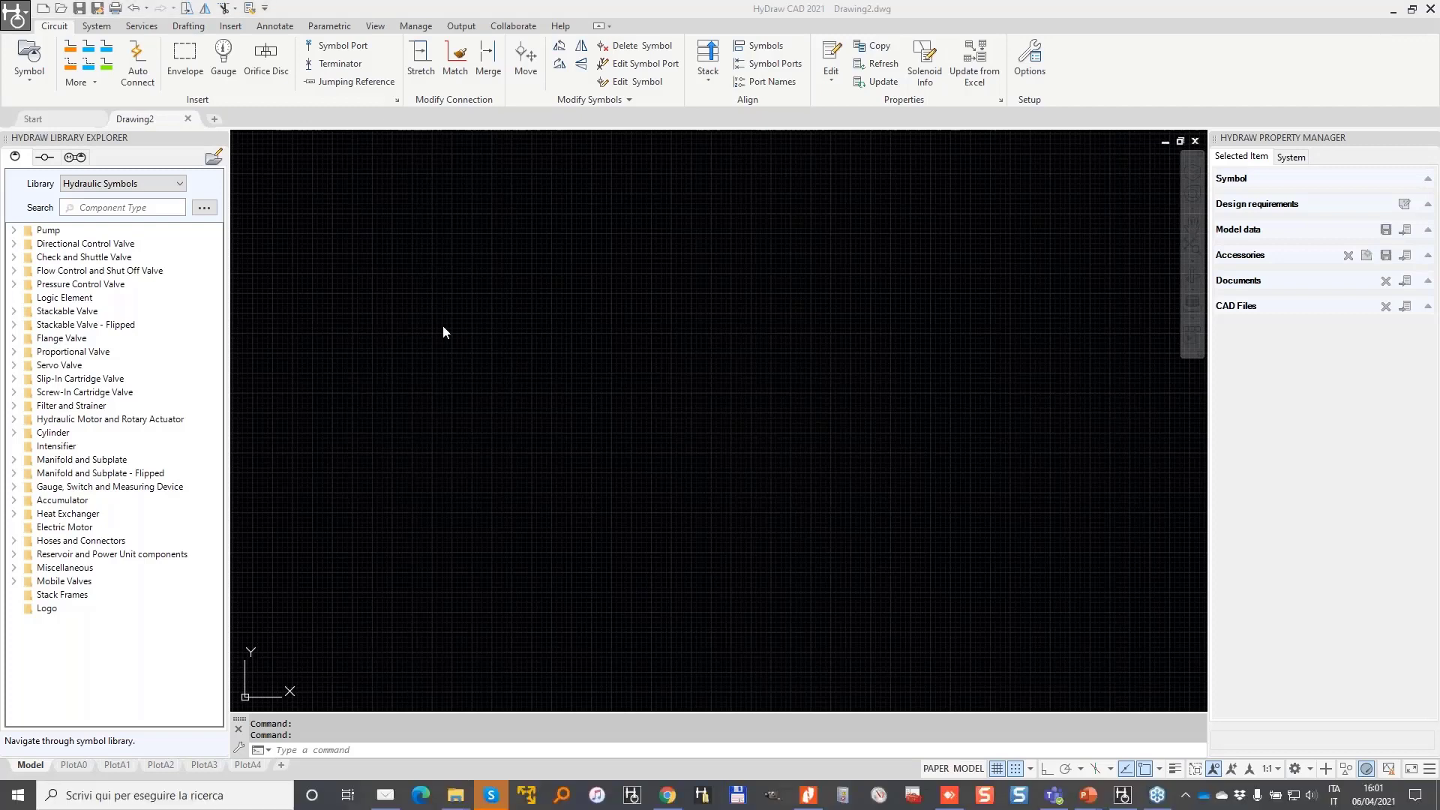
{"action": "left_click", "coordinate": [429, 437]}
{"action": "scroll", "coordinate": [494, 447], "scroll_direction": "down", "scroll_amount": 2}
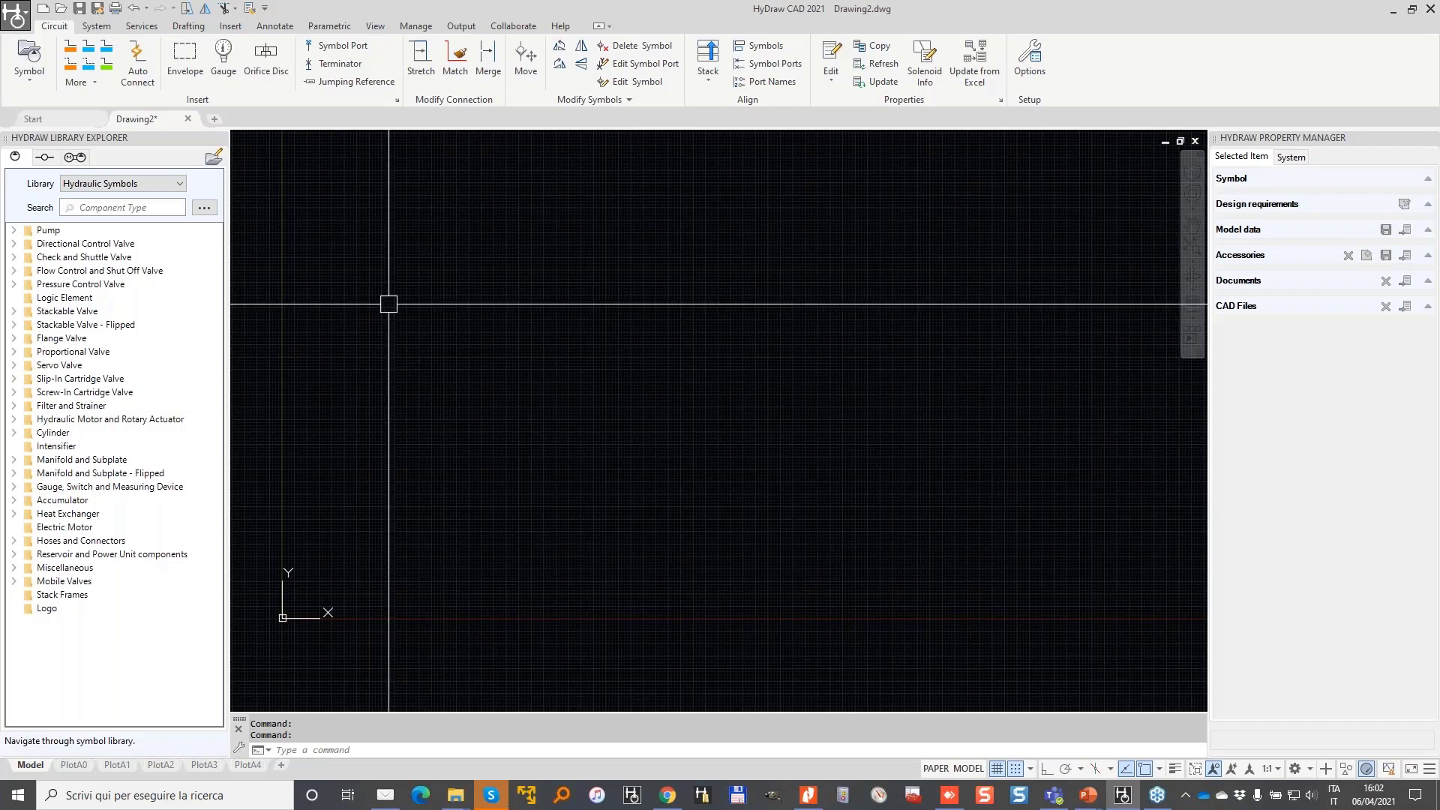
- Search the Hydraulic Symbols library for "pump" and open the Variable, Pressure Compensated Load Sense pump symbols
{"action": "left_click", "coordinate": [137, 207]}
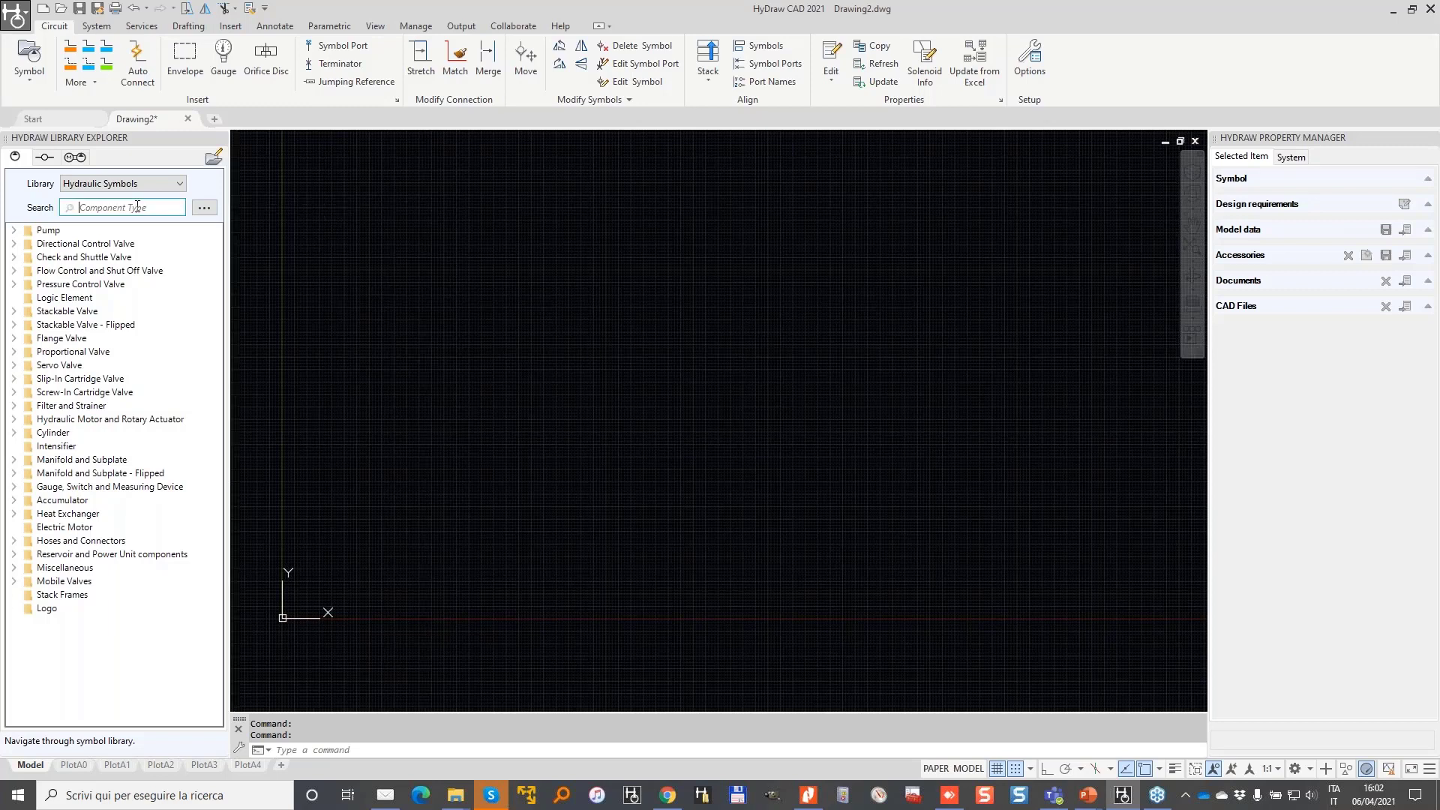
{"action": "type", "text": "p"}
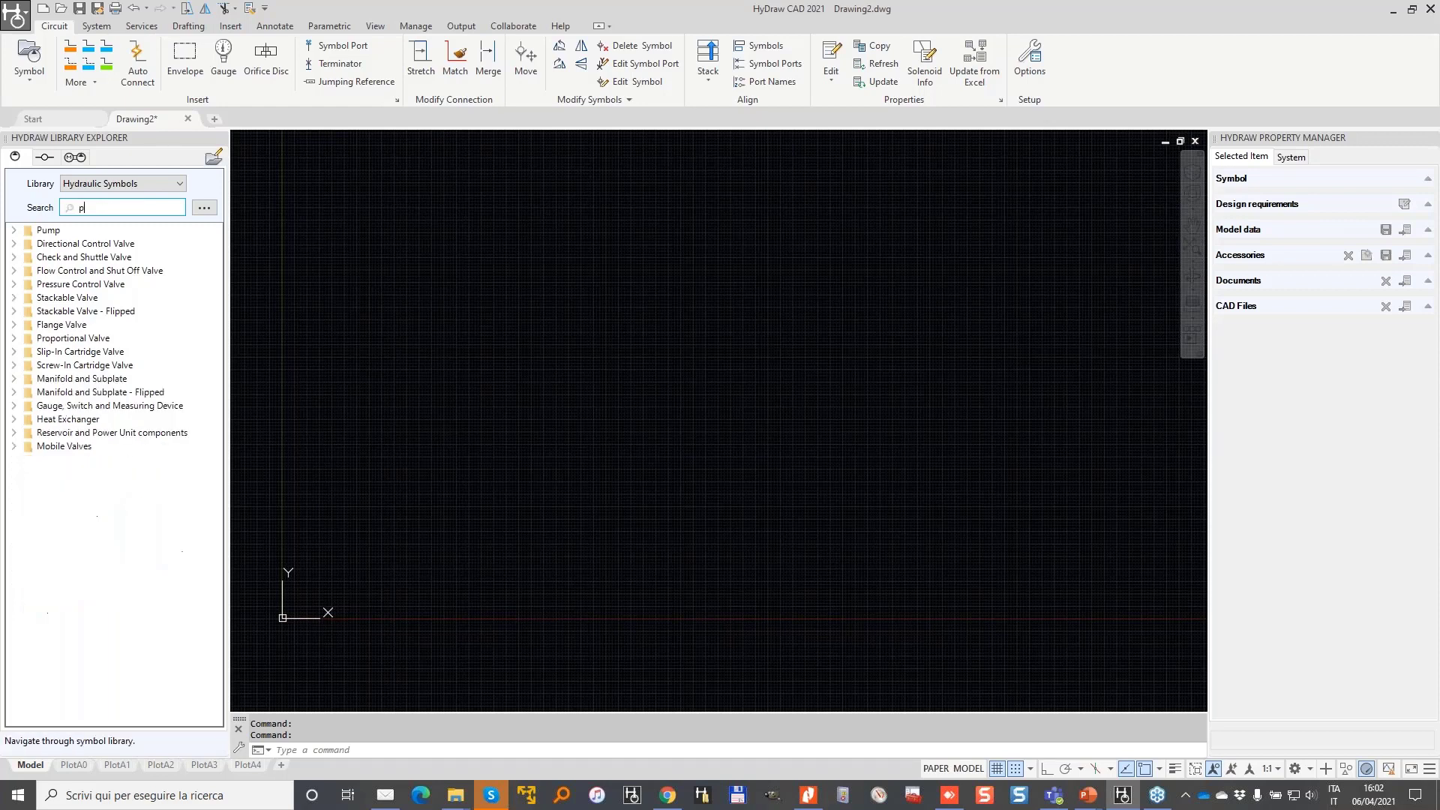
{"action": "type", "text": "ump"}
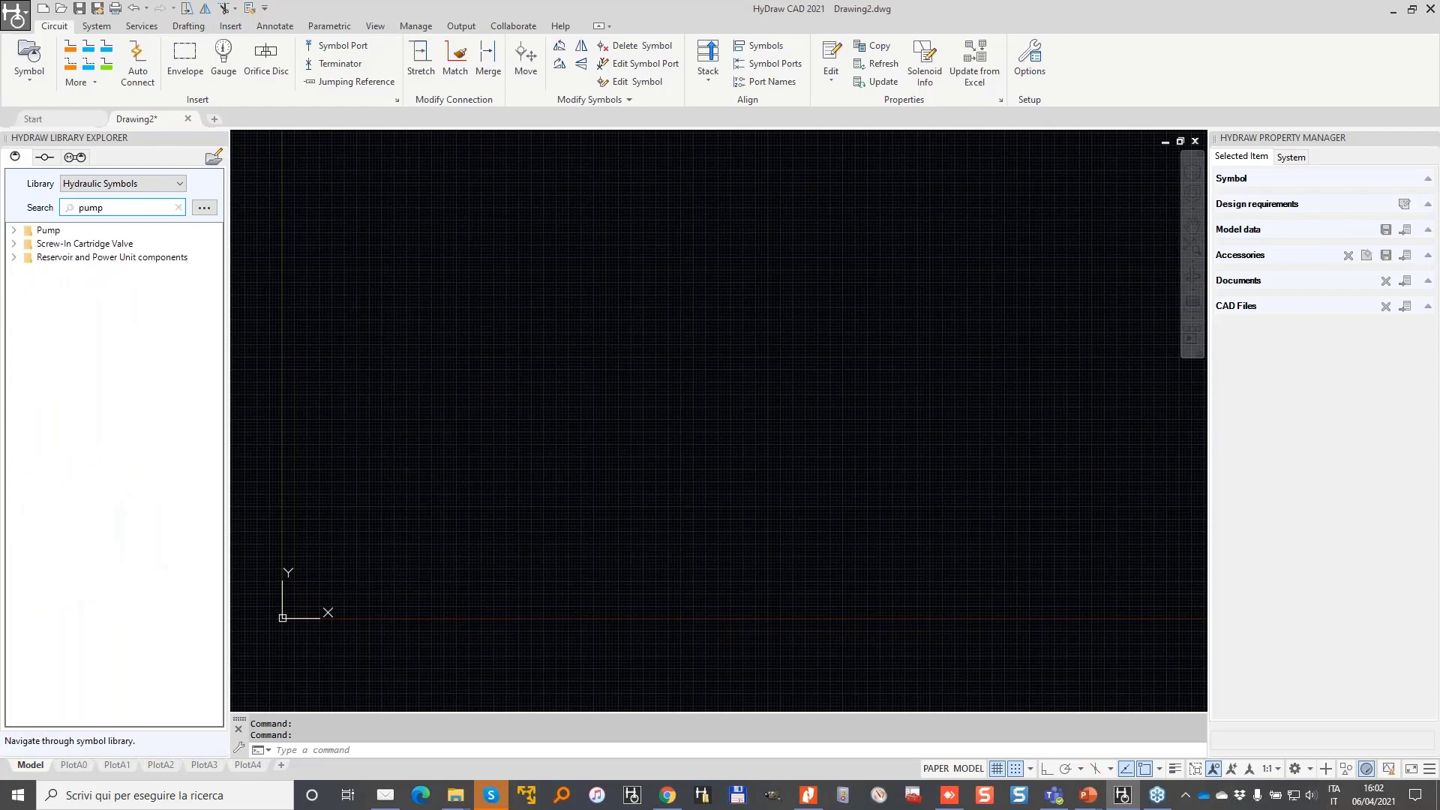
{"action": "left_click", "coordinate": [15, 230]}
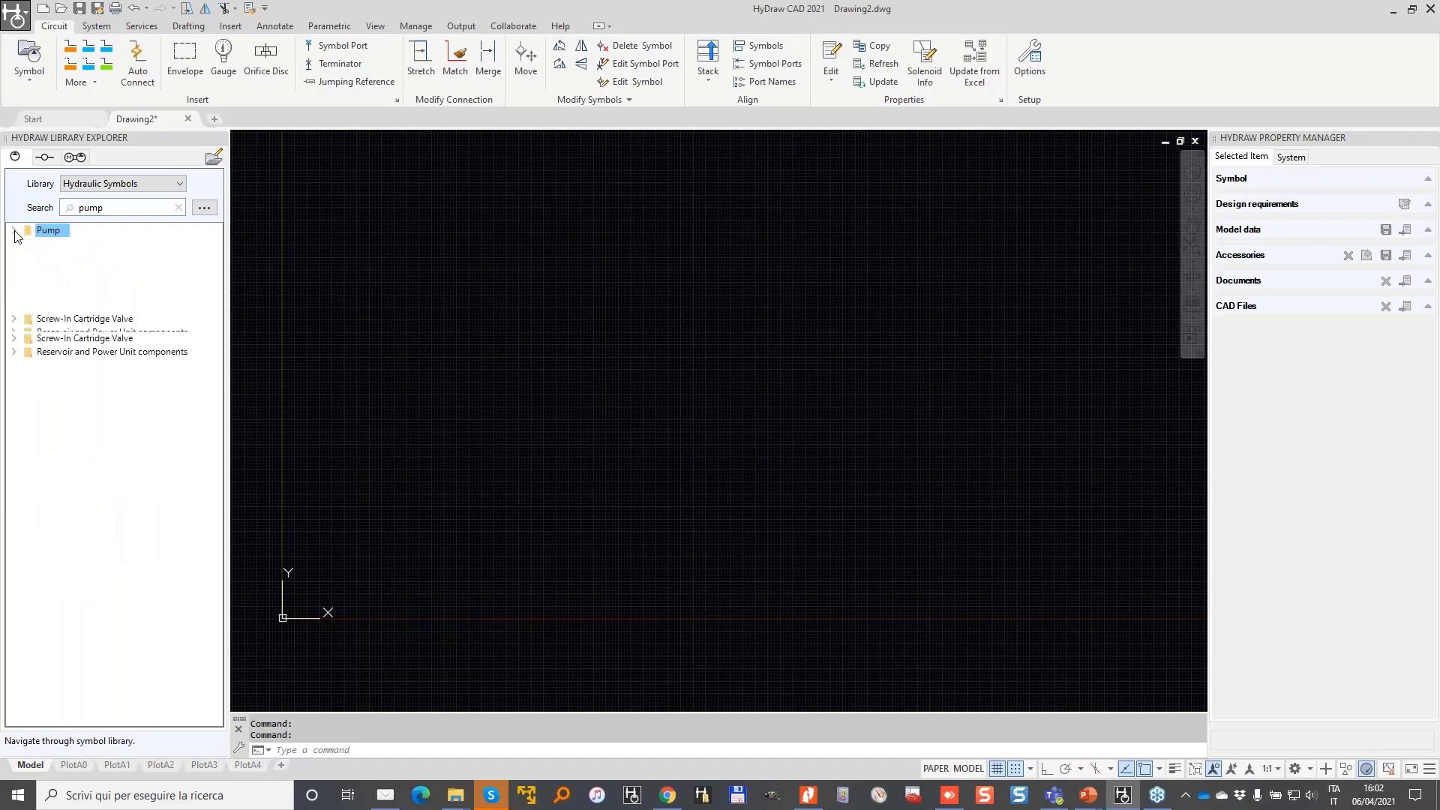
{"action": "left_click", "coordinate": [29, 258]}
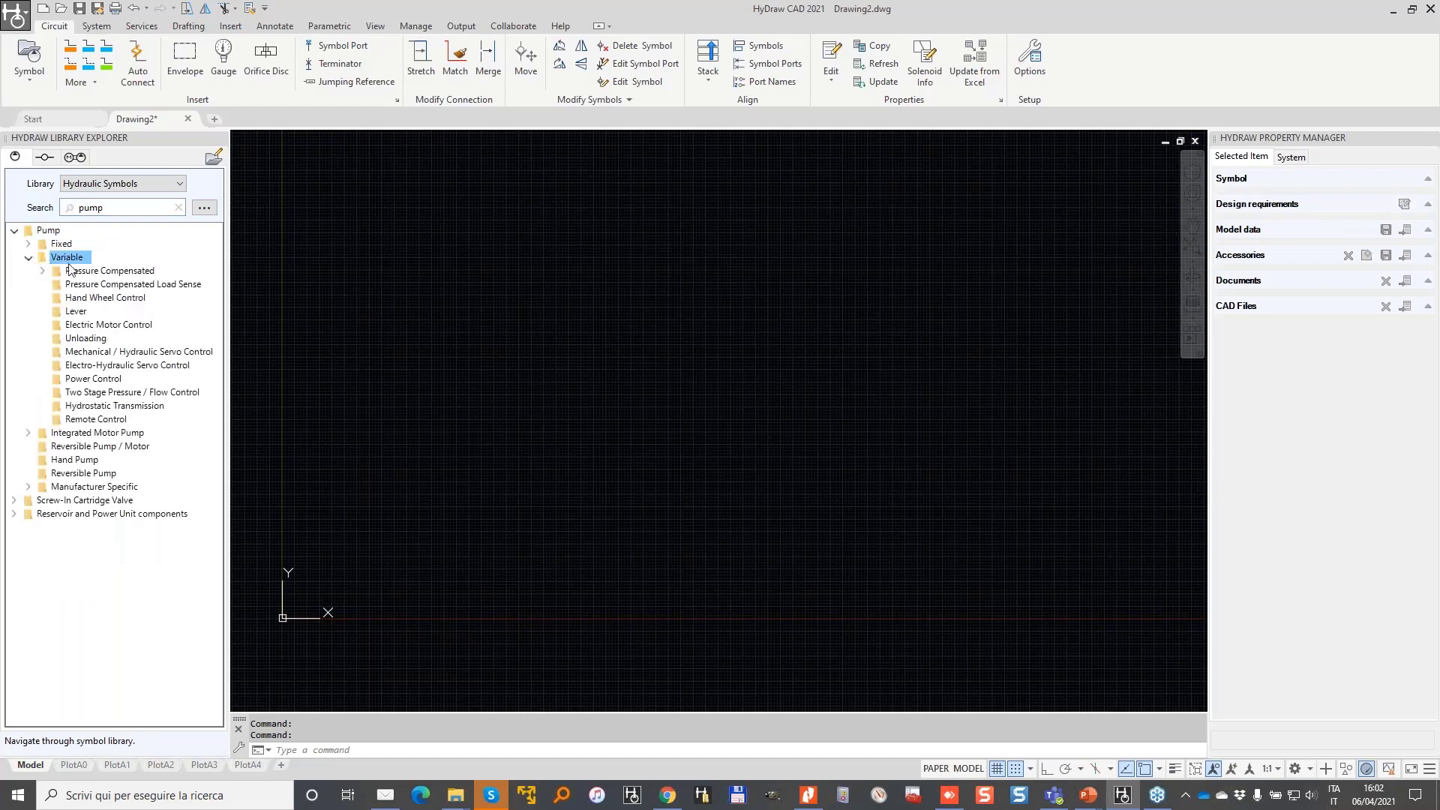
{"action": "double_click", "coordinate": [88, 287]}
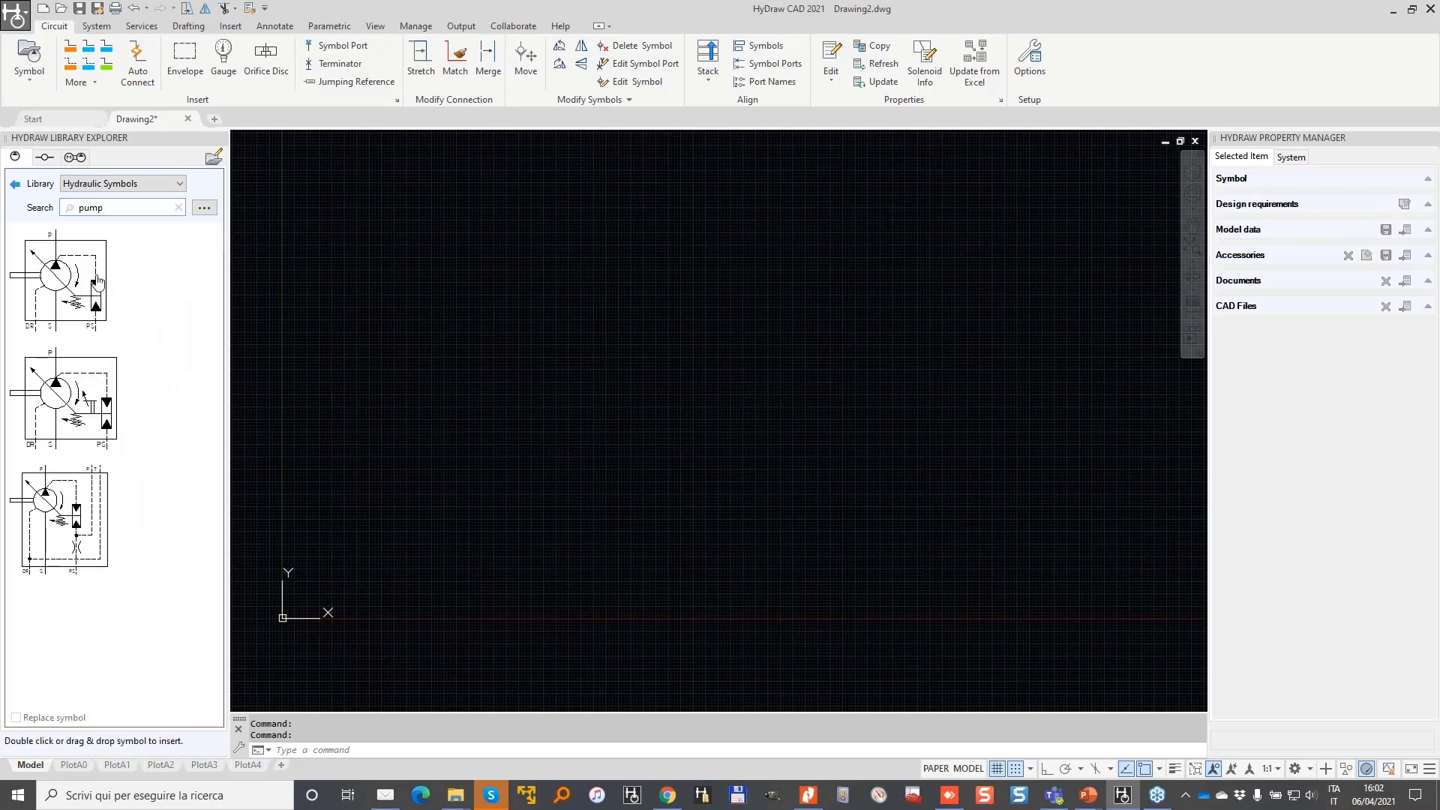
- Insert the first pressure compensated load sense pump symbol into the drawing, above and to the right of the origin
{"action": "left_click", "coordinate": [82, 286]}
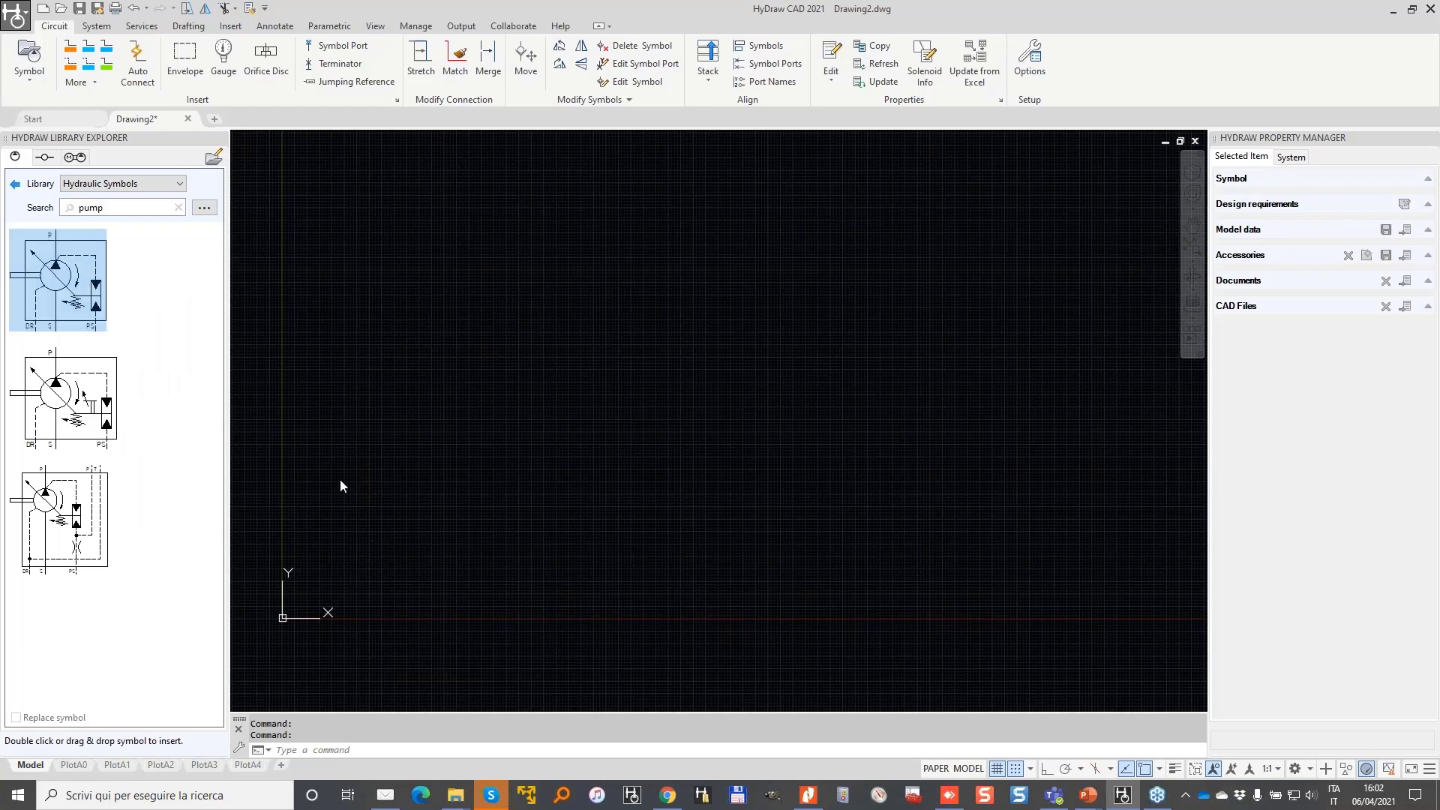
{"action": "scroll", "coordinate": [373, 536], "scroll_direction": "up", "scroll_amount": 1}
{"action": "middle_click_drag", "start_coordinate": [368, 522], "coordinate": [553, 392]}
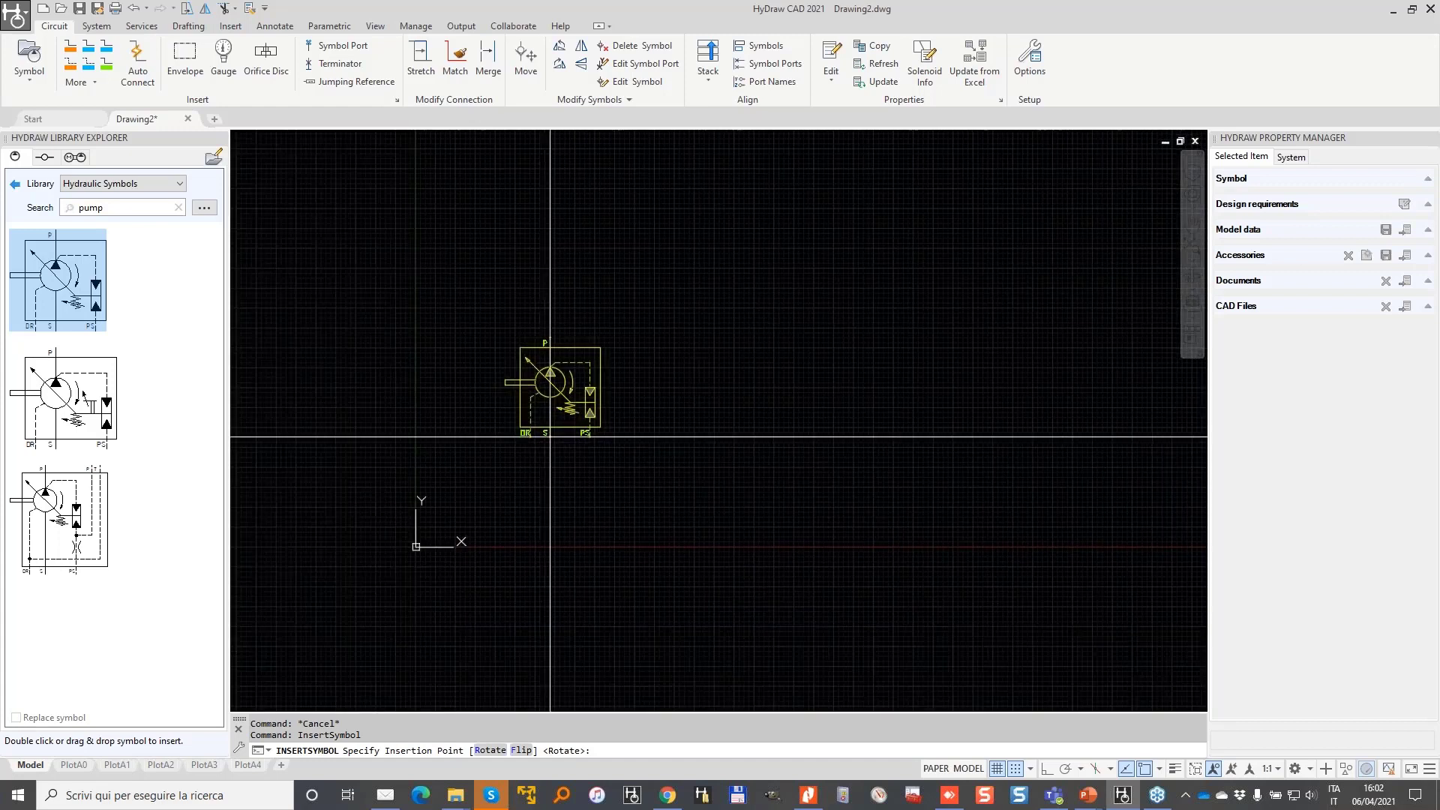
{"action": "left_click", "coordinate": [525, 447]}
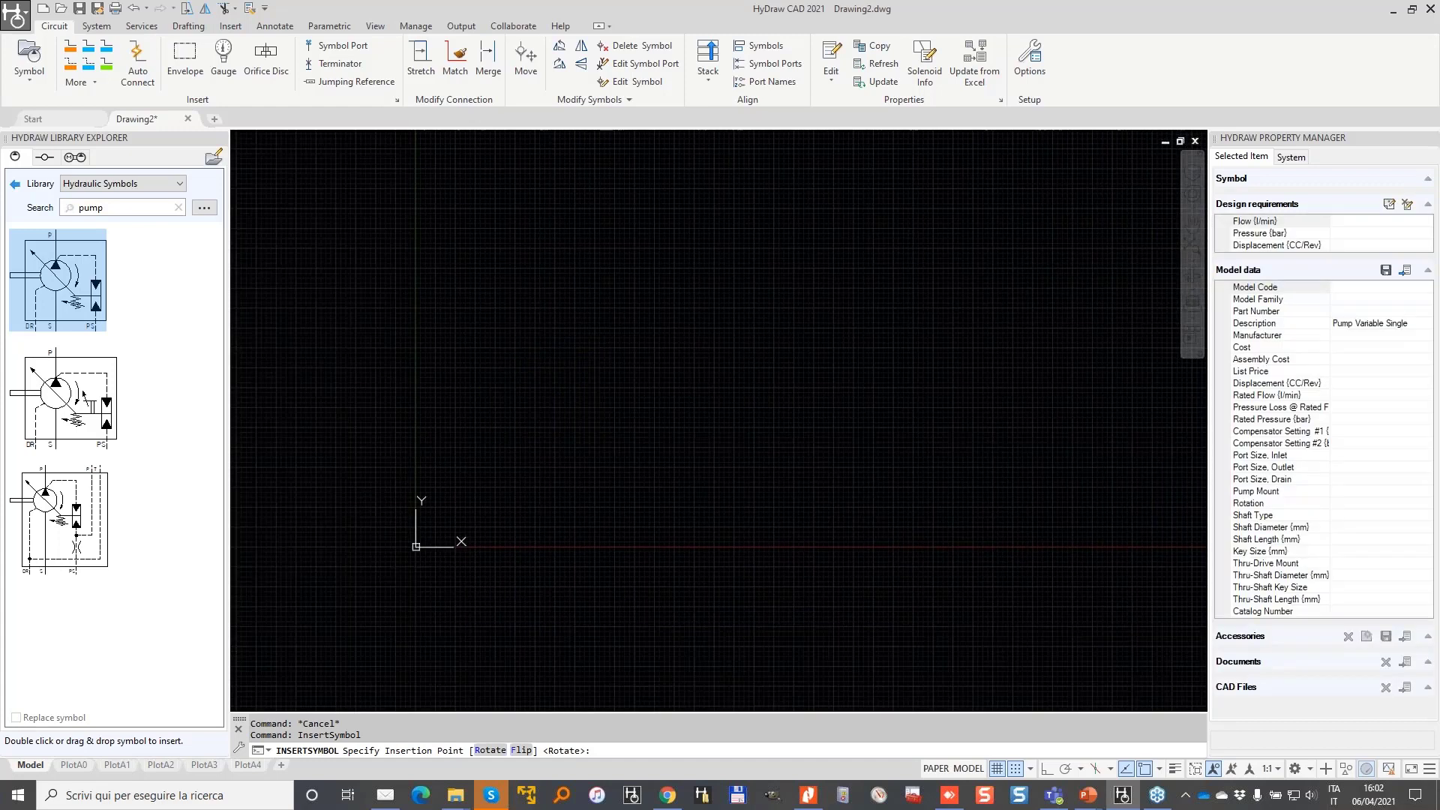
- Search the FluidPowerTools online database for hydraulic components with model code av10vso
{"action": "left_click", "coordinate": [212, 209]}
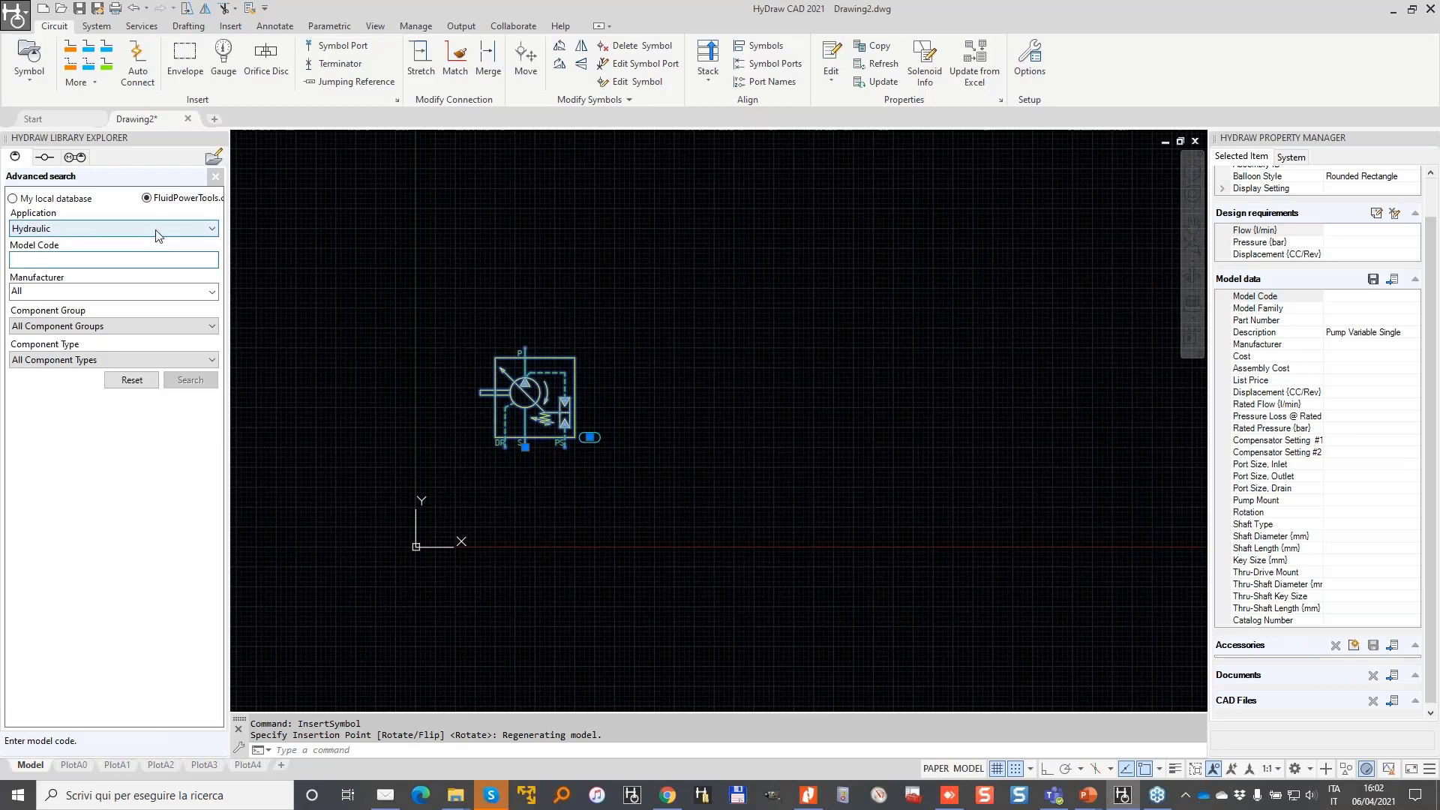
{"action": "type", "text": "av10vso"}
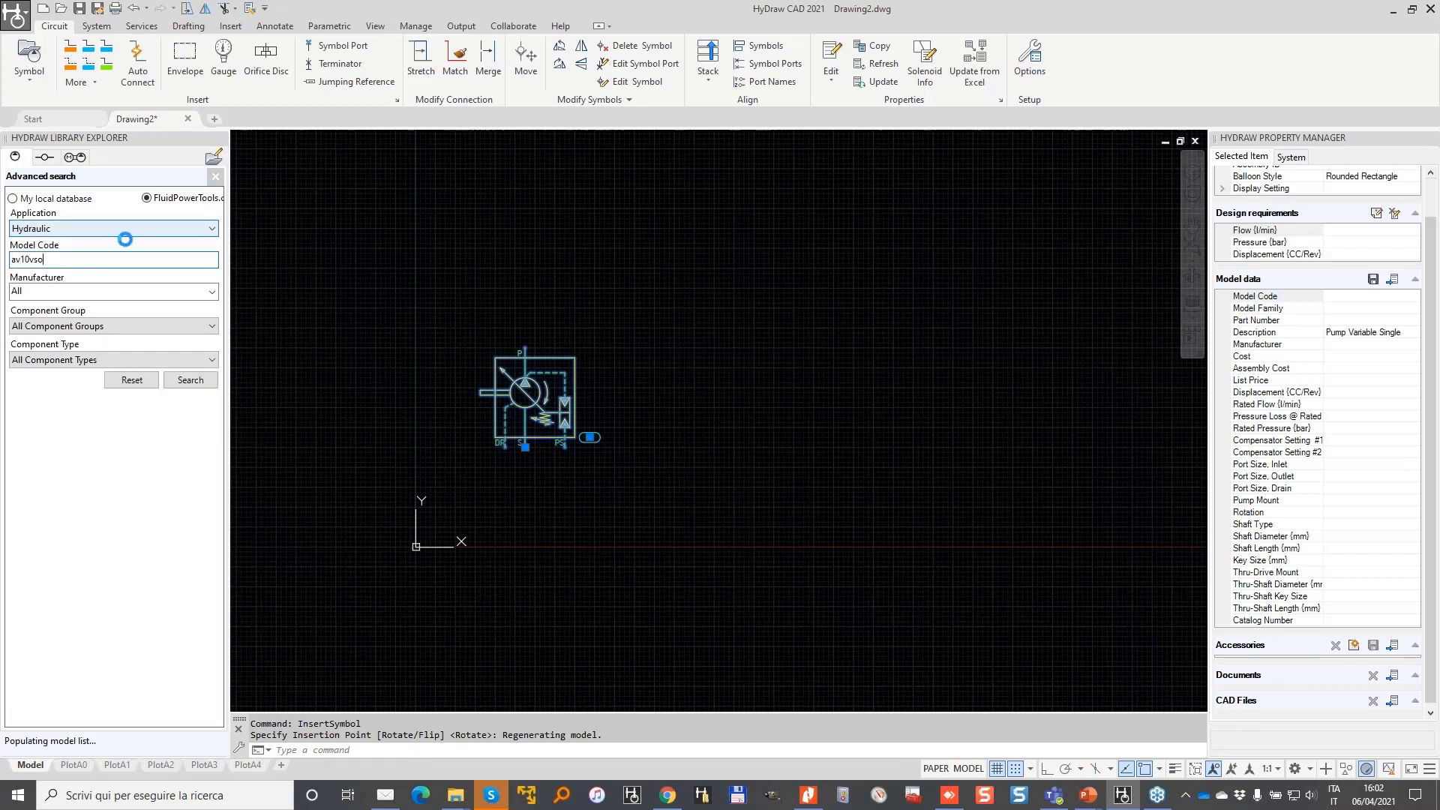
{"action": "key", "text": "Return"}
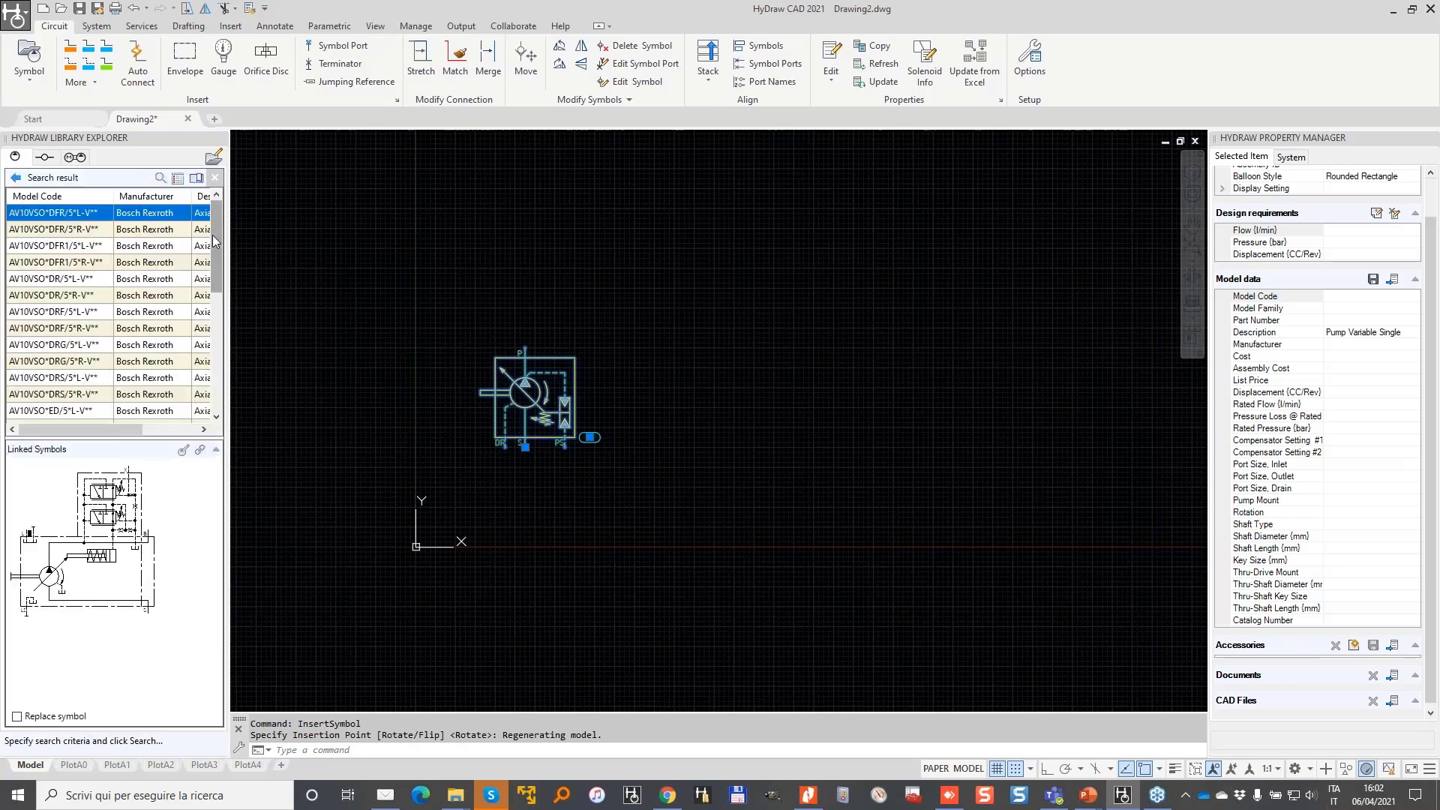
- Reset the advanced search criteria and set the component type to Pump Variable Single
{"action": "left_click", "coordinate": [14, 179]}
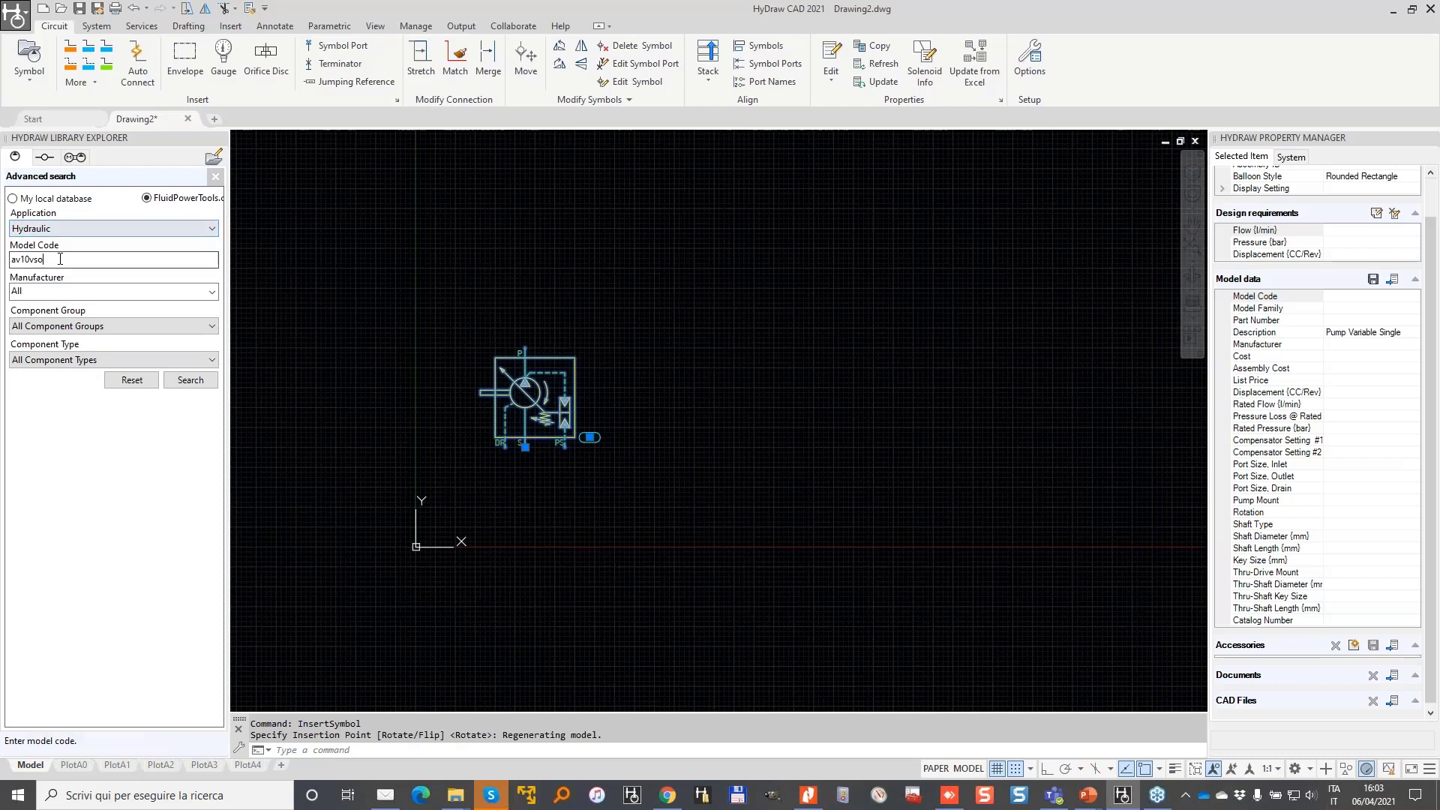
{"action": "left_click_drag", "start_coordinate": [60, 259], "coordinate": [8, 259]}
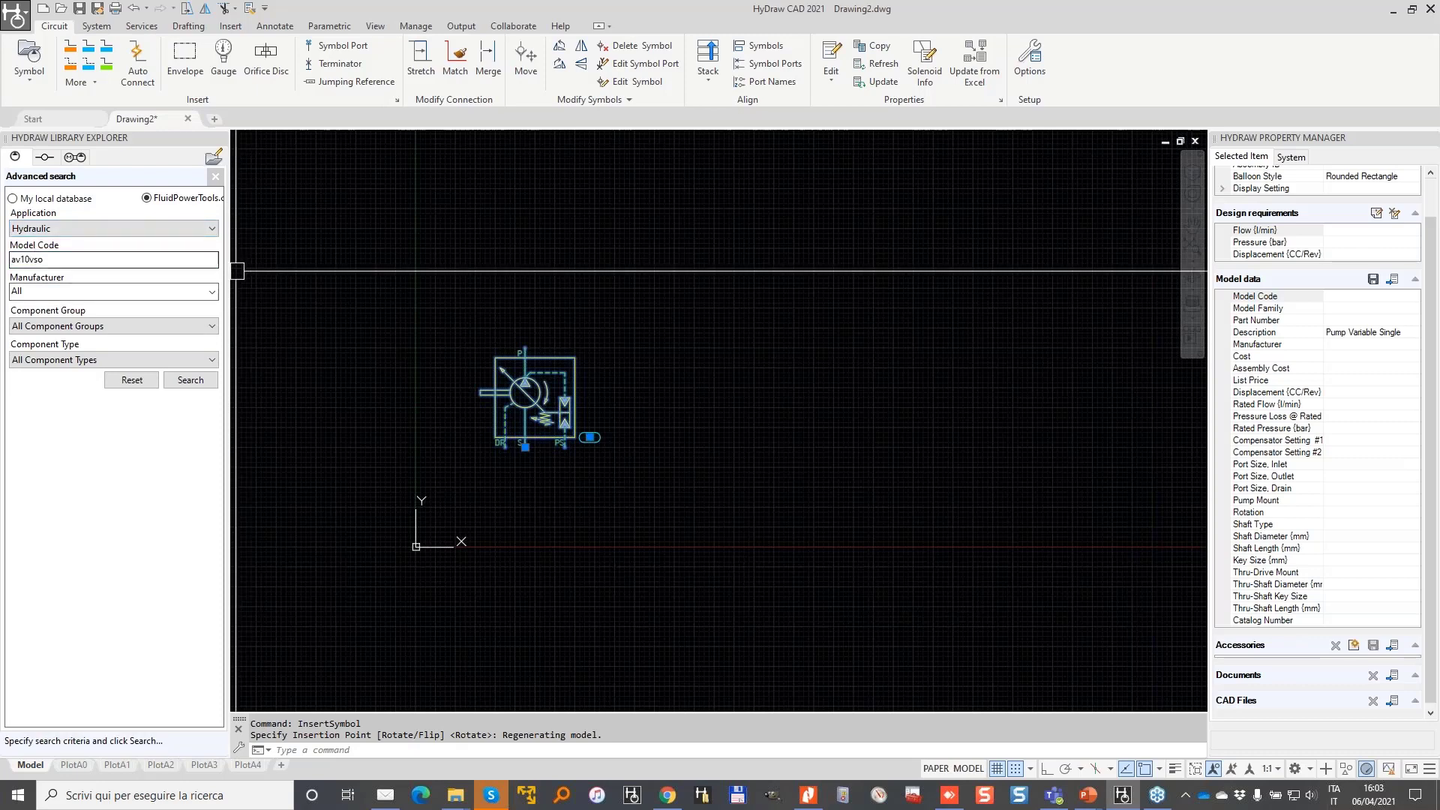
{"action": "left_click", "coordinate": [131, 380]}
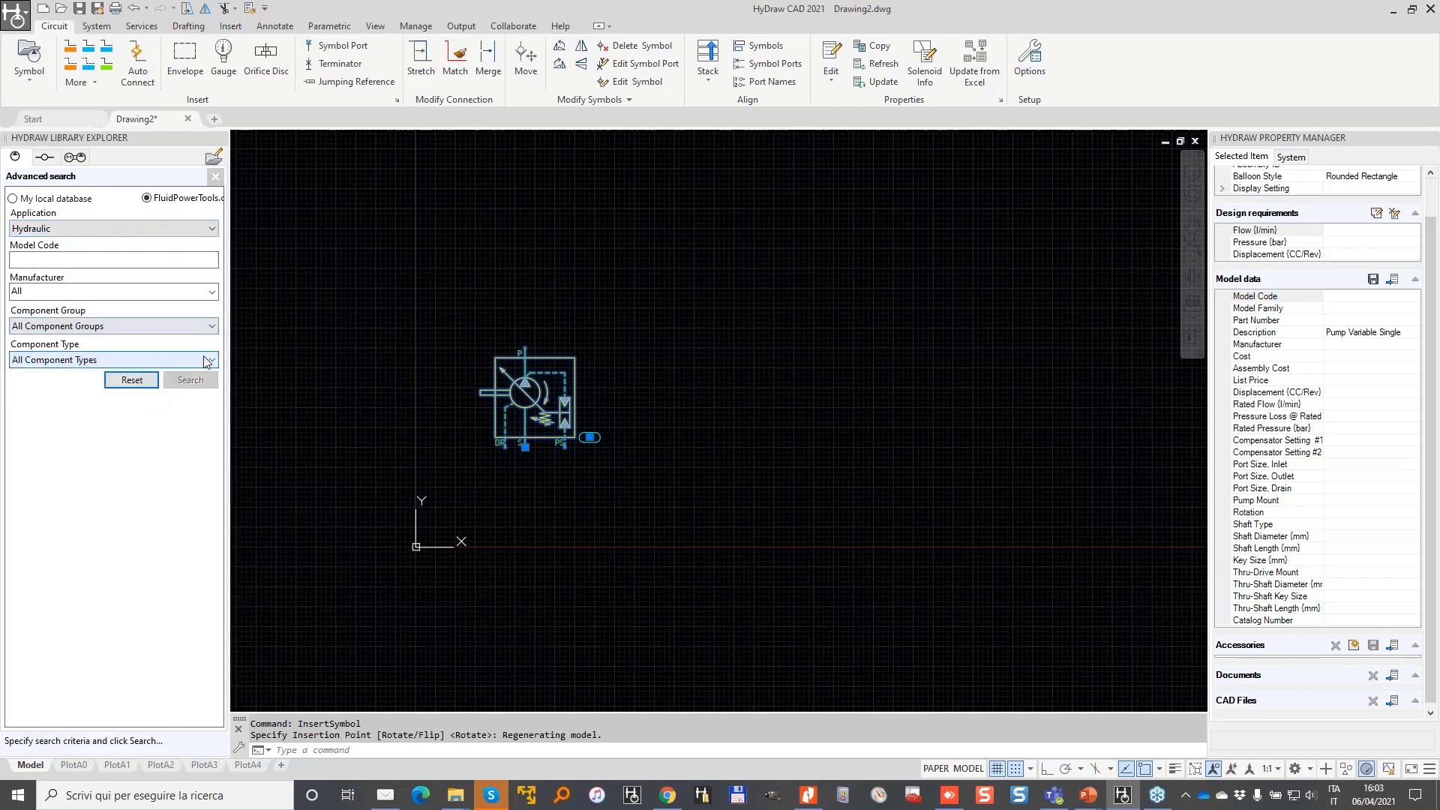
{"action": "left_click", "coordinate": [211, 360]}
{"action": "scroll", "coordinate": [209, 430], "scroll_direction": "down", "scroll_amount": 1}
{"action": "left_click_drag", "start_coordinate": [210, 429], "coordinate": [209, 591]}
{"action": "left_click", "coordinate": [98, 521]}
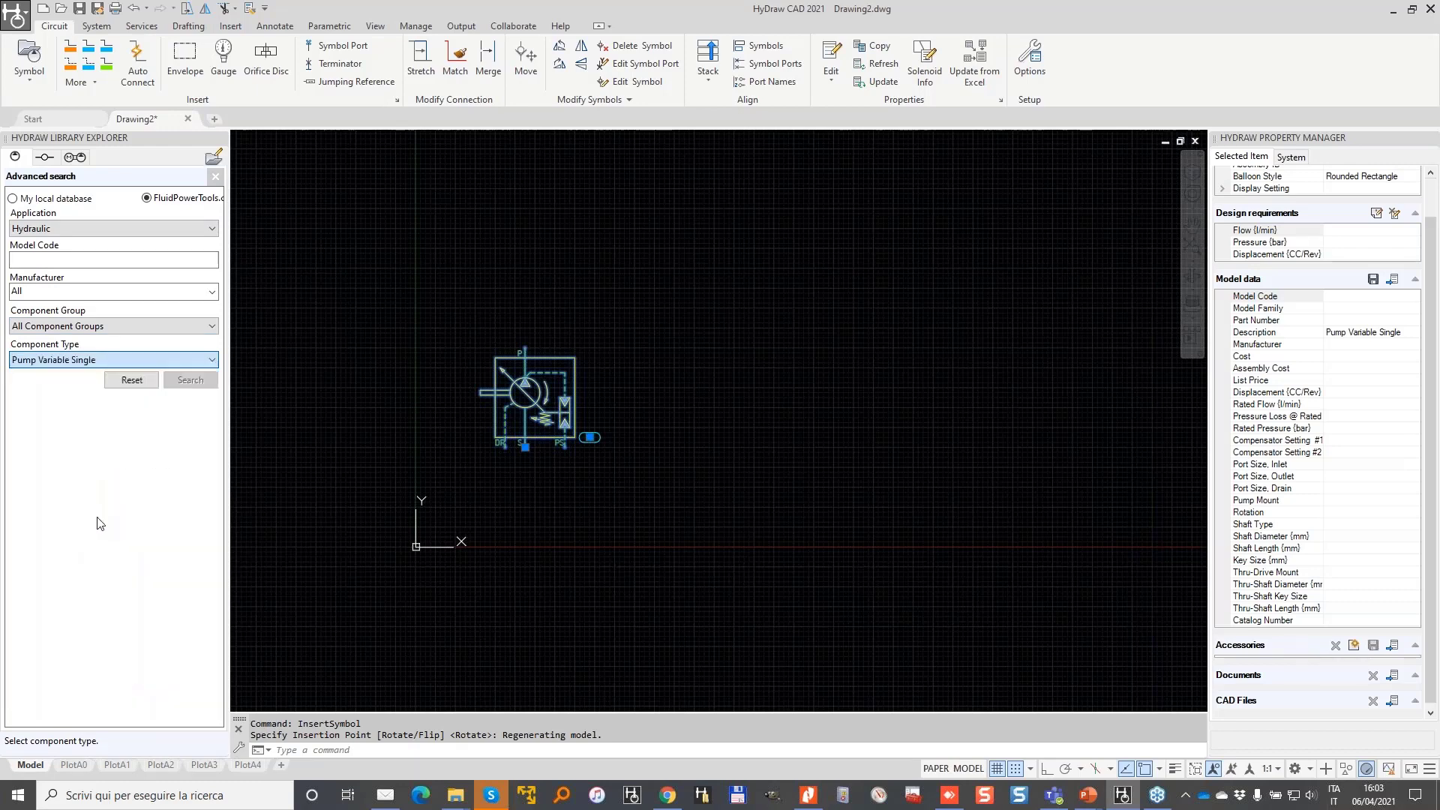
- Restrict the advanced search to Parker as the only manufacturer
{"action": "left_click", "coordinate": [213, 291]}
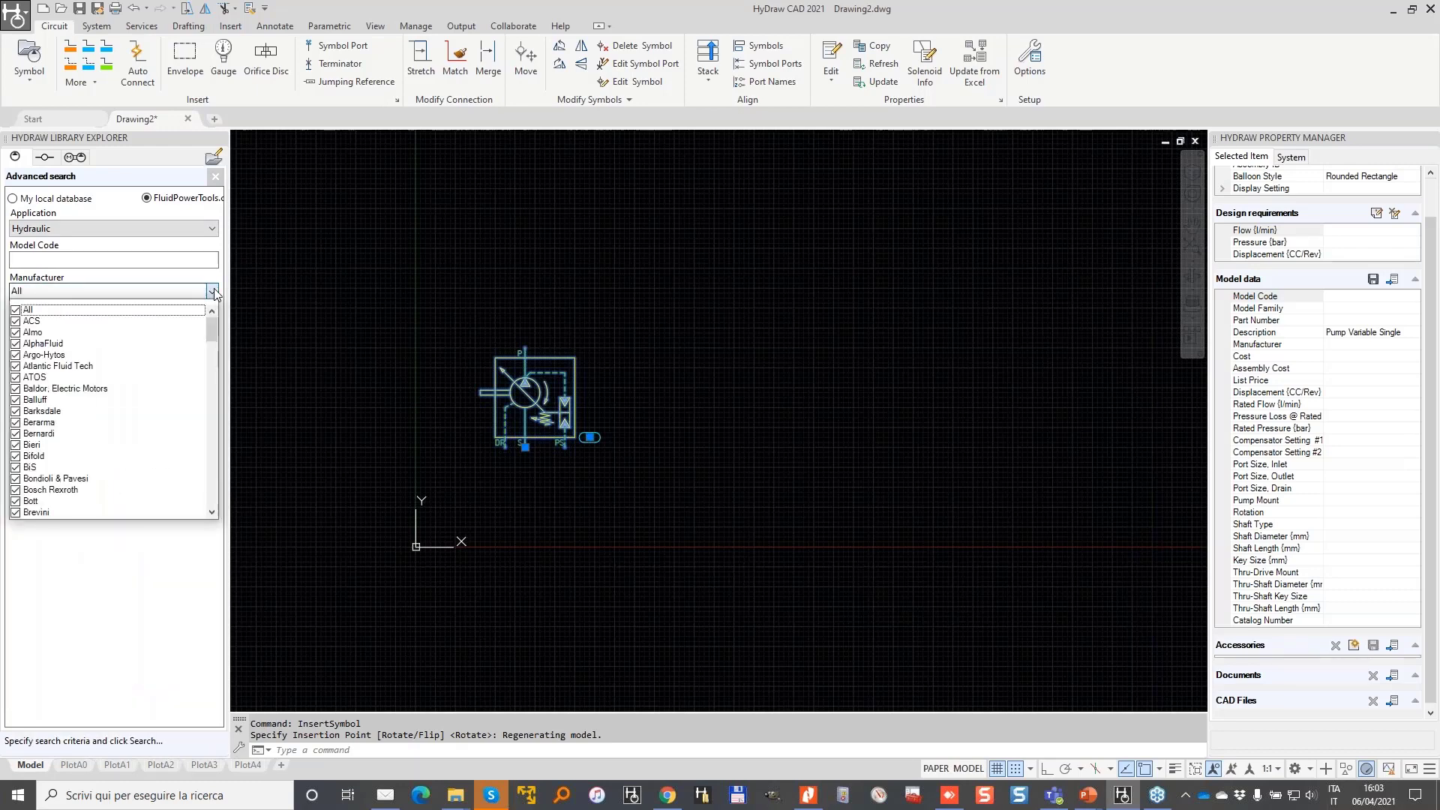
{"action": "left_click", "coordinate": [15, 310]}
{"action": "left_click_drag", "start_coordinate": [217, 327], "coordinate": [219, 450]}
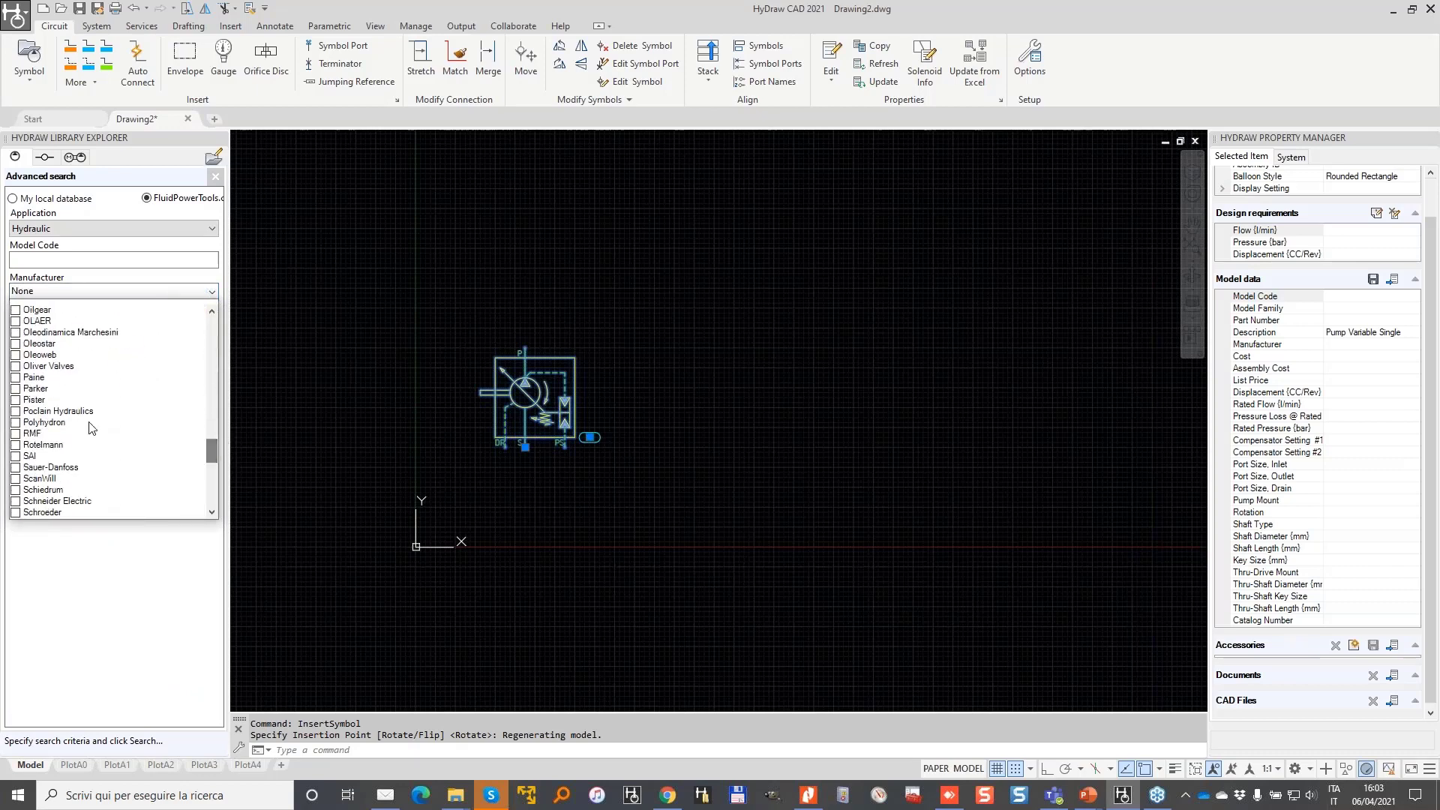
{"action": "left_click", "coordinate": [15, 388]}
{"action": "left_click", "coordinate": [81, 570]}
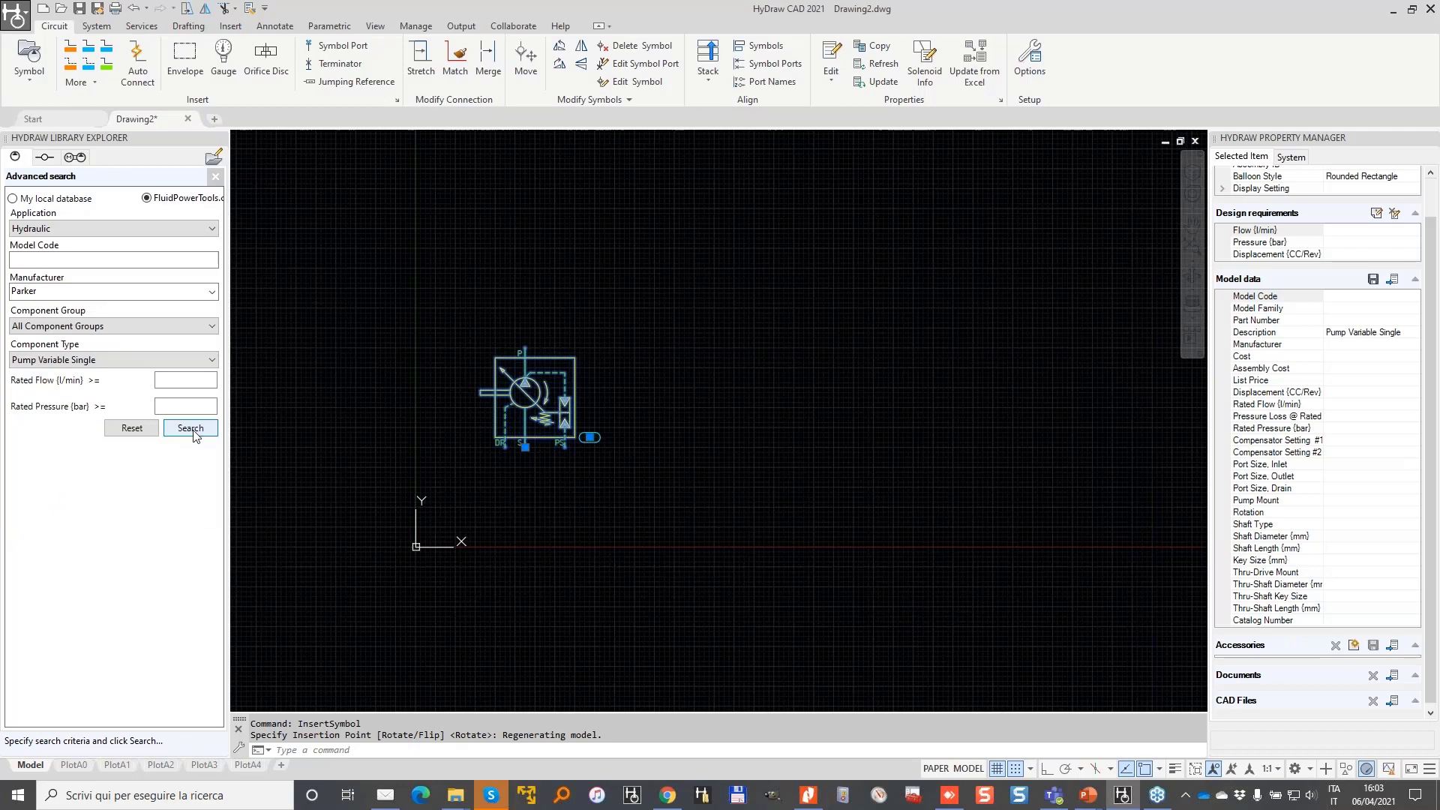
- Run the search for Parker variable pumps, browse the listed models, and close the advanced search
{"action": "left_click", "coordinate": [181, 431]}
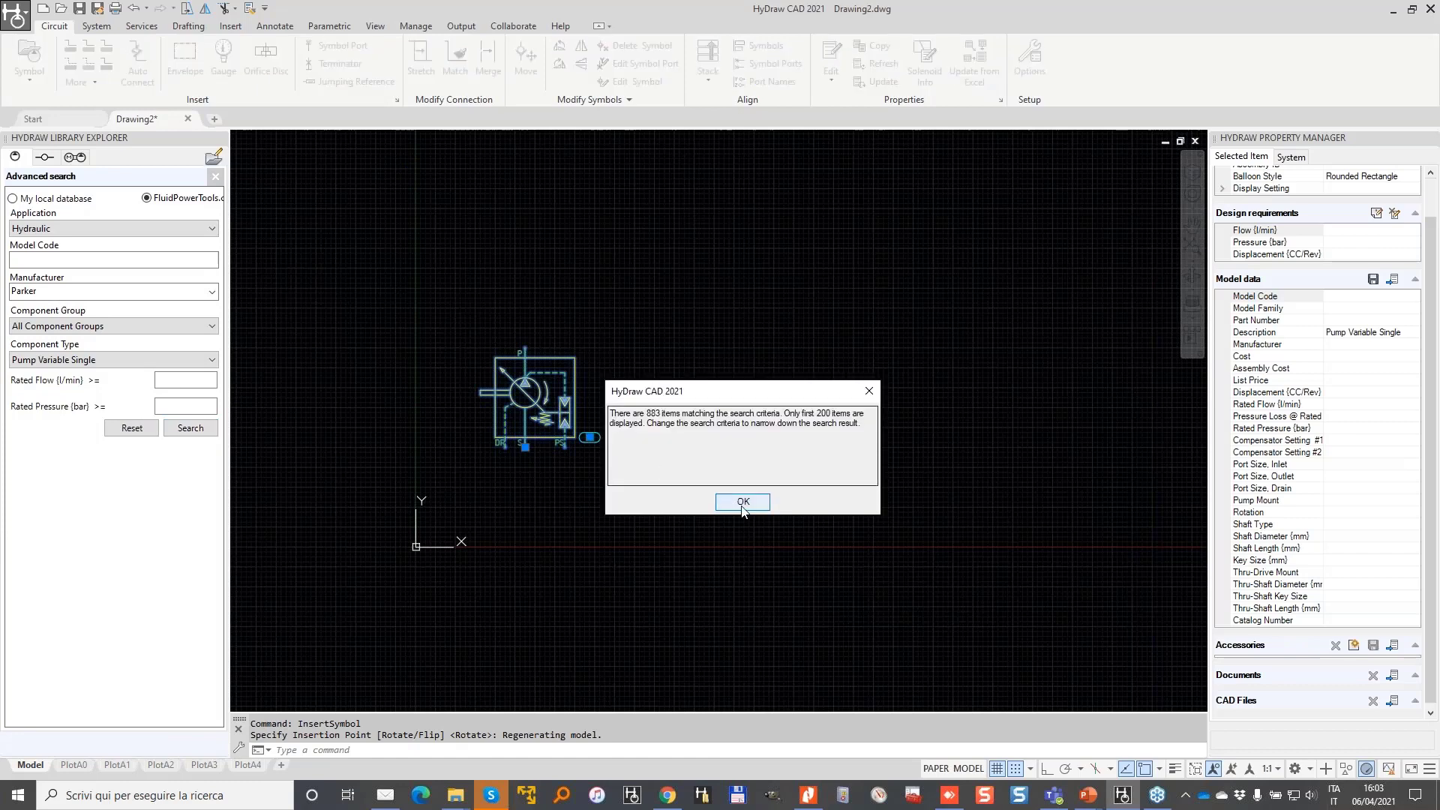
{"action": "left_click", "coordinate": [742, 504]}
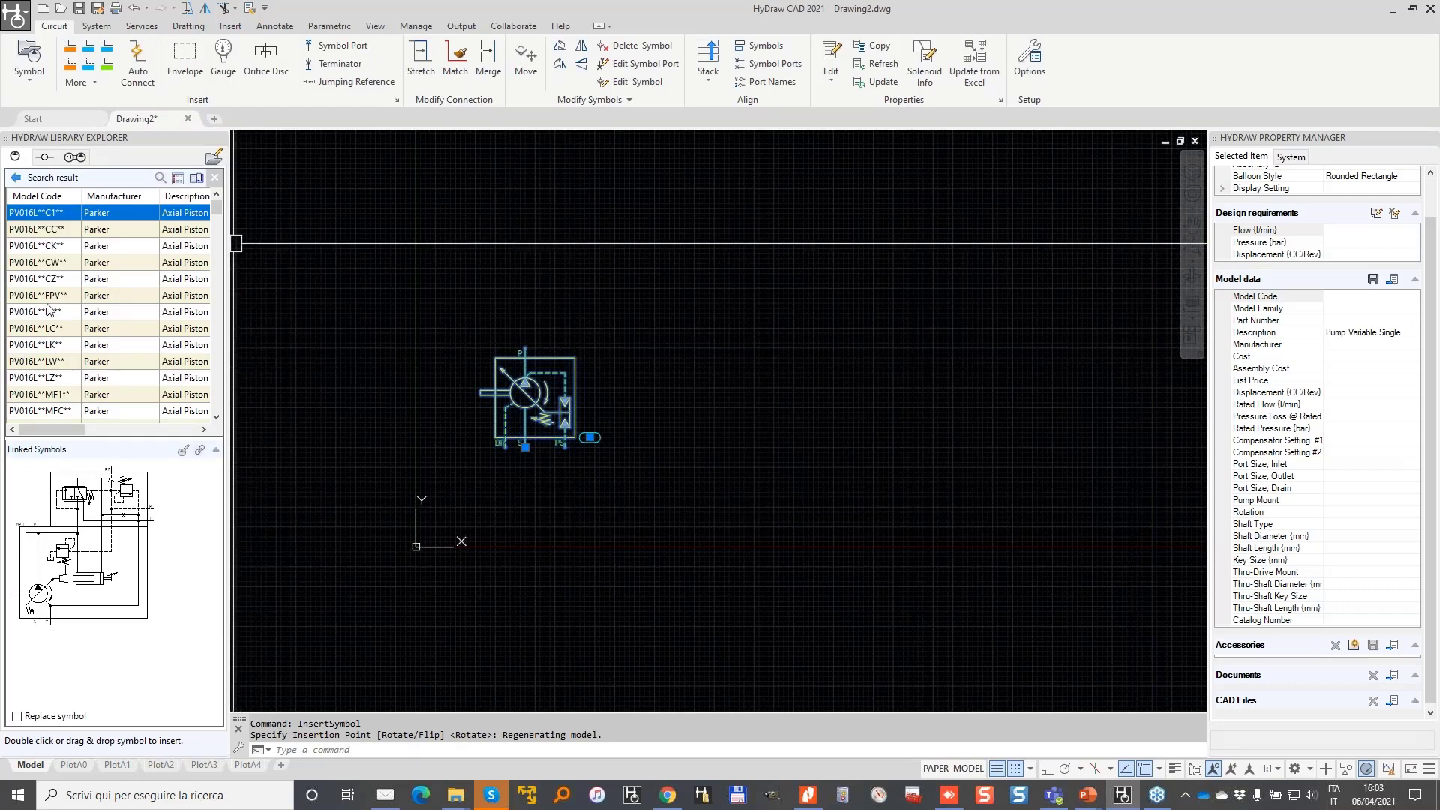
{"action": "scroll", "coordinate": [53, 303], "scroll_direction": "down", "scroll_amount": 5}
{"action": "scroll", "coordinate": [60, 297], "scroll_direction": "down", "scroll_amount": 5}
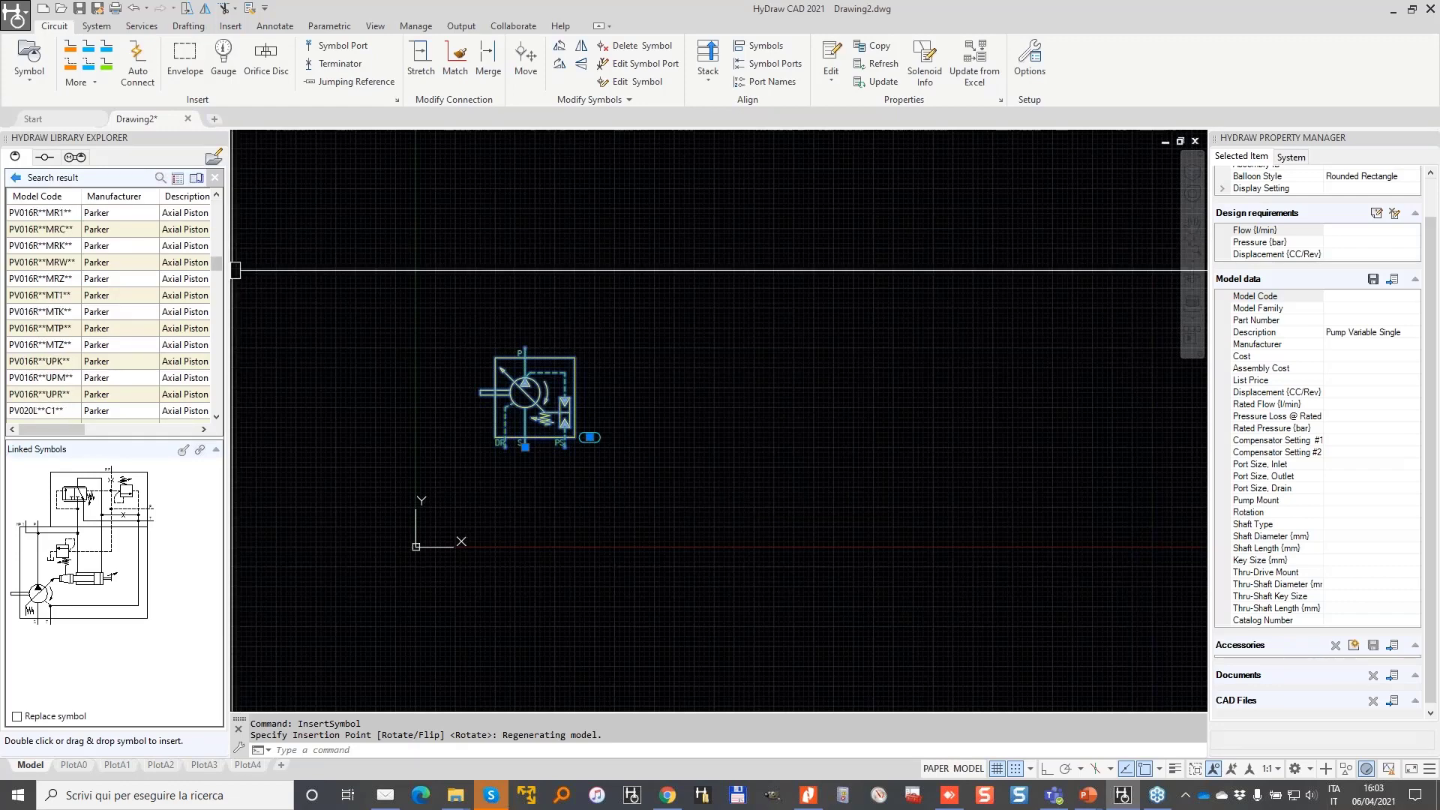
{"action": "scroll", "coordinate": [150, 285], "scroll_direction": "up", "scroll_amount": 6}
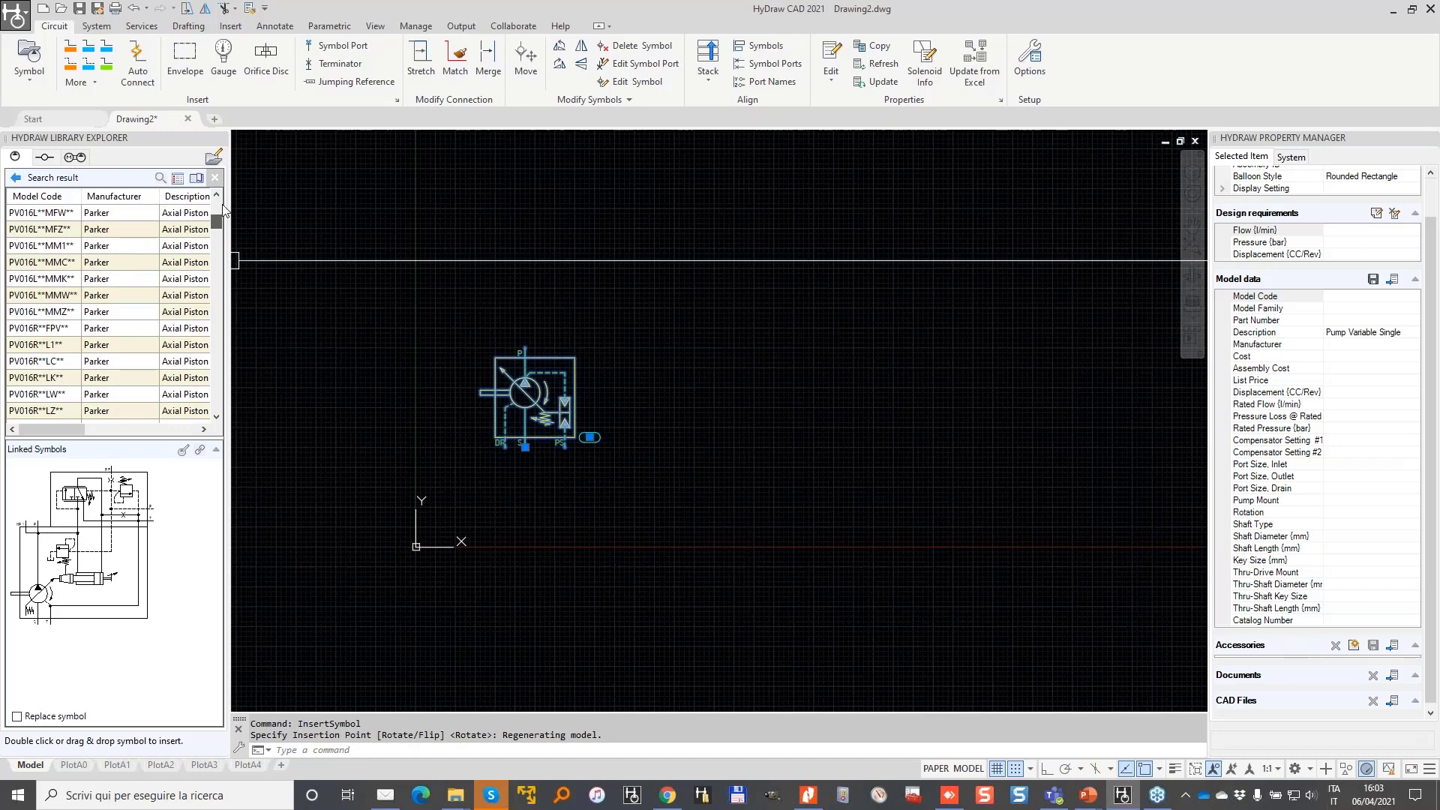
{"action": "scroll", "coordinate": [223, 209], "scroll_direction": "up", "scroll_amount": 5}
{"action": "left_click", "coordinate": [216, 178]}
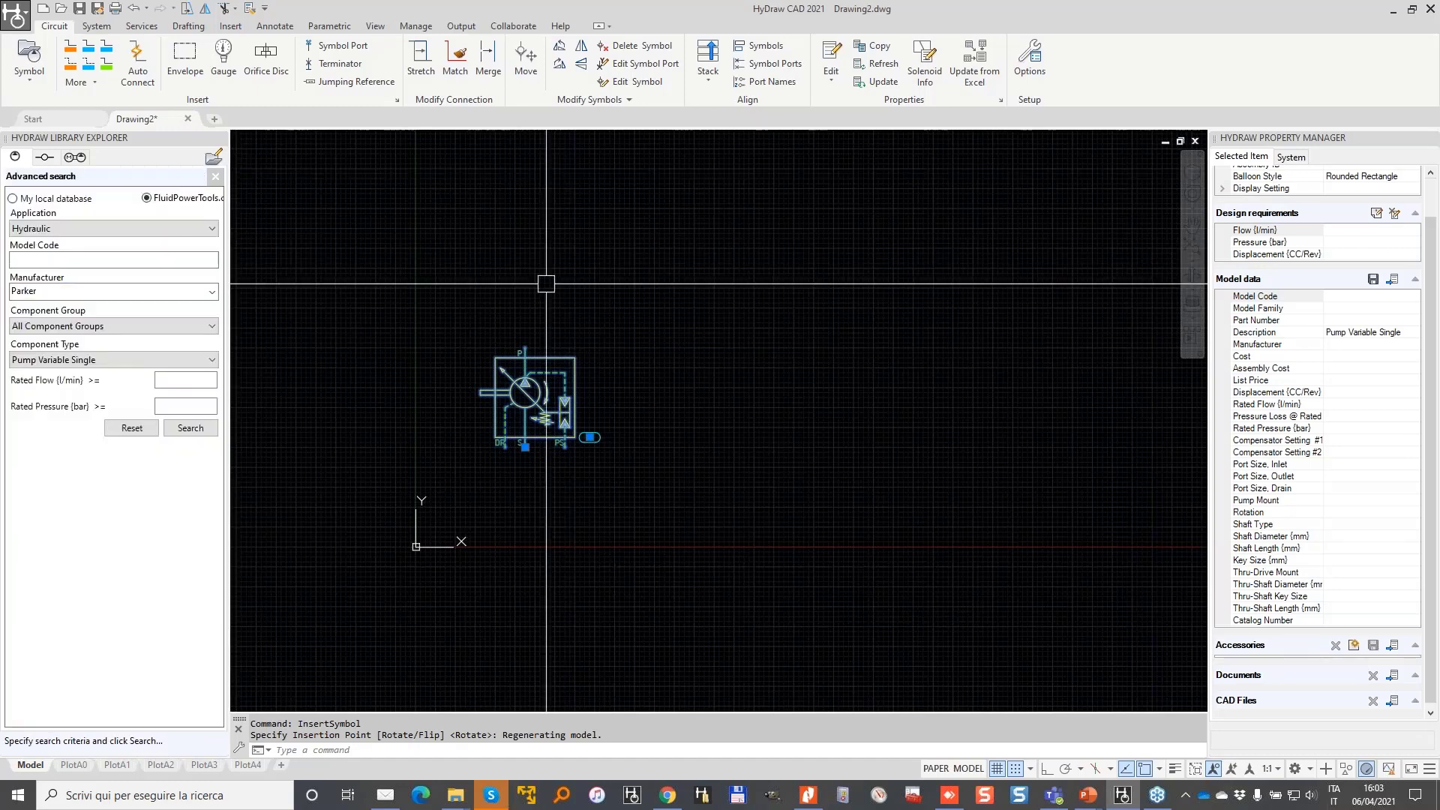
{"action": "middle_click_drag", "start_coordinate": [624, 283], "coordinate": [562, 373]}
{"action": "left_click", "coordinate": [215, 177]}
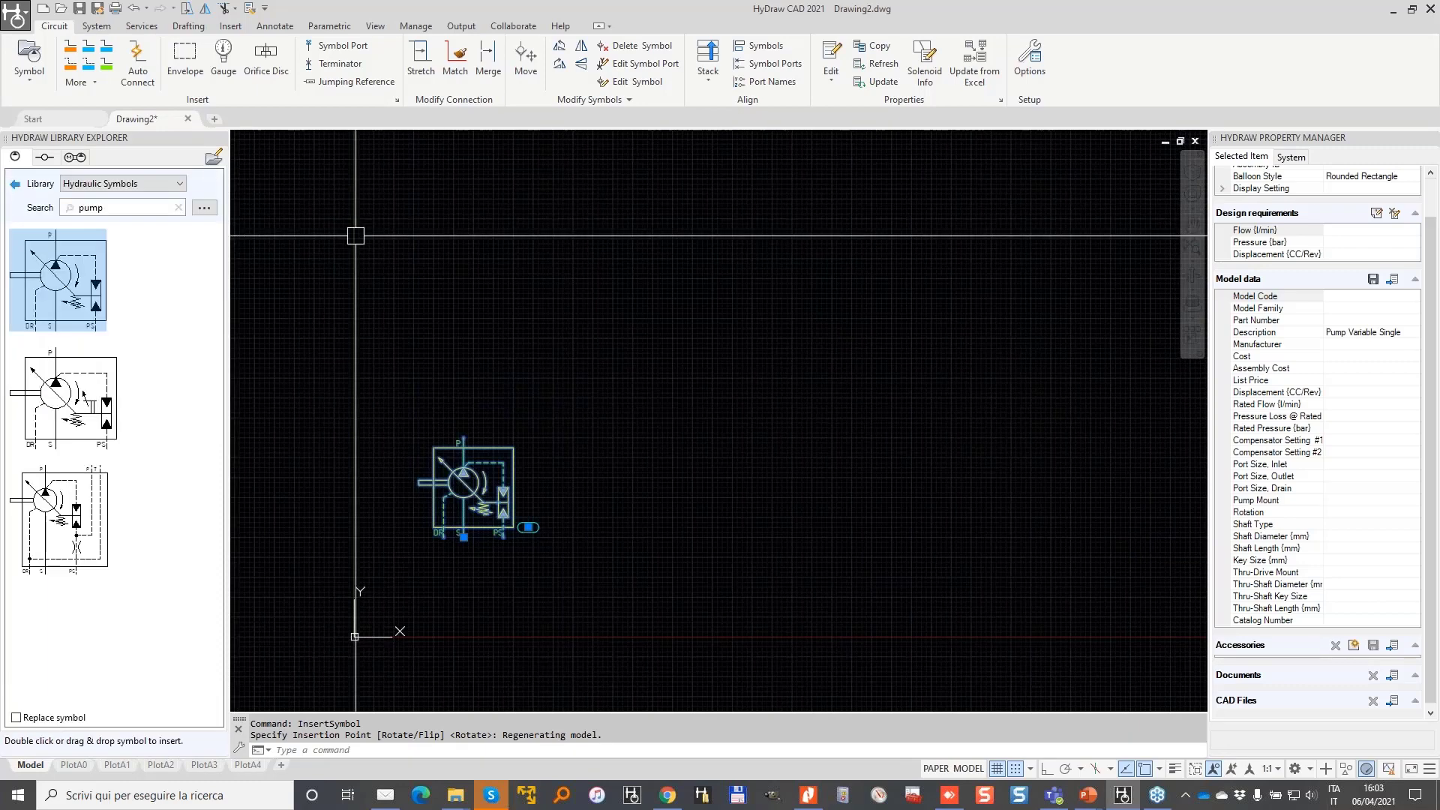
- Search the library for "dire" and open the non-stackable, hydraulic pilot operated, D03,D05 / ISO 4401 - 03,05 Size, Spring Centered directional control valves
{"action": "left_click", "coordinate": [178, 209]}
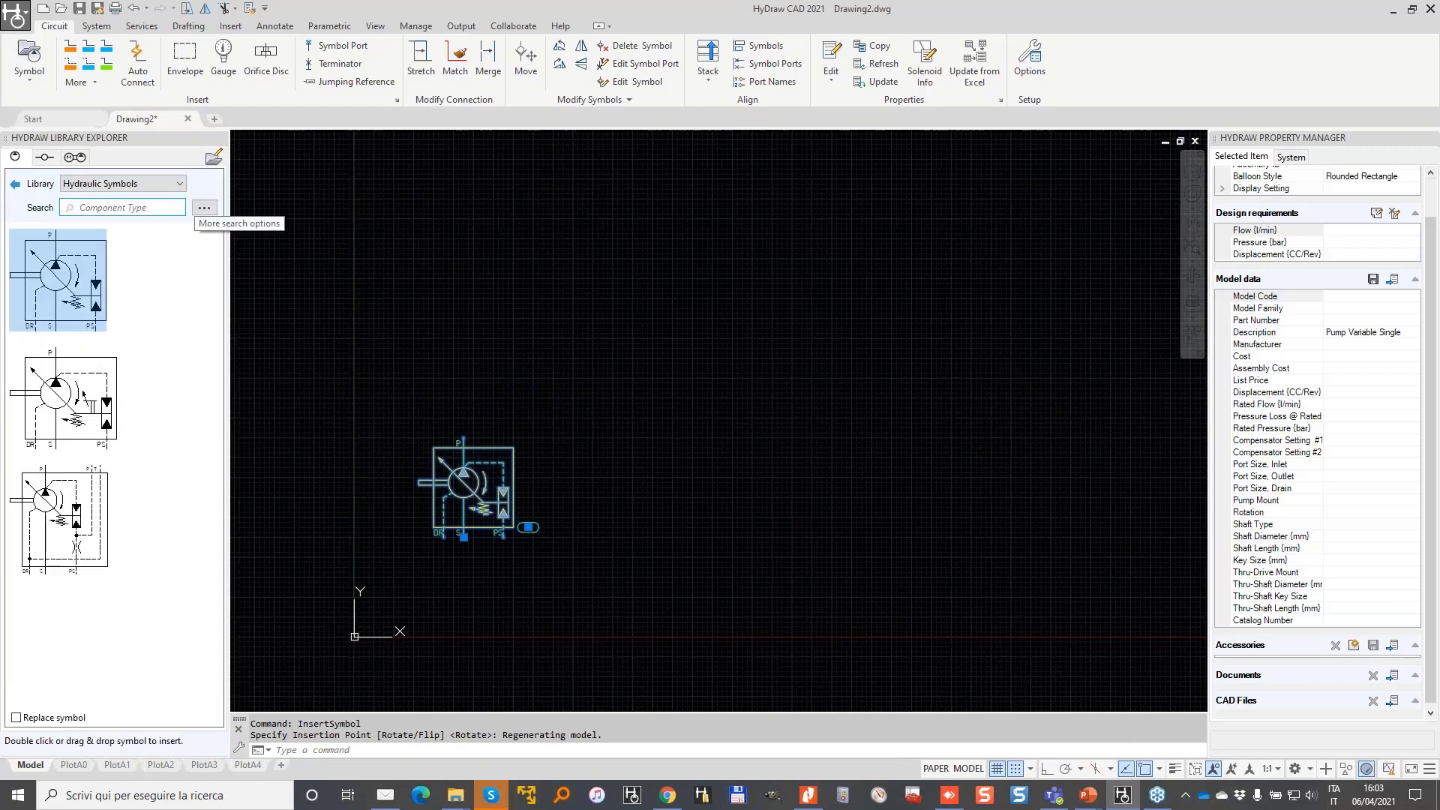
{"action": "left_click", "coordinate": [122, 211]}
{"action": "type", "text": "dire"}
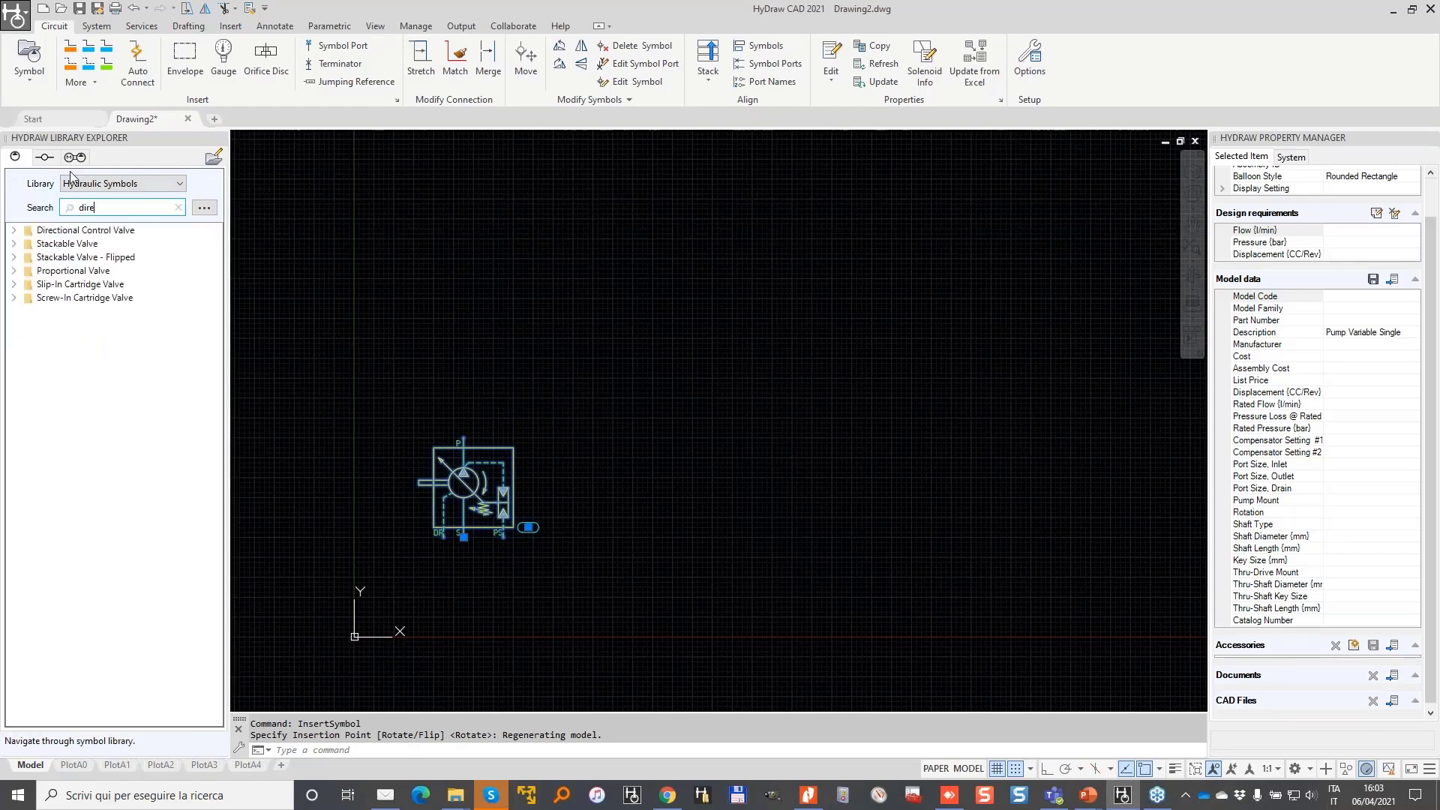
{"action": "left_click", "coordinate": [15, 231]}
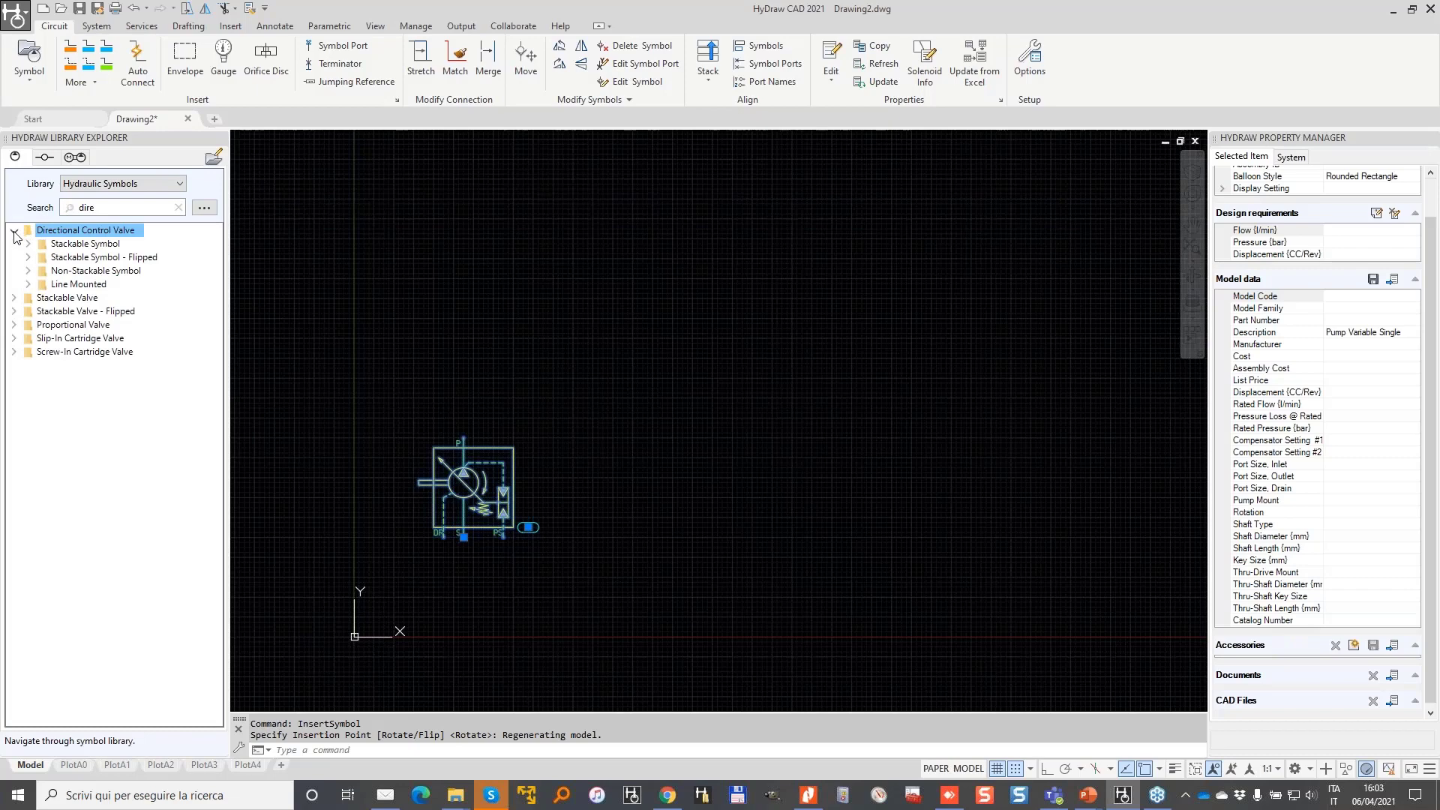
{"action": "left_click", "coordinate": [27, 274]}
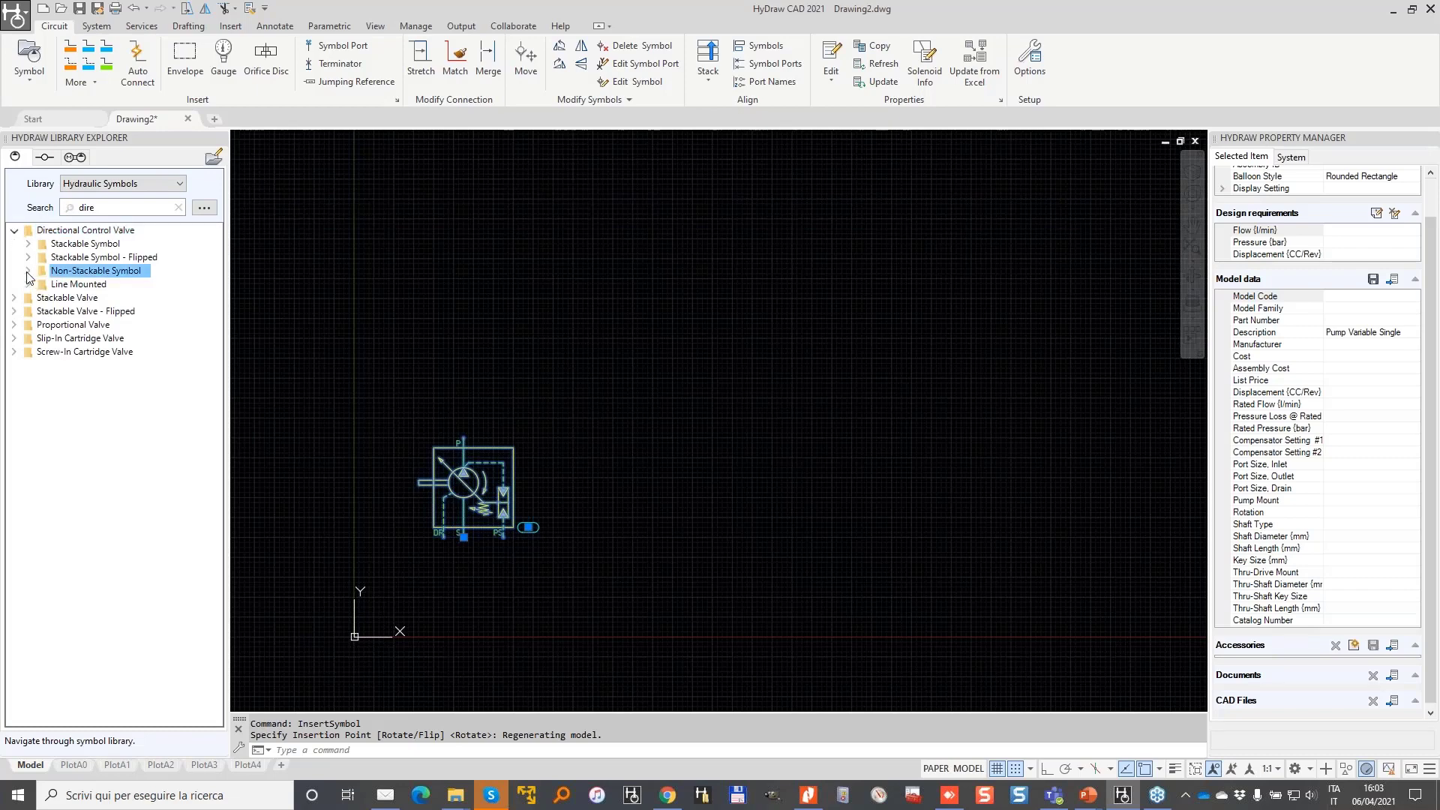
{"action": "left_click", "coordinate": [44, 312]}
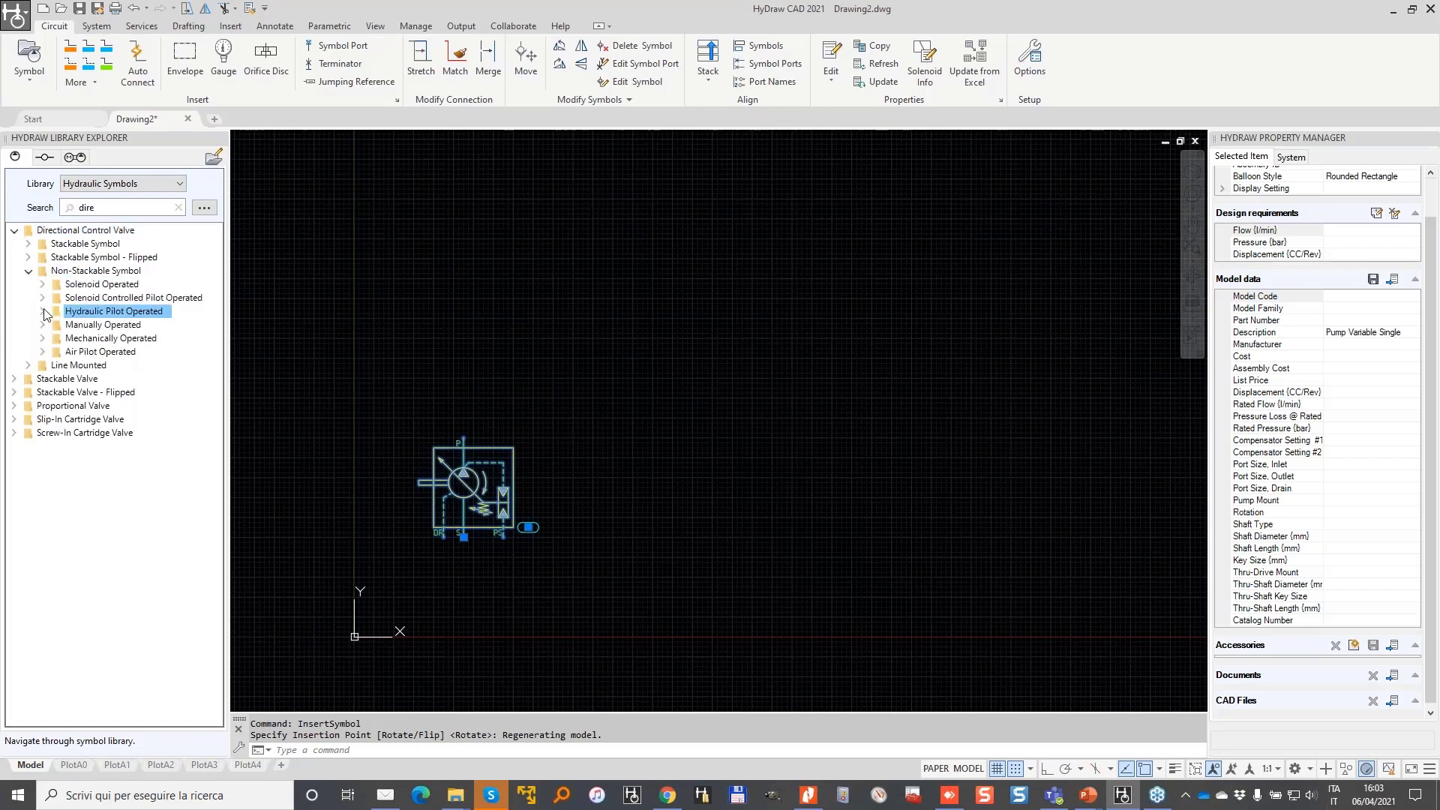
{"action": "left_click", "coordinate": [57, 325]}
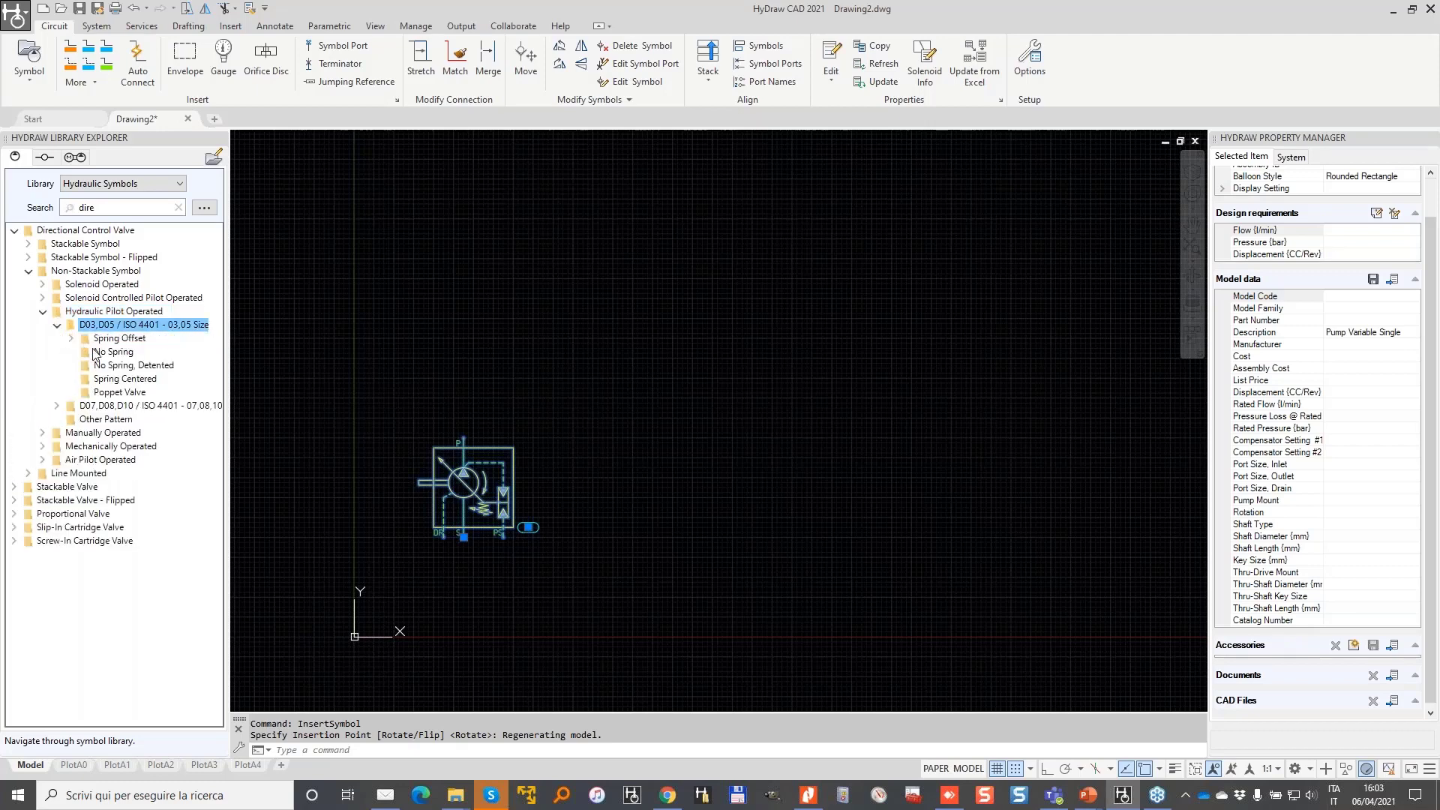
{"action": "left_click", "coordinate": [127, 380]}
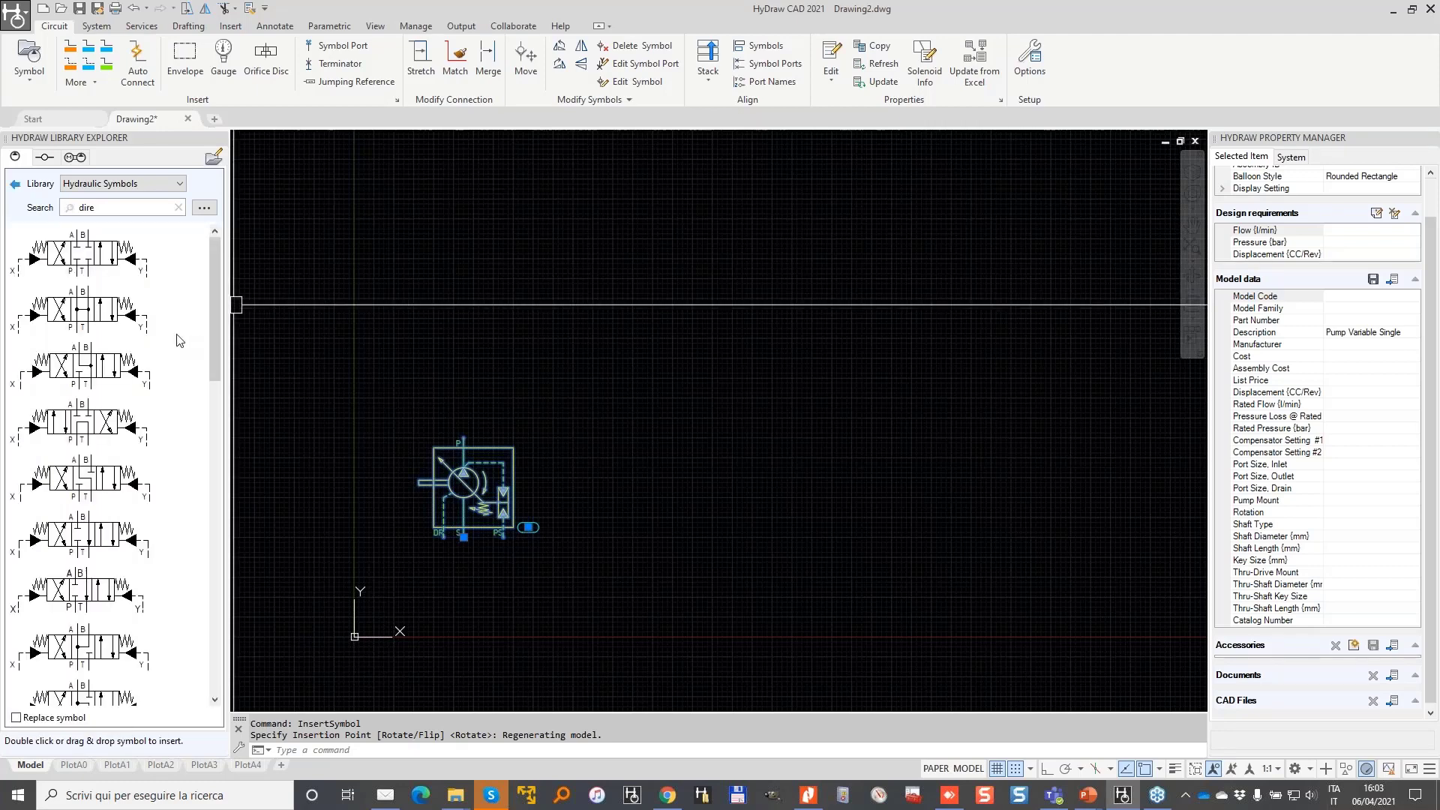
- Insert the third listed directional control valve symbol above and to the right of the pump, and rotate it right
{"action": "left_click", "coordinate": [123, 384]}
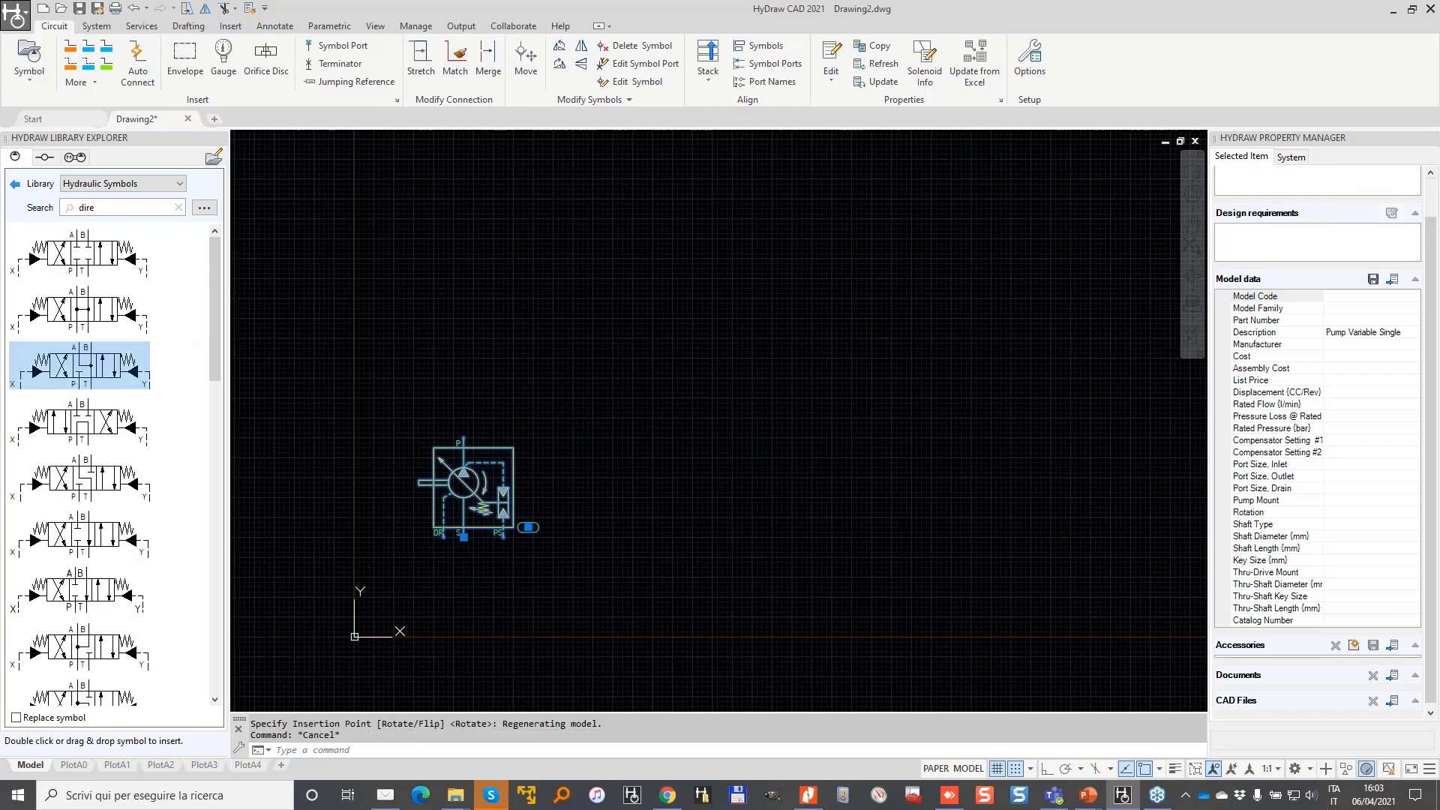
{"action": "scroll", "coordinate": [629, 377], "scroll_direction": "up", "scroll_amount": 2}
{"action": "left_click", "coordinate": [663, 404]}
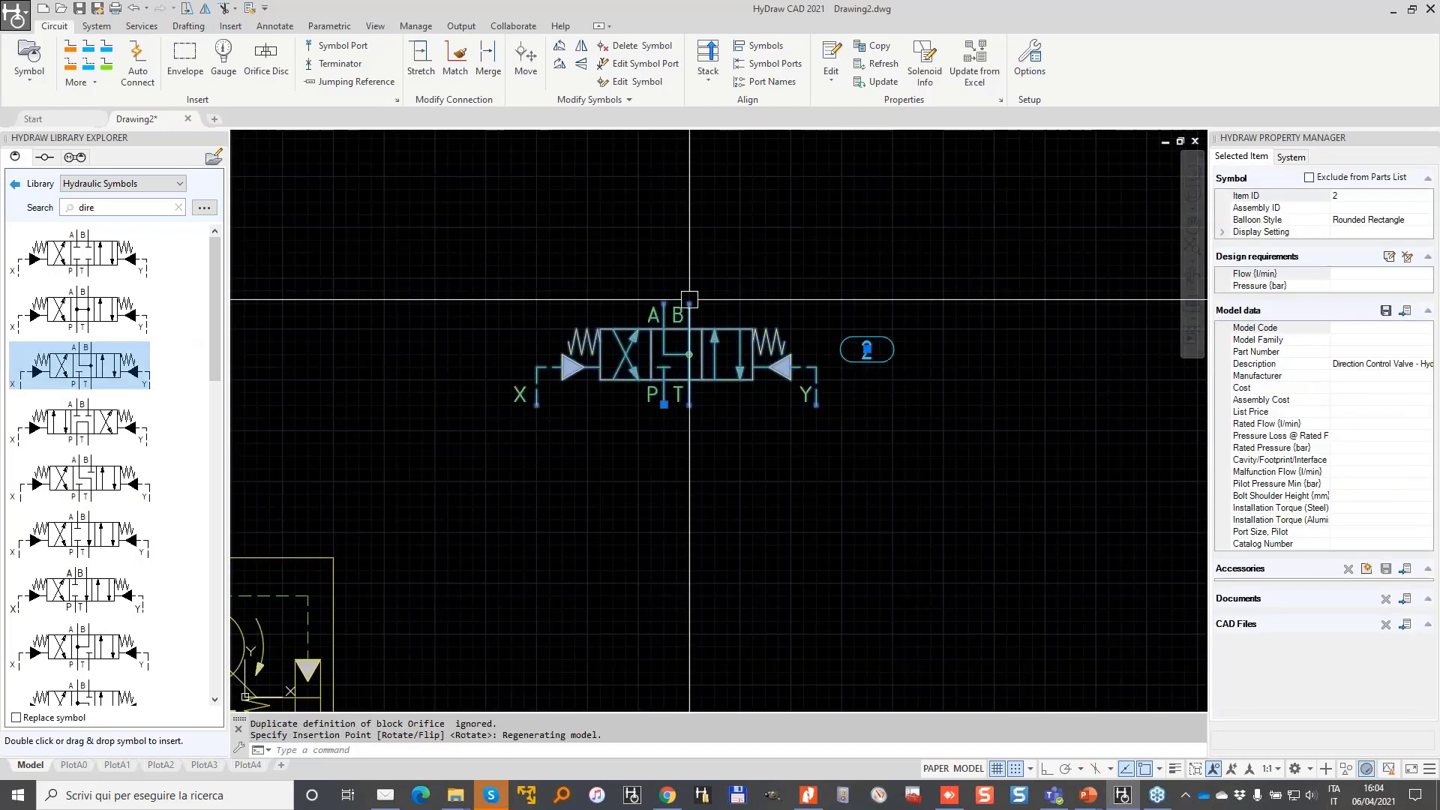
{"action": "right_click", "coordinate": [689, 300]}
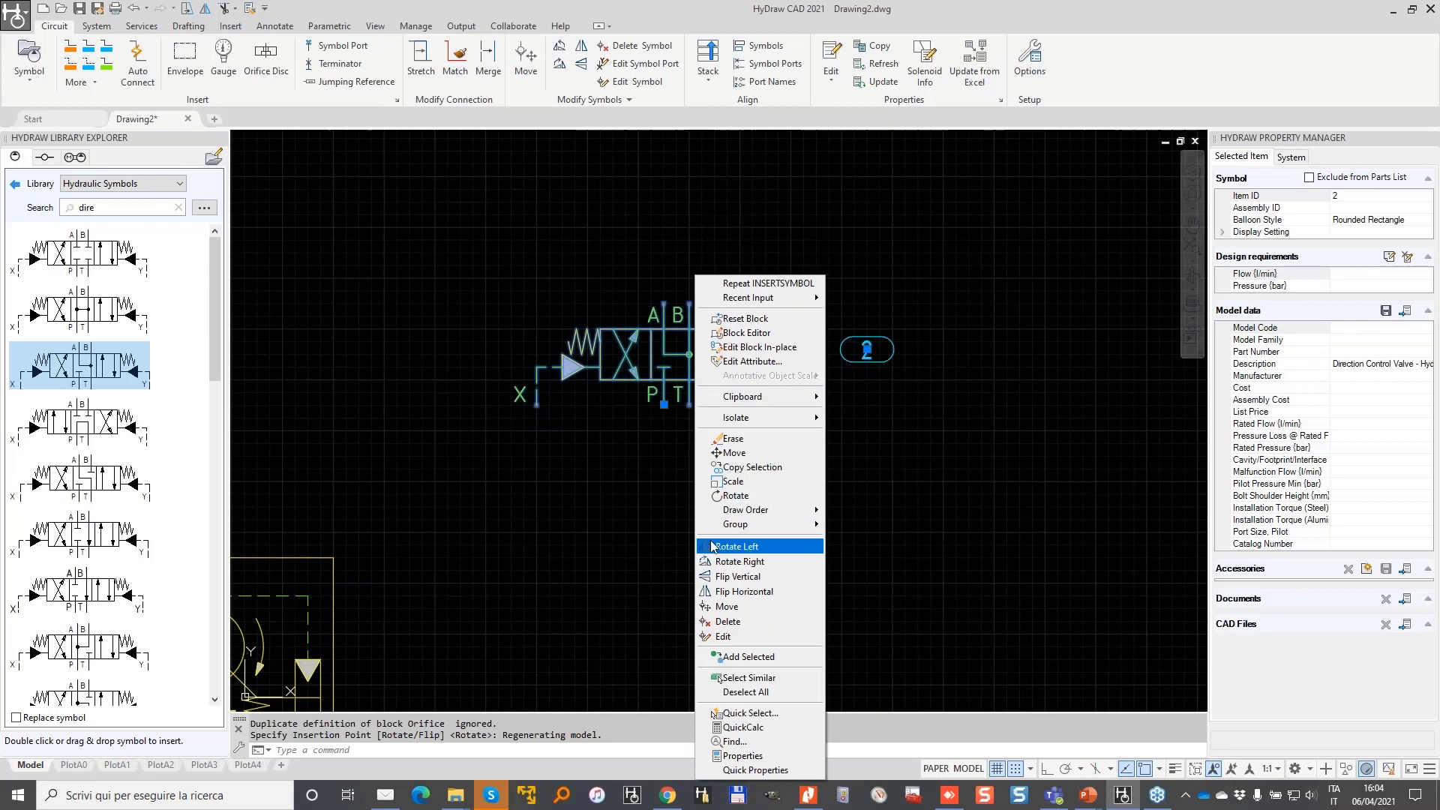
{"action": "left_click", "coordinate": [720, 561]}
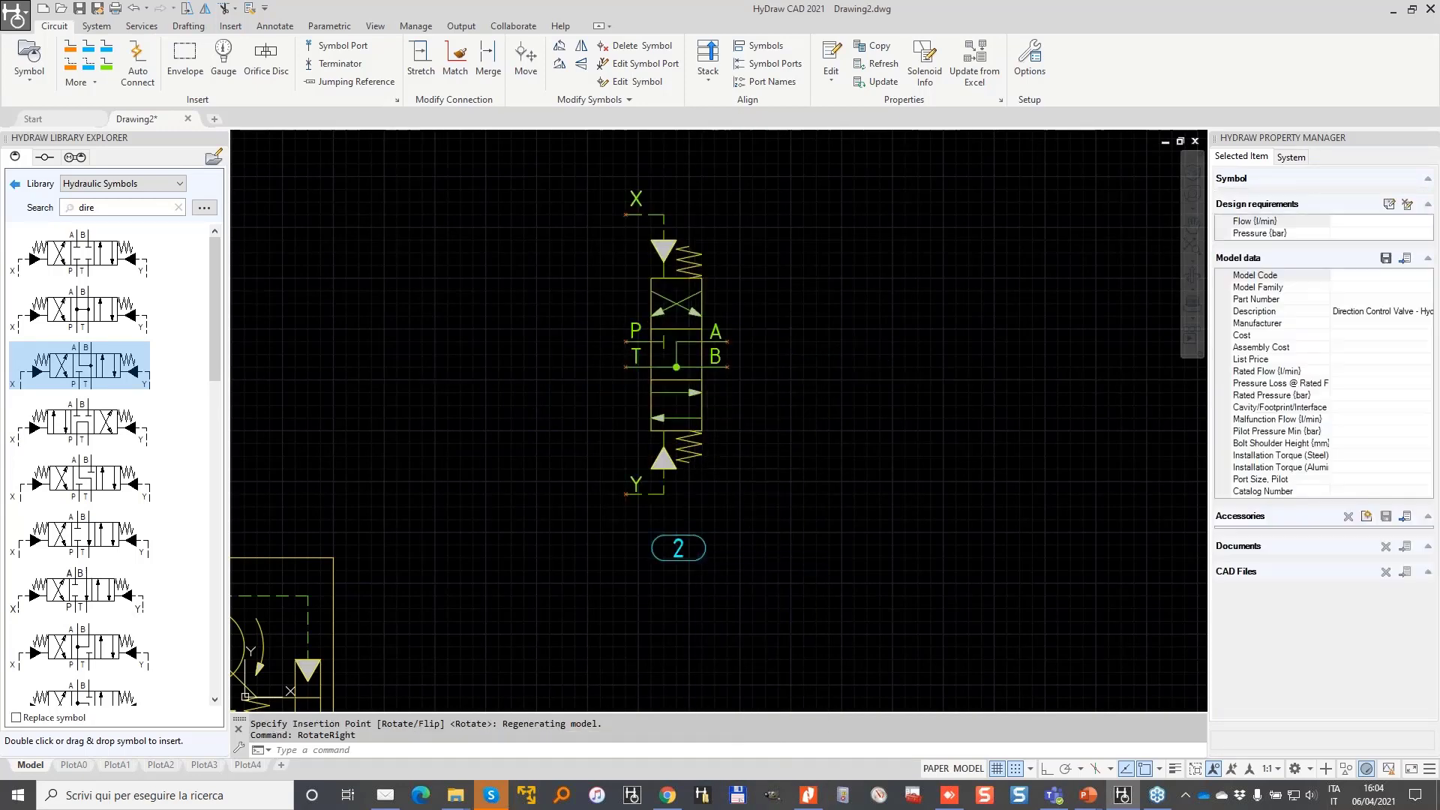
- Open the rotated directional control valve symbol in the Block Editor
{"action": "left_click", "coordinate": [660, 388]}
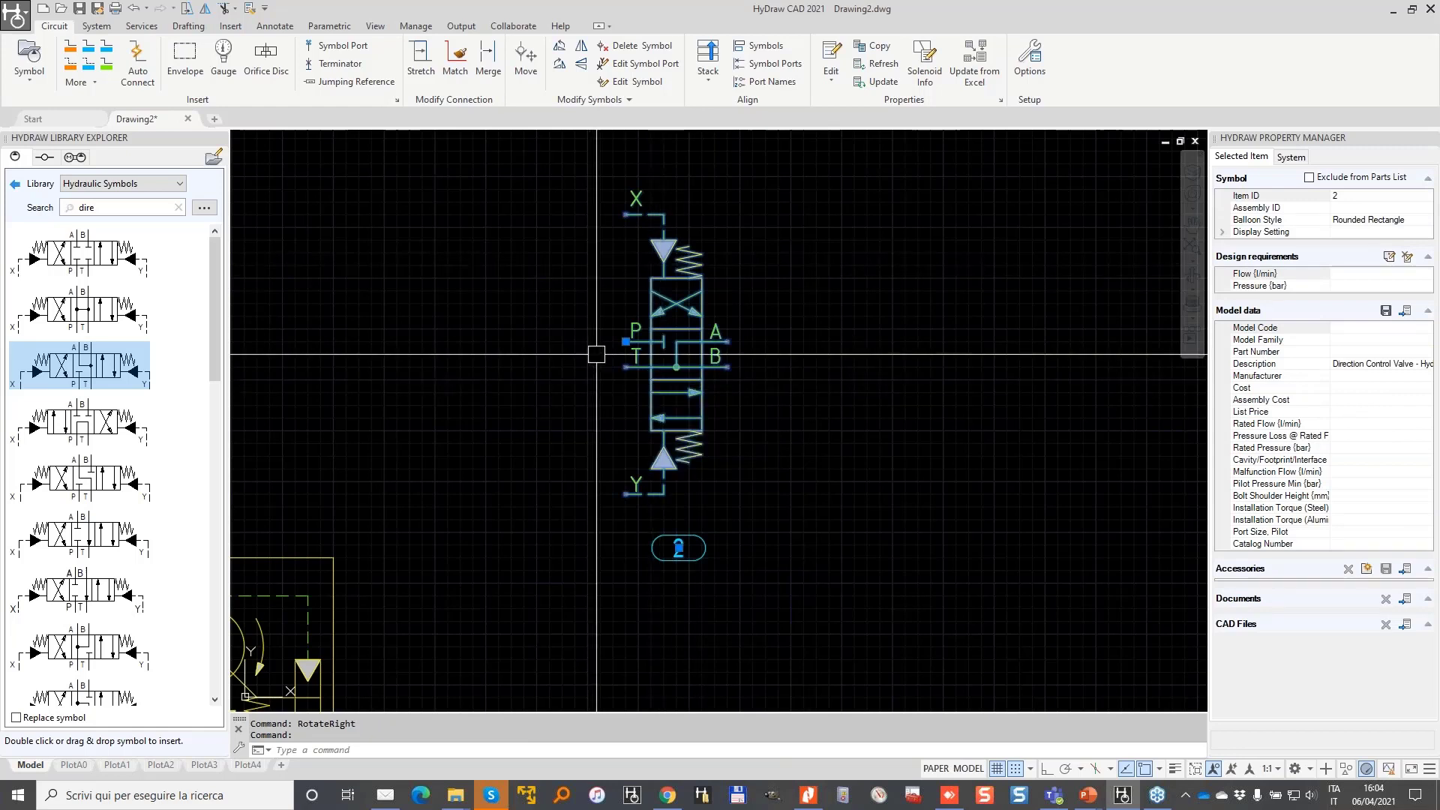
{"action": "scroll", "coordinate": [671, 300], "scroll_direction": "up", "scroll_amount": 2}
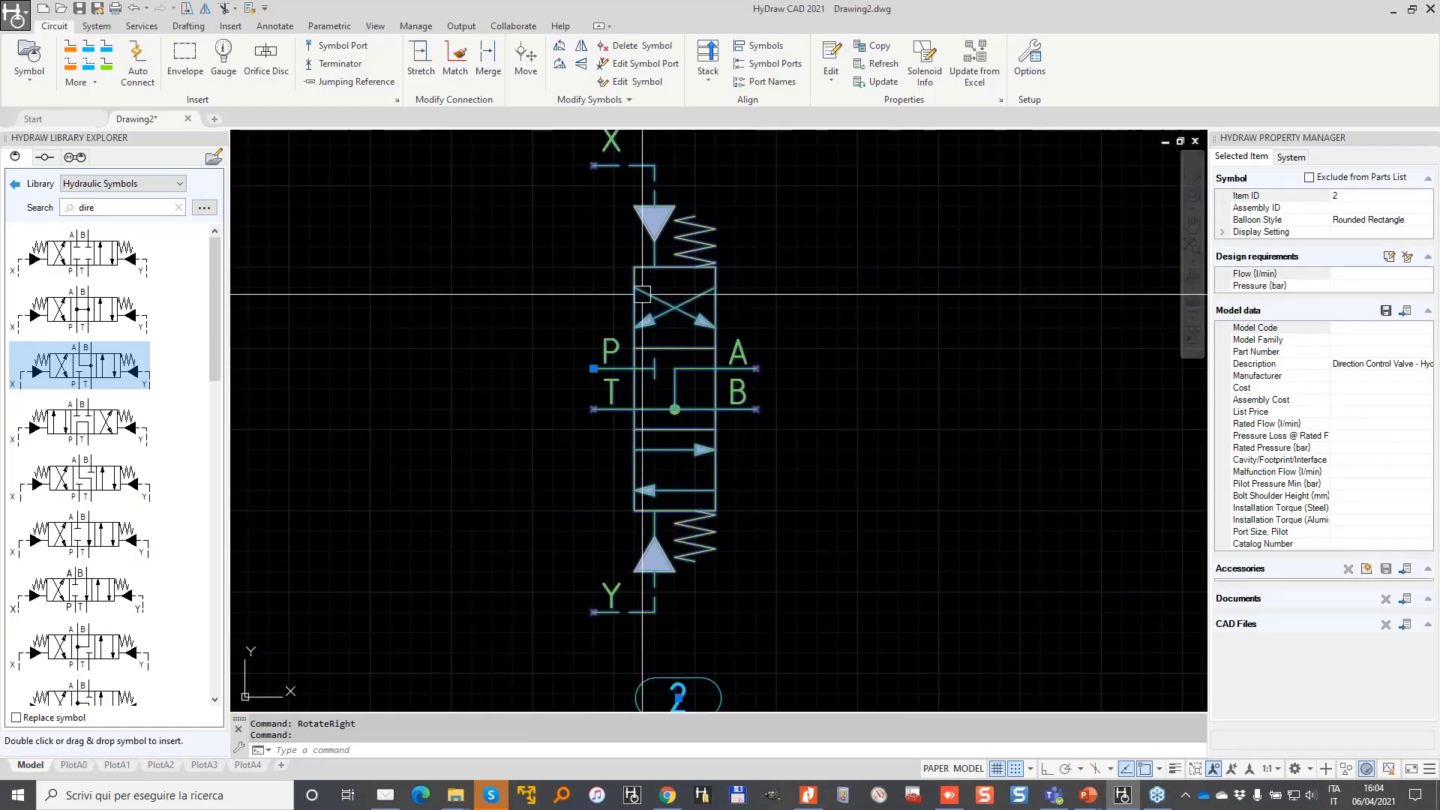
{"action": "scroll", "coordinate": [644, 278], "scroll_direction": "up", "scroll_amount": 1}
{"action": "scroll", "coordinate": [630, 270], "scroll_direction": "down", "scroll_amount": 1}
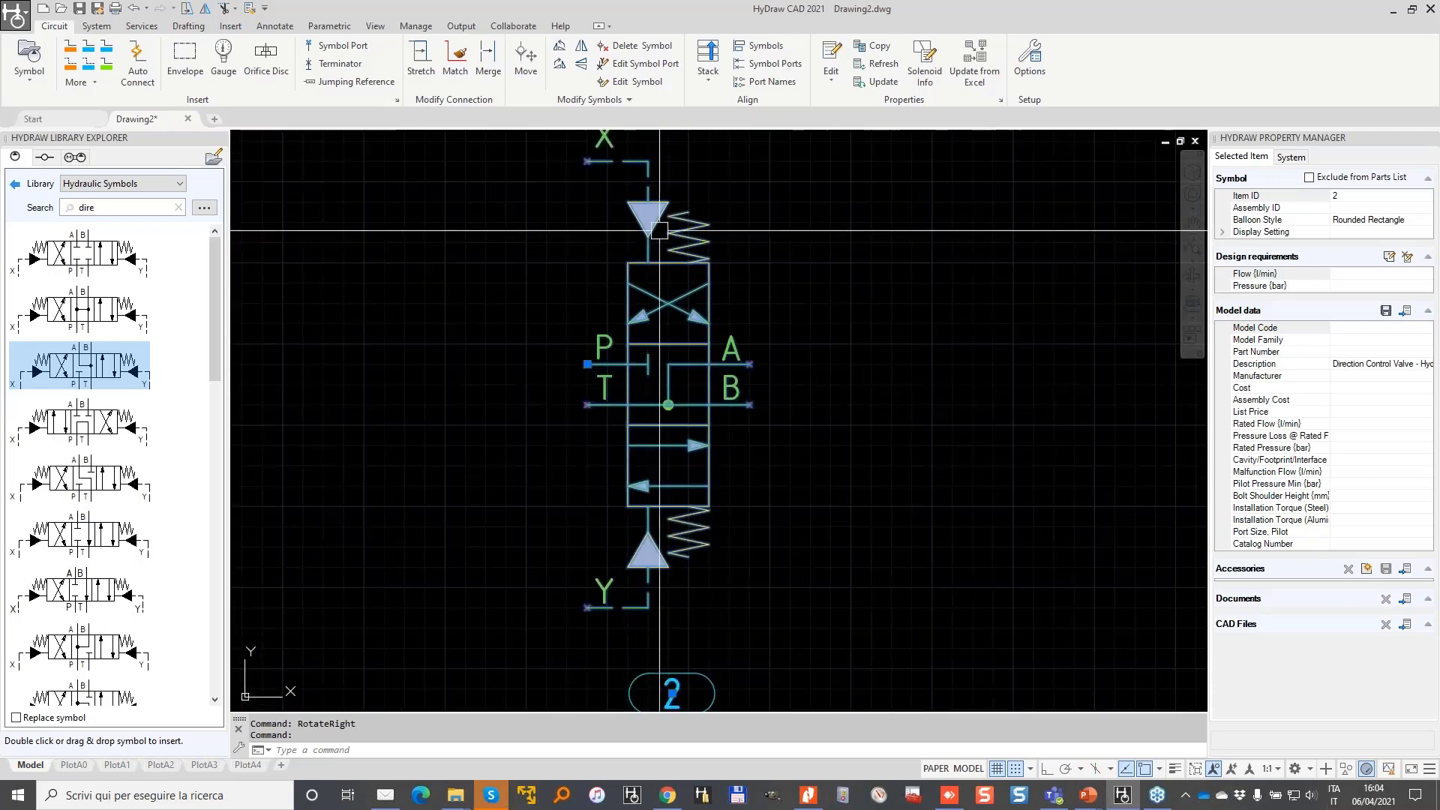
{"action": "key", "text": "Escape"}
{"action": "scroll", "coordinate": [636, 265], "scroll_direction": "up", "scroll_amount": 2}
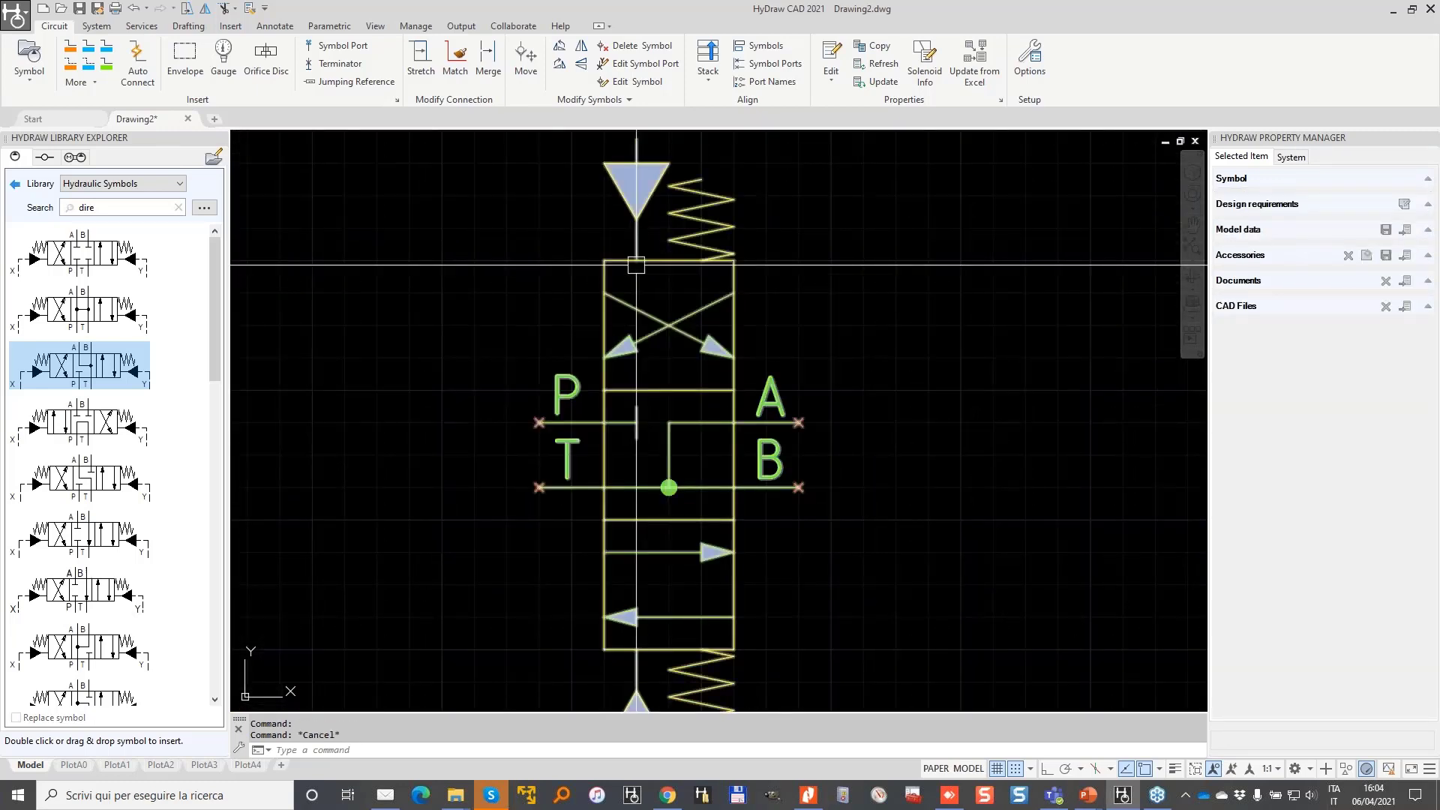
{"action": "scroll", "coordinate": [636, 264], "scroll_direction": "down", "scroll_amount": 2}
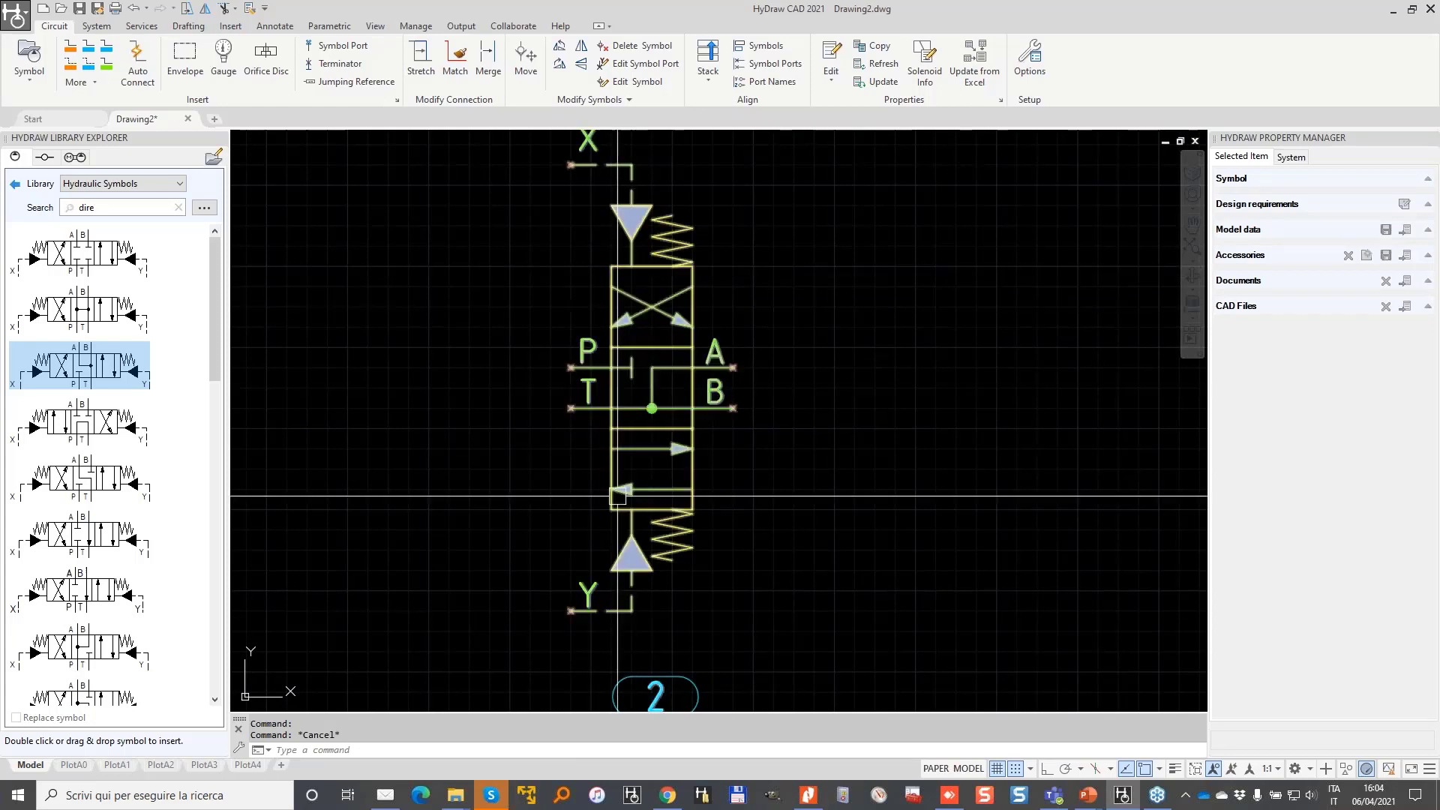
{"action": "left_click", "coordinate": [645, 345]}
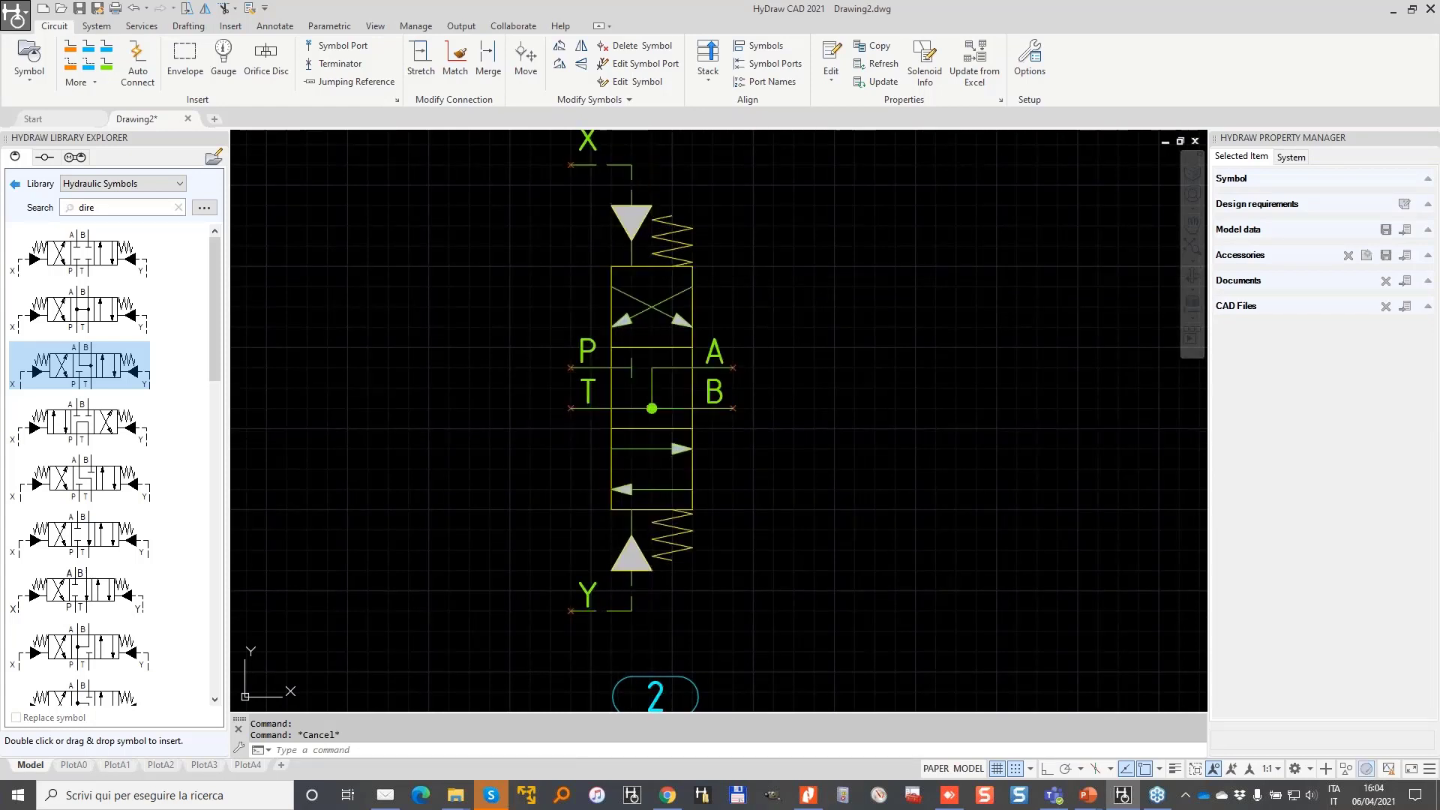
{"action": "right_click", "coordinate": [644, 345]}
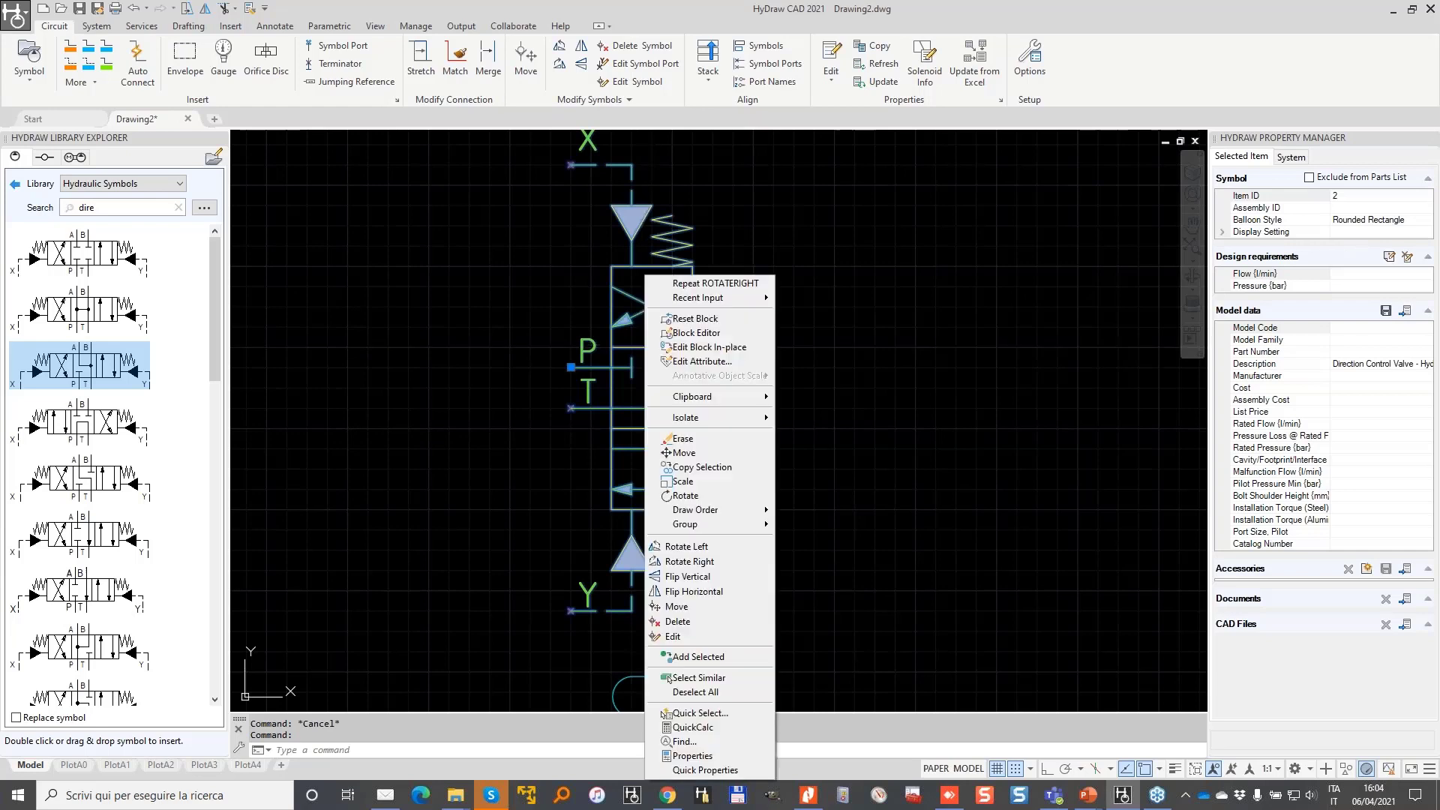
{"action": "left_click", "coordinate": [709, 335]}
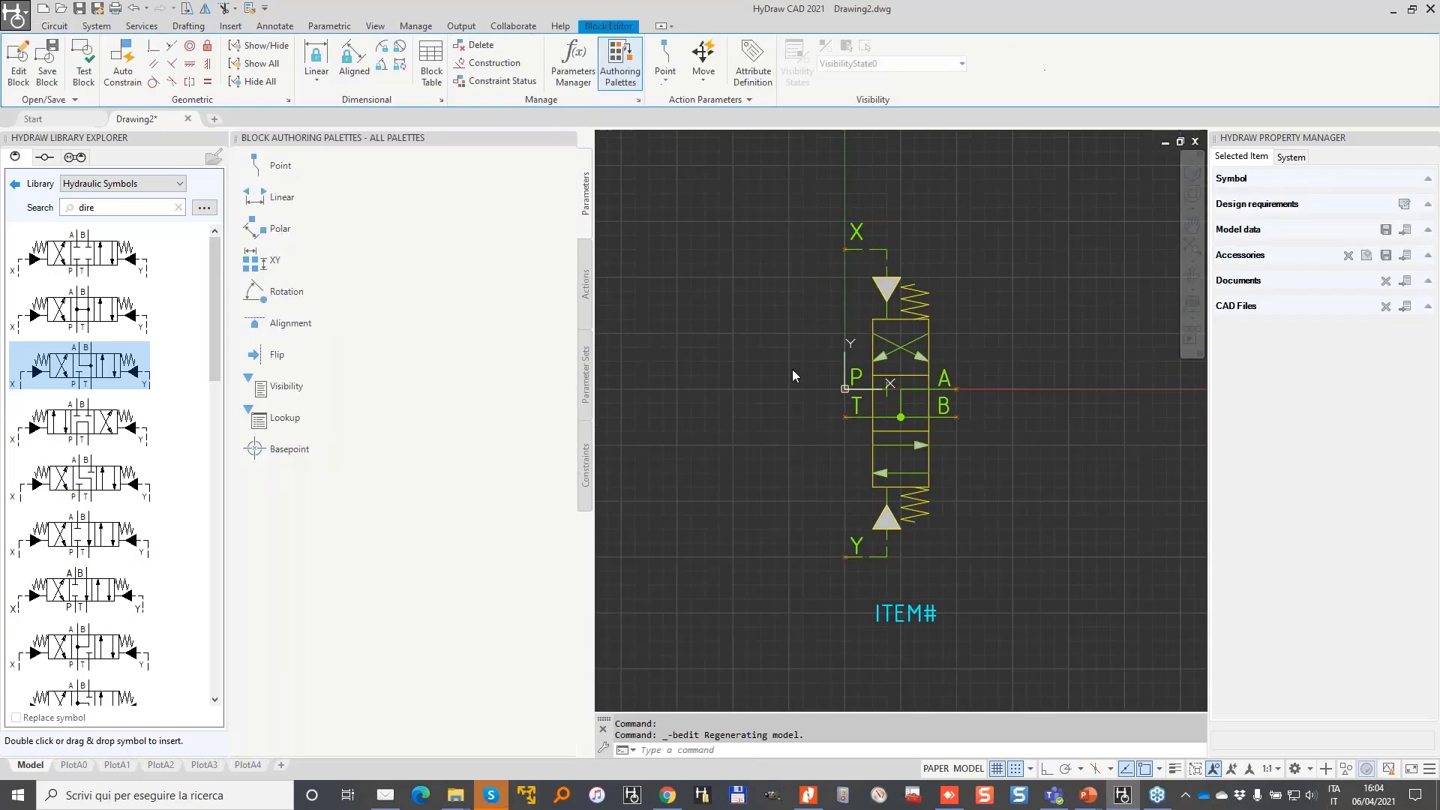
- Delete the horizontal pilot segments at ports Y and X, and move both ports to the outer ends of the vertical pilot lines
{"action": "left_click", "coordinate": [844, 589]}
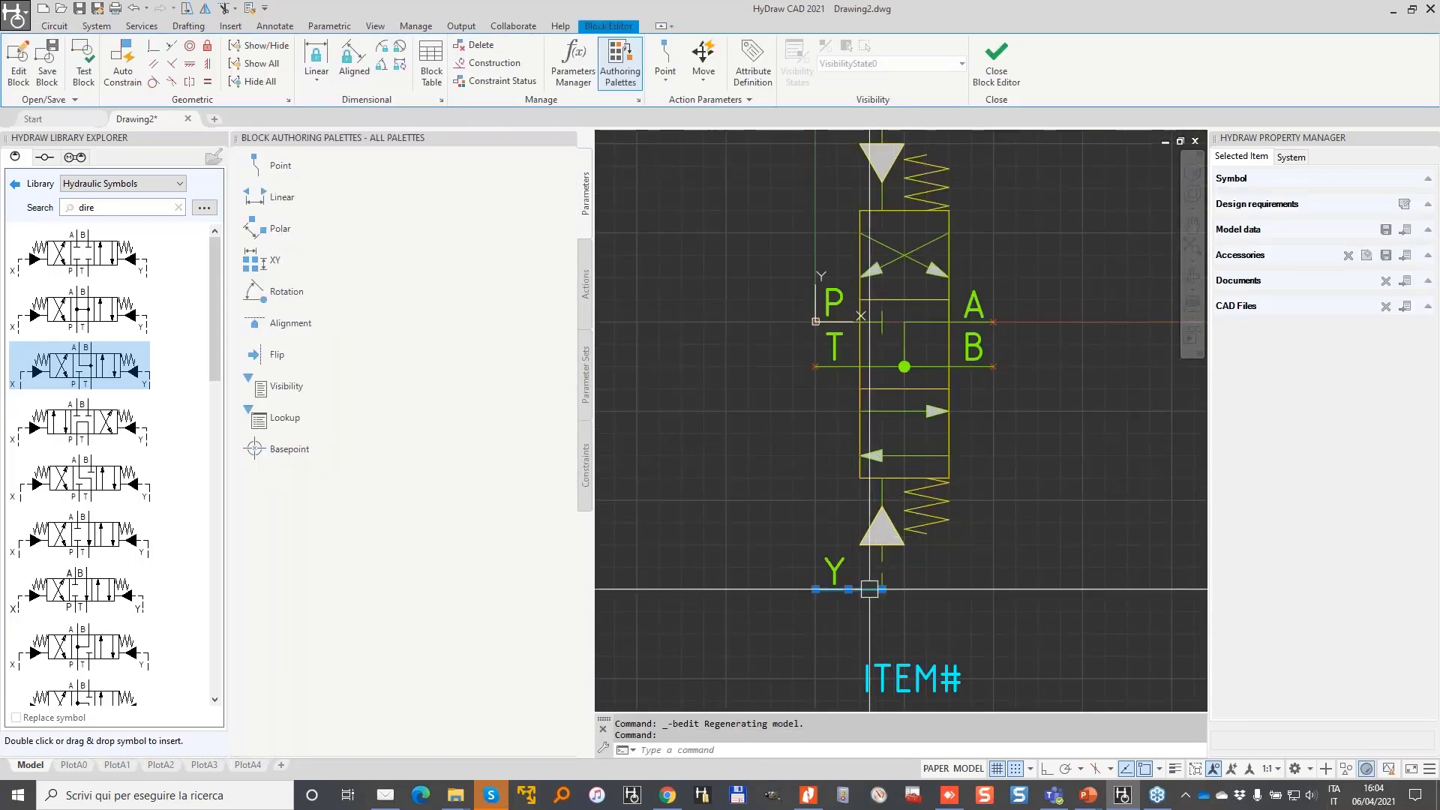
{"action": "key", "text": "Delete"}
{"action": "left_click", "coordinate": [811, 589]}
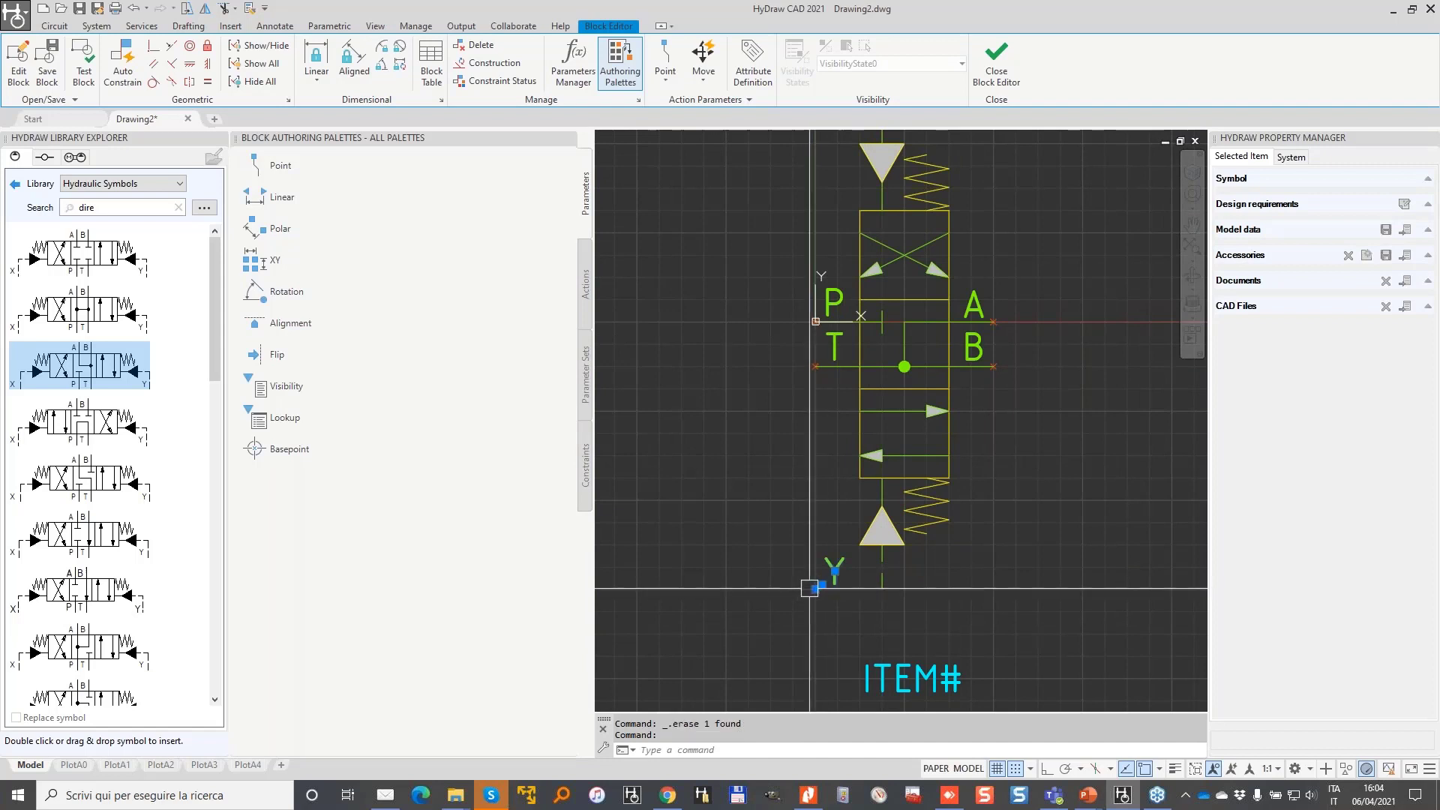
{"action": "left_click", "coordinate": [815, 590]}
{"action": "left_click", "coordinate": [882, 589]}
{"action": "middle_click_drag", "start_coordinate": [980, 256], "coordinate": [943, 356]}
{"action": "key", "text": "Escape"}
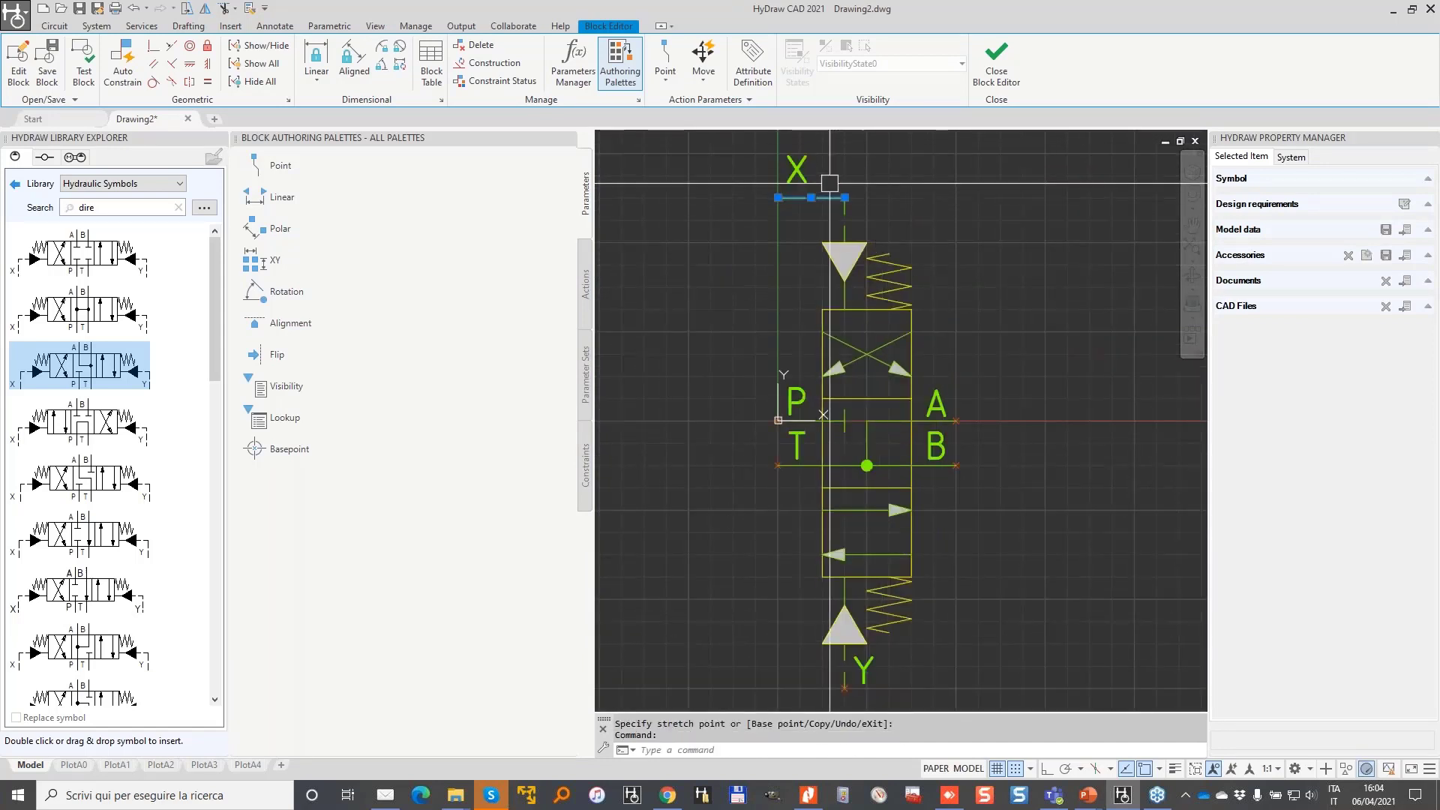
{"action": "left_click", "coordinate": [790, 189]}
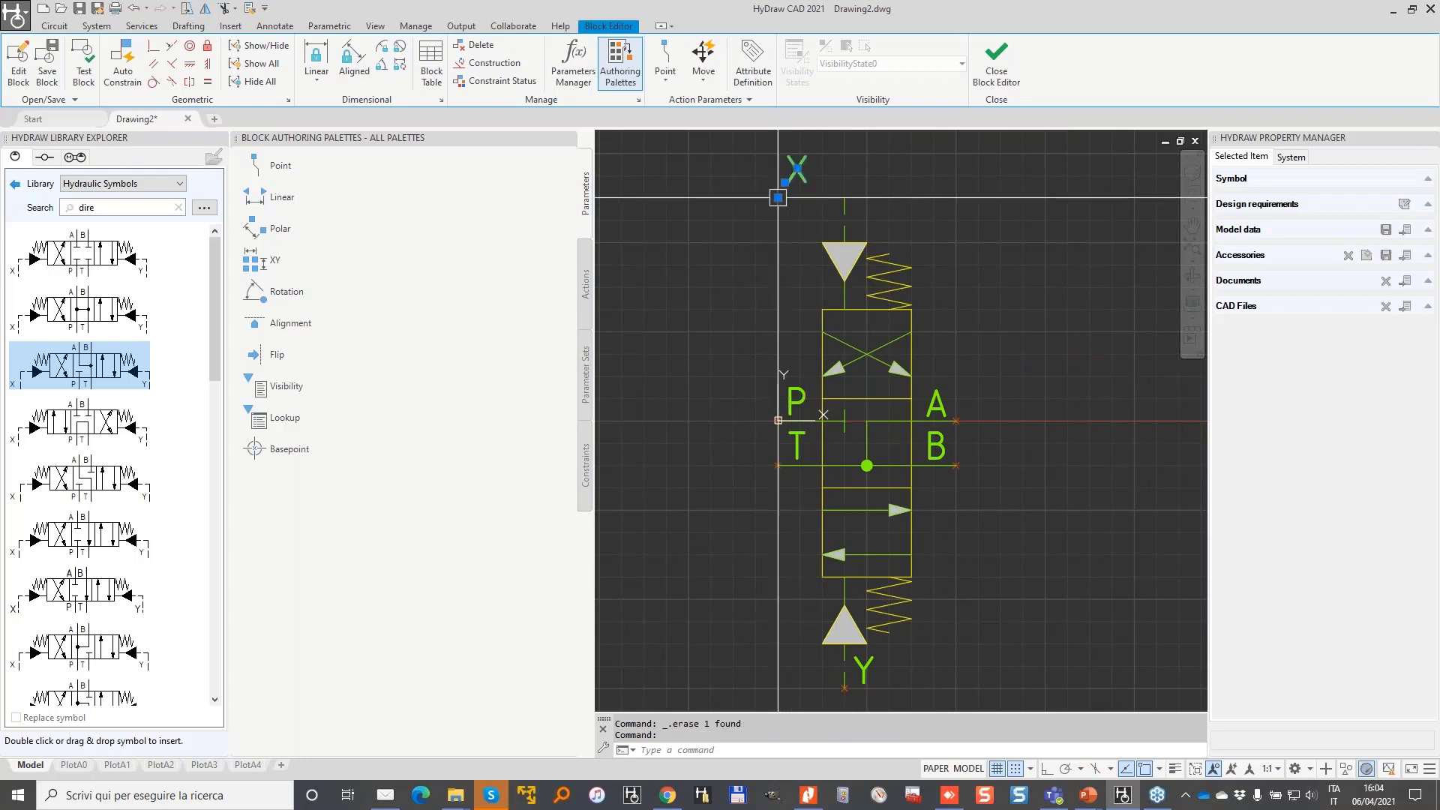
{"action": "left_click", "coordinate": [783, 182]}
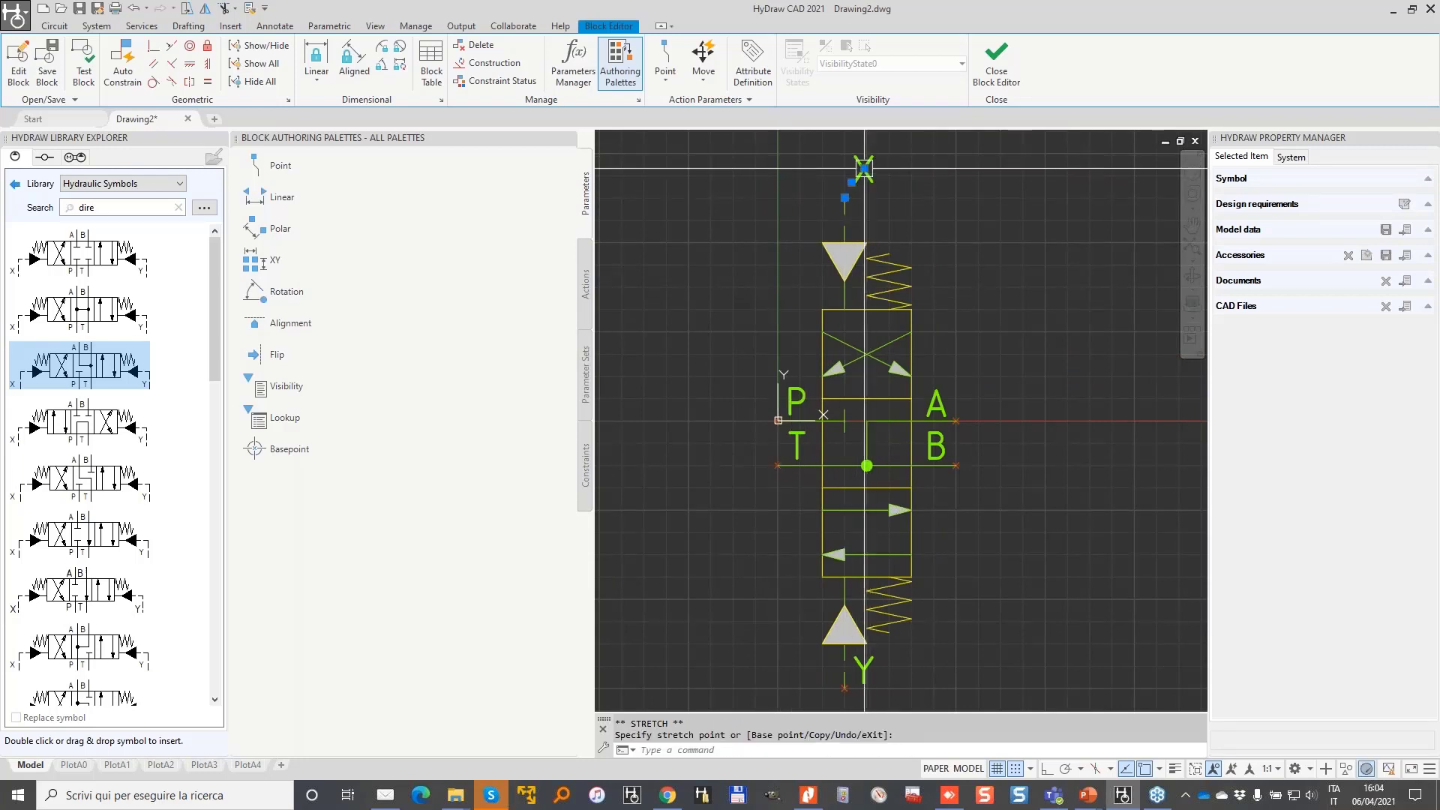
- Move the X and Y port labels to the left side of their vertical pilot lines
{"action": "left_click", "coordinate": [867, 167]}
{"action": "left_click", "coordinate": [823, 220]}
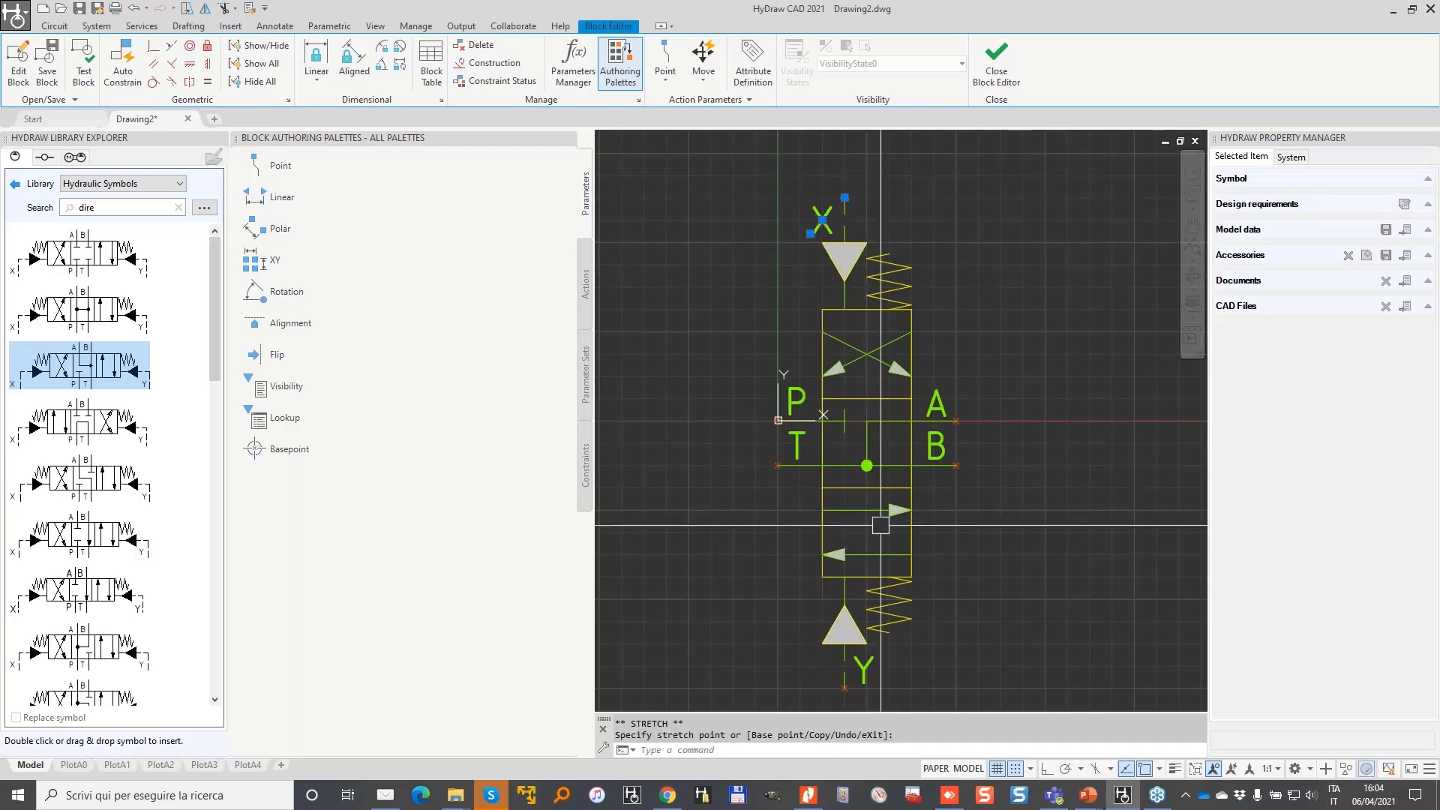
{"action": "key", "text": "Escape"}
{"action": "left_click", "coordinate": [863, 671]}
{"action": "left_click", "coordinate": [863, 666]}
{"action": "left_click", "coordinate": [821, 668]}
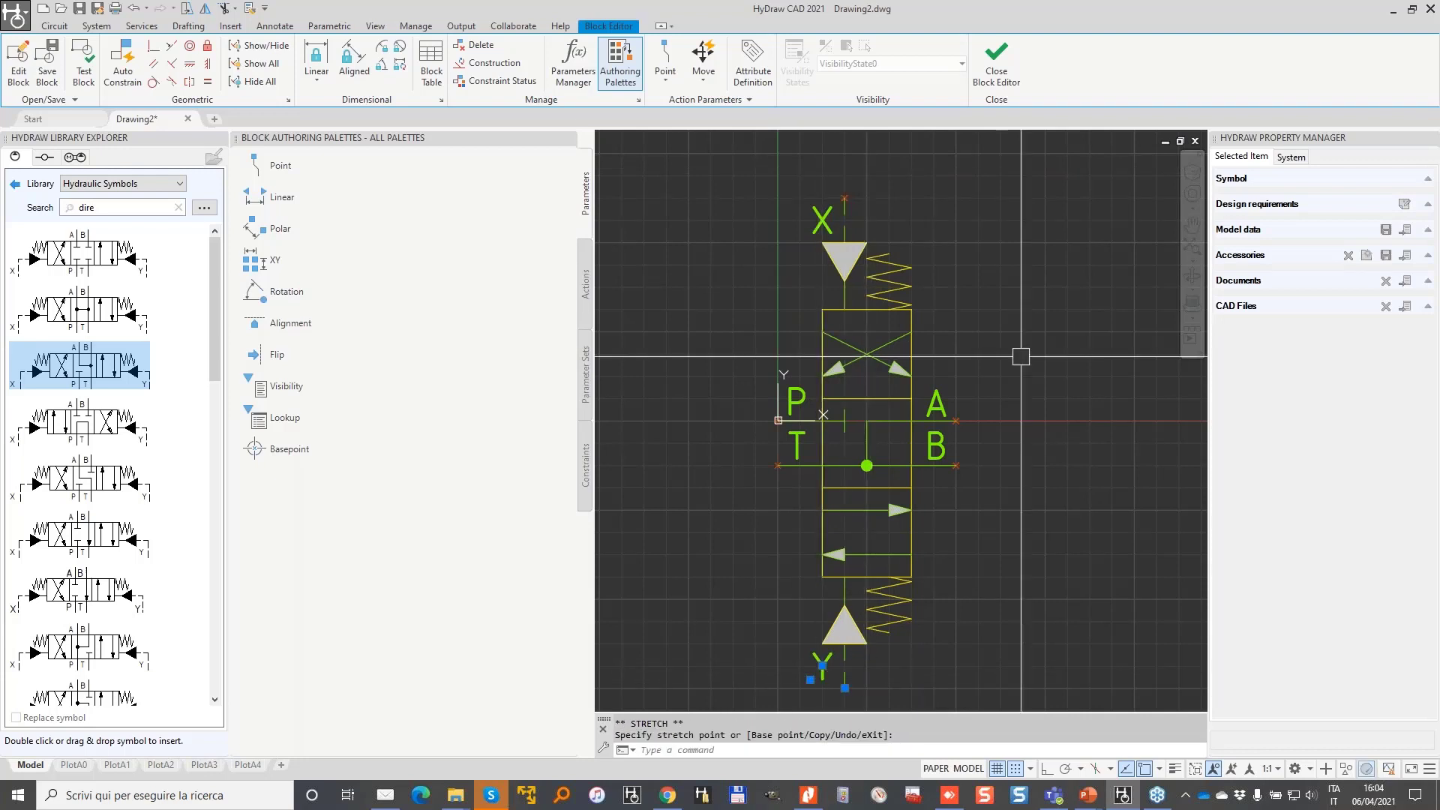
{"action": "key", "text": "Escape"}
- Draw a vertical line just right of the valve boxes, from the lowest box's bottom edge to level with the upper box's crossed-arrow tails
{"action": "scroll", "coordinate": [926, 360], "scroll_direction": "up", "scroll_amount": 2}
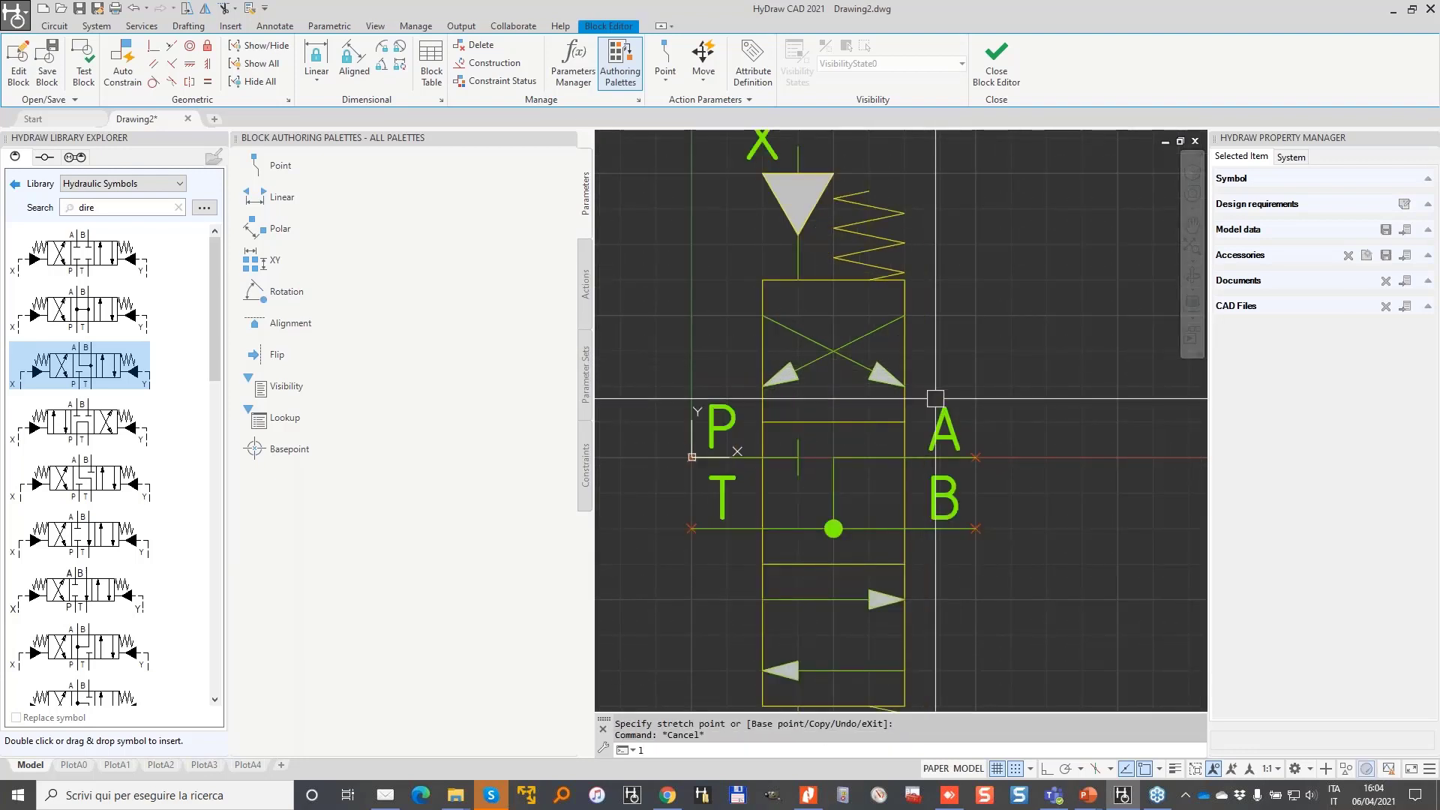
{"action": "type", "text": "L"}
{"action": "key", "text": "Return"}
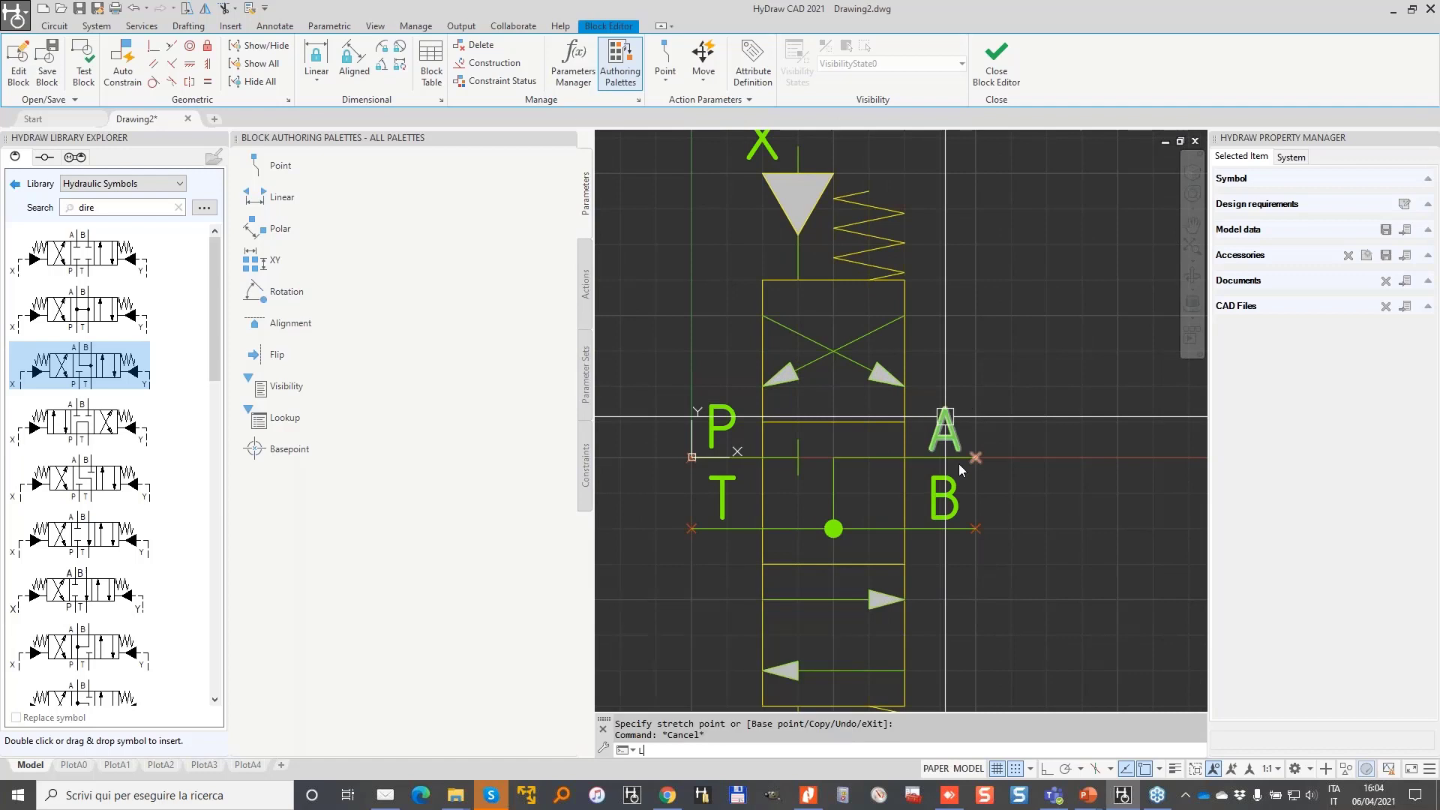
{"action": "middle_click_drag", "start_coordinate": [998, 582], "coordinate": [986, 436]}
{"action": "left_click", "coordinate": [927, 560]}
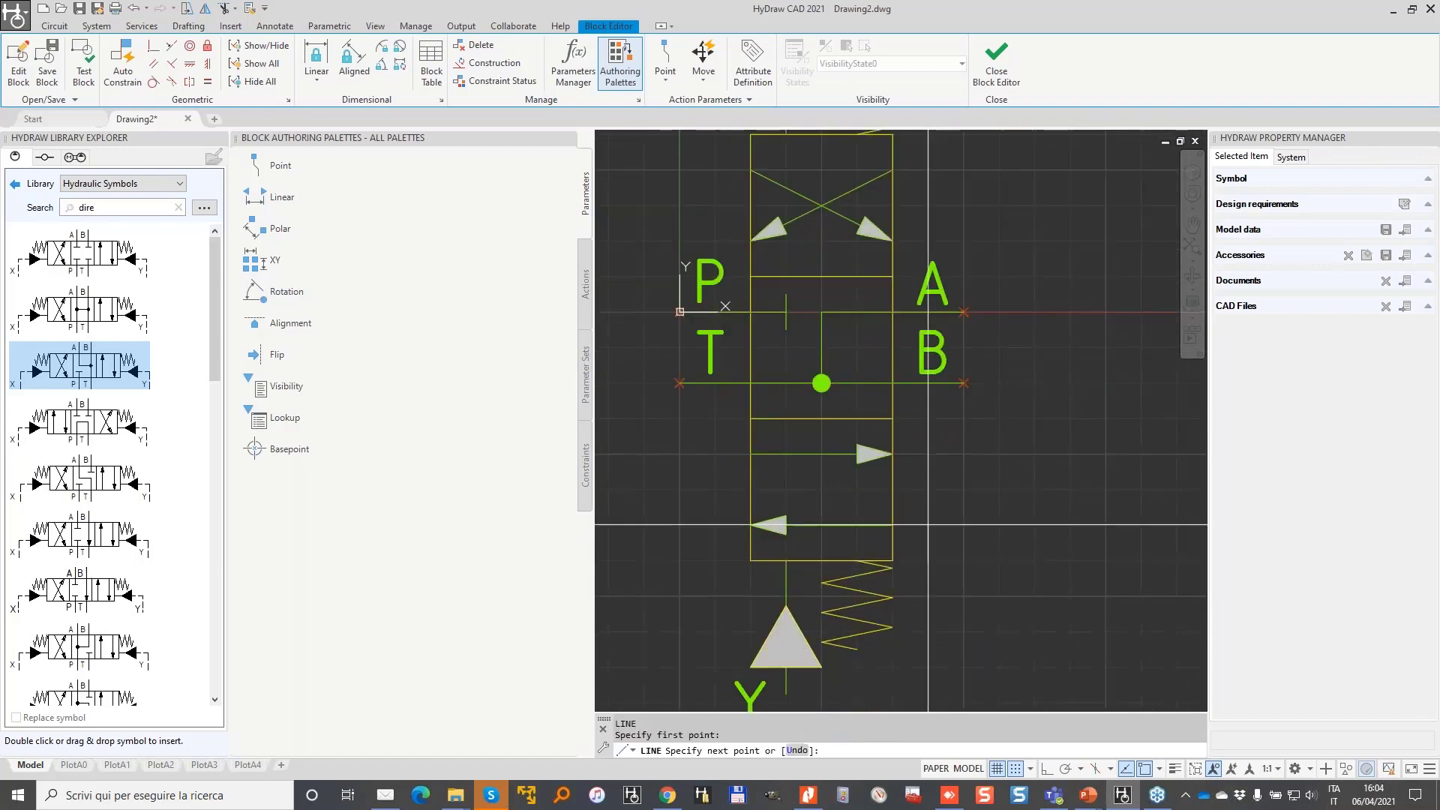
{"action": "left_click", "coordinate": [949, 170]}
{"action": "key", "text": "Return"}
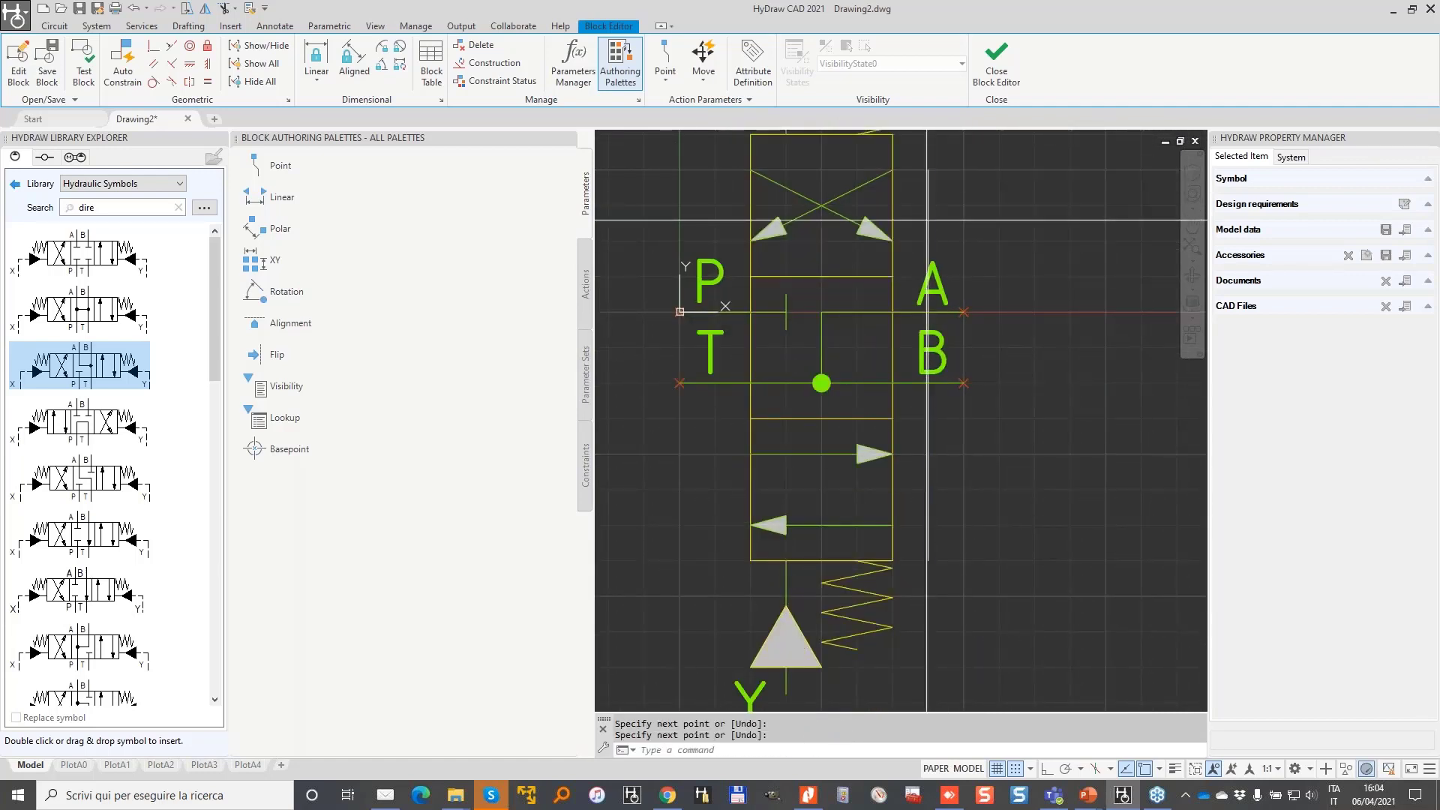
- Move the new vertical line from its lower endpoint by the relative displacement @-1,1
{"action": "left_click", "coordinate": [932, 261]}
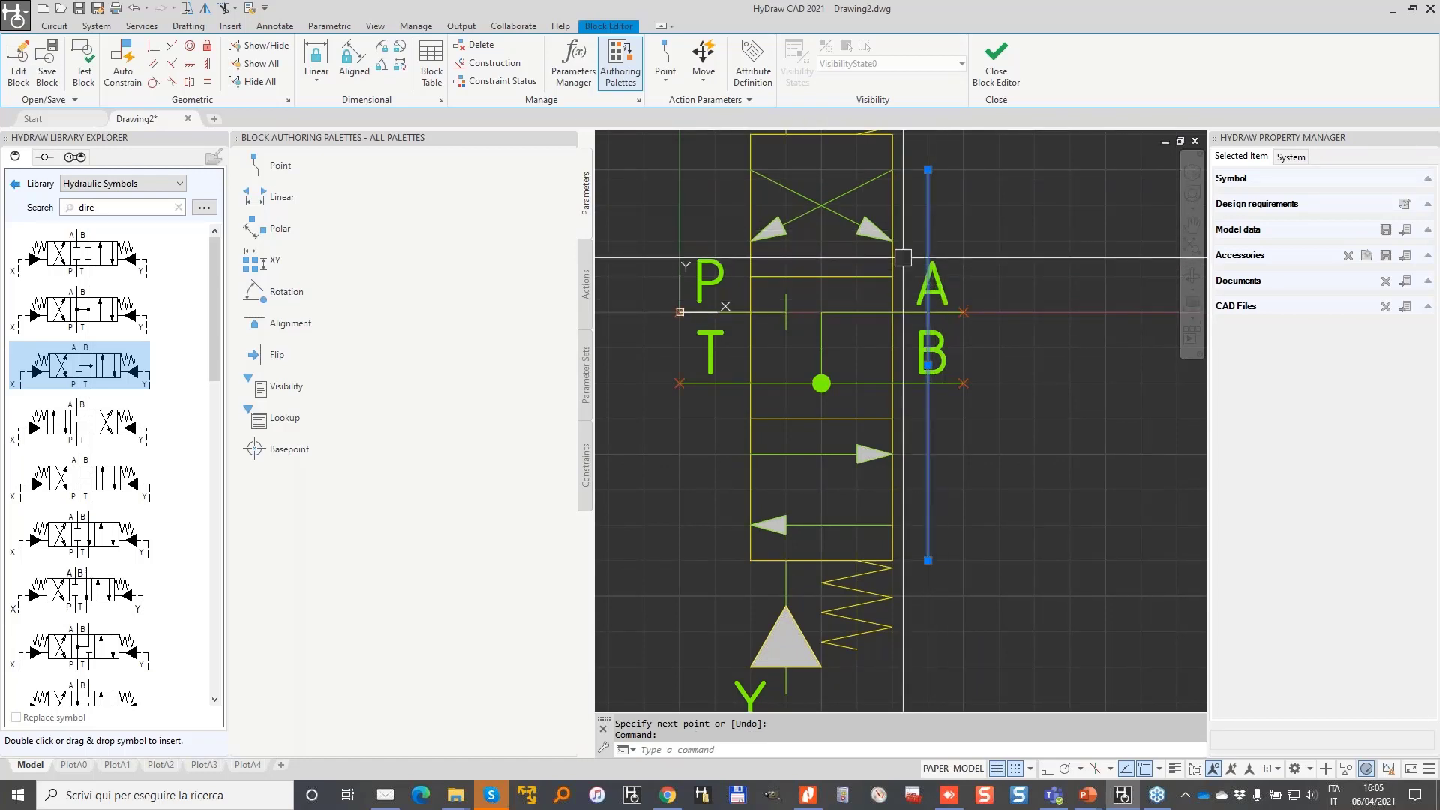
{"action": "right_click", "coordinate": [929, 212]}
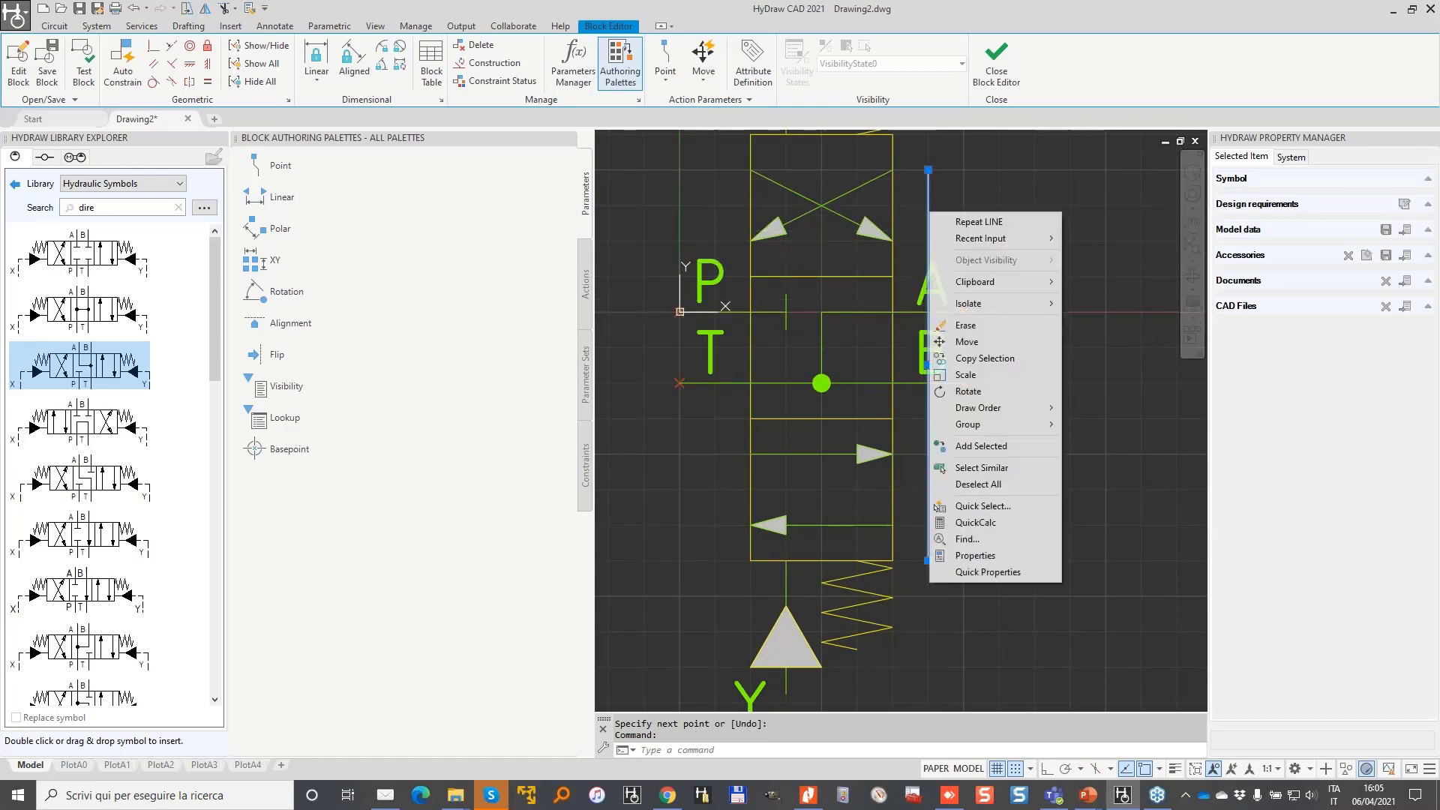
{"action": "left_click", "coordinate": [976, 342]}
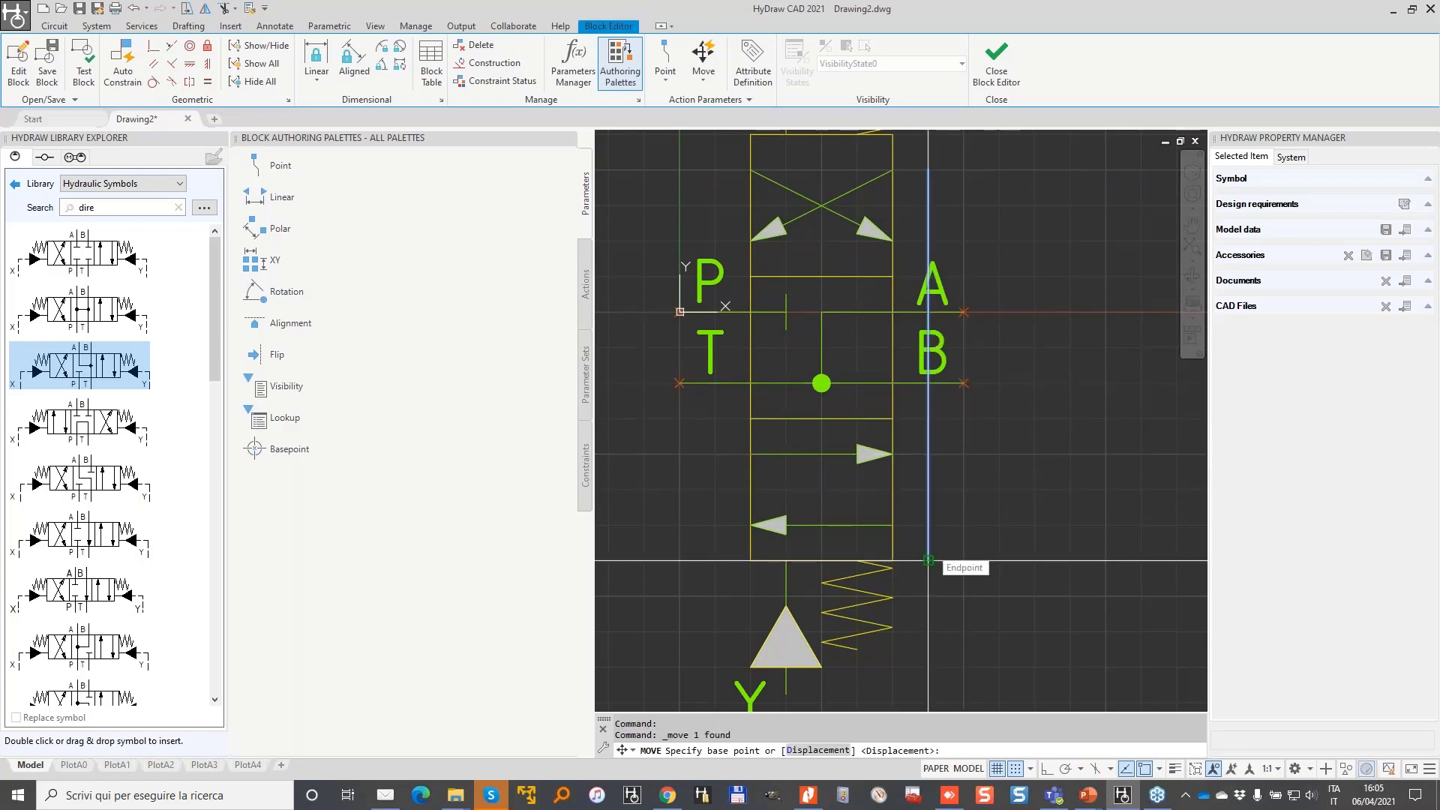
{"action": "left_click", "coordinate": [928, 560]}
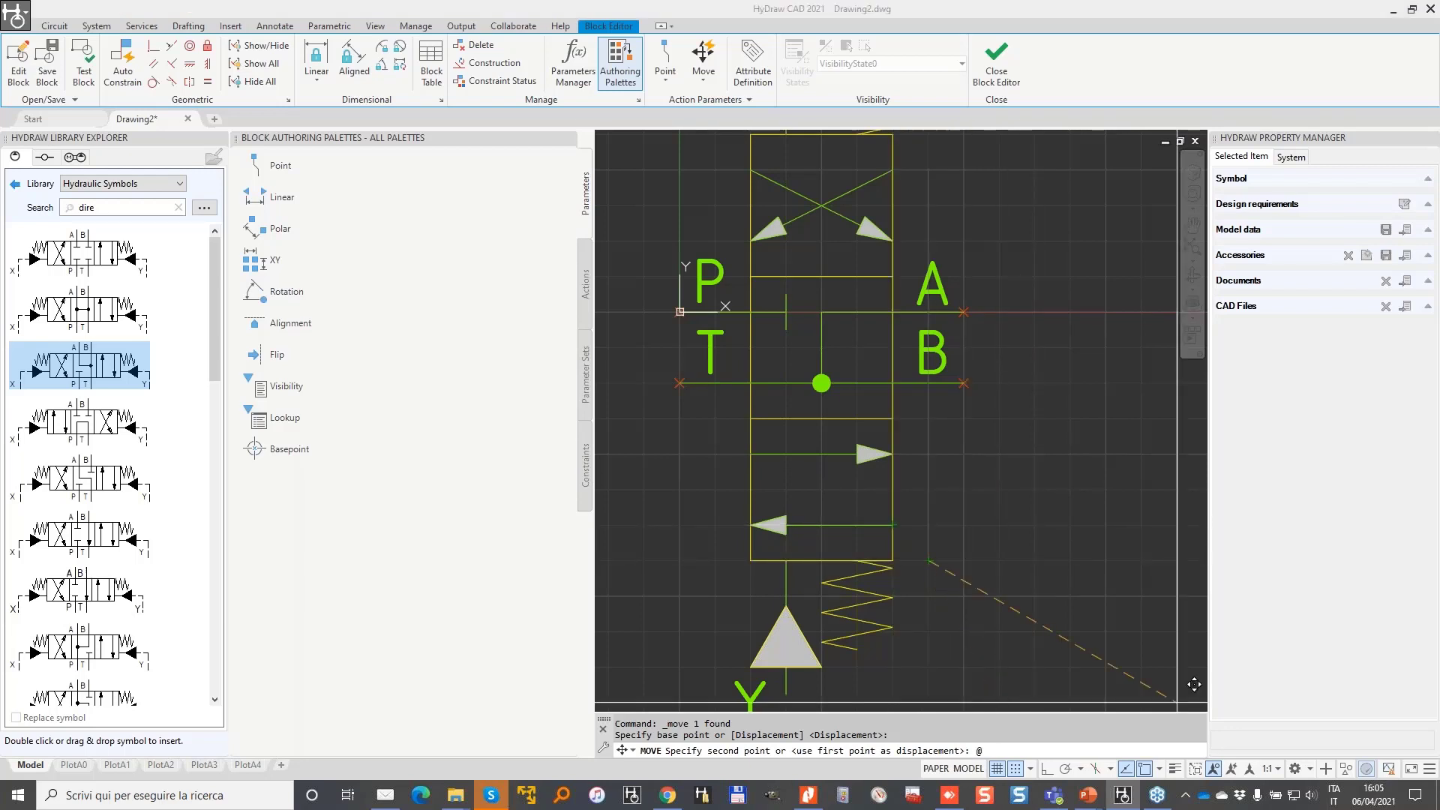
{"action": "mouse_move", "coordinate": [1025, 693]}
{"action": "left_mouse_down"}
{"action": "mouse_move", "coordinate": [1073, 764]}
{"action": "mouse_move", "coordinate": [1005, 691]}
{"action": "left_mouse_up"}
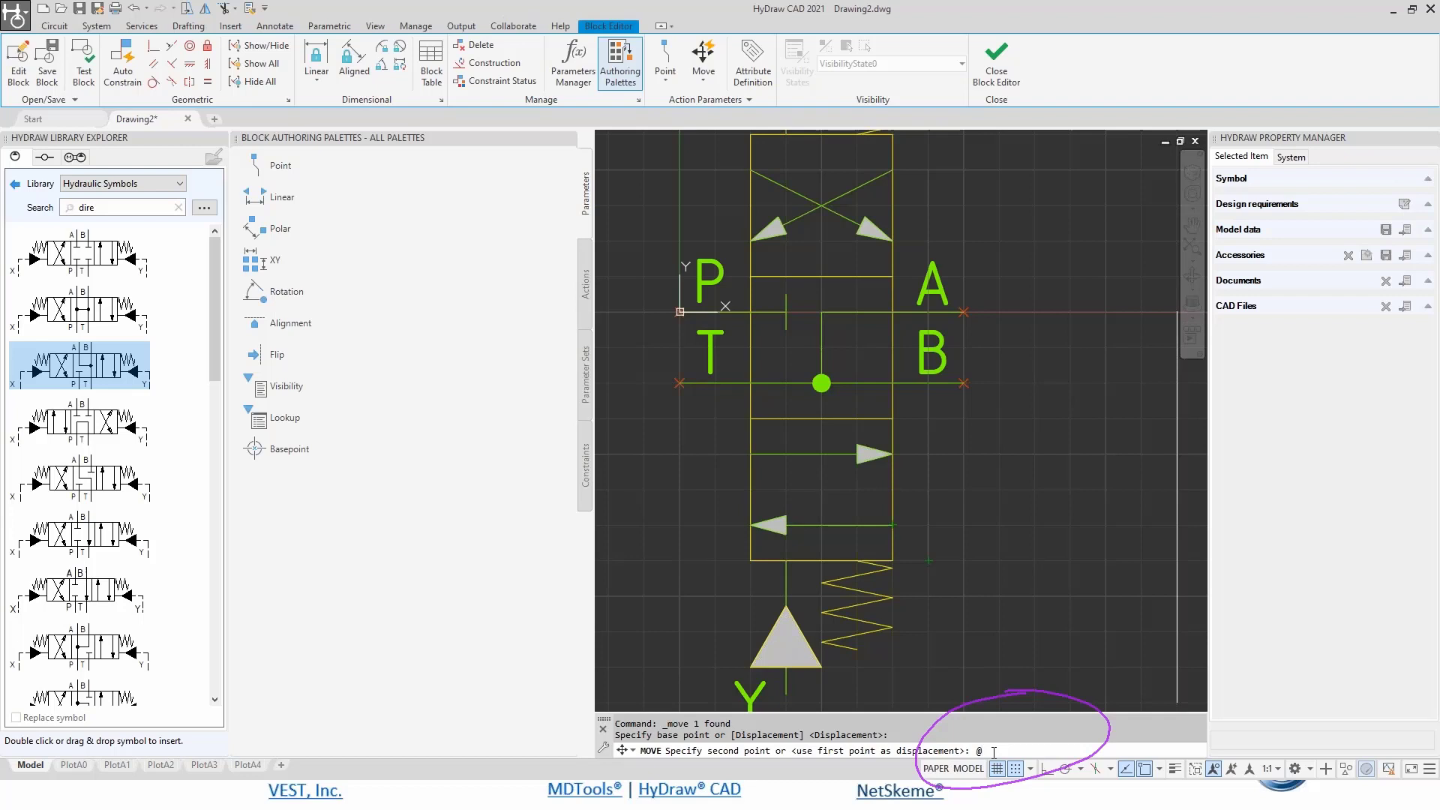
{"action": "type", "text": "-1"}
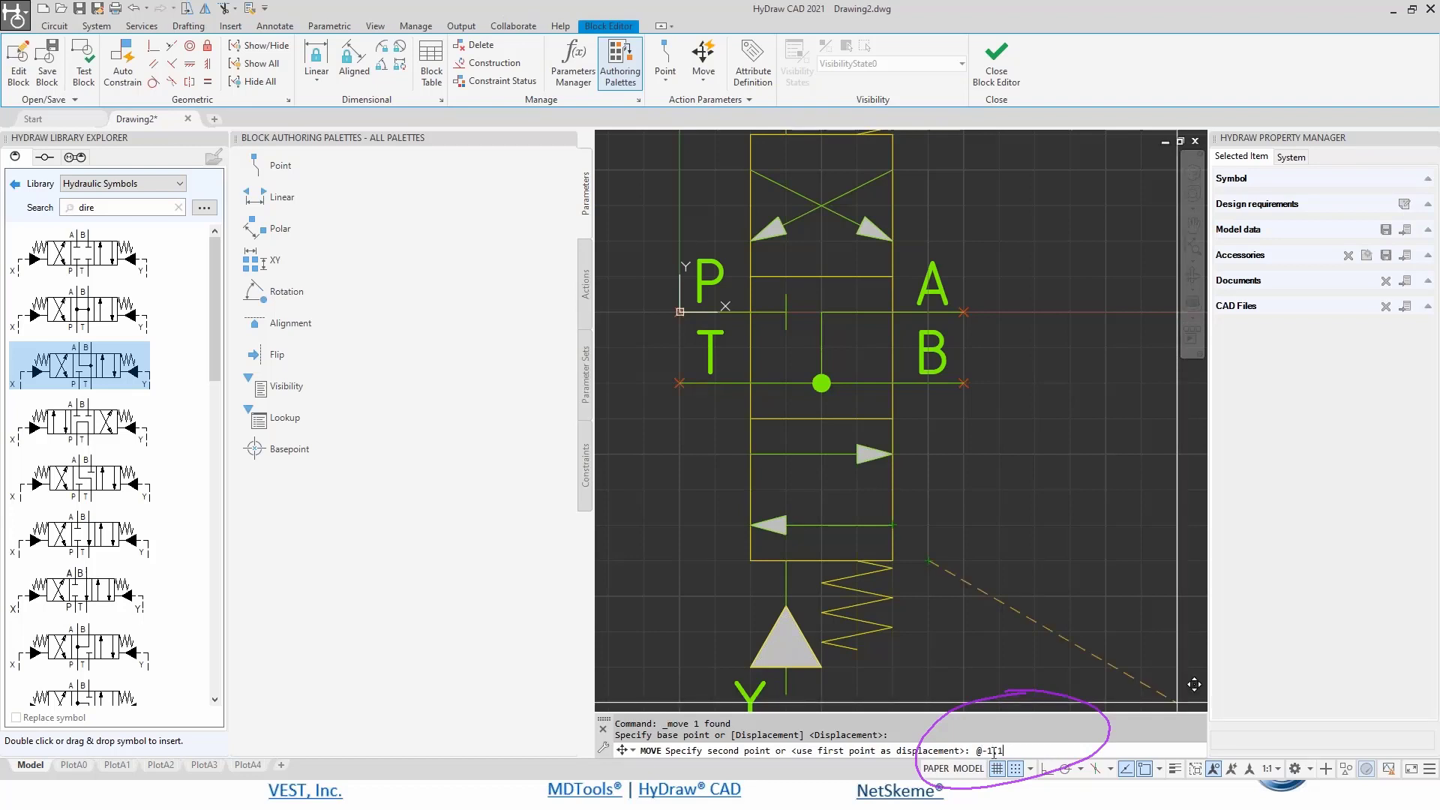
{"action": "type", "text": ",1"}
{"action": "key", "text": "Return"}
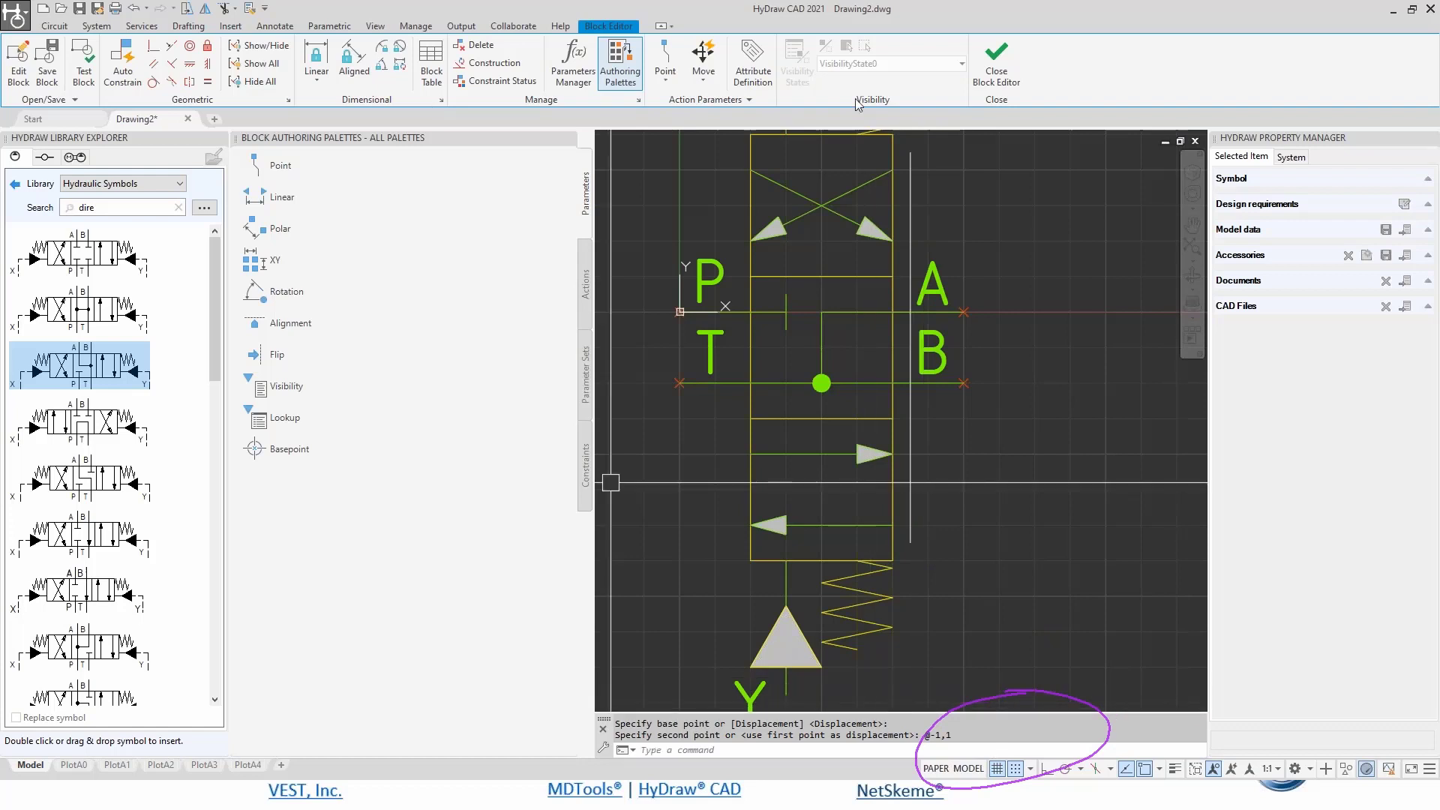
- Match the vertical line's properties to those of the upper valve box's right edge
{"action": "left_click", "coordinate": [907, 178]}
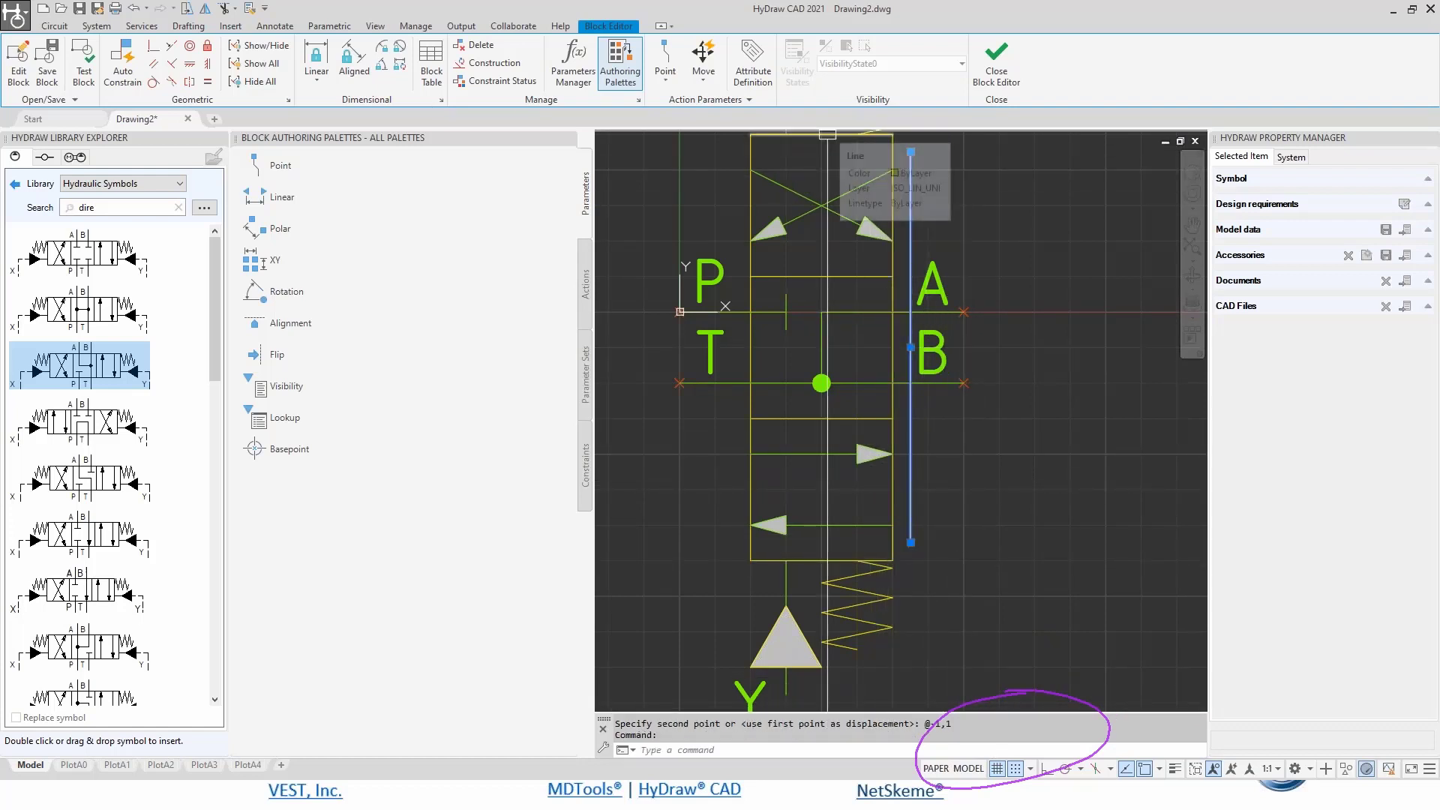
{"action": "key", "text": "Escape"}
{"action": "left_click", "coordinate": [891, 187]}
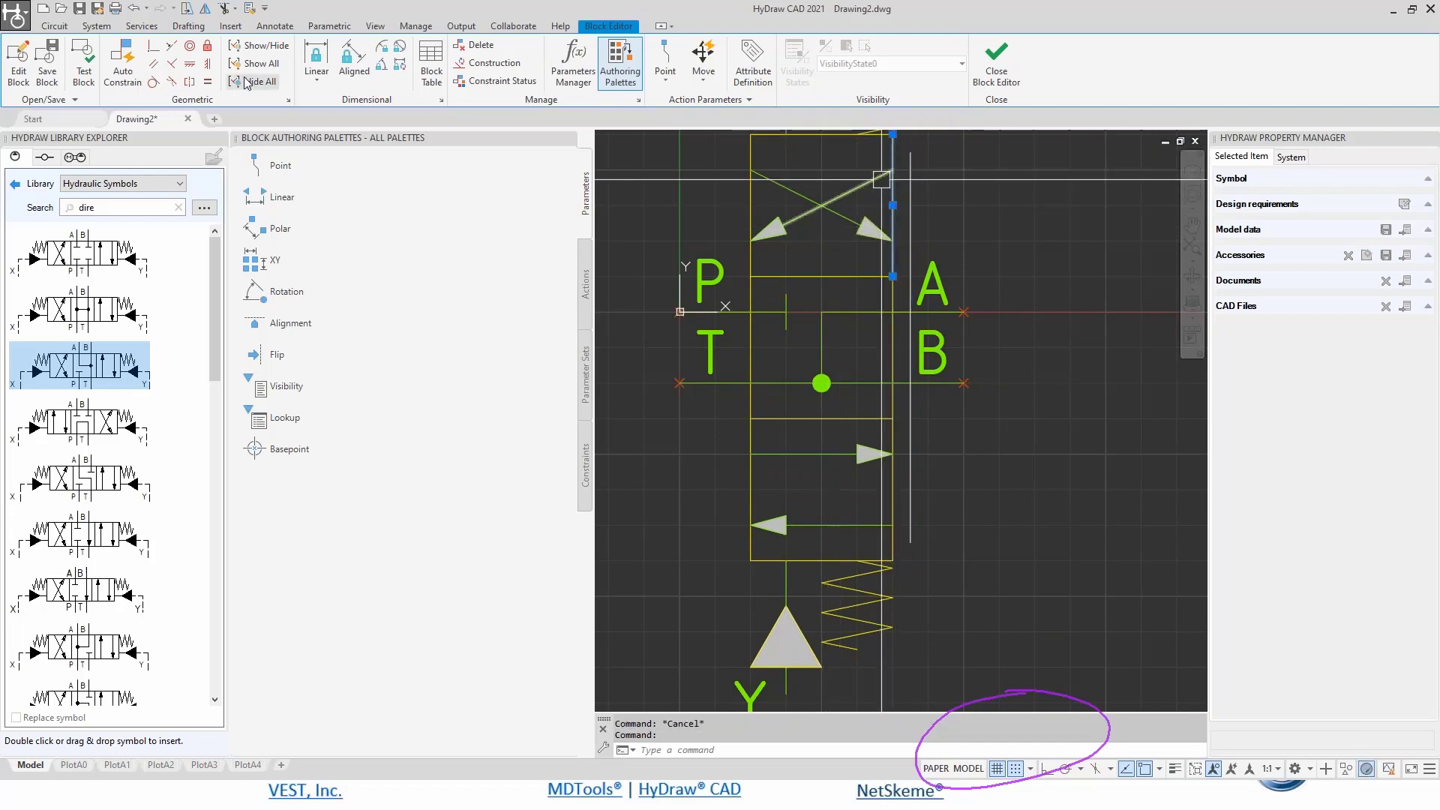
{"action": "left_click", "coordinate": [248, 10]}
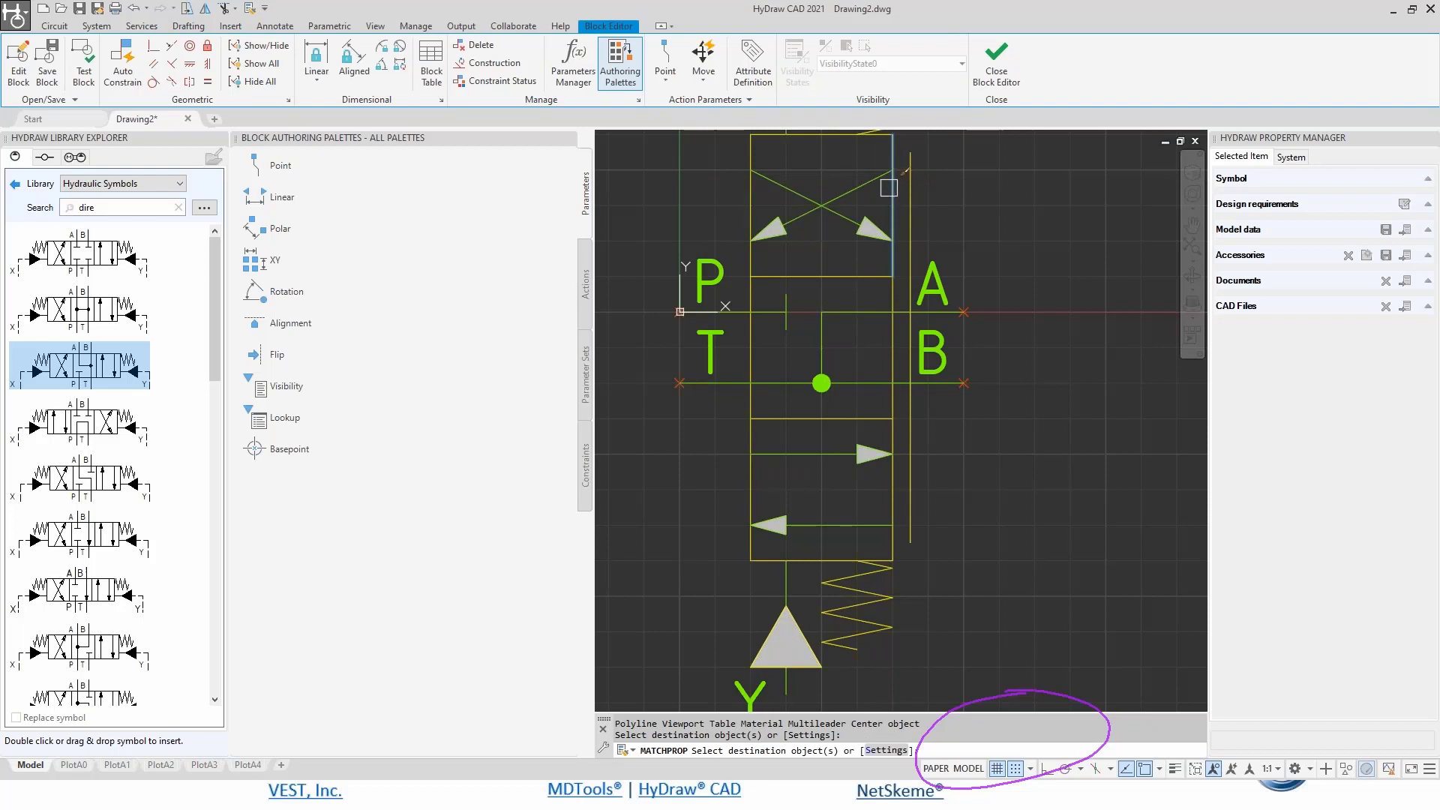
{"action": "left_click", "coordinate": [911, 182]}
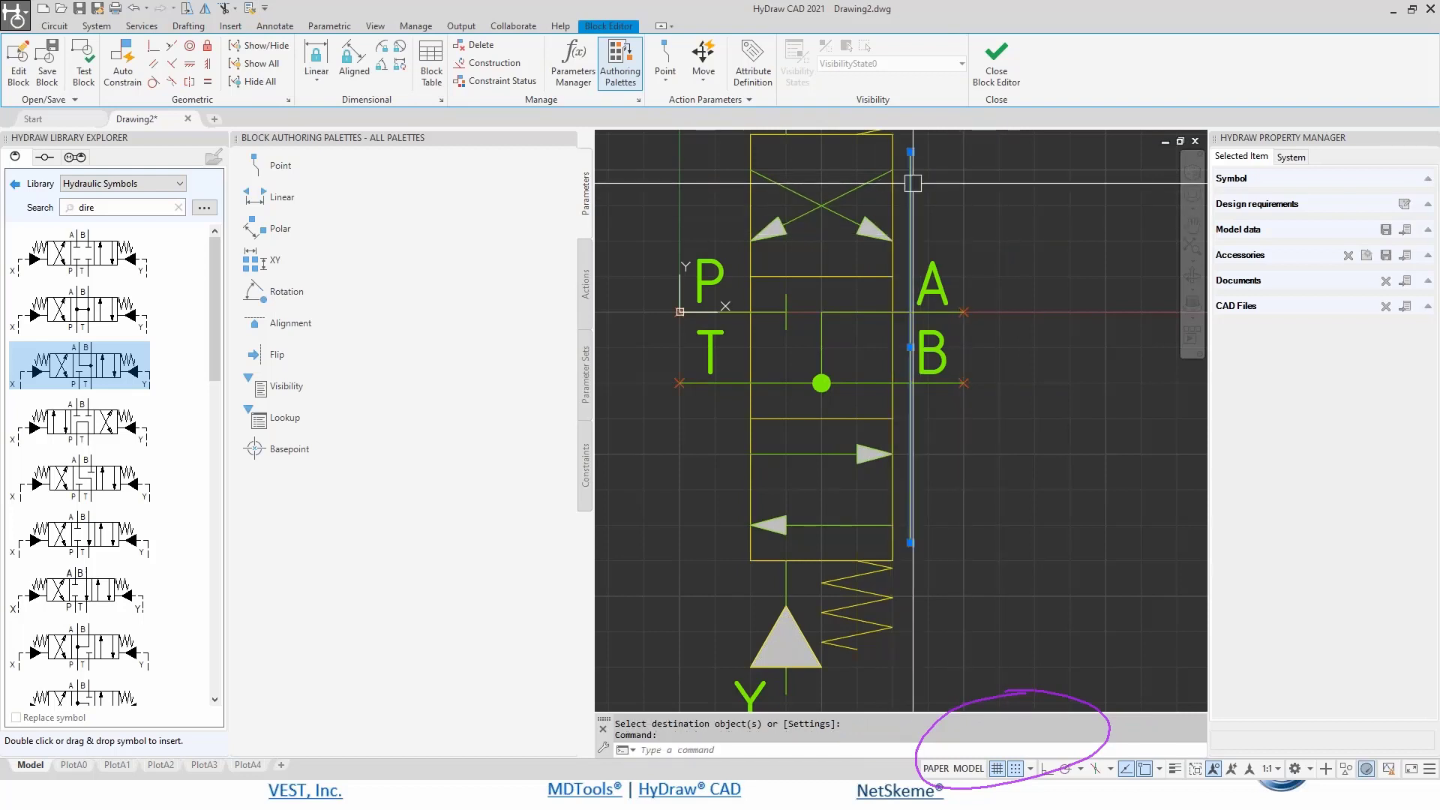
- Copy the vertical line beside the valve boxes to their opposite side, mirroring its spacing from the box edges
{"action": "right_click", "coordinate": [920, 195]}
{"action": "left_click", "coordinate": [967, 343]}
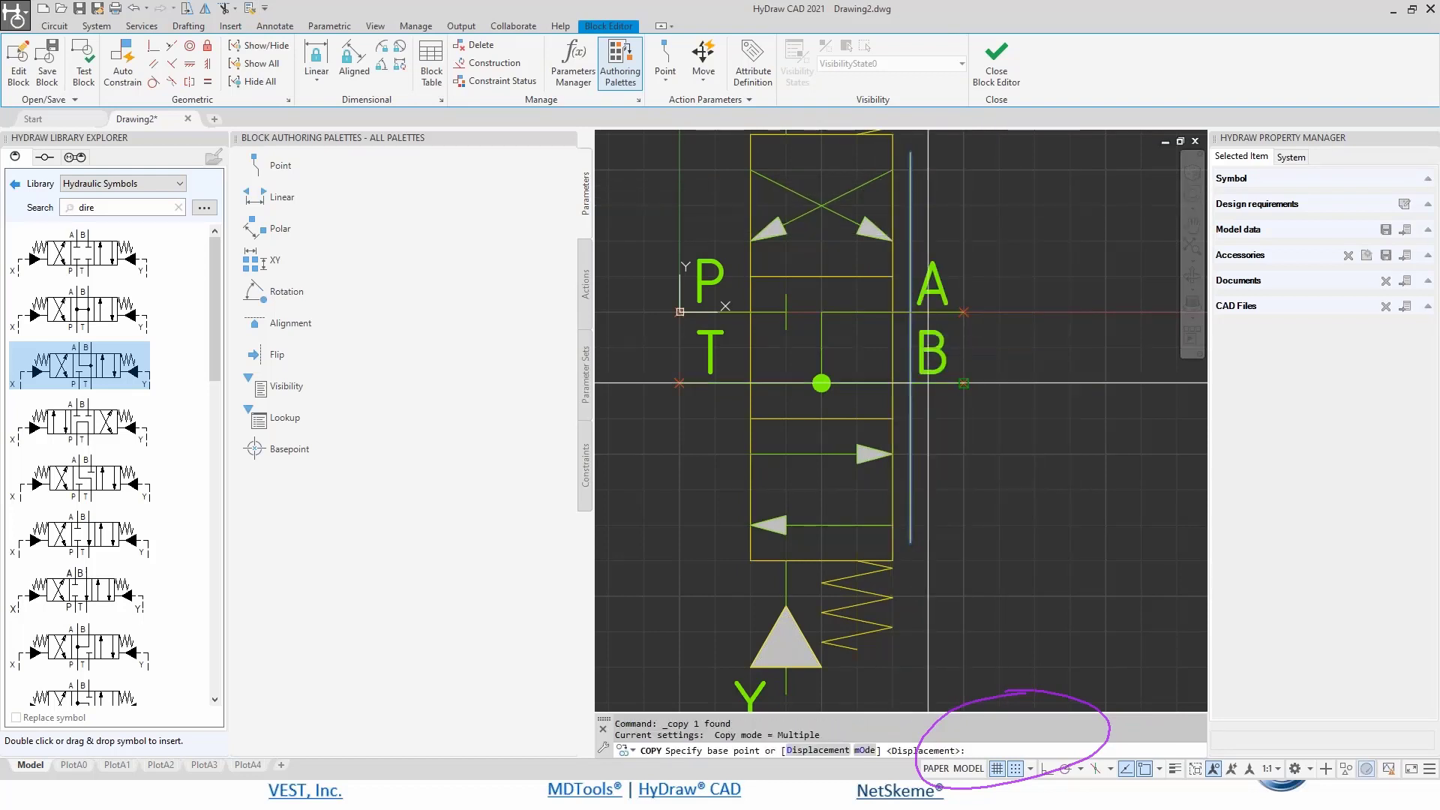
{"action": "left_click", "coordinate": [929, 418]}
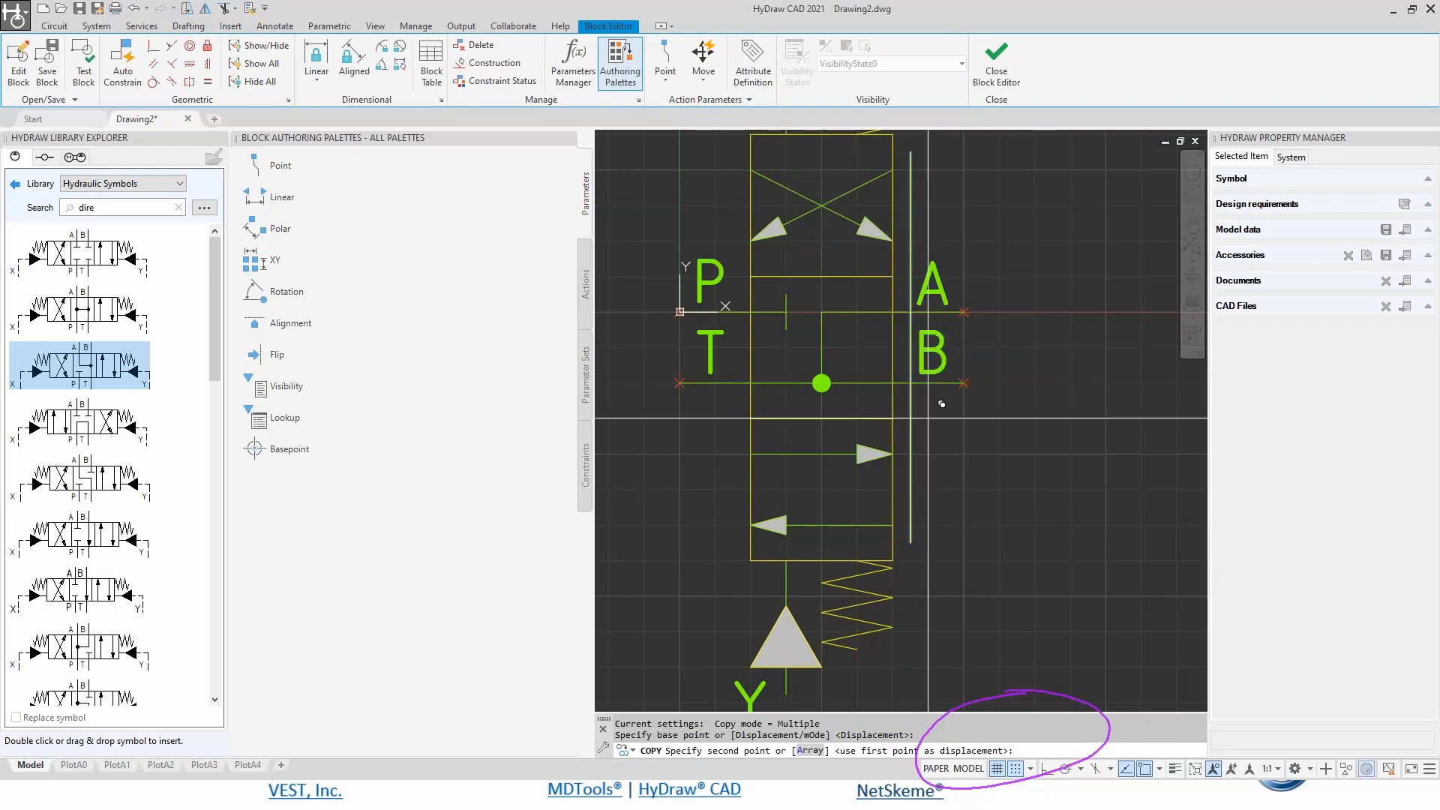
{"action": "left_click", "coordinate": [765, 404]}
{"action": "key", "text": "Return"}
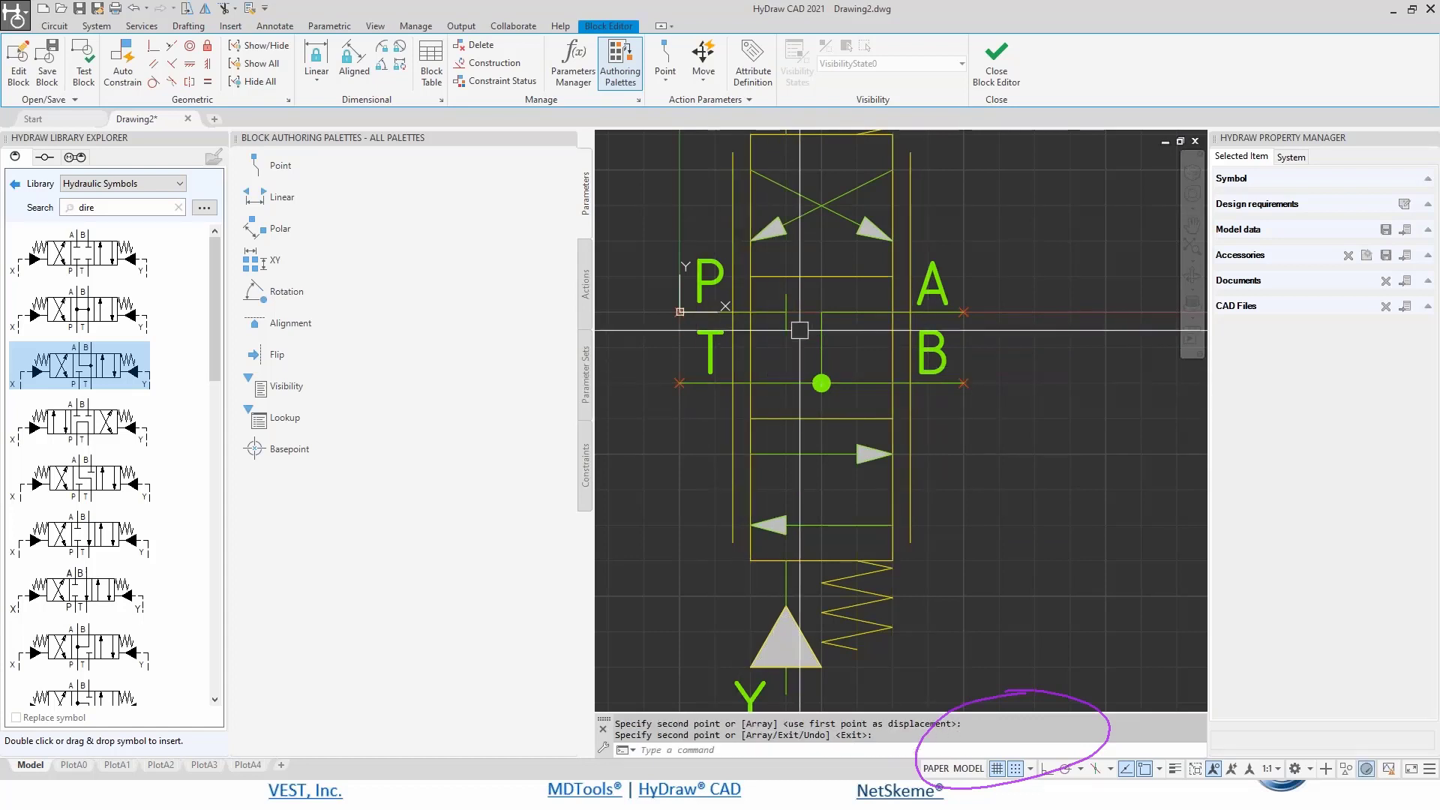
- Close the Block Editor and save the changes to the directional valve symbol
{"action": "left_click", "coordinate": [912, 165]}
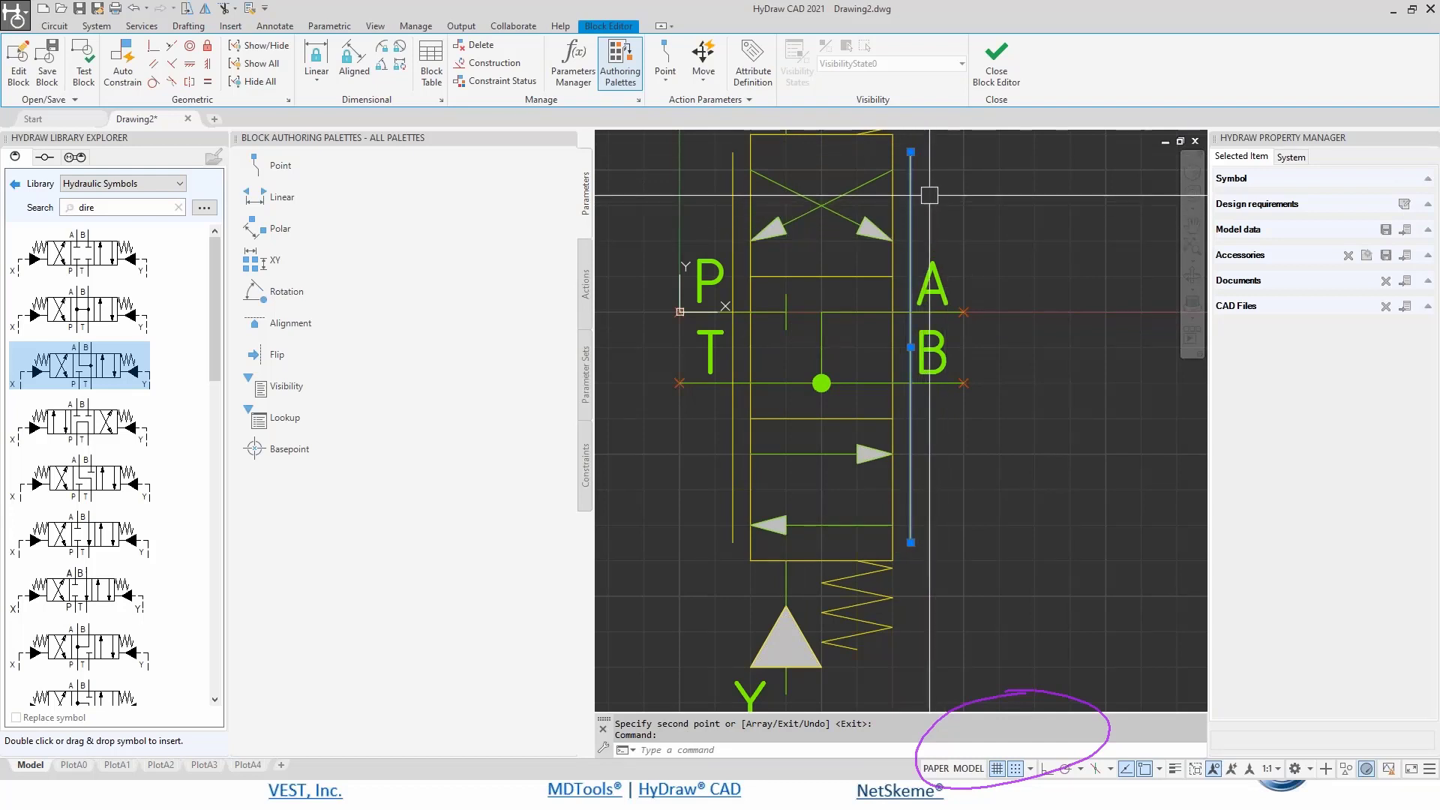
{"action": "scroll", "coordinate": [827, 248], "scroll_direction": "down", "scroll_amount": 2}
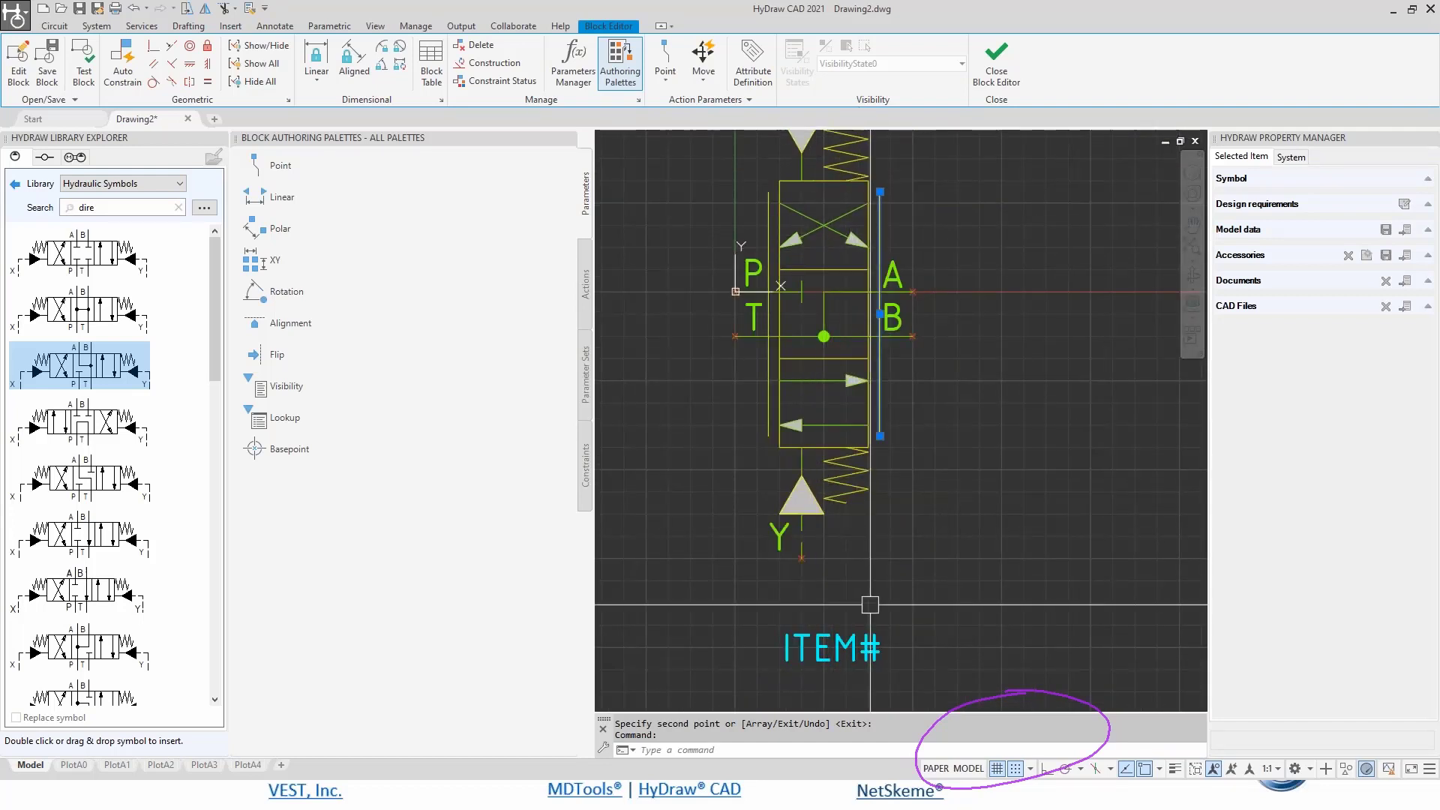
{"action": "middle_click_drag", "start_coordinate": [964, 220], "coordinate": [943, 278]}
{"action": "scroll", "coordinate": [844, 323], "scroll_direction": "down", "scroll_amount": 2}
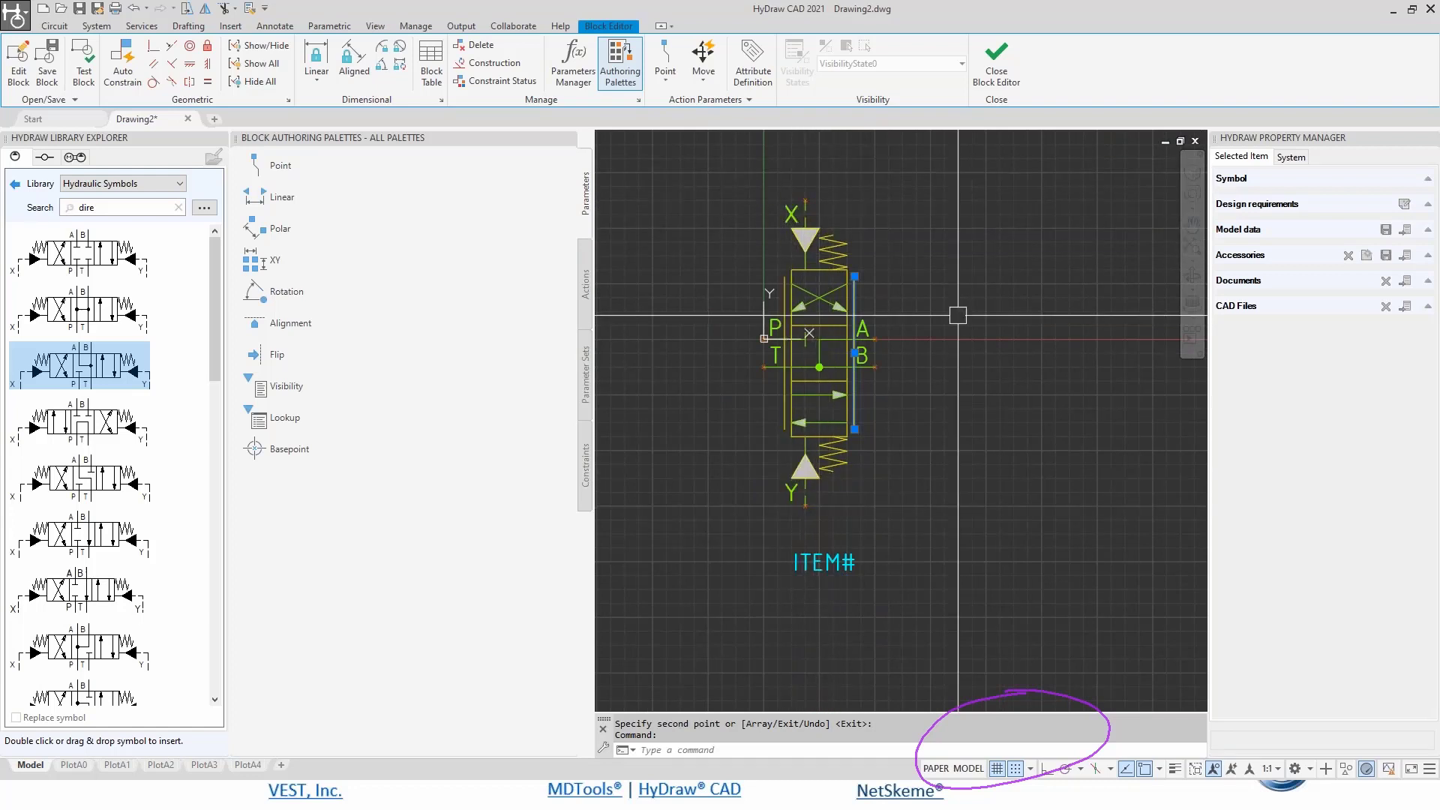
{"action": "left_click", "coordinate": [996, 64]}
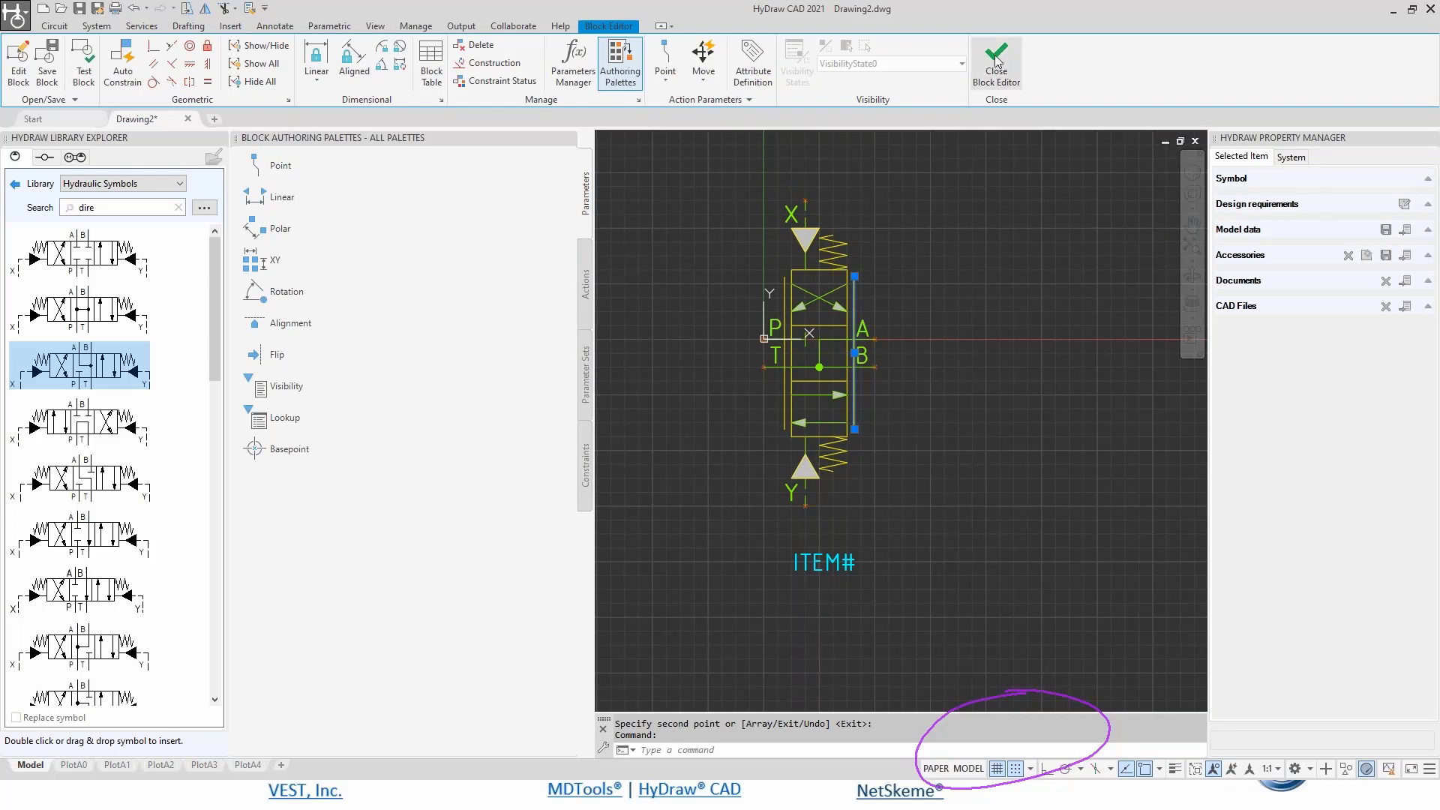
{"action": "left_click", "coordinate": [664, 362]}
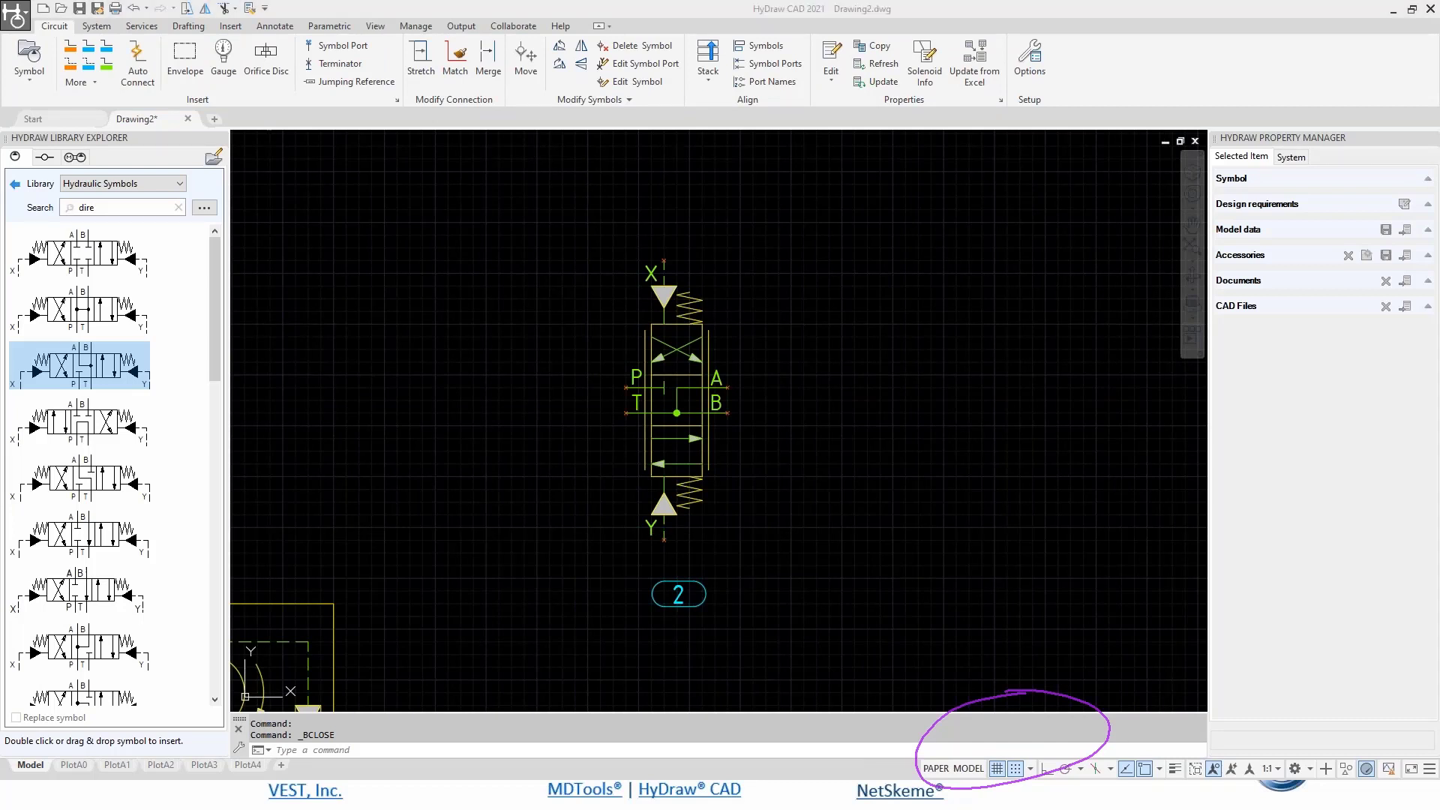
{"action": "key", "text": "Escape"}
- Move the directional valve symbol straight up by its P port, well above the pump
{"action": "left_click", "coordinate": [608, 370]}
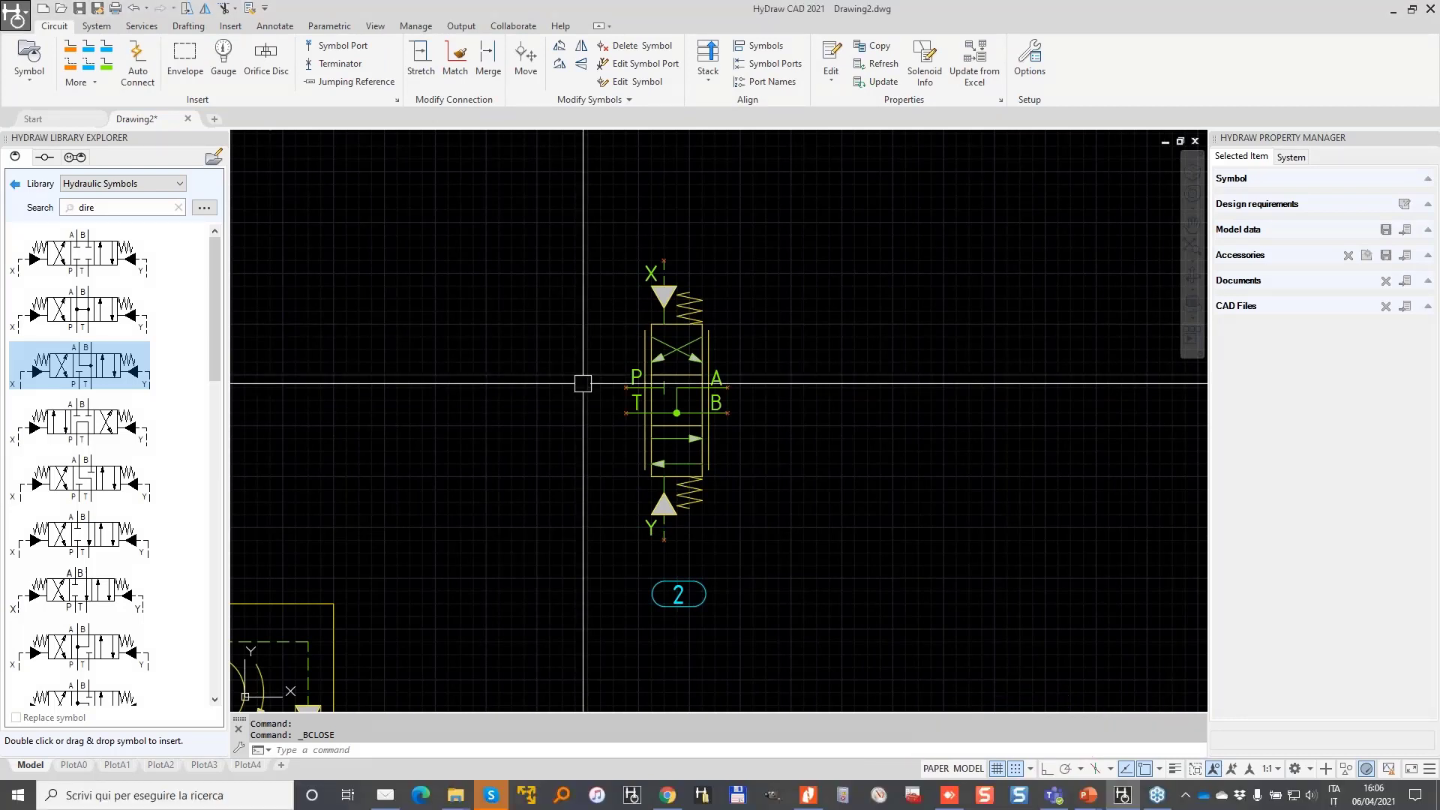
{"action": "left_click", "coordinate": [610, 386]}
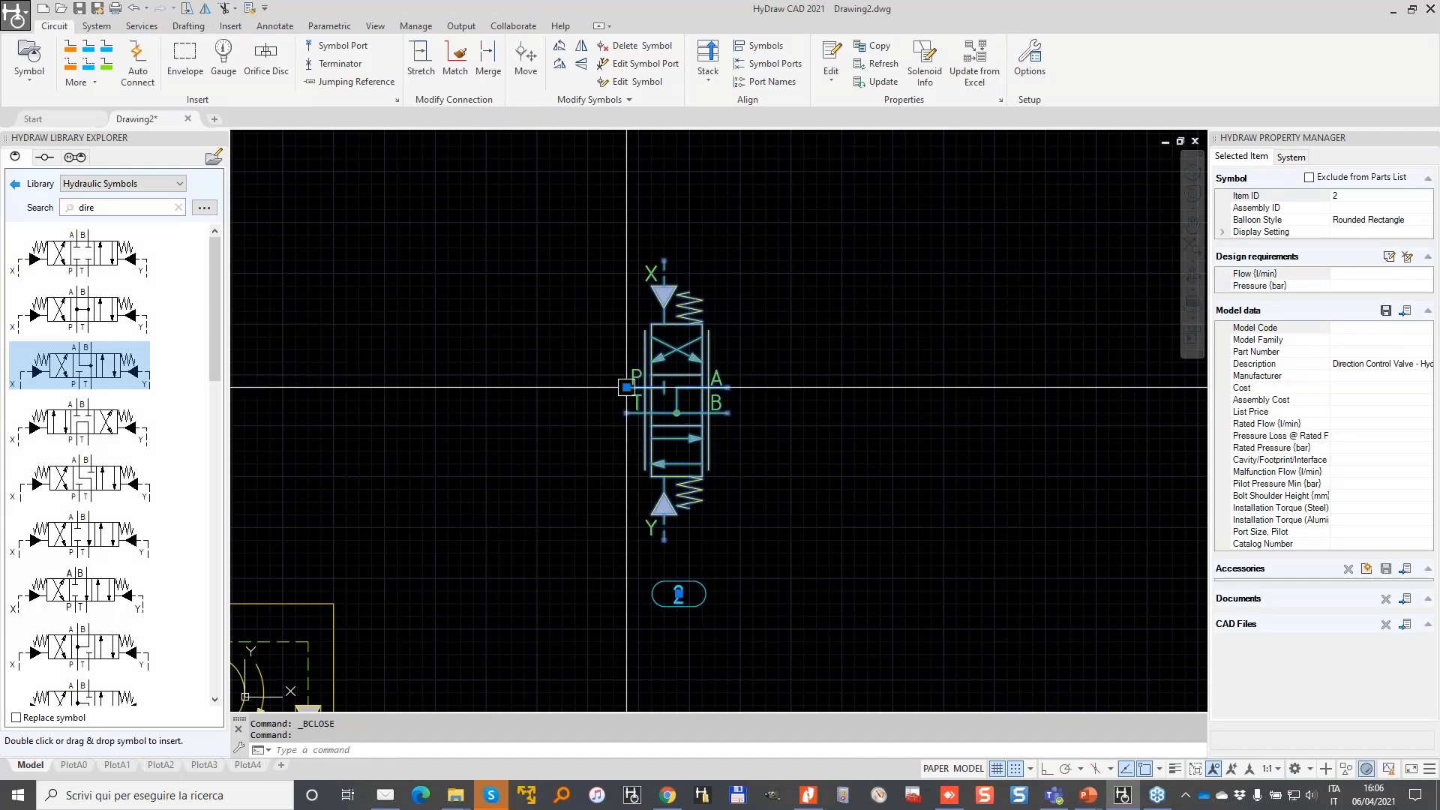
{"action": "left_click", "coordinate": [626, 387]}
{"action": "middle_click_drag", "start_coordinate": [639, 271], "coordinate": [688, 444]}
{"action": "left_click", "coordinate": [675, 277]}
{"action": "scroll", "coordinate": [666, 318], "scroll_direction": "down", "scroll_amount": 1}
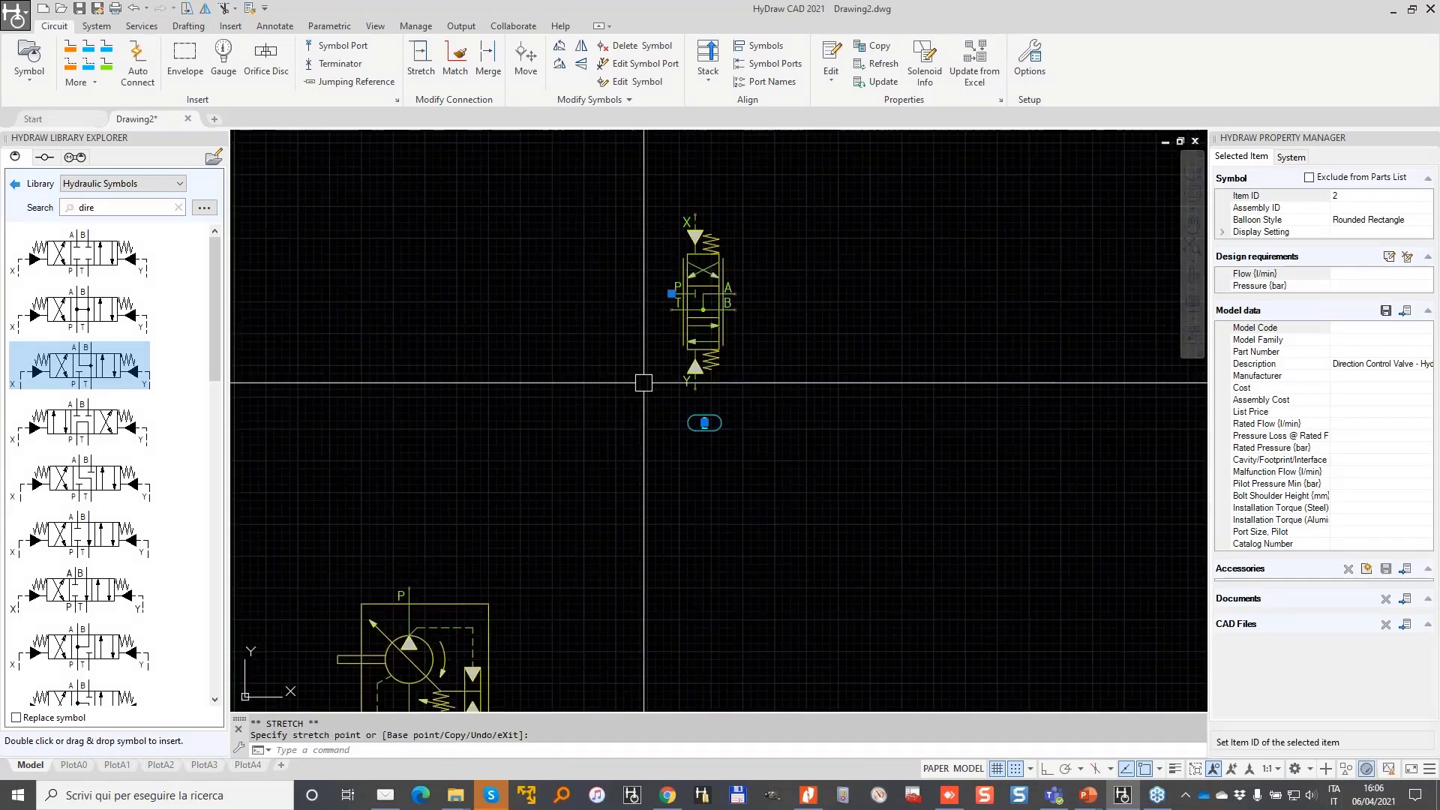
{"action": "key", "text": "Escape"}
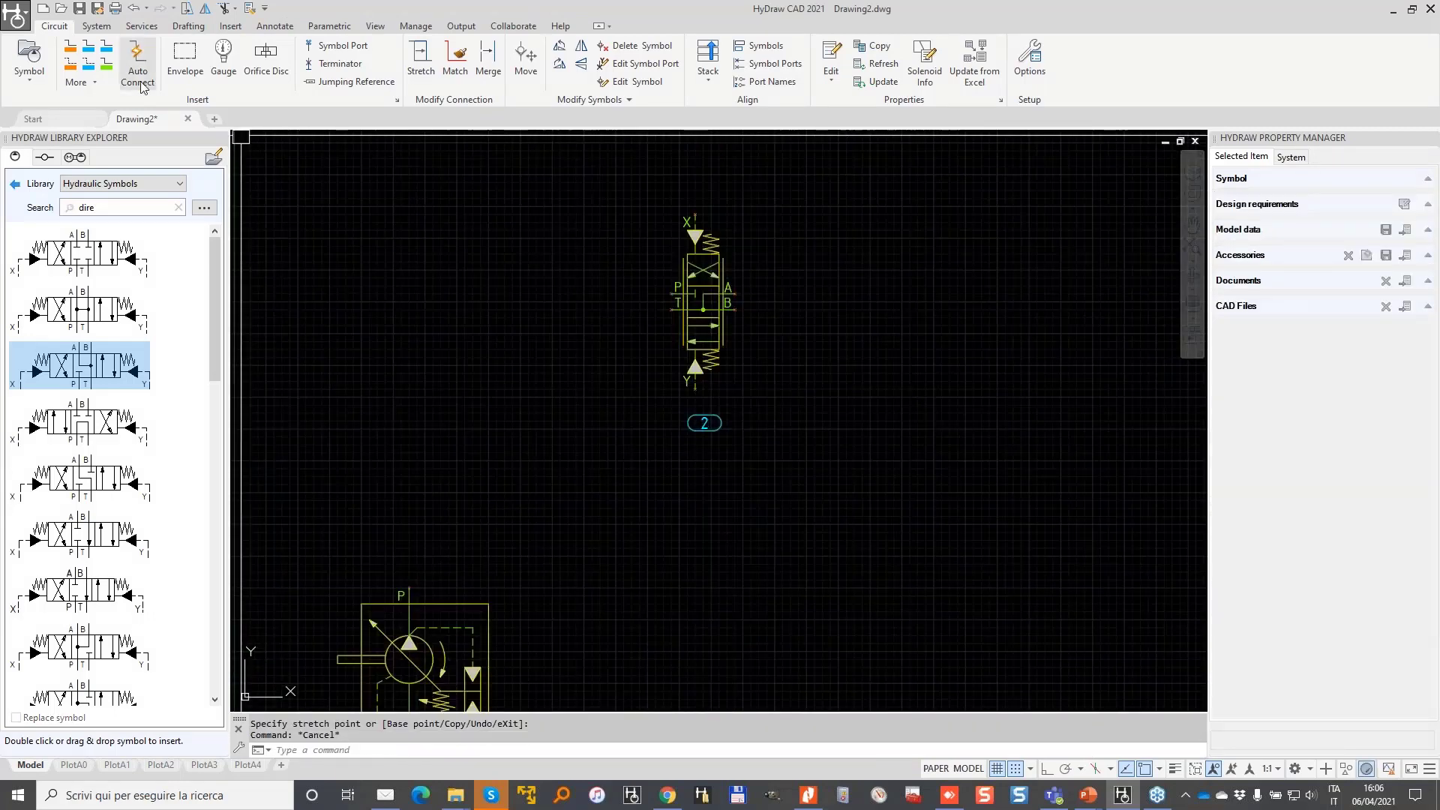
- Draw a pressure line from the pump's P port a short way up, then horizontally far right past the valve
{"action": "left_click", "coordinate": [71, 49]}
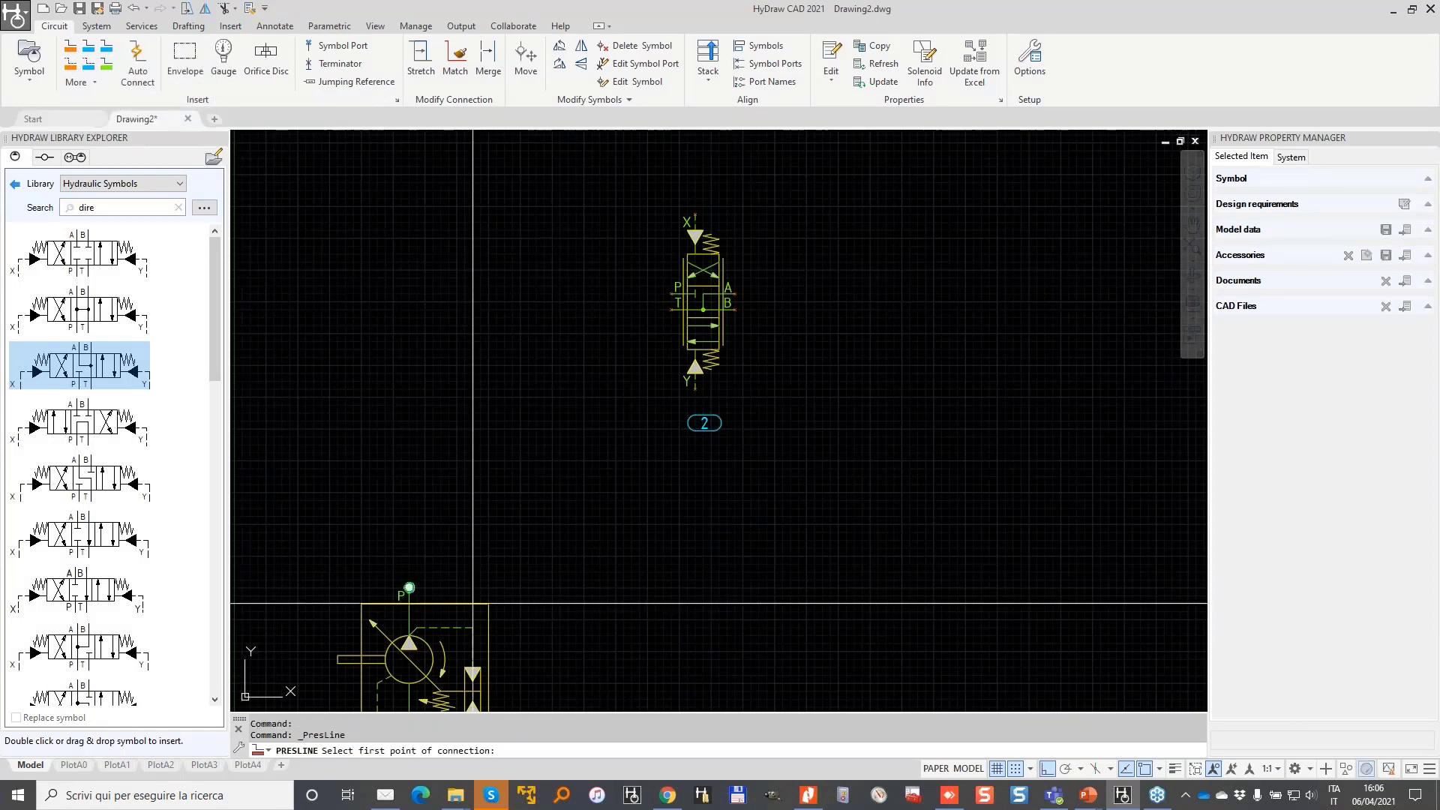
{"action": "left_click", "coordinate": [408, 588]}
{"action": "left_click", "coordinate": [408, 523]}
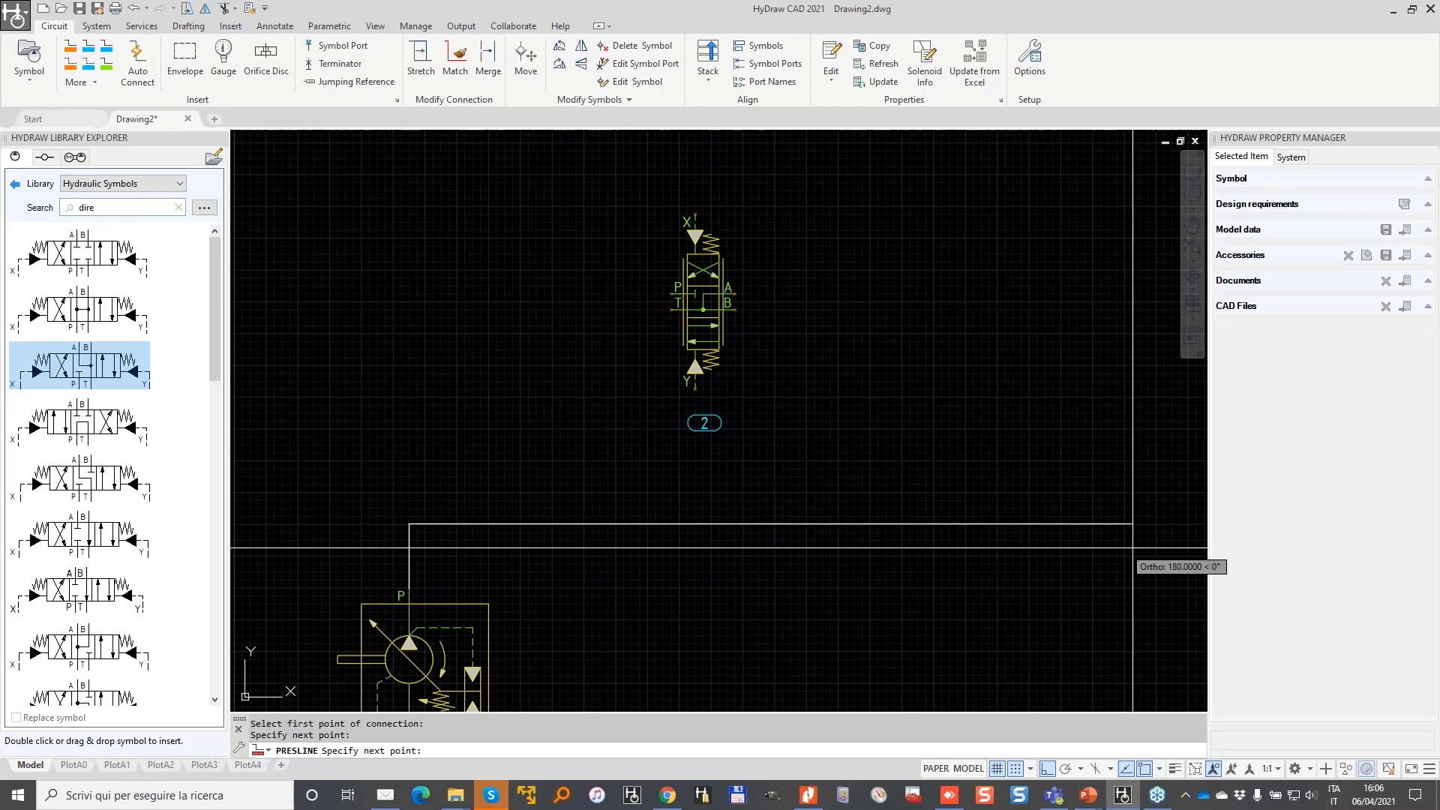
{"action": "middle_click_drag", "start_coordinate": [1132, 547], "coordinate": [695, 488]}
{"action": "left_click", "coordinate": [1084, 465]}
{"action": "key", "text": "Return"}
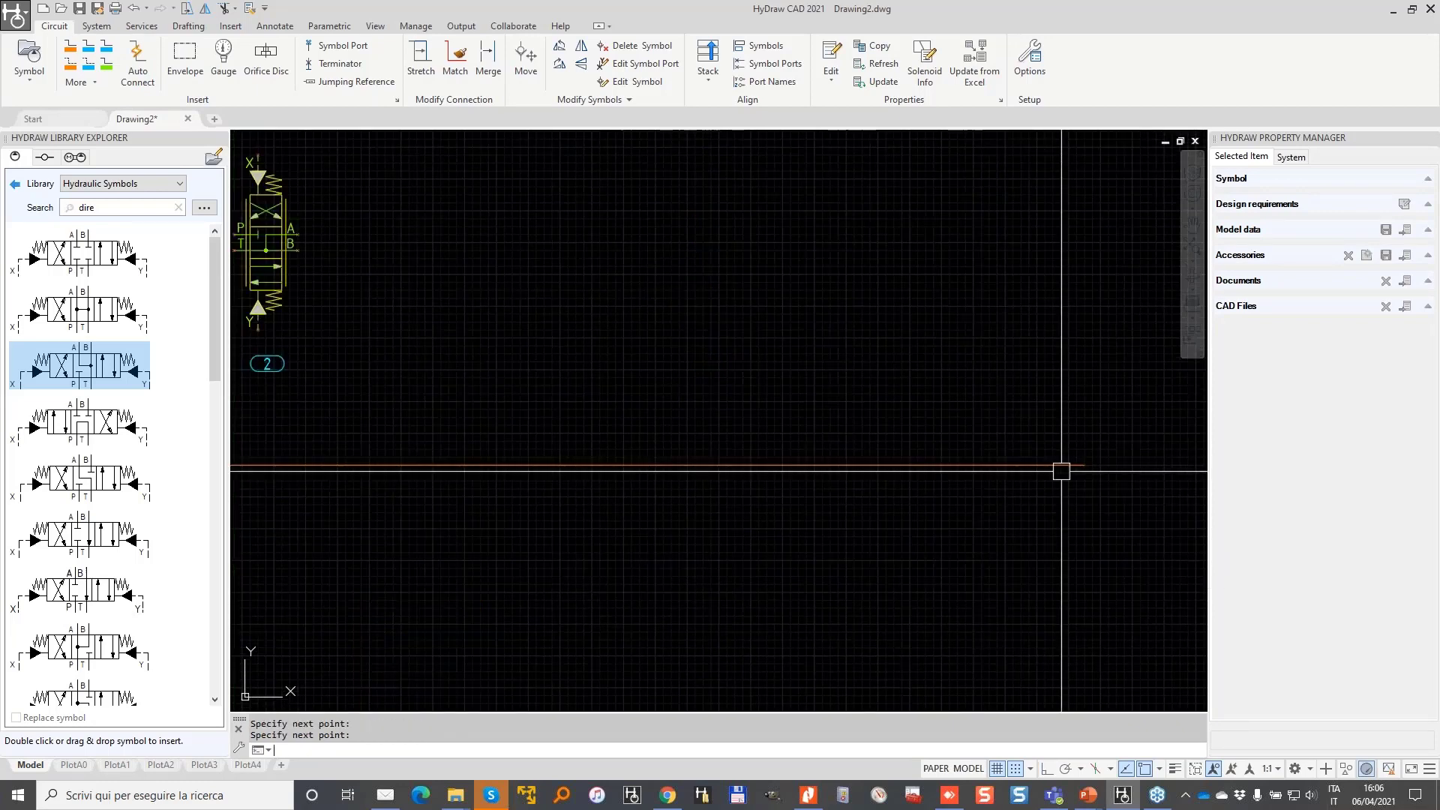
- Draw a pressure line from the valve's P port horizontally left, then straight down to the pump's main pressure line
{"action": "scroll", "coordinate": [1061, 471], "scroll_direction": "down", "scroll_amount": 2}
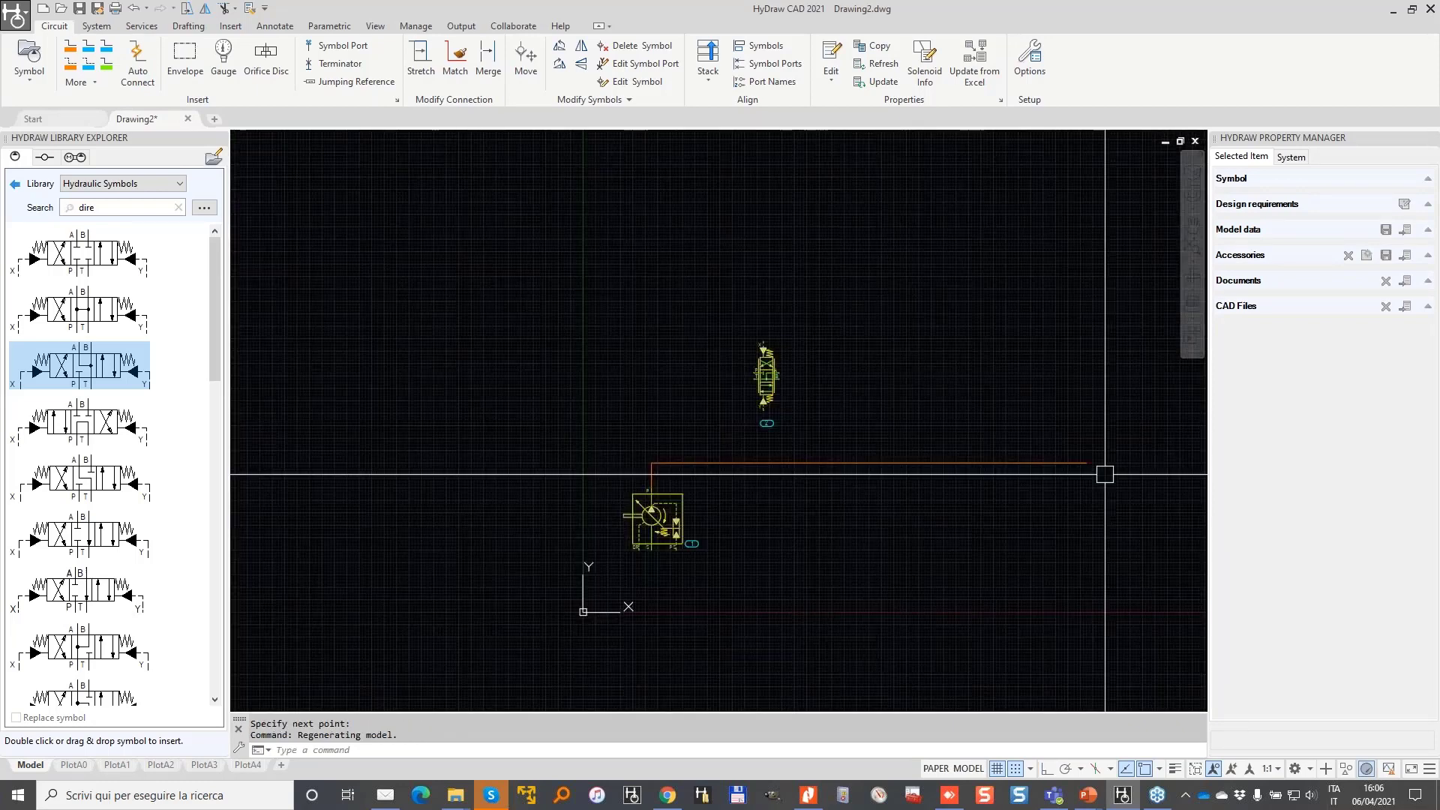
{"action": "scroll", "coordinate": [894, 437], "scroll_direction": "up", "scroll_amount": 2}
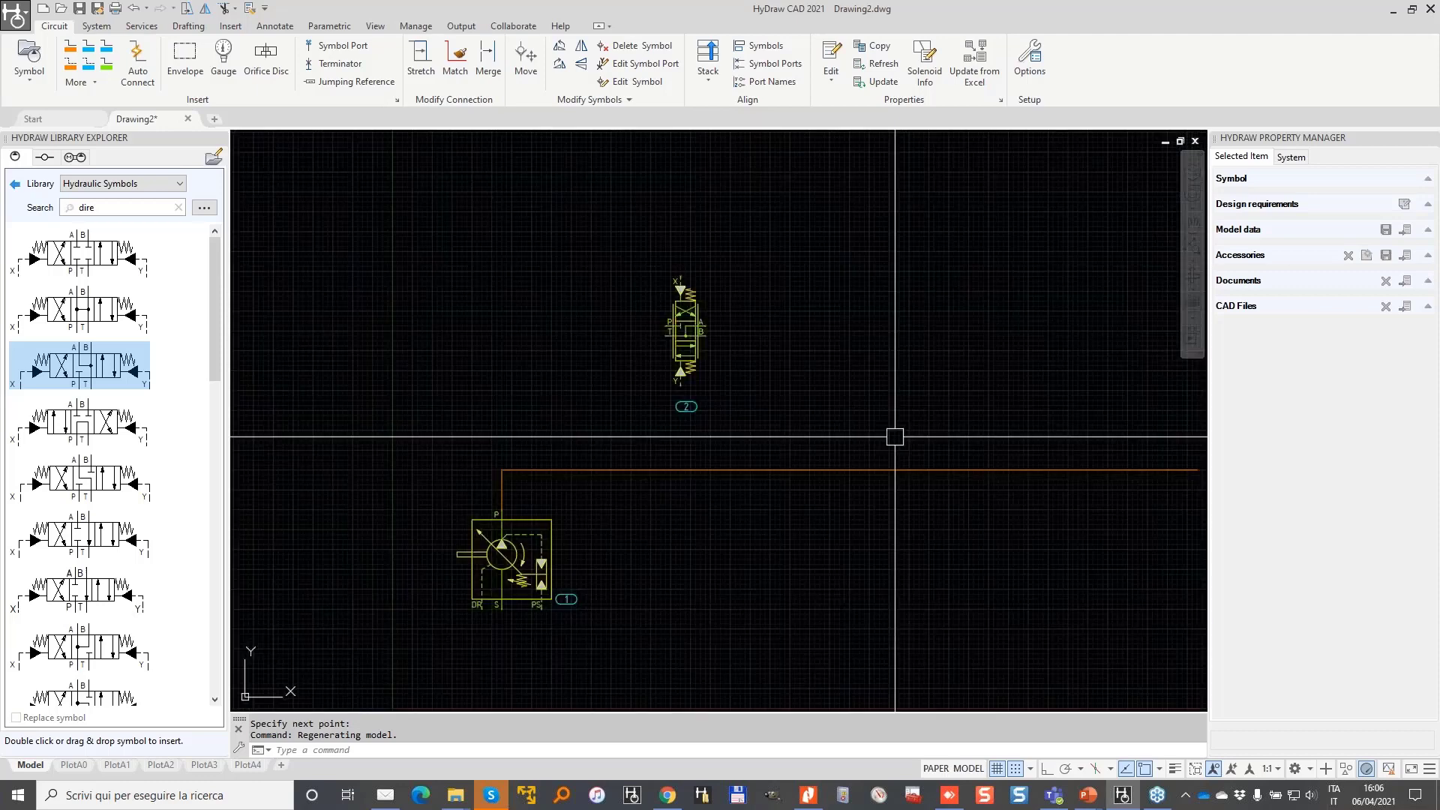
{"action": "scroll", "coordinate": [556, 265], "scroll_direction": "up", "scroll_amount": 2}
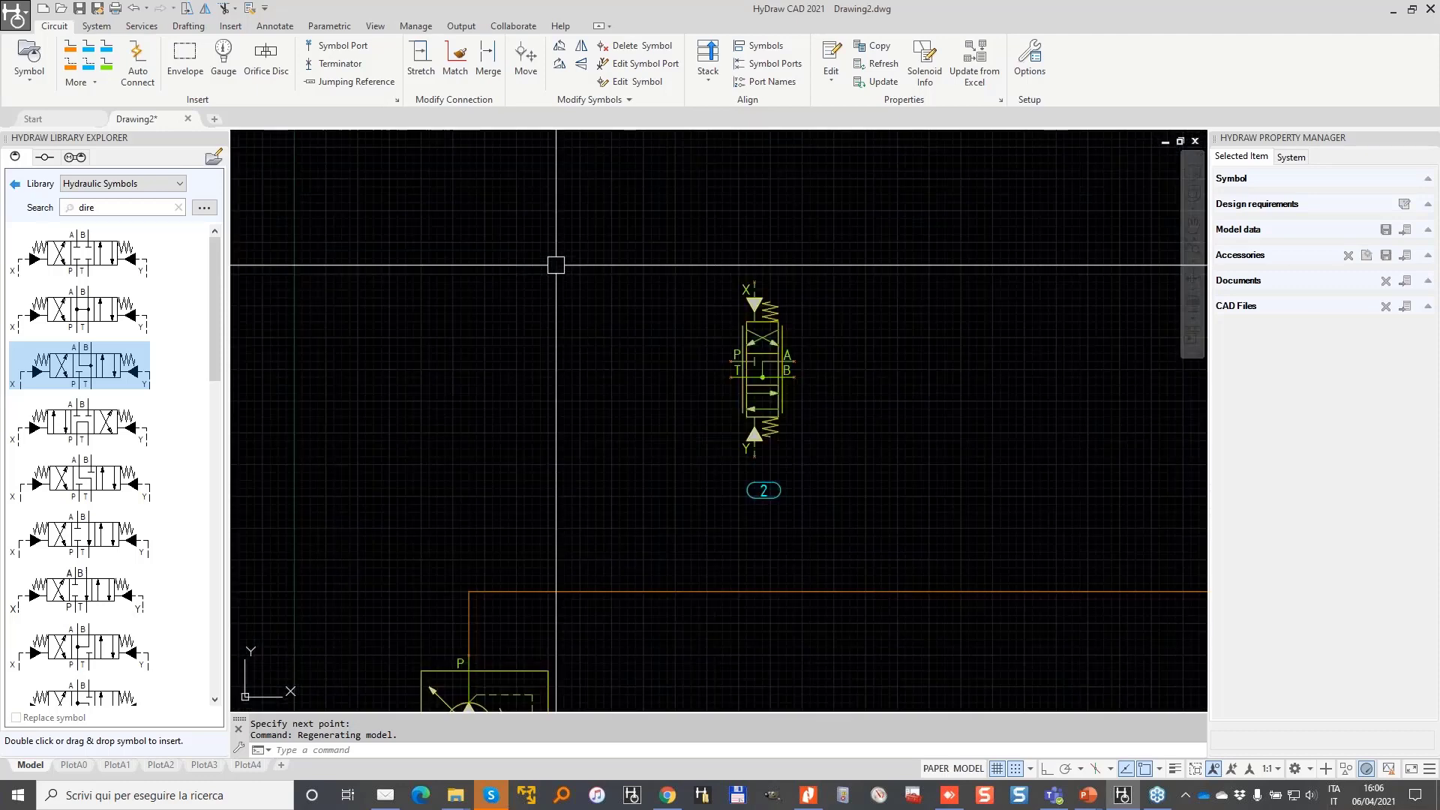
{"action": "left_click", "coordinate": [67, 54]}
{"action": "left_click", "coordinate": [731, 360]}
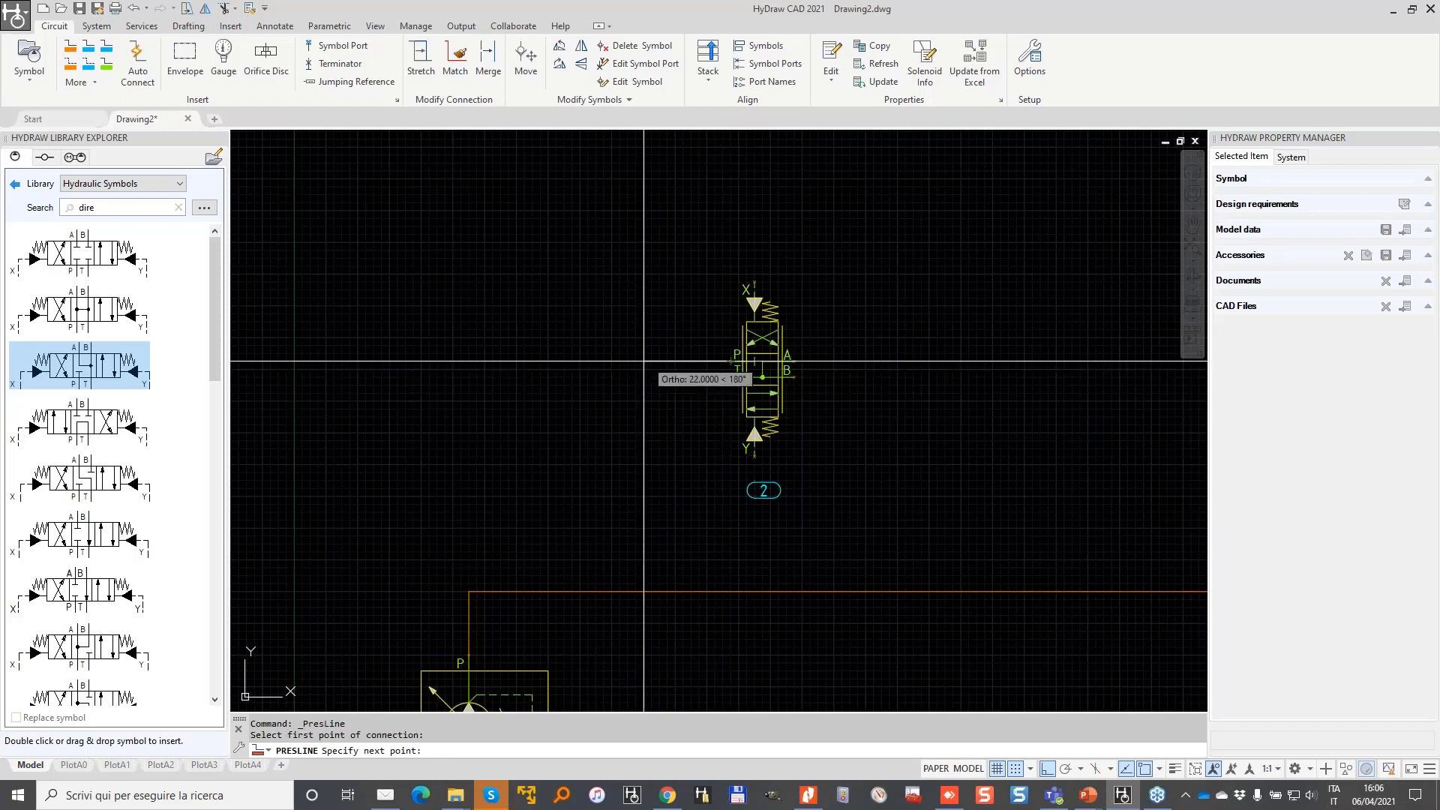
{"action": "left_click", "coordinate": [643, 361]}
{"action": "left_click", "coordinate": [643, 591]}
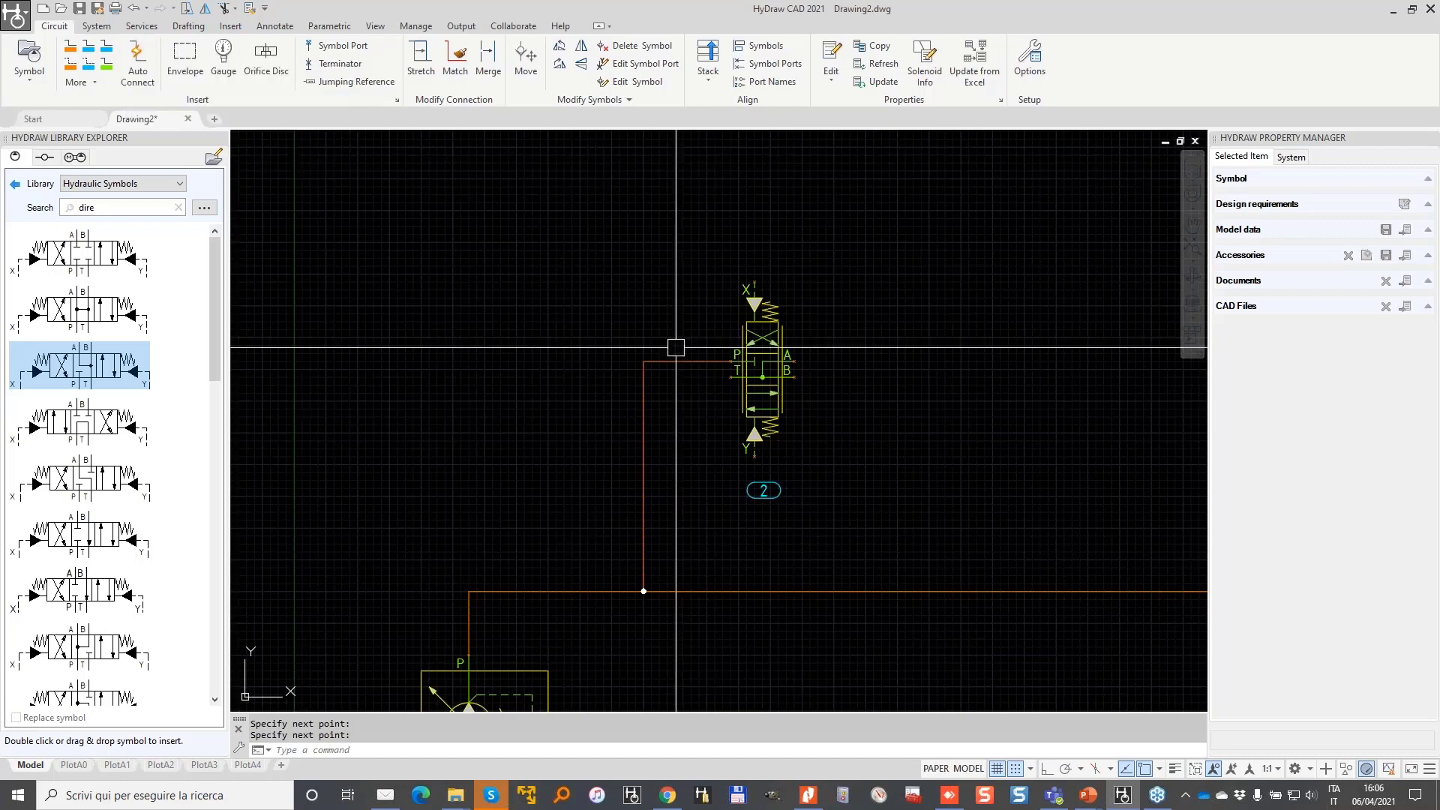
- Delete the manually routed pressure line between the valve's P port and the main pressure line
{"action": "left_click", "coordinate": [678, 407]}
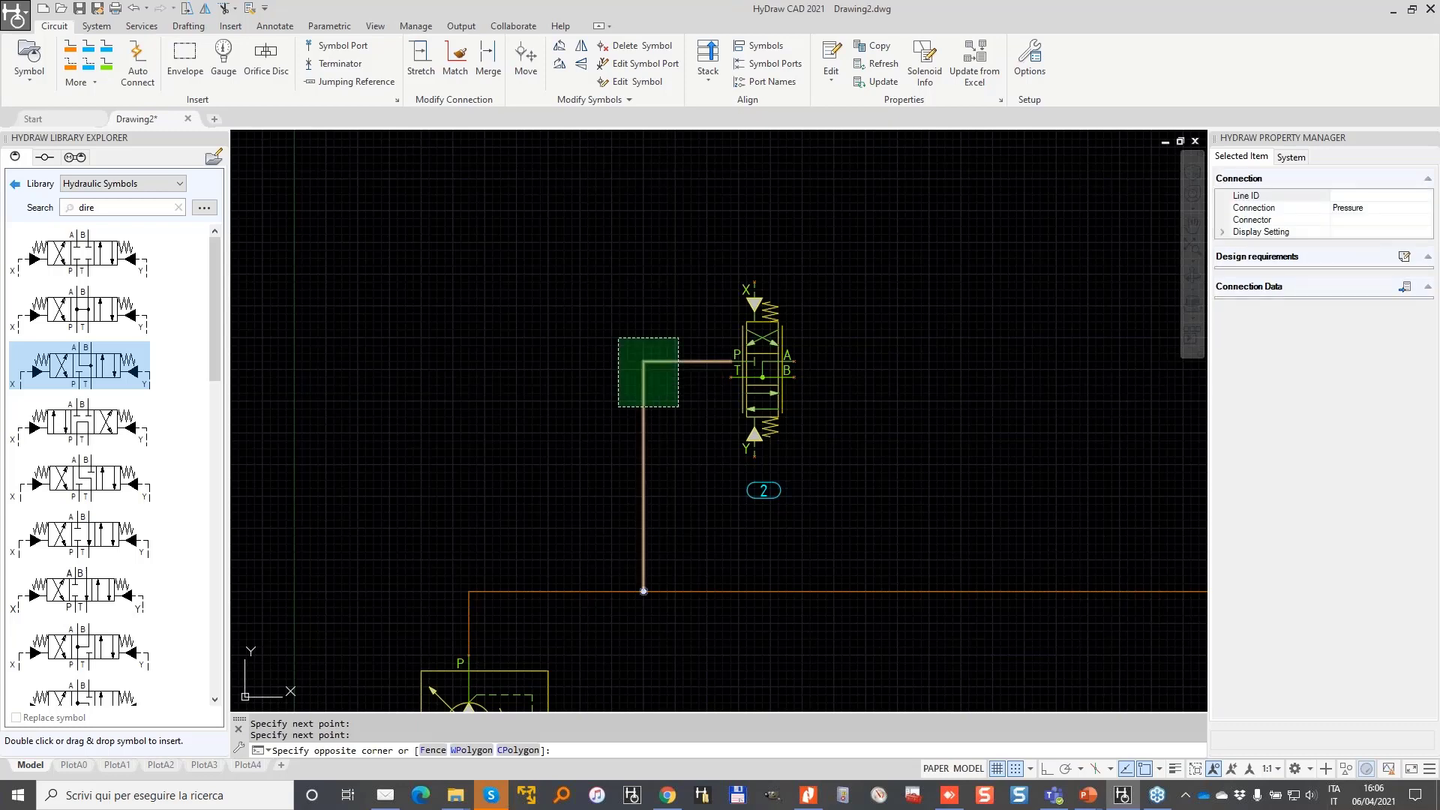
{"action": "left_click", "coordinate": [618, 338]}
{"action": "key", "text": "Delete"}
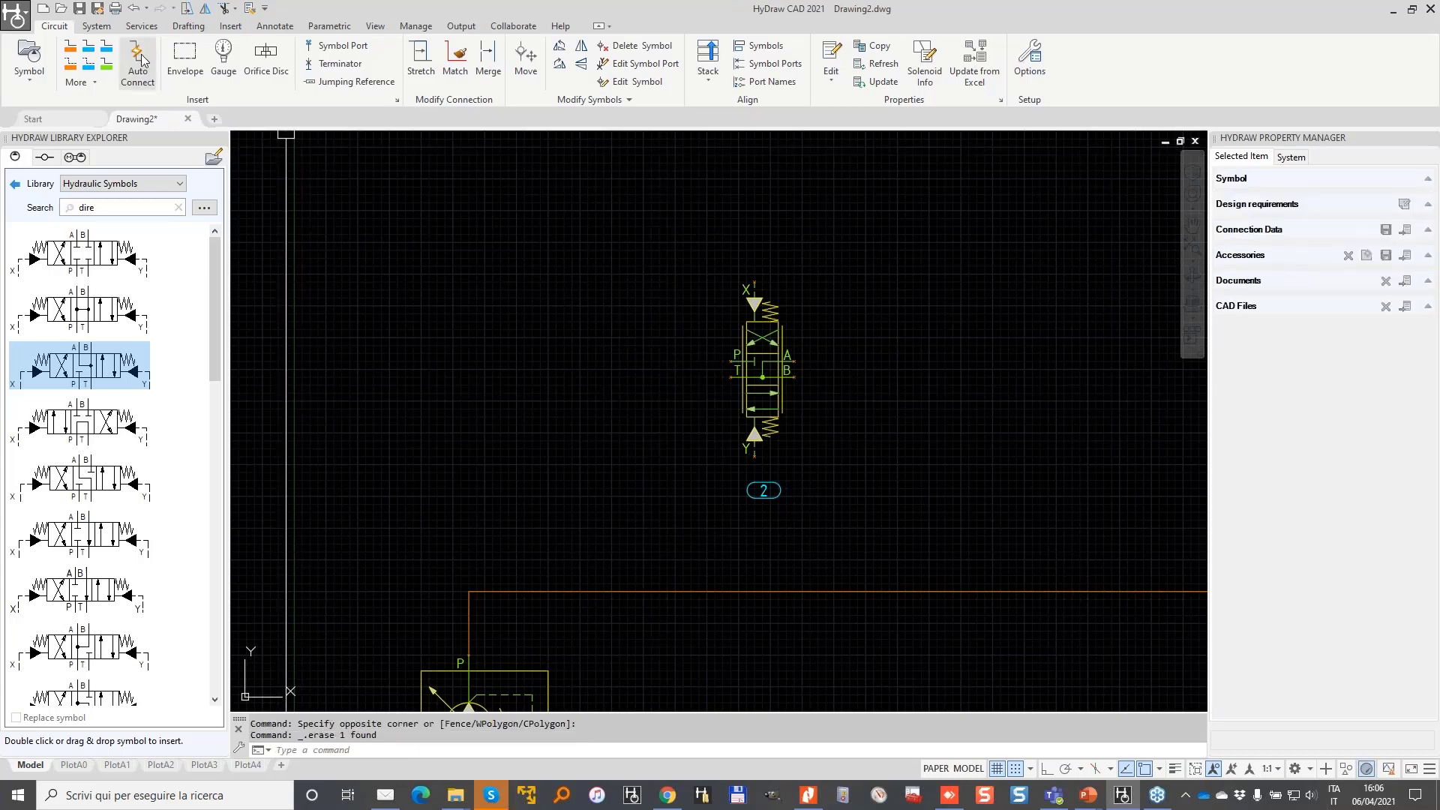
- Turn on Auto Connect and link the valve's P port to the pump's main pressure line with a pressure connection
{"action": "key", "text": "Escape"}
{"action": "key", "text": "Escape"}
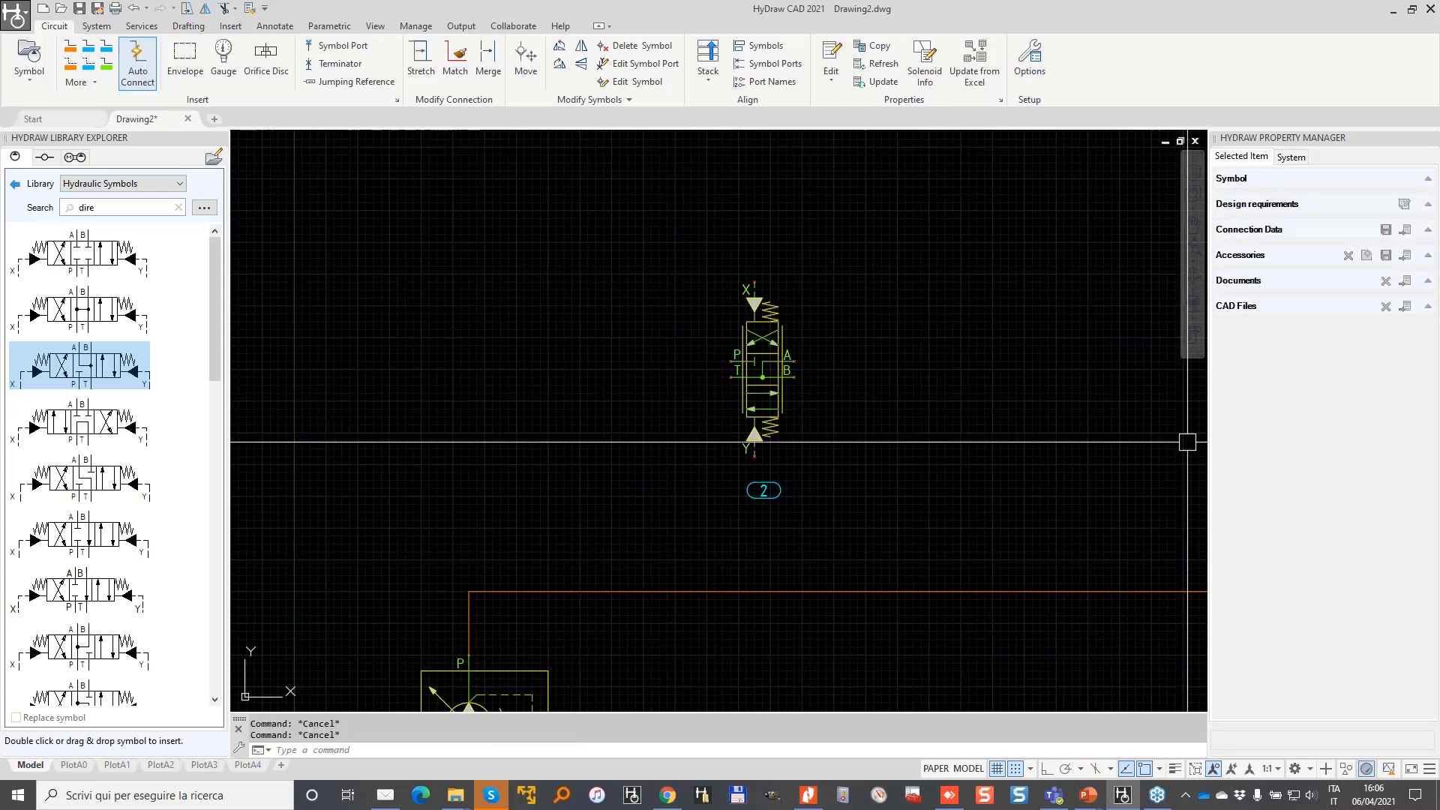
{"action": "mouse_move", "coordinate": [129, 23]}
{"action": "left_mouse_down"}
{"action": "mouse_move", "coordinate": [137, 98]}
{"action": "mouse_move", "coordinate": [134, 17]}
{"action": "left_mouse_up"}
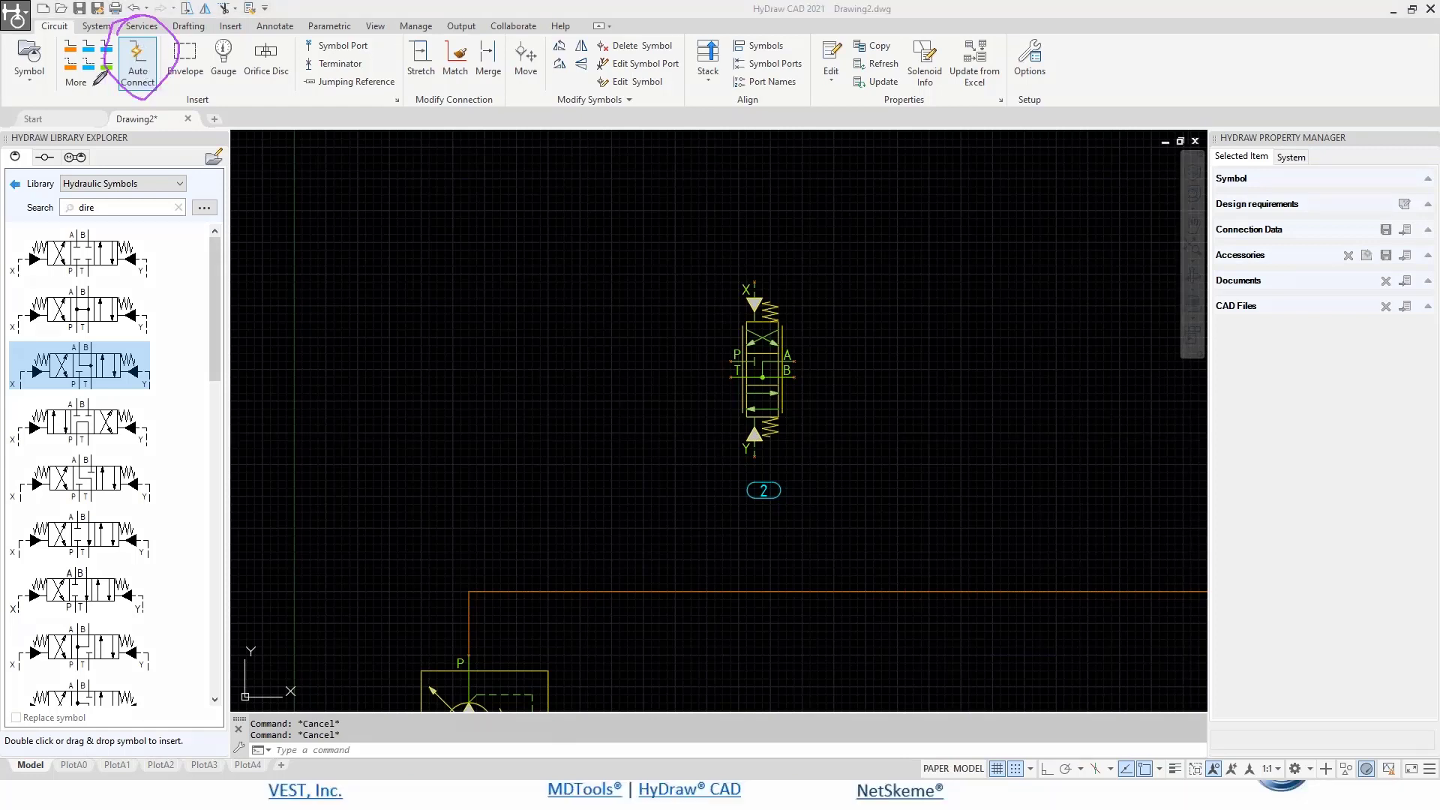
{"action": "left_click", "coordinate": [70, 51]}
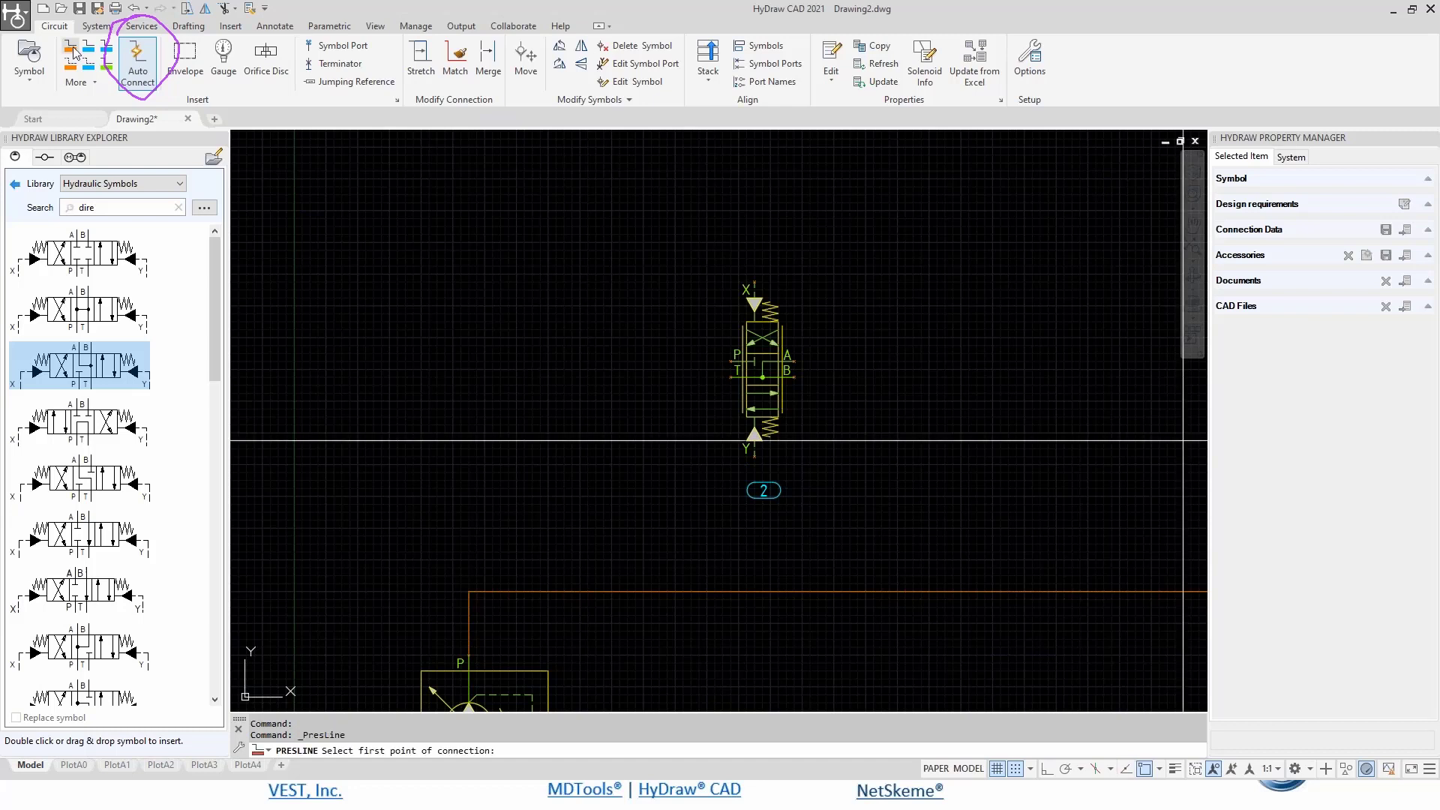
{"action": "left_click", "coordinate": [731, 363]}
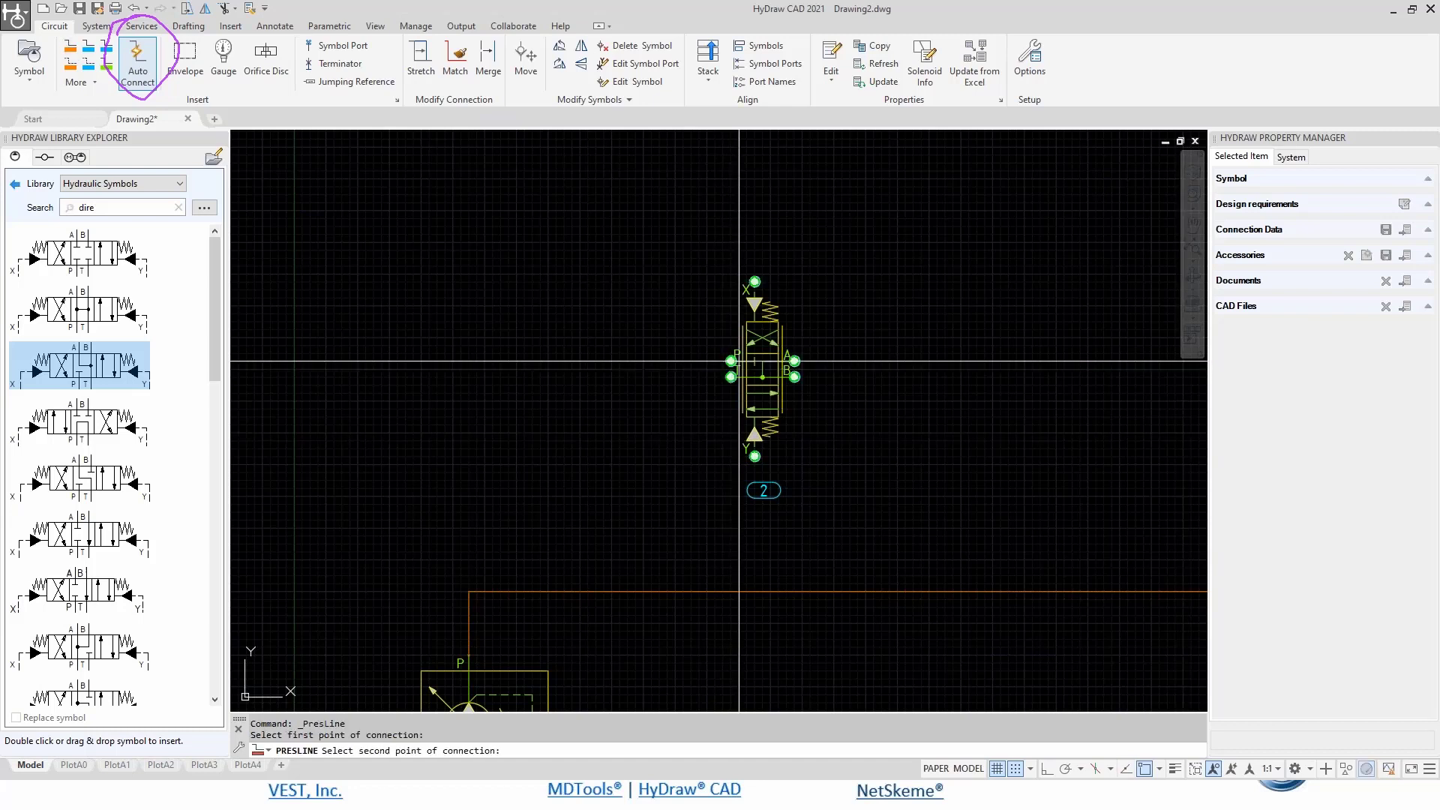
{"action": "left_click", "coordinate": [612, 591]}
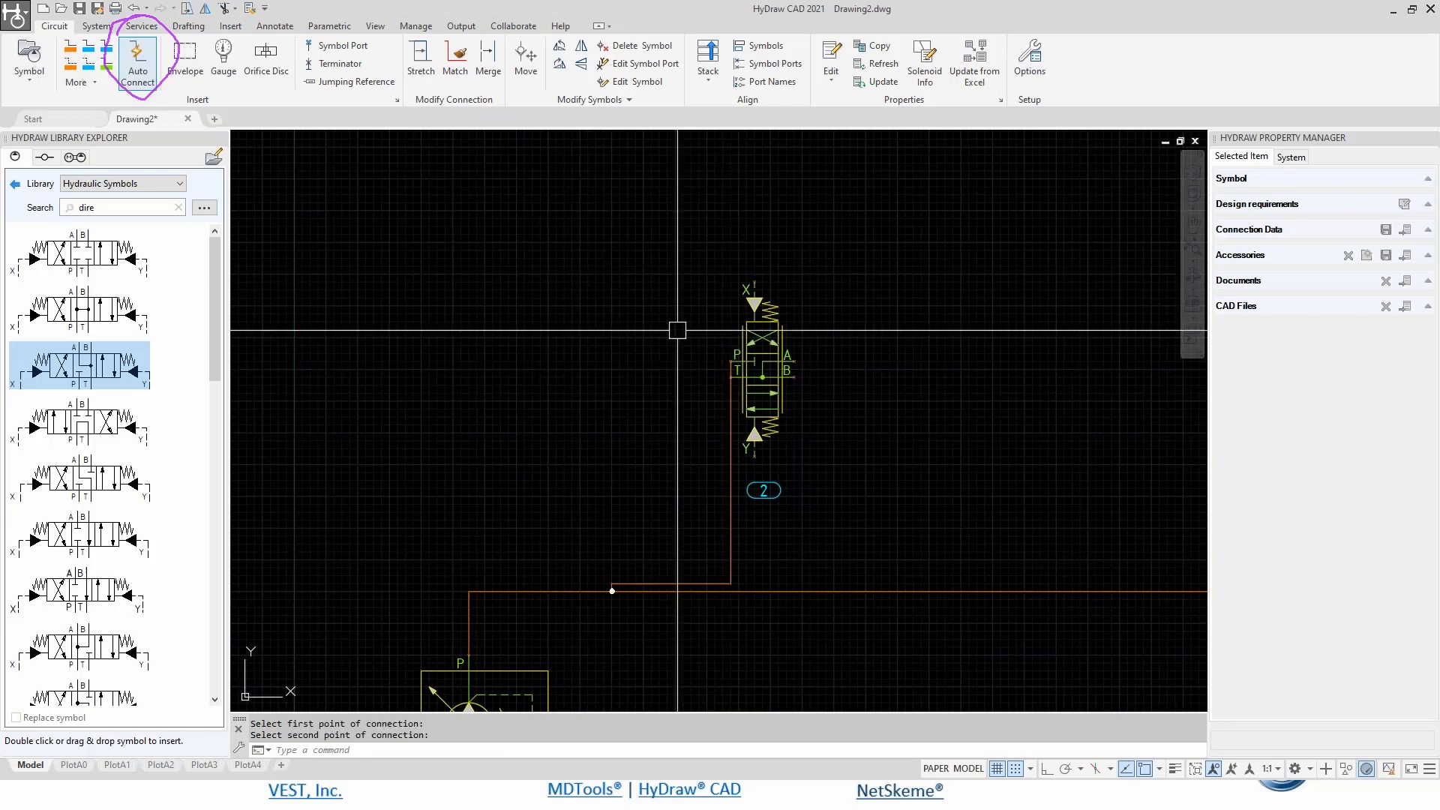
- Delete the automatically routed pressure line and reconnect the valve's P port to the main line, running left and then down
{"action": "left_click", "coordinate": [735, 563]}
{"action": "key", "text": "Delete"}
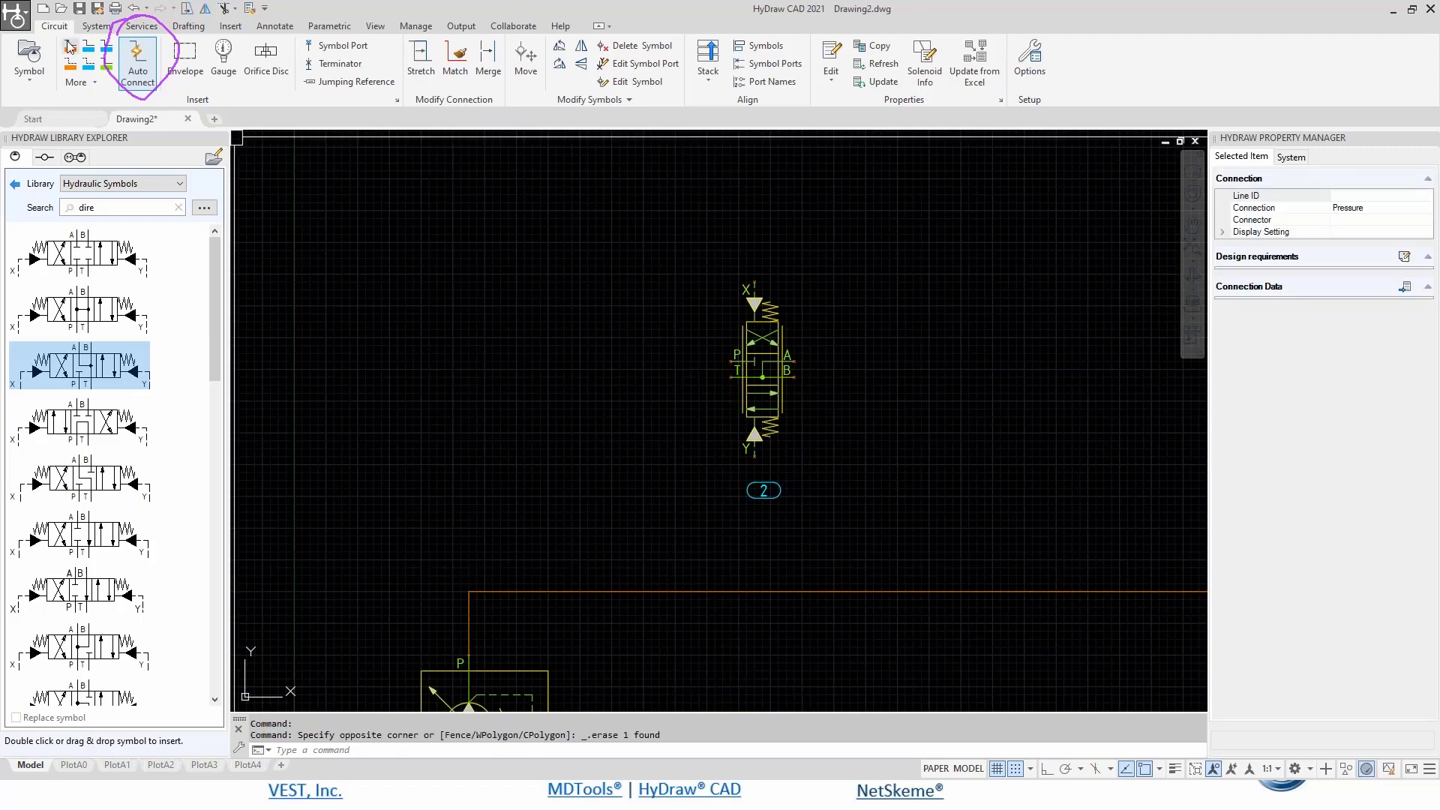
{"action": "left_click", "coordinate": [69, 46]}
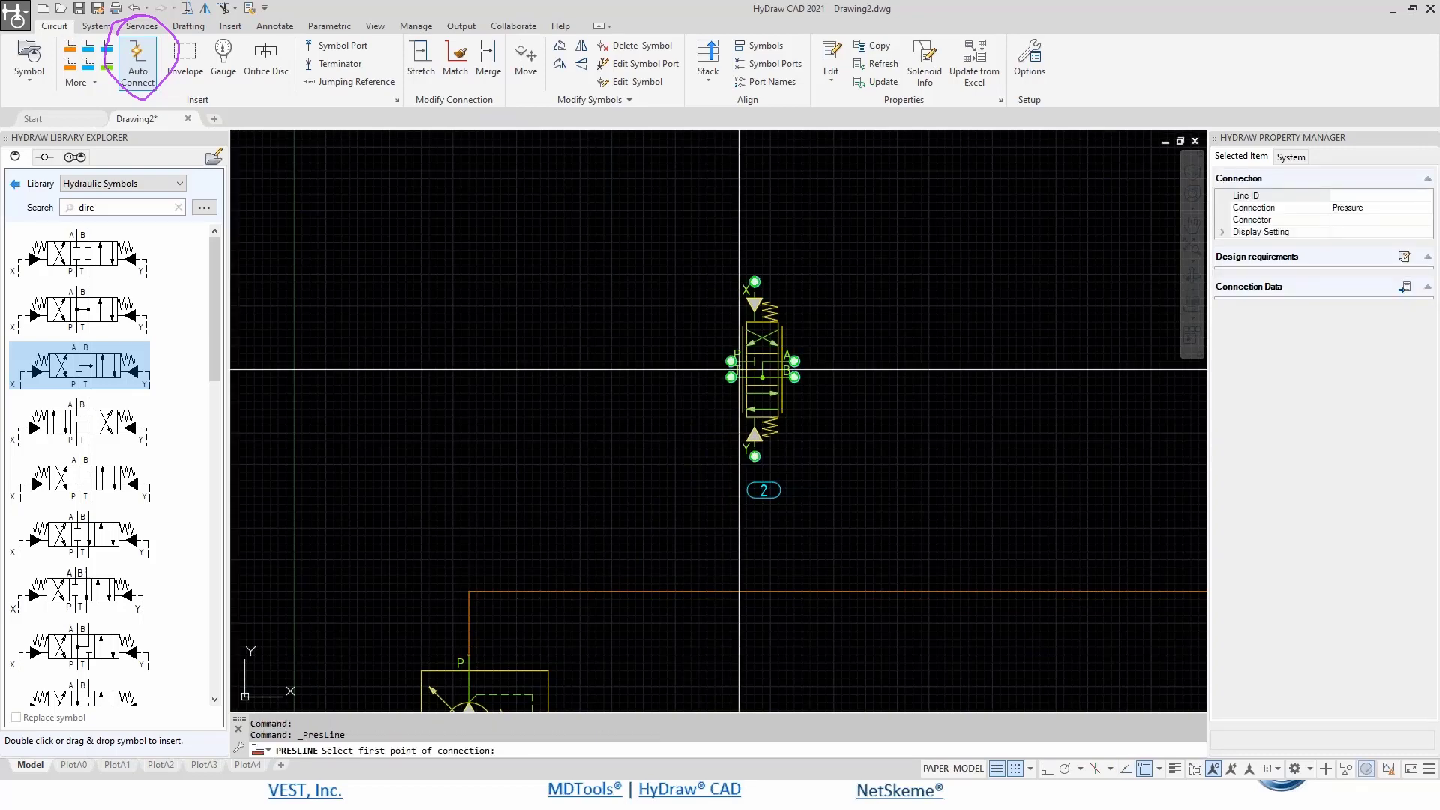
{"action": "left_click", "coordinate": [731, 362]}
{"action": "left_click", "coordinate": [612, 590]}
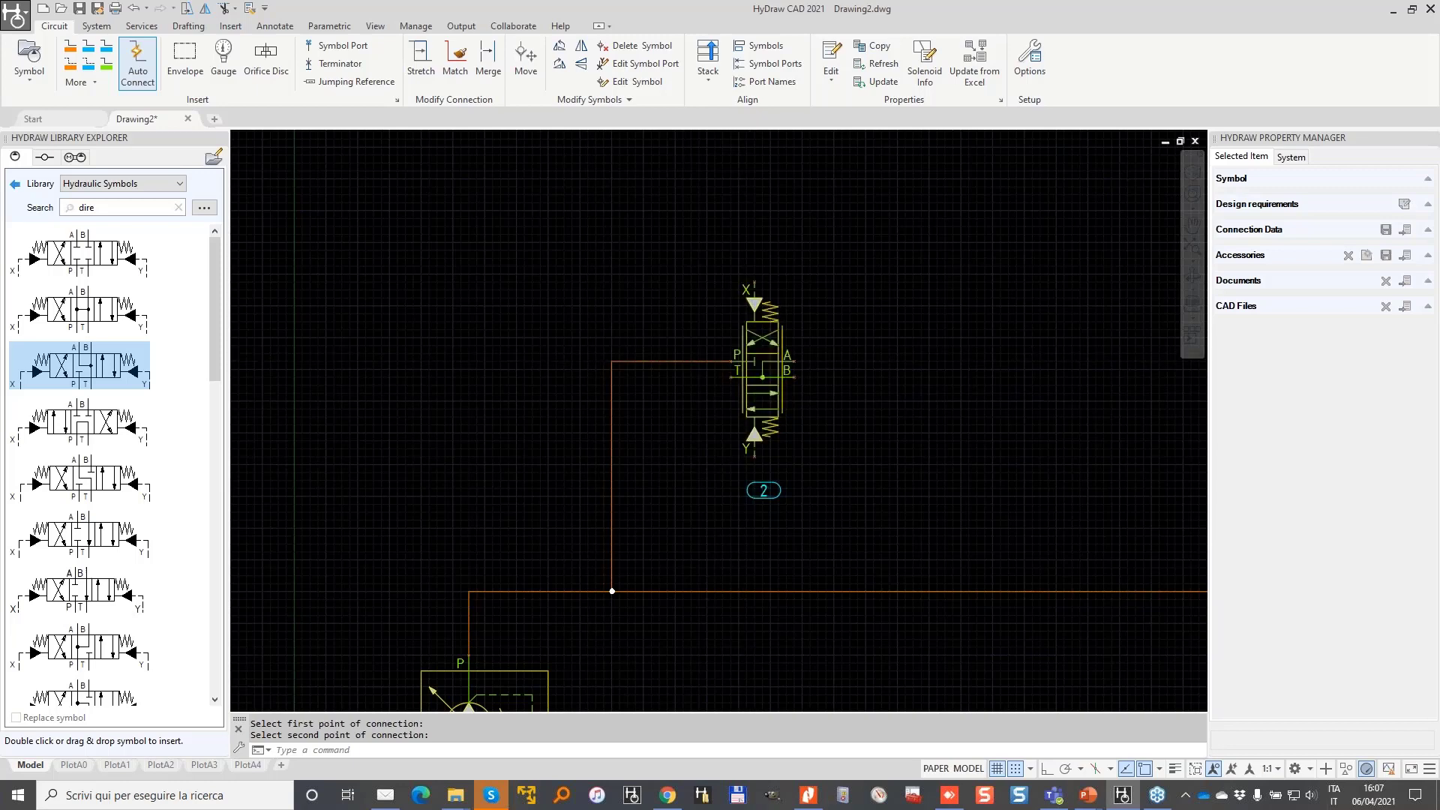
- Search the hydraulic symbol library for "lo" and open the Compensator category of the screw-in cartridge valve logic elements
{"action": "scroll", "coordinate": [531, 473], "scroll_direction": "down", "scroll_amount": 2}
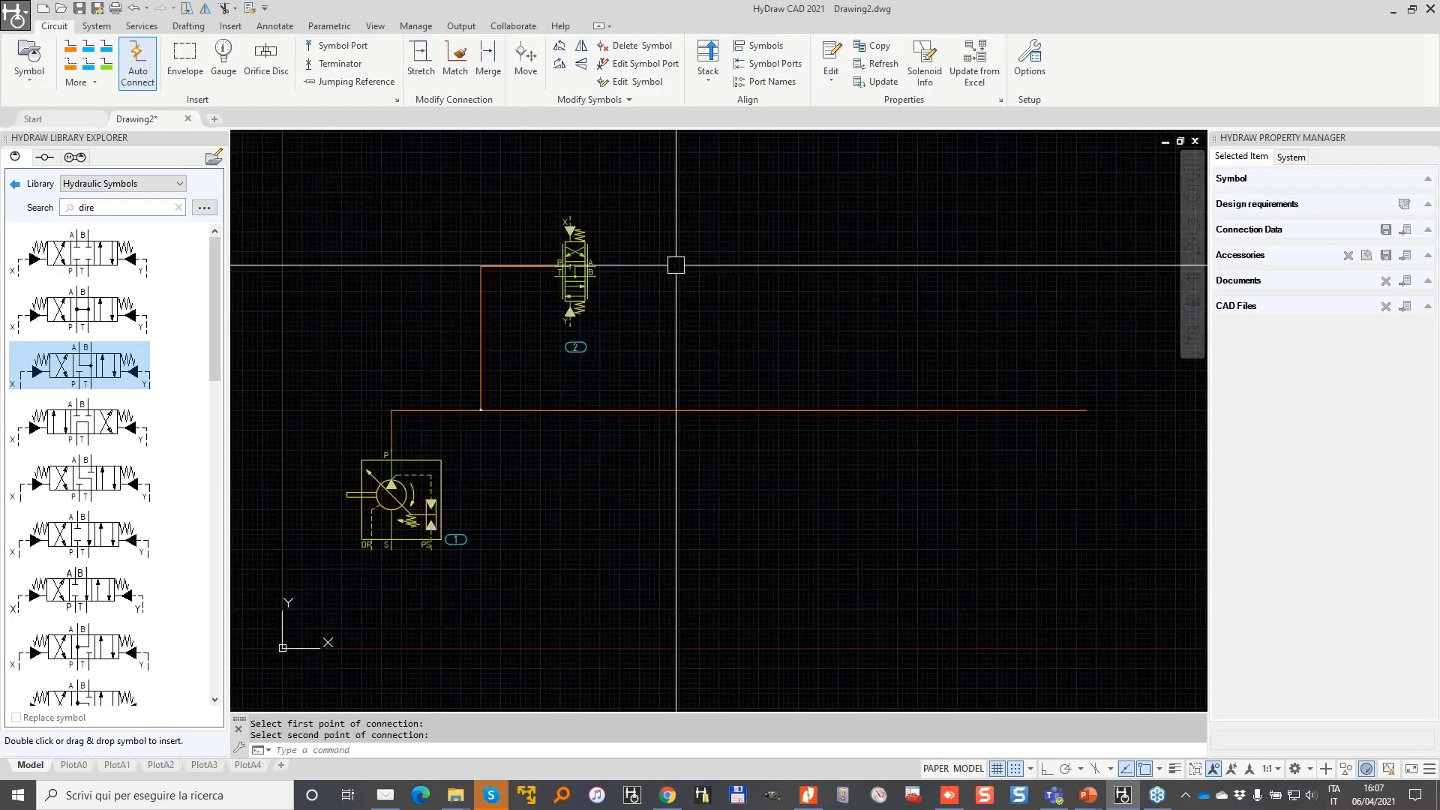
{"action": "middle_click_drag", "start_coordinate": [675, 265], "coordinate": [674, 353]}
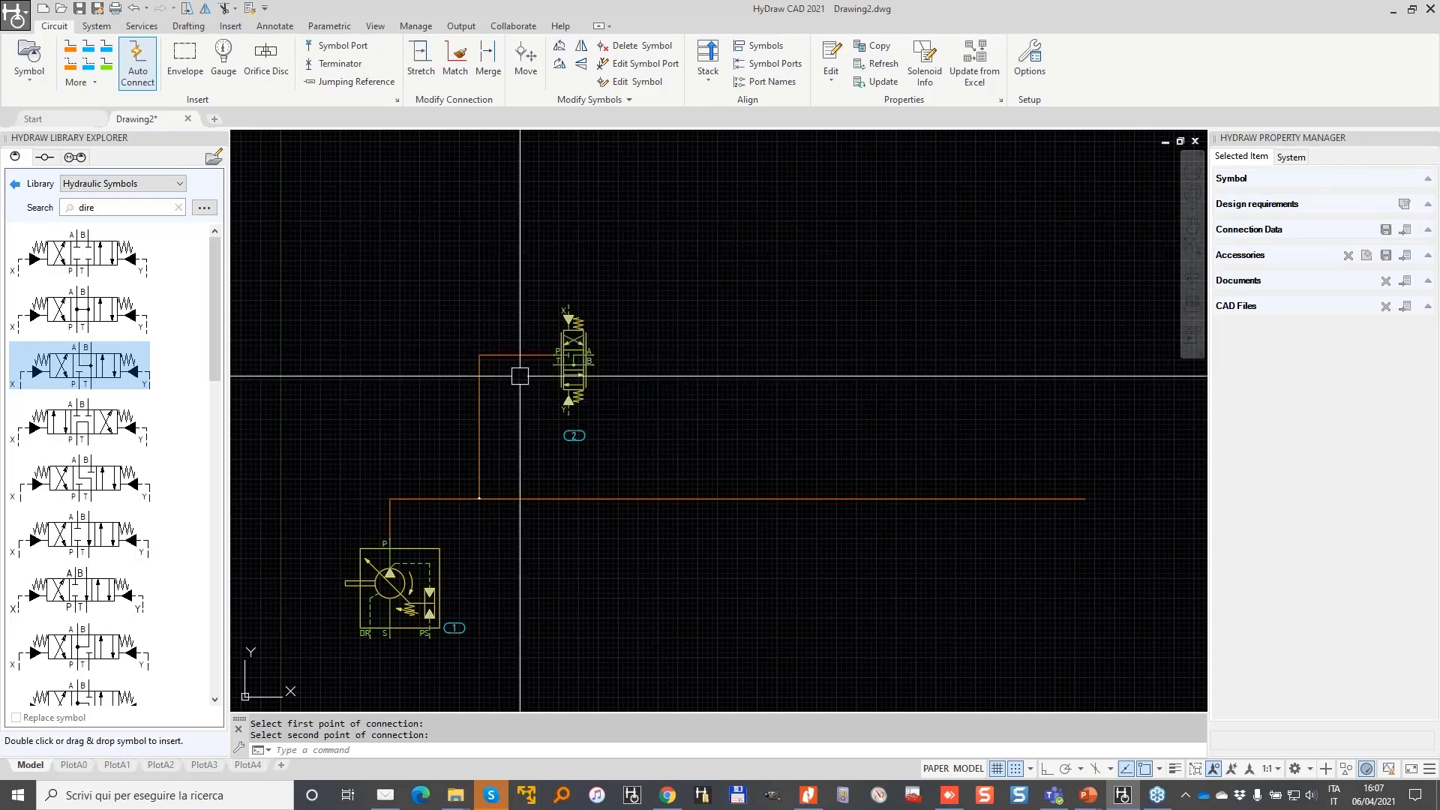
{"action": "left_click", "coordinate": [16, 188]}
{"action": "double_click", "coordinate": [120, 211]}
{"action": "type", "text": "lo"}
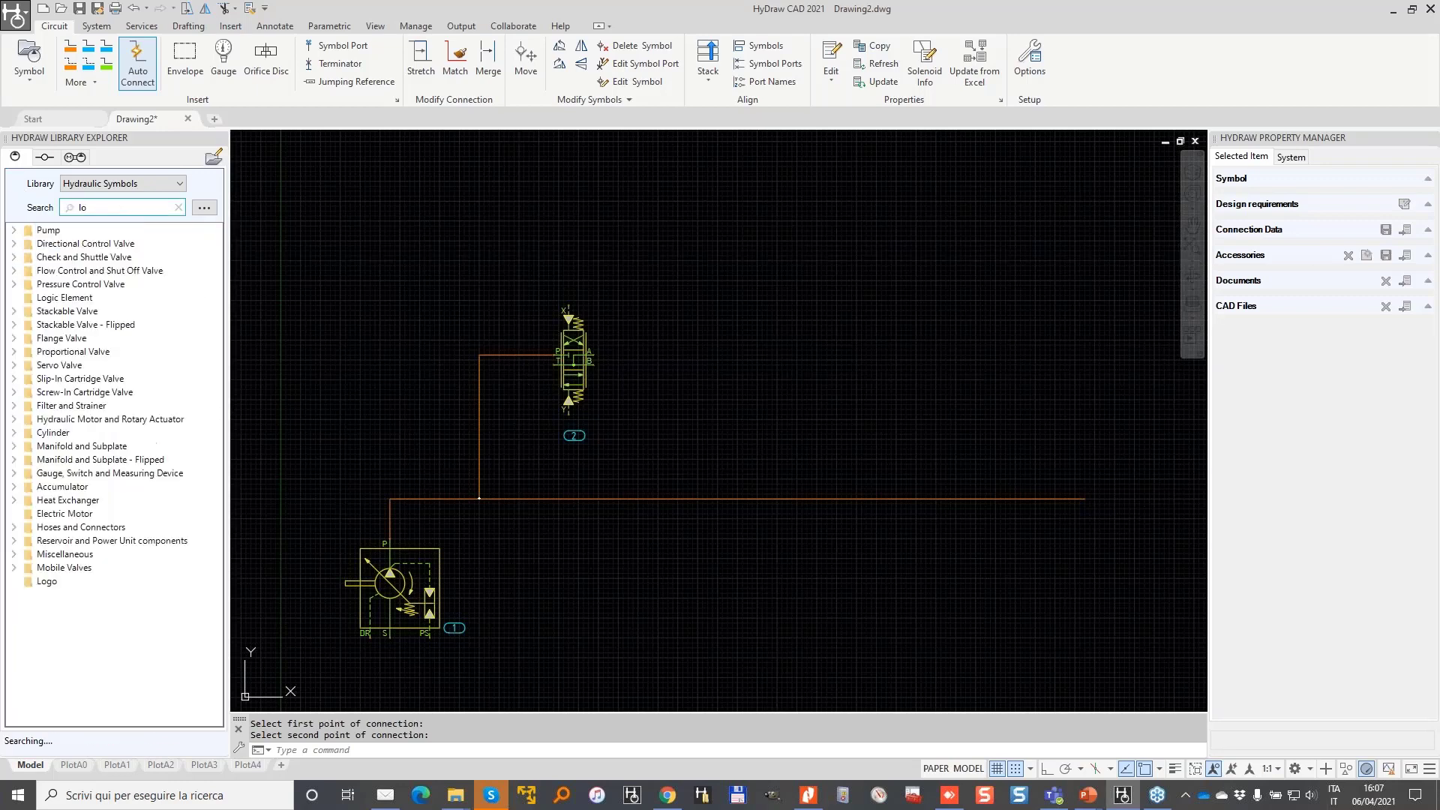
{"action": "double_click", "coordinate": [24, 365]}
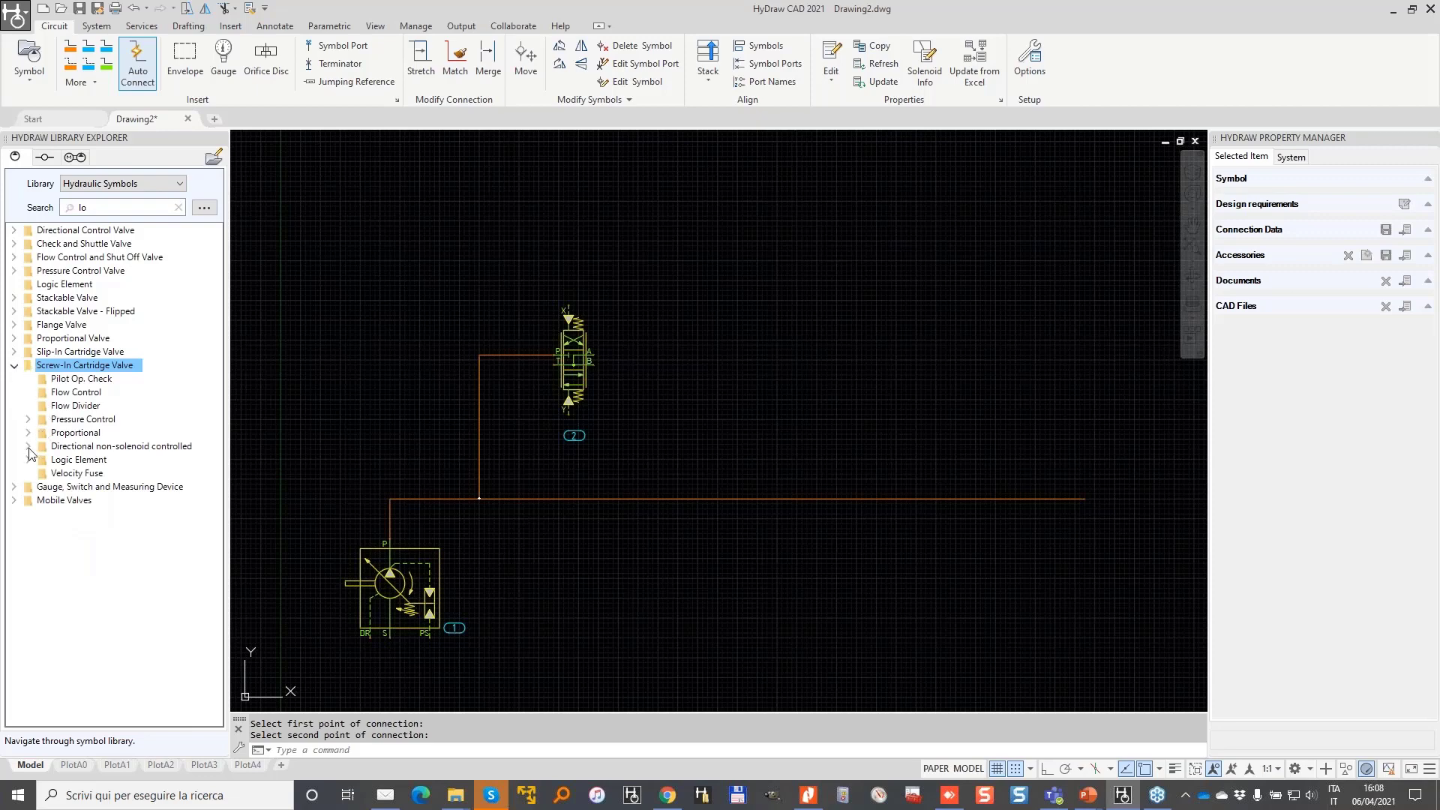
{"action": "left_click", "coordinate": [28, 460]}
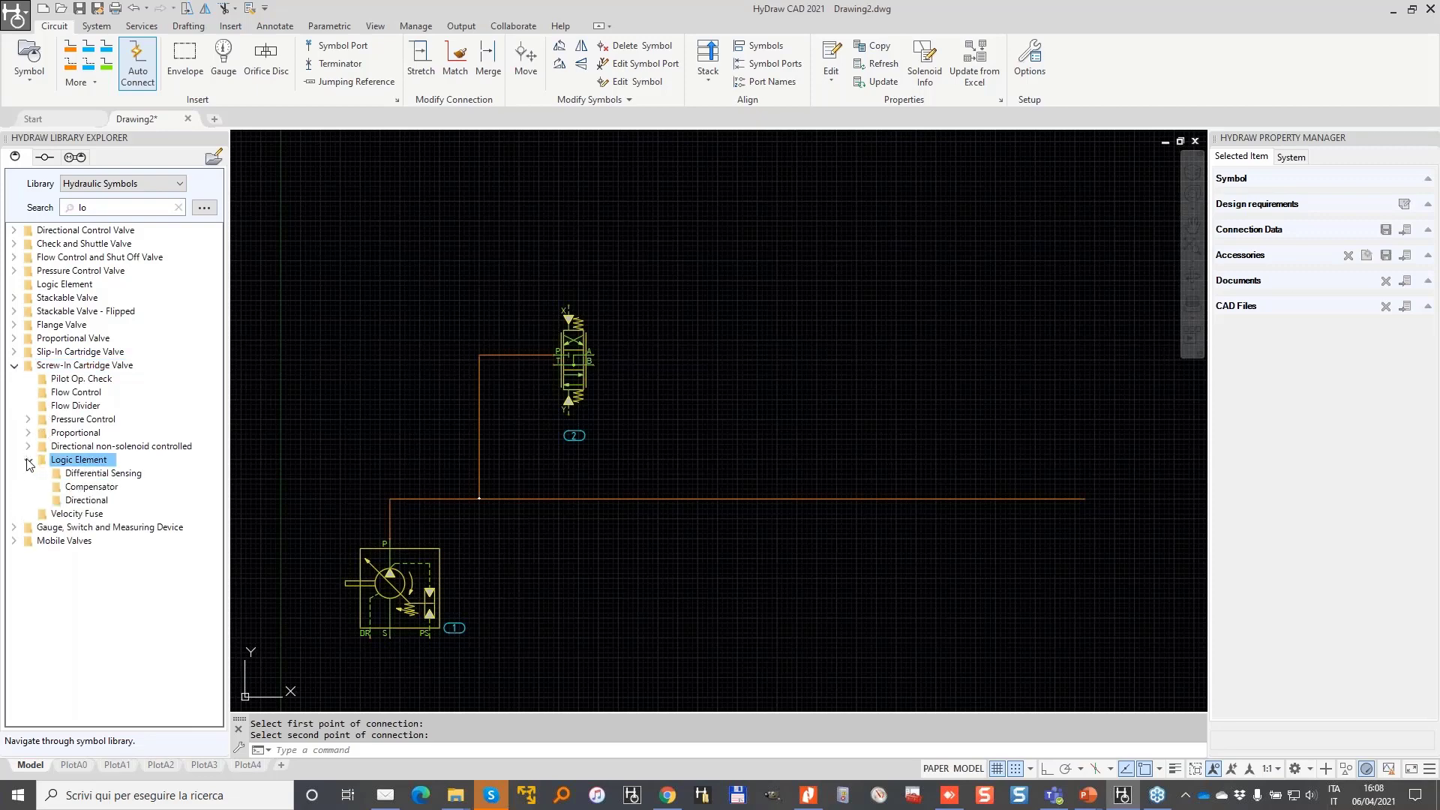
{"action": "double_click", "coordinate": [105, 487]}
- With object snap off, insert the open compensator with spring-side port 3 inline on the vertical pressure line, between the directional valve and main line
{"action": "left_click_drag", "start_coordinate": [216, 266], "coordinate": [226, 342]}
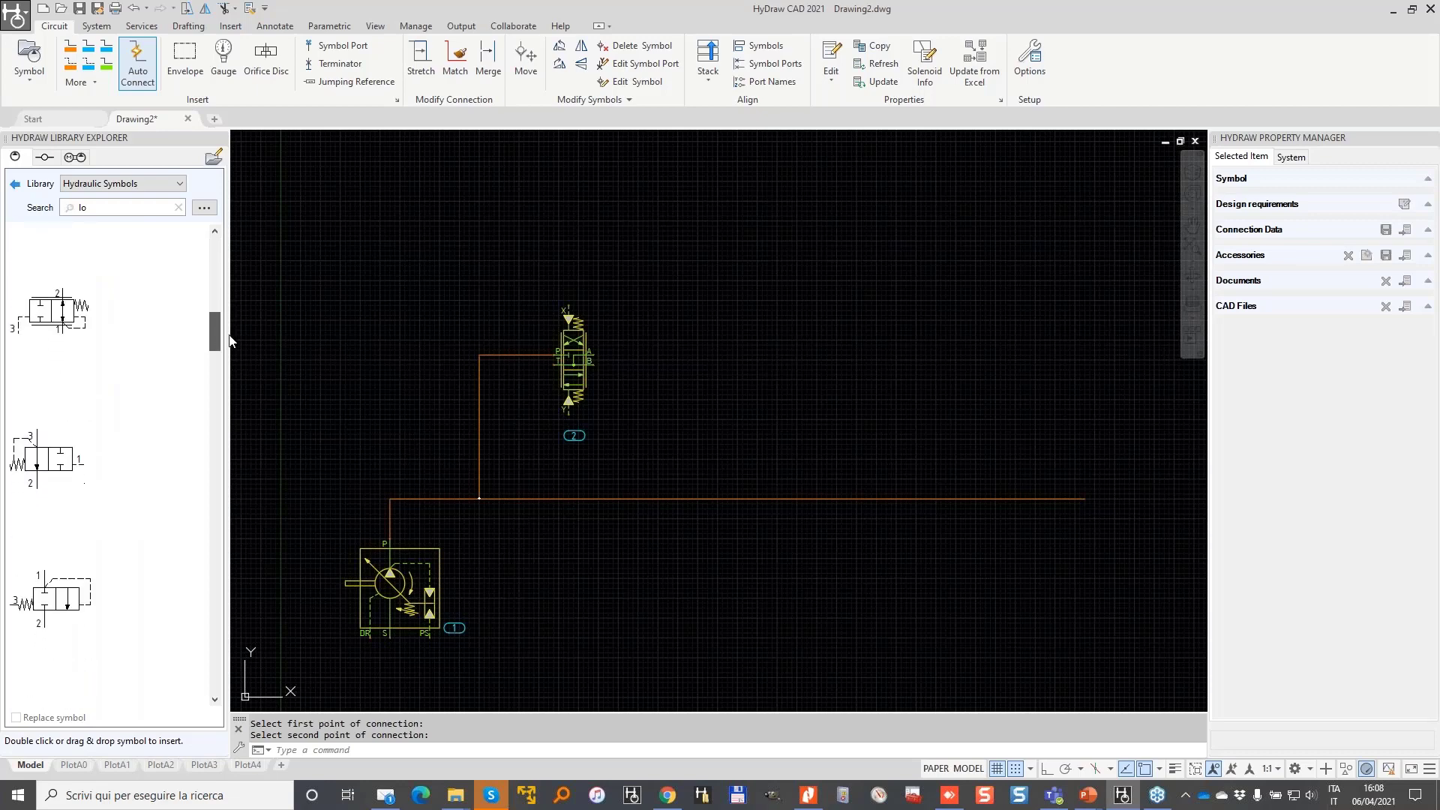
{"action": "scroll", "coordinate": [134, 447], "scroll_direction": "down", "scroll_amount": 3}
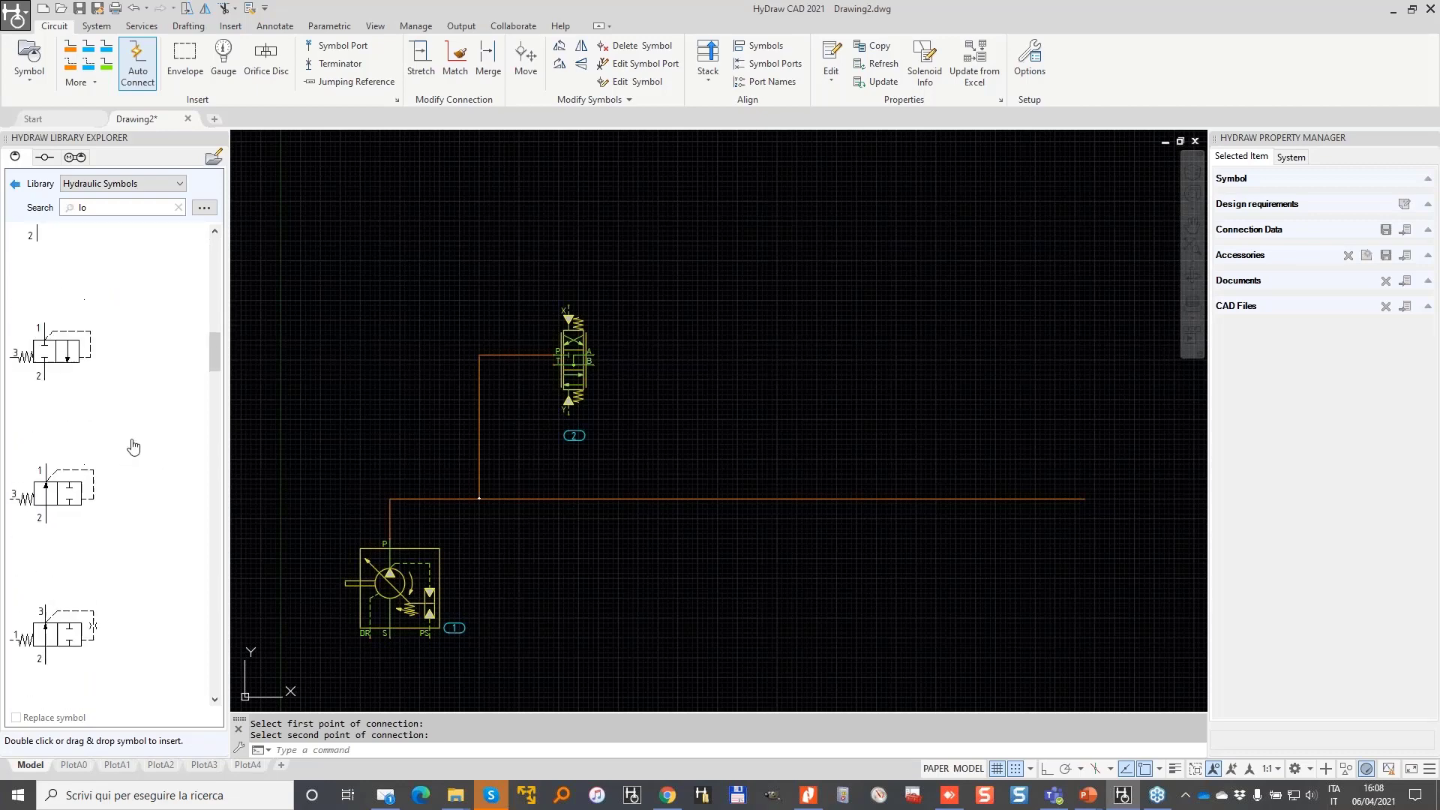
{"action": "left_click", "coordinate": [70, 492]}
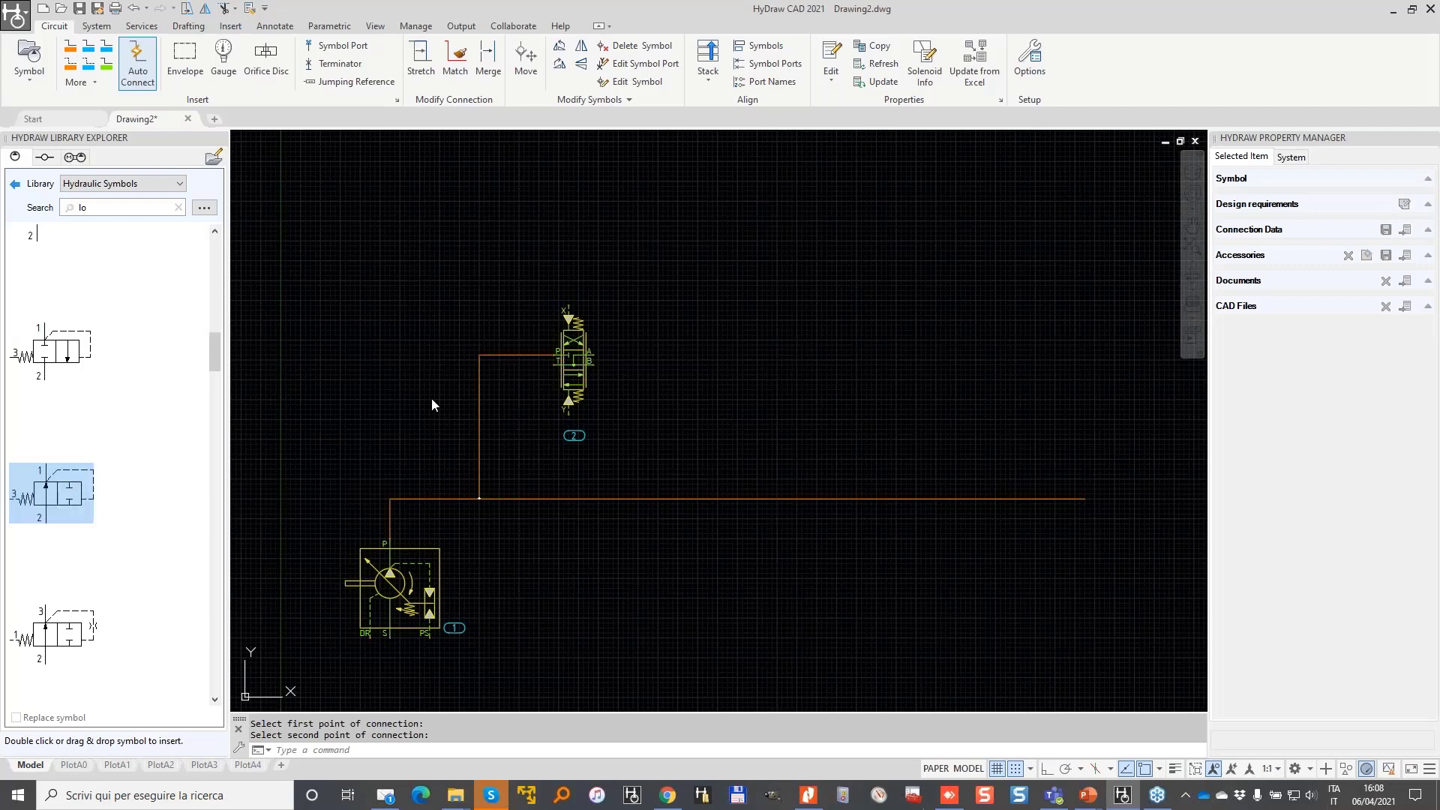
{"action": "scroll", "coordinate": [470, 423], "scroll_direction": "up", "scroll_amount": 3}
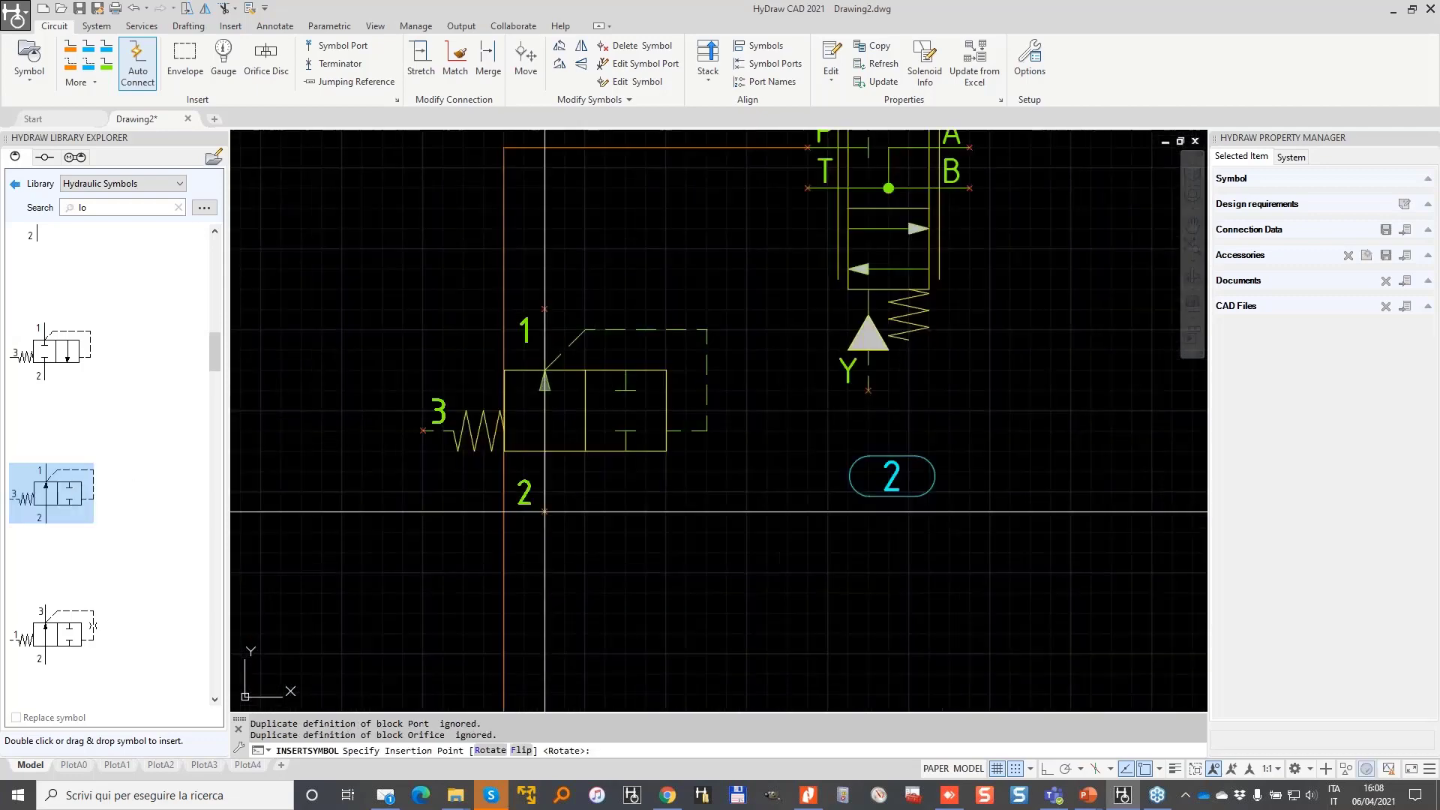
{"action": "scroll", "coordinate": [546, 514], "scroll_direction": "down", "scroll_amount": 1}
{"action": "middle_click_drag", "start_coordinate": [598, 501], "coordinate": [675, 398]}
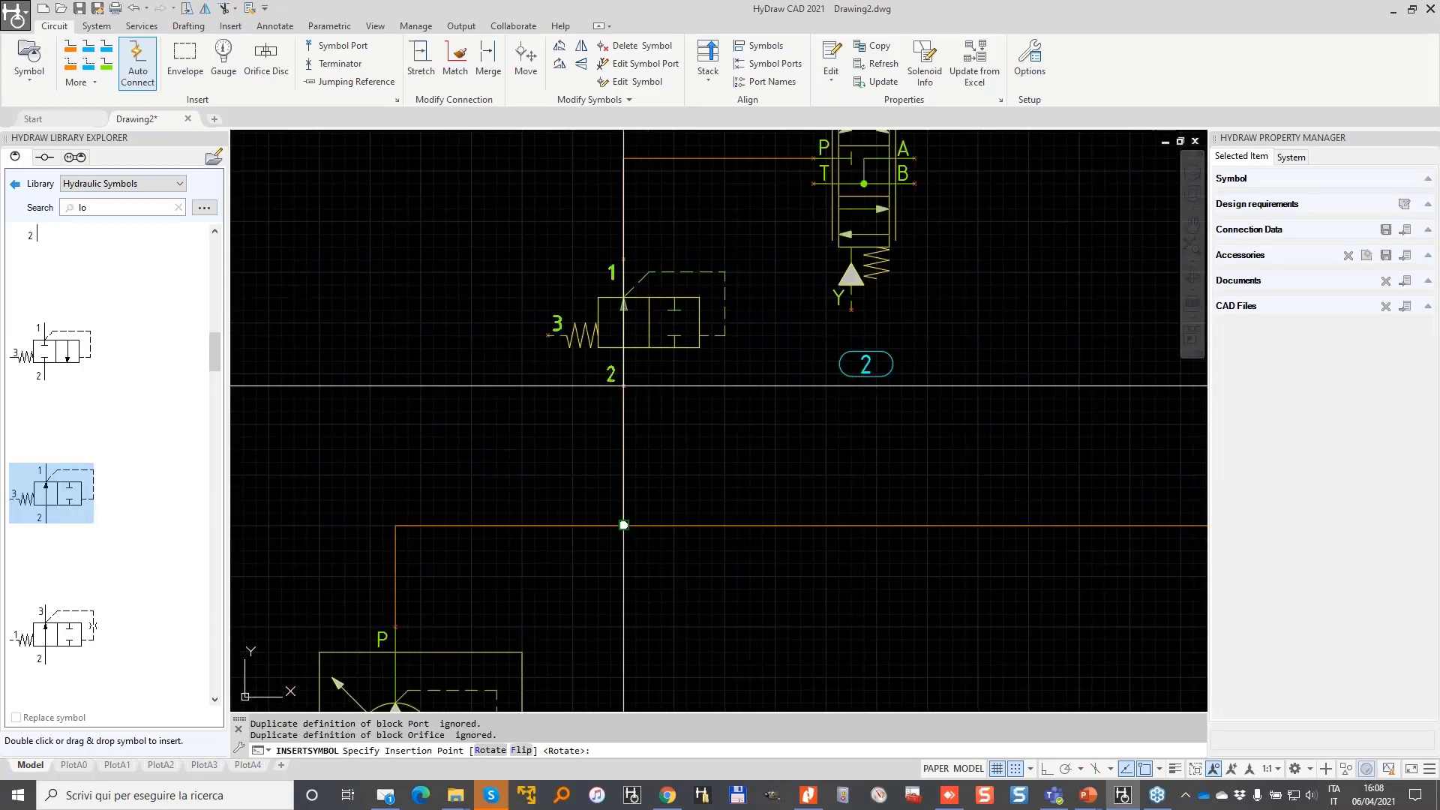
{"action": "key", "text": "F3"}
{"action": "left_click", "coordinate": [623, 385]}
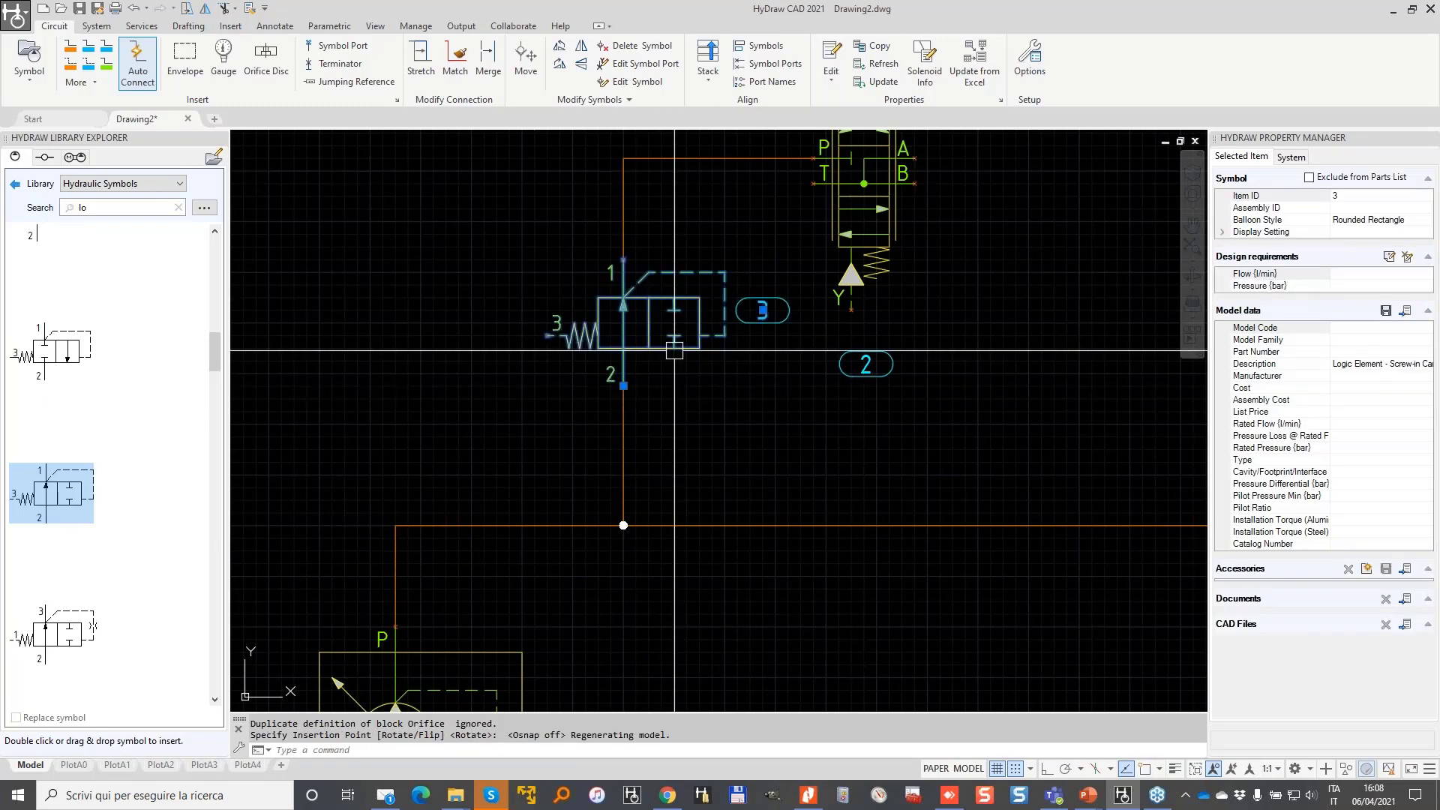
- Inspect how the vertical pressure line is split at ports 1 and 2 of the inserted logic element
{"action": "left_click", "coordinate": [622, 203]}
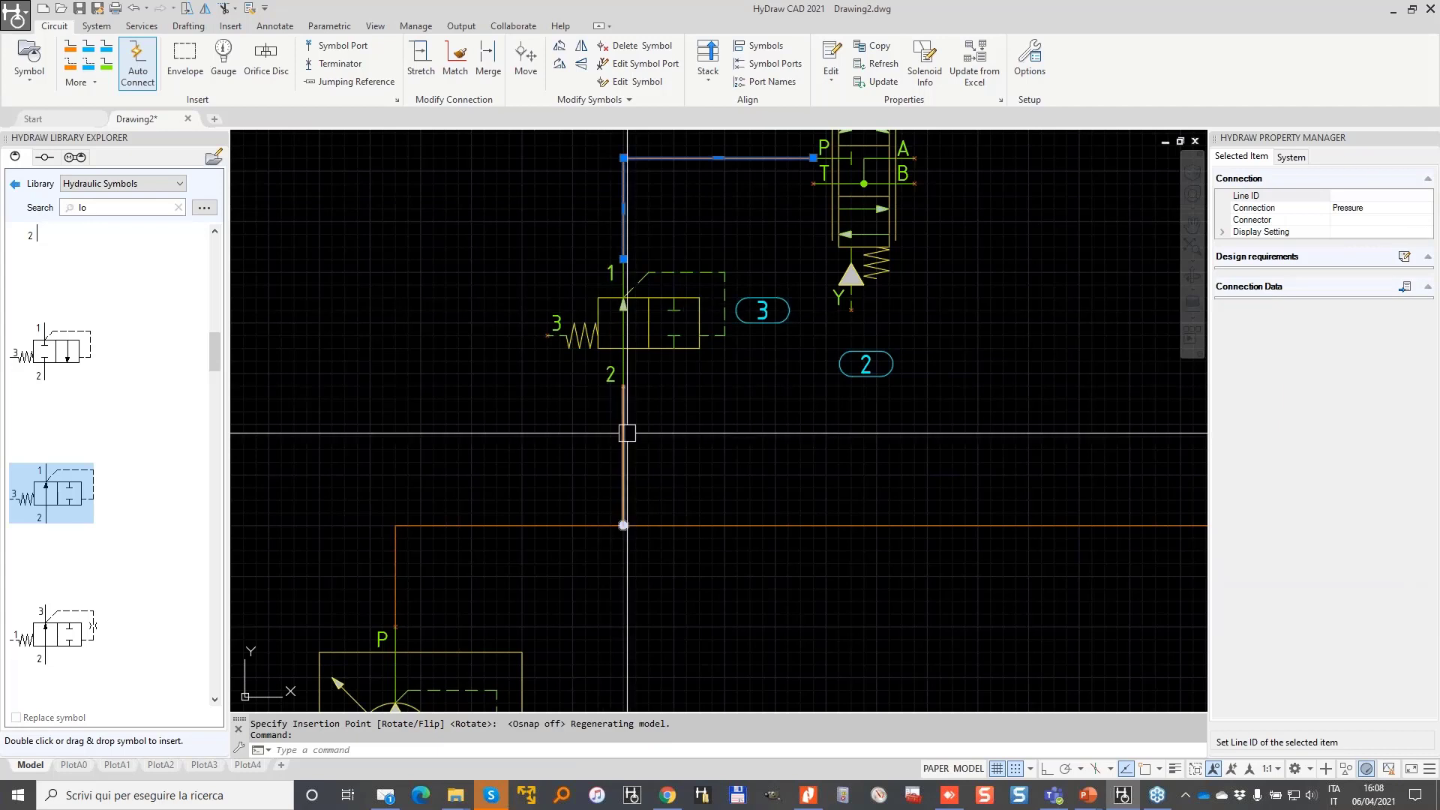
{"action": "key", "text": "Escape"}
{"action": "key", "text": "Escape"}
{"action": "left_click", "coordinate": [642, 284]}
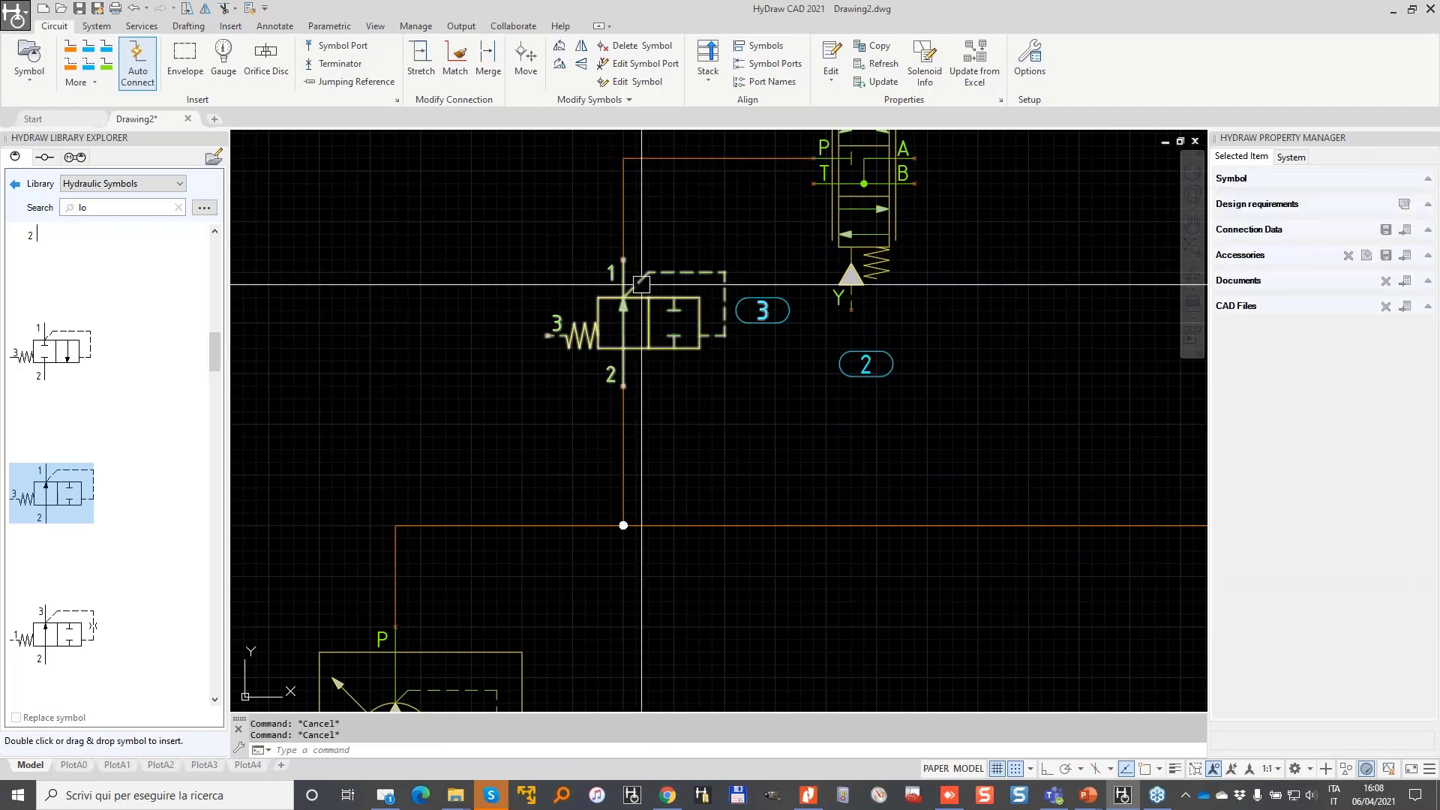
{"action": "scroll", "coordinate": [641, 284], "scroll_direction": "down", "scroll_amount": 2}
{"action": "scroll", "coordinate": [590, 375], "scroll_direction": "up", "scroll_amount": 2}
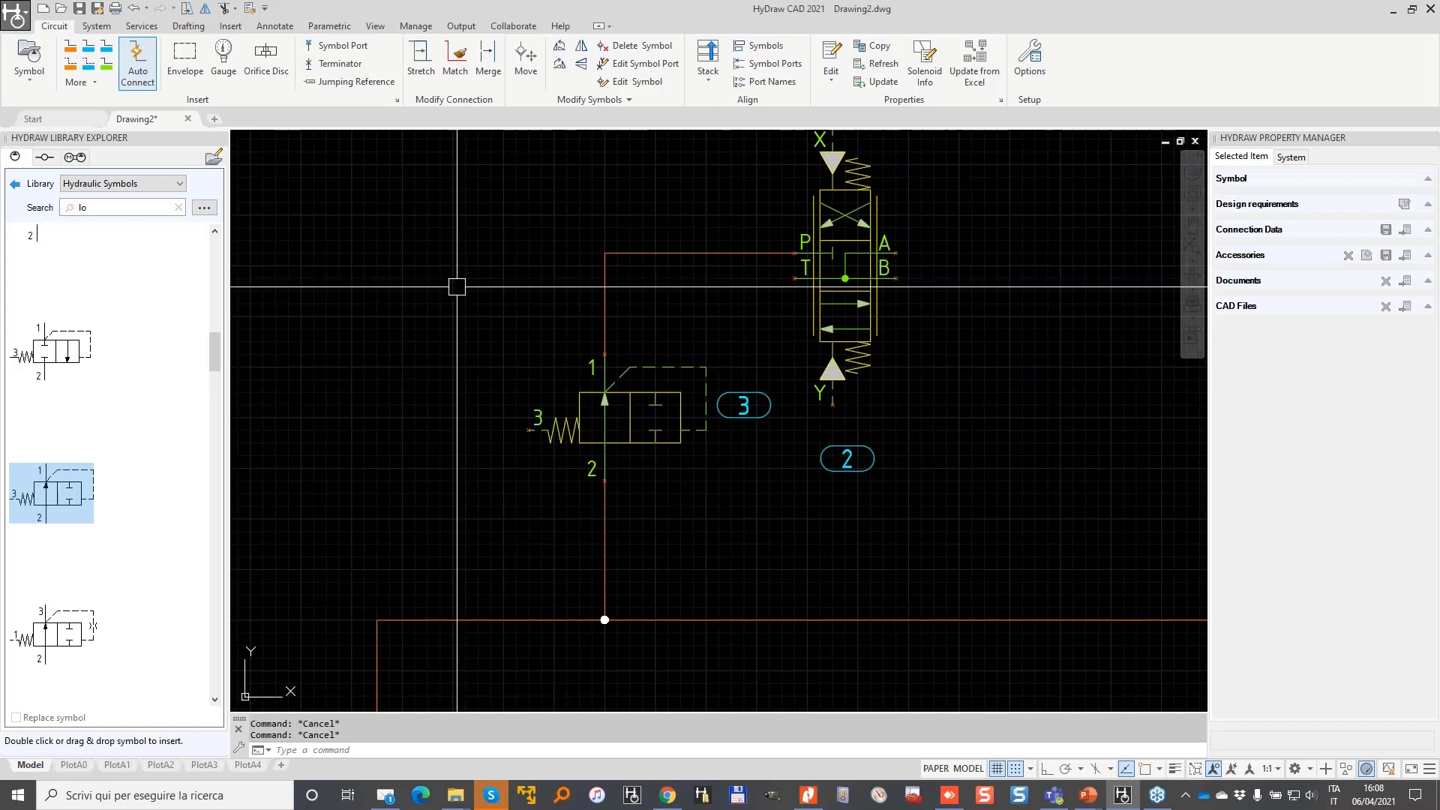
- Search the library for "shut" and insert the first screw-in cartridge shuttle valve to the right of the directional valve
{"action": "middle_click_drag", "start_coordinate": [882, 252], "coordinate": [789, 354]}
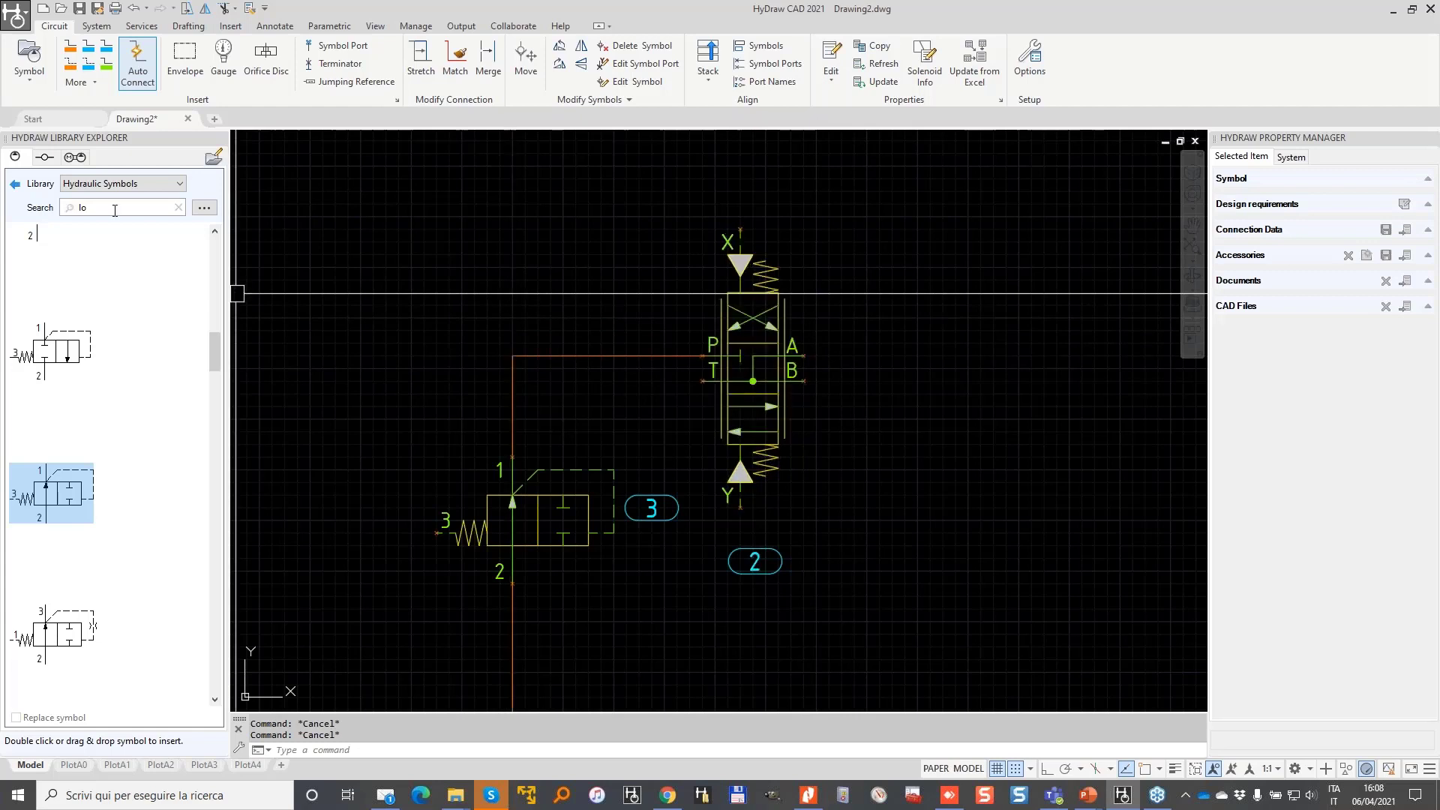
{"action": "double_click", "coordinate": [115, 208]}
{"action": "type", "text": "shut"}
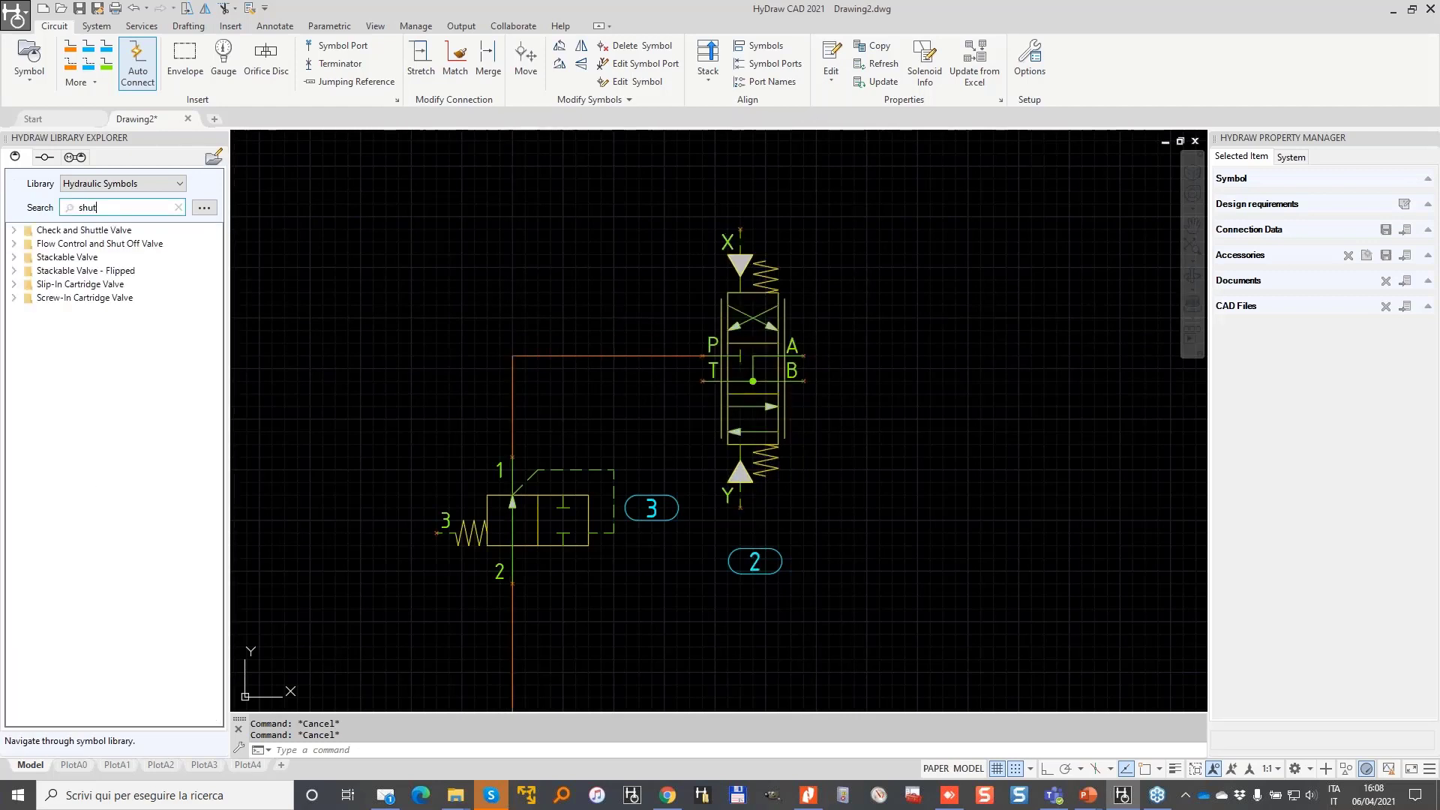
{"action": "left_click", "coordinate": [14, 298]}
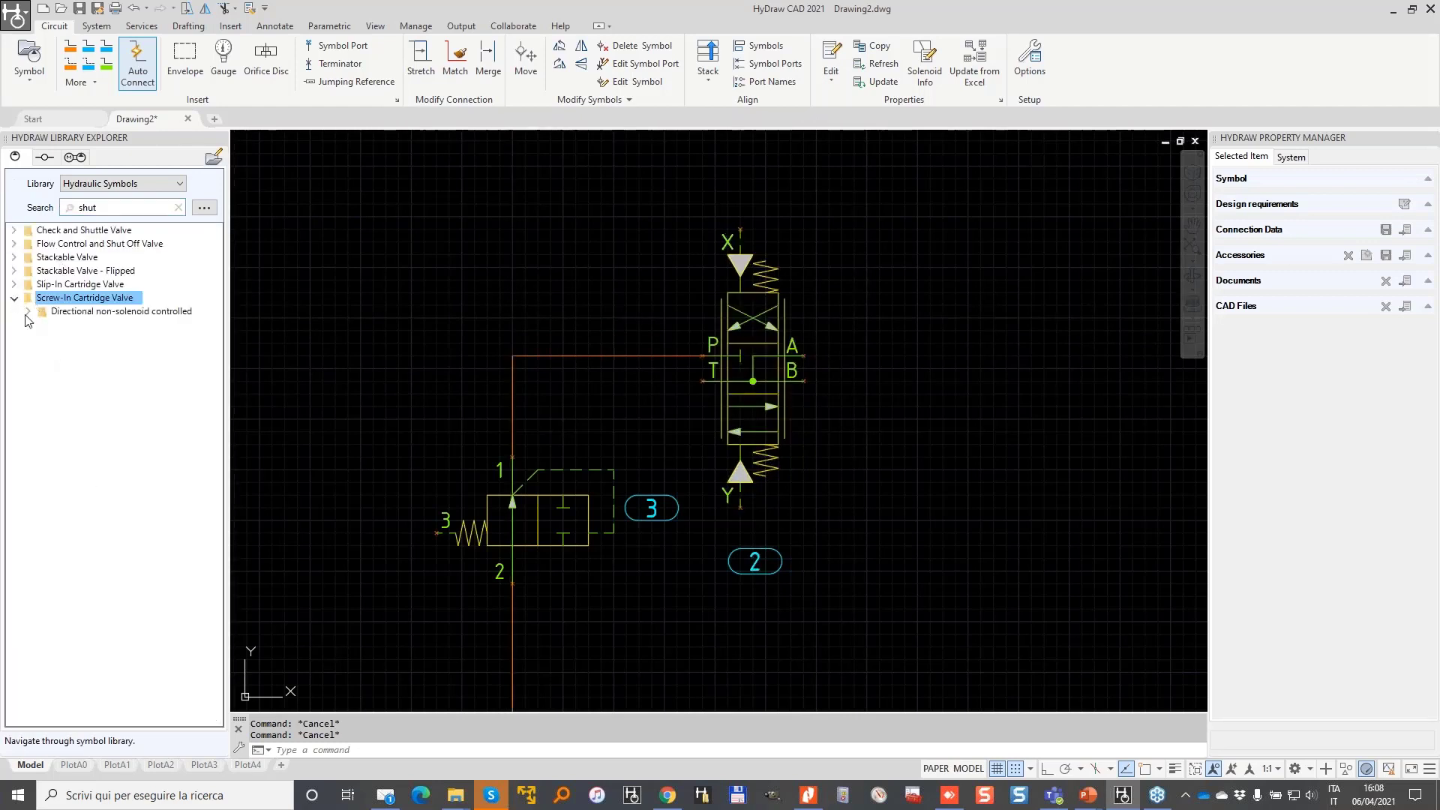
{"action": "left_click", "coordinate": [27, 312]}
{"action": "double_click", "coordinate": [74, 325]}
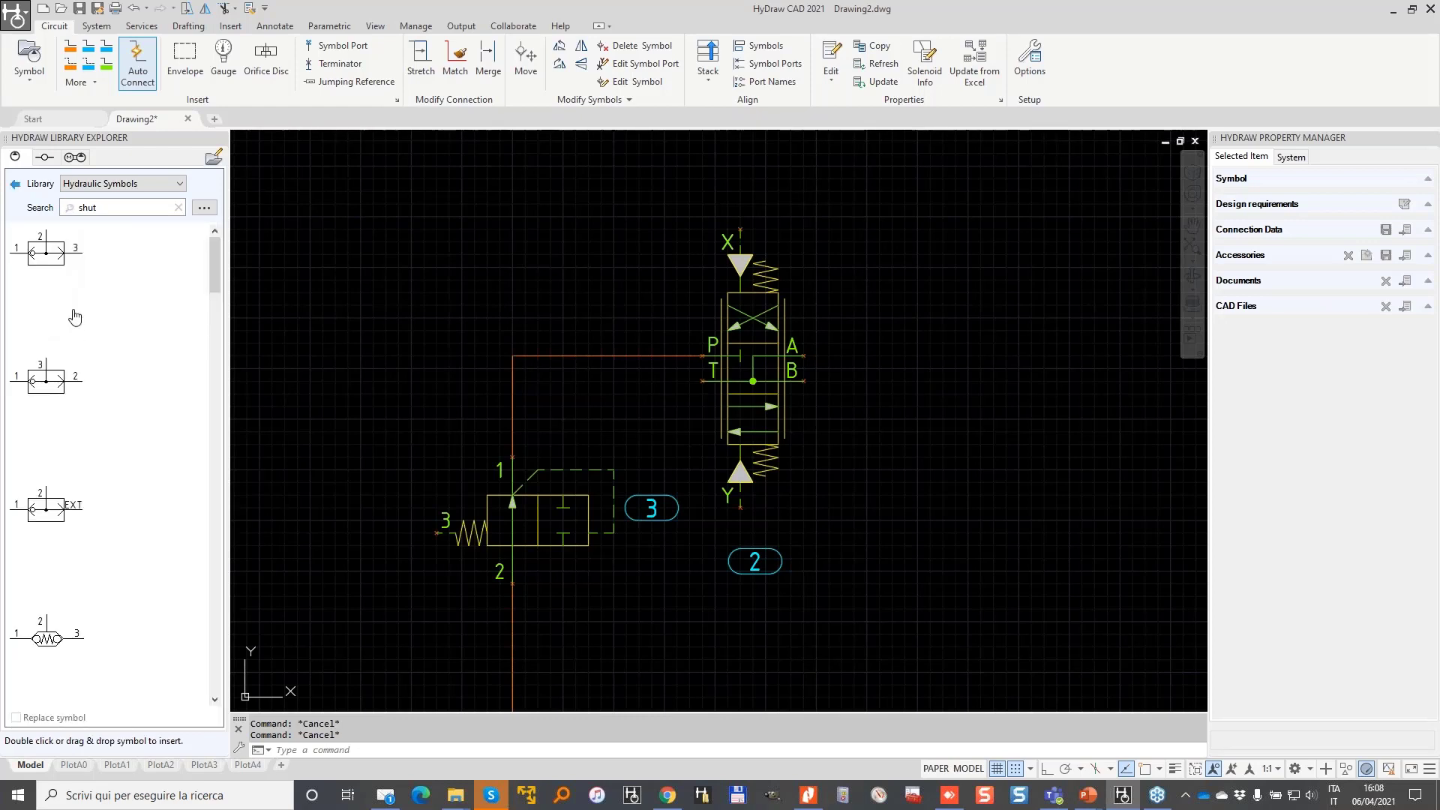
{"action": "double_click", "coordinate": [75, 257]}
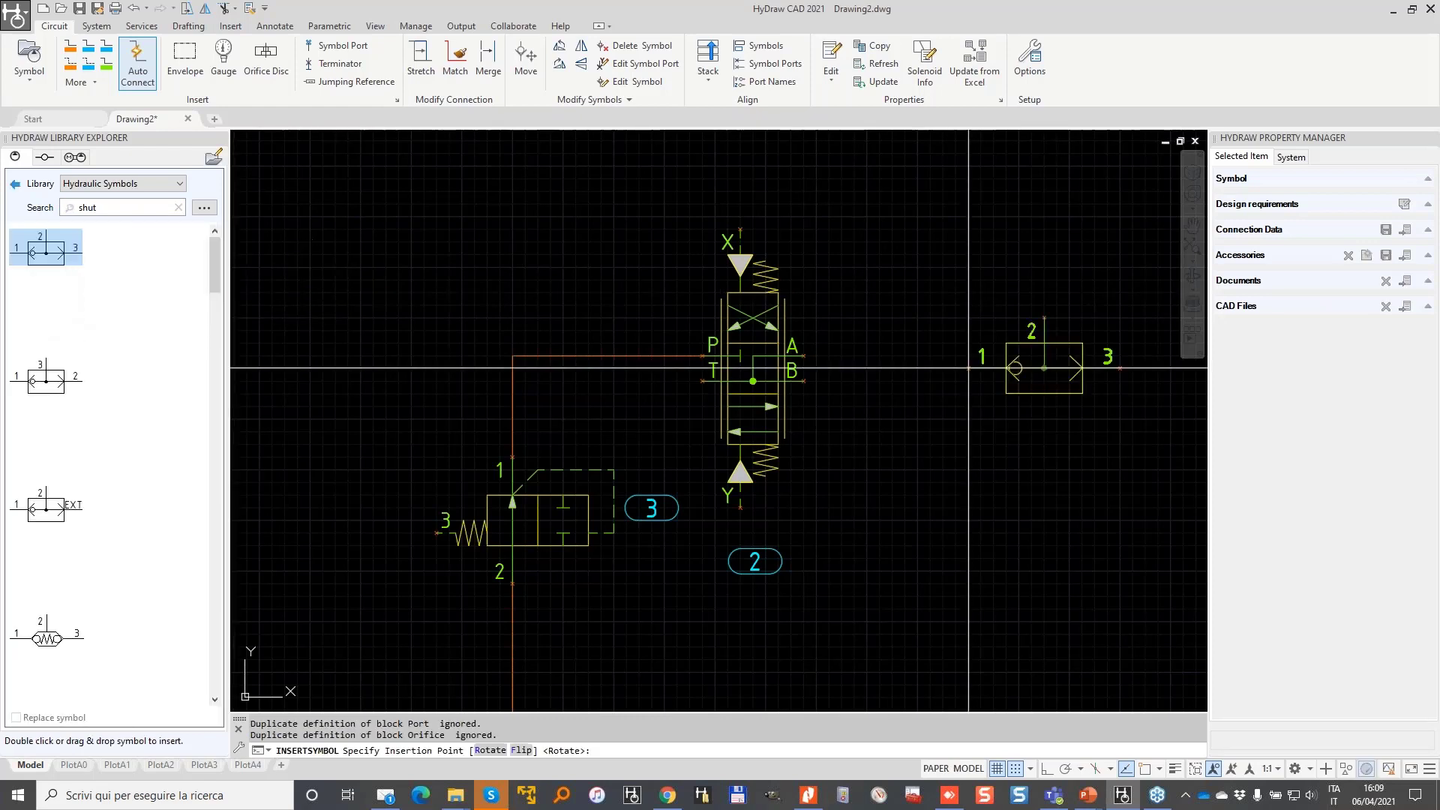
{"action": "left_click", "coordinate": [868, 343]}
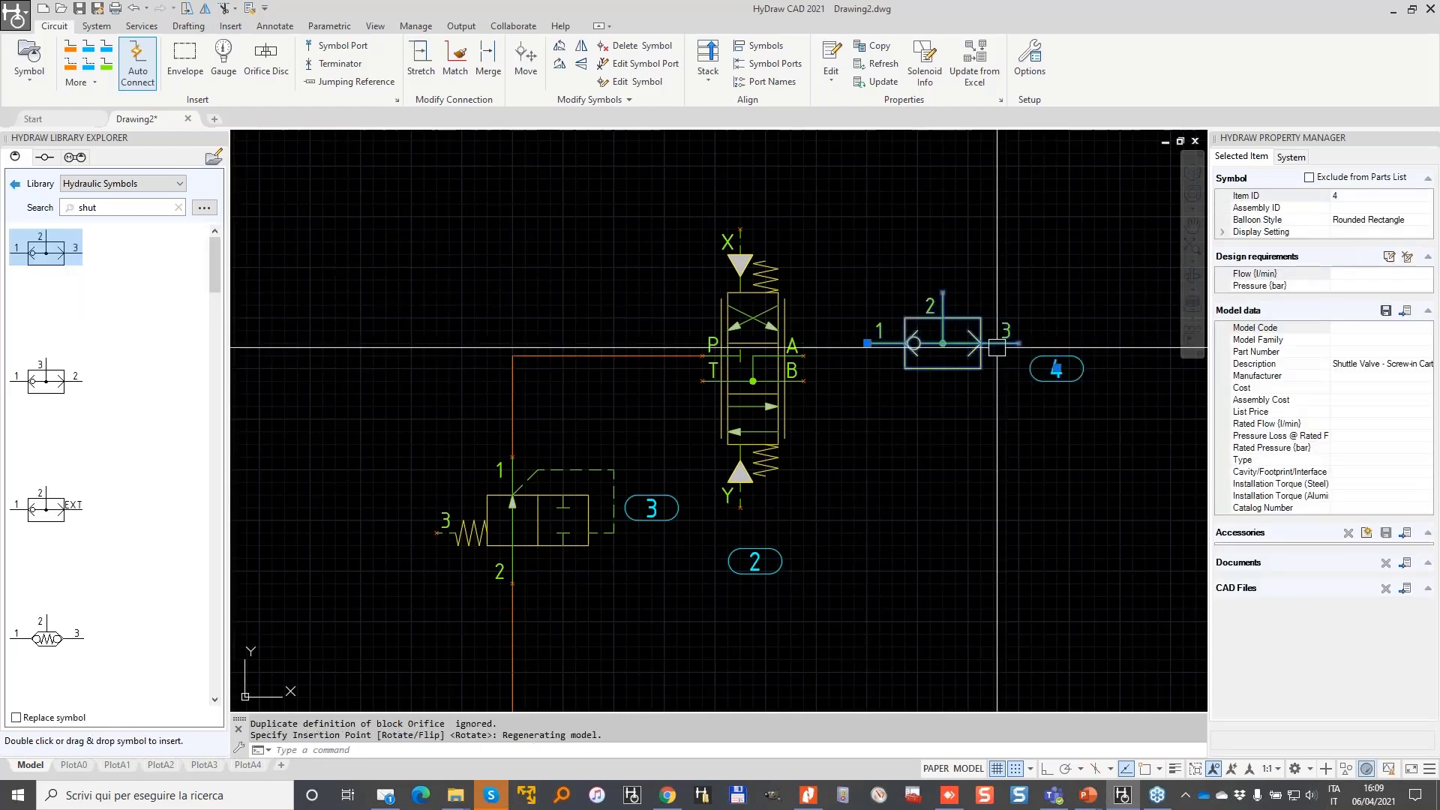
- Rotate the shuttle valve right and flip it horizontally so port 2 faces the directional valve
{"action": "right_click", "coordinate": [962, 348]}
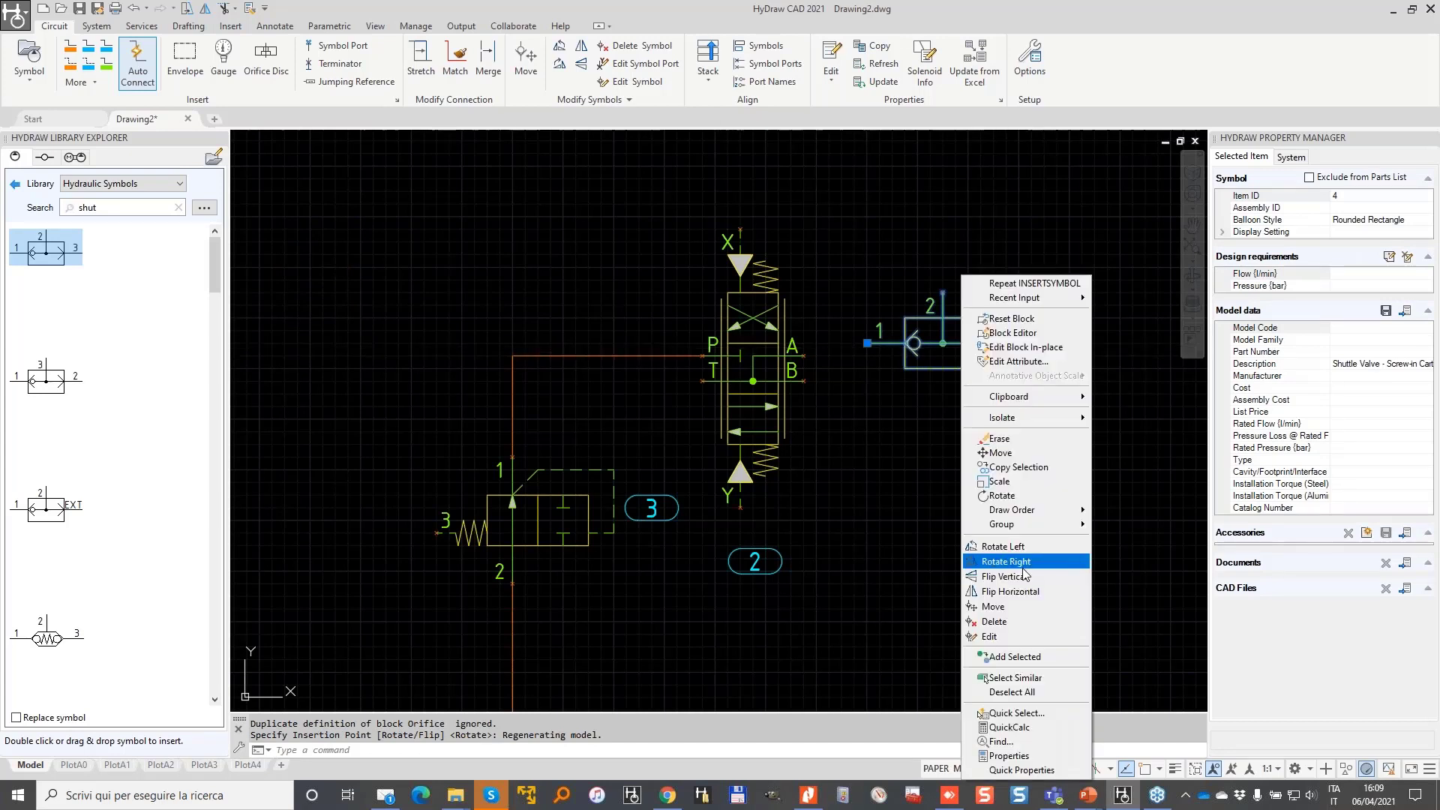
{"action": "left_click", "coordinate": [1027, 564]}
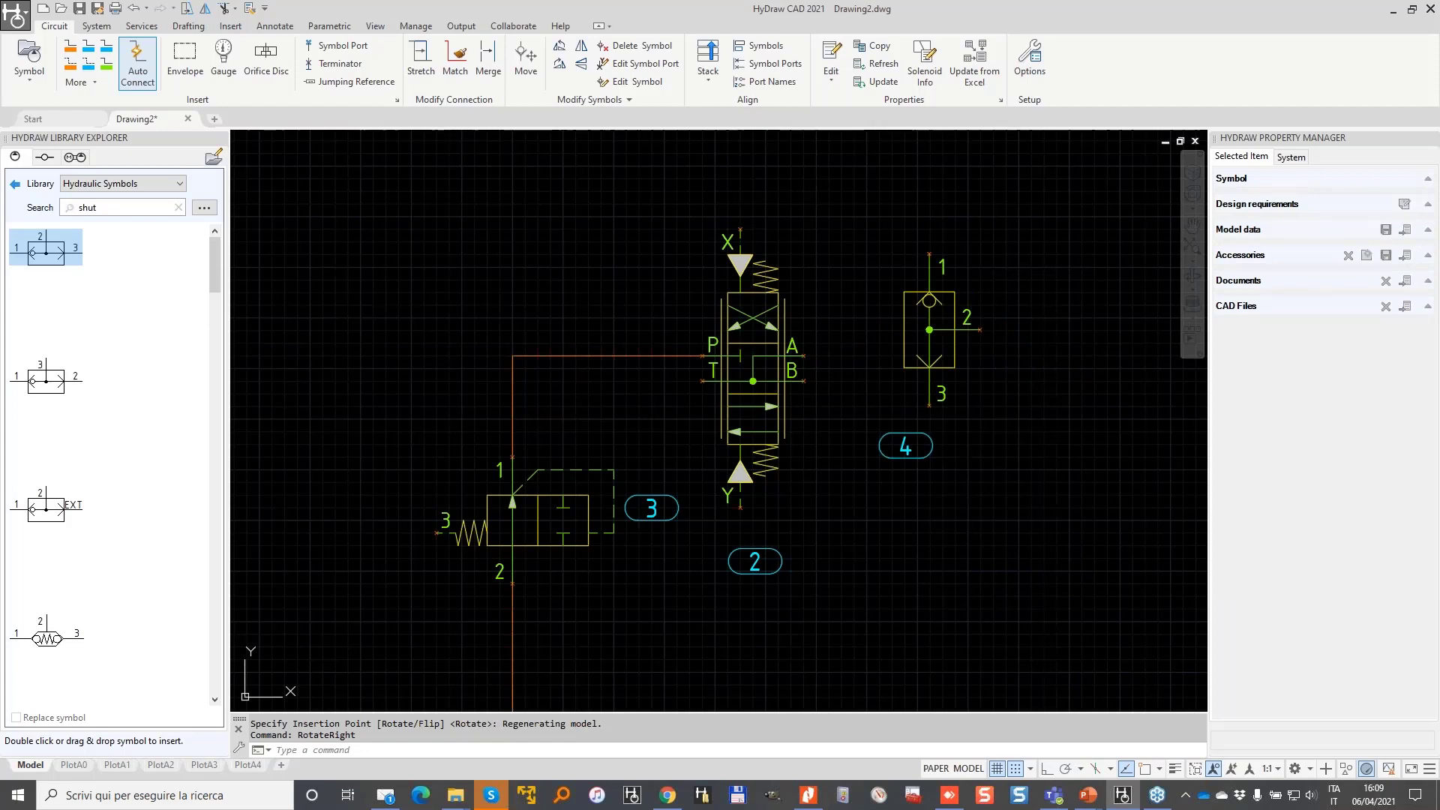
{"action": "left_click", "coordinate": [948, 348]}
{"action": "right_click", "coordinate": [949, 348]}
{"action": "left_click", "coordinate": [970, 485]}
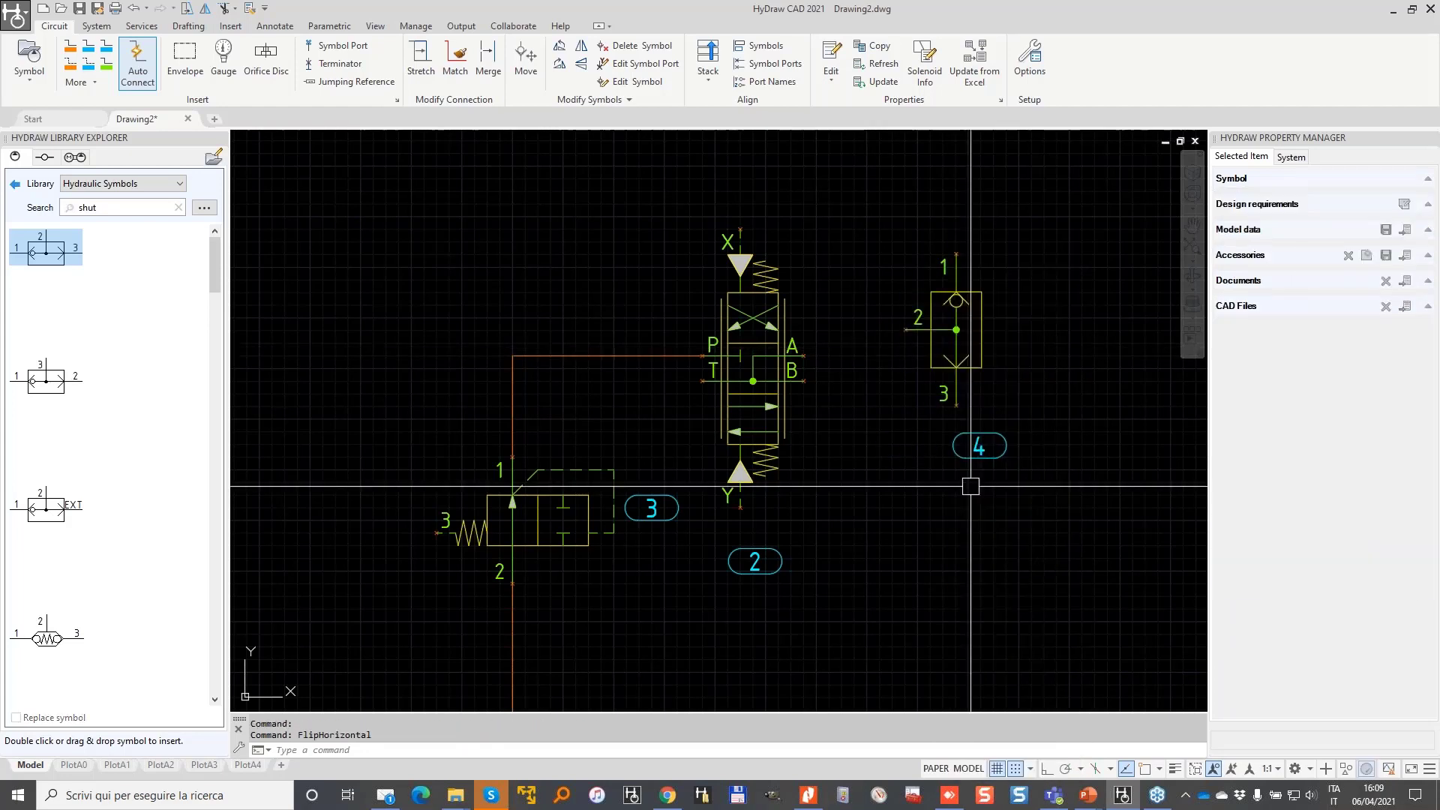
- Move the shuttle valve up and slightly left, closer to the directional valve's upper right side
{"action": "left_click", "coordinate": [956, 252]}
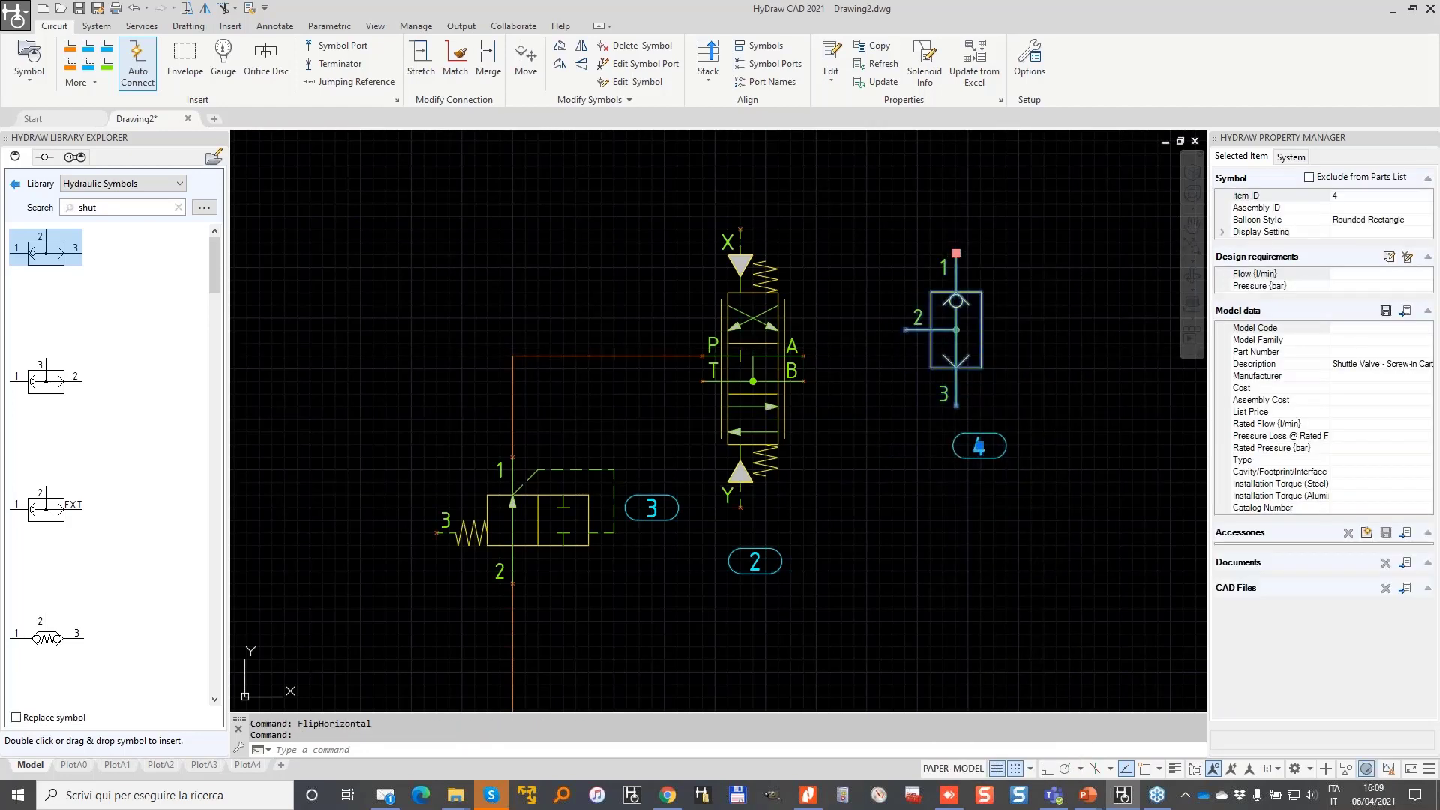
{"action": "left_click", "coordinate": [930, 191]}
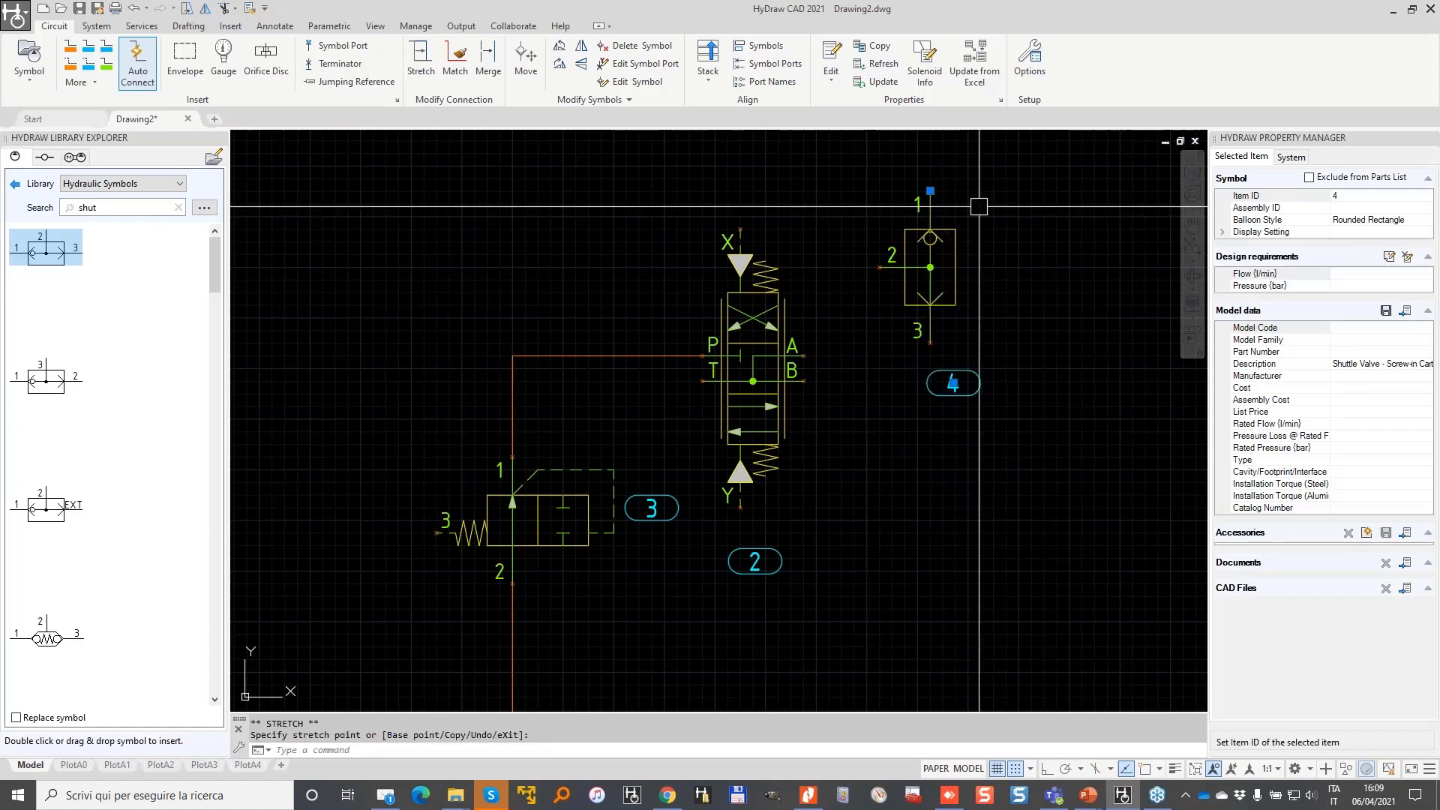
{"action": "key", "text": "Escape"}
{"action": "middle_click_drag", "start_coordinate": [979, 206], "coordinate": [887, 271]}
{"action": "key", "text": "Escape"}
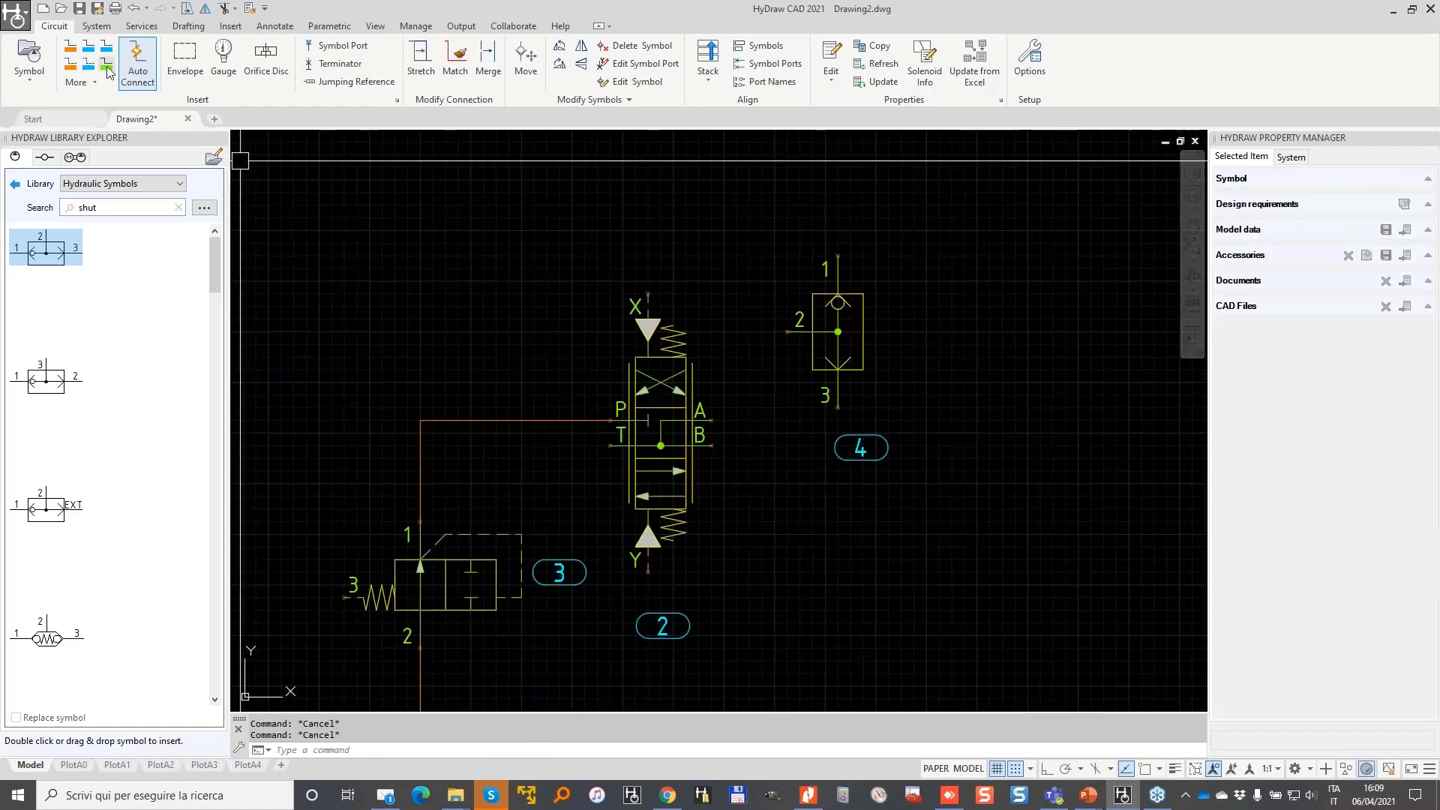
- Draw working lines from the directional valve's B and A ports, each running right and then up, on either side of the shuttle valve
{"action": "left_click", "coordinate": [109, 61]}
{"action": "left_click", "coordinate": [710, 446]}
{"action": "middle_click_drag", "start_coordinate": [1003, 135], "coordinate": [935, 356]}
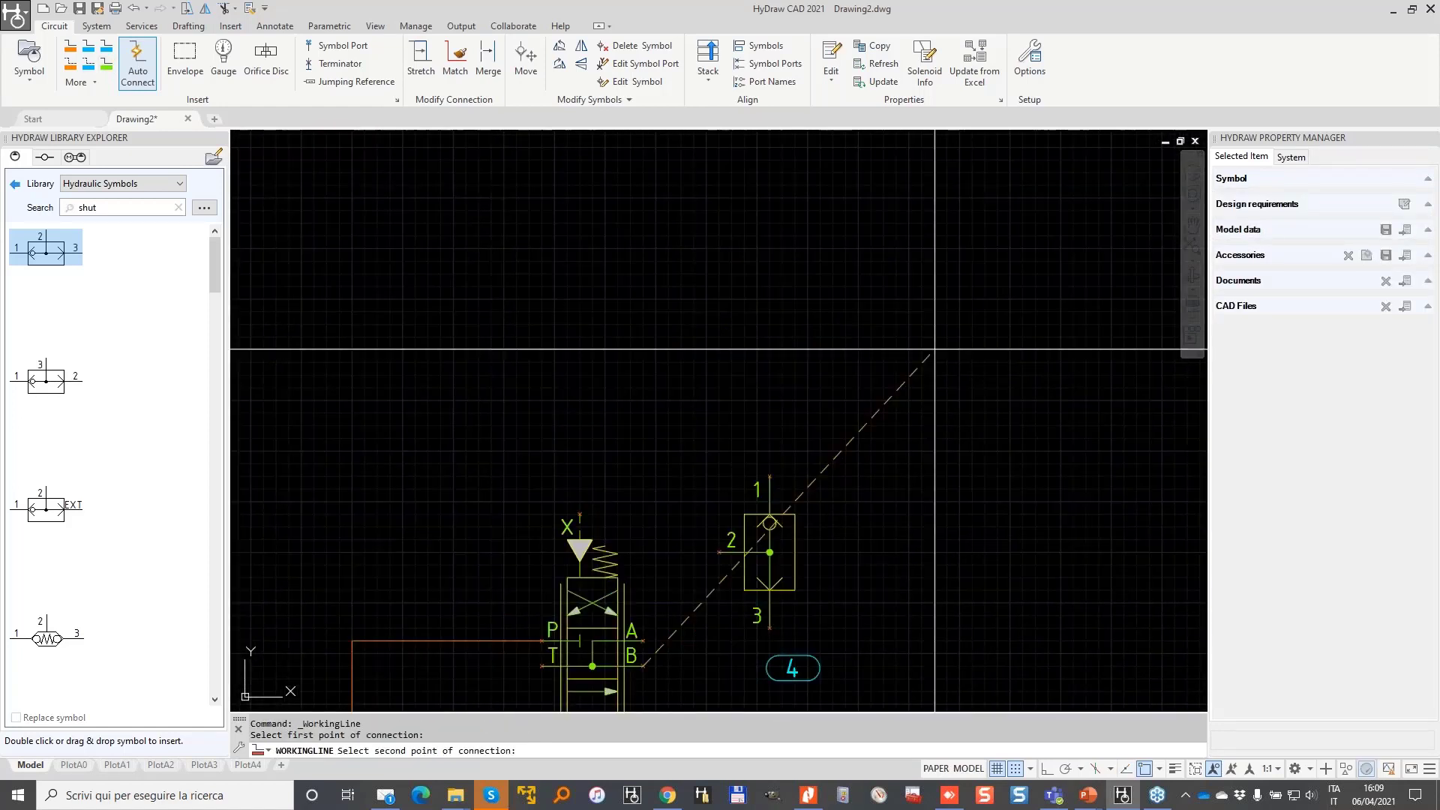
{"action": "left_click", "coordinate": [921, 160]}
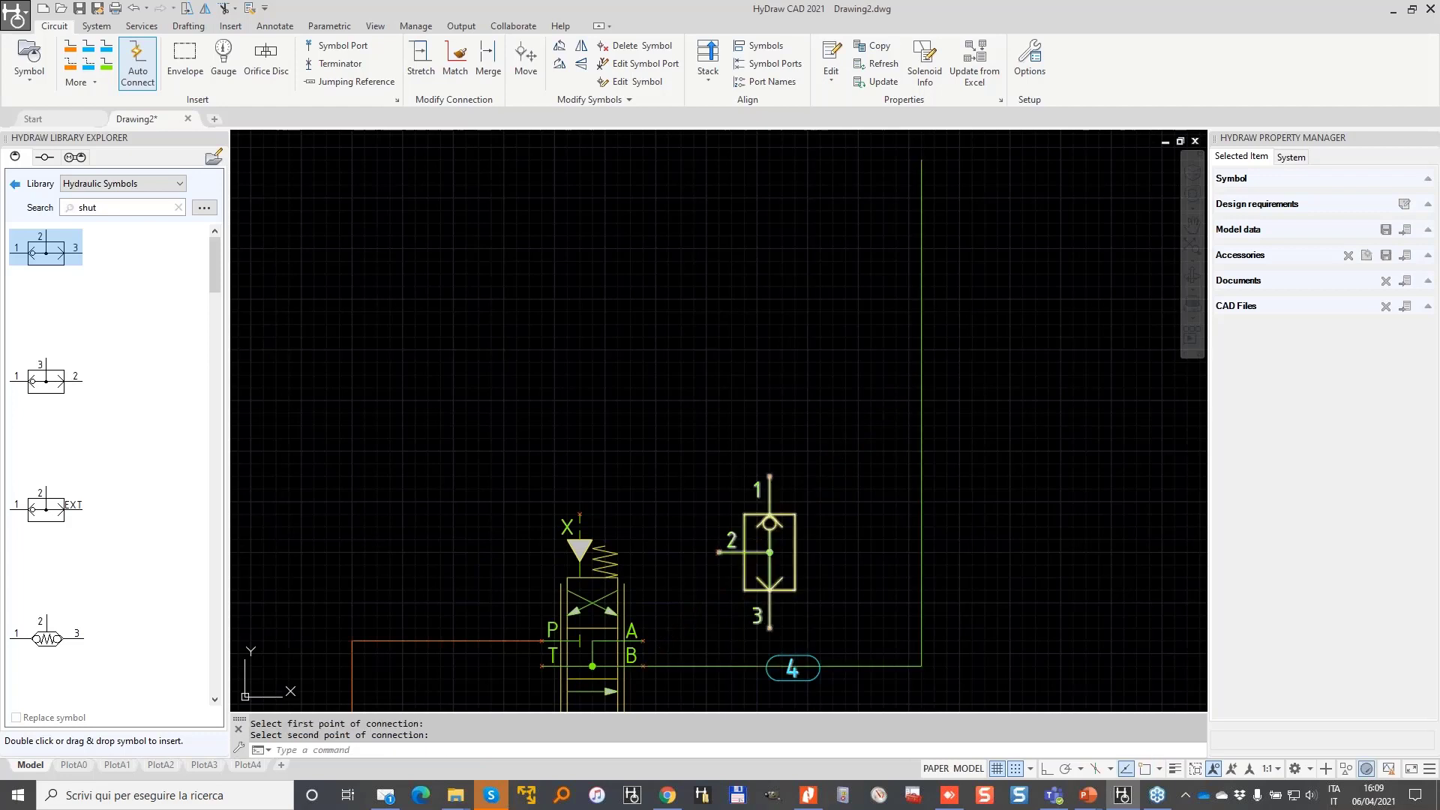
{"action": "key", "text": "Return"}
{"action": "left_click", "coordinate": [642, 639]}
{"action": "left_click", "coordinate": [693, 147]}
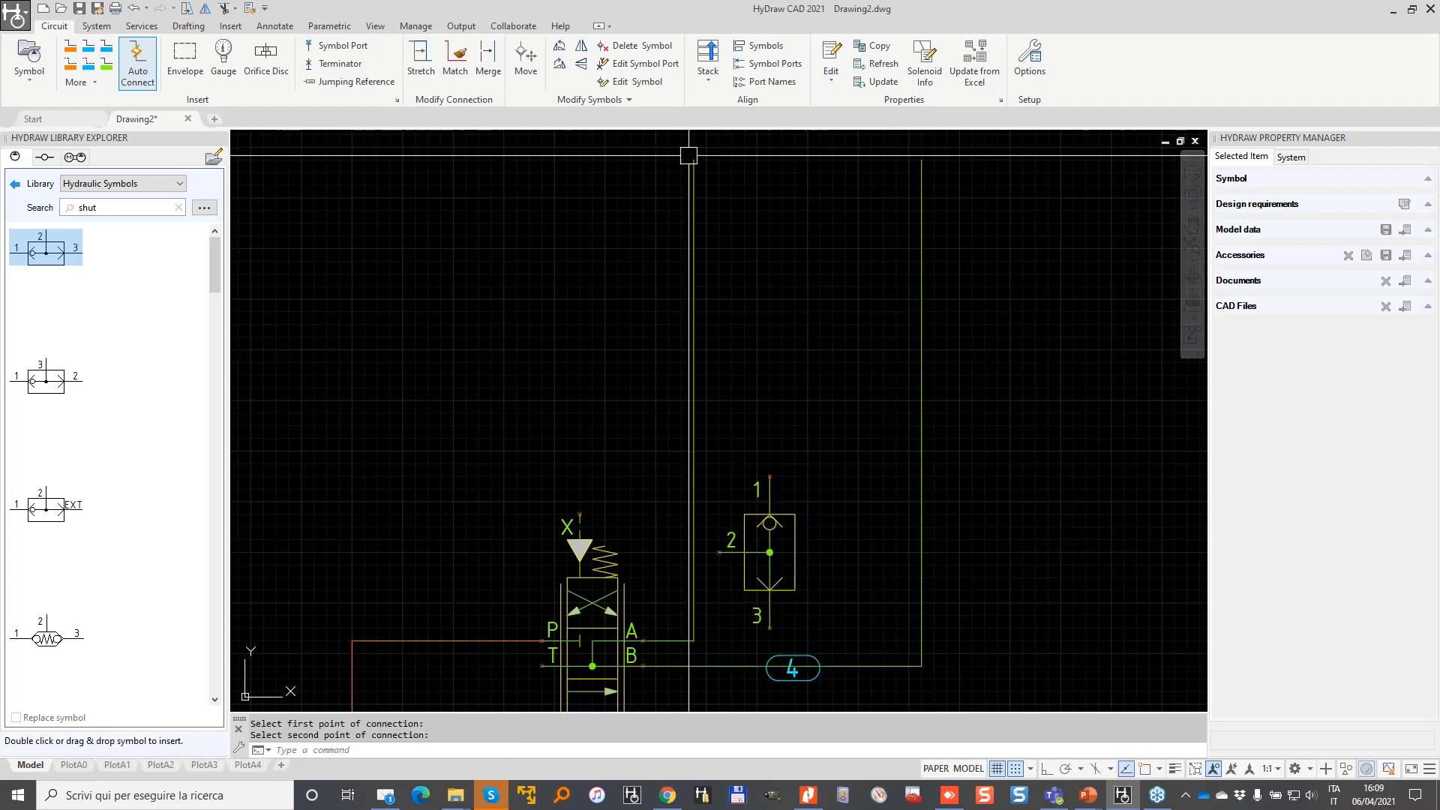
- Move balloon 4 beside the shuttle valve's port 1 and shift the valve with its balloon right, midway between the working lines
{"action": "middle_click_drag", "start_coordinate": [780, 666], "coordinate": [752, 535]}
{"action": "left_click", "coordinate": [752, 535]}
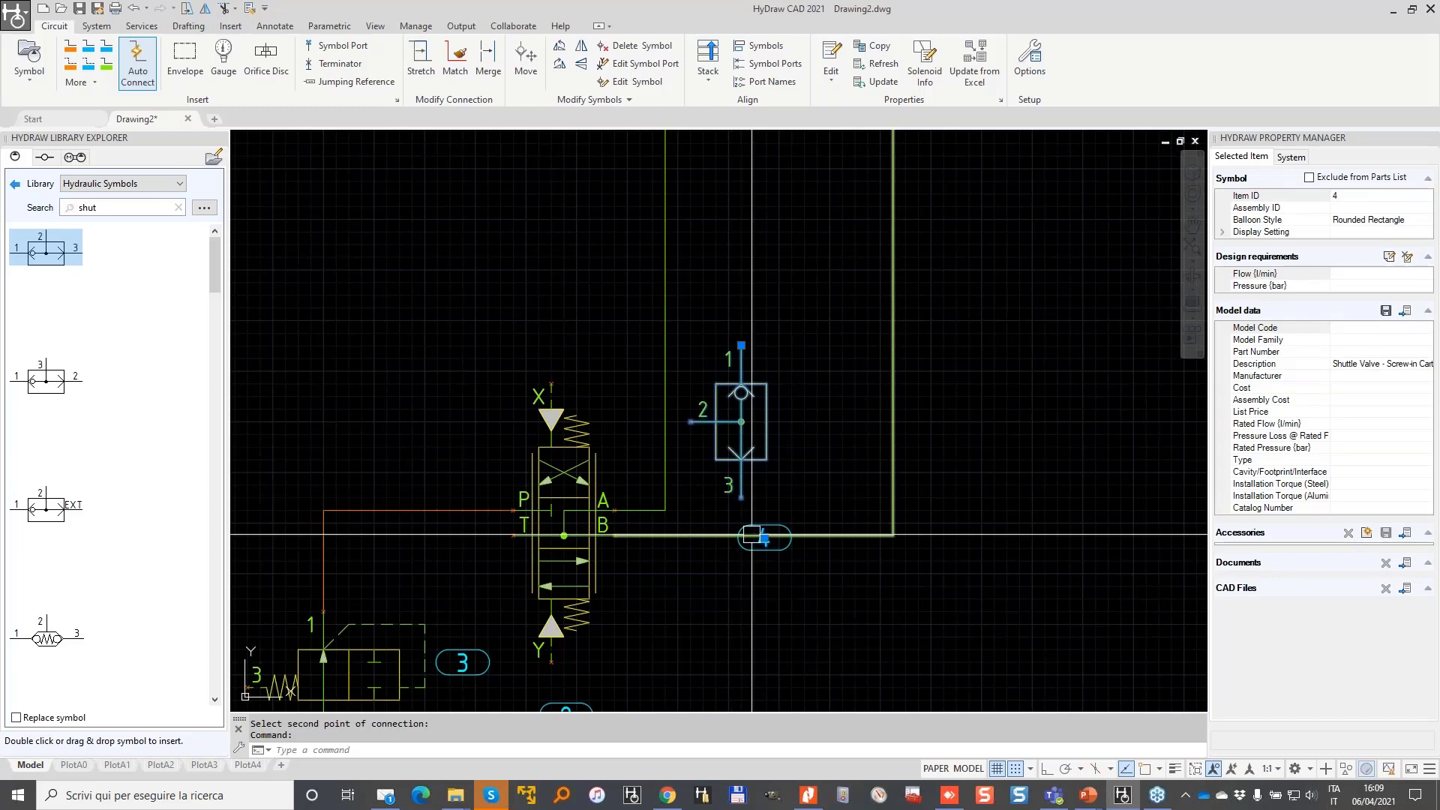
{"action": "left_click", "coordinate": [764, 537]}
{"action": "left_click", "coordinate": [791, 359]}
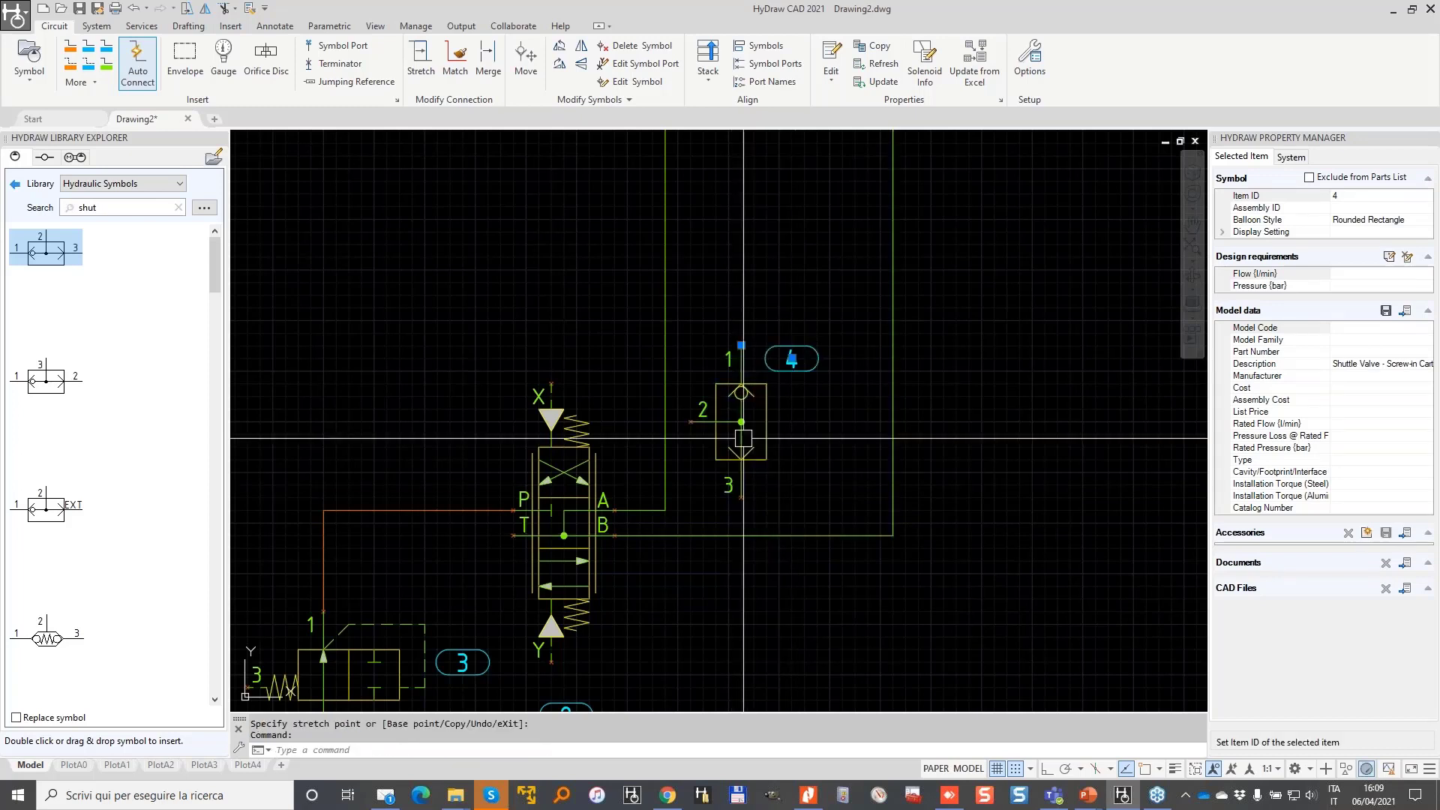
{"action": "key", "text": "Escape"}
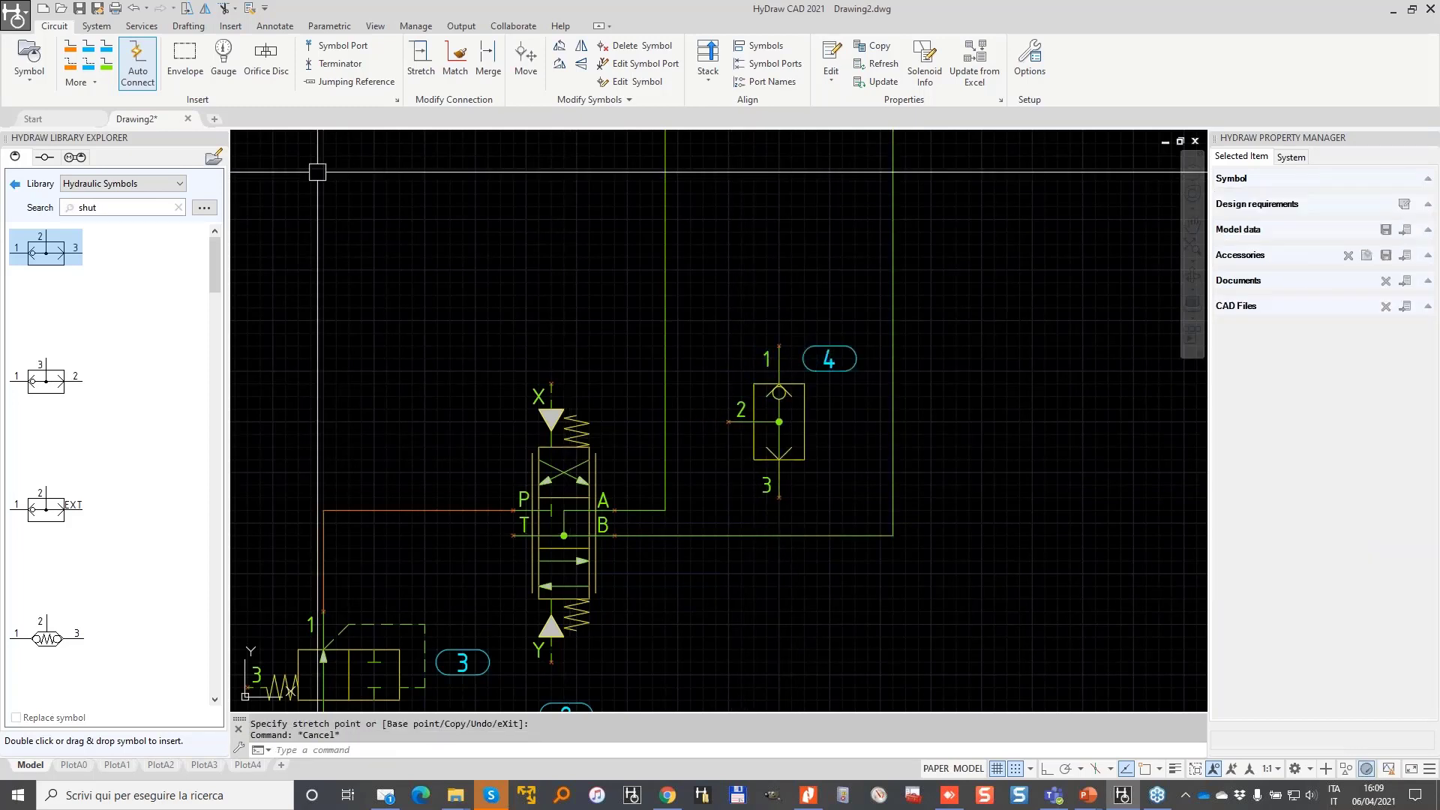
- Connect the shuttle valve's port 1 to the vertical working line from port A with a control line
{"action": "left_click", "coordinate": [71, 66]}
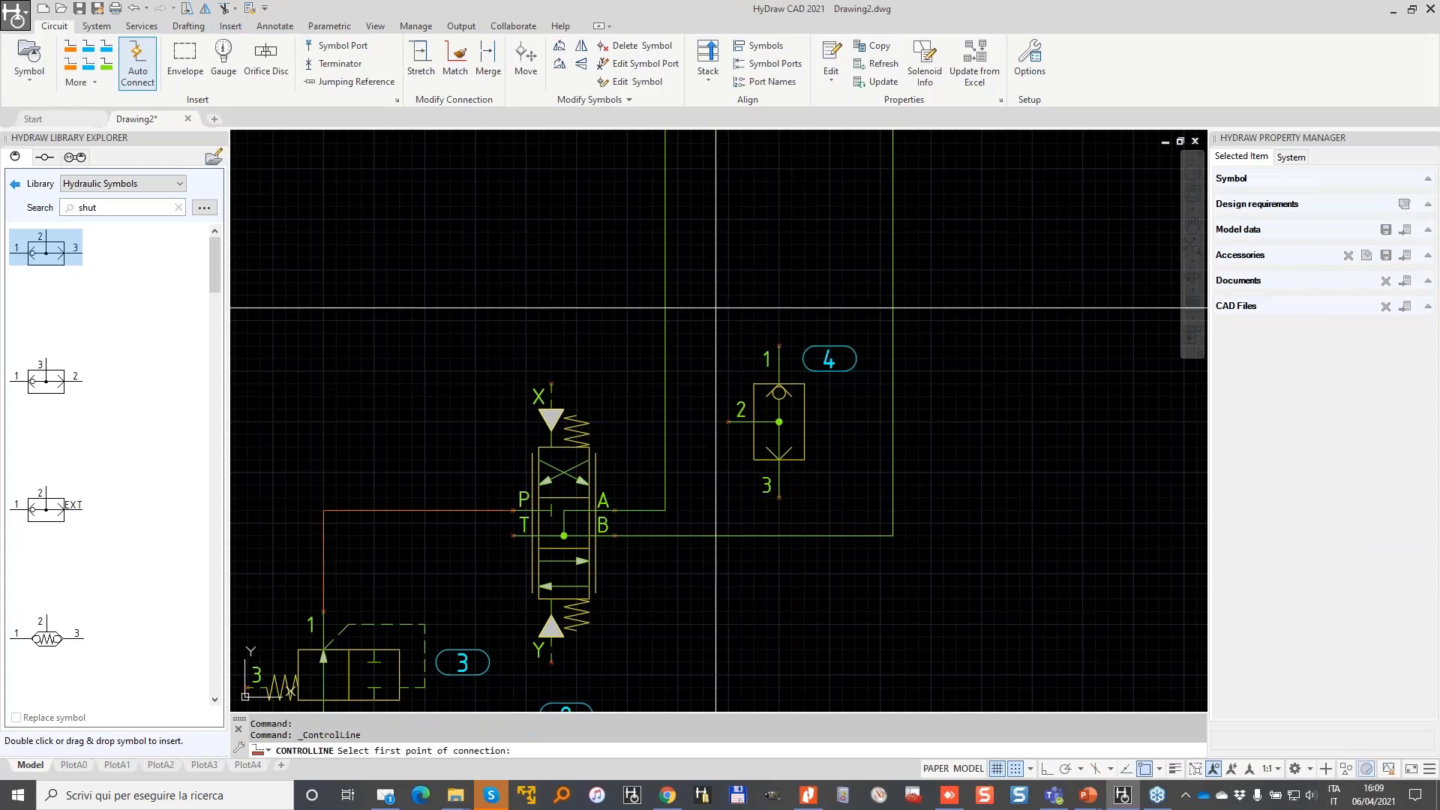
{"action": "left_click", "coordinate": [779, 346]}
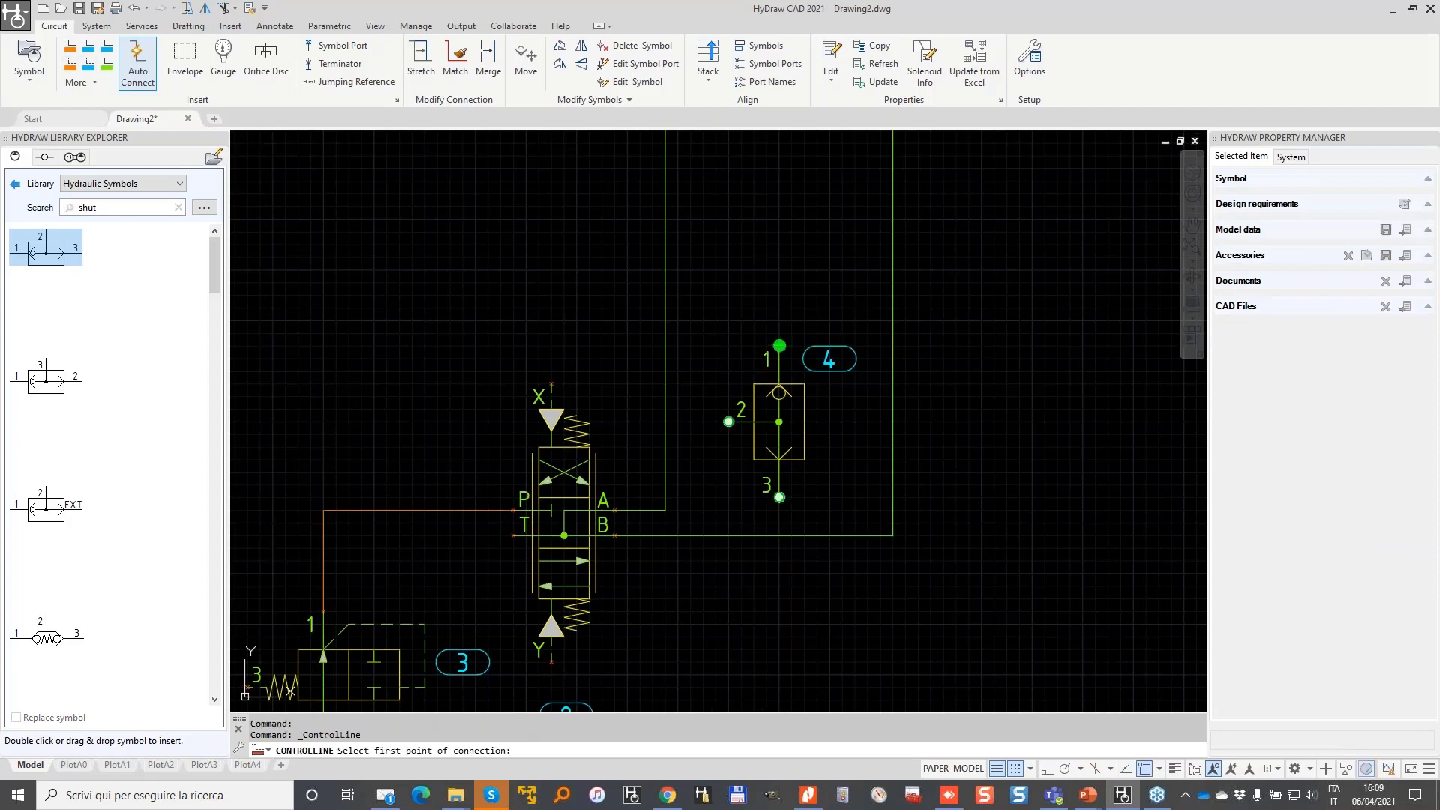
{"action": "left_click", "coordinate": [665, 320]}
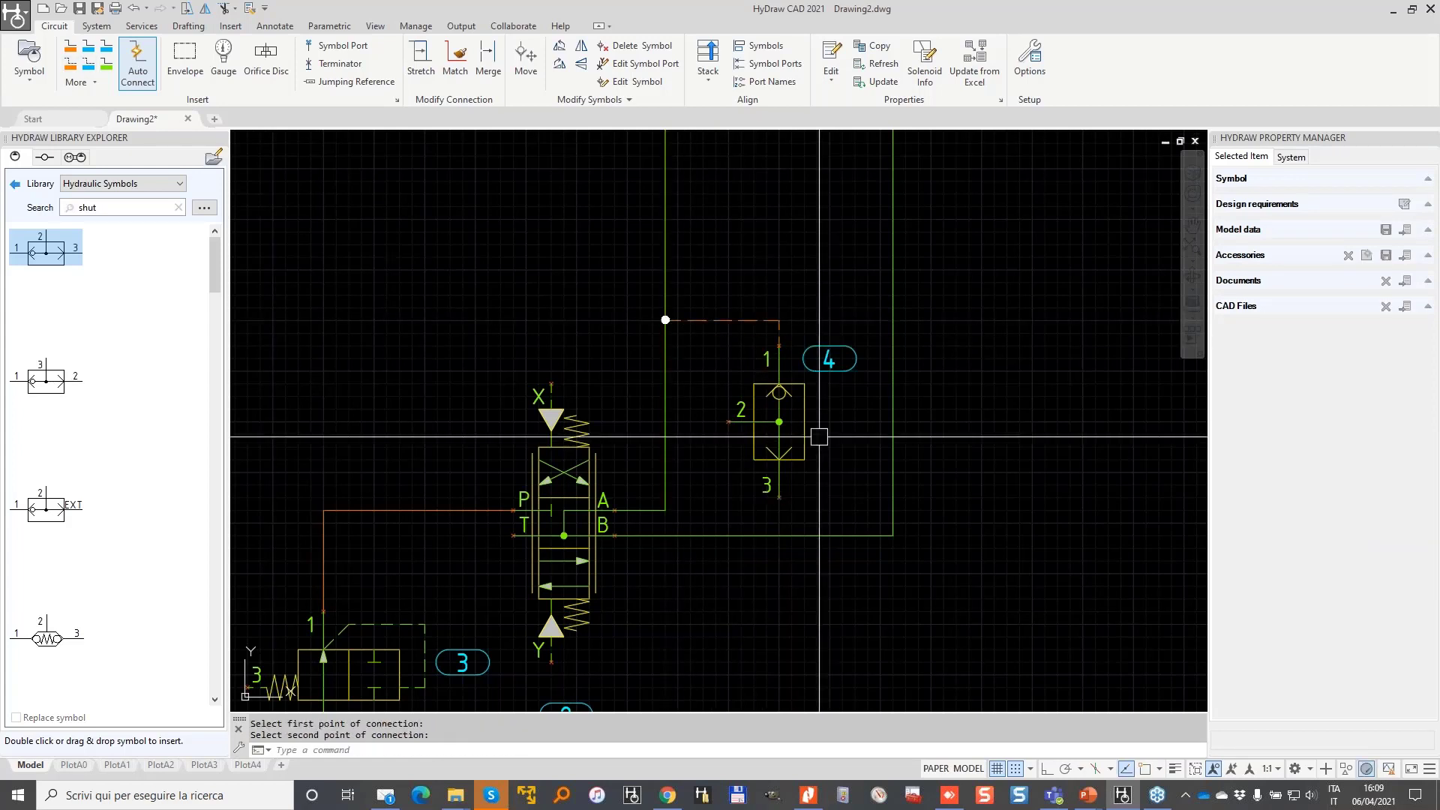
- Connect the shuttle valve's port 3 to the horizontal working line from port B with a control line
{"action": "key", "text": "Return"}
{"action": "left_click", "coordinate": [779, 497]}
{"action": "left_click", "coordinate": [779, 535]}
{"action": "scroll", "coordinate": [659, 306], "scroll_direction": "up", "scroll_amount": 2}
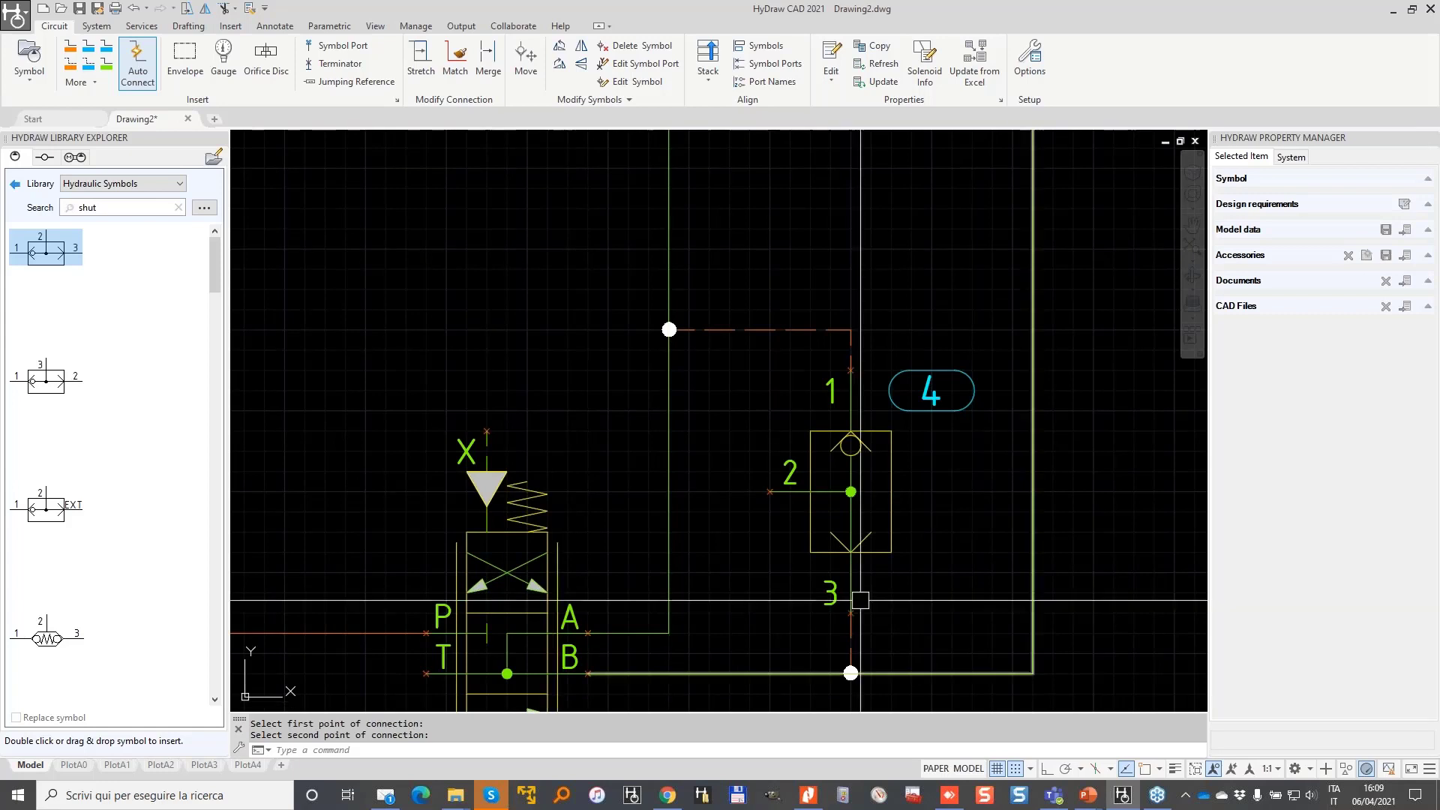
{"action": "mouse_move", "coordinate": [734, 471]}
{"action": "middle_mouse_down"}
{"action": "mouse_move", "coordinate": [749, 410]}
{"action": "mouse_move", "coordinate": [784, 375]}
{"action": "middle_mouse_up"}
{"action": "scroll", "coordinate": [577, 267], "scroll_direction": "down", "scroll_amount": 2}
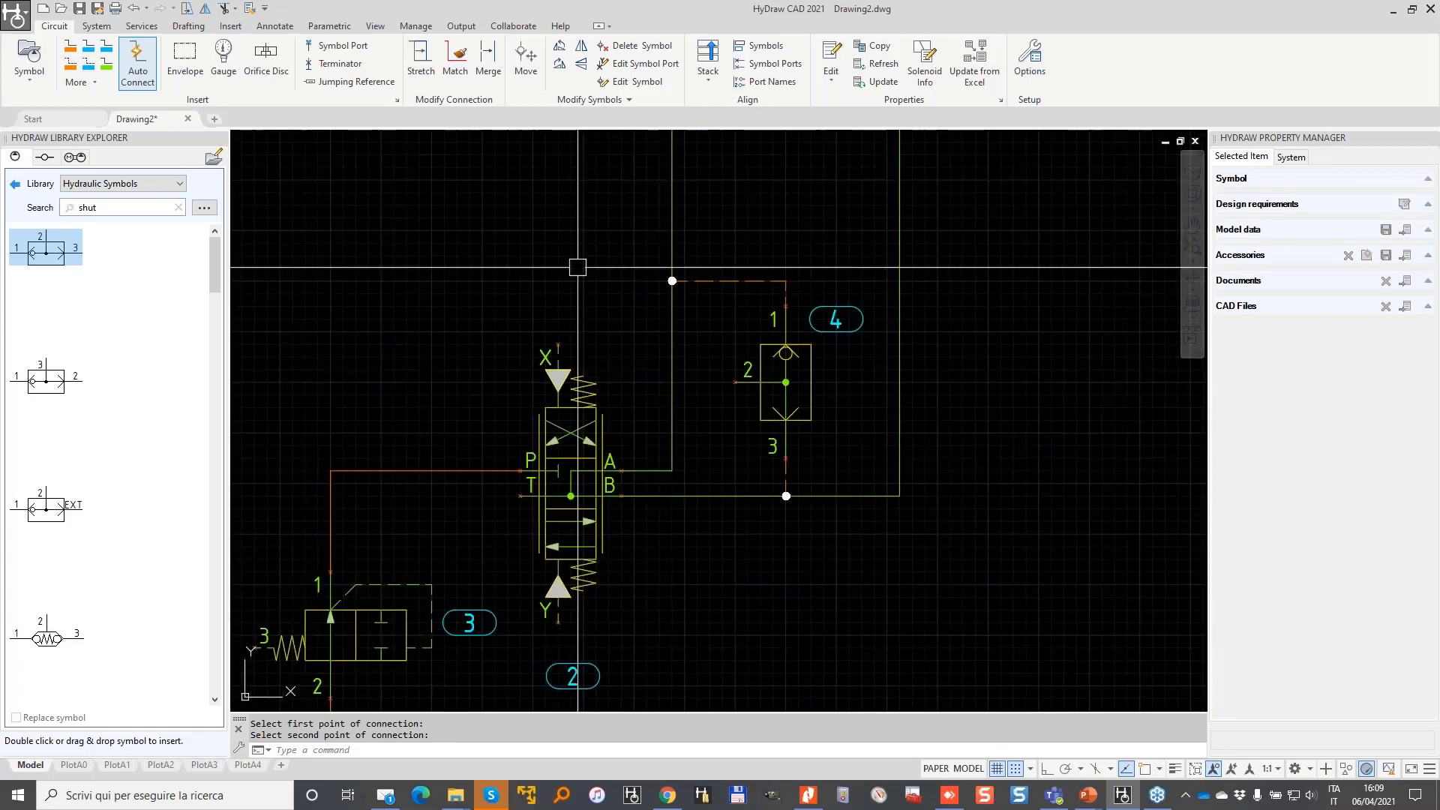
- Connect the shuttle valve's port 2 to the logic element's port 3 with a control line
{"action": "left_click", "coordinate": [70, 67]}
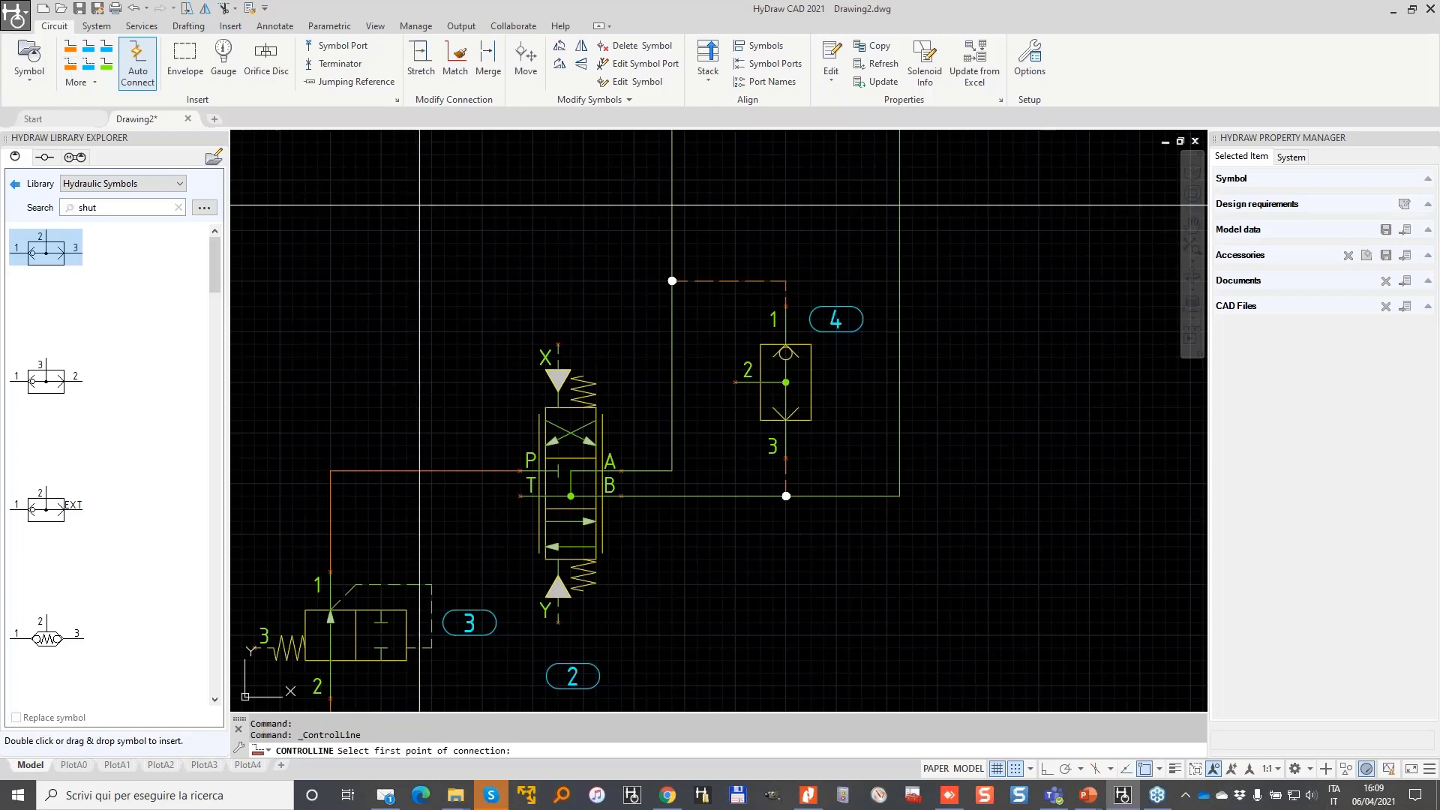
{"action": "left_click", "coordinate": [734, 382]}
{"action": "middle_click_drag", "start_coordinate": [344, 521], "coordinate": [517, 342]}
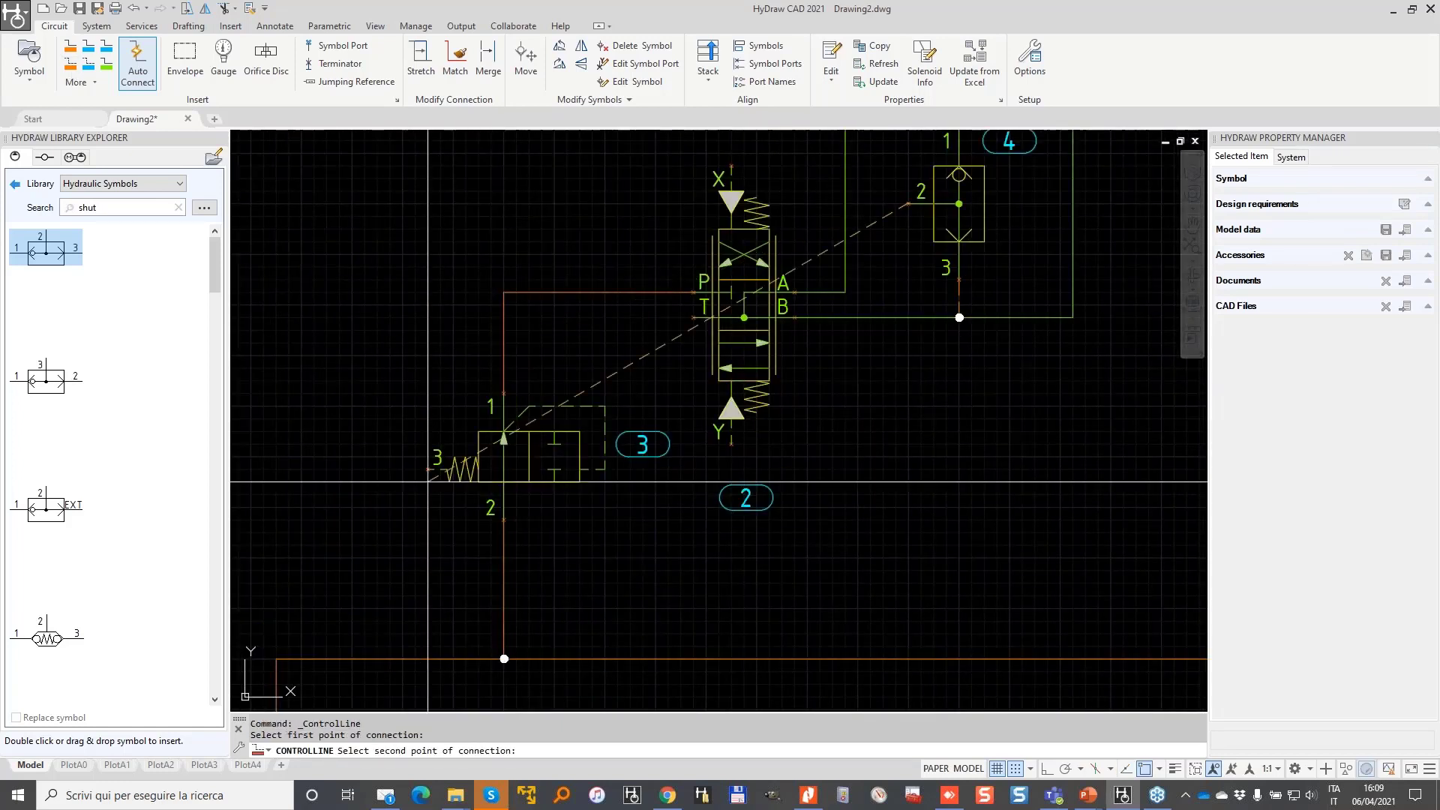
{"action": "left_click", "coordinate": [429, 468]}
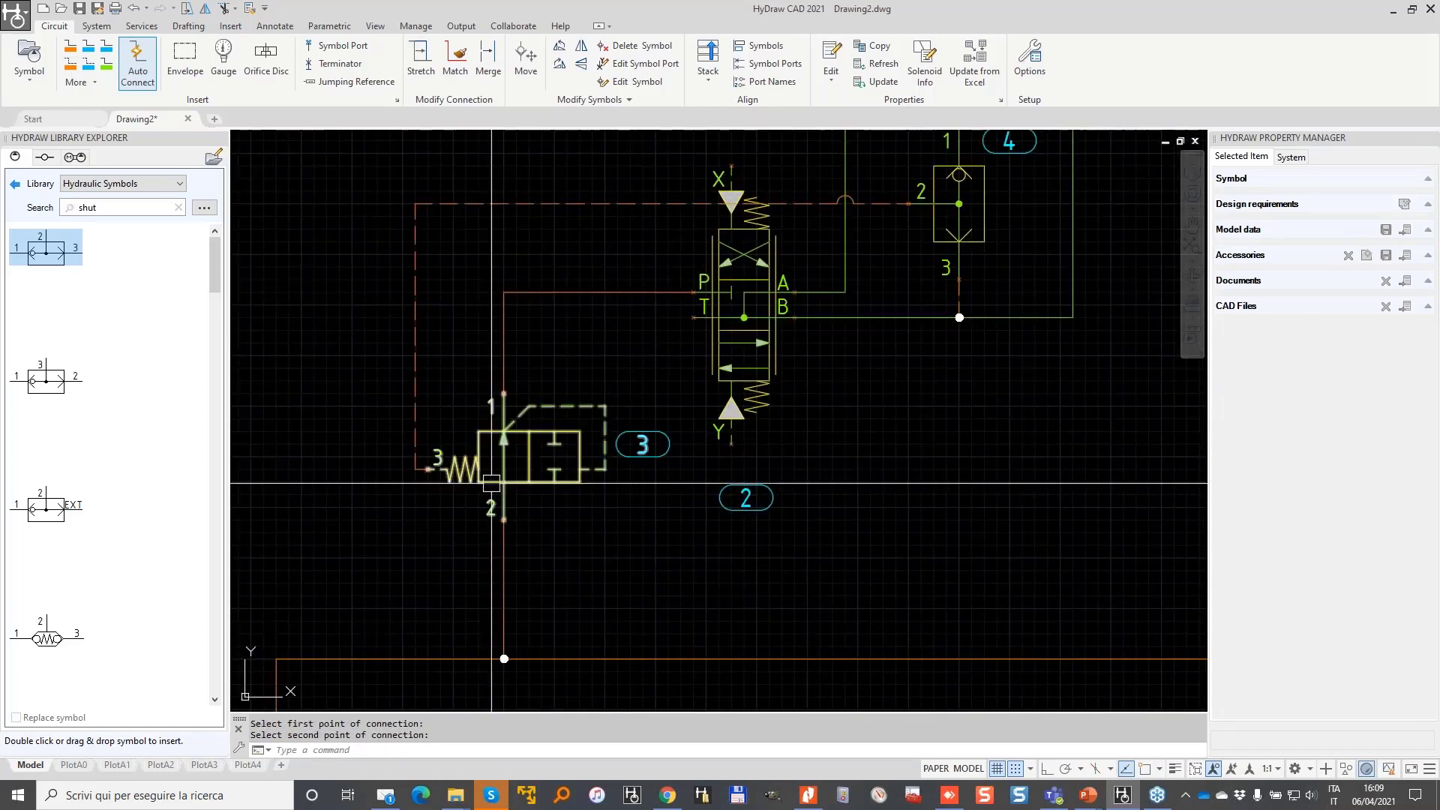
- Stretch the horizontal run of the control line from shuttle port 2 upward so it passes above the directional valve's port X
{"action": "left_click", "coordinate": [515, 445]}
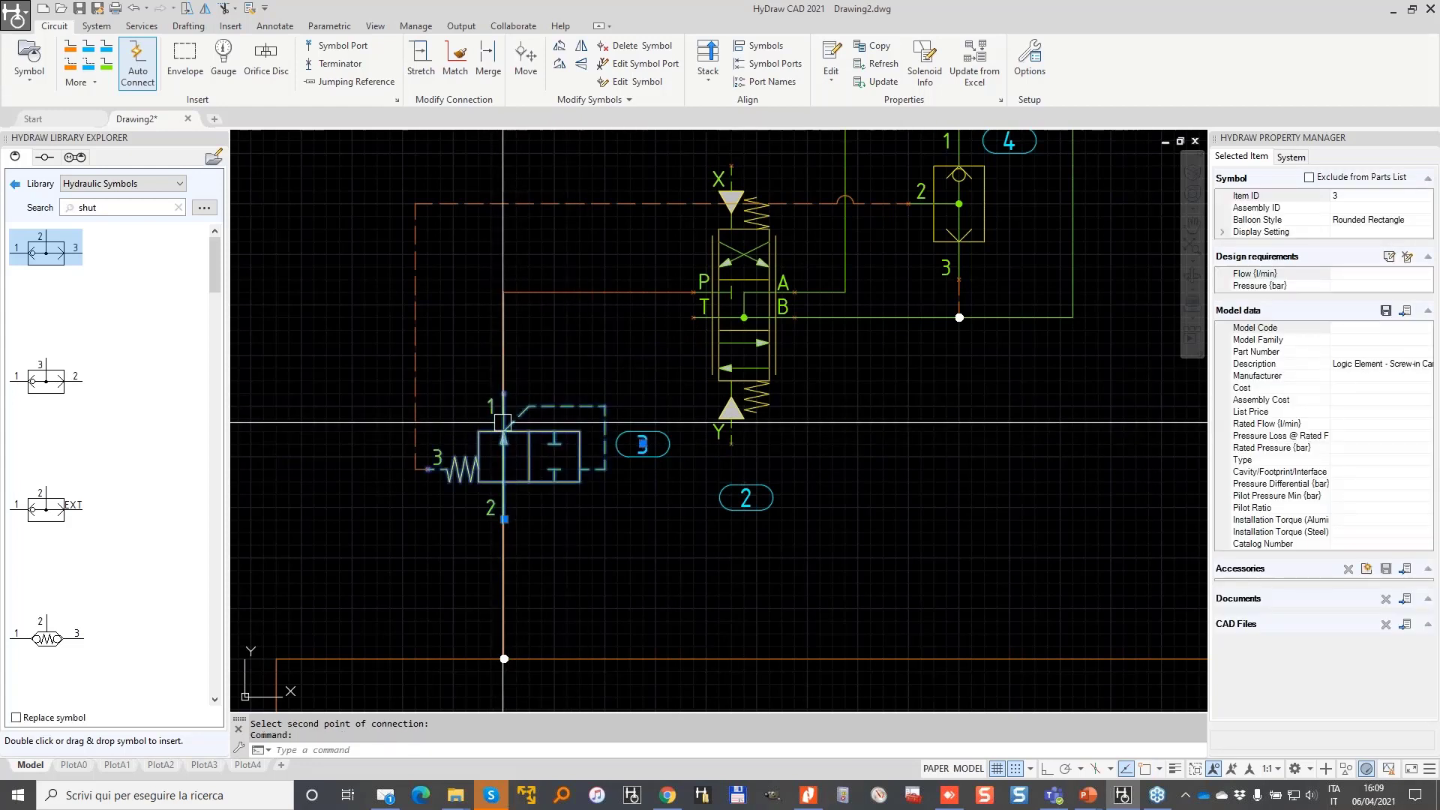
{"action": "middle_click_drag", "start_coordinate": [935, 179], "coordinate": [918, 266]}
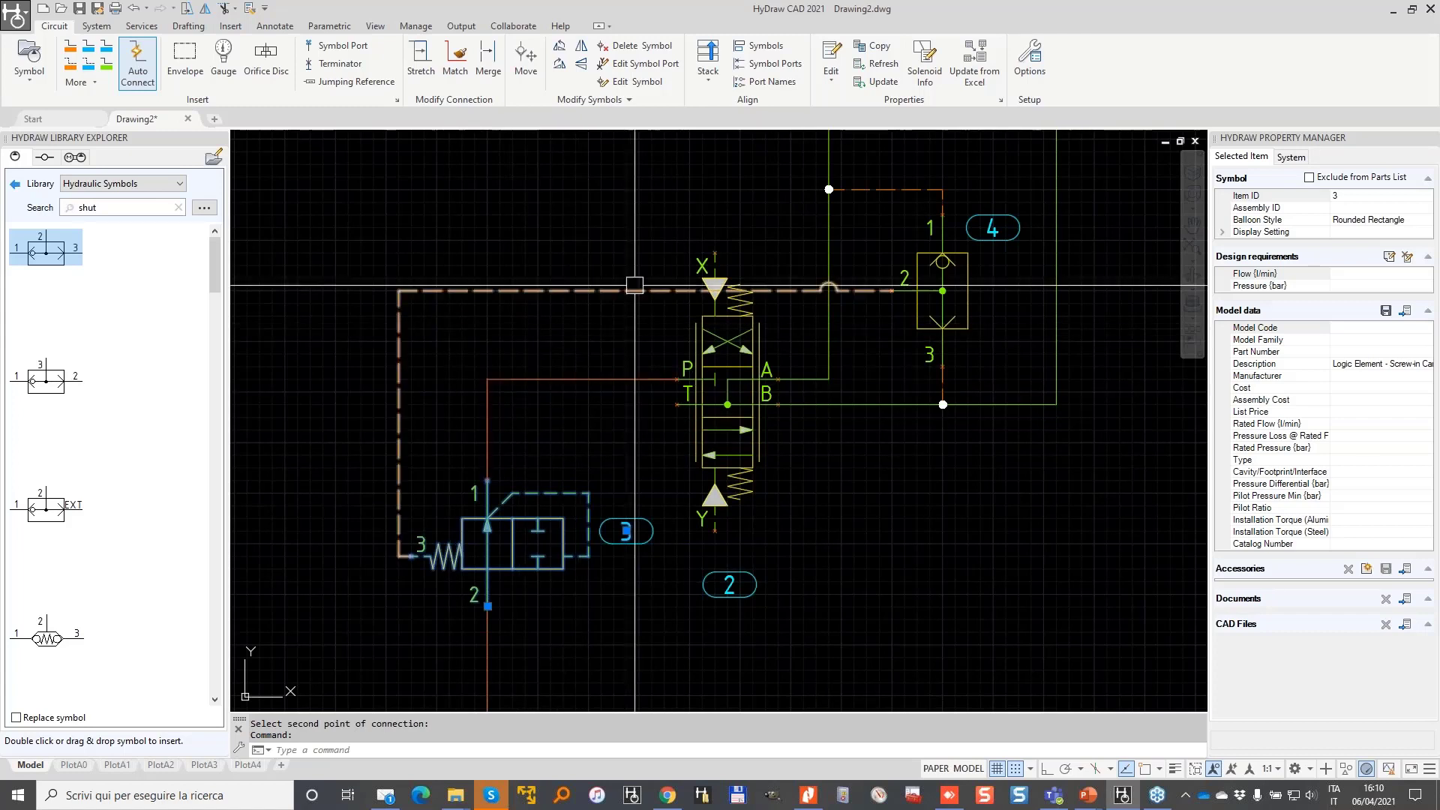
{"action": "left_click", "coordinate": [422, 56]}
{"action": "left_click", "coordinate": [563, 290]}
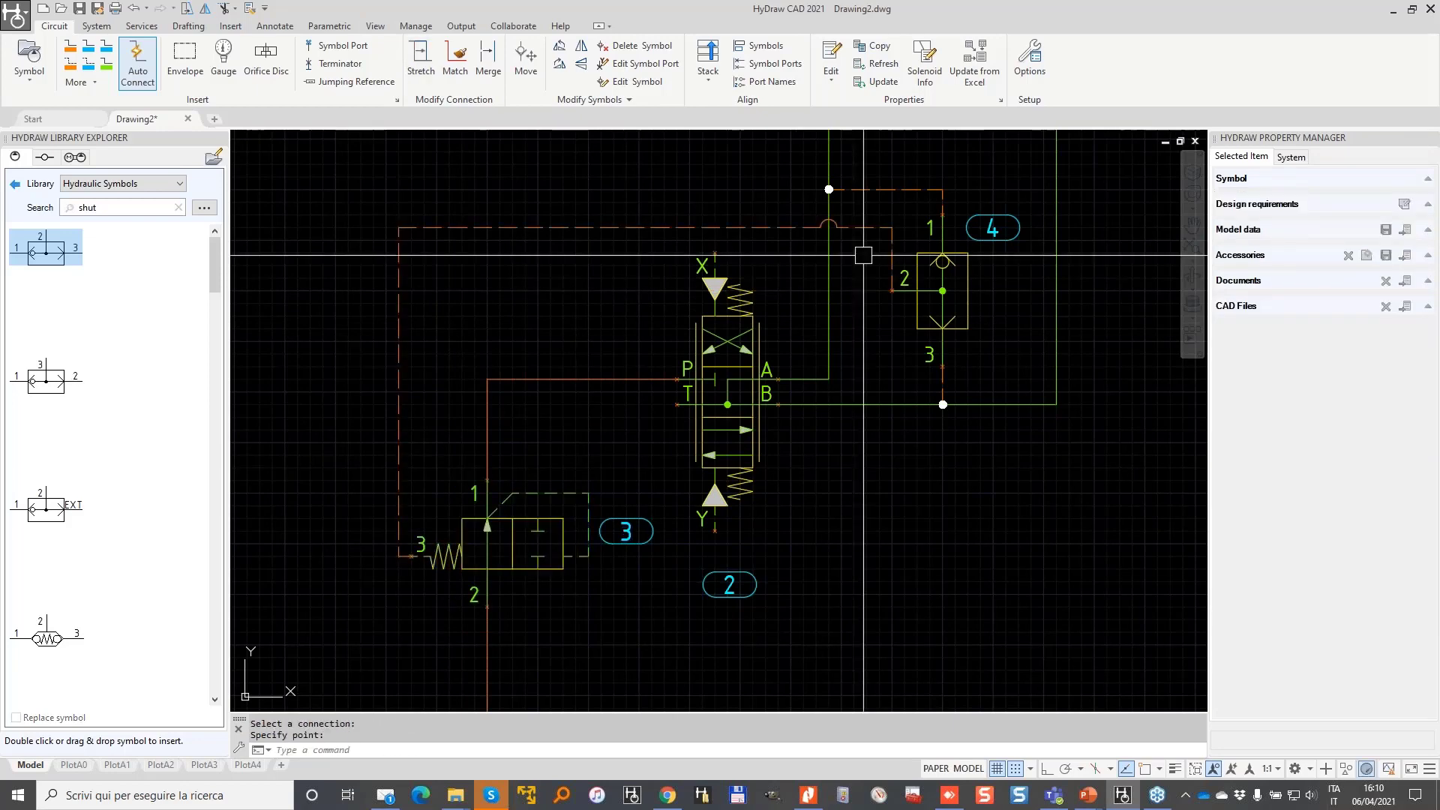
{"action": "scroll", "coordinate": [779, 293], "scroll_direction": "down", "scroll_amount": 1}
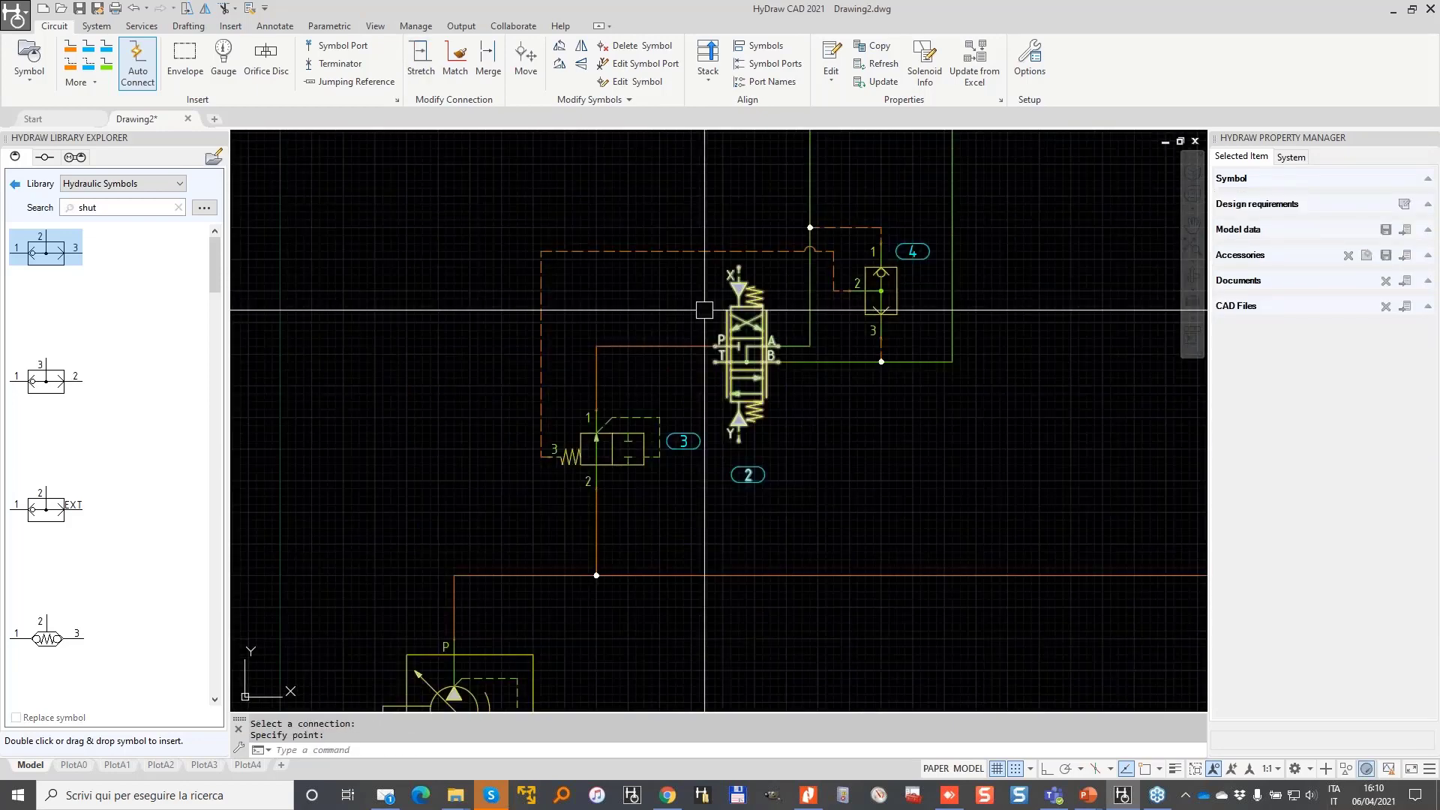
- Draw a long horizontal reservoir line just above the main pressure line, extending past its right end
{"action": "middle_click_drag", "start_coordinate": [638, 270], "coordinate": [545, 361]}
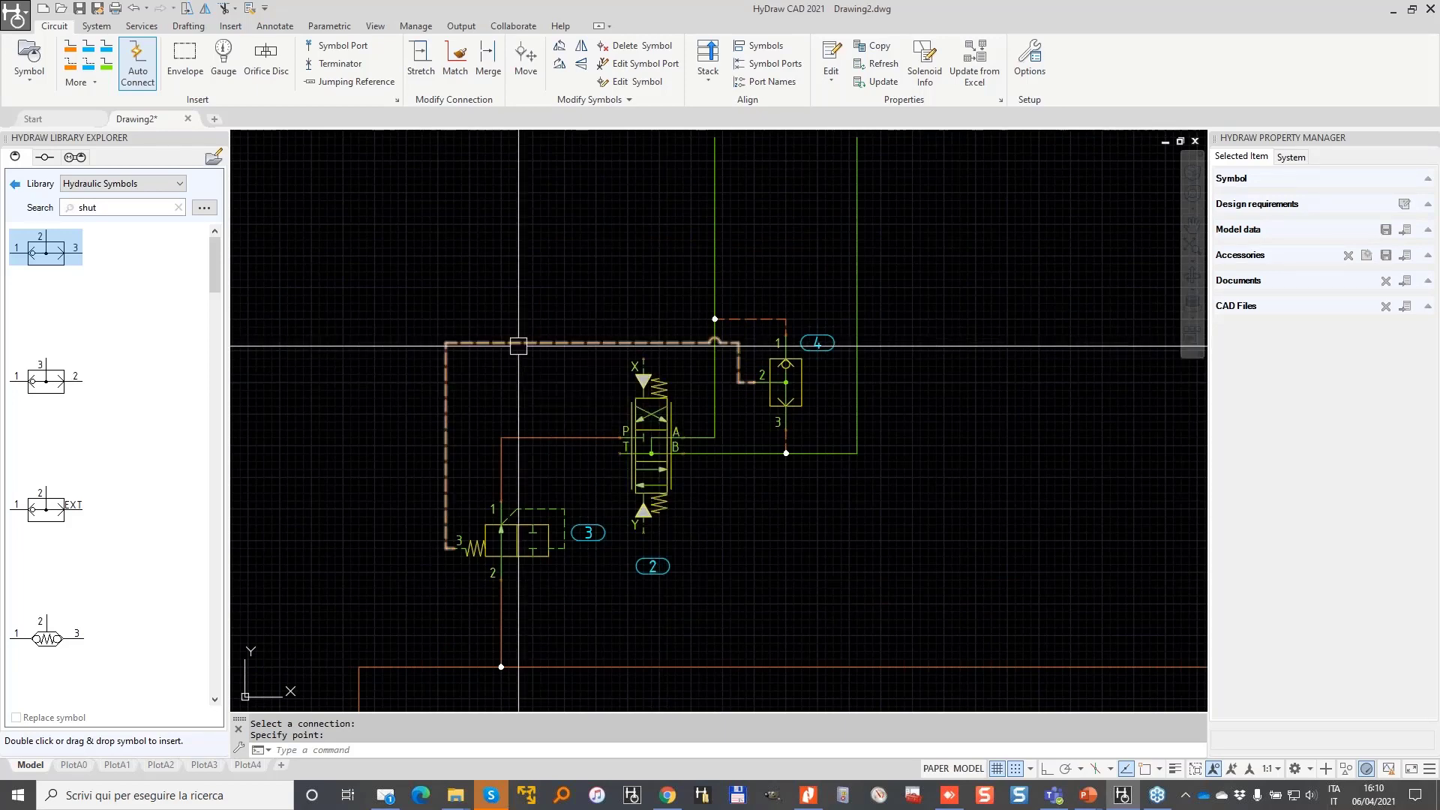
{"action": "middle_click_drag", "start_coordinate": [518, 345], "coordinate": [553, 281]}
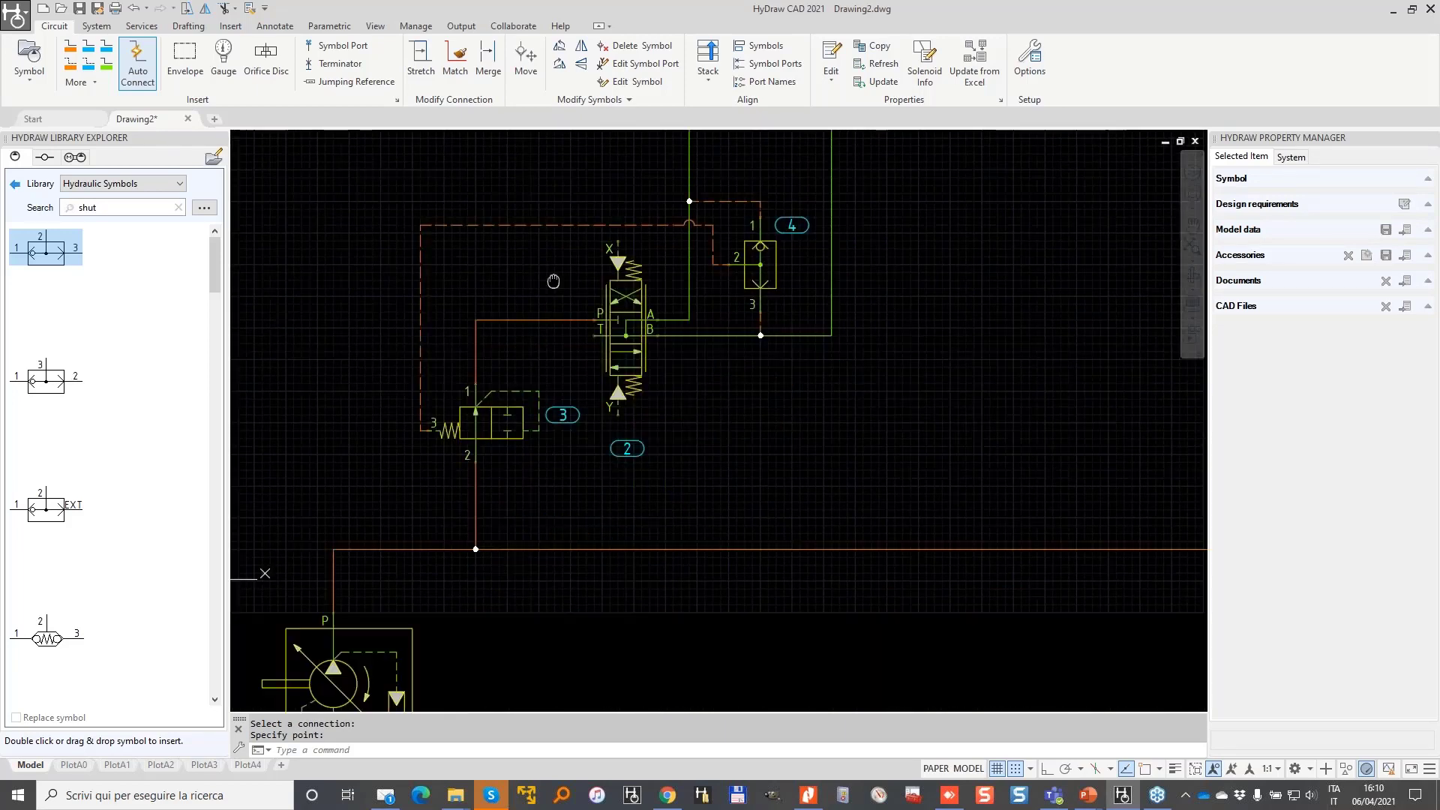
{"action": "left_click", "coordinate": [138, 69]}
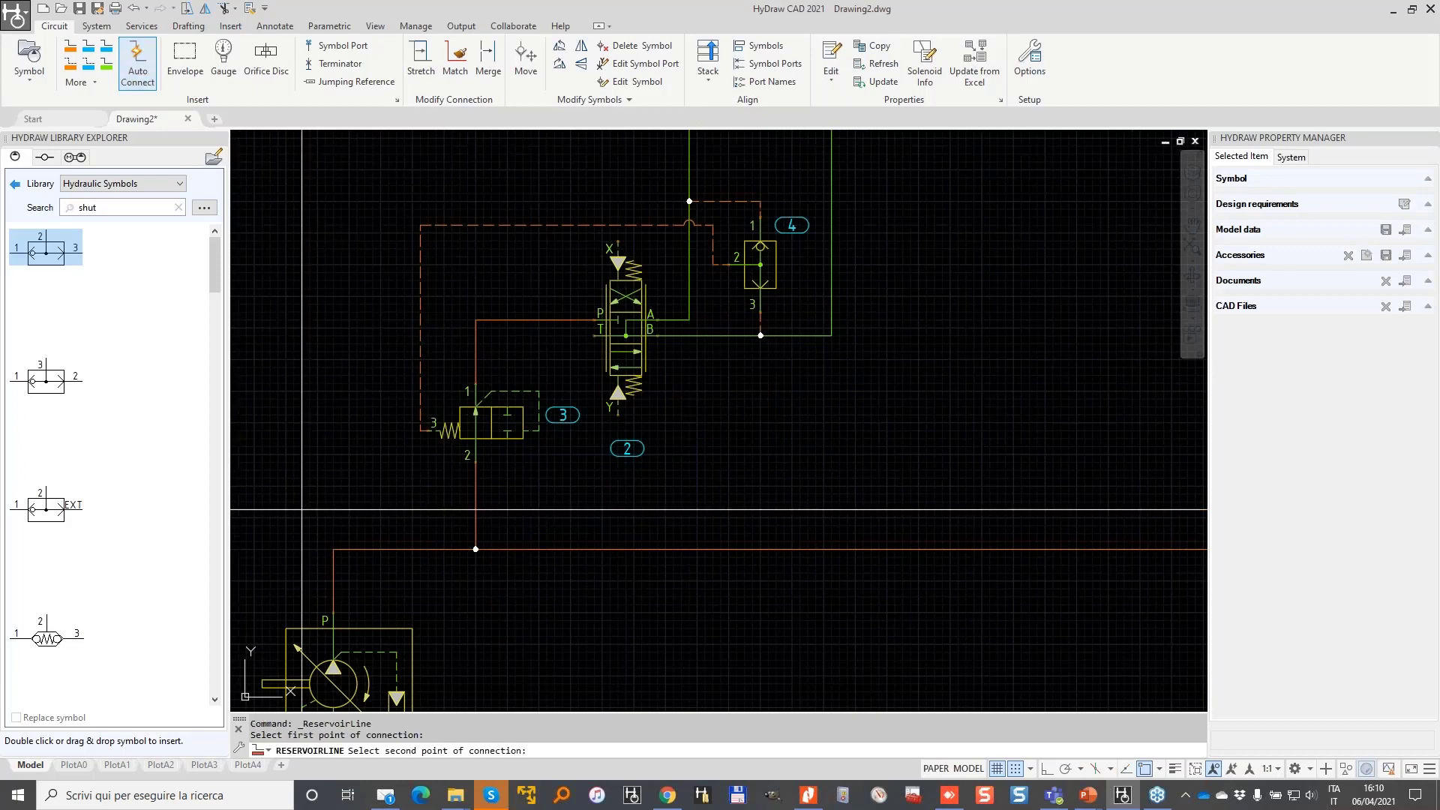
{"action": "middle_click_drag", "start_coordinate": [1050, 509], "coordinate": [753, 500]}
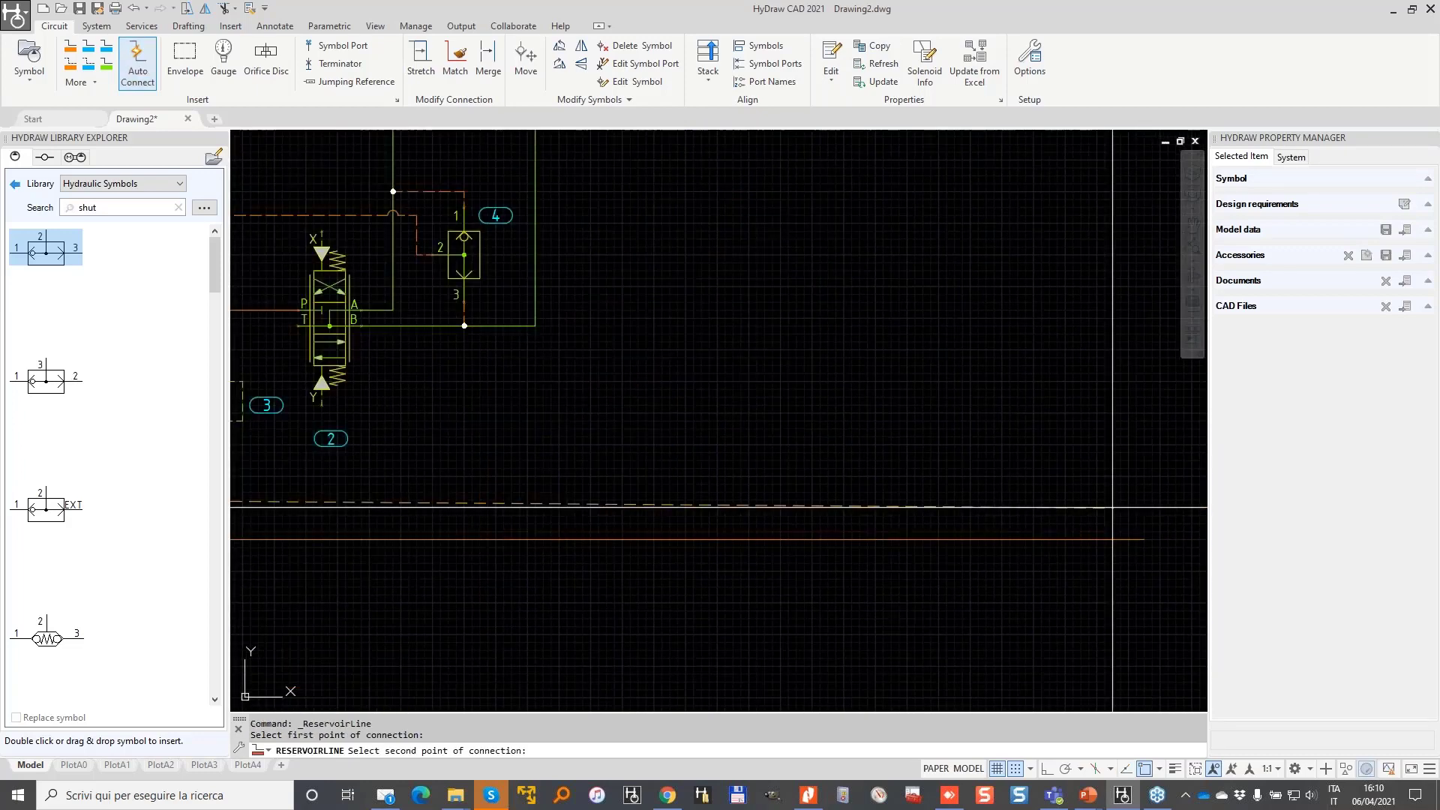
{"action": "left_click", "coordinate": [1176, 499]}
- Try to connect the directional valve's port T to the horizontal reservoir line with an automatically routed reservoir line
{"action": "key", "text": "Return"}
{"action": "middle_click_drag", "start_coordinate": [382, 366], "coordinate": [807, 350]}
{"action": "scroll", "coordinate": [747, 339], "scroll_direction": "up", "scroll_amount": 1}
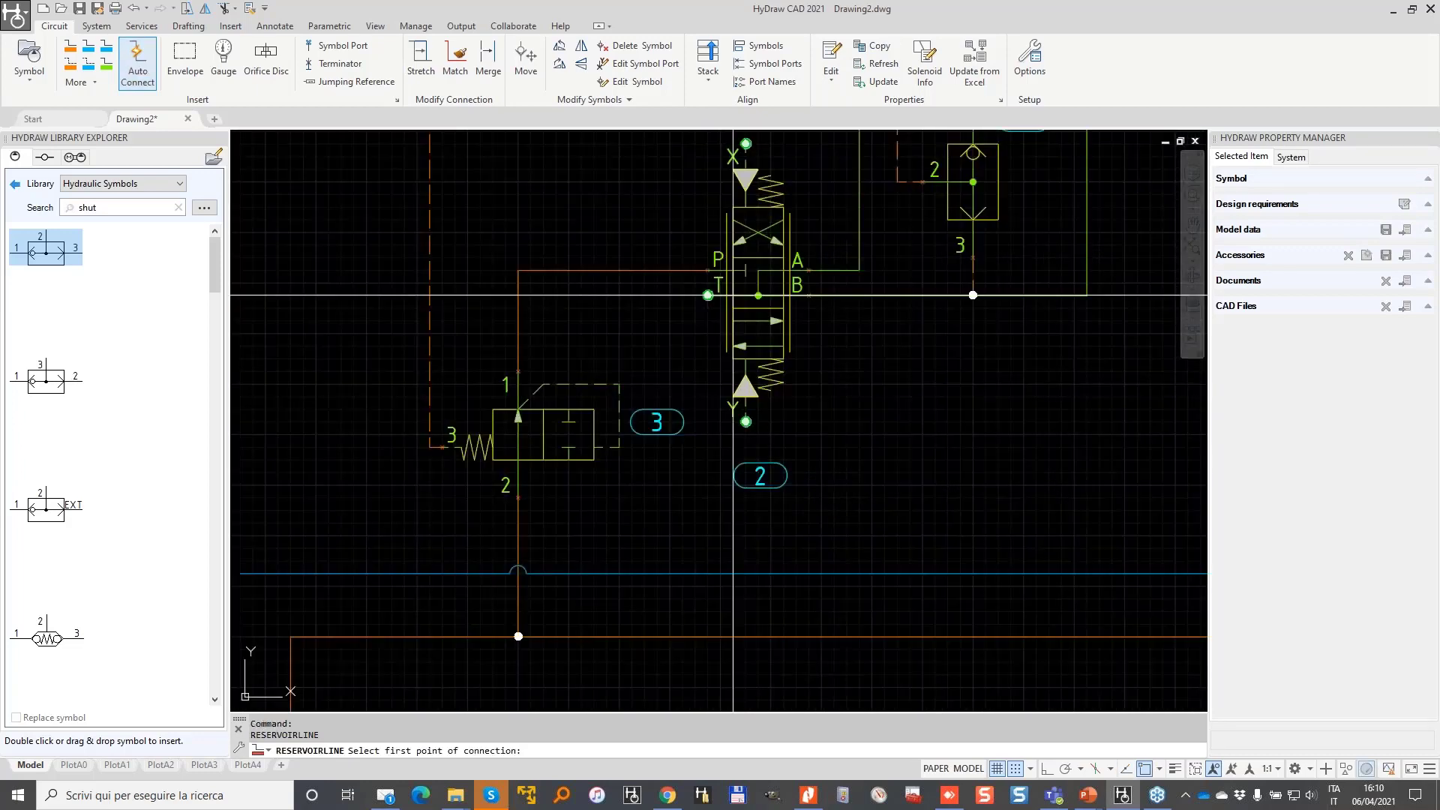
{"action": "left_click", "coordinate": [708, 295]}
{"action": "left_click", "coordinate": [710, 573]}
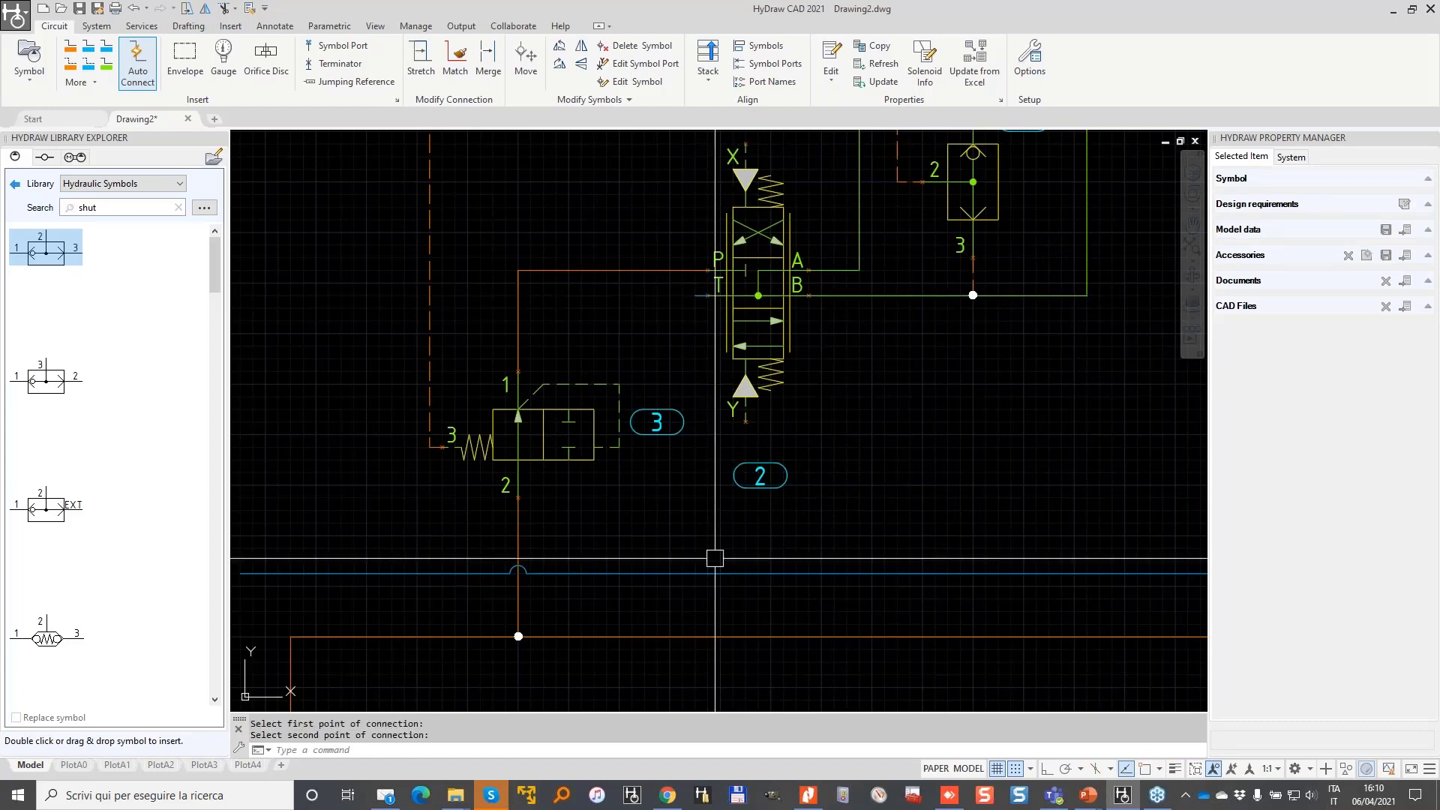
- Try to continue the connection from the short stub at port T down to the horizontal reservoir line, and remove the attempt
{"action": "key", "text": "Return"}
{"action": "left_click", "coordinate": [695, 285]}
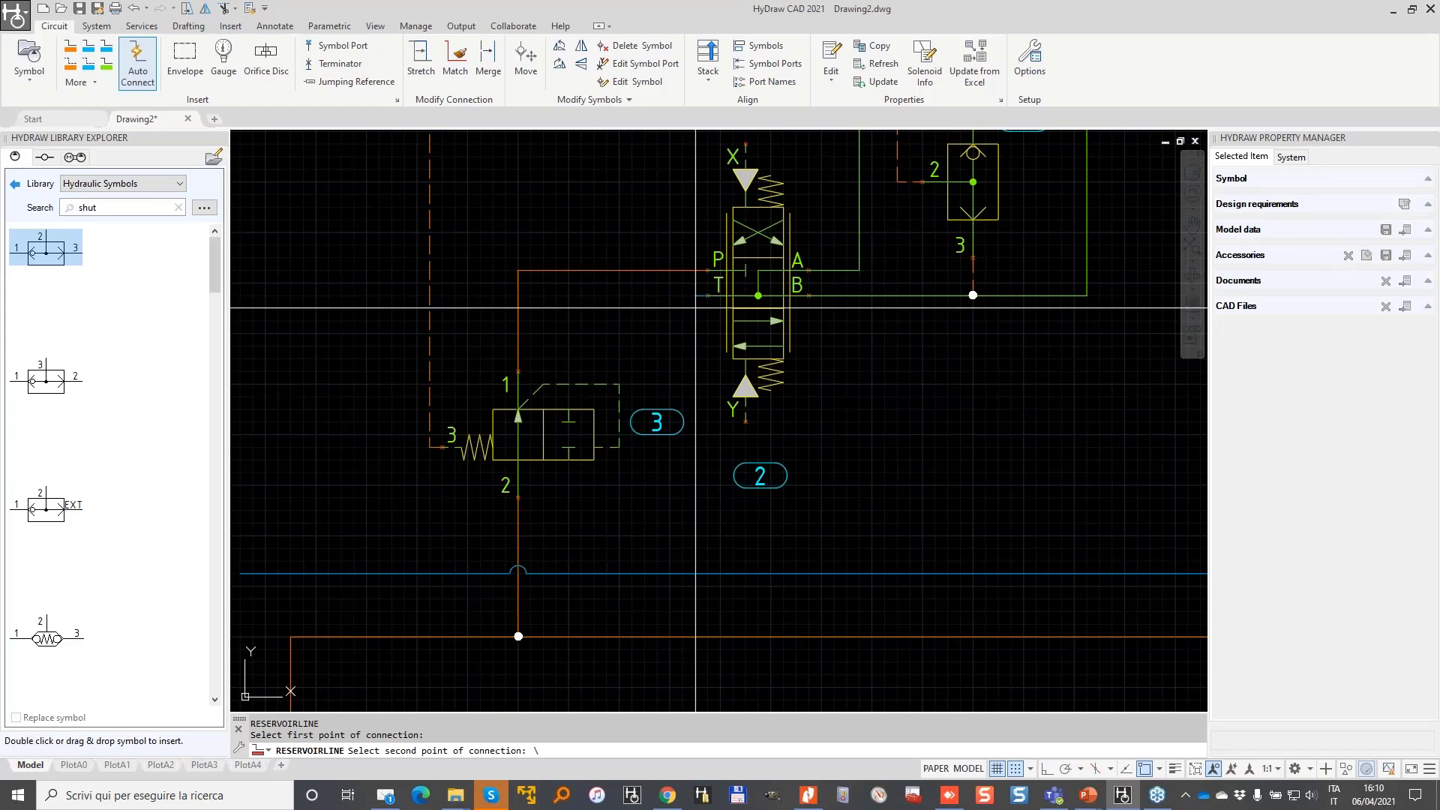
{"action": "key", "text": "Escape"}
{"action": "key", "text": "Return"}
{"action": "left_click", "coordinate": [691, 300]}
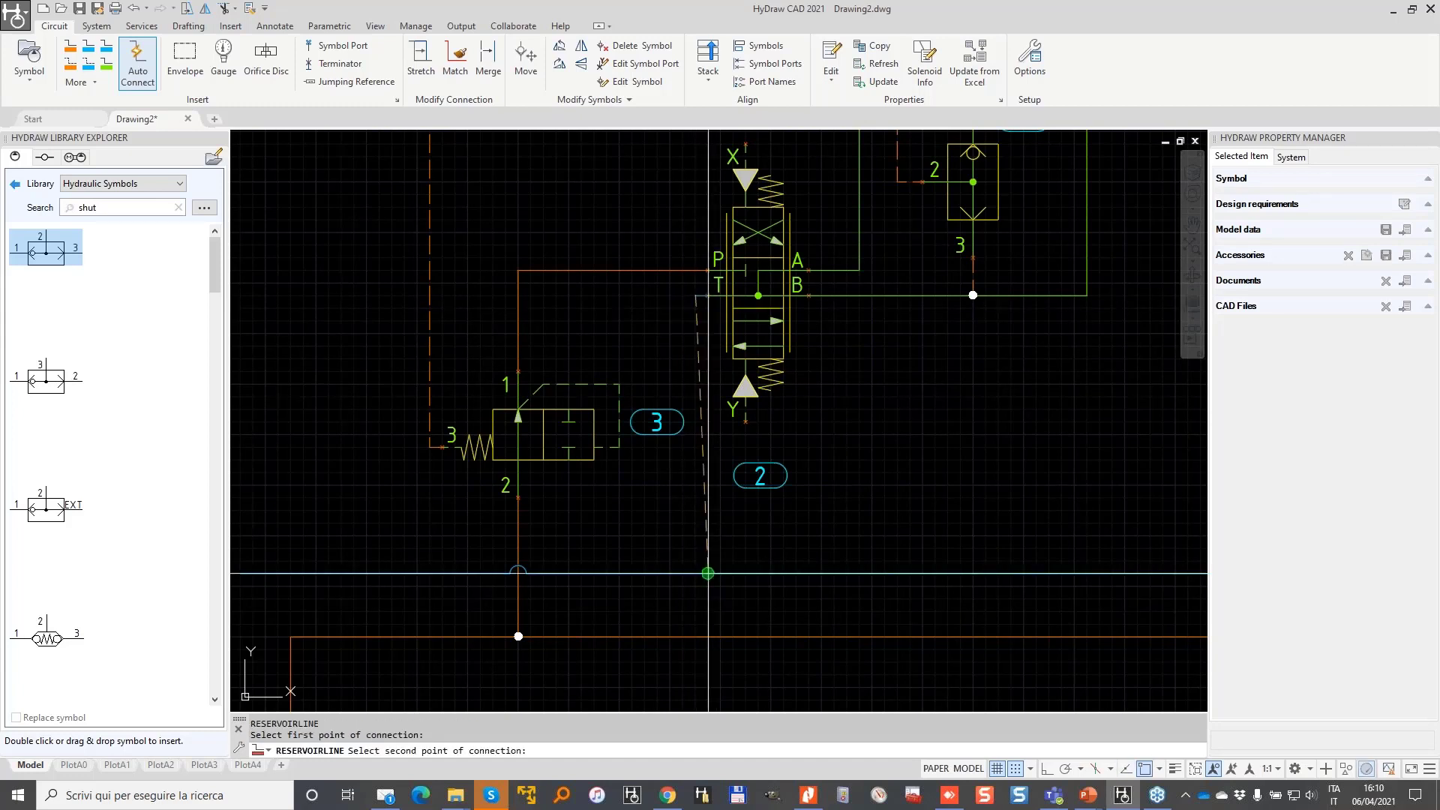
{"action": "left_click", "coordinate": [707, 573]}
{"action": "left_click", "coordinate": [699, 335]}
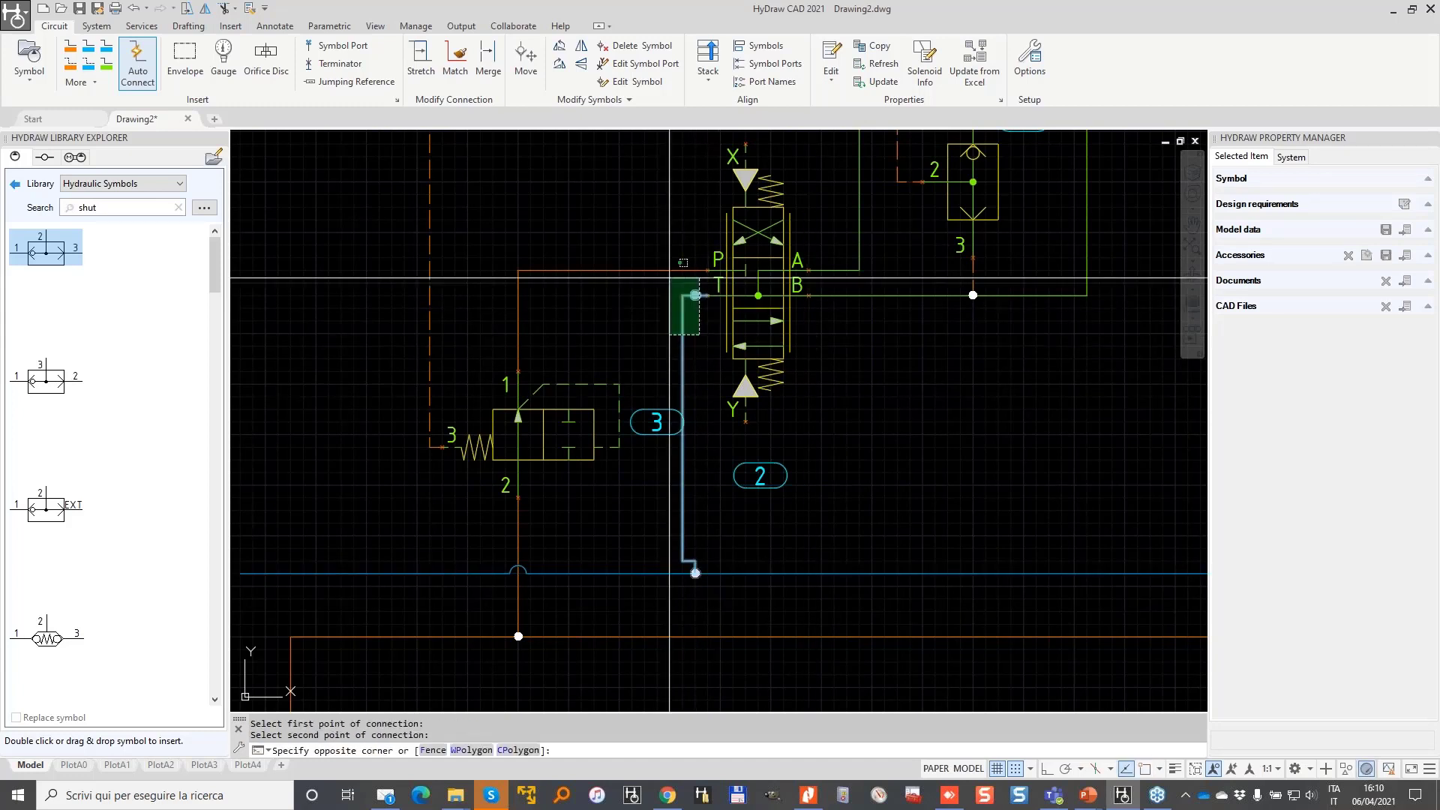
{"action": "key", "text": "Escape"}
{"action": "key", "text": "Escape"}
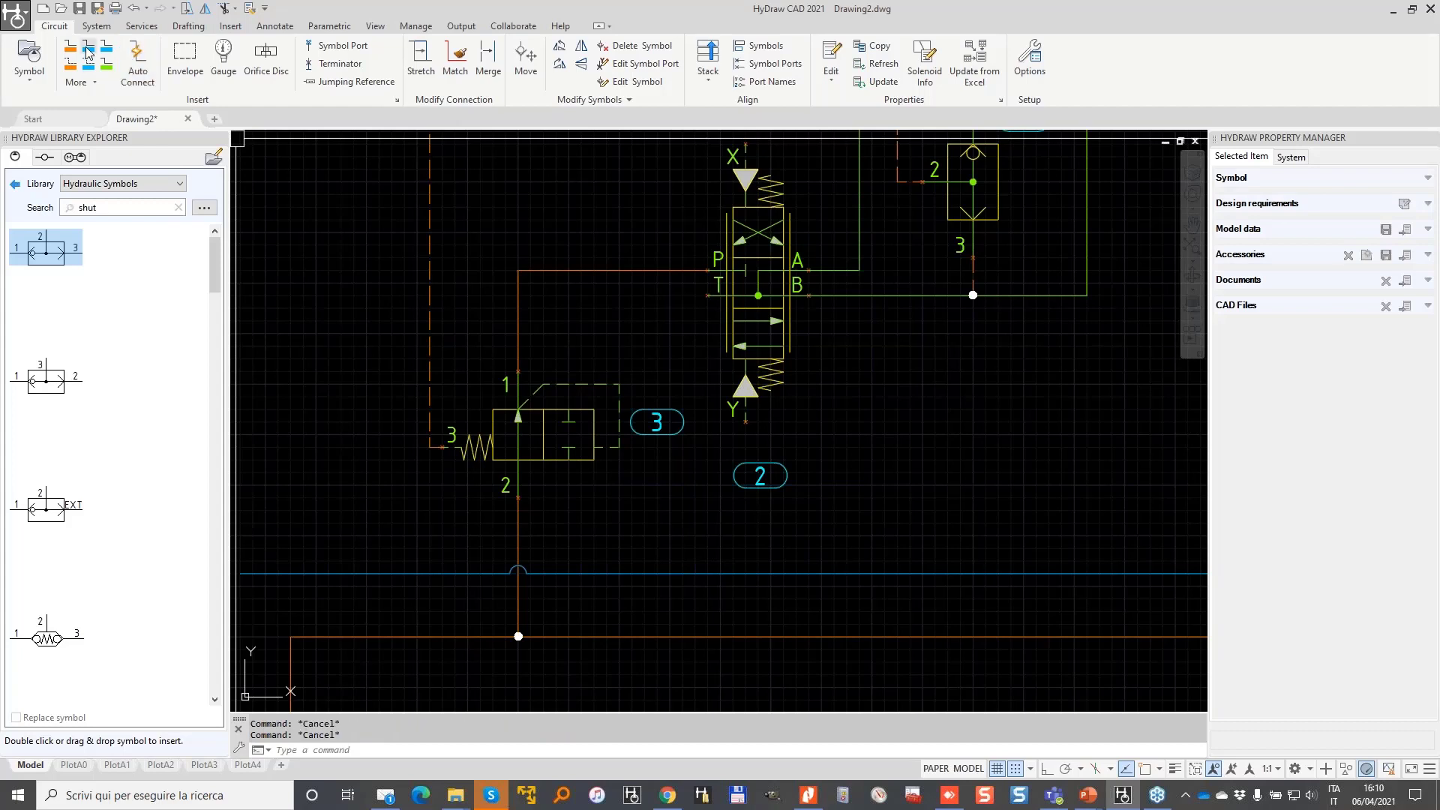
- With Auto Connect off, draw a reservoir line from the horizontal reservoir line up and across to the directional valve's port T
{"action": "left_click", "coordinate": [88, 51]}
{"action": "left_click", "coordinate": [691, 572]}
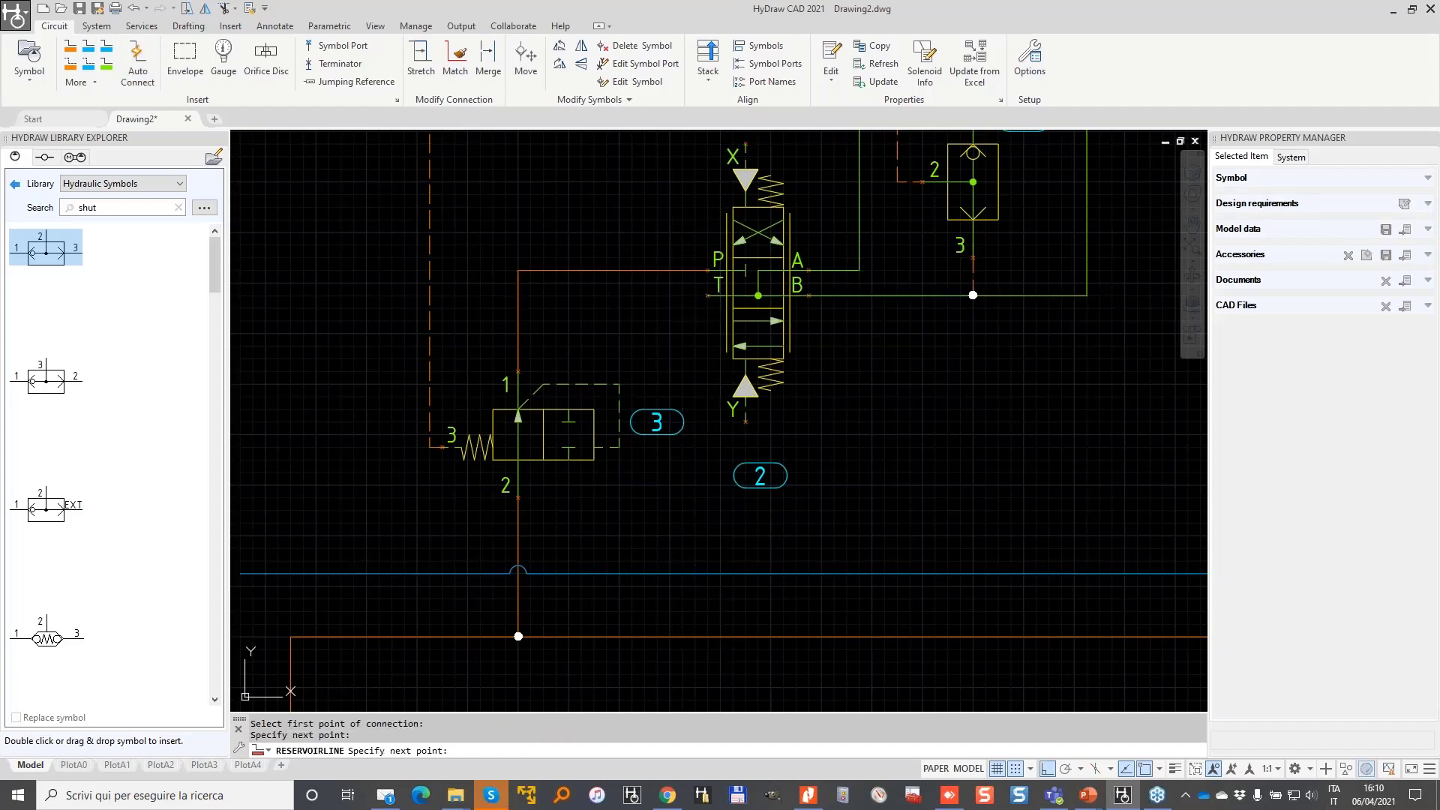
{"action": "left_click", "coordinate": [707, 296]}
{"action": "scroll", "coordinate": [762, 357], "scroll_direction": "down", "scroll_amount": 1}
{"action": "middle_click_drag", "start_coordinate": [761, 356], "coordinate": [699, 426]}
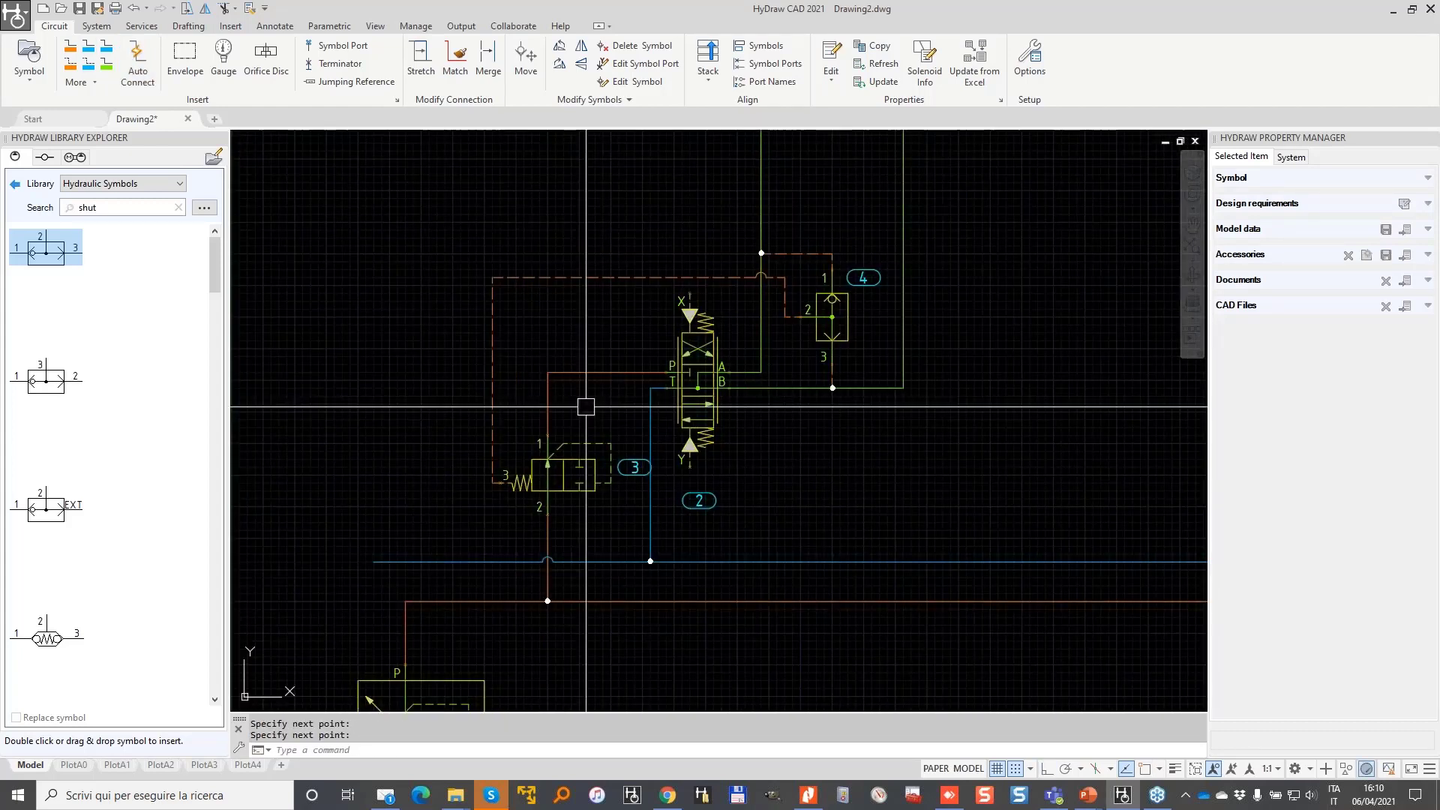
{"action": "scroll", "coordinate": [567, 432], "scroll_direction": "up", "scroll_amount": 2}
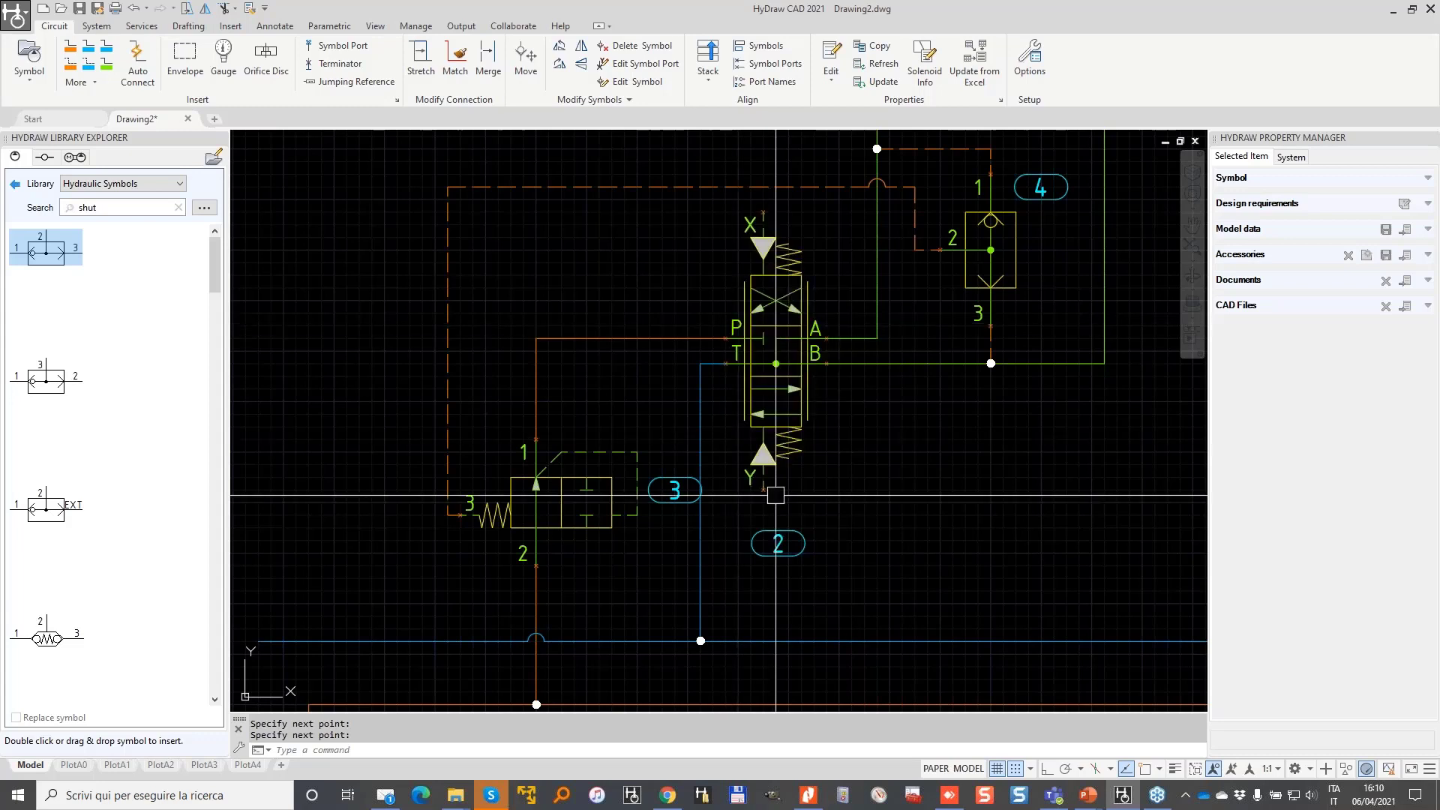
{"action": "scroll", "coordinate": [748, 482], "scroll_direction": "up", "scroll_amount": 2}
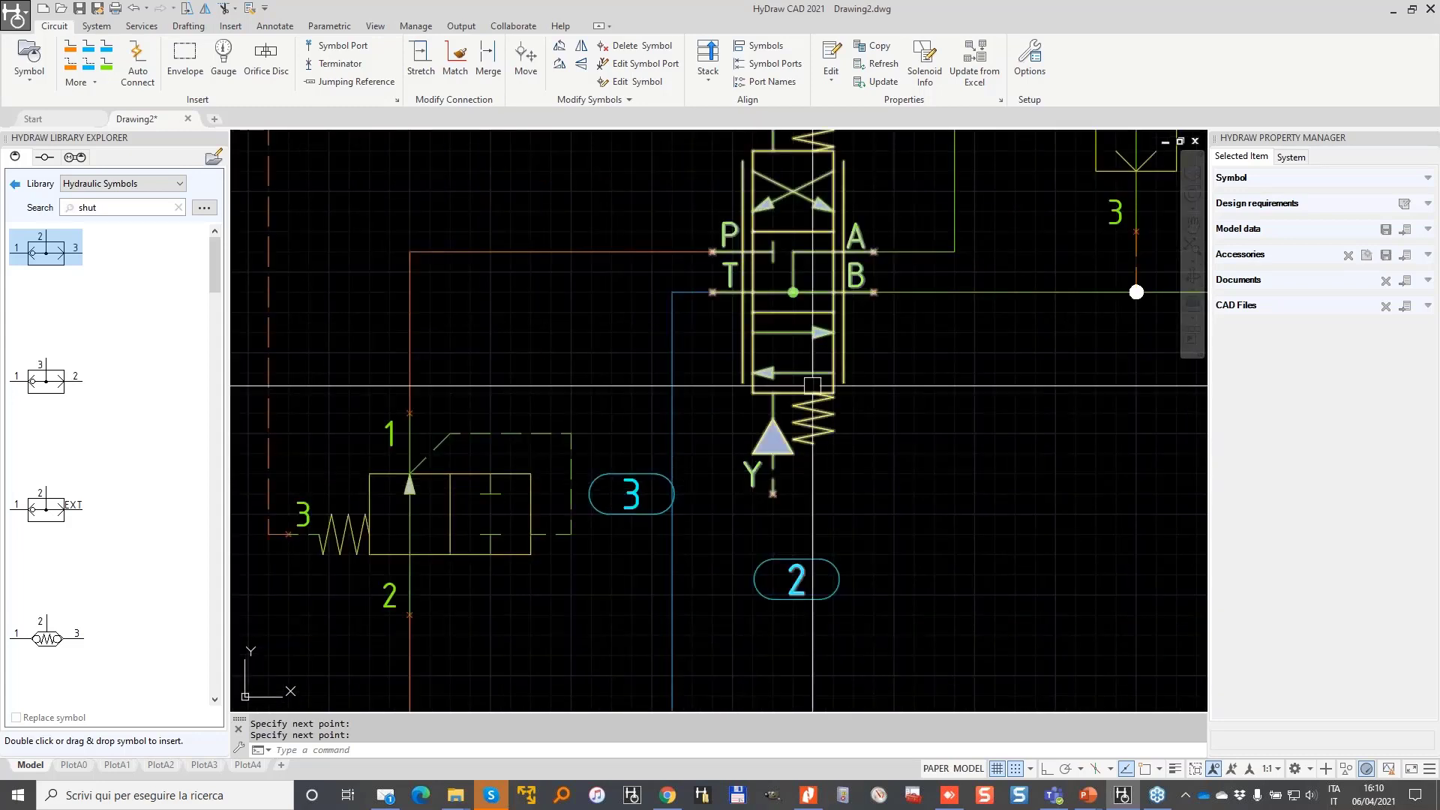
{"action": "middle_click_drag", "start_coordinate": [929, 189], "coordinate": [816, 453]}
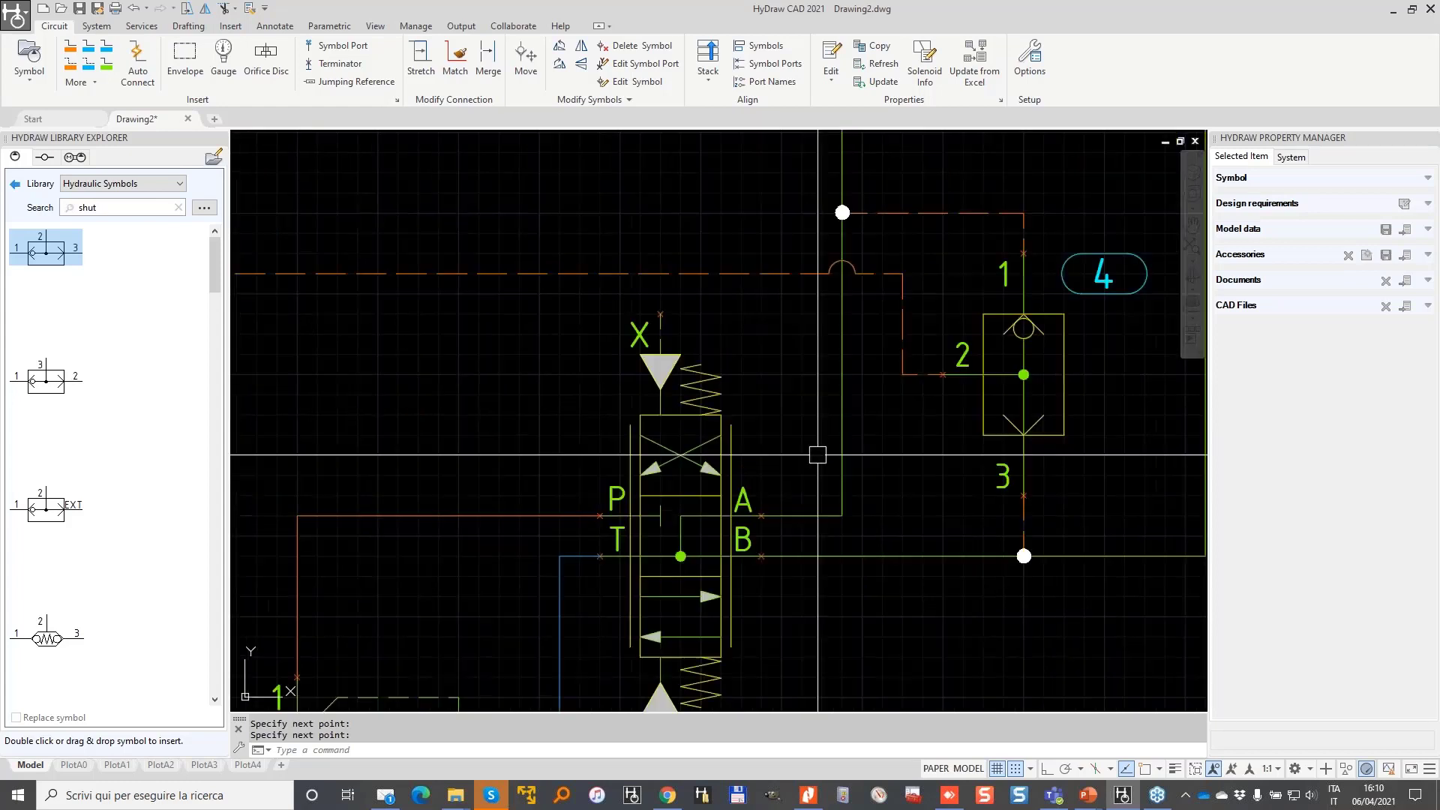
{"action": "middle_click_drag", "start_coordinate": [814, 571], "coordinate": [944, 371]}
{"action": "scroll", "coordinate": [700, 580], "scroll_direction": "down", "scroll_amount": 4}
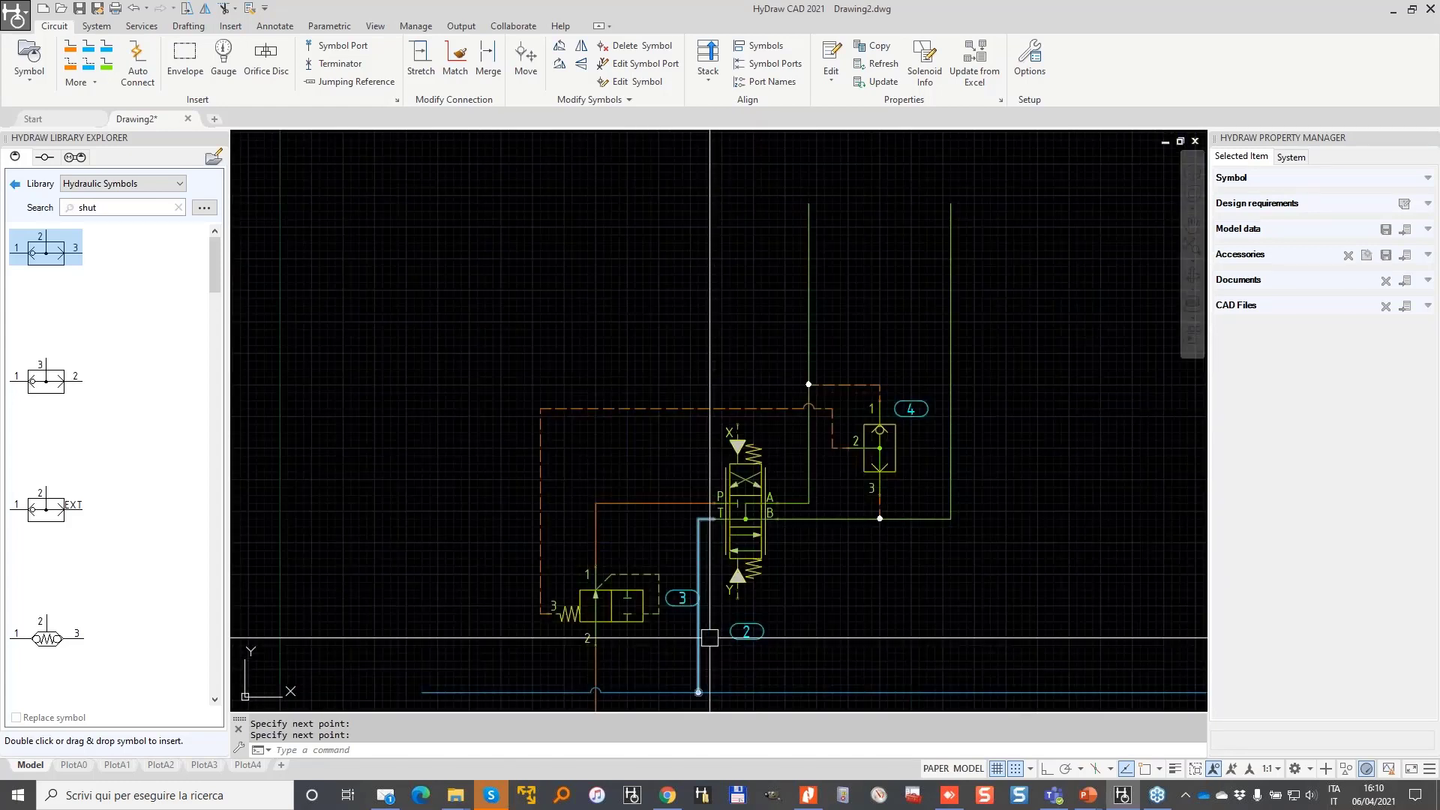
{"action": "middle_click_drag", "start_coordinate": [701, 579], "coordinate": [689, 463]}
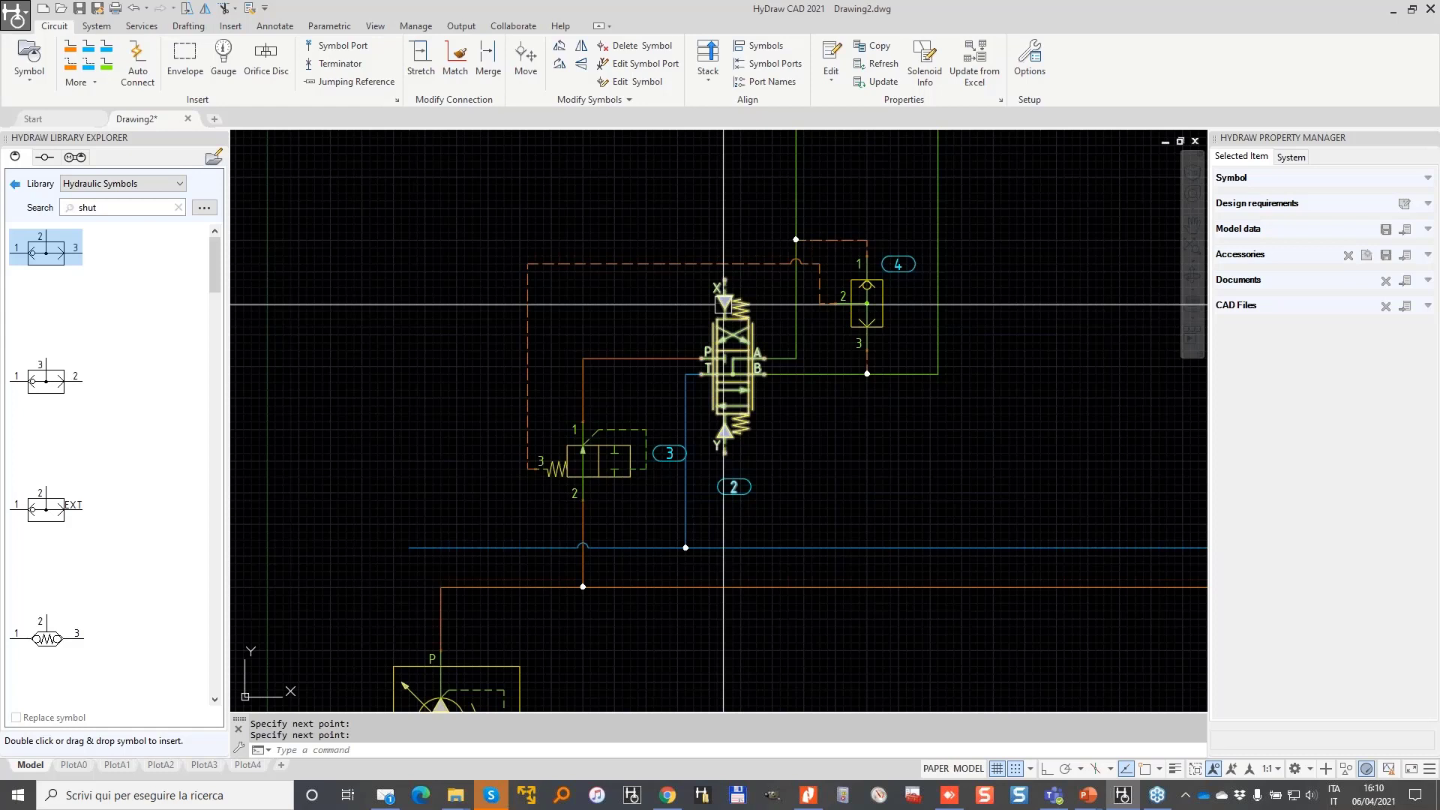
- Search the hydraulic symbols library for "press" and expand Proportional Valve down to its Pressure Control, Reducing categories
{"action": "double_click", "coordinate": [87, 207]}
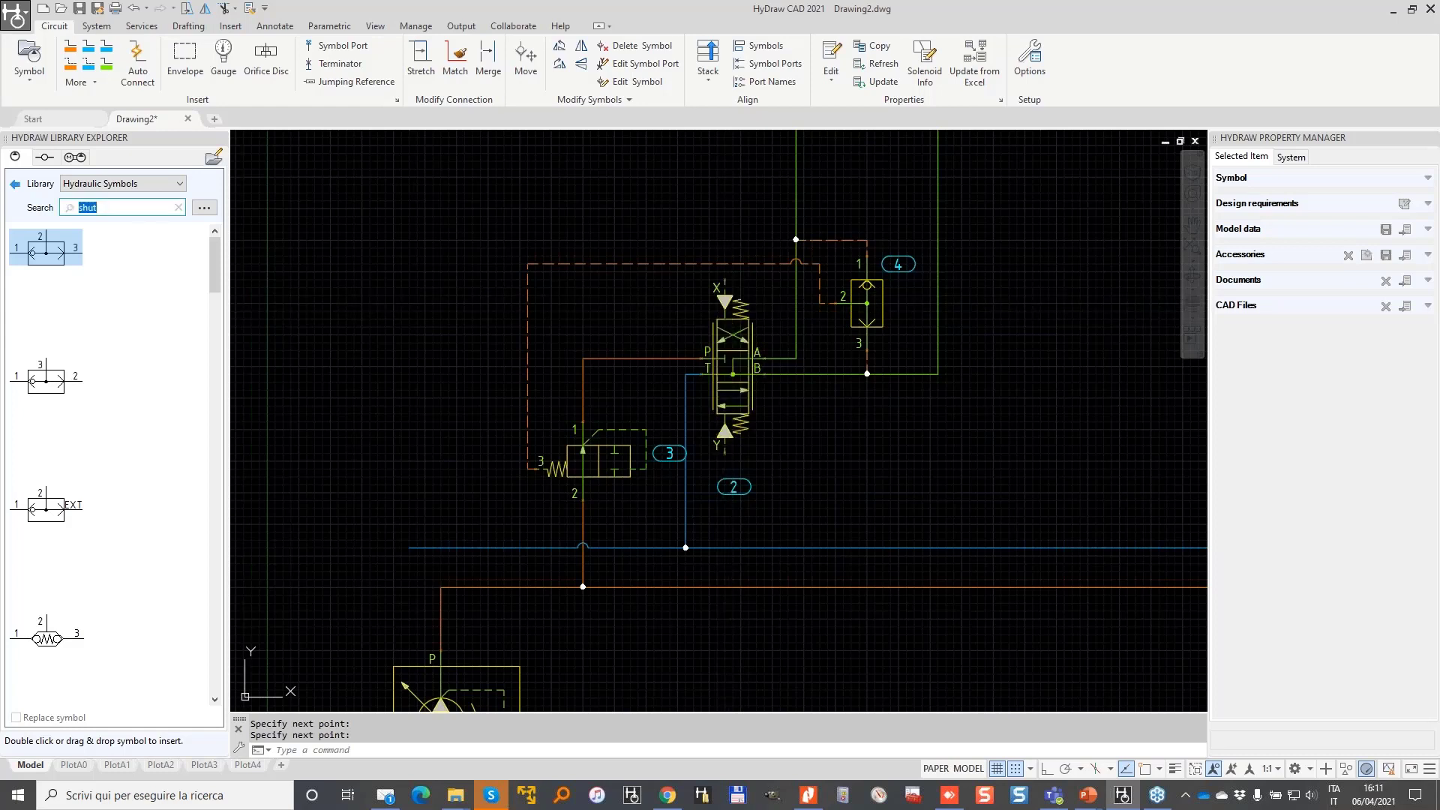
{"action": "type", "text": "press"}
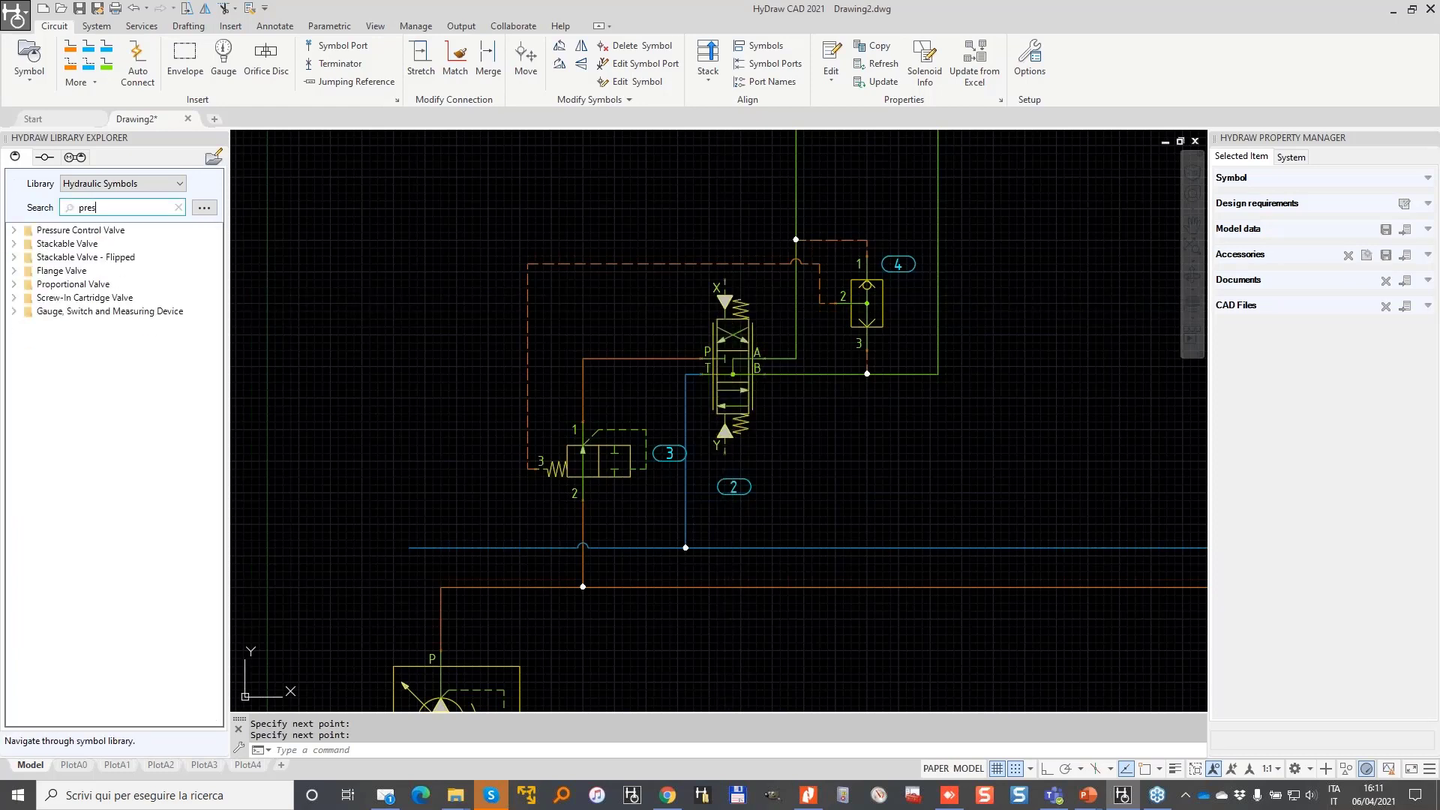
{"action": "left_click", "coordinate": [14, 284]}
{"action": "left_click", "coordinate": [28, 299]}
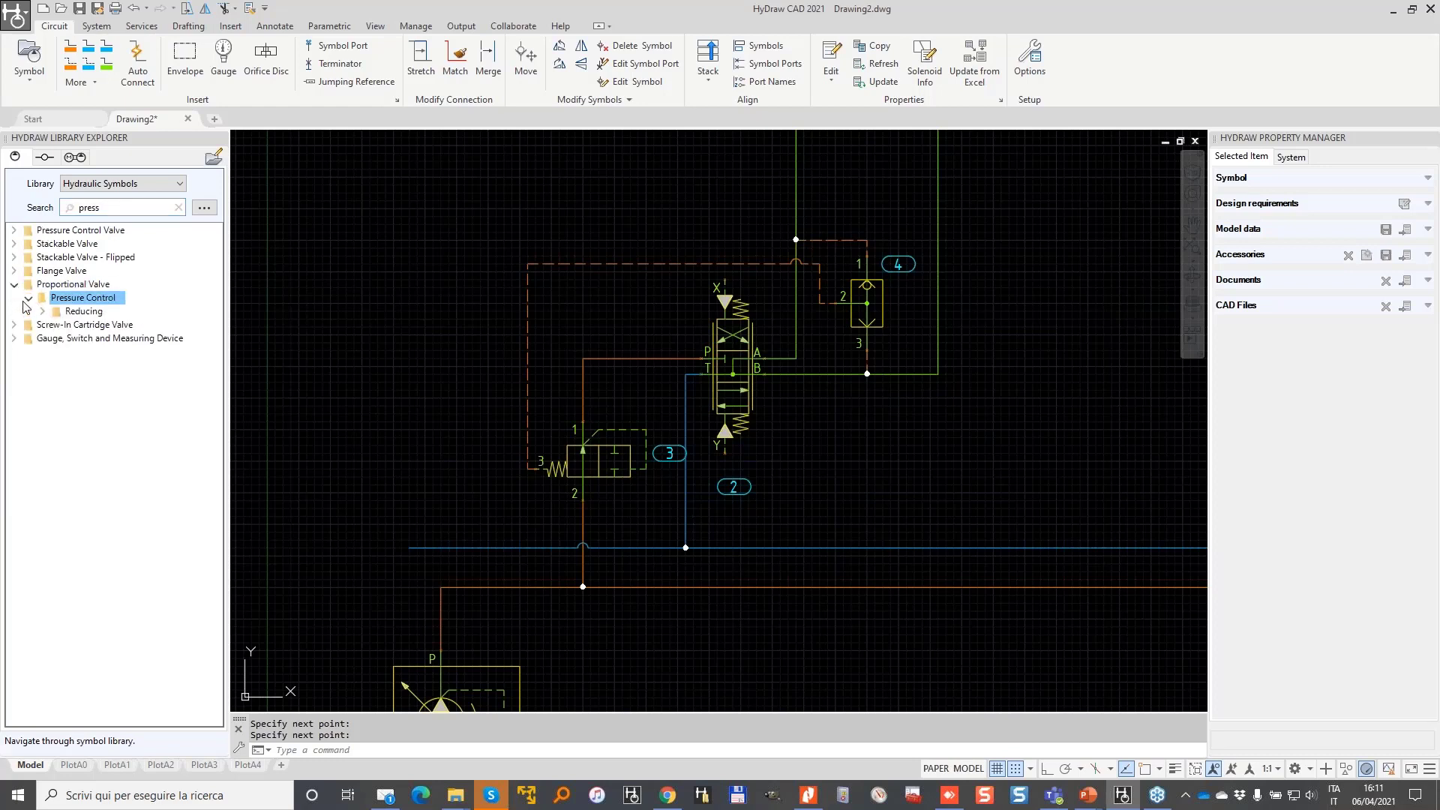
{"action": "left_click", "coordinate": [43, 312]}
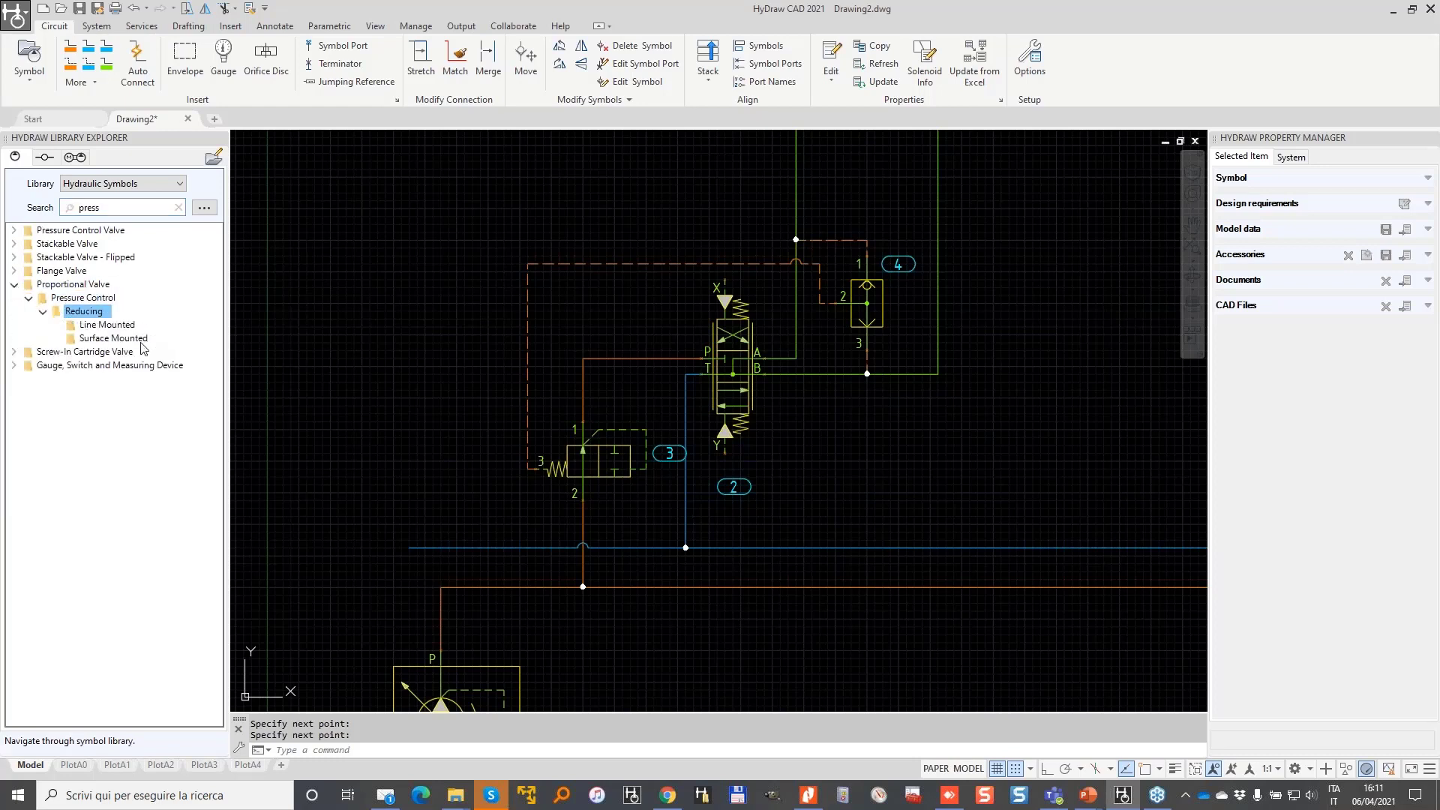
- Expand Screw-In Cartridge Valve and its Proportional category in the symbol library down to the proportional pressure valve symbols
{"action": "left_click", "coordinate": [15, 355]}
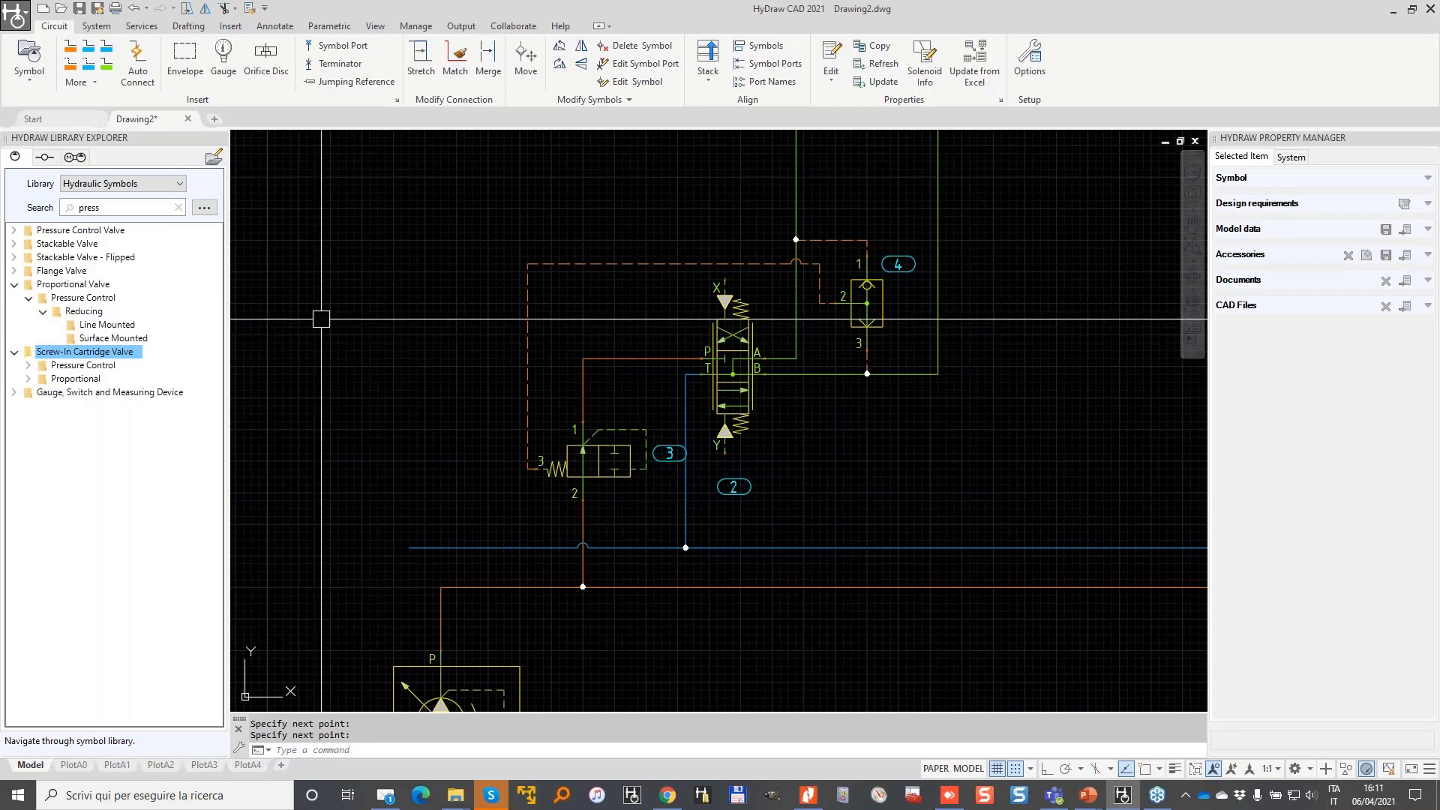
{"action": "left_click", "coordinate": [618, 451]}
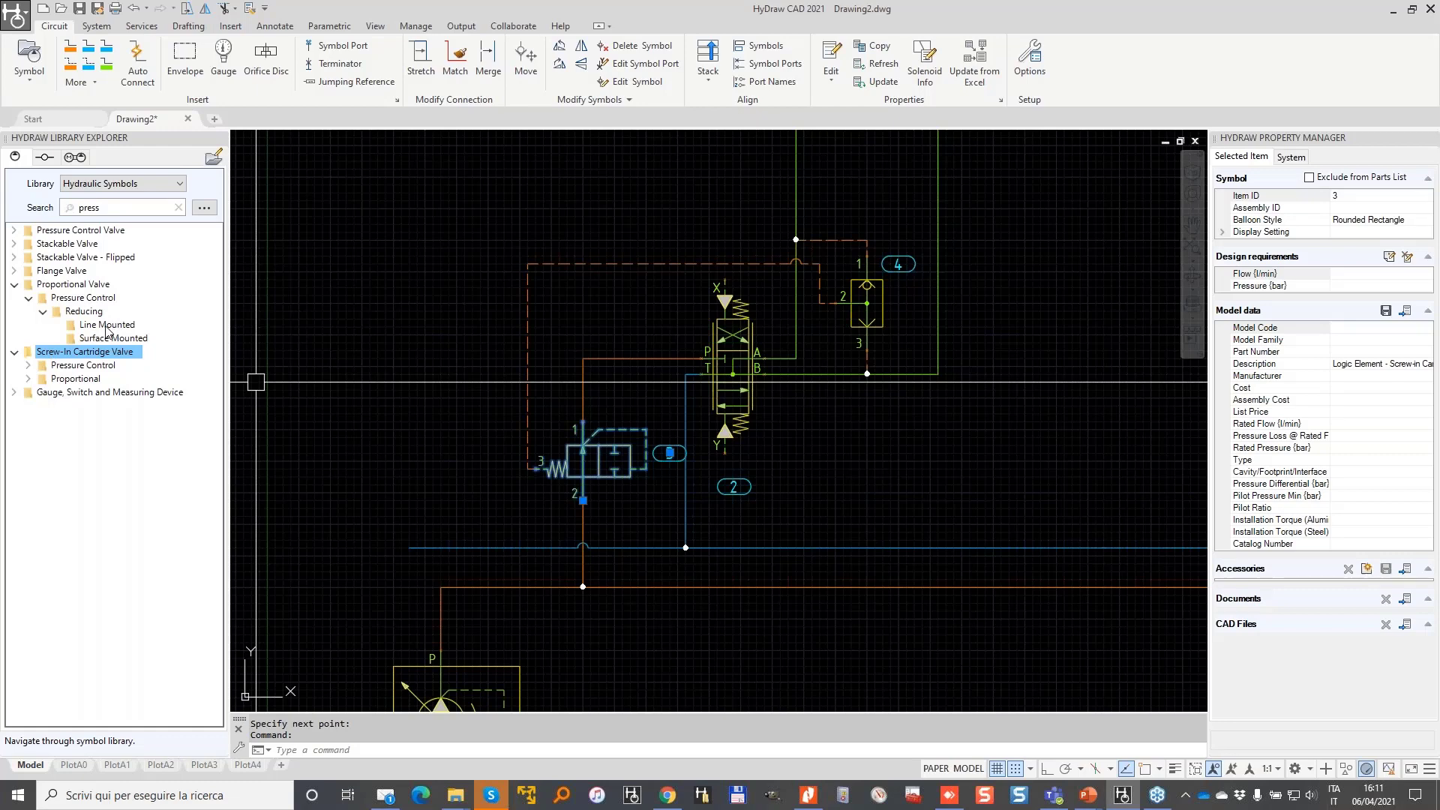
{"action": "left_click", "coordinate": [30, 378]}
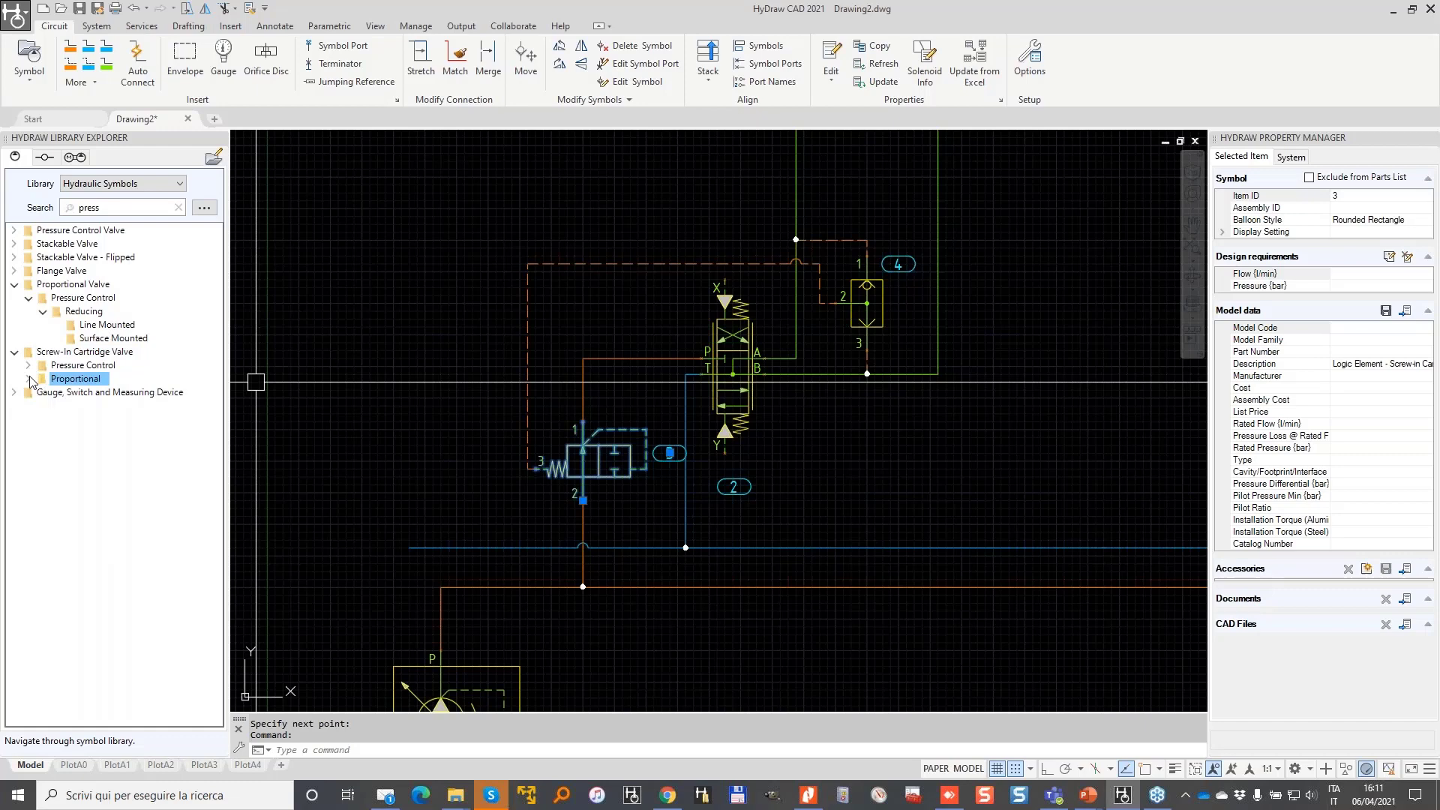
{"action": "left_click", "coordinate": [44, 394]}
{"action": "left_click", "coordinate": [88, 407]}
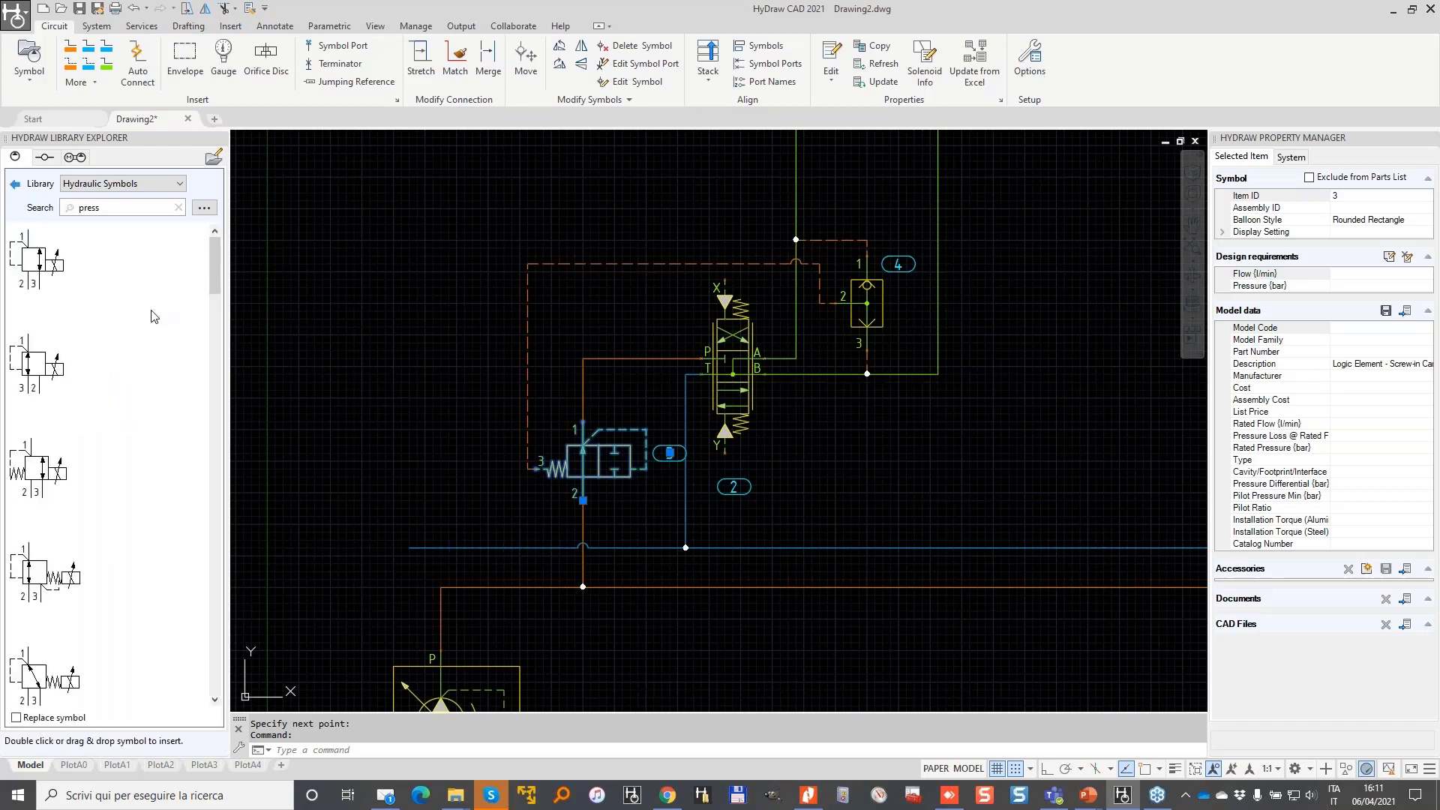
- Insert the first listed proportional pressure reducing valve symbol above the circuit and flip it vertically so port 1 faces down
{"action": "left_click", "coordinate": [36, 276]}
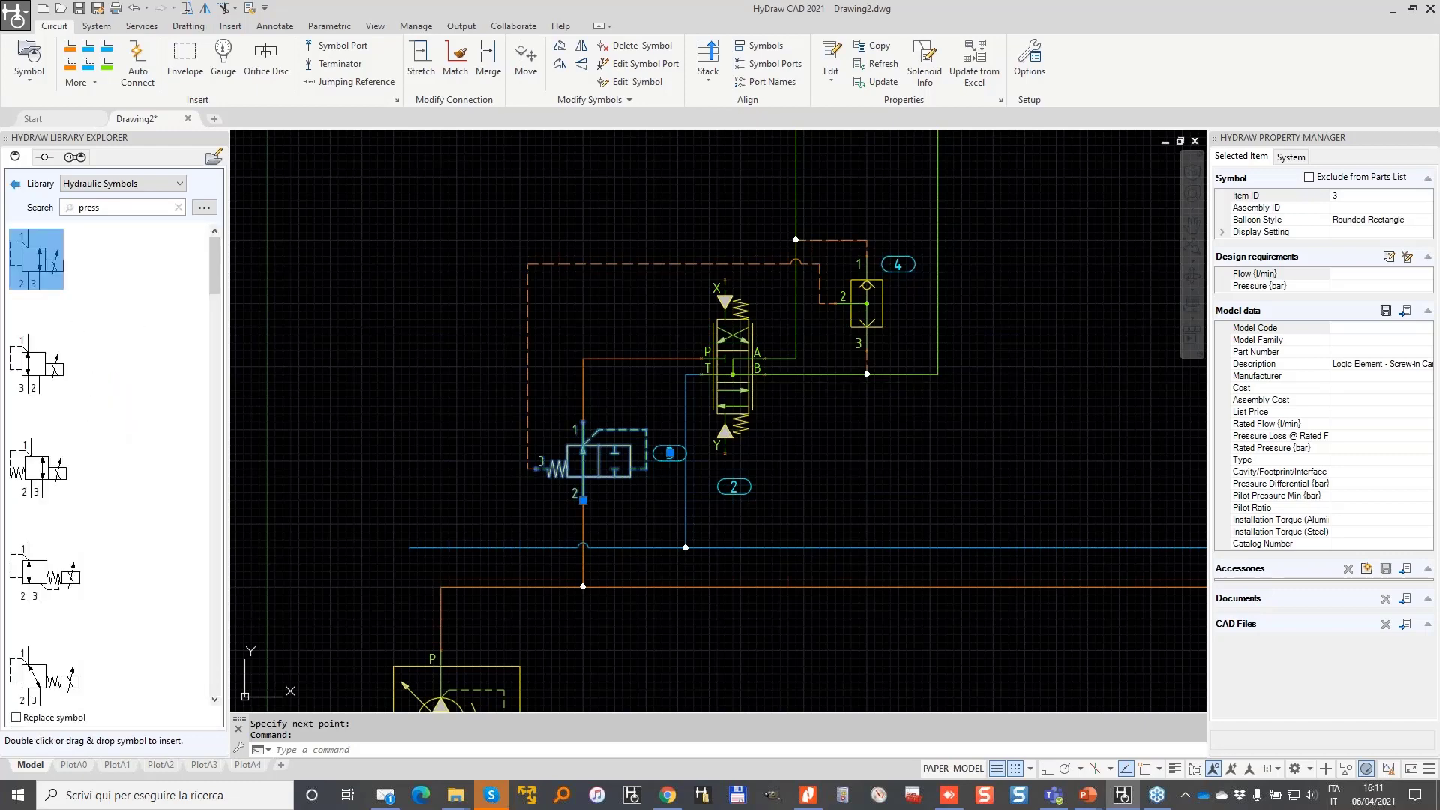
{"action": "double_click", "coordinate": [36, 276]}
{"action": "middle_click_drag", "start_coordinate": [638, 192], "coordinate": [669, 422]}
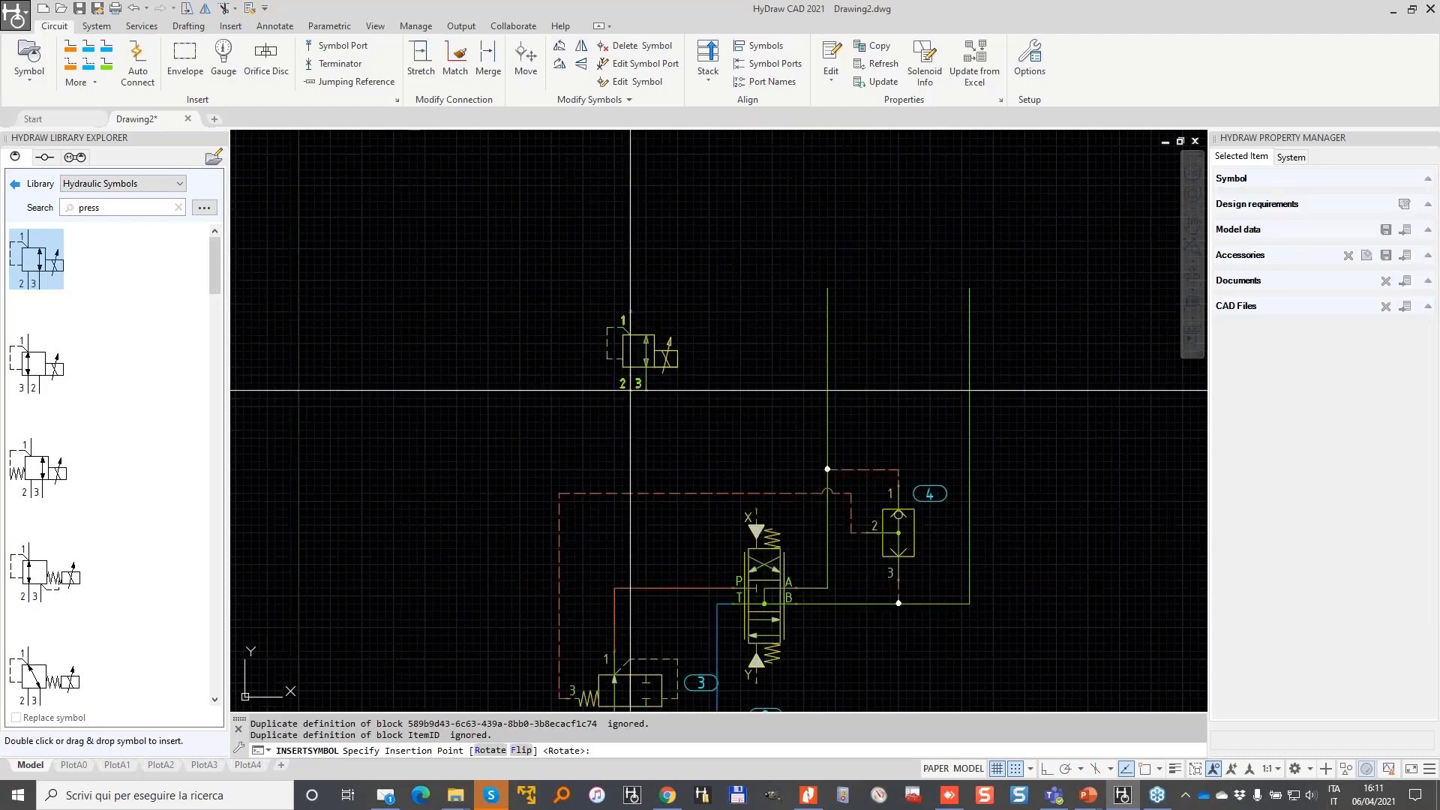
{"action": "left_click", "coordinate": [622, 383]}
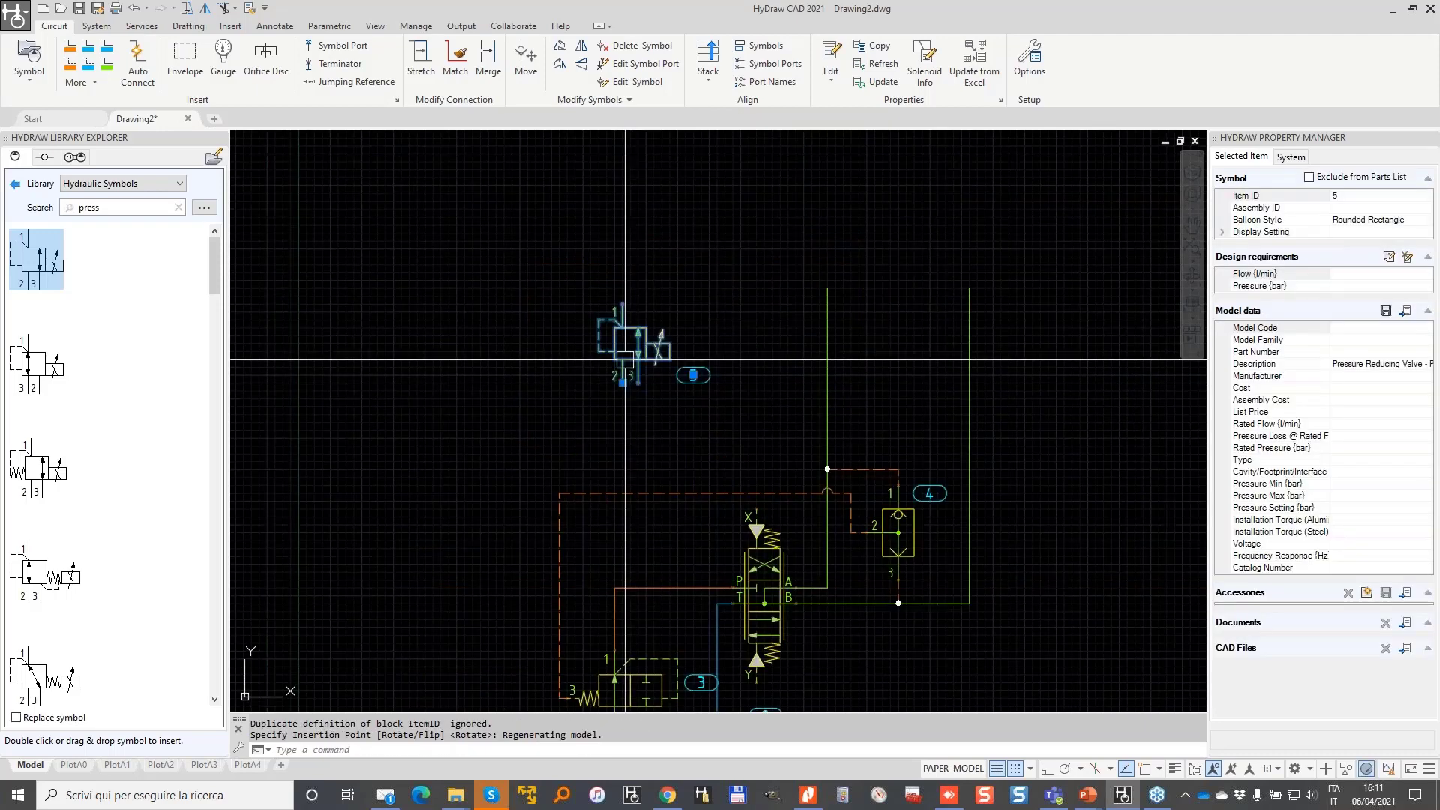
{"action": "right_click", "coordinate": [624, 360]}
{"action": "left_click", "coordinate": [675, 576]}
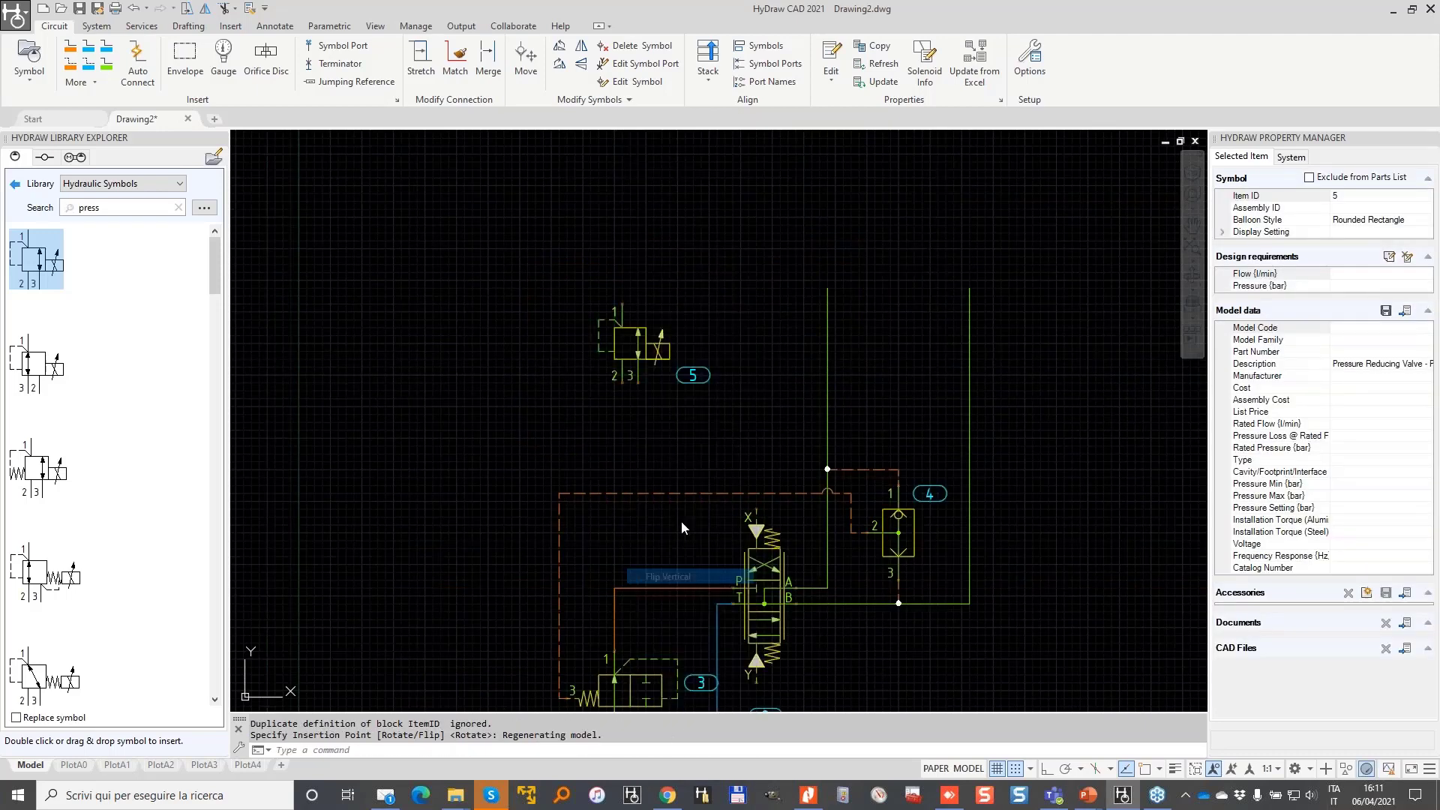
{"action": "left_click", "coordinate": [631, 354]}
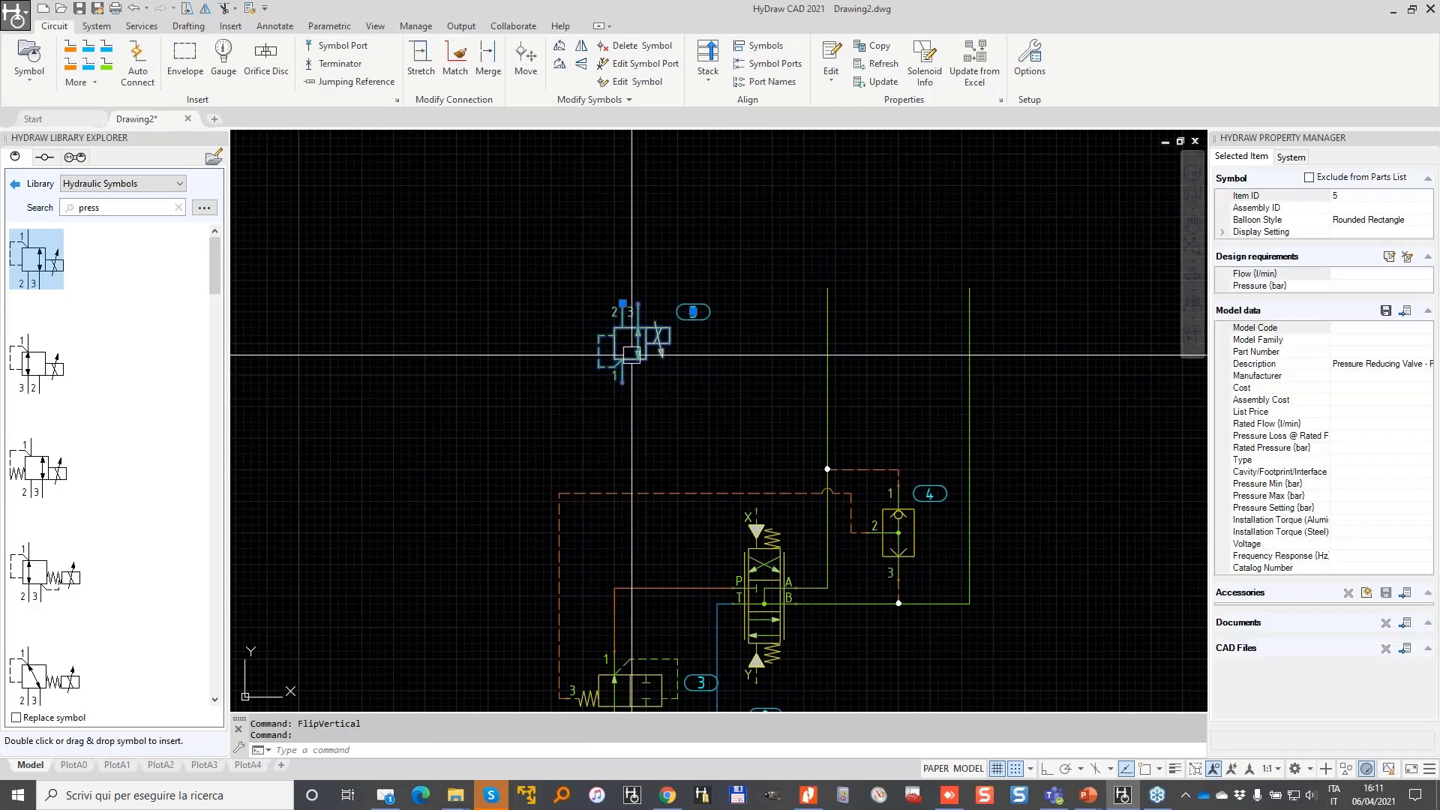
{"action": "type", "text": "cp"}
{"action": "key", "text": "Return"}
{"action": "left_click", "coordinate": [562, 412]}
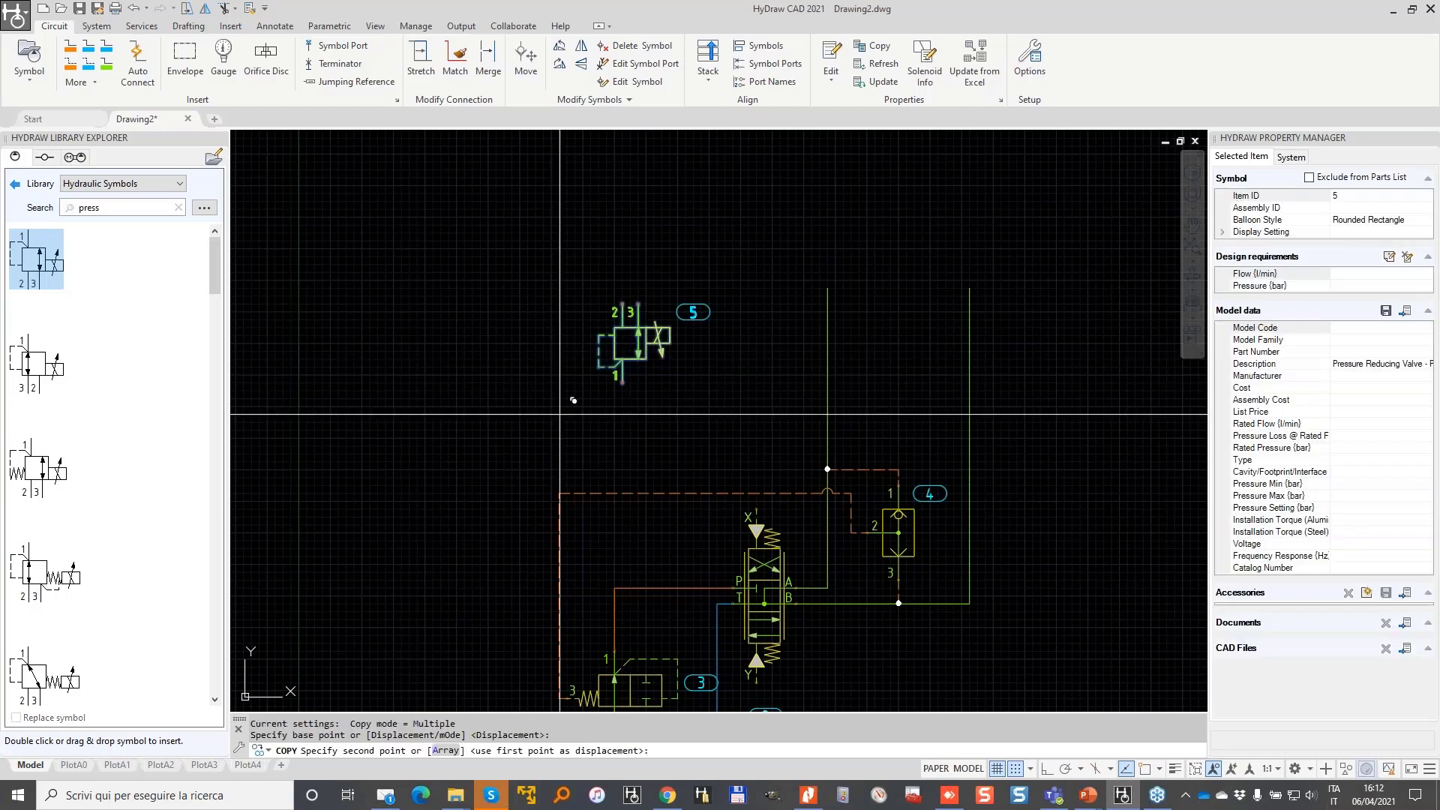
{"action": "key", "text": "Escape"}
{"action": "key", "text": "Escape"}
- Copy the flipped pressure reducing valve and place the duplicate beside it at the same height, before the vertical working line
{"action": "left_click", "coordinate": [627, 357]}
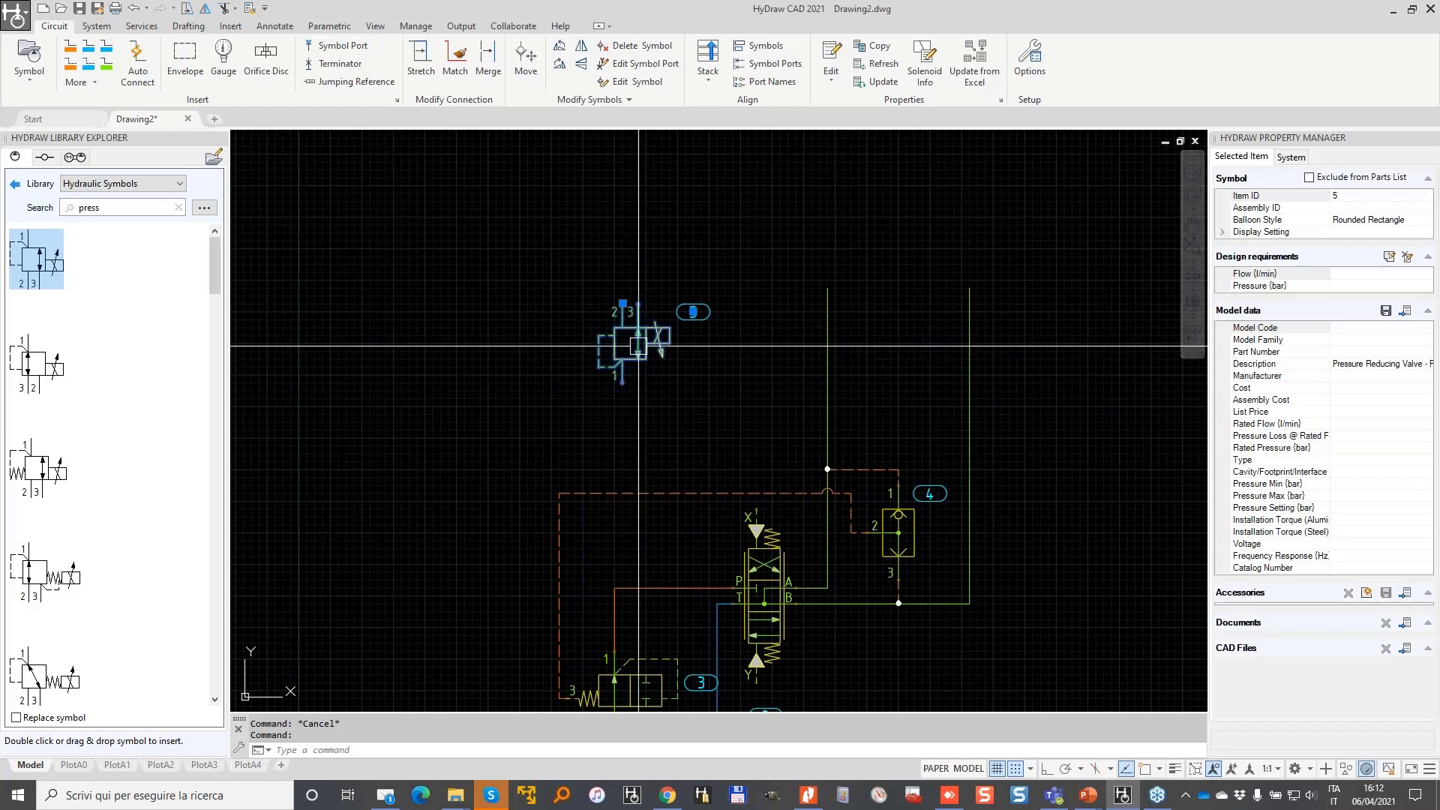
{"action": "right_click", "coordinate": [633, 330]}
{"action": "left_click", "coordinate": [703, 467]}
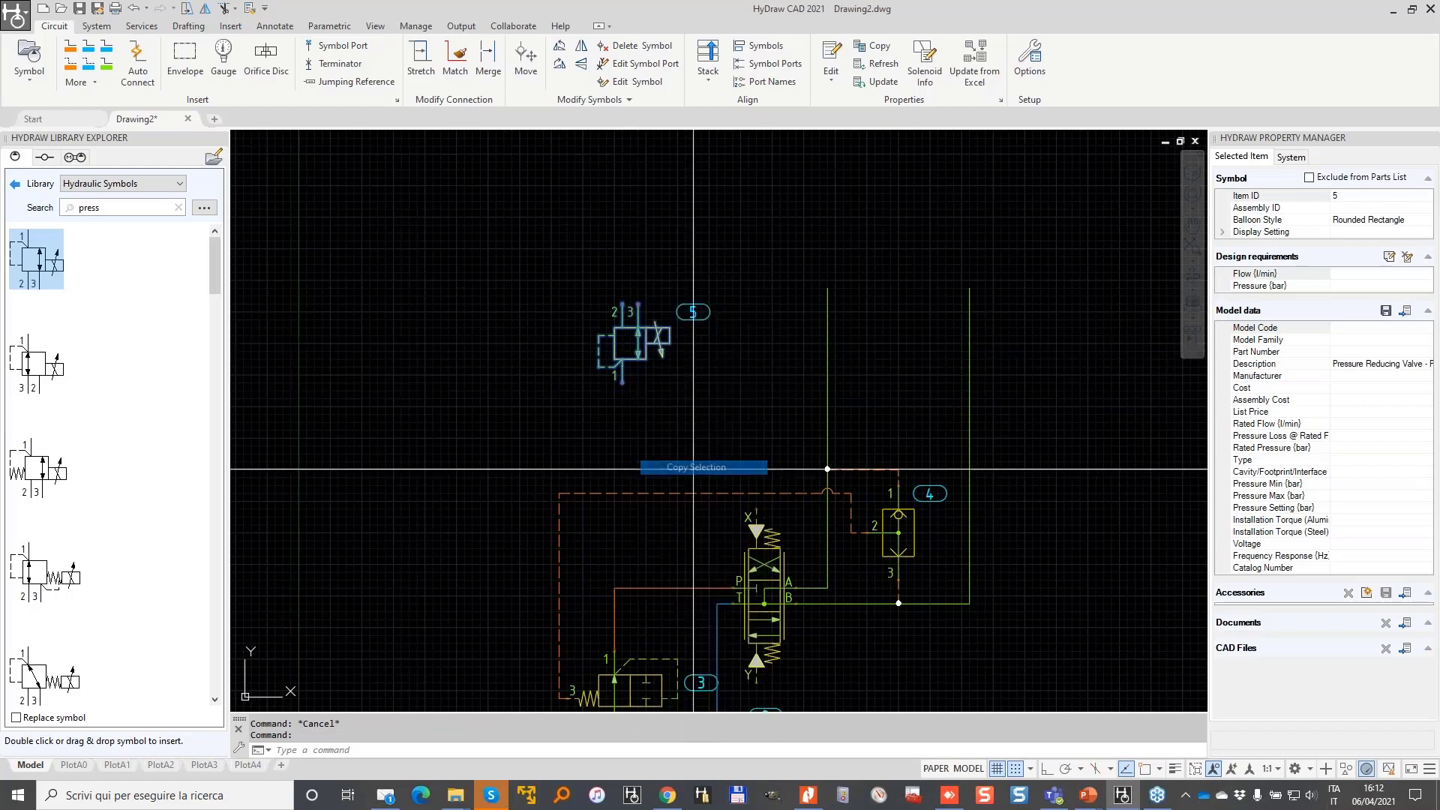
{"action": "left_click", "coordinate": [622, 430]}
{"action": "left_click", "coordinate": [741, 422]}
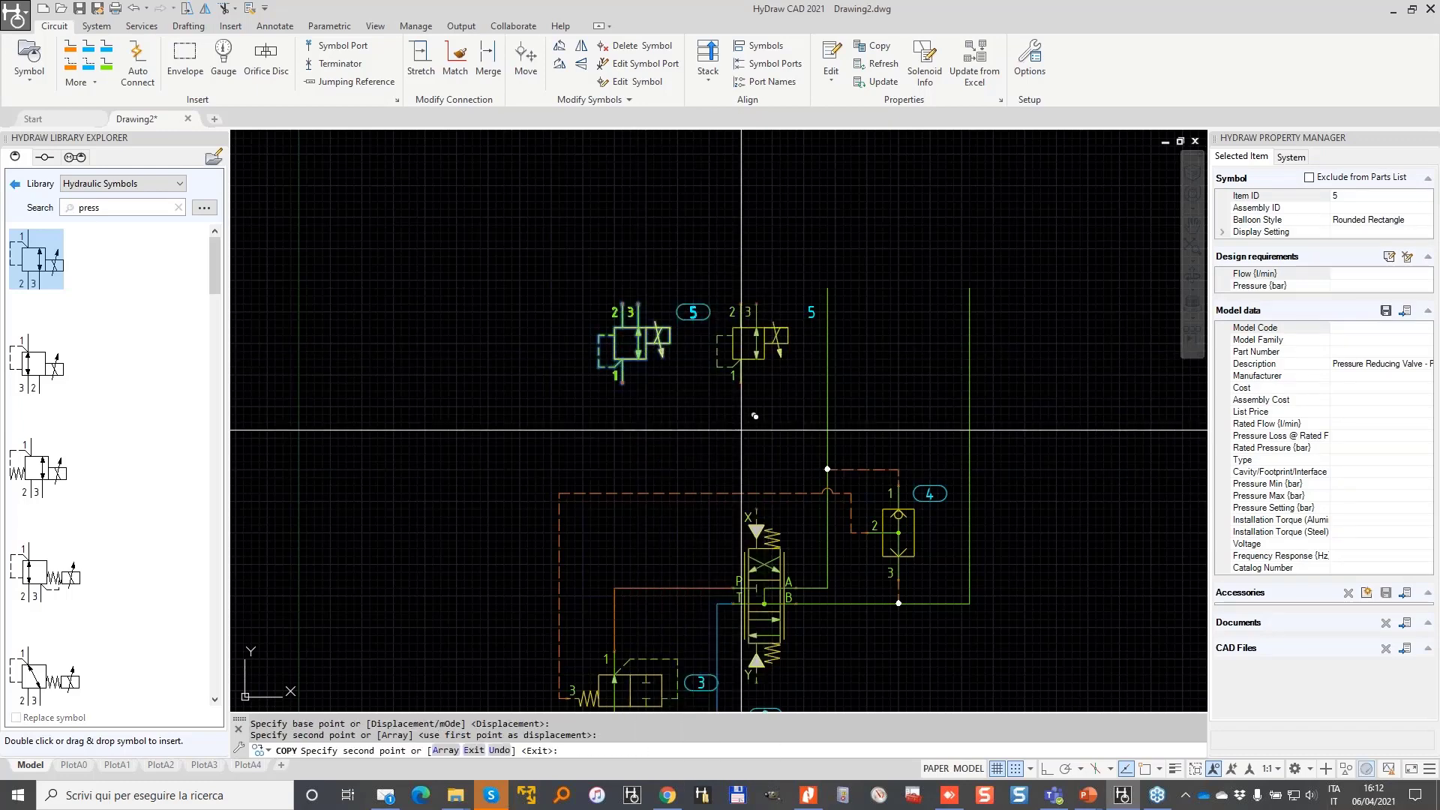
{"action": "key", "text": "Return"}
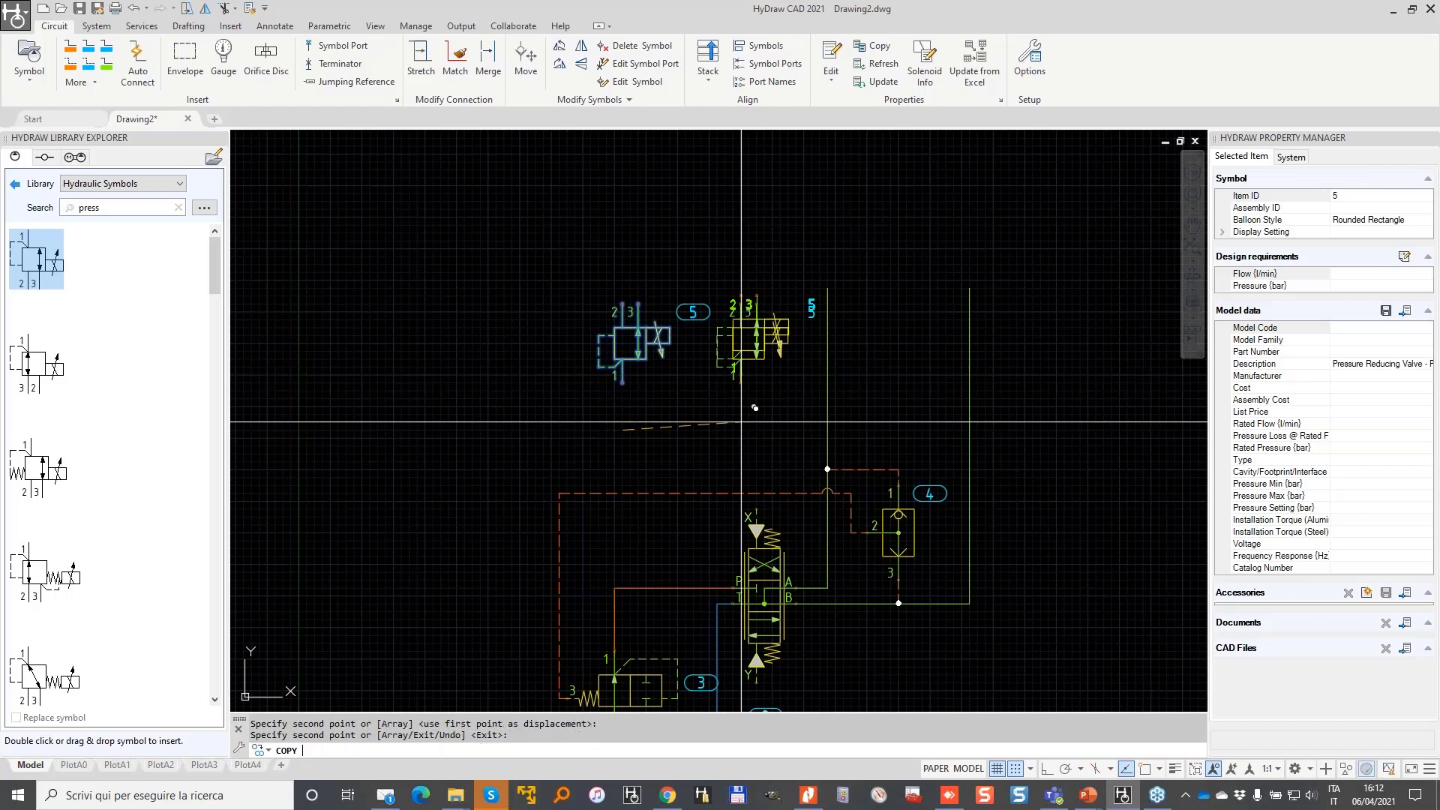
- With Auto Connect on, link port 1 of pressure reducing valve 5 to the directional valve's port X with a control line
{"action": "middle_click_drag", "start_coordinate": [733, 381], "coordinate": [651, 253]}
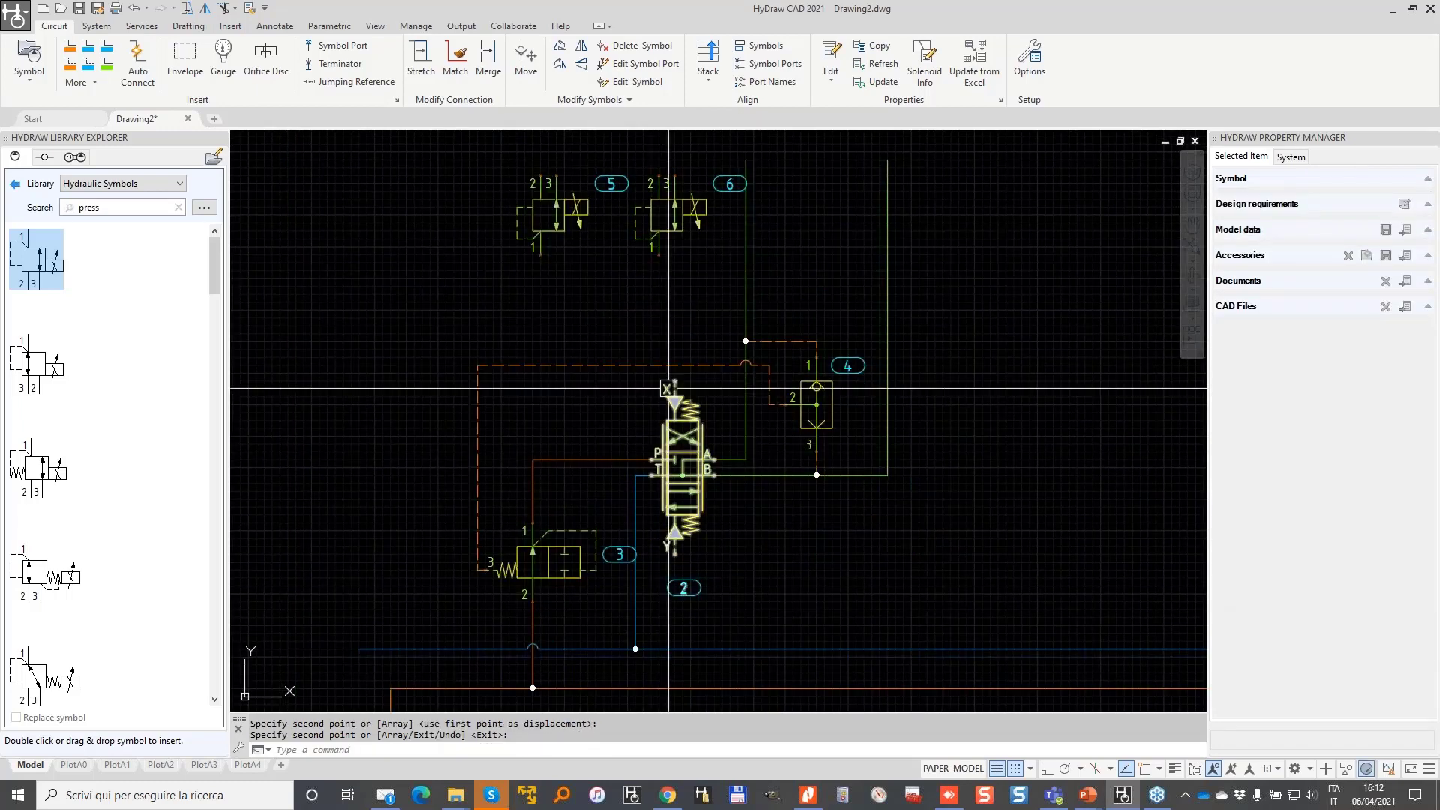
{"action": "left_click", "coordinate": [142, 65]}
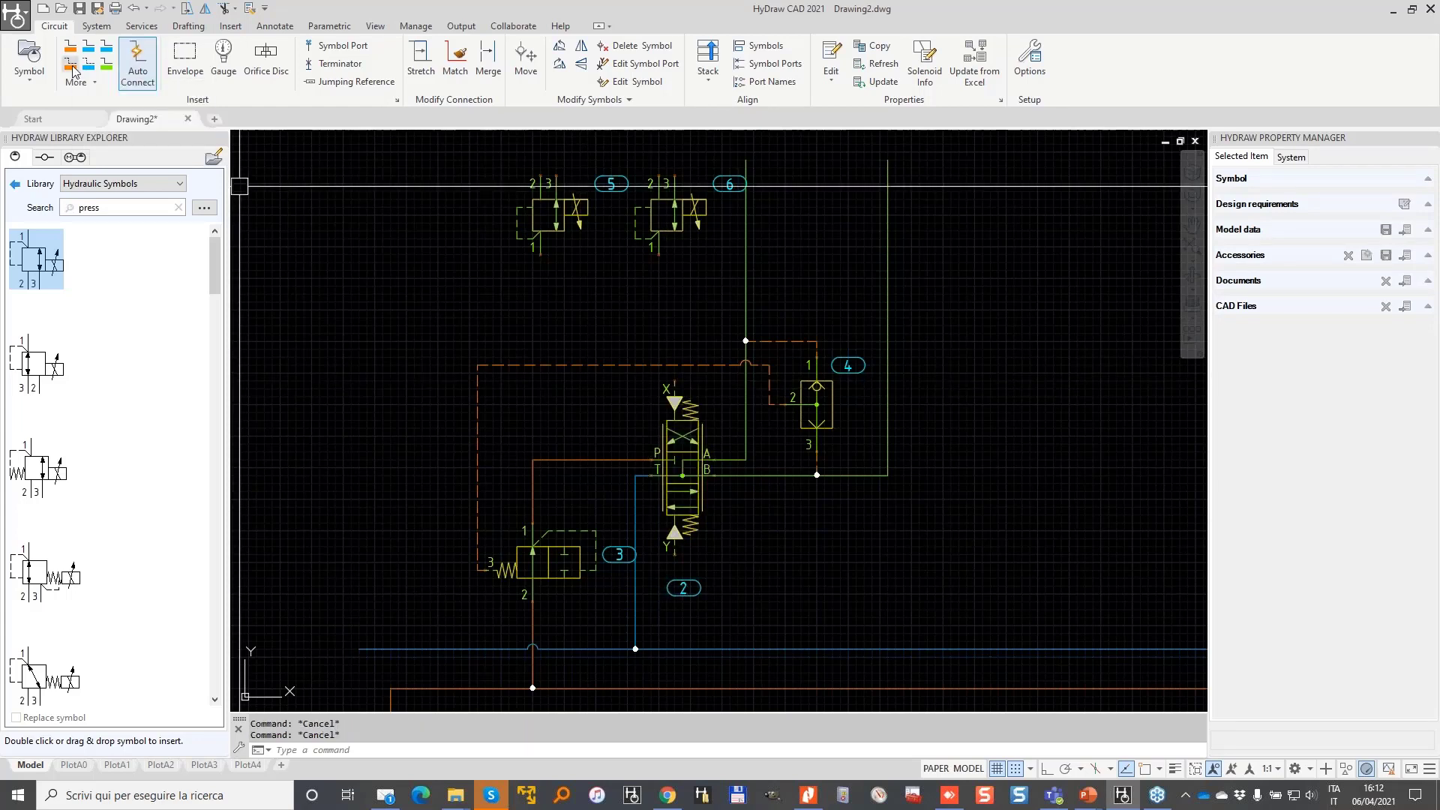
{"action": "left_click", "coordinate": [73, 69]}
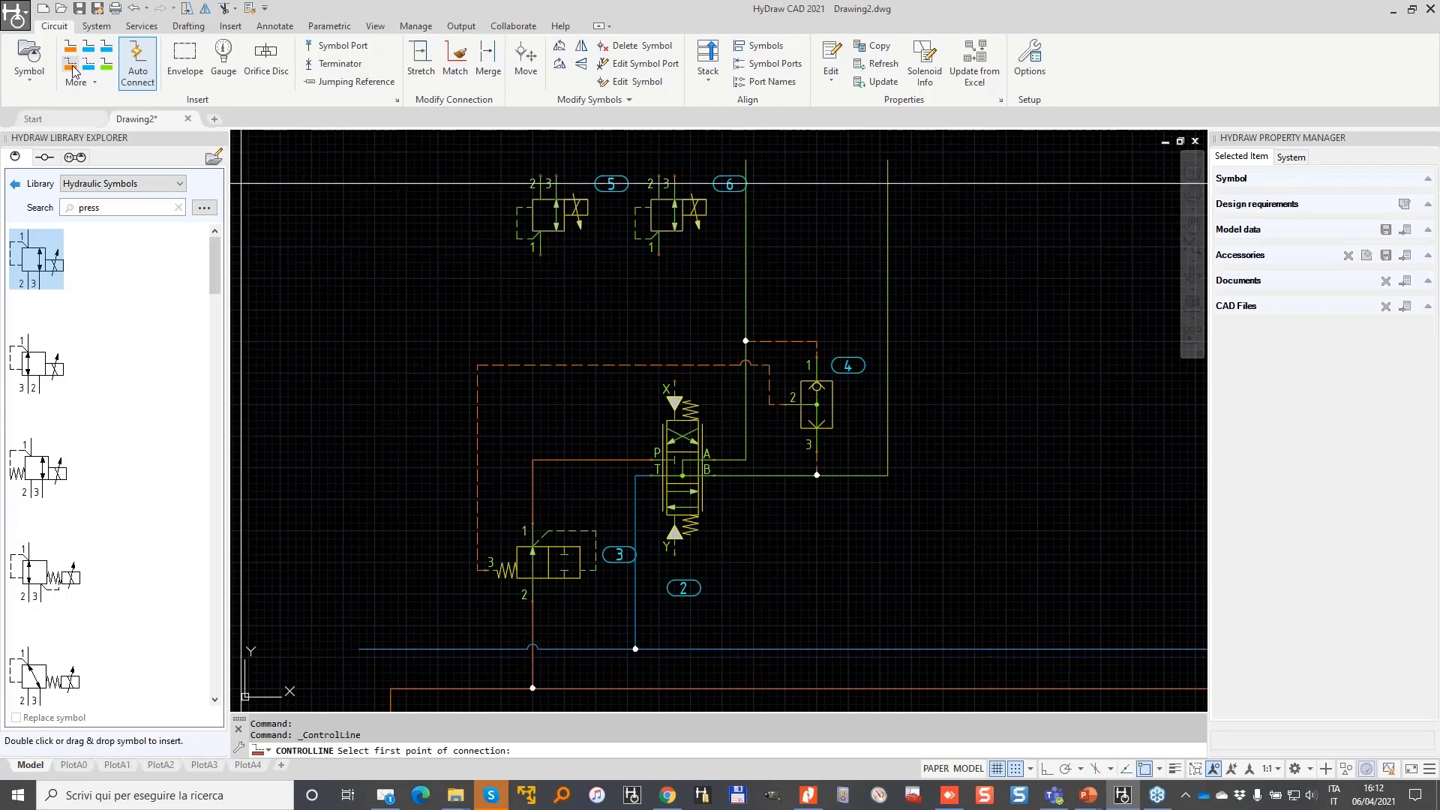
{"action": "left_click", "coordinate": [540, 255]}
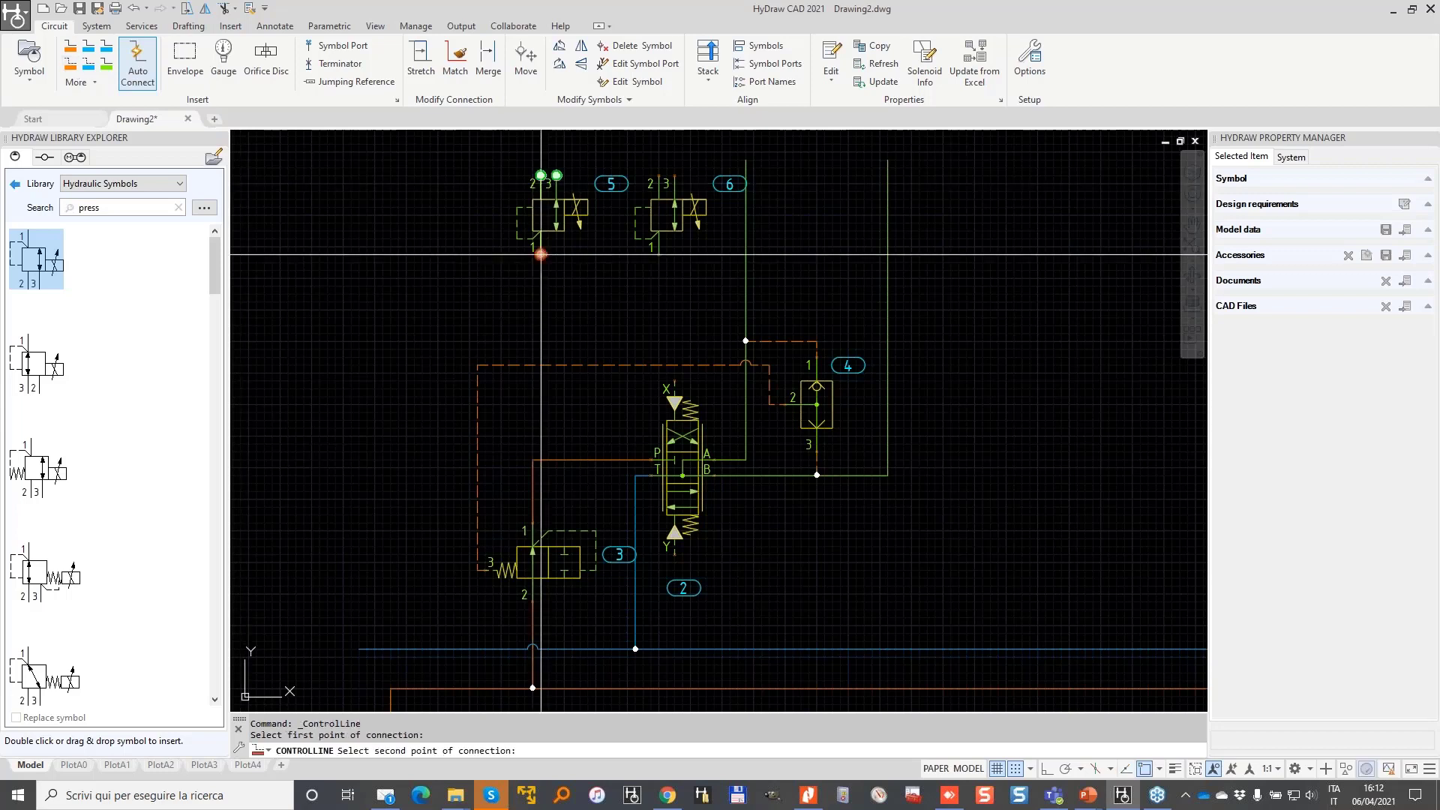
{"action": "left_click", "coordinate": [674, 387]}
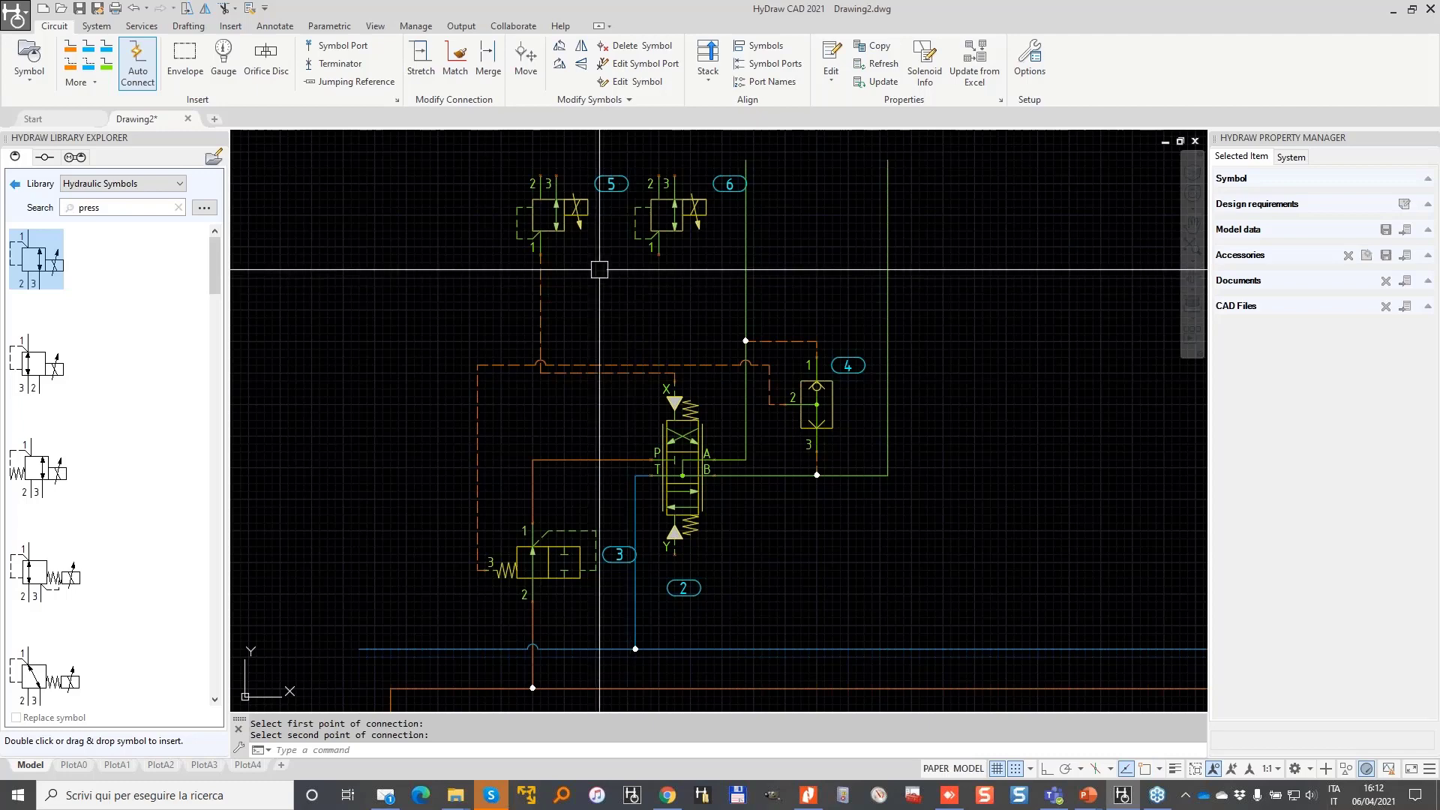
- Try an automatically routed control line from port 1 of valve 6 to the directional valve's port Y, and delete it
{"action": "key", "text": "Return"}
{"action": "left_click", "coordinate": [651, 254]}
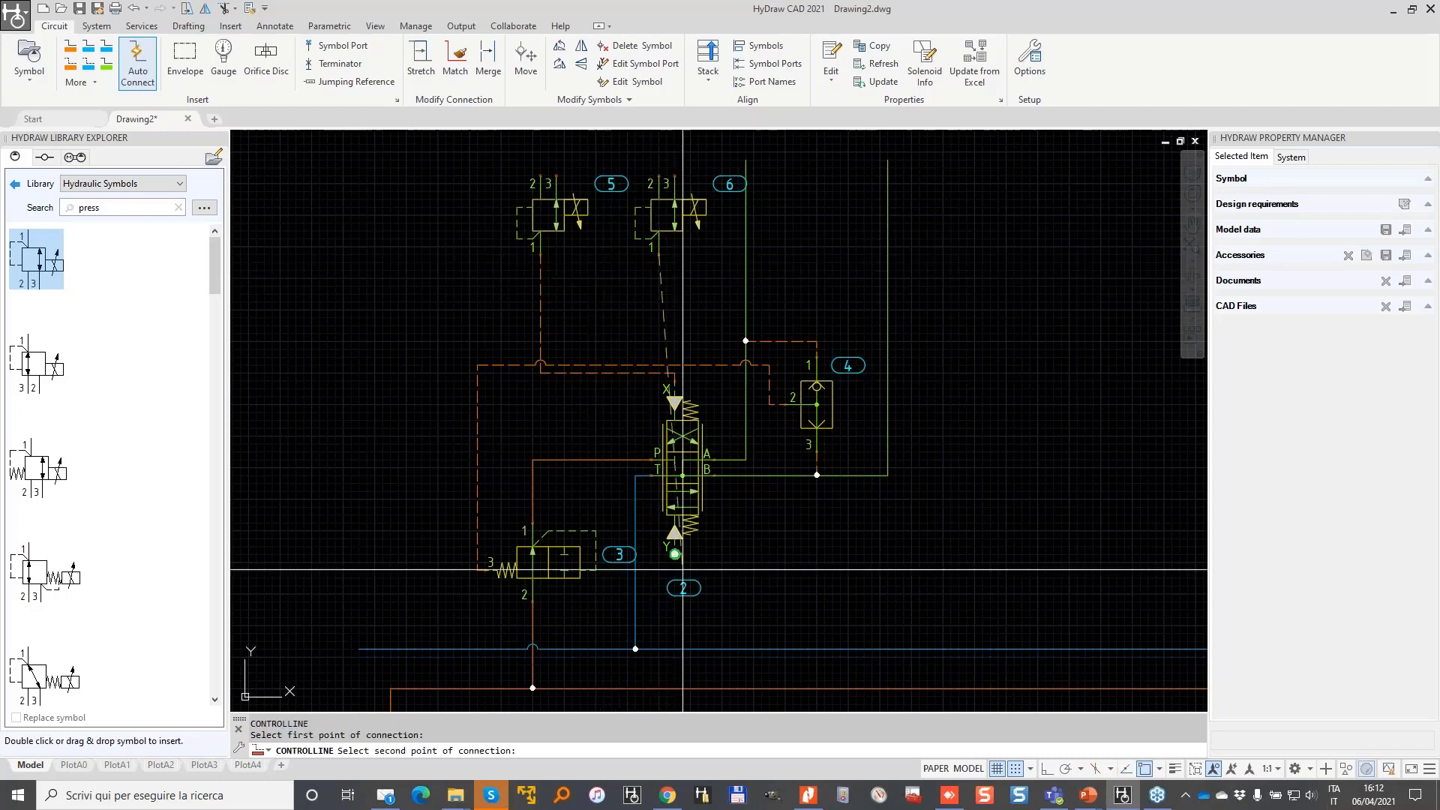
{"action": "left_click", "coordinate": [702, 521]}
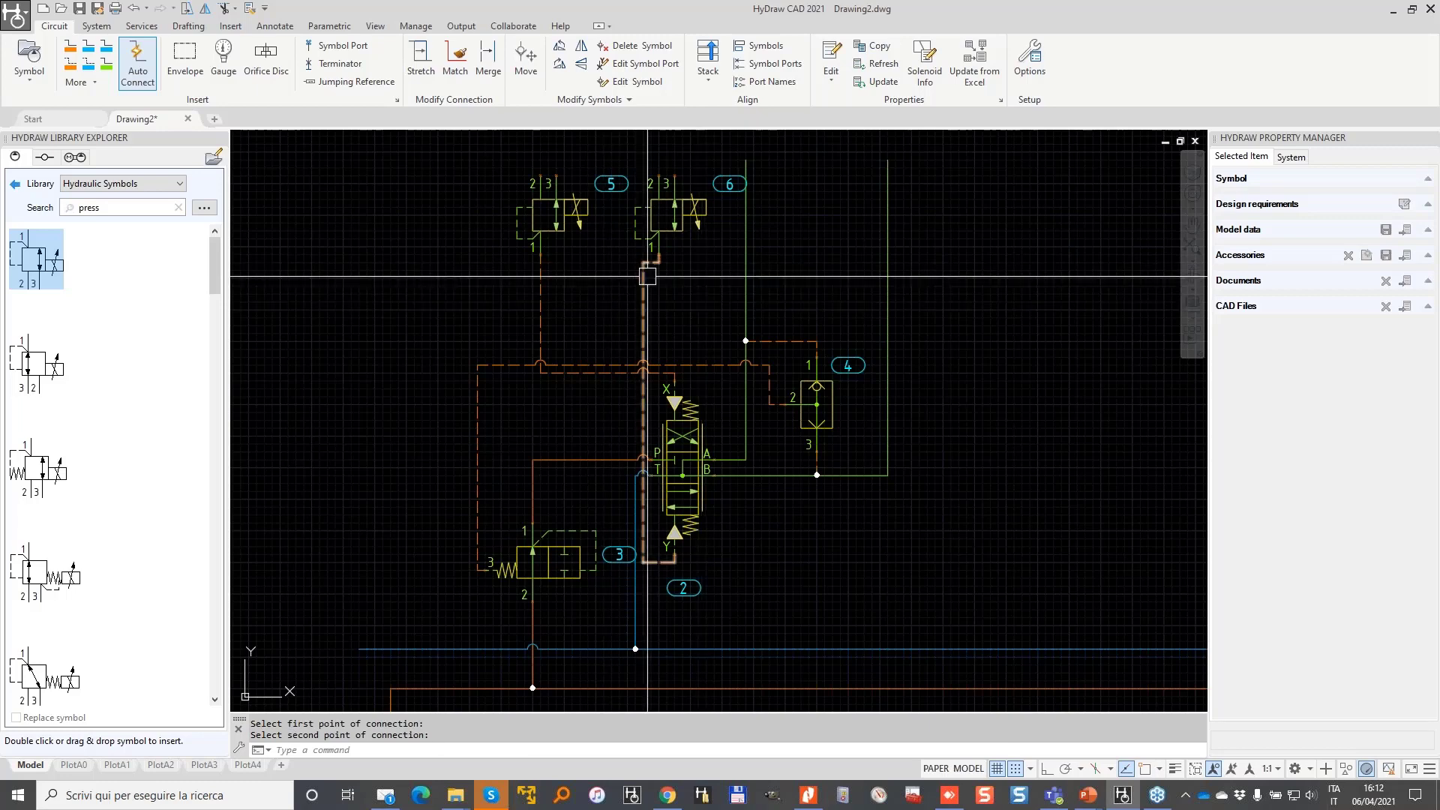
{"action": "scroll", "coordinate": [634, 450], "scroll_direction": "up", "scroll_amount": 2}
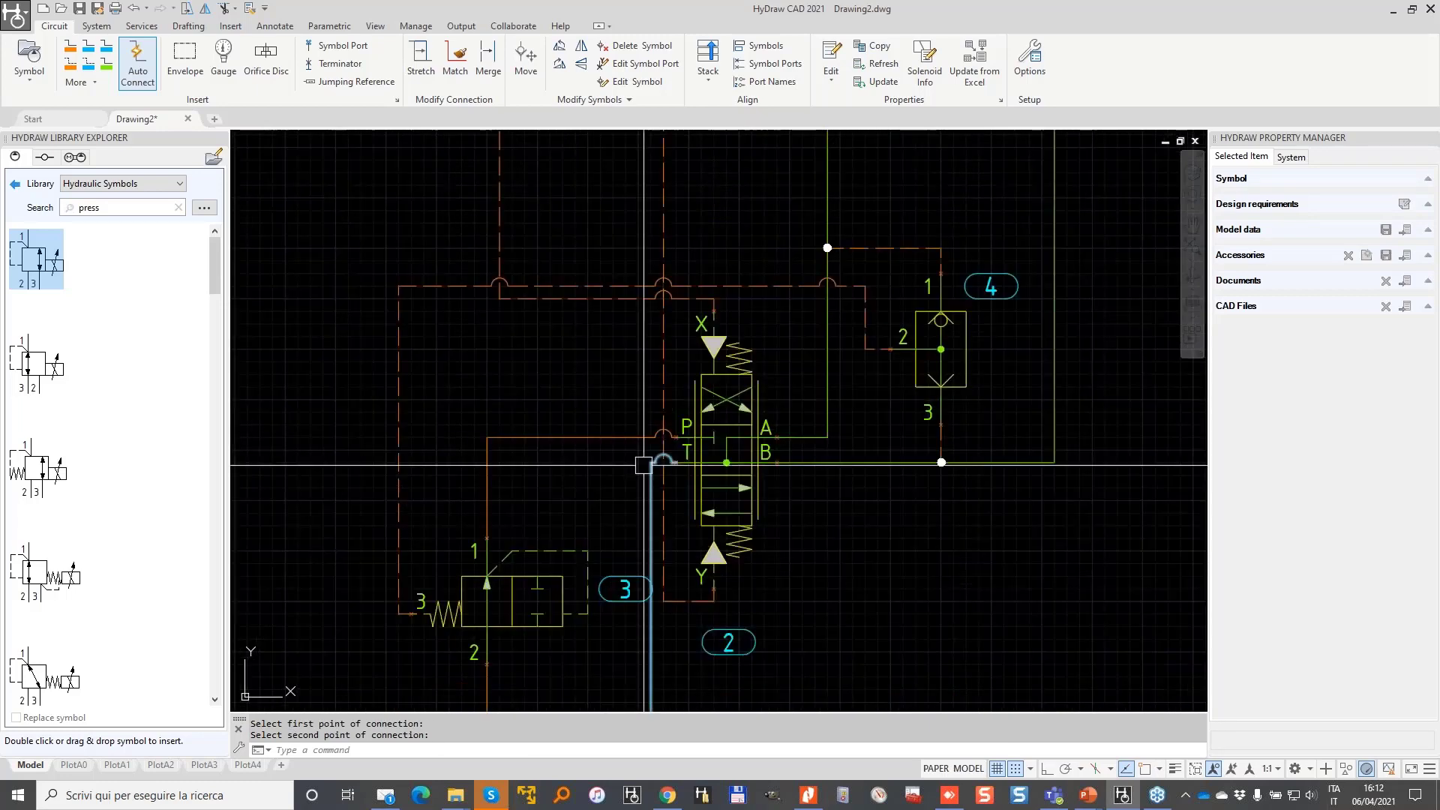
{"action": "scroll", "coordinate": [634, 444], "scroll_direction": "up", "scroll_amount": 2}
{"action": "scroll", "coordinate": [670, 461], "scroll_direction": "down", "scroll_amount": 4}
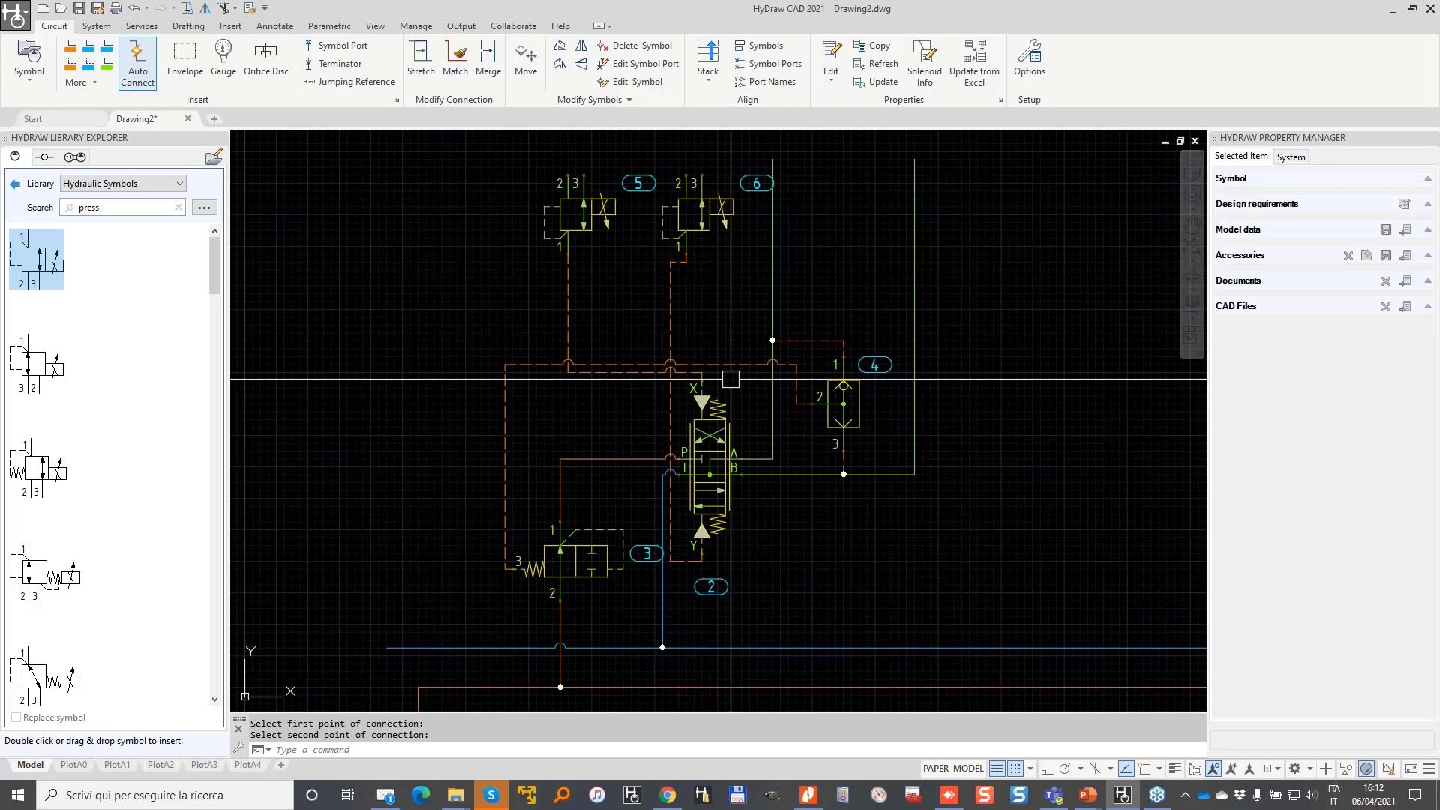
{"action": "key", "text": "Escape"}
{"action": "left_click", "coordinate": [672, 302]}
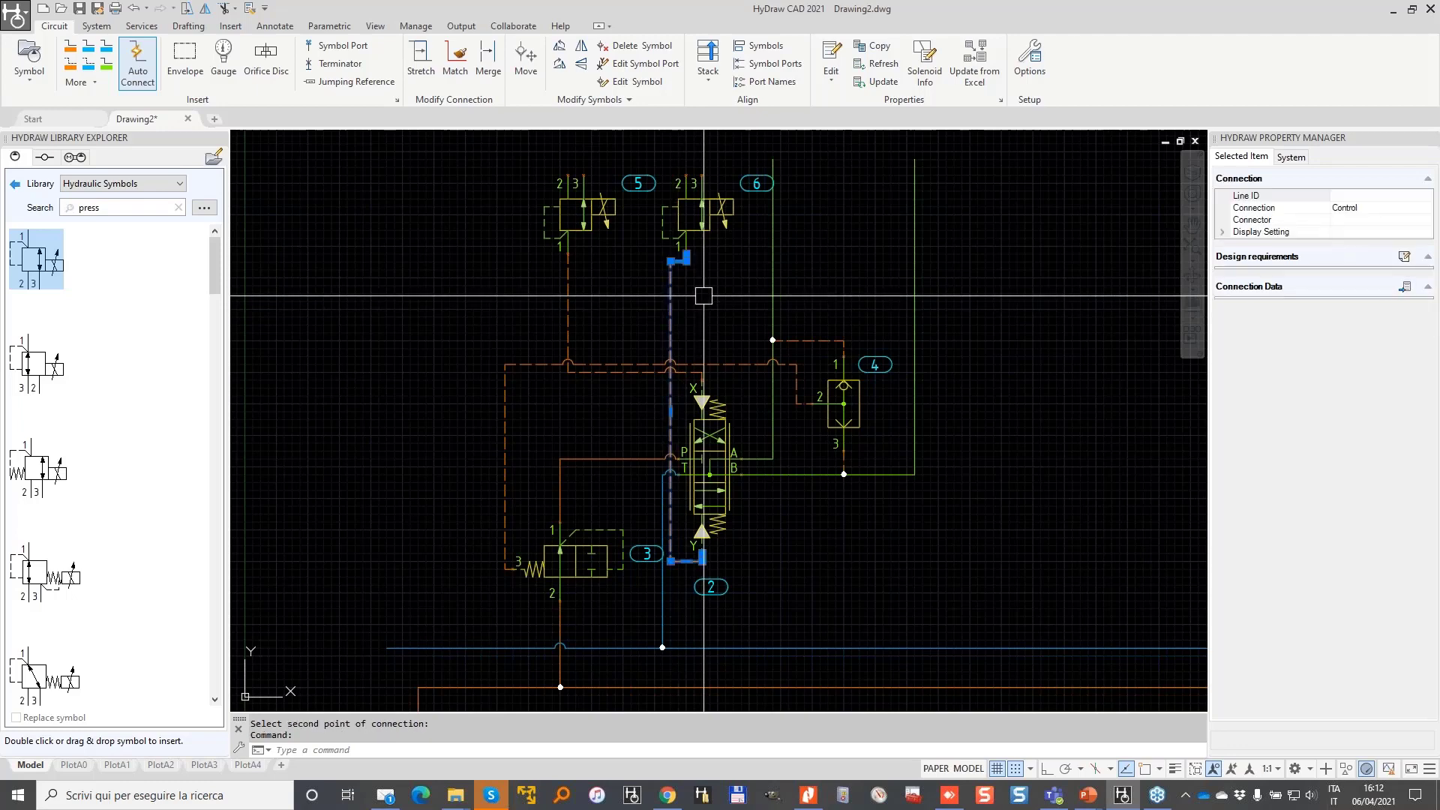
{"action": "key", "text": "Delete"}
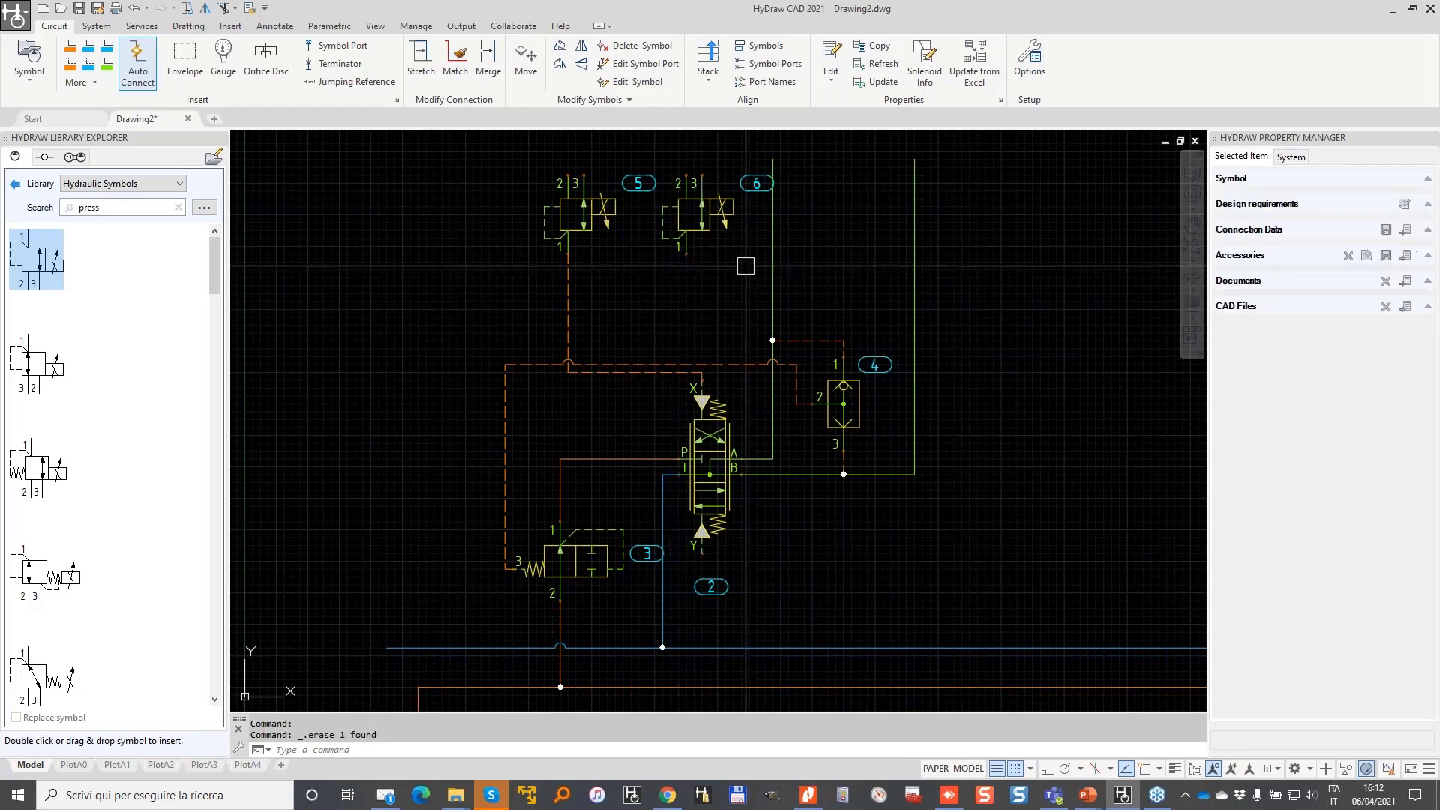
- With Auto Connect off, draw a control line from valve 6 port 1 around the A/B side of the directional valve to port Y
{"action": "left_click", "coordinate": [149, 64]}
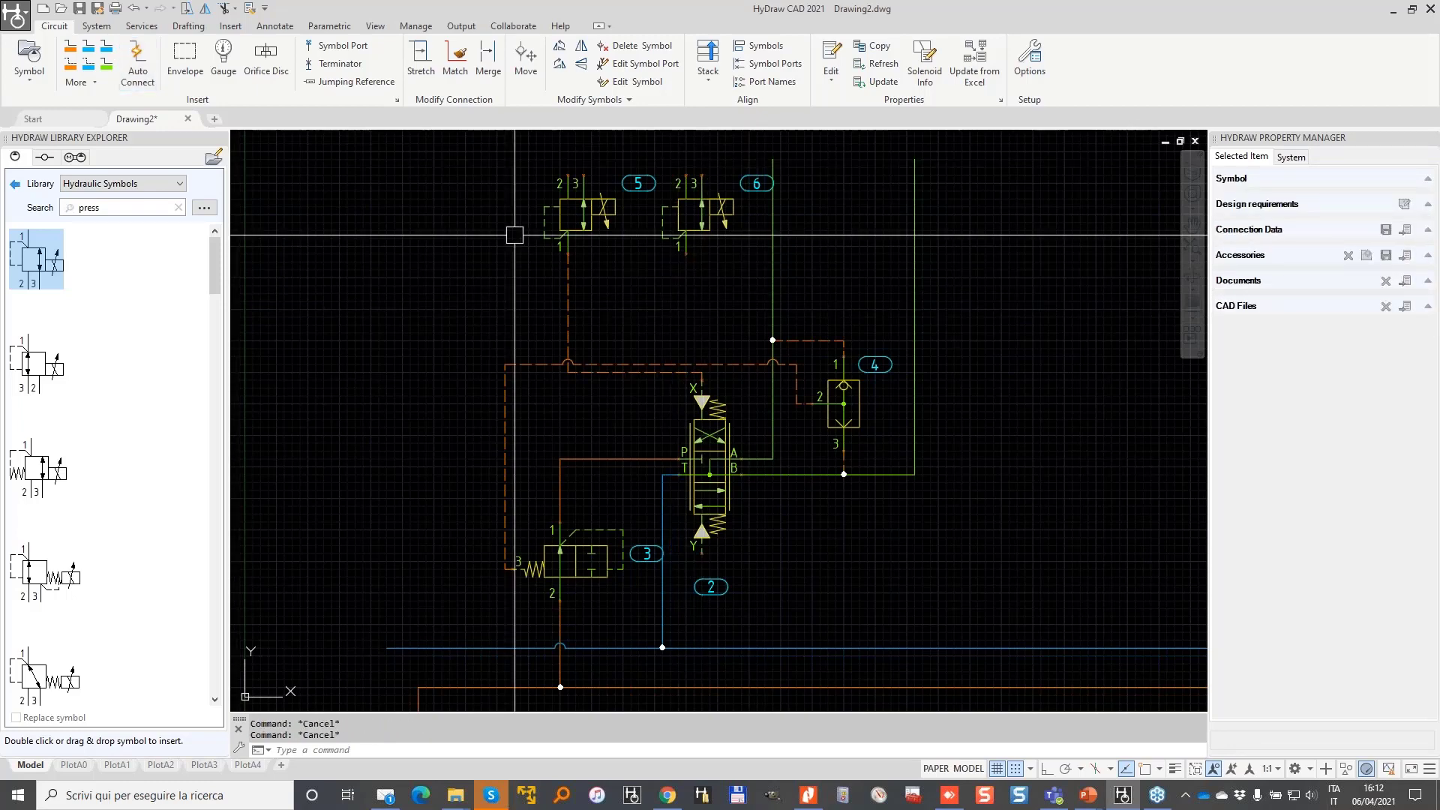
{"action": "left_click", "coordinate": [71, 68]}
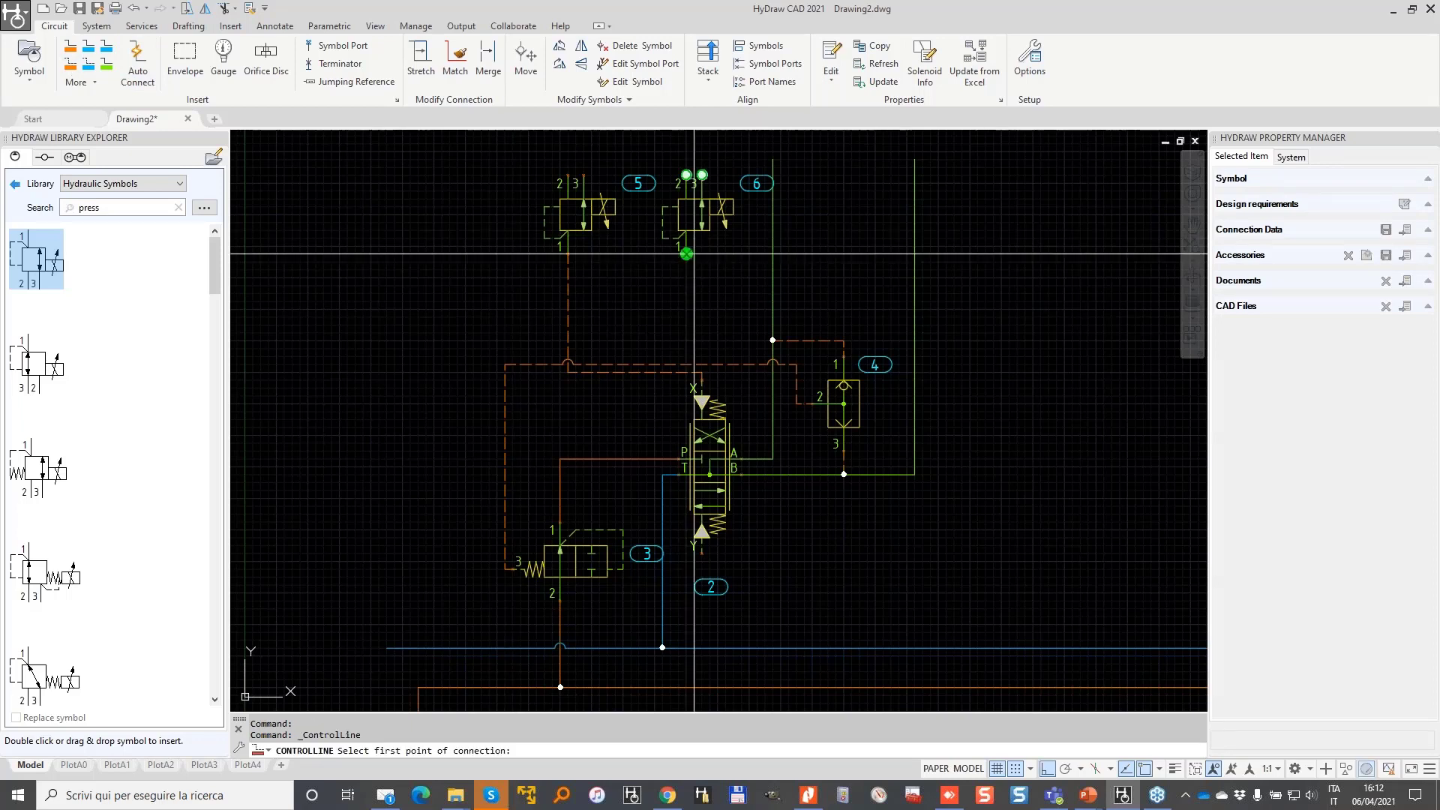
{"action": "left_click", "coordinate": [686, 255]}
{"action": "left_click", "coordinate": [749, 324]}
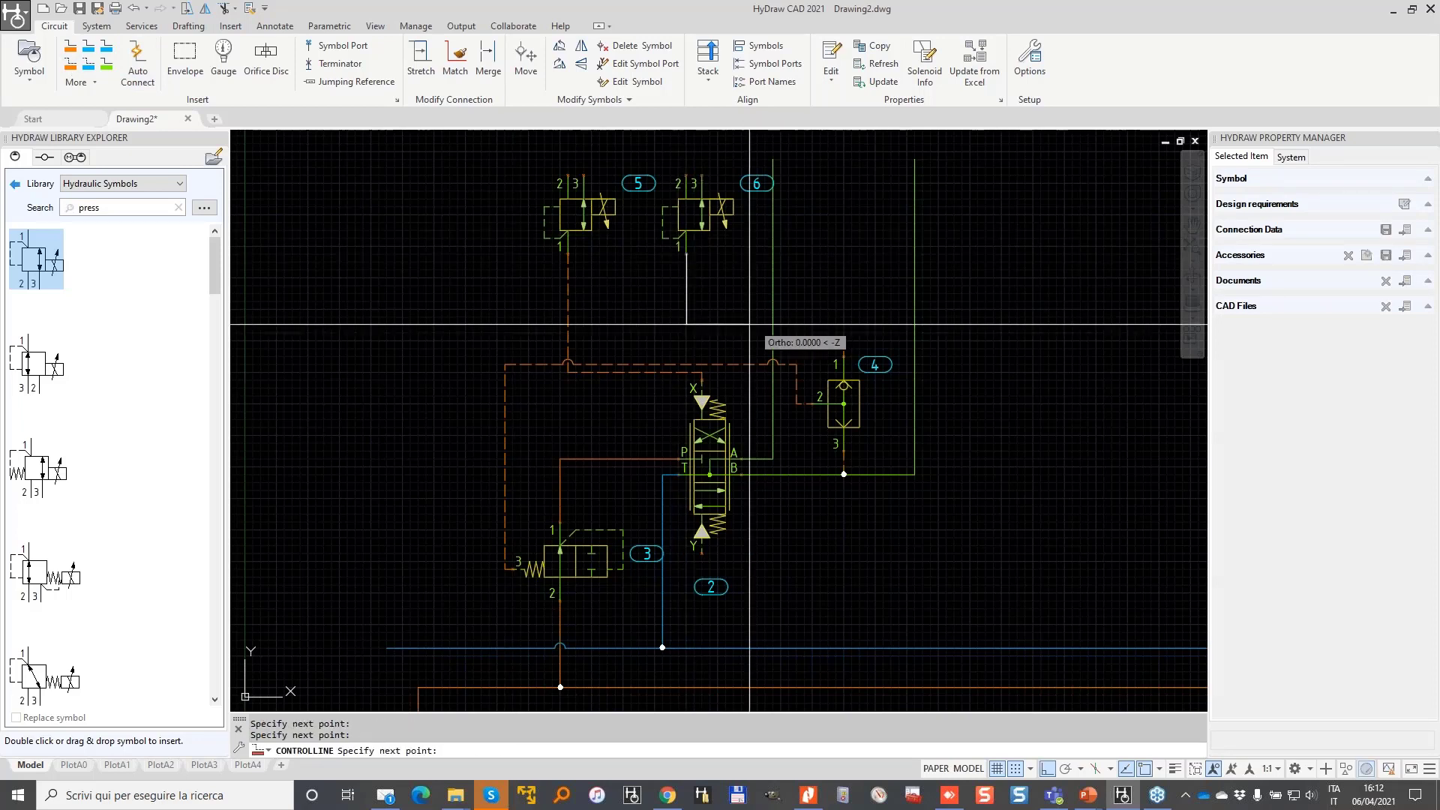
{"action": "left_click", "coordinate": [749, 568]}
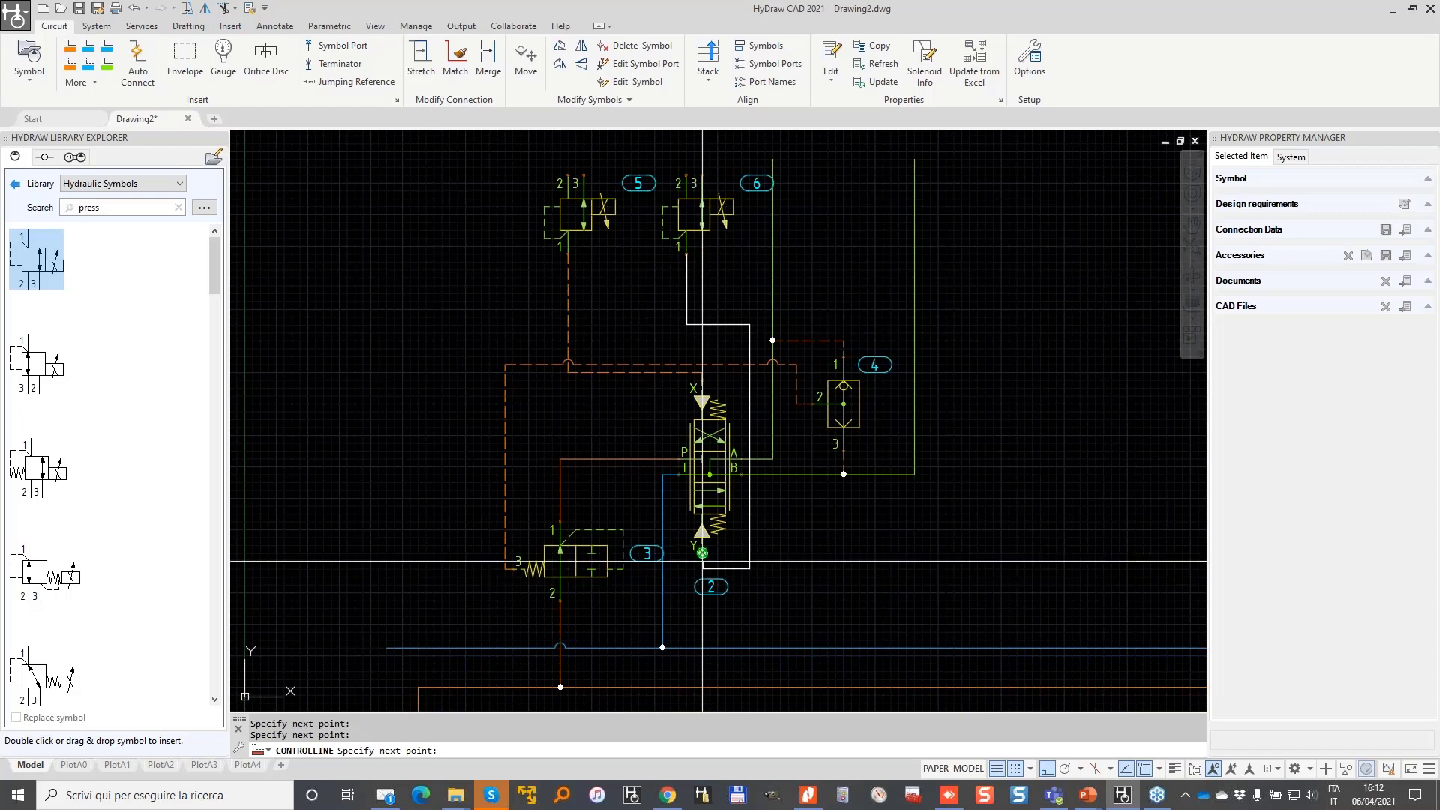
{"action": "left_click", "coordinate": [715, 541]}
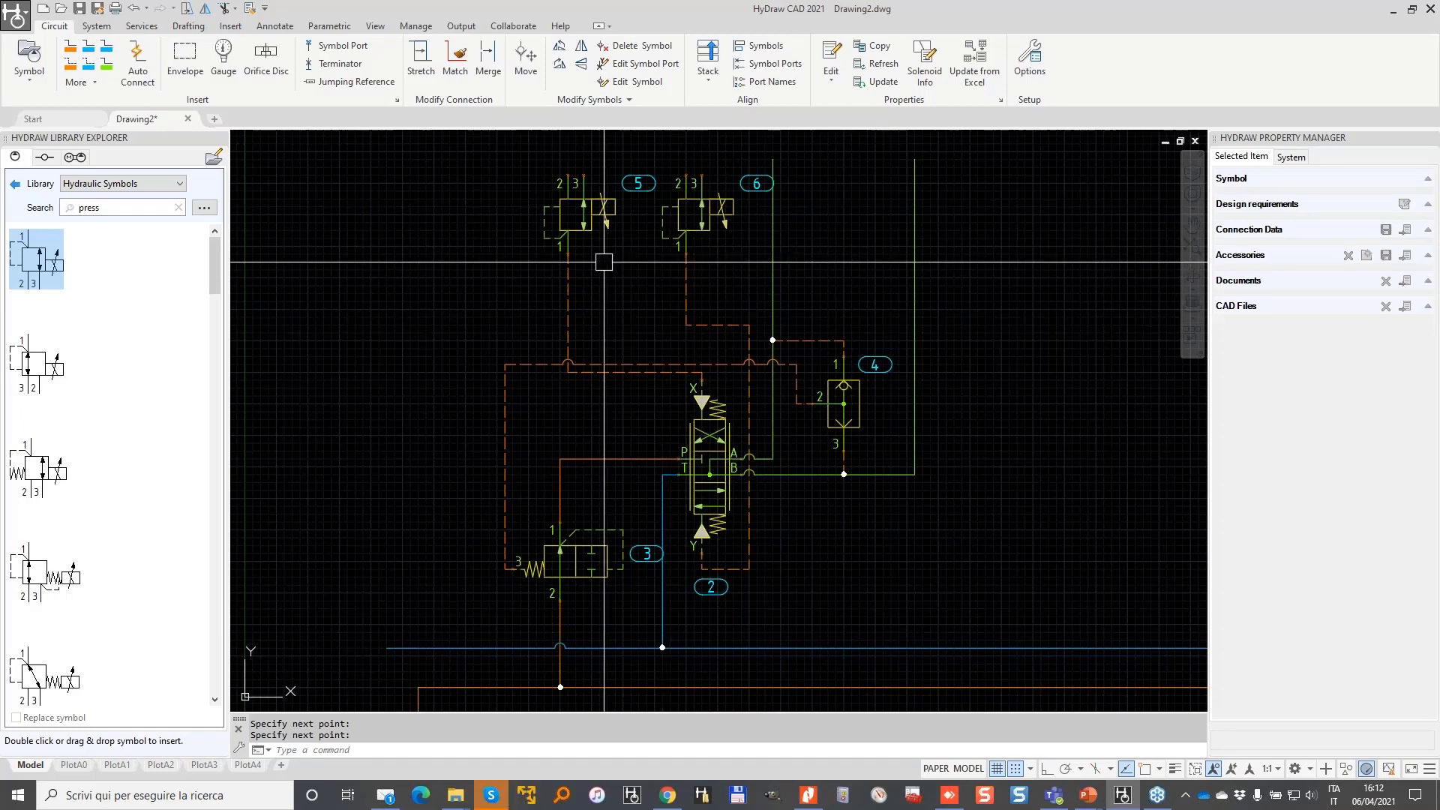
- Stretch the horizontal segment of the shuttle valve's control line slightly upward, away from the control line to port X
{"action": "scroll", "coordinate": [604, 359], "scroll_direction": "up", "scroll_amount": 4}
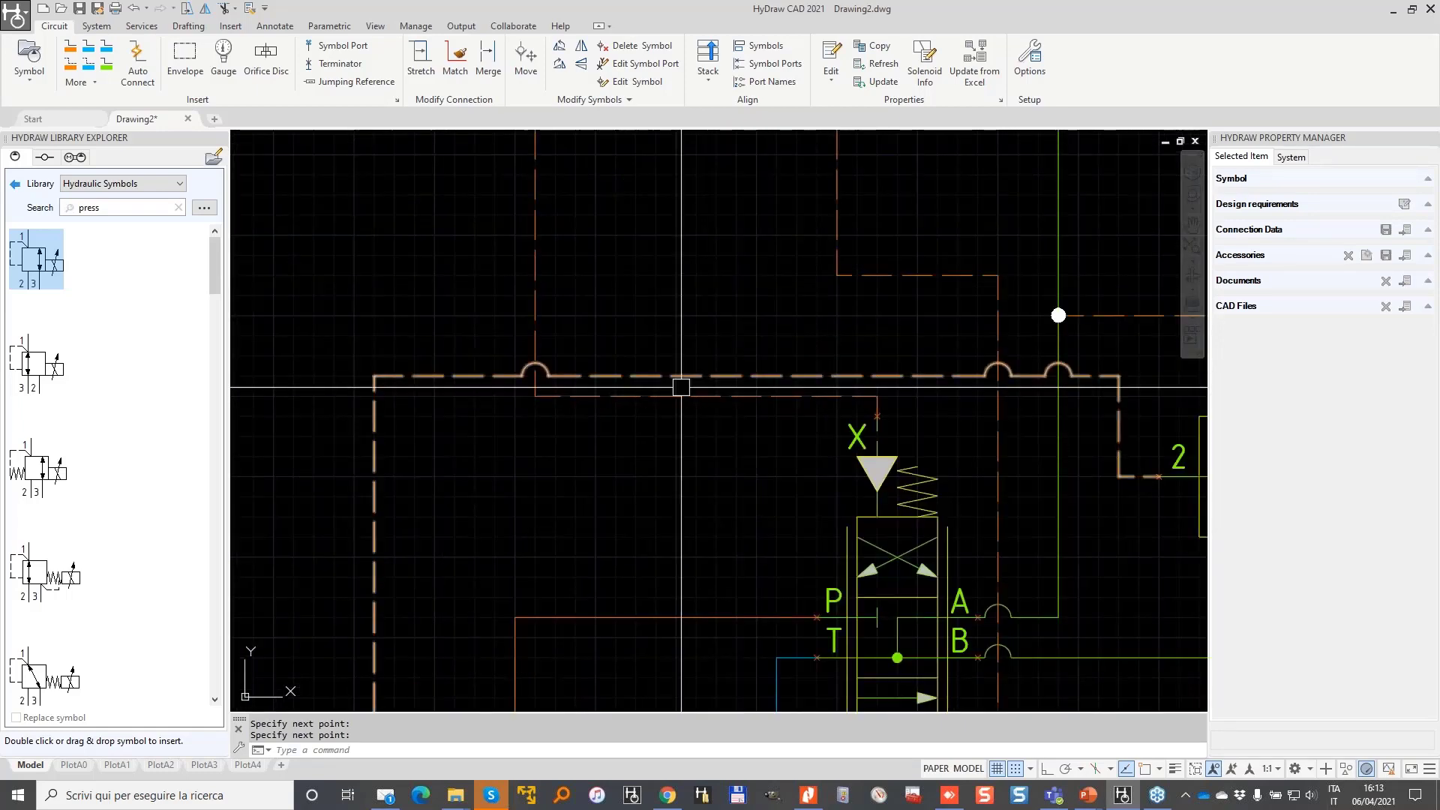
{"action": "left_click", "coordinate": [421, 60]}
{"action": "left_click", "coordinate": [673, 376]}
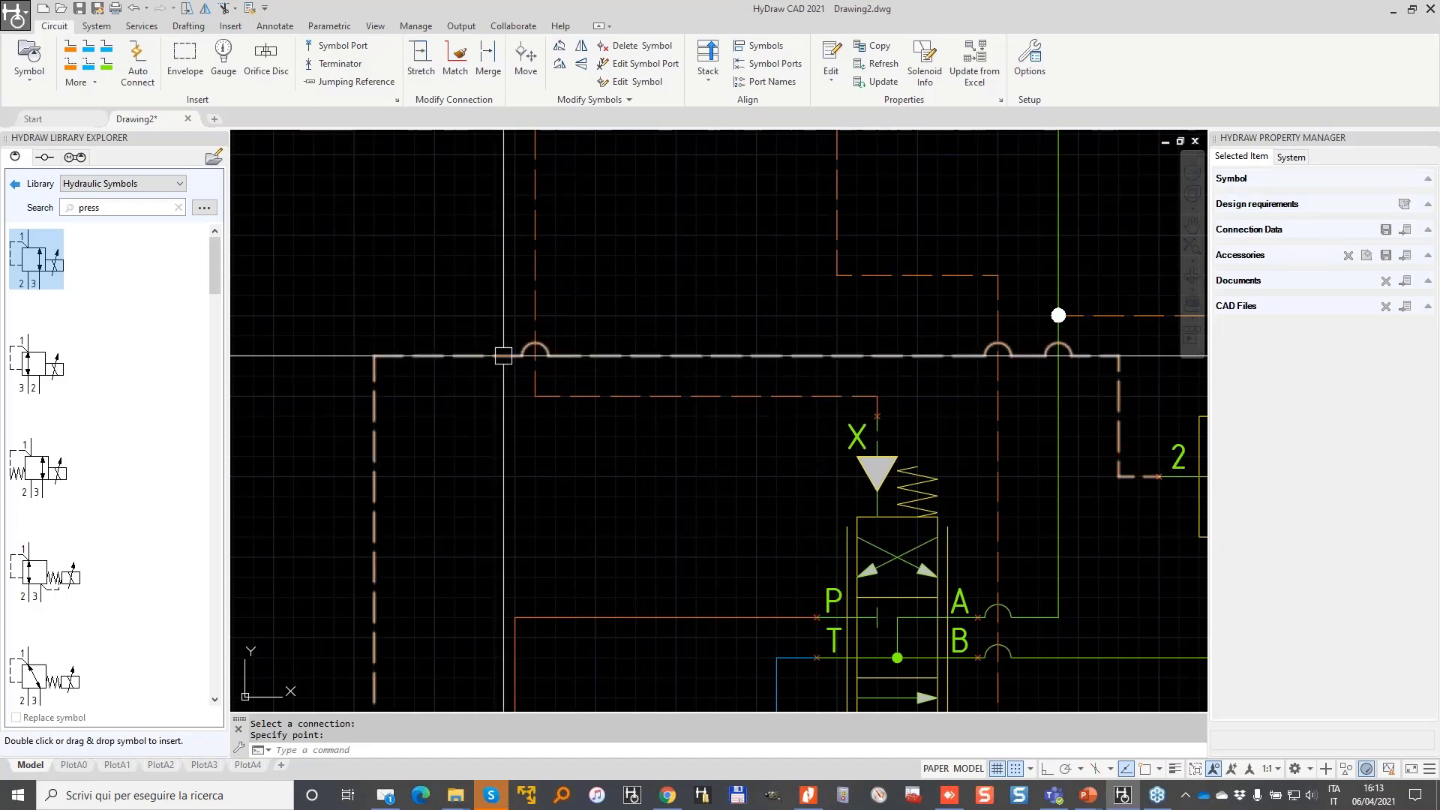
{"action": "scroll", "coordinate": [510, 382], "scroll_direction": "down", "scroll_amount": 2}
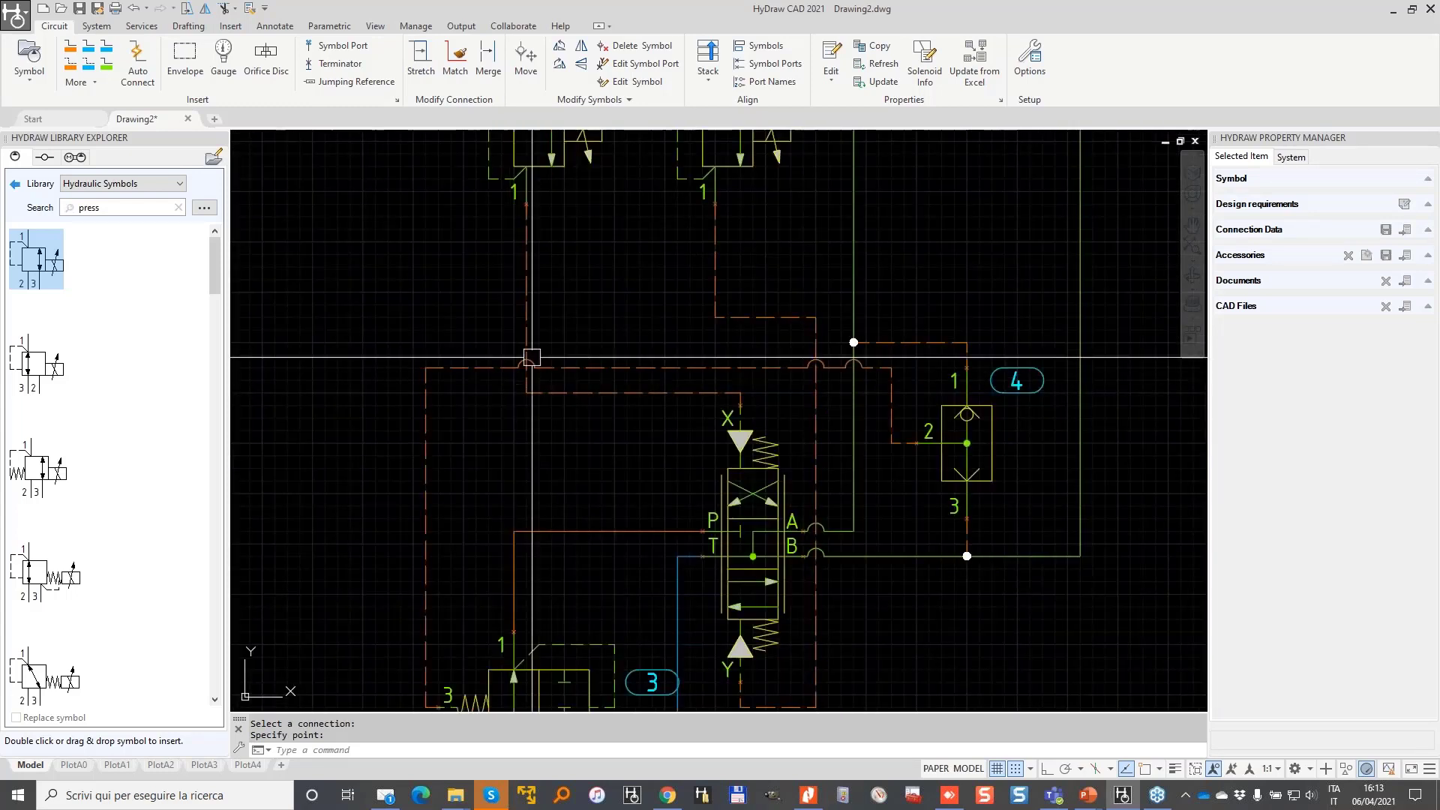
{"action": "scroll", "coordinate": [480, 399], "scroll_direction": "up", "scroll_amount": 2}
{"action": "scroll", "coordinate": [480, 399], "scroll_direction": "down", "scroll_amount": 2}
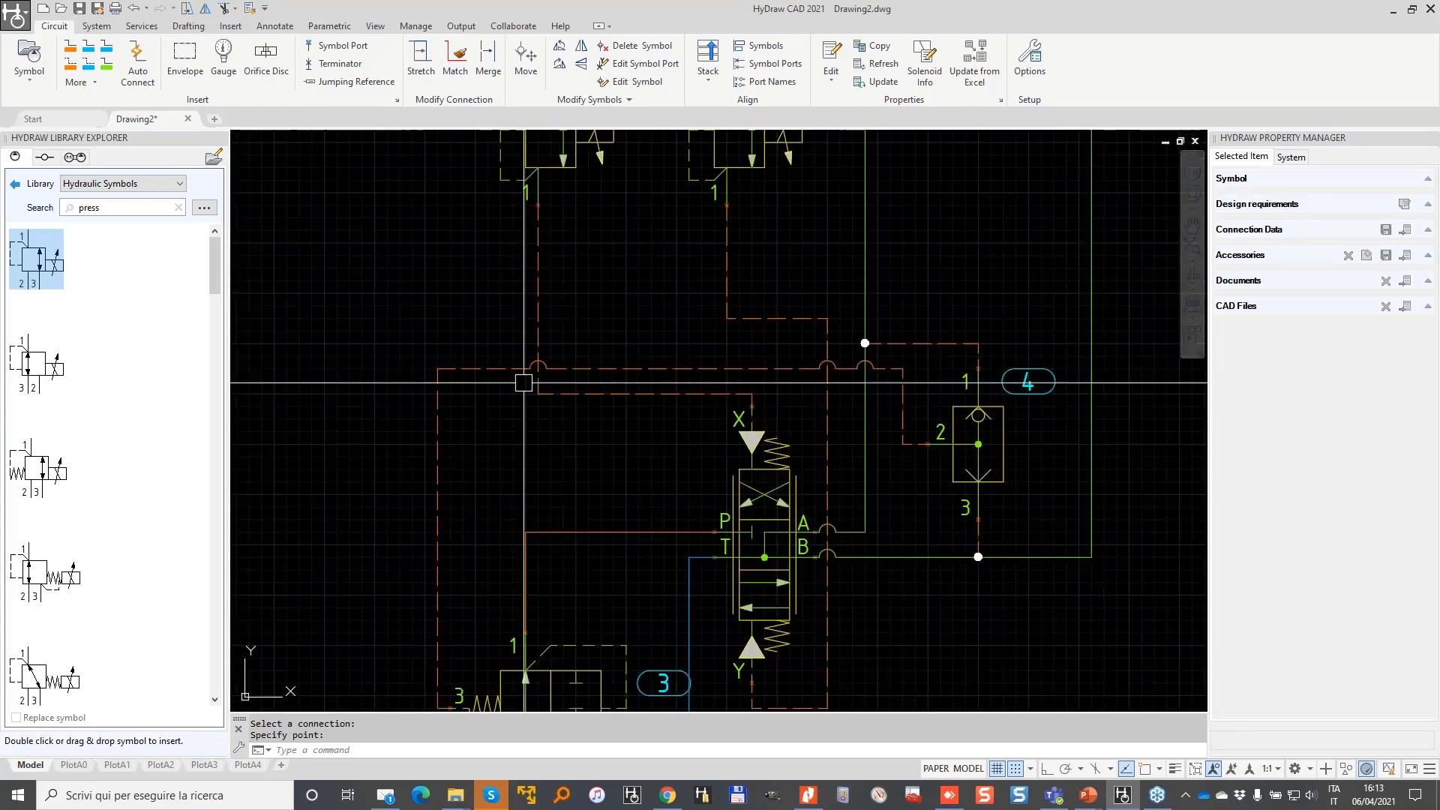
{"action": "scroll", "coordinate": [677, 318], "scroll_direction": "down", "scroll_amount": 2}
{"action": "scroll", "coordinate": [604, 395], "scroll_direction": "up", "scroll_amount": 1}
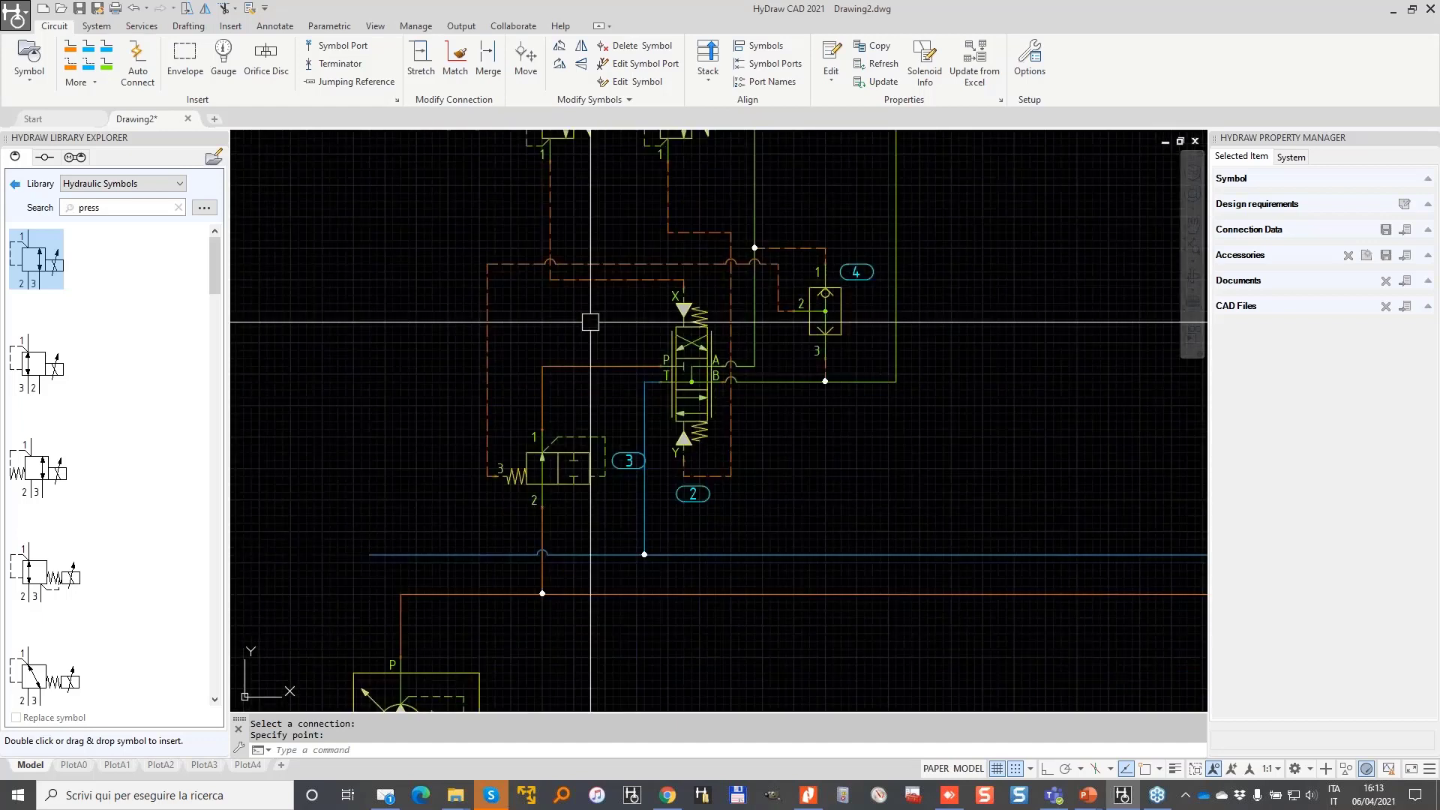
- Move the balloon of logic valve 3 from beside the symbol to just above it
{"action": "left_click", "coordinate": [631, 463]}
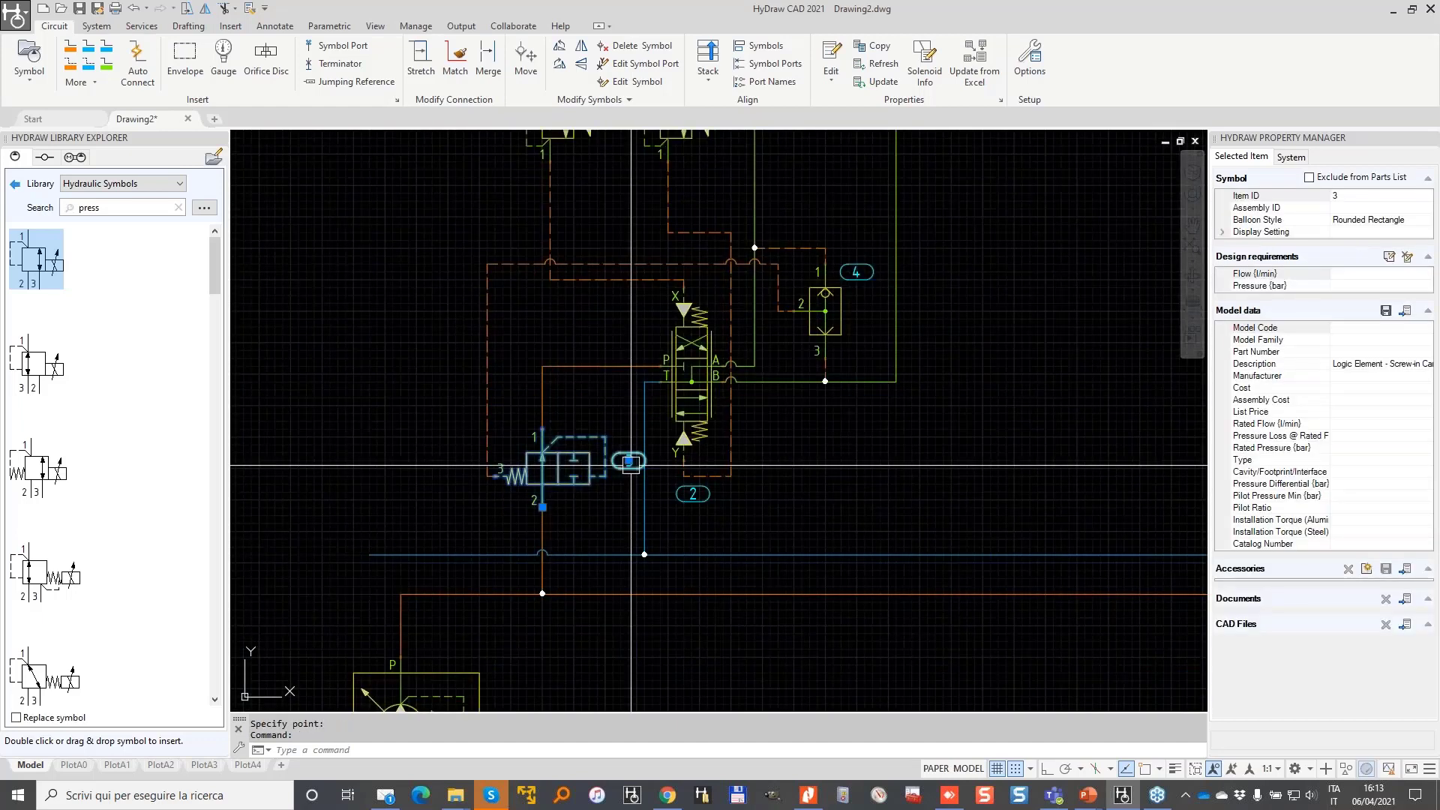
{"action": "left_click", "coordinate": [629, 462]}
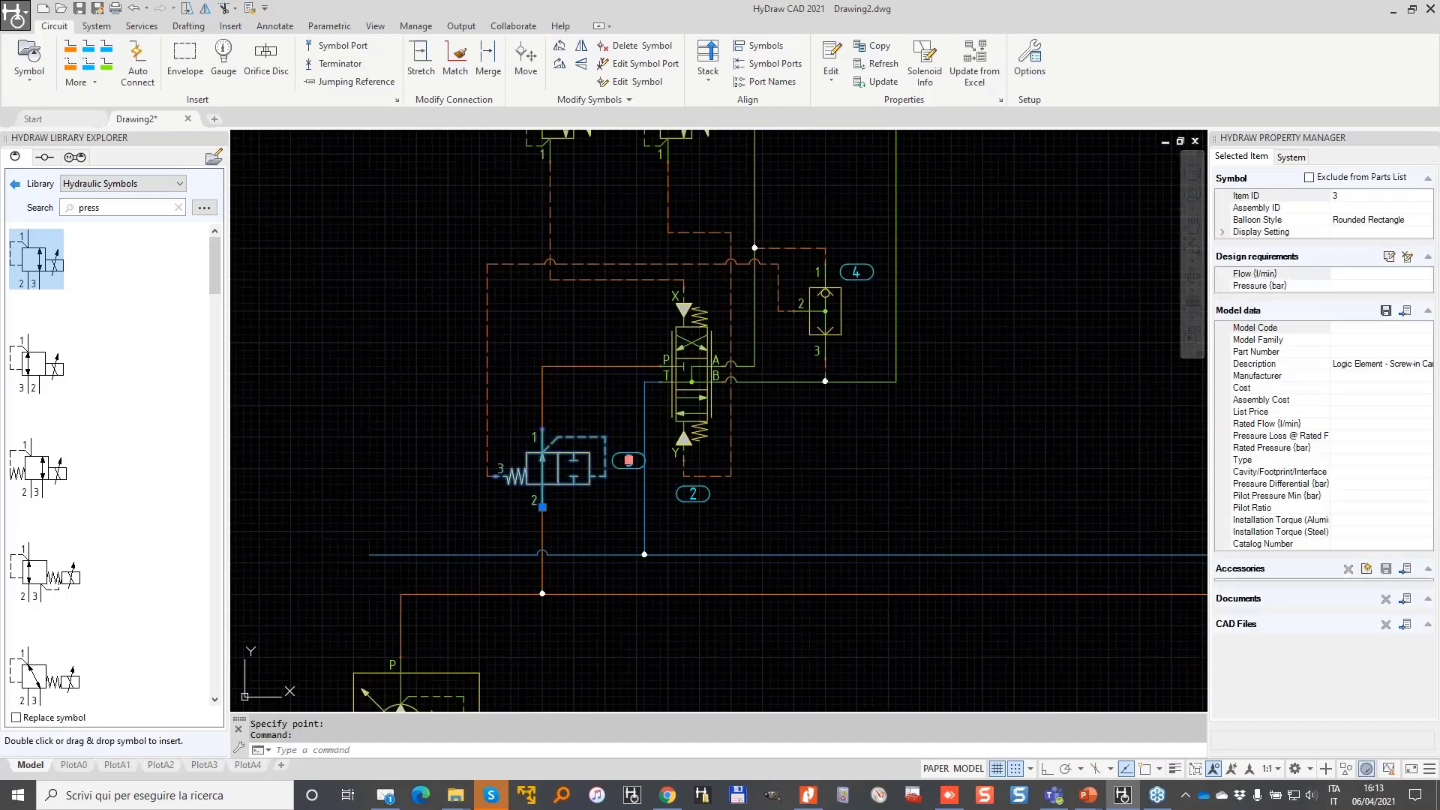
{"action": "left_click", "coordinate": [574, 413]}
{"action": "scroll", "coordinate": [530, 449], "scroll_direction": "down", "scroll_amount": 2}
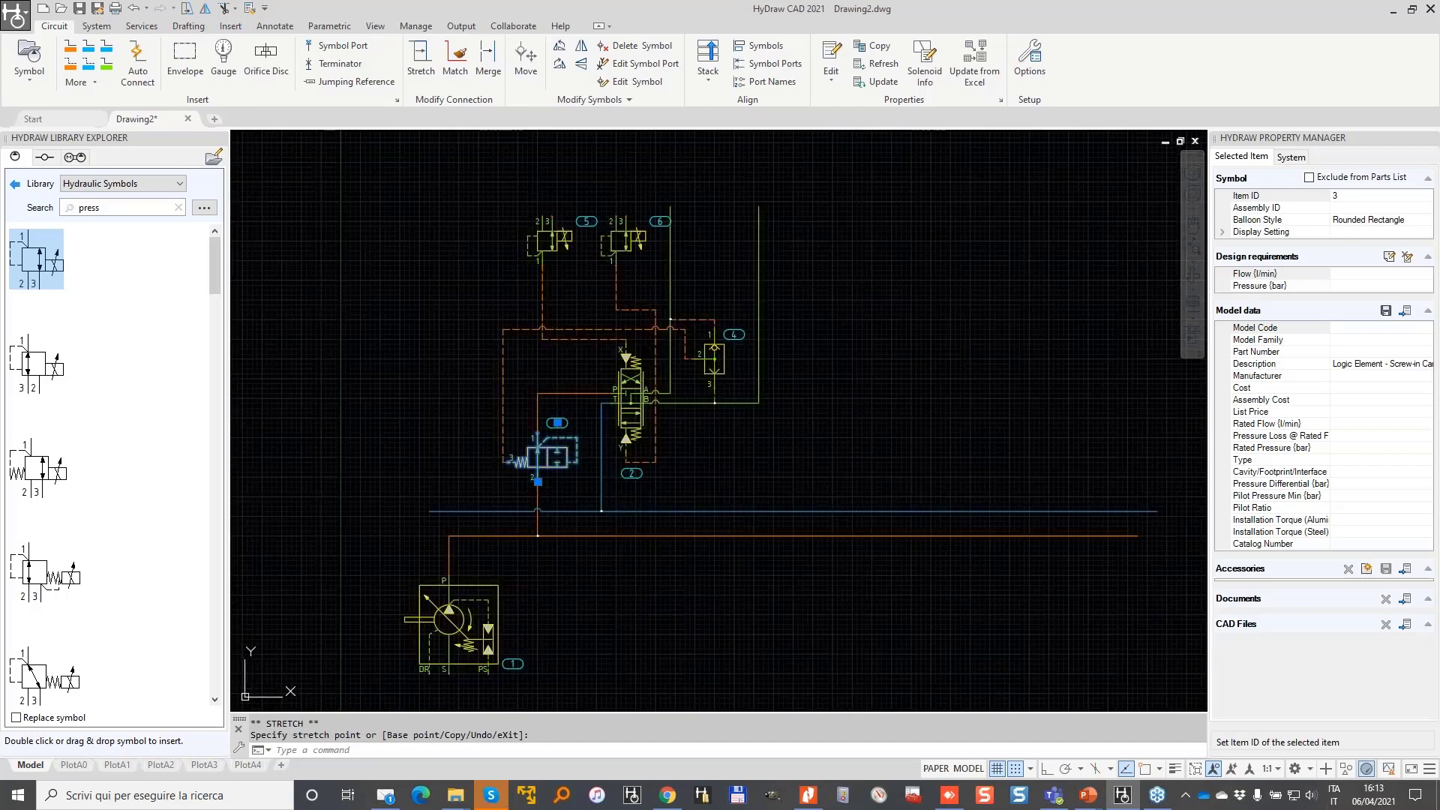
{"action": "key", "text": "Escape"}
{"action": "key", "text": "Escape"}
- Shift logic valve 3 horizontally a little closer to the directional valve, keeping its connections attached
{"action": "middle_click_drag", "start_coordinate": [586, 466], "coordinate": [604, 481]}
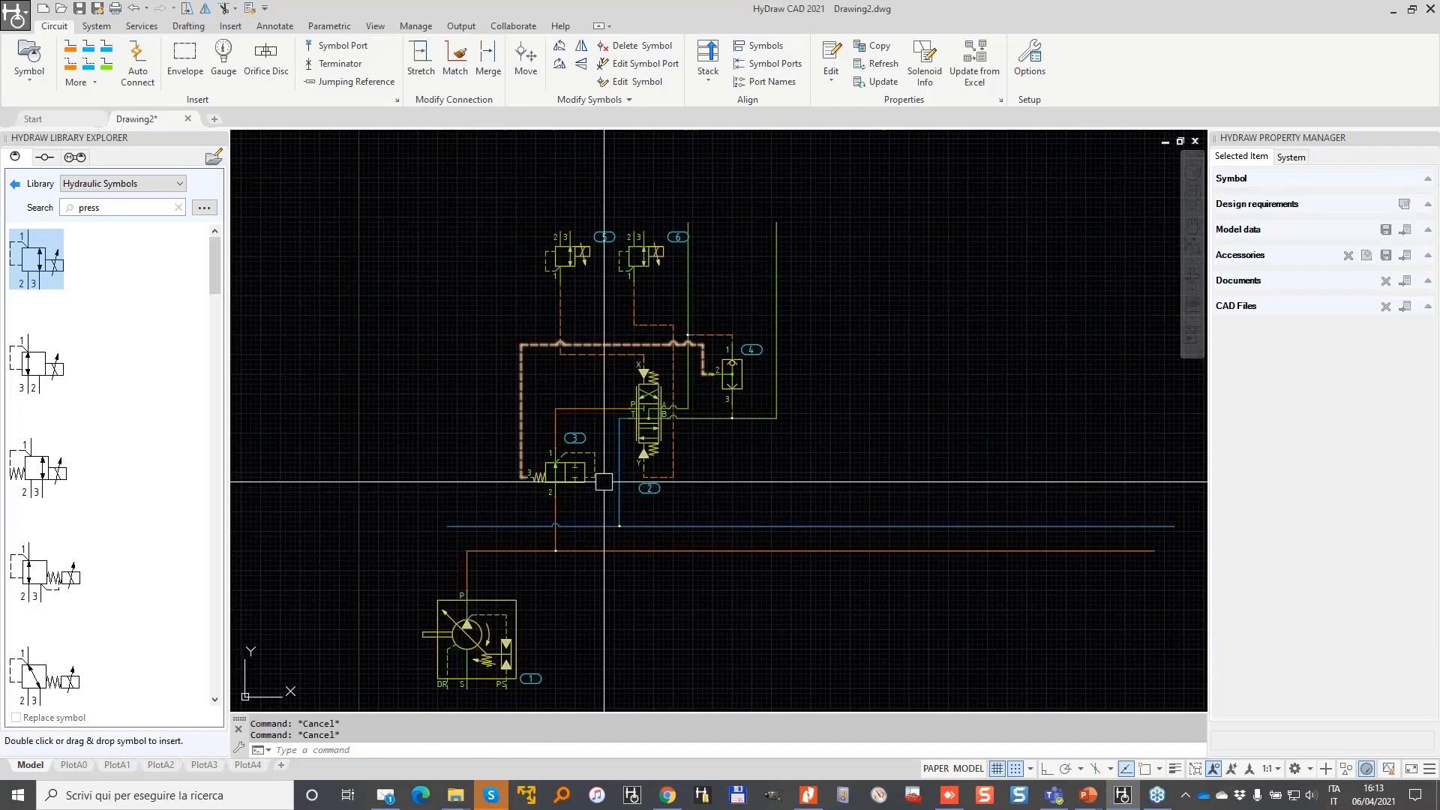
{"action": "left_click", "coordinate": [584, 474]}
{"action": "scroll", "coordinate": [574, 464], "scroll_direction": "up", "scroll_amount": 3}
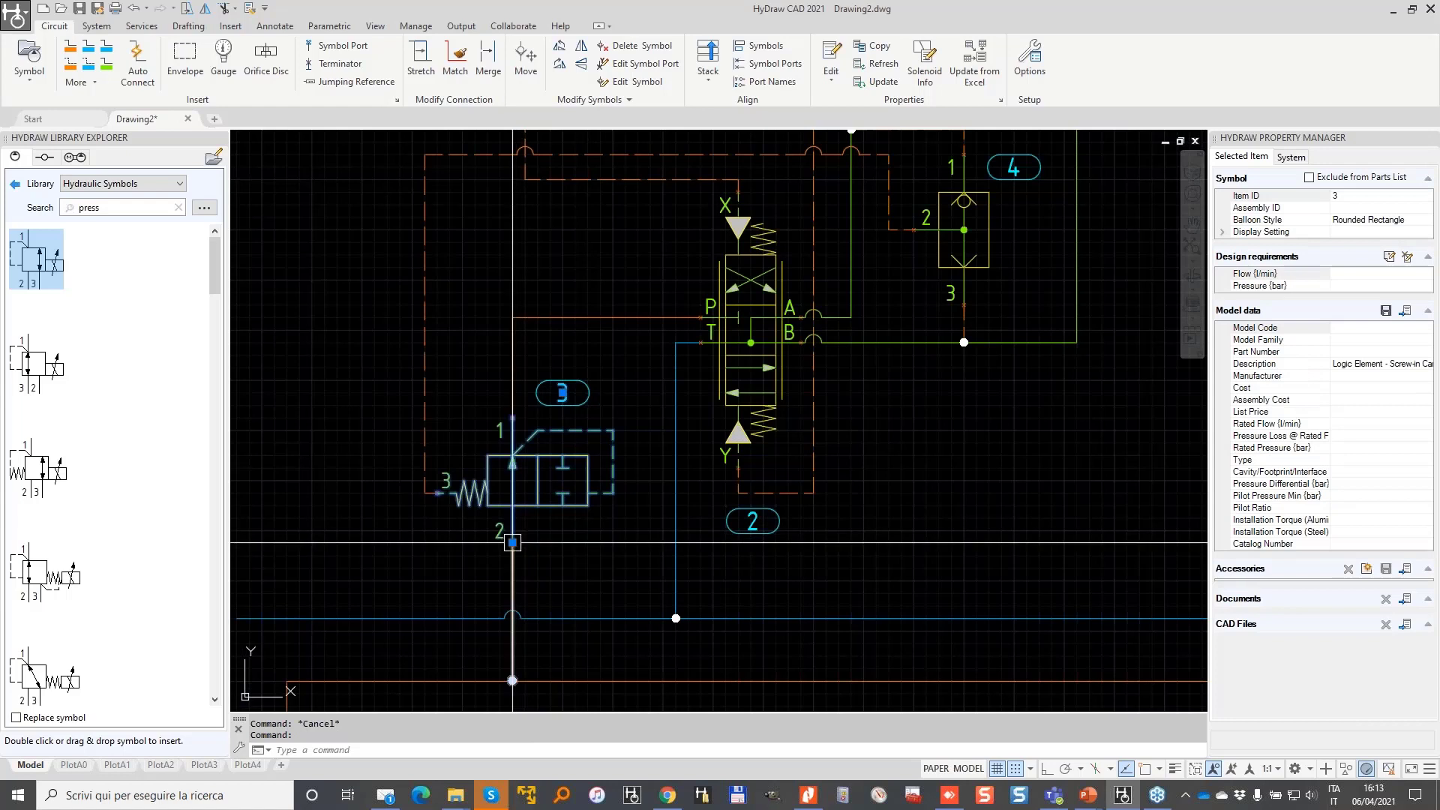
{"action": "left_click", "coordinate": [512, 542]}
{"action": "left_click", "coordinate": [550, 541]}
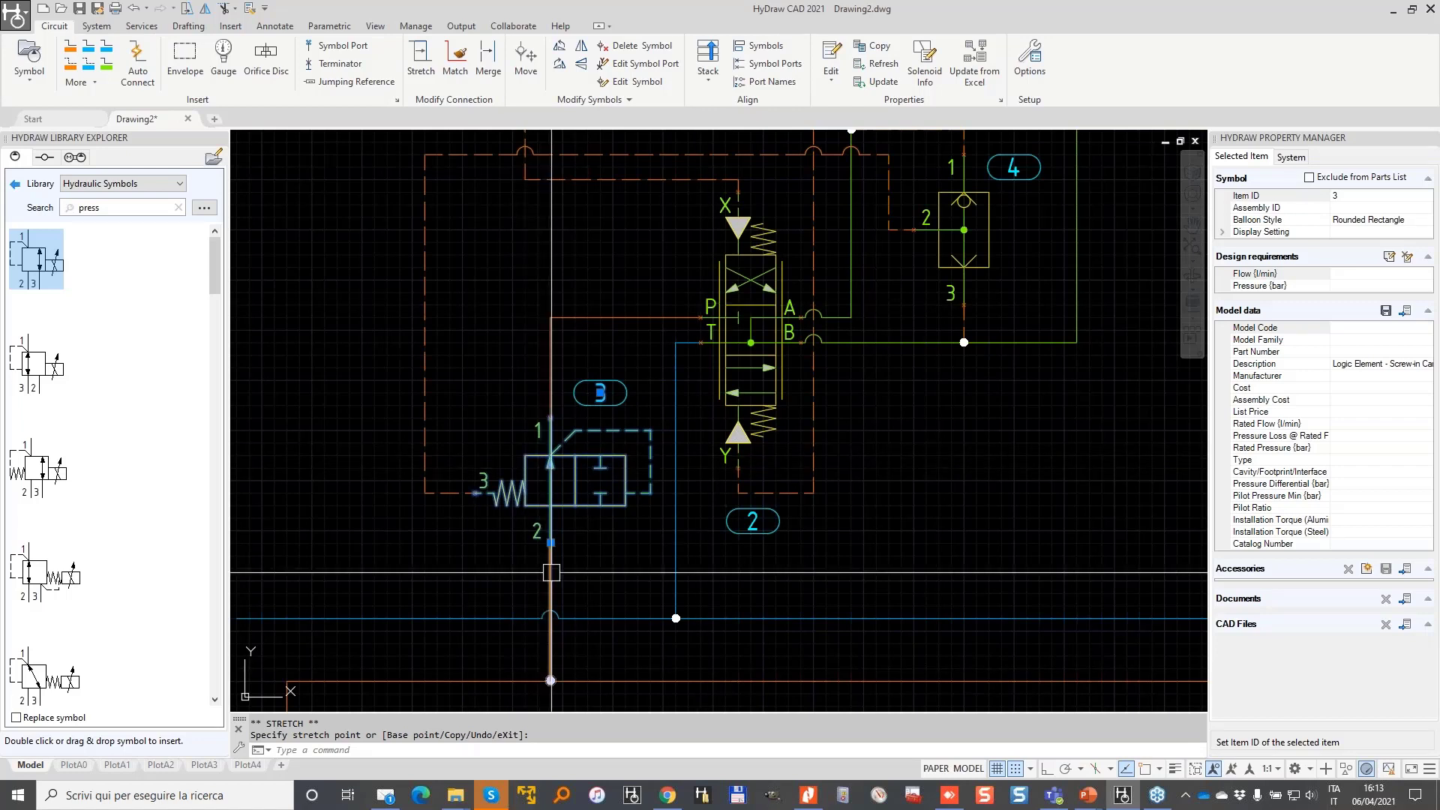
{"action": "left_click", "coordinate": [546, 680]}
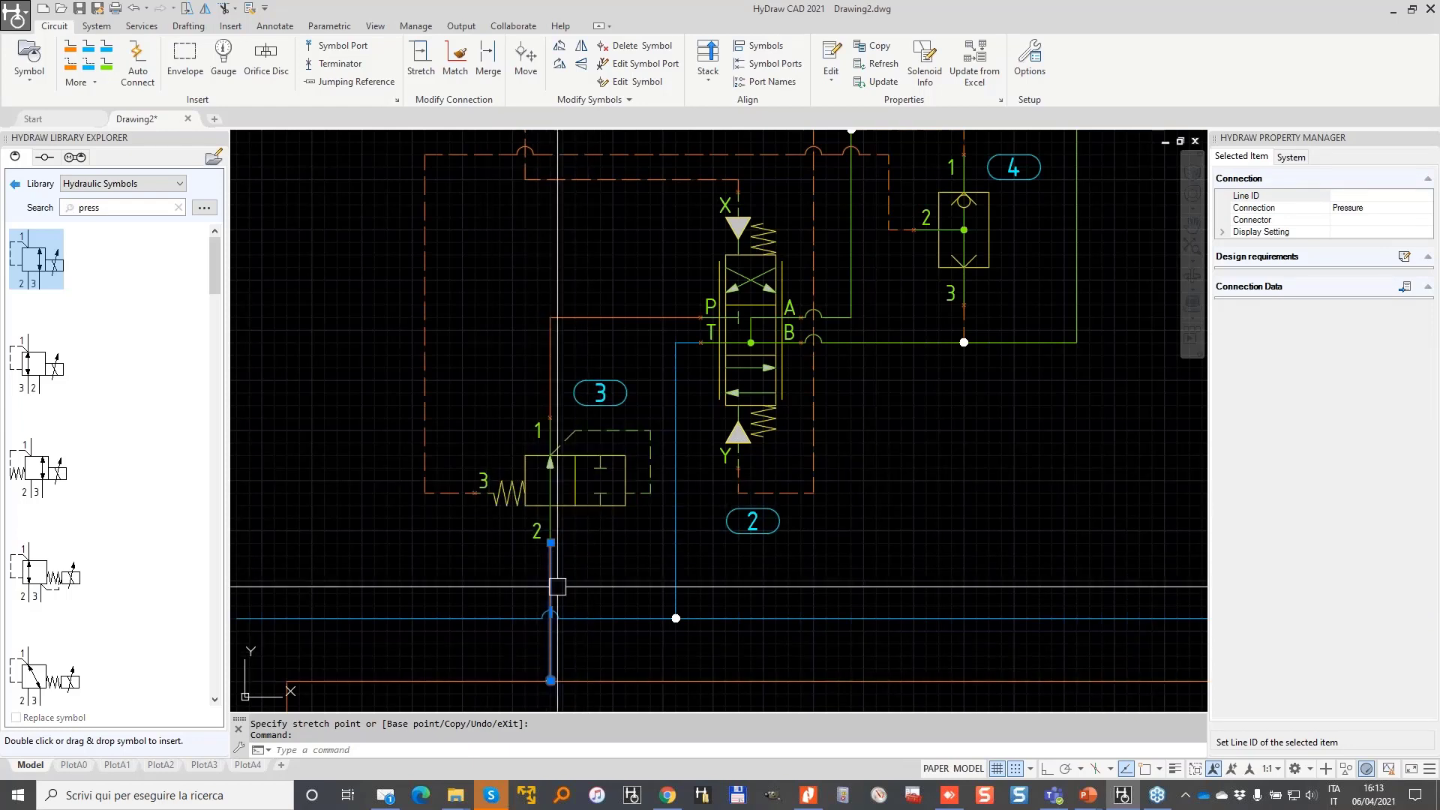
{"action": "key", "text": "Escape"}
{"action": "key", "text": "Escape"}
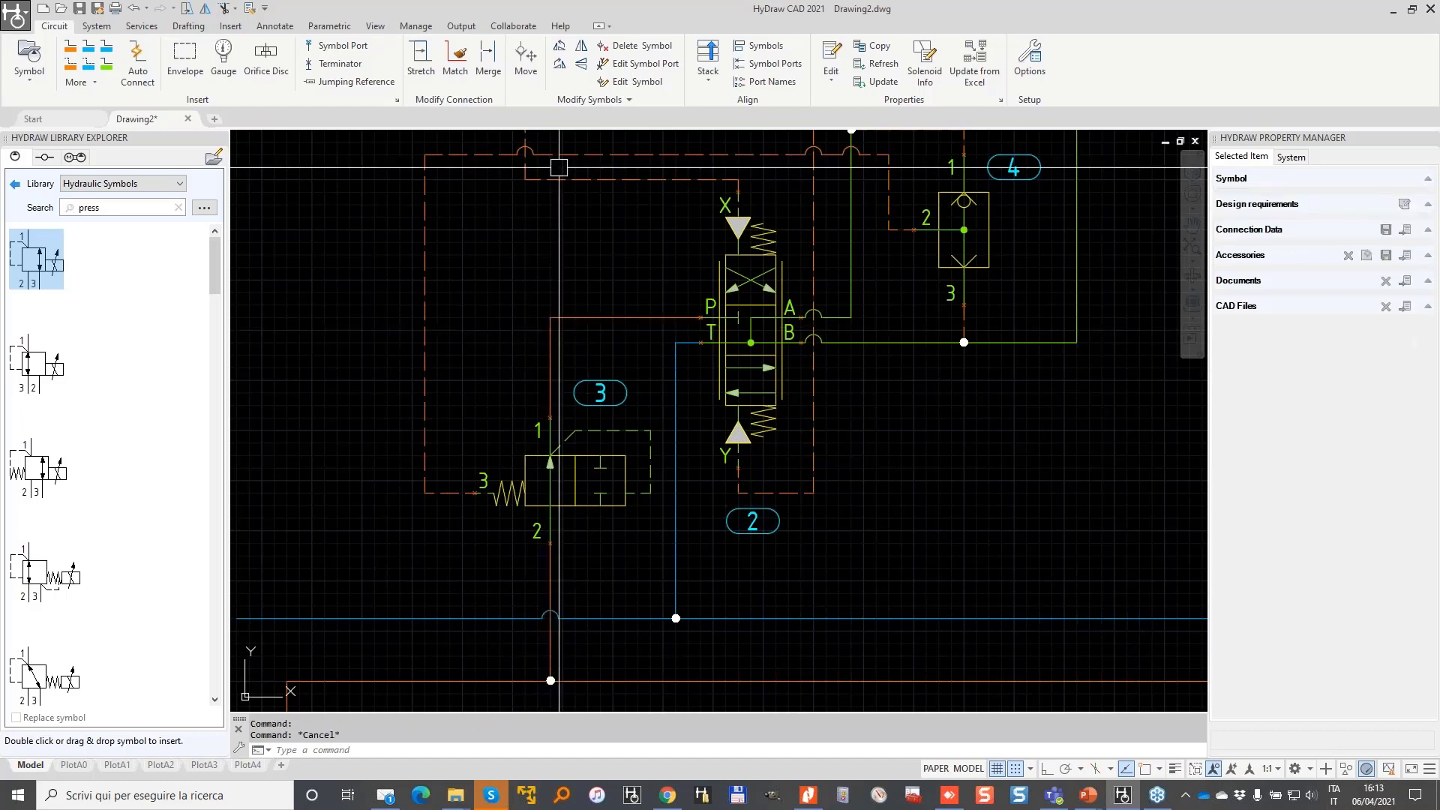
- Stretch the vertical segment of the shuttle valve's control line closer to port 3 of logic valve 3
{"action": "left_click", "coordinate": [421, 60]}
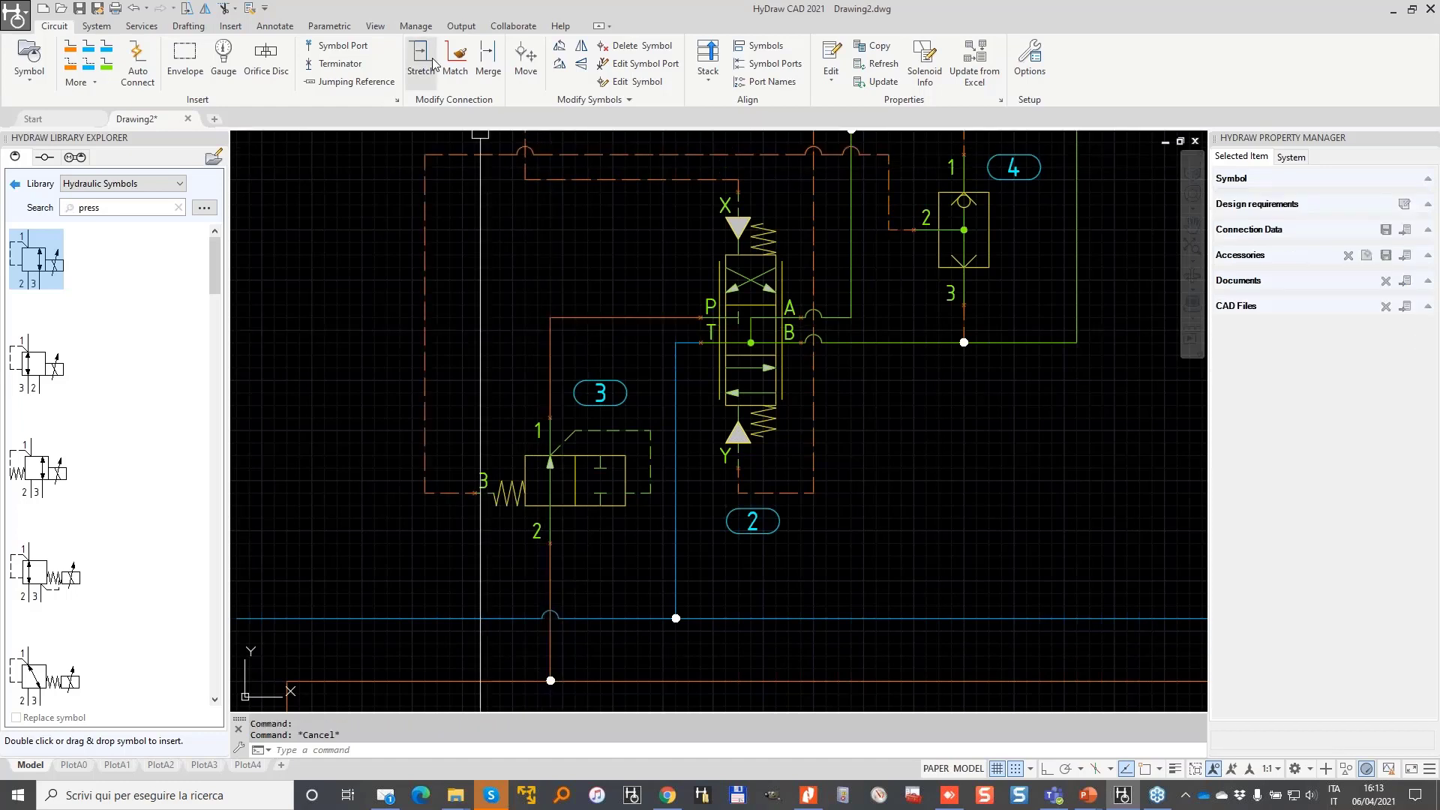
{"action": "left_click", "coordinate": [425, 255]}
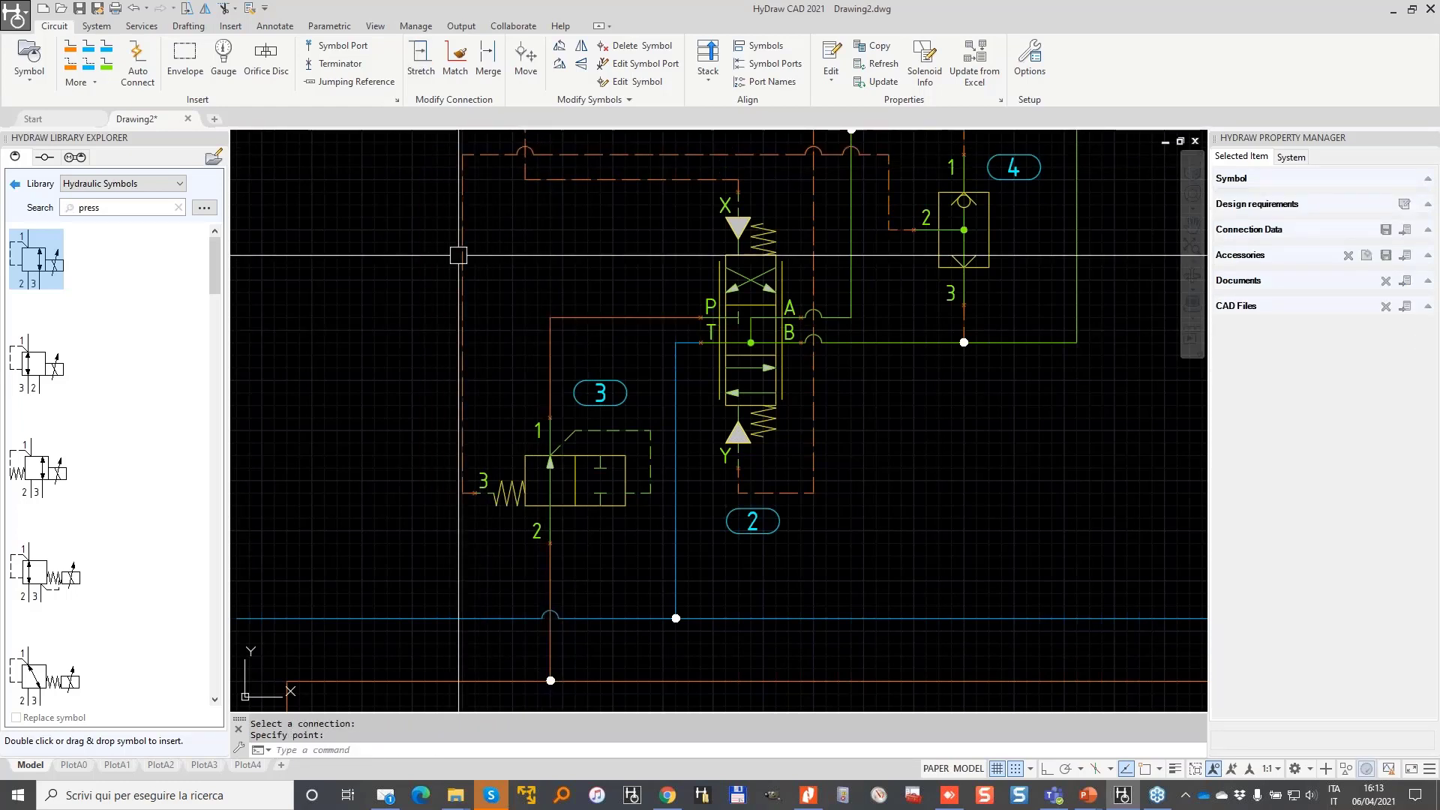
{"action": "scroll", "coordinate": [485, 318], "scroll_direction": "down", "scroll_amount": 2}
{"action": "middle_click_drag", "start_coordinate": [616, 202], "coordinate": [586, 327]}
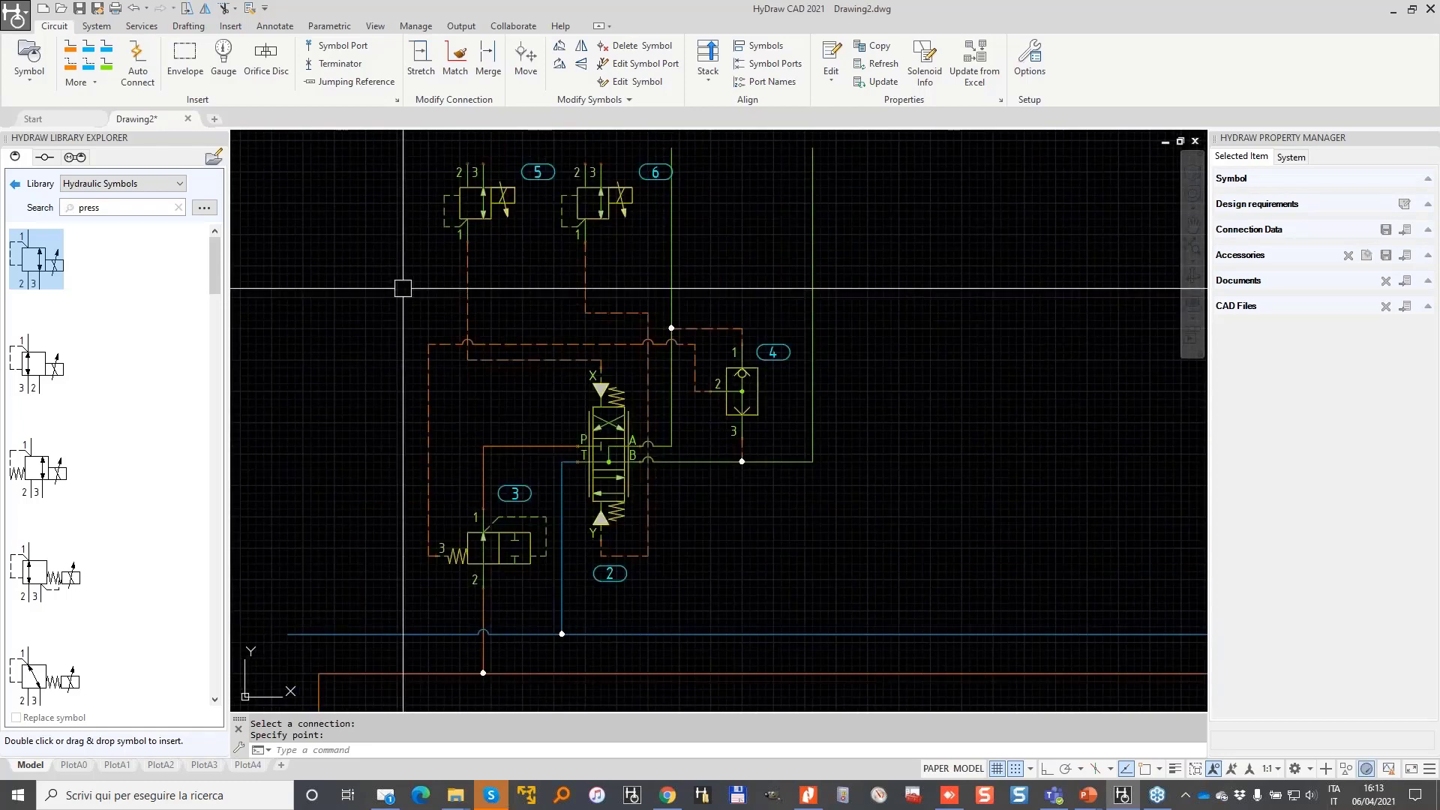
{"action": "middle_click_drag", "start_coordinate": [478, 226], "coordinate": [567, 270]}
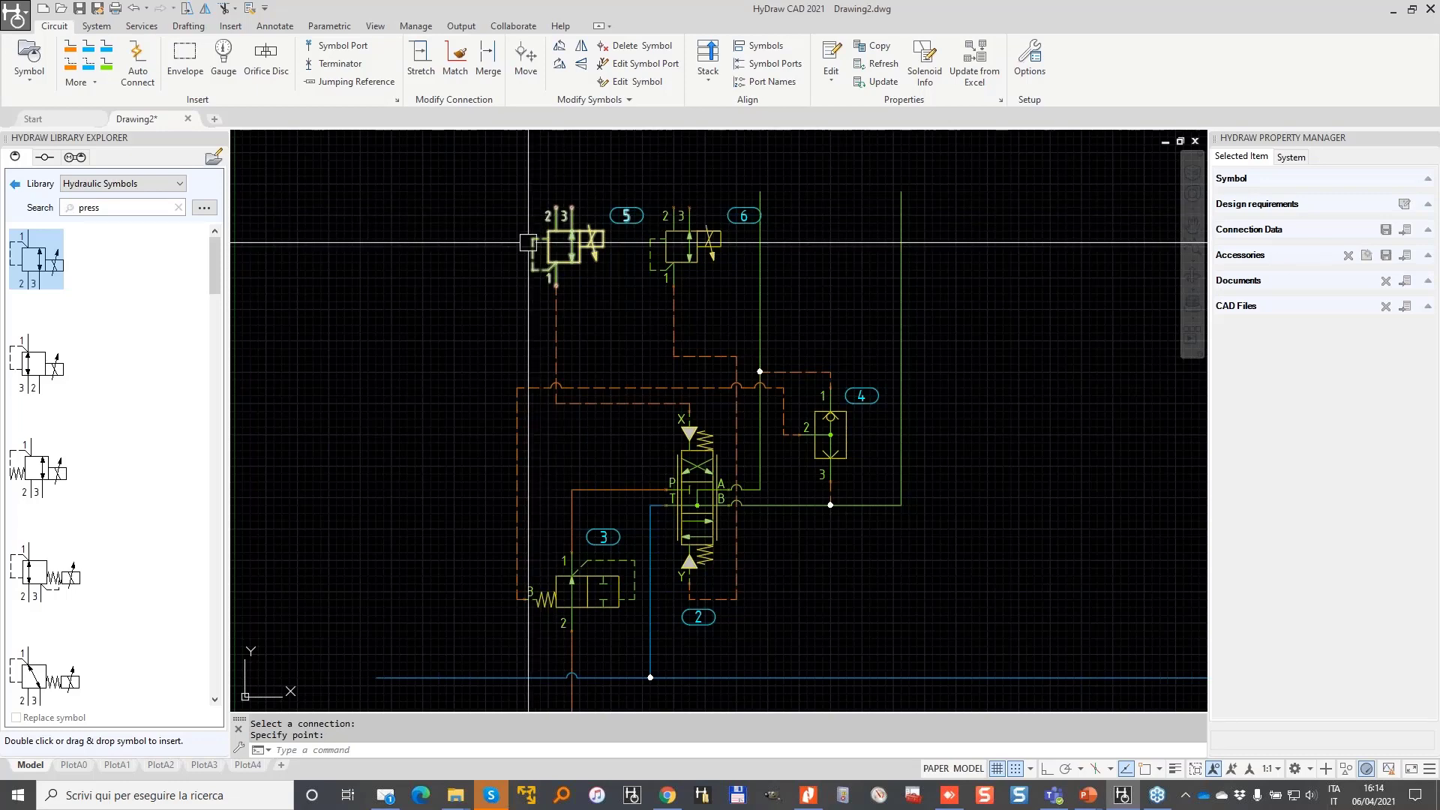
- Insert a screw-in cartridge pressure reducing valve with ports 1, 2 and 3 above the pump, to the left of valve 5
{"action": "scroll", "coordinate": [470, 295], "scroll_direction": "down", "scroll_amount": 2}
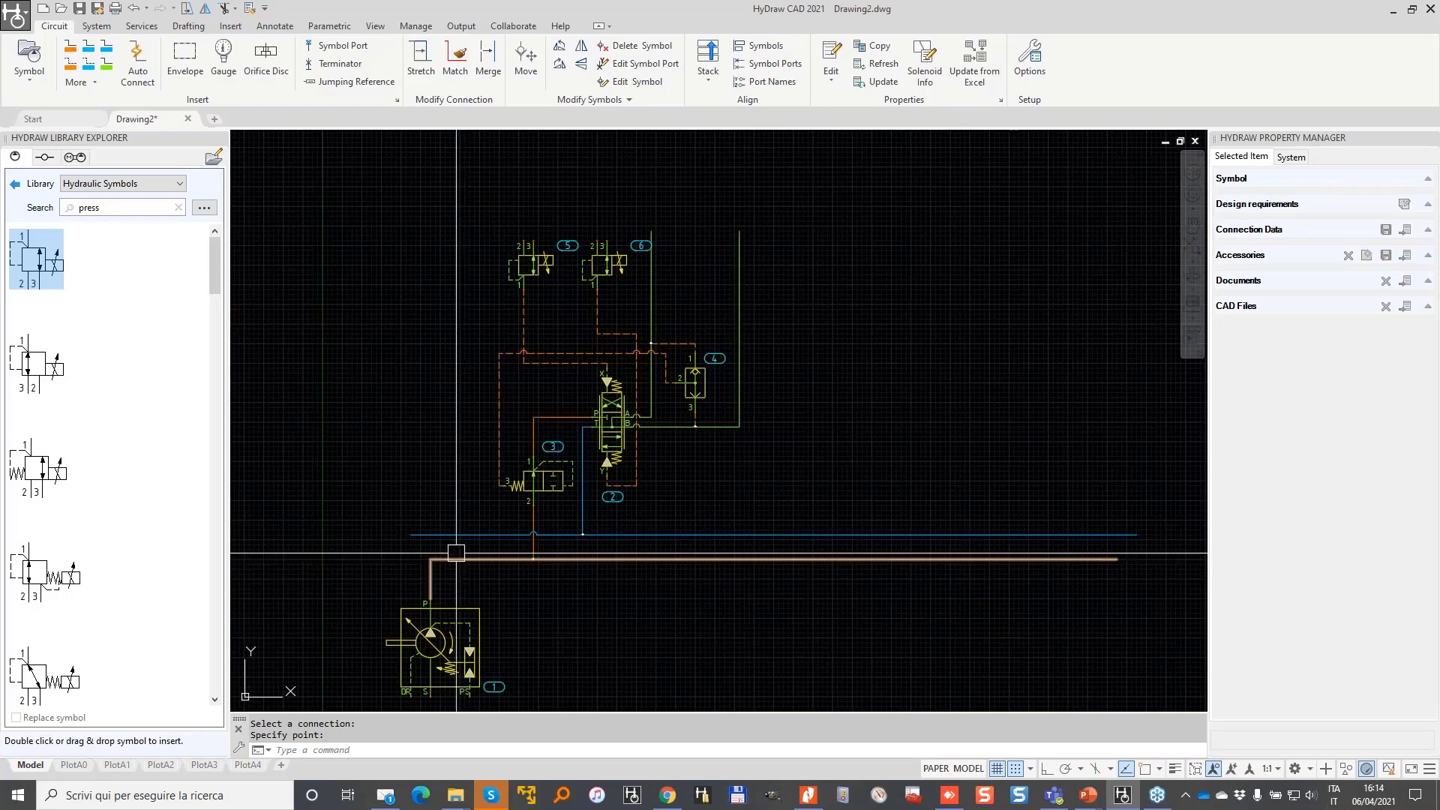
{"action": "left_click", "coordinate": [20, 189]}
{"action": "left_click", "coordinate": [27, 364]}
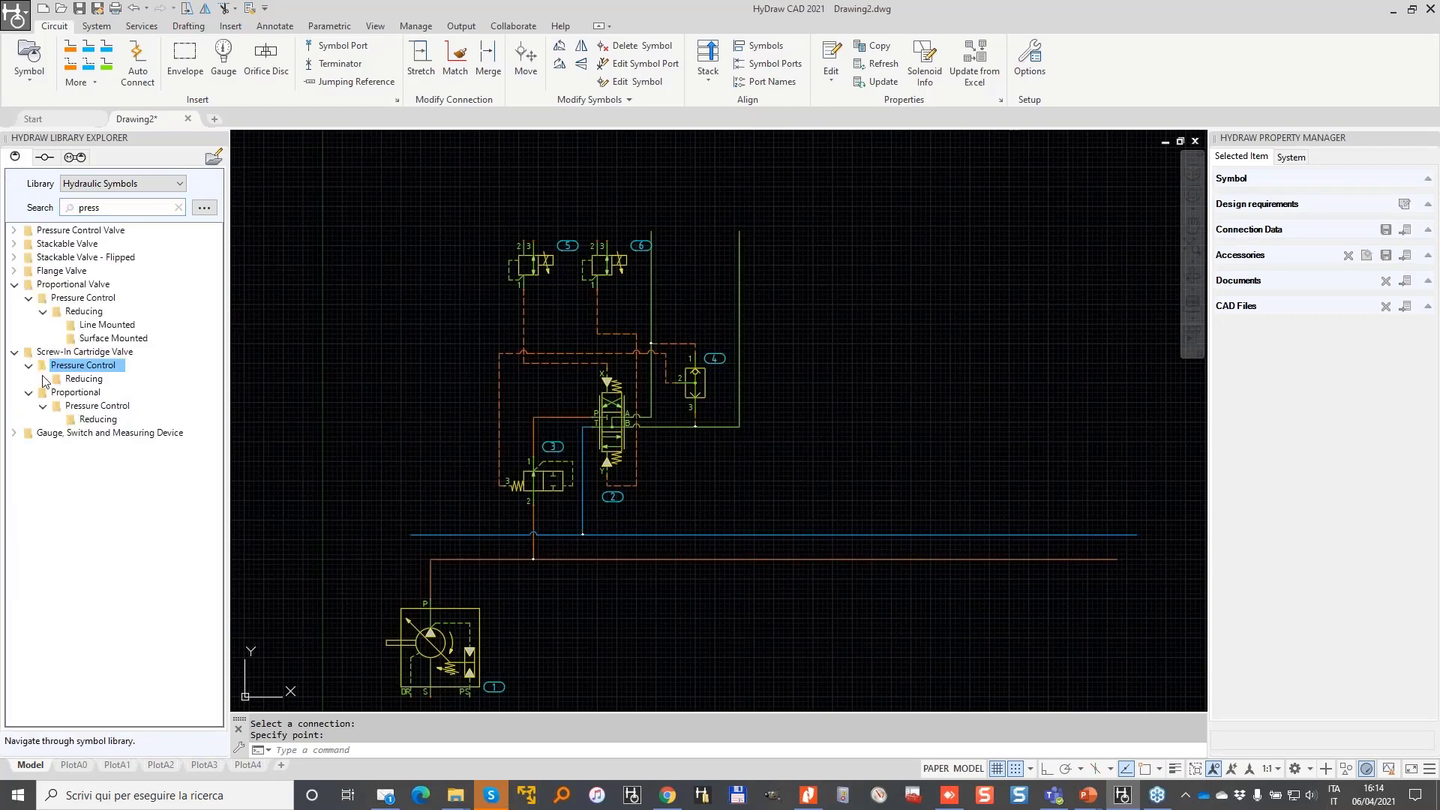
{"action": "double_click", "coordinate": [73, 378]}
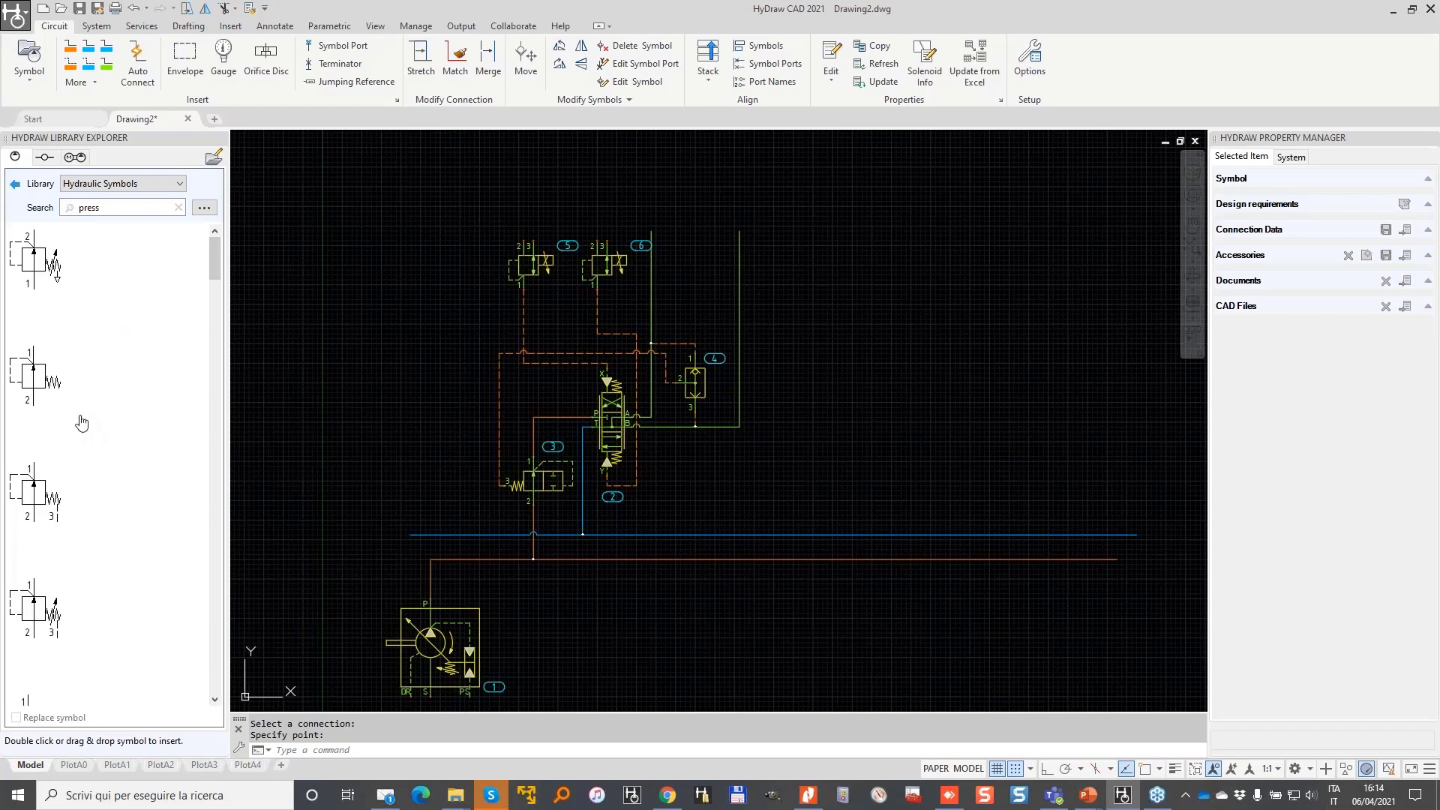
{"action": "left_click", "coordinate": [45, 501]}
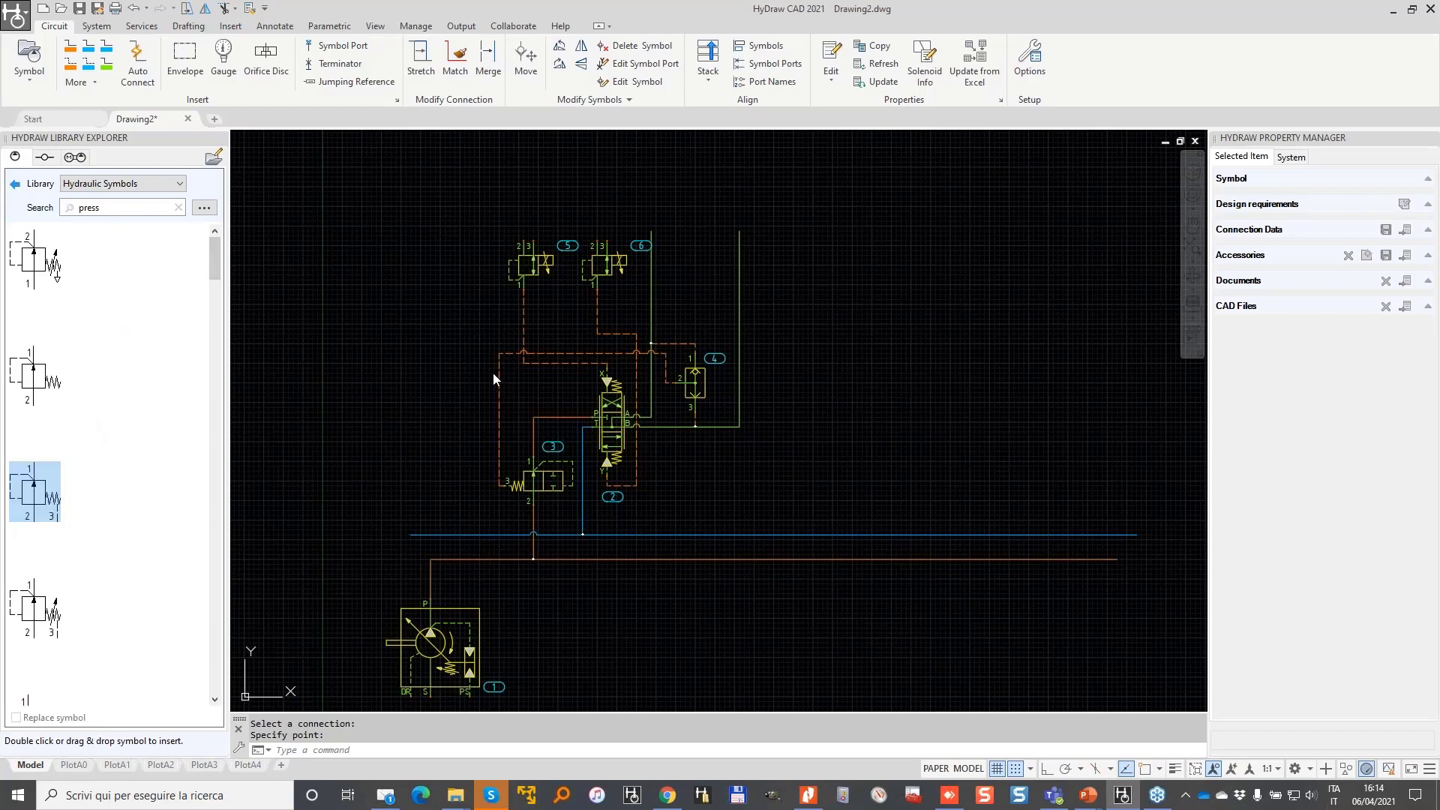
{"action": "scroll", "coordinate": [434, 358], "scroll_direction": "up", "scroll_amount": 2}
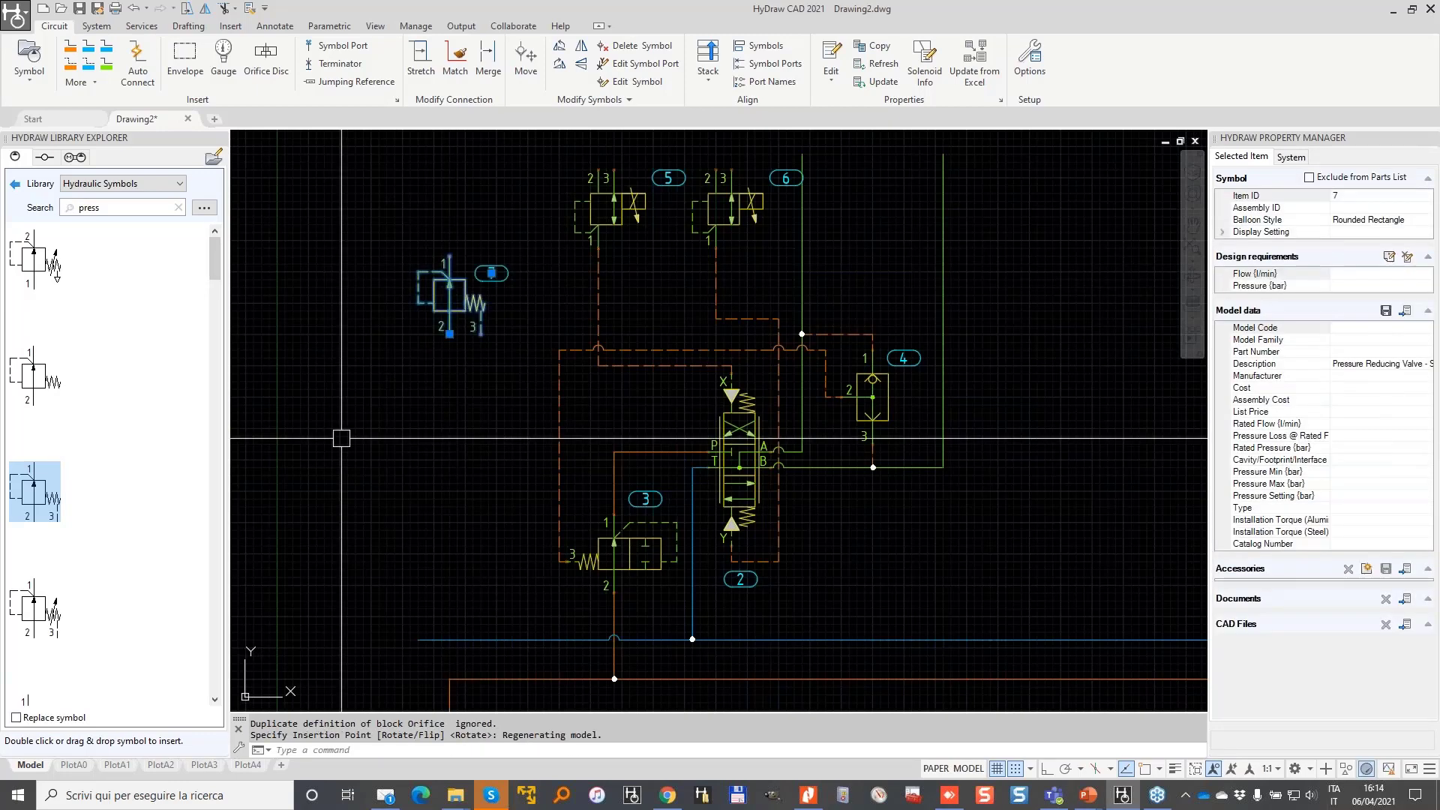
- Draw a vertical pressure line from port 2 of valve 7 down to the main pressure line
{"action": "left_click", "coordinate": [70, 51]}
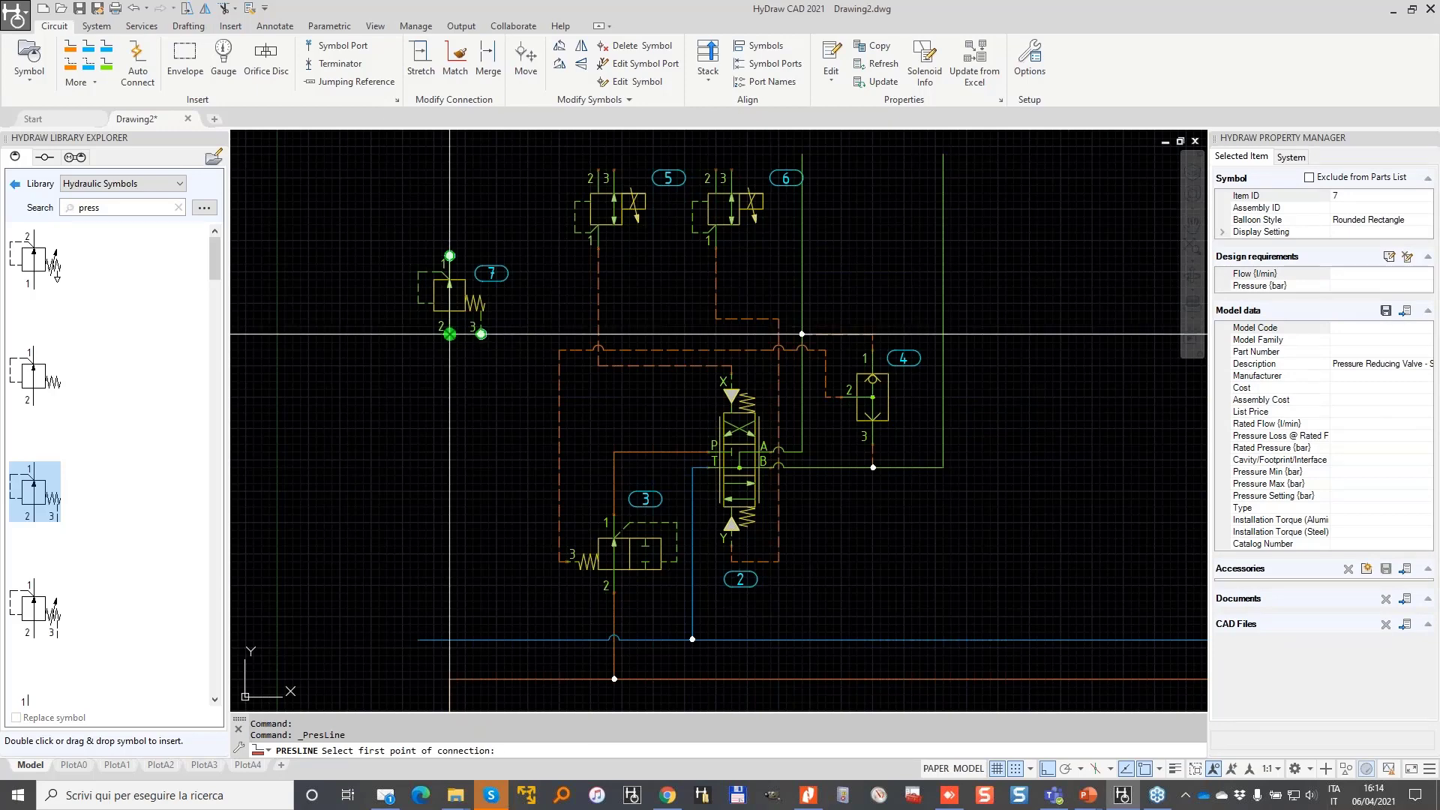
{"action": "left_click", "coordinate": [449, 328]}
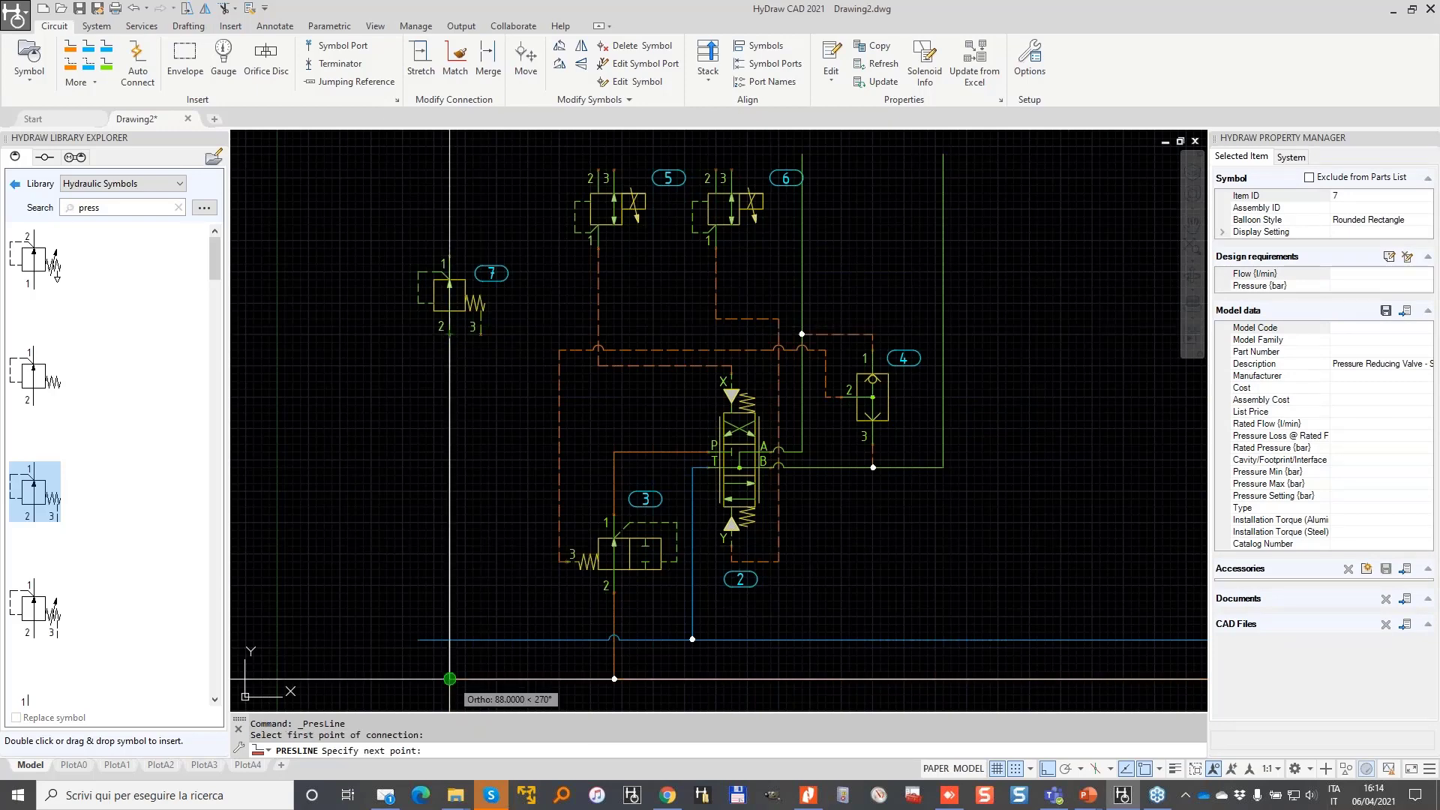
{"action": "left_click", "coordinate": [449, 678]}
{"action": "scroll", "coordinate": [486, 326], "scroll_direction": "up", "scroll_amount": 2}
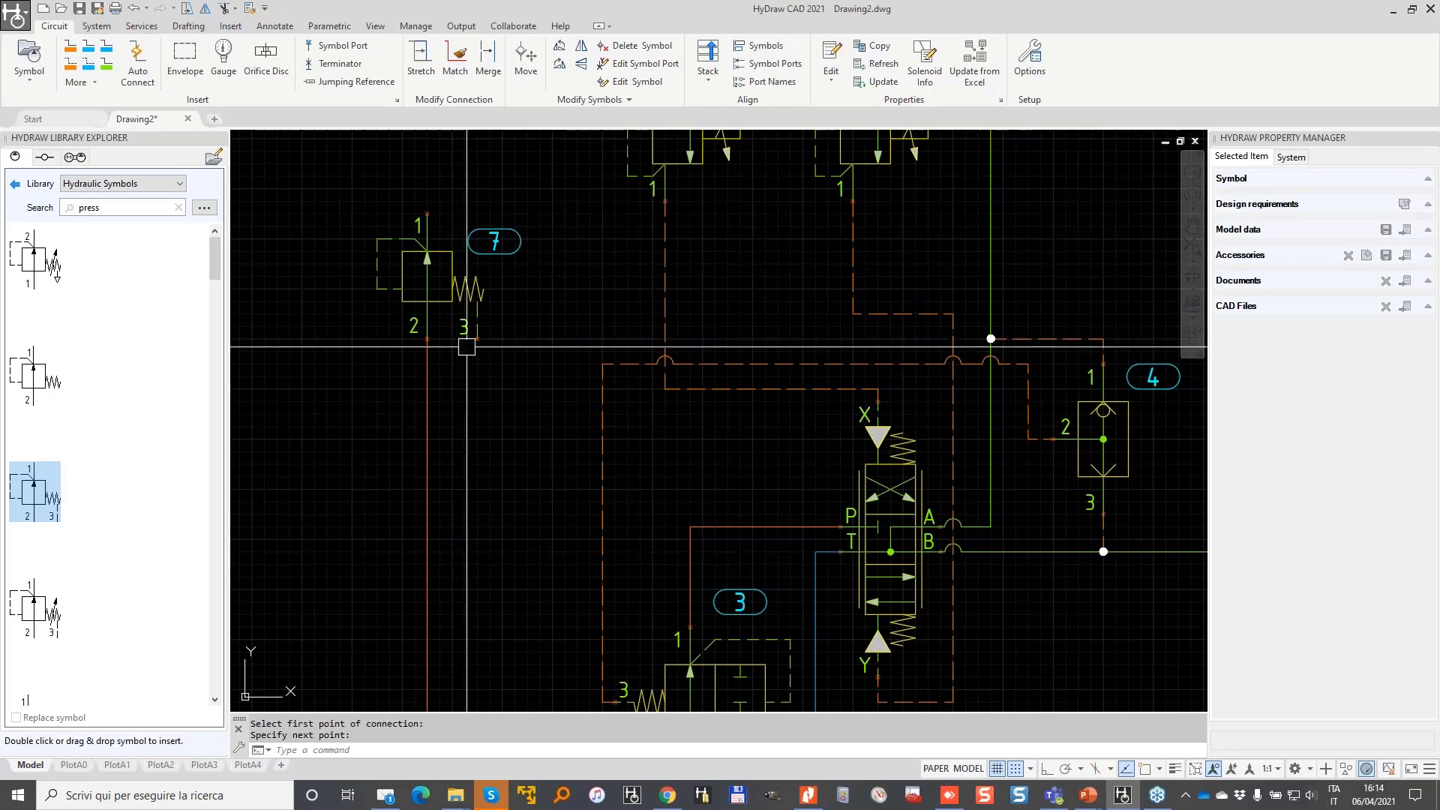
{"action": "scroll", "coordinate": [540, 287], "scroll_direction": "down", "scroll_amount": 2}
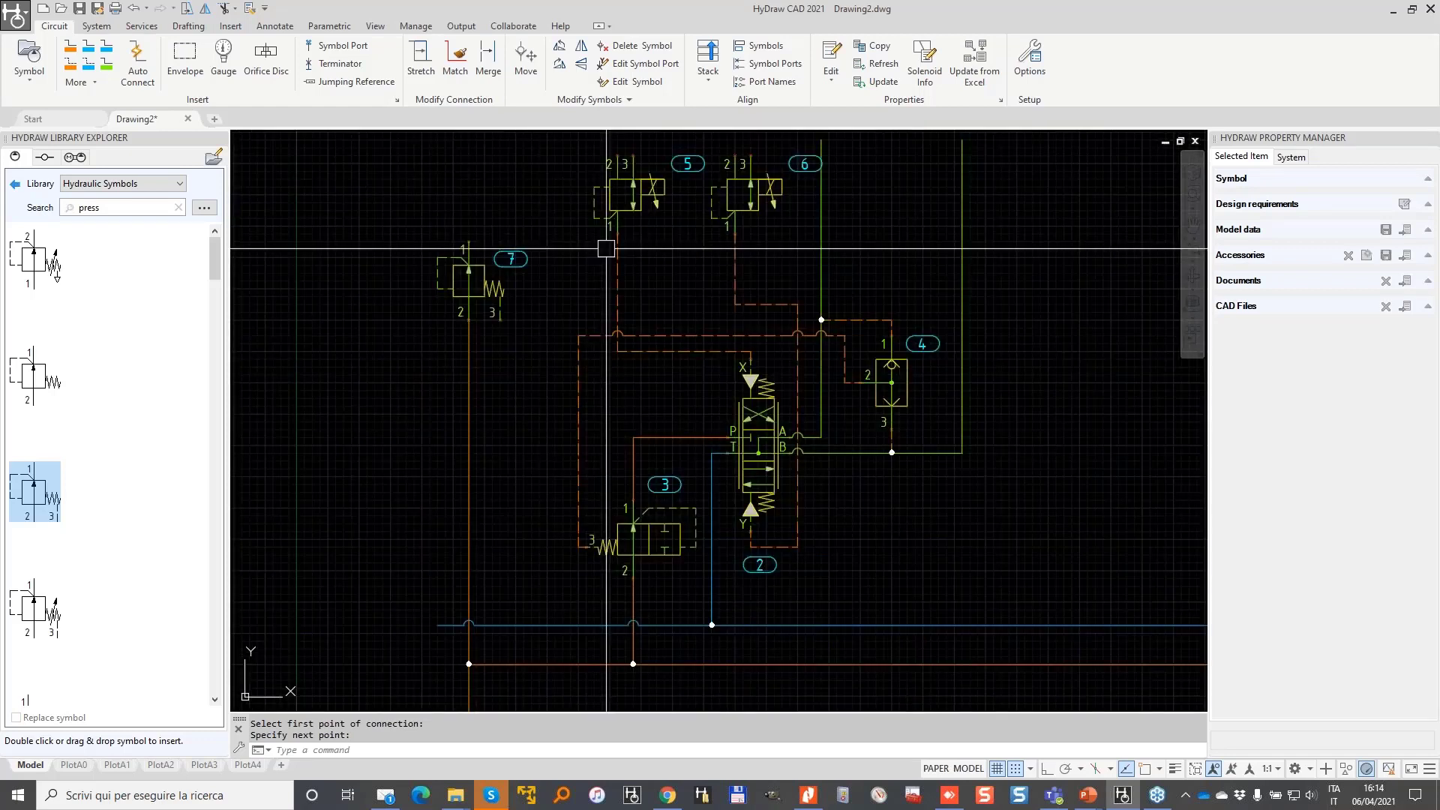
{"action": "middle_click_drag", "start_coordinate": [450, 256], "coordinate": [432, 382]}
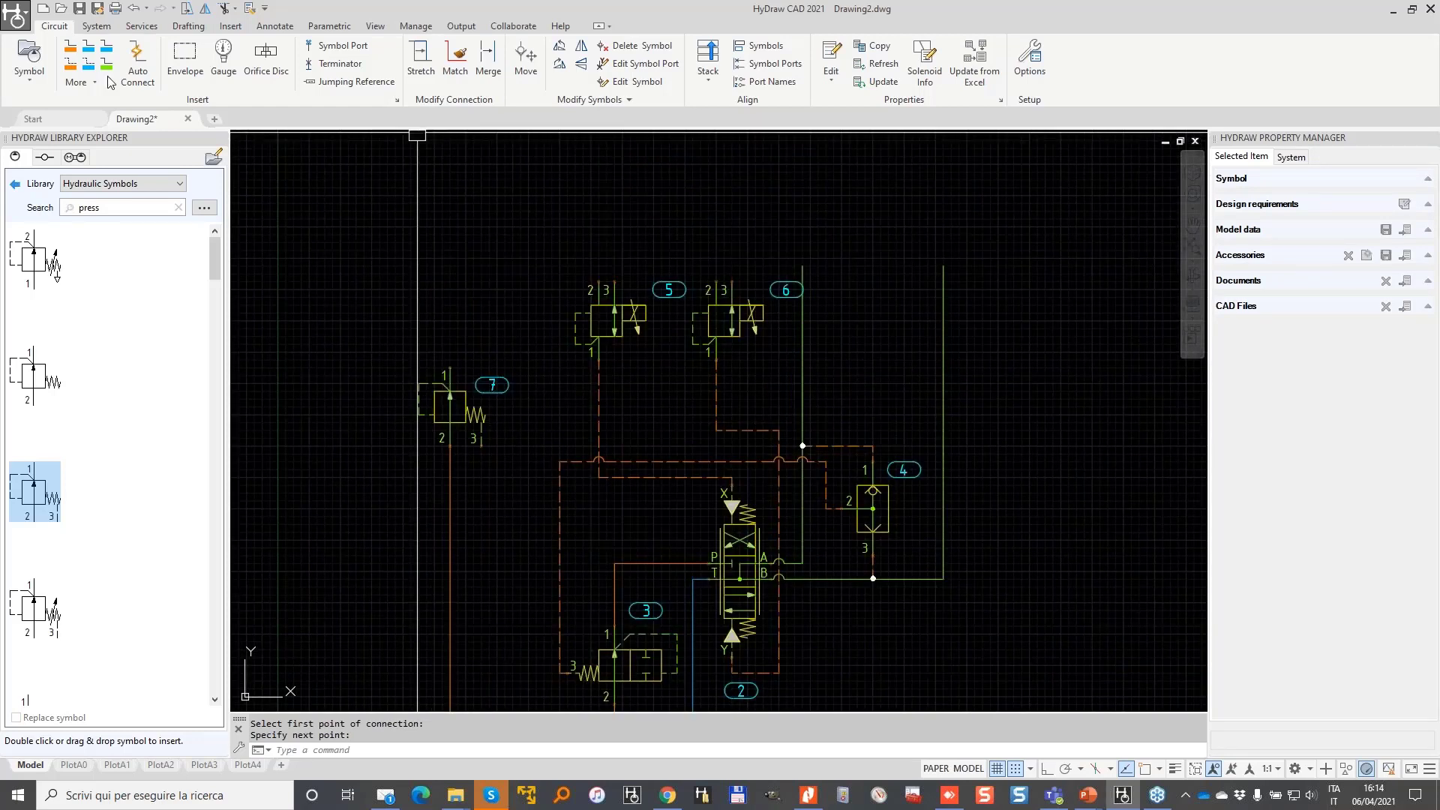
- Draw a control line from port 1 of valve 7 upward and horizontally across above valves 5 and 6
{"action": "left_click", "coordinate": [70, 64]}
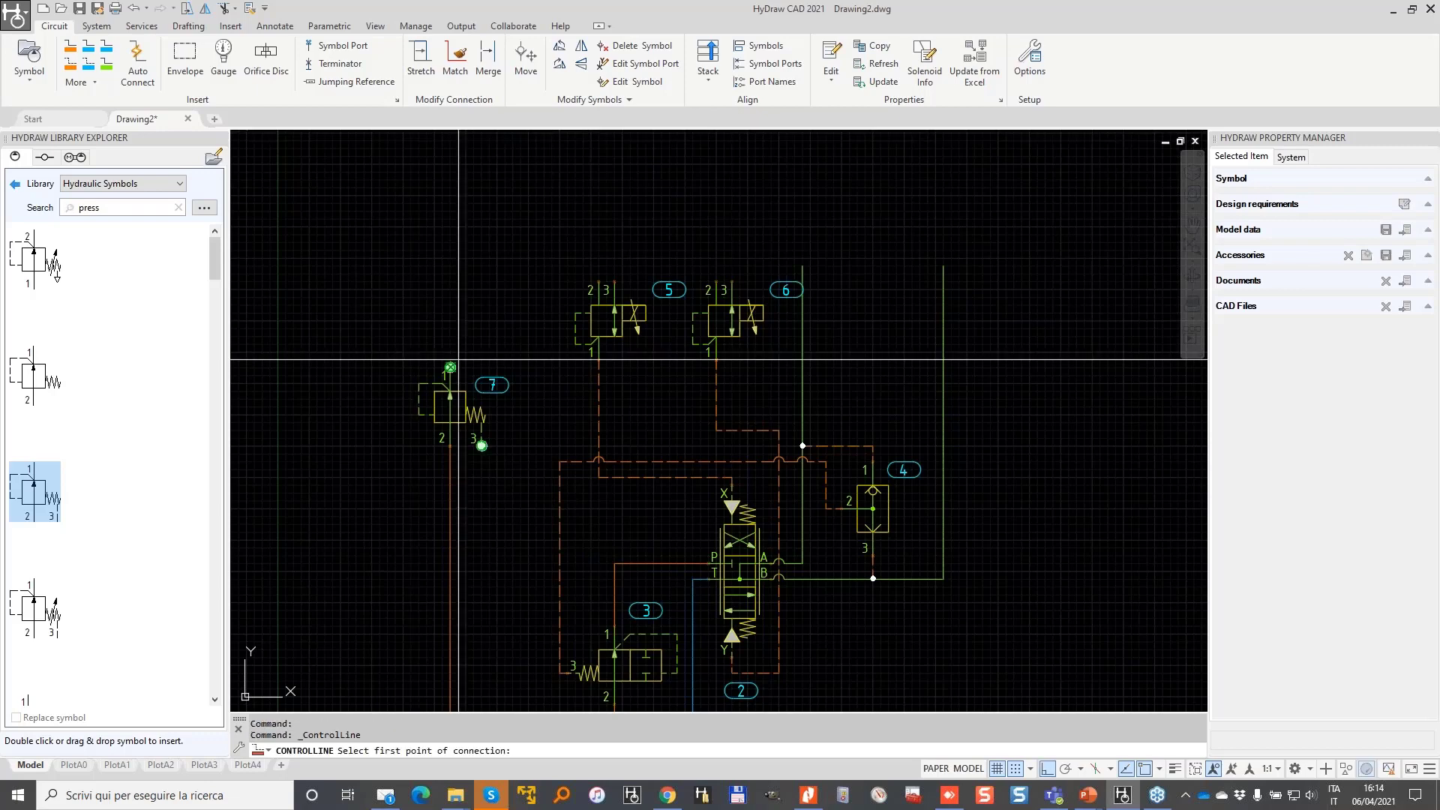
{"action": "left_click", "coordinate": [451, 367]}
{"action": "scroll", "coordinate": [691, 192], "scroll_direction": "down", "scroll_amount": 2}
{"action": "middle_click_drag", "start_coordinate": [870, 210], "coordinate": [645, 239]}
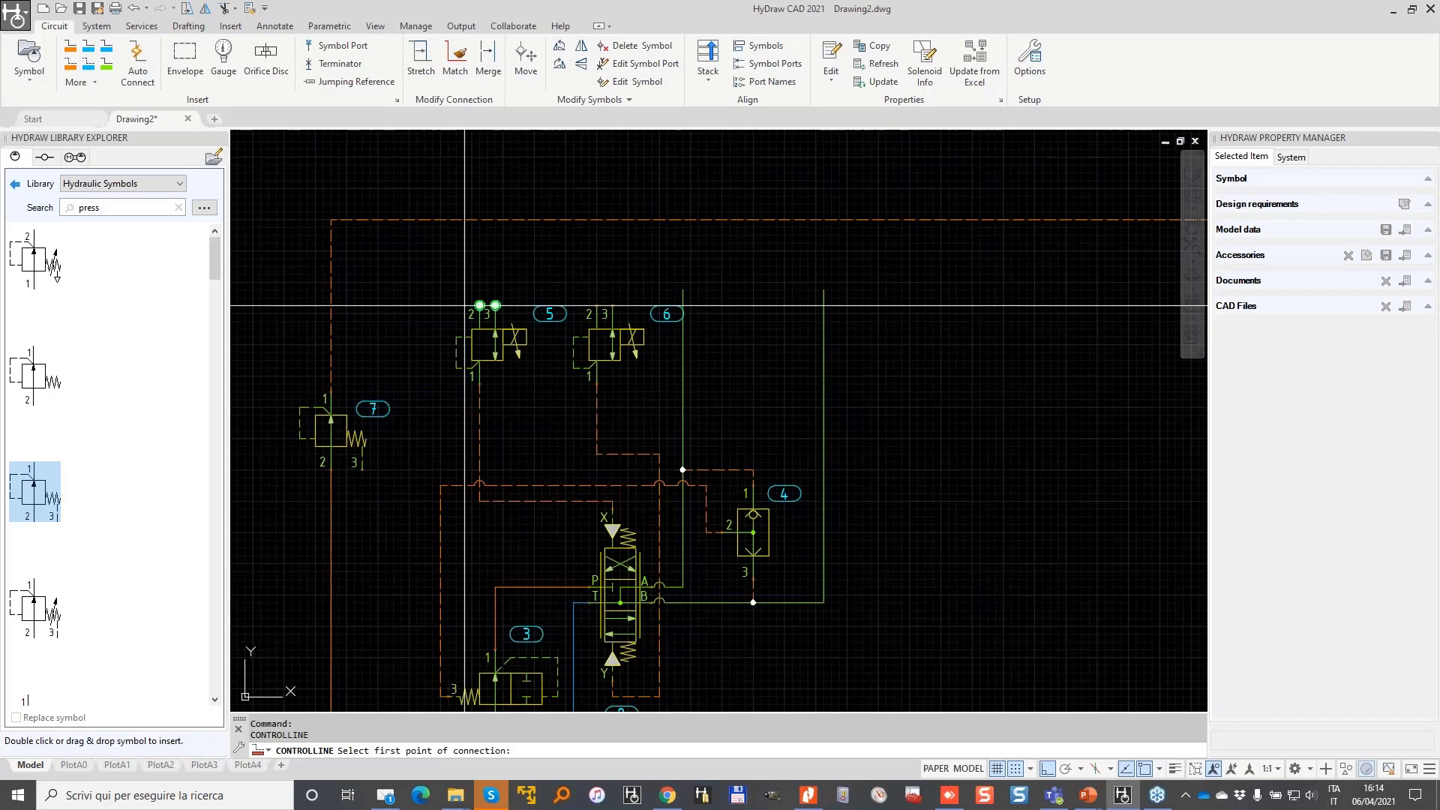
- Connect port 2 of valves 5 and 6 to the horizontal control line above them with vertical control lines
{"action": "left_click", "coordinate": [480, 305]}
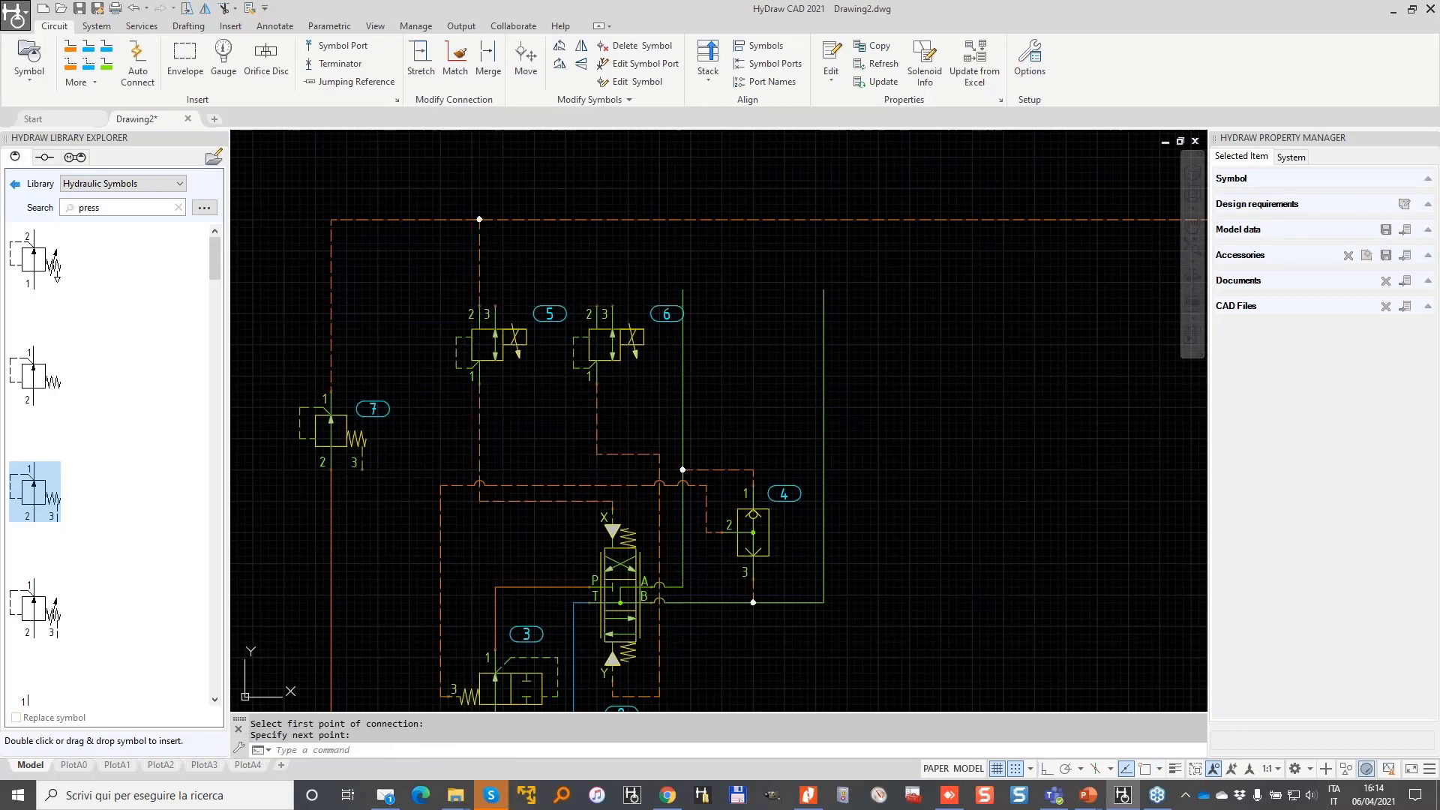
{"action": "left_click", "coordinate": [589, 226]}
{"action": "scroll", "coordinate": [474, 351], "scroll_direction": "down", "scroll_amount": 2}
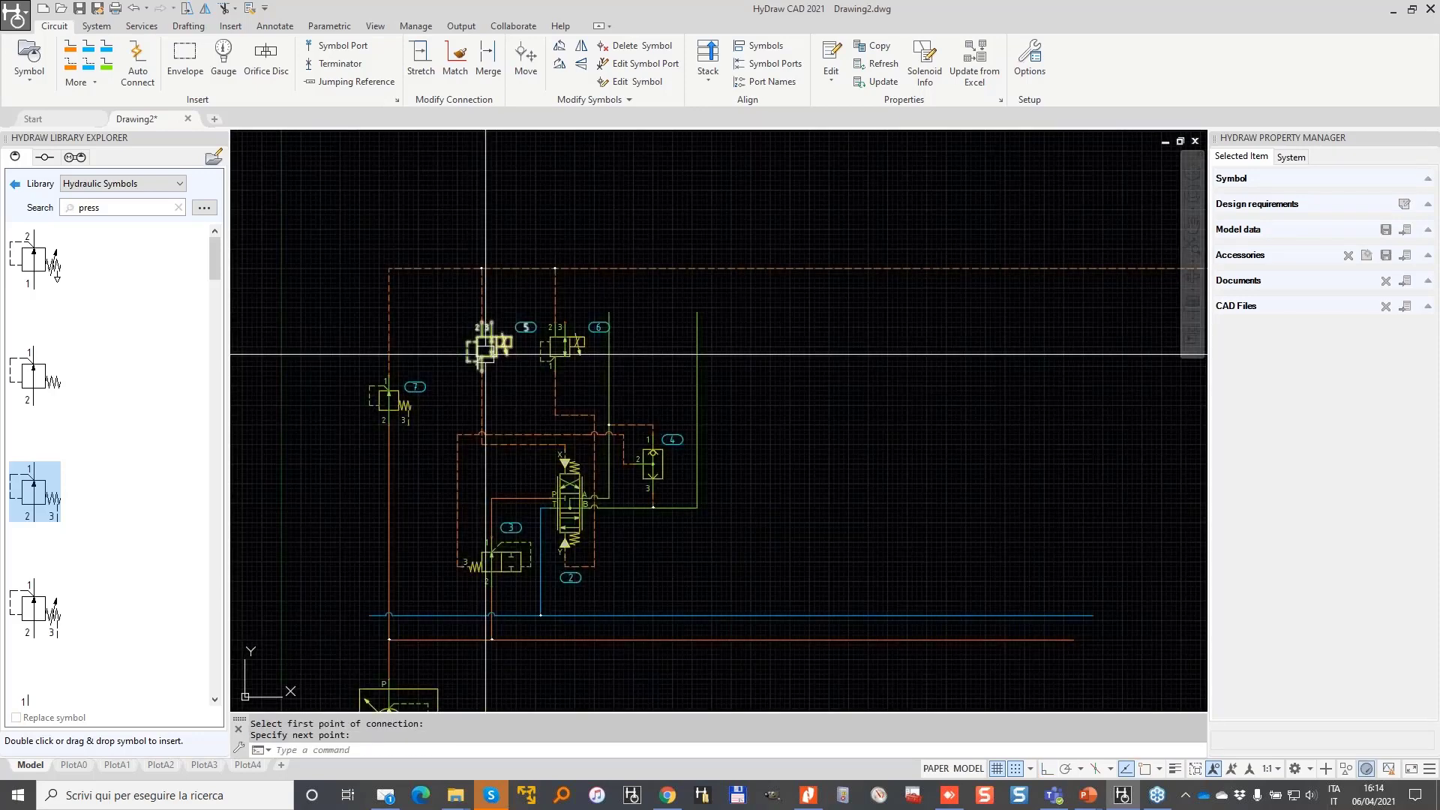
{"action": "scroll", "coordinate": [371, 449], "scroll_direction": "up", "scroll_amount": 2}
{"action": "middle_click_drag", "start_coordinate": [371, 449], "coordinate": [554, 325]}
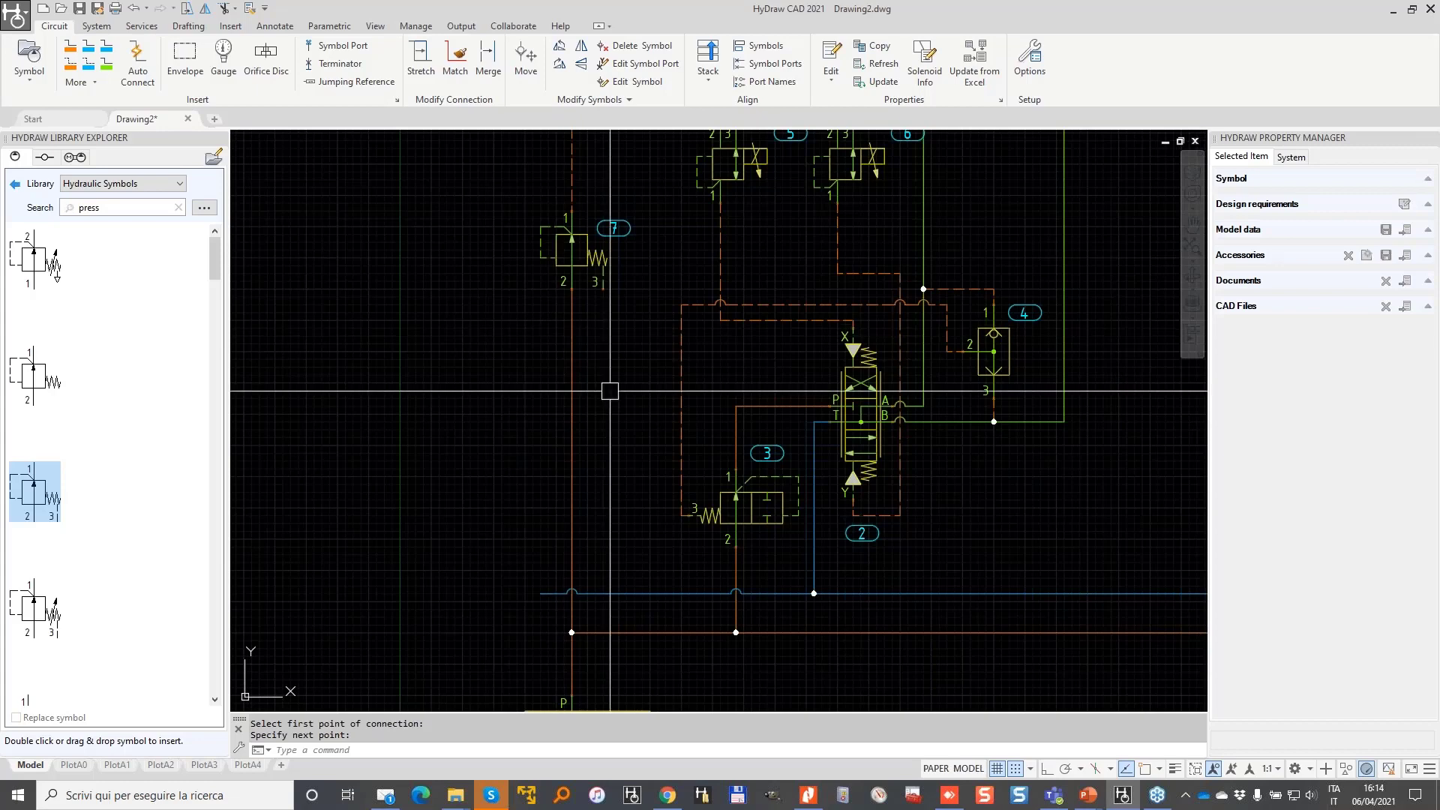
{"action": "middle_click_drag", "start_coordinate": [581, 263], "coordinate": [545, 399]}
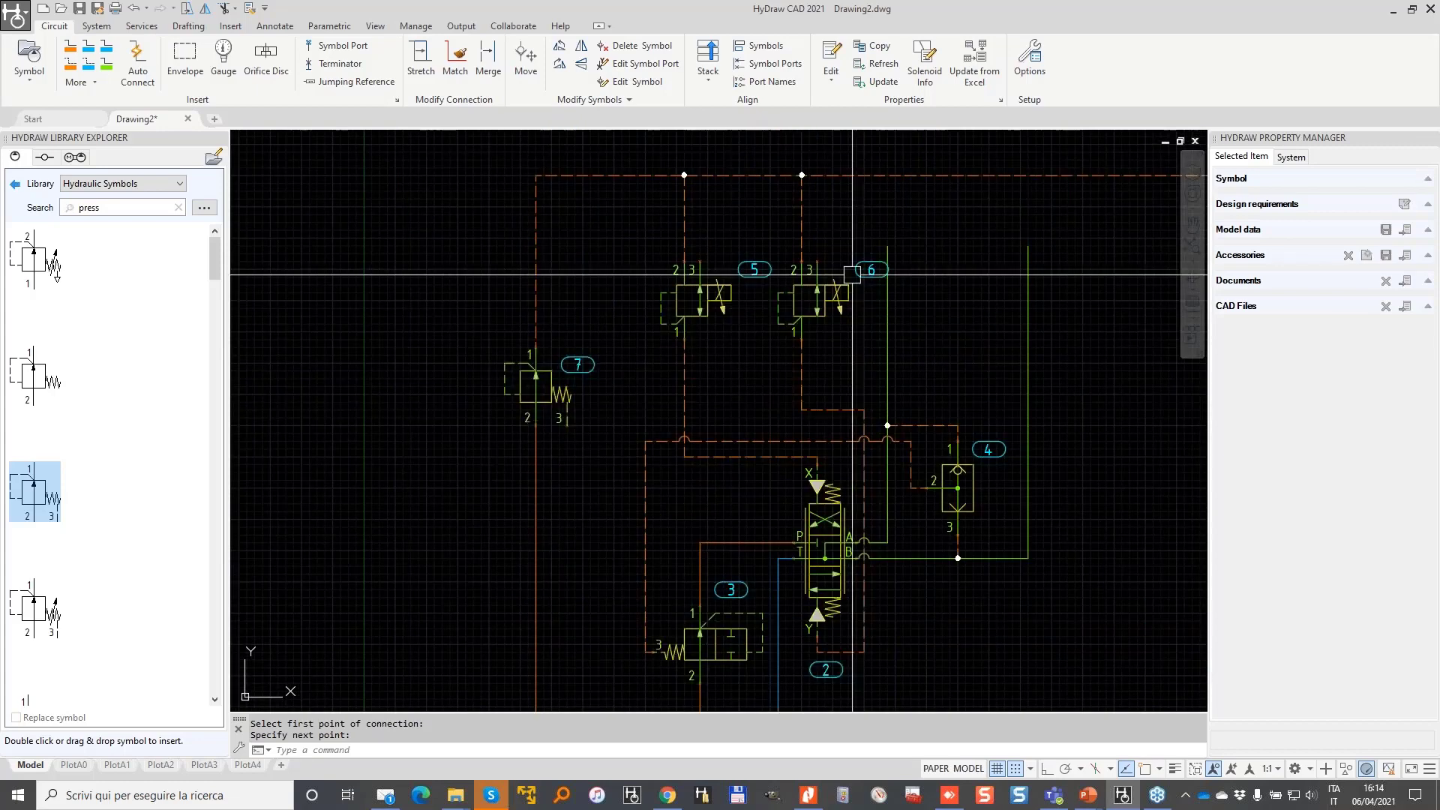
{"action": "middle_click_drag", "start_coordinate": [446, 465], "coordinate": [442, 384]}
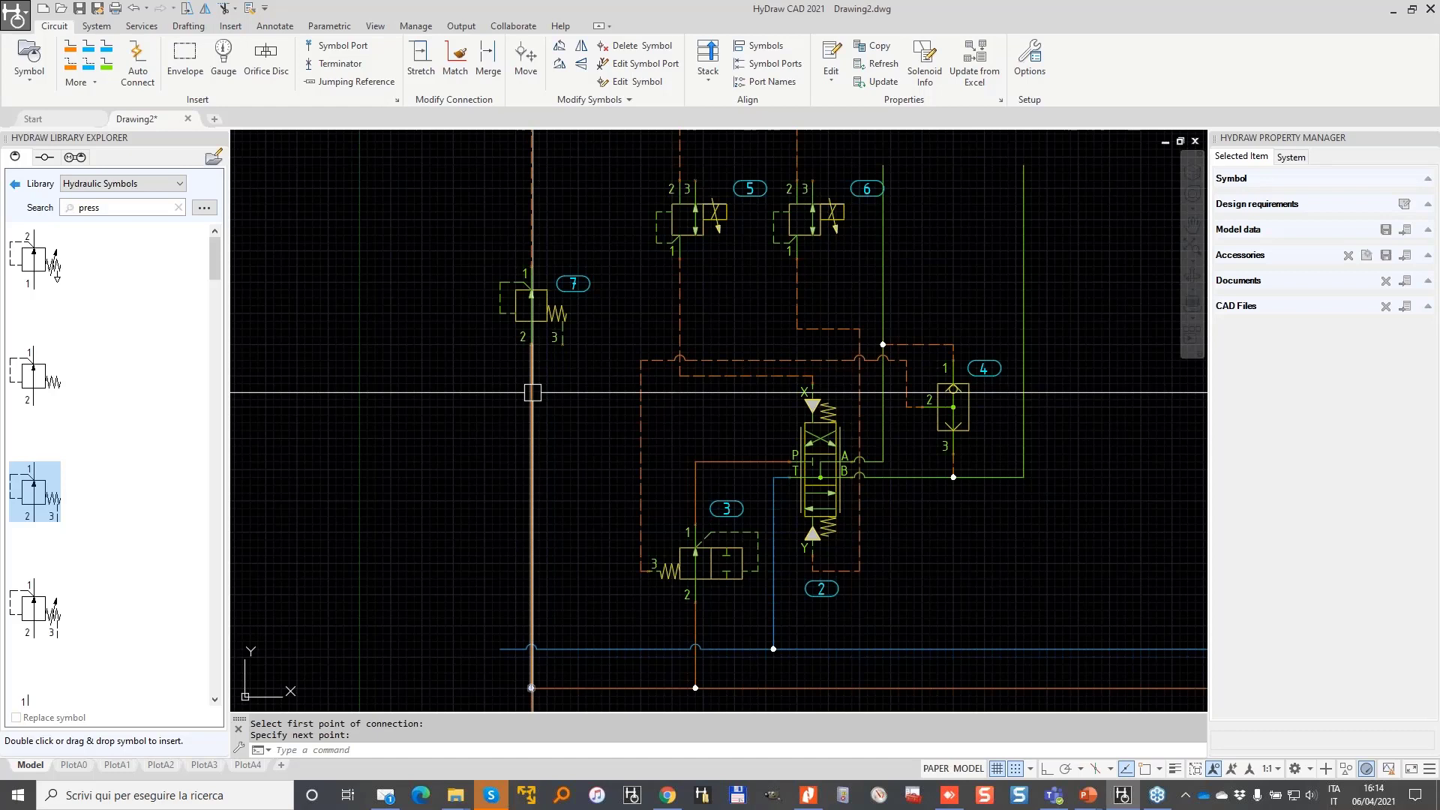
- Search the symbol library for "orific" and insert the orifice plug with ports 1 and 2 on the pressure line below valve 7
{"action": "double_click", "coordinate": [88, 207]}
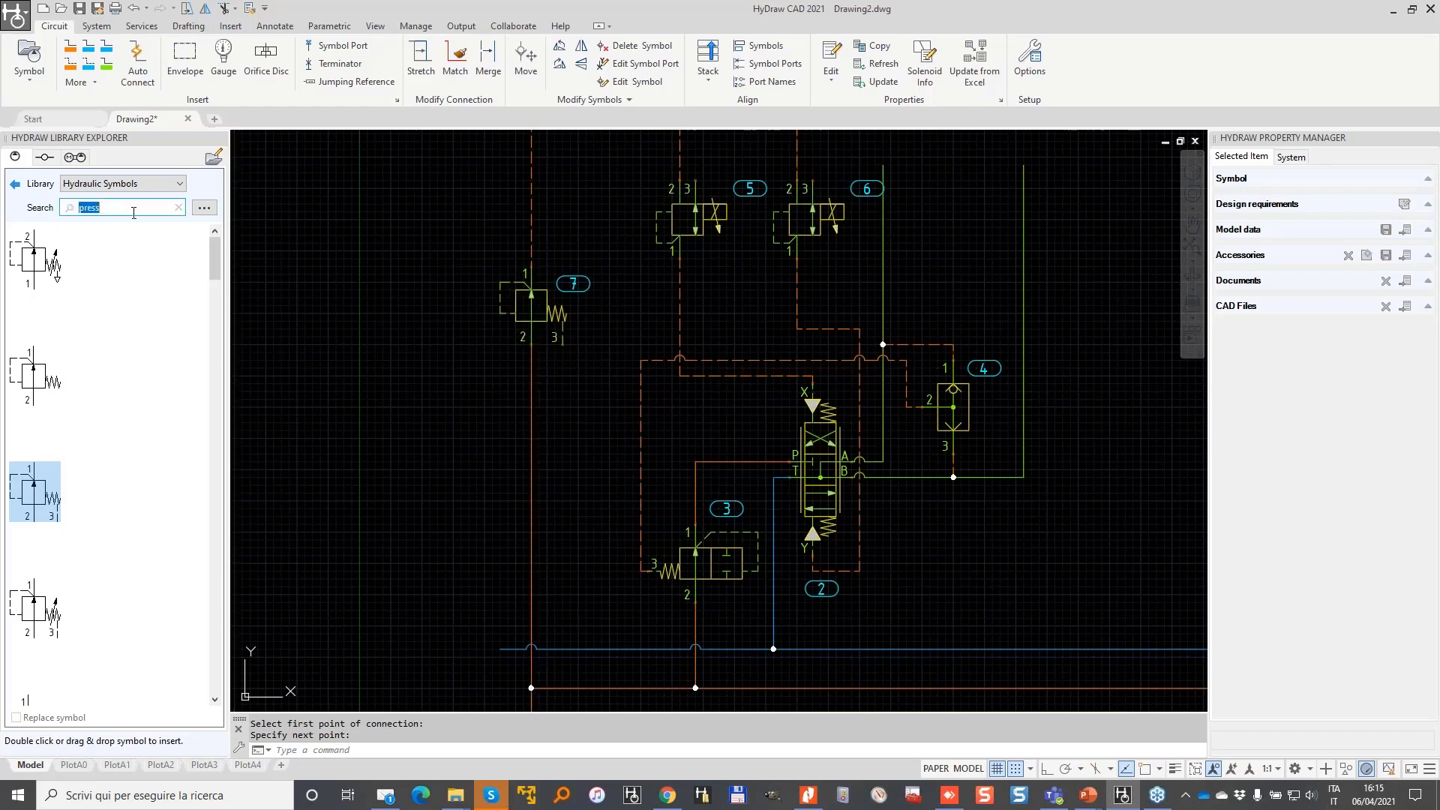
{"action": "type", "text": "orific"}
{"action": "left_click", "coordinate": [14, 230]}
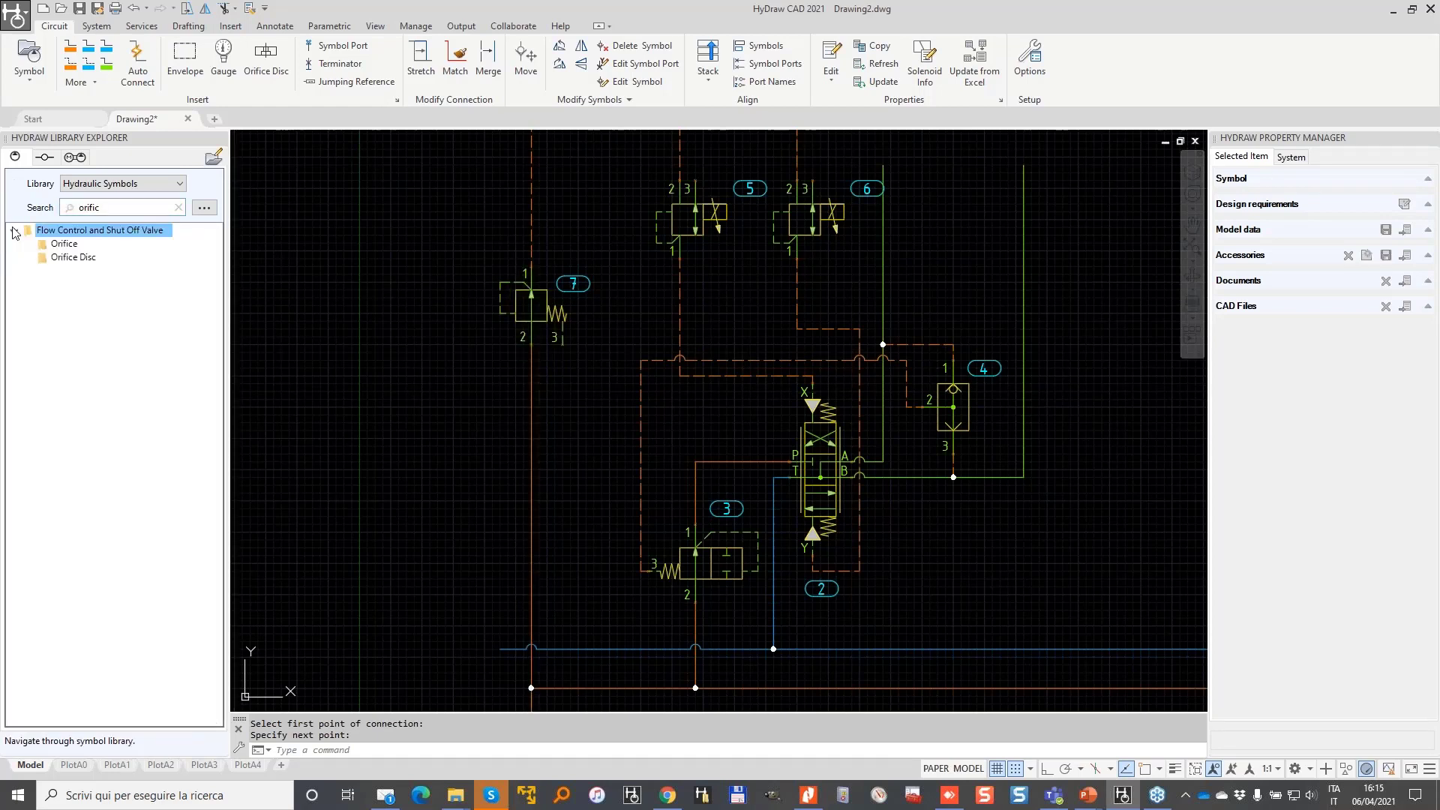
{"action": "left_click", "coordinate": [54, 246]}
{"action": "double_click", "coordinate": [54, 246]}
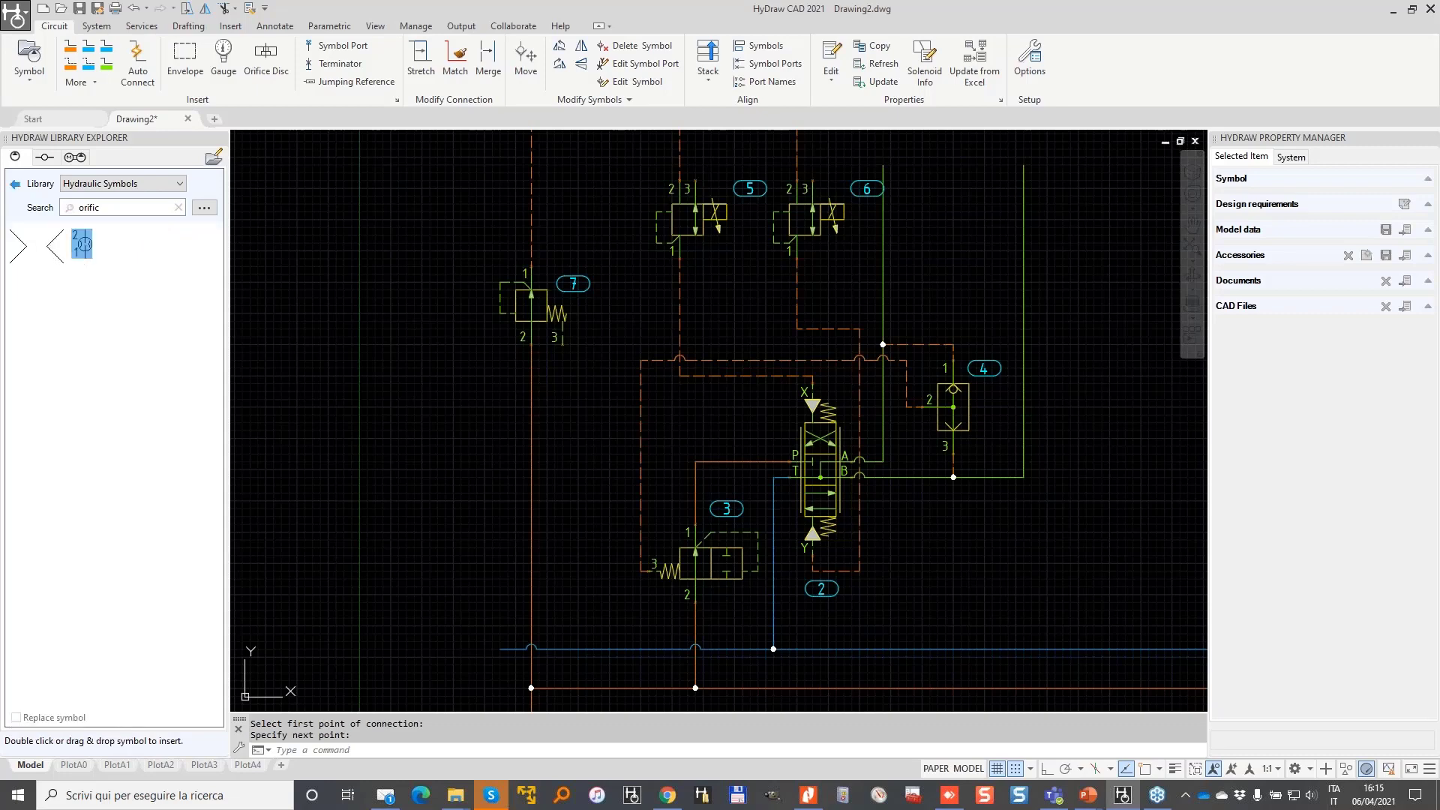
{"action": "scroll", "coordinate": [562, 432], "scroll_direction": "up", "scroll_amount": 2}
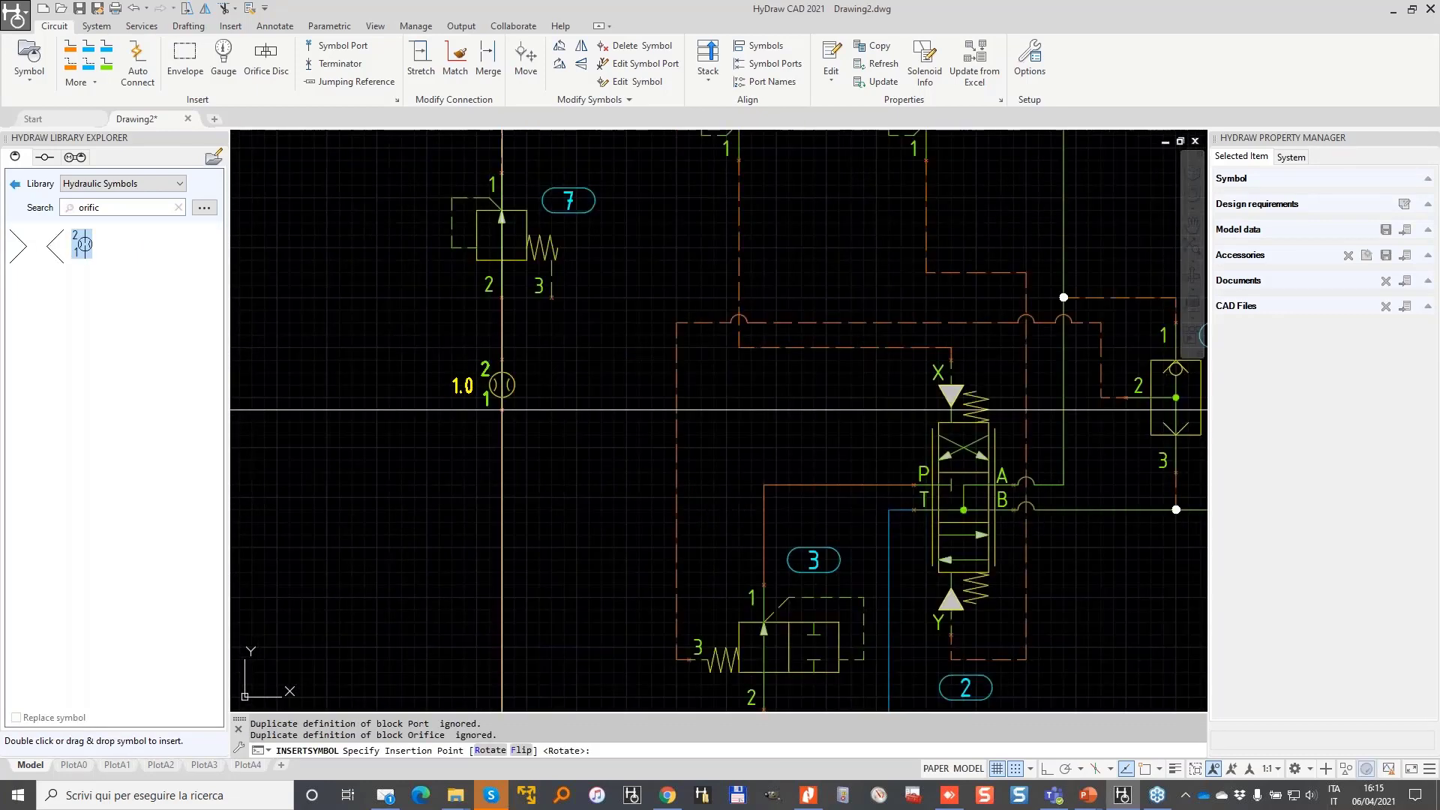
{"action": "left_click", "coordinate": [501, 410]}
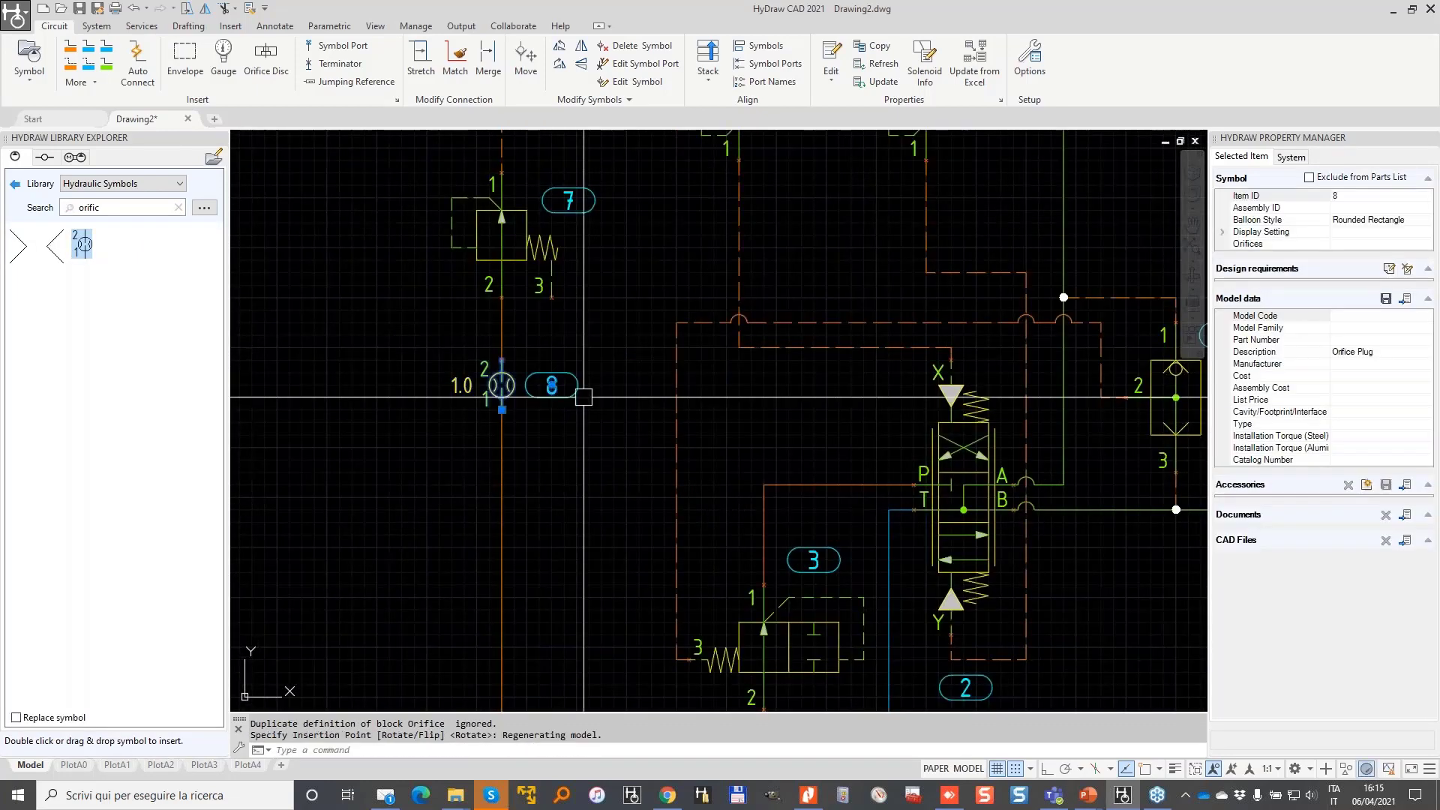
{"action": "scroll", "coordinate": [463, 387], "scroll_direction": "up", "scroll_amount": 3}
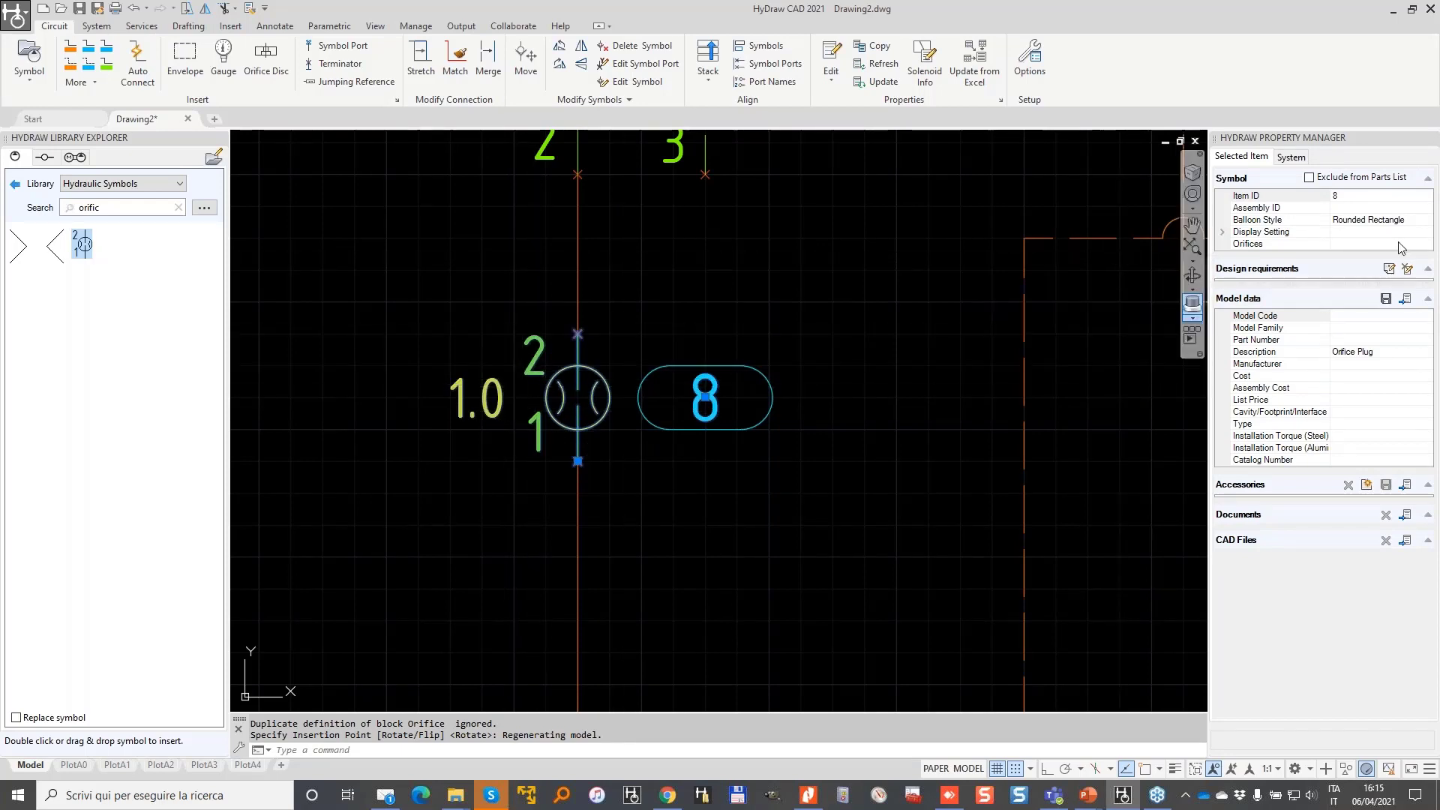
- Set the orifice size of orifice plug 8 to 0.8 with a diameter symbol in front
{"action": "left_click", "coordinate": [1260, 243]}
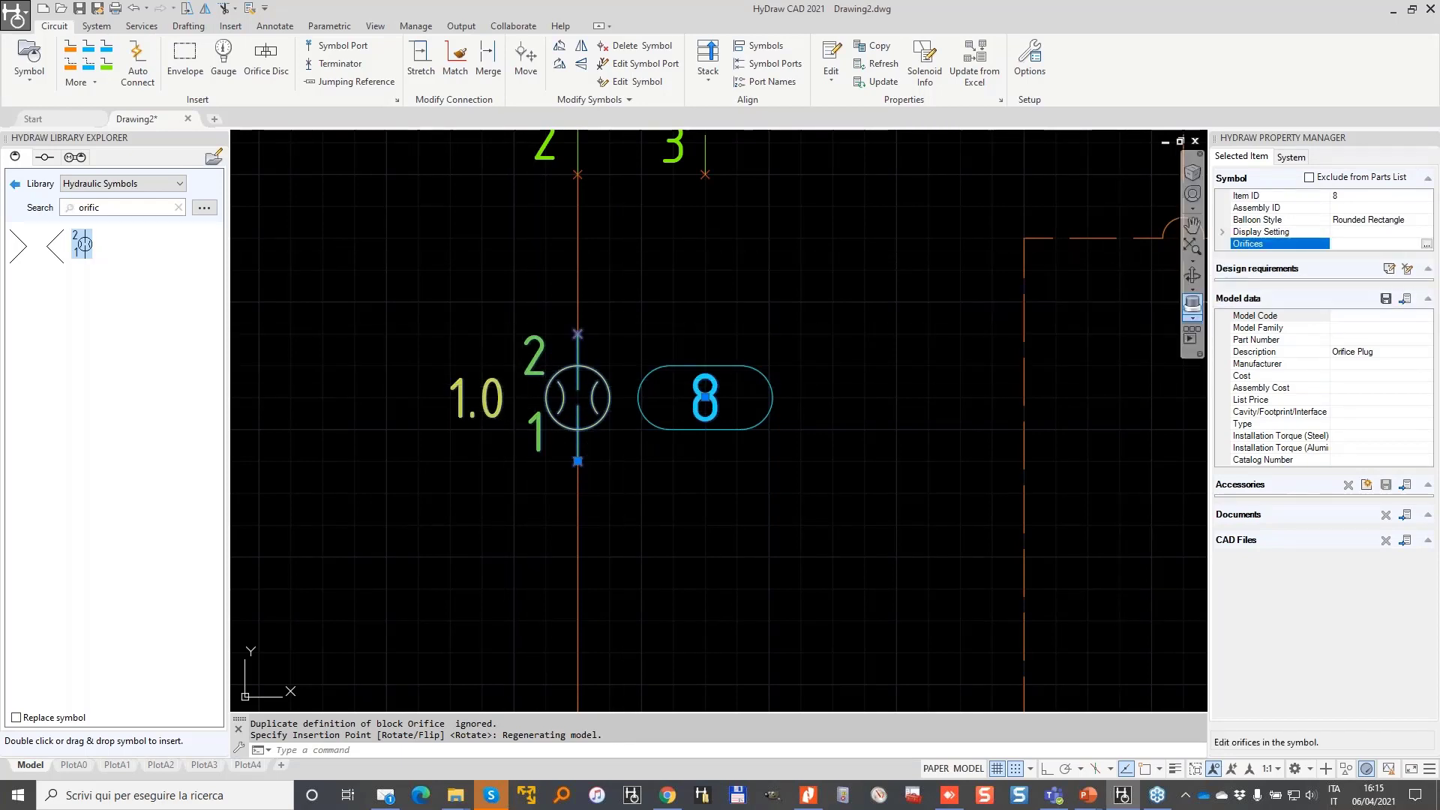
{"action": "left_click", "coordinate": [1425, 243]}
{"action": "left_click", "coordinate": [690, 241]}
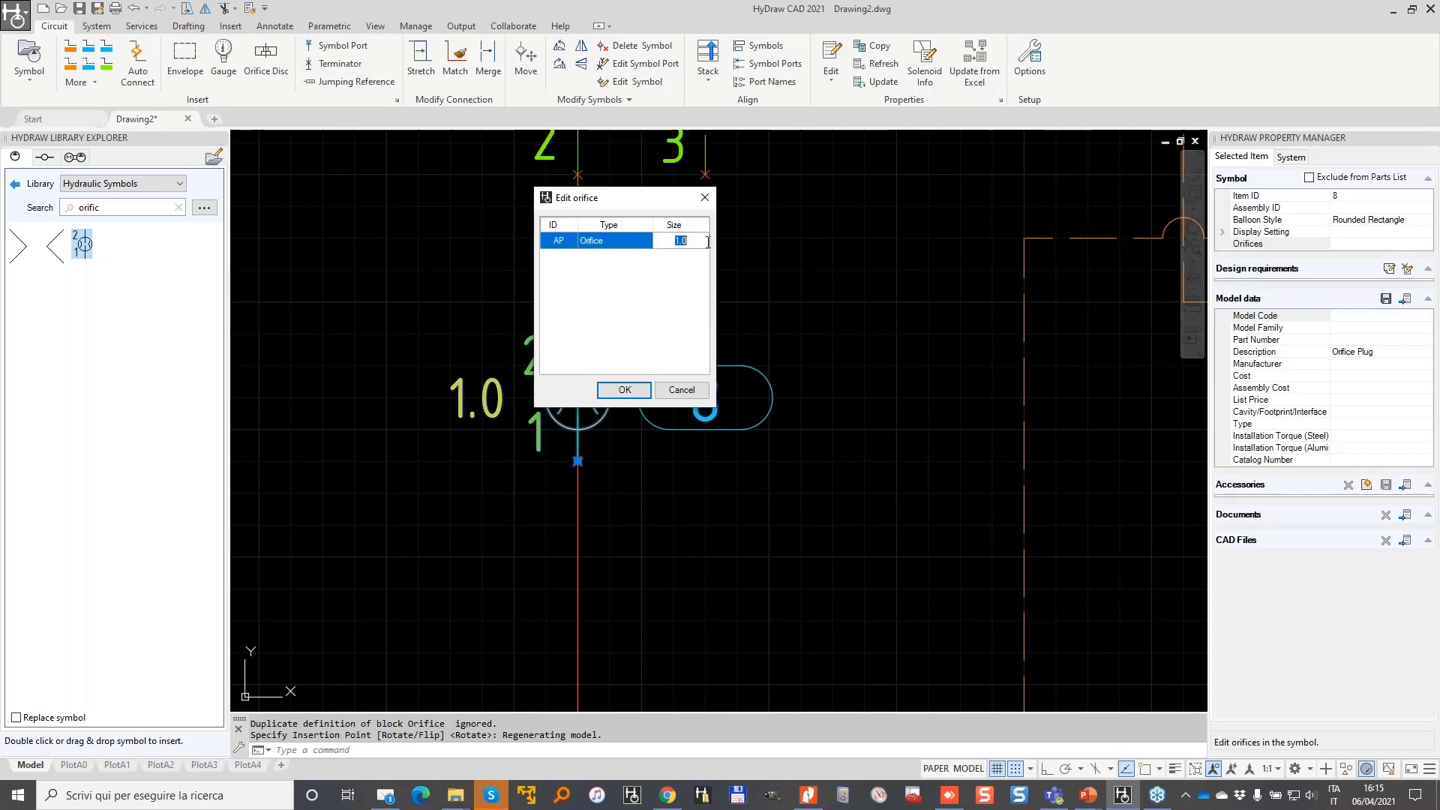
{"action": "type", "text": "0.8"}
{"action": "type", "text": "%%"}
{"action": "type", "text": "c"}
{"action": "left_click", "coordinate": [624, 389]}
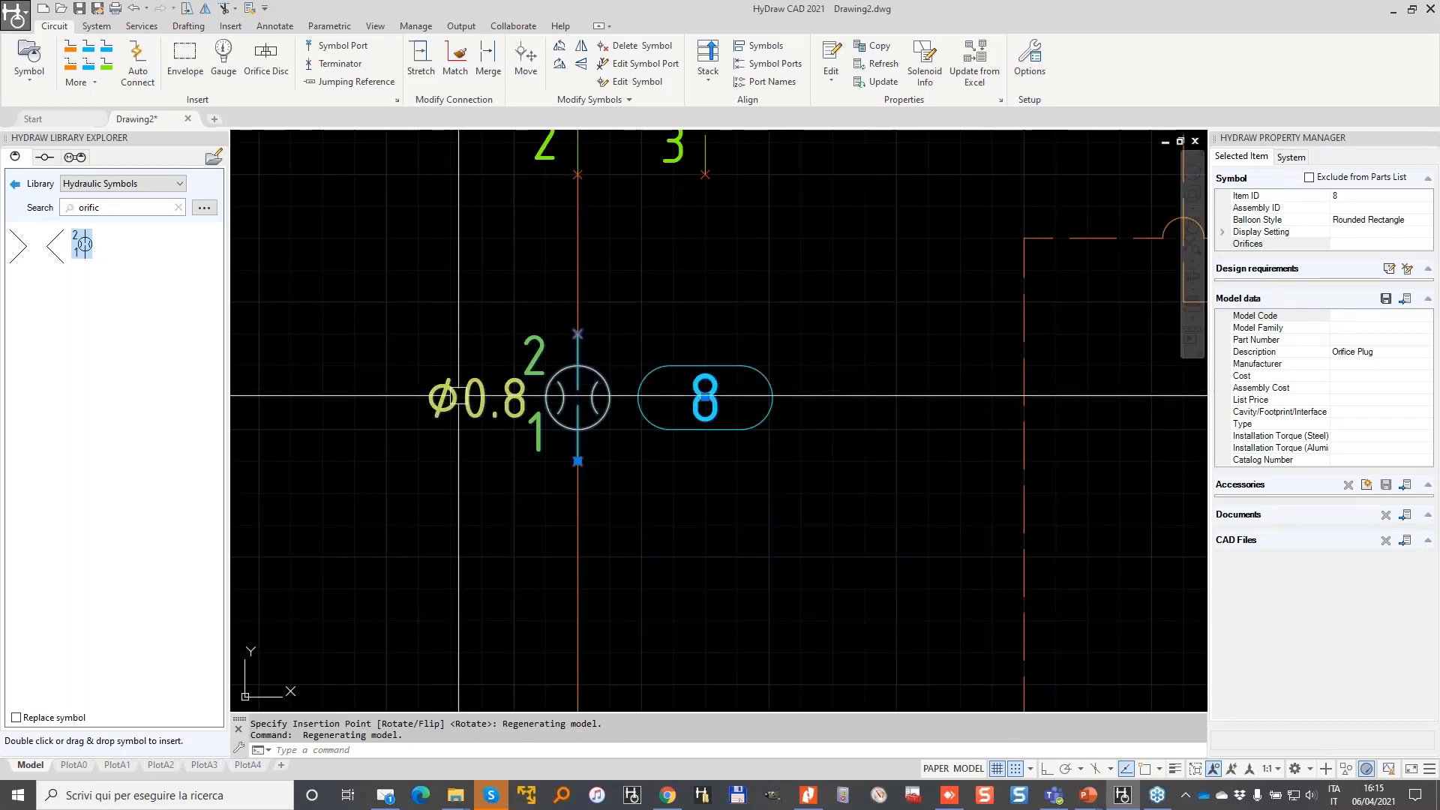
{"action": "scroll", "coordinate": [465, 398], "scroll_direction": "up", "scroll_amount": 2}
{"action": "scroll", "coordinate": [484, 389], "scroll_direction": "down", "scroll_amount": 2}
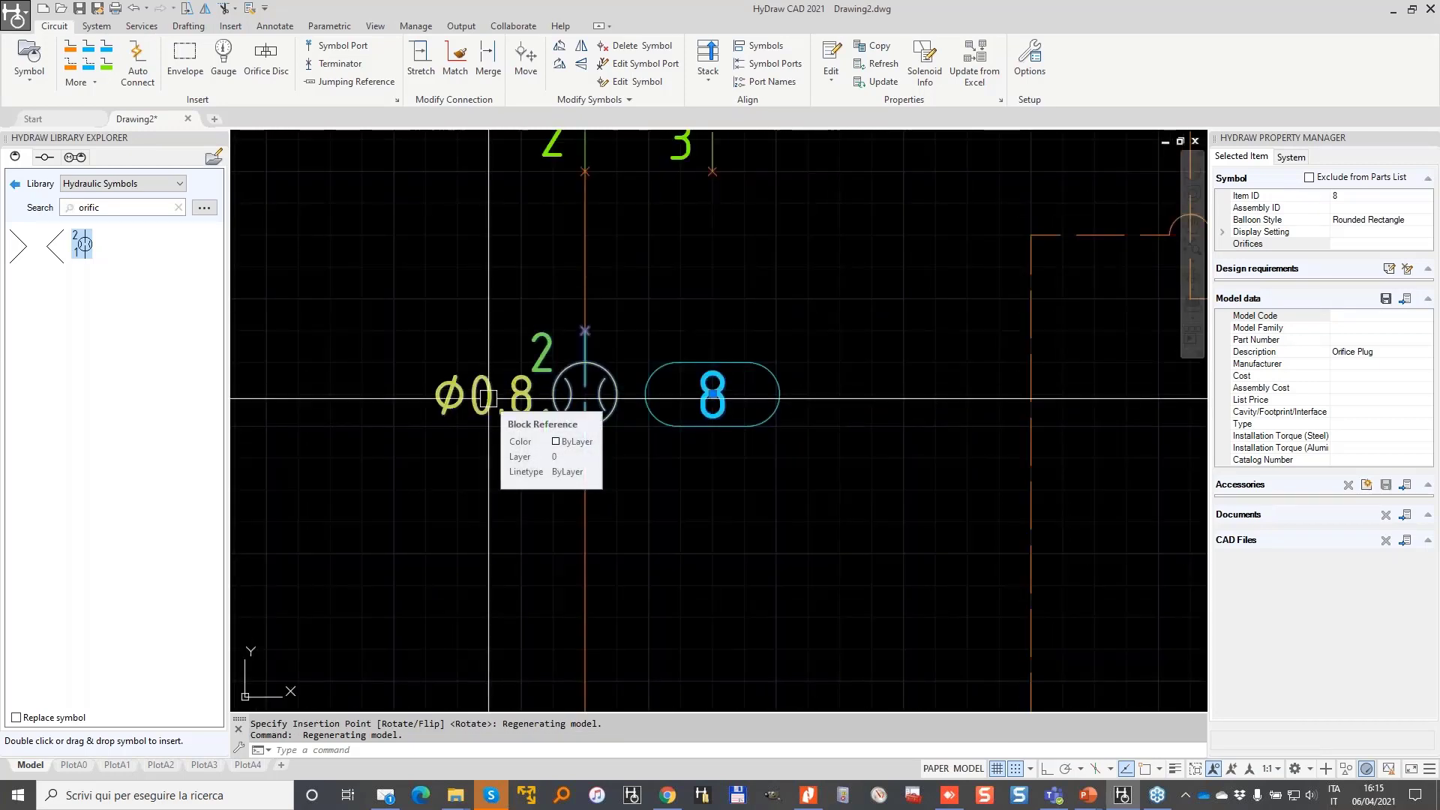
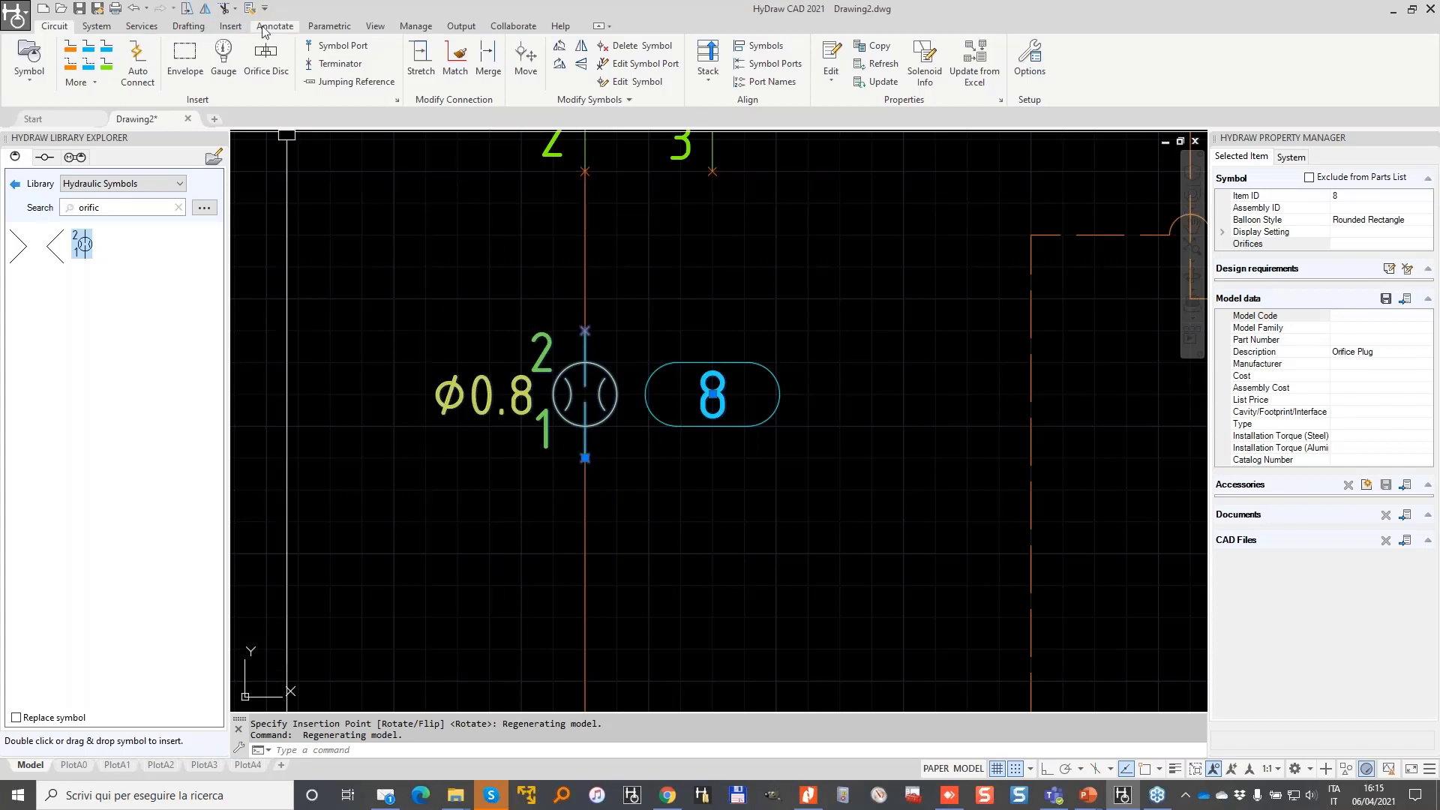
- Place the single-line text "Ø100mm" with height 3 and rotation 0 just above balloon 8
{"action": "left_click", "coordinate": [230, 26]}
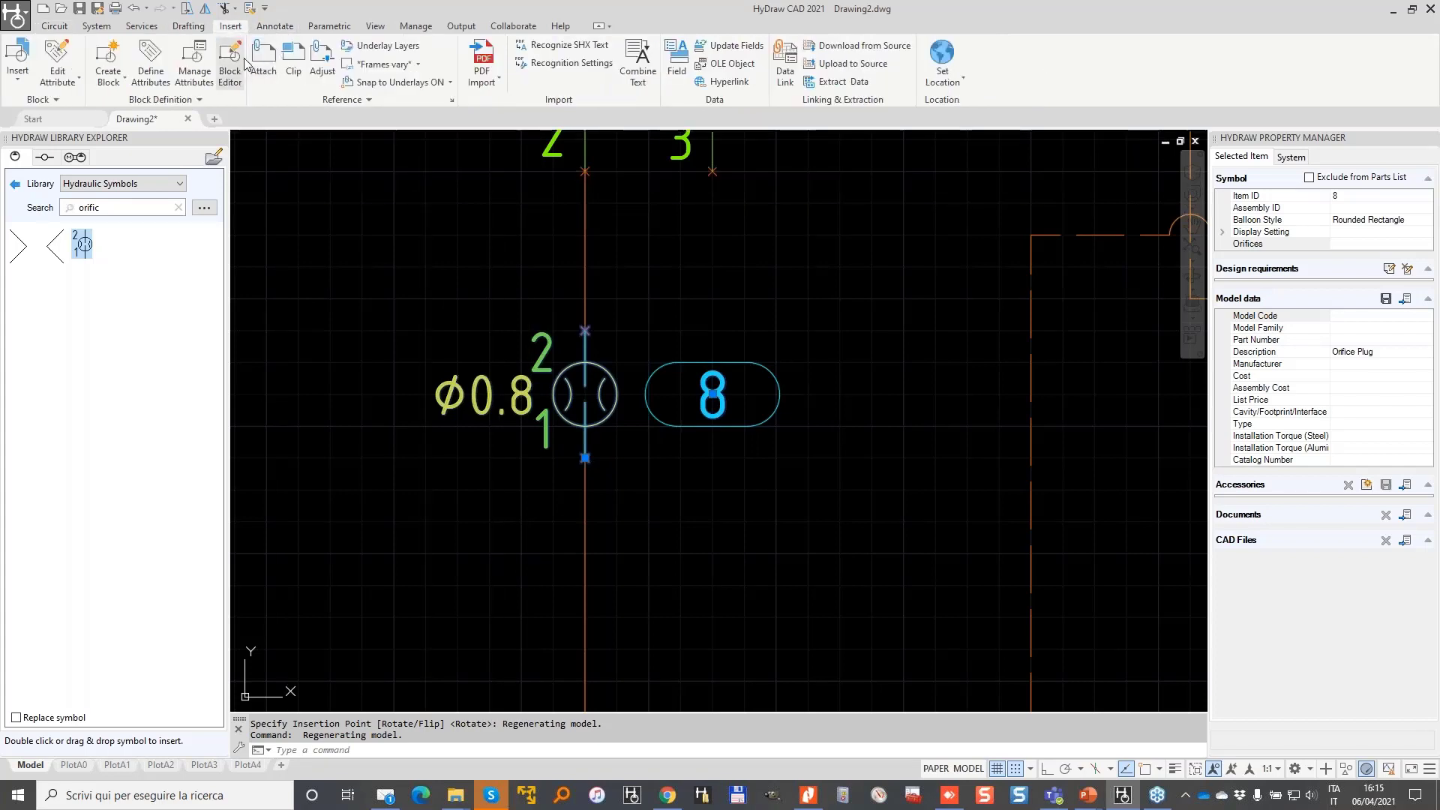
{"action": "left_click", "coordinate": [188, 27]}
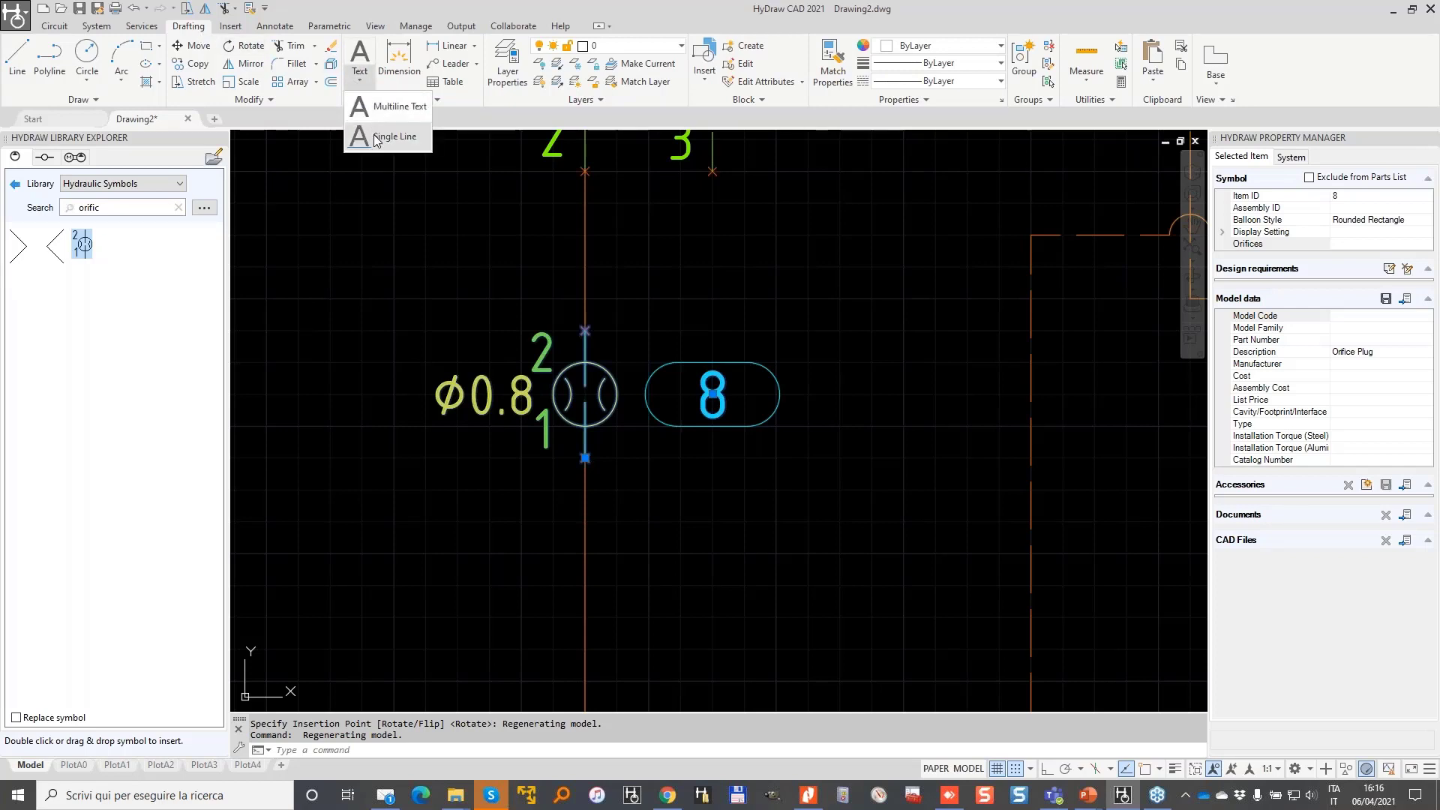
{"action": "left_click", "coordinate": [360, 60]}
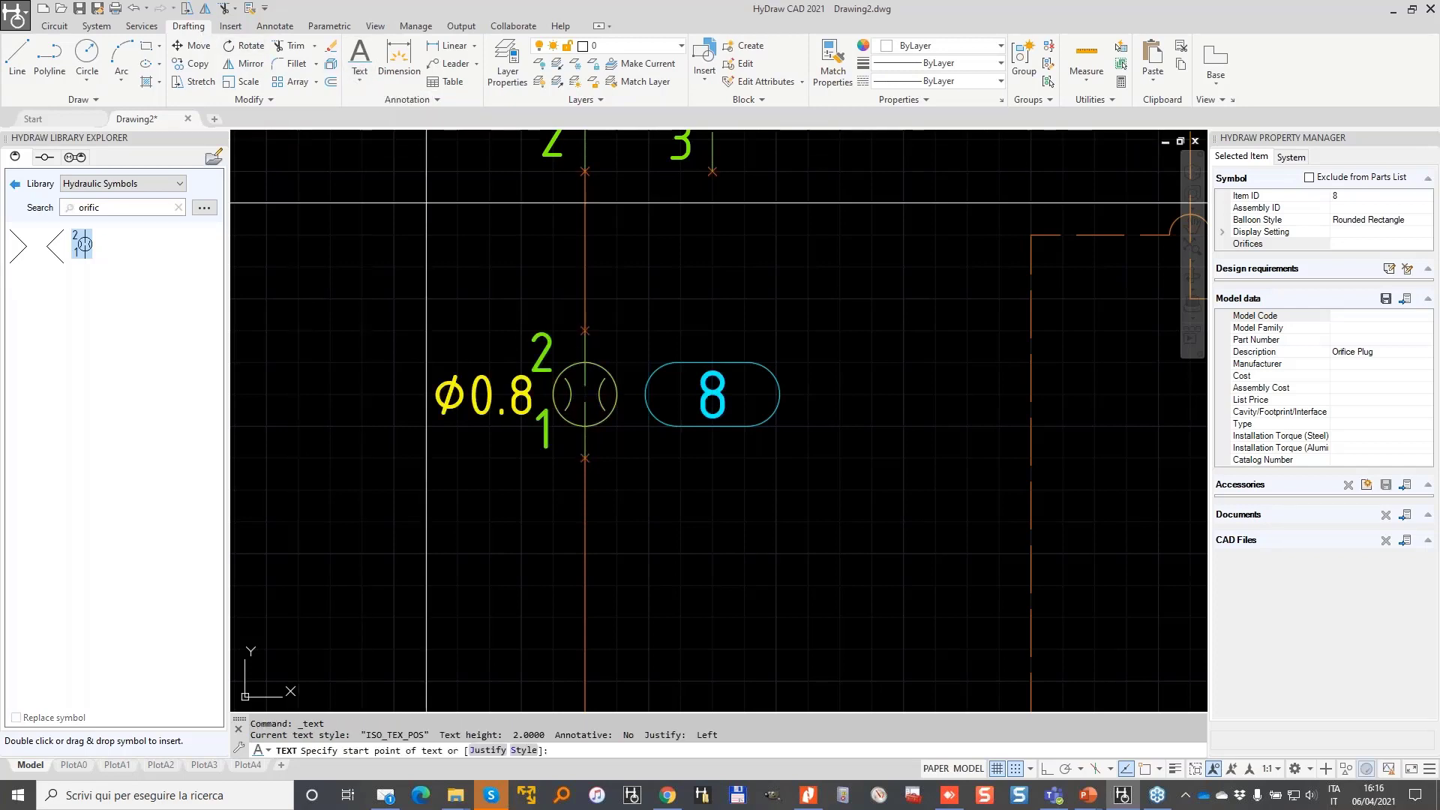
{"action": "left_click", "coordinate": [649, 298]}
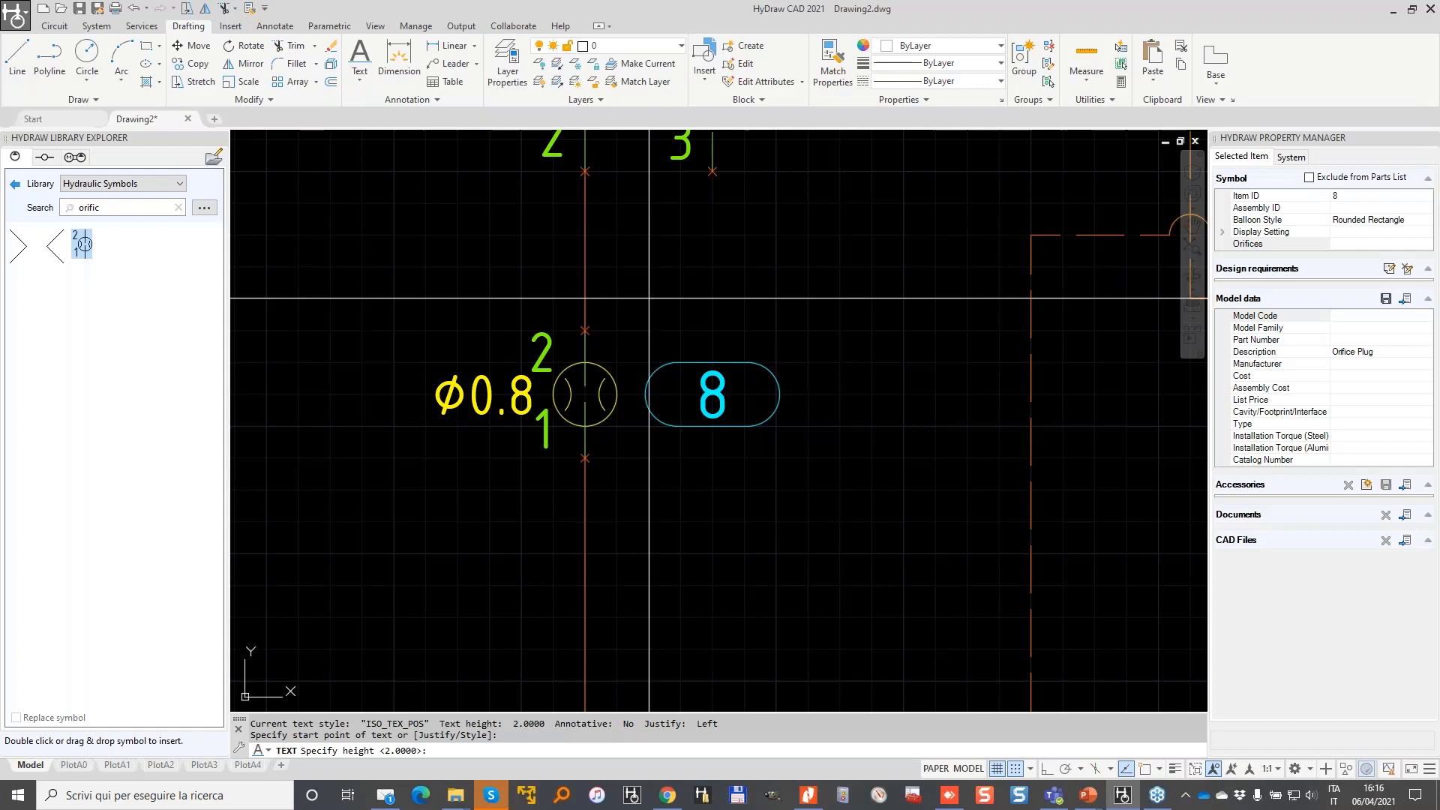
{"action": "type", "text": "3"}
{"action": "key", "text": "Return"}
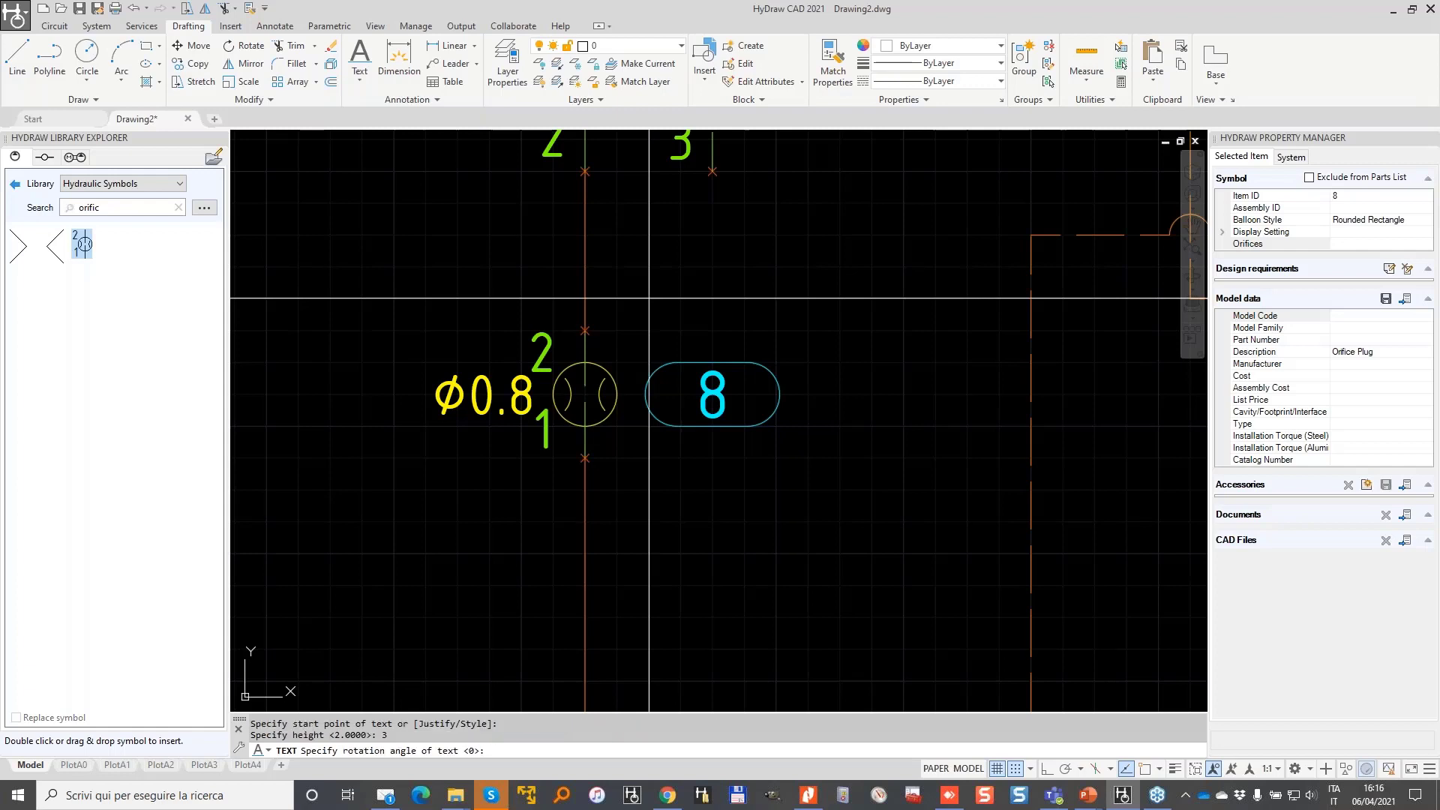
{"action": "key", "text": "Return"}
{"action": "type", "text": "%"}
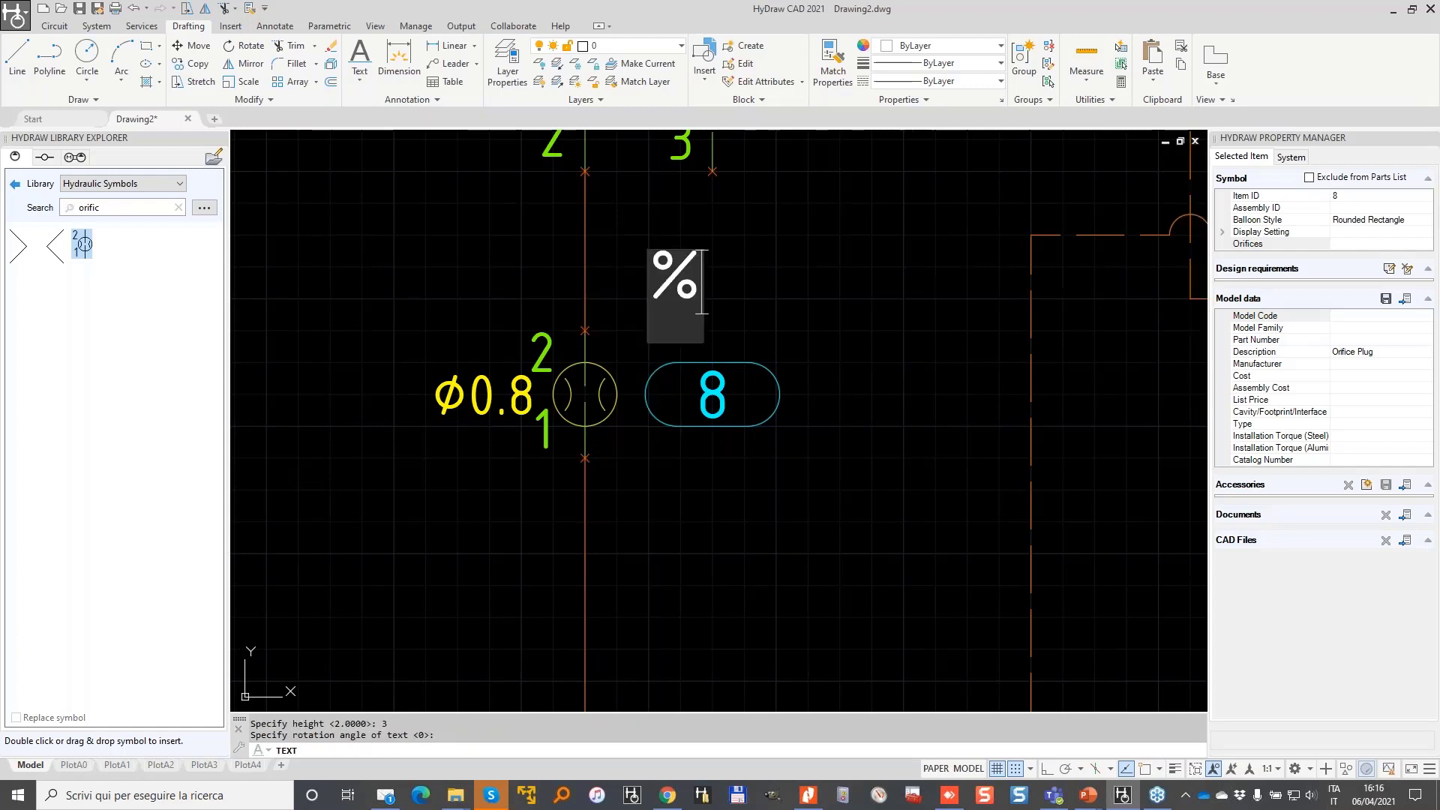
{"action": "type", "text": "%c"}
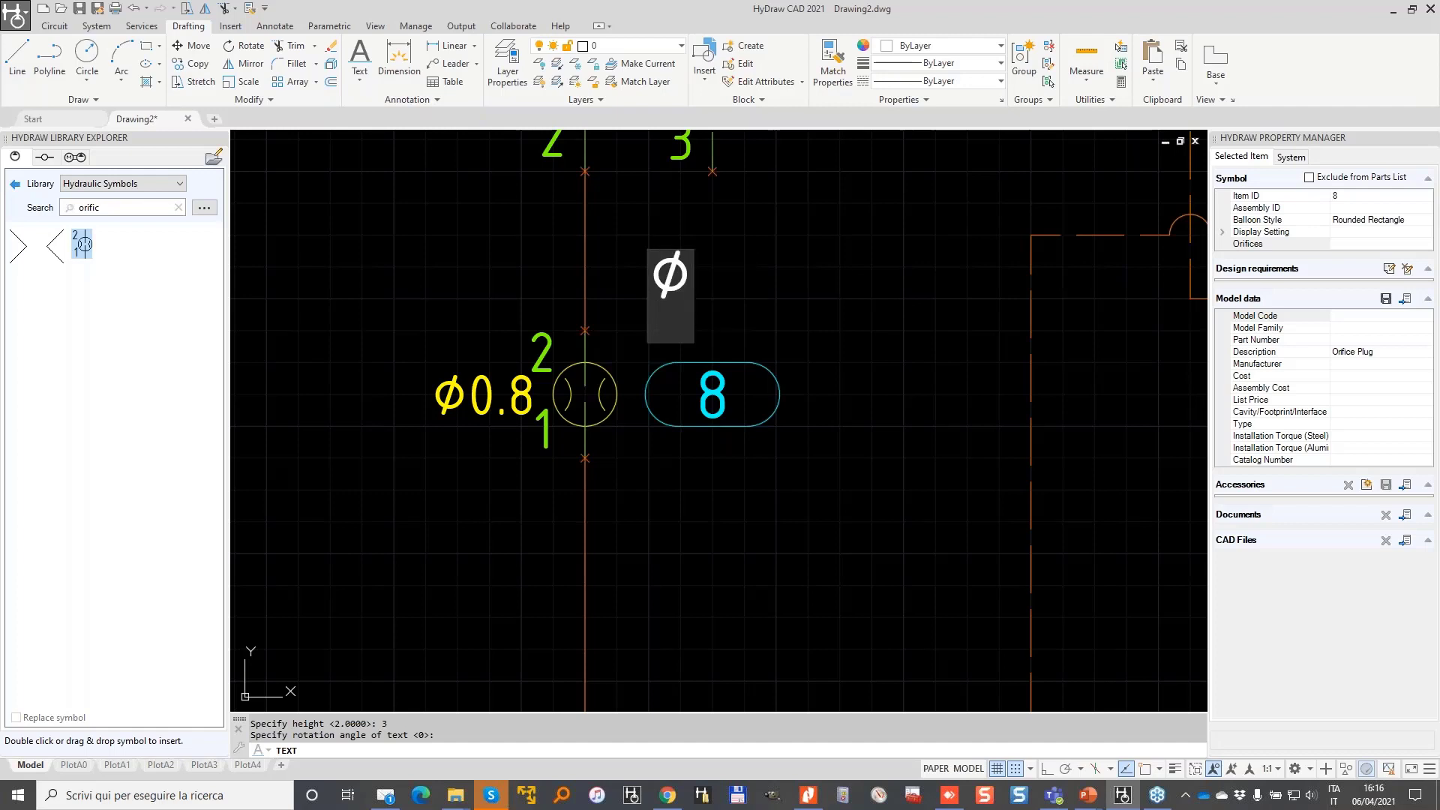
{"action": "type", "text": "100mm"}
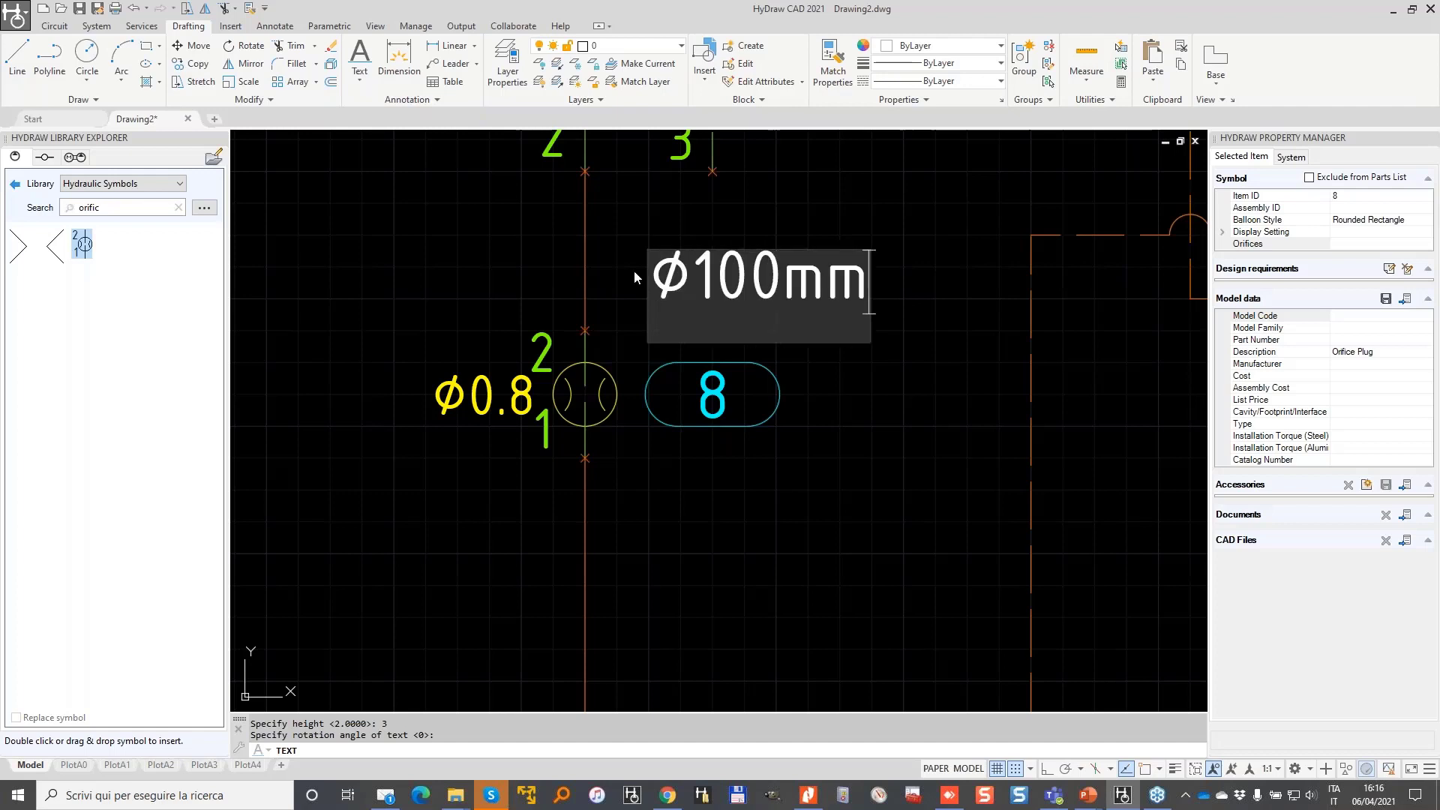
{"action": "left_click", "coordinate": [889, 195]}
{"action": "key", "text": "Escape"}
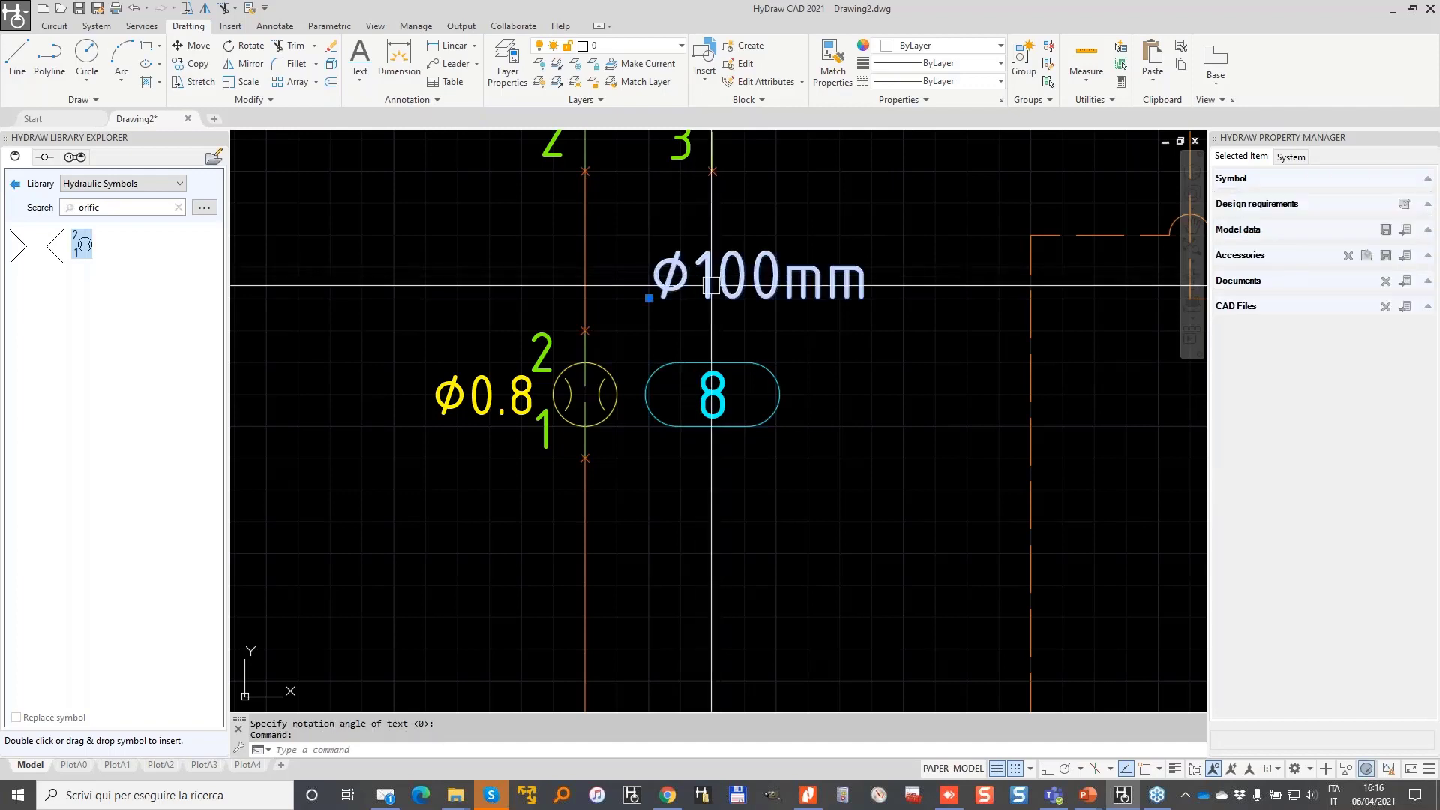
- Delete the "Ø100mm" text above balloon 8
{"action": "key", "text": "Delete"}
{"action": "scroll", "coordinate": [539, 442], "scroll_direction": "up", "scroll_amount": 4}
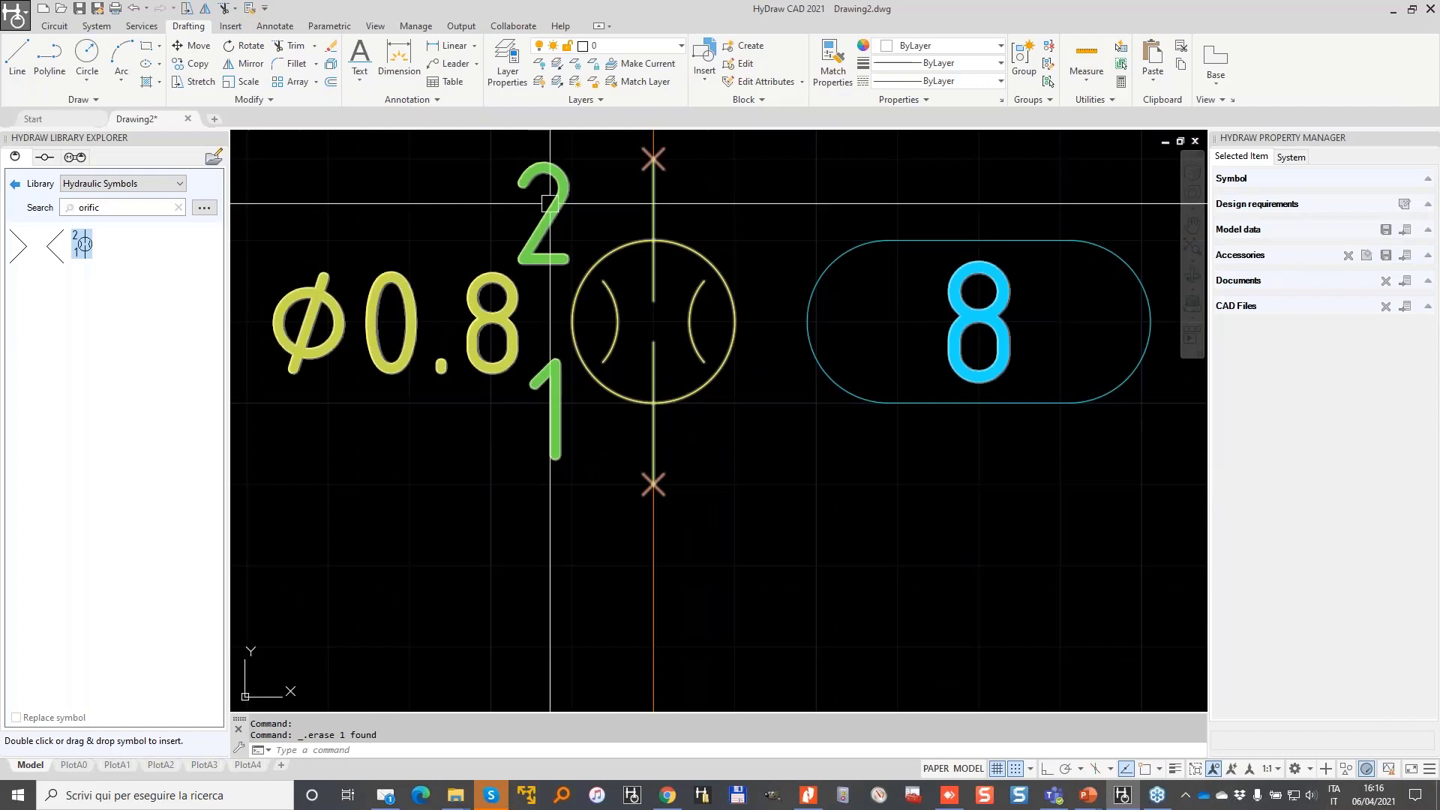
{"action": "scroll", "coordinate": [556, 328], "scroll_direction": "down", "scroll_amount": 4}
- Turn off the display of the port names on orifice plug 8
{"action": "left_click", "coordinate": [54, 27]}
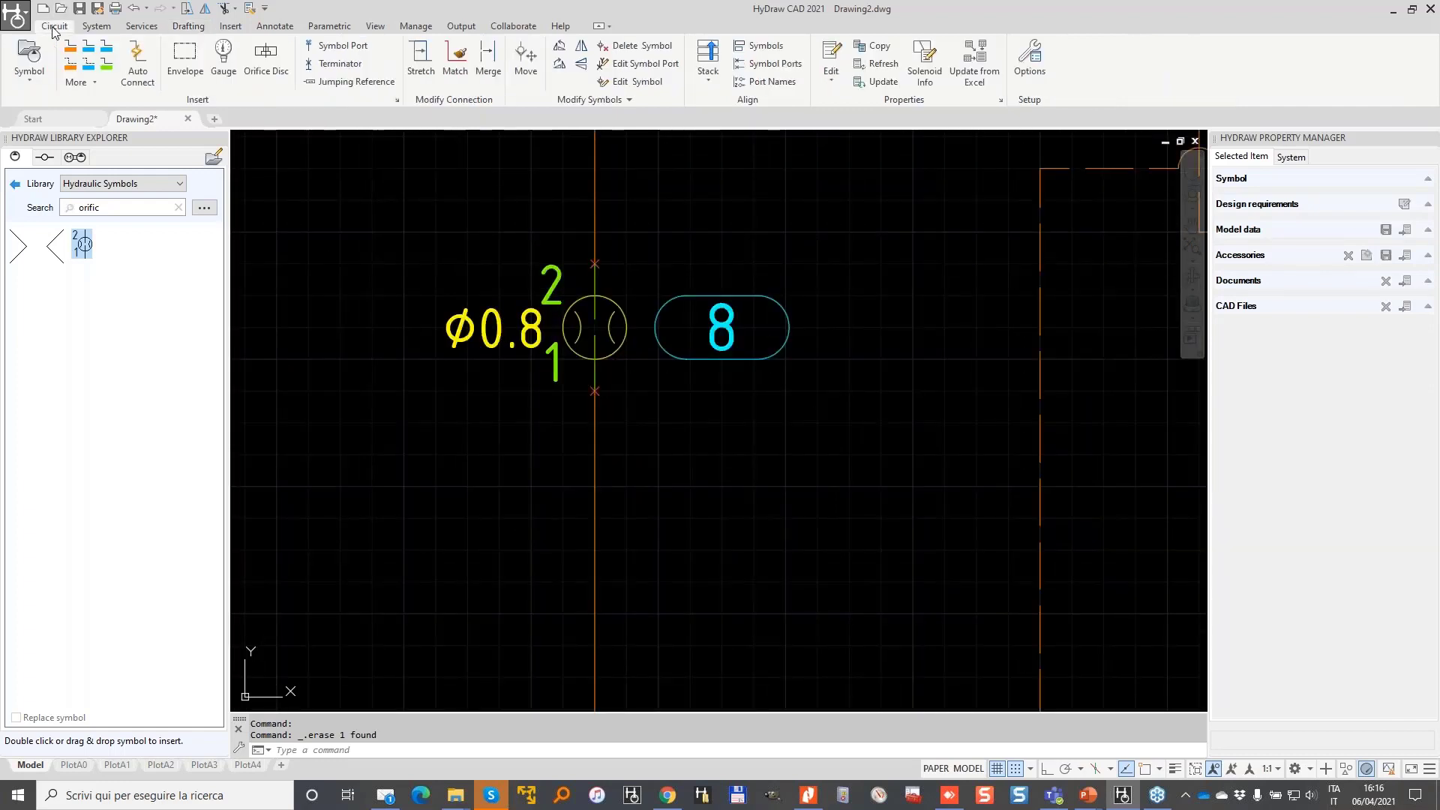
{"action": "left_click", "coordinate": [641, 64]}
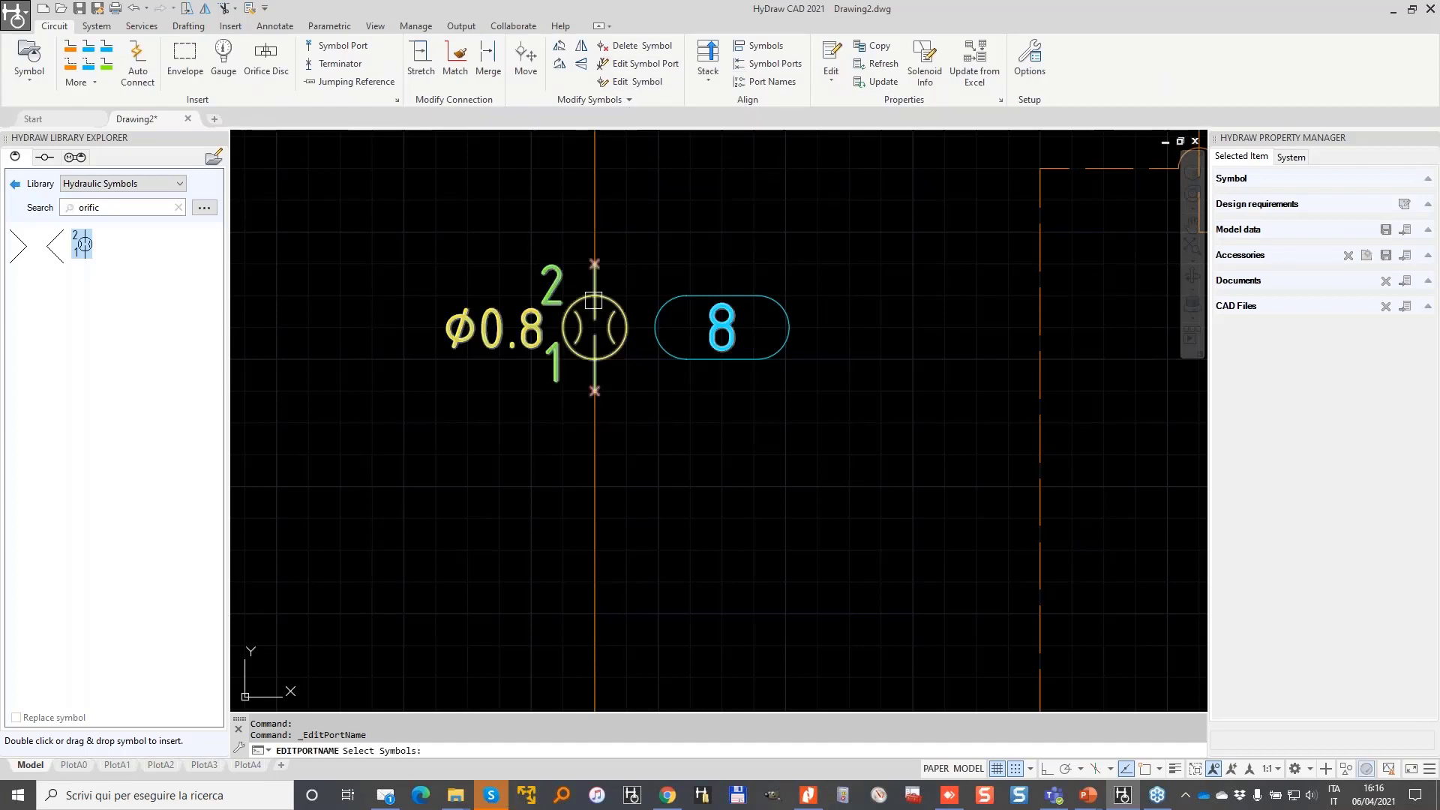
{"action": "key", "text": "Return"}
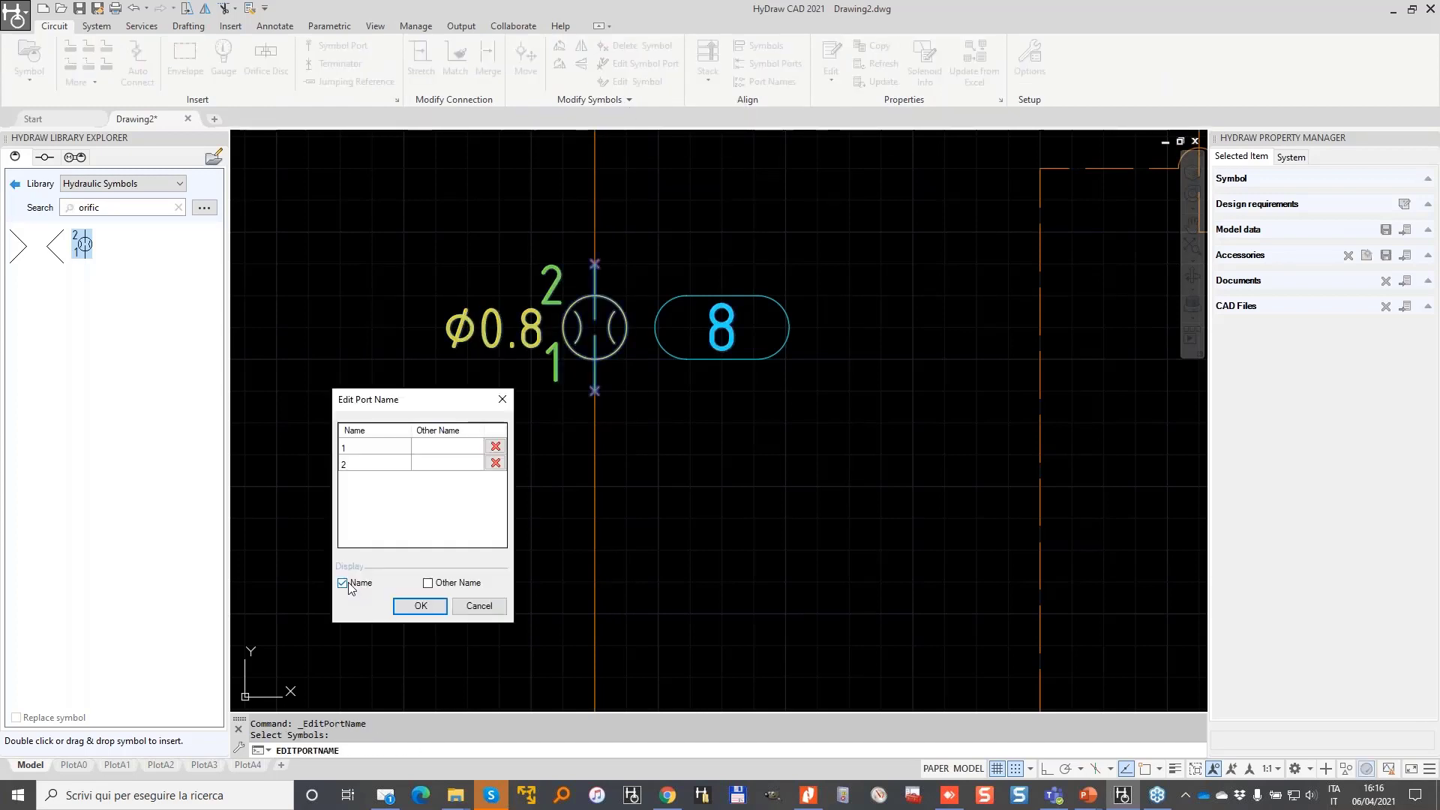
{"action": "left_click", "coordinate": [420, 606]}
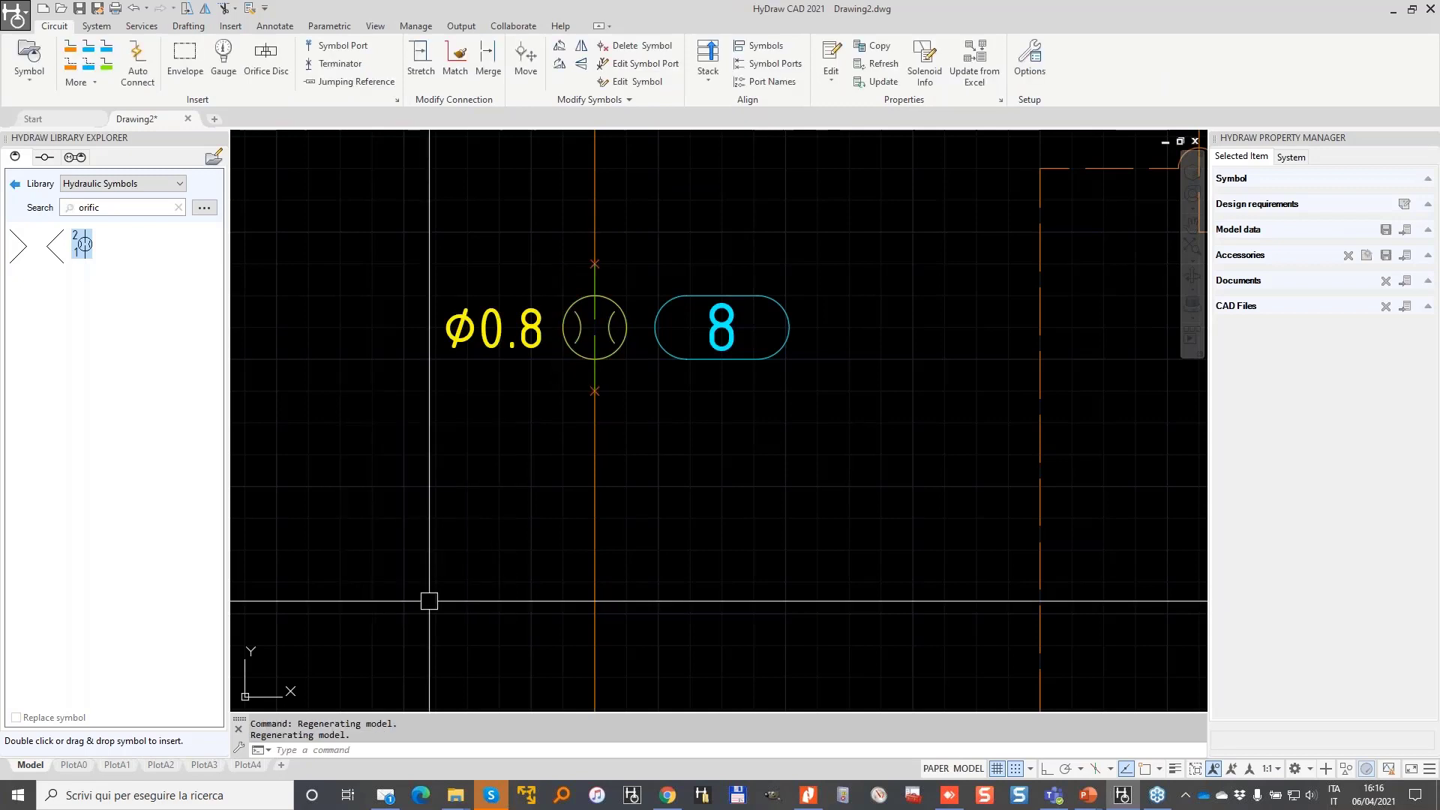
- Draw a long horizontal drain line just below the upper control line, passing above valves 5, 6 and 7
{"action": "scroll", "coordinate": [654, 294], "scroll_direction": "down", "scroll_amount": 2}
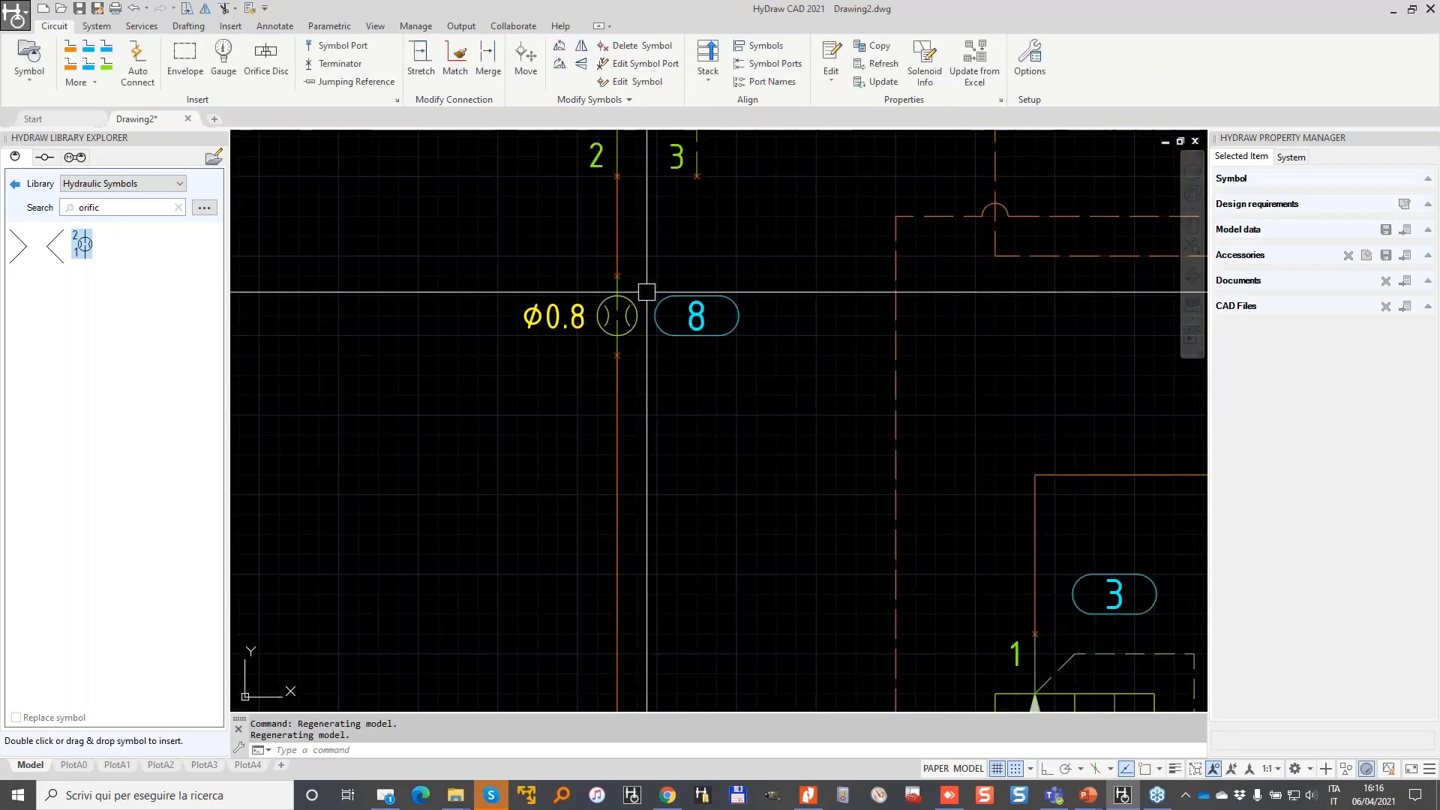
{"action": "scroll", "coordinate": [647, 291], "scroll_direction": "down", "scroll_amount": 3}
{"action": "mouse_move", "coordinate": [750, 217]}
{"action": "middle_mouse_down"}
{"action": "mouse_move", "coordinate": [582, 479]}
{"action": "mouse_move", "coordinate": [594, 475]}
{"action": "middle_mouse_up"}
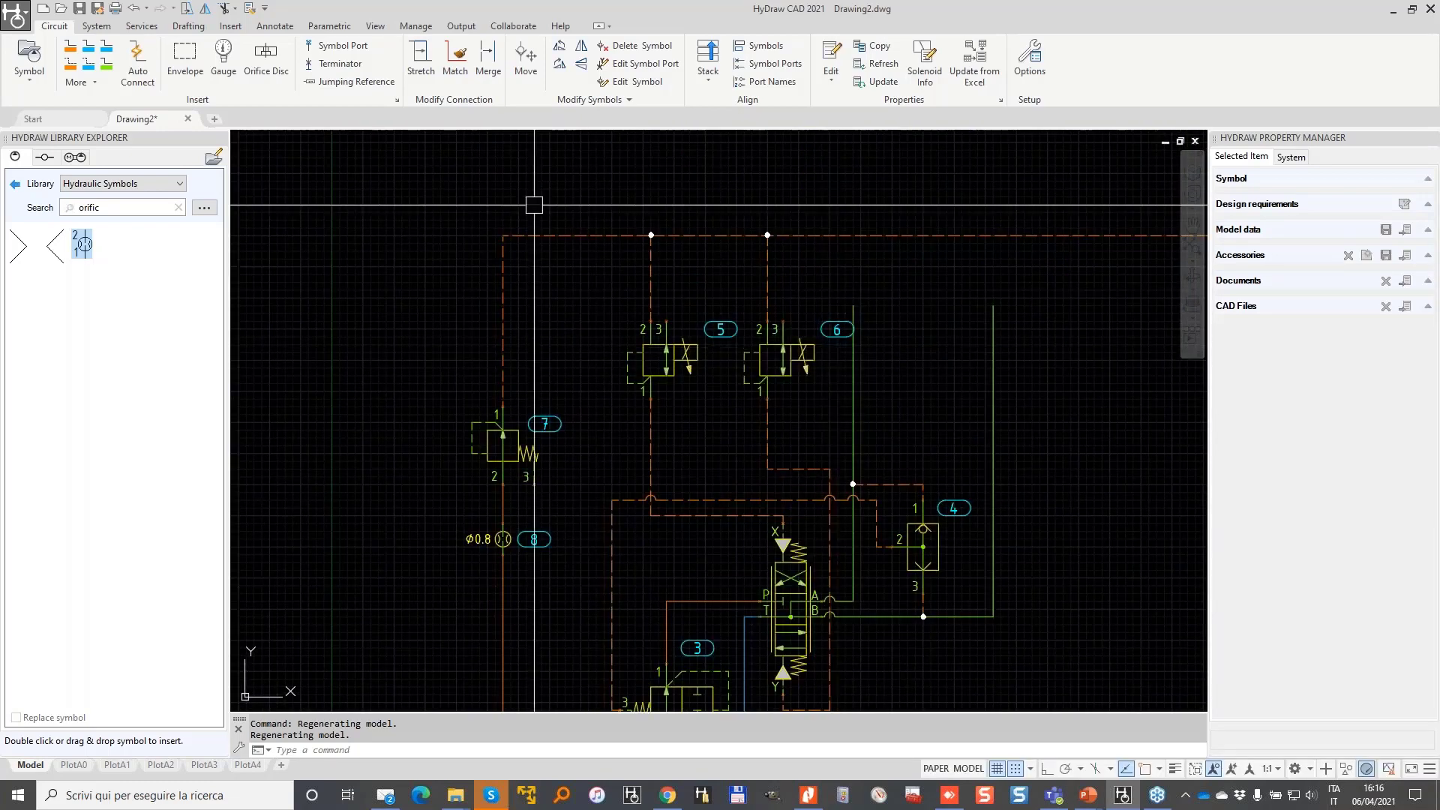
{"action": "left_click", "coordinate": [91, 68]}
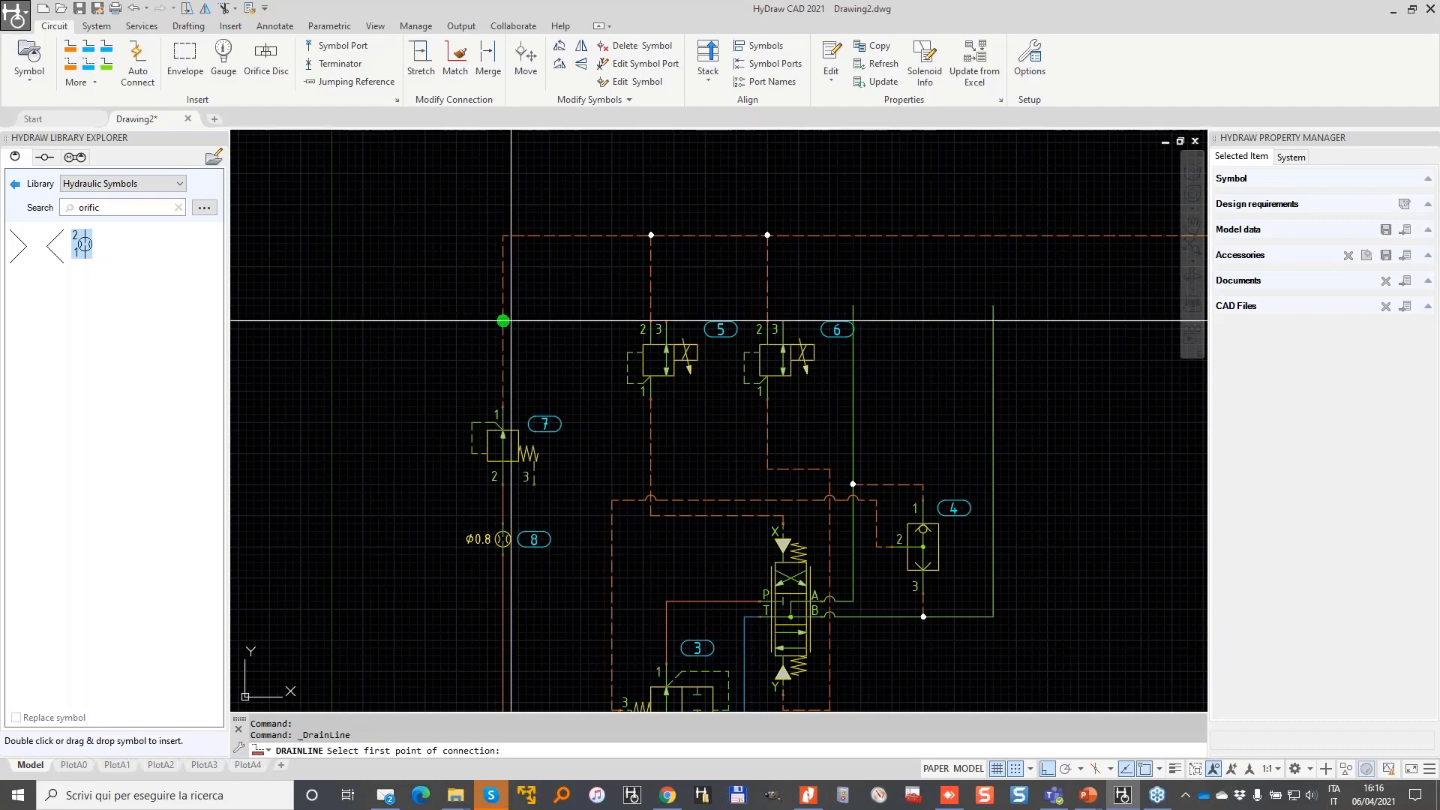
{"action": "left_click", "coordinate": [402, 266]}
{"action": "middle_click_drag", "start_coordinate": [909, 277], "coordinate": [484, 314]}
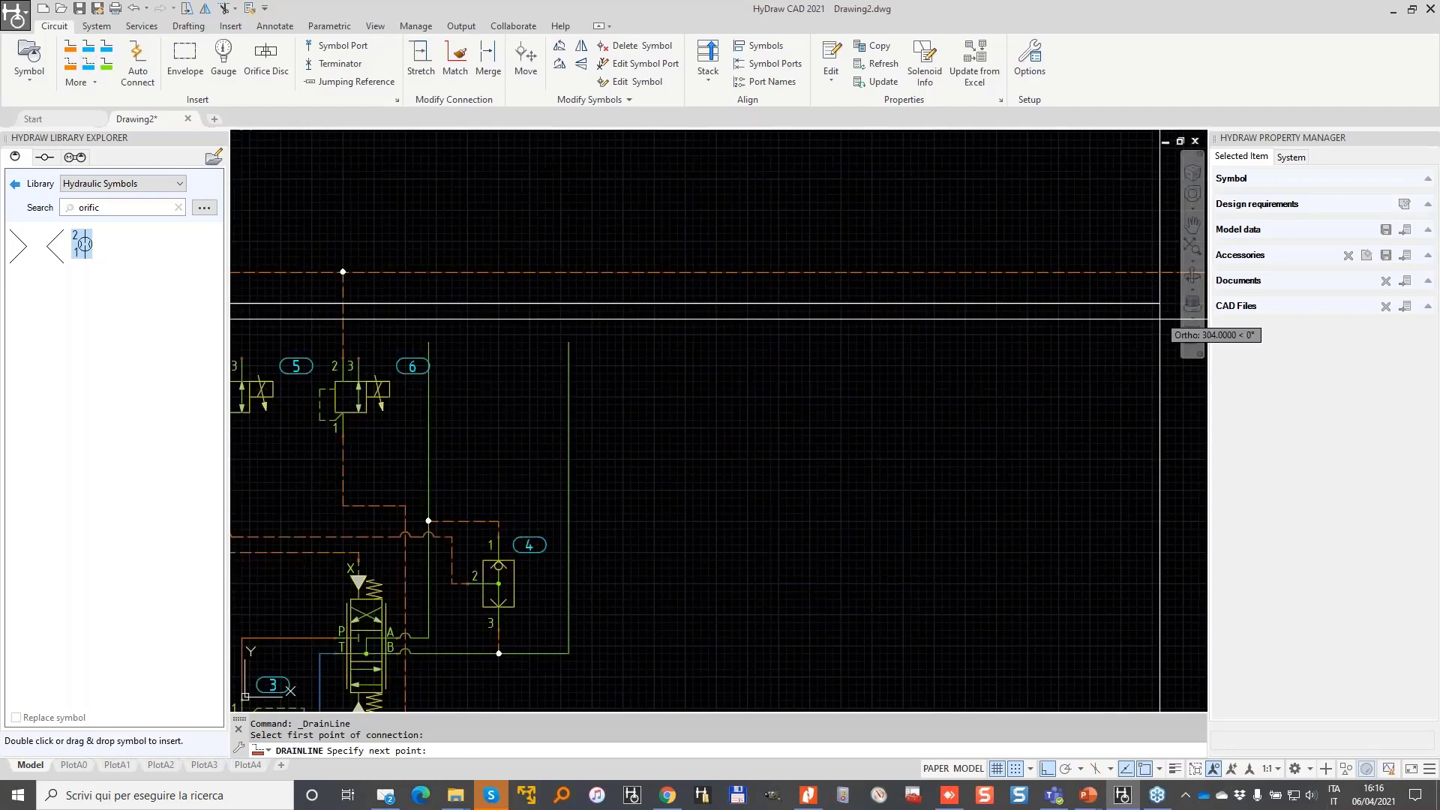
{"action": "left_click", "coordinate": [1161, 308]}
{"action": "scroll", "coordinate": [429, 356], "scroll_direction": "up", "scroll_amount": 2}
{"action": "middle_click_drag", "start_coordinate": [429, 356], "coordinate": [906, 305]}
- Connect port 3 of valves 6 and 5 to the horizontal drain line with vertical drain lines
{"action": "key", "text": "Return"}
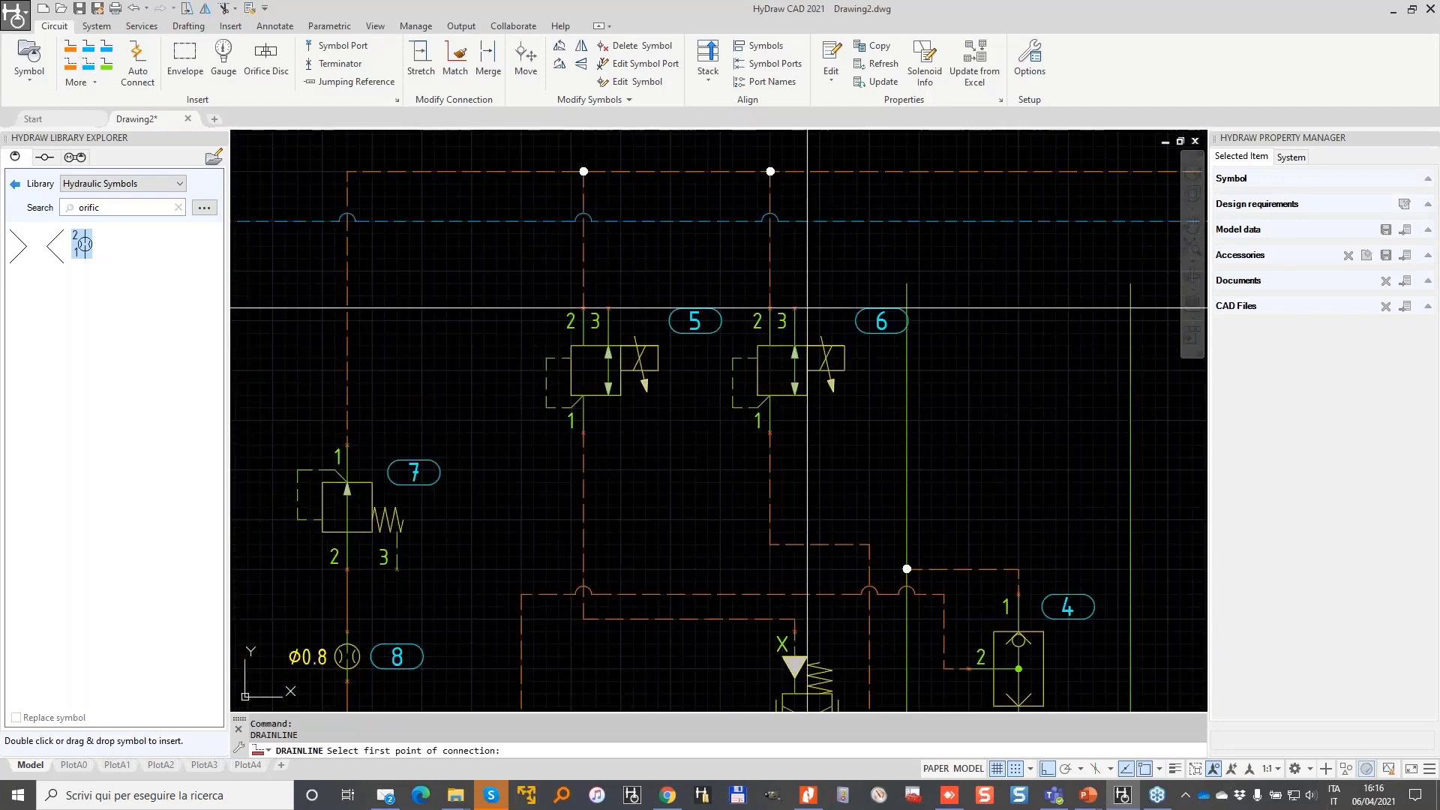
{"action": "left_click", "coordinate": [794, 308]}
{"action": "left_click", "coordinate": [795, 221]}
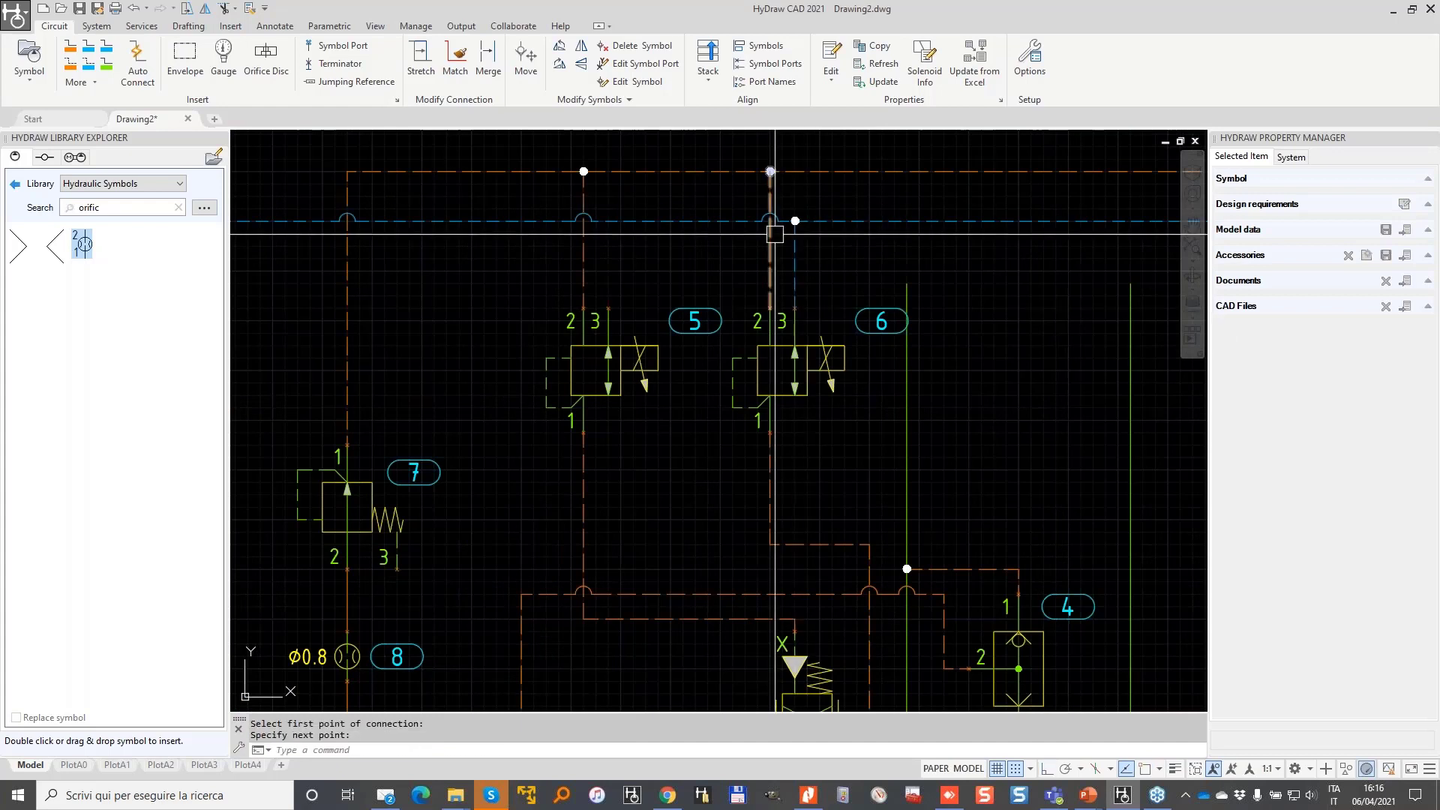
{"action": "left_click", "coordinate": [608, 307]}
{"action": "left_click", "coordinate": [608, 220]}
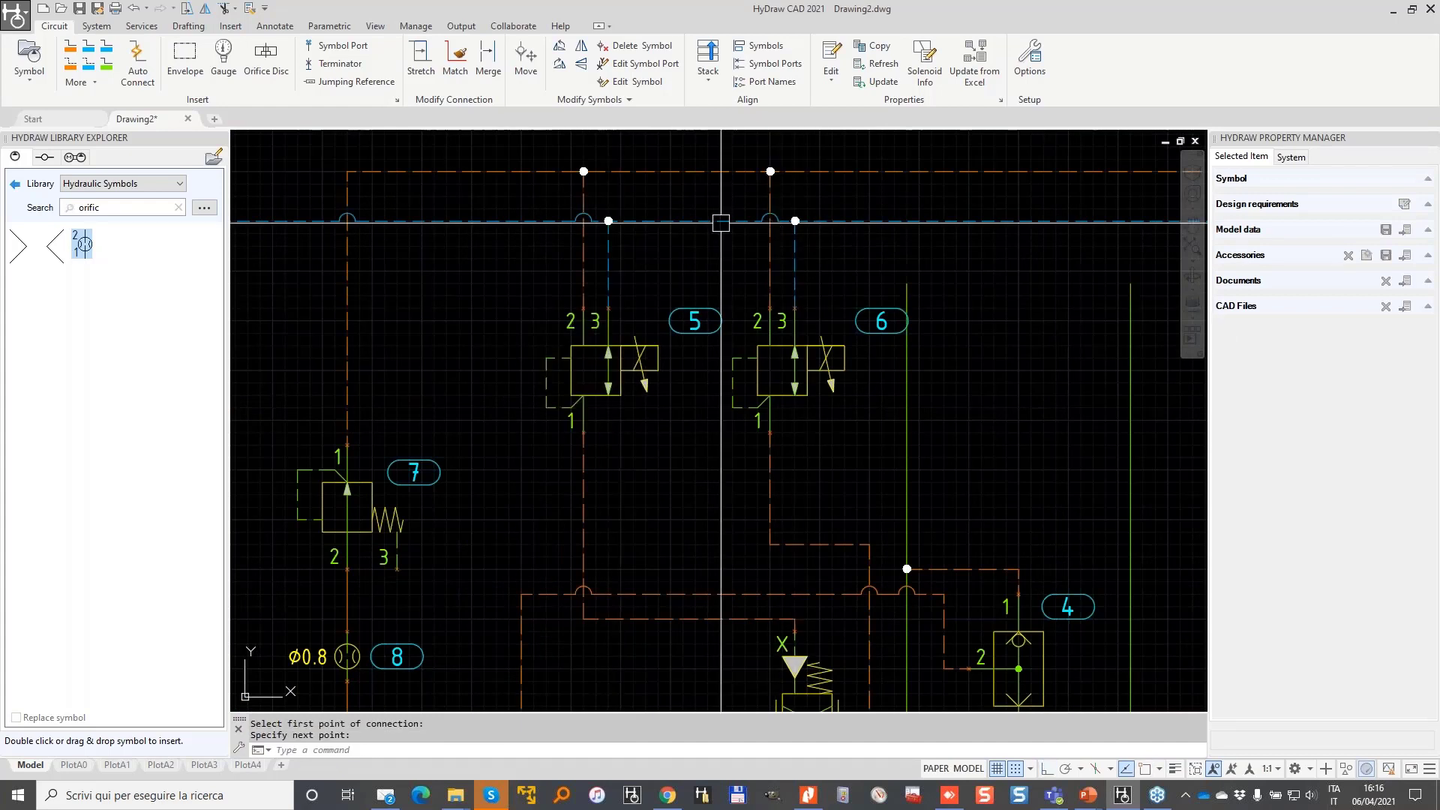
- Stretch the horizontal drain line and the control line above it down closer to valves 5 and 6
{"action": "scroll", "coordinate": [741, 248], "scroll_direction": "down", "scroll_amount": 3}
{"action": "middle_click_drag", "start_coordinate": [886, 238], "coordinate": [740, 273]}
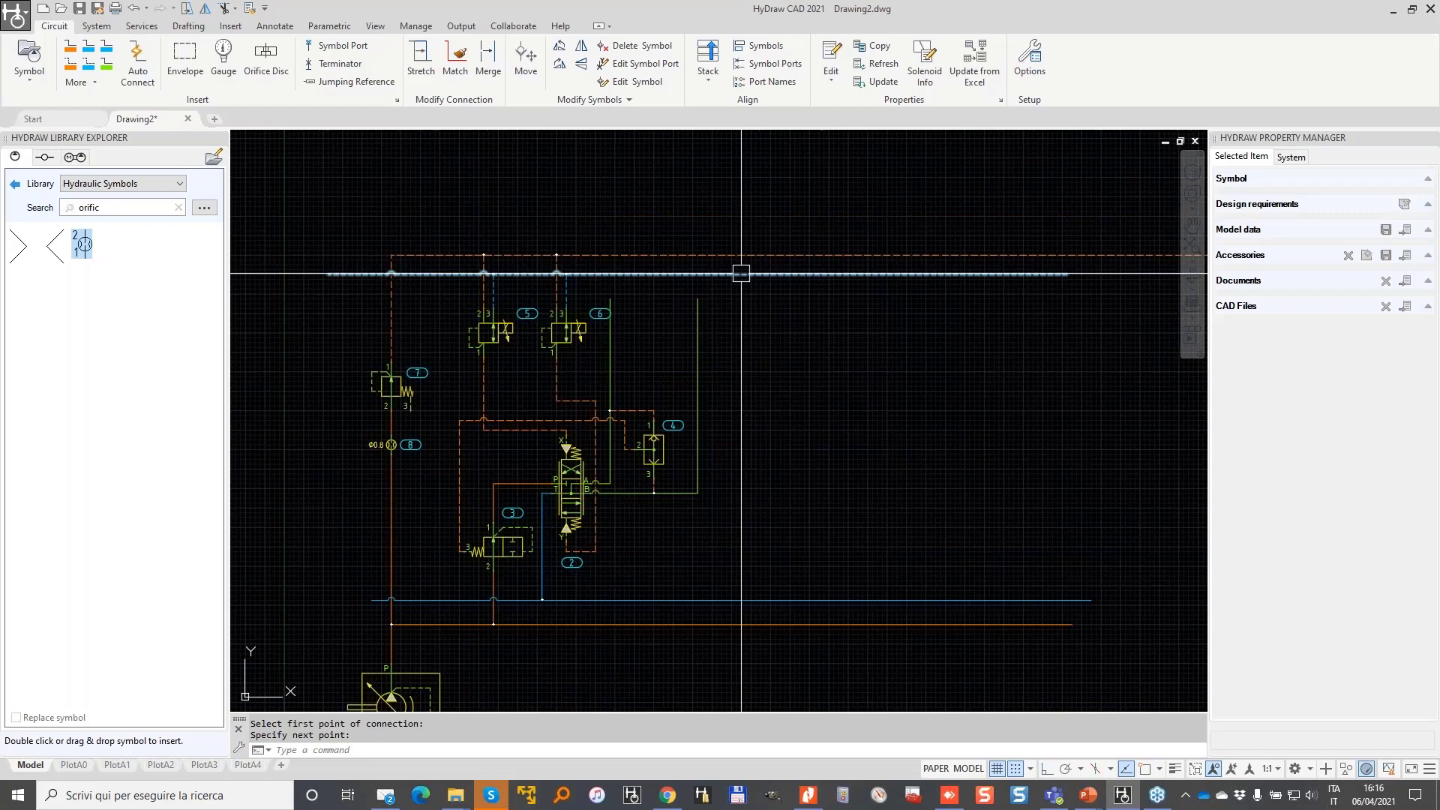
{"action": "left_click", "coordinate": [419, 54]}
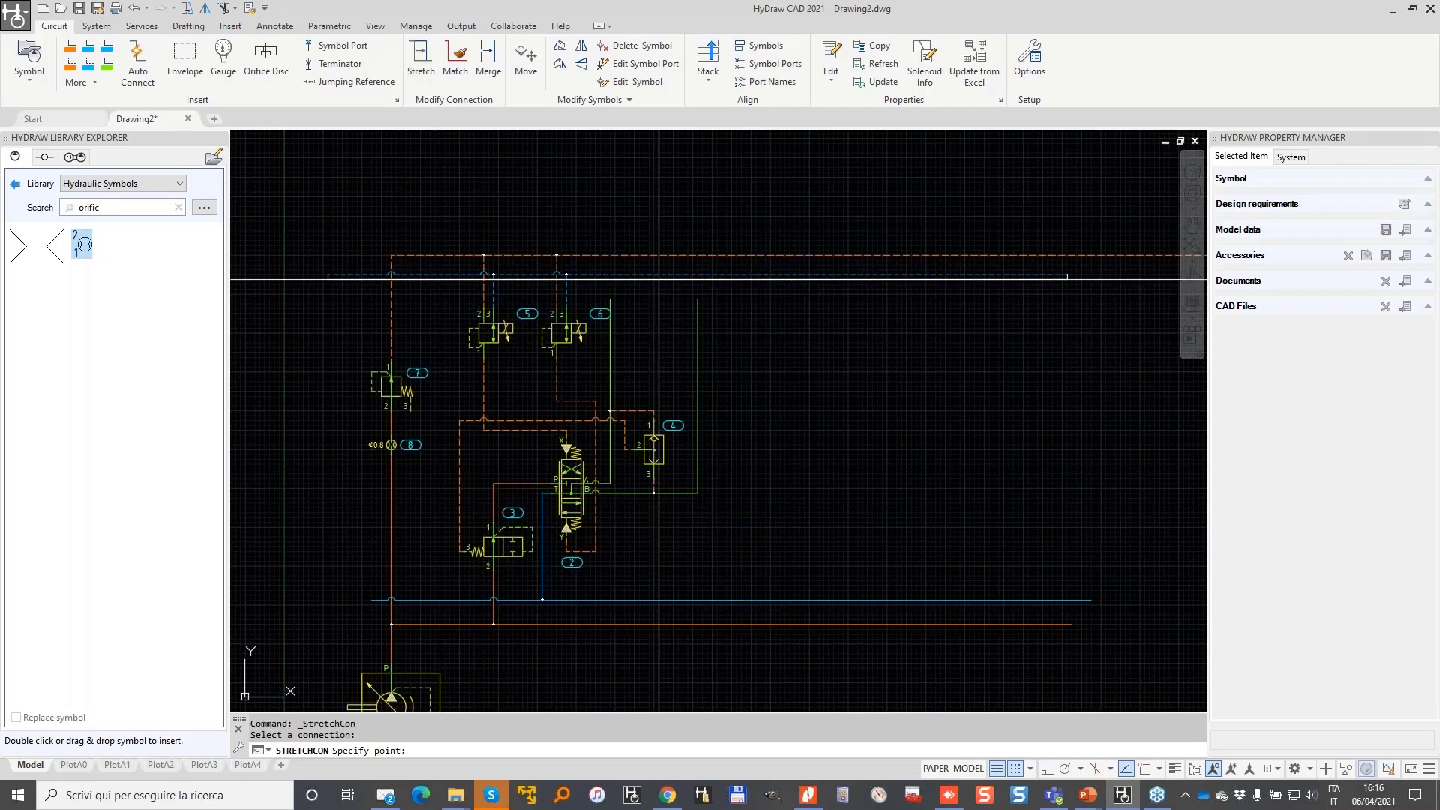
{"action": "left_click", "coordinate": [665, 285]}
{"action": "key", "text": "Return"}
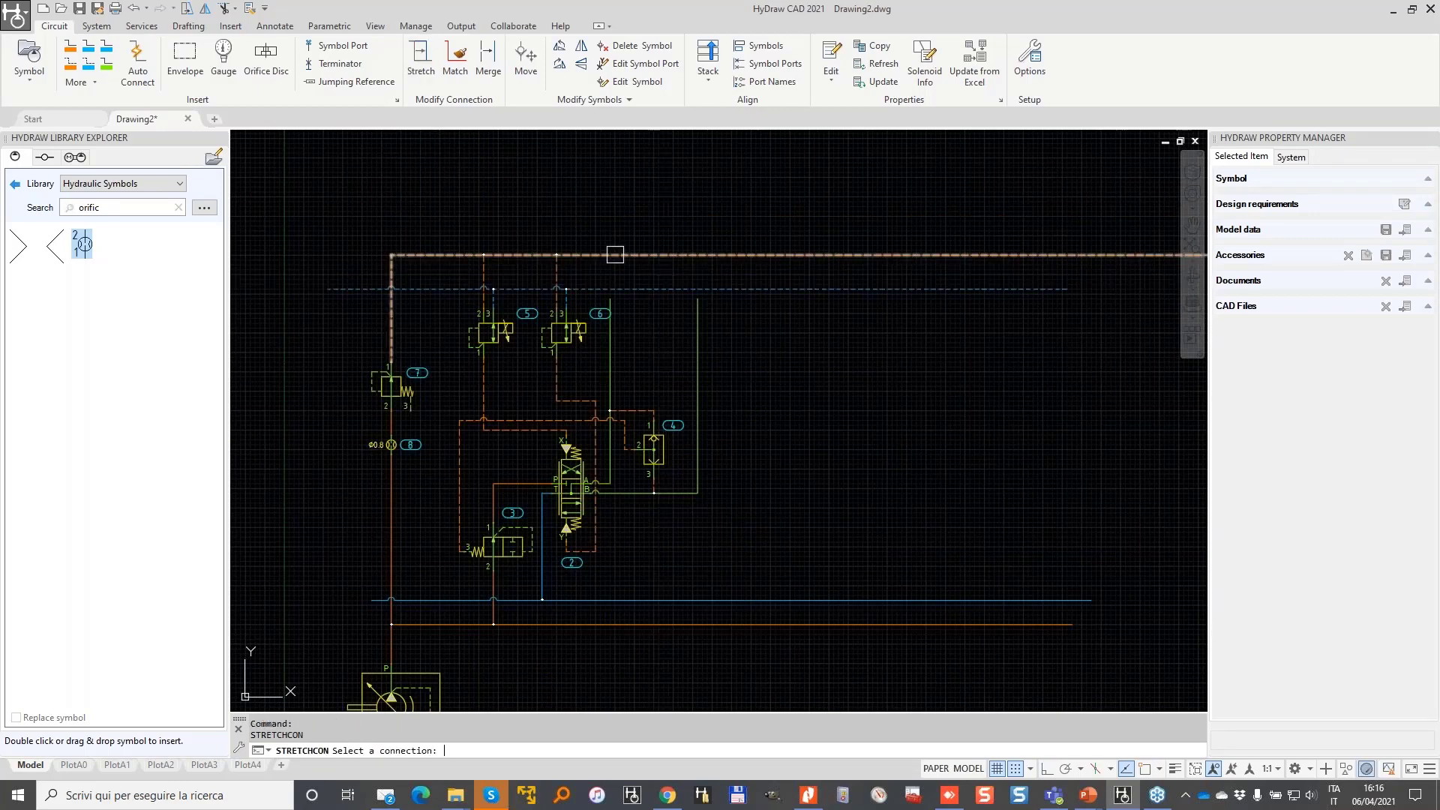
{"action": "left_click", "coordinate": [614, 254]}
{"action": "left_click", "coordinate": [632, 279]}
{"action": "scroll", "coordinate": [533, 267], "scroll_direction": "up", "scroll_amount": 2}
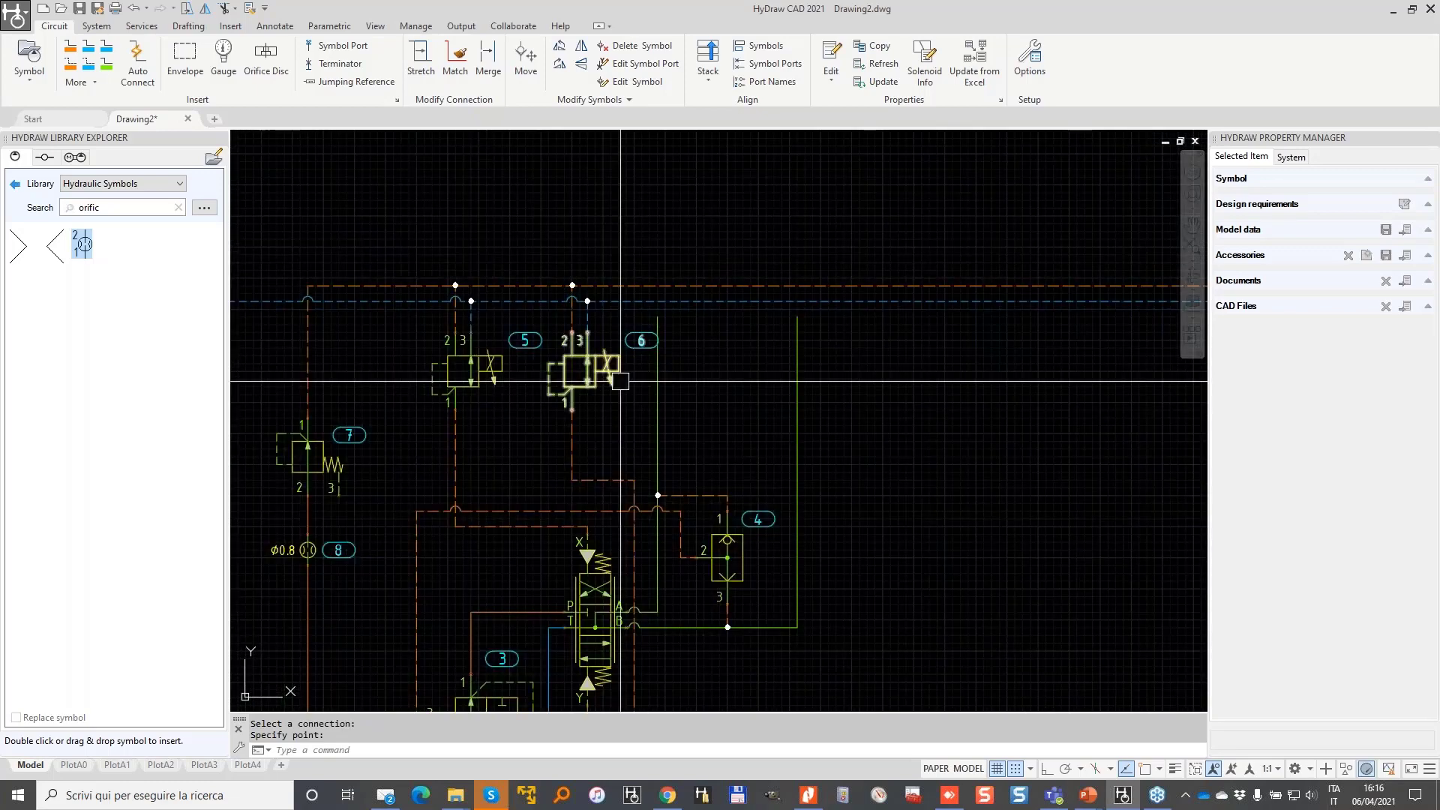
- Draw a drain line from port 3 of valve 7 down, across and up to the horizontal drain line
{"action": "scroll", "coordinate": [525, 374], "scroll_direction": "down", "scroll_amount": 2}
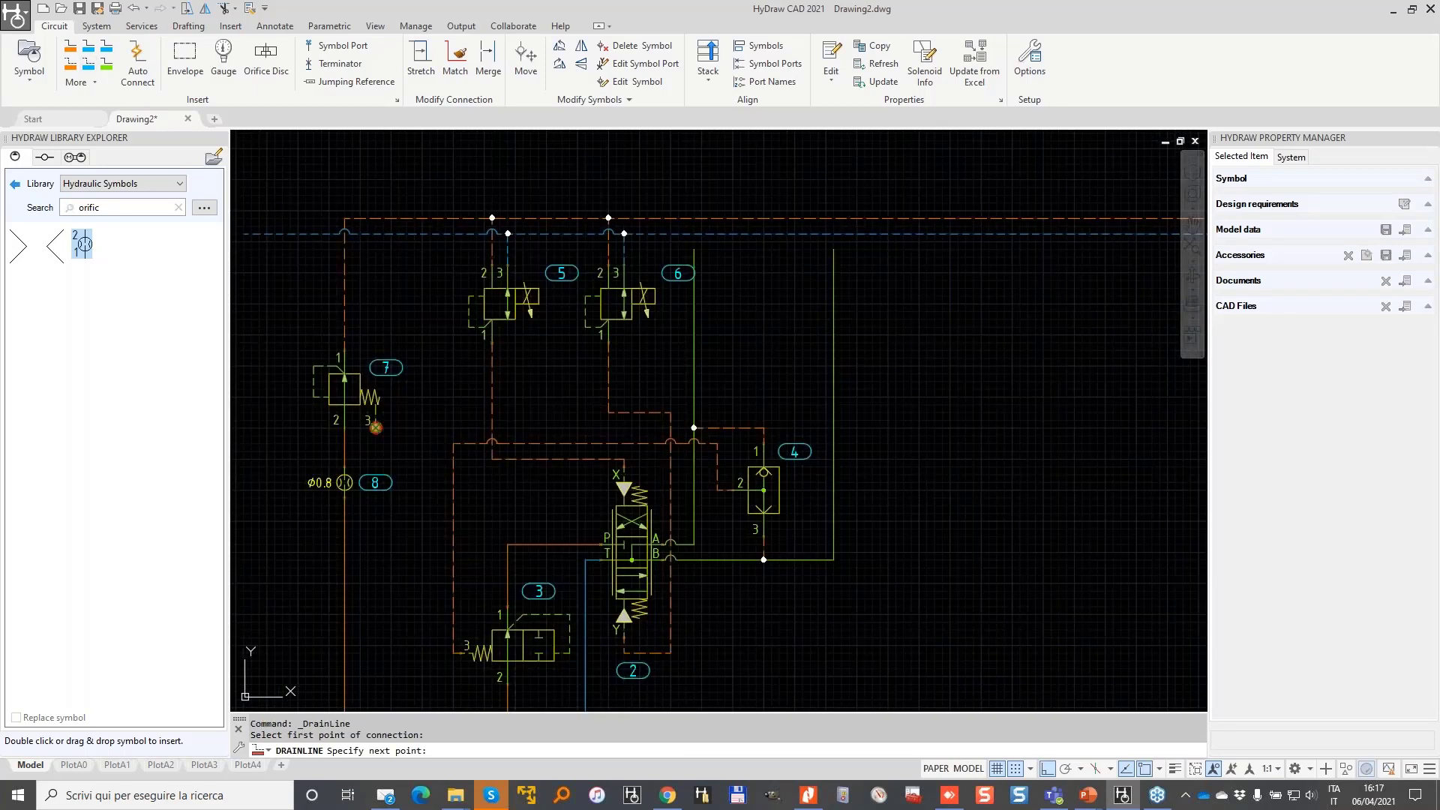
{"action": "left_click", "coordinate": [376, 442]}
{"action": "left_click", "coordinate": [414, 442]}
{"action": "left_click", "coordinate": [414, 233]}
{"action": "scroll", "coordinate": [450, 389], "scroll_direction": "down", "scroll_amount": 3}
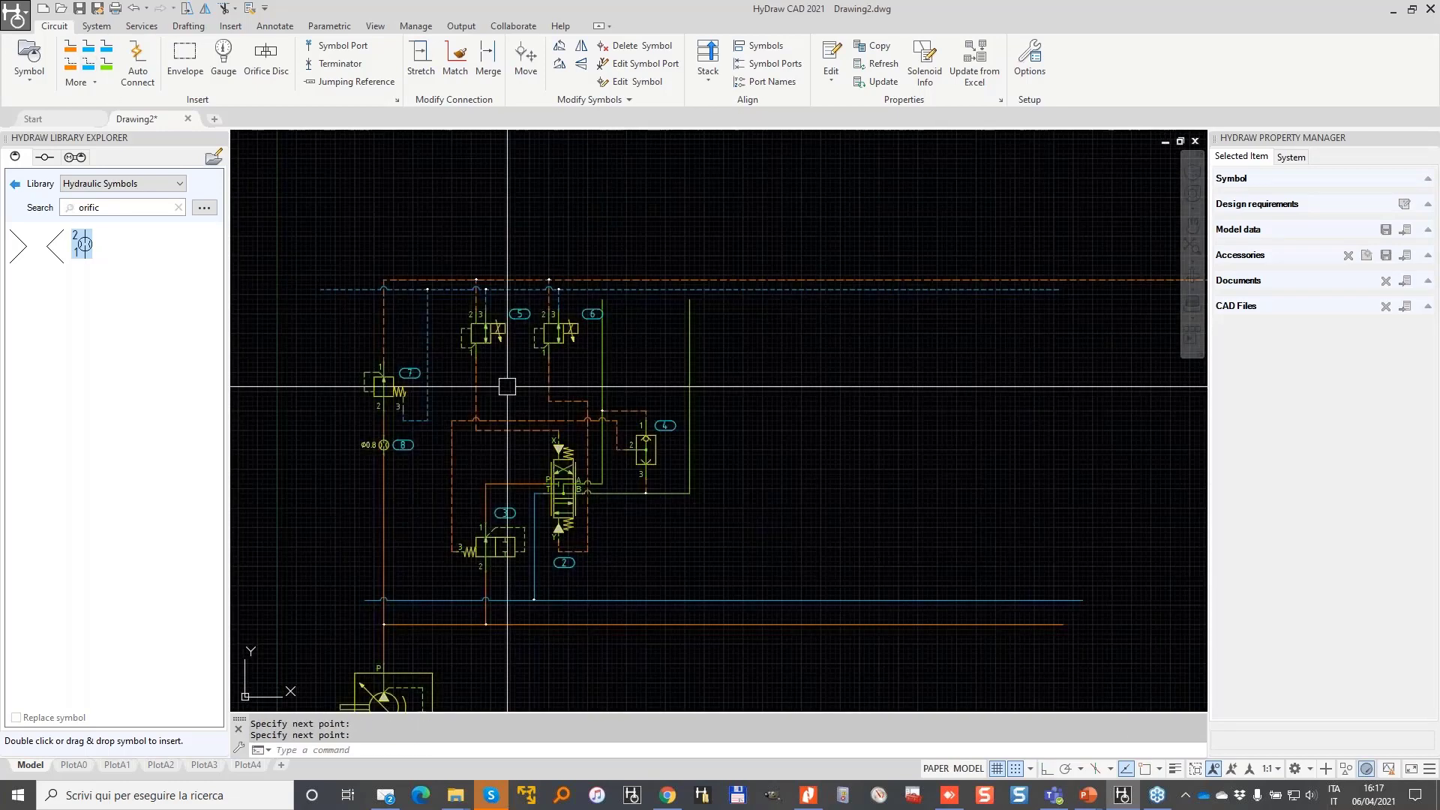
{"action": "middle_click_drag", "start_coordinate": [433, 376], "coordinate": [479, 282]}
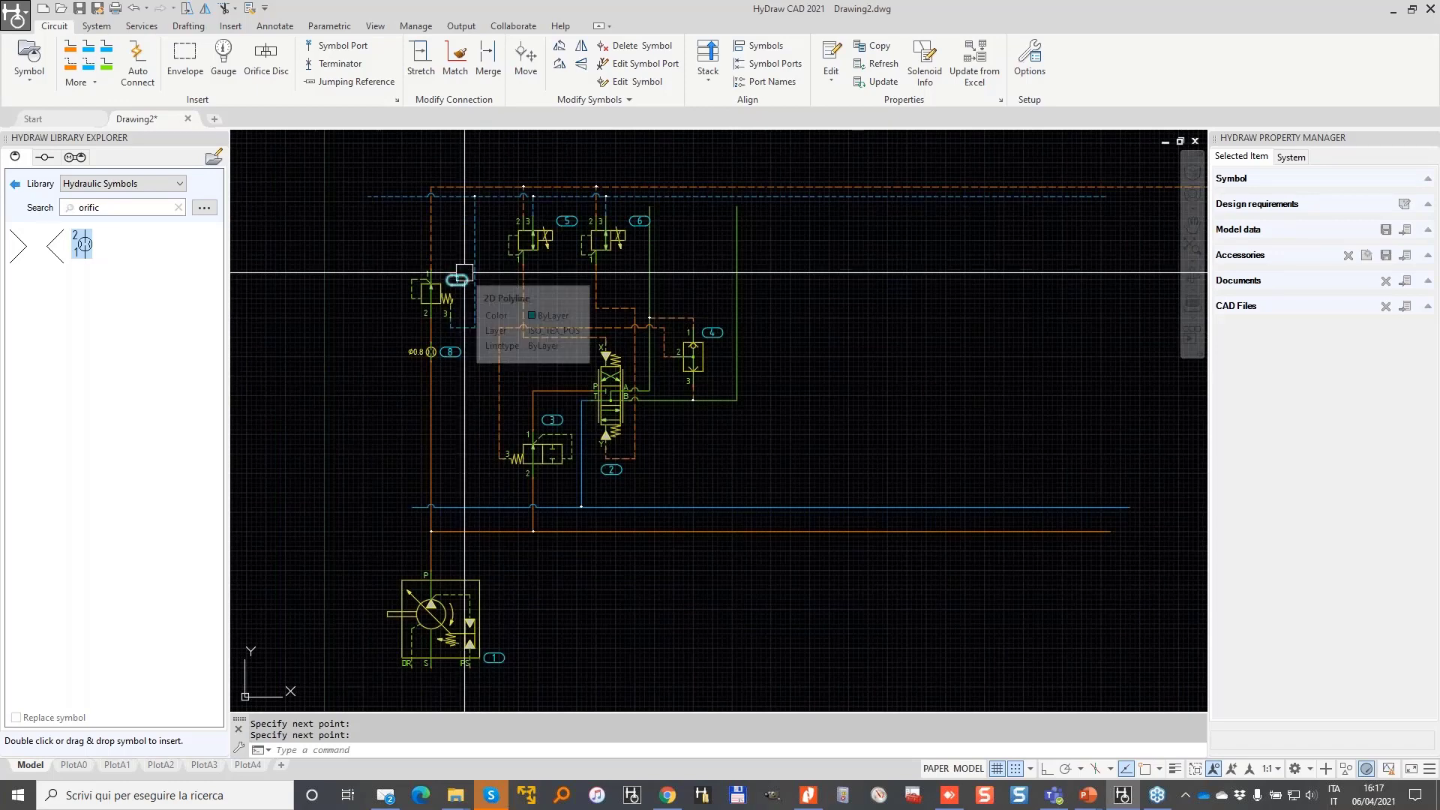
- Turn on ortho mode and stretch the open end of valve 2's port A working line straight up past the drain and control lines
{"action": "middle_click_drag", "start_coordinate": [665, 258], "coordinate": [629, 369]}
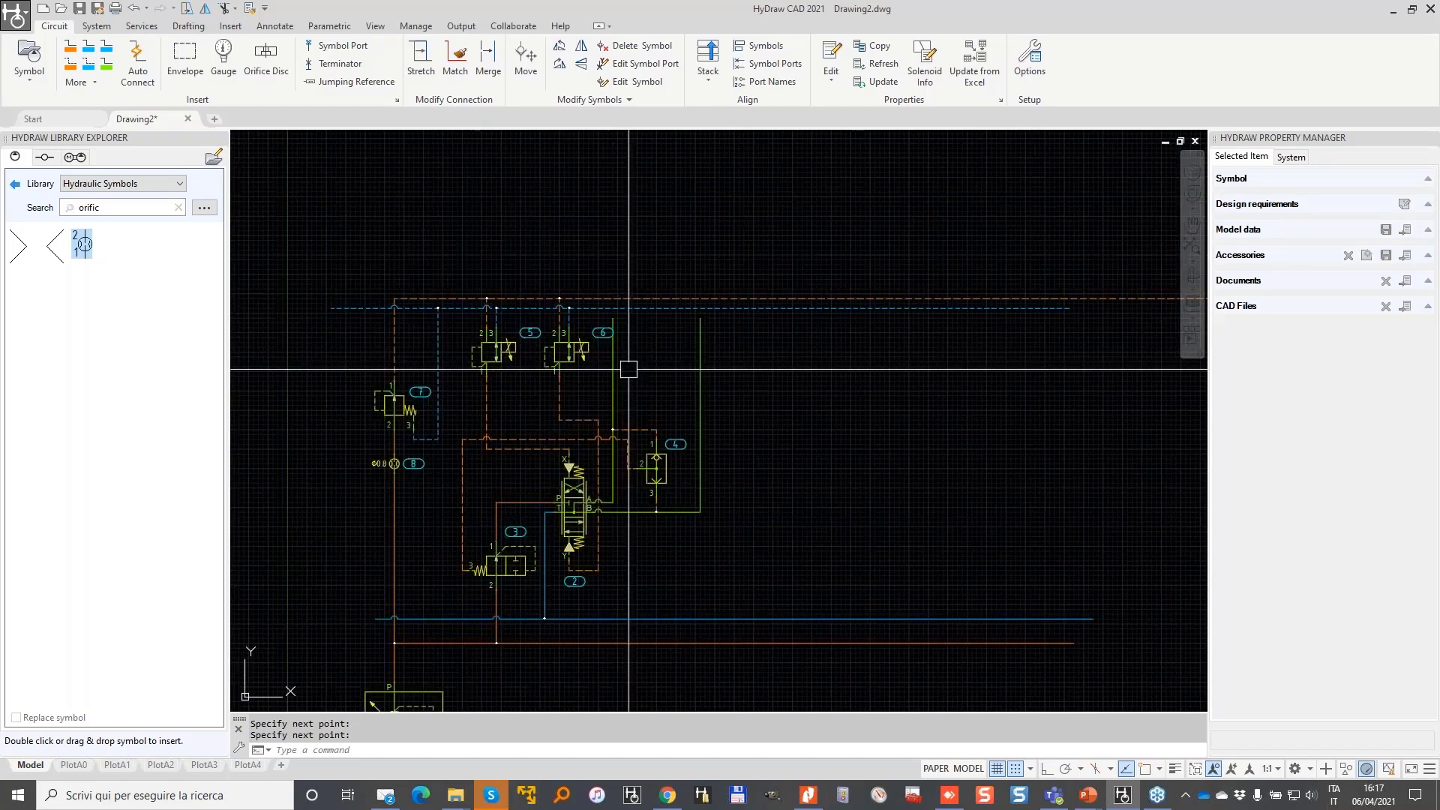
{"action": "left_click", "coordinate": [612, 318]}
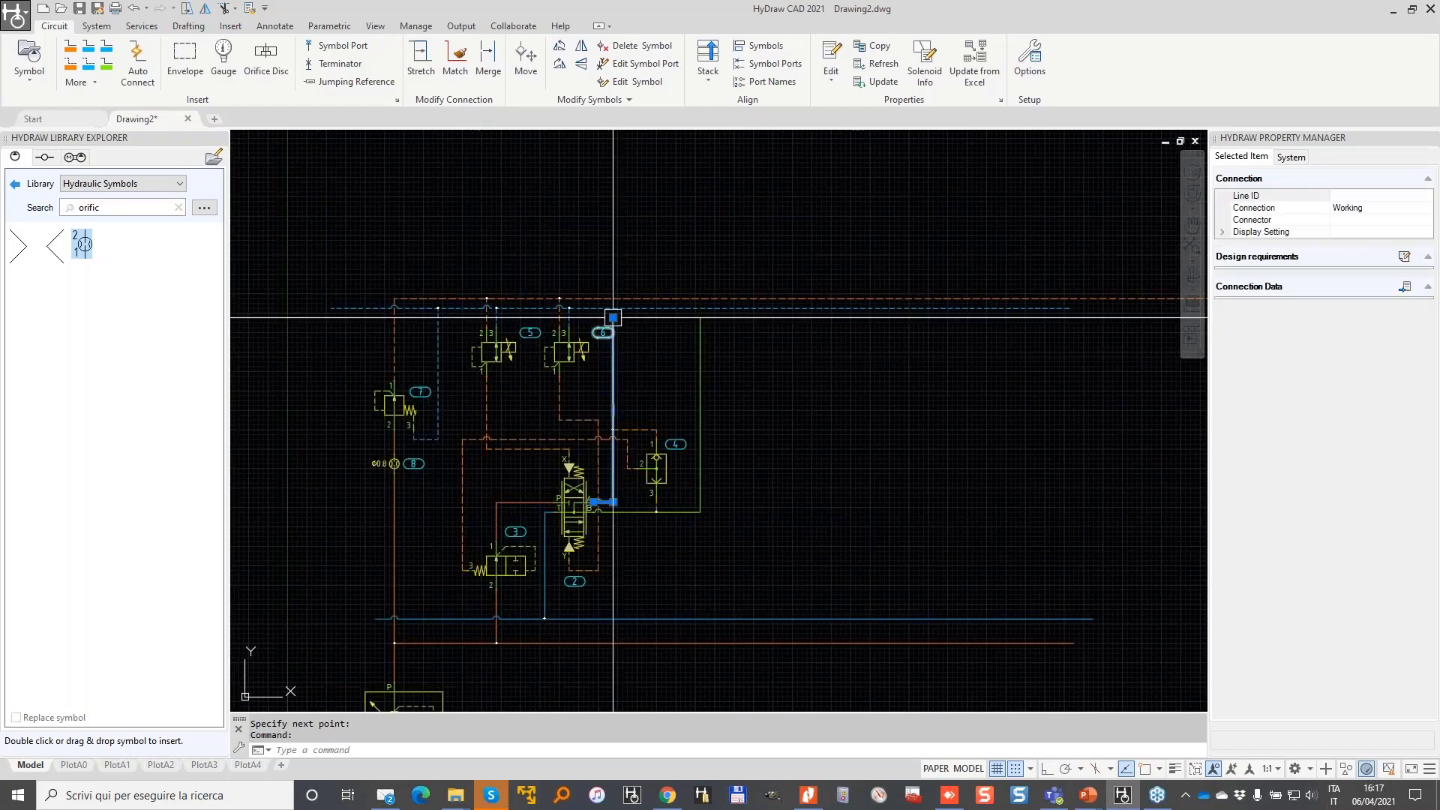
{"action": "left_click", "coordinate": [613, 318]}
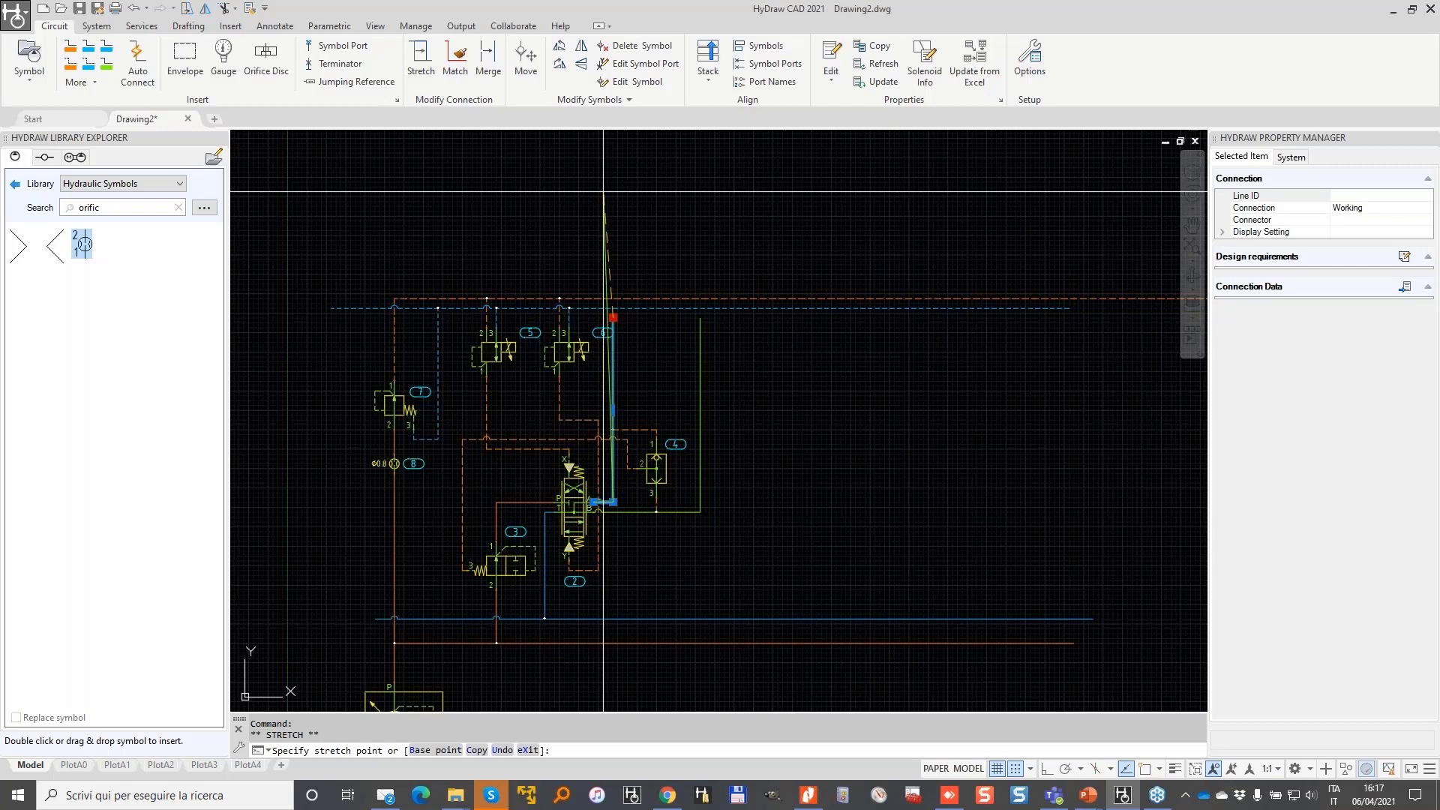
{"action": "key", "text": "F8"}
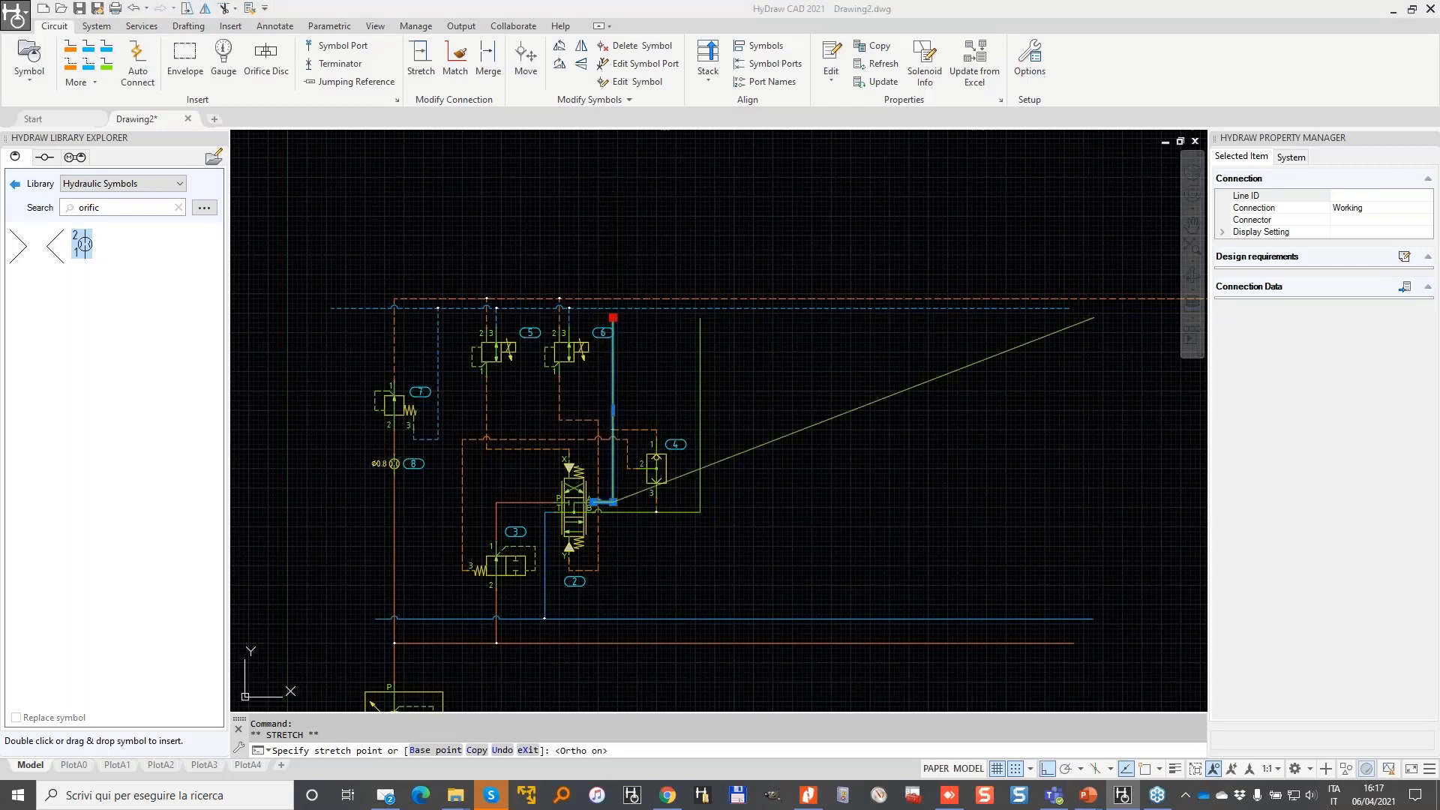
{"action": "mouse_move", "coordinate": [1043, 746]}
{"action": "left_mouse_down"}
{"action": "mouse_move", "coordinate": [1038, 787]}
{"action": "mouse_move", "coordinate": [1028, 746]}
{"action": "mouse_move", "coordinate": [1075, 751]}
{"action": "left_mouse_up"}
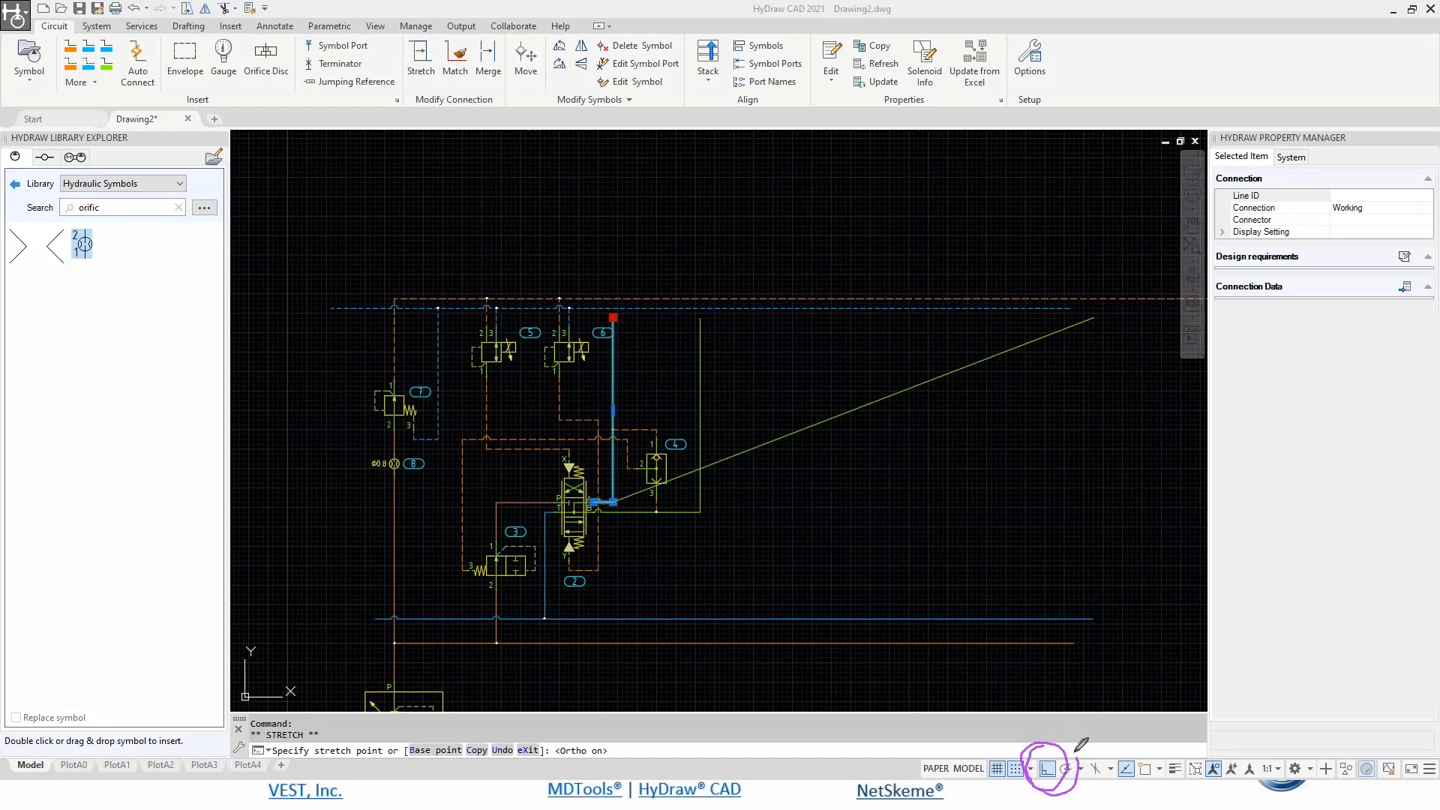
{"action": "mouse_move", "coordinate": [1133, 589]}
{"action": "left_mouse_down"}
{"action": "mouse_move", "coordinate": [1058, 737]}
{"action": "mouse_move", "coordinate": [1048, 709]}
{"action": "left_mouse_up"}
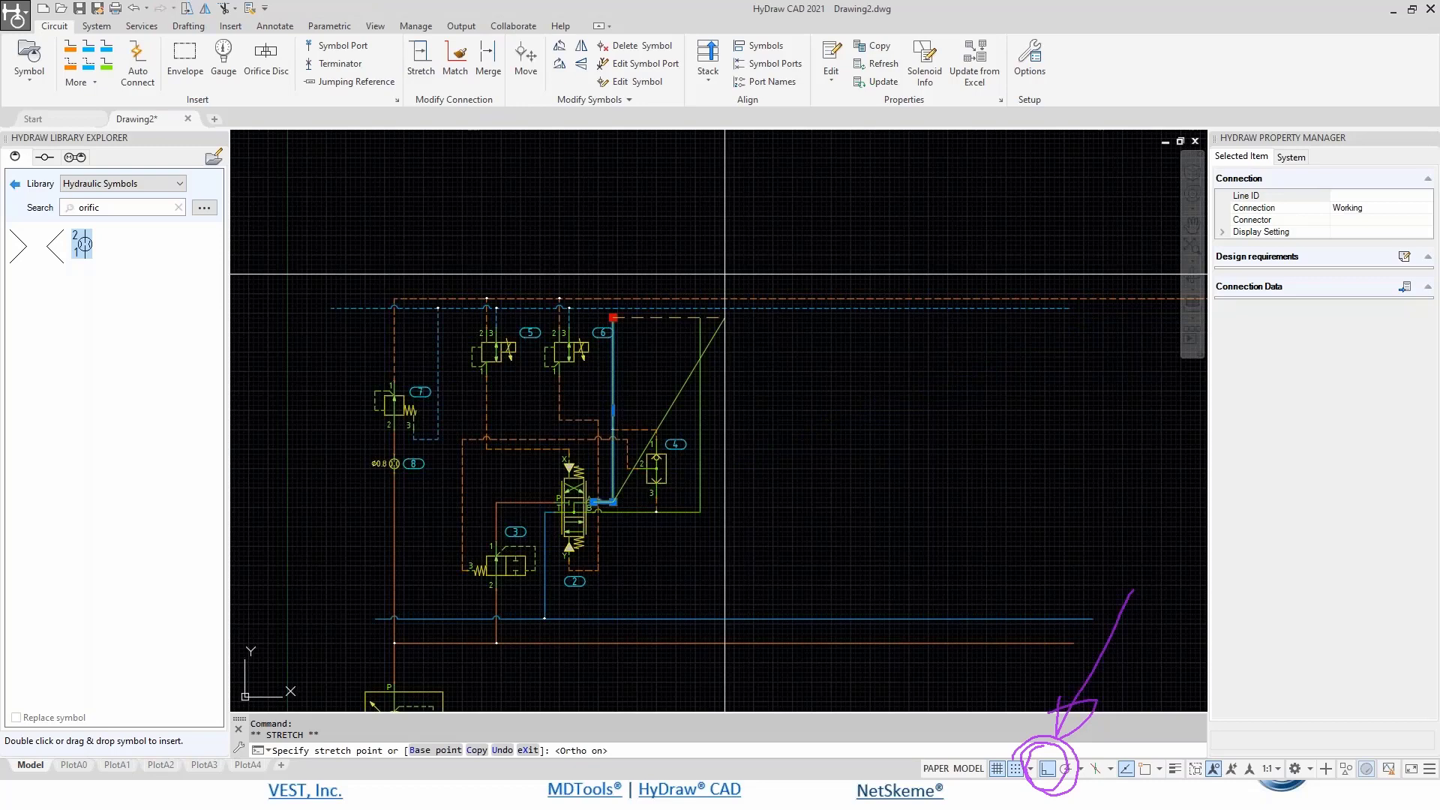
{"action": "left_click", "coordinate": [627, 202]}
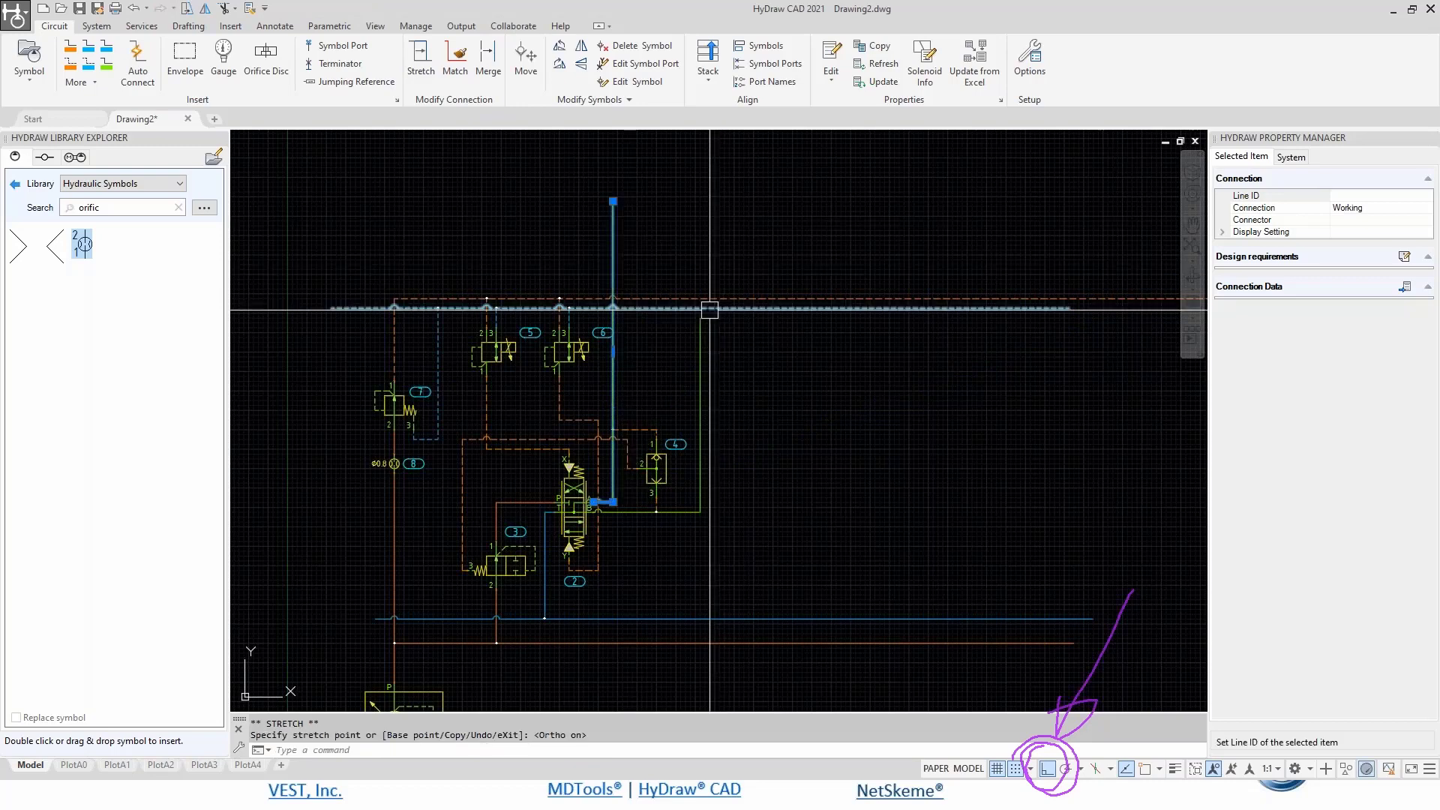
- Stretch the open end of valve 2's port B working line straight up, level with the end of the port A line
{"action": "left_click", "coordinate": [701, 317]}
{"action": "left_click", "coordinate": [700, 317]}
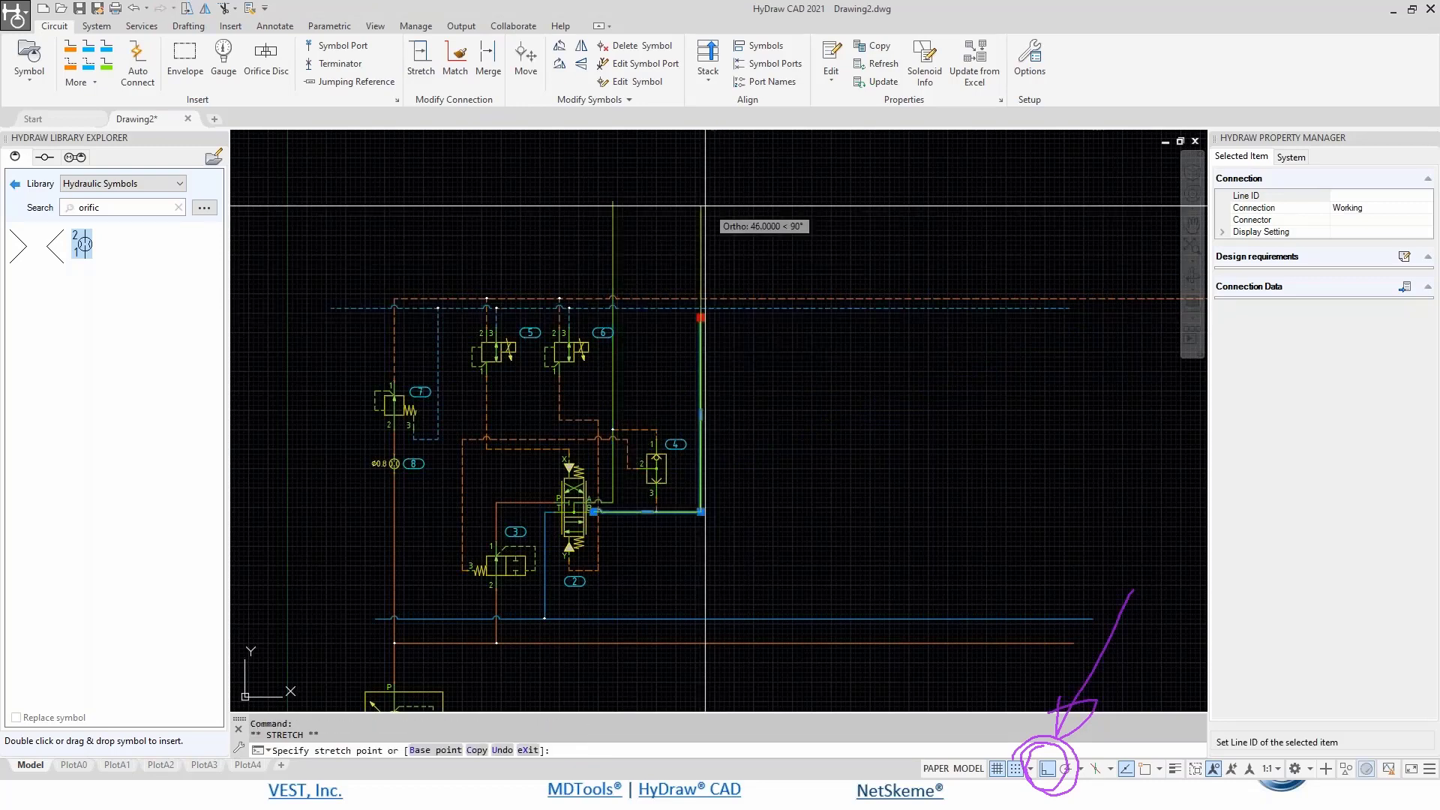
{"action": "left_click", "coordinate": [715, 201]}
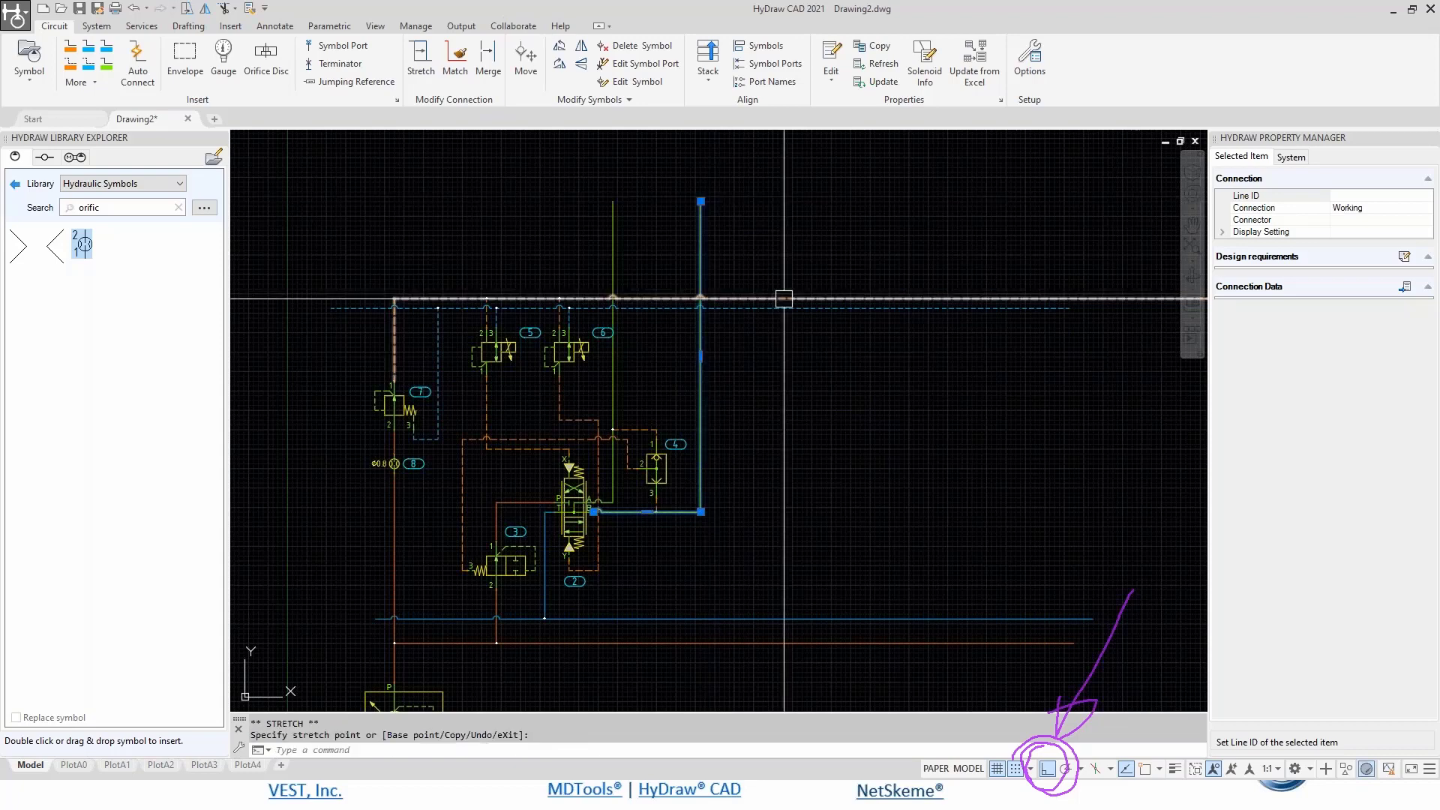
{"action": "key", "text": "Escape"}
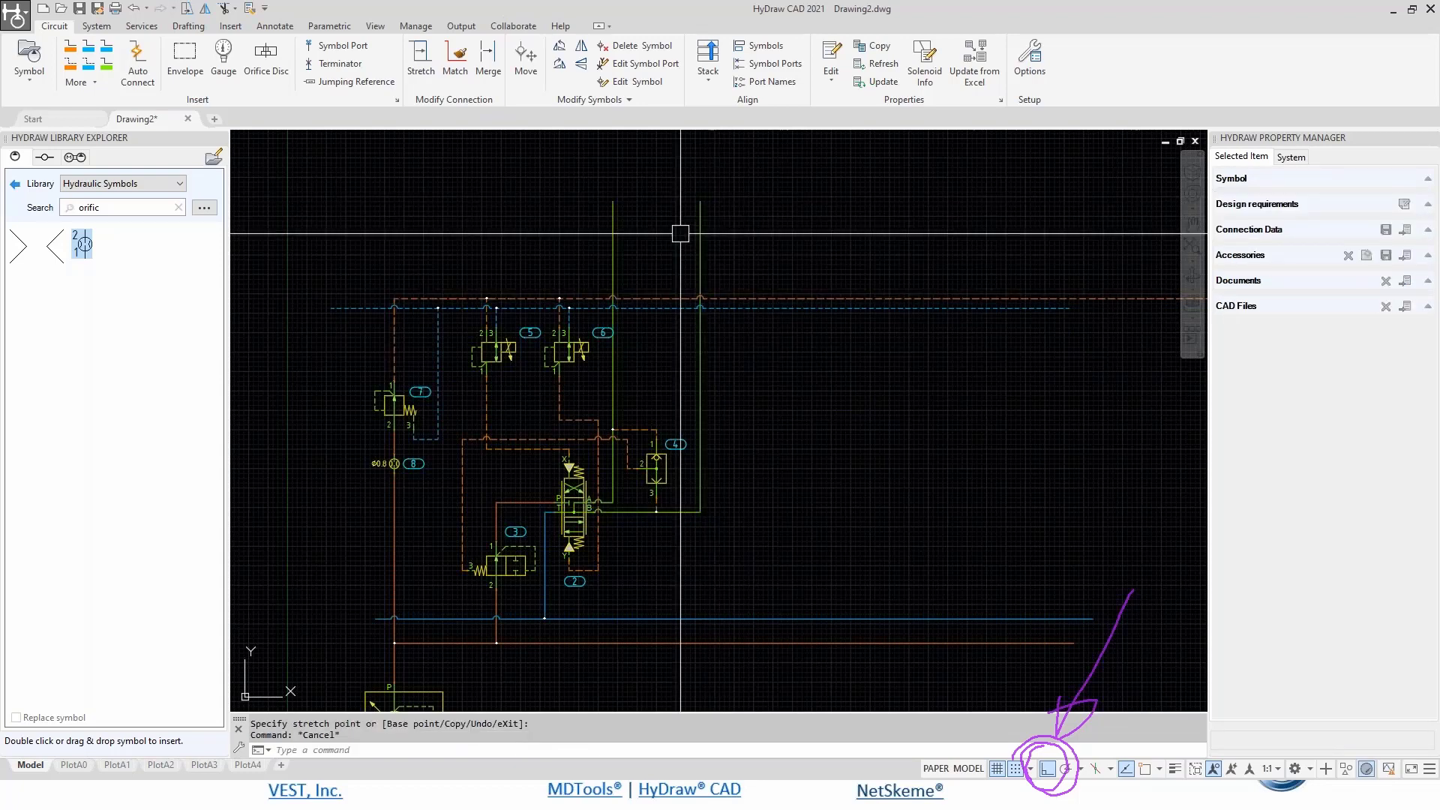
- Search the Hydraulic Symbols library for "relief" and open the Relief symbols for screw-in cartridge pressure control valves
{"action": "scroll", "coordinate": [578, 342], "scroll_direction": "up", "scroll_amount": 2}
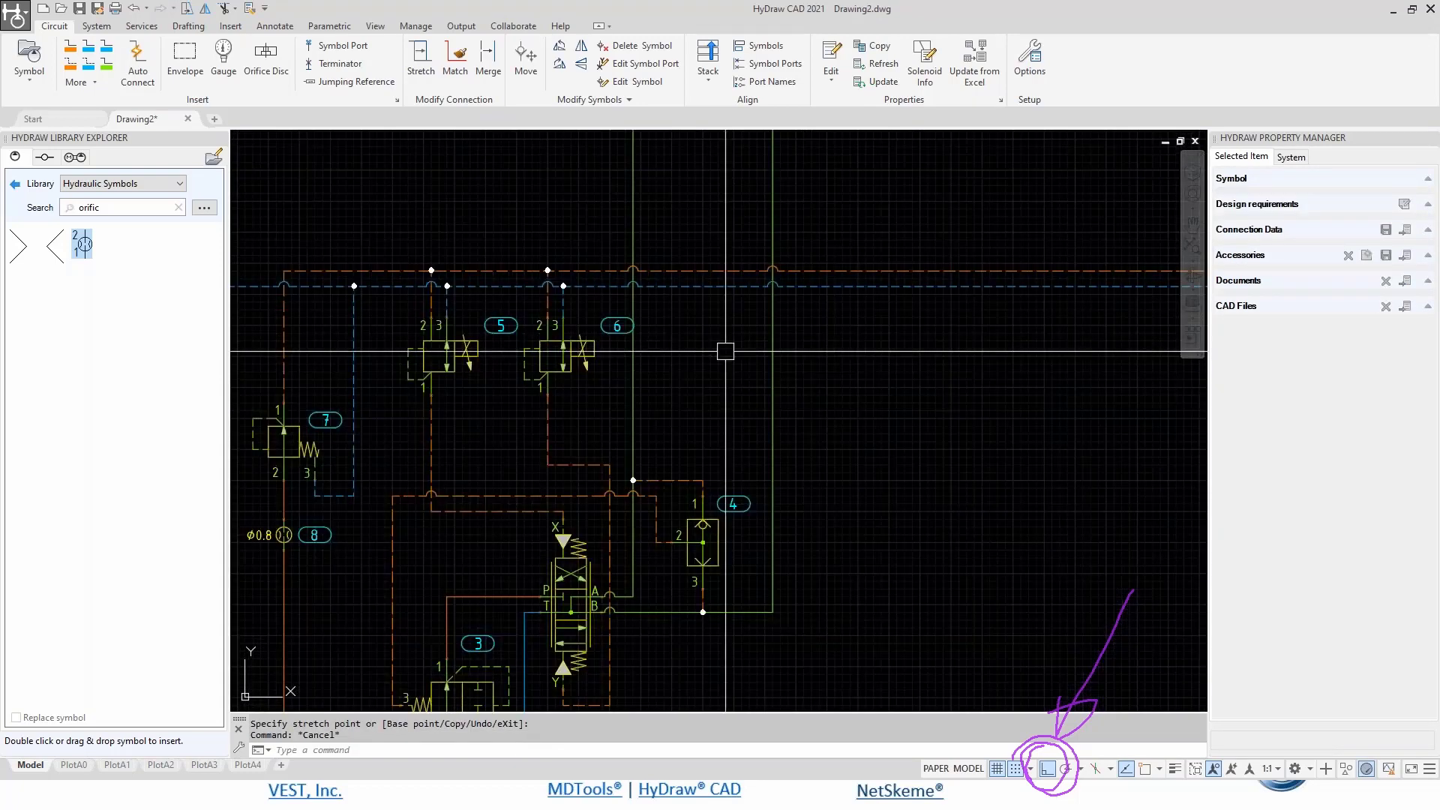
{"action": "double_click", "coordinate": [108, 203]}
{"action": "type", "text": "relief"}
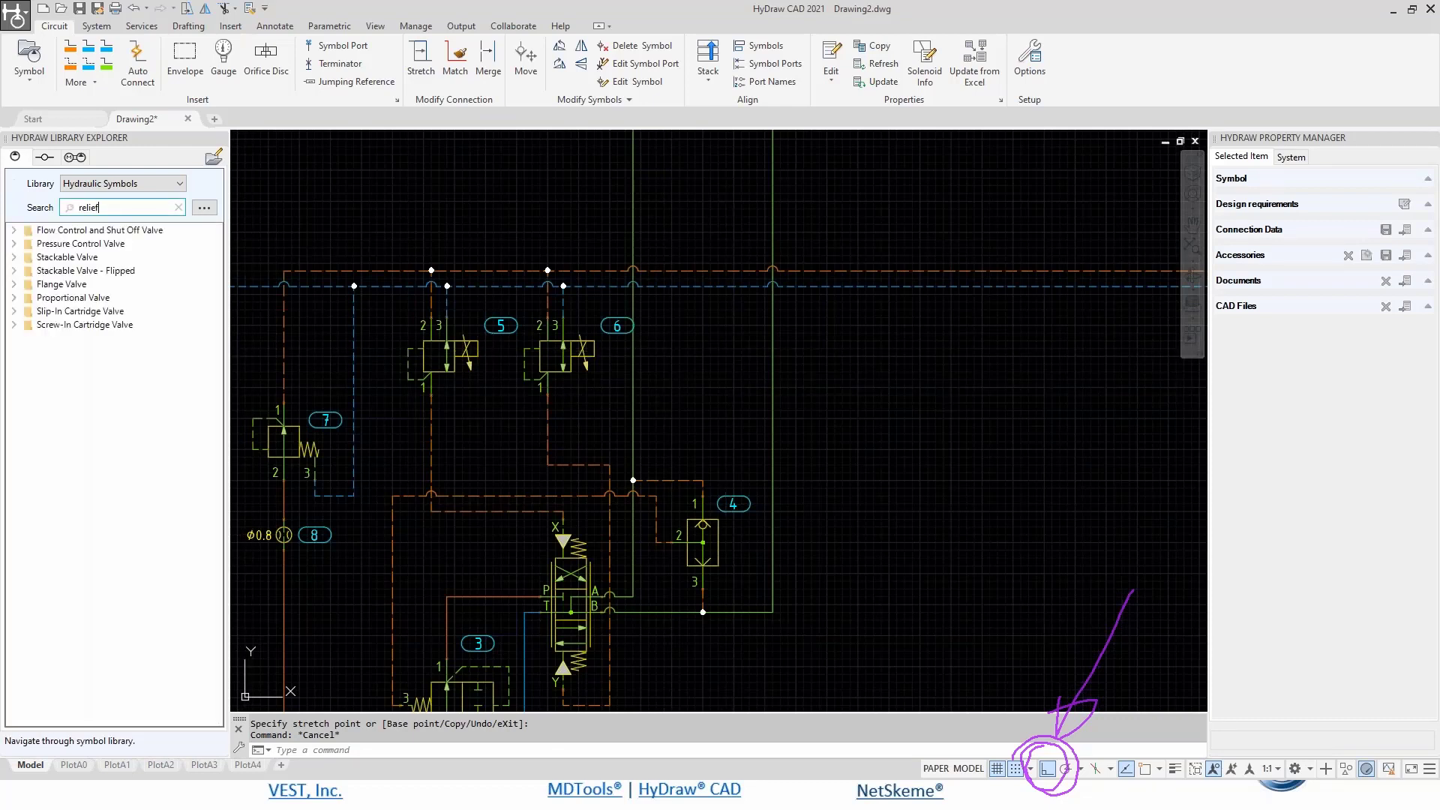
{"action": "left_click", "coordinate": [14, 325]}
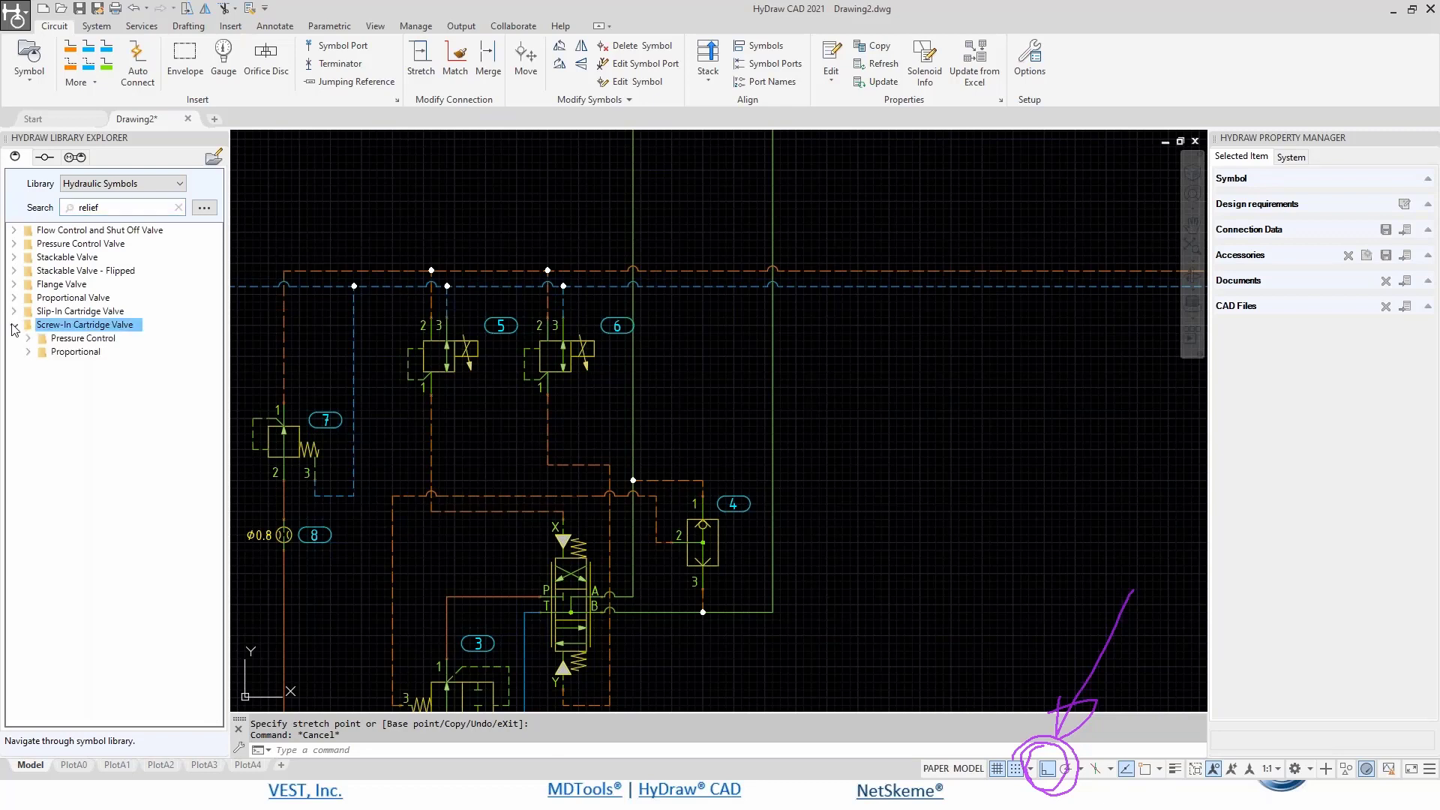
{"action": "left_click", "coordinate": [27, 340]}
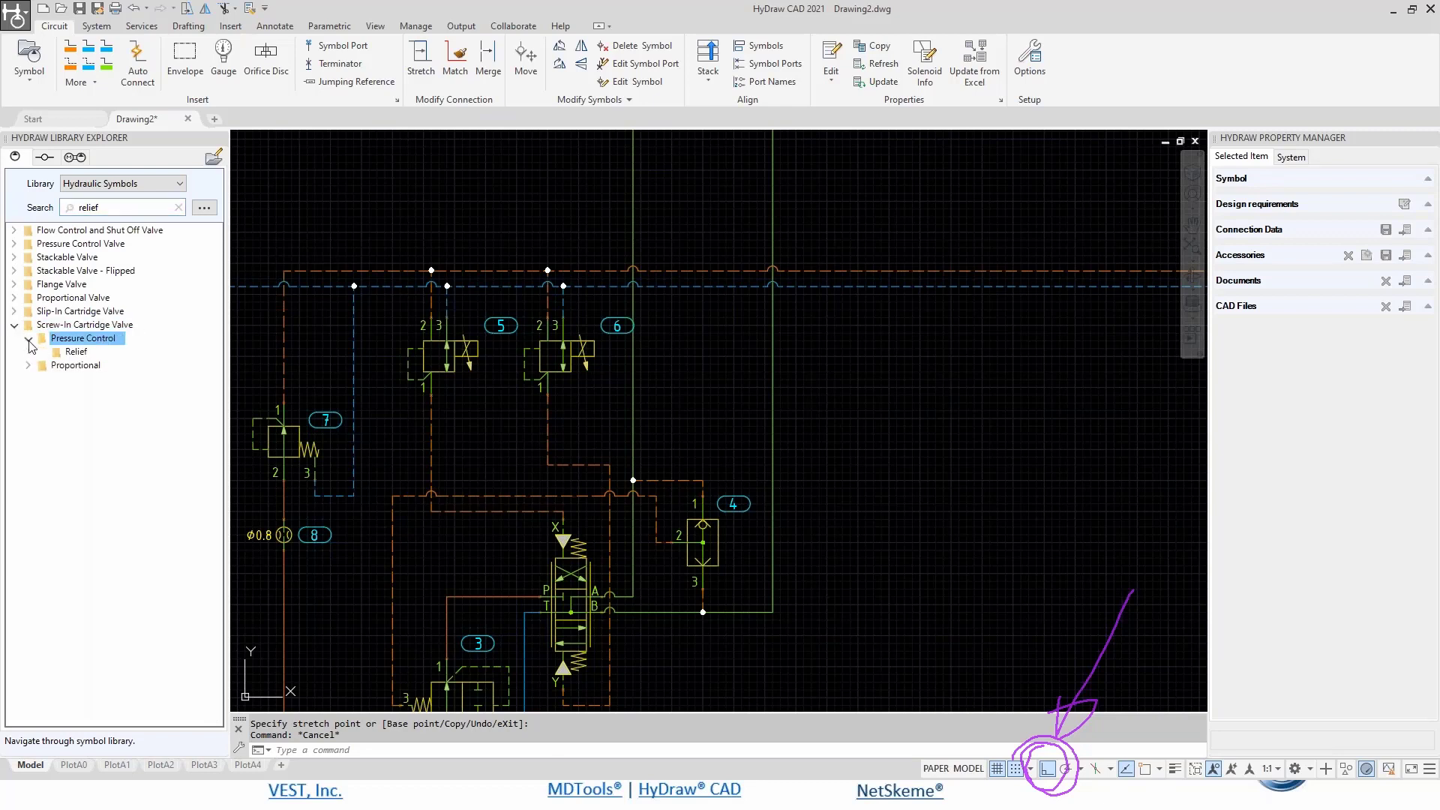
{"action": "left_click", "coordinate": [82, 352]}
- Insert the adjustable relief valve with integrated check between the two working lines above valve 4 and rotate it 90° clockwise
{"action": "scroll", "coordinate": [96, 367], "scroll_direction": "down", "scroll_amount": 2}
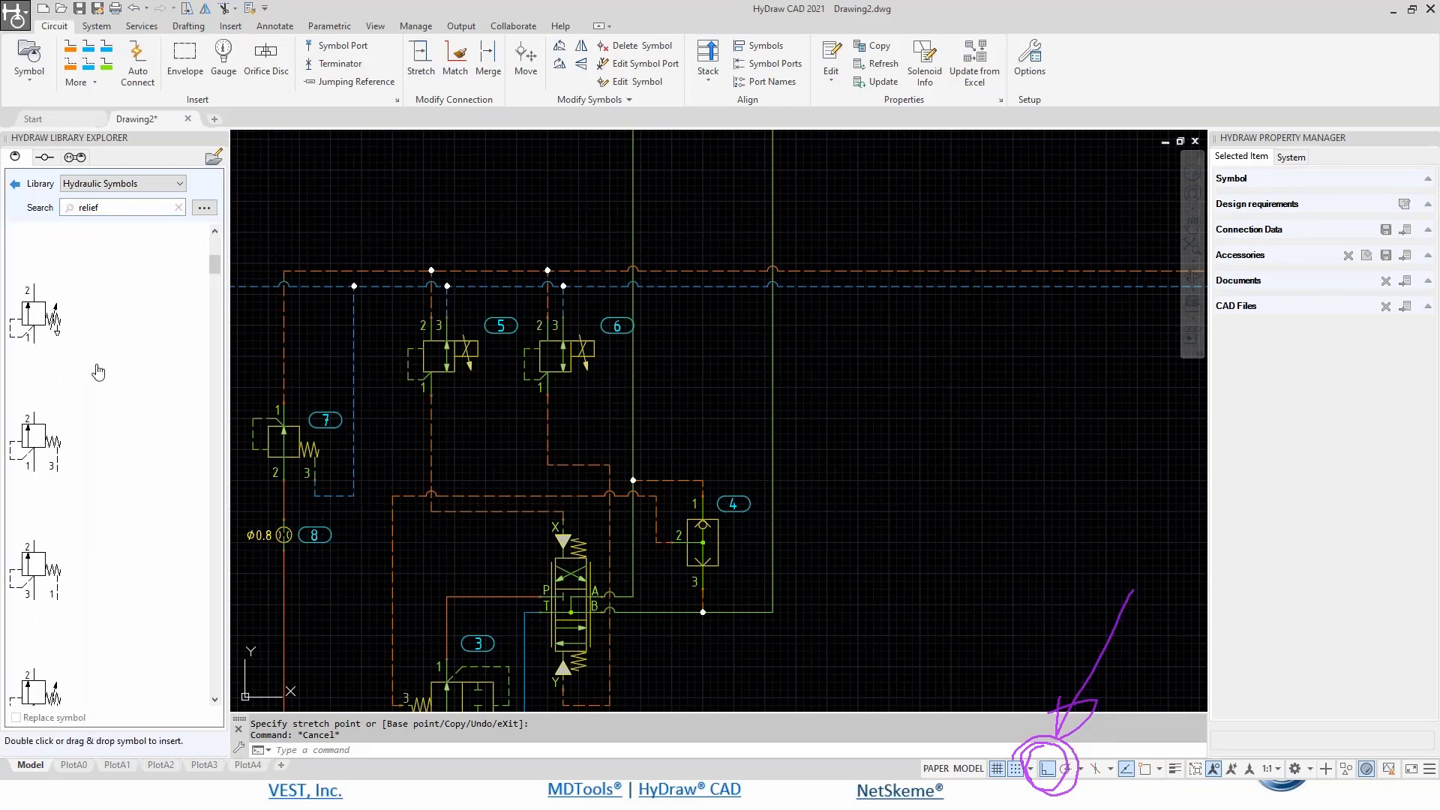
{"action": "scroll", "coordinate": [98, 371], "scroll_direction": "down", "scroll_amount": 2}
{"action": "scroll", "coordinate": [95, 373], "scroll_direction": "down", "scroll_amount": 3}
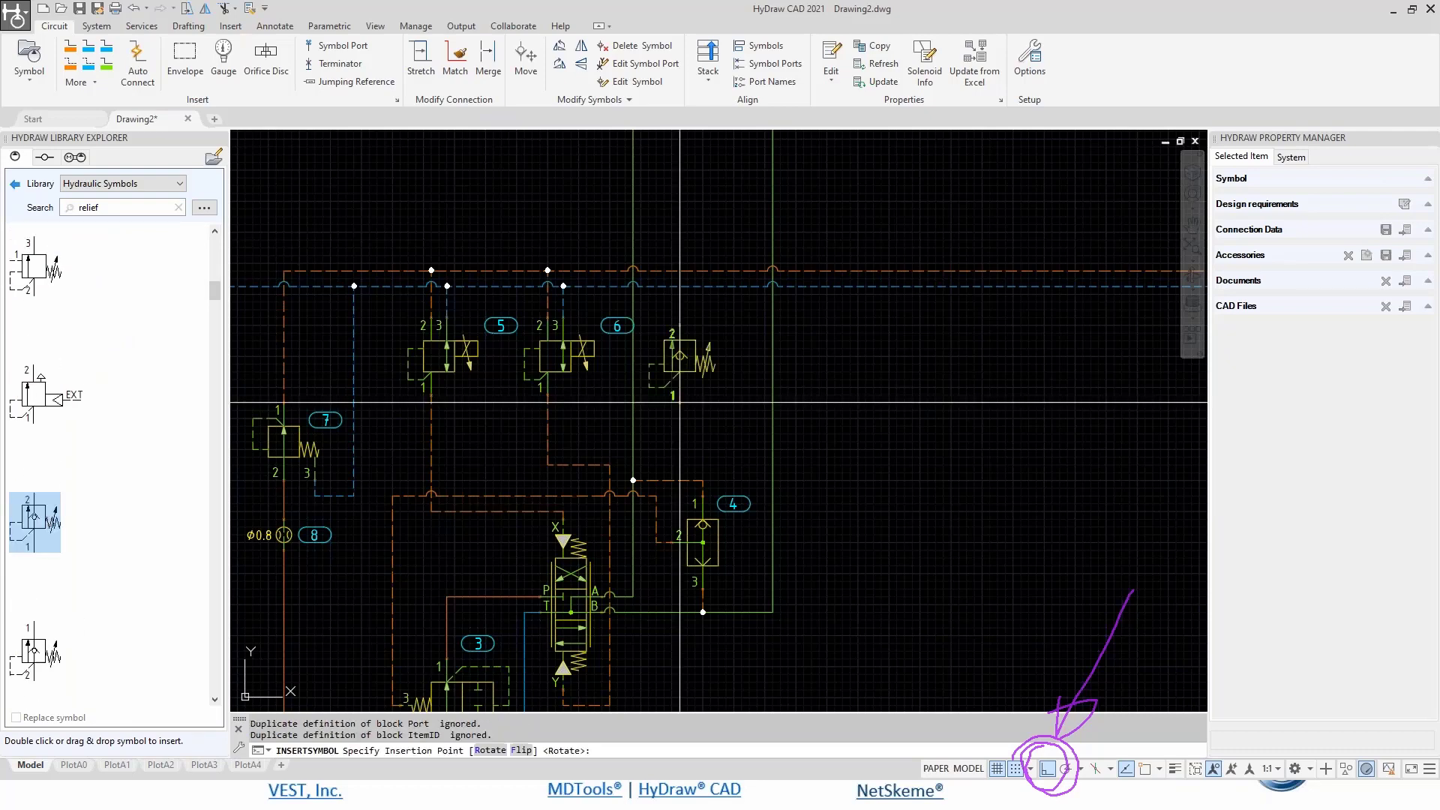
{"action": "scroll", "coordinate": [680, 403], "scroll_direction": "up", "scroll_amount": 2}
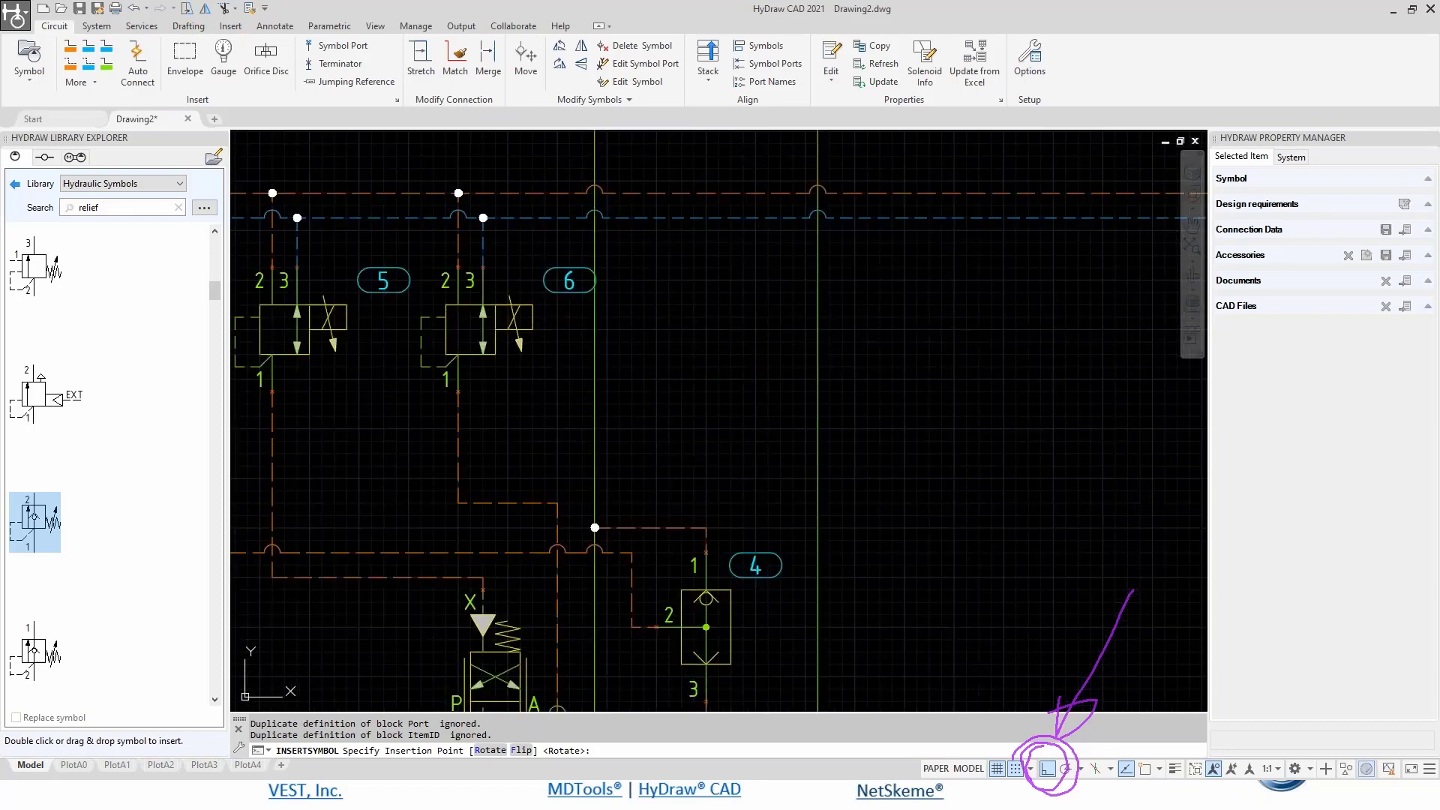
{"action": "left_click", "coordinate": [685, 403]}
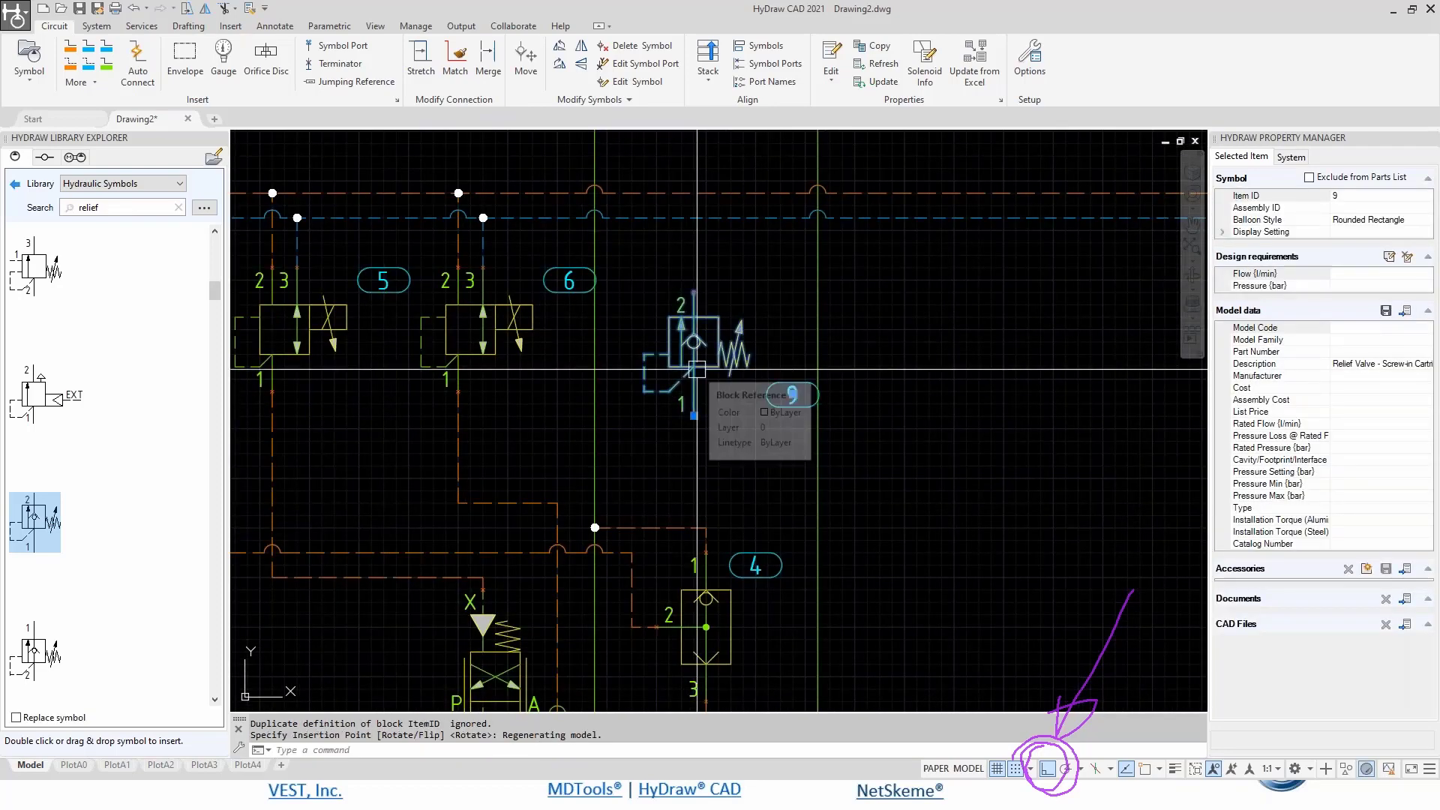
{"action": "right_click", "coordinate": [695, 367]}
{"action": "left_click", "coordinate": [743, 561]}
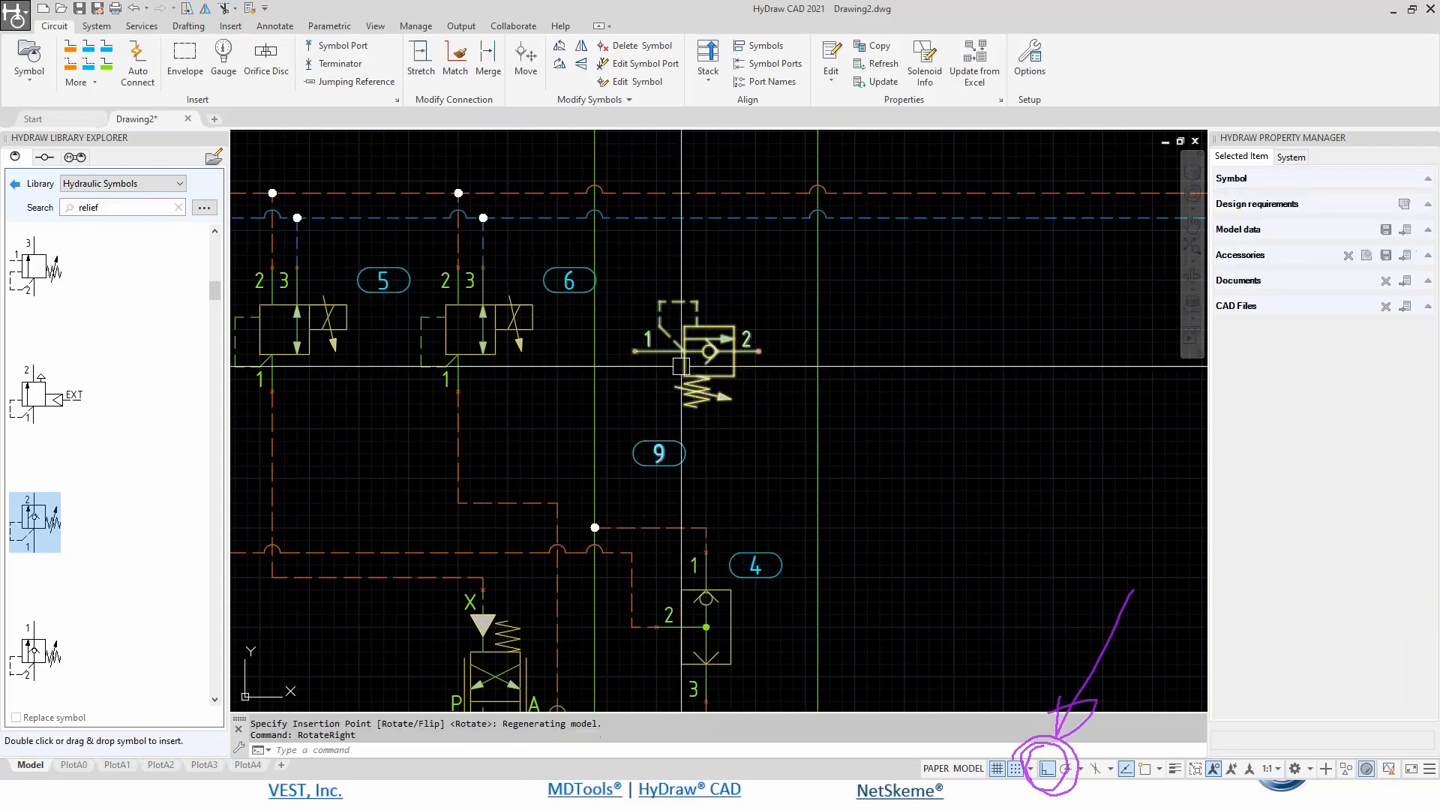
- Draw a horizontal working line from port 1 of relief valve 9 to the vertical port A working line
{"action": "left_click", "coordinate": [106, 70]}
{"action": "left_click", "coordinate": [634, 351]}
{"action": "left_click", "coordinate": [595, 351]}
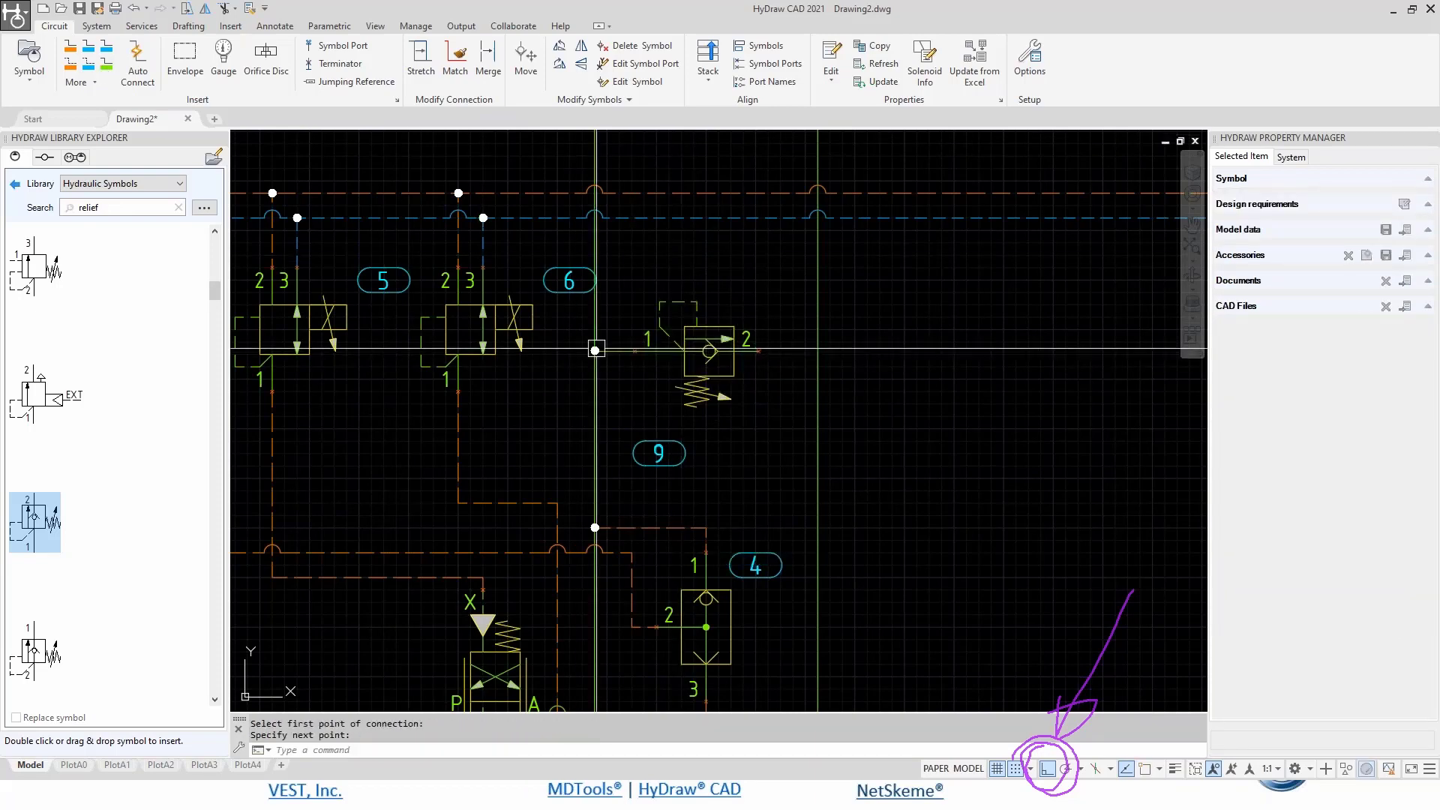
- Copy relief valve 9 straight down to a position below shuttle valve 4 and the port B working line
{"action": "scroll", "coordinate": [677, 359], "scroll_direction": "down", "scroll_amount": 1}
{"action": "middle_click_drag", "start_coordinate": [837, 444], "coordinate": [812, 355]}
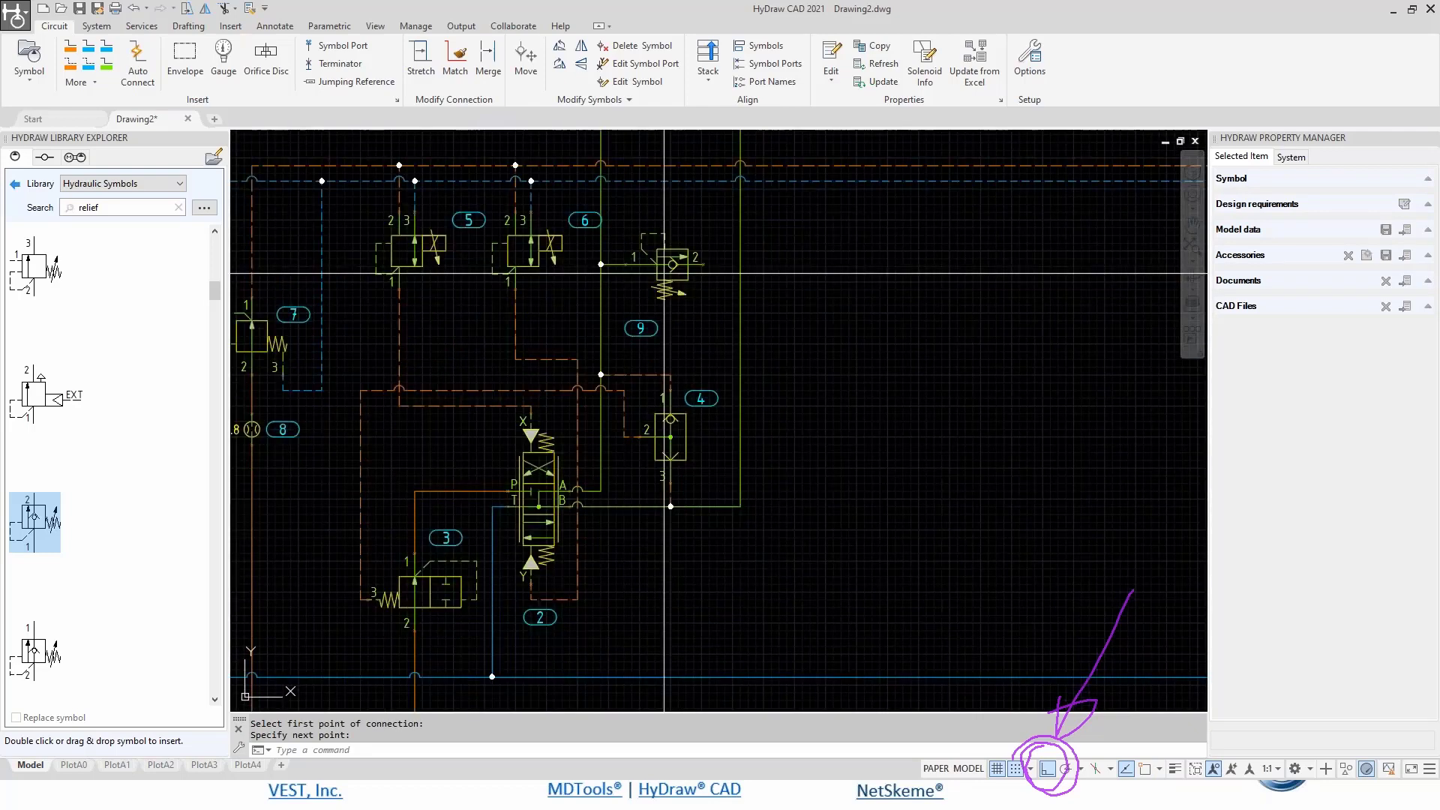
{"action": "left_click", "coordinate": [663, 273]}
{"action": "right_click", "coordinate": [664, 273]}
{"action": "left_click", "coordinate": [722, 466]}
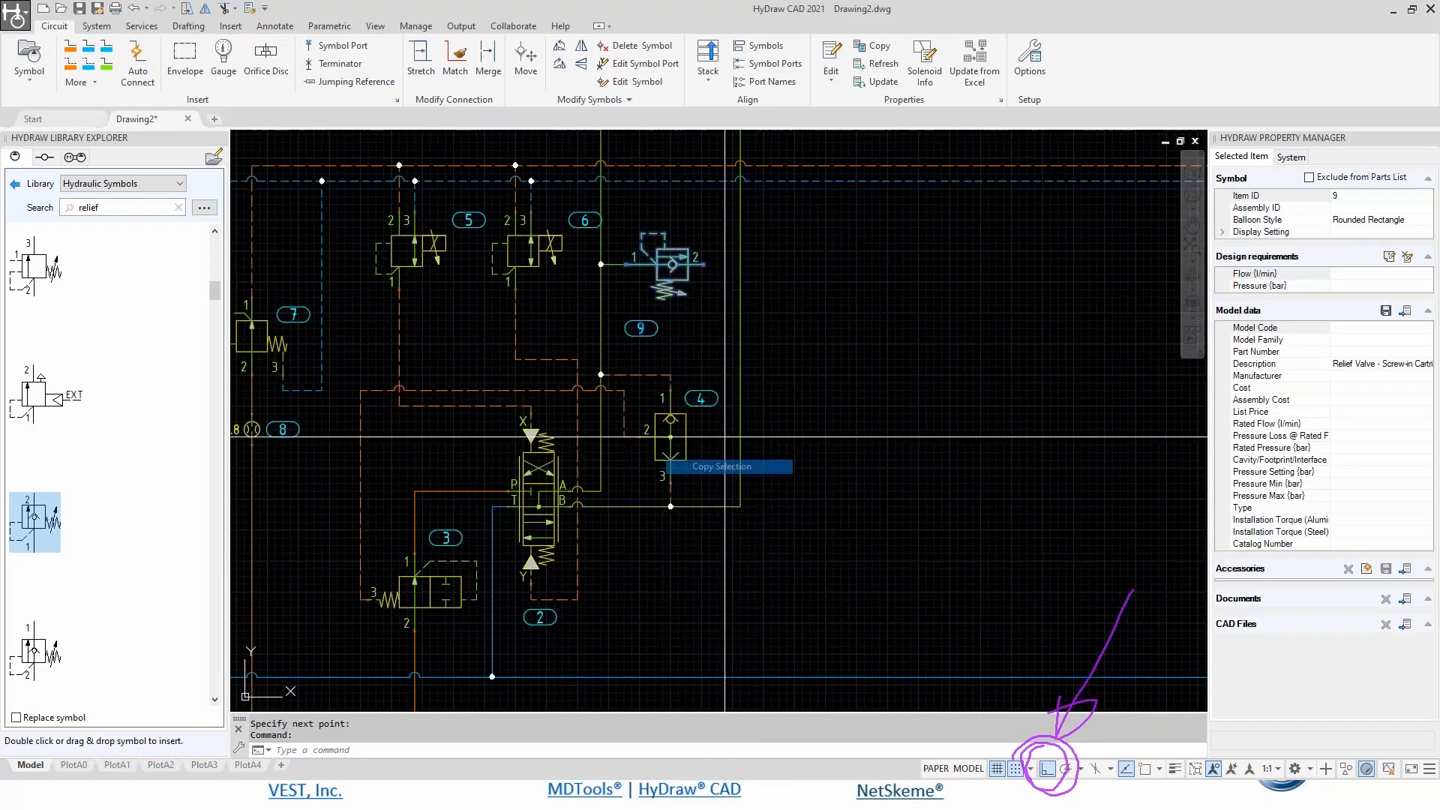
{"action": "left_click", "coordinate": [663, 259]}
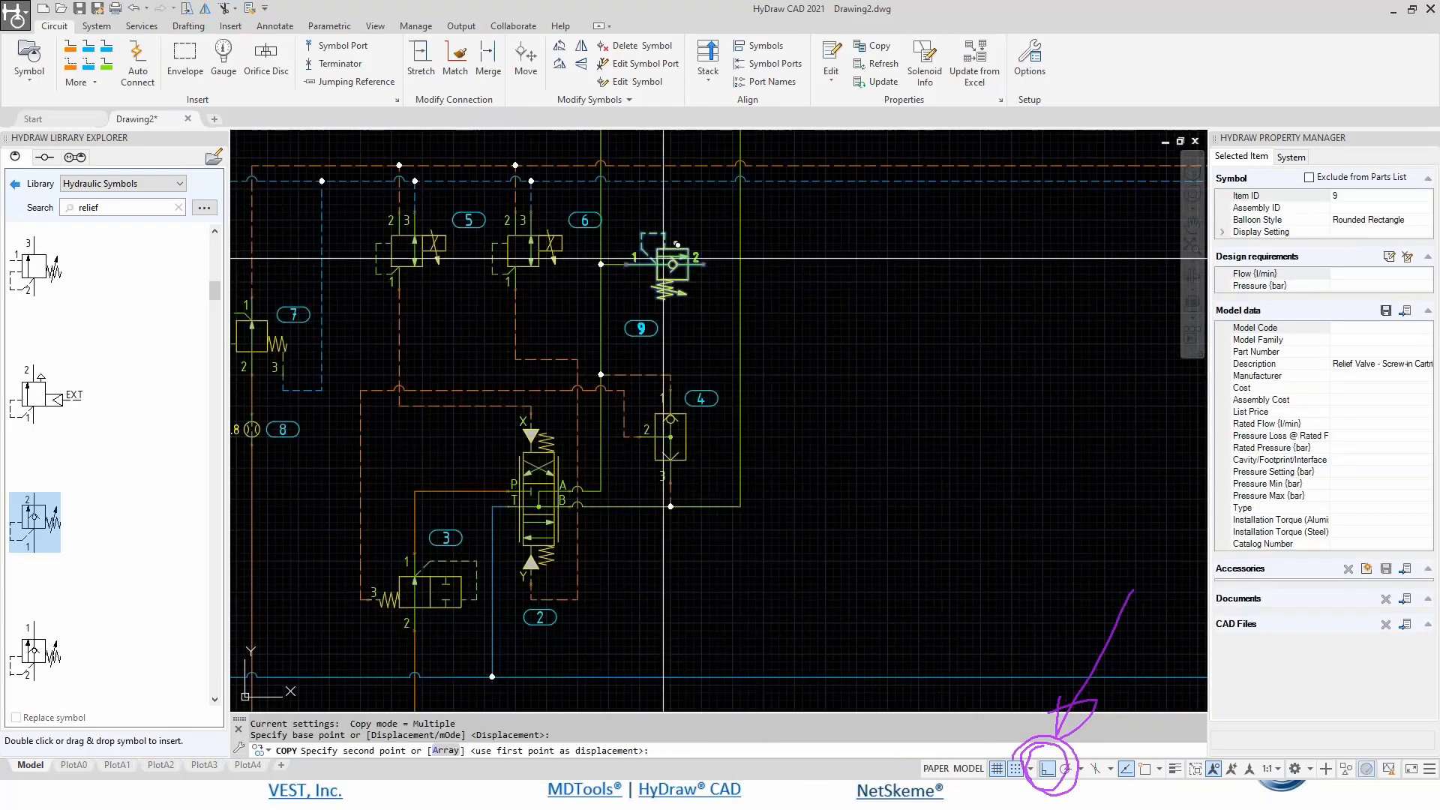
{"action": "left_click", "coordinate": [716, 554]}
{"action": "key", "text": "Return"}
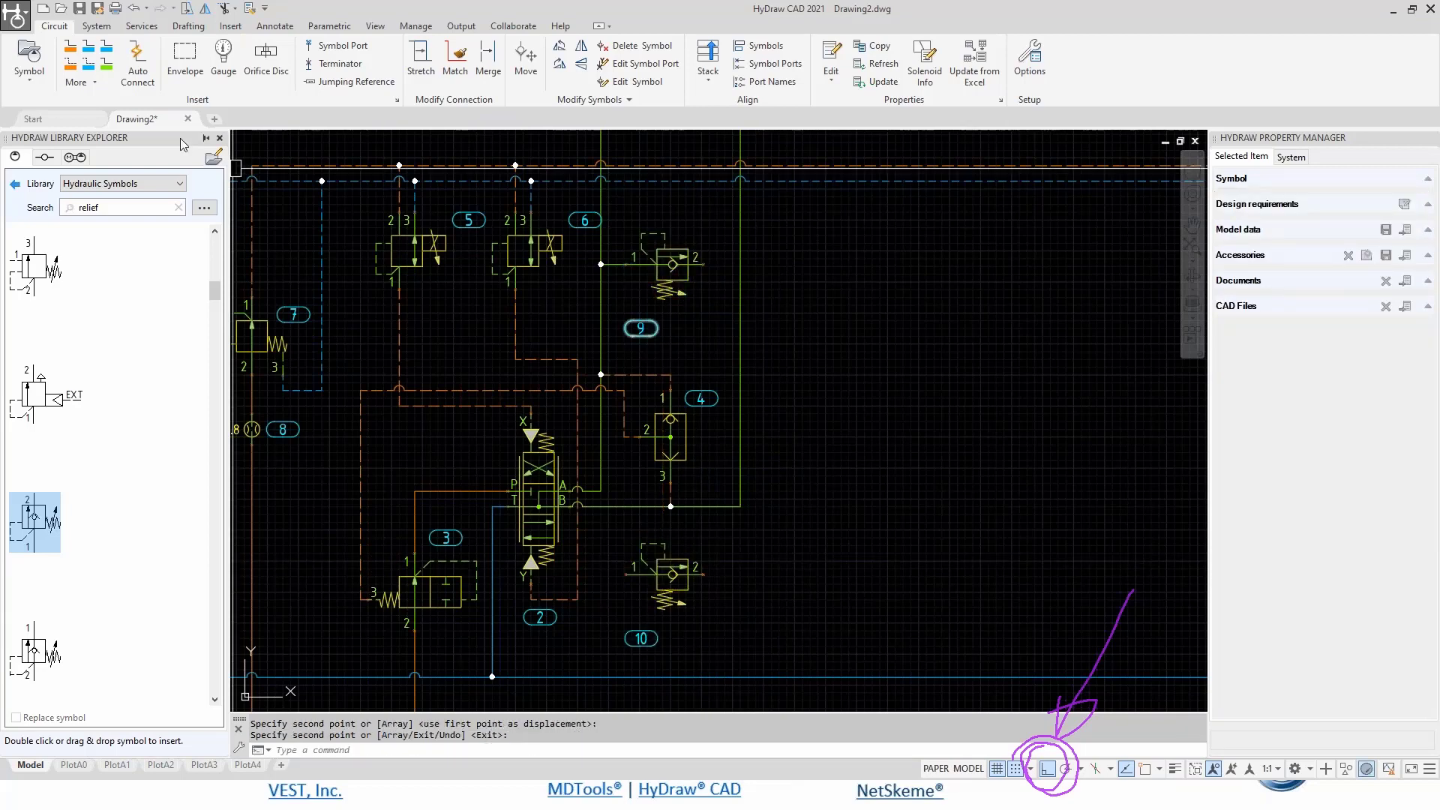
- Draw a working line from port 1 of relief valve 10 across and up to the horizontal port B working line
{"action": "left_click", "coordinate": [125, 75]}
{"action": "left_click", "coordinate": [625, 574]}
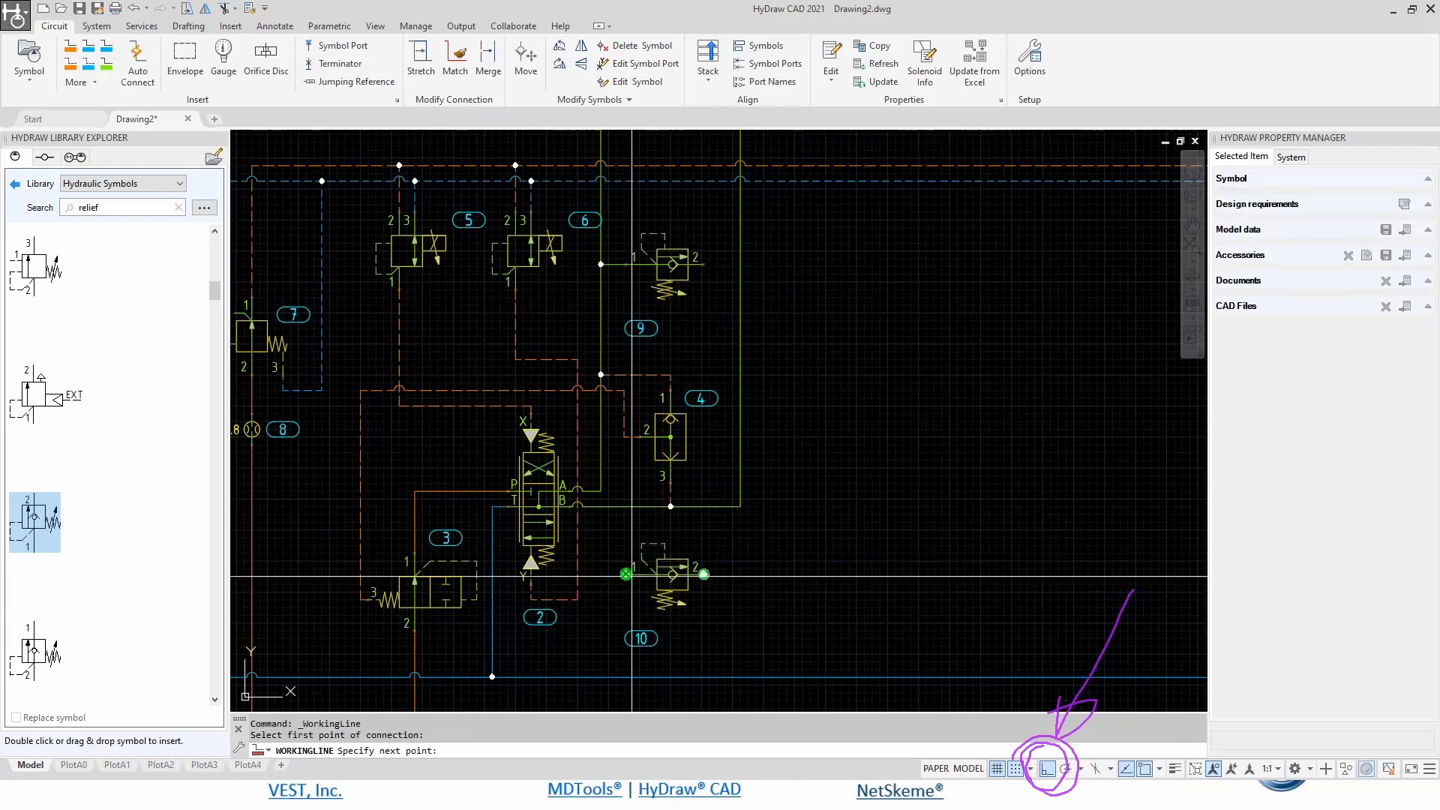
{"action": "left_click", "coordinate": [608, 575]}
{"action": "left_click", "coordinate": [609, 513]}
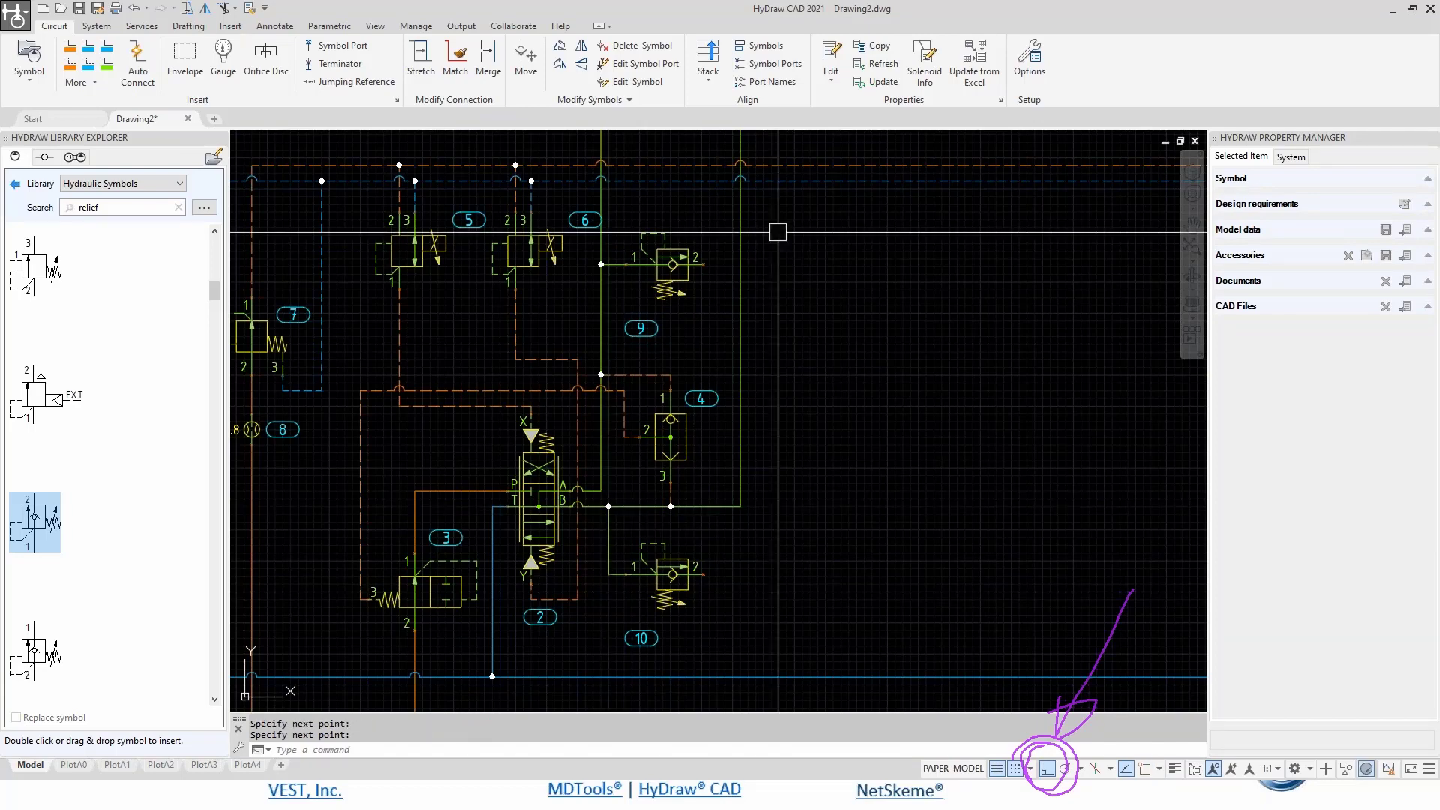
- Draw a reservoir line from port 2 of valve 9 down to the horizontal reservoir line and connect port 2 of valve 10 to it
{"action": "left_click", "coordinate": [89, 51]}
{"action": "left_click", "coordinate": [718, 264]}
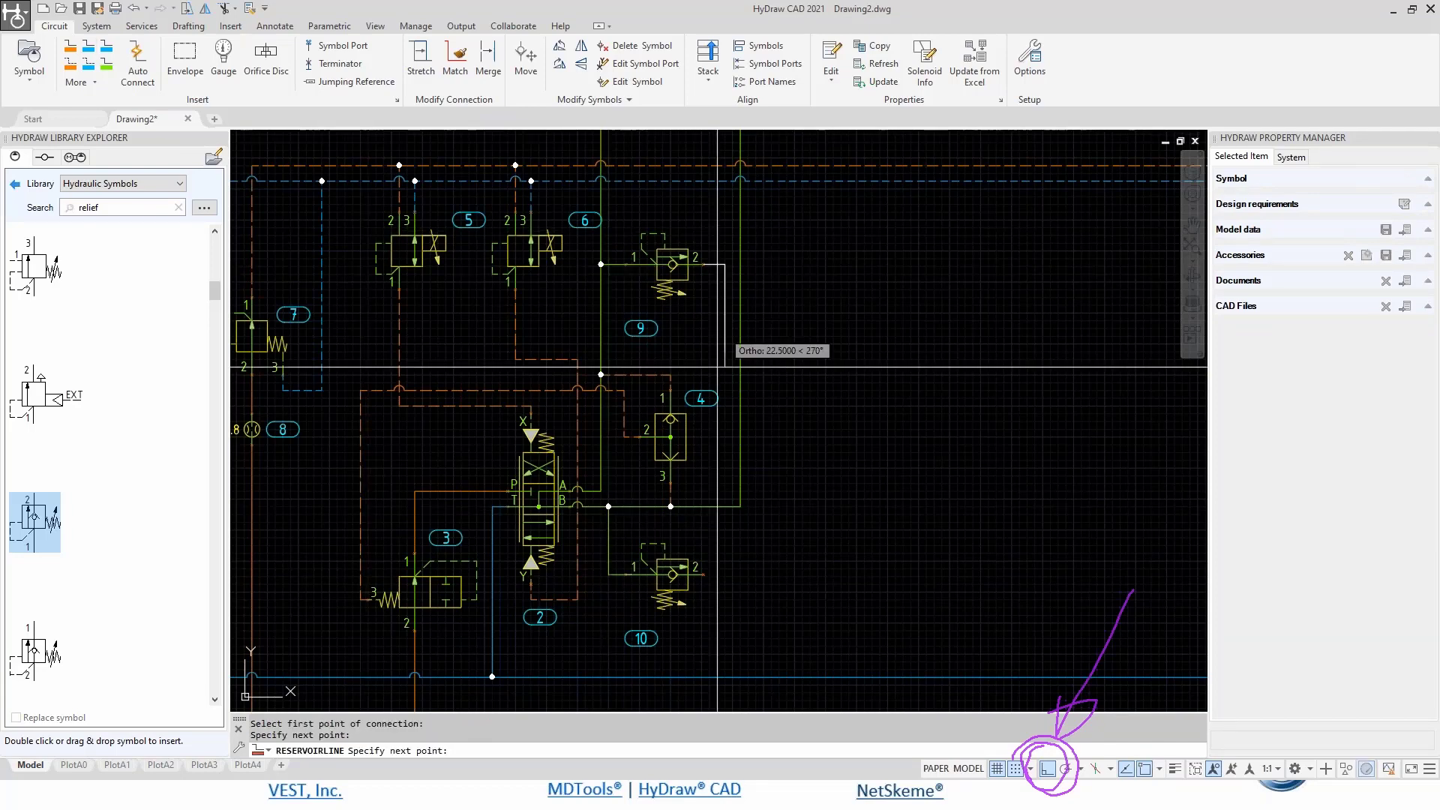
{"action": "left_click", "coordinate": [724, 677]}
{"action": "key", "text": "Return"}
{"action": "left_click", "coordinate": [710, 575]}
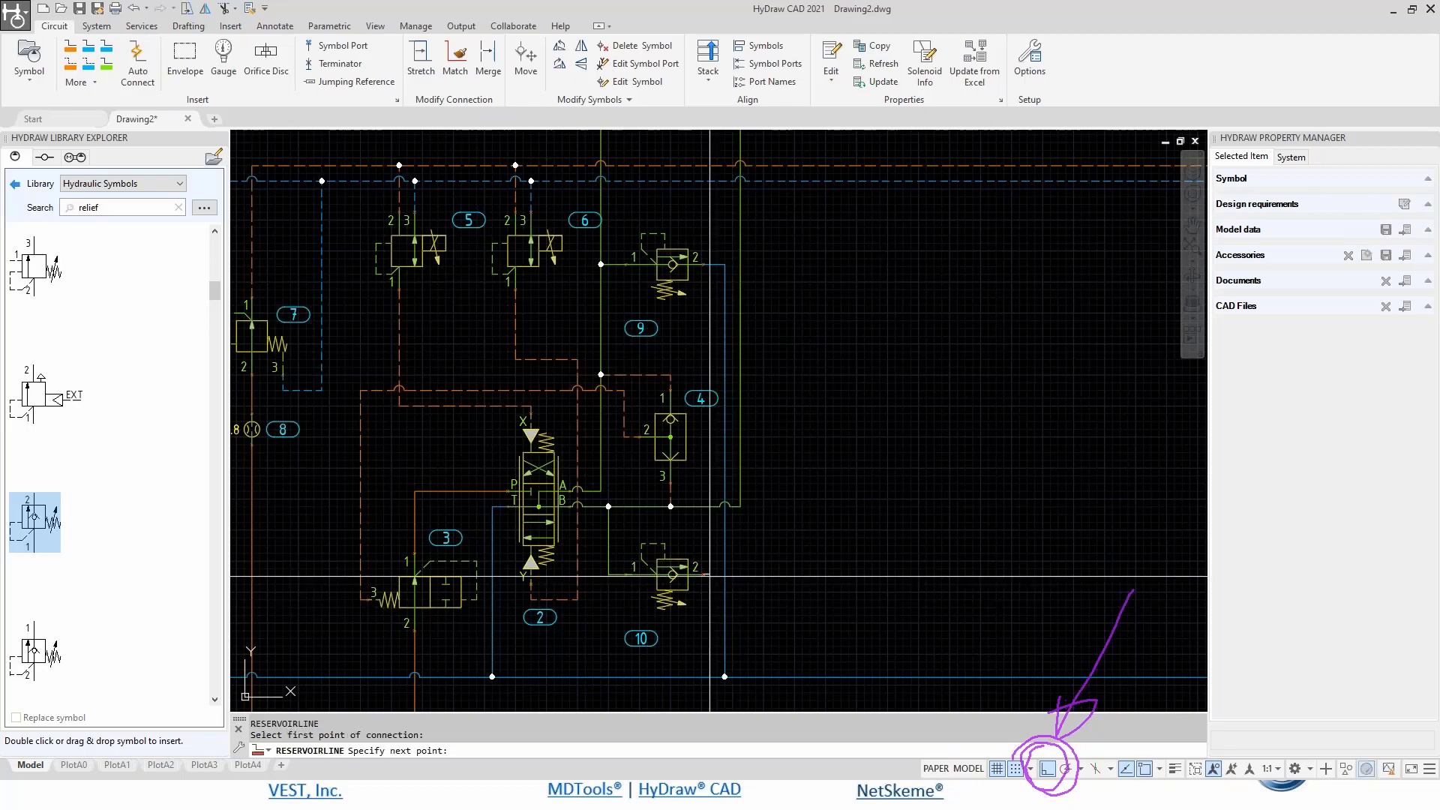
{"action": "left_click", "coordinate": [724, 574]}
{"action": "scroll", "coordinate": [826, 446], "scroll_direction": "down", "scroll_amount": 2}
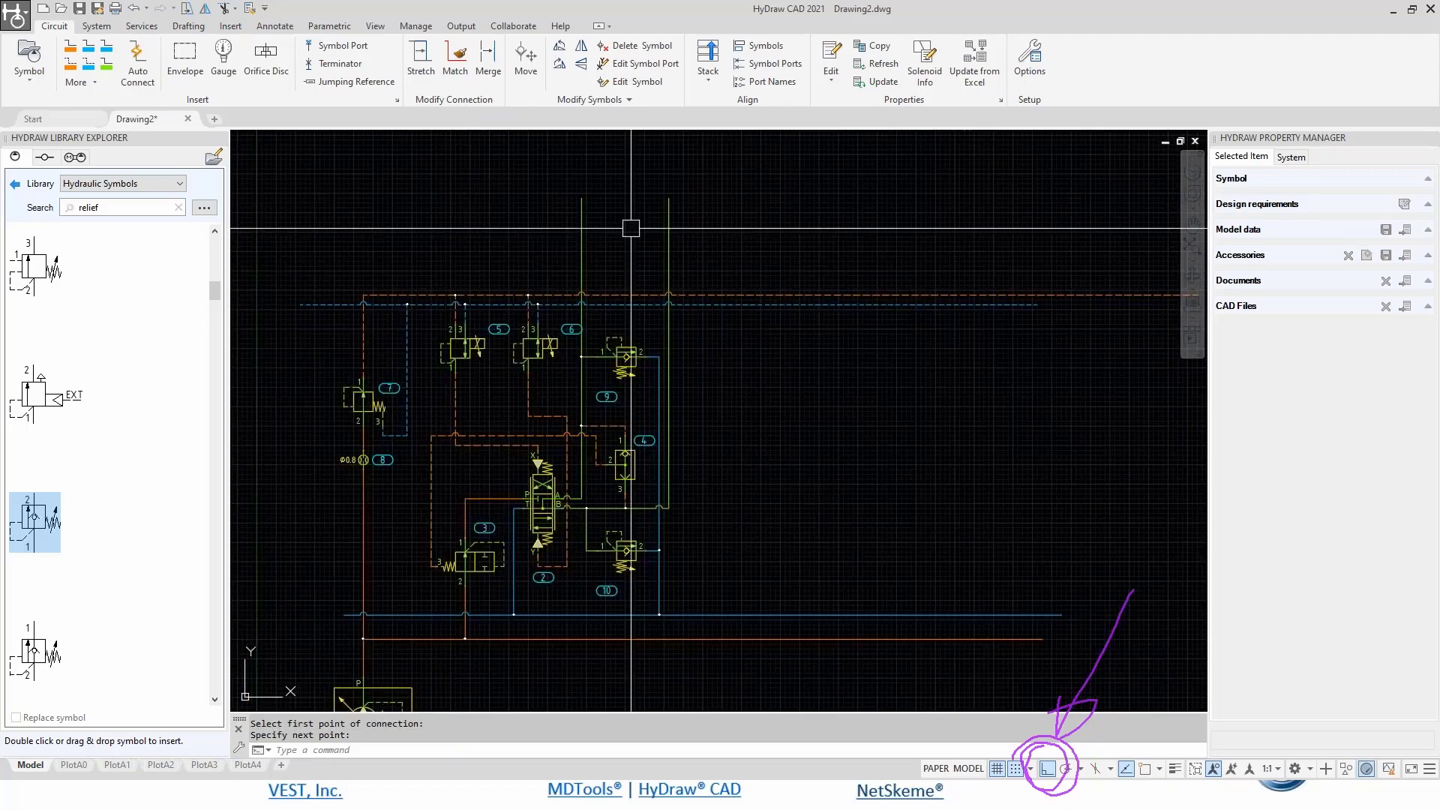
{"action": "scroll", "coordinate": [630, 228], "scroll_direction": "up", "scroll_amount": 2}
{"action": "scroll", "coordinate": [624, 236], "scroll_direction": "down", "scroll_amount": 2}
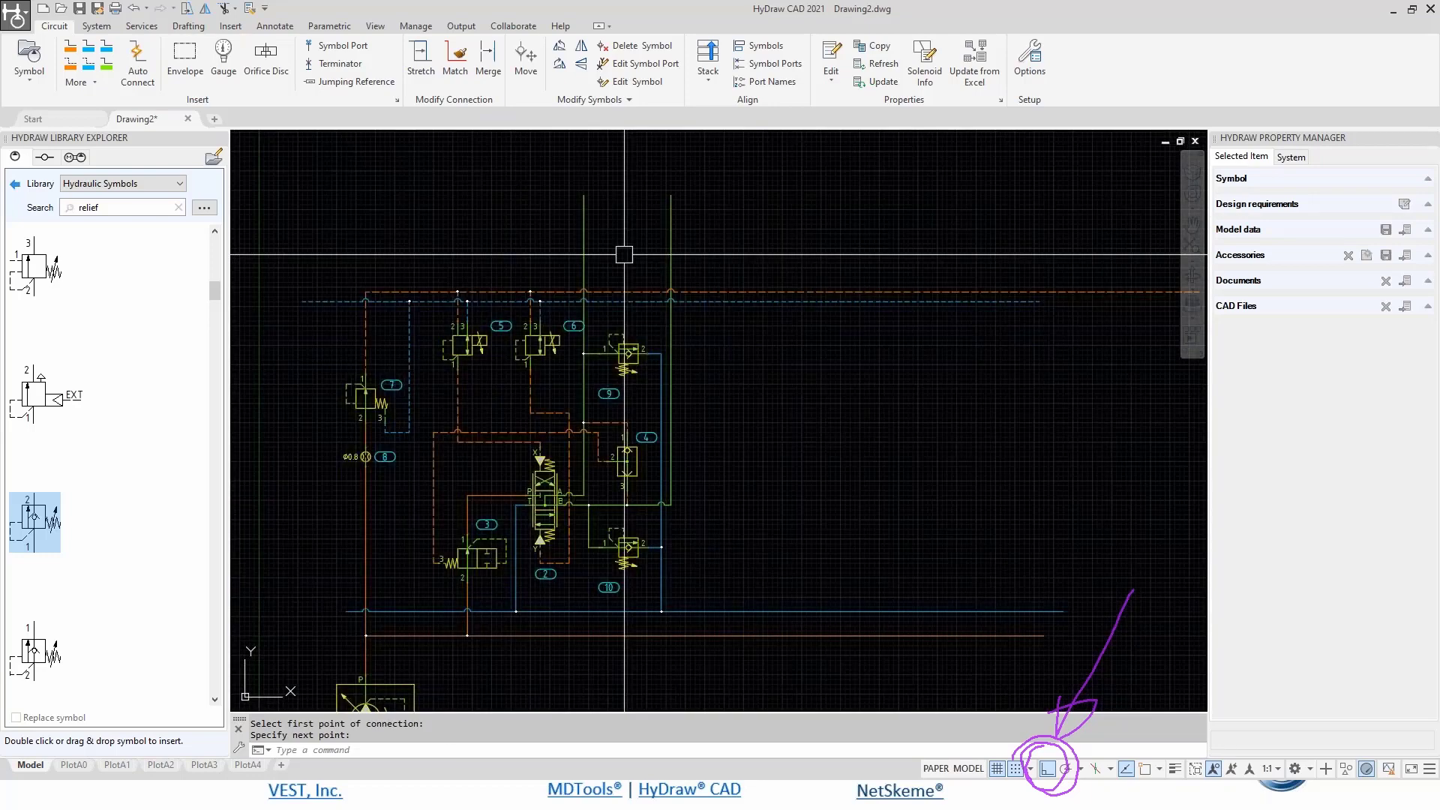
{"action": "scroll", "coordinate": [624, 228], "scroll_direction": "up", "scroll_amount": 2}
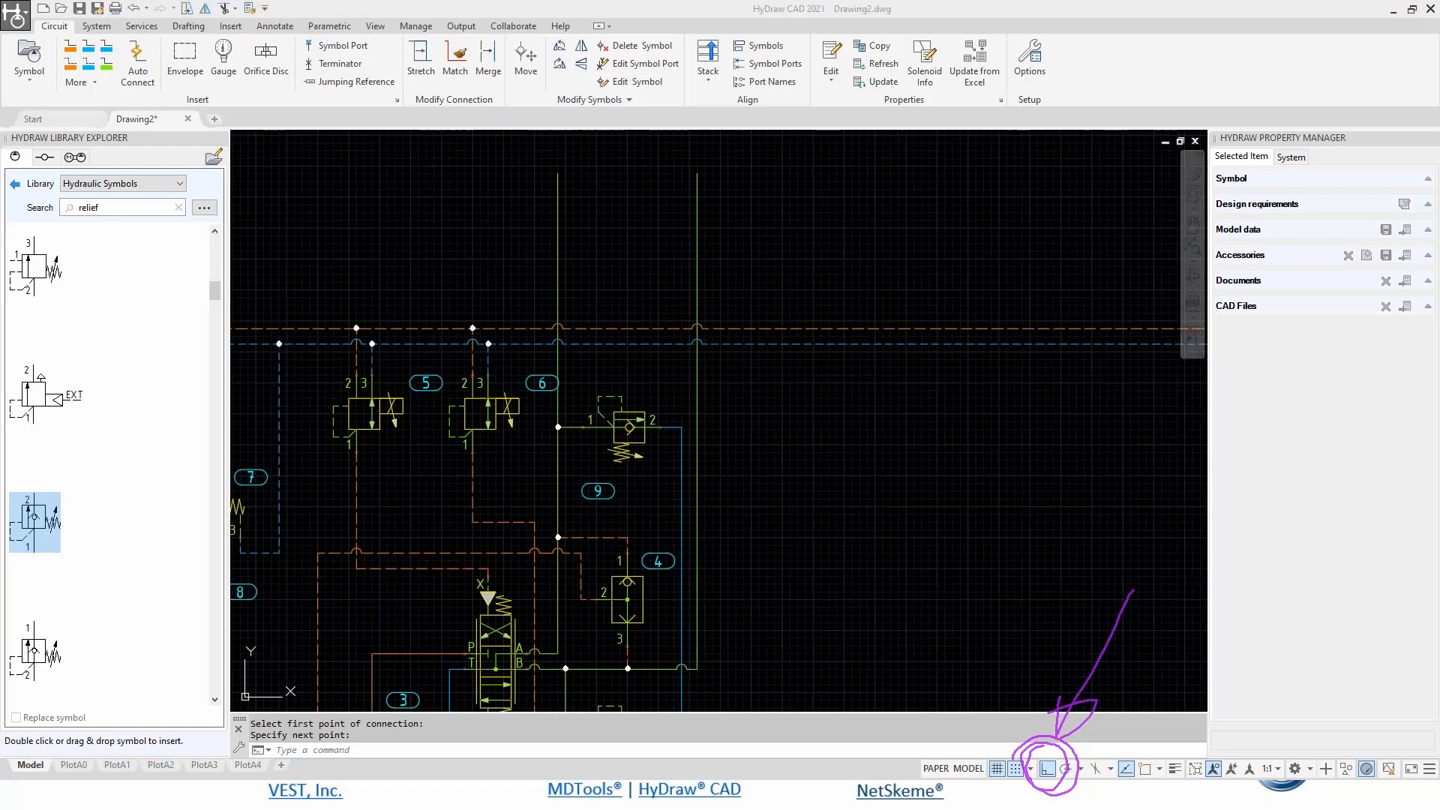
{"action": "key", "text": "Escape"}
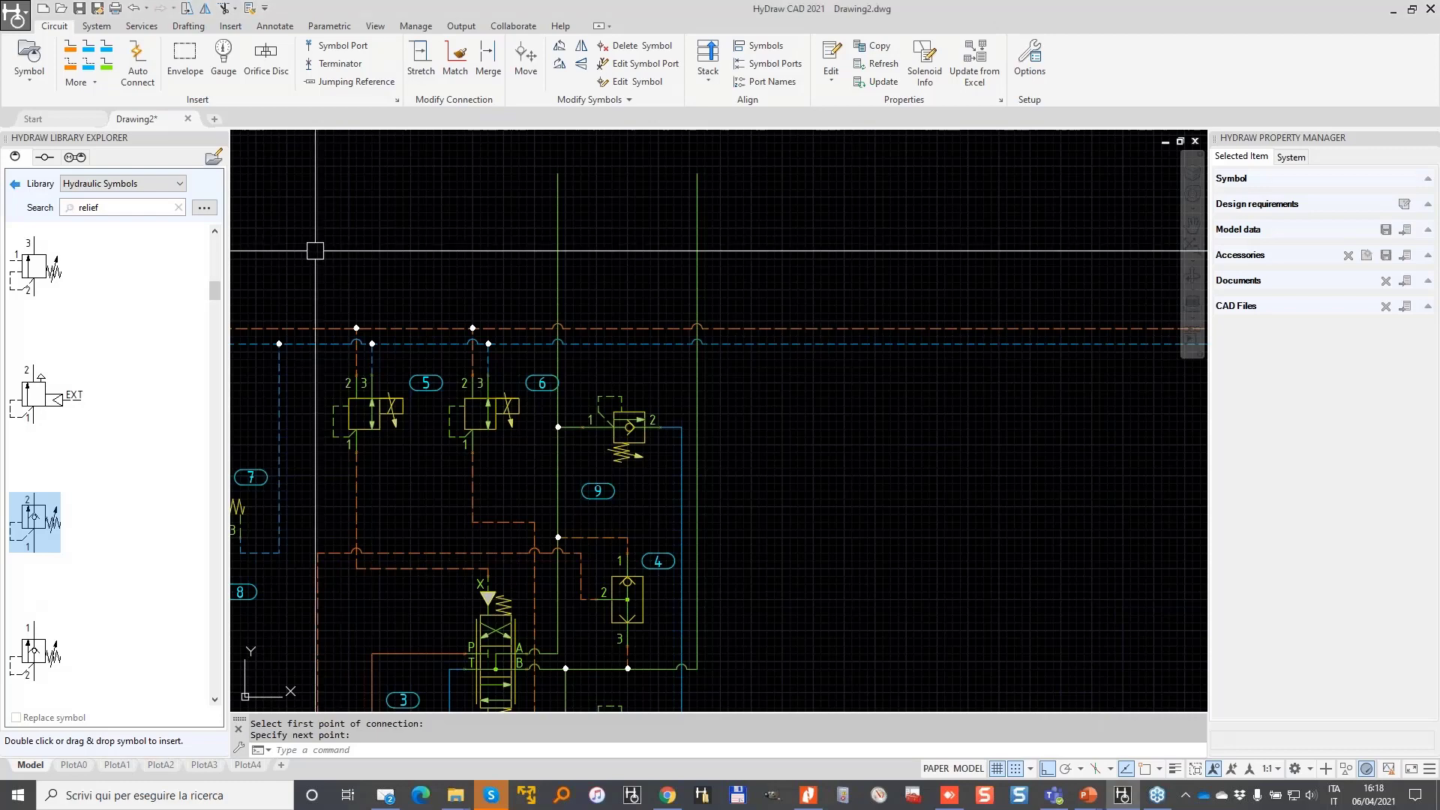
- Reset the advanced search criteria and search the FluidPowerTools database for model code cbch from all manufacturers
{"action": "left_click", "coordinate": [204, 209]}
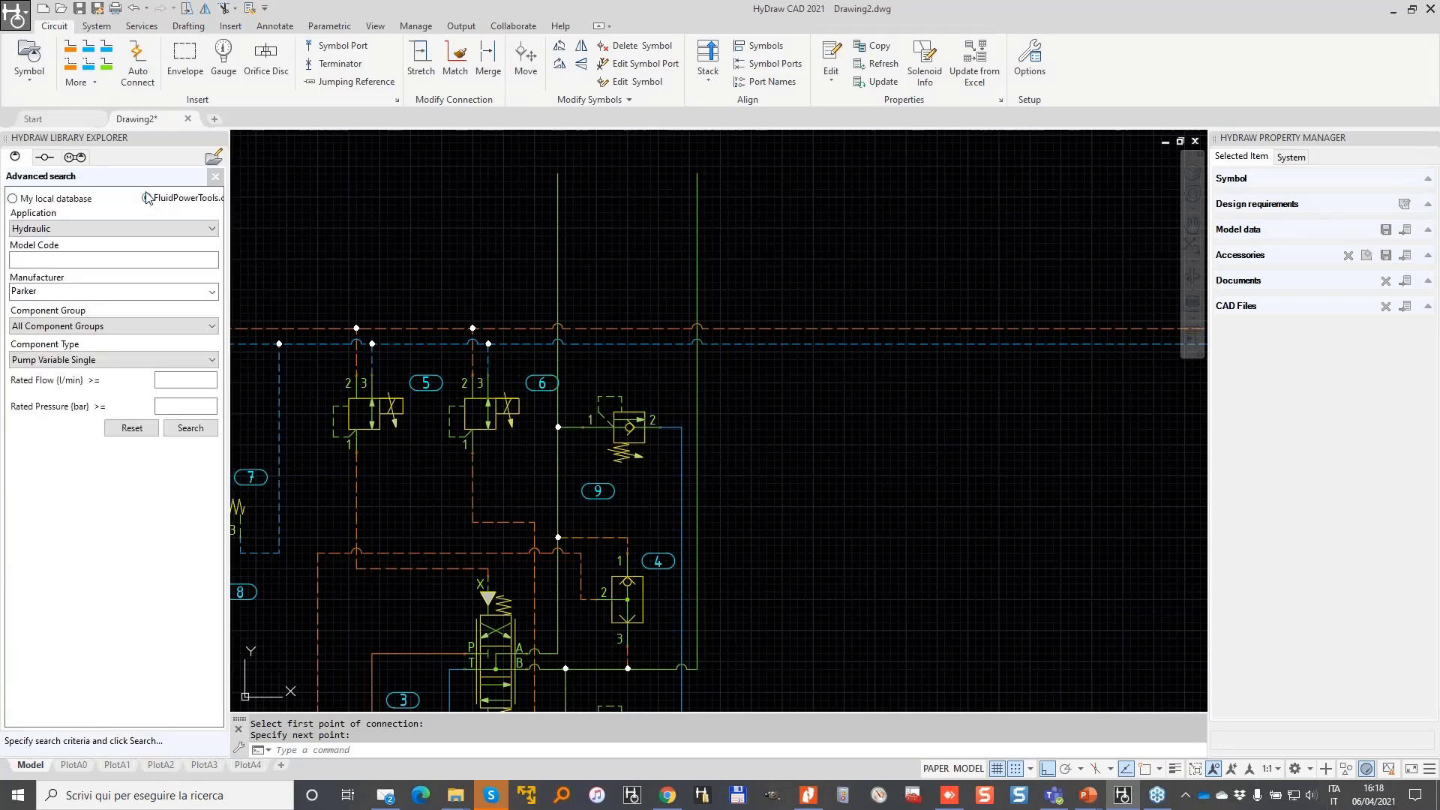
{"action": "left_click", "coordinate": [130, 428]}
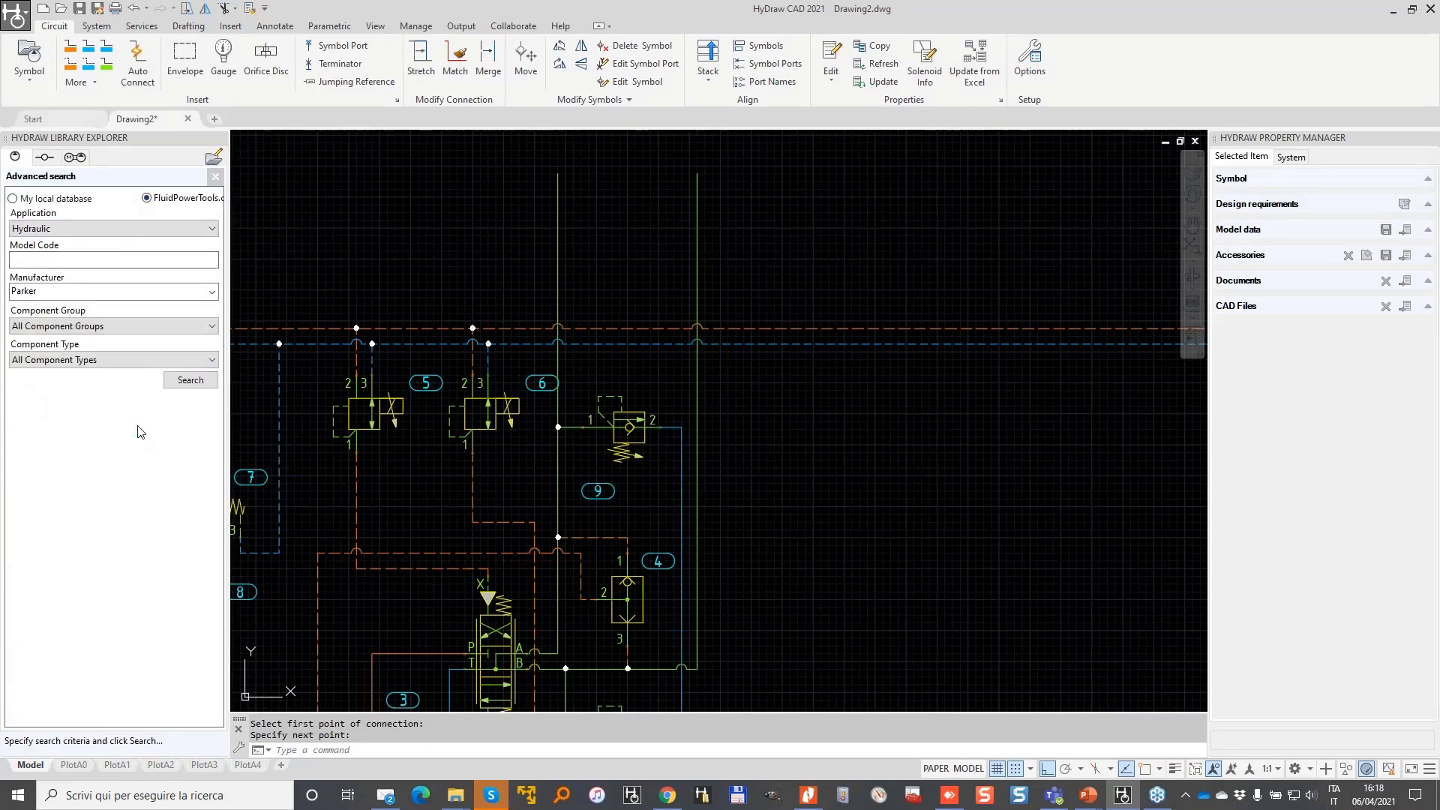
{"action": "left_click", "coordinate": [85, 265]}
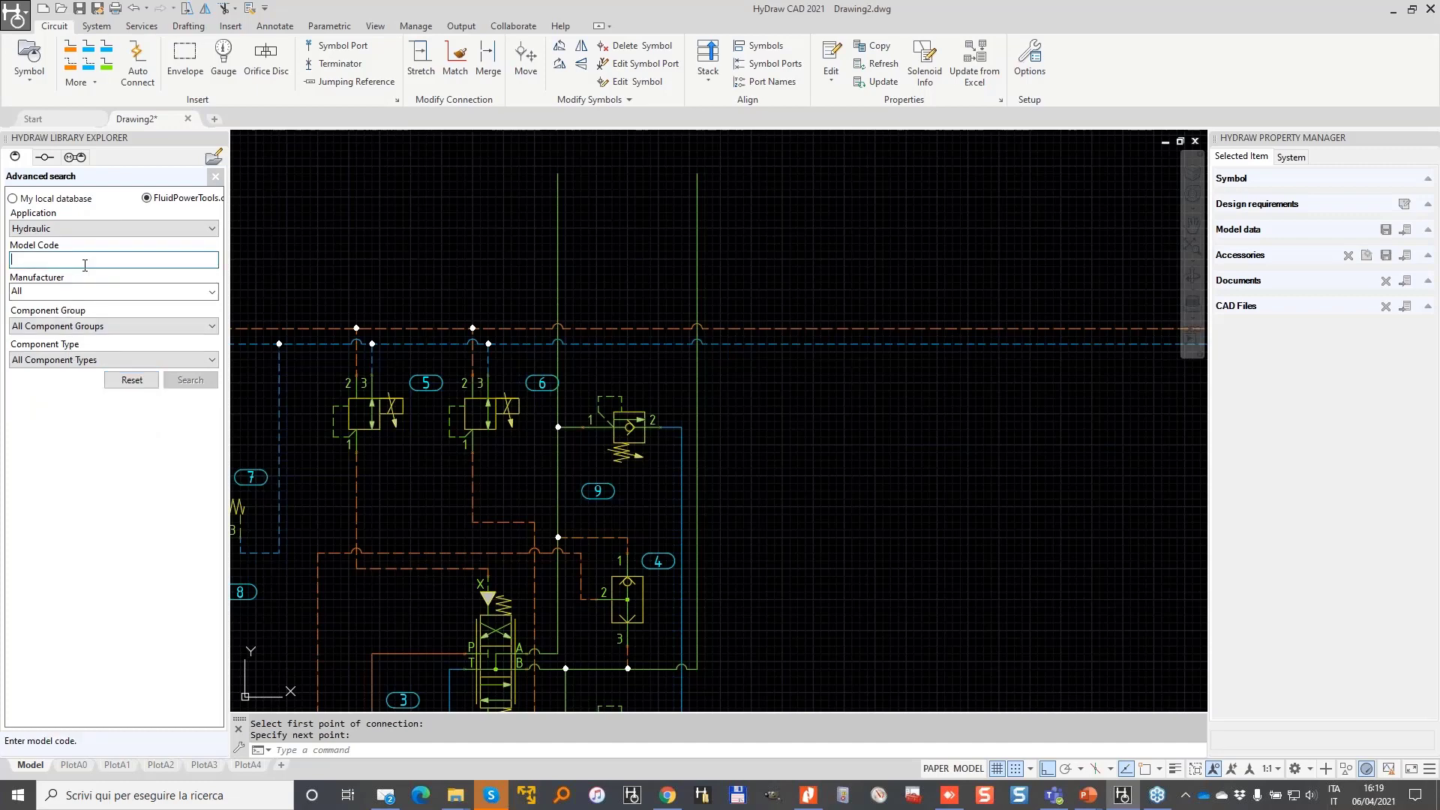
{"action": "type", "text": "cbch"}
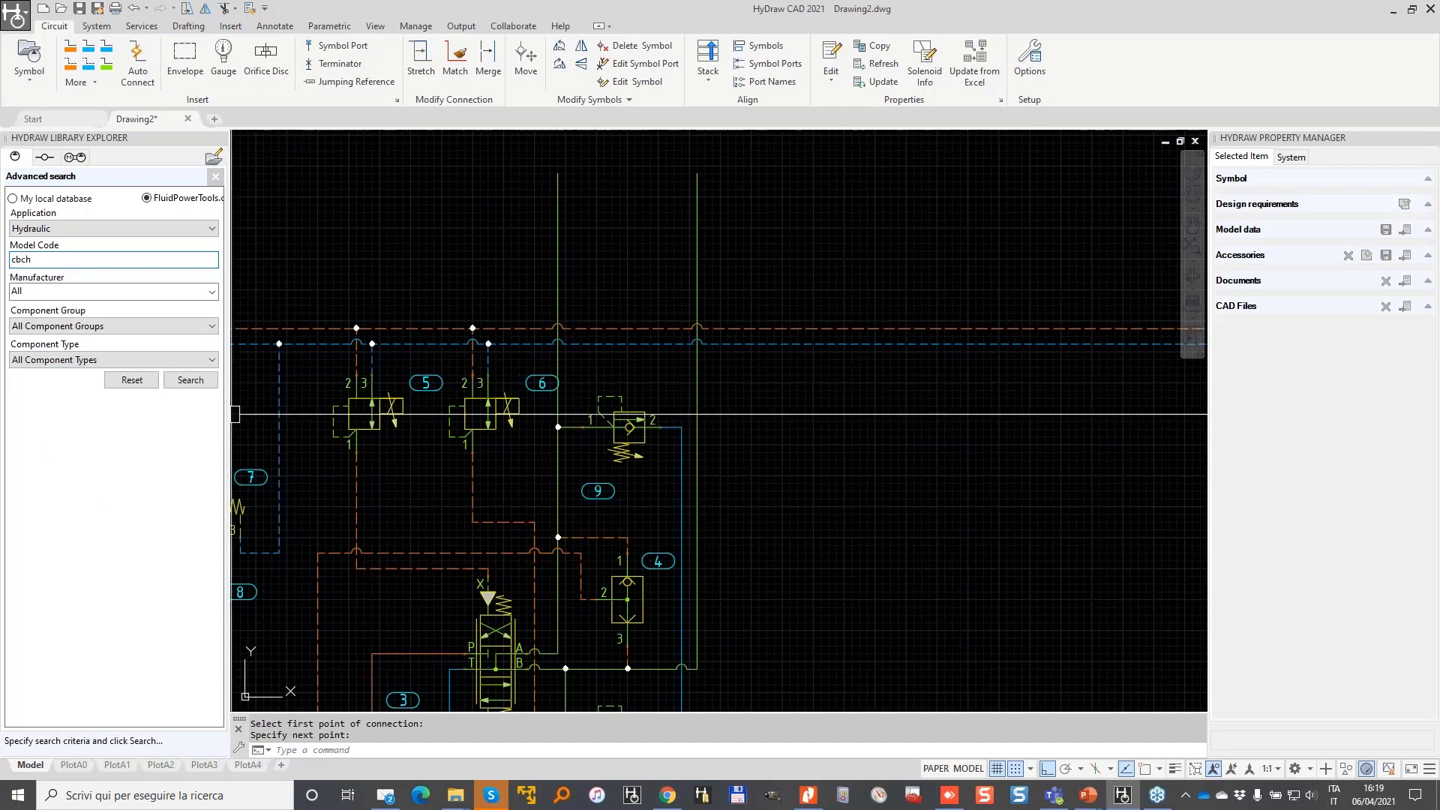
{"action": "left_click", "coordinate": [184, 379]}
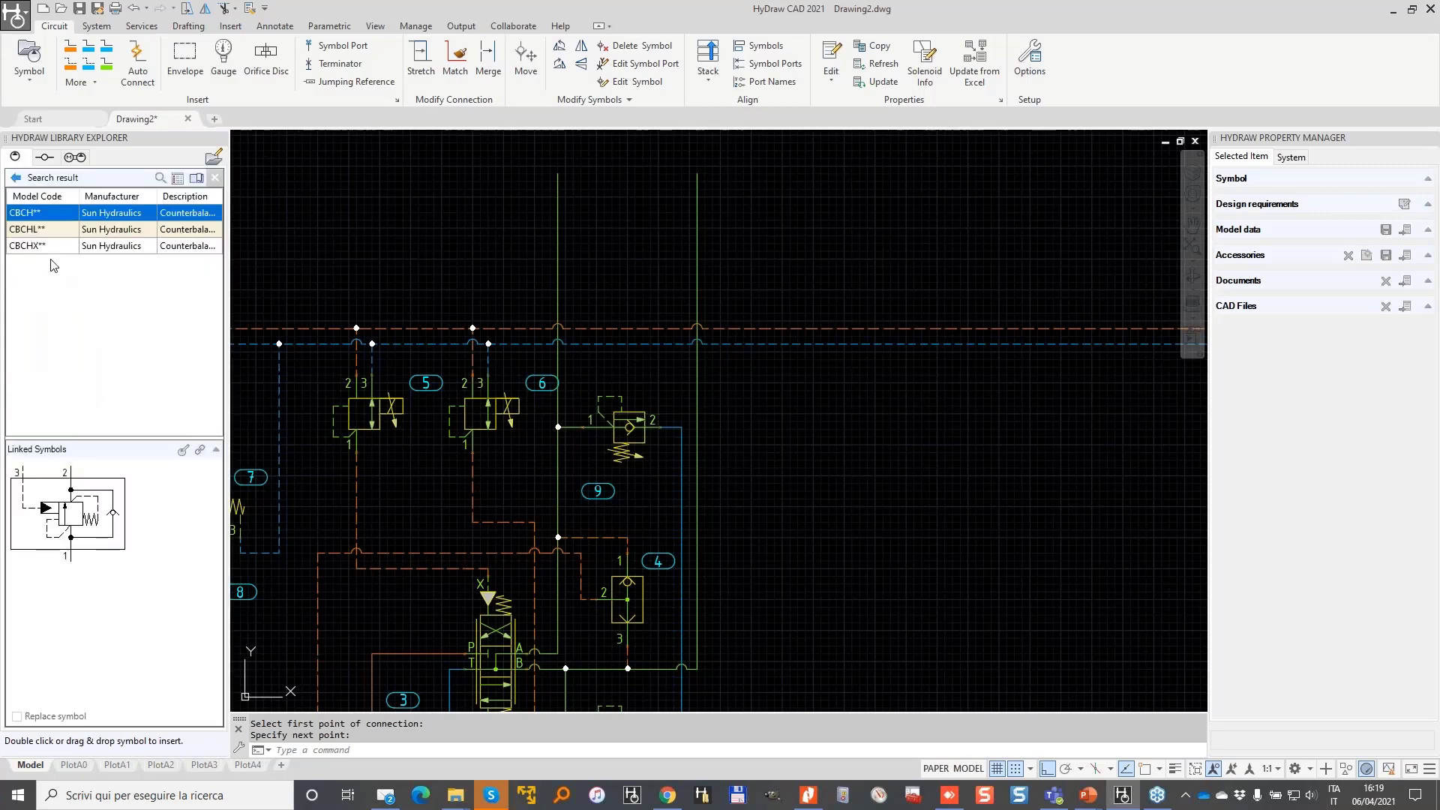
- View the manufacturer's data sheet for the CBCH** counterbalance valve and return to the drawing
{"action": "right_click", "coordinate": [47, 215]}
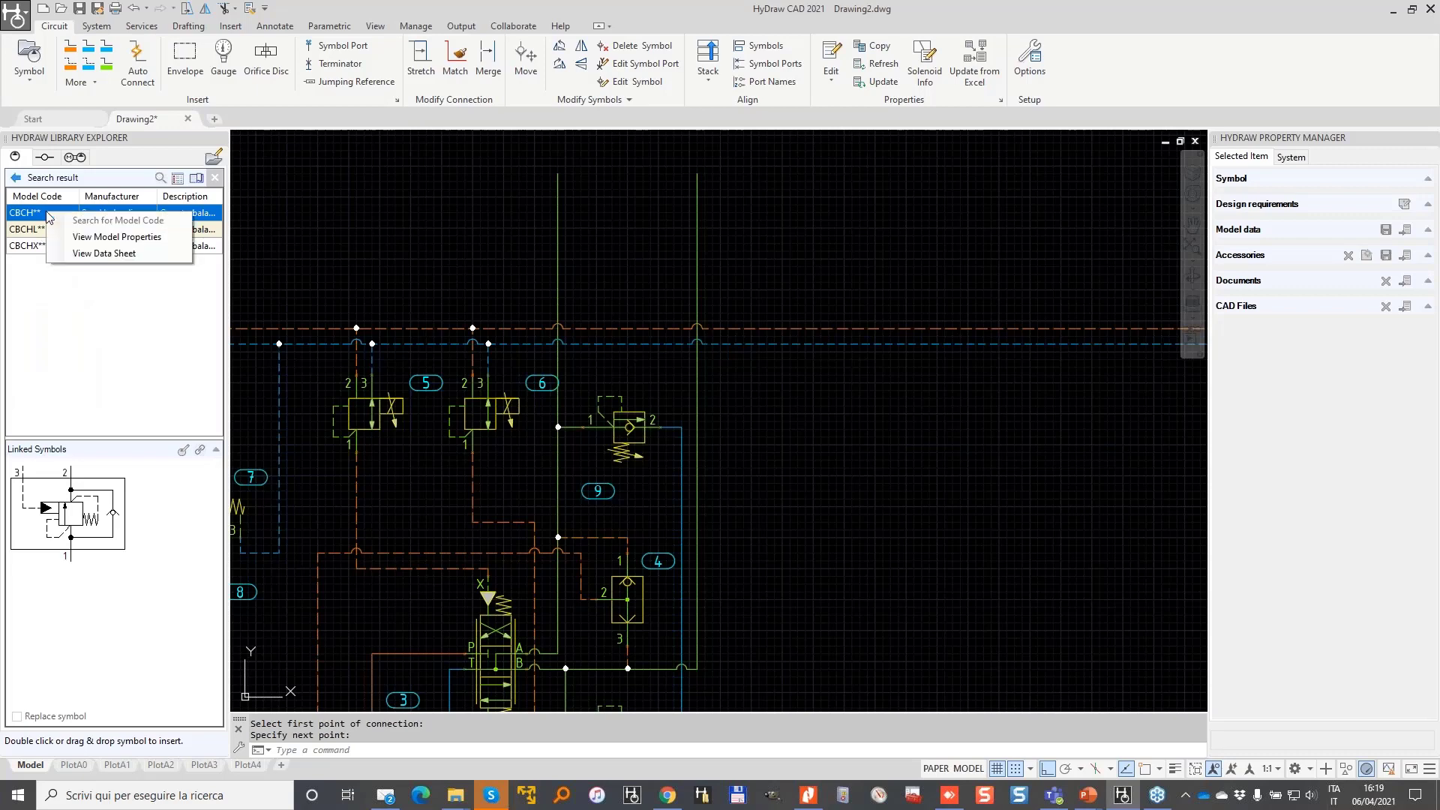
{"action": "left_click", "coordinate": [104, 253]}
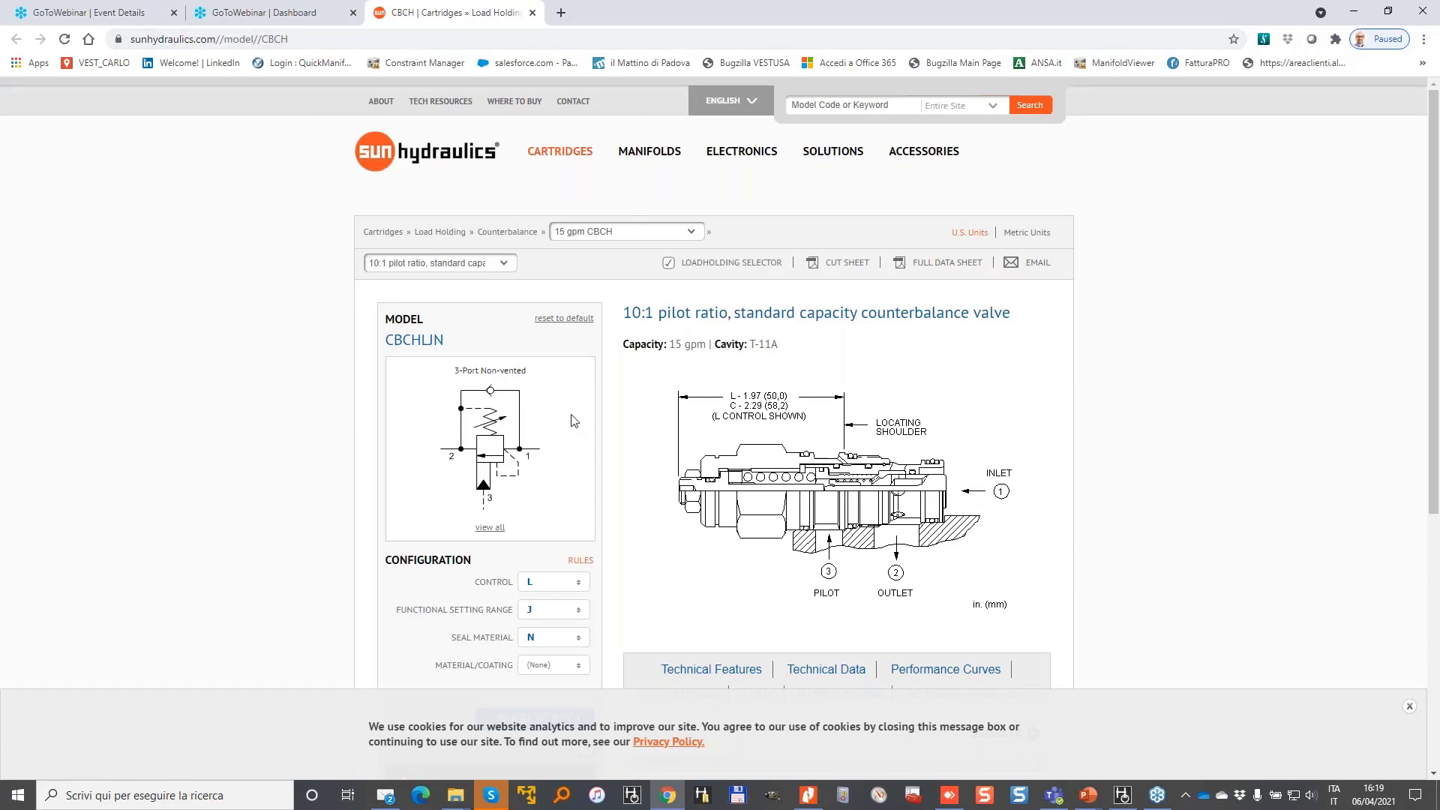
{"action": "left_click", "coordinate": [1357, 14]}
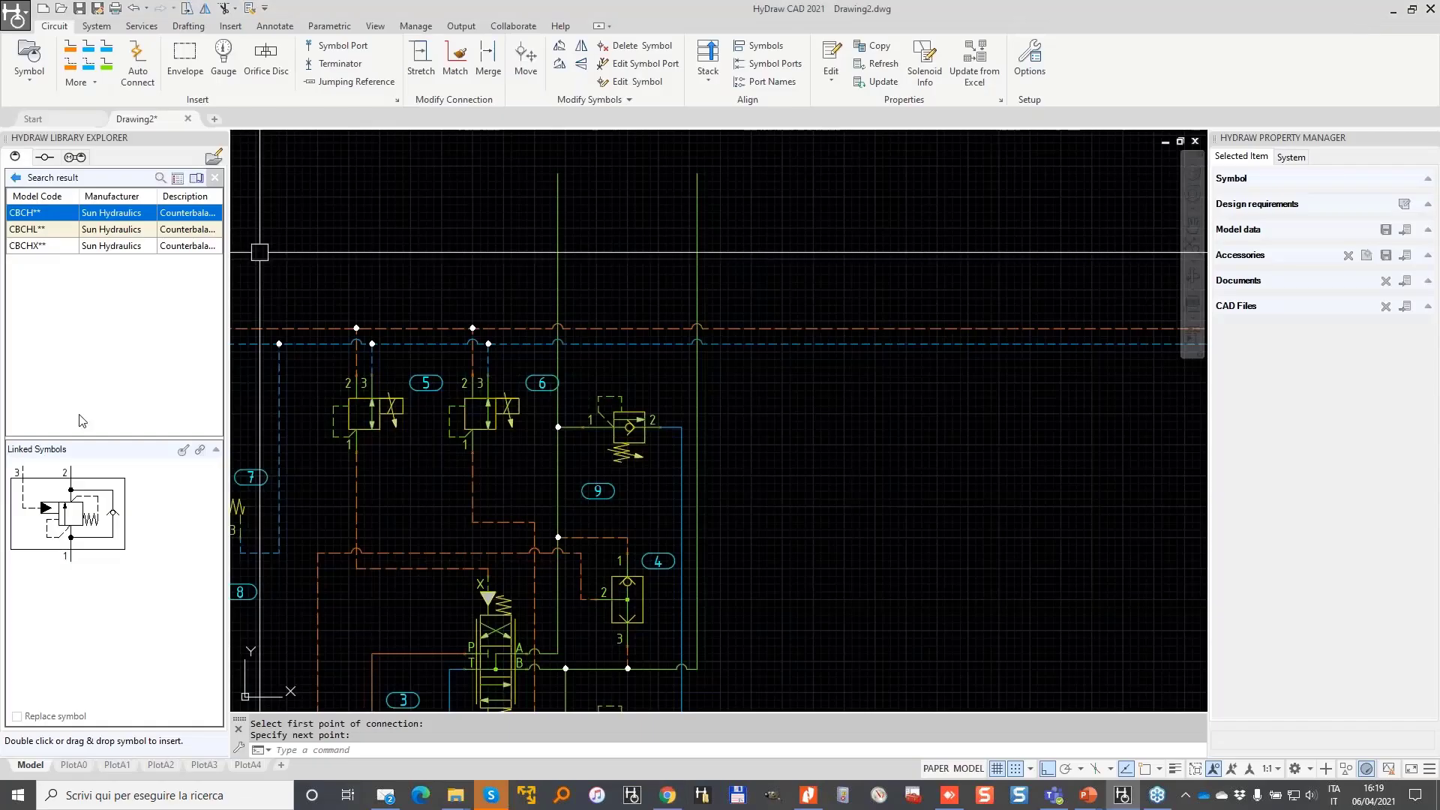
- List all models linked to the counterbalance valve symbol and filter them to the manufacturer Winner
{"action": "left_click", "coordinate": [83, 525]}
{"action": "left_click", "coordinate": [147, 527]}
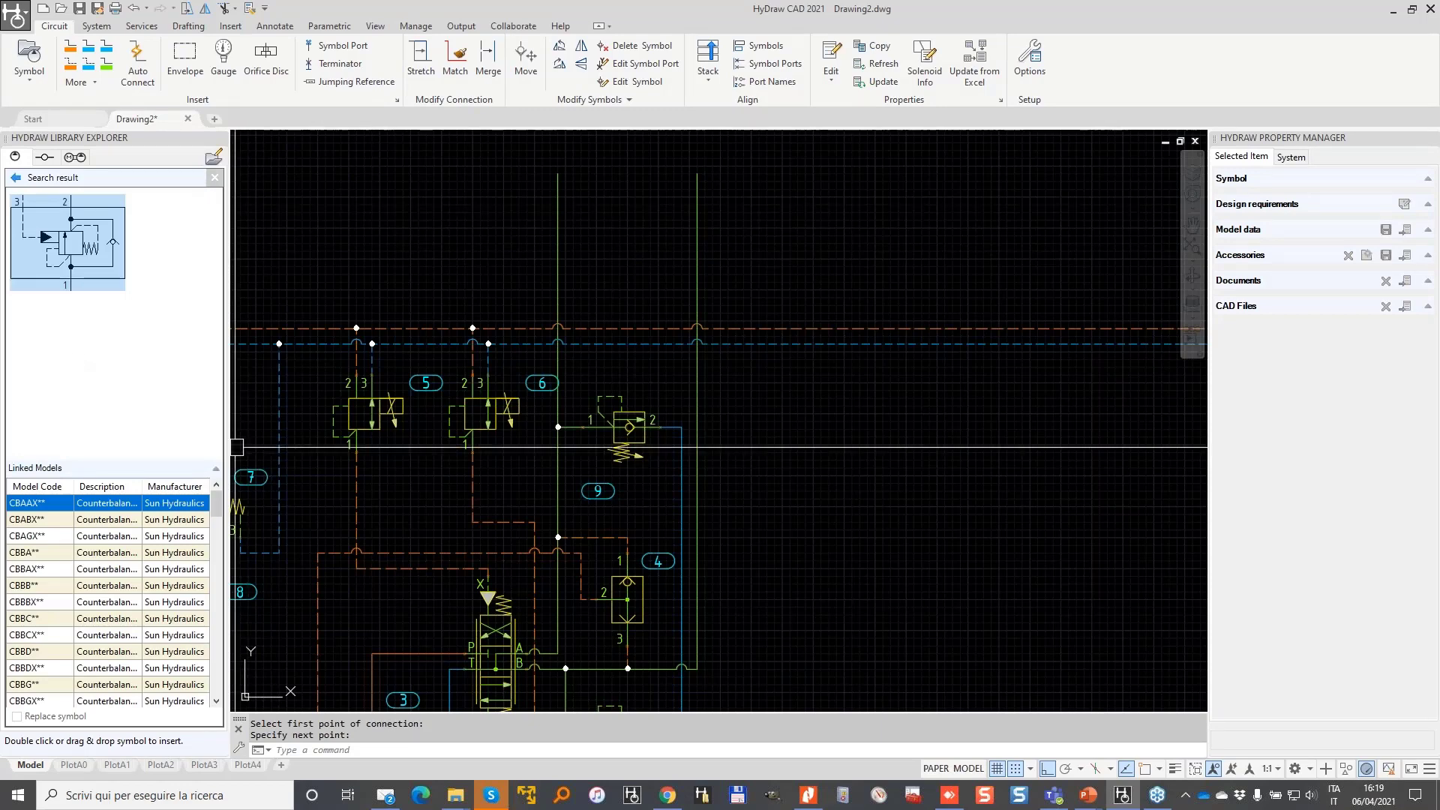
{"action": "left_click", "coordinate": [202, 487]}
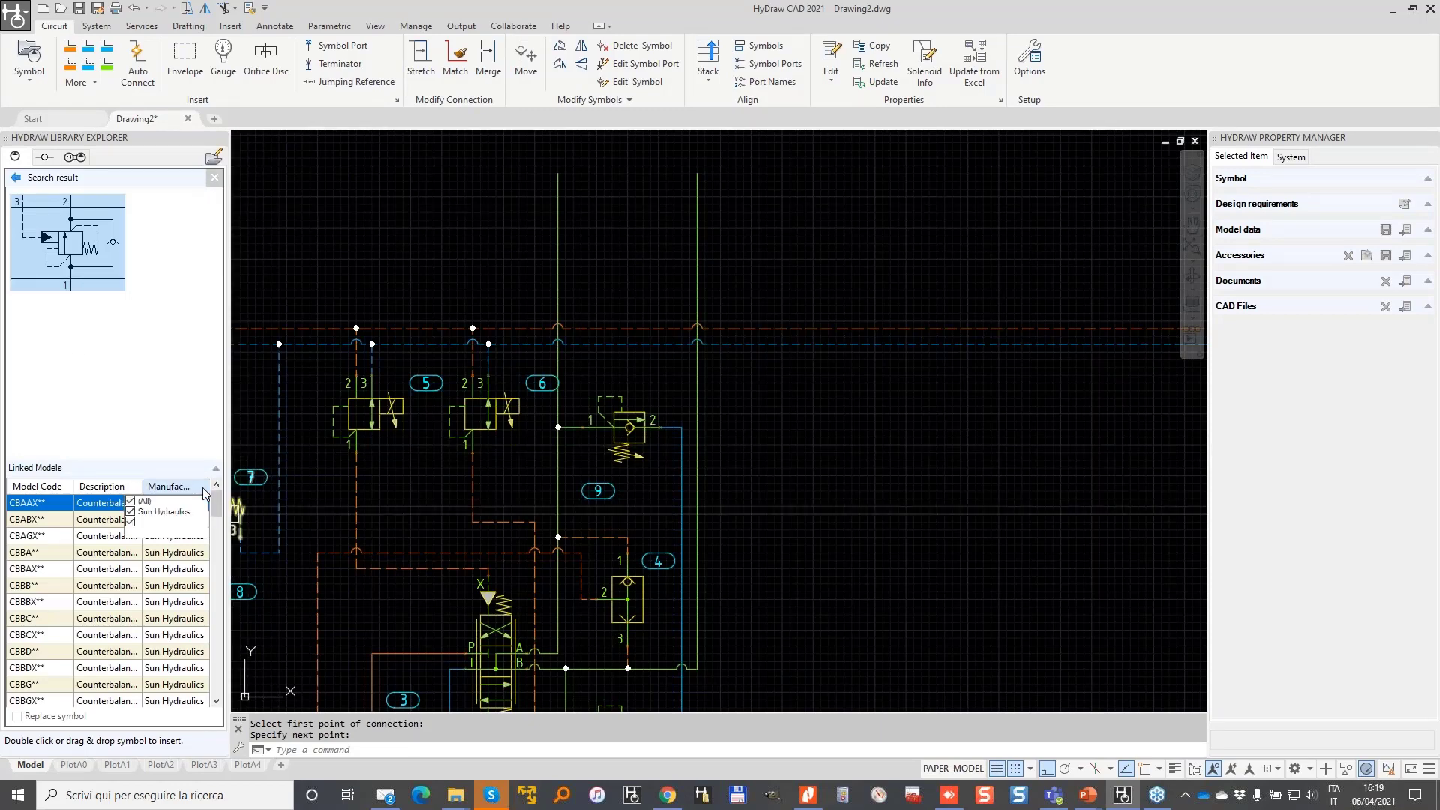
{"action": "left_click", "coordinate": [131, 501]}
{"action": "left_click", "coordinate": [131, 522]}
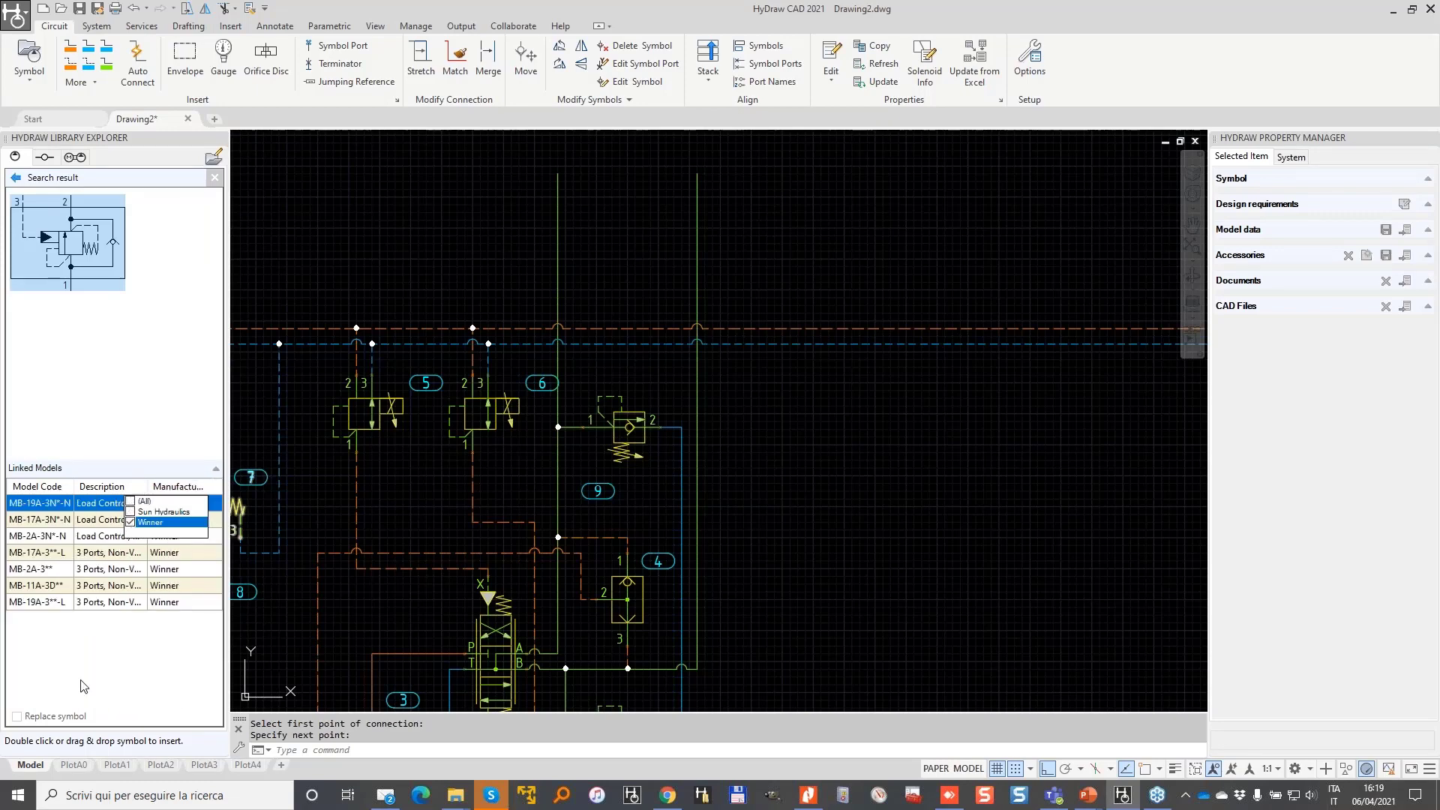
{"action": "left_click", "coordinate": [84, 687]}
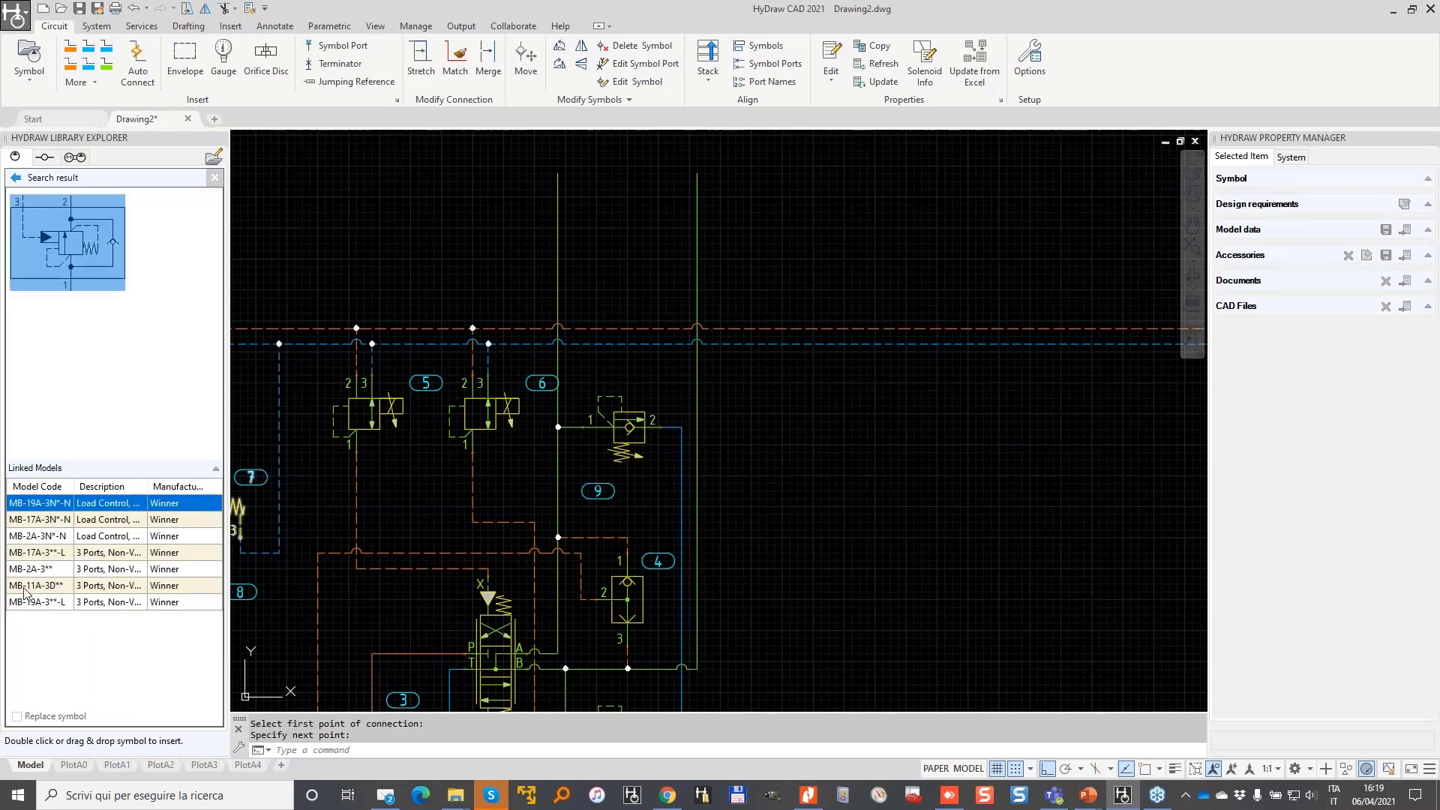
- Insert the Winner MB-11A-3D** valve symbol in the empty area above valves 5 and 6 and flip it vertically
{"action": "left_click", "coordinate": [54, 588]}
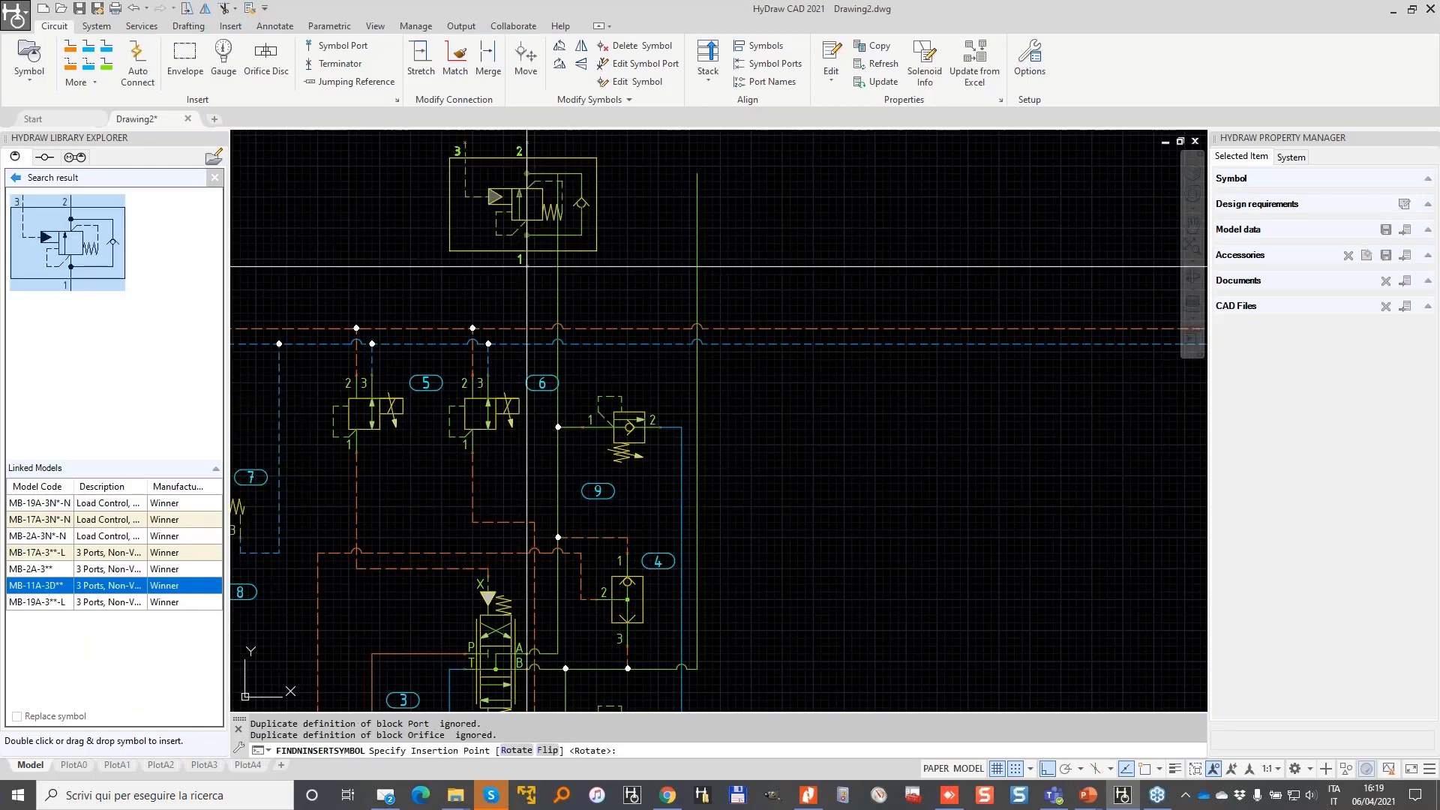
{"action": "middle_click_drag", "start_coordinate": [526, 266], "coordinate": [554, 469]}
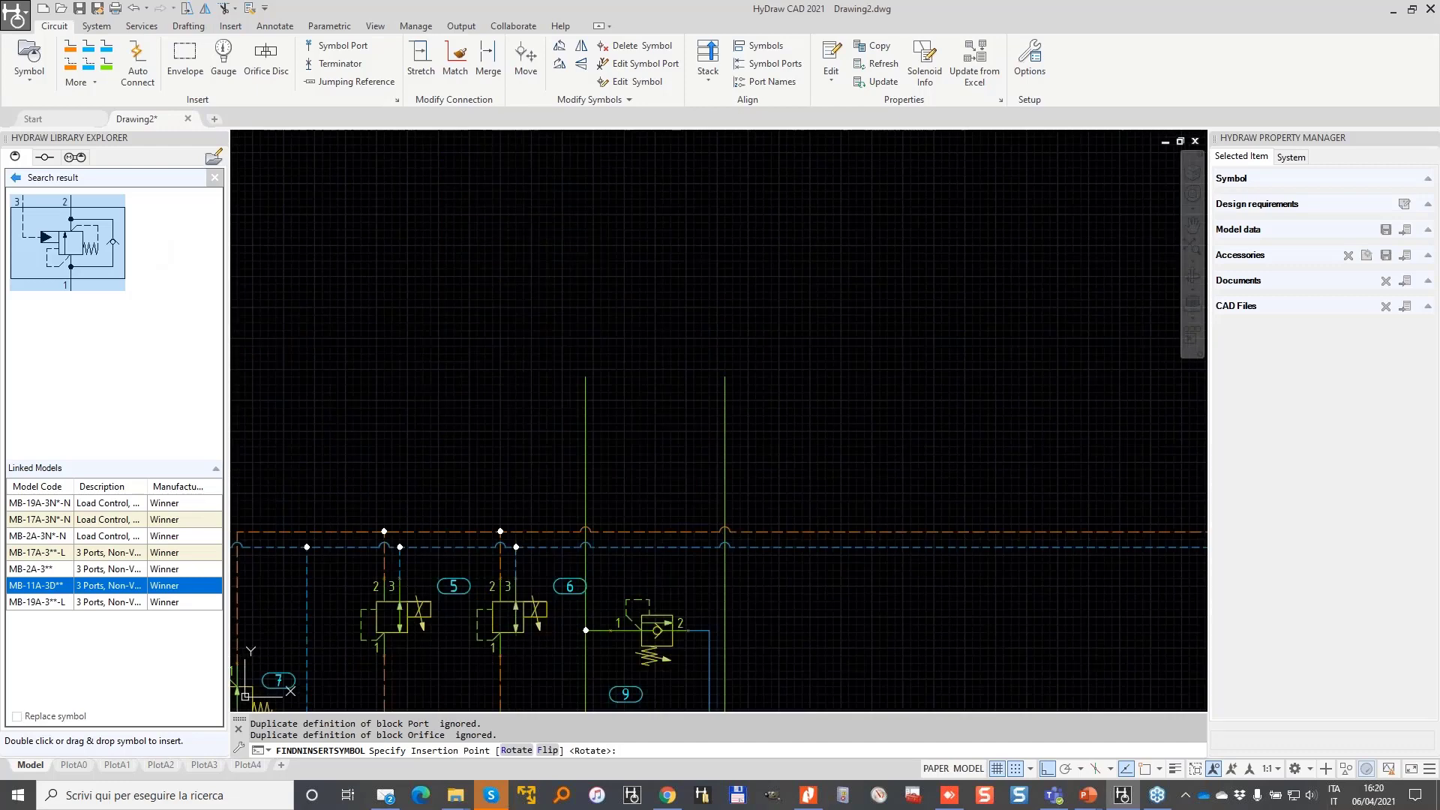
{"action": "left_click", "coordinate": [493, 406]}
{"action": "scroll", "coordinate": [493, 406], "scroll_direction": "up", "scroll_amount": 3}
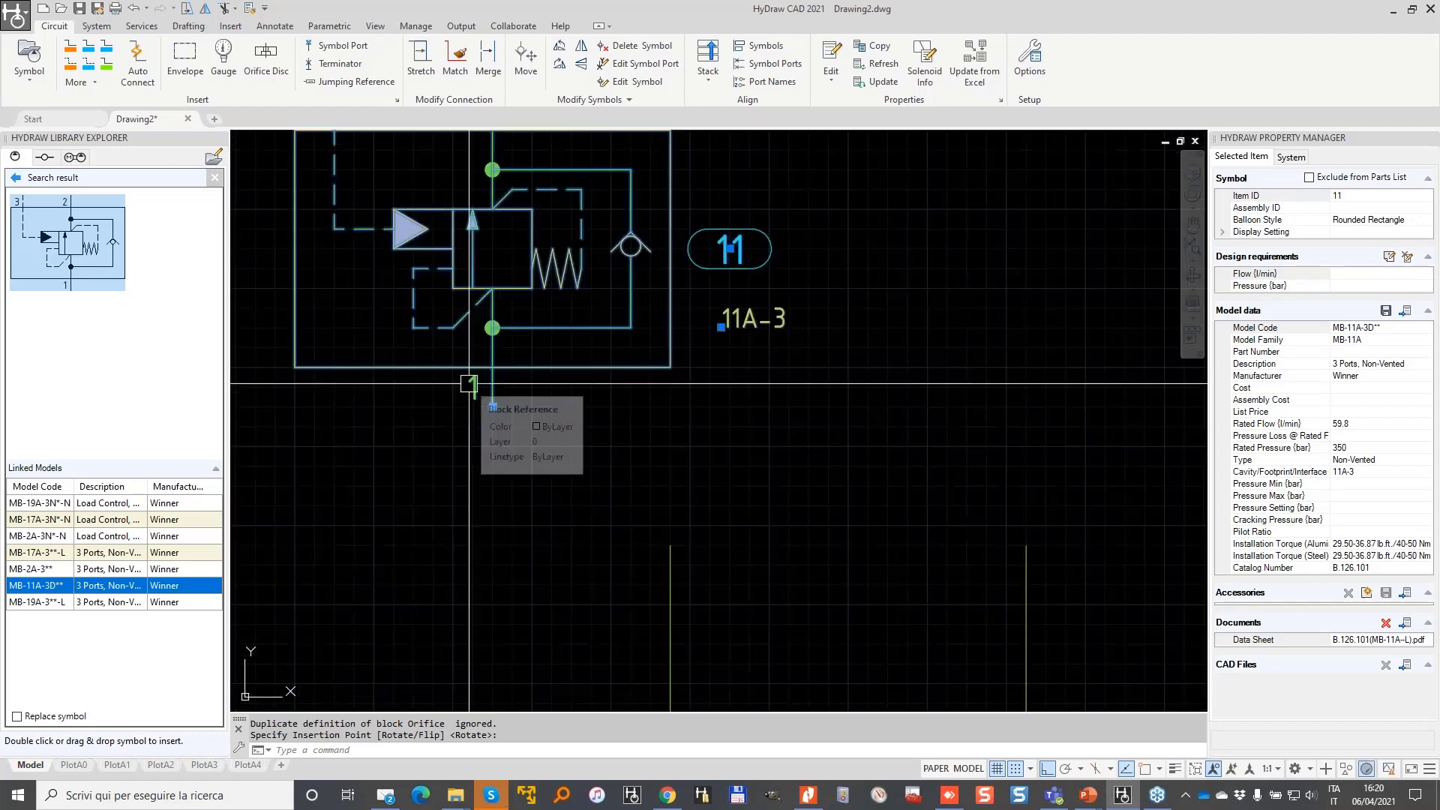
{"action": "scroll", "coordinate": [493, 406], "scroll_direction": "down", "scroll_amount": 4}
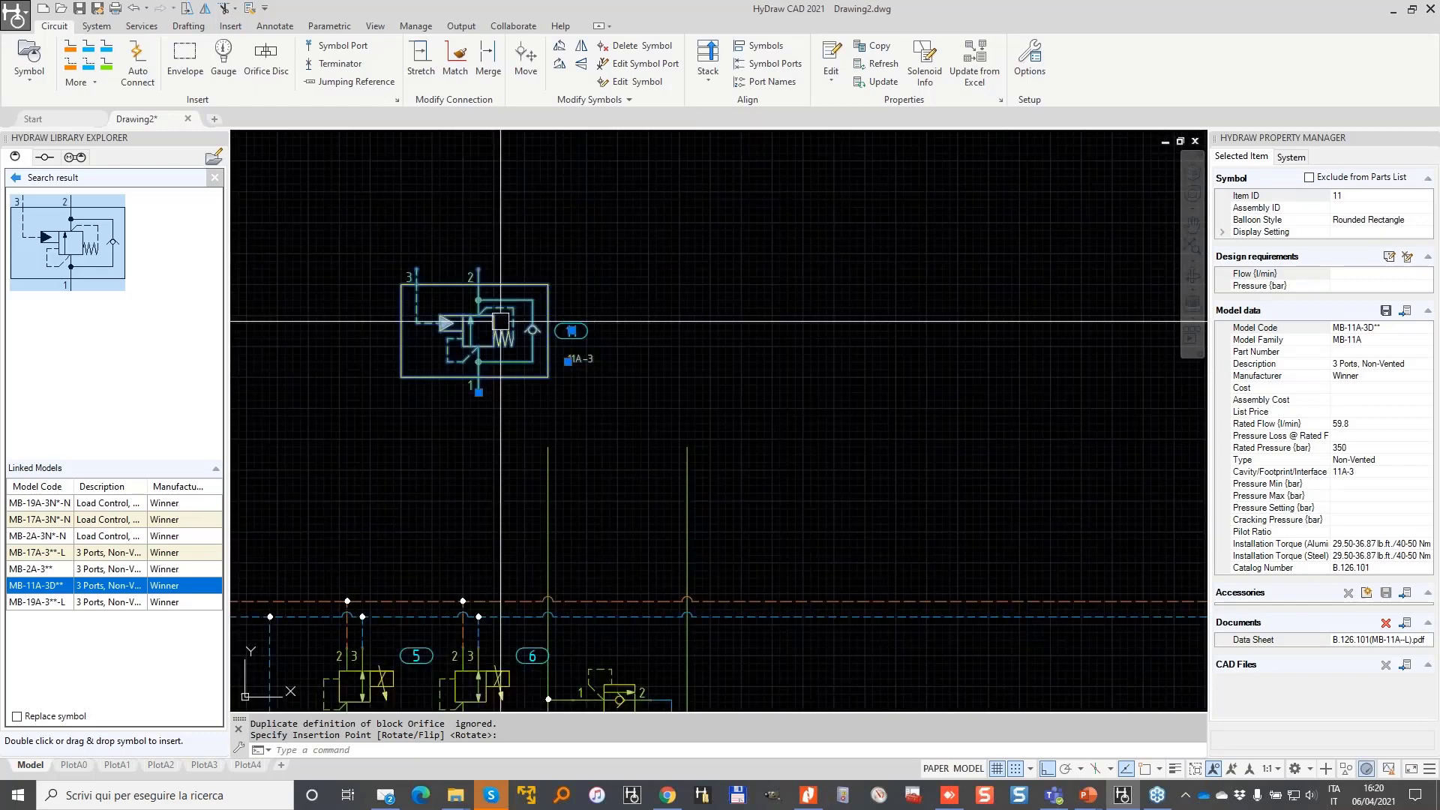
{"action": "right_click", "coordinate": [500, 321]}
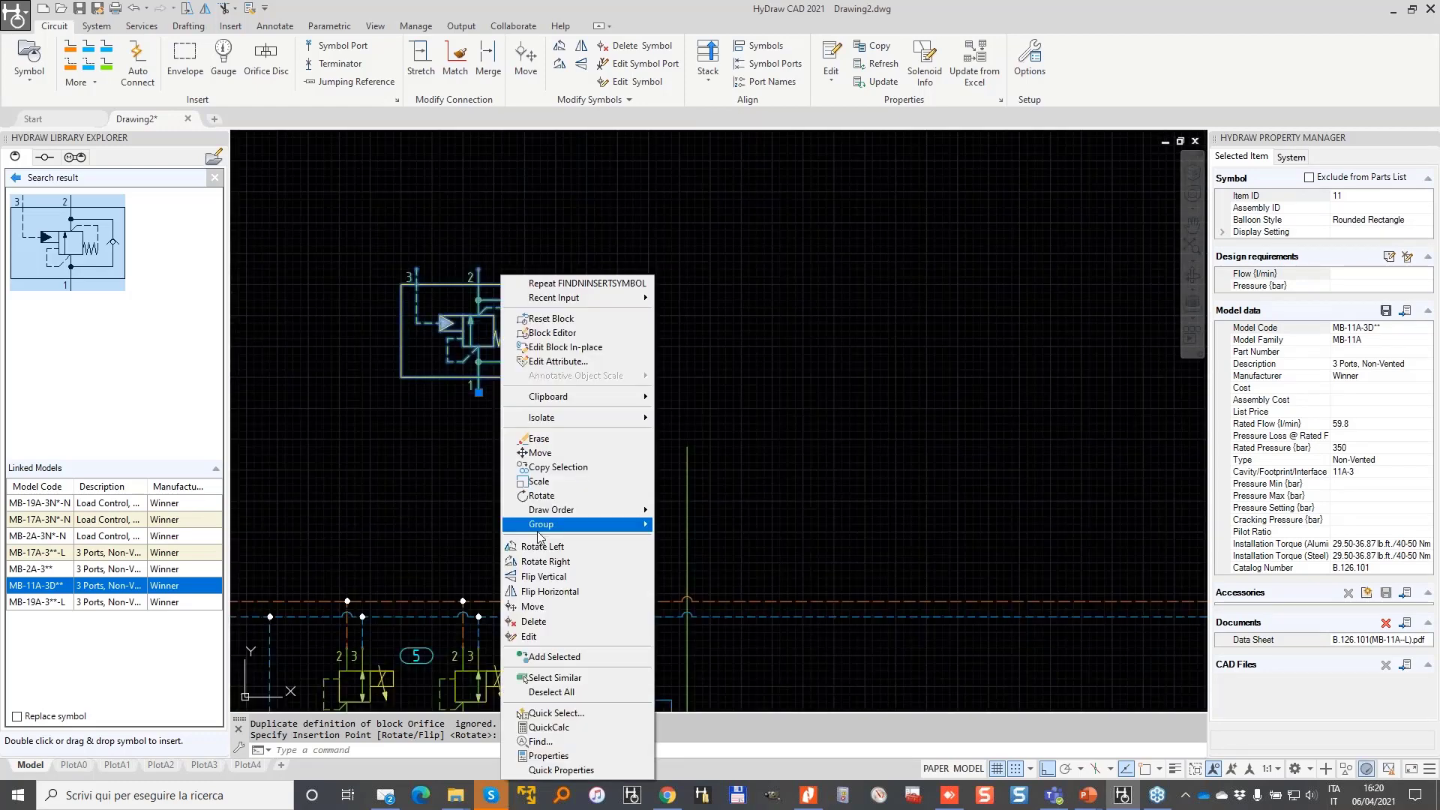
{"action": "left_click", "coordinate": [544, 576]}
- Turn Ortho off and move valve 11 by its port 1 onto the vertical port B working line
{"action": "left_click", "coordinate": [482, 267]}
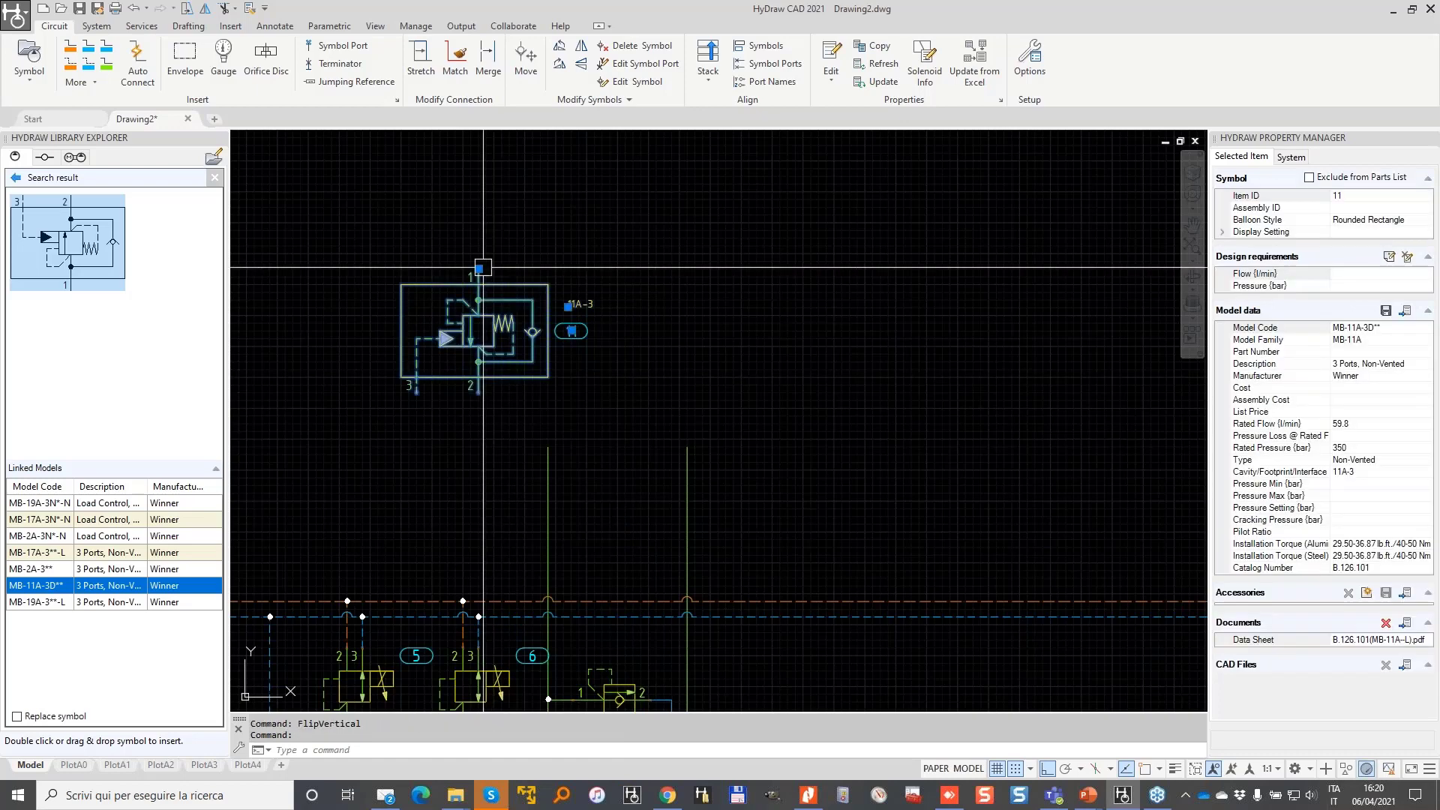
{"action": "left_click", "coordinate": [483, 267]}
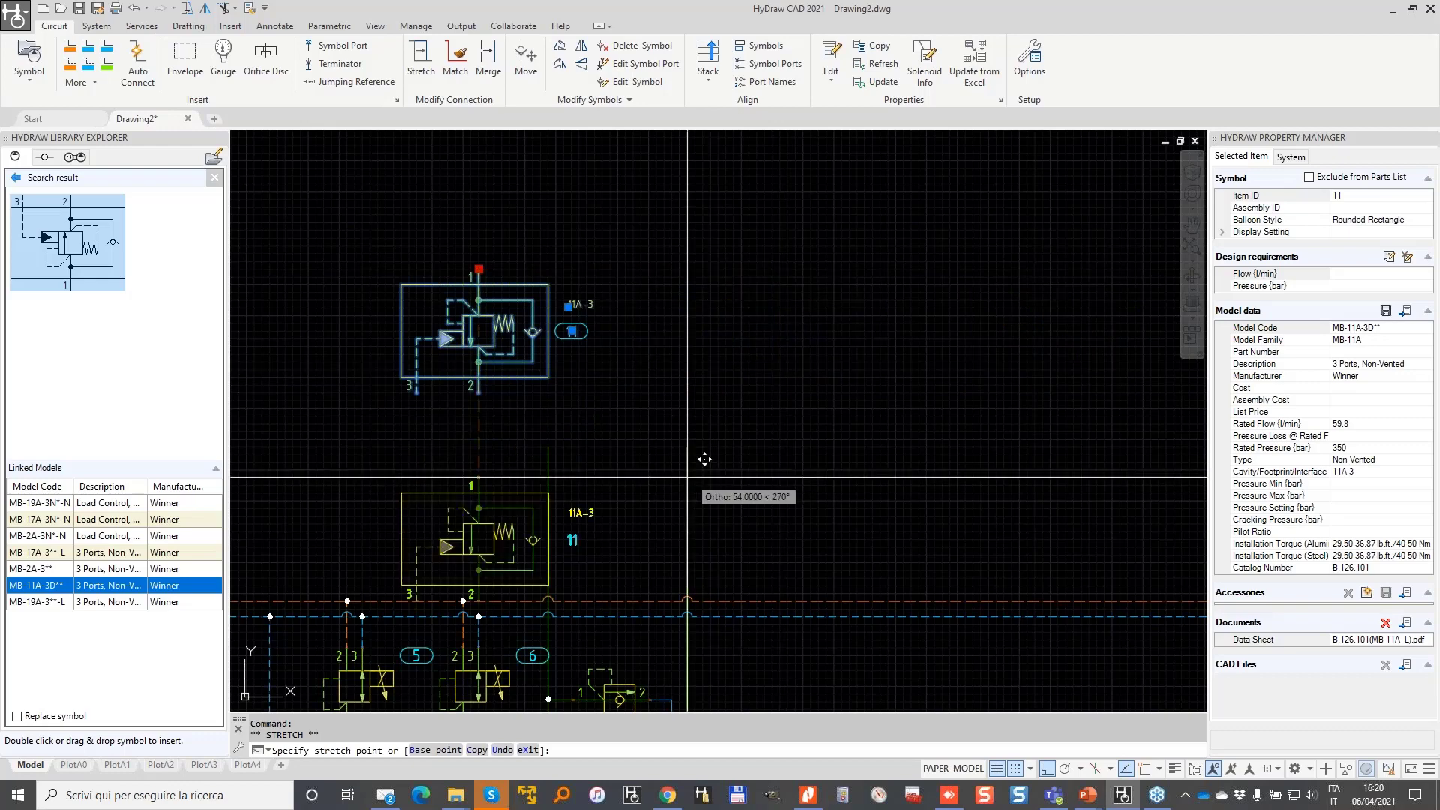
{"action": "key", "text": "F8"}
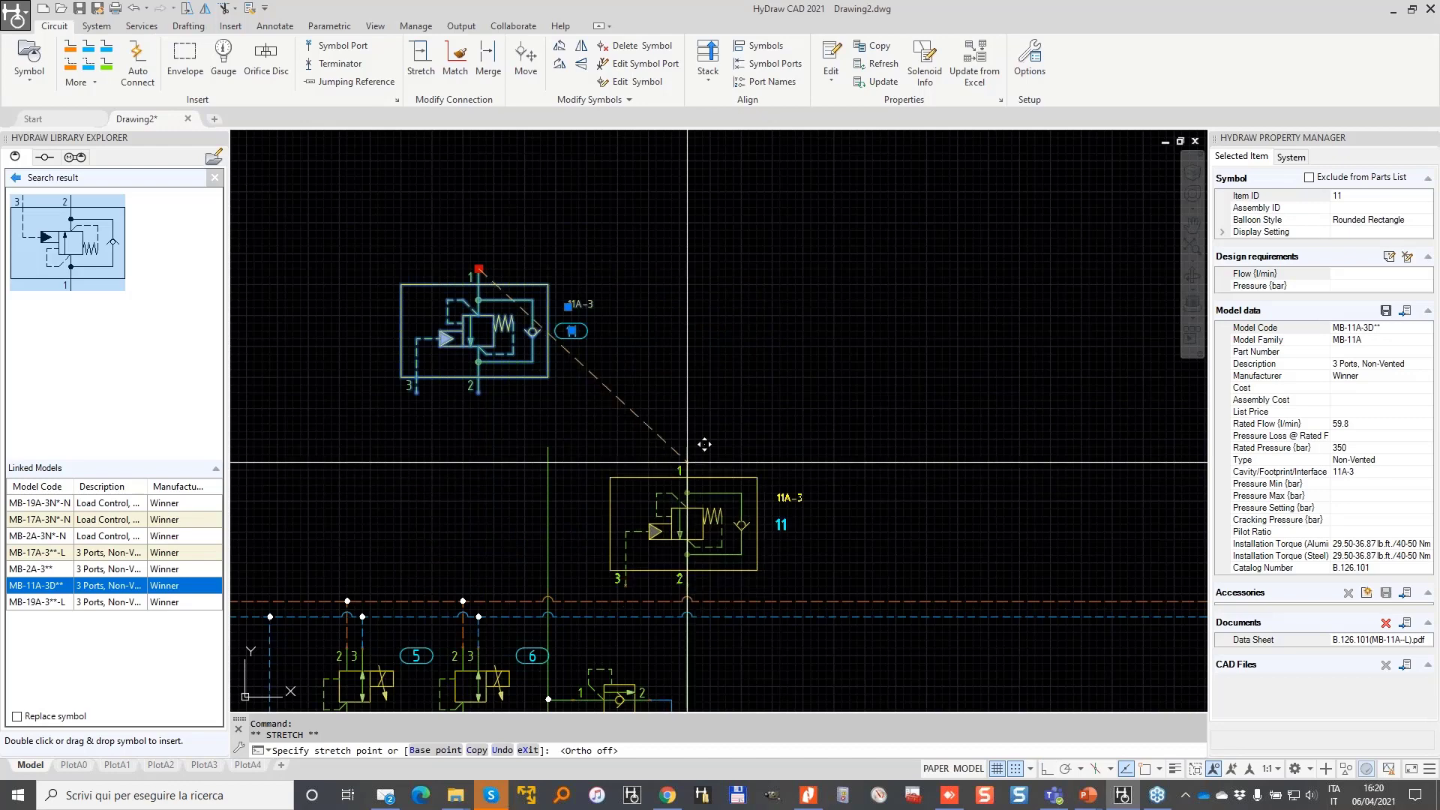
{"action": "left_click", "coordinate": [686, 461]}
{"action": "middle_click_drag", "start_coordinate": [743, 418], "coordinate": [777, 211]}
{"action": "key", "text": "Escape"}
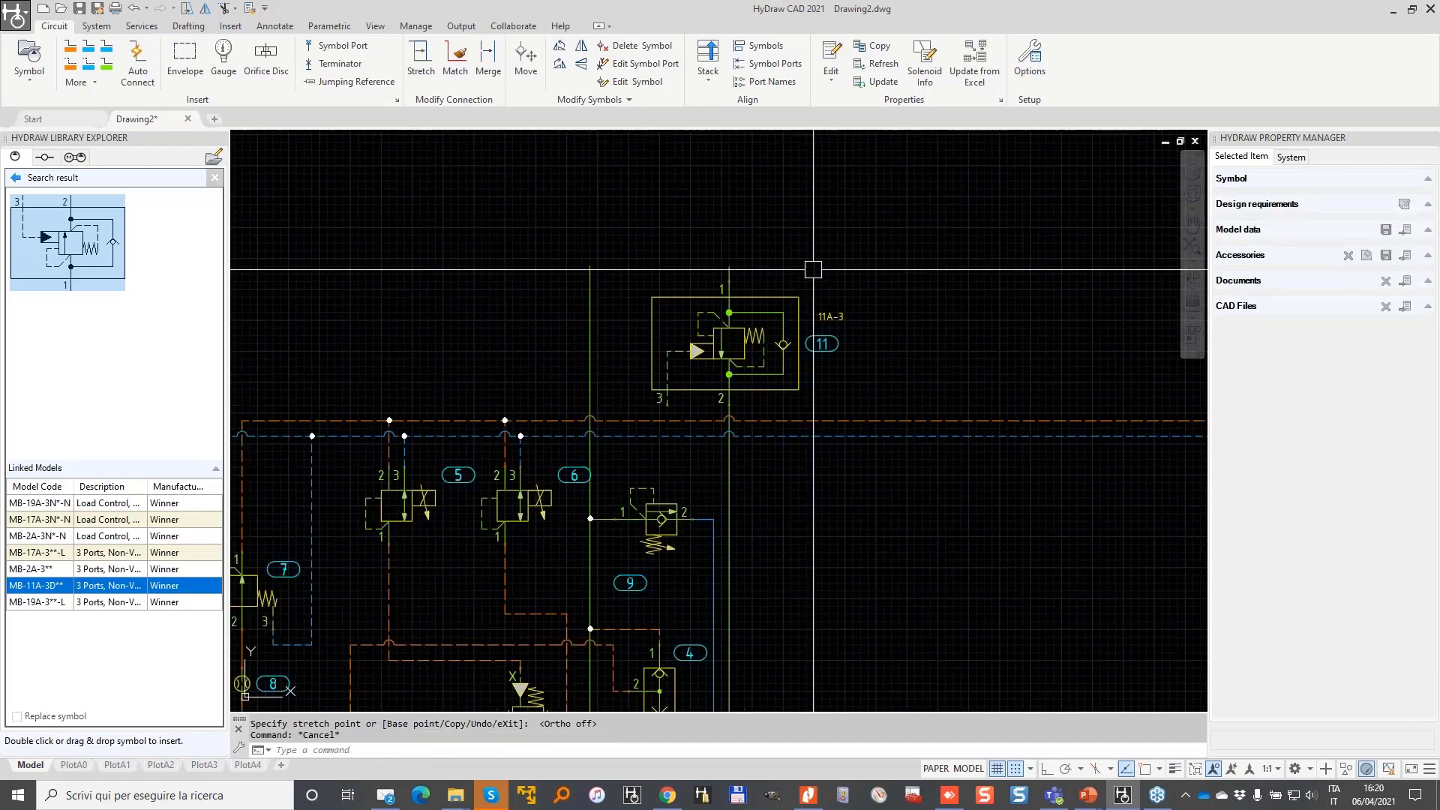
- Copy valve 11 horizontally from its port 1 onto the vertical port A working line
{"action": "left_click", "coordinate": [733, 334]}
{"action": "right_click", "coordinate": [733, 334]}
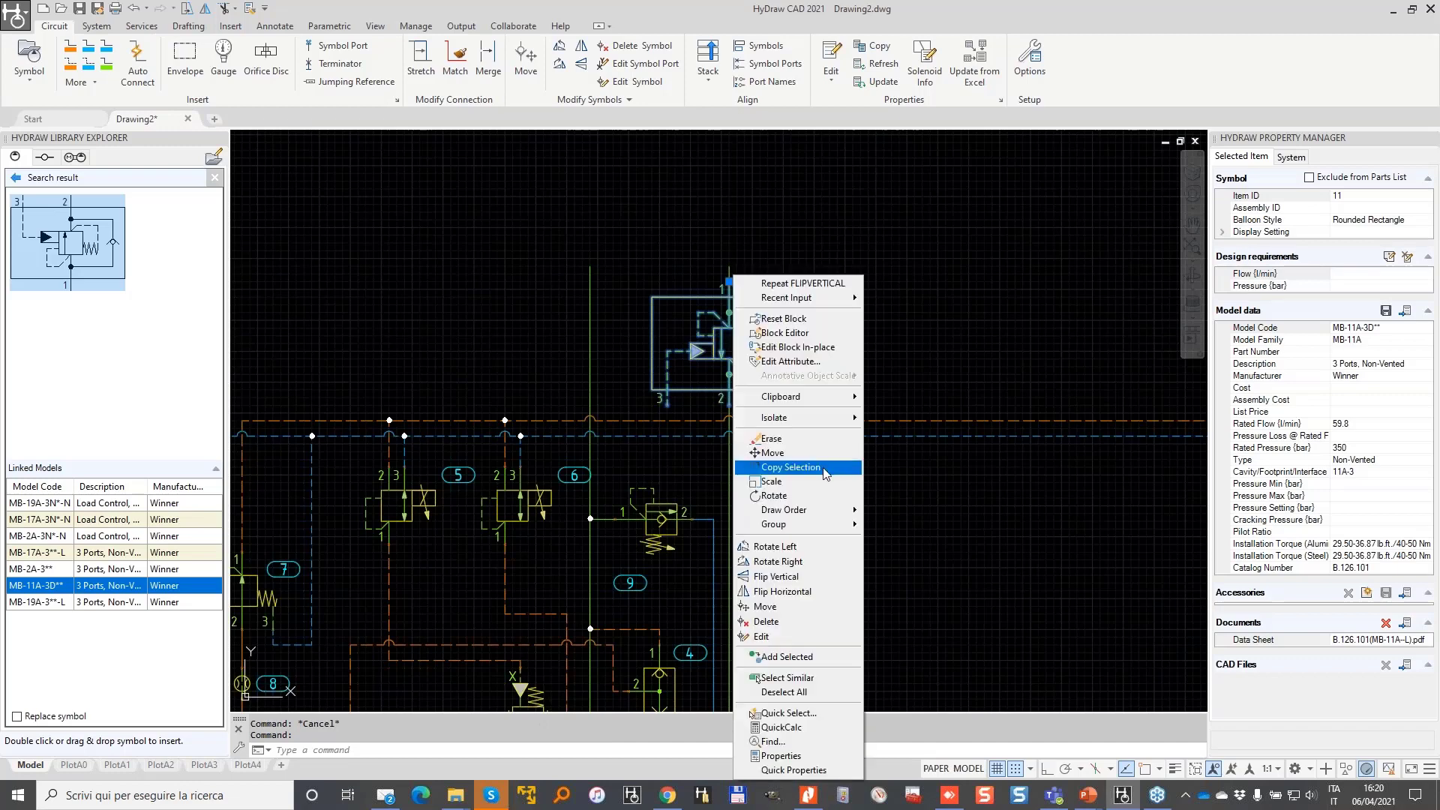
{"action": "left_click", "coordinate": [779, 466]}
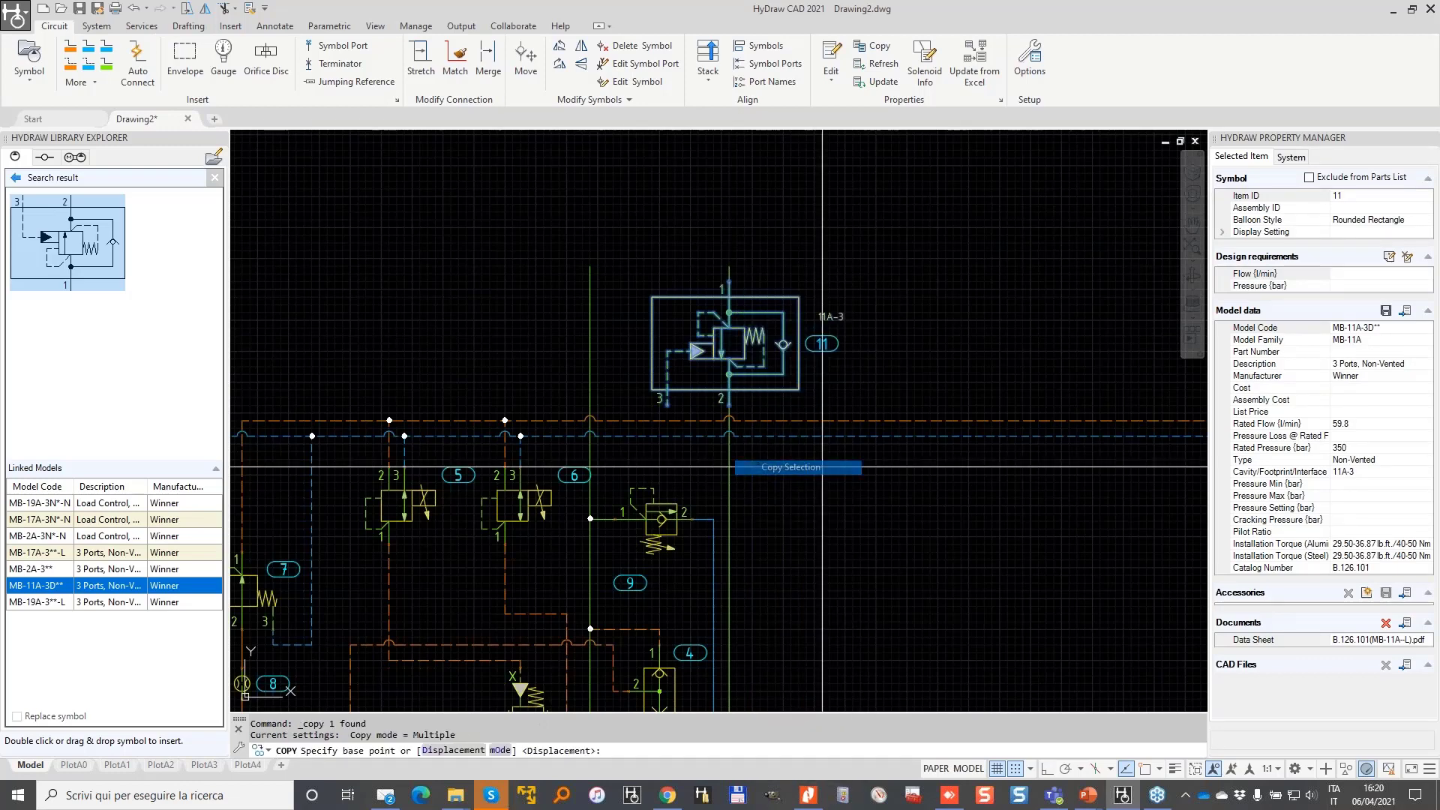
{"action": "left_click", "coordinate": [729, 282]}
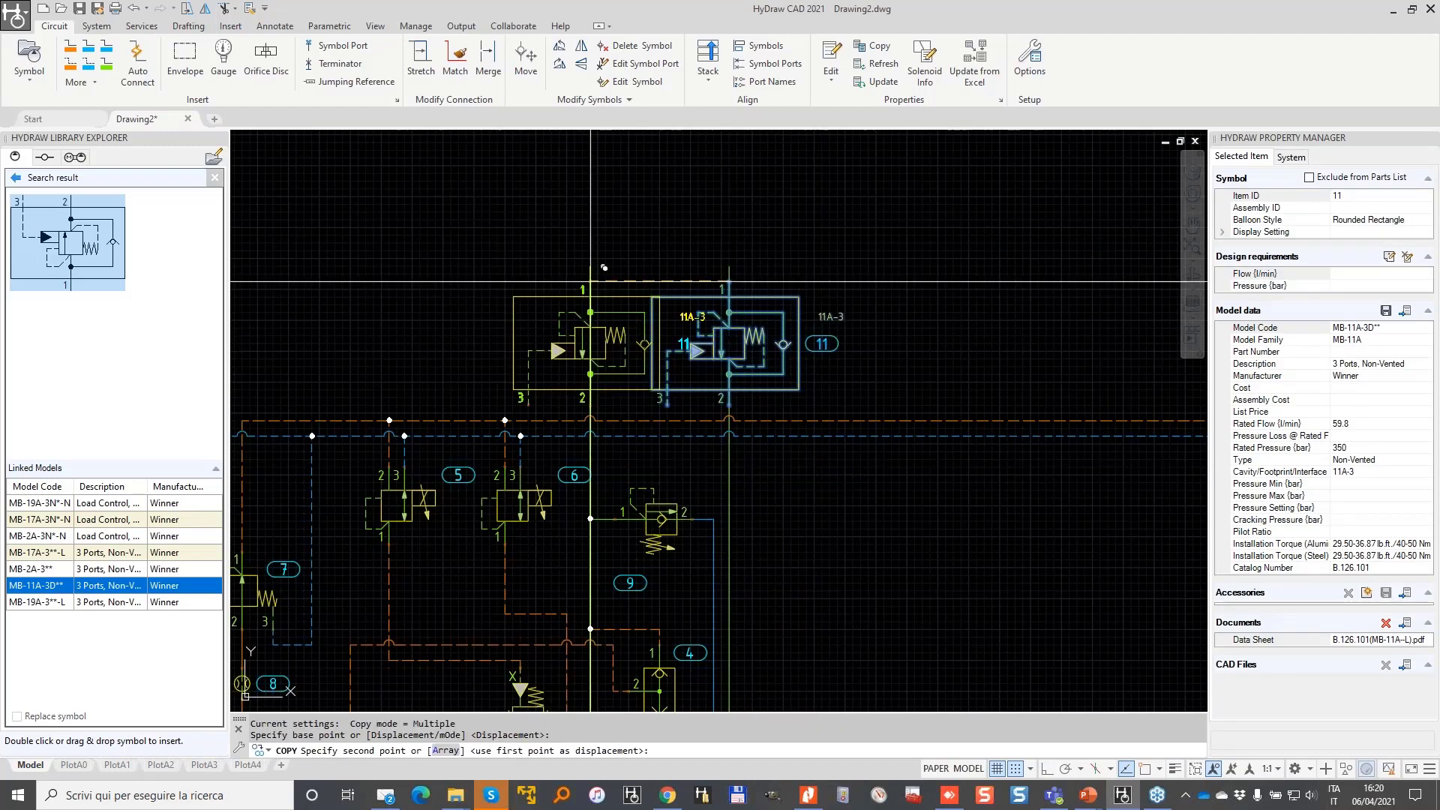
{"action": "left_click", "coordinate": [590, 282]}
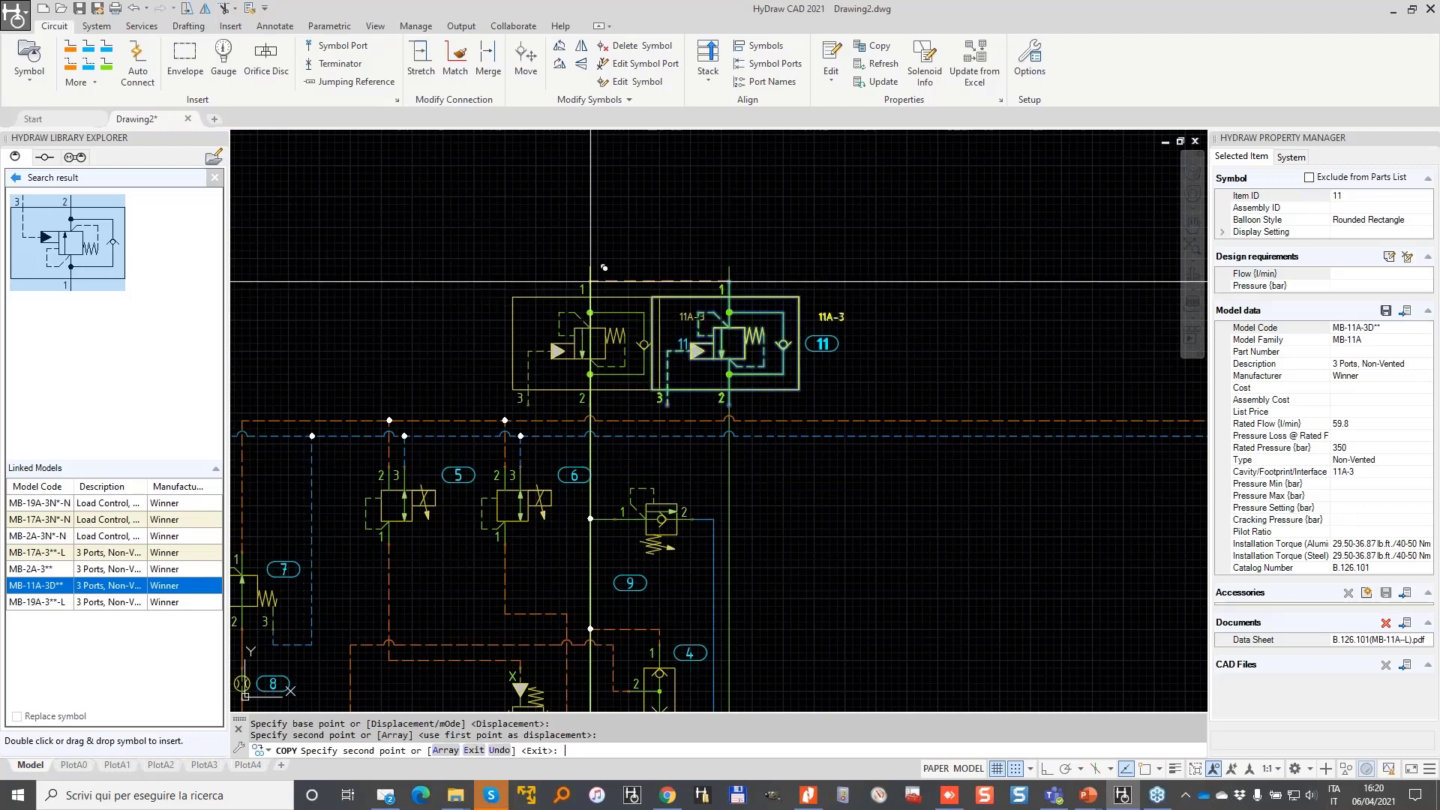
{"action": "key", "text": "Return"}
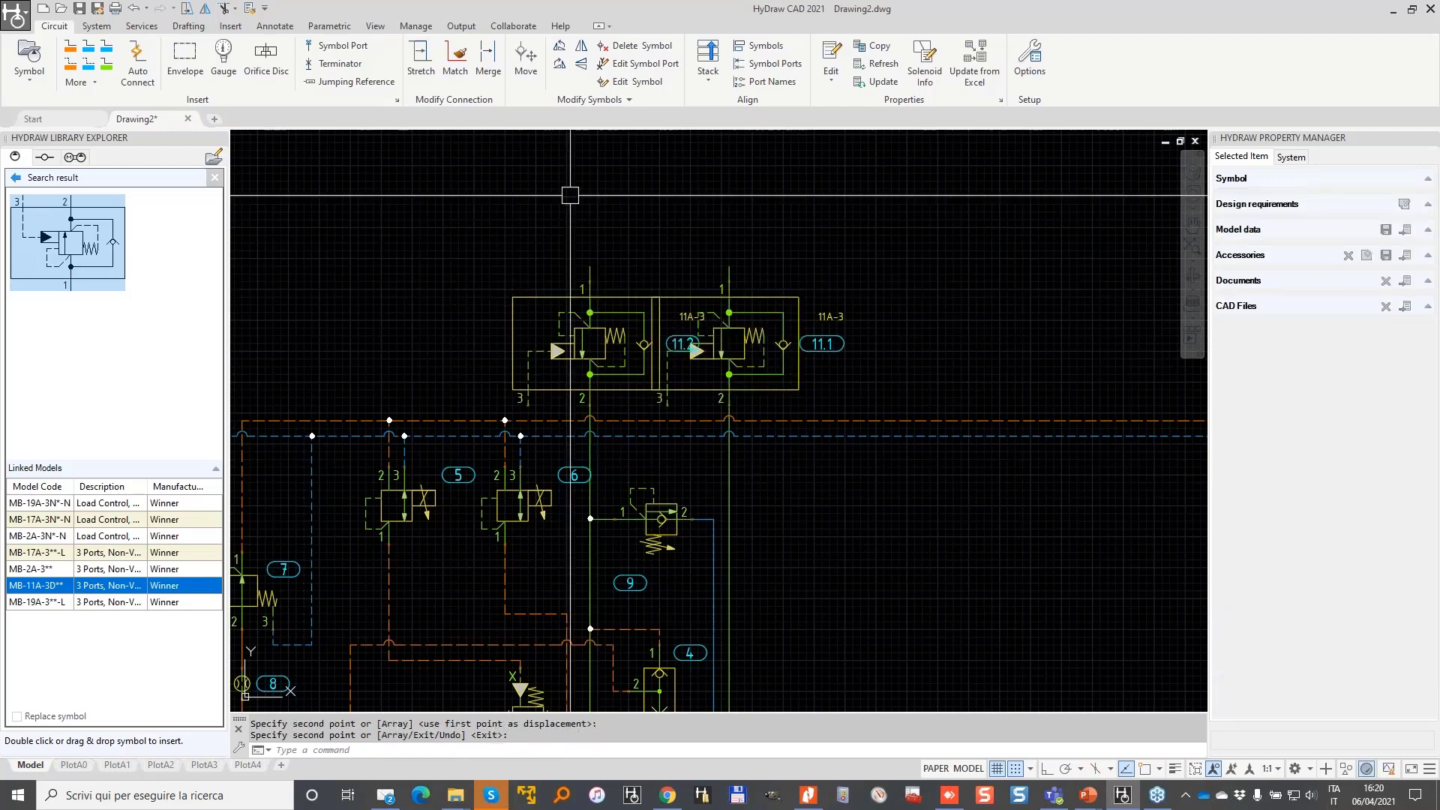
- Move valve 11.1 horizontally to the right so that it no longer overlaps valve 11.2 and its balloon
{"action": "middle_click_drag", "start_coordinate": [798, 344], "coordinate": [767, 228]}
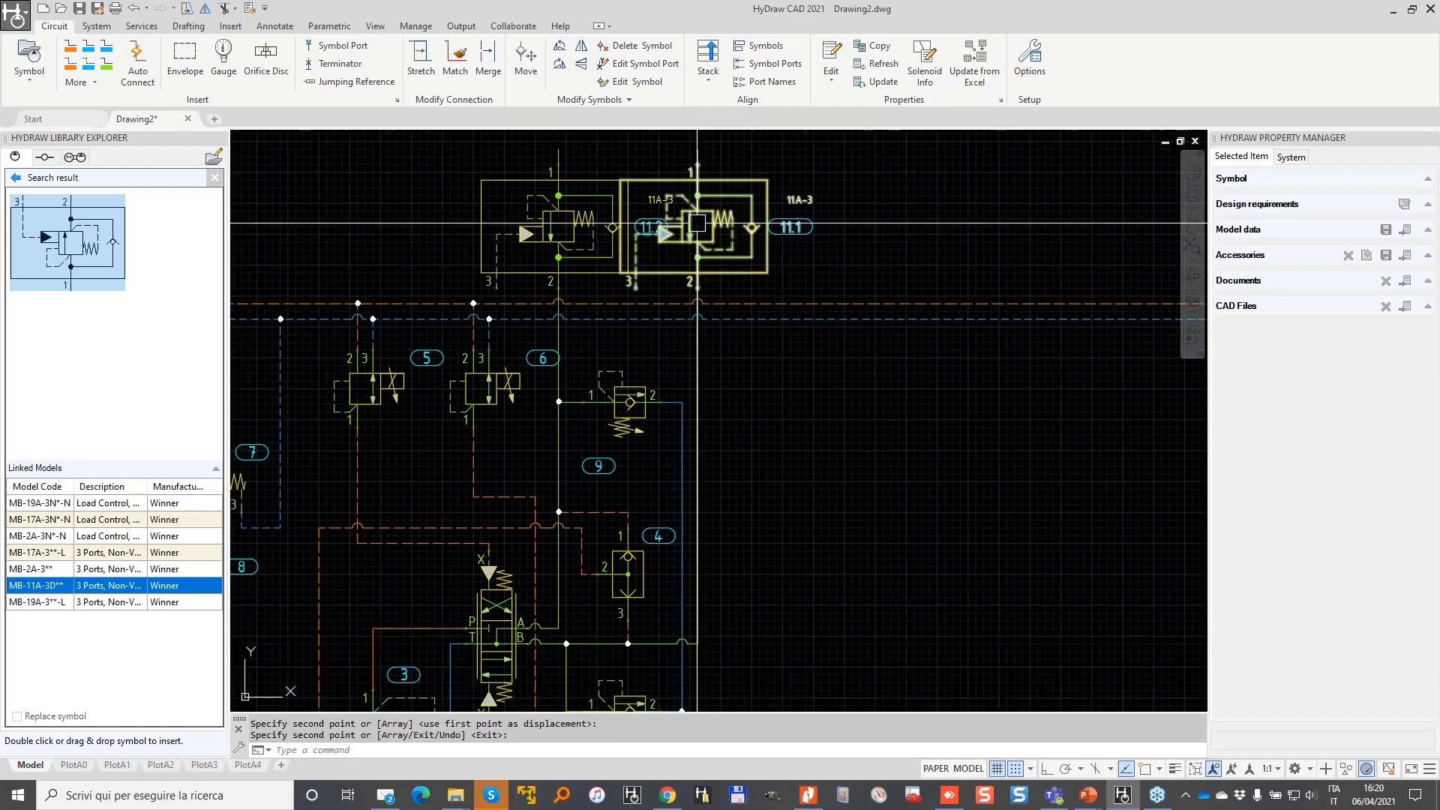
{"action": "left_click", "coordinate": [697, 222]}
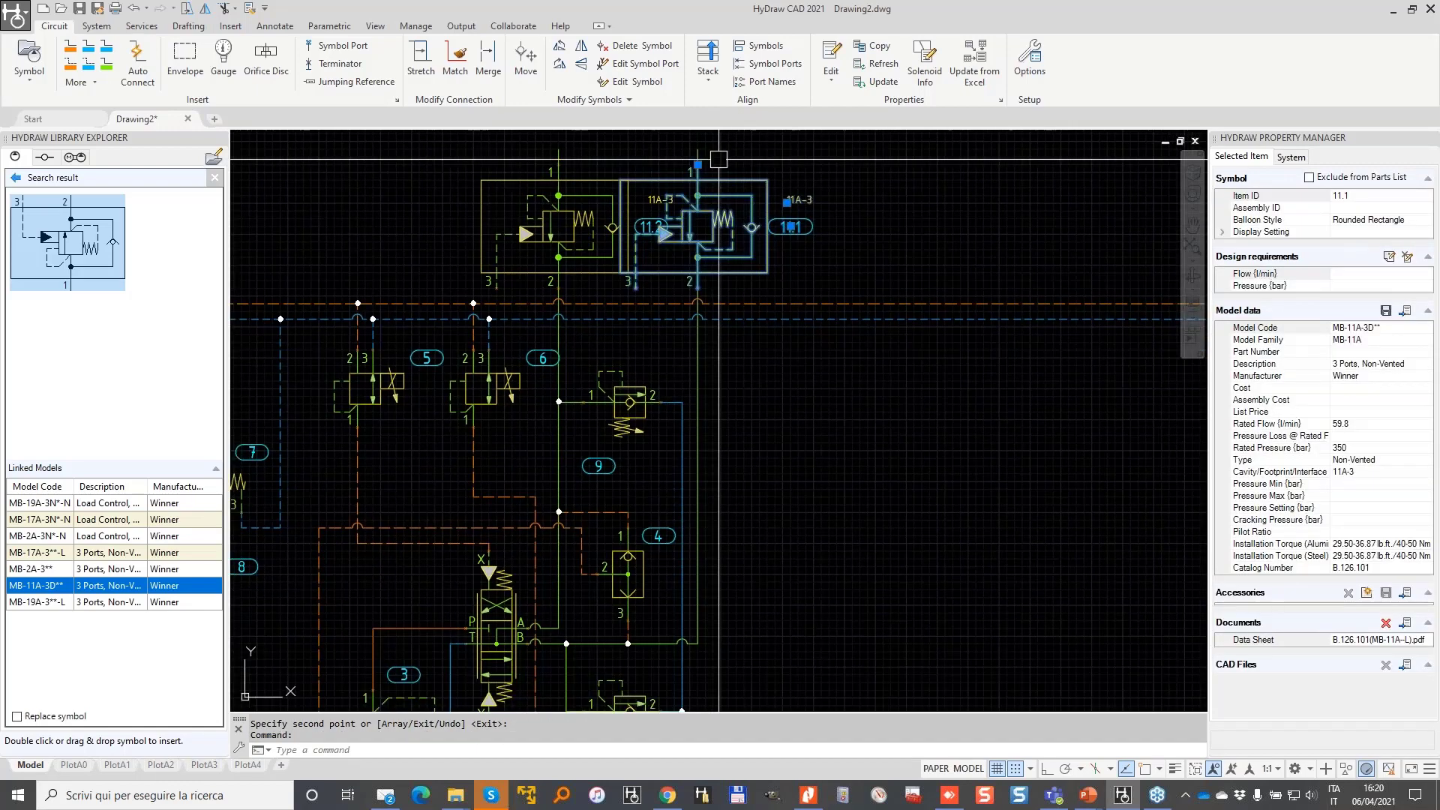
{"action": "left_click", "coordinate": [697, 163]}
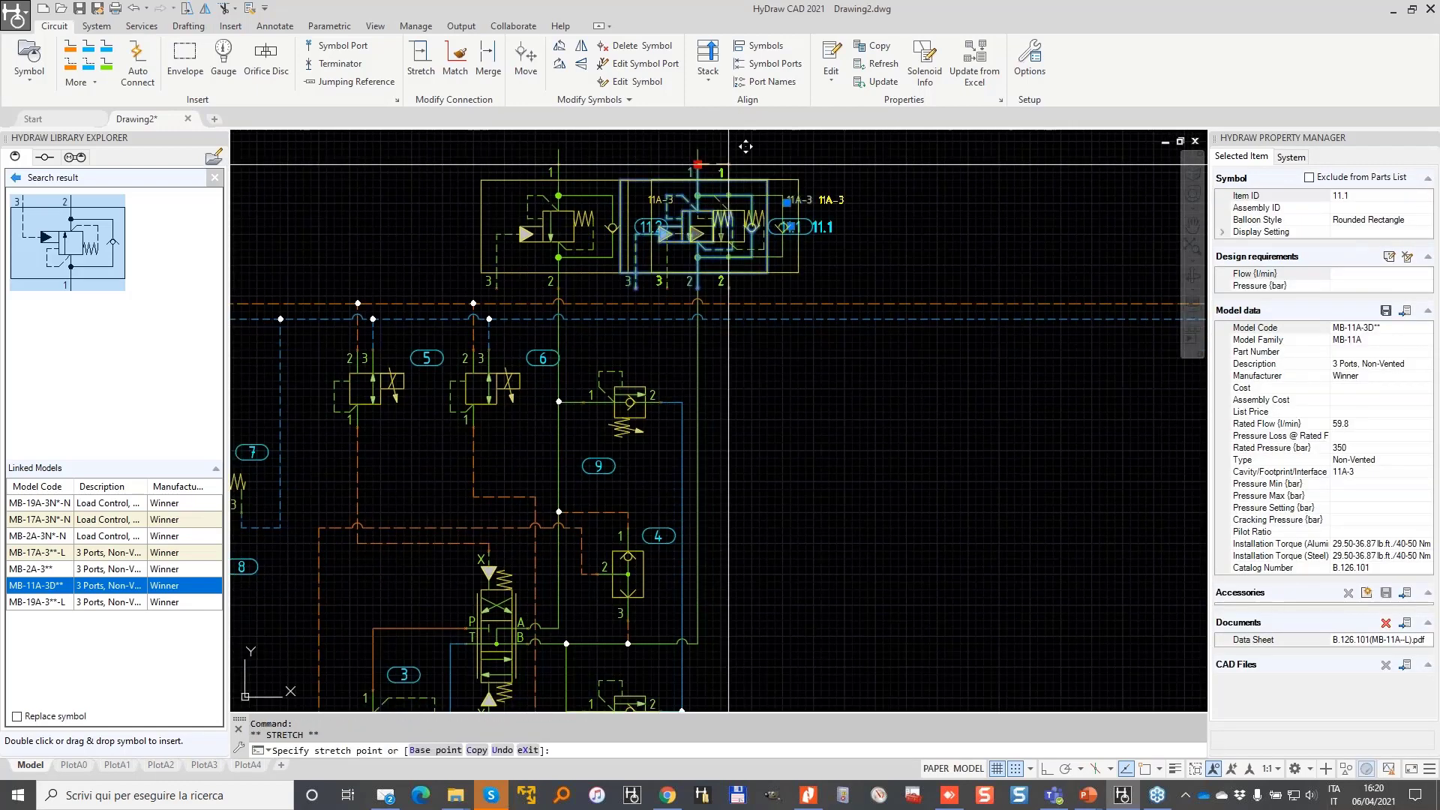
{"action": "left_click", "coordinate": [744, 164]}
- Stretch the kinked working line above port 1 of valve 11.1 so that it runs straight up
{"action": "scroll", "coordinate": [794, 177], "scroll_direction": "up", "scroll_amount": 4}
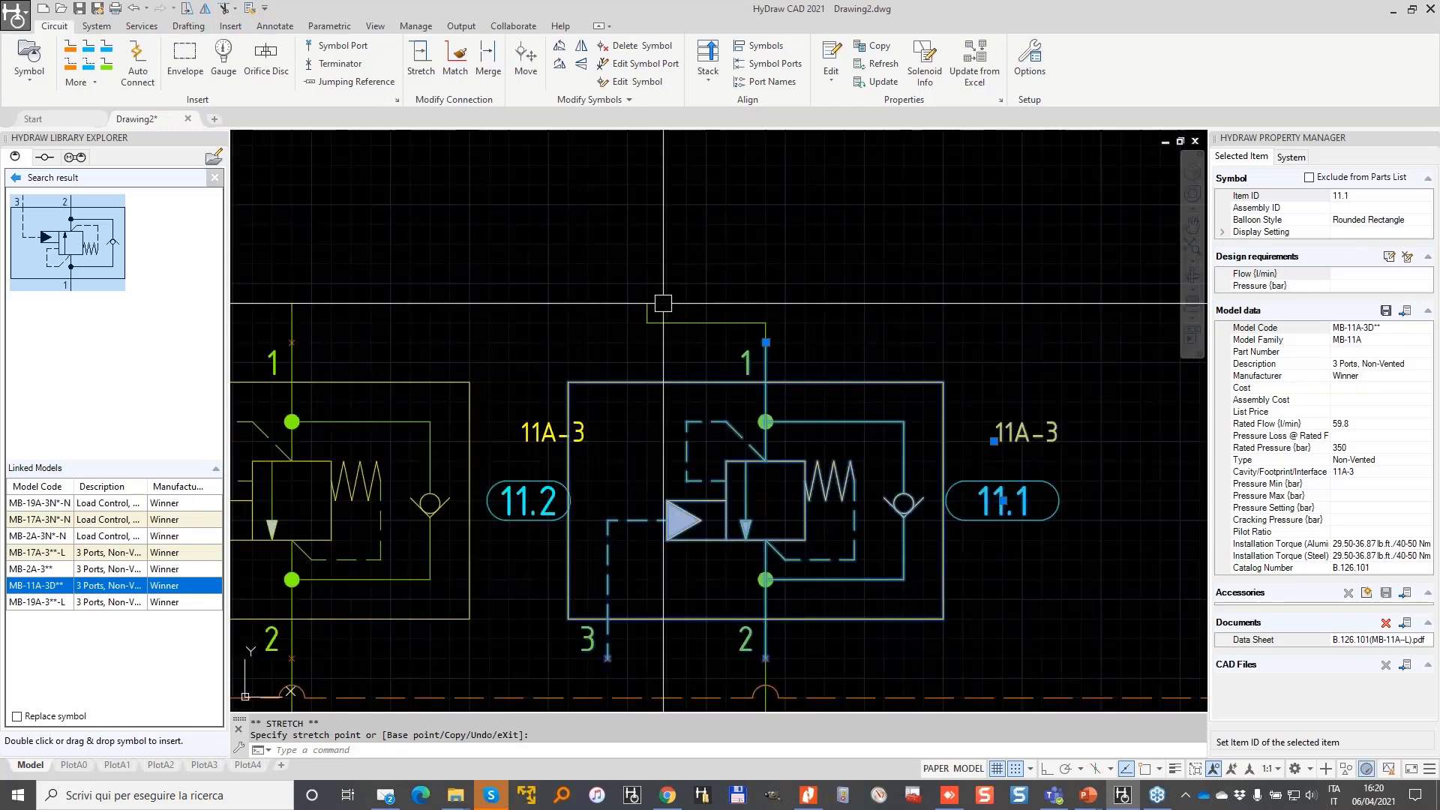
{"action": "left_click", "coordinate": [421, 56]}
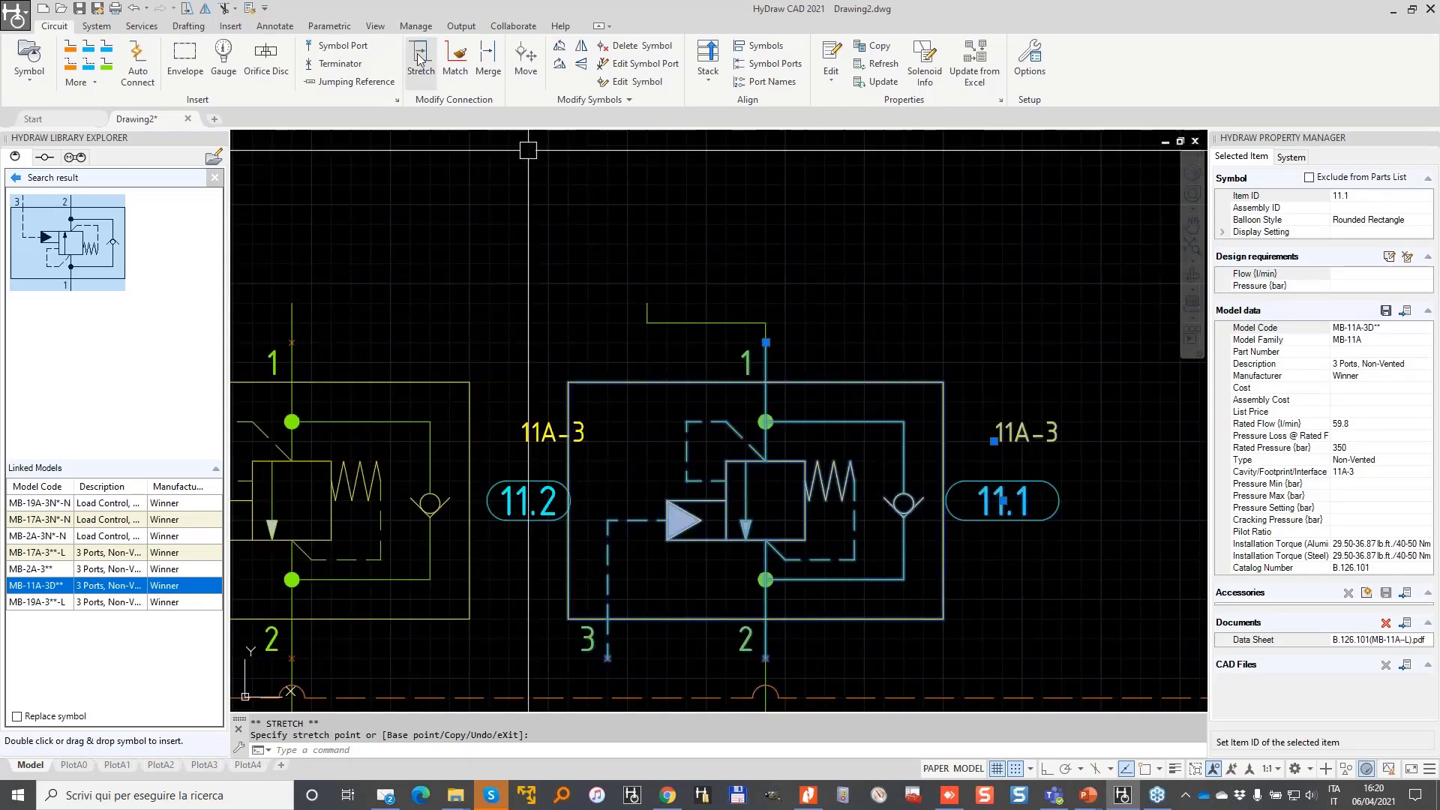
{"action": "left_click", "coordinate": [647, 313]}
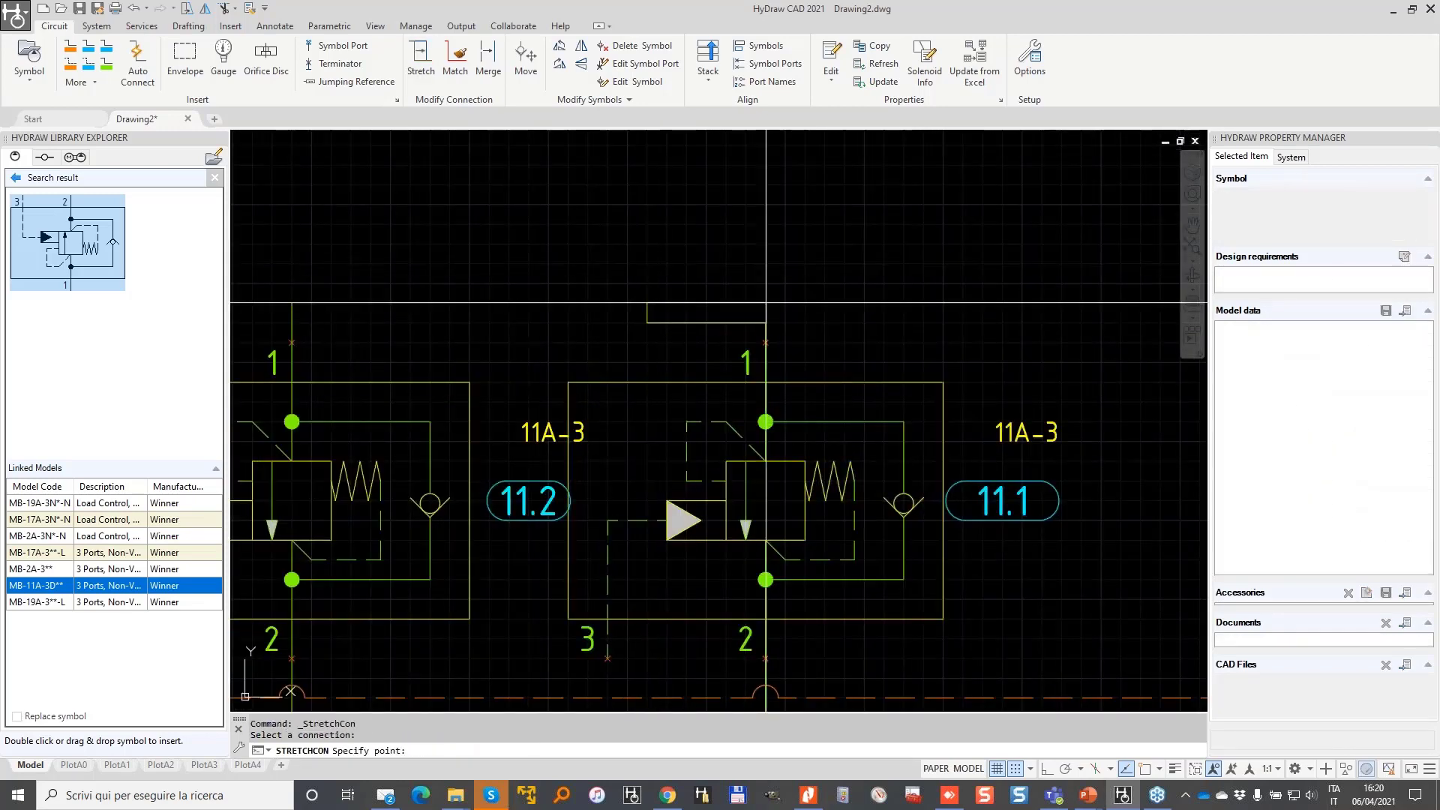
{"action": "left_click", "coordinate": [763, 296]}
{"action": "scroll", "coordinate": [733, 287], "scroll_direction": "down", "scroll_amount": 4}
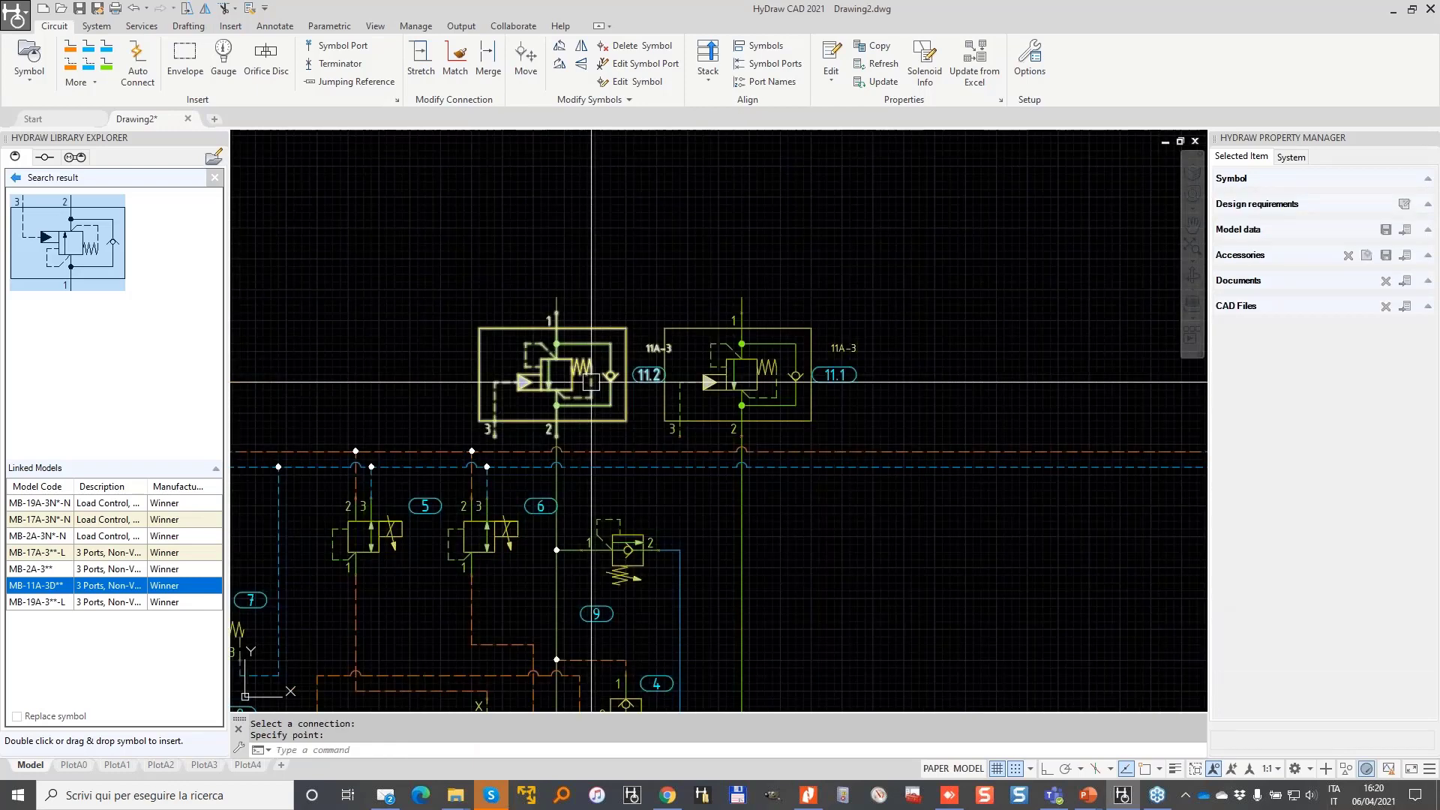
- Move valve 11.2's balloon and its 11A-3 cavity label to the left side of the symbol's envelope
{"action": "left_click", "coordinate": [655, 376]}
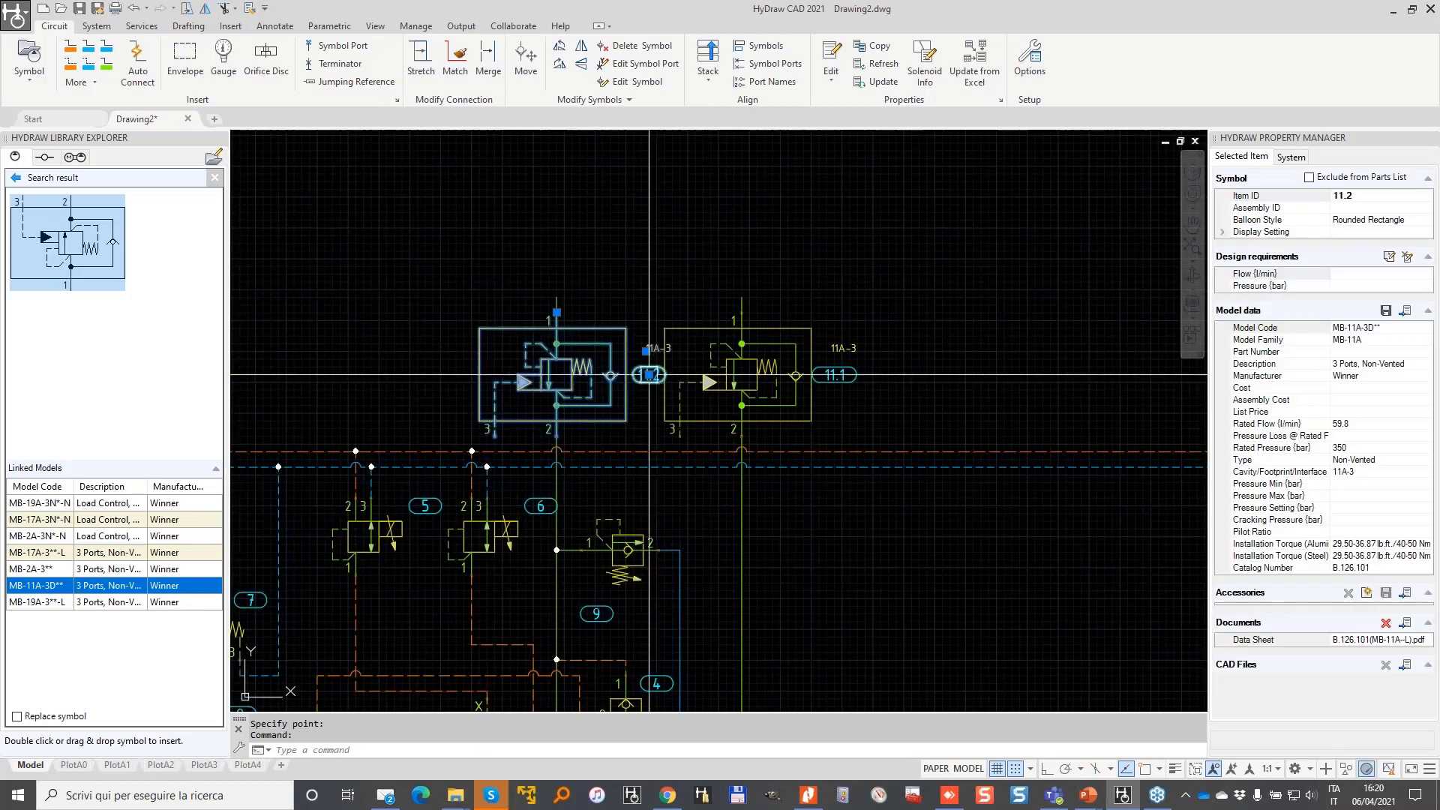
{"action": "left_click", "coordinate": [648, 375]}
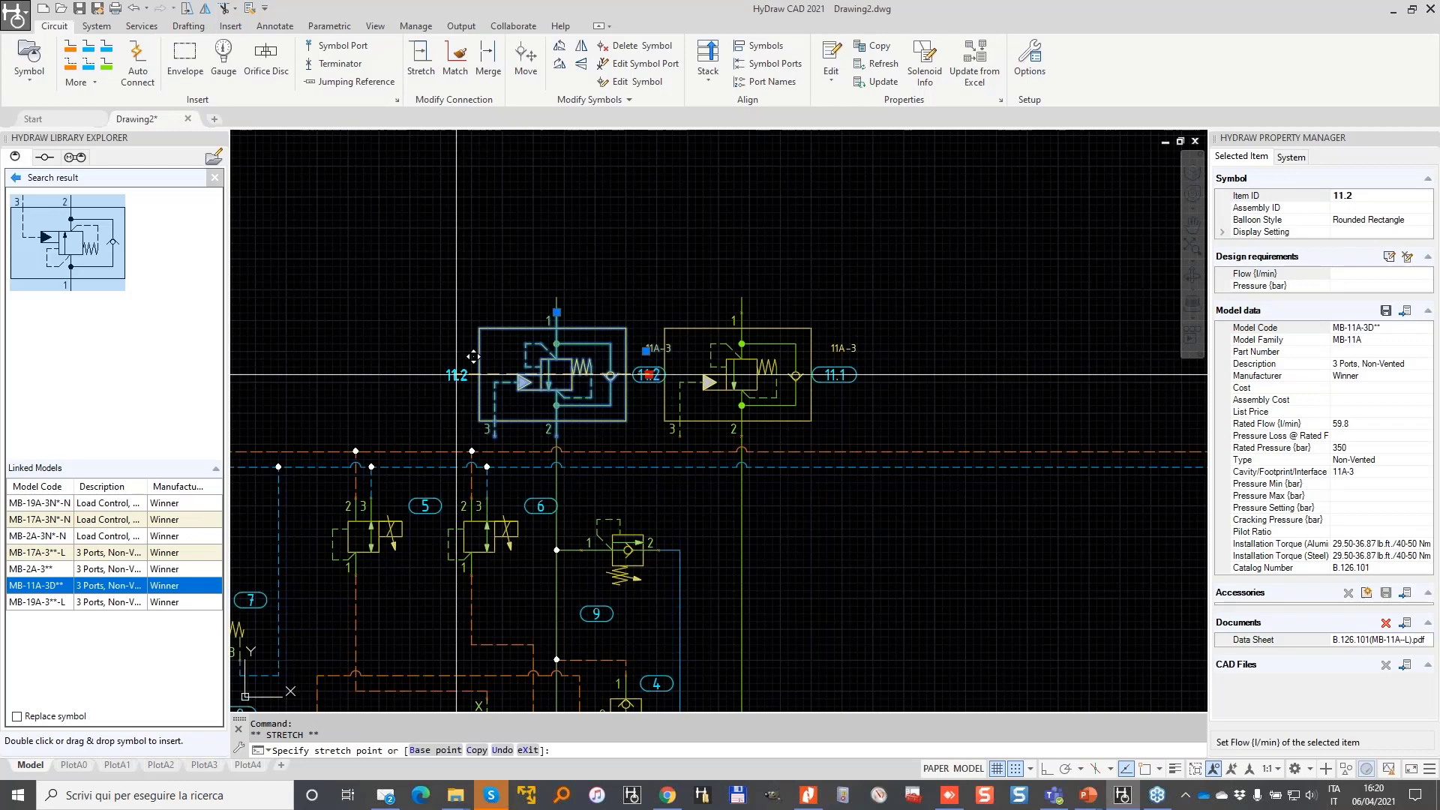
{"action": "left_click", "coordinate": [456, 373]}
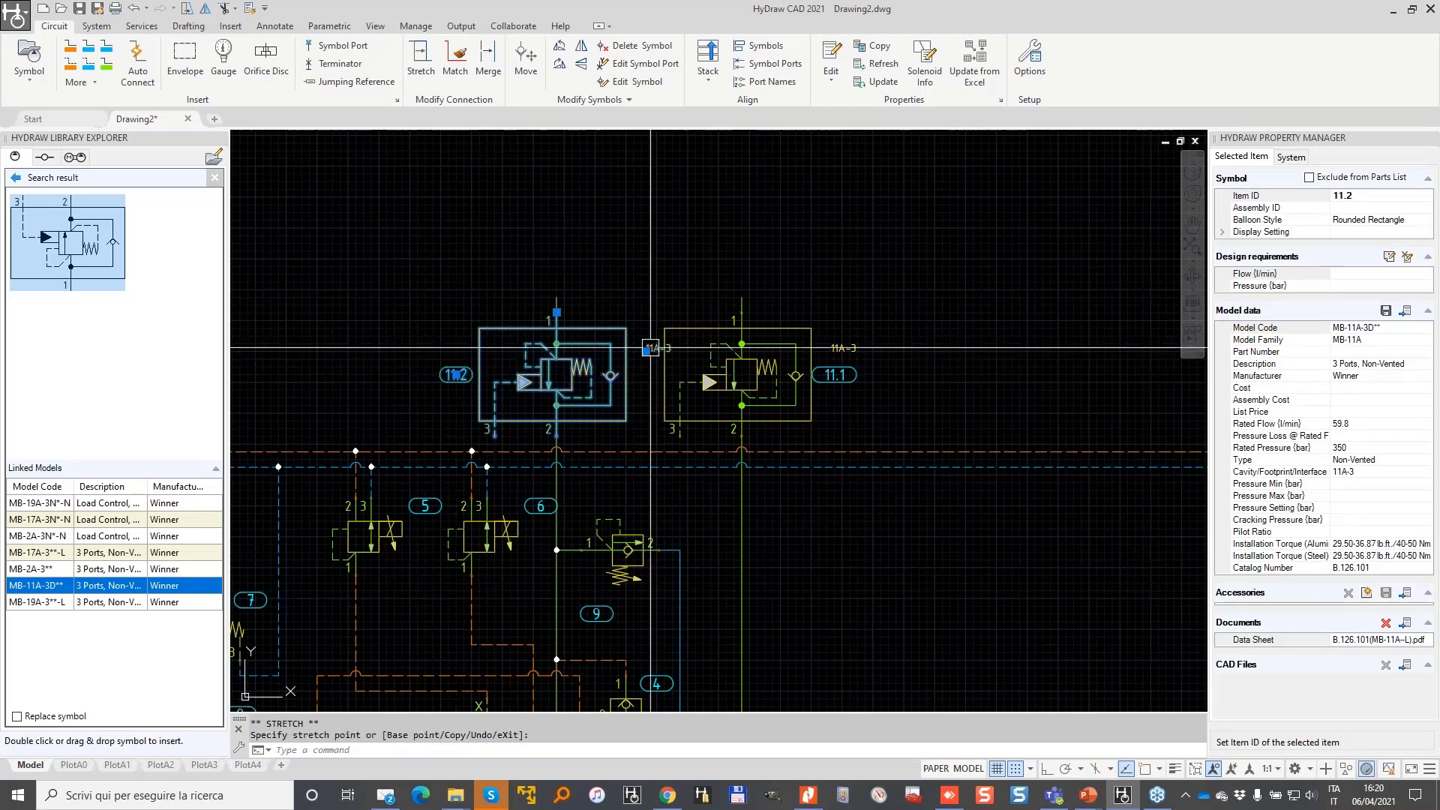
{"action": "left_click", "coordinate": [444, 356]}
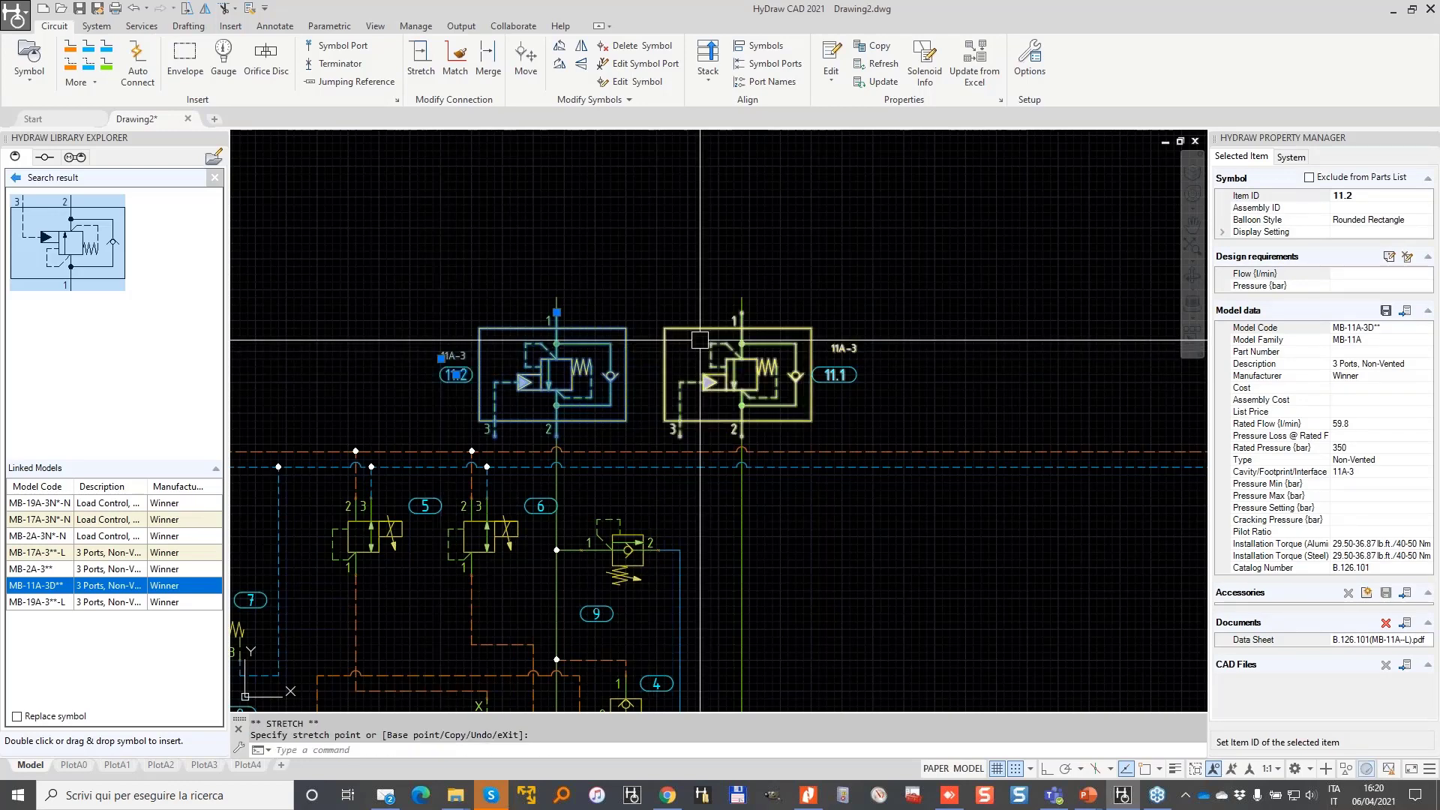
{"action": "key", "text": "Escape"}
- Review the circuit below counterbalance valves 11.1 and 11.2, and inspect the model data of valve 11.1
{"action": "middle_click_drag", "start_coordinate": [257, 597], "coordinate": [452, 167]}
{"action": "middle_click_drag", "start_coordinate": [641, 364], "coordinate": [724, 331]}
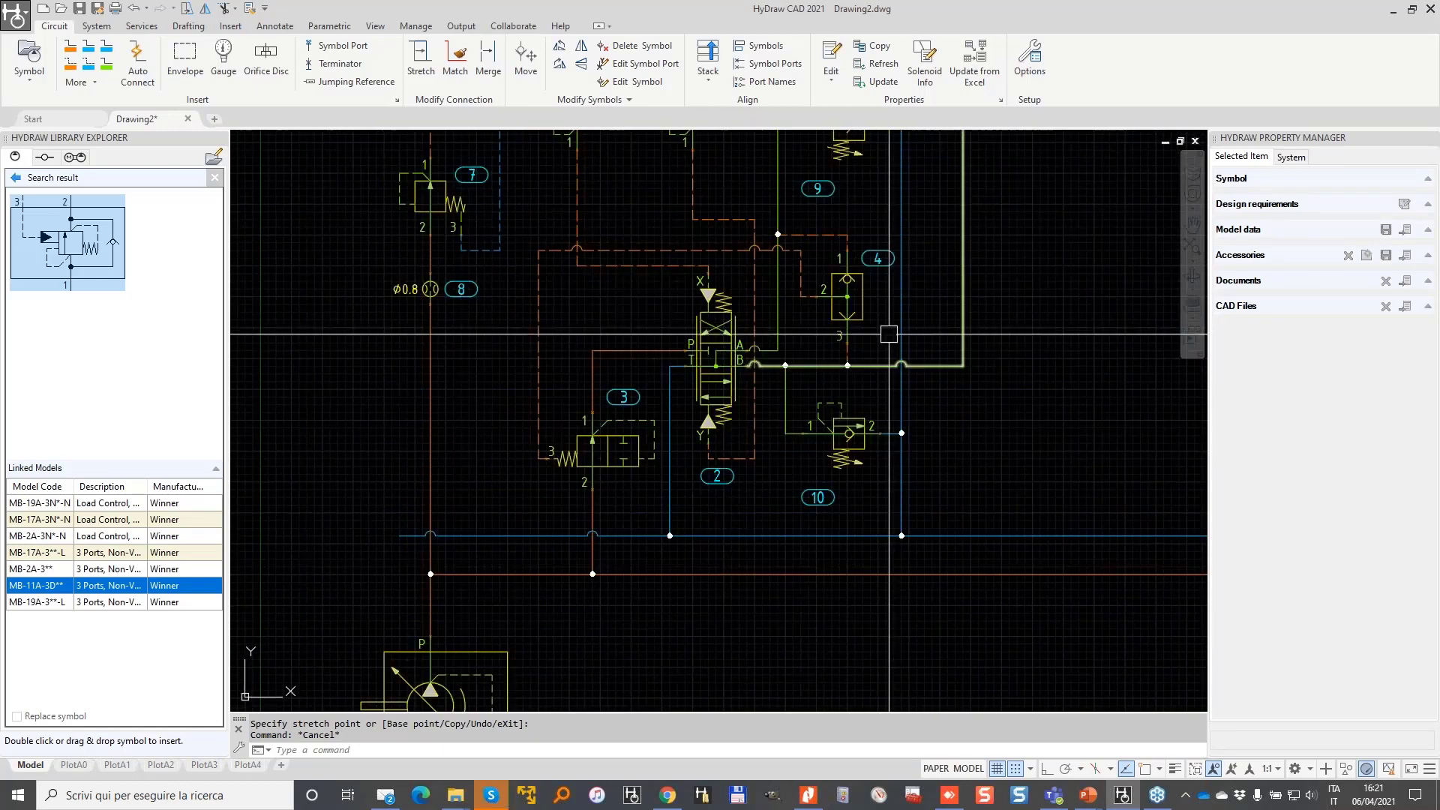
{"action": "middle_click_drag", "start_coordinate": [888, 335], "coordinate": [808, 486]}
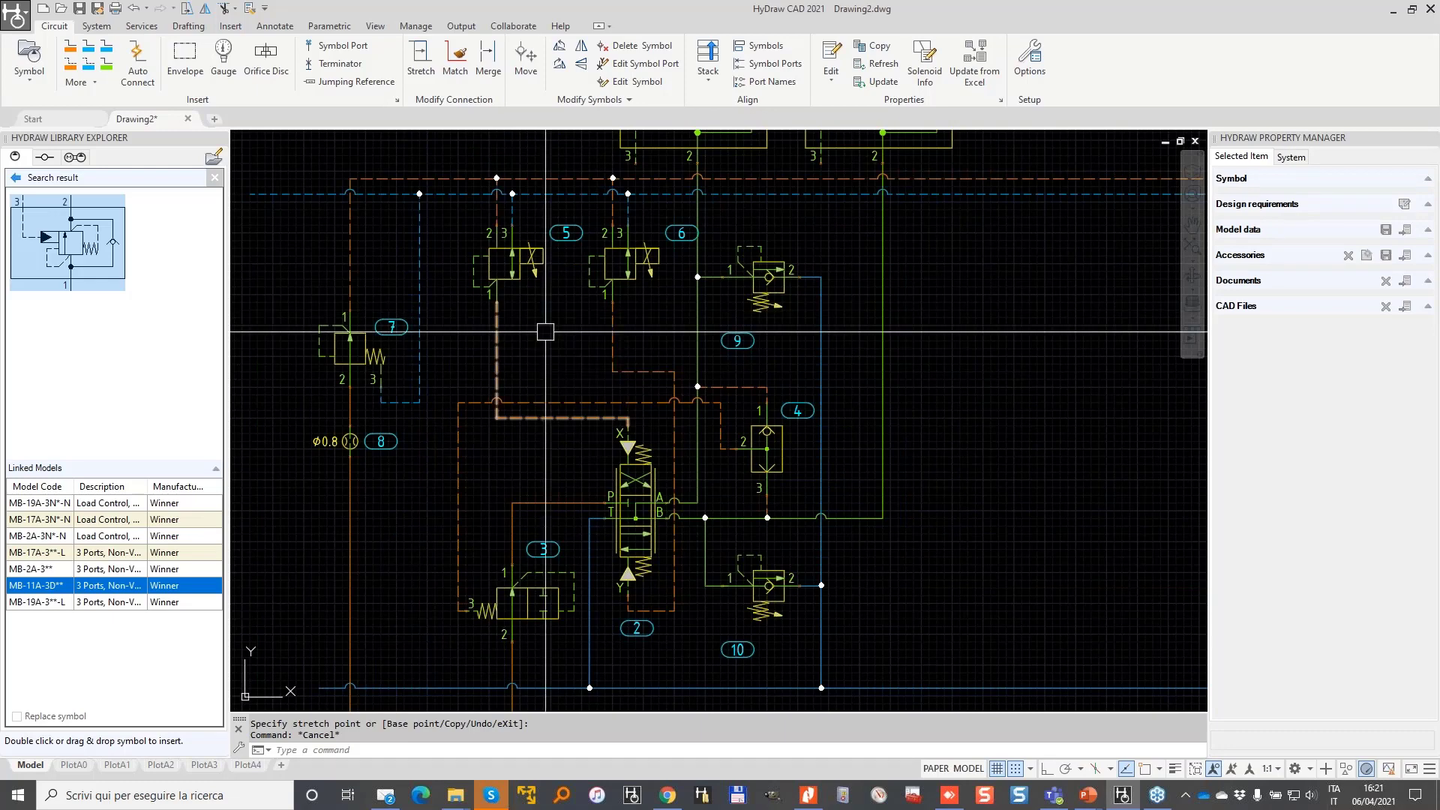
{"action": "scroll", "coordinate": [546, 330], "scroll_direction": "down", "scroll_amount": 1}
{"action": "middle_click_drag", "start_coordinate": [546, 330], "coordinate": [487, 497]}
{"action": "scroll", "coordinate": [643, 364], "scroll_direction": "up", "scroll_amount": 1}
{"action": "scroll", "coordinate": [770, 341], "scroll_direction": "up", "scroll_amount": 1}
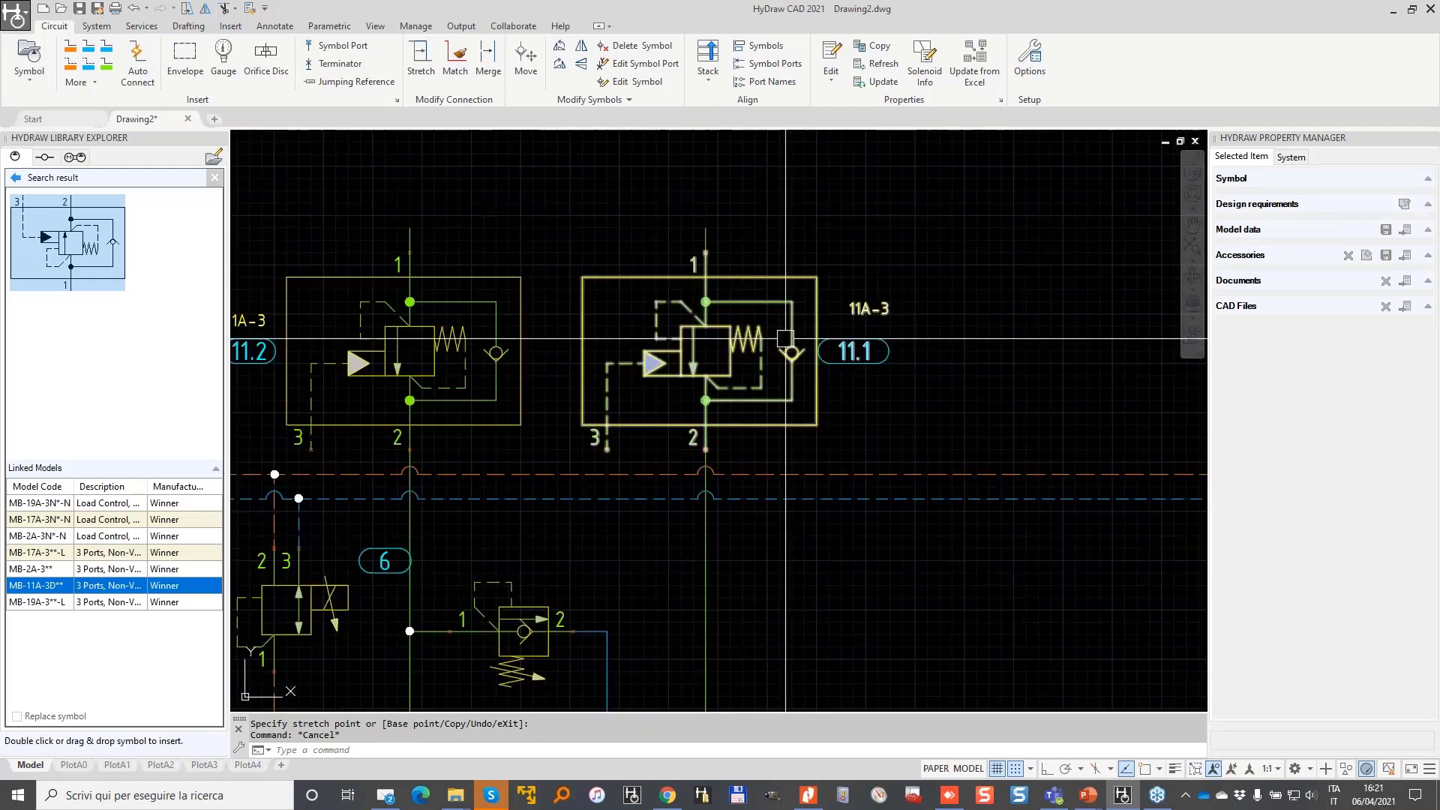
{"action": "middle_click_drag", "start_coordinate": [461, 350], "coordinate": [613, 336]}
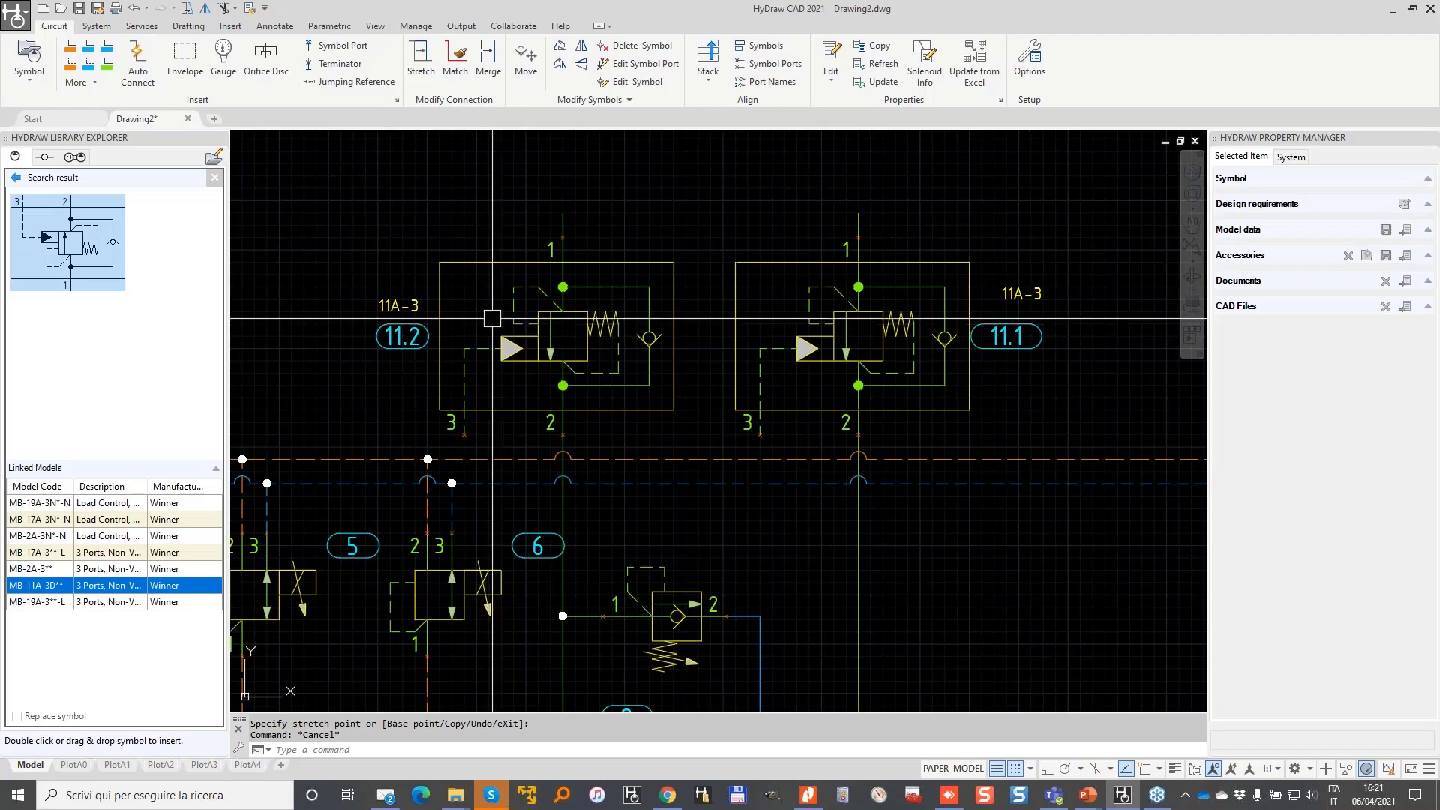
{"action": "left_click", "coordinate": [868, 318]}
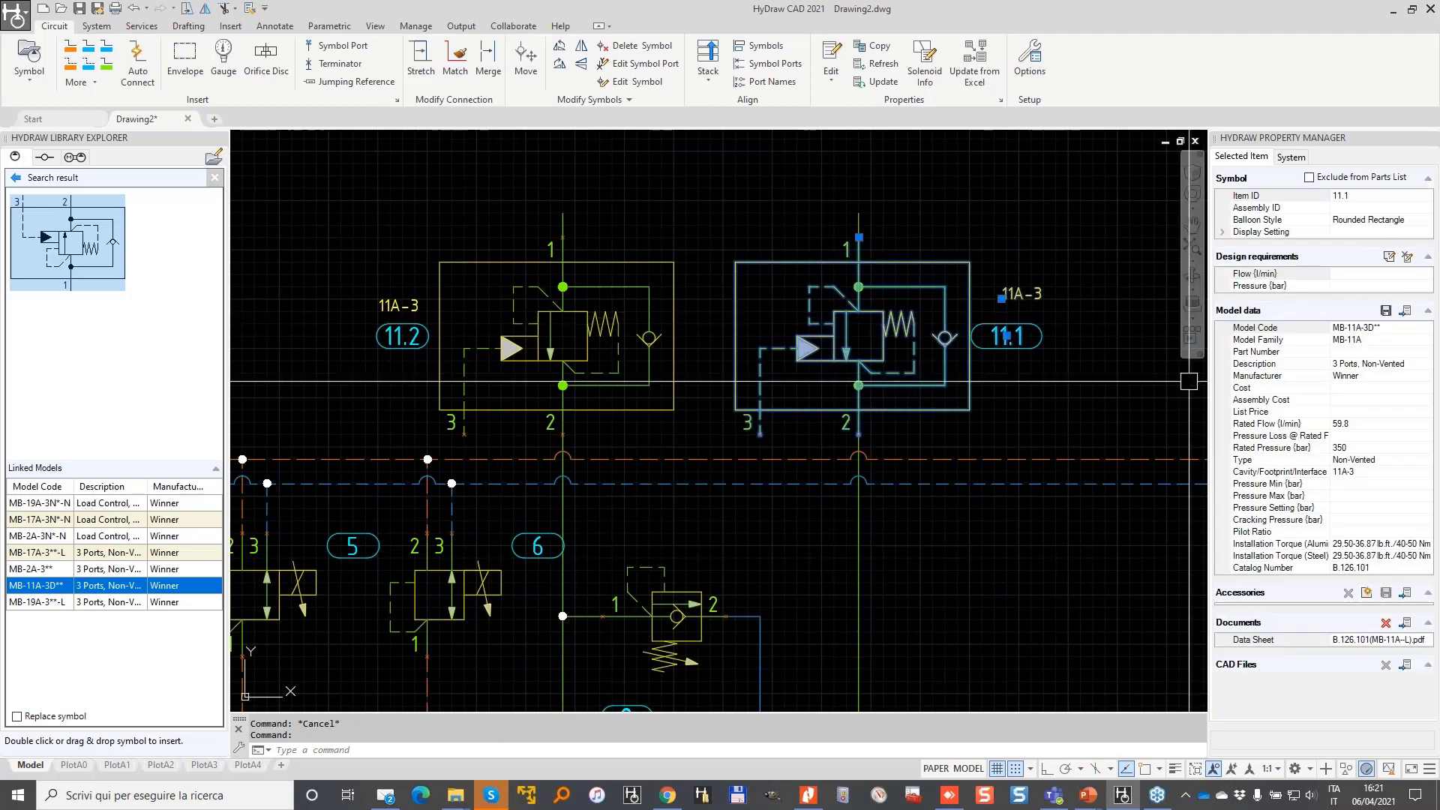
{"action": "mouse_move", "coordinate": [1256, 285]}
{"action": "left_mouse_down"}
{"action": "mouse_move", "coordinate": [1226, 300]}
{"action": "mouse_move", "coordinate": [1215, 566]}
{"action": "mouse_move", "coordinate": [1413, 281]}
{"action": "mouse_move", "coordinate": [1229, 283]}
{"action": "left_mouse_up"}
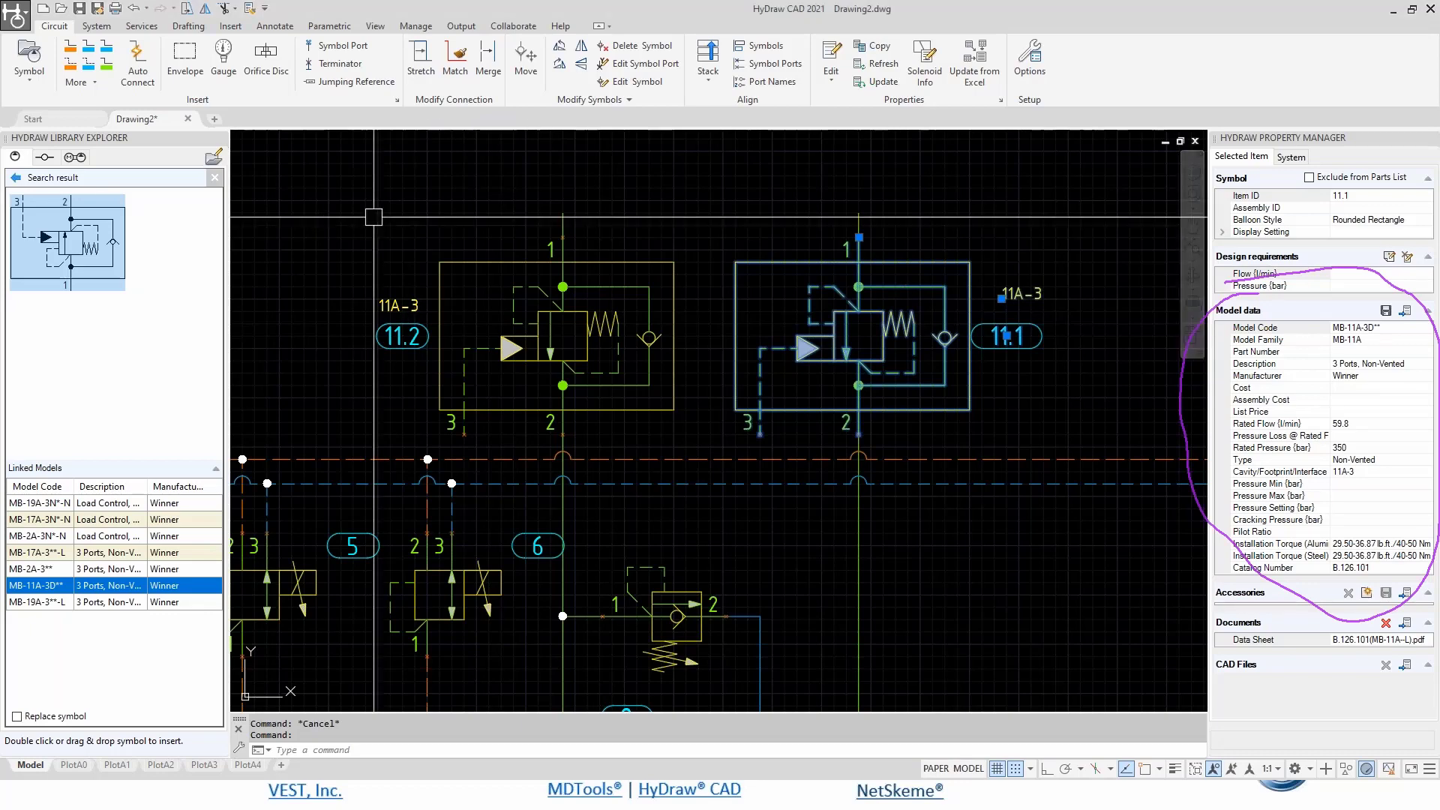
- Set valve 11.2's pilot ratio to 3:1 and its pressure setting to 230 bar
{"action": "left_click", "coordinate": [517, 268]}
{"action": "scroll", "coordinate": [384, 300], "scroll_direction": "up", "scroll_amount": 2}
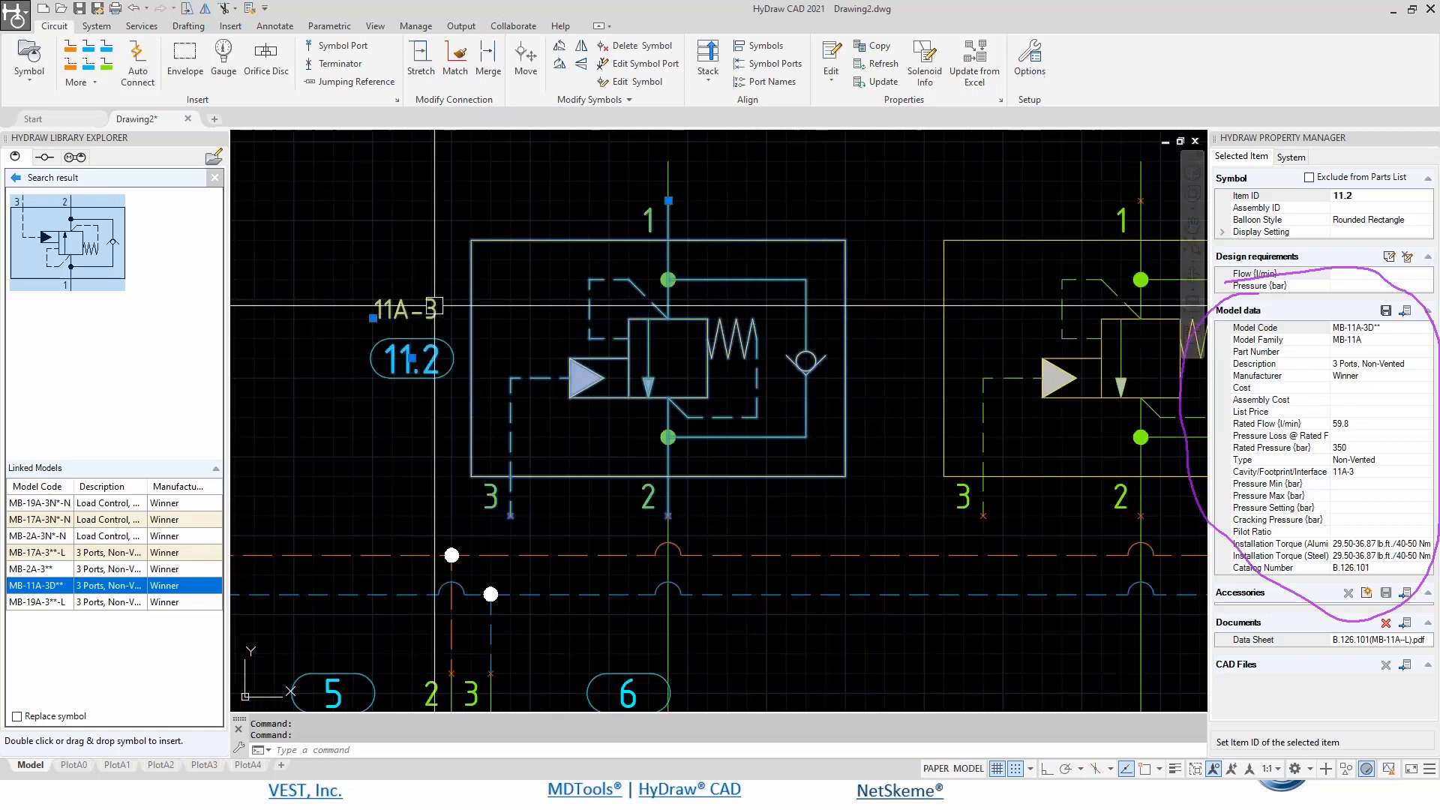
{"action": "double_click", "coordinate": [1260, 231]}
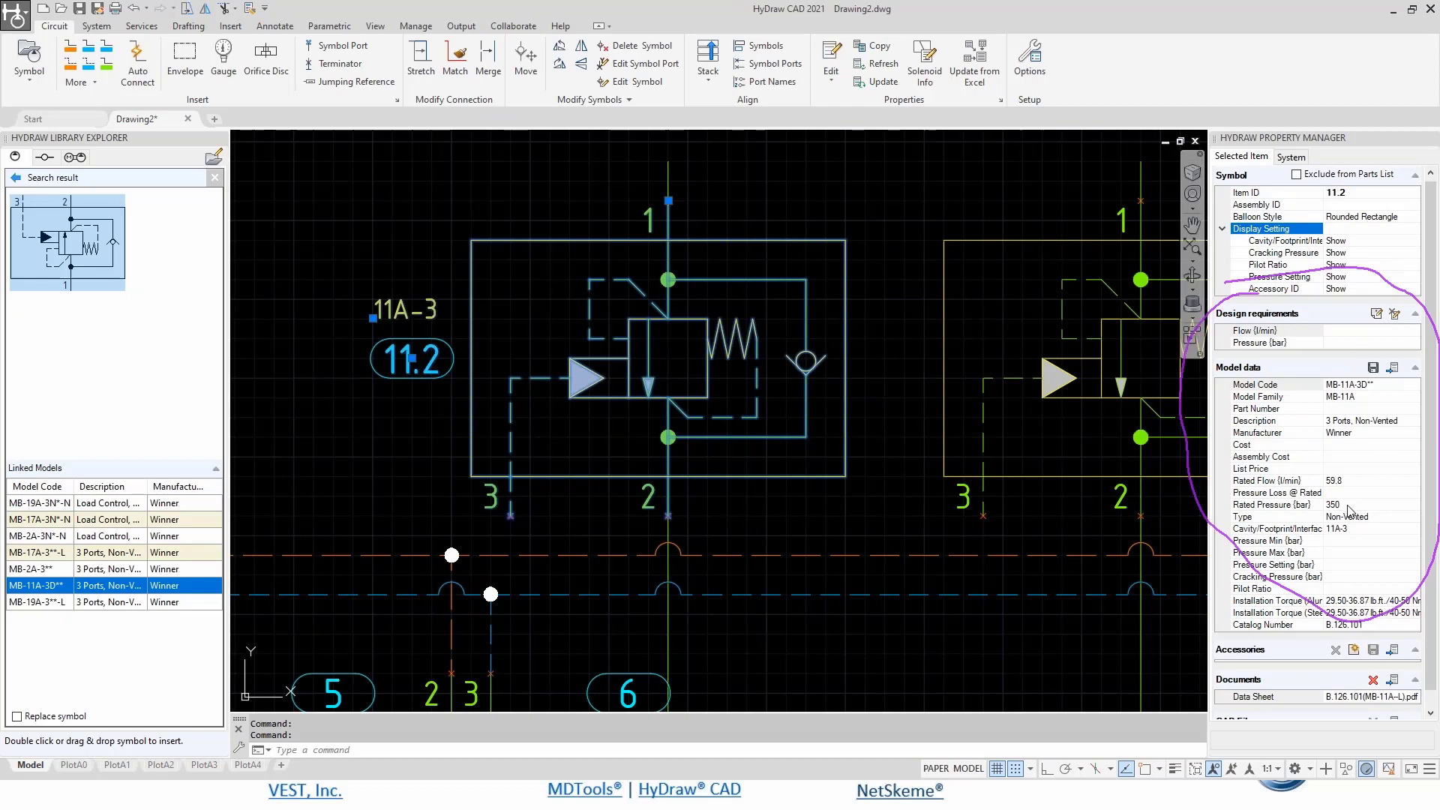
{"action": "left_click", "coordinate": [1354, 588]}
{"action": "type", "text": "3:1"}
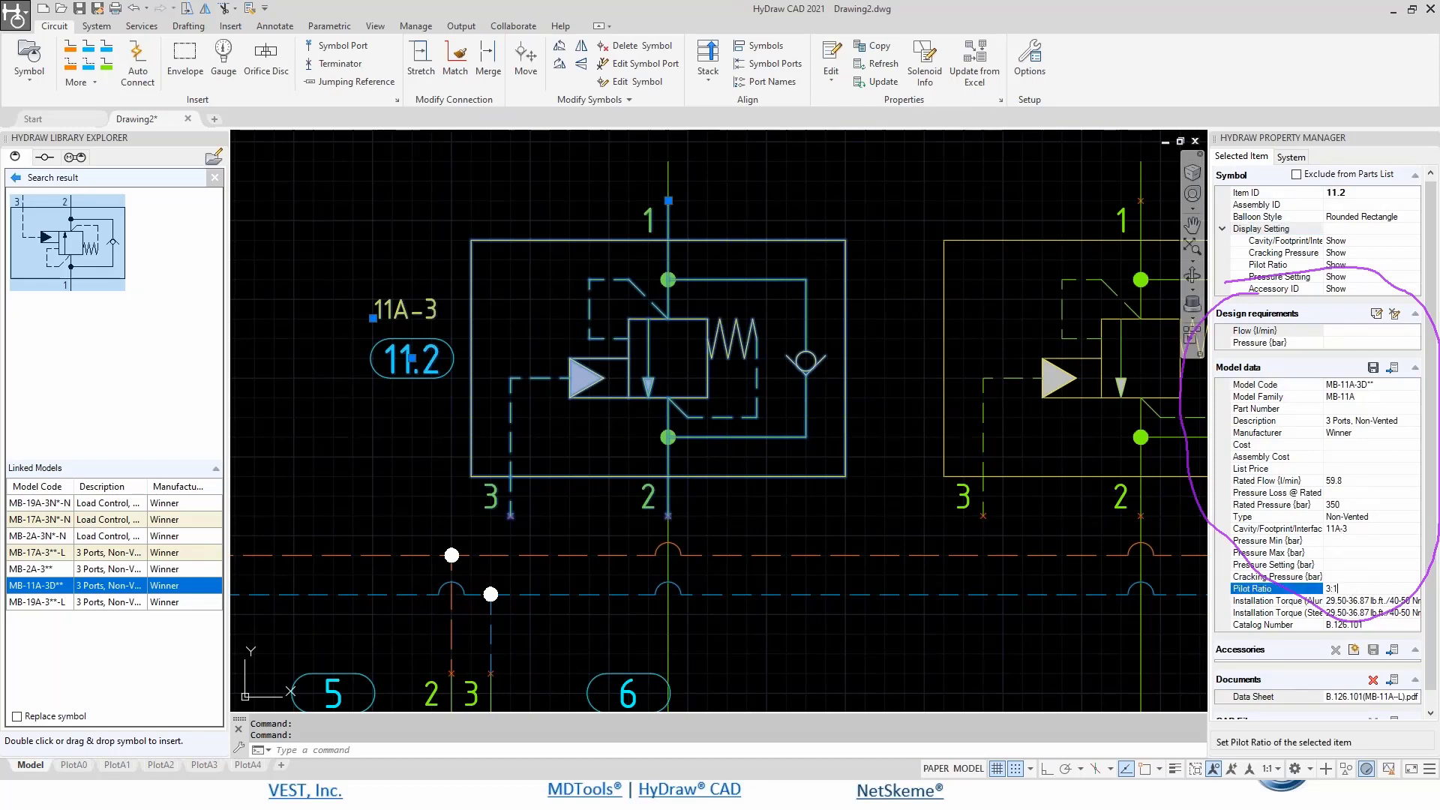
{"action": "key", "text": "Return"}
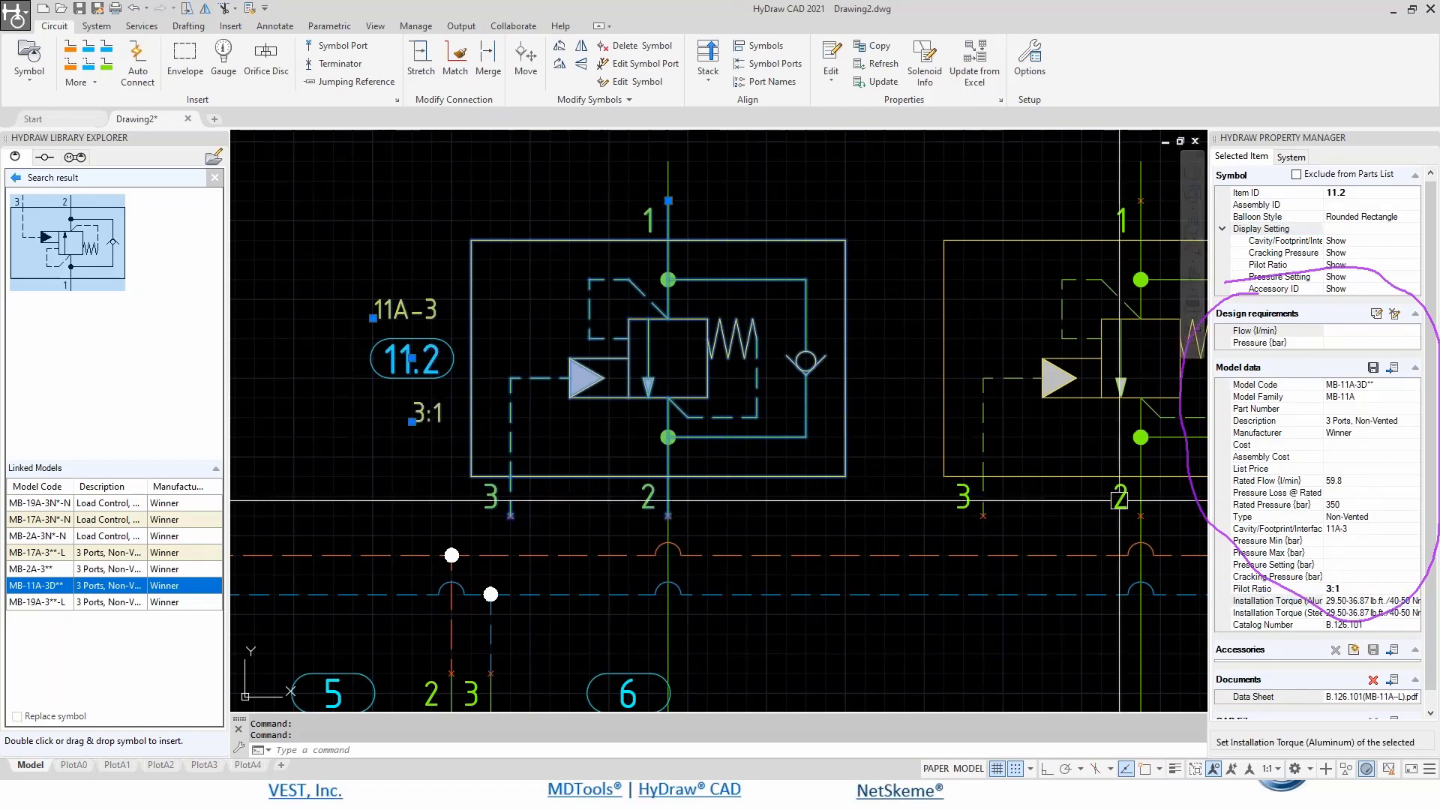
{"action": "left_click", "coordinate": [1369, 565]}
{"action": "type", "text": "230"}
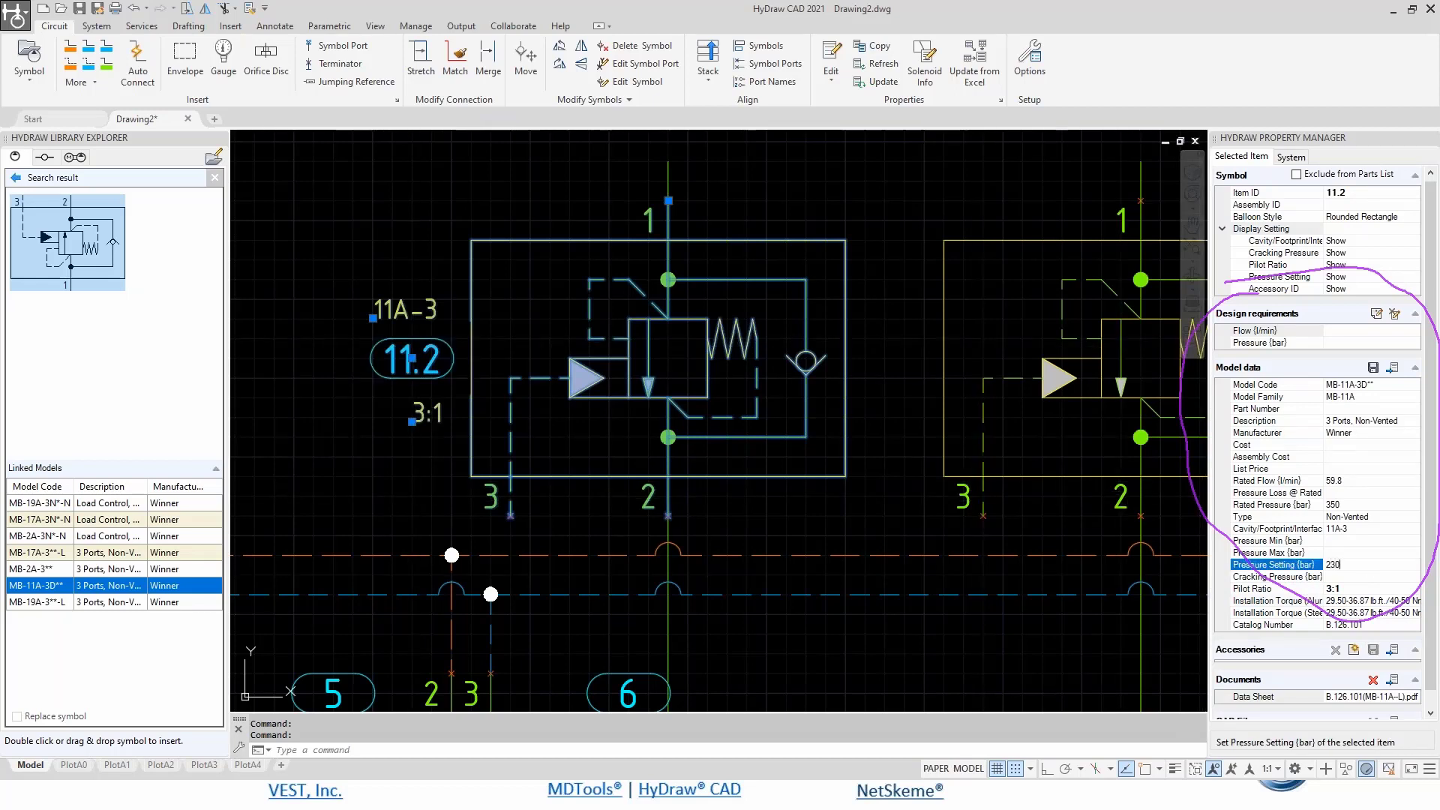
{"action": "key", "text": "Return"}
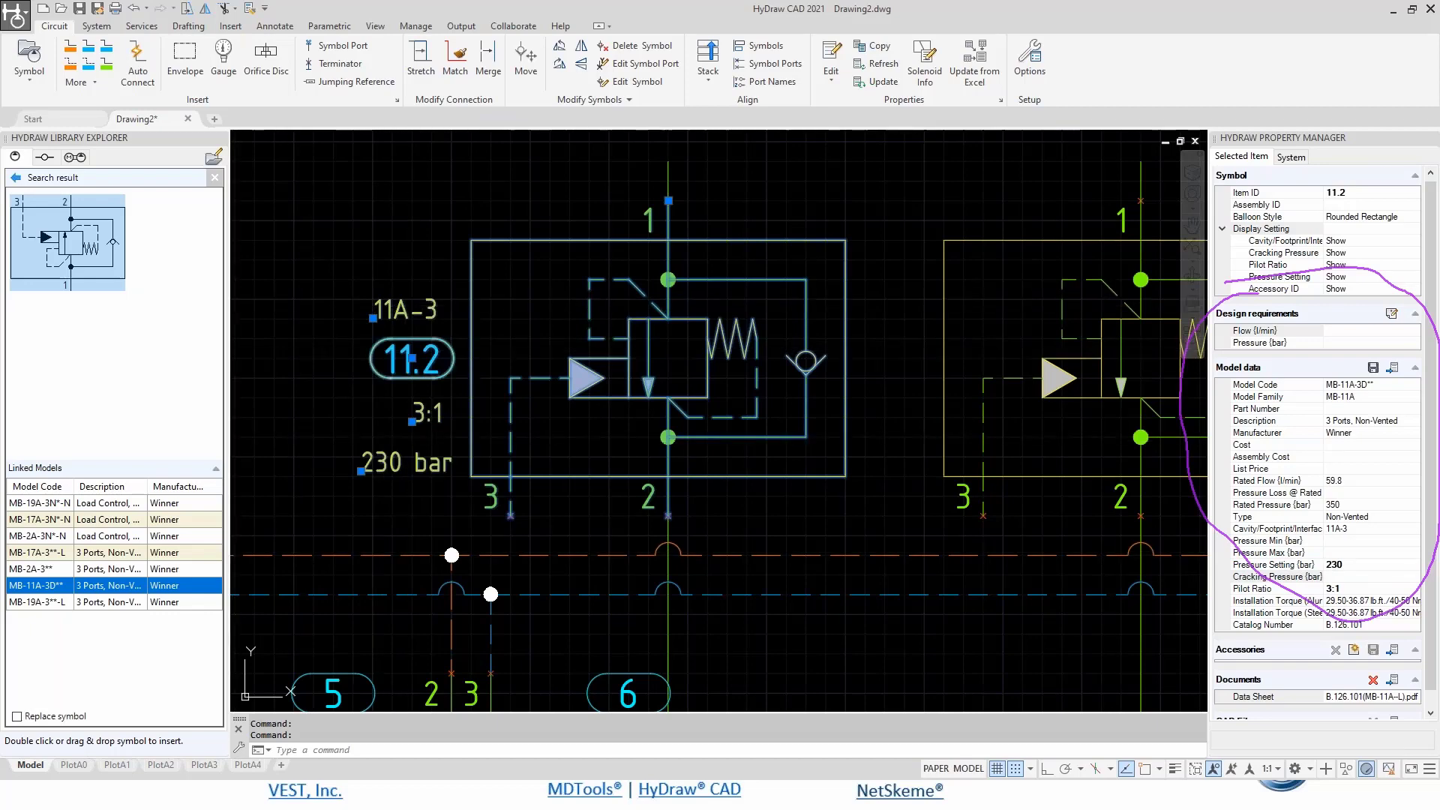
- Move valve 11.2's 230 bar label inside the envelope above the spring, and shift it 1 unit down
{"action": "left_click", "coordinate": [362, 471]}
{"action": "scroll", "coordinate": [707, 299], "scroll_direction": "up", "scroll_amount": 5}
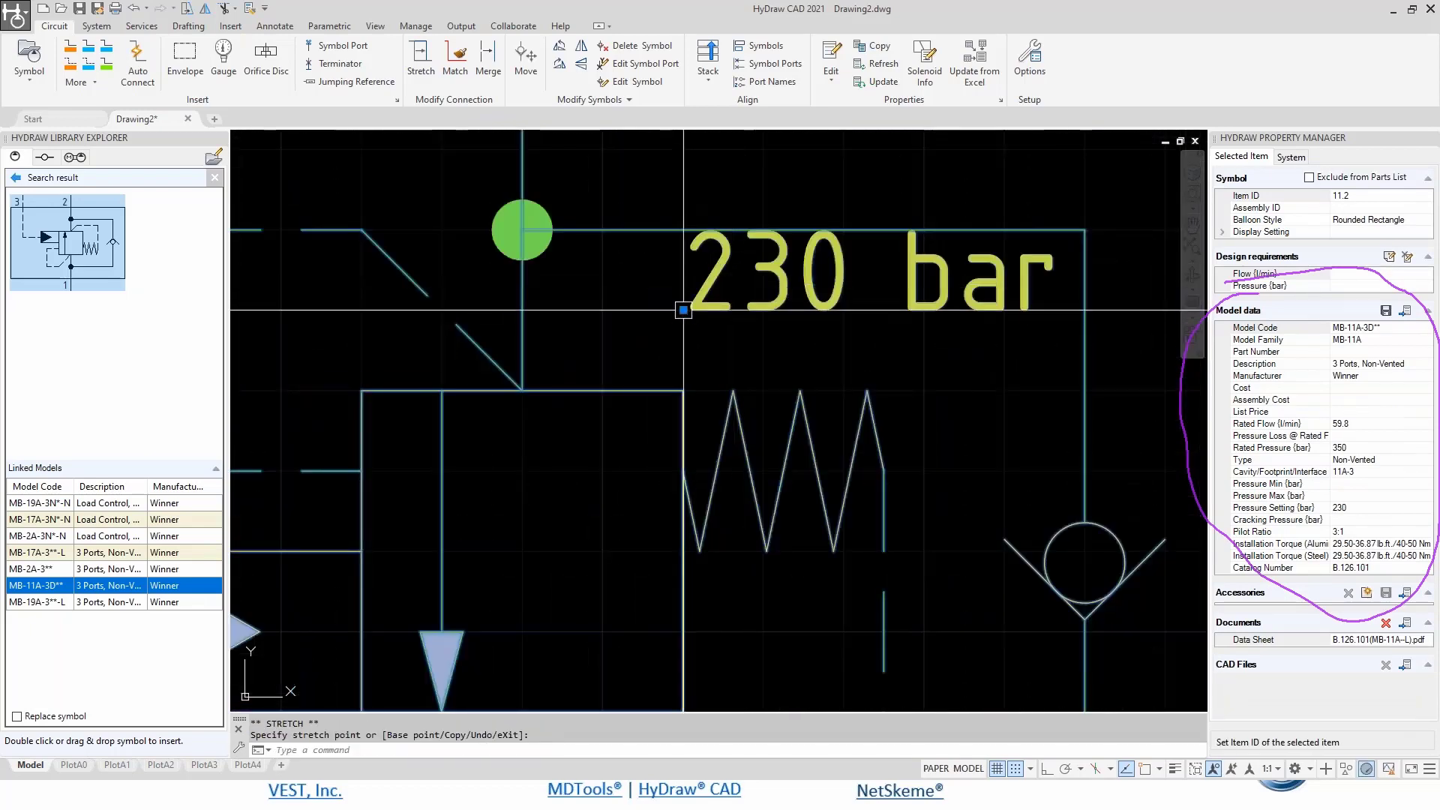
{"action": "left_click", "coordinate": [683, 310]}
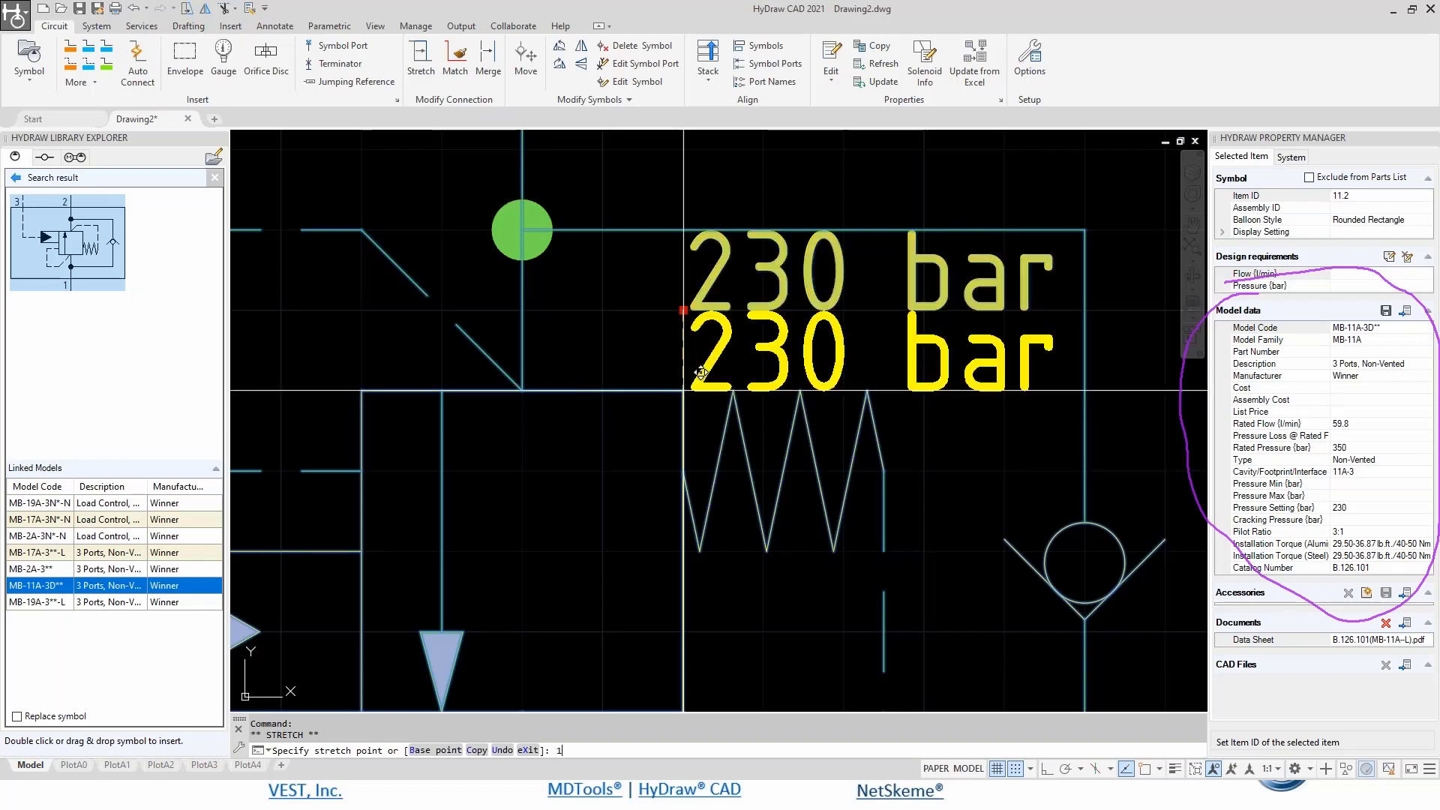
{"action": "key", "text": "Return"}
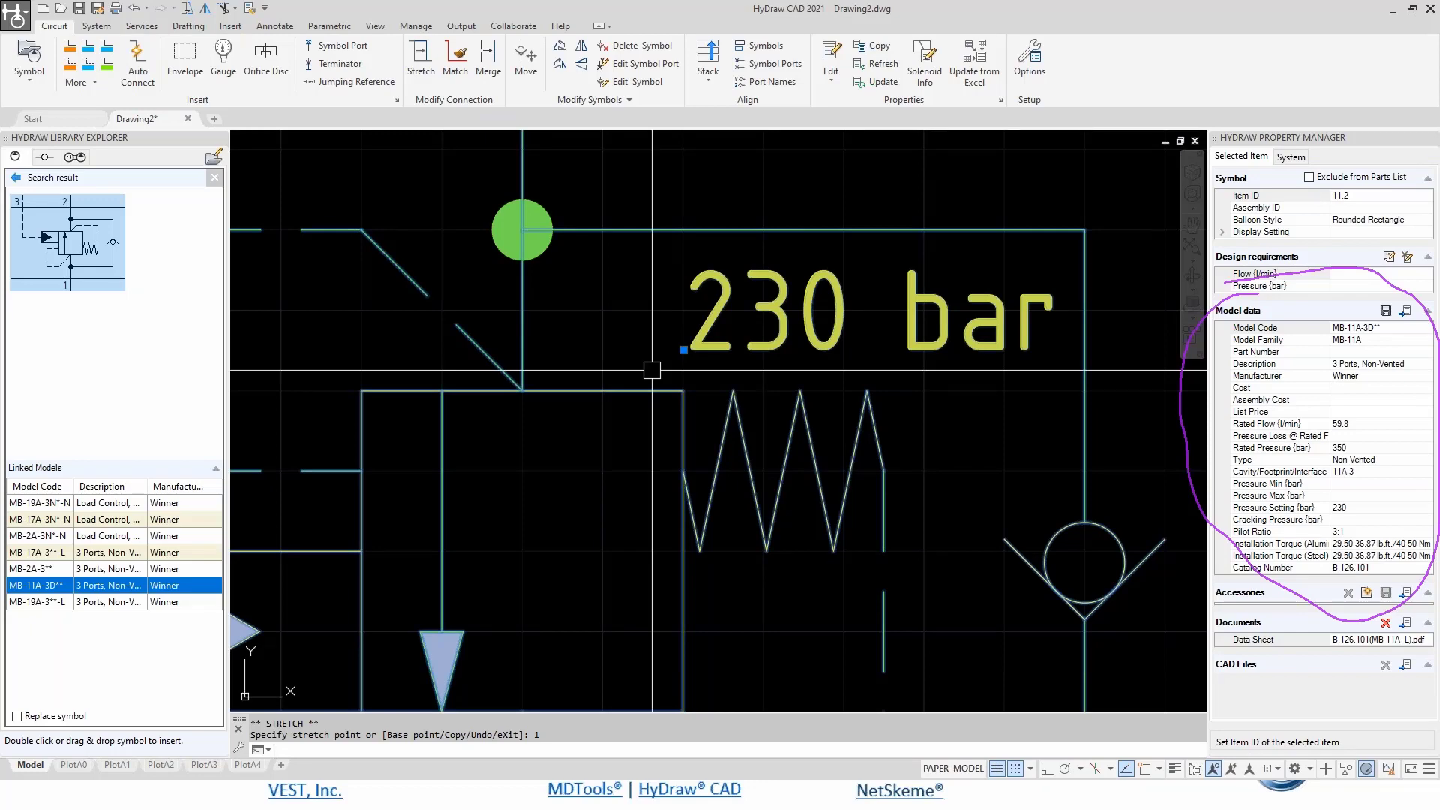
- Move valve 11.2's 3:1 label above the corner of the dashed pilot line from port 3, and shift it 1 unit down
{"action": "scroll", "coordinate": [651, 369], "scroll_direction": "down", "scroll_amount": 4}
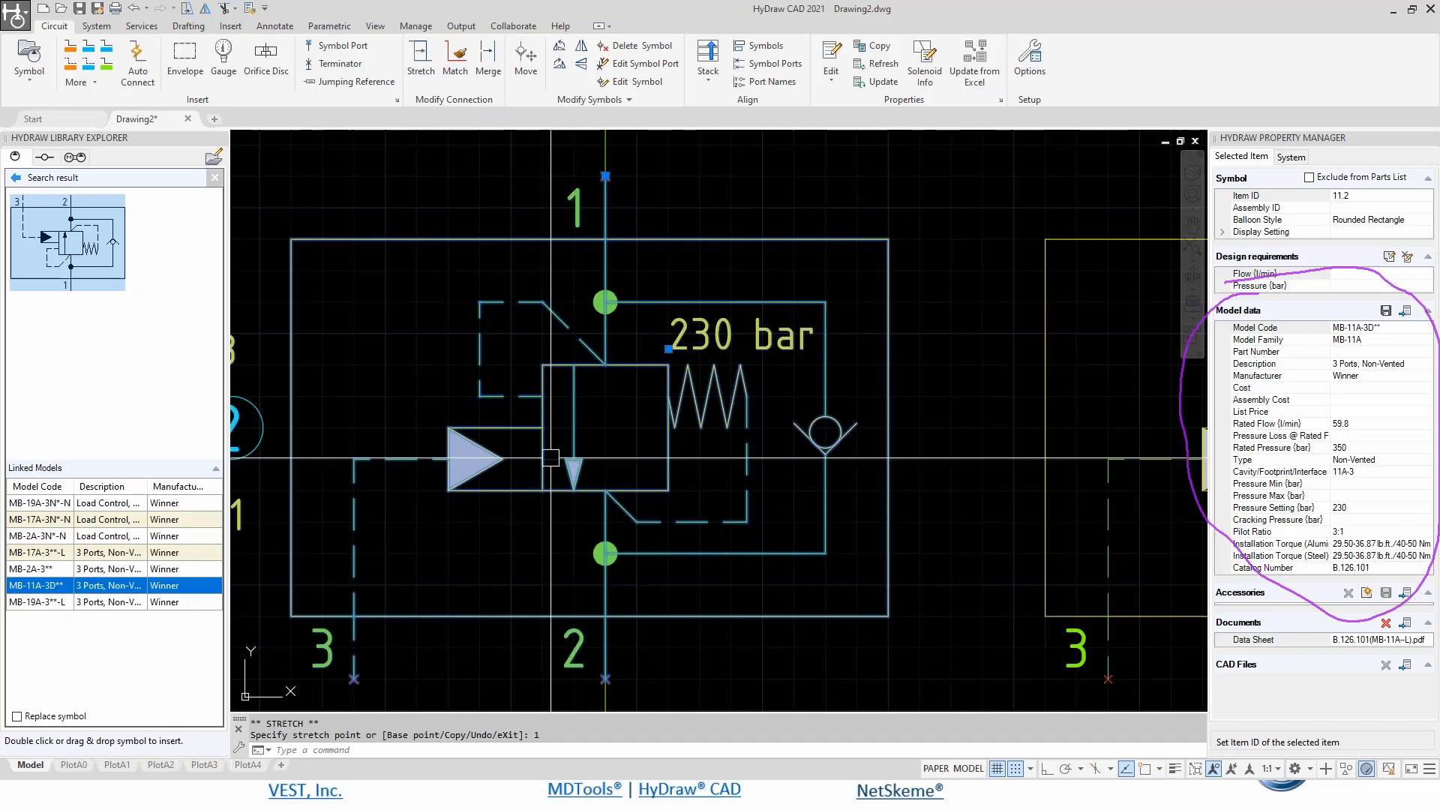
{"action": "middle_click_drag", "start_coordinate": [553, 456], "coordinate": [687, 377]}
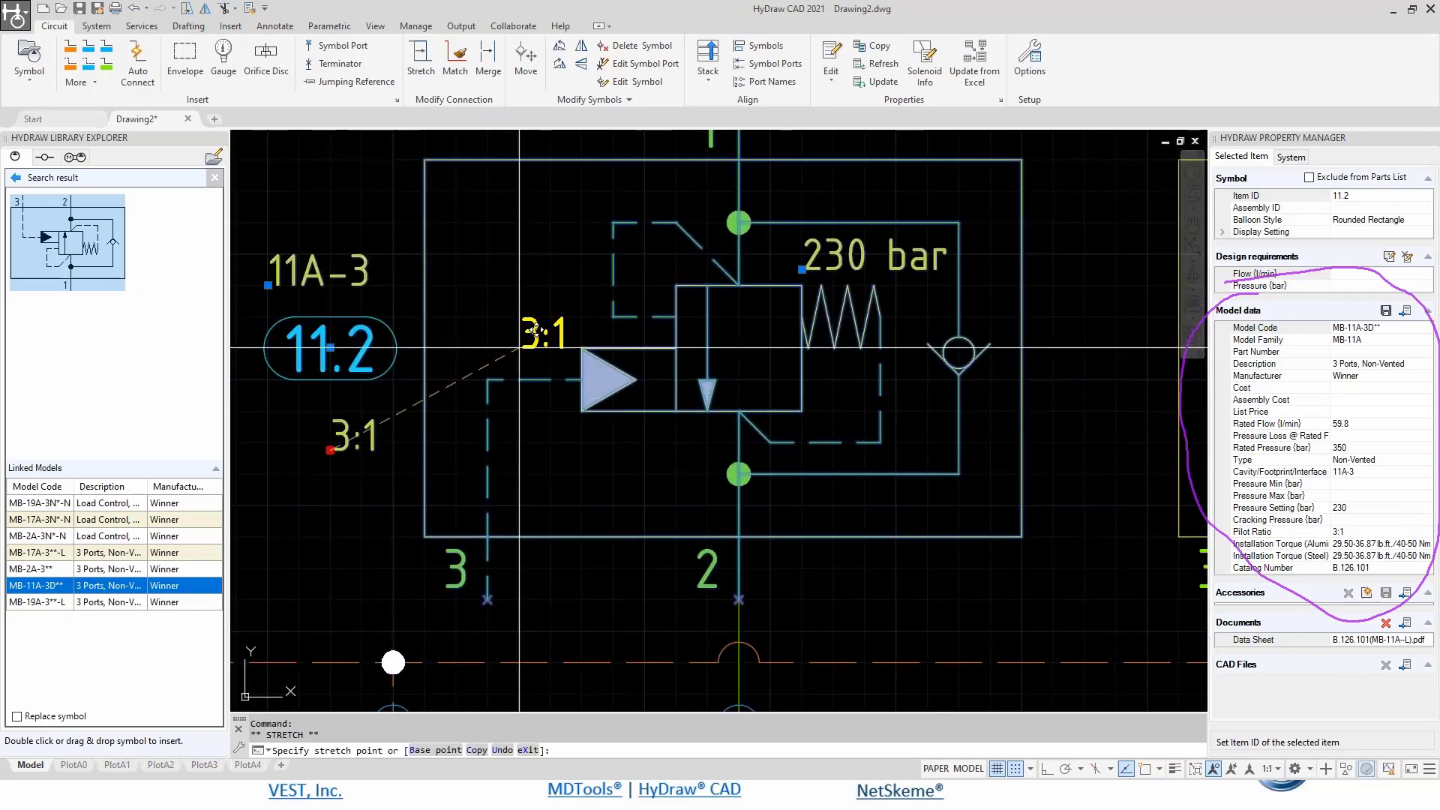
{"action": "scroll", "coordinate": [472, 369], "scroll_direction": "up", "scroll_amount": 4}
{"action": "left_click", "coordinate": [502, 316]}
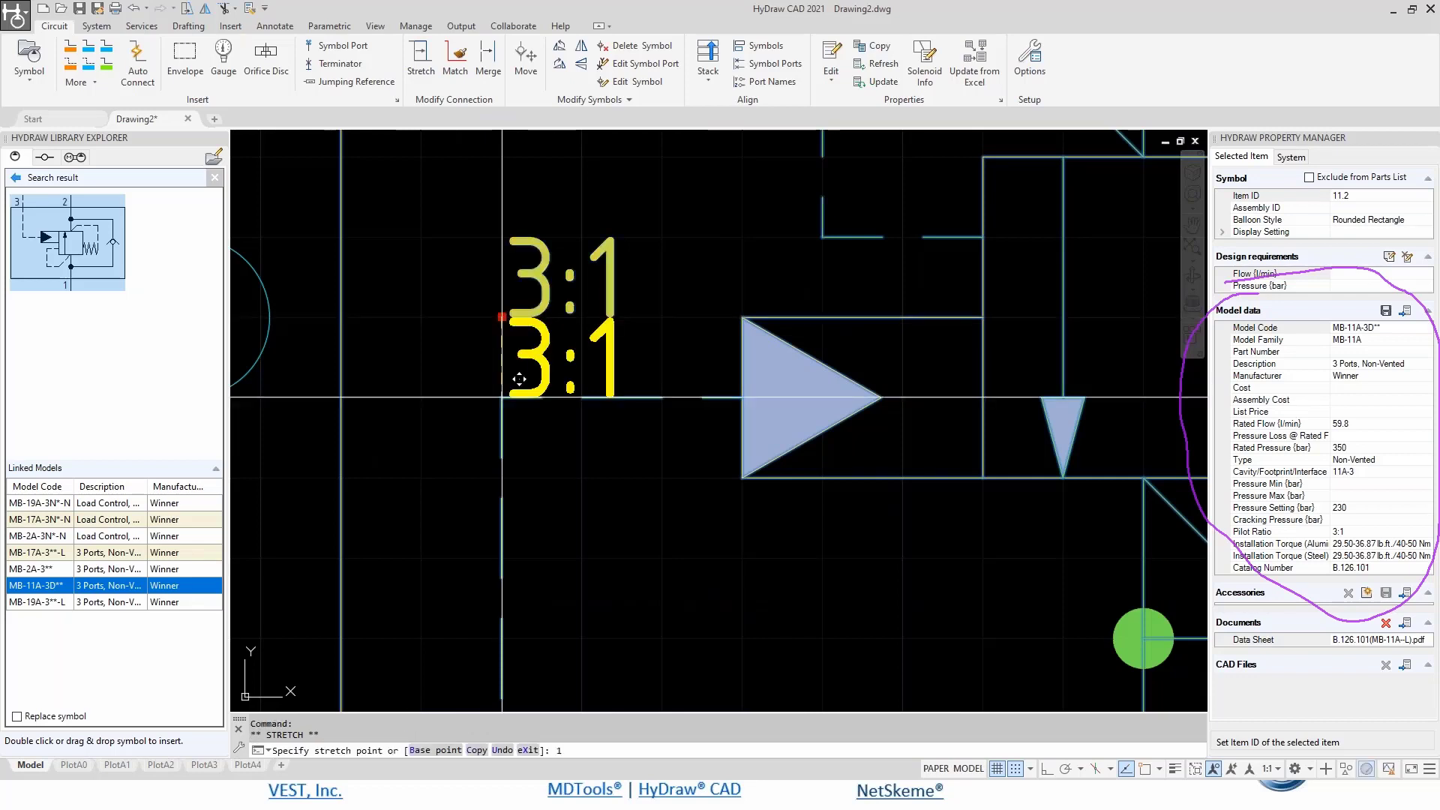
{"action": "type", "text": "1"}
{"action": "key", "text": "Return"}
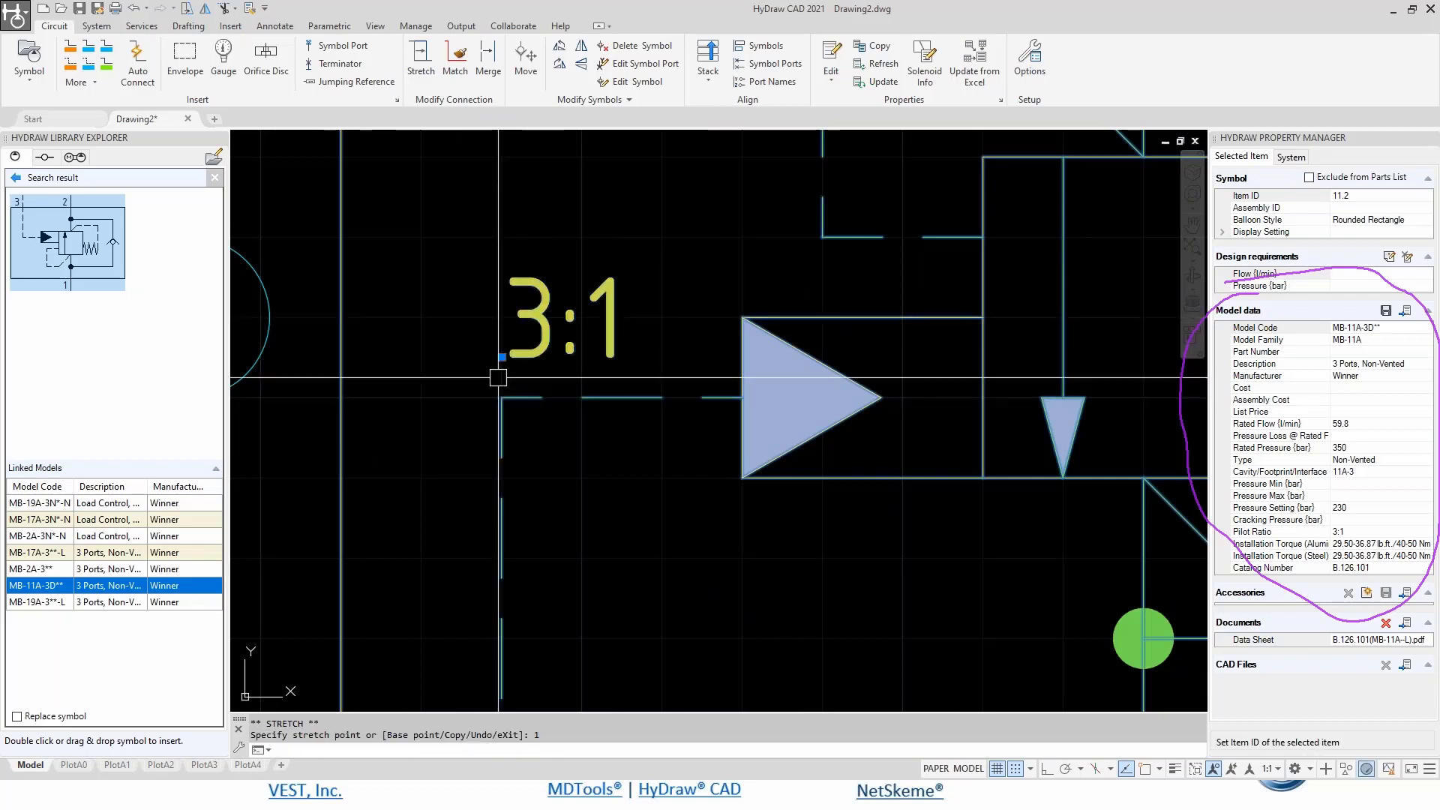
{"action": "scroll", "coordinate": [573, 310], "scroll_direction": "down", "scroll_amount": 2}
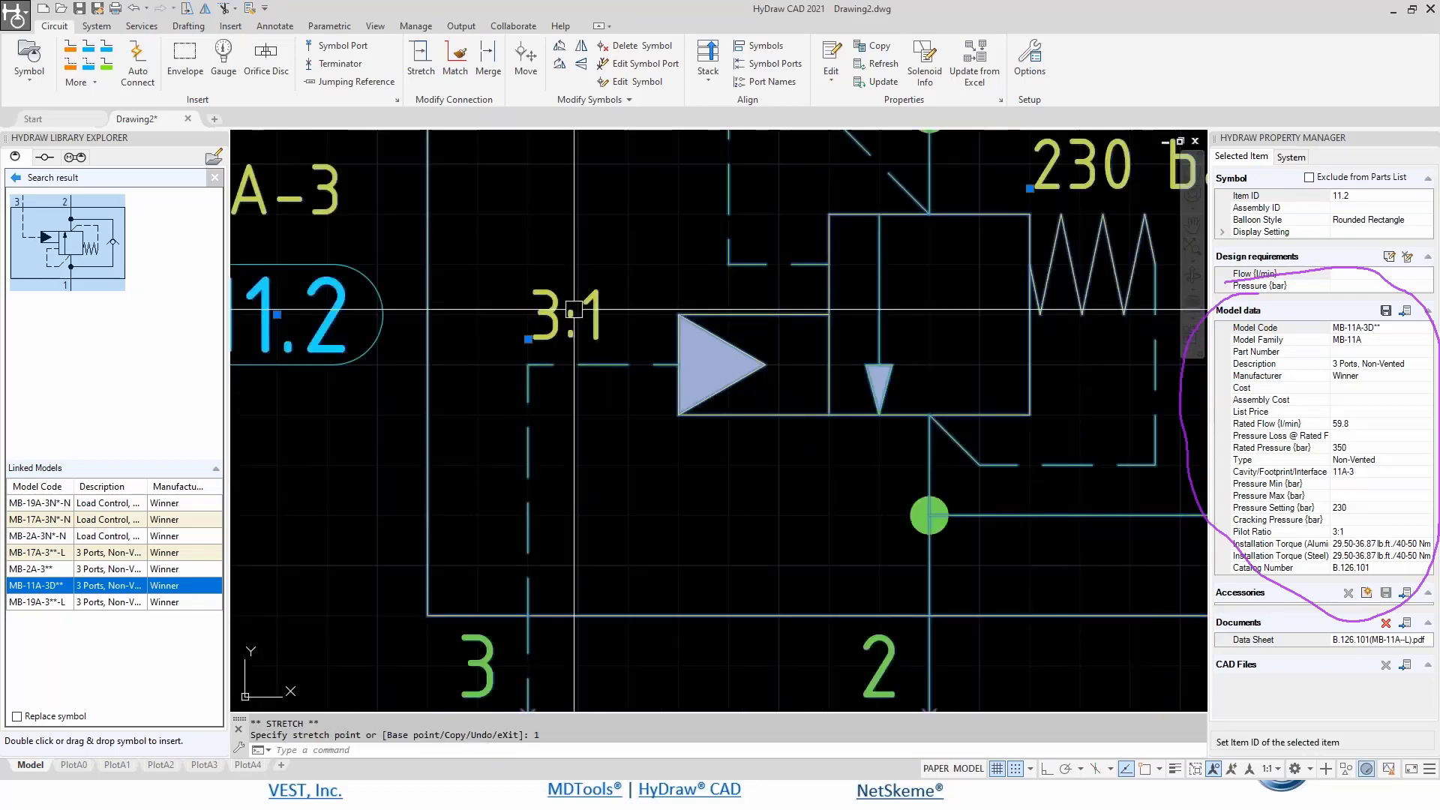
{"action": "scroll", "coordinate": [466, 307], "scroll_direction": "down", "scroll_amount": 2}
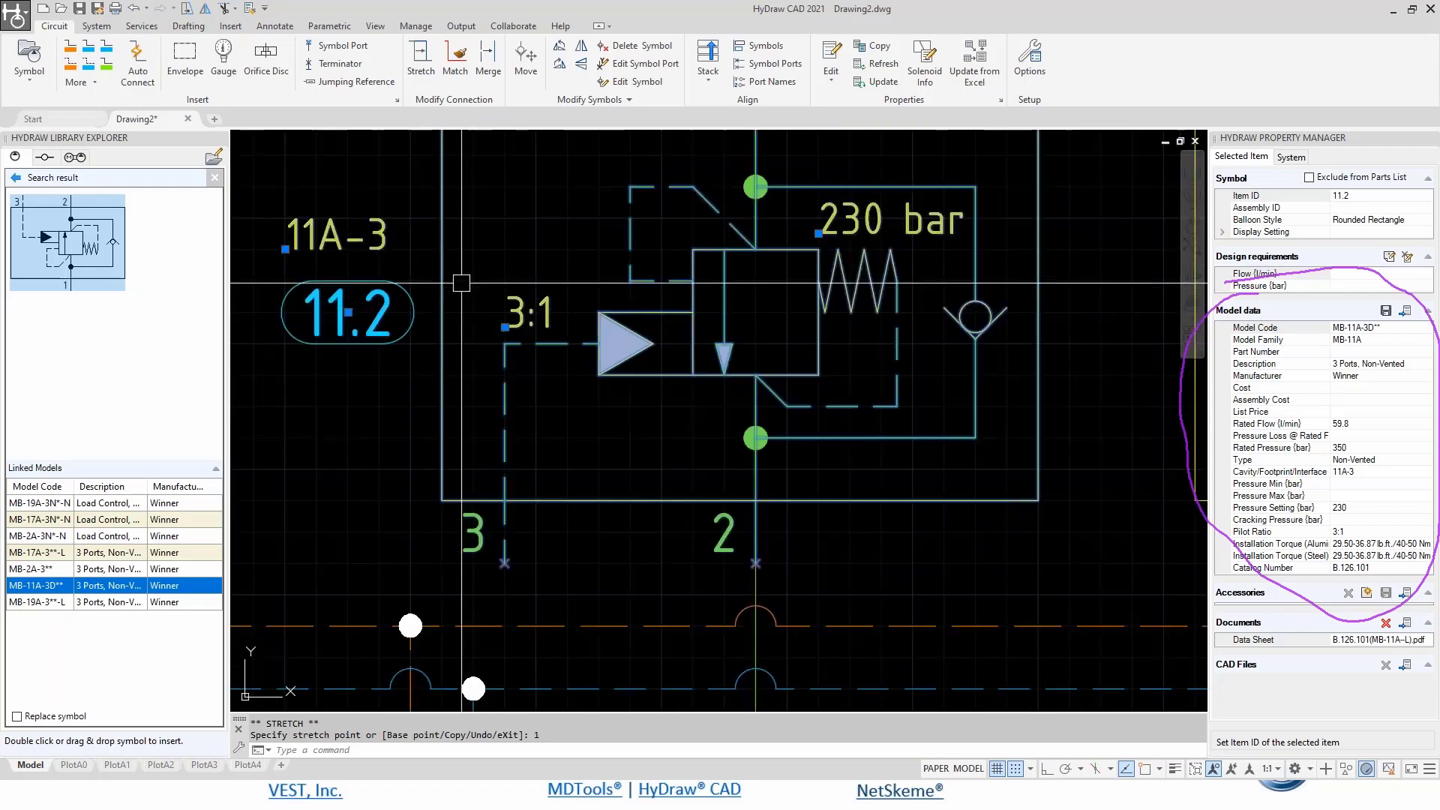
{"action": "scroll", "coordinate": [517, 227], "scroll_direction": "down", "scroll_amount": 4}
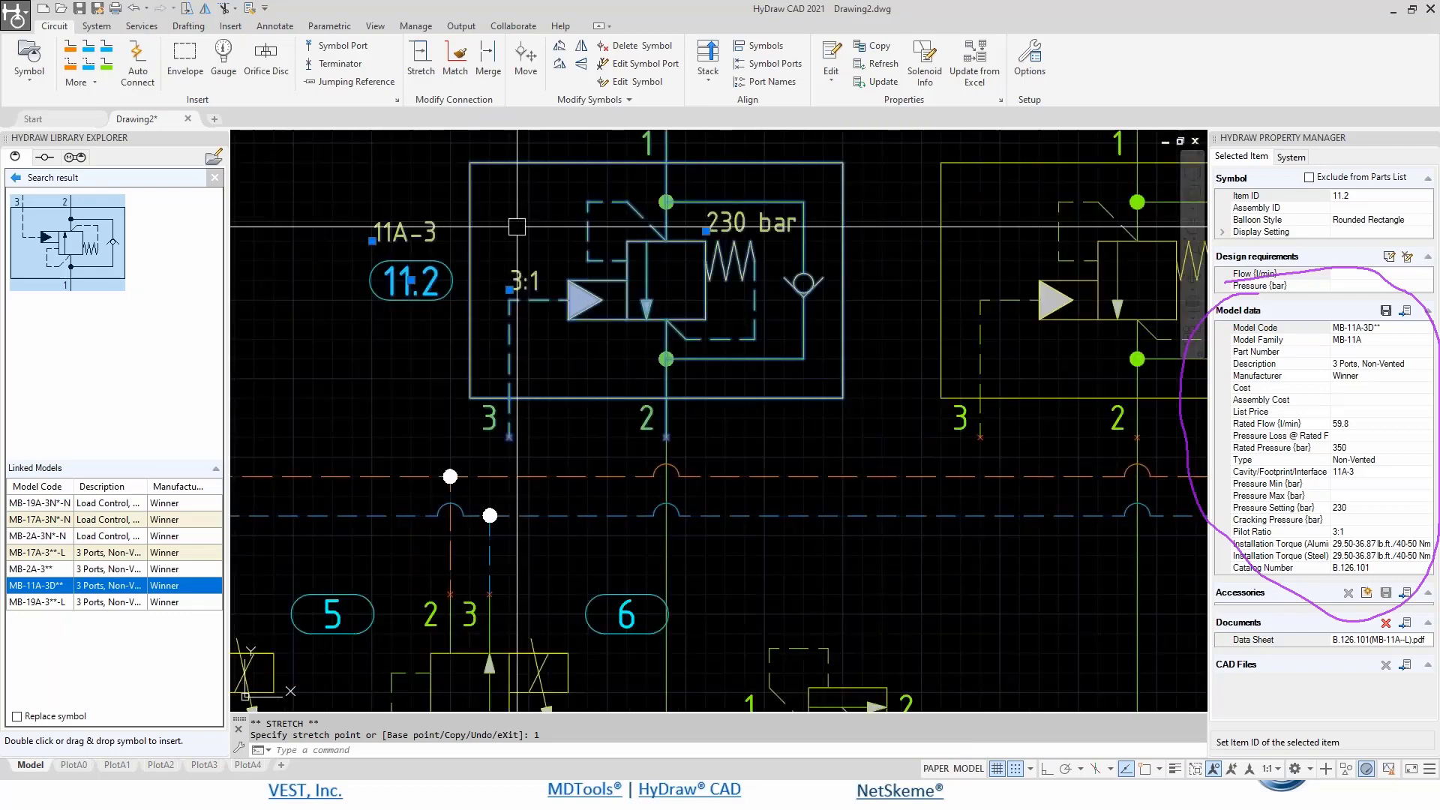
{"action": "key", "text": "Escape"}
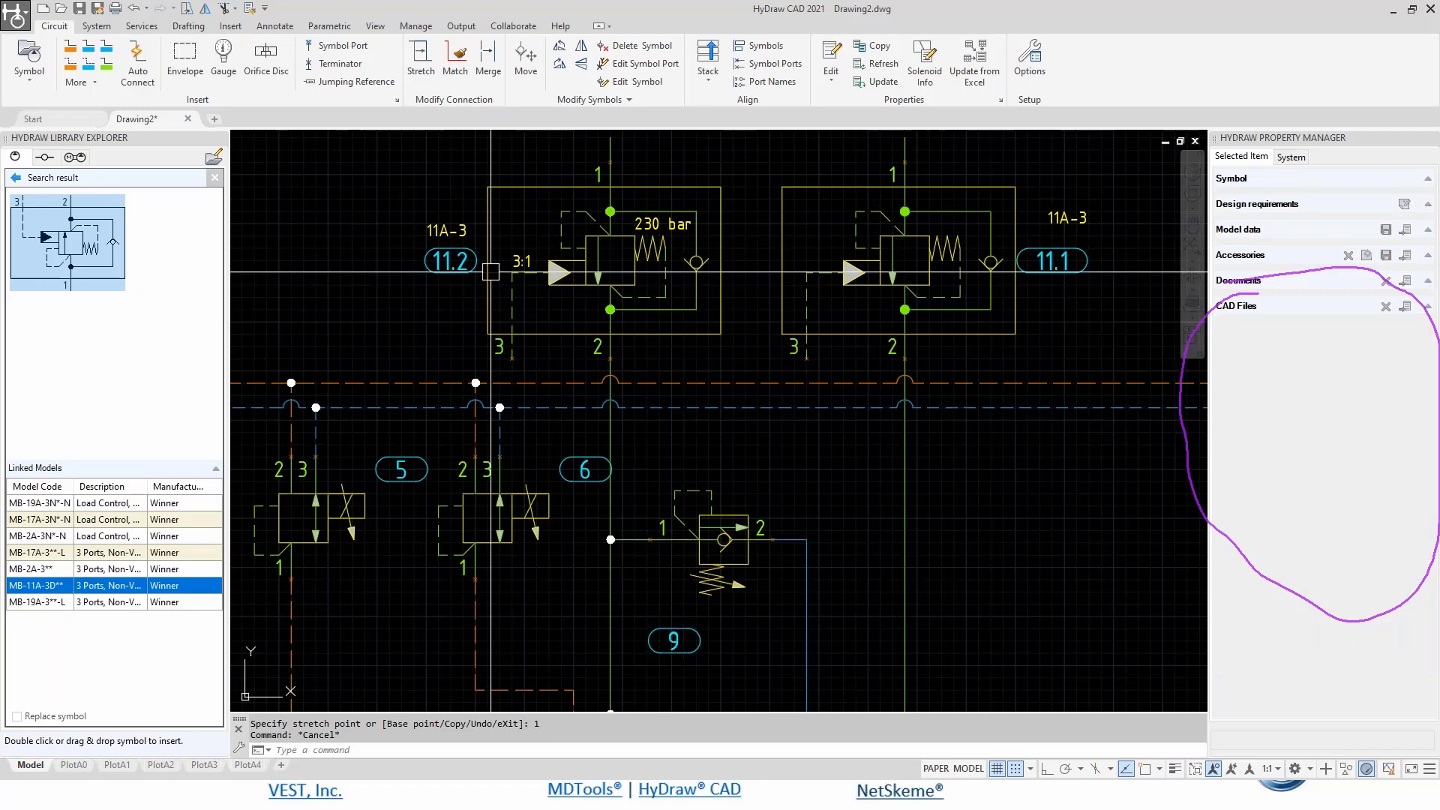
{"action": "scroll", "coordinate": [680, 288], "scroll_direction": "down", "scroll_amount": 2}
{"action": "key", "text": "Escape"}
{"action": "middle_click_drag", "start_coordinate": [1051, 244], "coordinate": [978, 327]}
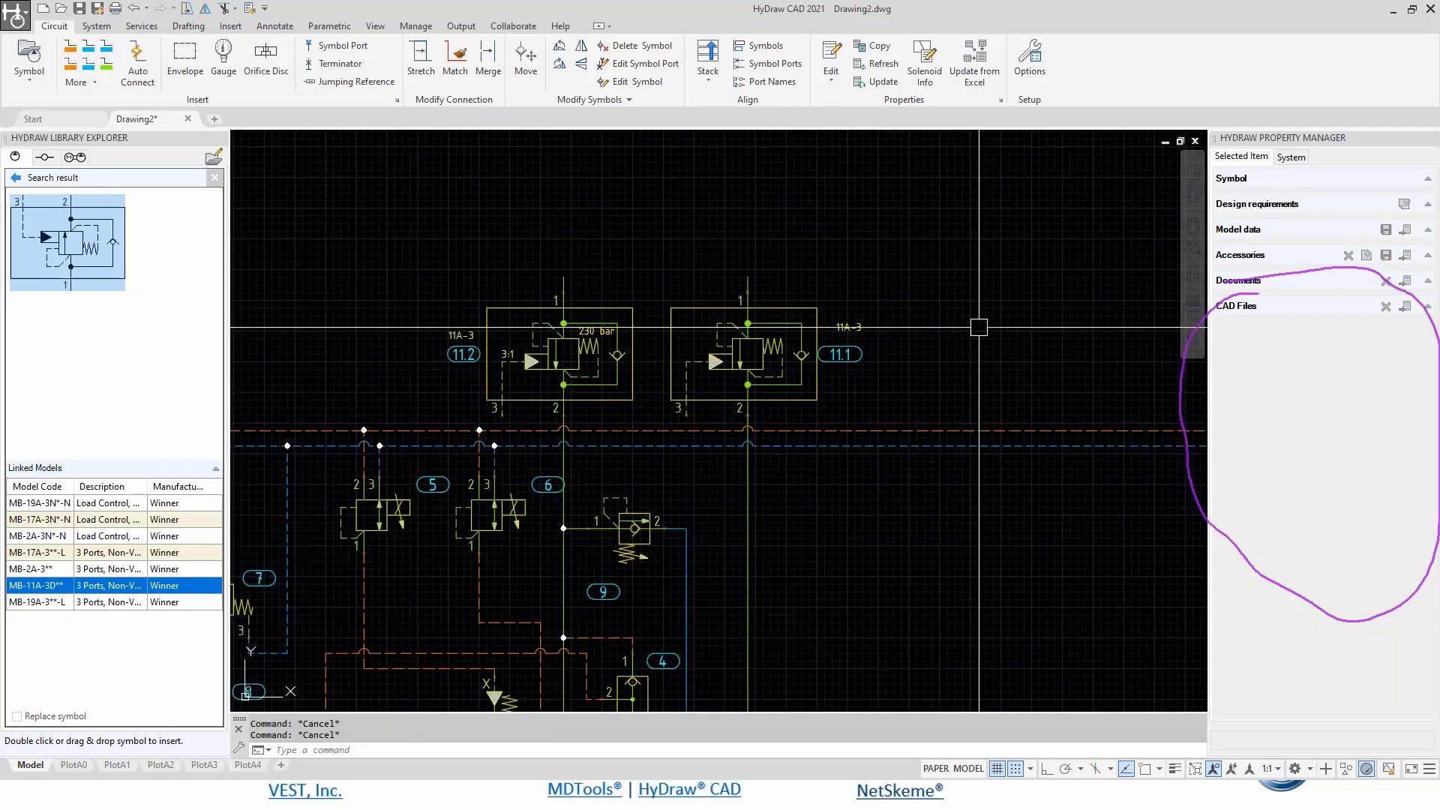
{"action": "left_click", "coordinate": [978, 327]}
{"action": "left_click", "coordinate": [586, 291]}
{"action": "key", "text": "Escape"}
{"action": "key", "text": "Escape"}
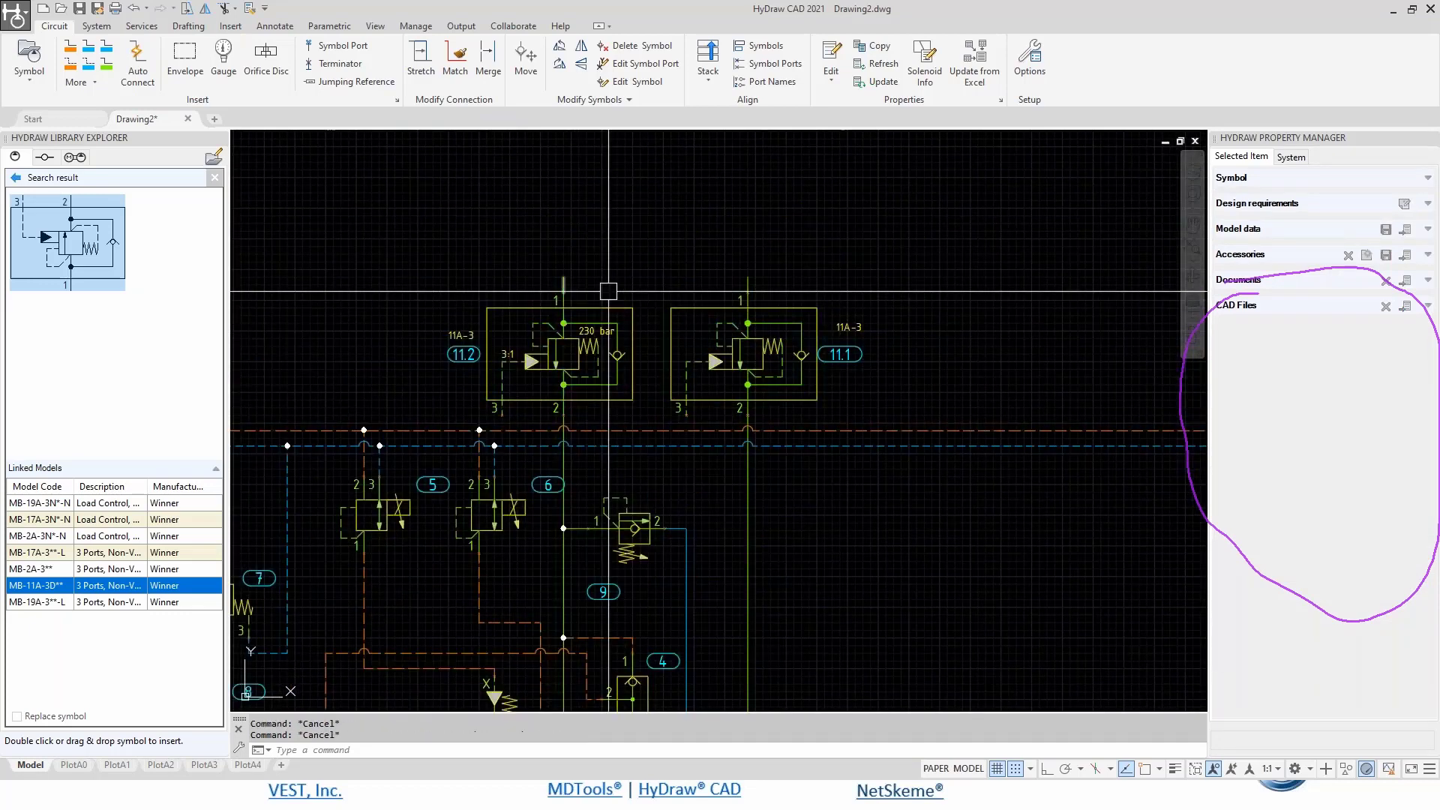
- Delete the two short working line stubs above port 1 of valves 11.2 and 11.1
{"action": "left_click", "coordinate": [796, 239]}
{"action": "left_click", "coordinate": [495, 295]}
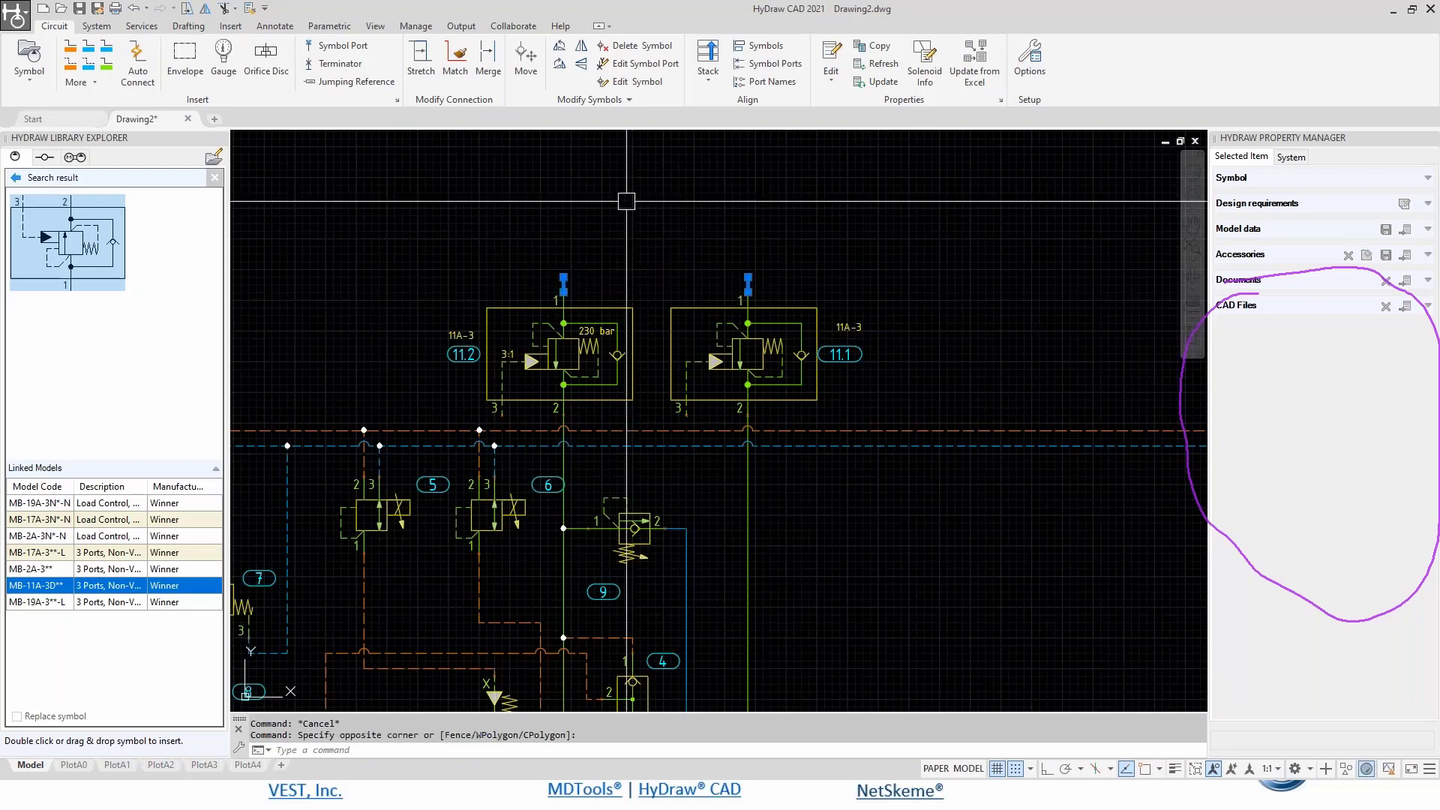
{"action": "key", "text": "Delete"}
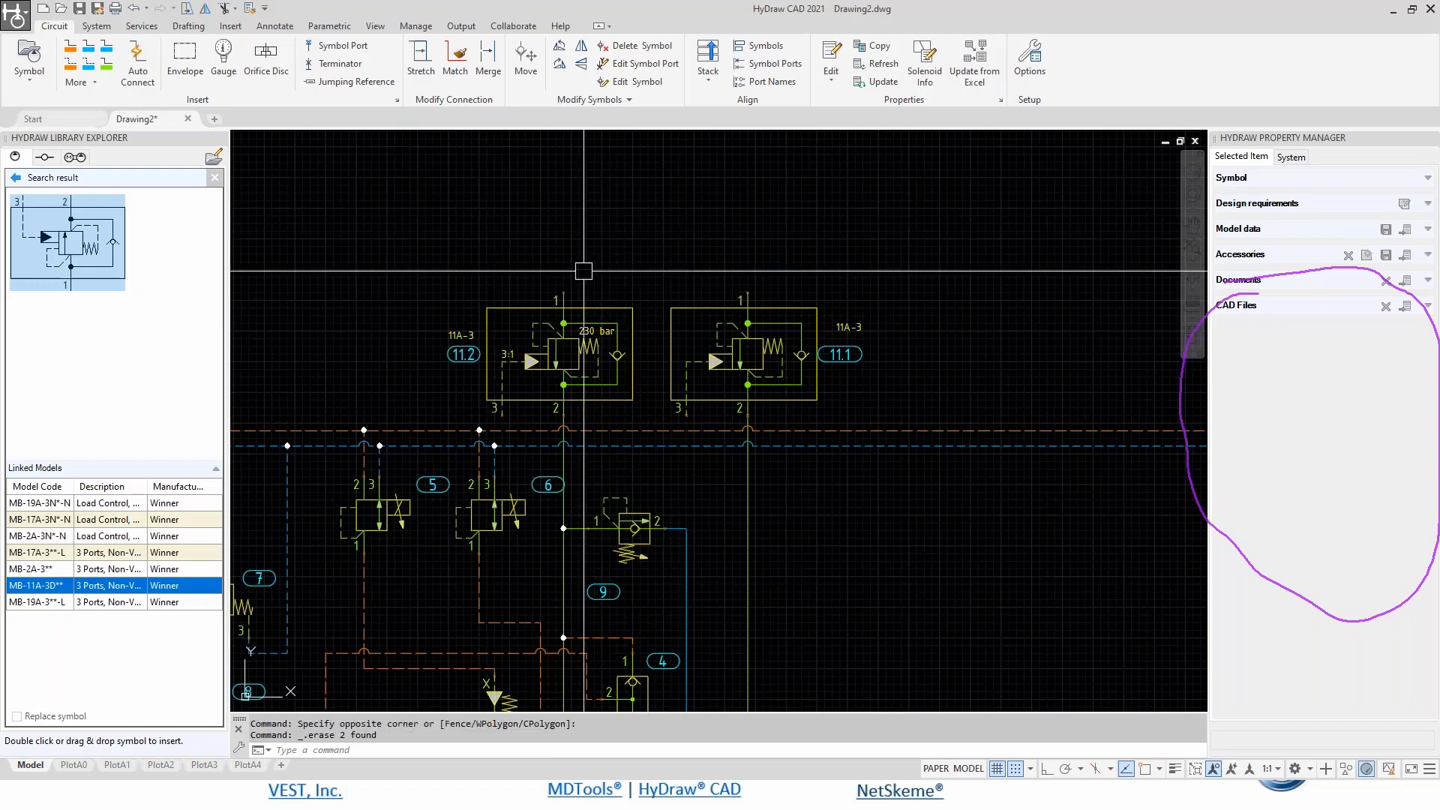
- Move valves 11.2 and 11.1 together straight up, farther away from the horizontal control and drain lines
{"action": "left_click", "coordinate": [962, 369]}
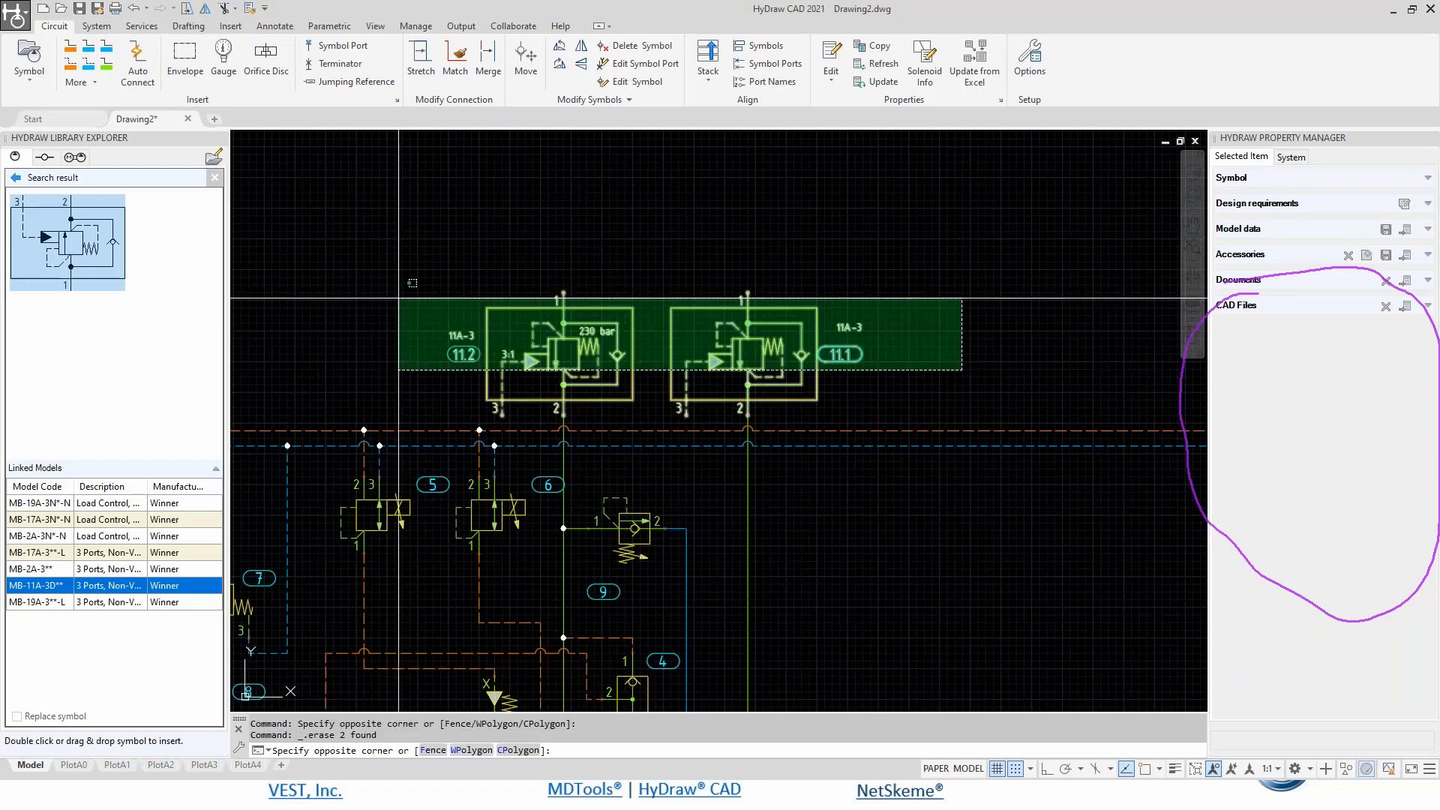
{"action": "left_click", "coordinate": [398, 297]}
{"action": "type", "text": "m"}
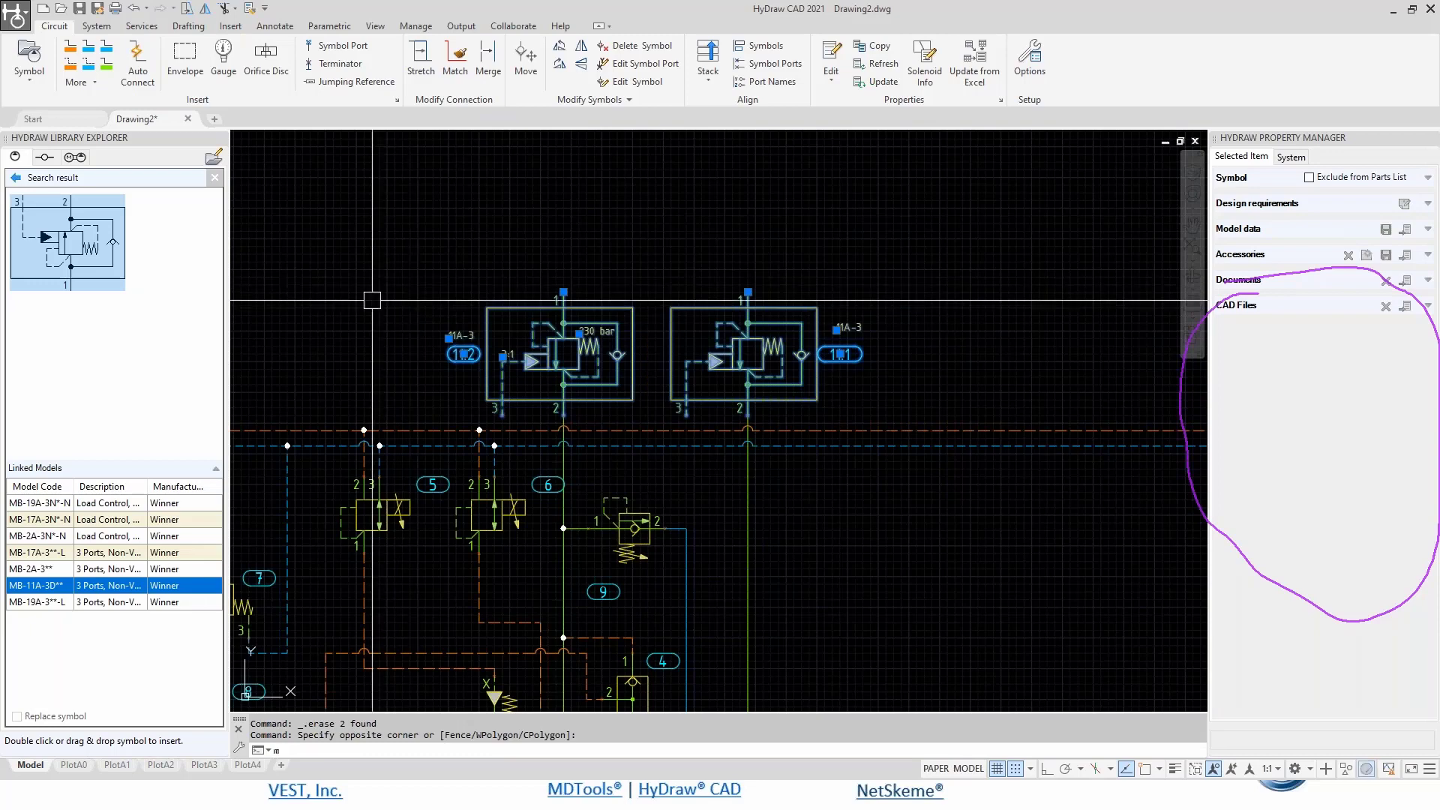
{"action": "key", "text": "Return"}
{"action": "left_click", "coordinate": [378, 345]}
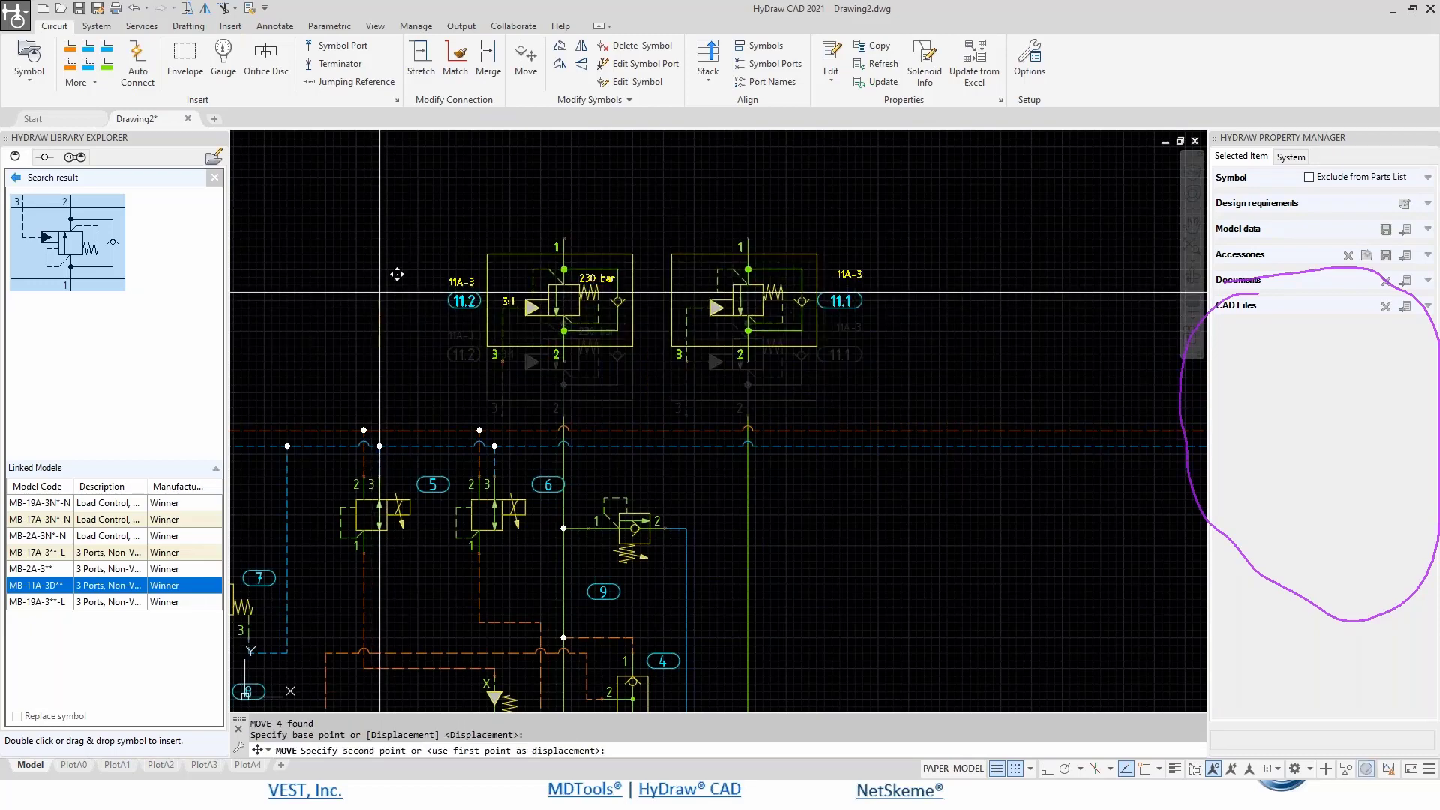
{"action": "left_click", "coordinate": [380, 292]}
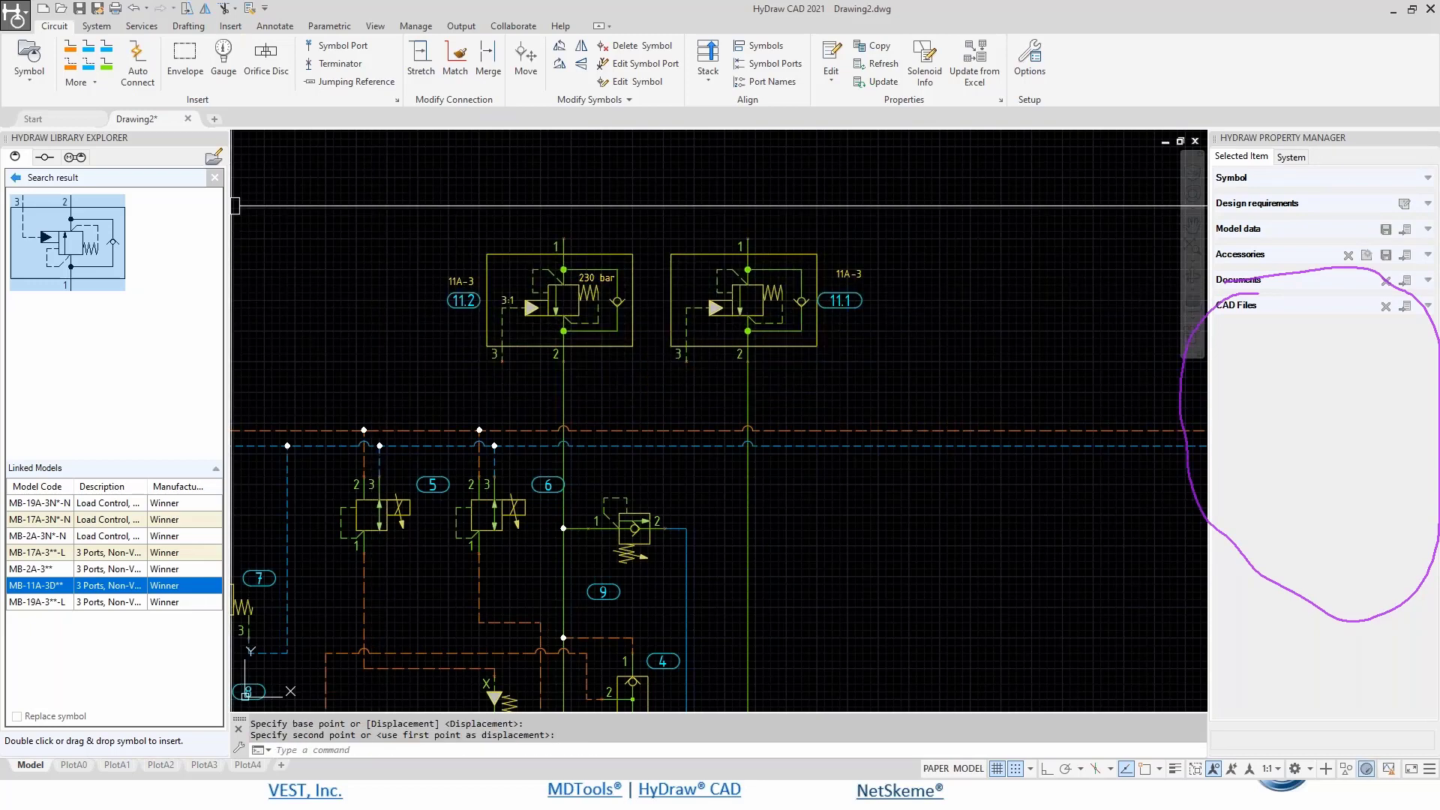
- Draw a control line from port 3 of valve 11.2 down and across to the working line below valve 11.1
{"action": "left_click", "coordinate": [70, 66]}
{"action": "left_click", "coordinate": [502, 360]}
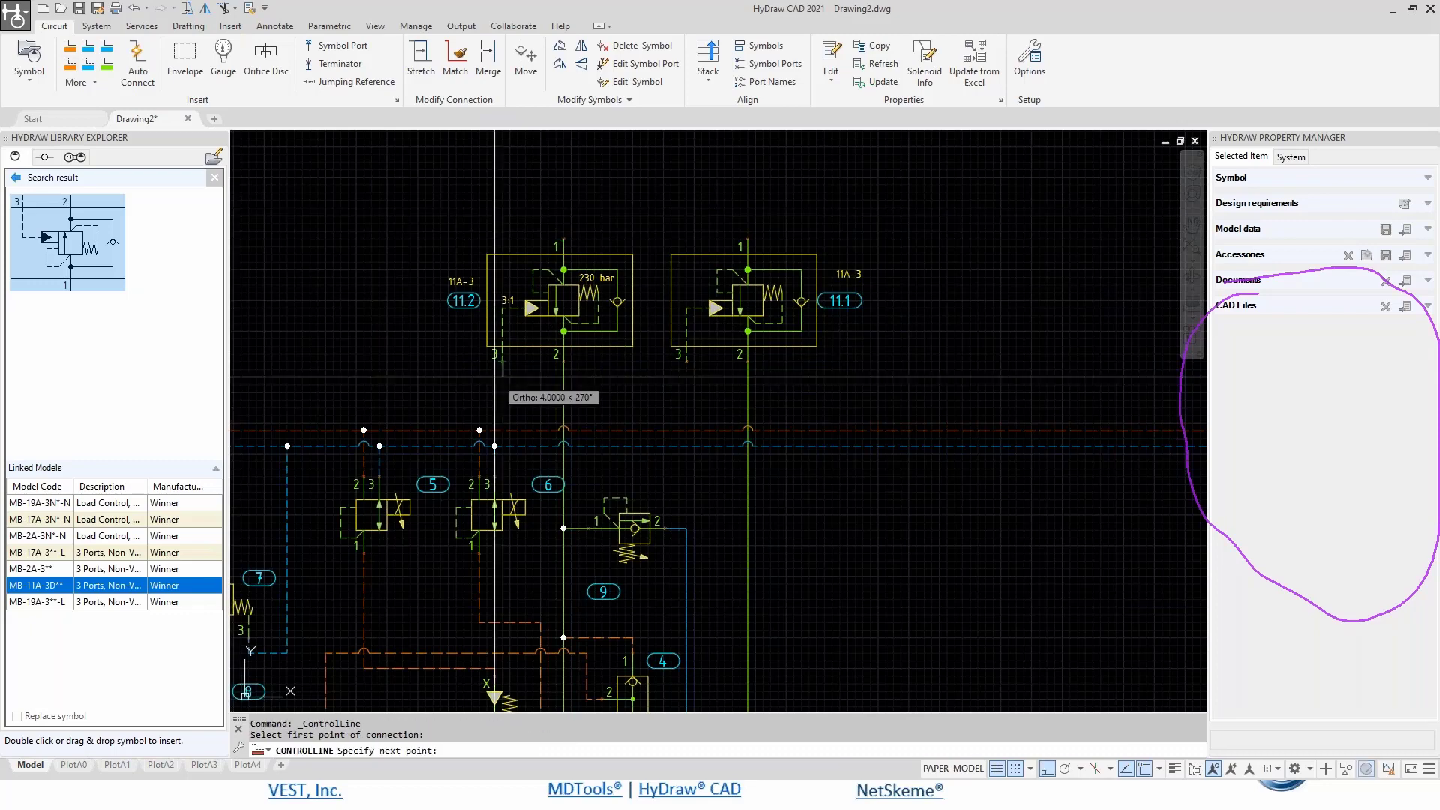
{"action": "left_click", "coordinate": [499, 415]}
{"action": "left_click", "coordinate": [747, 414]}
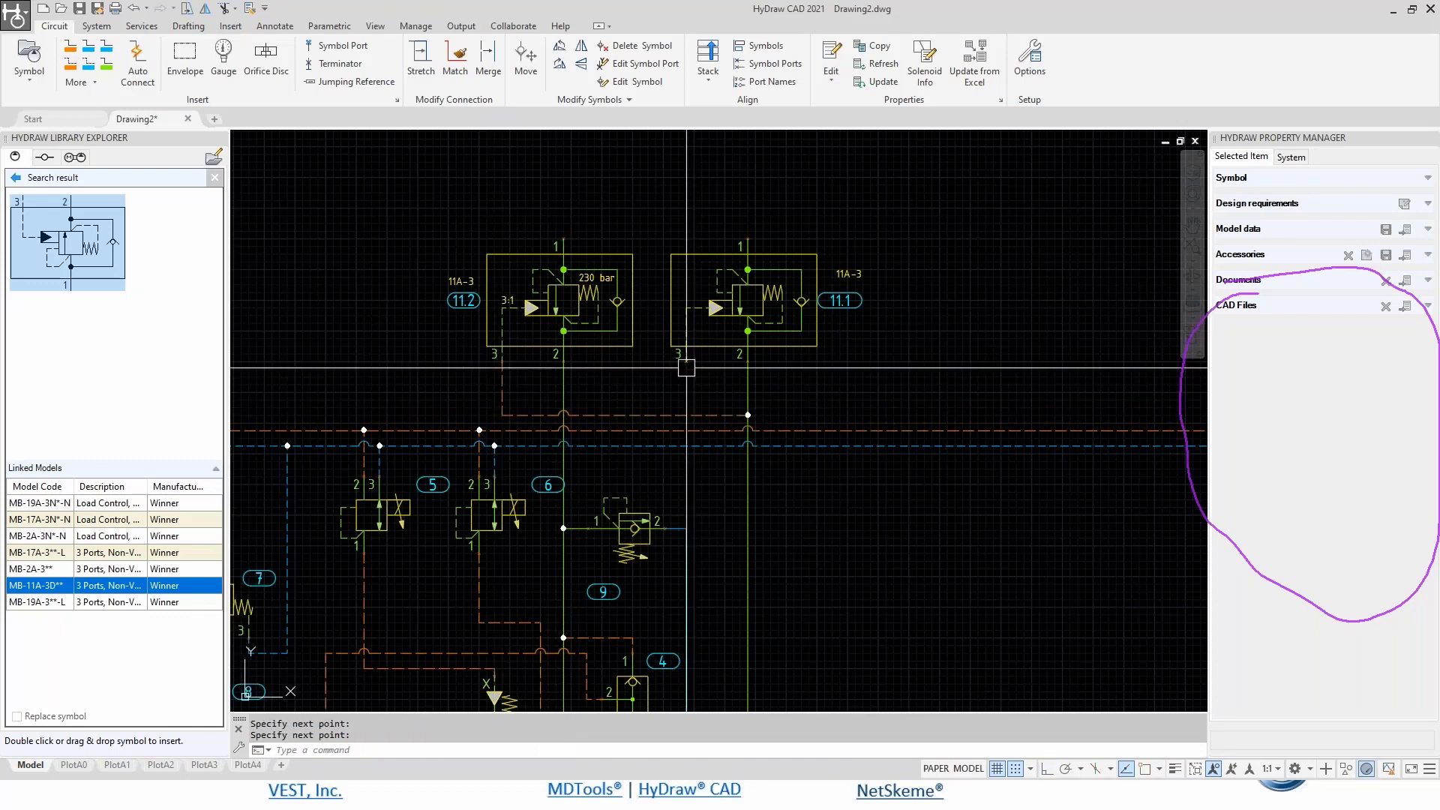
- Draw a control line from port 3 of valve 11.1 down and across to the working line below valve 11.2
{"action": "key", "text": "space"}
{"action": "left_click", "coordinate": [686, 364]}
{"action": "left_click", "coordinate": [686, 391]}
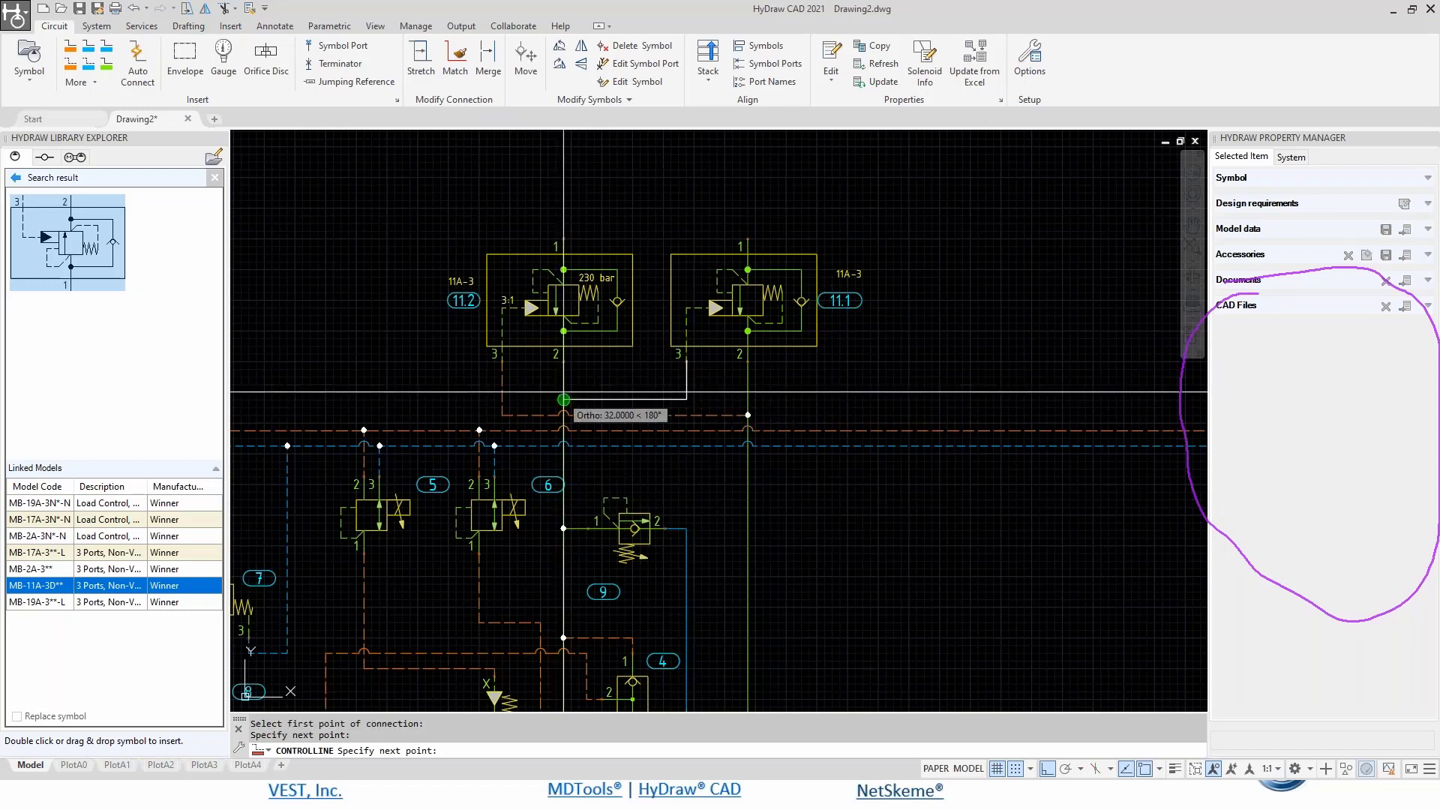
{"action": "left_click", "coordinate": [563, 392]}
{"action": "scroll", "coordinate": [537, 412], "scroll_direction": "down", "scroll_amount": 1}
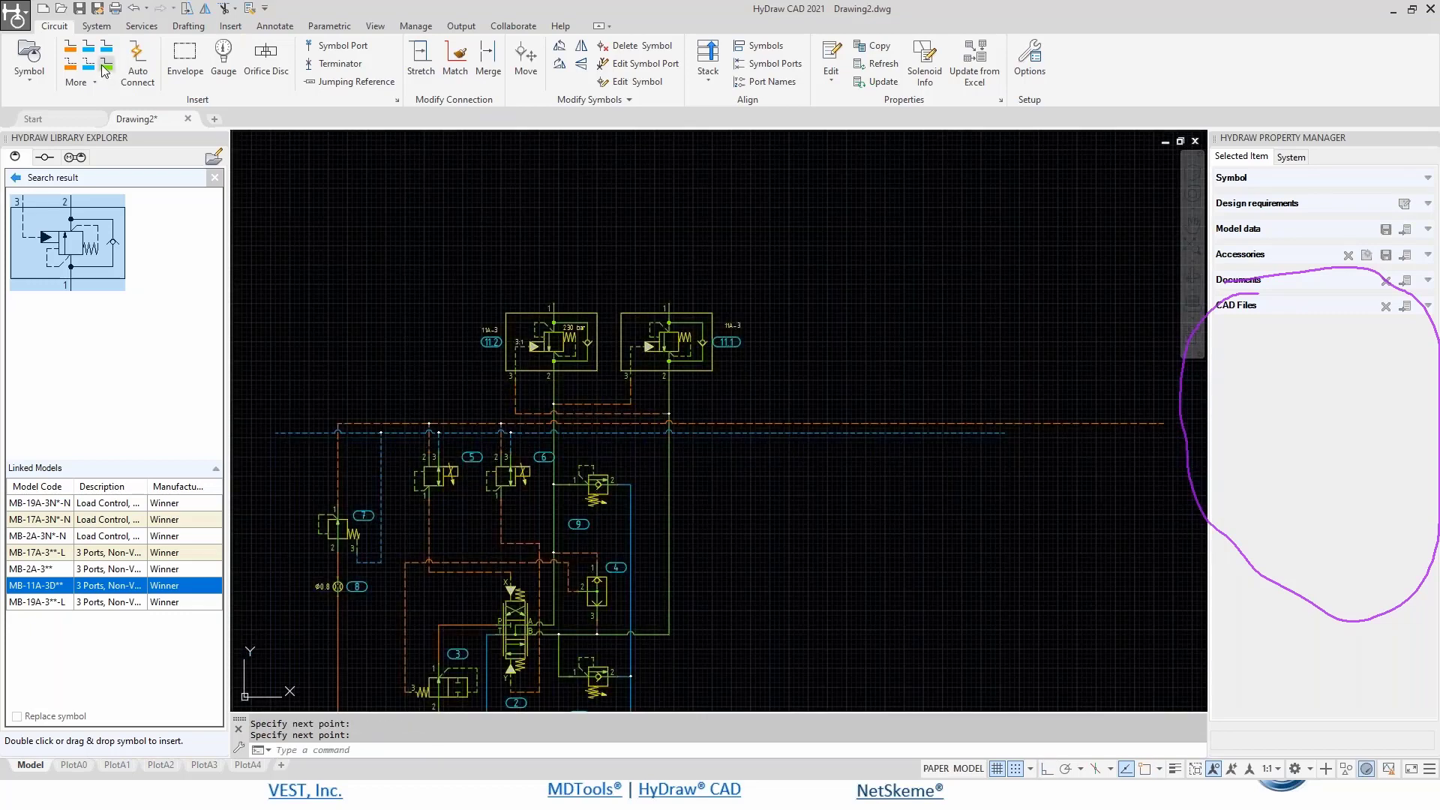
- Search the hydraulic symbol library for "cyl" and insert the first double-acting cylinder symbol above valves 11.2 and 11.1
{"action": "left_click", "coordinate": [102, 66]}
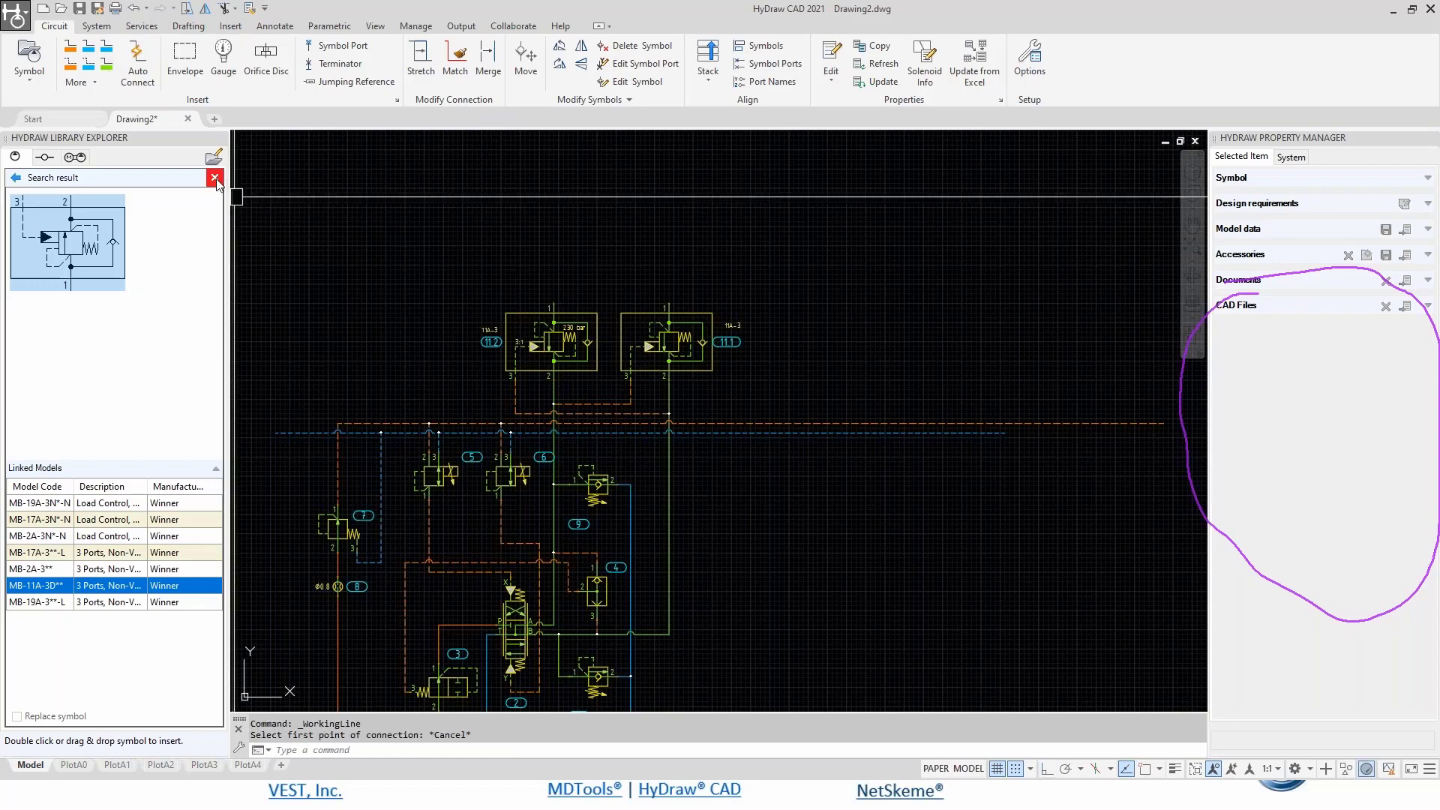
{"action": "left_click", "coordinate": [215, 177]}
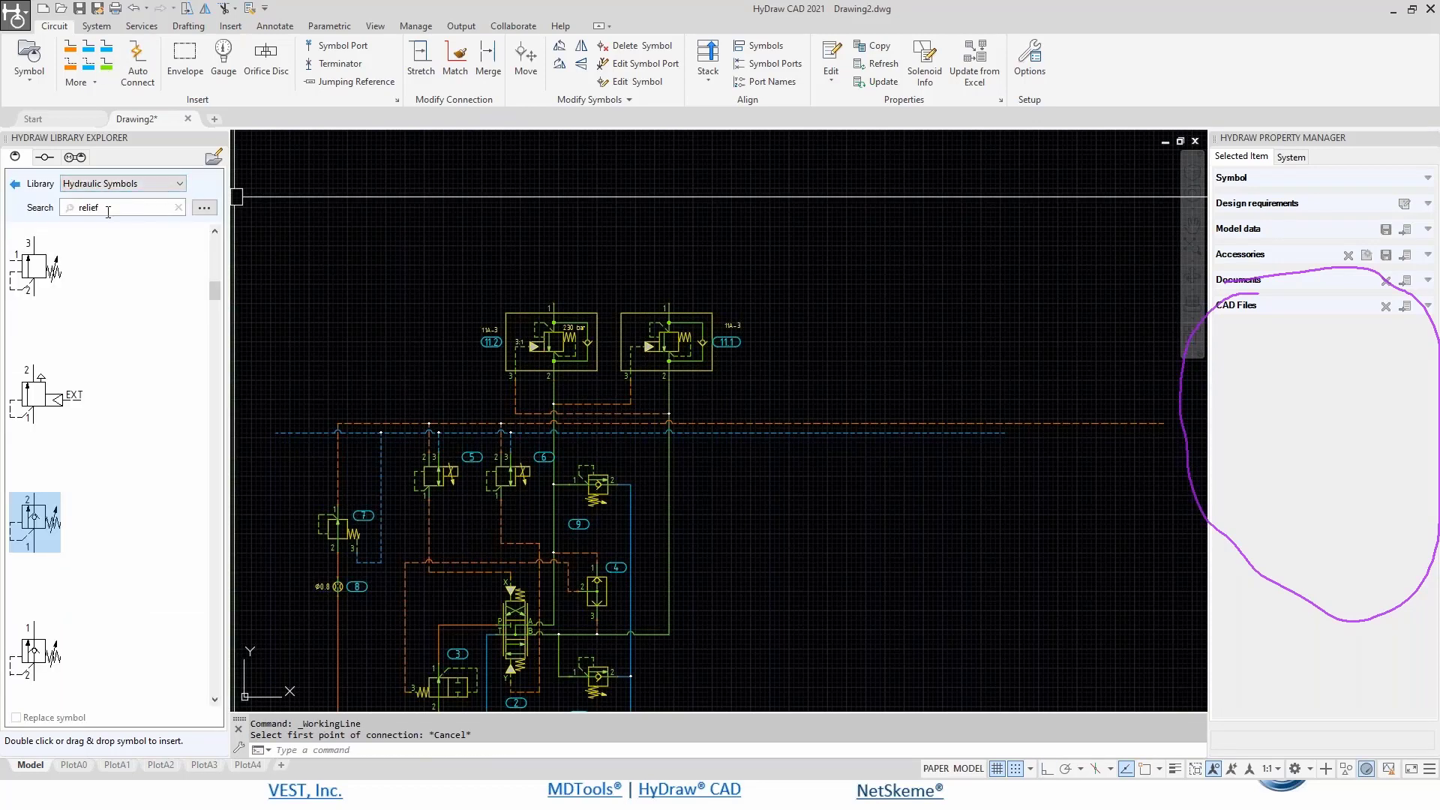
{"action": "double_click", "coordinate": [108, 210]}
{"action": "type", "text": "cyl"}
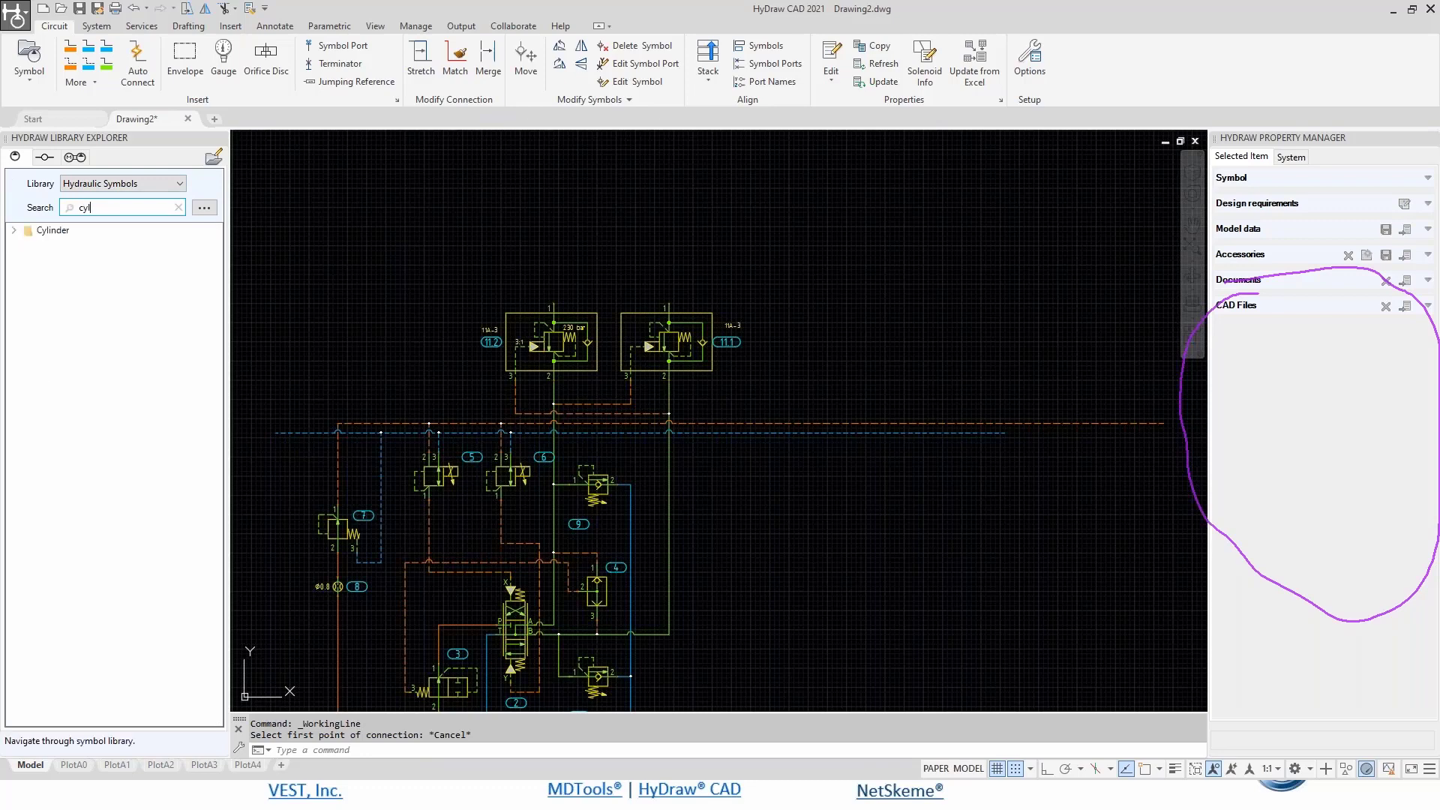
{"action": "left_click", "coordinate": [14, 230]}
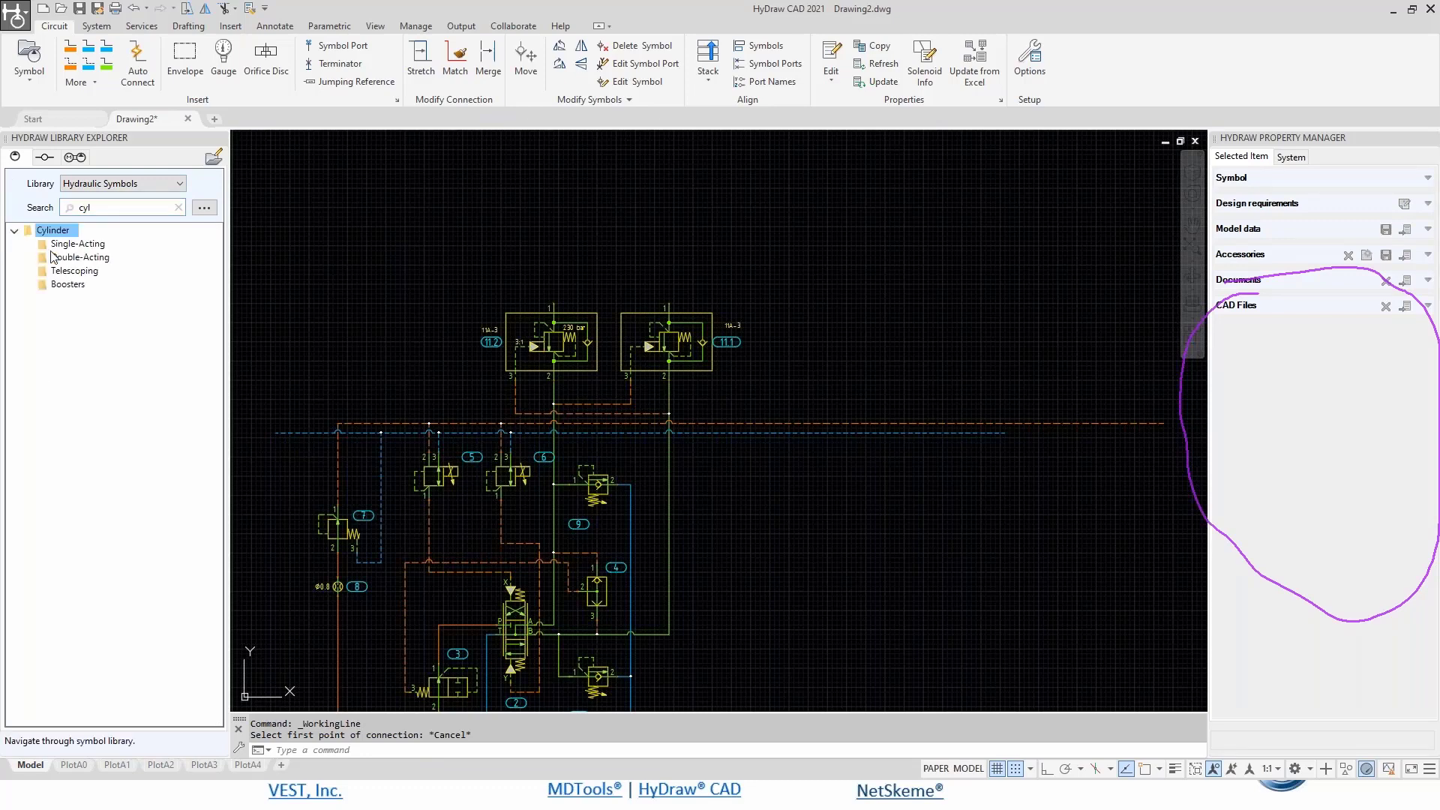
{"action": "left_click", "coordinate": [78, 257]}
{"action": "double_click", "coordinate": [78, 257]}
{"action": "left_click", "coordinate": [45, 245]}
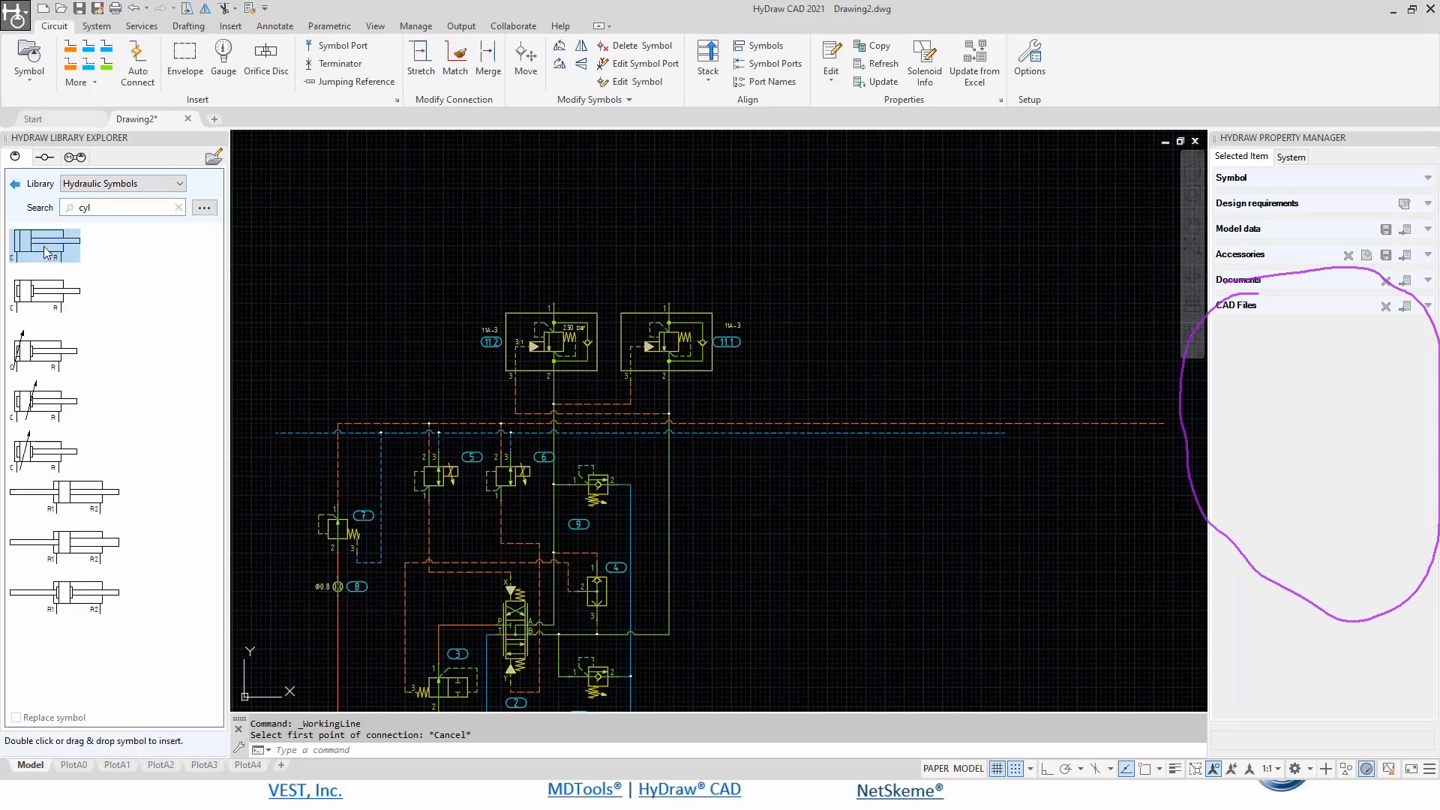
{"action": "left_click", "coordinate": [587, 246]}
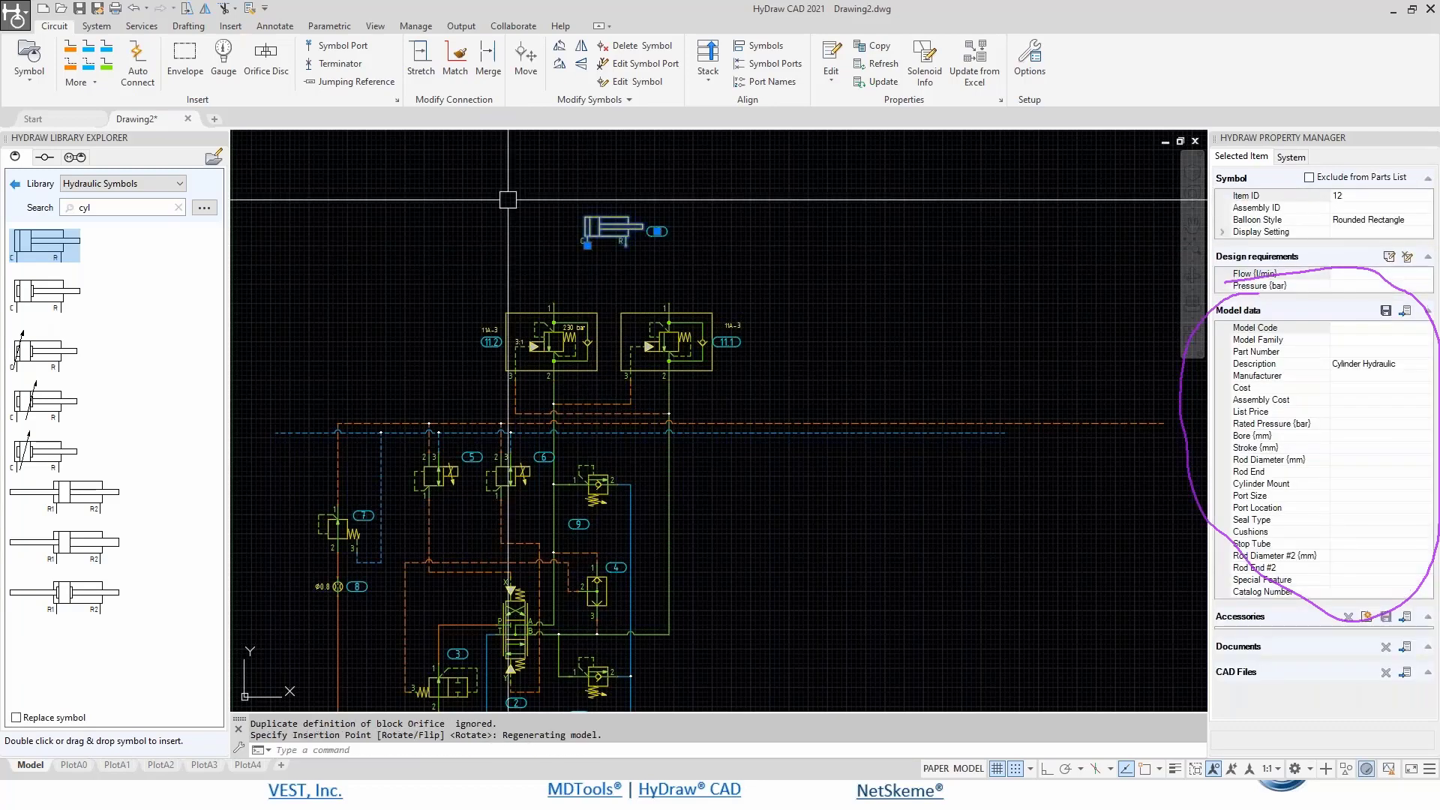
{"action": "key", "text": "Escape"}
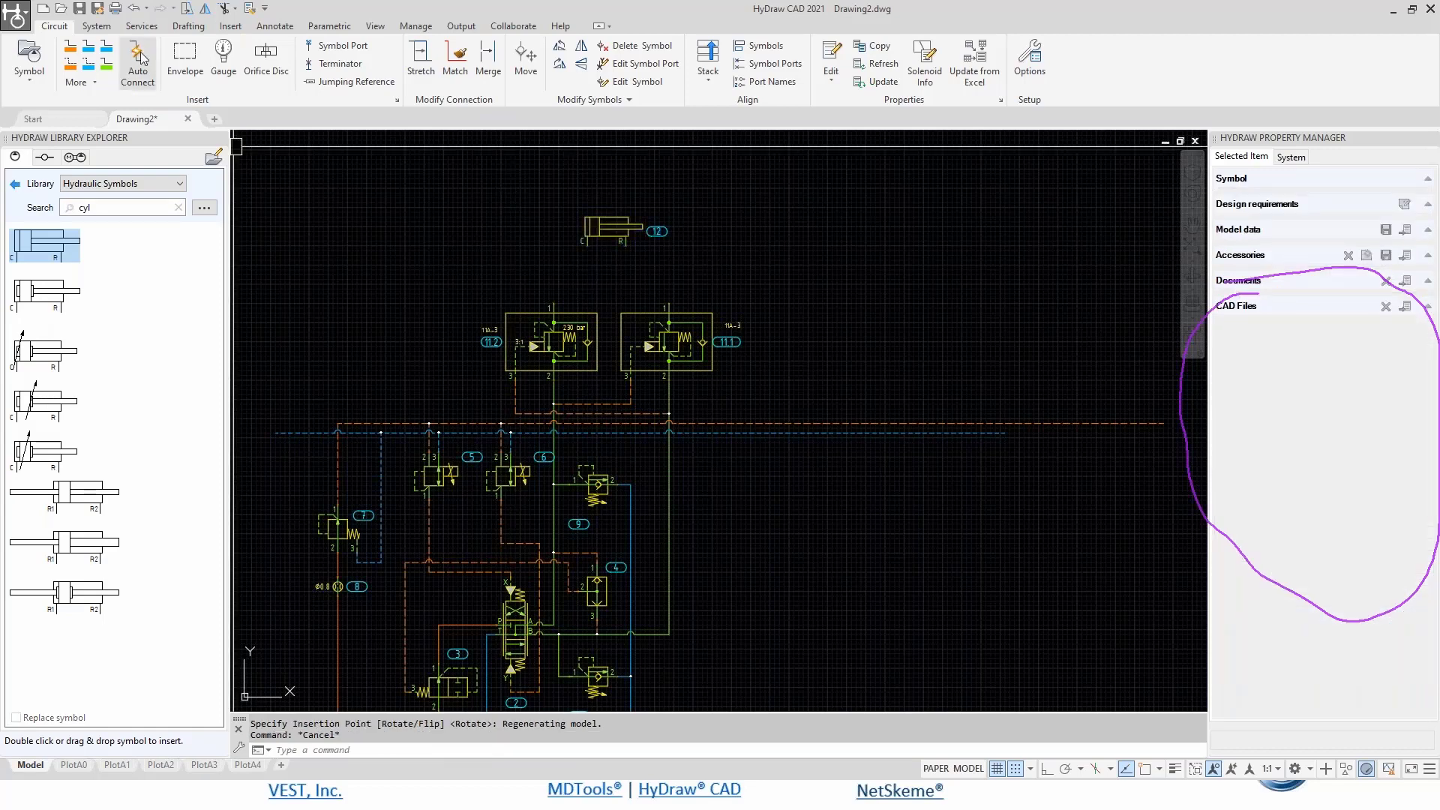
- With Auto Connect on, draw working lines from port 1 of valve 11.2 to cylinder port C and port 1 of valve 11.1 to port R
{"action": "left_click", "coordinate": [140, 61]}
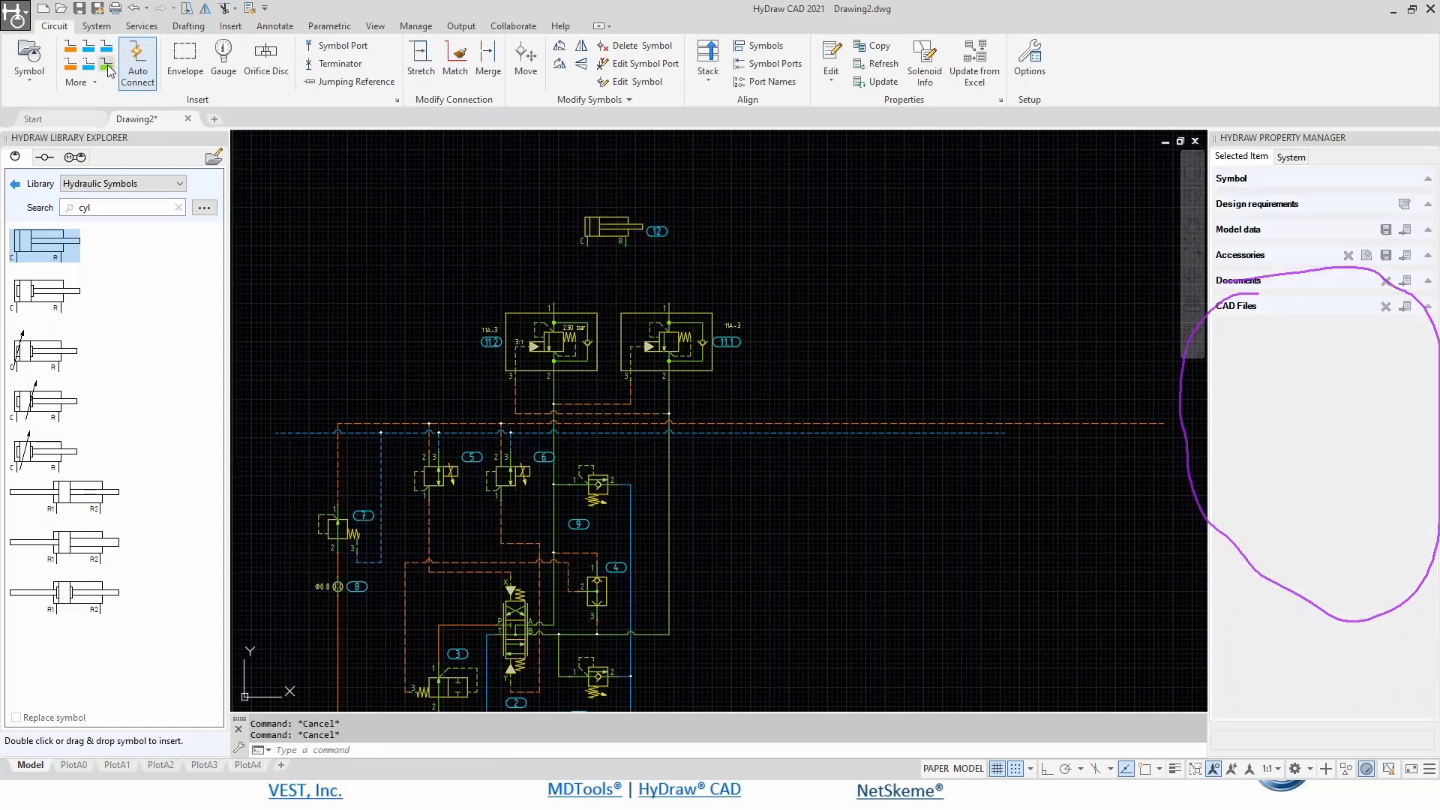
{"action": "left_click", "coordinate": [107, 65]}
{"action": "left_click", "coordinate": [552, 306]}
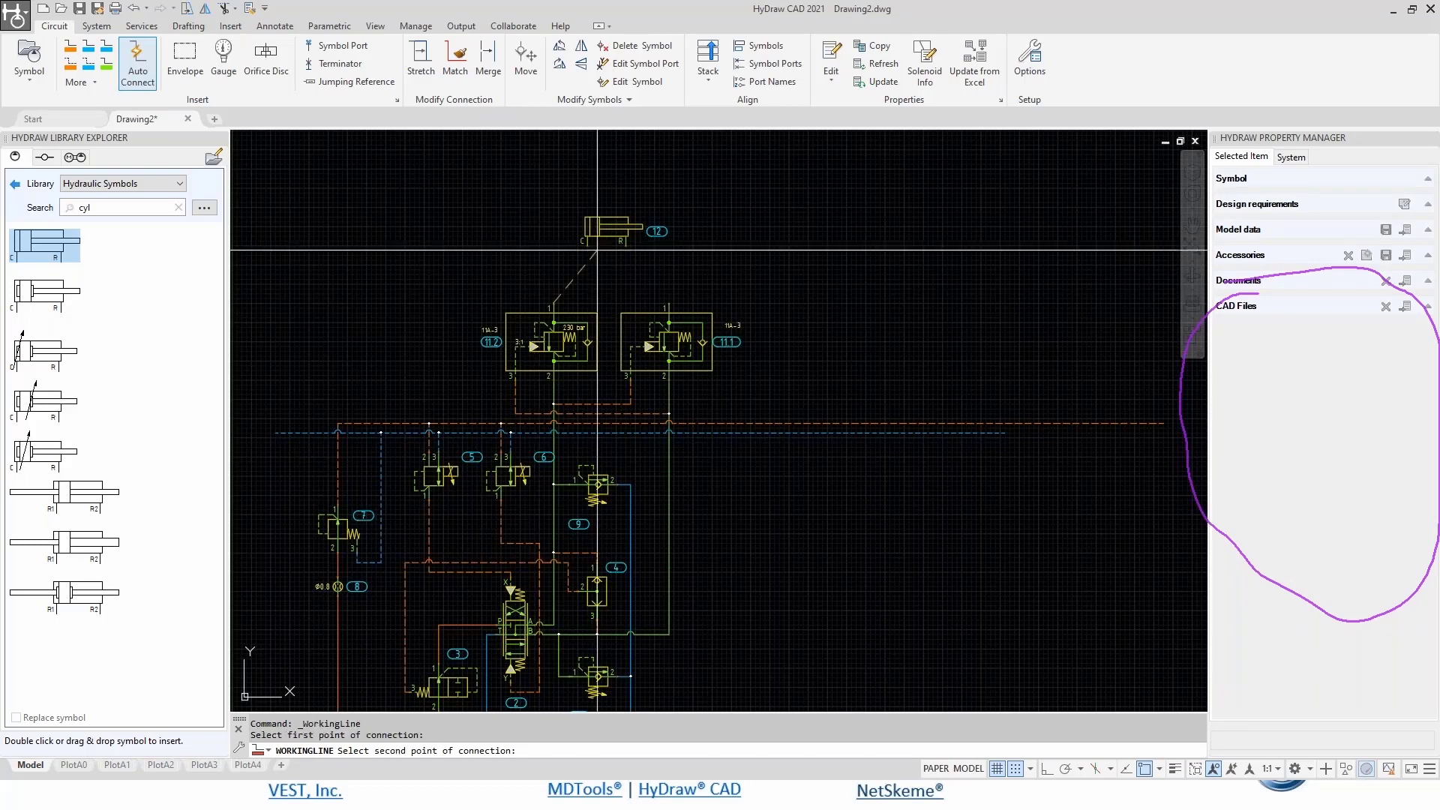
{"action": "scroll", "coordinate": [660, 311], "scroll_direction": "up", "scroll_amount": 2}
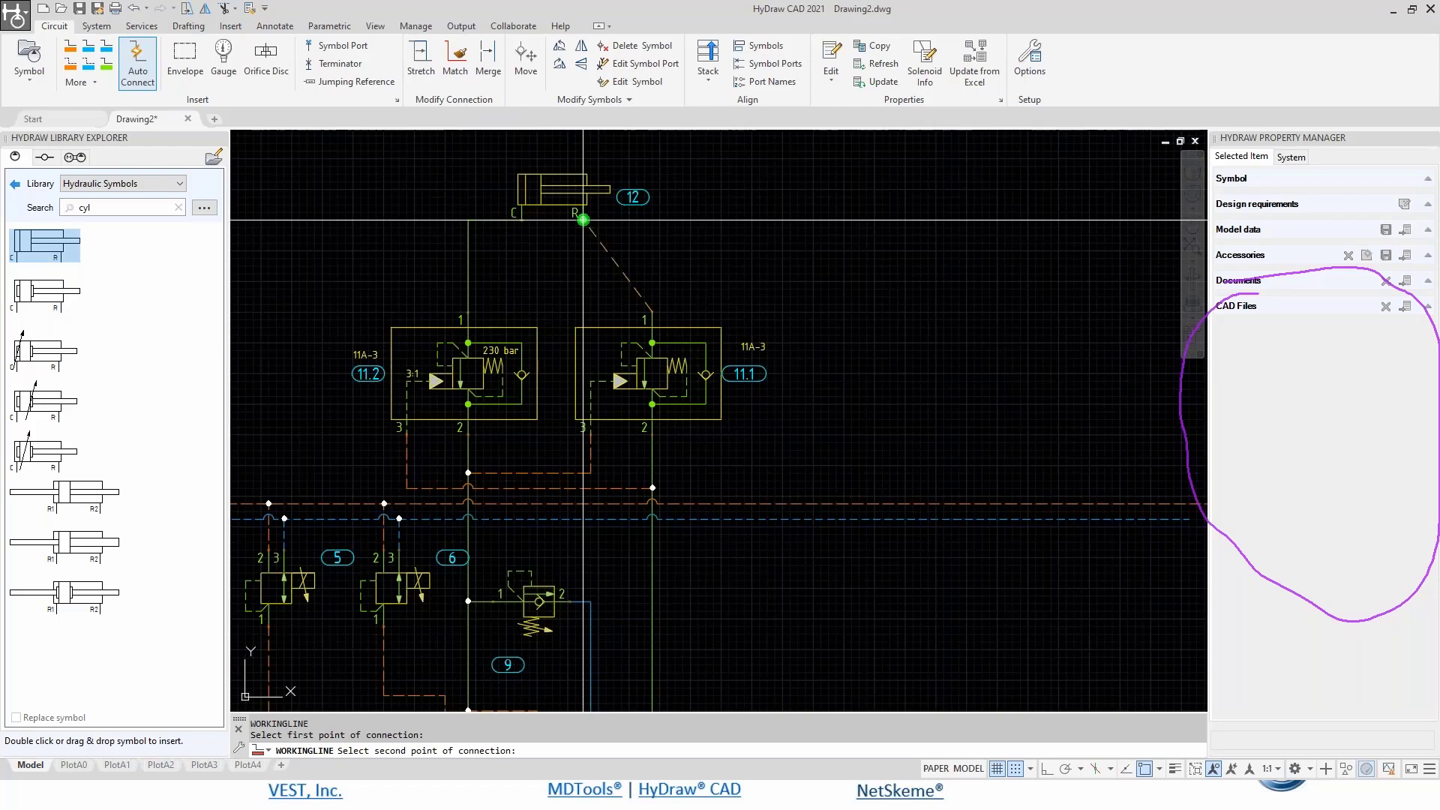
{"action": "left_click", "coordinate": [583, 218]}
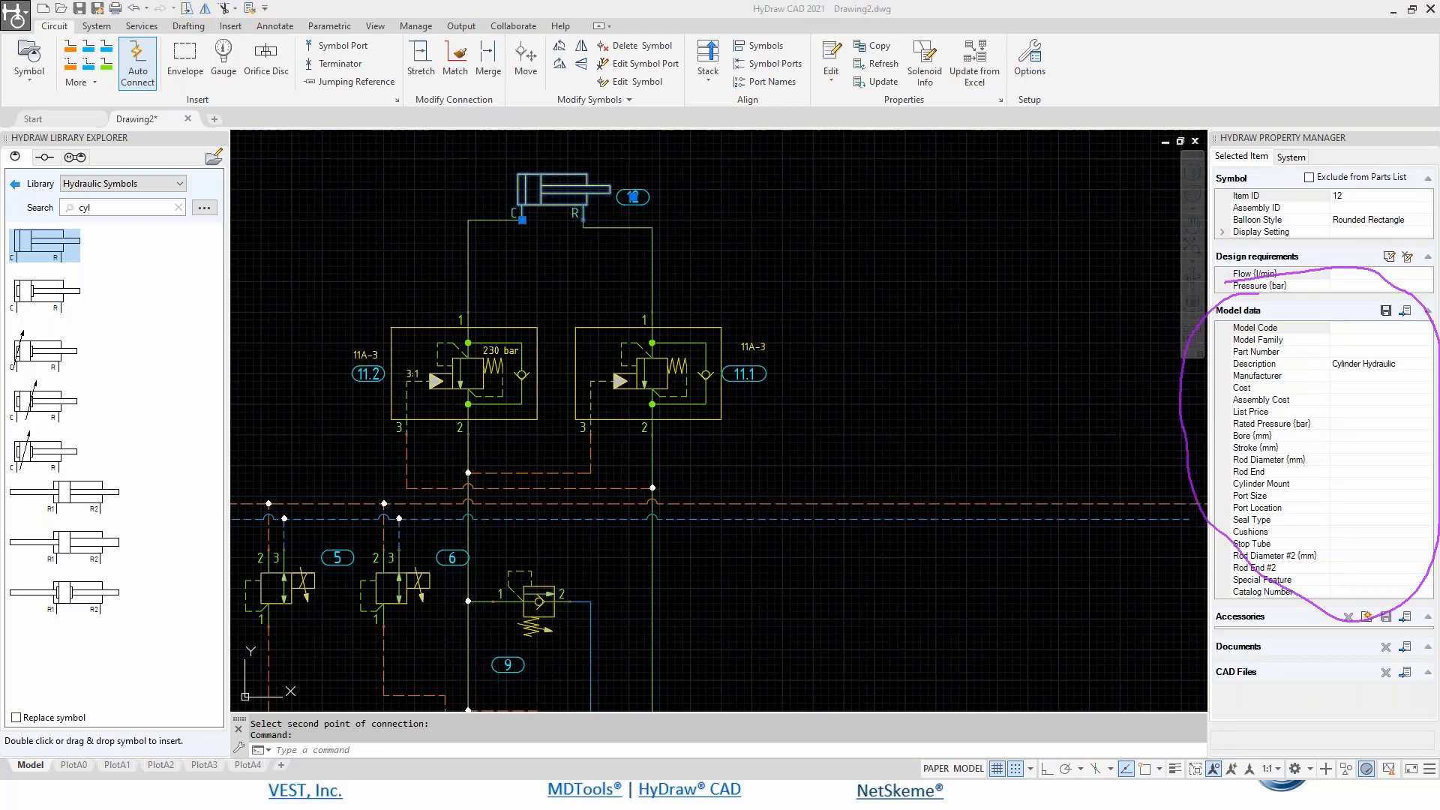
{"action": "key", "text": "Escape"}
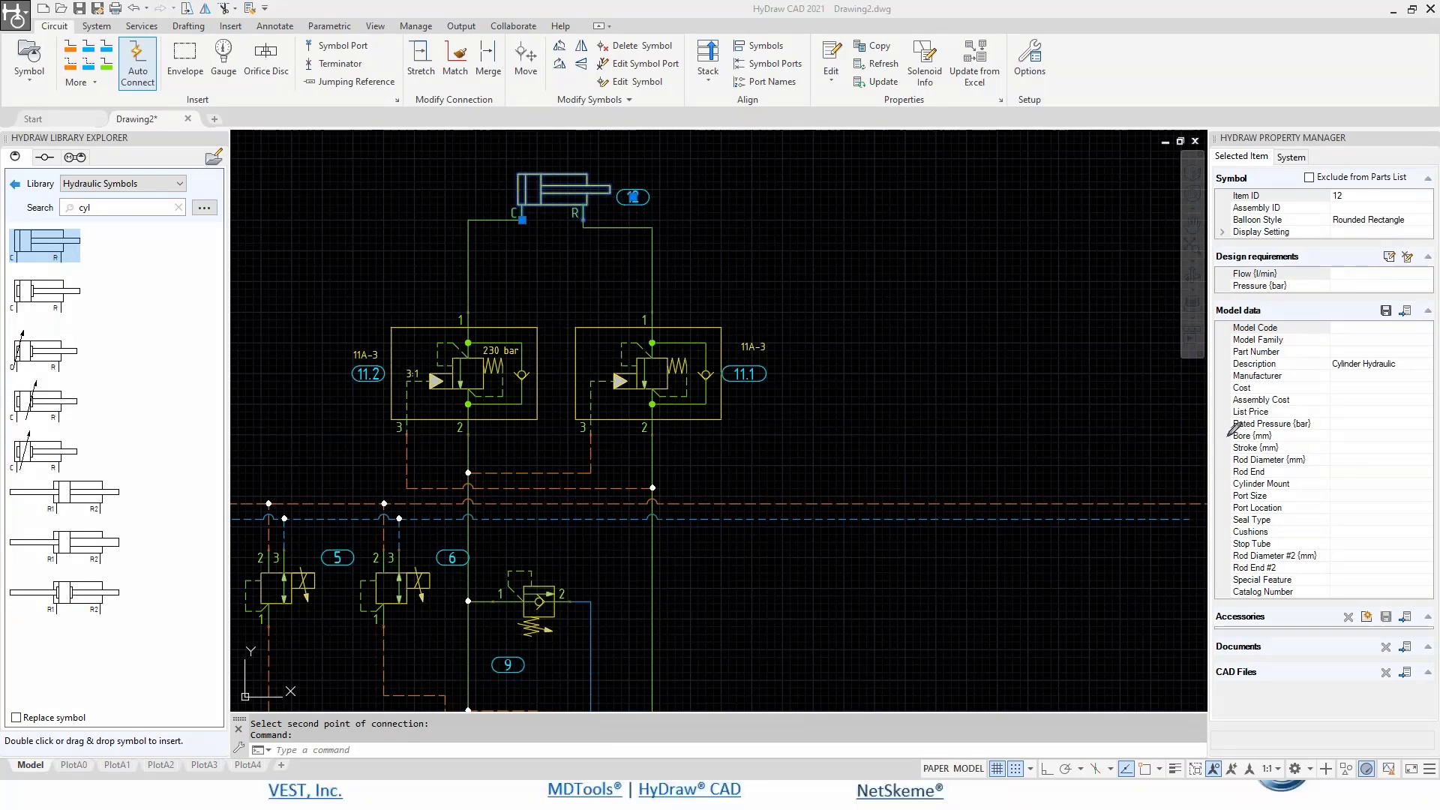
- Set cylinder 12's bore to 200 mm, stroke to 1500 mm and rod diameter to 125 mm
{"action": "mouse_move", "coordinate": [1226, 437]}
{"action": "left_mouse_down"}
{"action": "mouse_move", "coordinate": [1298, 447]}
{"action": "mouse_move", "coordinate": [1310, 465]}
{"action": "left_mouse_up"}
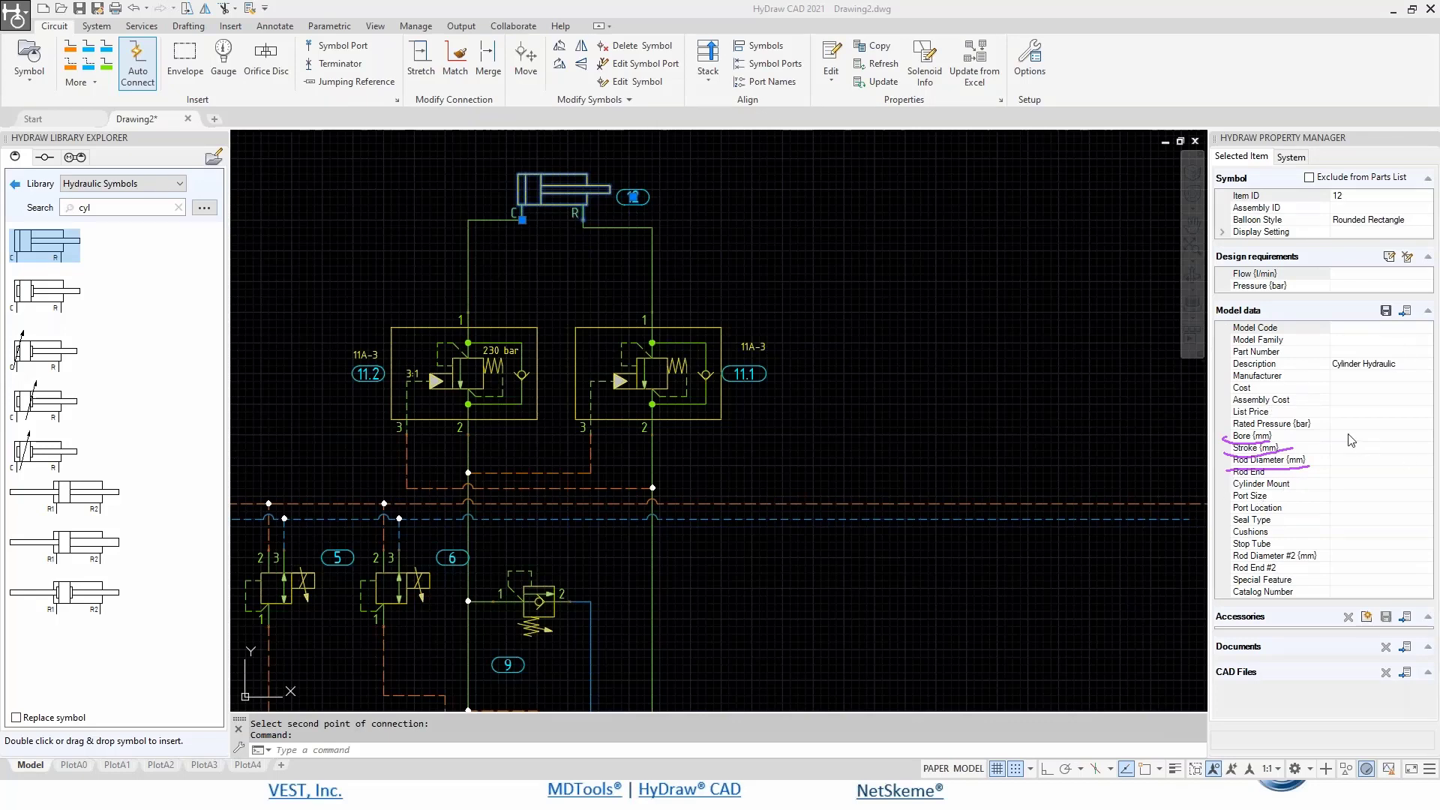
{"action": "left_click", "coordinate": [1367, 437]}
{"action": "type", "text": "200"}
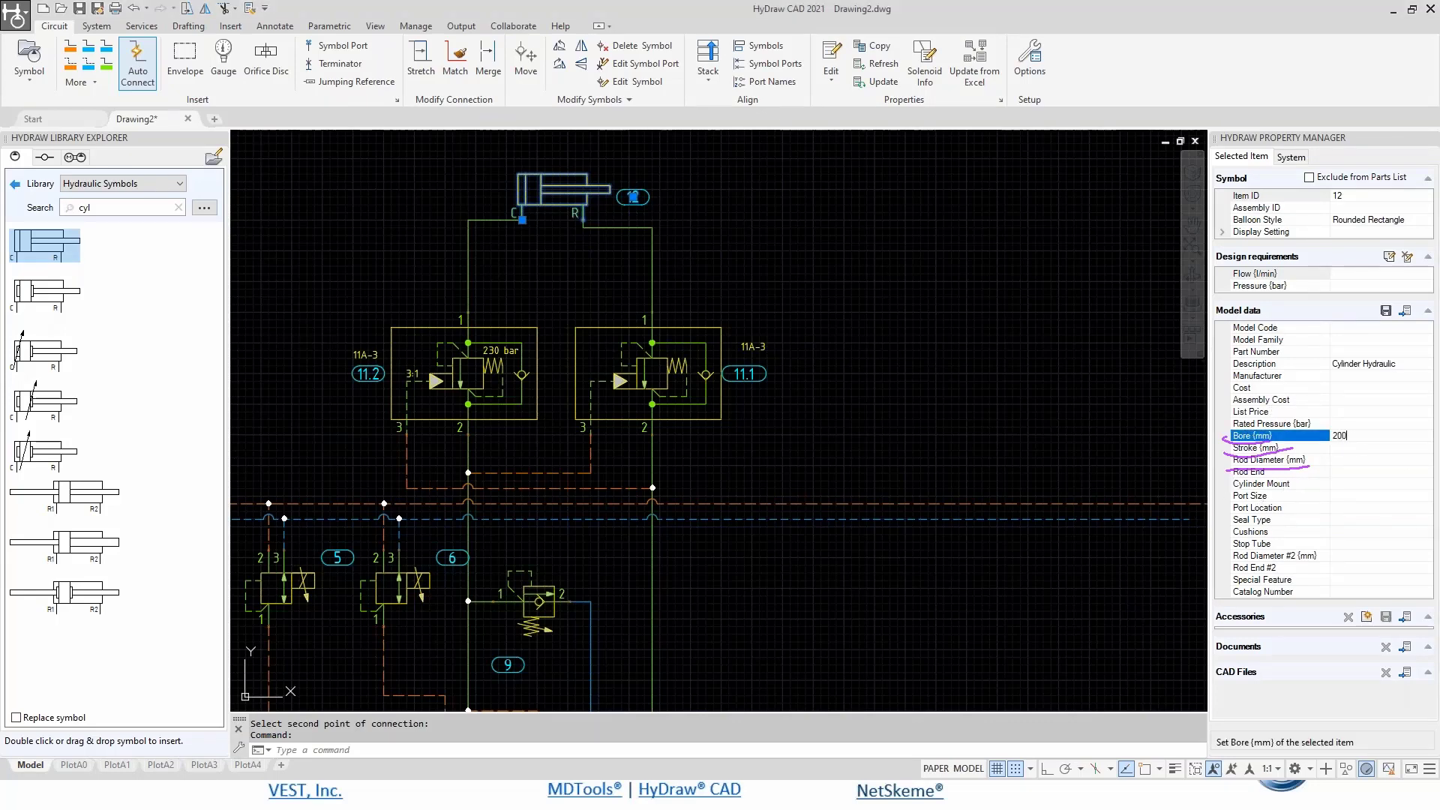
{"action": "key", "text": "Return"}
{"action": "type", "text": "1"}
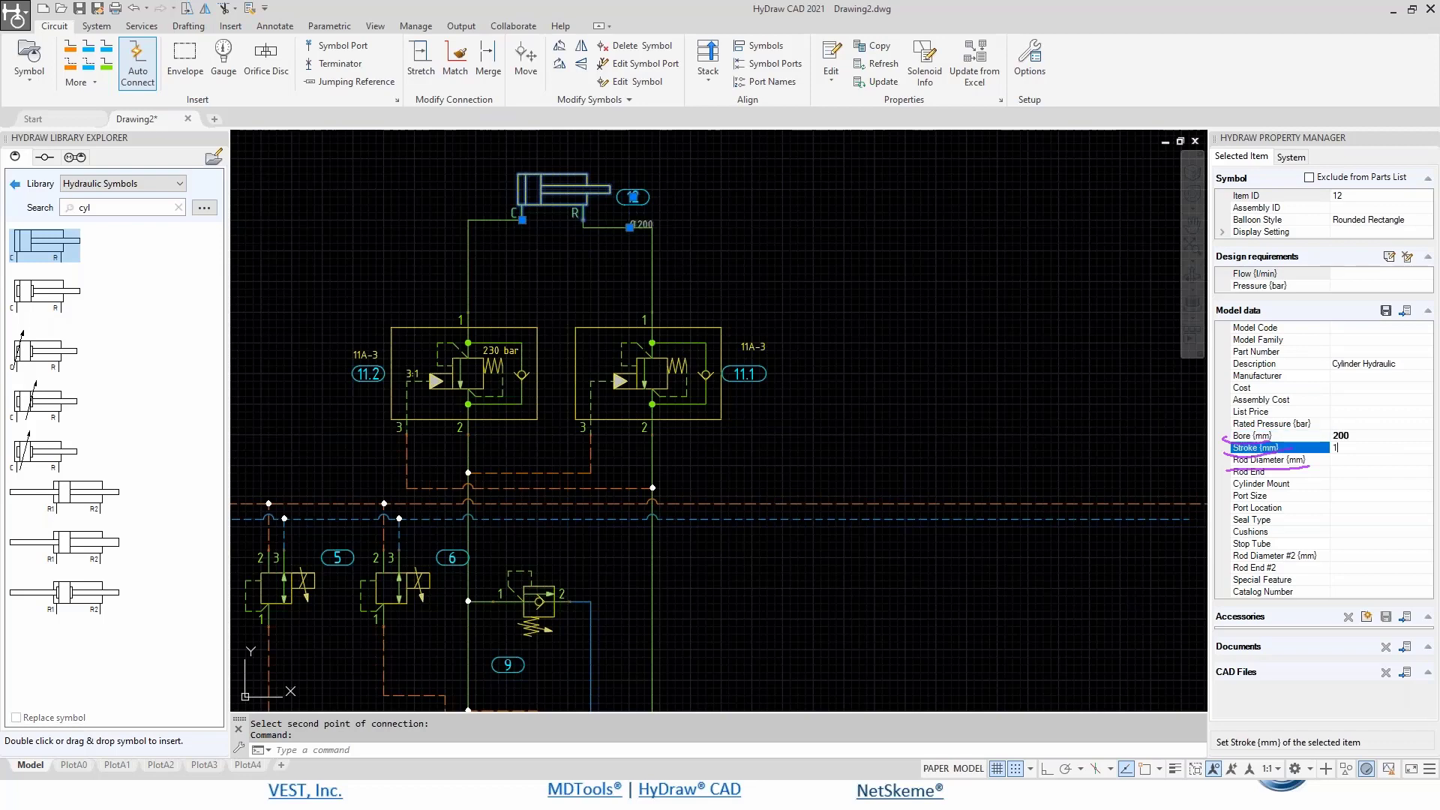
{"action": "type", "text": "500"}
{"action": "key", "text": "Return"}
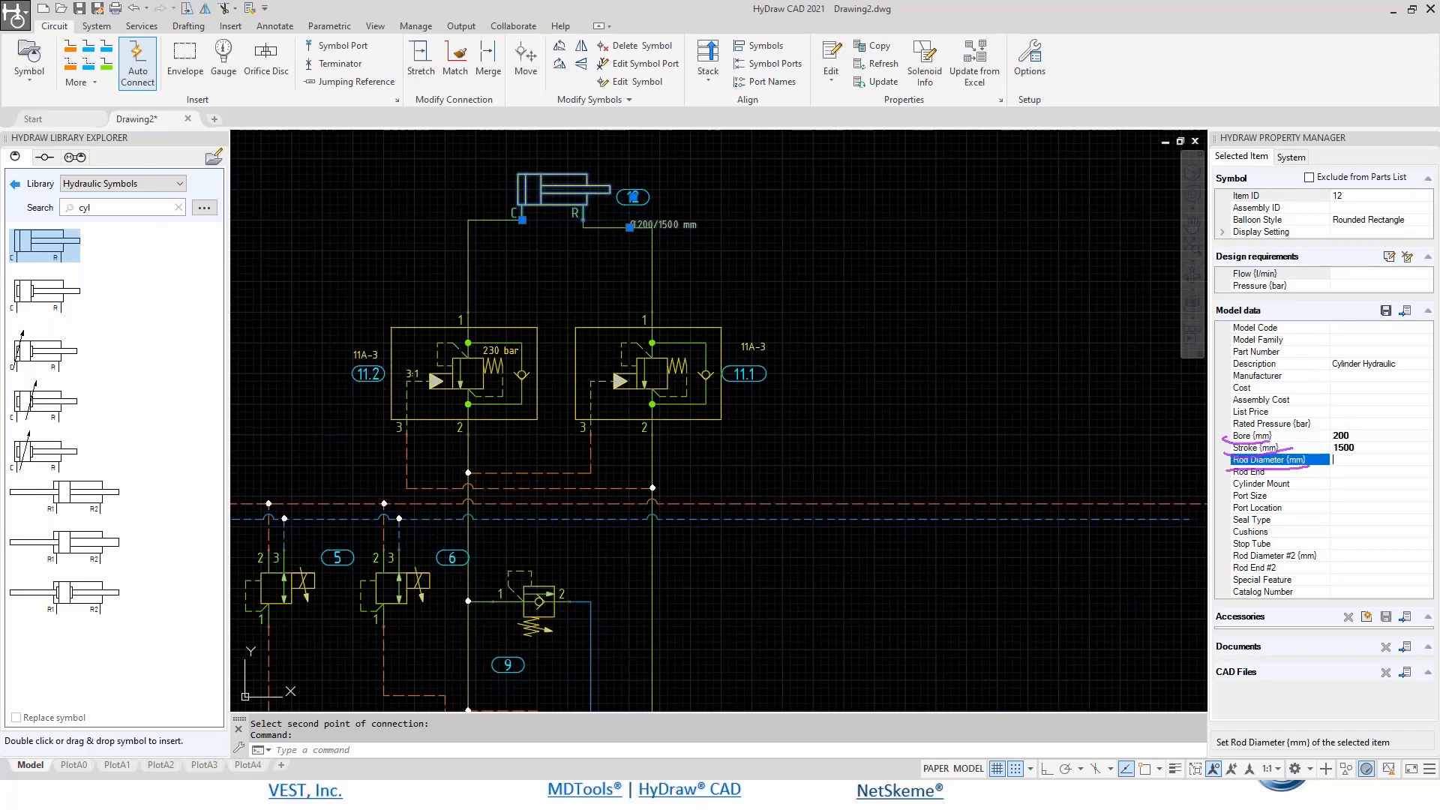
{"action": "type", "text": "125"}
{"action": "key", "text": "Return"}
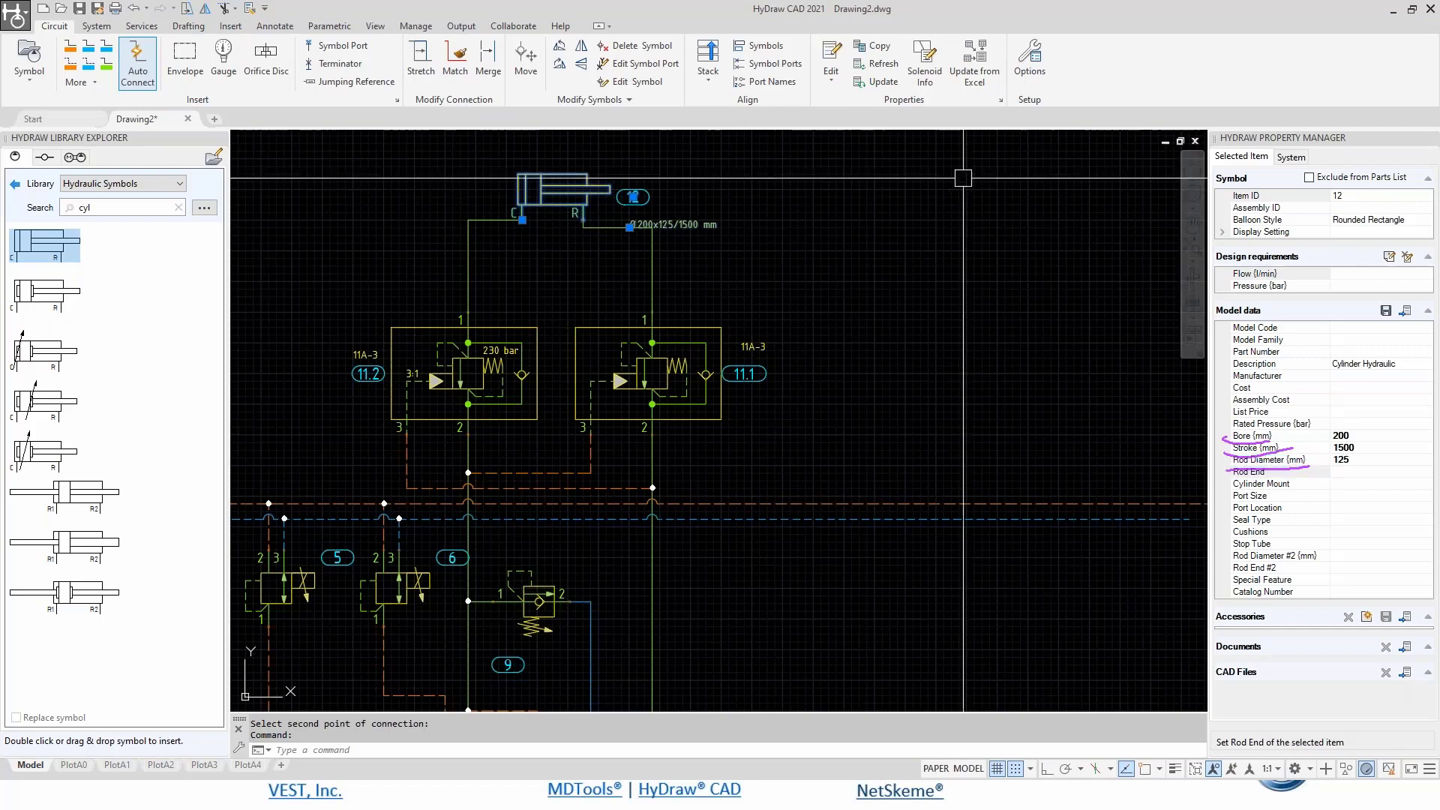
- Move the cylinder's Ø200x125/1500 mm label directly above its body, and exclude the cylinder from the parts list
{"action": "scroll", "coordinate": [628, 235], "scroll_direction": "up", "scroll_amount": 6}
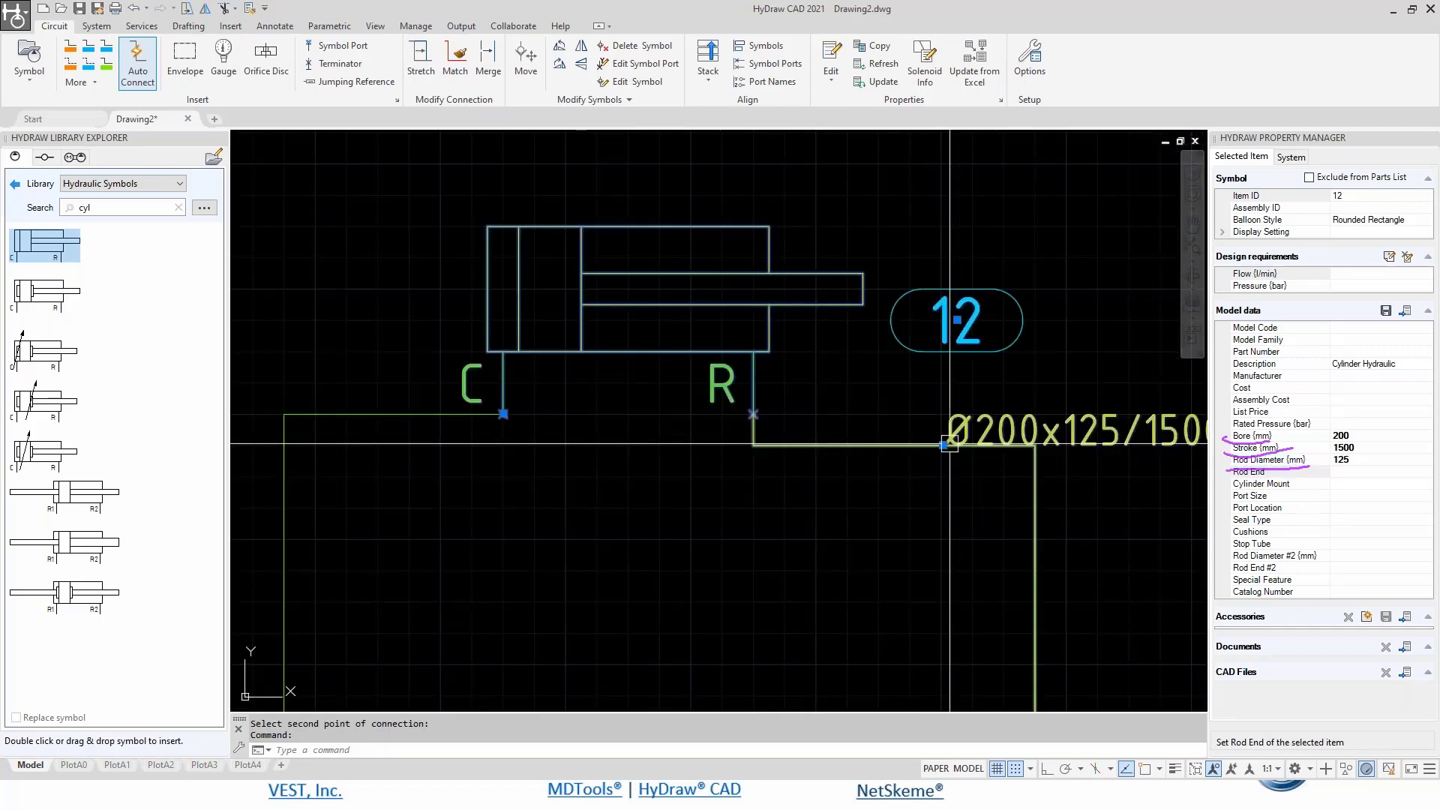
{"action": "left_click", "coordinate": [942, 446]}
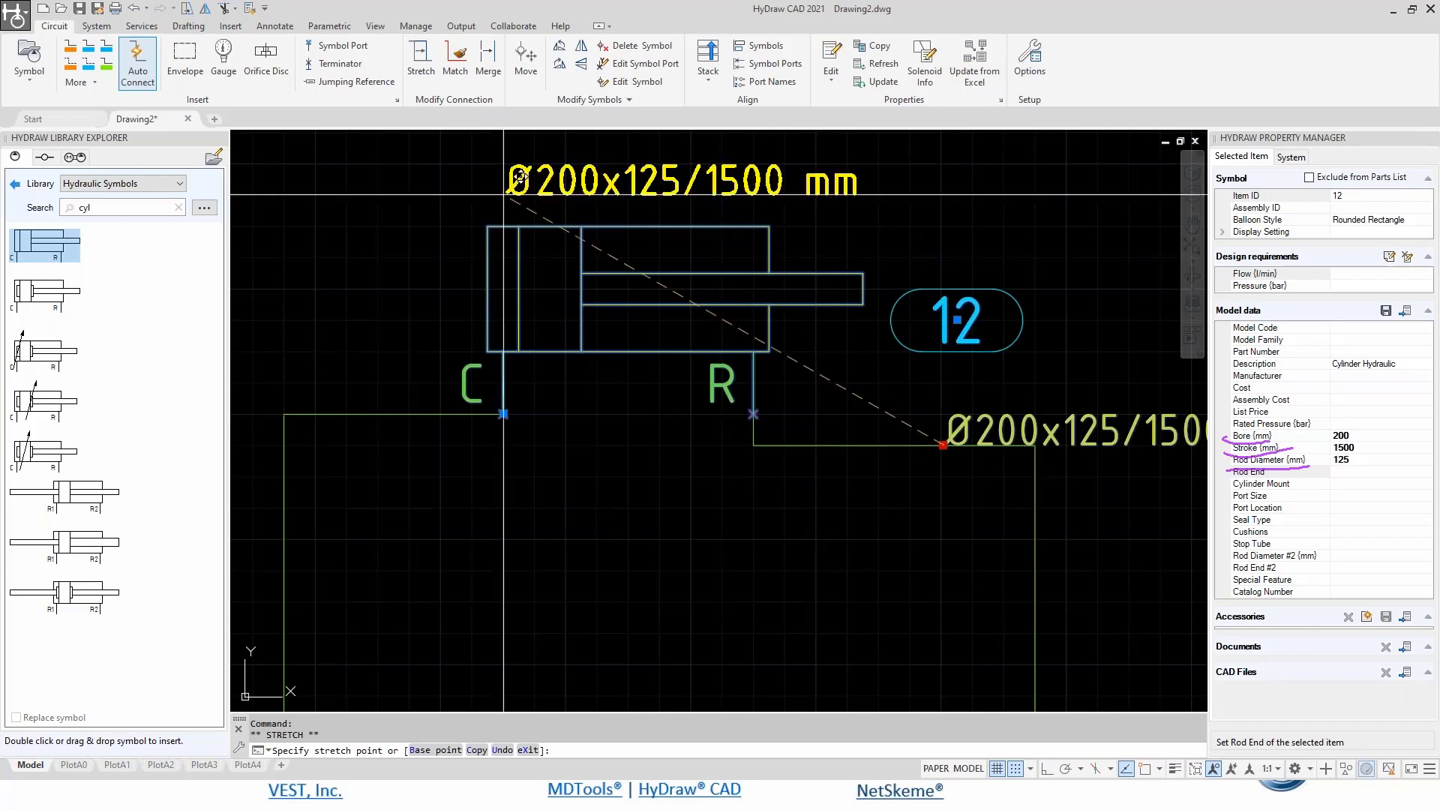
{"action": "left_click", "coordinate": [503, 194]}
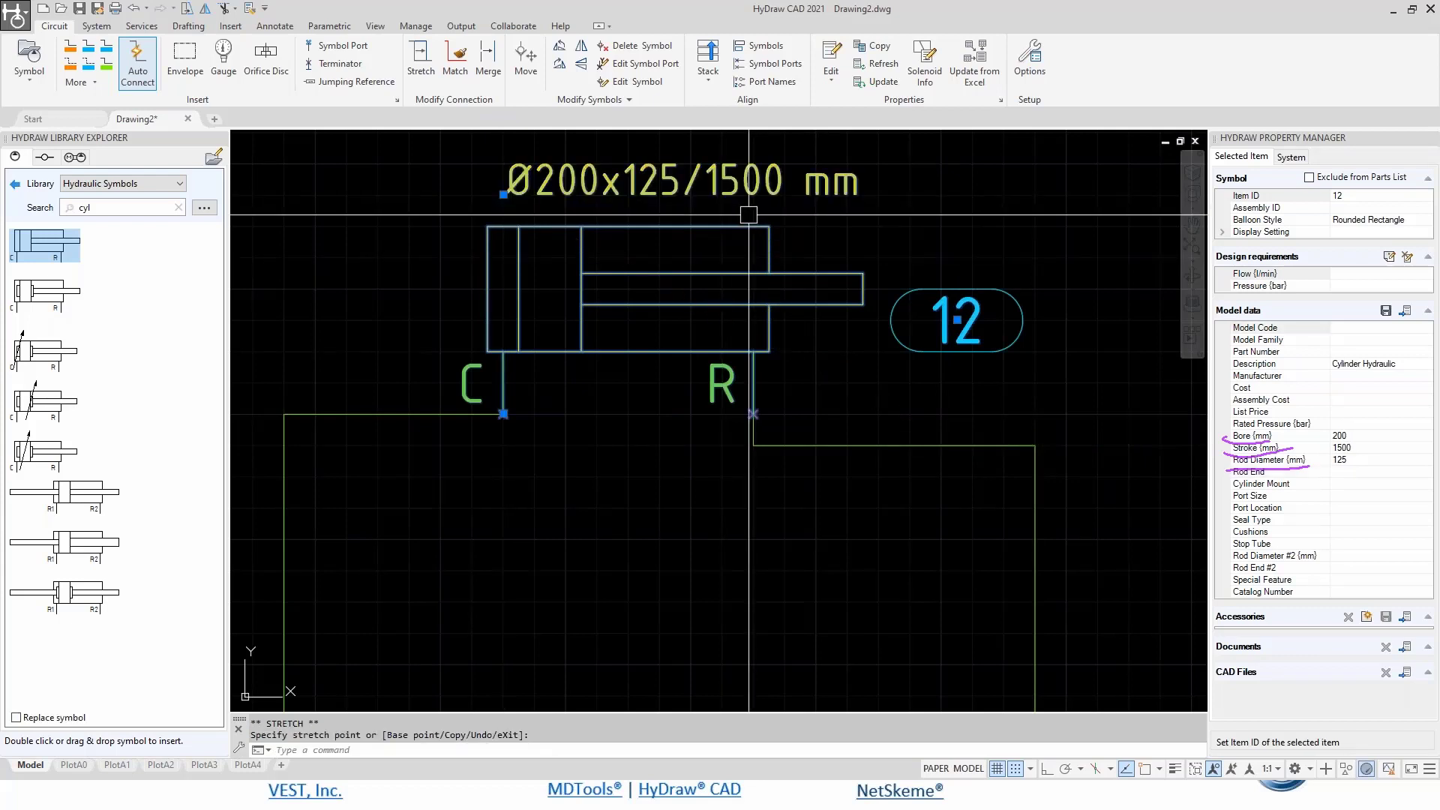
{"action": "left_click", "coordinate": [1310, 178]}
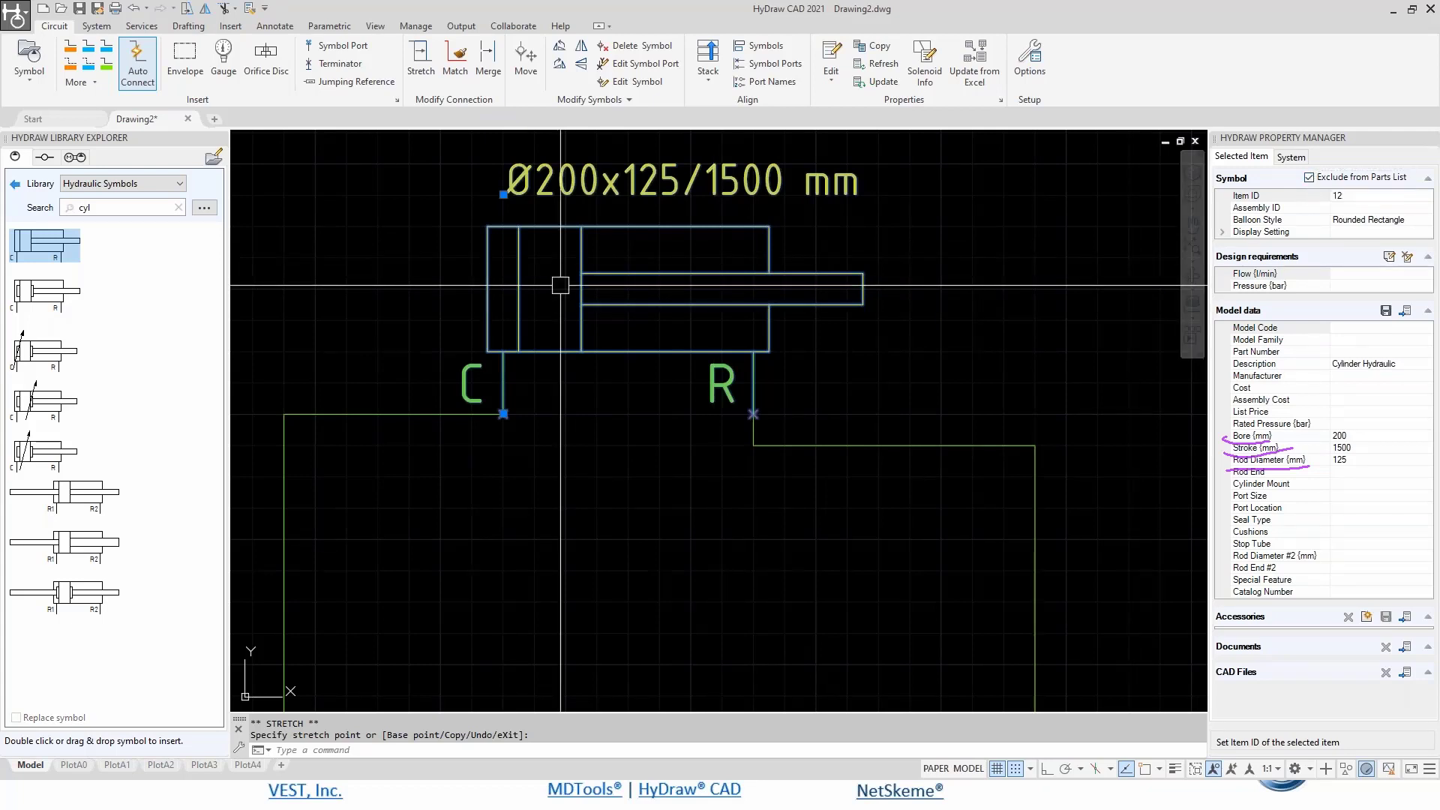
{"action": "scroll", "coordinate": [809, 321], "scroll_direction": "down", "scroll_amount": 4}
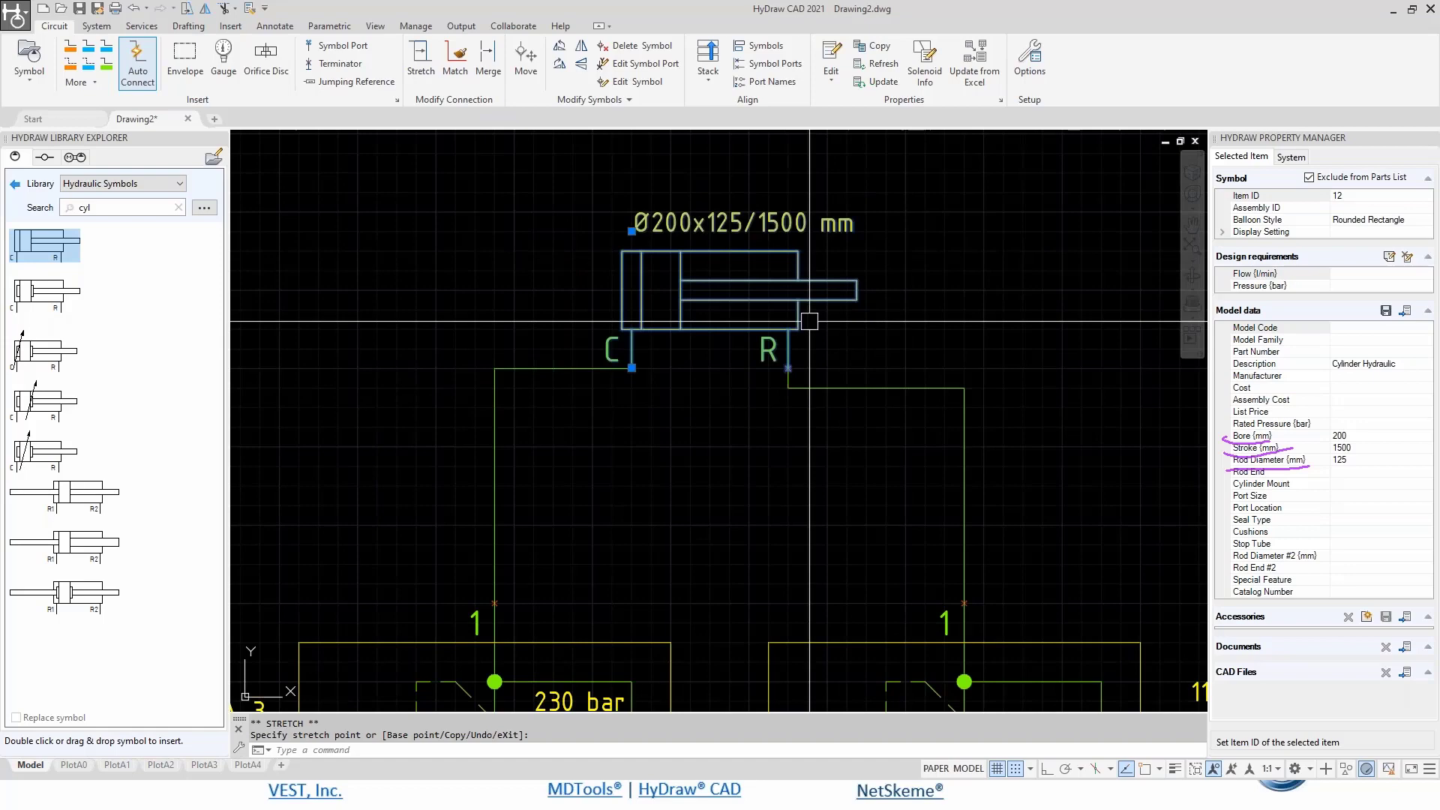
- Copy the valve circuit, including its counterbalance valves but not the cylinder or pump, to the right of the original along the supply lines
{"action": "scroll", "coordinate": [809, 321], "scroll_direction": "down", "scroll_amount": 2}
{"action": "scroll", "coordinate": [792, 478], "scroll_direction": "down", "scroll_amount": 3}
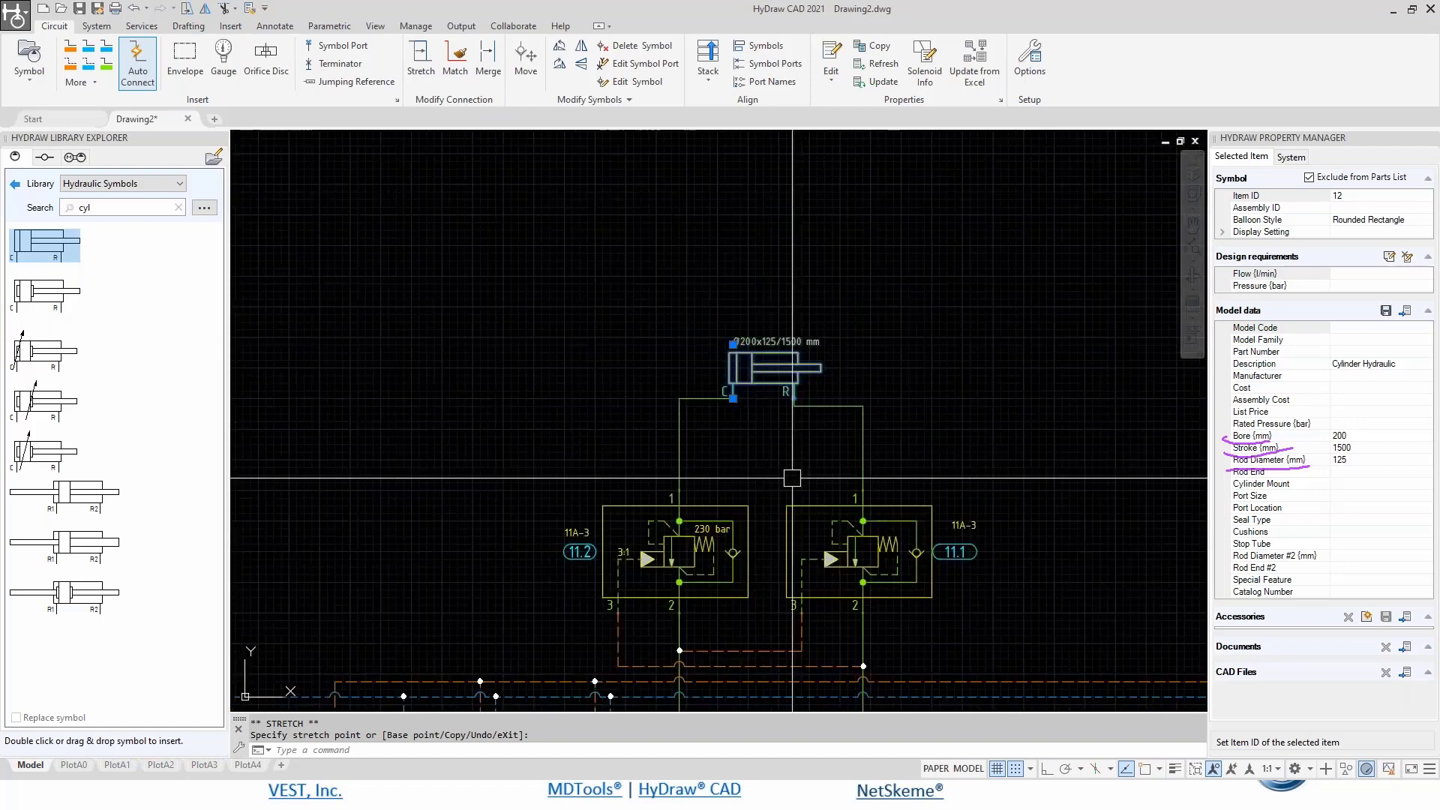
{"action": "key", "text": "Escape"}
{"action": "middle_click_drag", "start_coordinate": [788, 471], "coordinate": [691, 260]}
{"action": "scroll", "coordinate": [735, 488], "scroll_direction": "down", "scroll_amount": 1}
{"action": "mouse_move", "coordinate": [735, 488]}
{"action": "middle_mouse_down"}
{"action": "mouse_move", "coordinate": [690, 243]}
{"action": "mouse_move", "coordinate": [698, 300]}
{"action": "middle_mouse_up"}
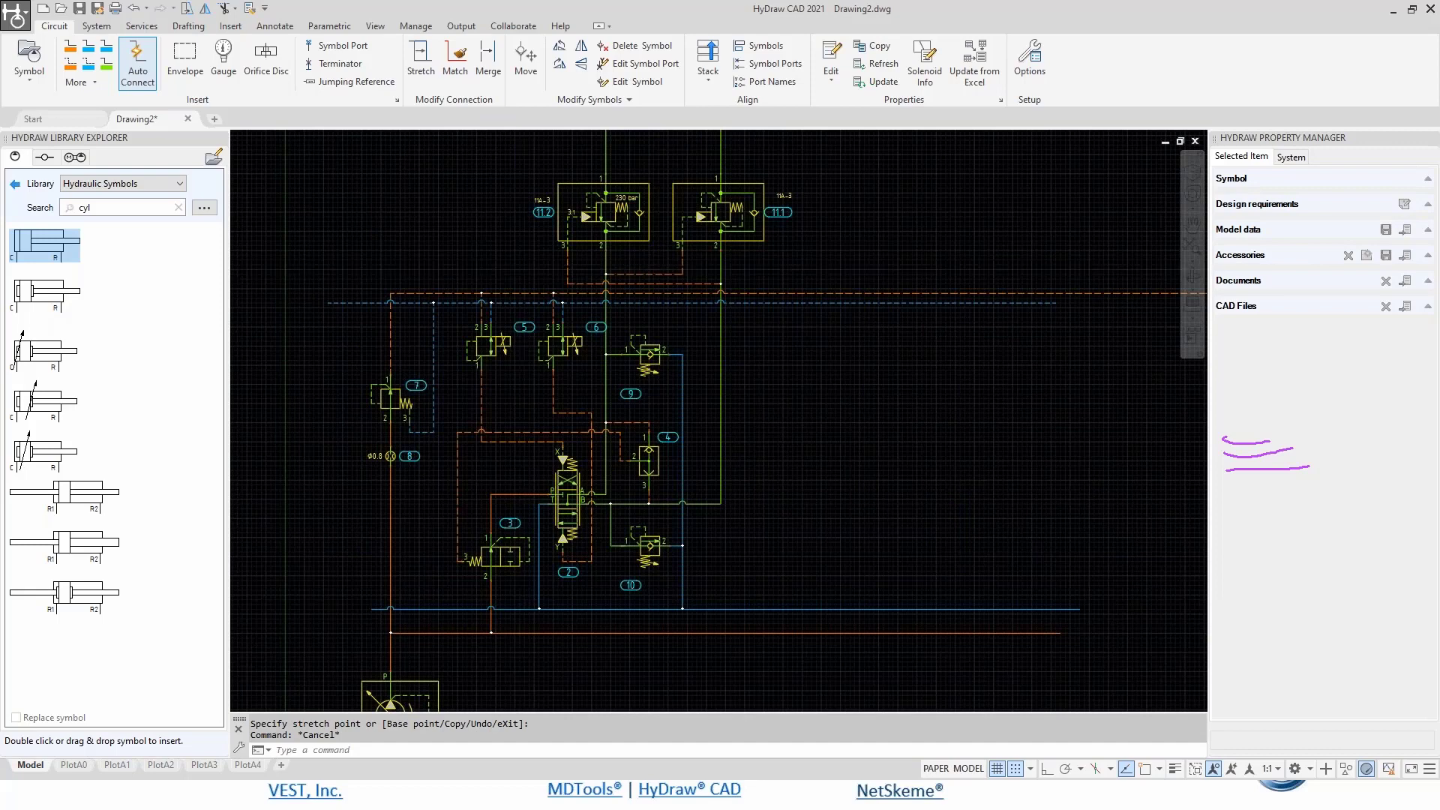
{"action": "scroll", "coordinate": [450, 241], "scroll_direction": "down", "scroll_amount": 2}
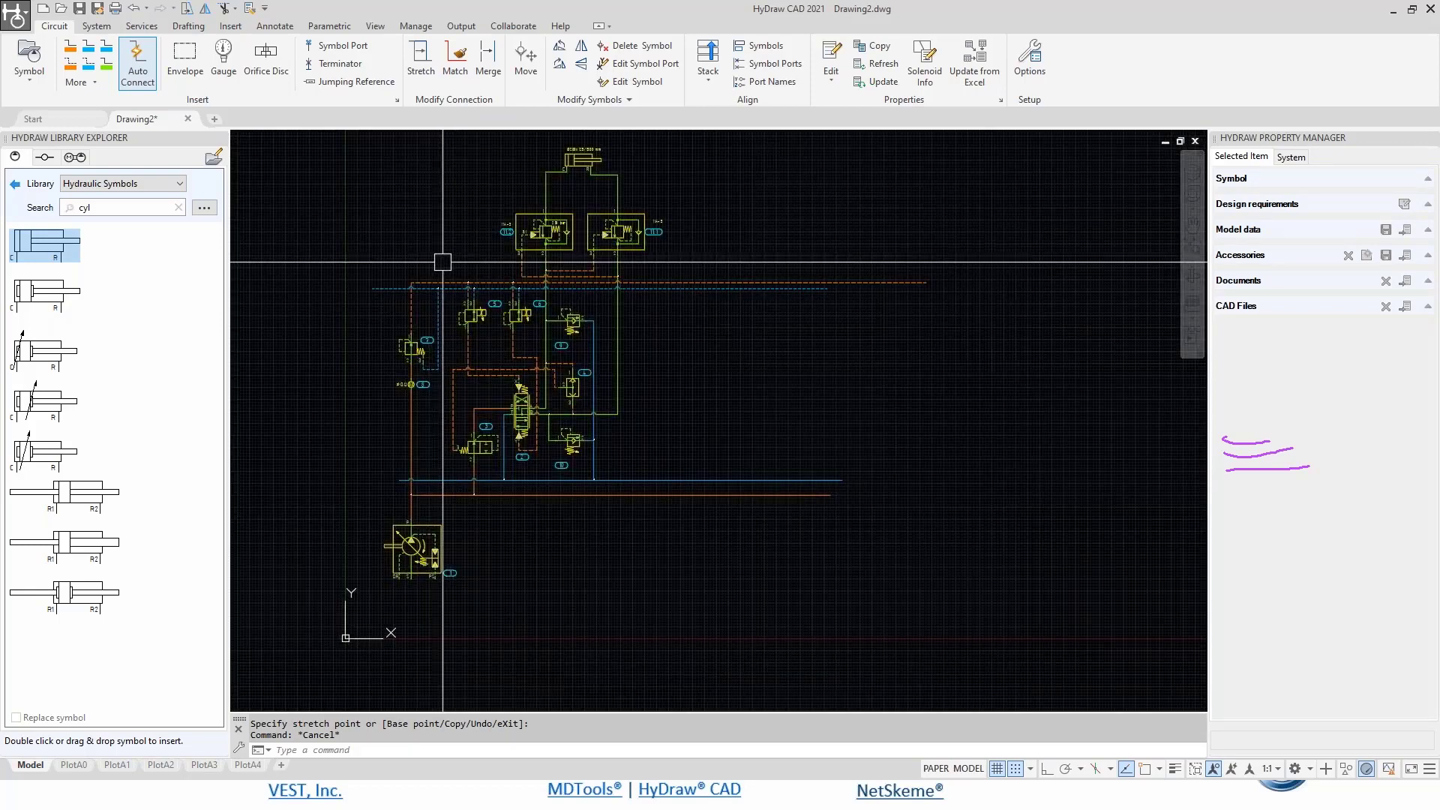
{"action": "left_click", "coordinate": [447, 182]}
{"action": "left_click", "coordinate": [702, 541]}
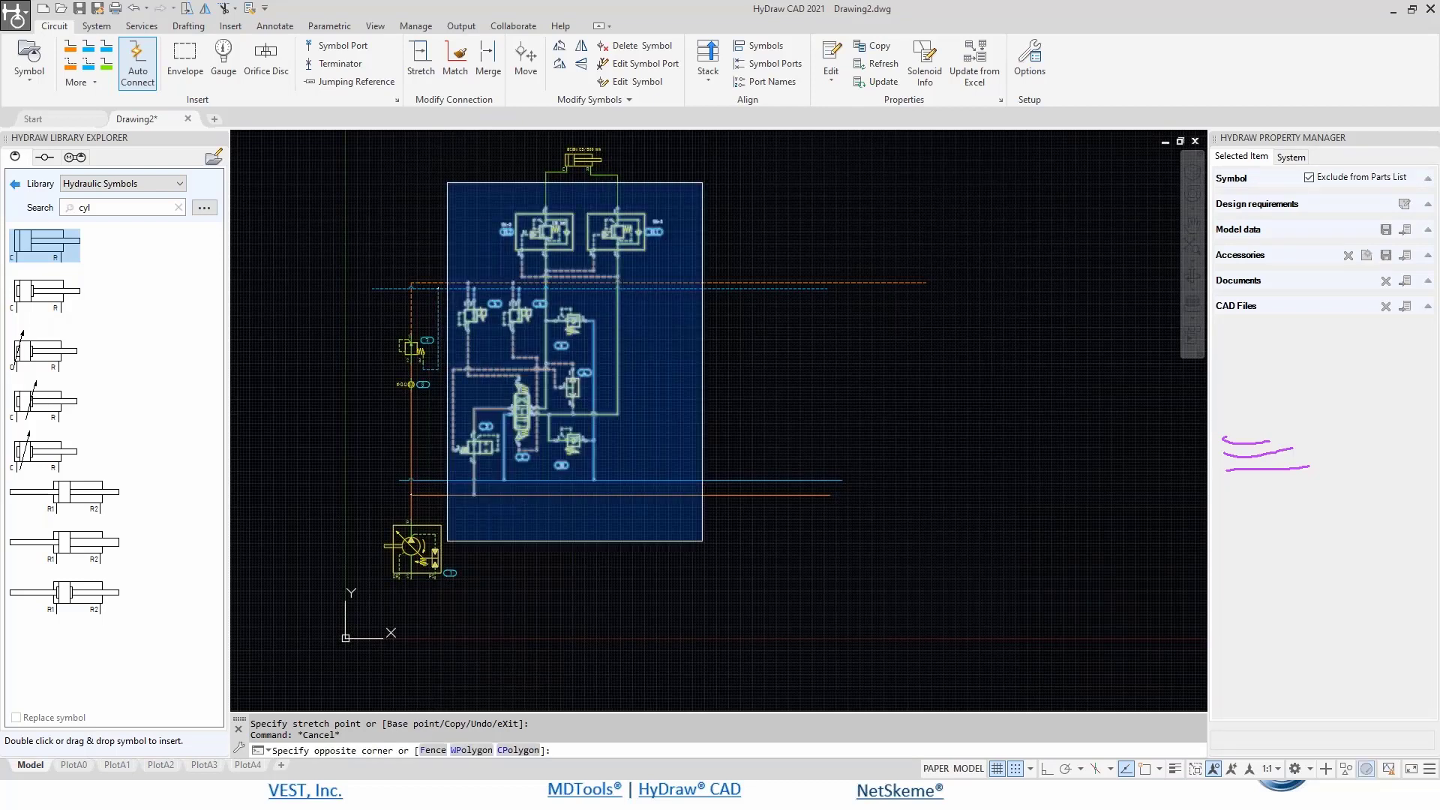
{"action": "right_click", "coordinate": [644, 341]}
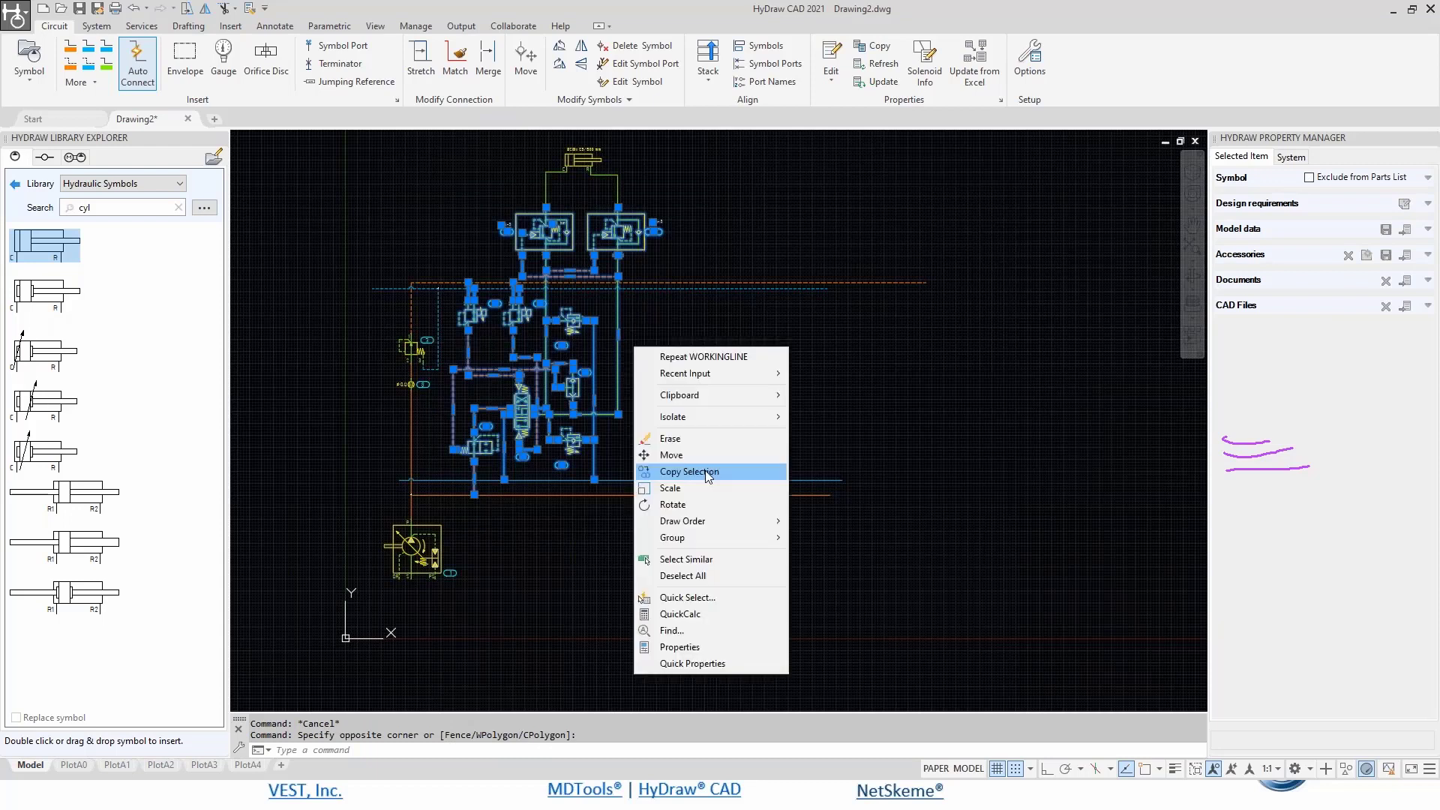
{"action": "left_click", "coordinate": [707, 477]}
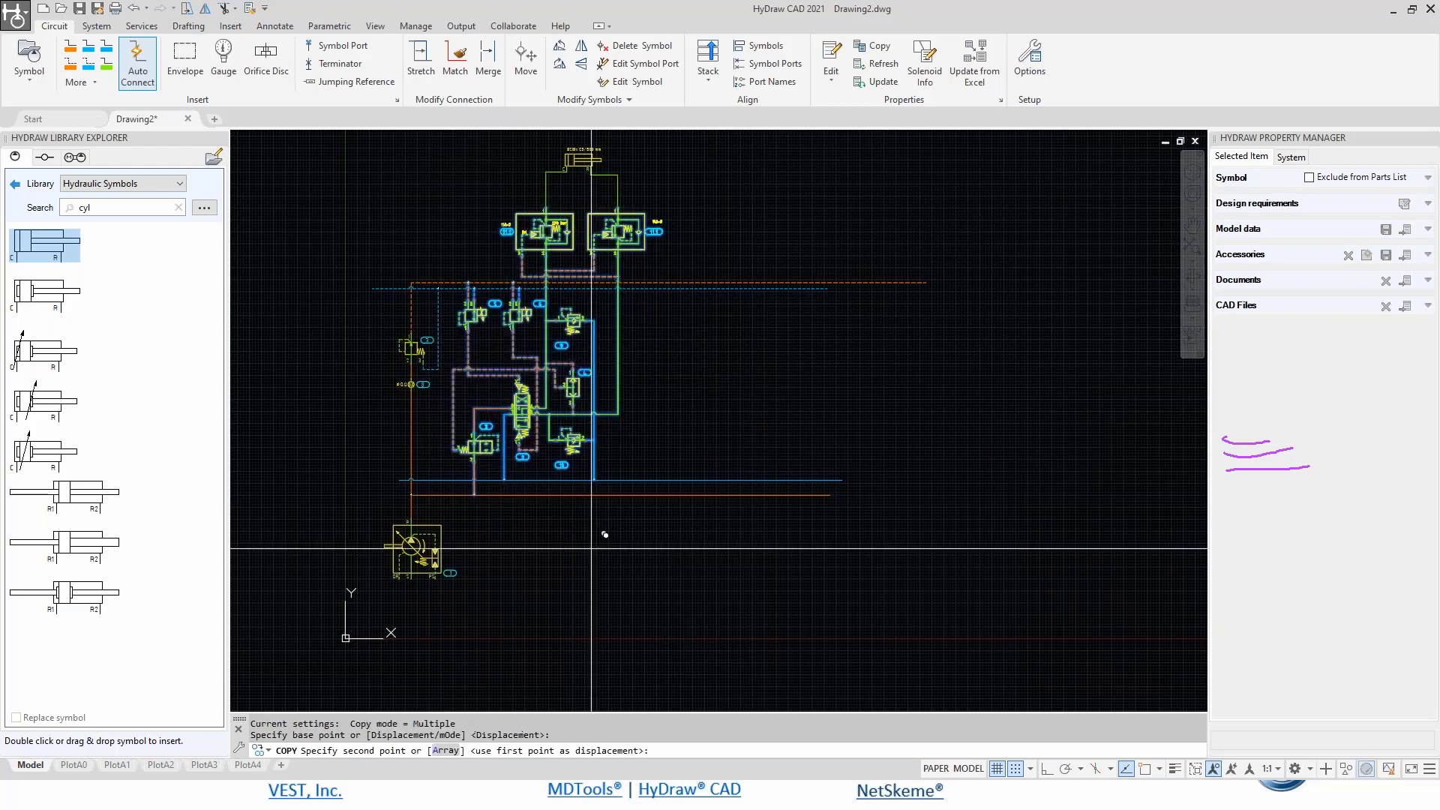
{"action": "left_click", "coordinate": [776, 548]}
{"action": "key", "text": "Return"}
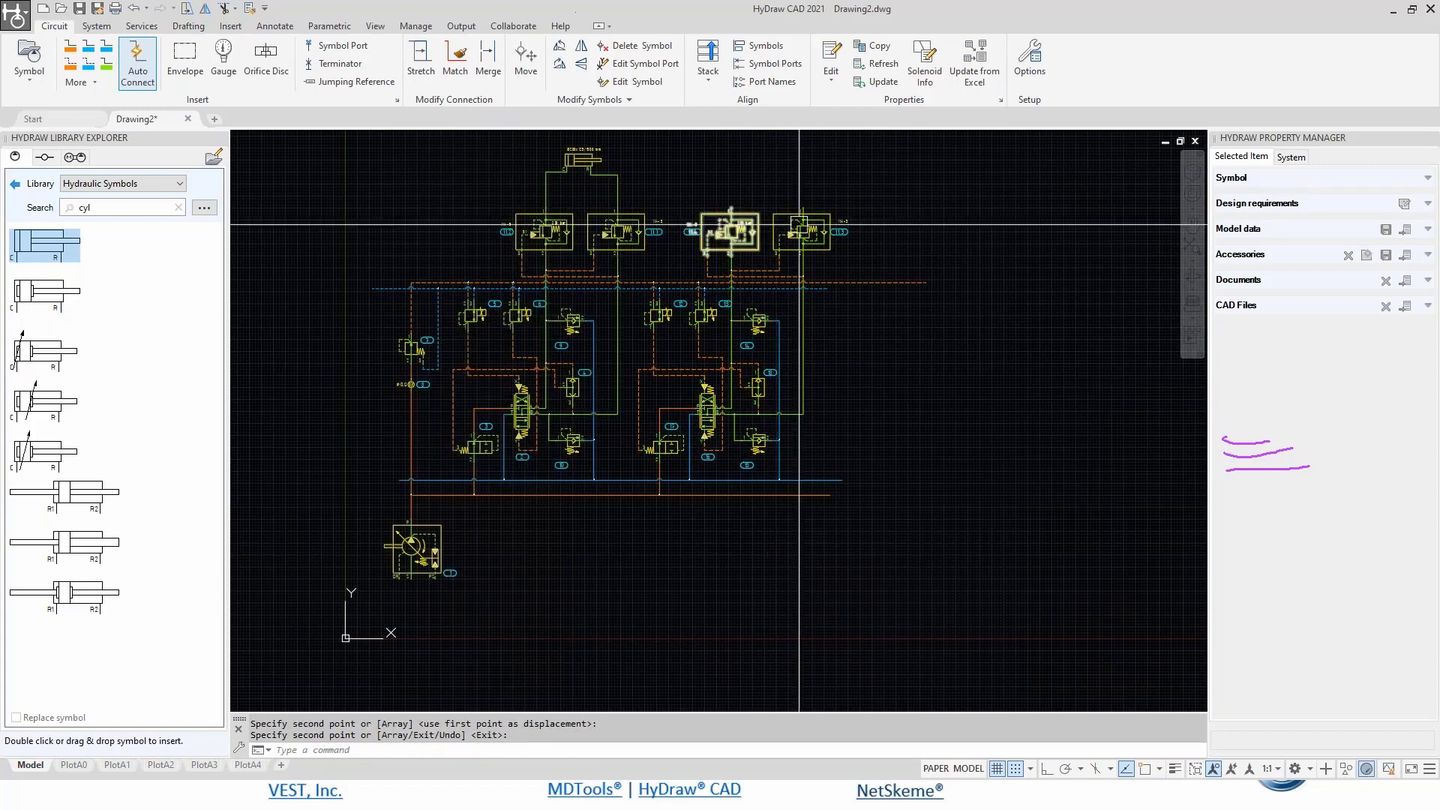
- Delete the copied counterbalance valves 11.3 and 11.4 and the two dashed control lines left beneath them
{"action": "scroll", "coordinate": [849, 215], "scroll_direction": "up", "scroll_amount": 2}
{"action": "left_click", "coordinate": [887, 253]}
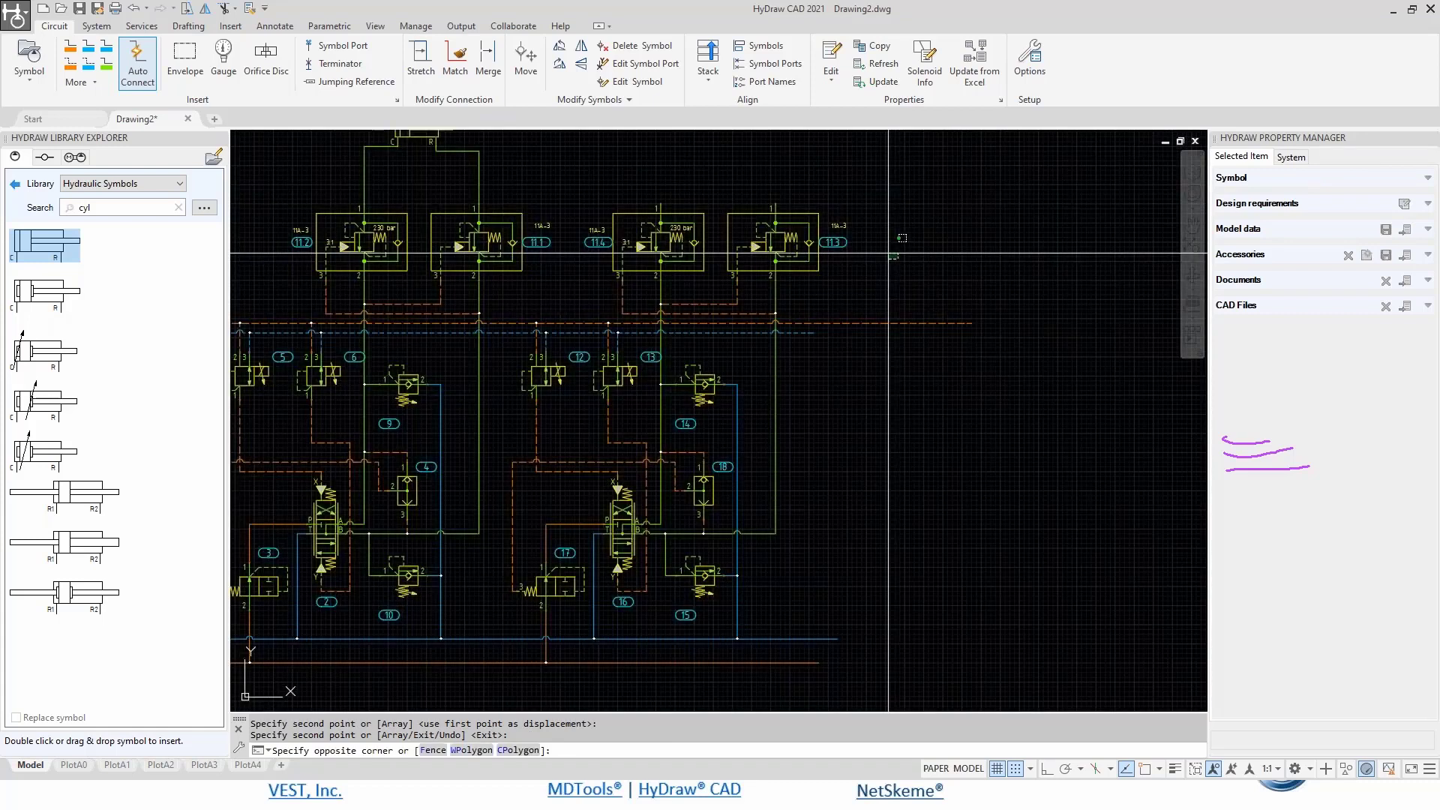
{"action": "left_click", "coordinate": [682, 198]}
{"action": "key", "text": "Delete"}
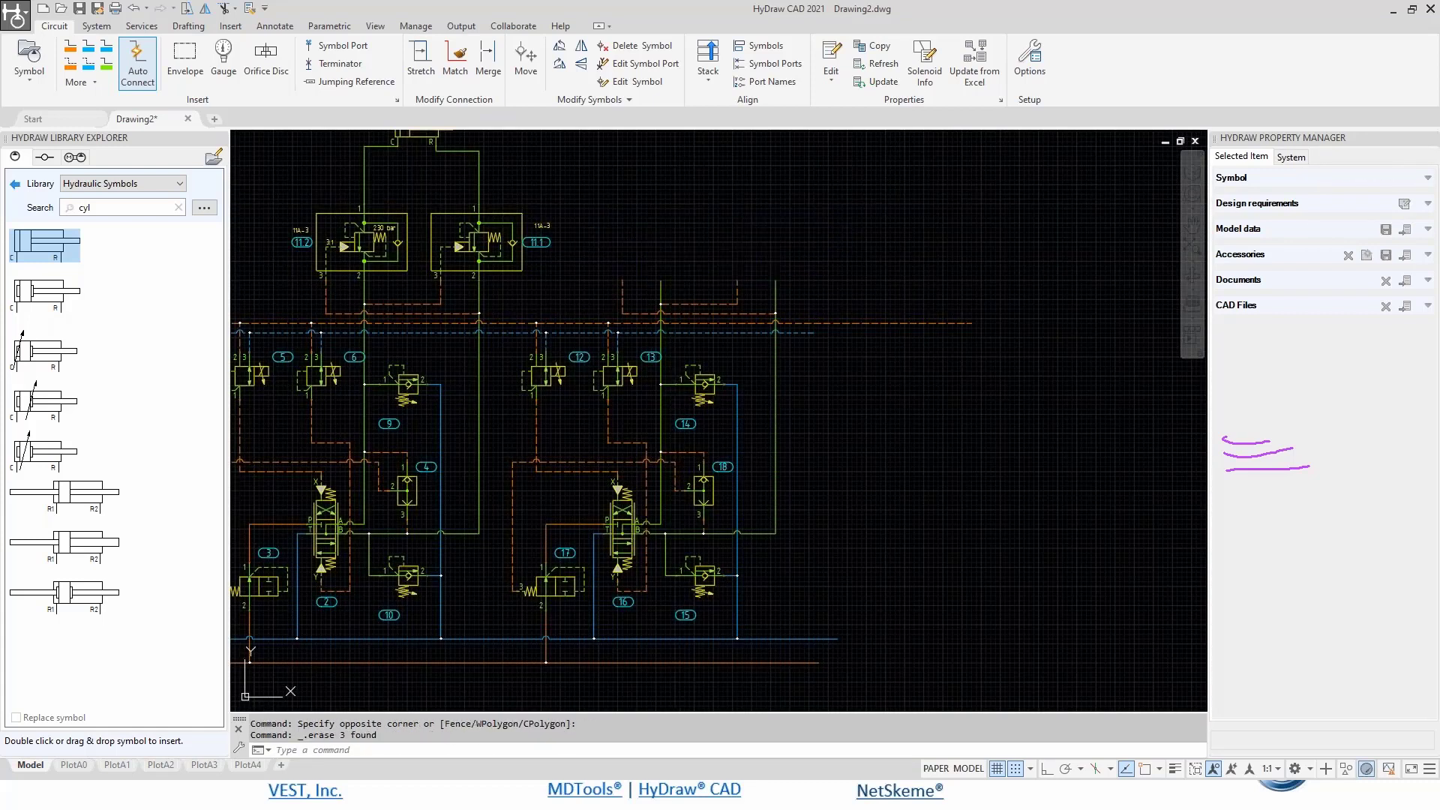
{"action": "left_click", "coordinate": [710, 304]}
{"action": "key", "text": "Delete"}
{"action": "left_click", "coordinate": [710, 313]}
{"action": "key", "text": "Delete"}
- Stretch the open ends of the second circuit's two work lines vertically upward to above the cylinder's height
{"action": "left_click", "coordinate": [818, 259]}
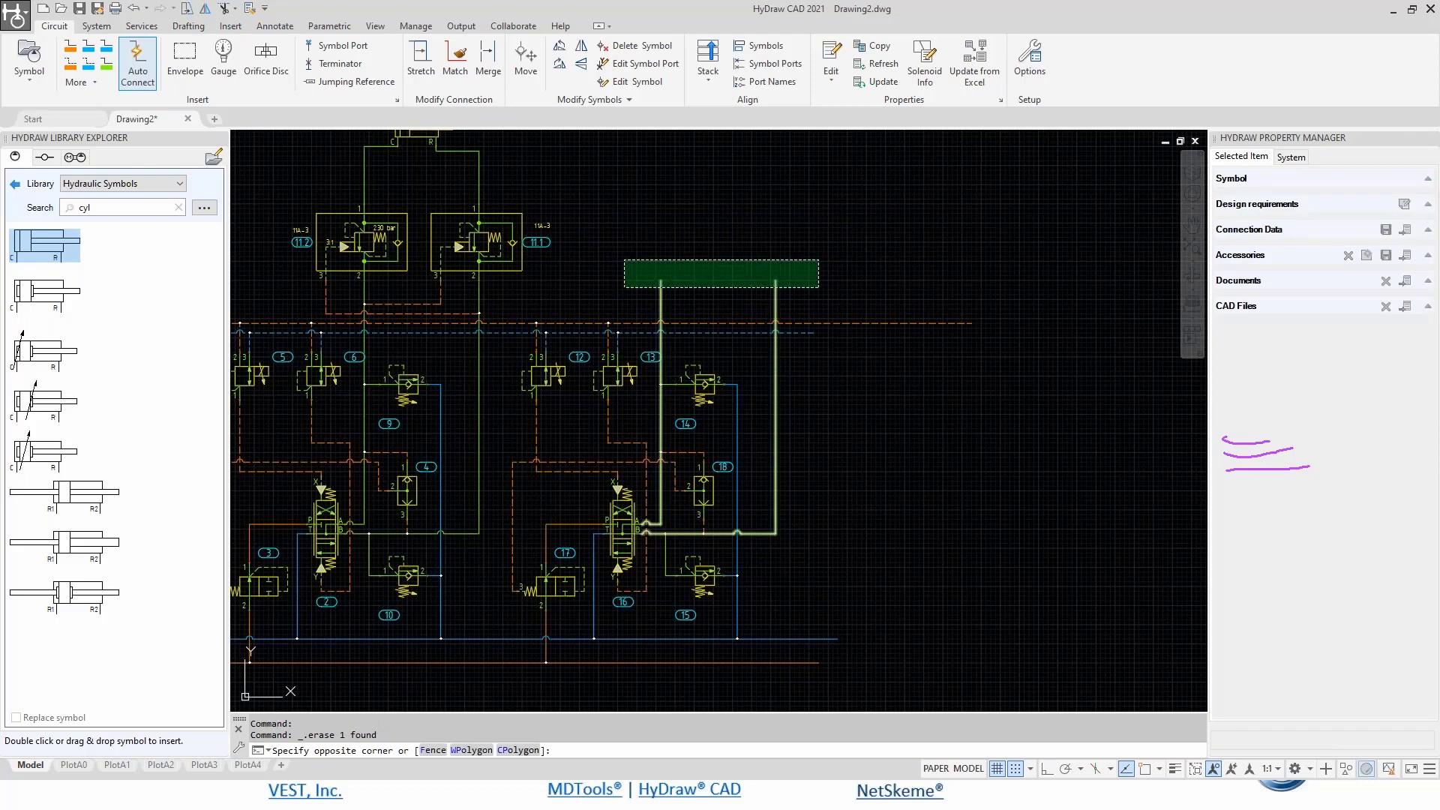
{"action": "left_click", "coordinate": [625, 287]}
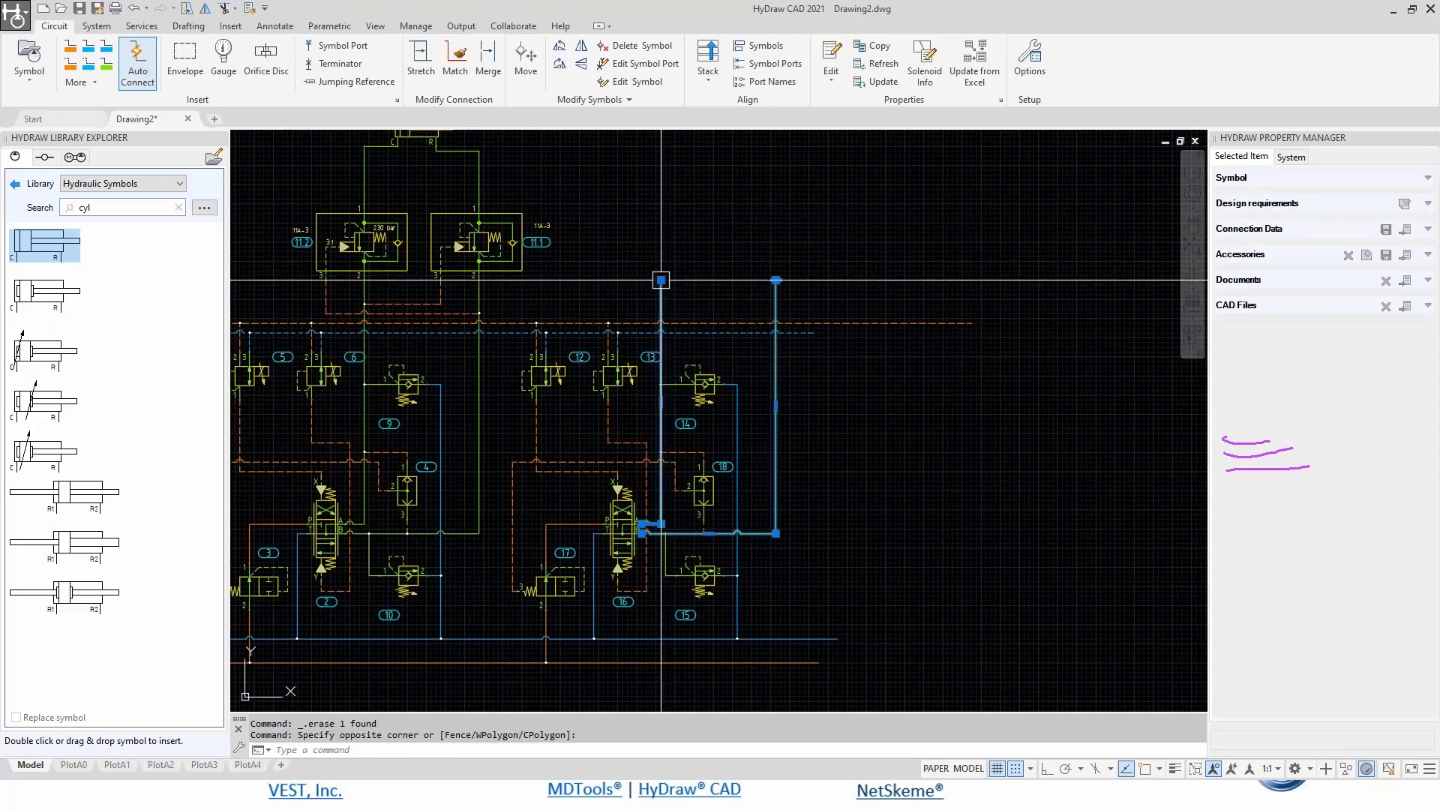
{"action": "left_click", "coordinate": [661, 280]}
{"action": "middle_click_drag", "start_coordinate": [704, 161], "coordinate": [743, 318]}
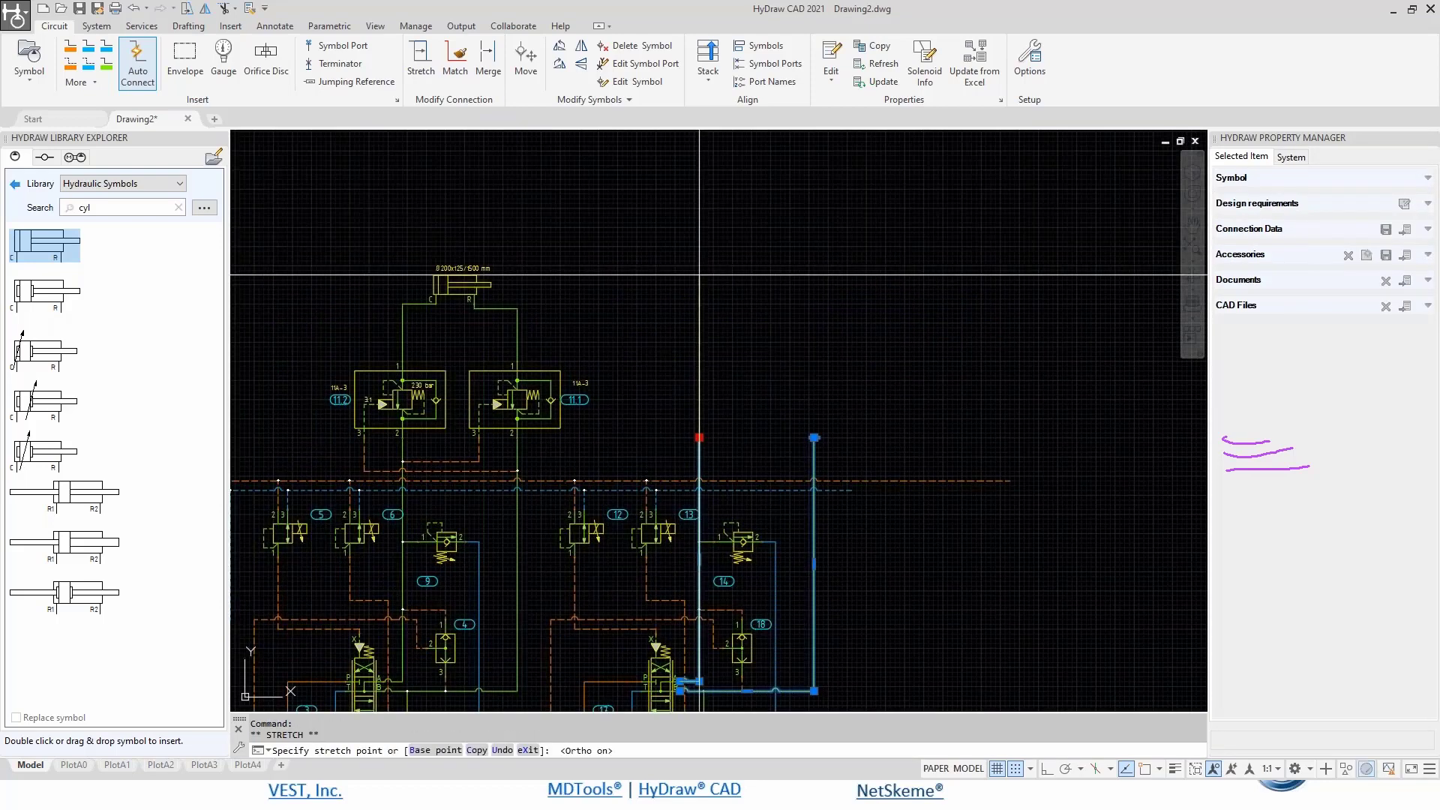
{"action": "left_click", "coordinate": [699, 213]}
{"action": "left_click", "coordinate": [814, 437]}
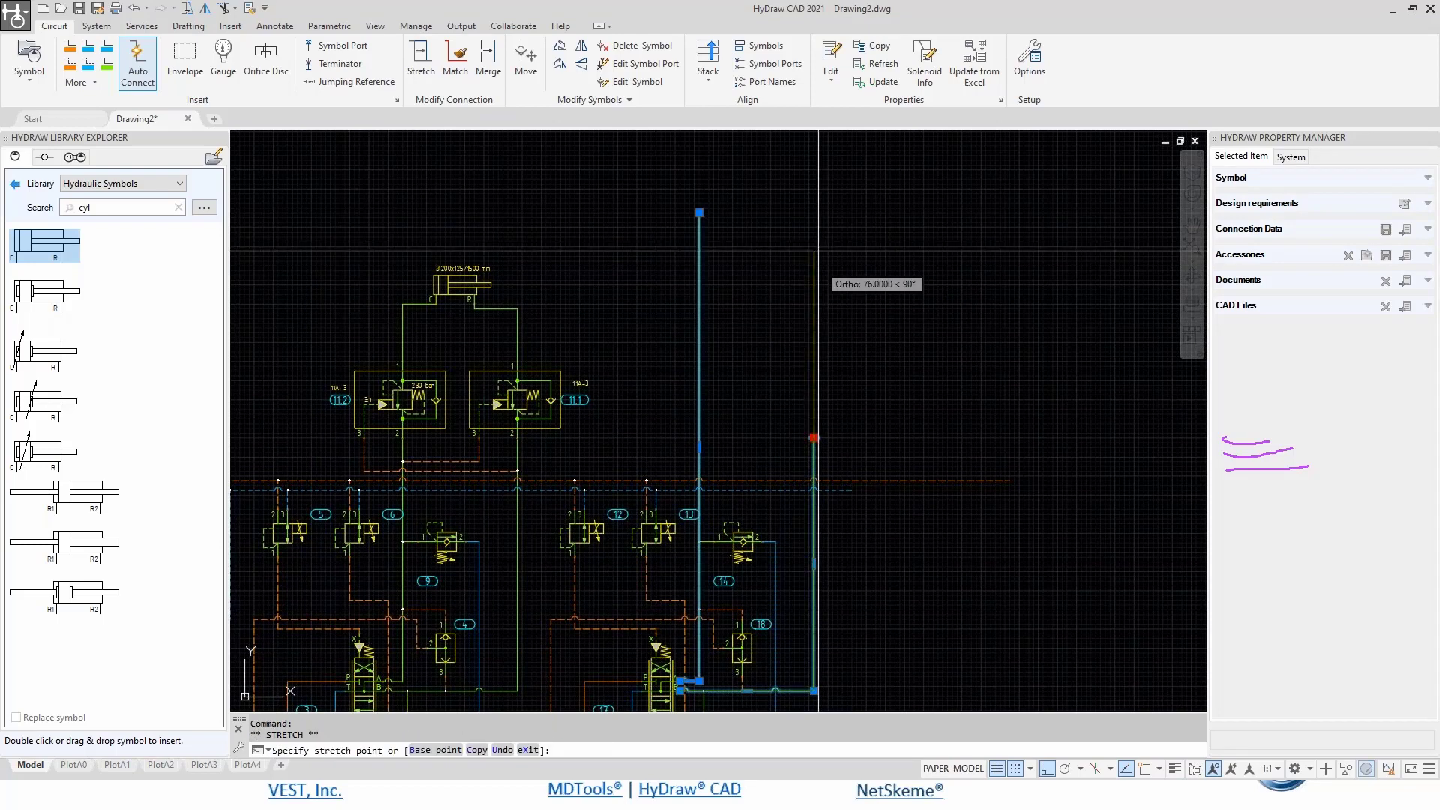
{"action": "left_click", "coordinate": [817, 202]}
{"action": "scroll", "coordinate": [915, 382], "scroll_direction": "down", "scroll_amount": 2}
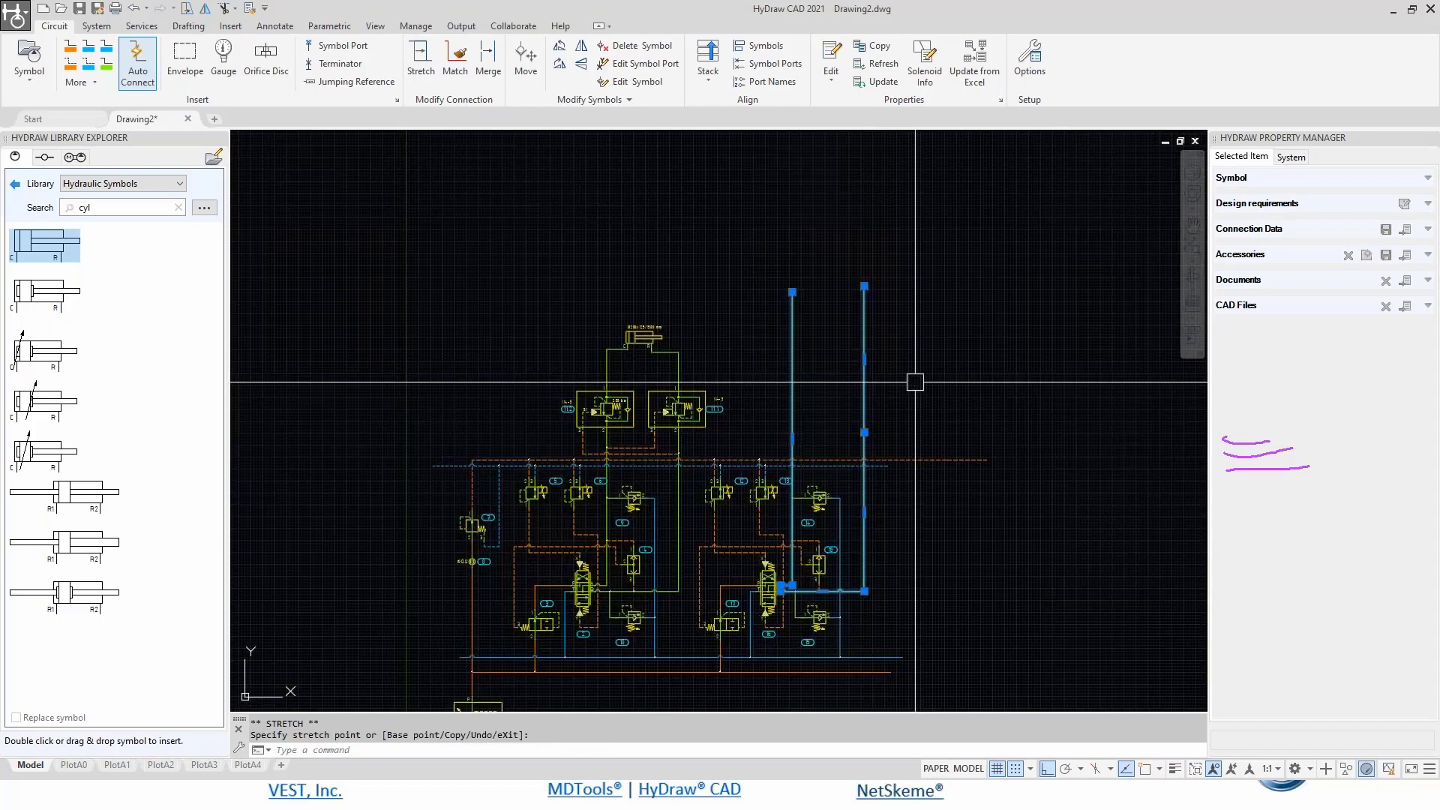
{"action": "key", "text": "Escape"}
{"action": "key", "text": "Escape"}
- Copy the second valve circuit together with its extended work lines about 132 units horizontally to the right
{"action": "middle_click_drag", "start_coordinate": [810, 445], "coordinate": [651, 341]}
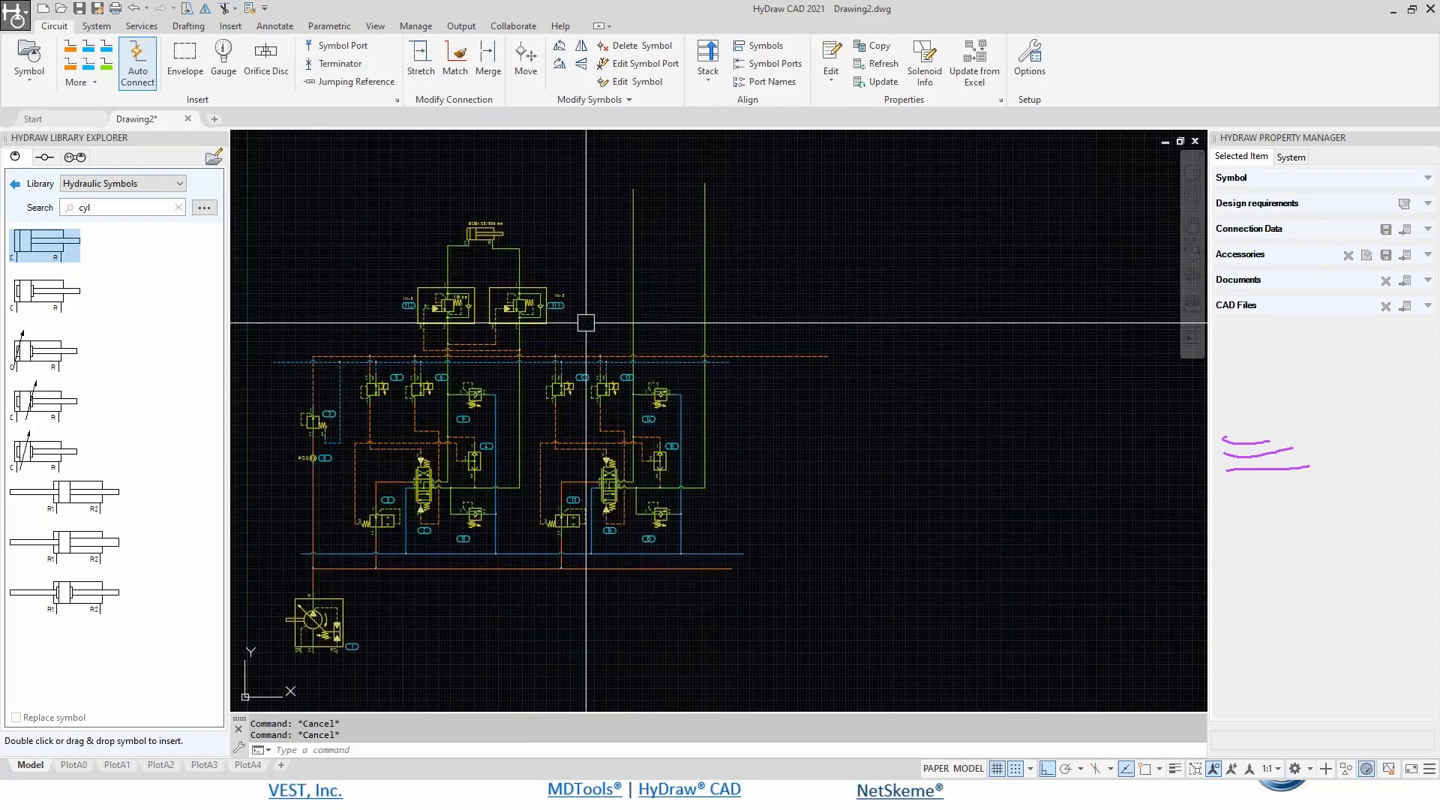
{"action": "left_click", "coordinate": [531, 343]}
{"action": "left_click", "coordinate": [705, 581]}
{"action": "left_click", "coordinate": [740, 293]}
{"action": "left_click", "coordinate": [619, 252]}
{"action": "right_click", "coordinate": [660, 250]}
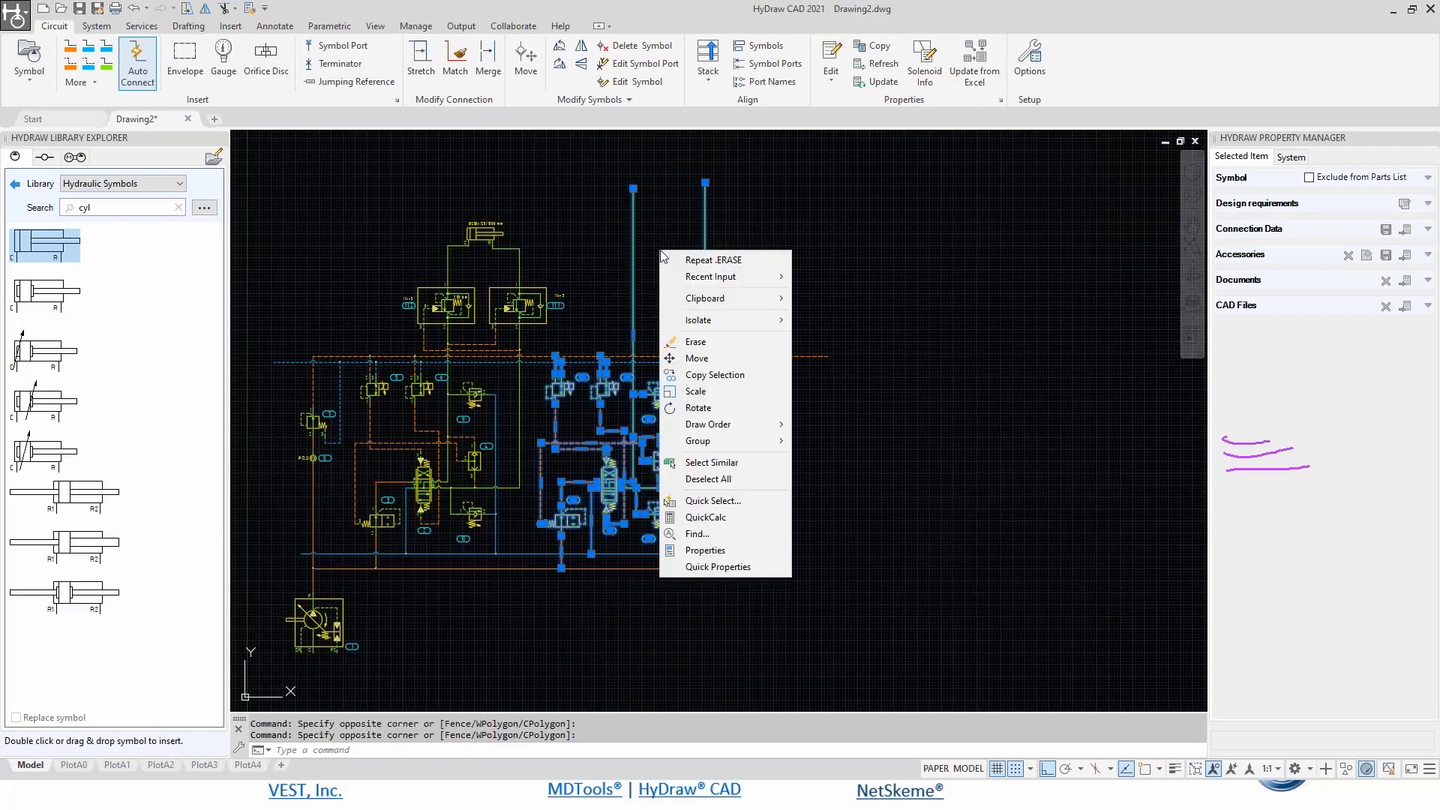
{"action": "left_click", "coordinate": [713, 374]}
{"action": "left_click", "coordinate": [562, 583]}
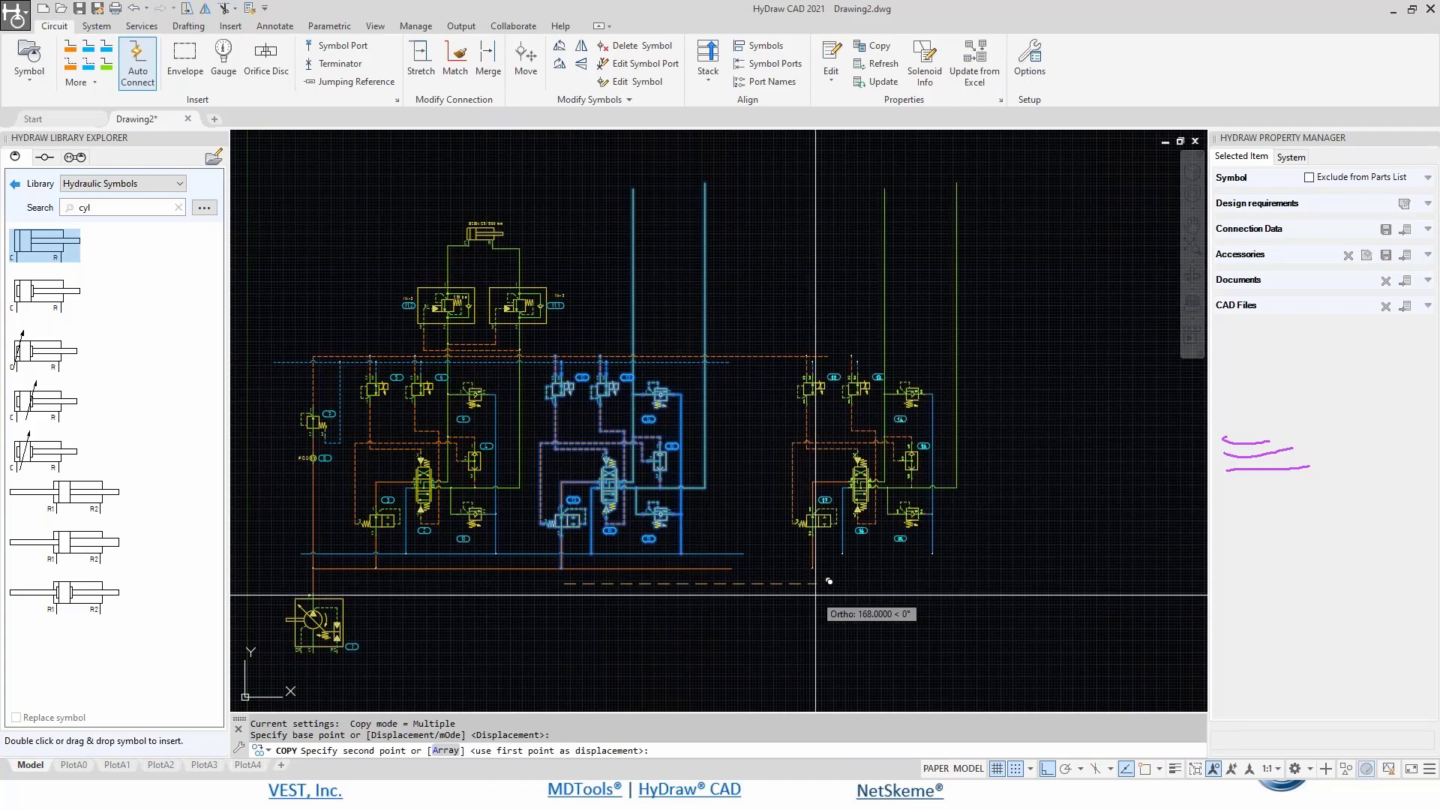
{"action": "left_click", "coordinate": [775, 575]}
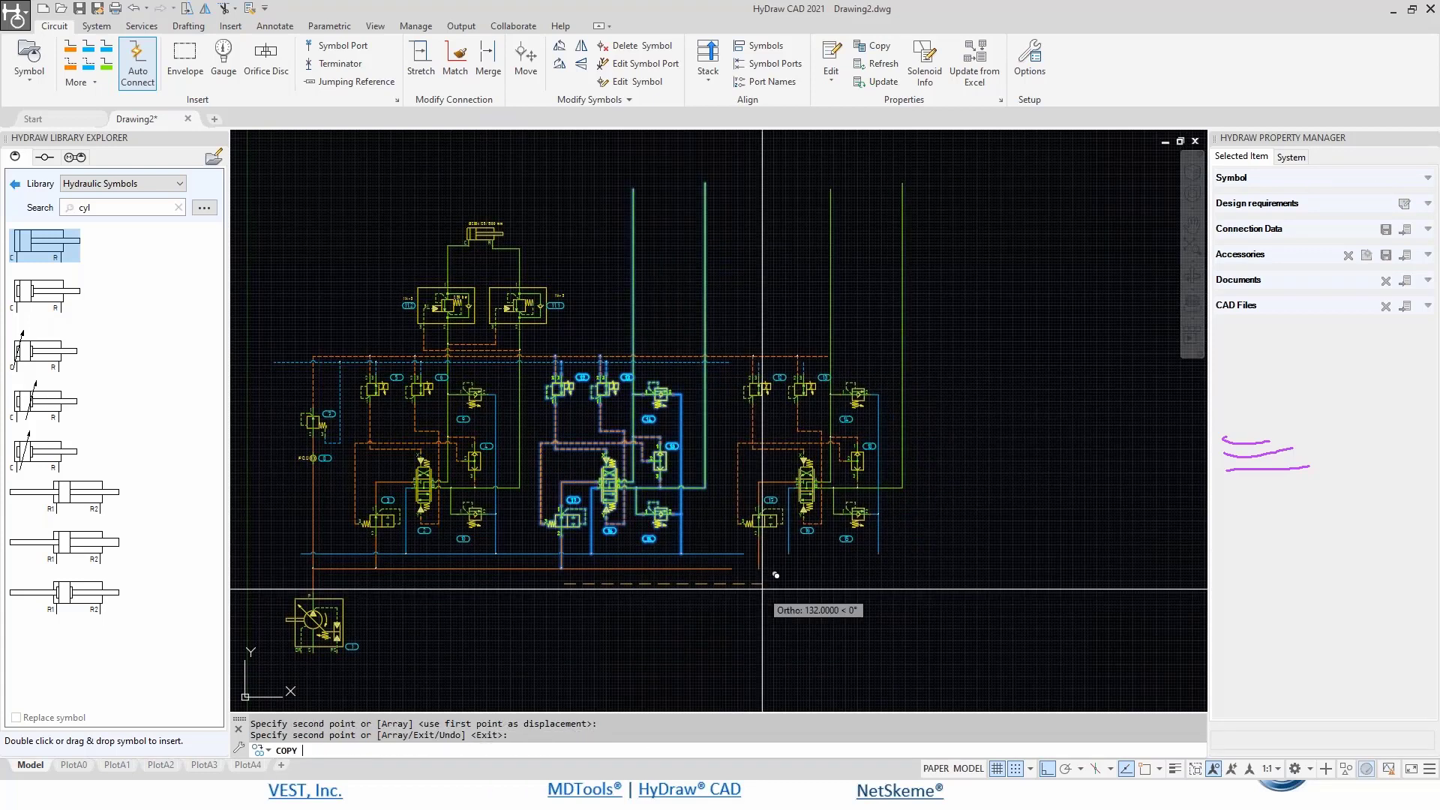
{"action": "key", "text": "Escape"}
- Delete logic element 22 from the third circuit and stretch valve 21's pressure line down across the gap to the main pressure line's level
{"action": "scroll", "coordinate": [757, 518], "scroll_direction": "up", "scroll_amount": 4}
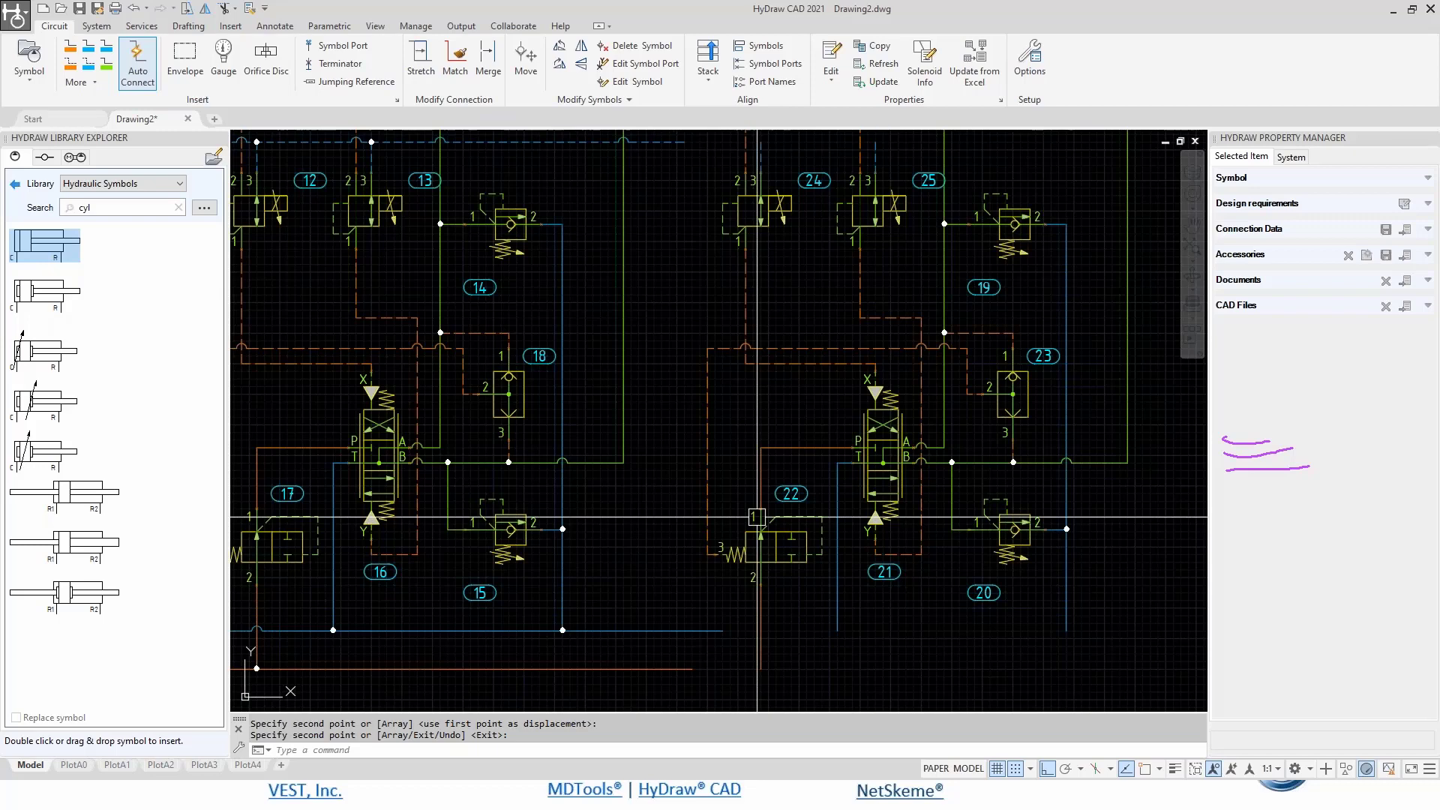
{"action": "left_click", "coordinate": [758, 517]}
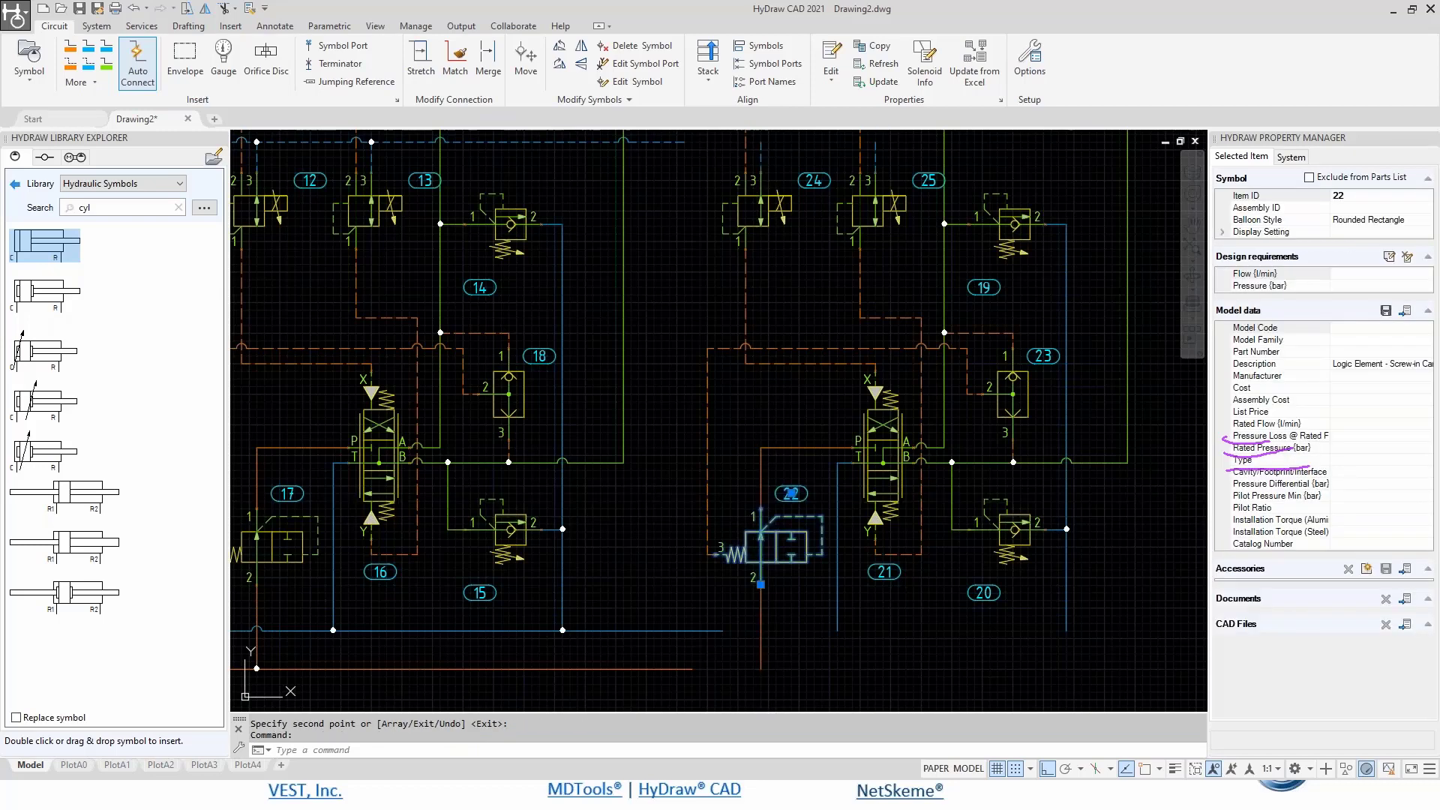
{"action": "key", "text": "Delete"}
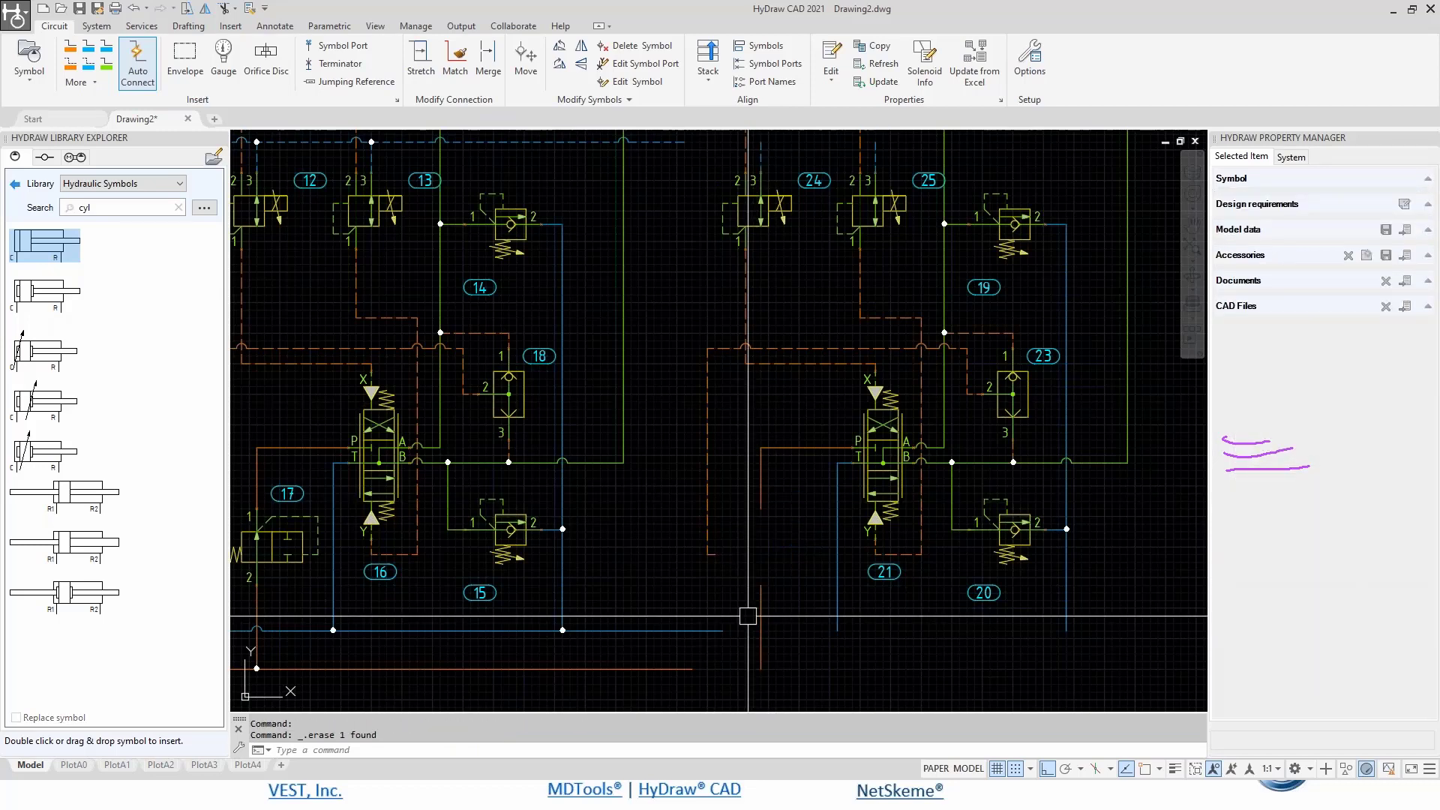
{"action": "left_click", "coordinate": [764, 501]}
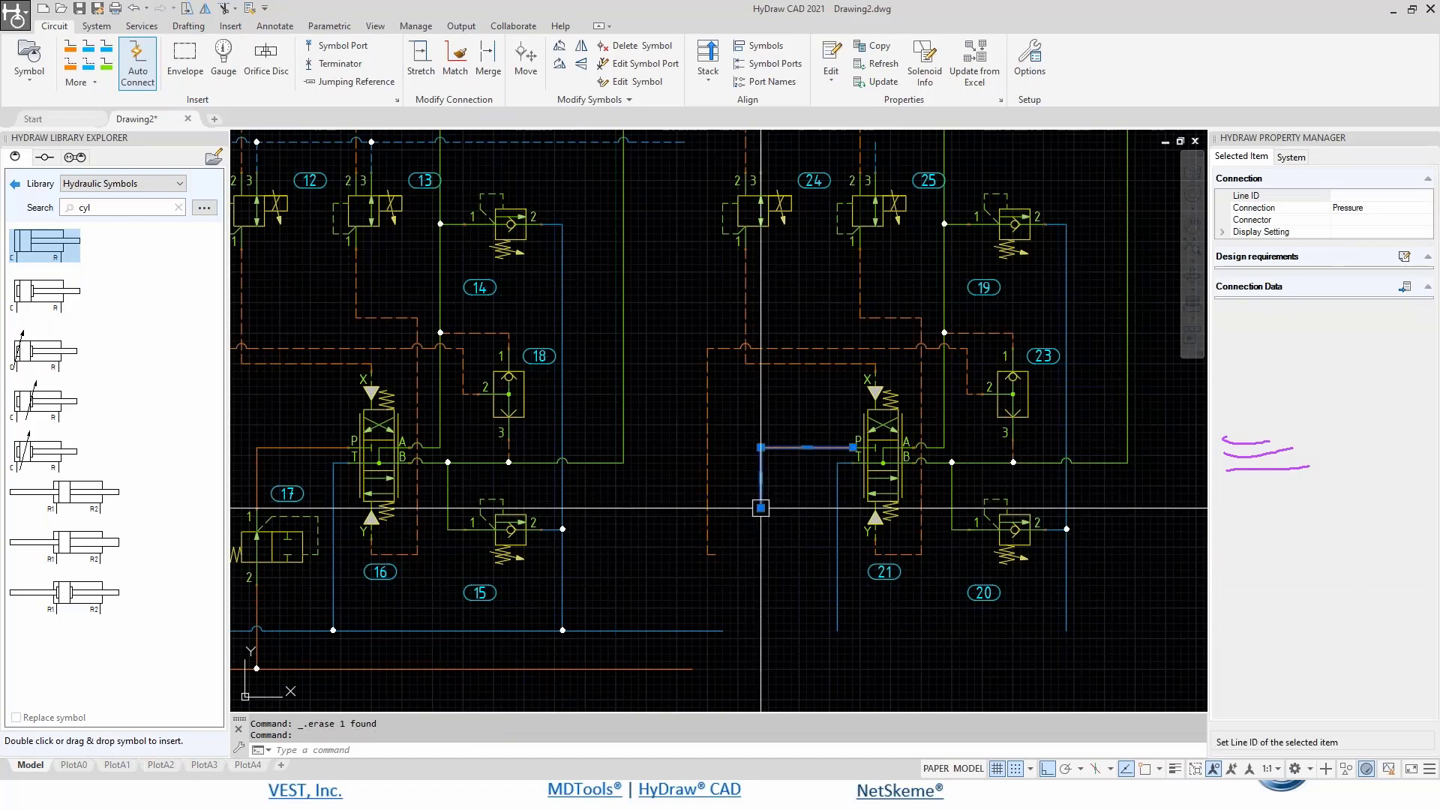
{"action": "left_click", "coordinate": [760, 507]}
{"action": "left_click", "coordinate": [760, 667]}
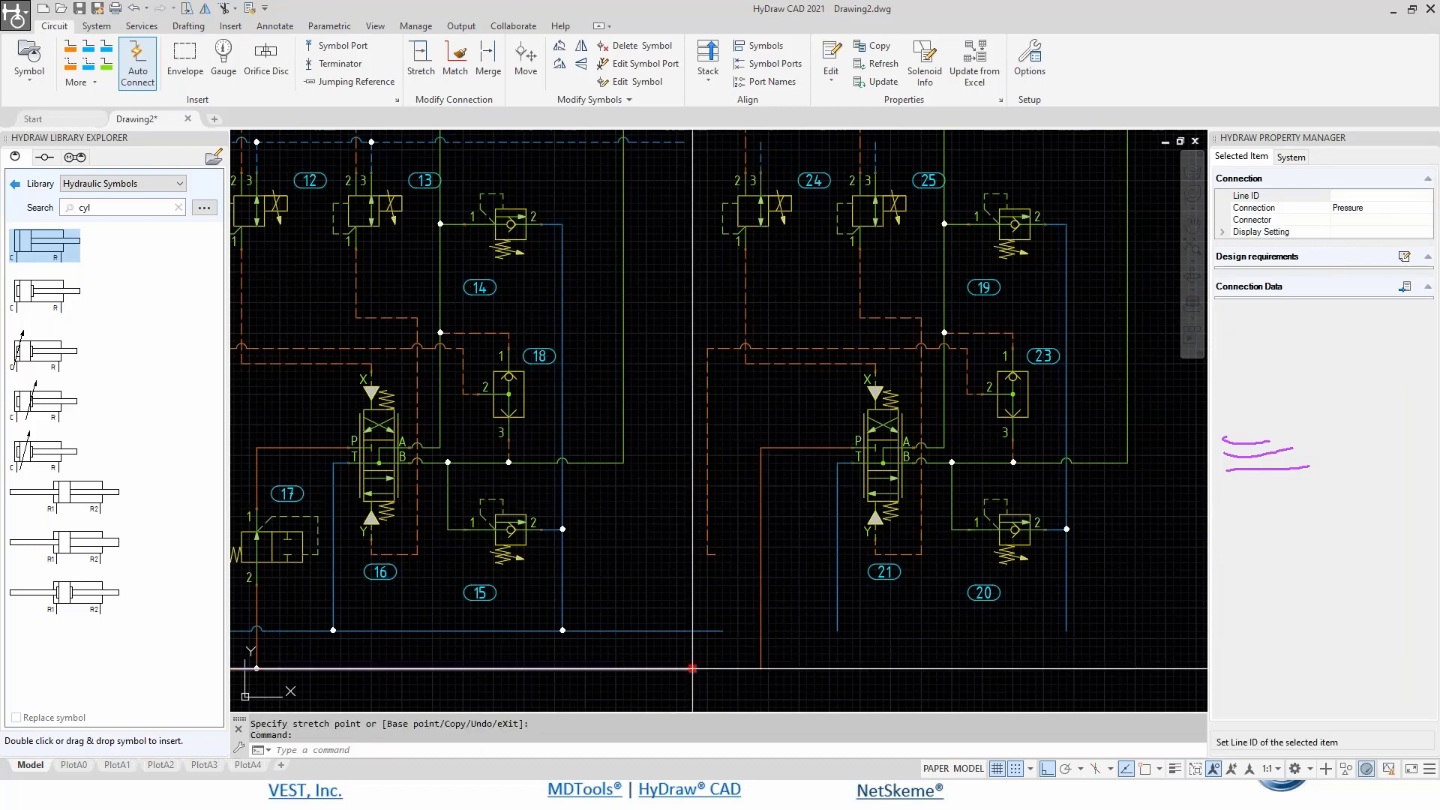
- Stretch the main pressure and reservoir lines to the right so they run beneath the whole third circuit
{"action": "middle_click_drag", "start_coordinate": [691, 668], "coordinate": [378, 645]}
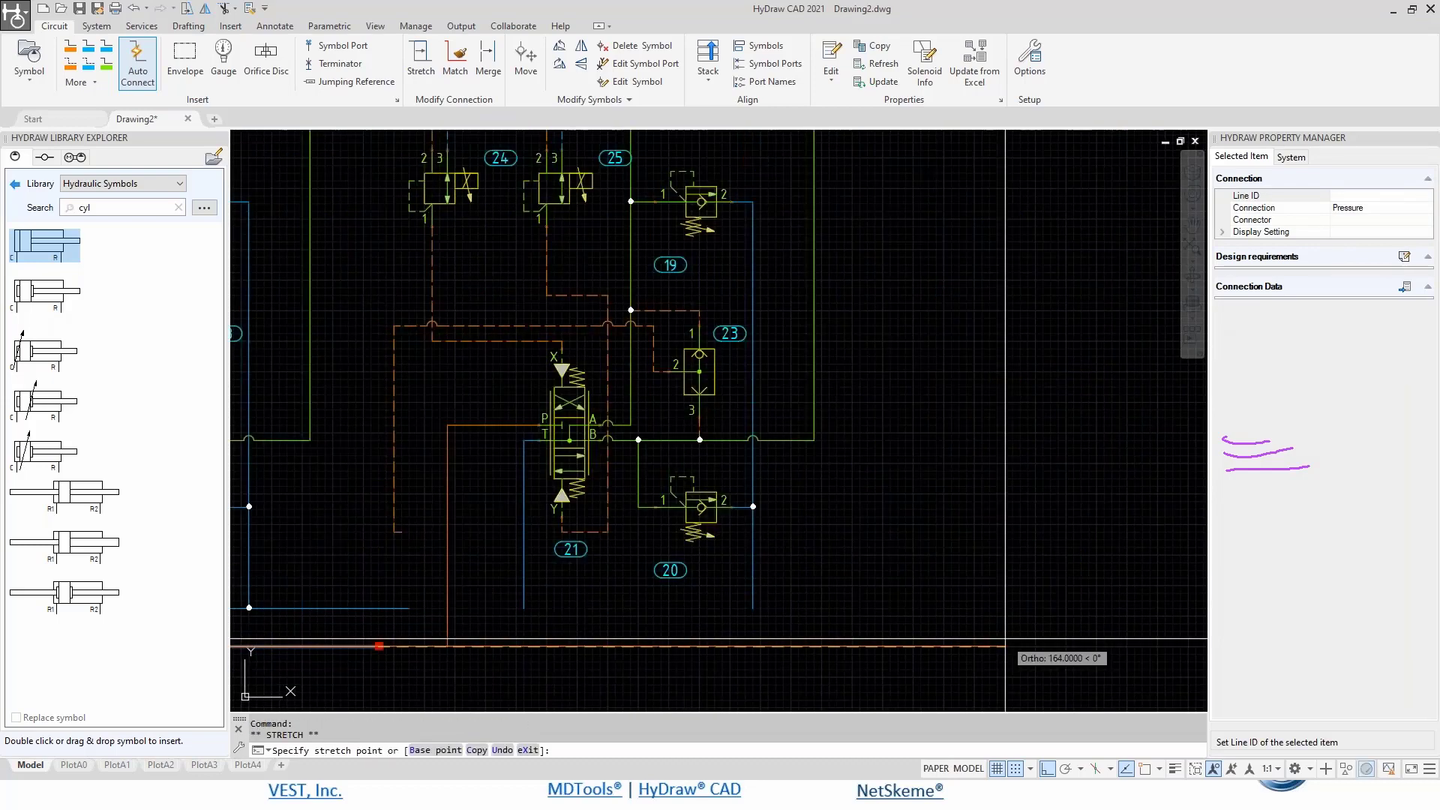
{"action": "left_click", "coordinate": [404, 606]}
{"action": "left_click", "coordinate": [928, 606]}
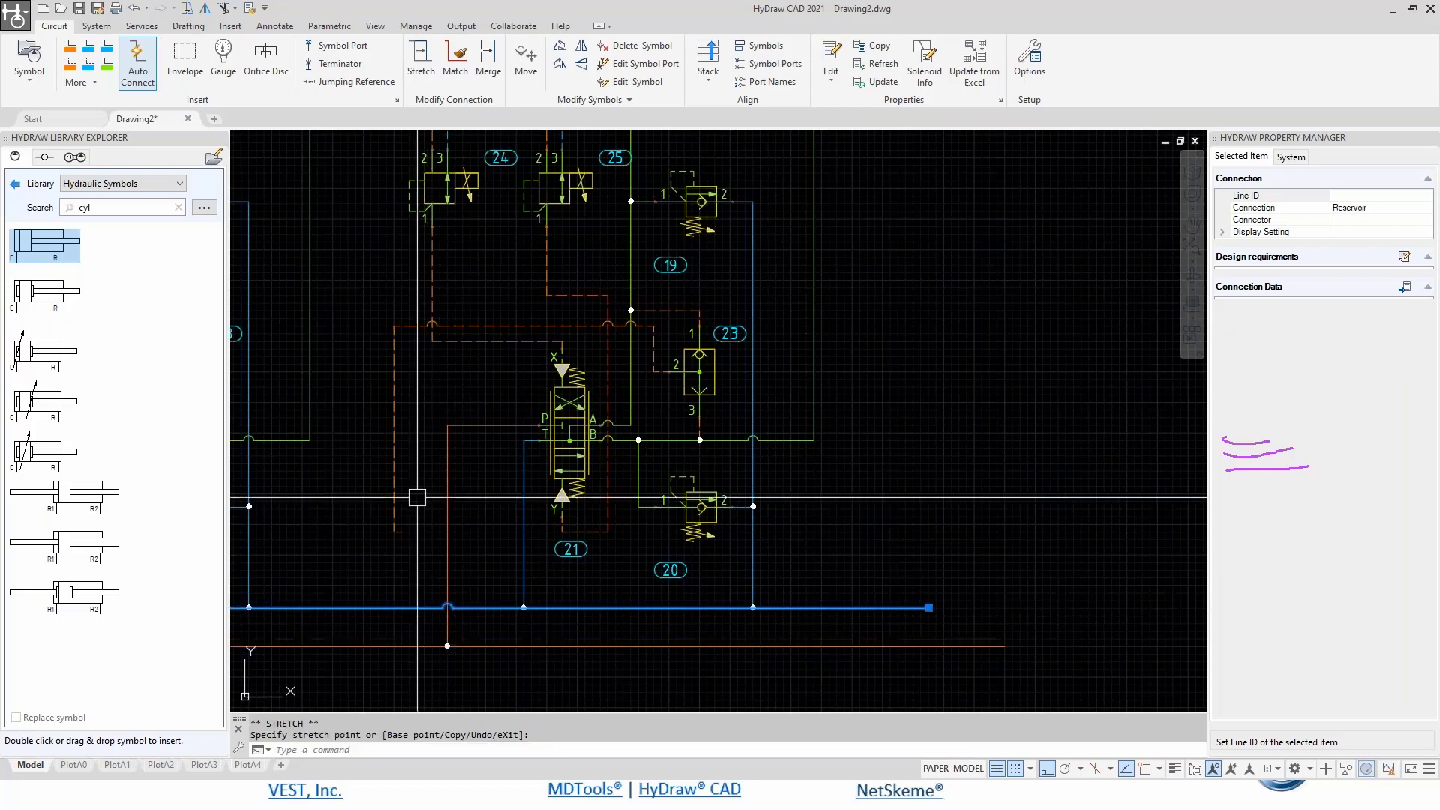
{"action": "middle_click_drag", "start_coordinate": [417, 497], "coordinate": [599, 493]}
{"action": "key", "text": "Escape"}
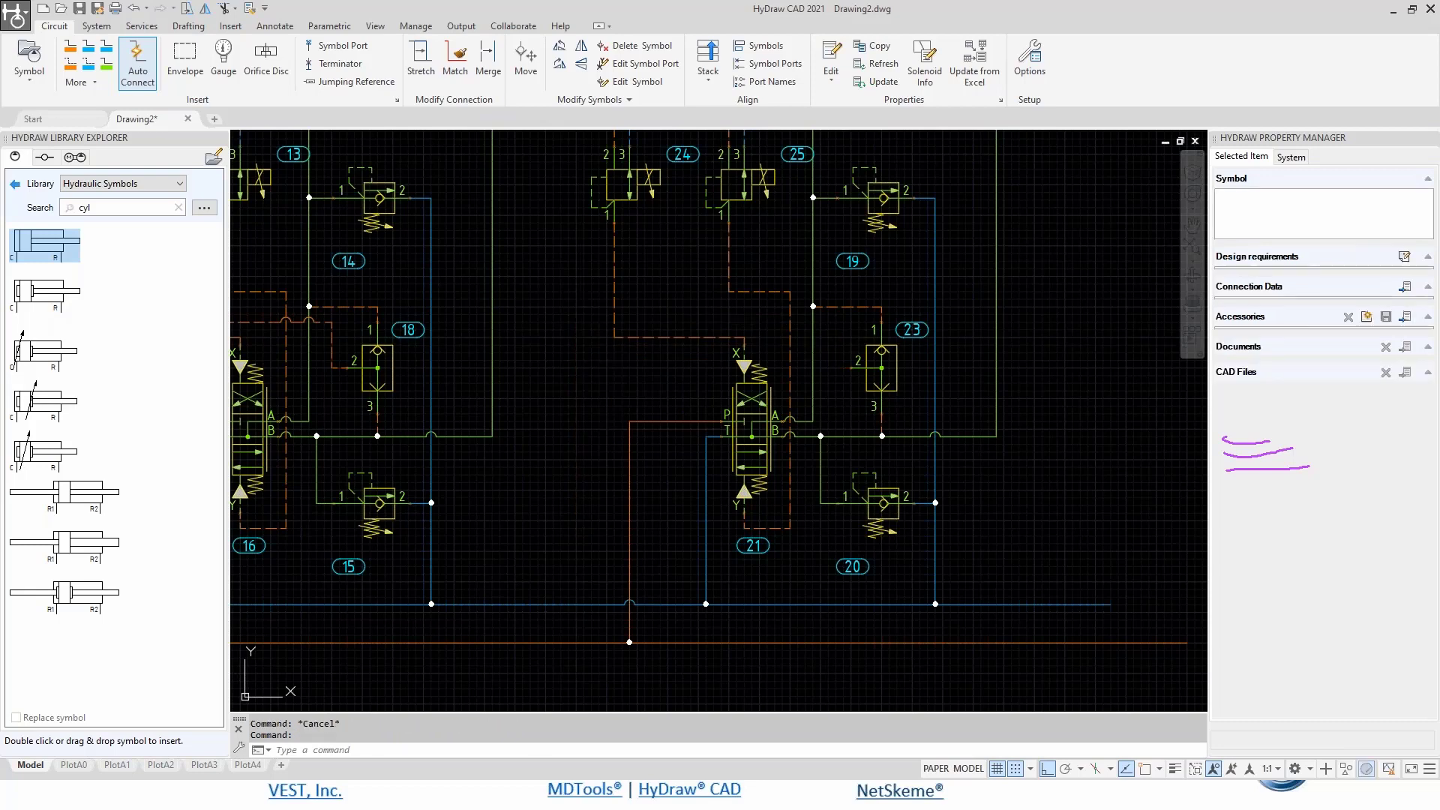
- Stretch the dashed drain and control lines above the valves to the right, ending both at the same point past the third circuit
{"action": "scroll", "coordinate": [790, 431], "scroll_direction": "down", "scroll_amount": 3}
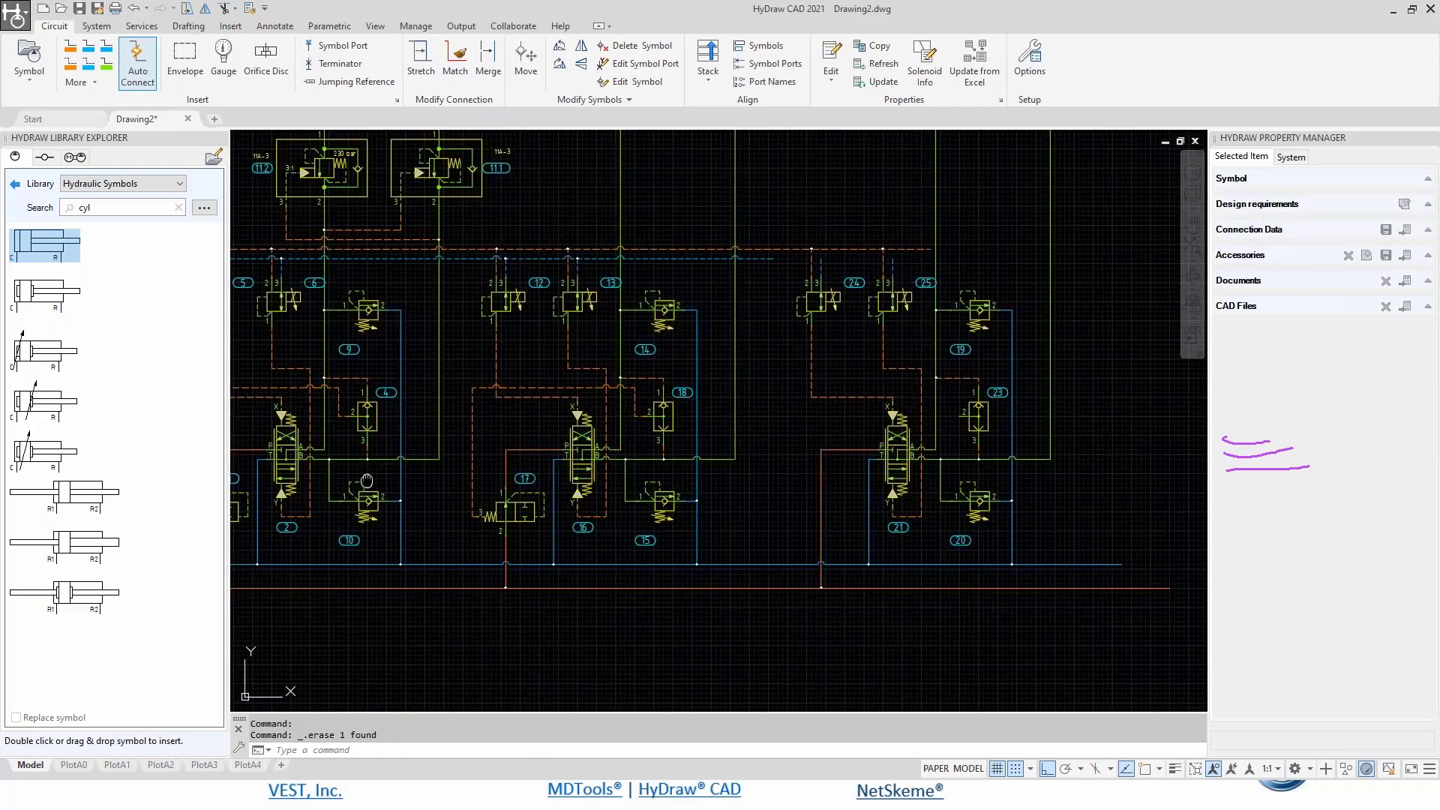
{"action": "middle_click_drag", "start_coordinate": [367, 480], "coordinate": [549, 420]}
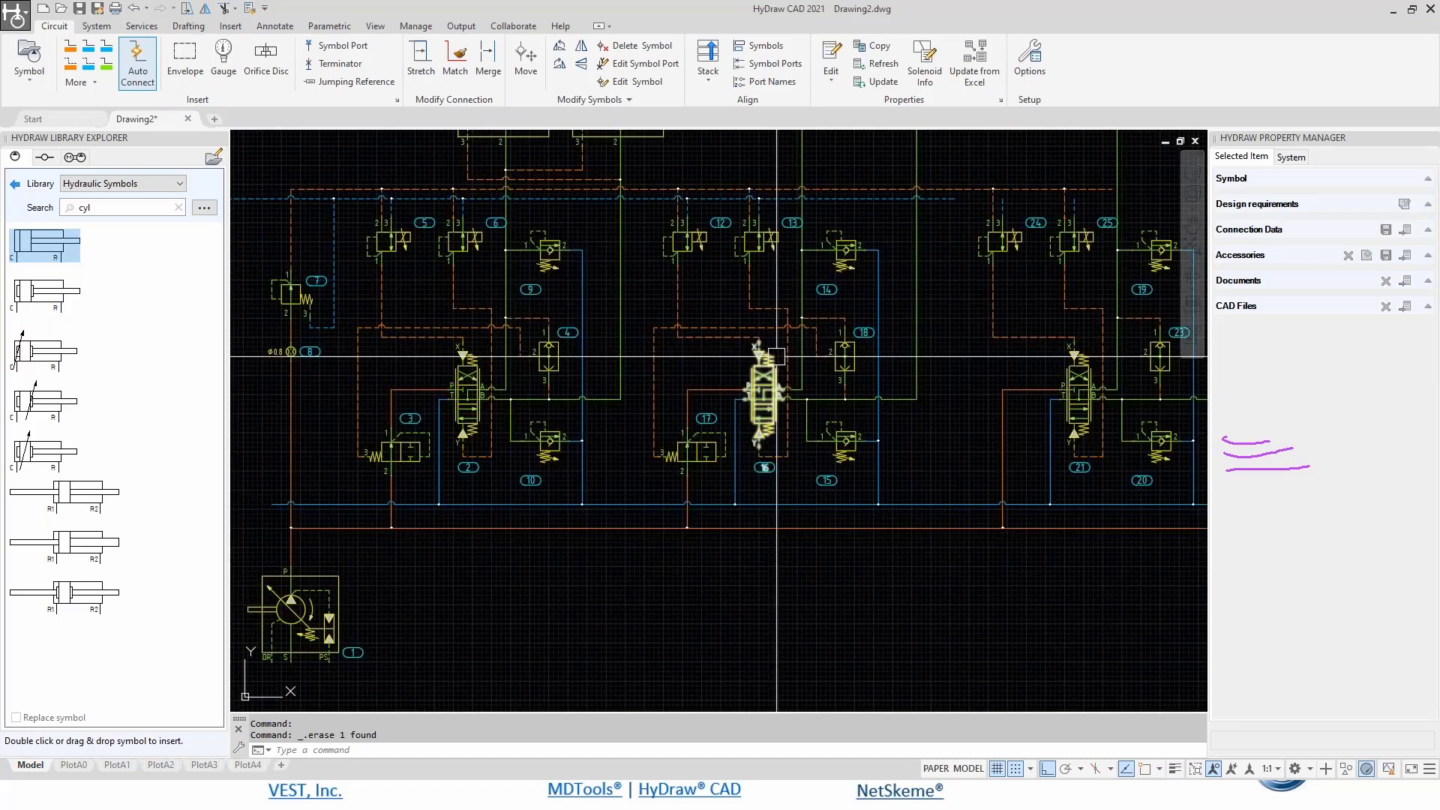
{"action": "middle_click_drag", "start_coordinate": [1202, 174], "coordinate": [1000, 325]}
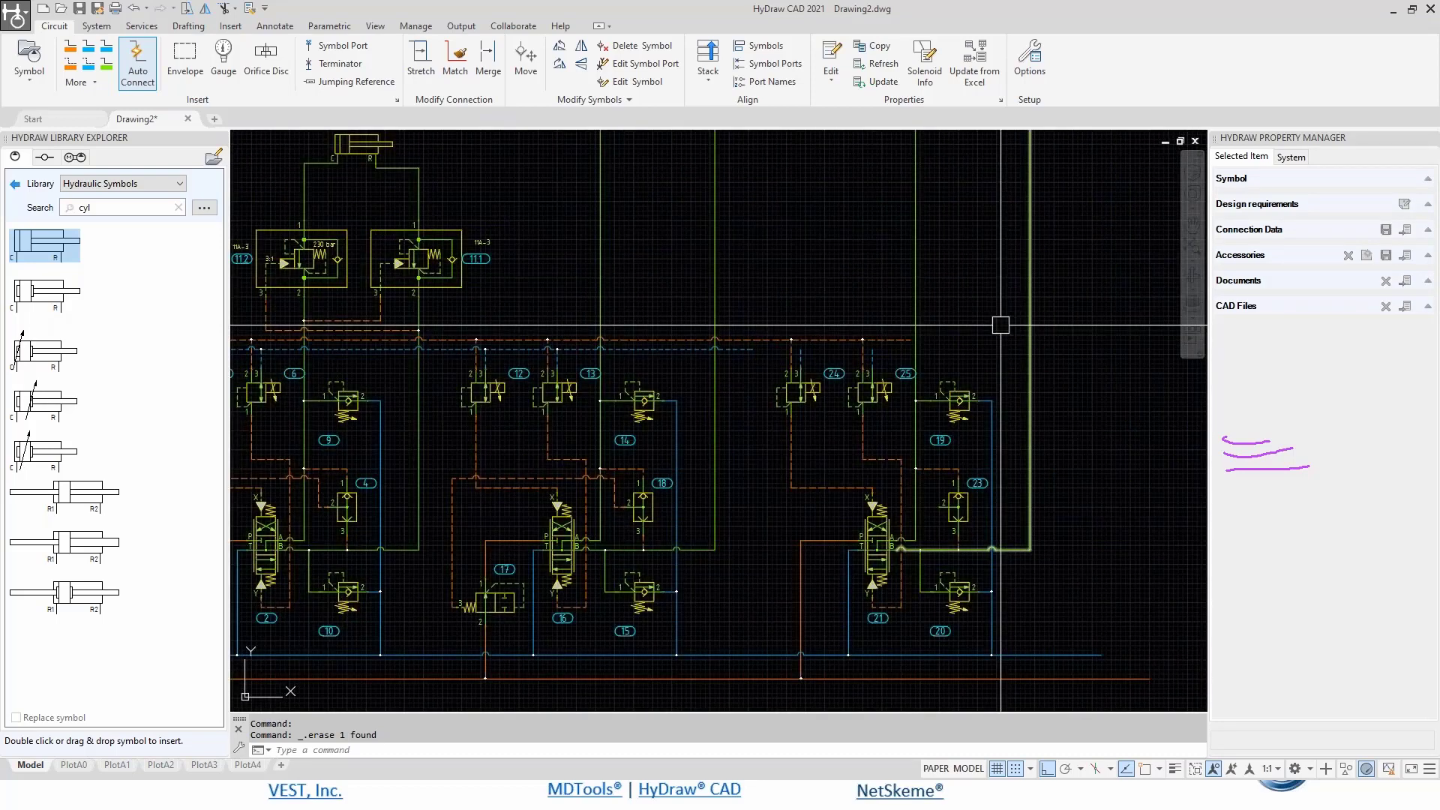
{"action": "left_click", "coordinate": [757, 348]}
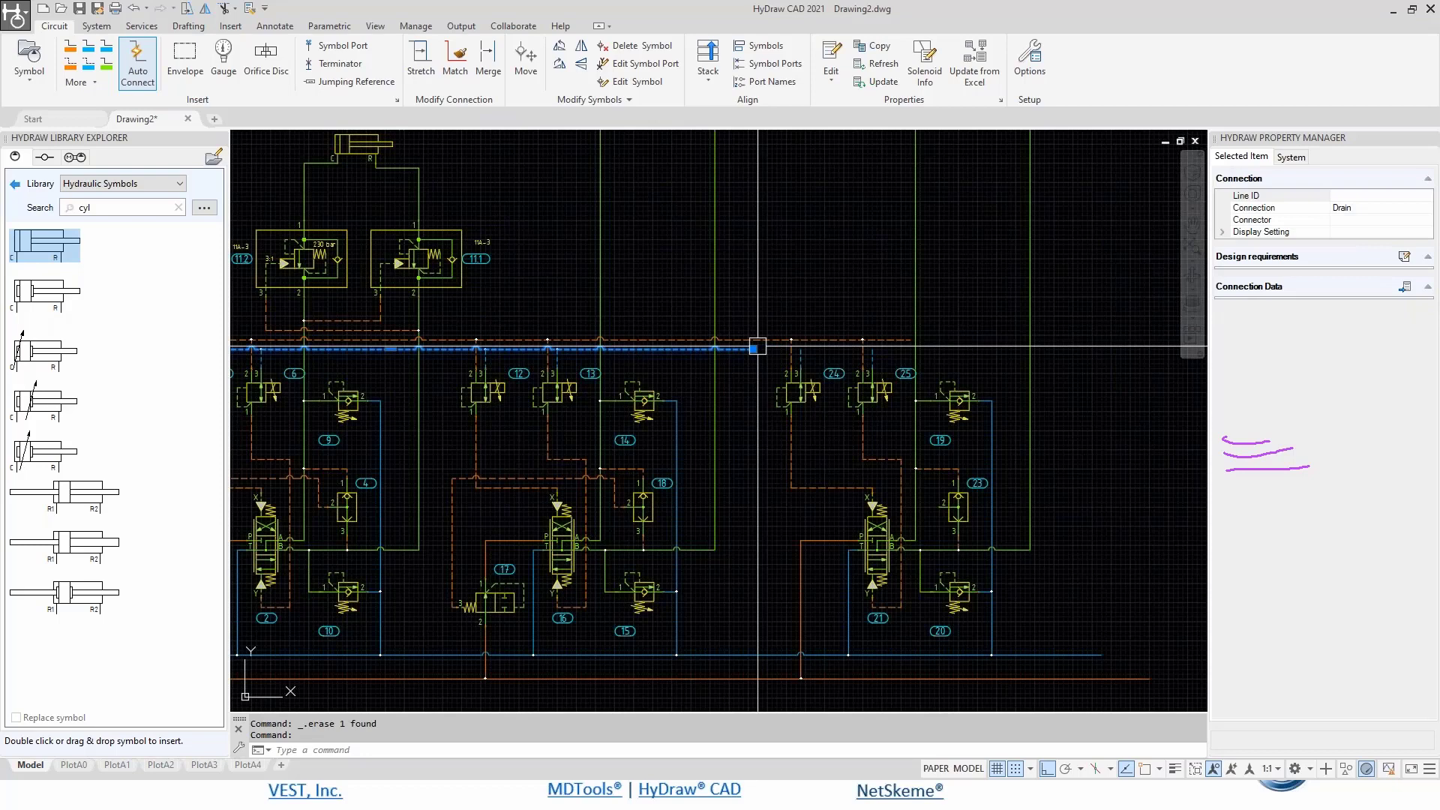
{"action": "left_click", "coordinate": [754, 347]}
{"action": "left_click", "coordinate": [1158, 348]}
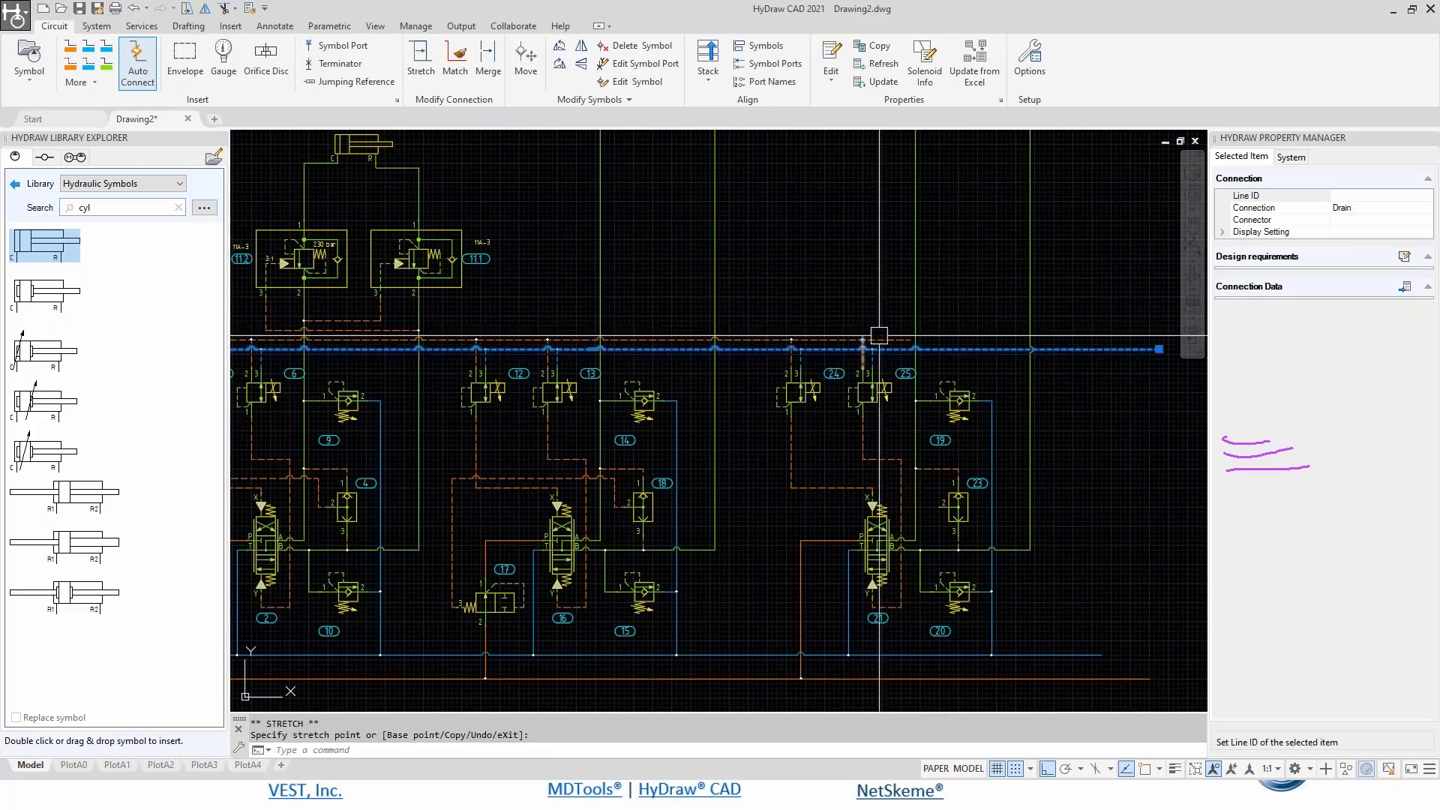
{"action": "left_click", "coordinate": [879, 338]}
{"action": "left_click", "coordinate": [909, 339]}
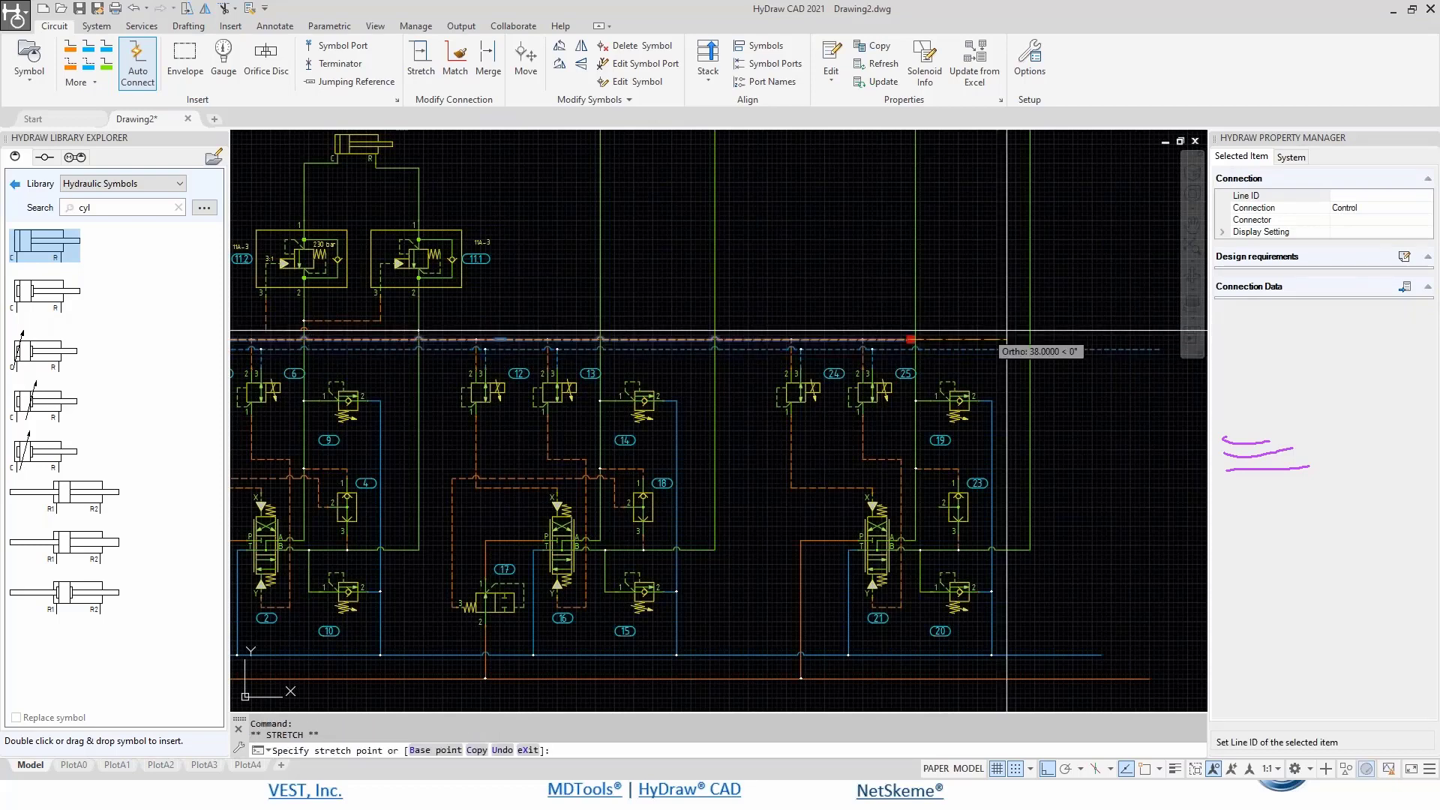
{"action": "left_click", "coordinate": [1159, 339]}
{"action": "scroll", "coordinate": [1071, 293], "scroll_direction": "down", "scroll_amount": 2}
{"action": "key", "text": "Escape"}
{"action": "key", "text": "Escape"}
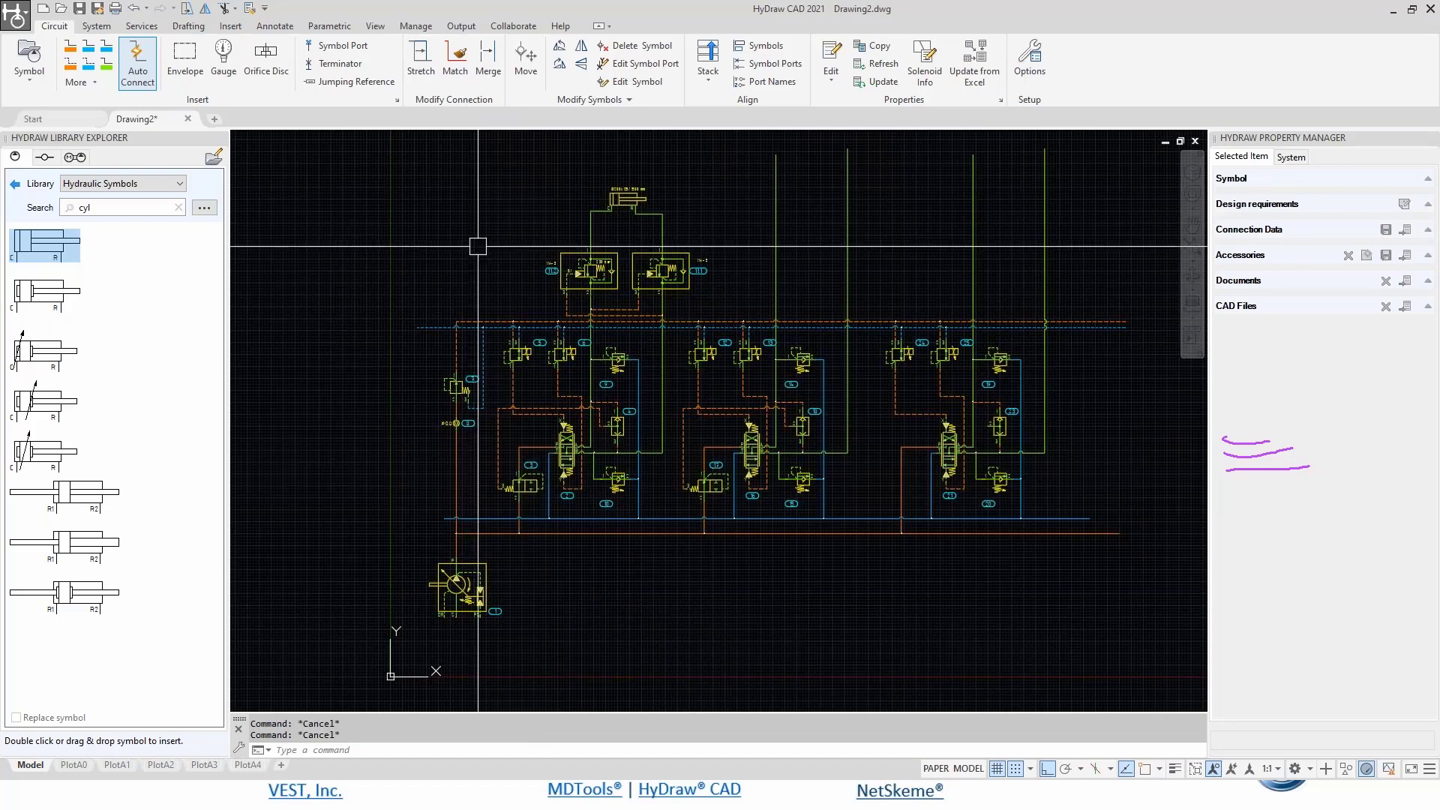
- Stretch the start of the main reservoir line further out on the pump side, past the first valve circuit
{"action": "left_click", "coordinate": [446, 518]}
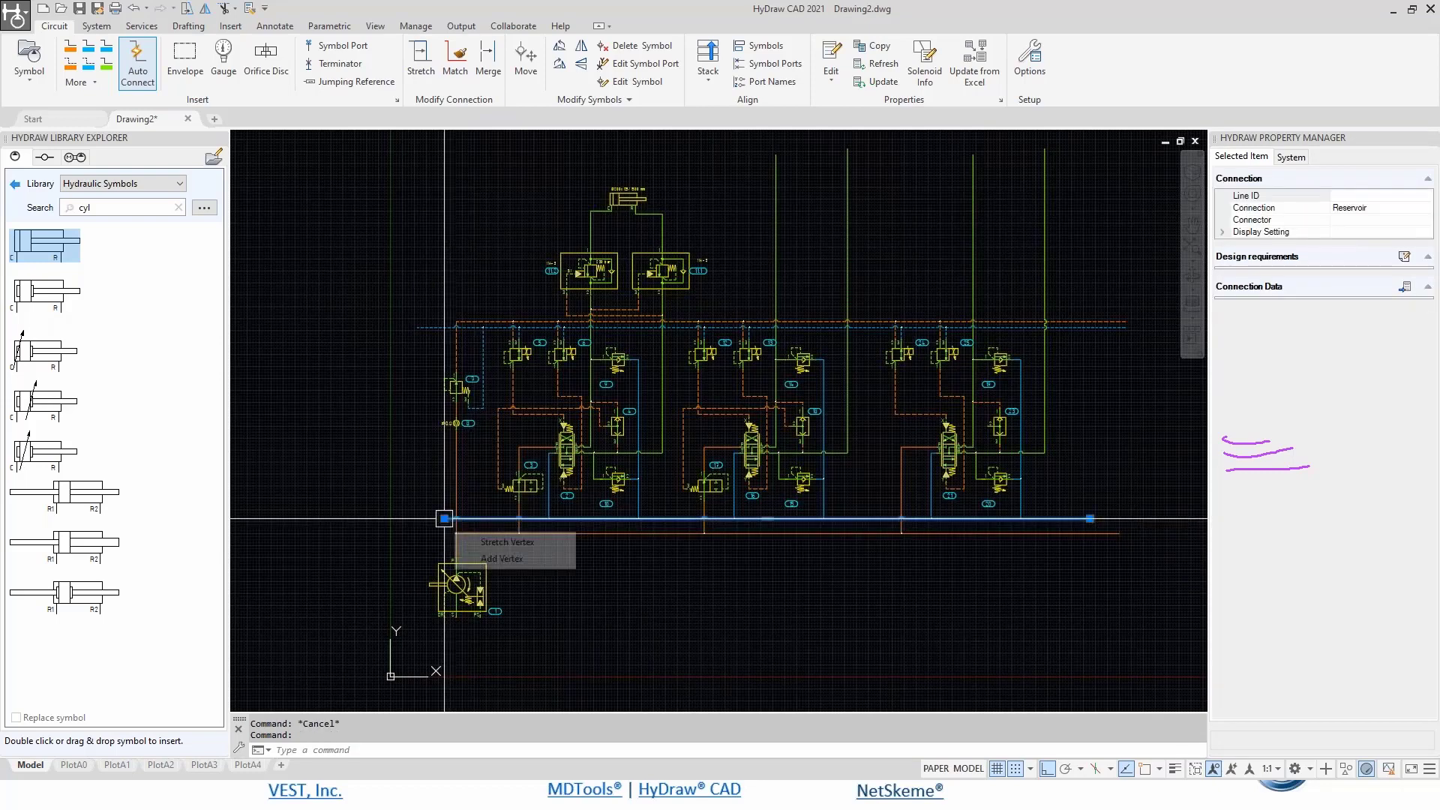
{"action": "left_click", "coordinate": [445, 518]}
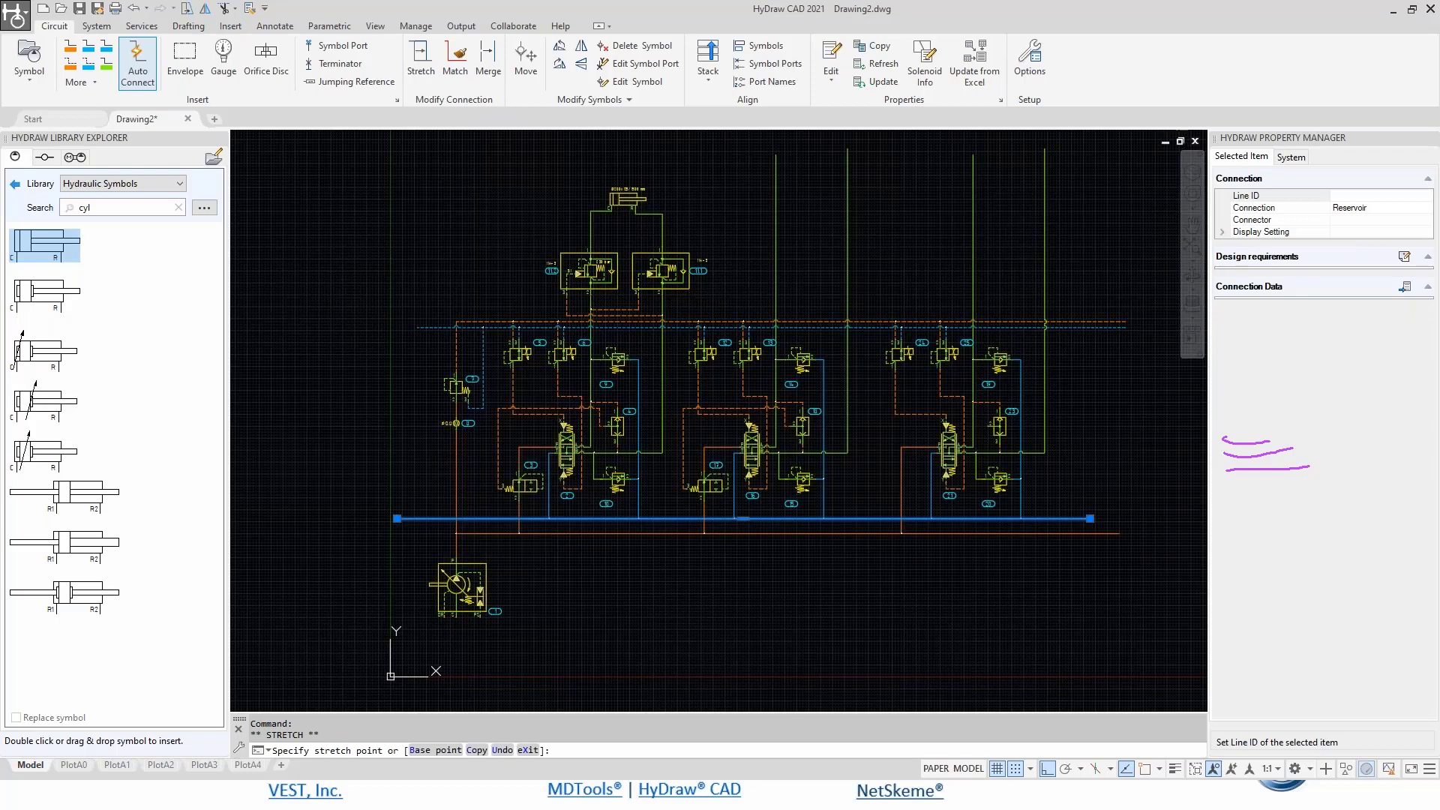
{"action": "key", "text": "Escape"}
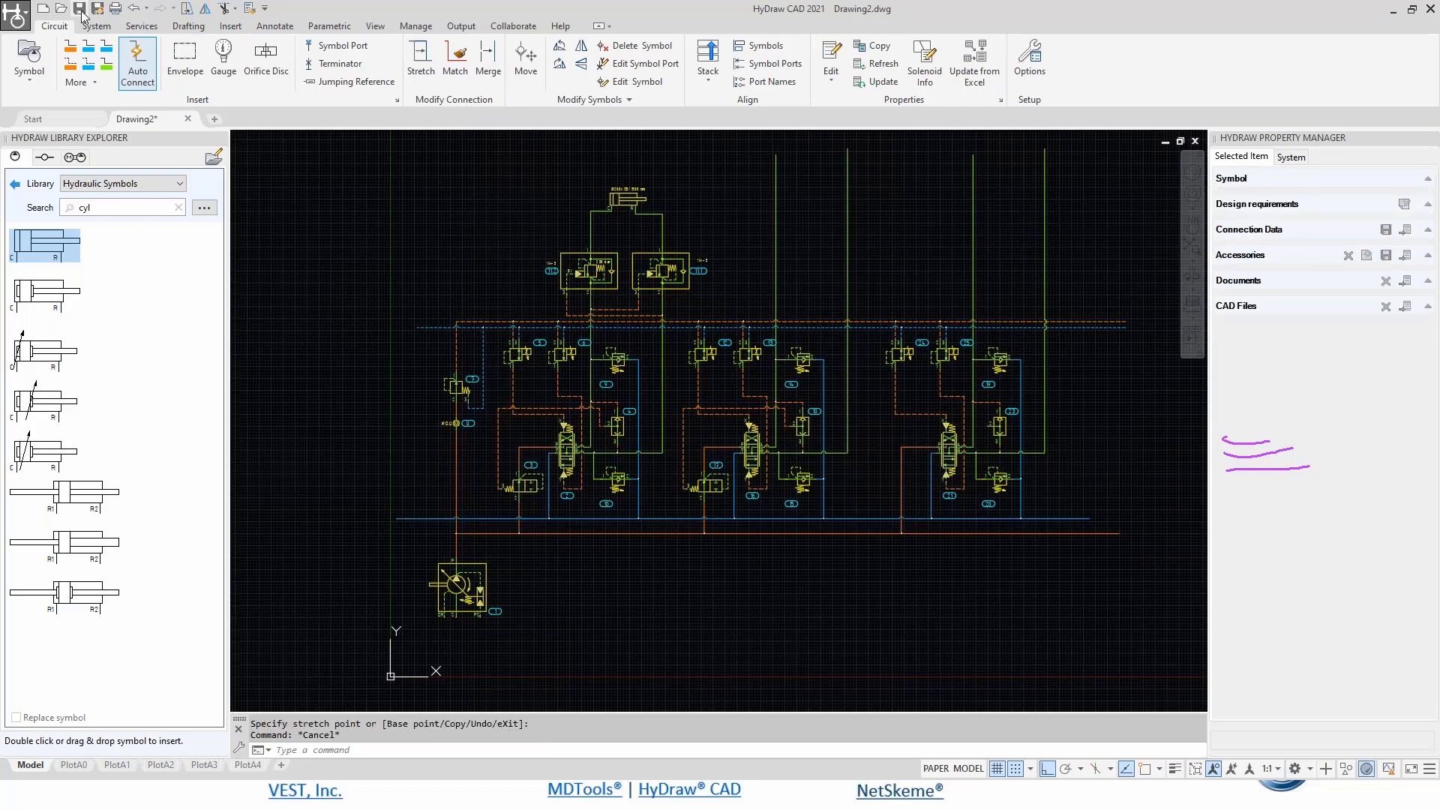
- Save the drawing to the Desktop under the file name webinar April_01
{"action": "left_click", "coordinate": [80, 9]}
{"action": "left_click", "coordinate": [466, 330]}
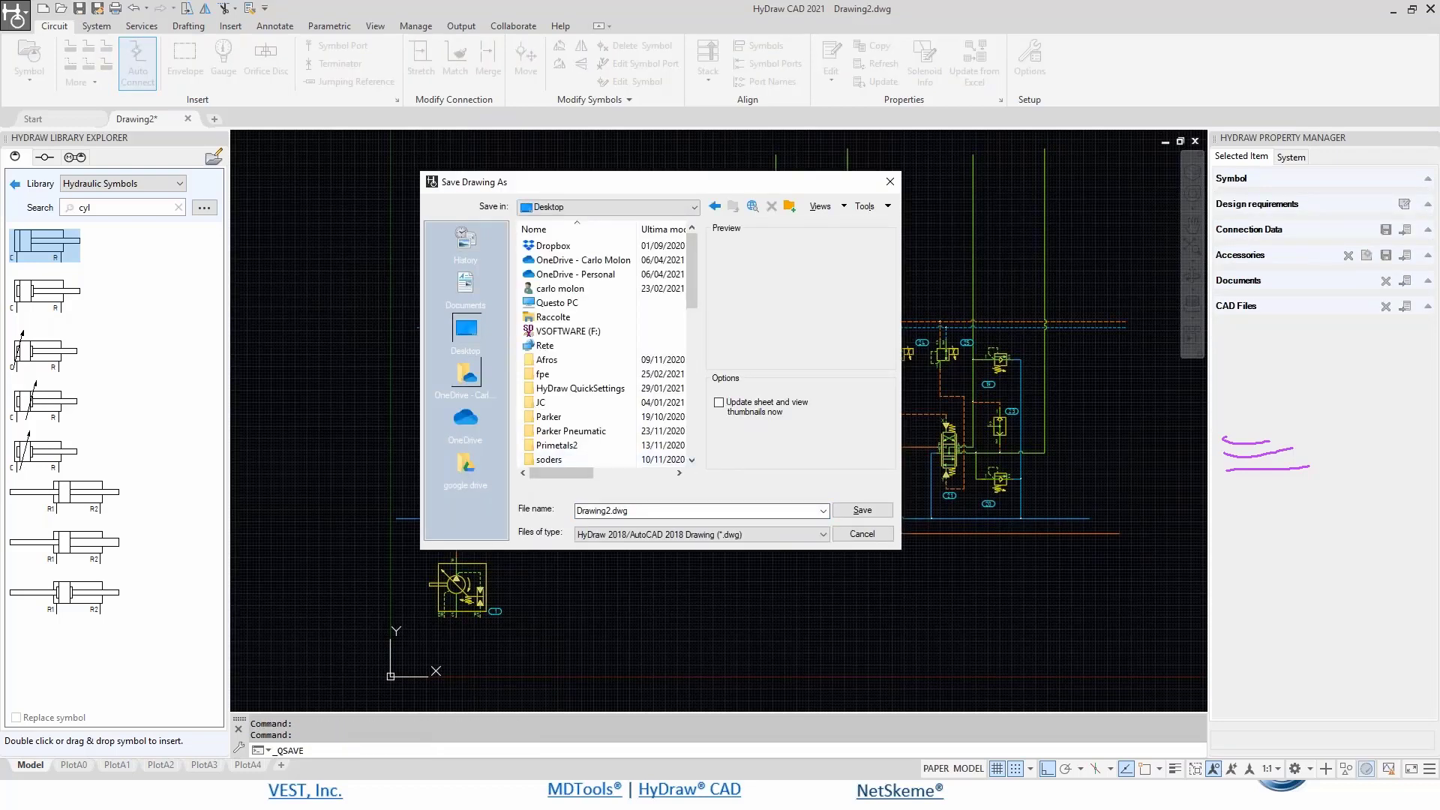
{"action": "double_click", "coordinate": [642, 509]}
{"action": "type", "text": "webinar"}
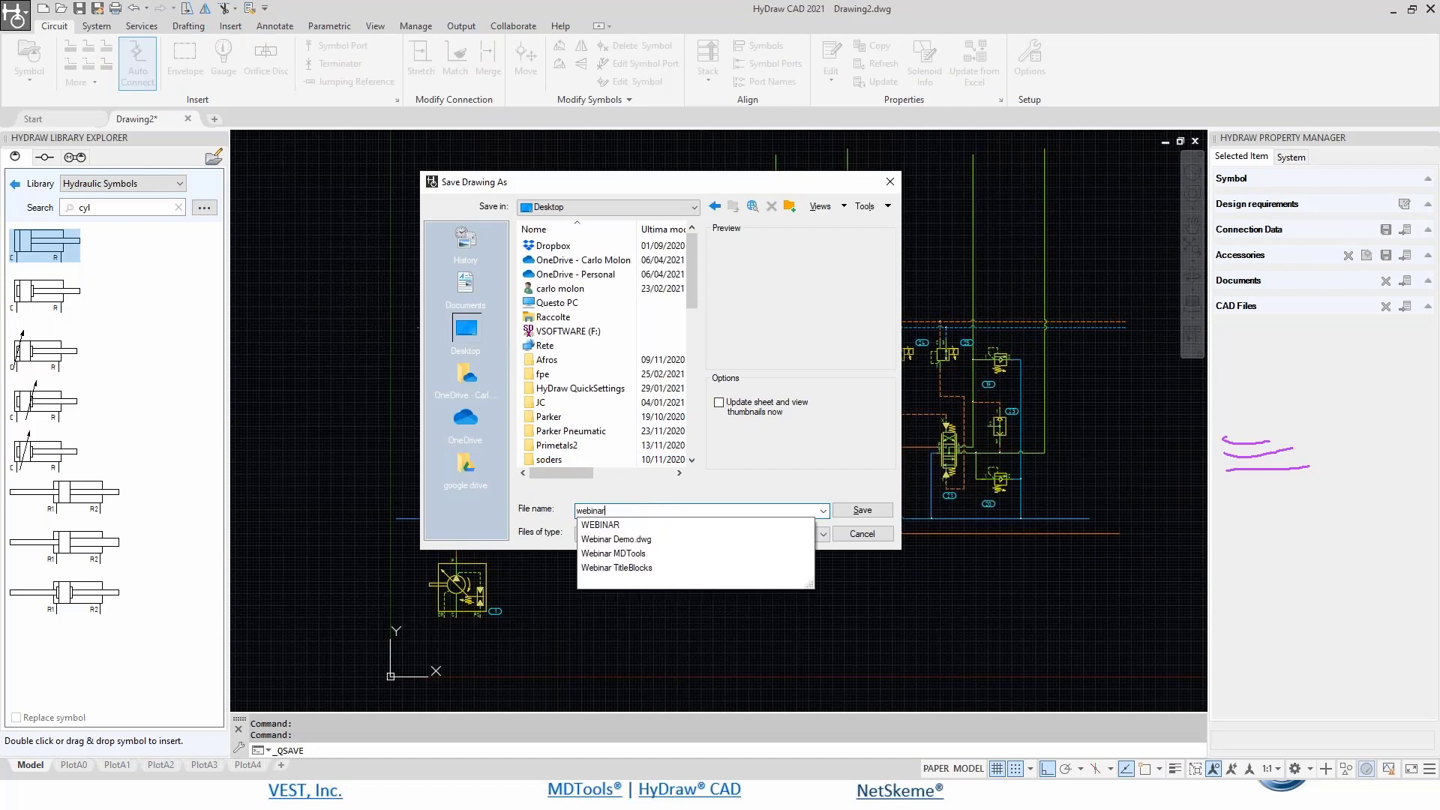
{"action": "type", "text": " April_"}
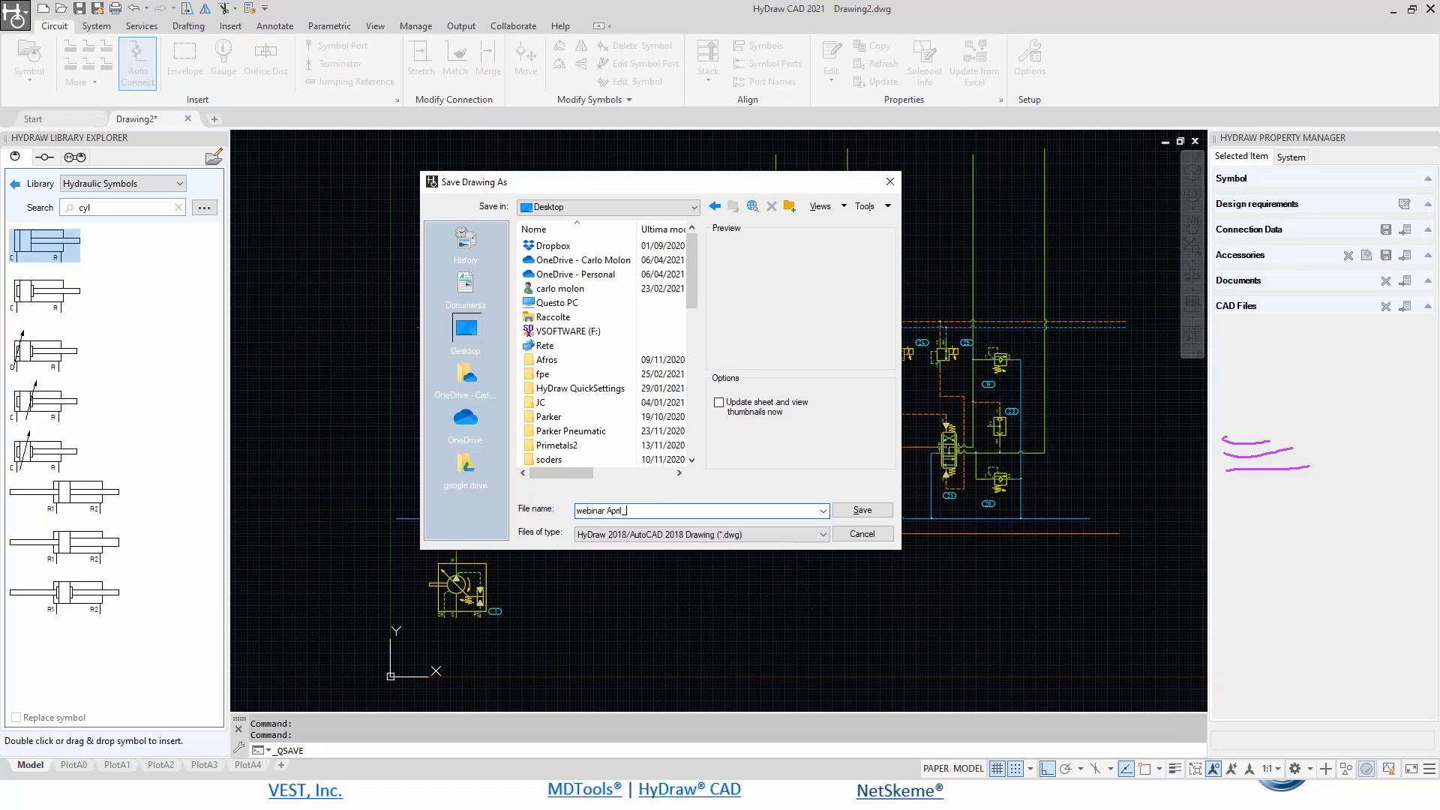
{"action": "type", "text": "01"}
{"action": "key", "text": "ctrl+a"}
{"action": "key", "text": "Return"}
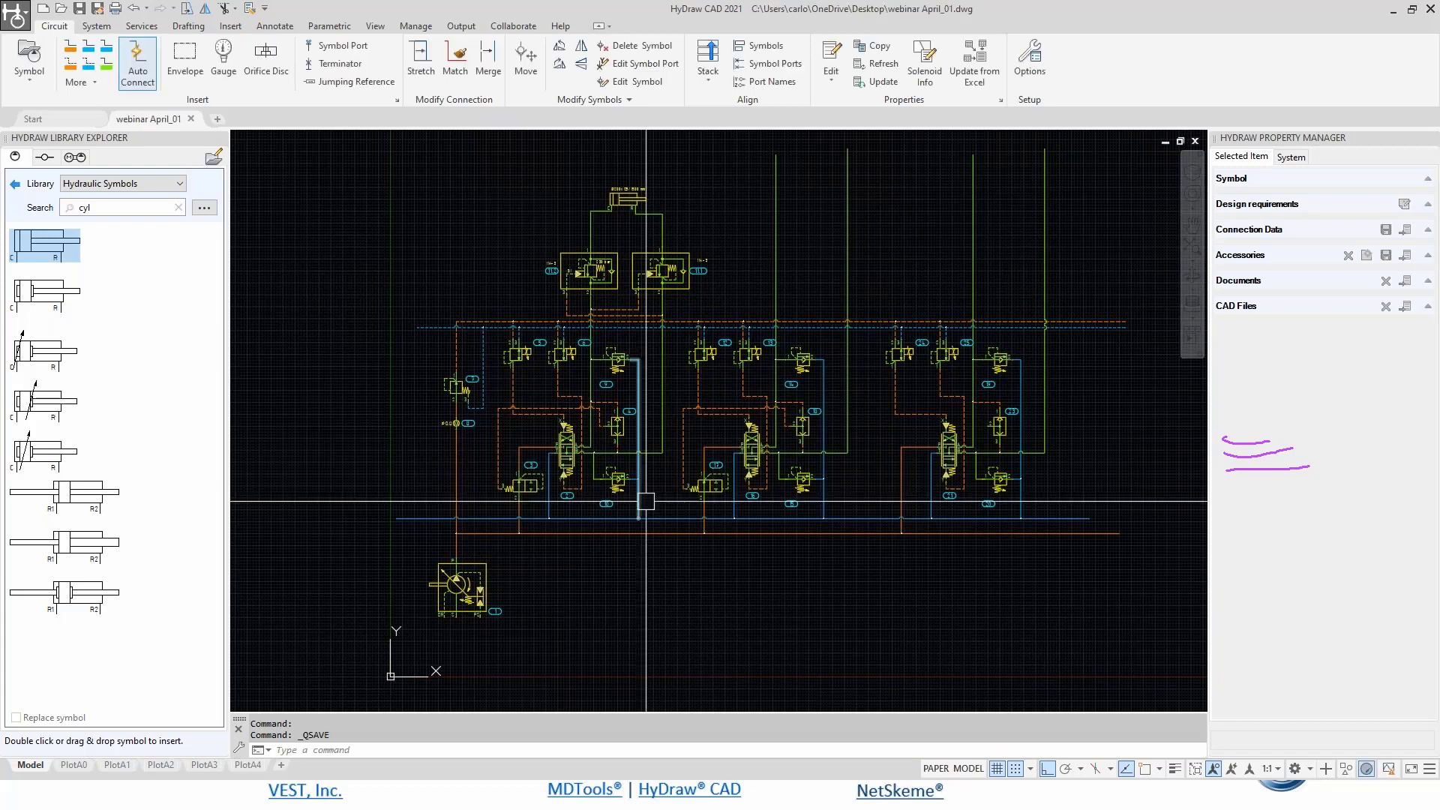
- Draw a manifold envelope around all three valve circuits and the shared lines, leaving the cylinder and pump outside
{"action": "left_click", "coordinate": [185, 58]}
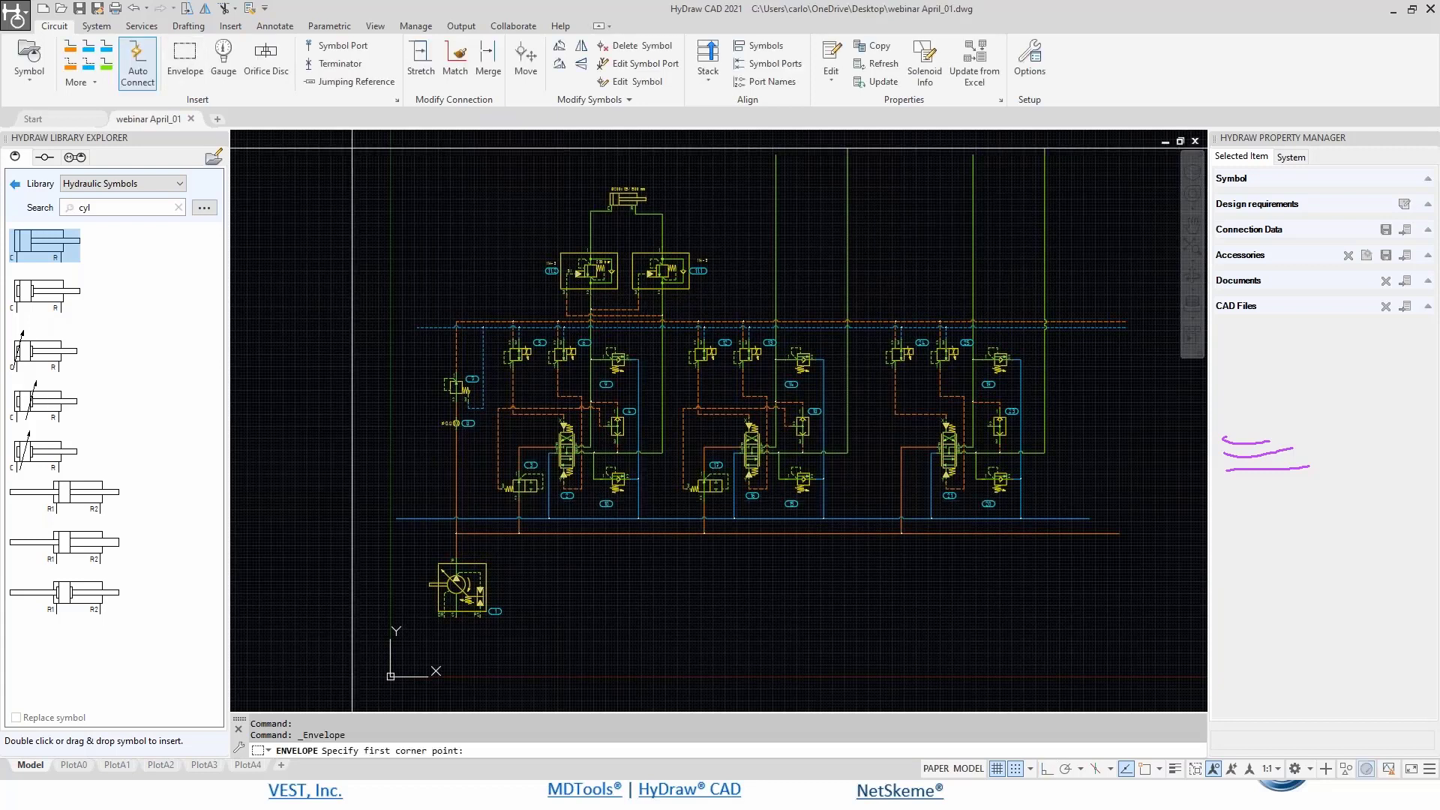
{"action": "left_click", "coordinate": [441, 234]}
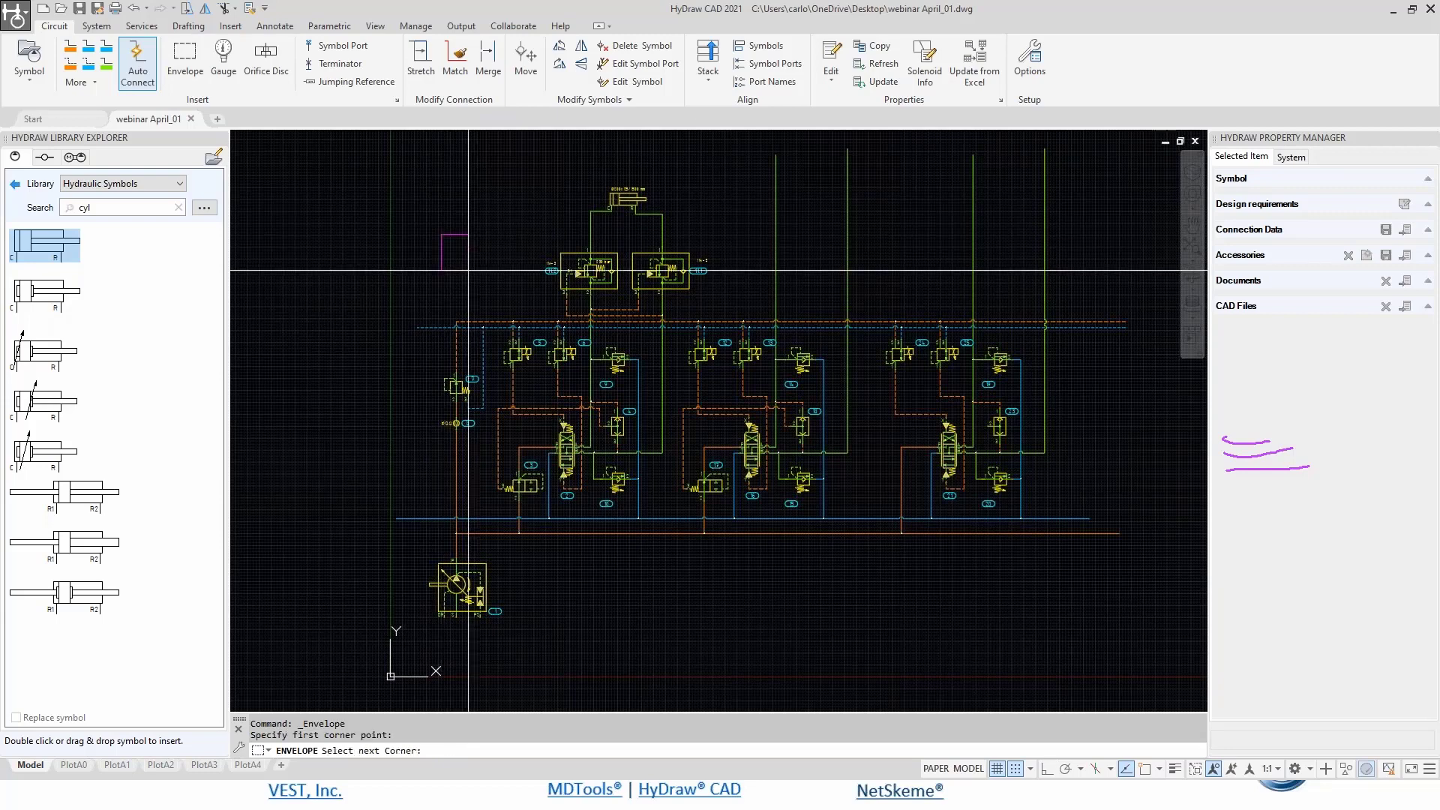
{"action": "left_click", "coordinate": [1060, 541]}
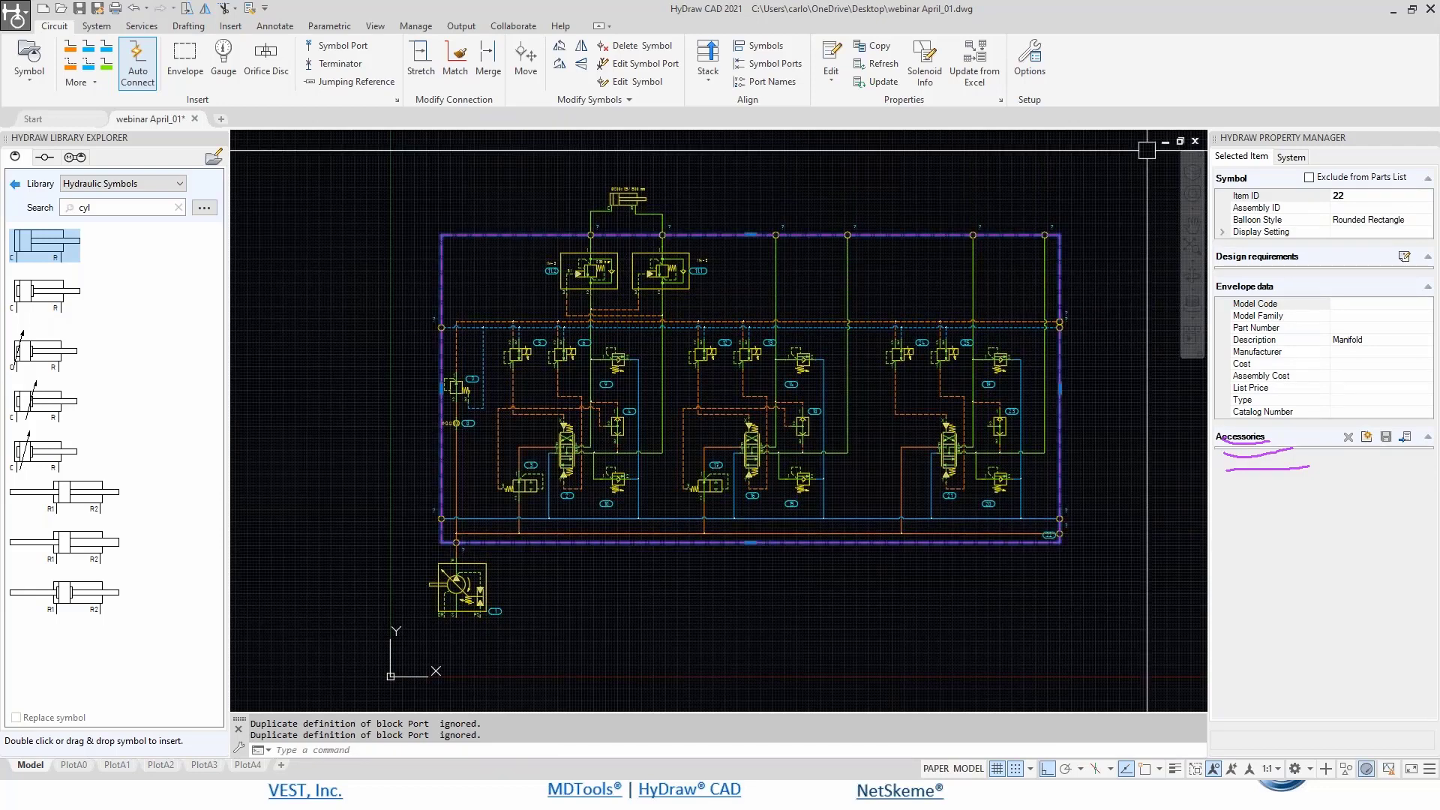
- Name the envelope port on the cylinder's C line A1 and configure it as a BSP pressure line port, size G 1/2
{"action": "scroll", "coordinate": [577, 218], "scroll_direction": "up", "scroll_amount": 6}
{"action": "left_click", "coordinate": [625, 291]}
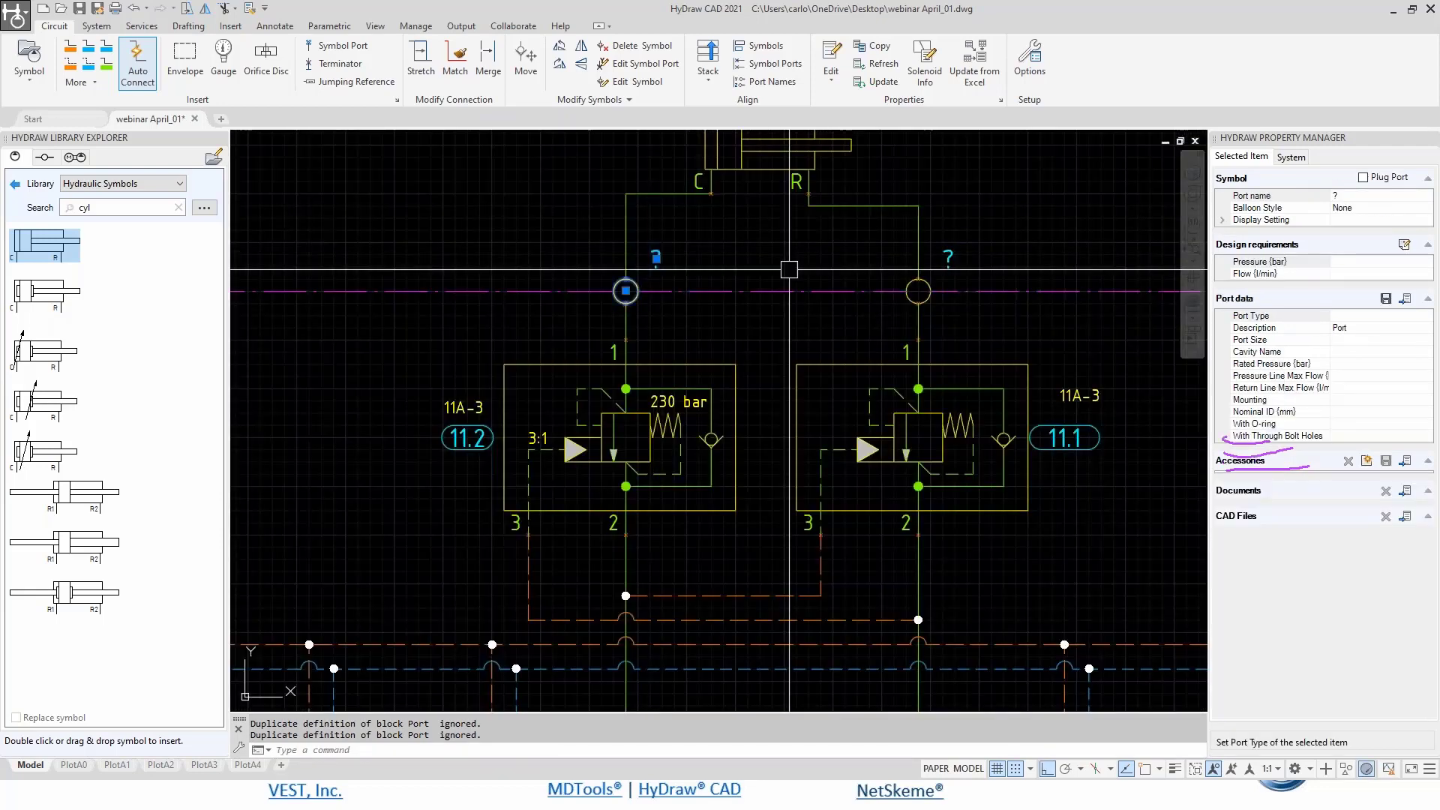
{"action": "left_click", "coordinate": [1279, 195]}
{"action": "type", "text": "a1"}
{"action": "key", "text": "Return"}
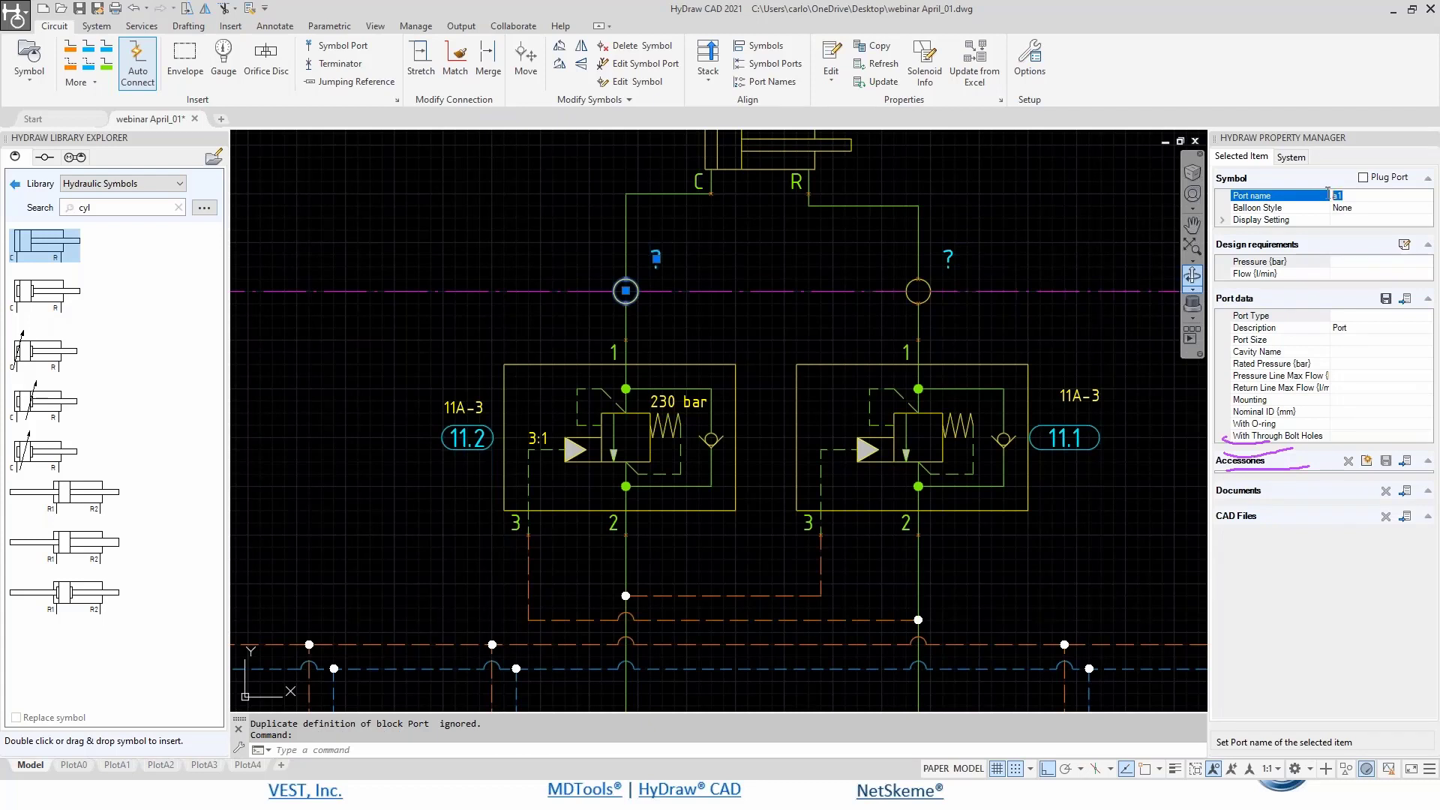
{"action": "left_click", "coordinate": [1404, 299]}
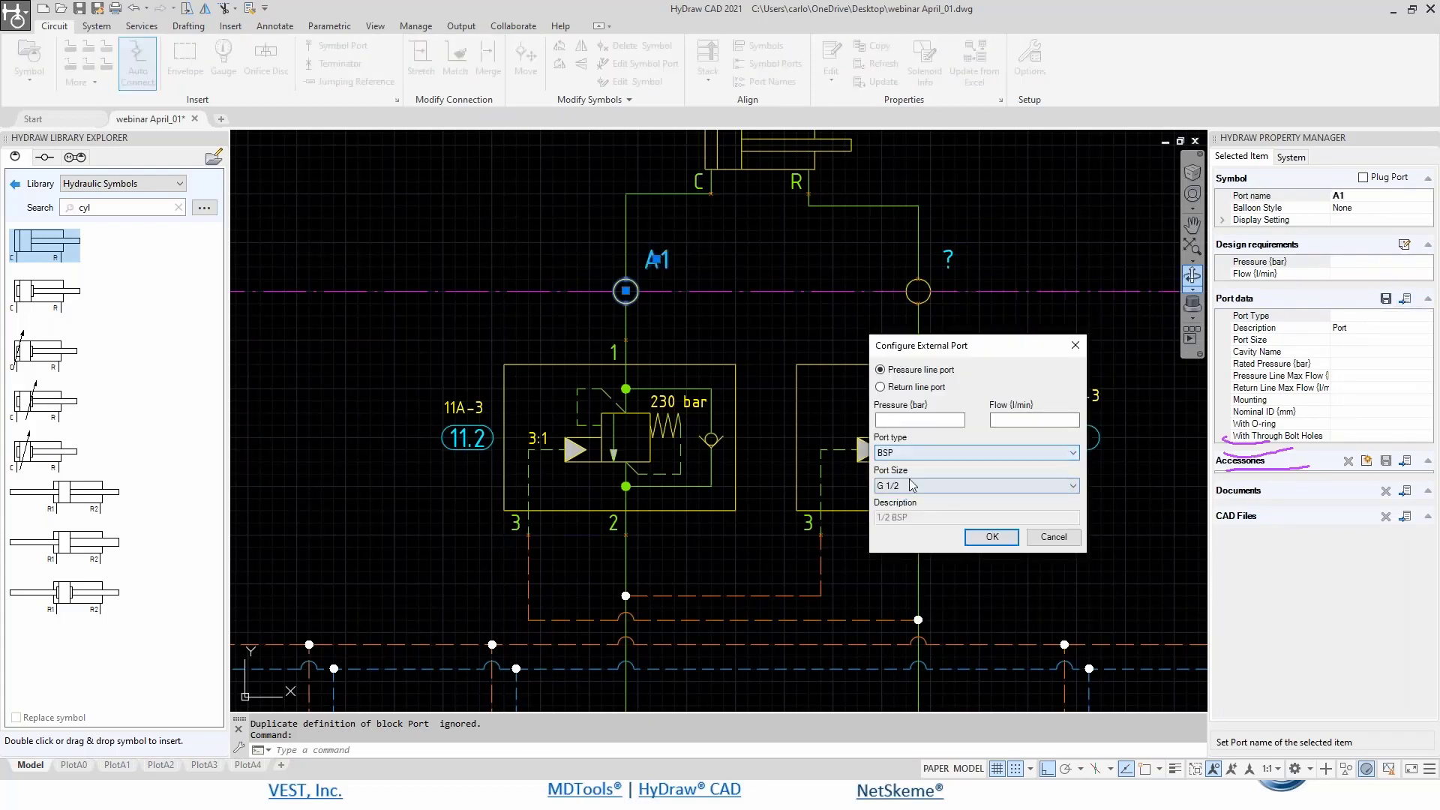
{"action": "left_click", "coordinate": [1005, 539]}
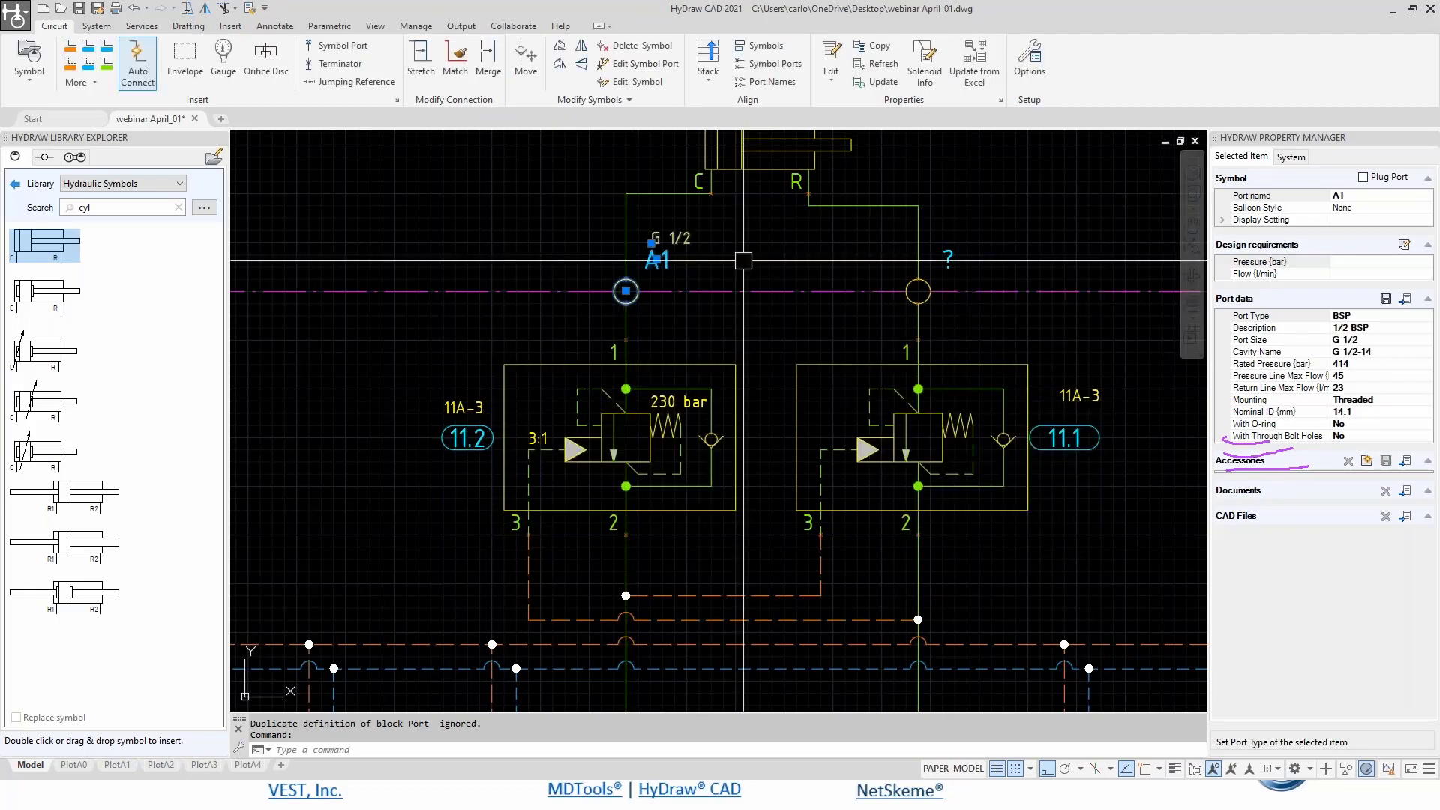
- Copy all port data and design requirements from port A1 to the other five work ports on the envelope's upper edge
{"action": "scroll", "coordinate": [743, 260], "scroll_direction": "down", "scroll_amount": 2}
{"action": "left_click", "coordinate": [878, 48]}
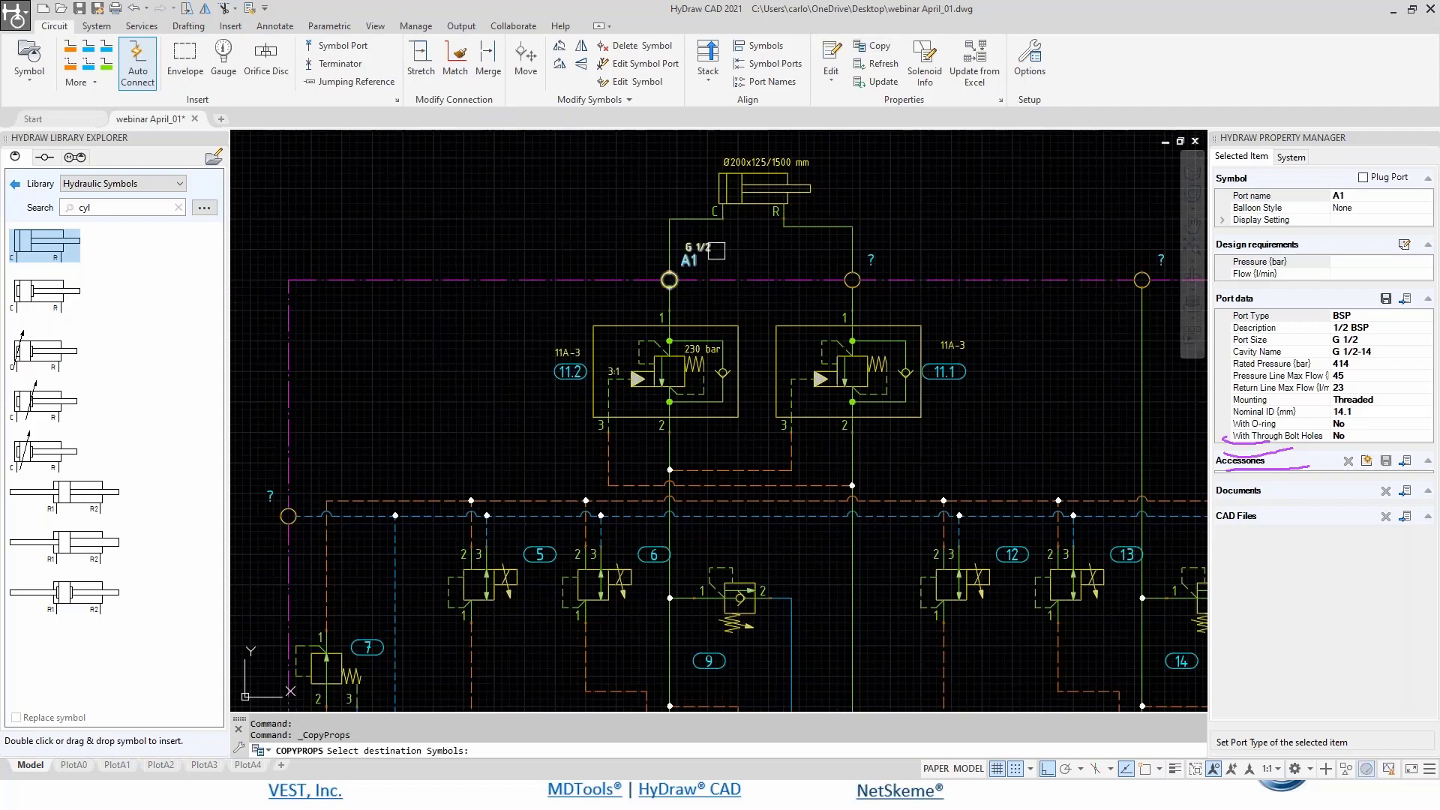
{"action": "left_click", "coordinate": [705, 250]}
{"action": "scroll", "coordinate": [699, 249], "scroll_direction": "down", "scroll_amount": 2}
{"action": "middle_click_drag", "start_coordinate": [772, 172], "coordinate": [489, 217]}
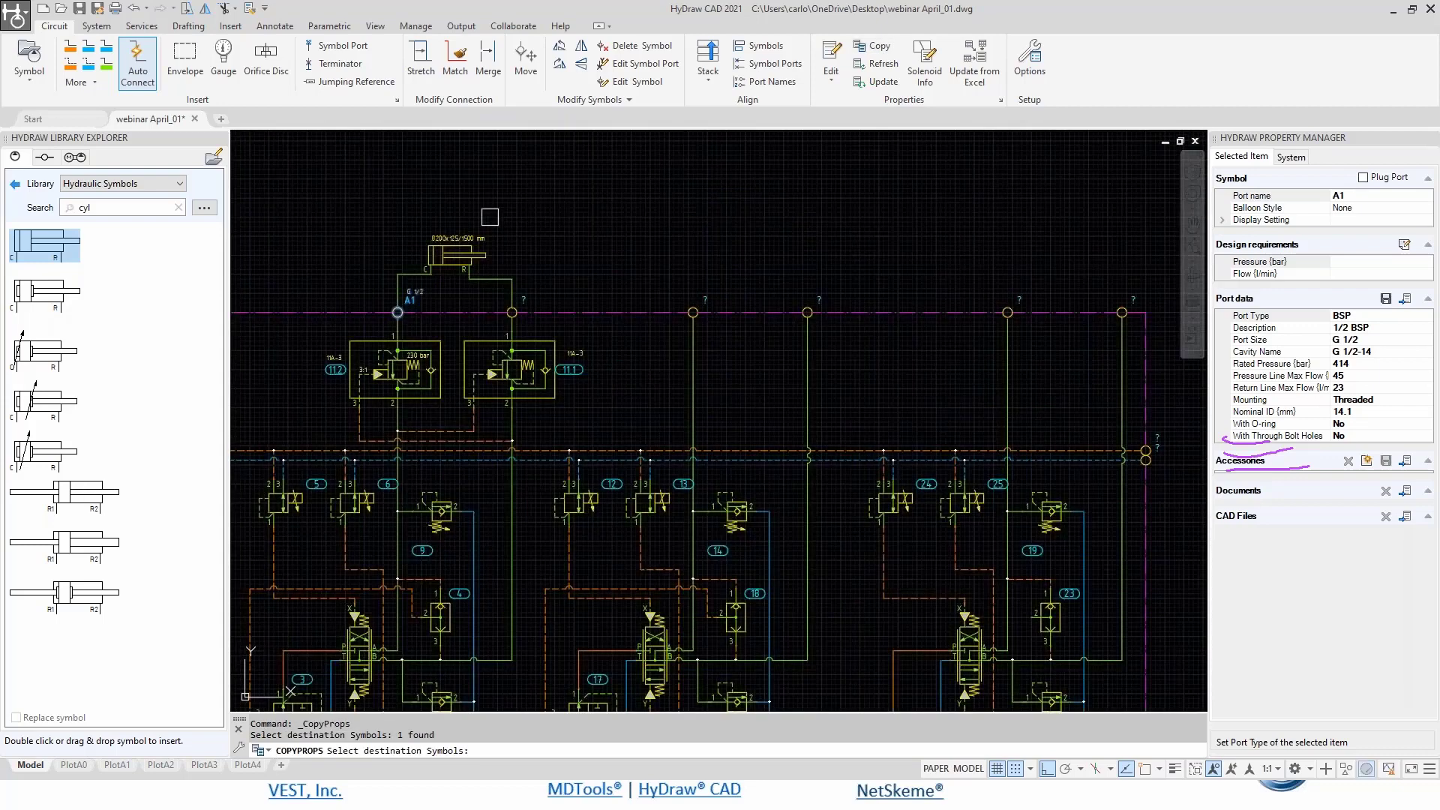
{"action": "left_click_drag", "start_coordinate": [489, 217], "coordinate": [1149, 341]}
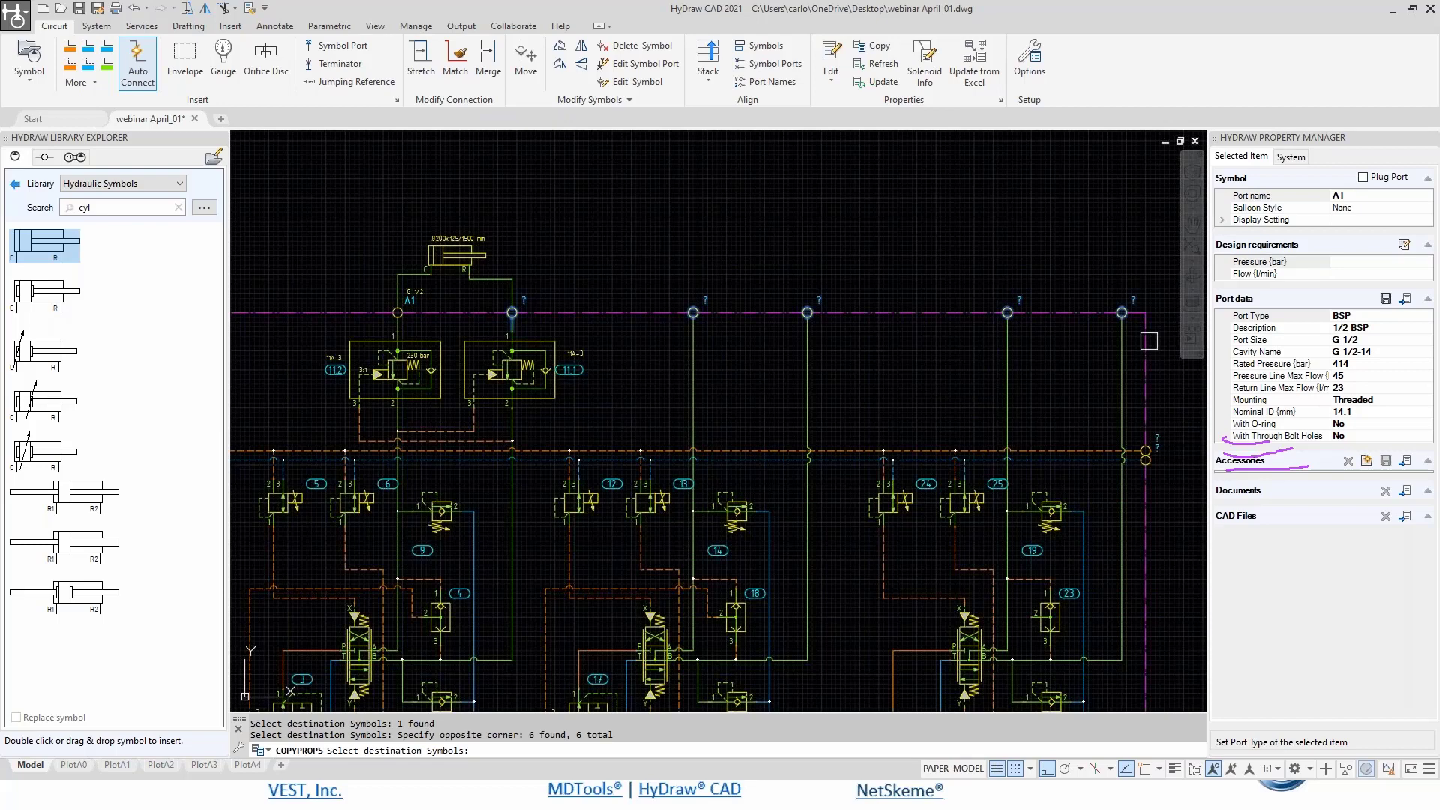
{"action": "key", "text": "Return"}
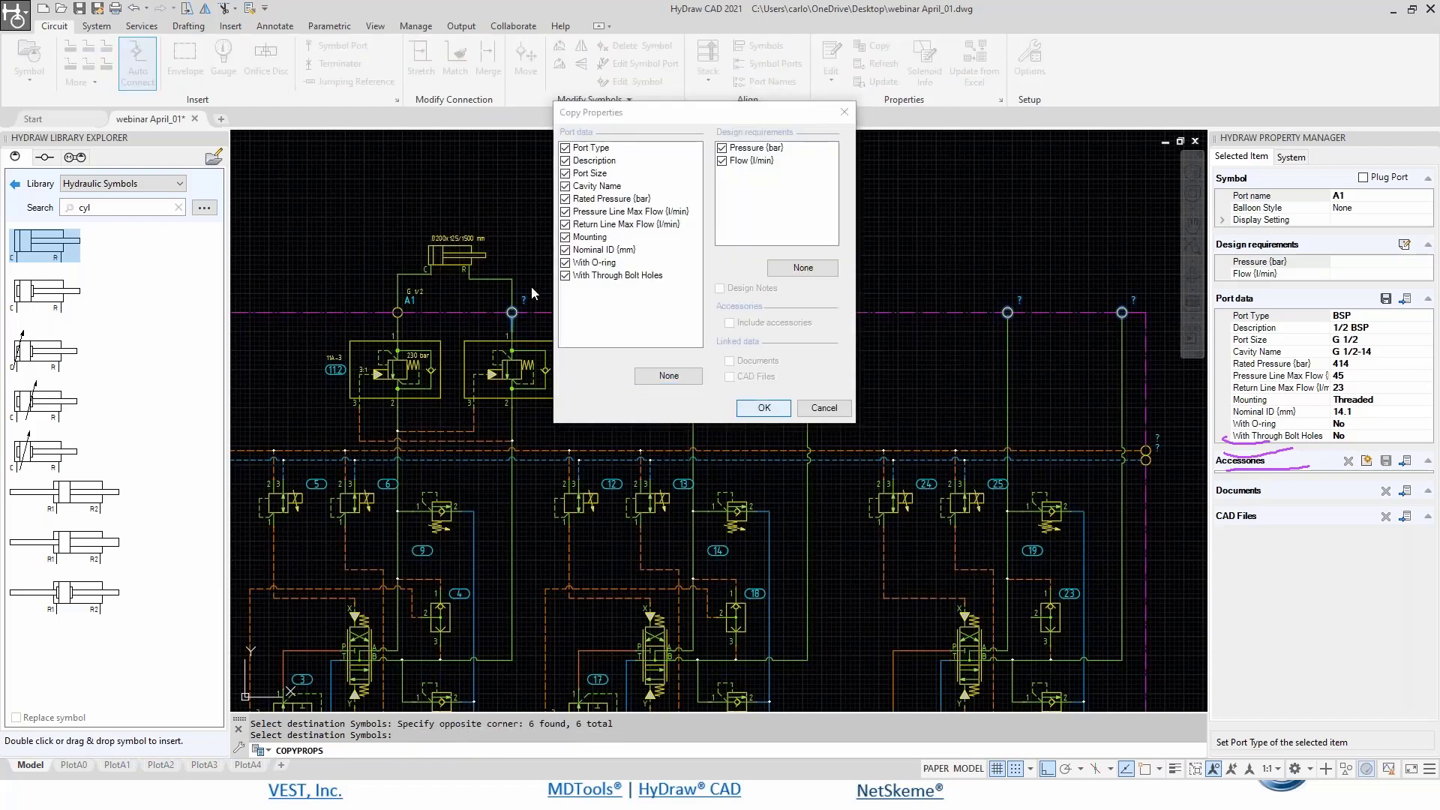
{"action": "key", "text": "Return"}
- Name the first circuit's remaining work port B1 and the second circuit's work ports A2 and B2
{"action": "scroll", "coordinate": [531, 286], "scroll_direction": "up", "scroll_amount": 2}
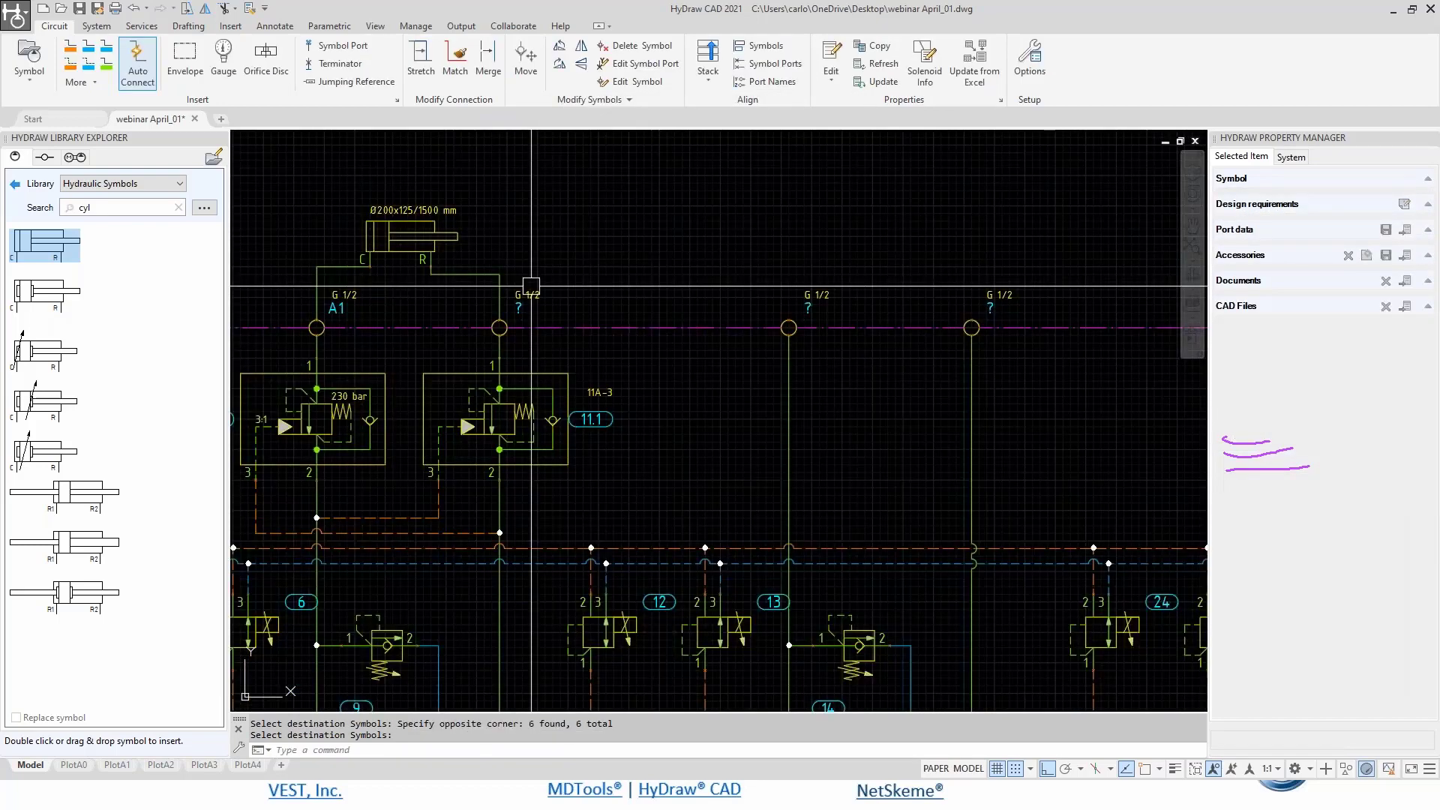
{"action": "double_click", "coordinate": [530, 292]}
{"action": "type", "text": "B1"}
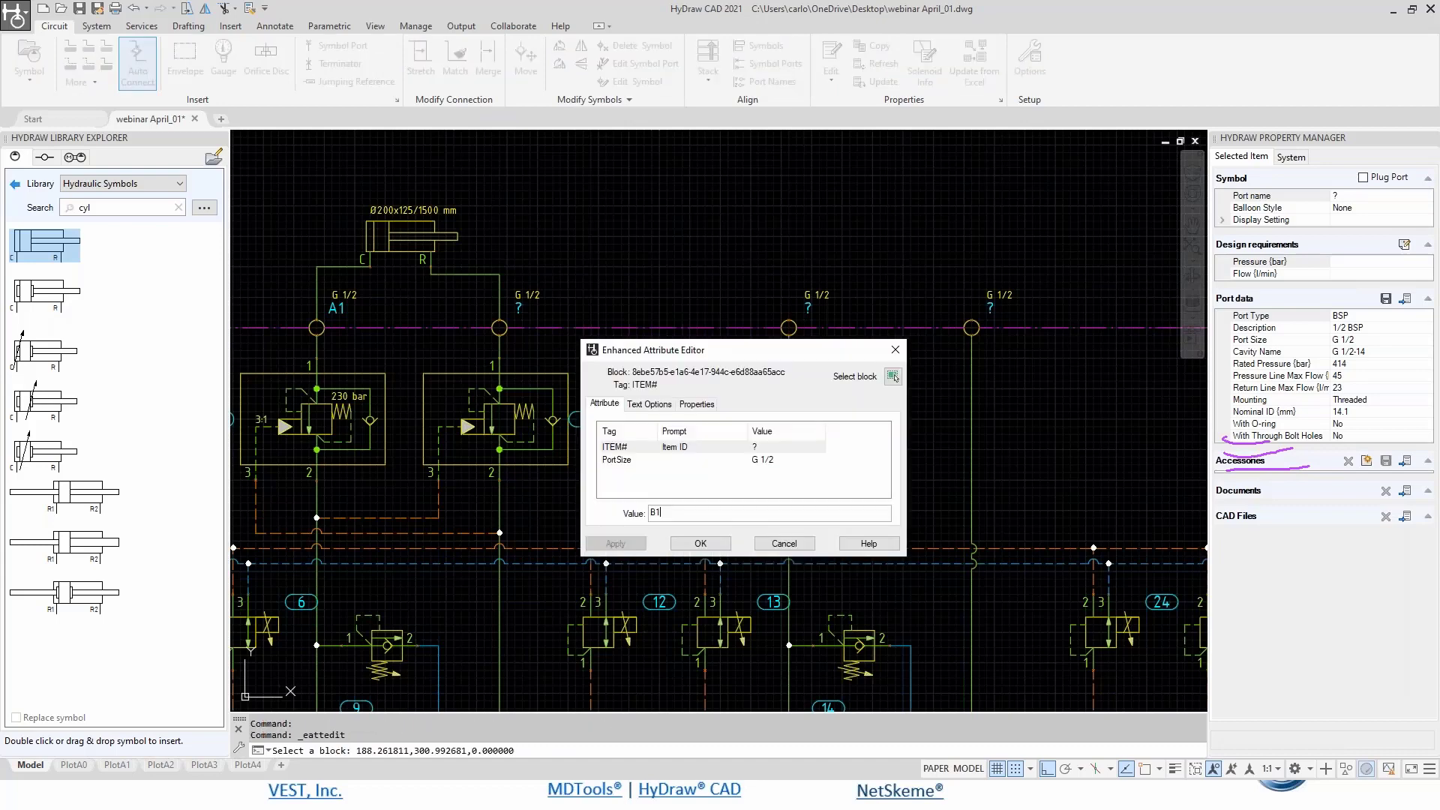
{"action": "key", "text": "Return"}
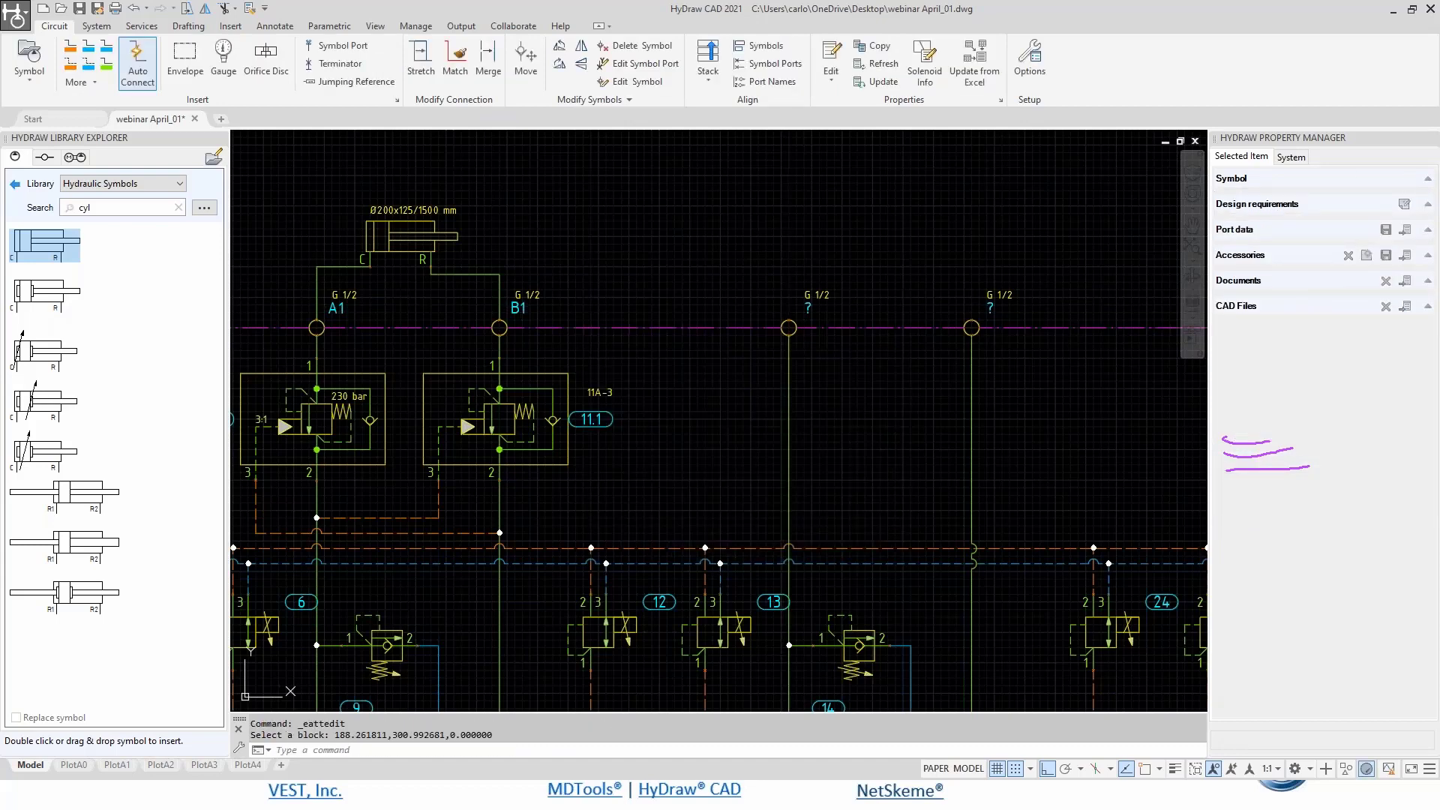
{"action": "double_click", "coordinate": [809, 298]}
{"action": "type", "text": "A2"}
{"action": "key", "text": "Return"}
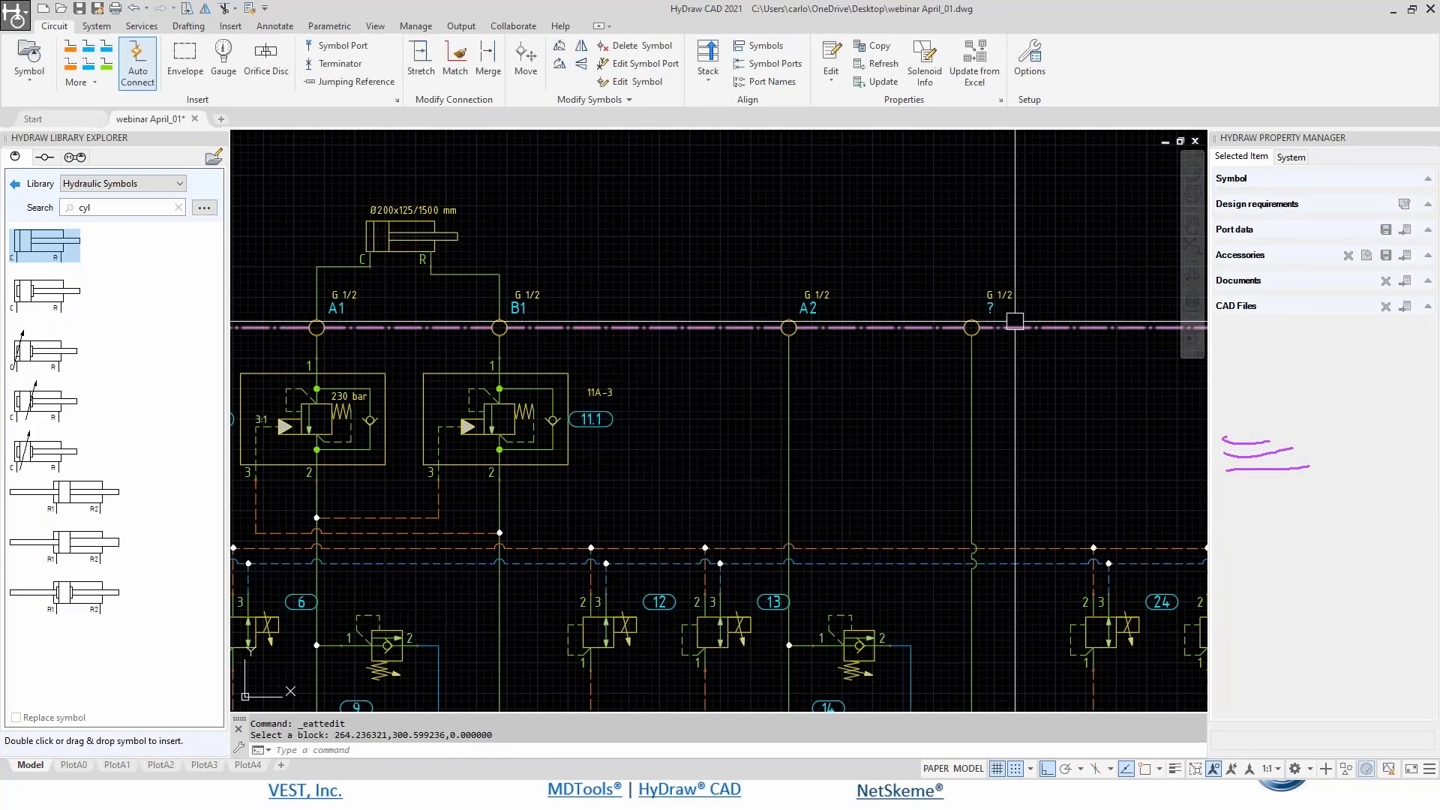
{"action": "double_click", "coordinate": [991, 306]}
{"action": "type", "text": "B2"}
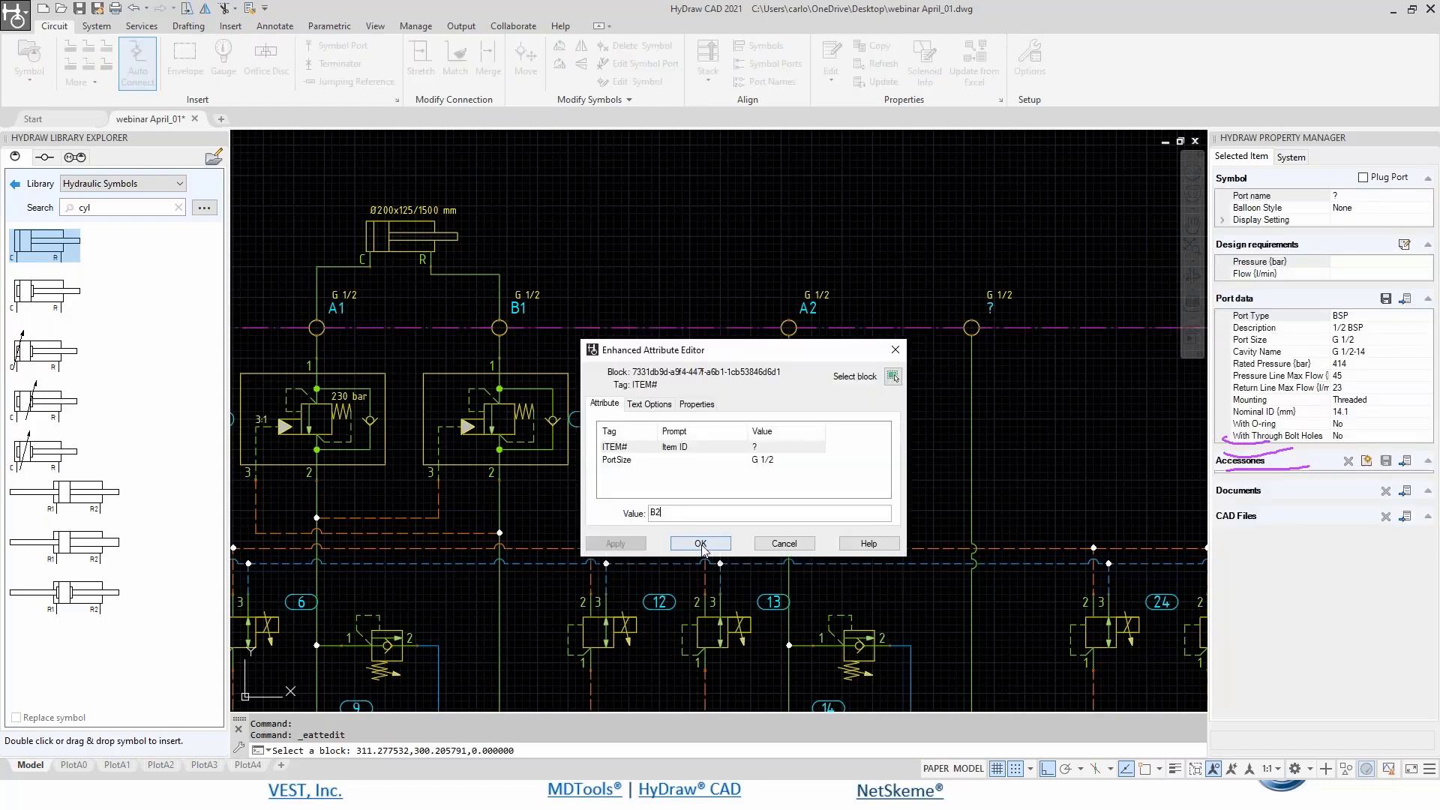
{"action": "left_click", "coordinate": [702, 545]}
- Name the third circuit's two work ports A3 and B3
{"action": "middle_click_drag", "start_coordinate": [1080, 360], "coordinate": [673, 377]}
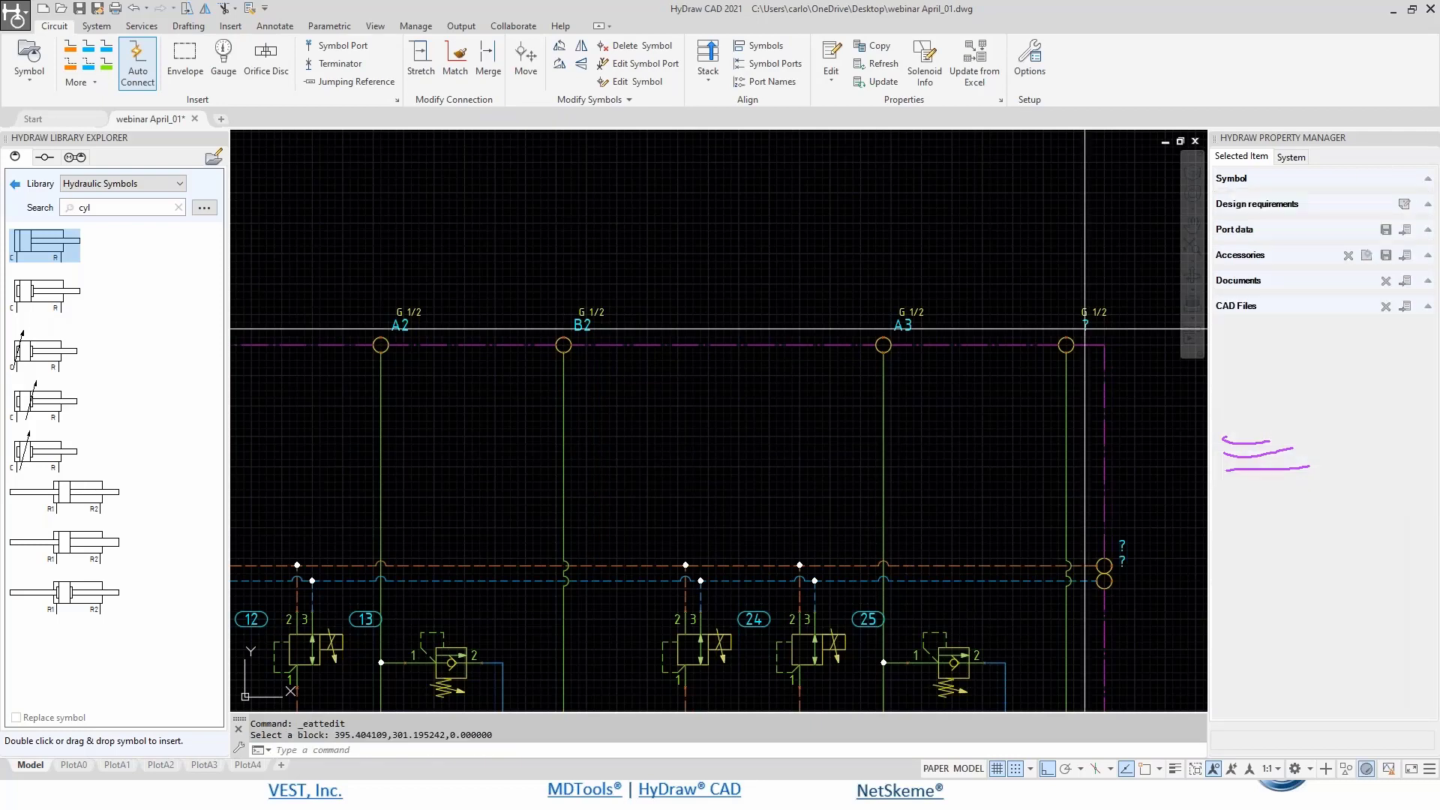
{"action": "double_click", "coordinate": [1084, 328]}
{"action": "type", "text": "B3"}
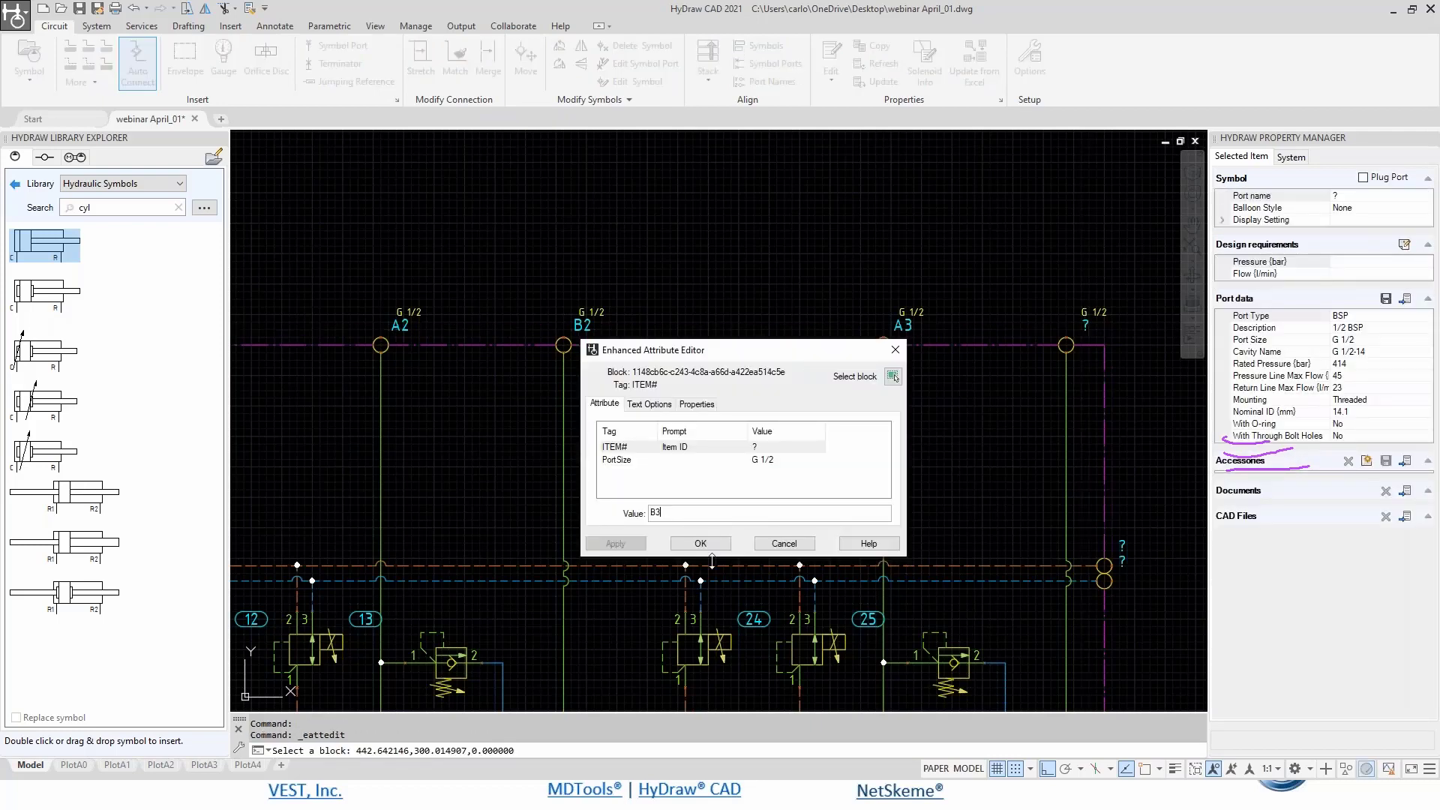
{"action": "key", "text": "Return"}
- Name the envelope port at the end of the dashed orange control line PP2
{"action": "scroll", "coordinate": [975, 480], "scroll_direction": "up", "scroll_amount": 6}
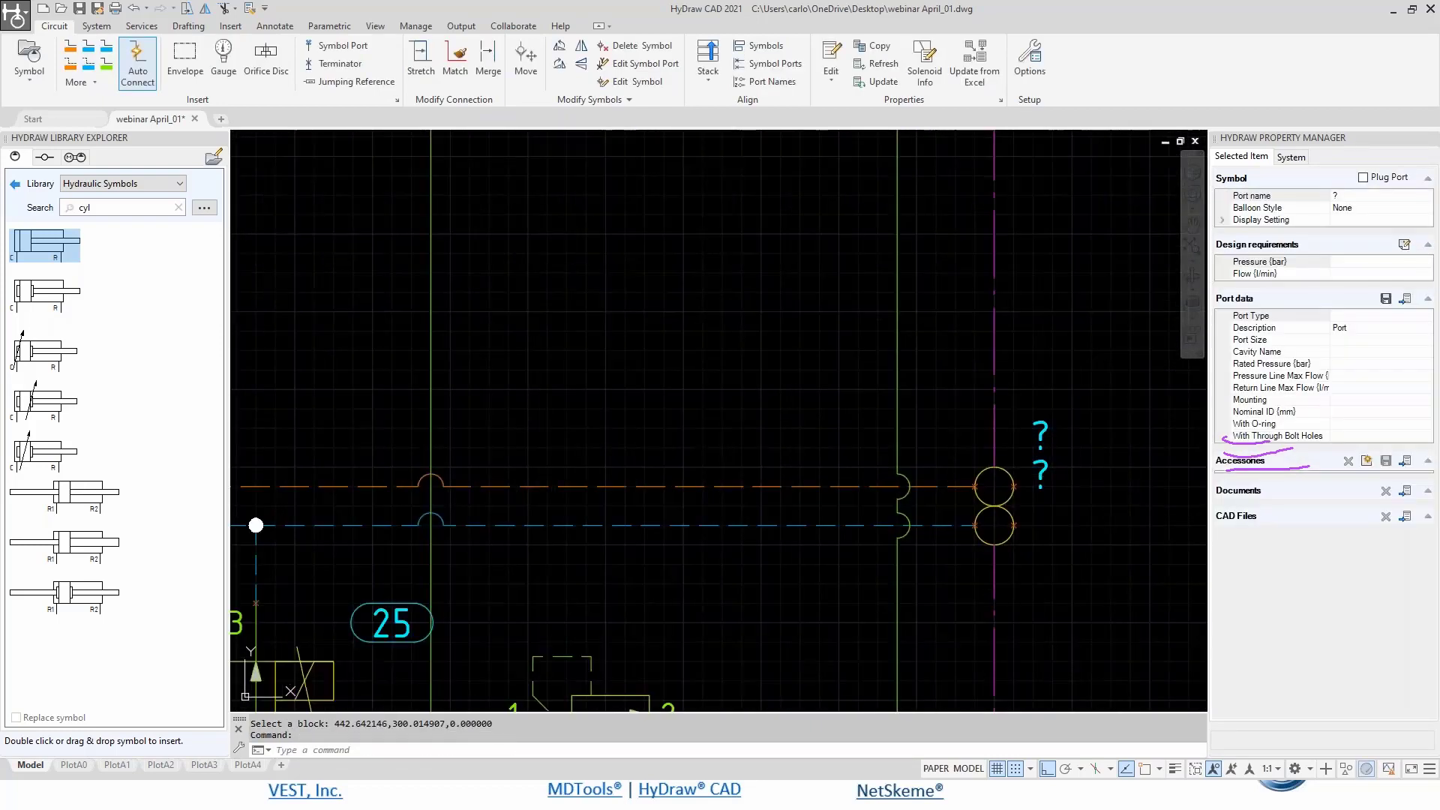
{"action": "double_click", "coordinate": [1040, 433]}
{"action": "type", "text": "PP2"}
{"action": "key", "text": "Return"}
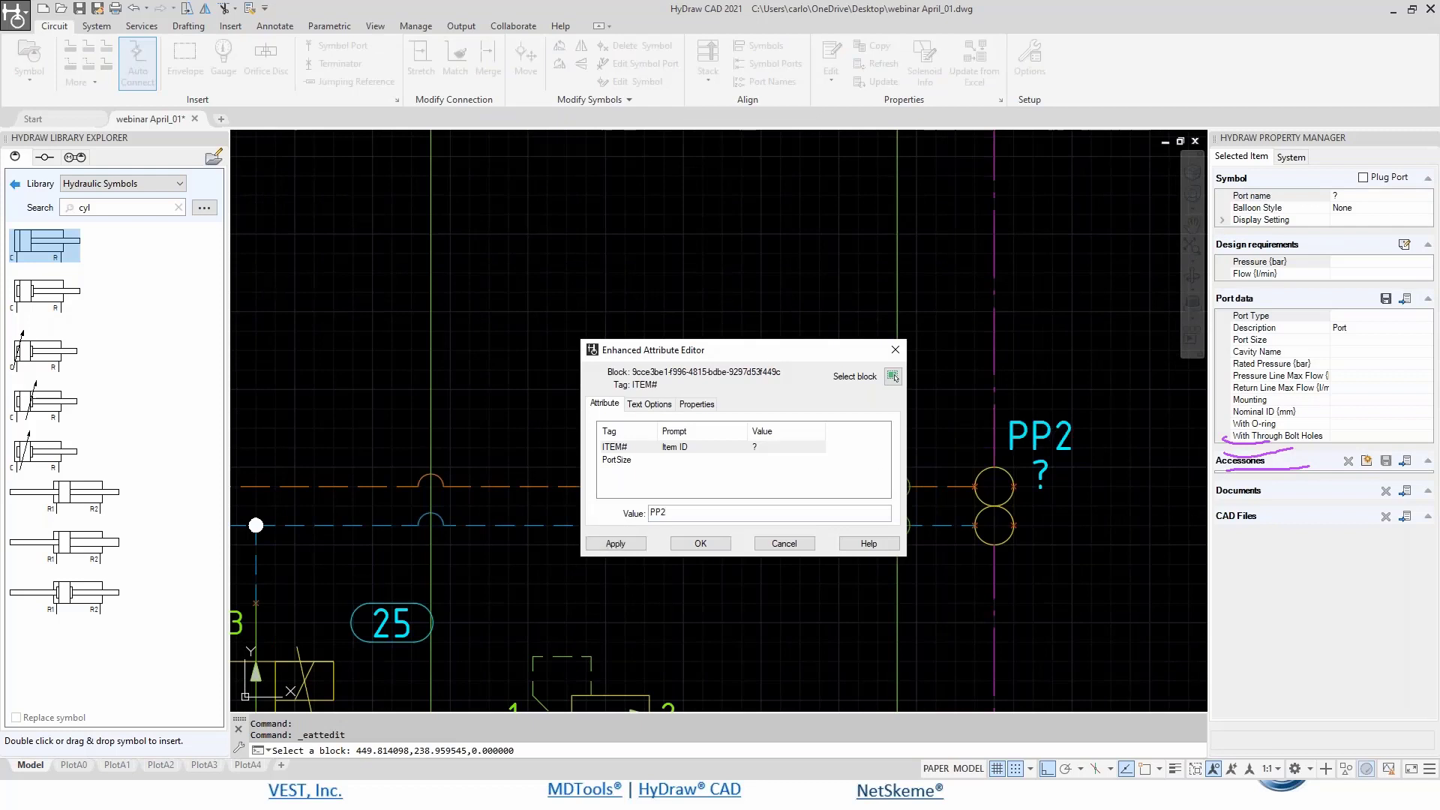
{"action": "left_click", "coordinate": [700, 543]}
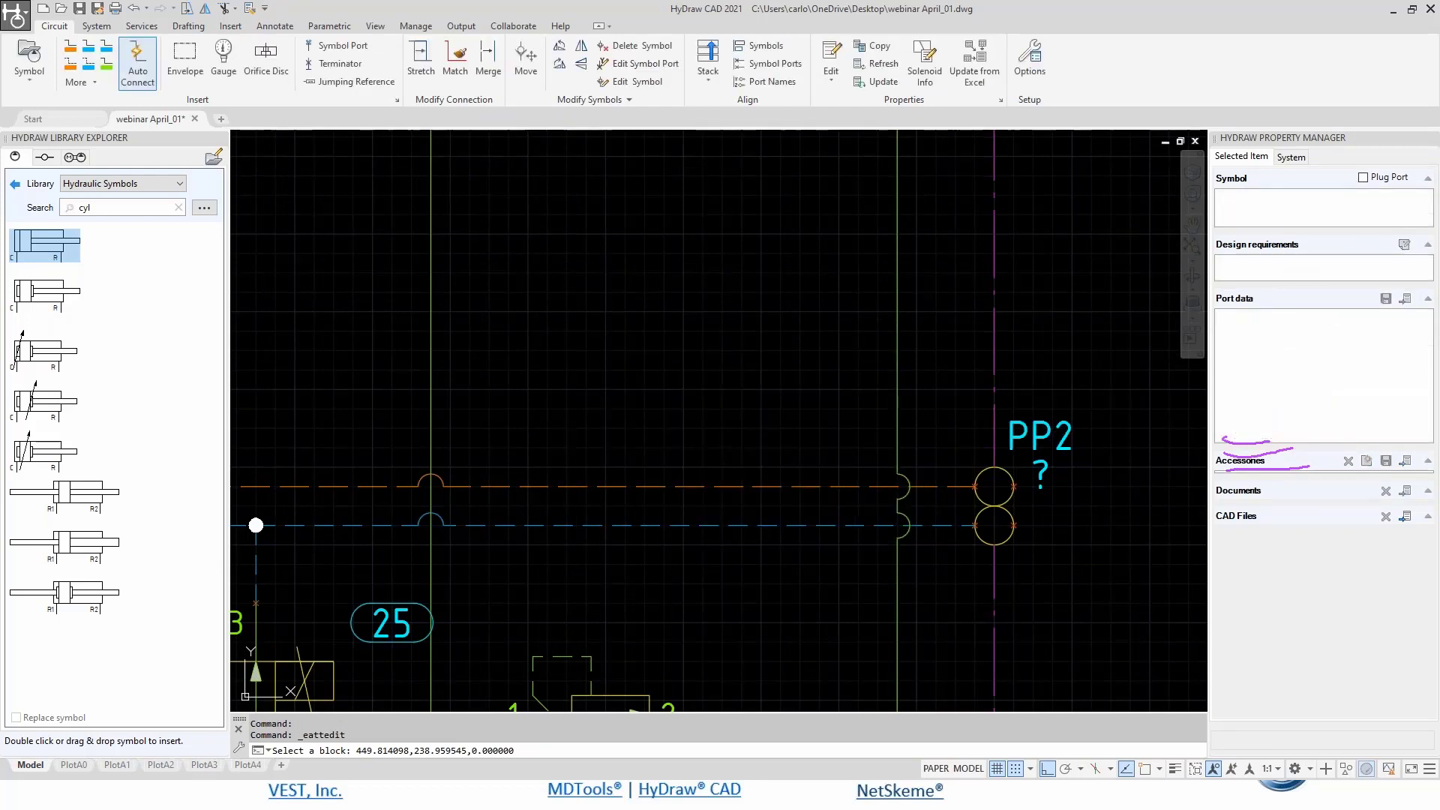
- Name the envelope port at the end of the dashed blue drain line DR2
{"action": "double_click", "coordinate": [1007, 511]}
{"action": "type", "text": "D3"}
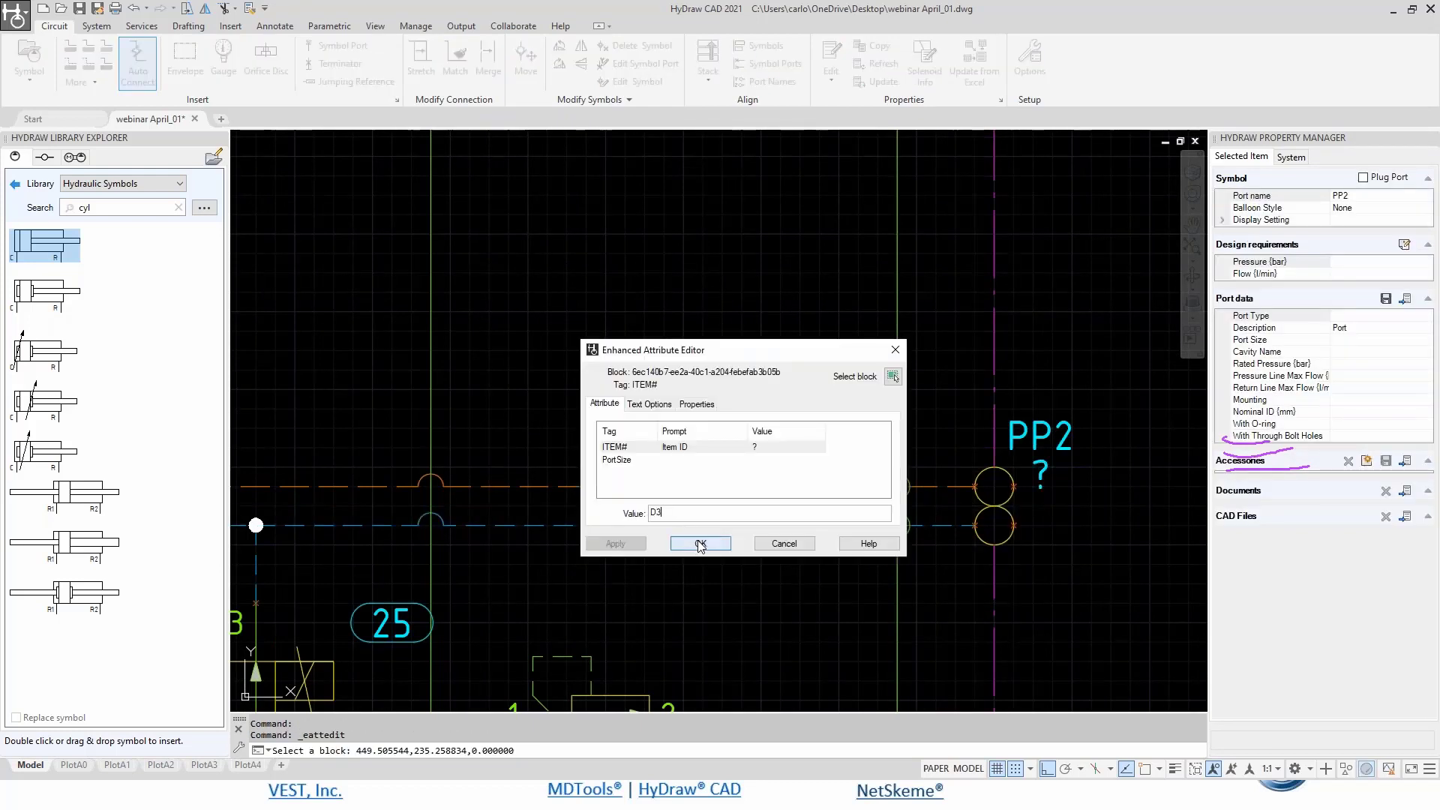
{"action": "key", "text": "Return"}
{"action": "key", "text": "BackSpace"}
{"action": "type", "text": "R2"}
{"action": "key", "text": "Return"}
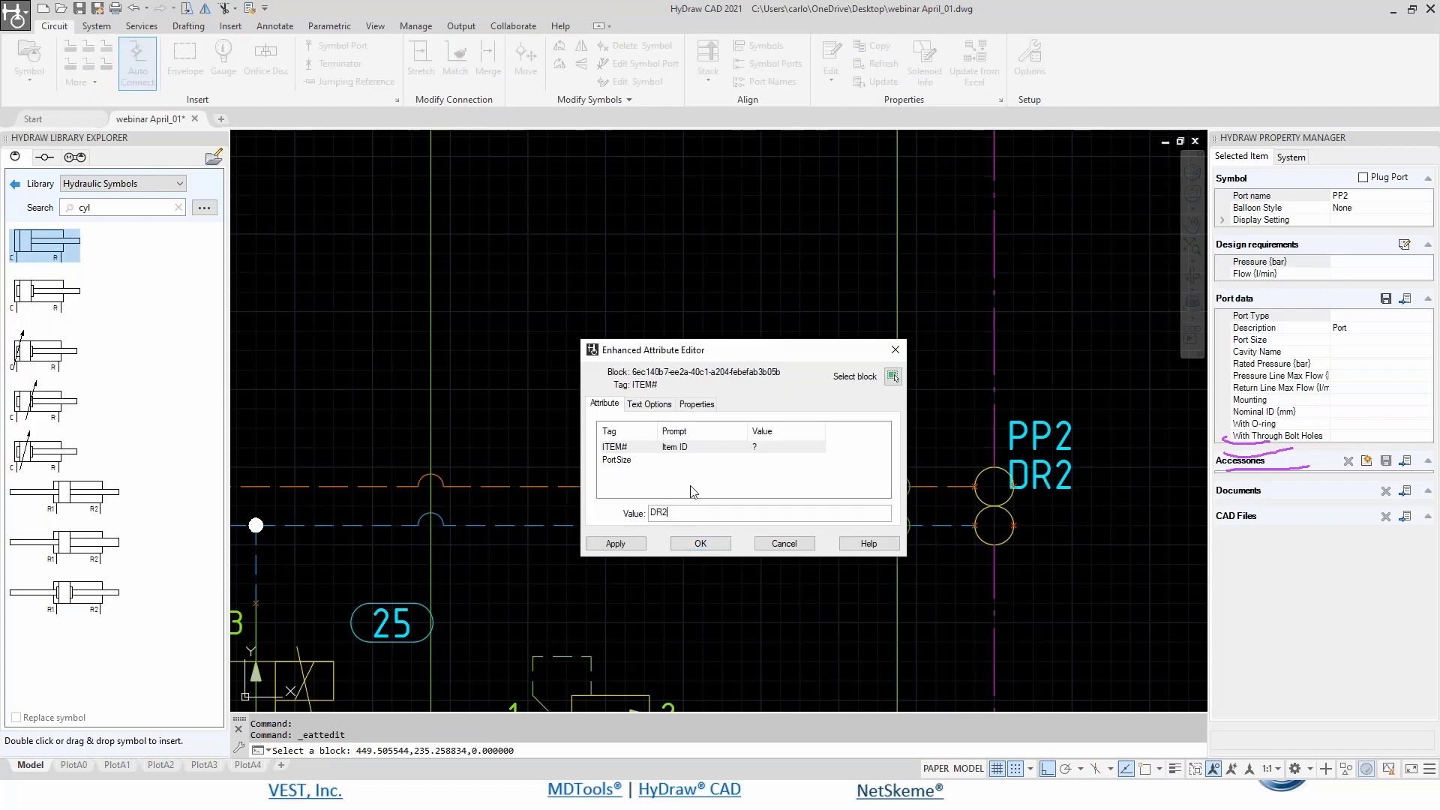
{"action": "left_click", "coordinate": [705, 543]}
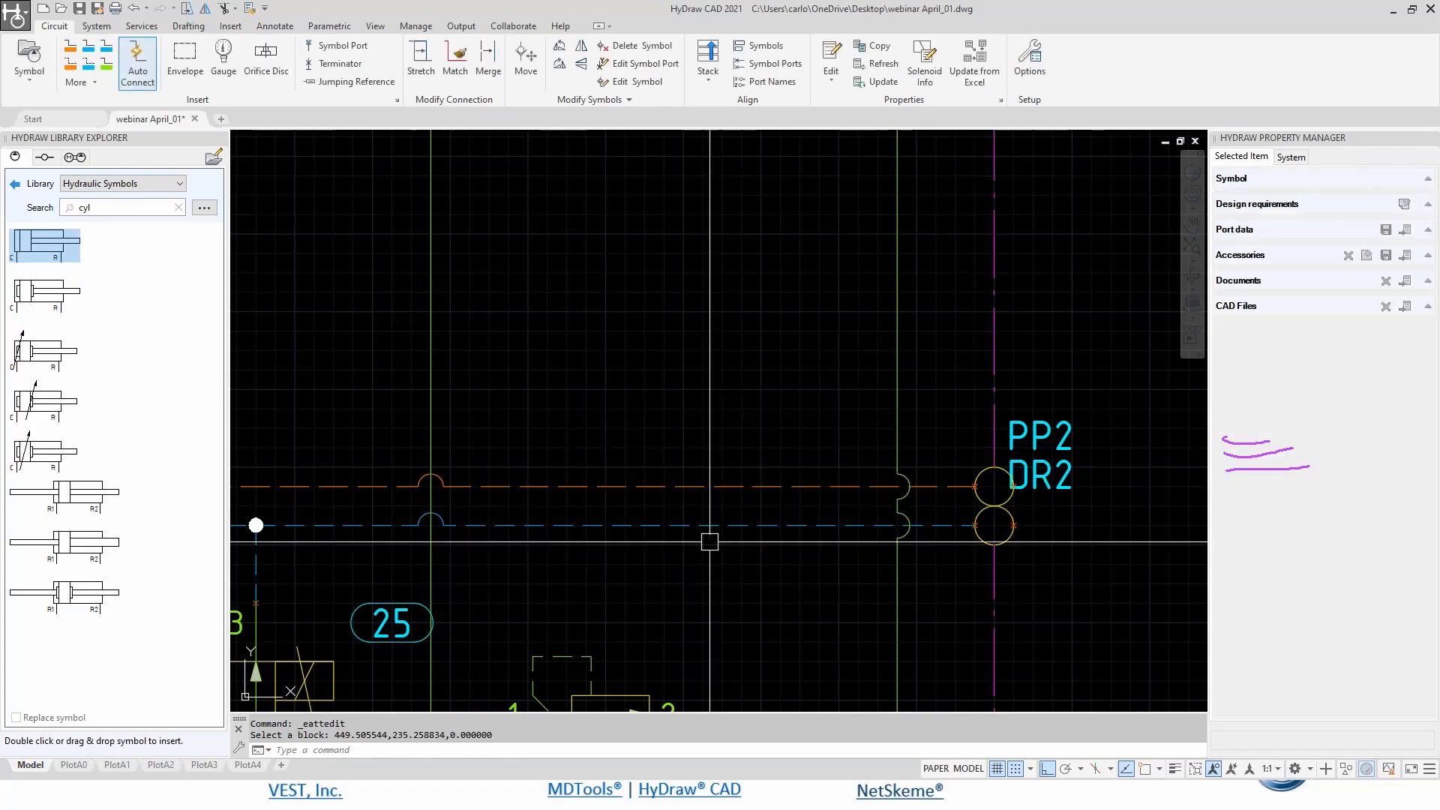
- Set port DR2 as a plug port and move its name label below the port circle
{"action": "left_click", "coordinate": [1011, 525]}
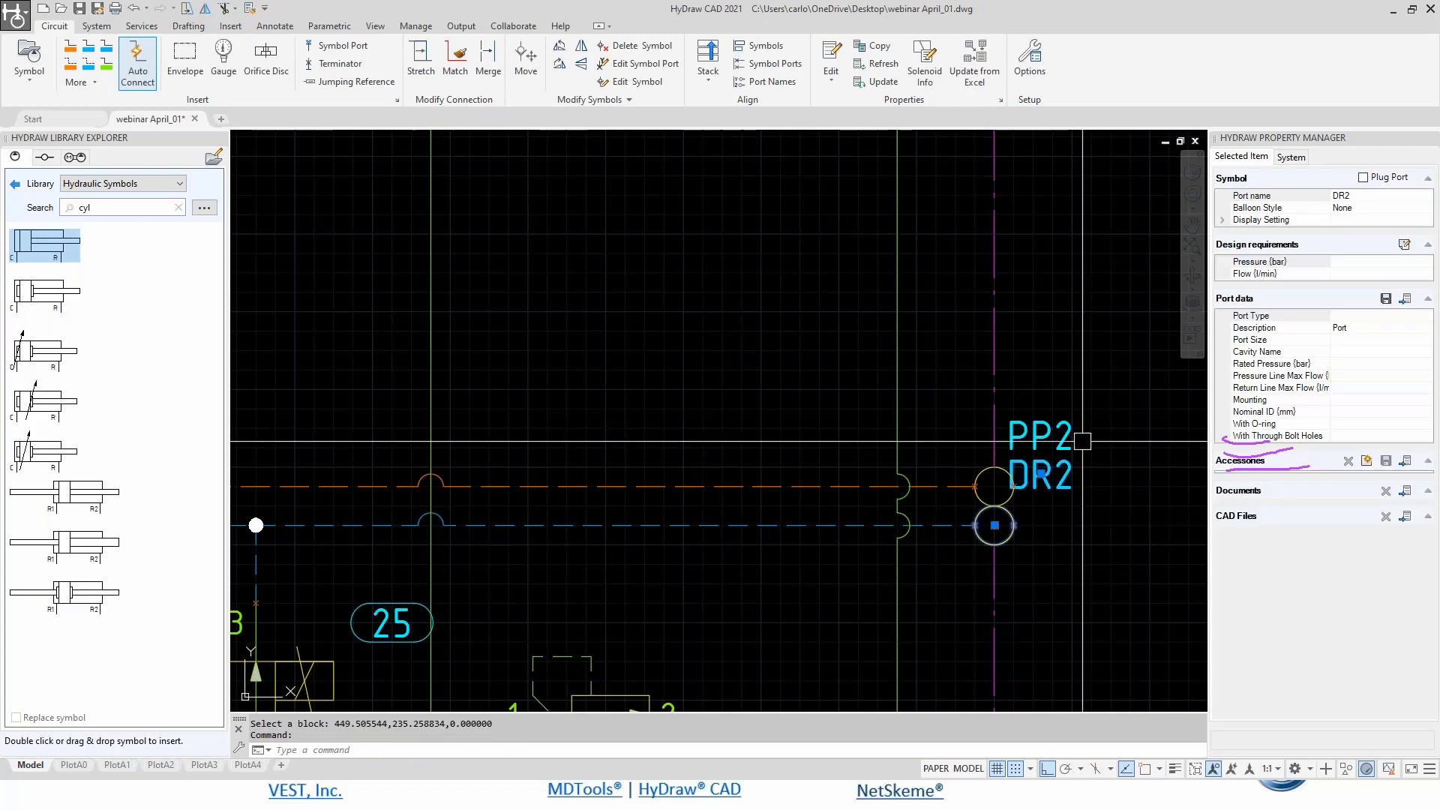
{"action": "left_click", "coordinate": [1362, 177]}
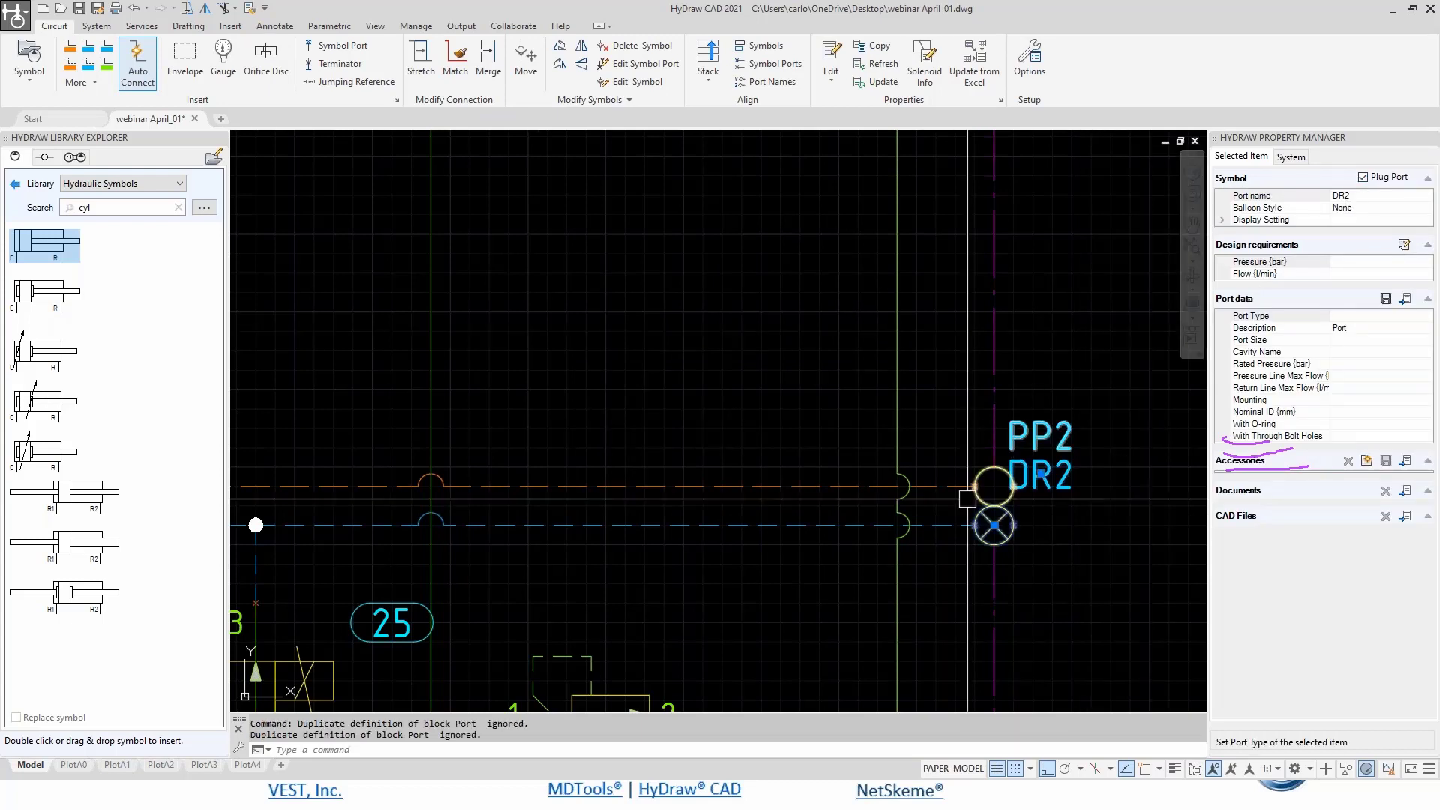
{"action": "scroll", "coordinate": [982, 504], "scroll_direction": "up", "scroll_amount": 4}
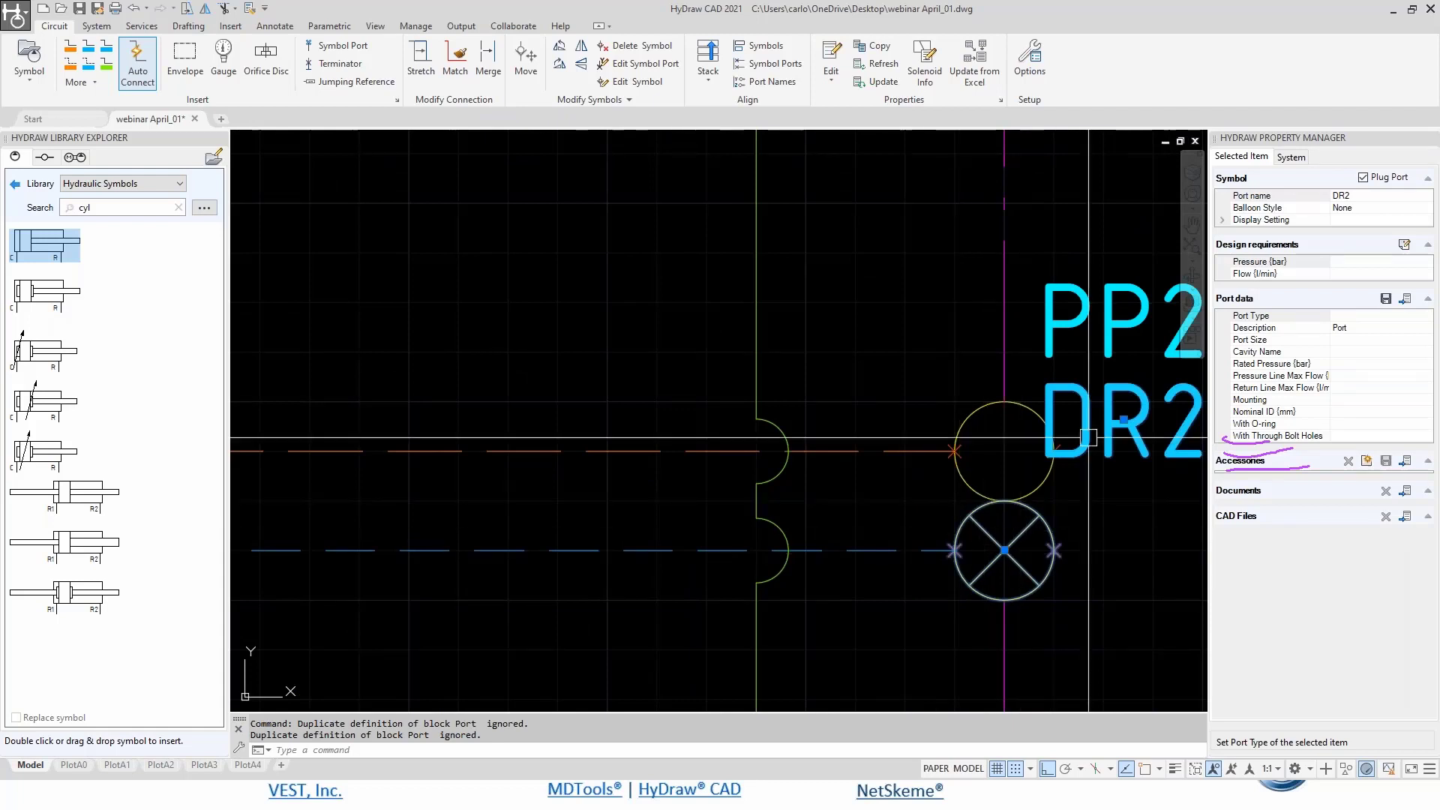
{"action": "left_click", "coordinate": [1122, 420]}
{"action": "left_click", "coordinate": [1123, 650]}
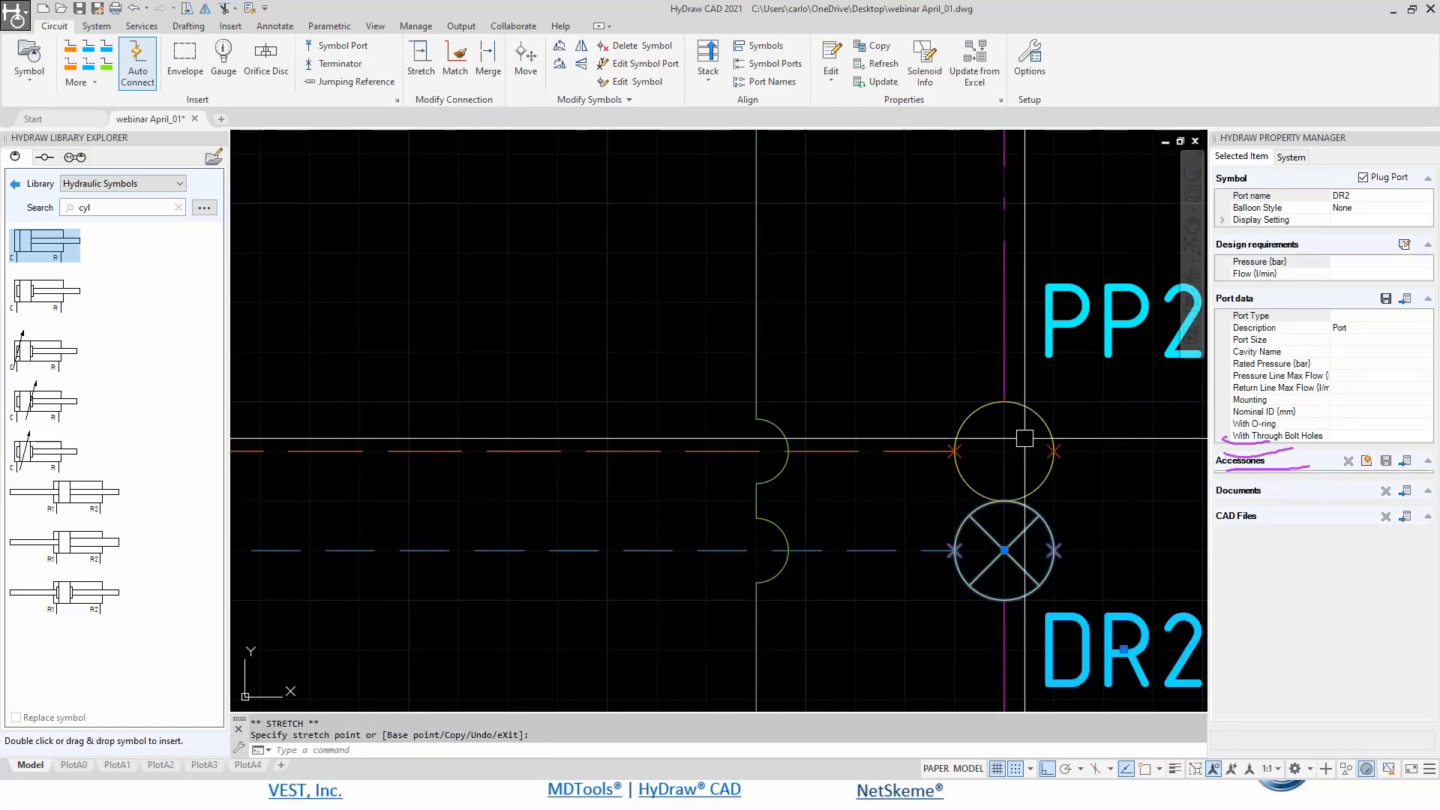
- Set envelope port PP2 as a plug port
{"action": "left_click", "coordinate": [1035, 407]}
{"action": "left_click", "coordinate": [1363, 178]}
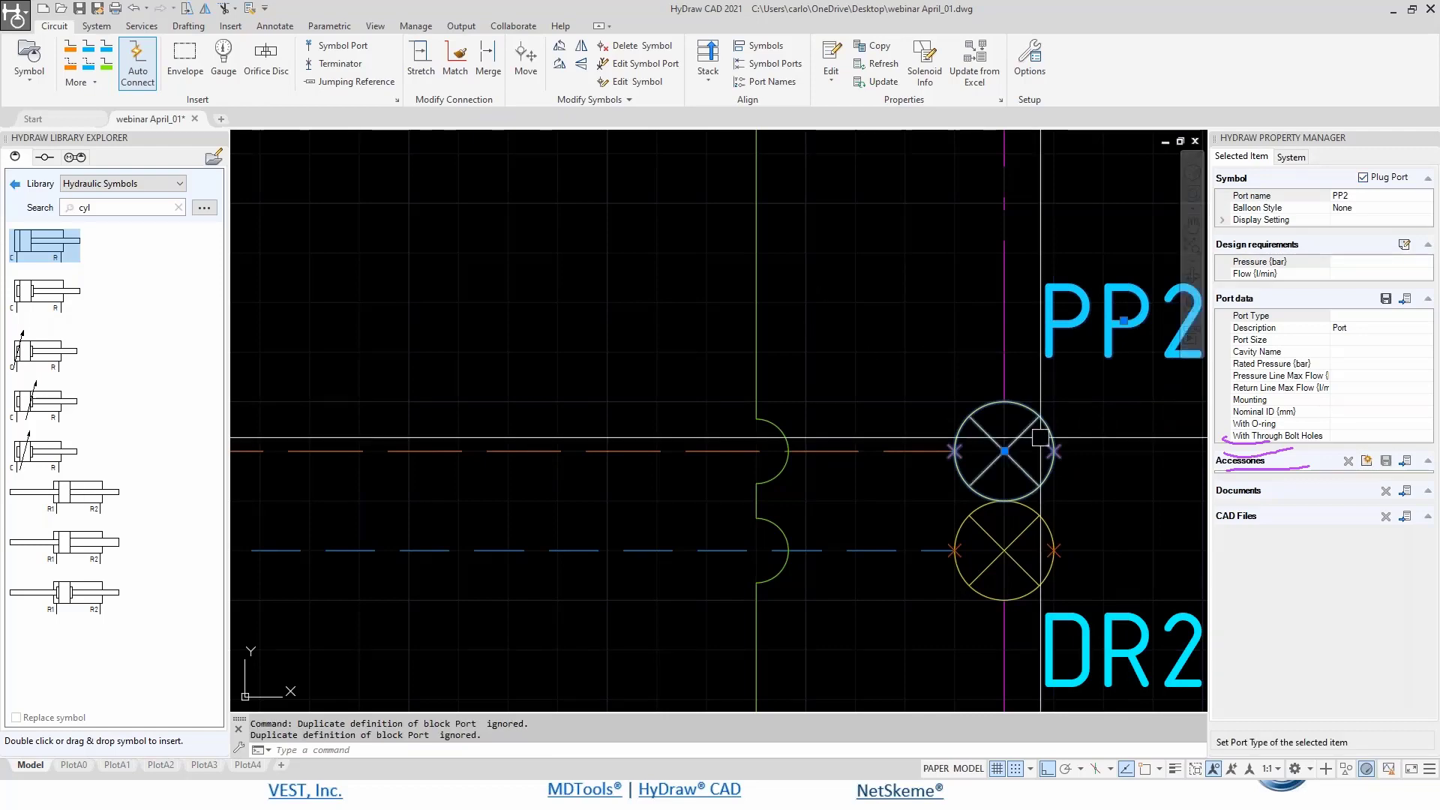
{"action": "scroll", "coordinate": [892, 397], "scroll_direction": "down", "scroll_amount": 5}
{"action": "key", "text": "Escape"}
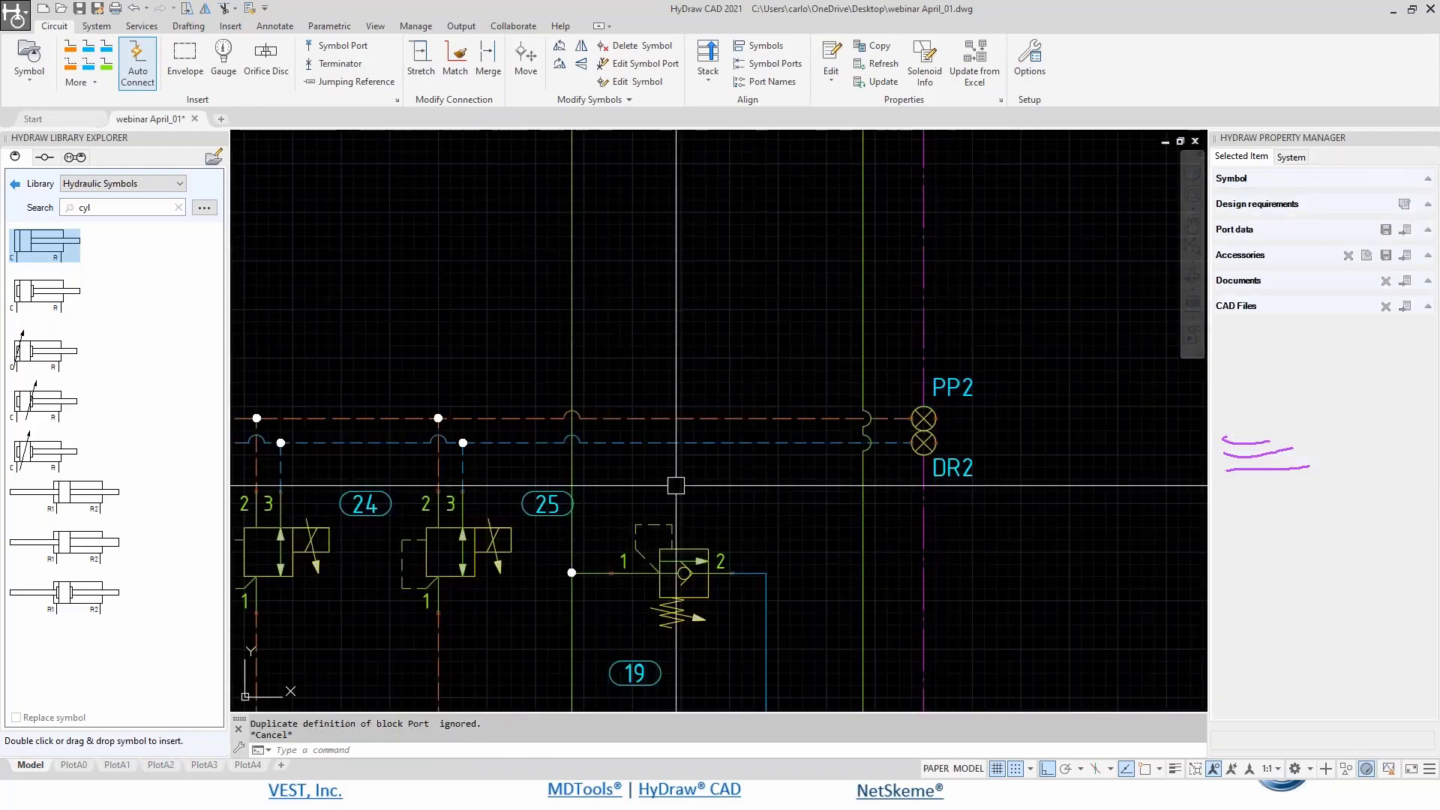
- Name the port where the dashed blue drain line meets the envelope's left edge DR1
{"action": "scroll", "coordinate": [643, 495], "scroll_direction": "down", "scroll_amount": 3}
{"action": "scroll", "coordinate": [524, 506], "scroll_direction": "down", "scroll_amount": 1}
{"action": "middle_click_drag", "start_coordinate": [524, 507], "coordinate": [710, 430]}
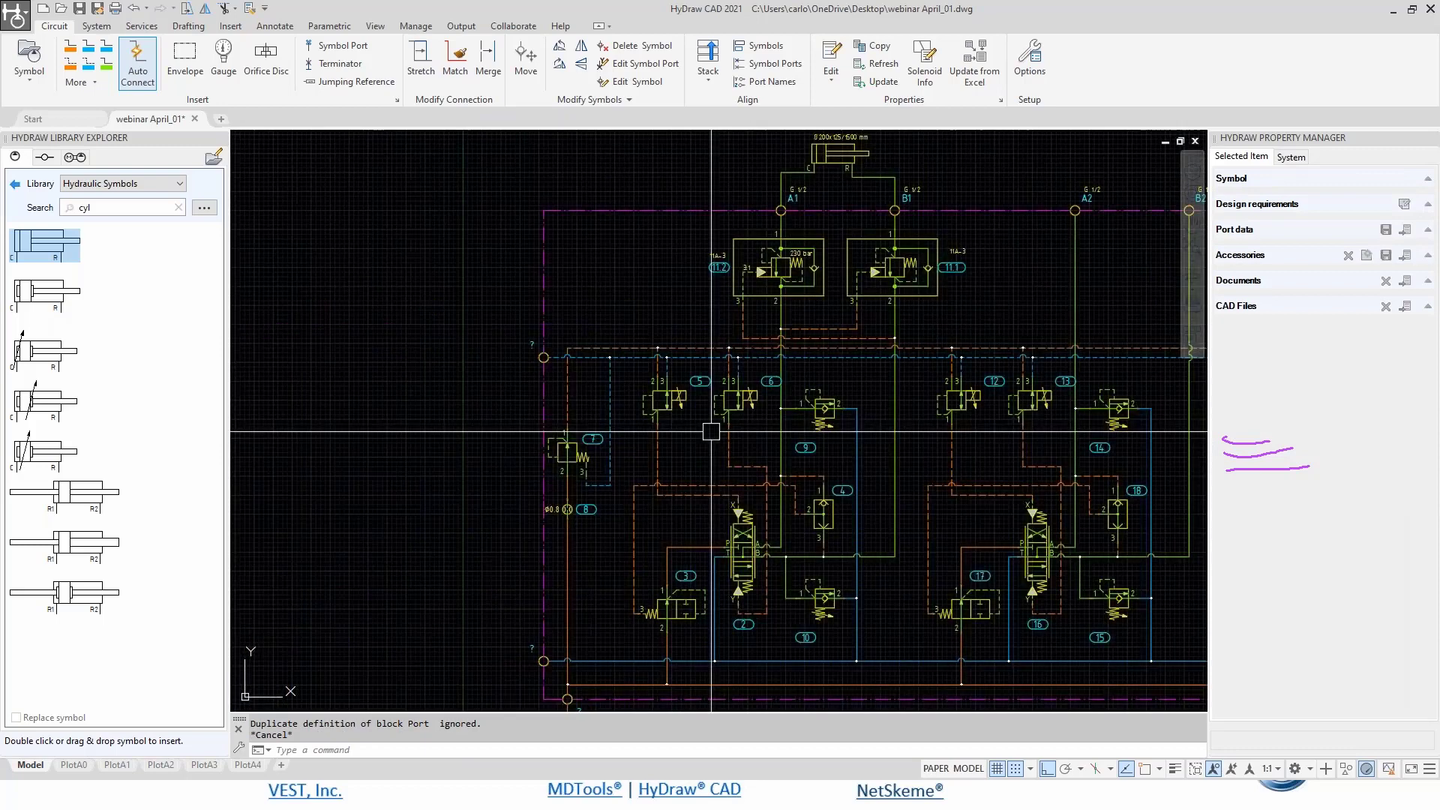
{"action": "scroll", "coordinate": [550, 352], "scroll_direction": "up", "scroll_amount": 3}
{"action": "left_click", "coordinate": [572, 340]}
{"action": "type", "text": "D"}
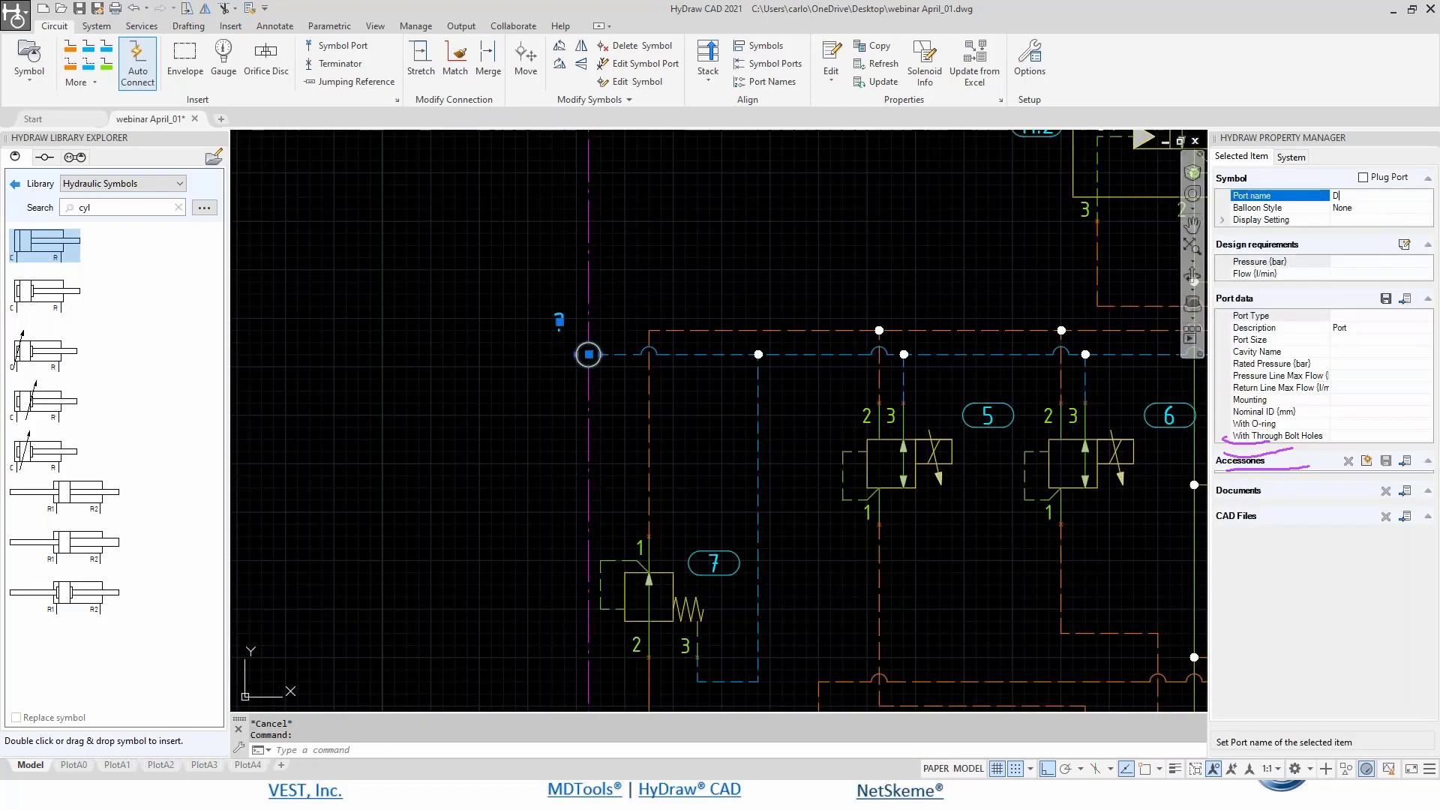
{"action": "type", "text": "R1"}
{"action": "key", "text": "Return"}
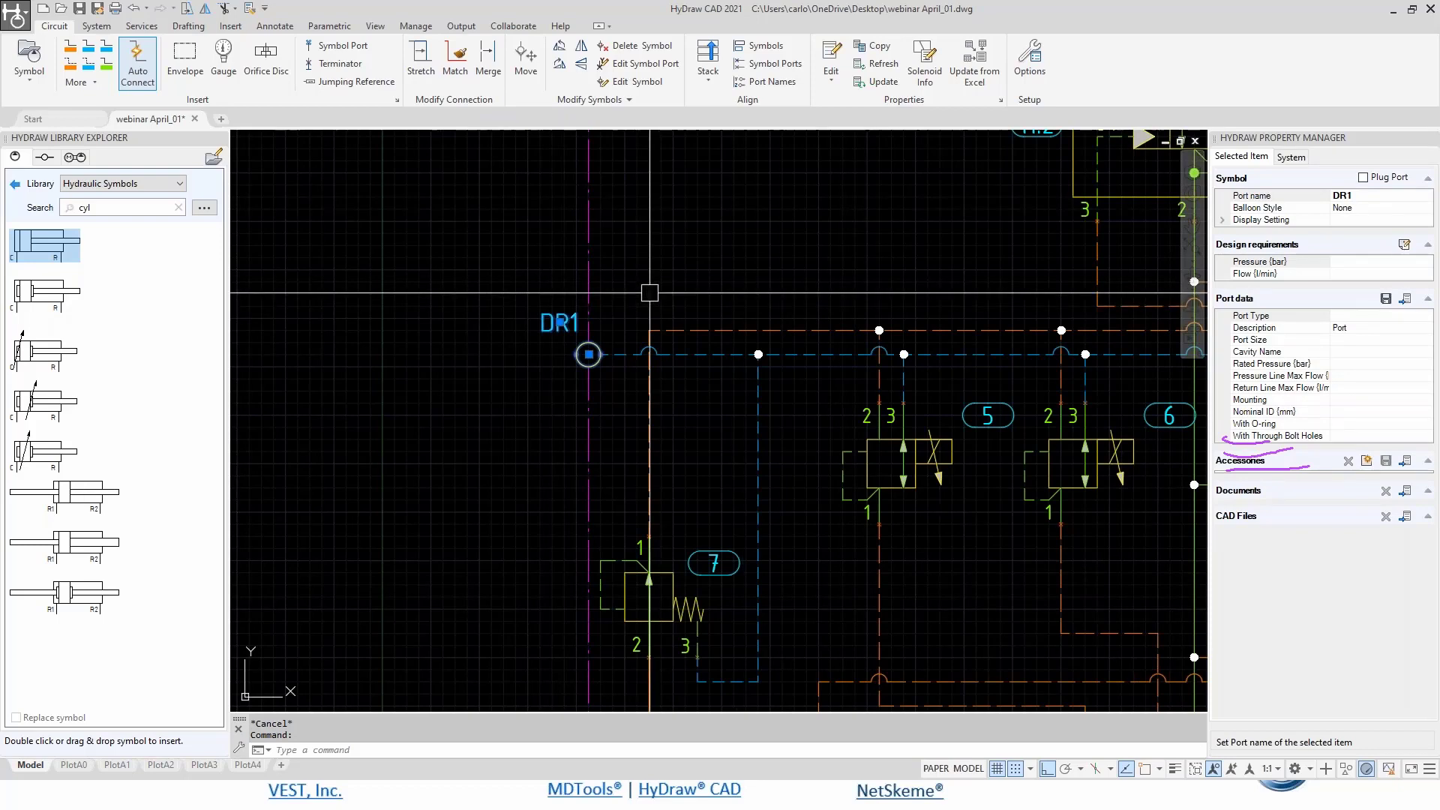
{"action": "scroll", "coordinate": [661, 289], "scroll_direction": "down", "scroll_amount": 1}
{"action": "middle_click_drag", "start_coordinate": [718, 175], "coordinate": [658, 298]}
{"action": "key", "text": "Escape"}
{"action": "key", "text": "Escape"}
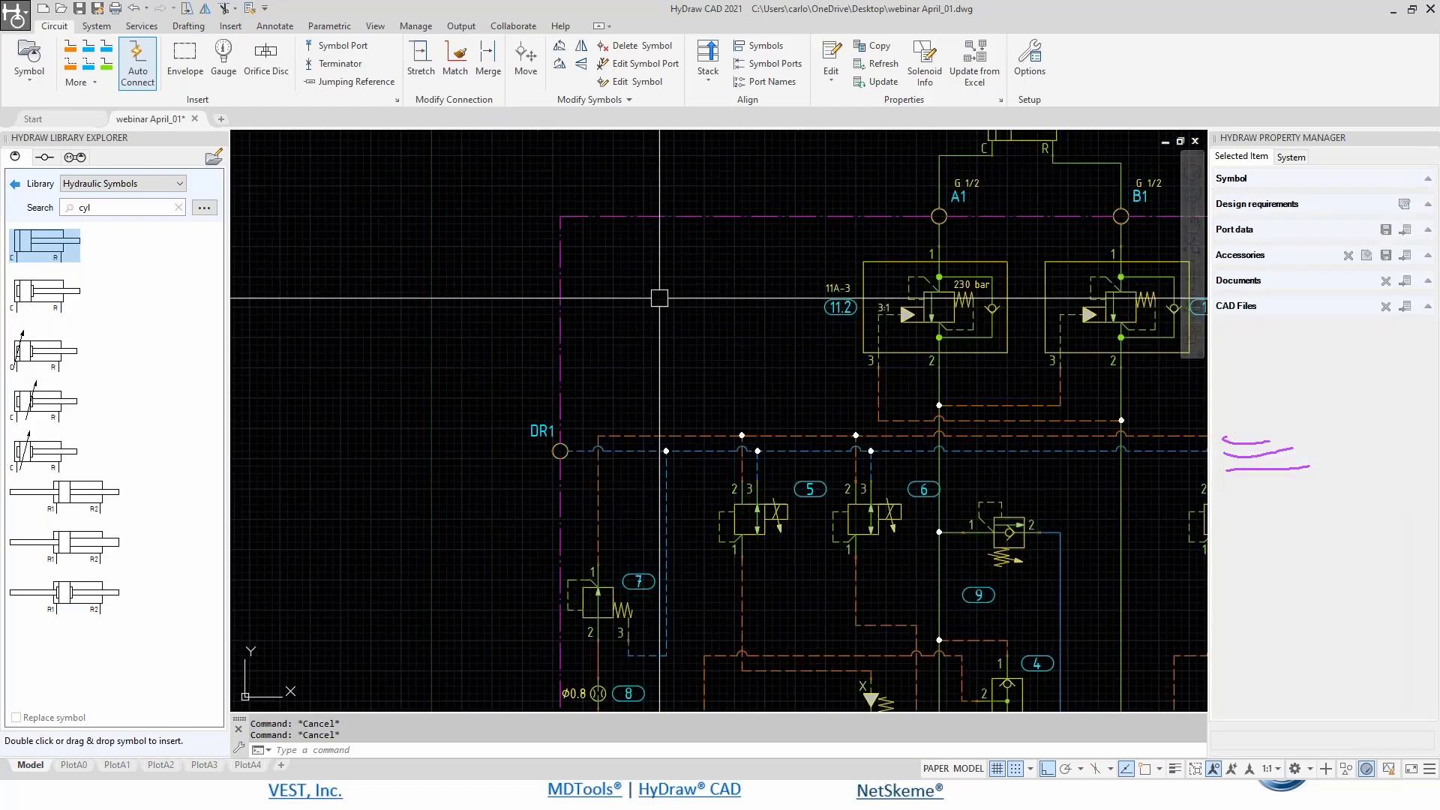
- Configure a new external port named MP with port type BSP and port size G 1/4
{"action": "left_click", "coordinate": [44, 157]}
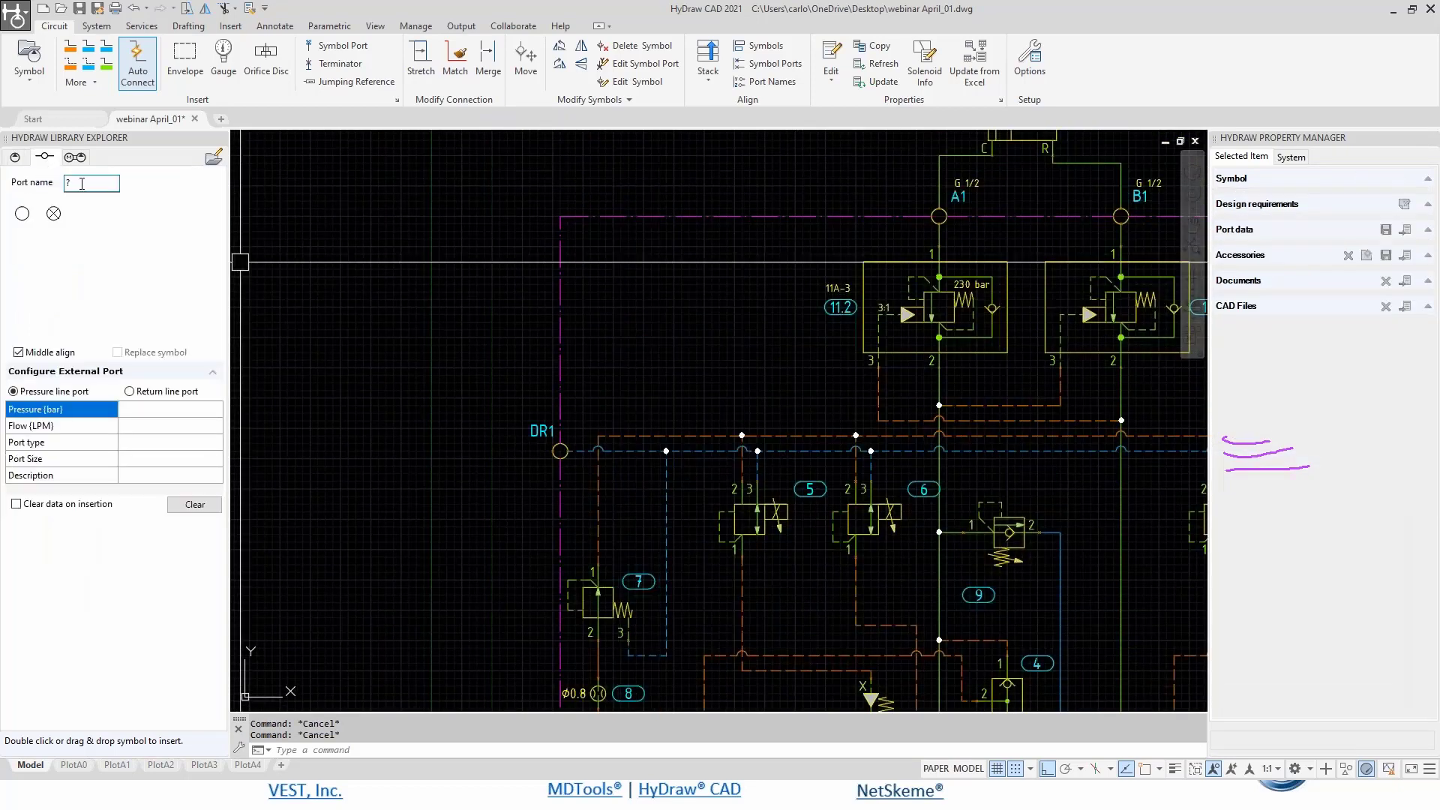
{"action": "key", "text": "BackSpace"}
{"action": "type", "text": "MP"}
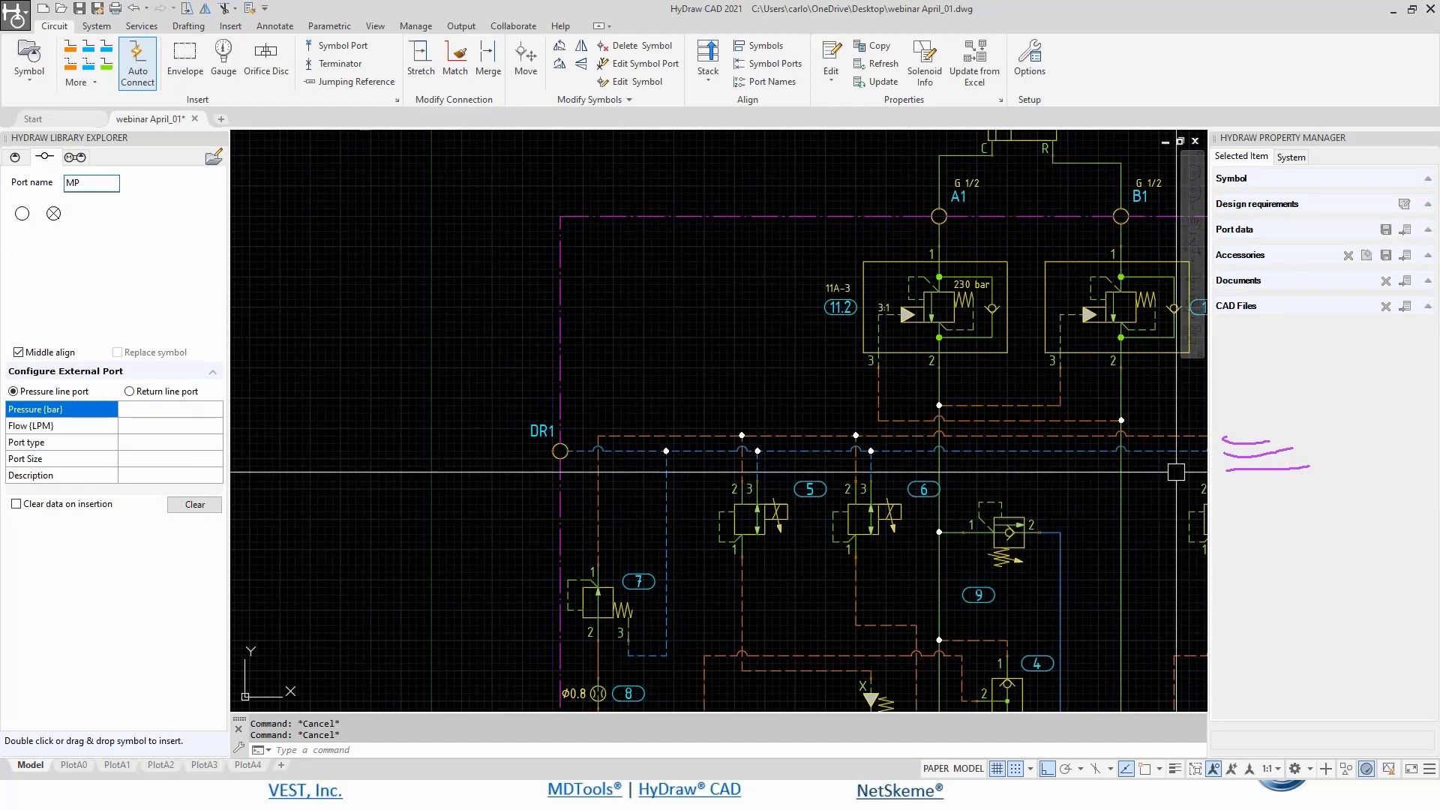
{"action": "mouse_move", "coordinate": [63, 126]}
{"action": "left_mouse_down"}
{"action": "mouse_move", "coordinate": [26, 161]}
{"action": "mouse_move", "coordinate": [83, 144]}
{"action": "left_mouse_up"}
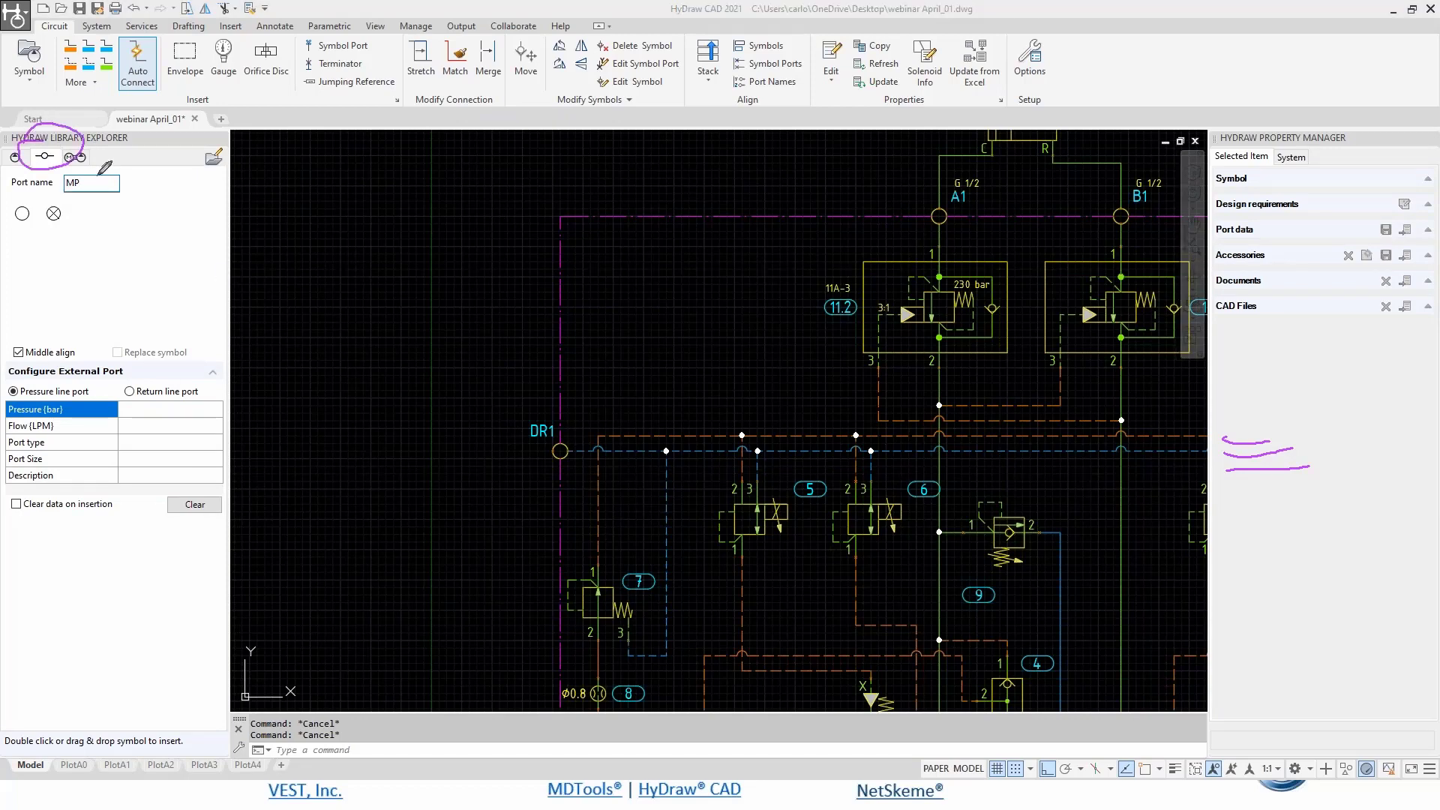
{"action": "left_click", "coordinate": [155, 439]}
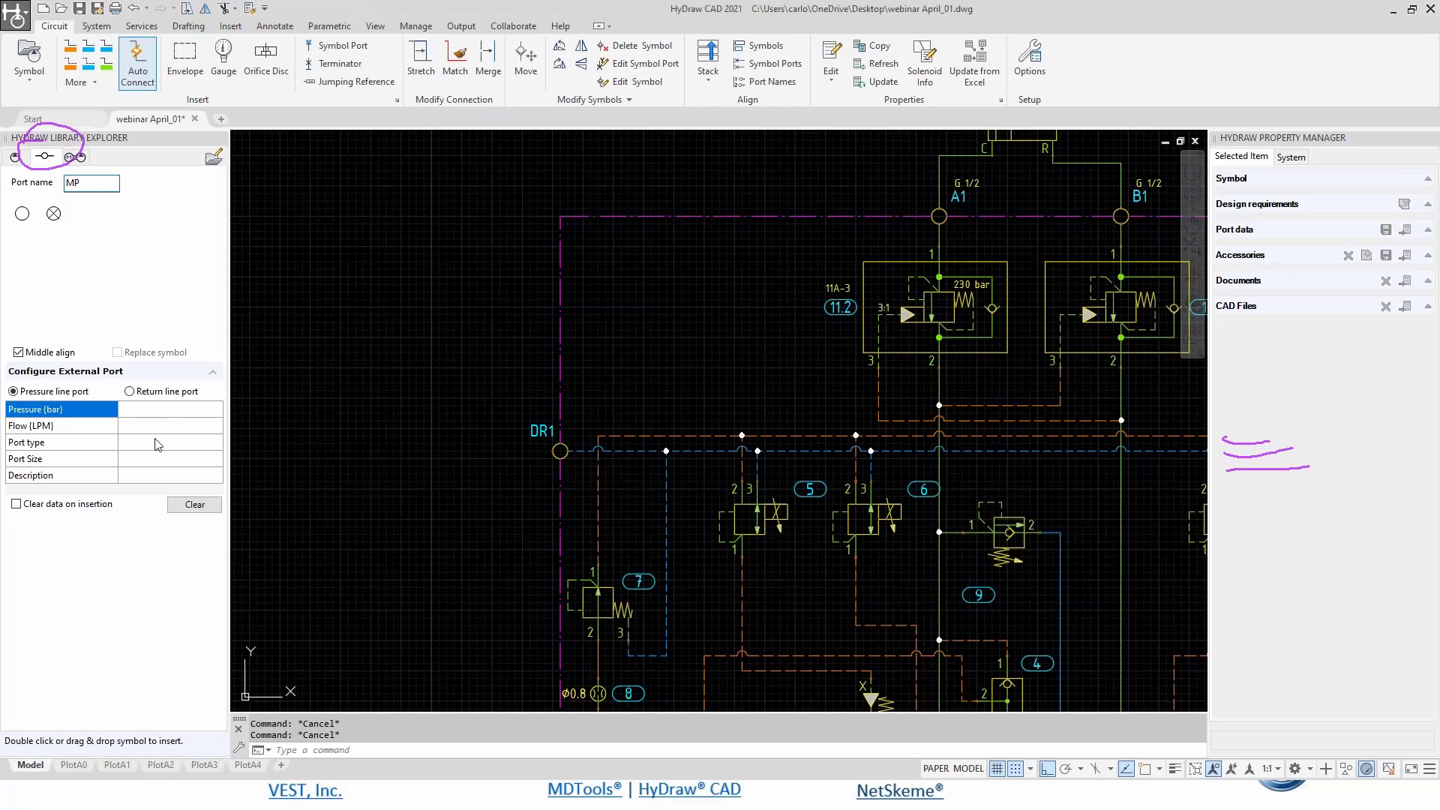
{"action": "left_click", "coordinate": [155, 441]}
{"action": "left_click", "coordinate": [150, 456]}
{"action": "left_click", "coordinate": [154, 459]}
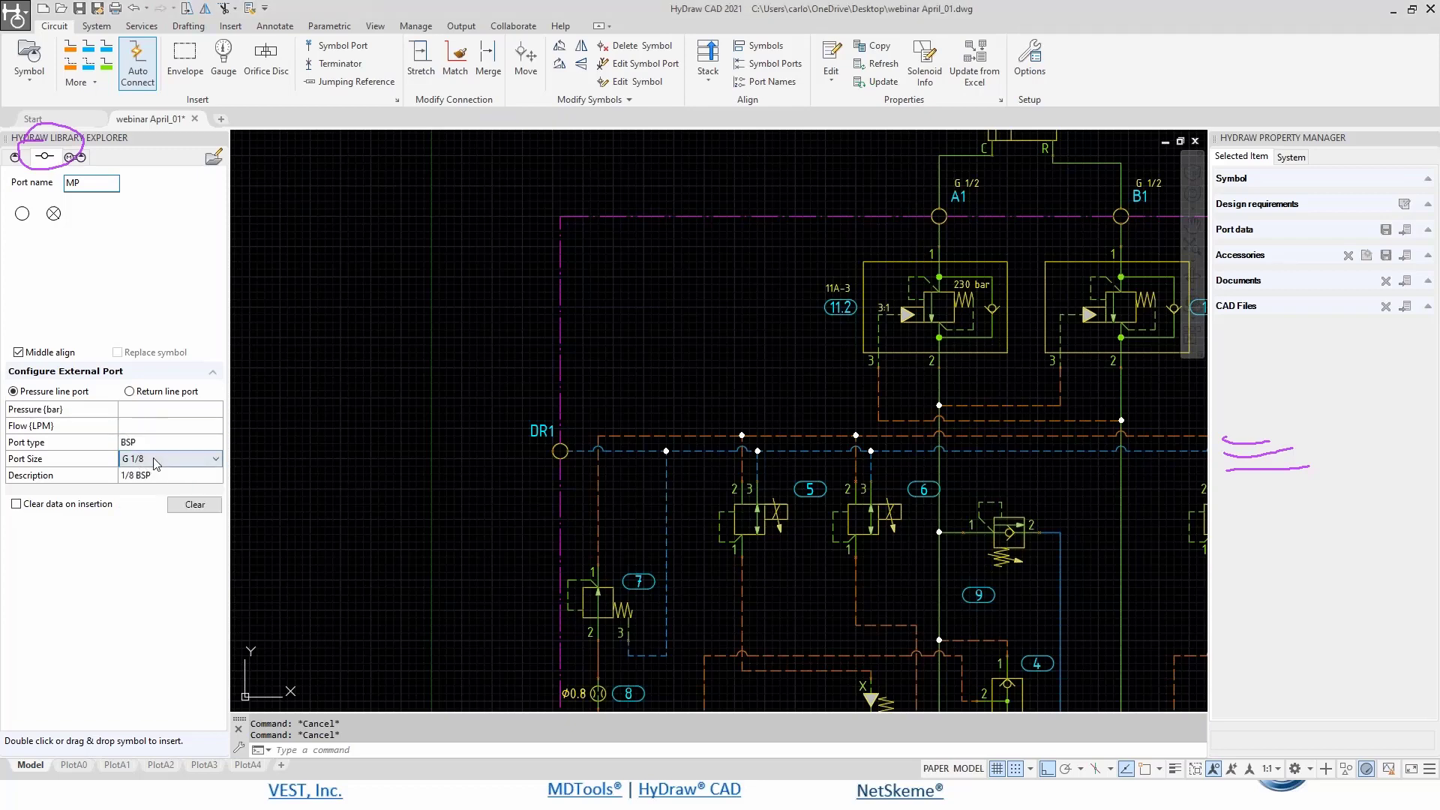
{"action": "left_click", "coordinate": [155, 459]}
{"action": "left_click", "coordinate": [153, 491]}
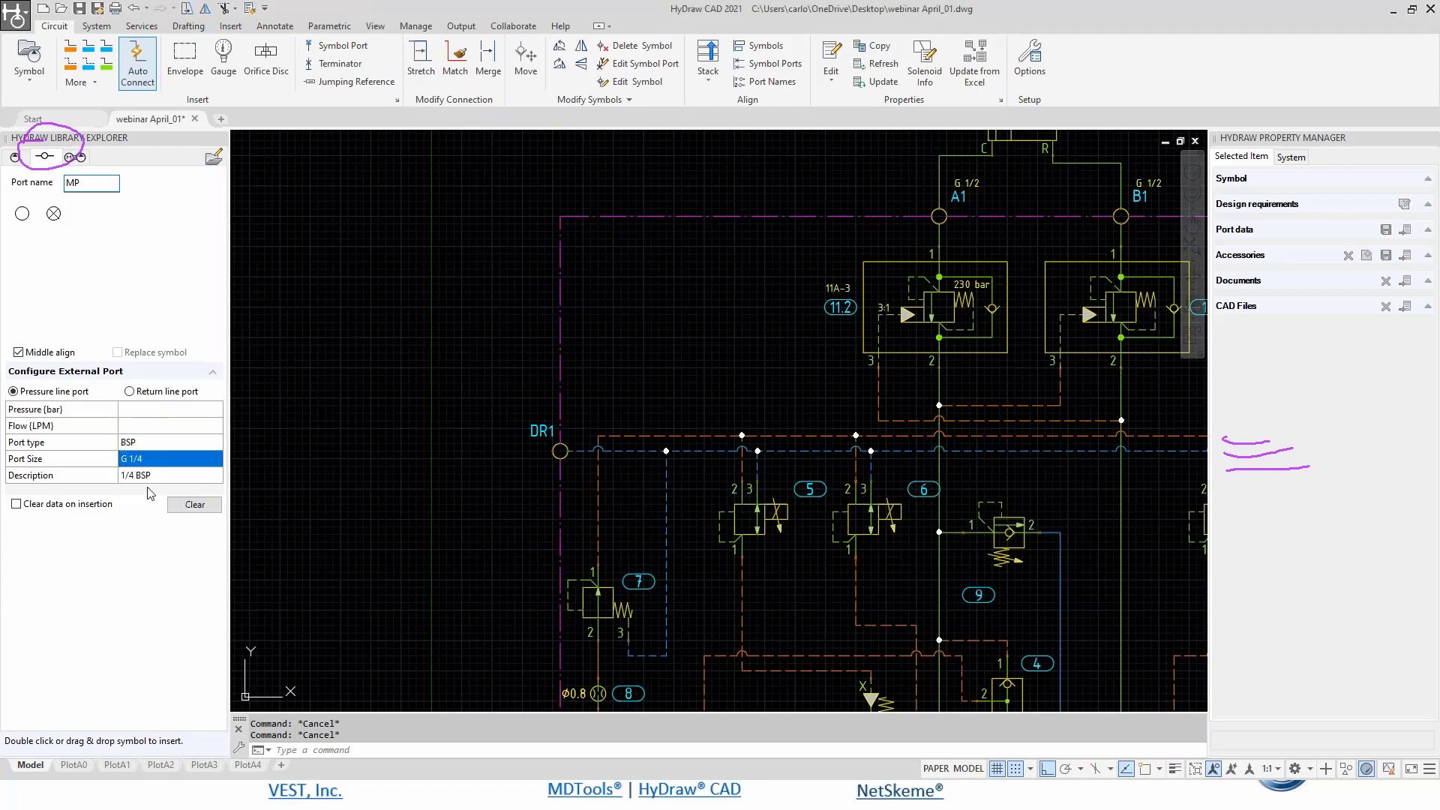
- Insert port MP on the envelope's top edge and connect it with a control line to the dashed orange line below
{"action": "left_click", "coordinate": [23, 214]}
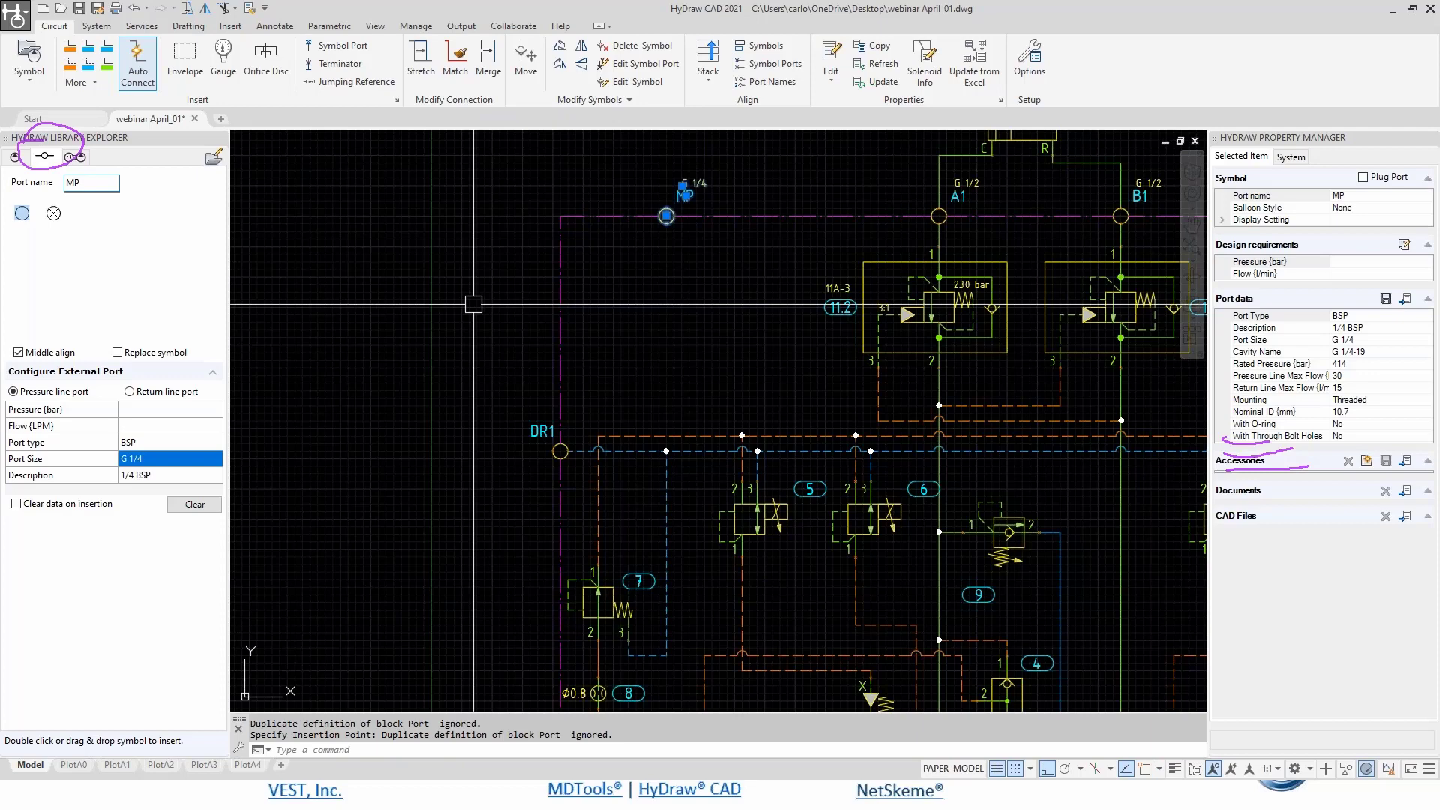
{"action": "left_click", "coordinate": [70, 64]}
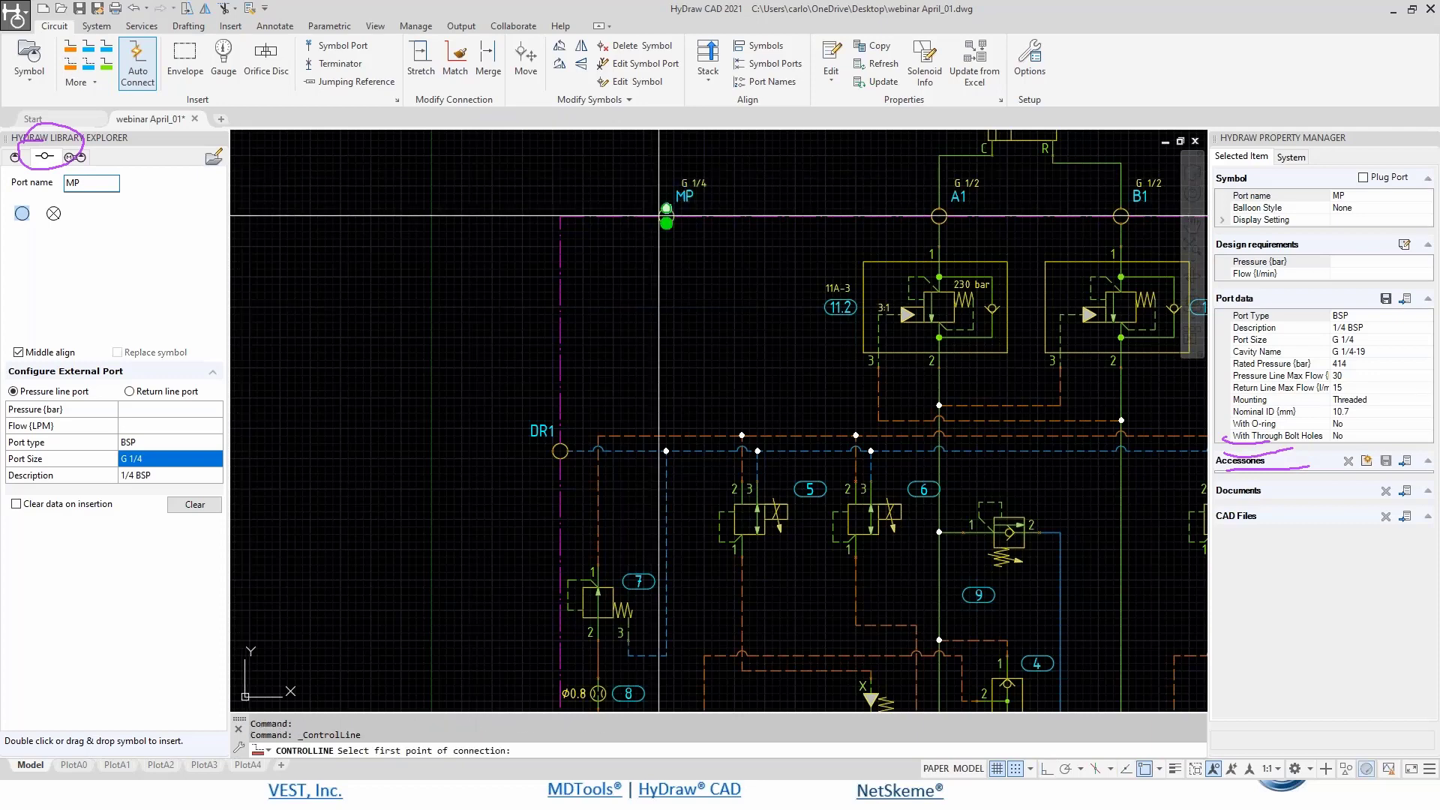
{"action": "left_click", "coordinate": [666, 216]}
{"action": "left_click", "coordinate": [666, 434]}
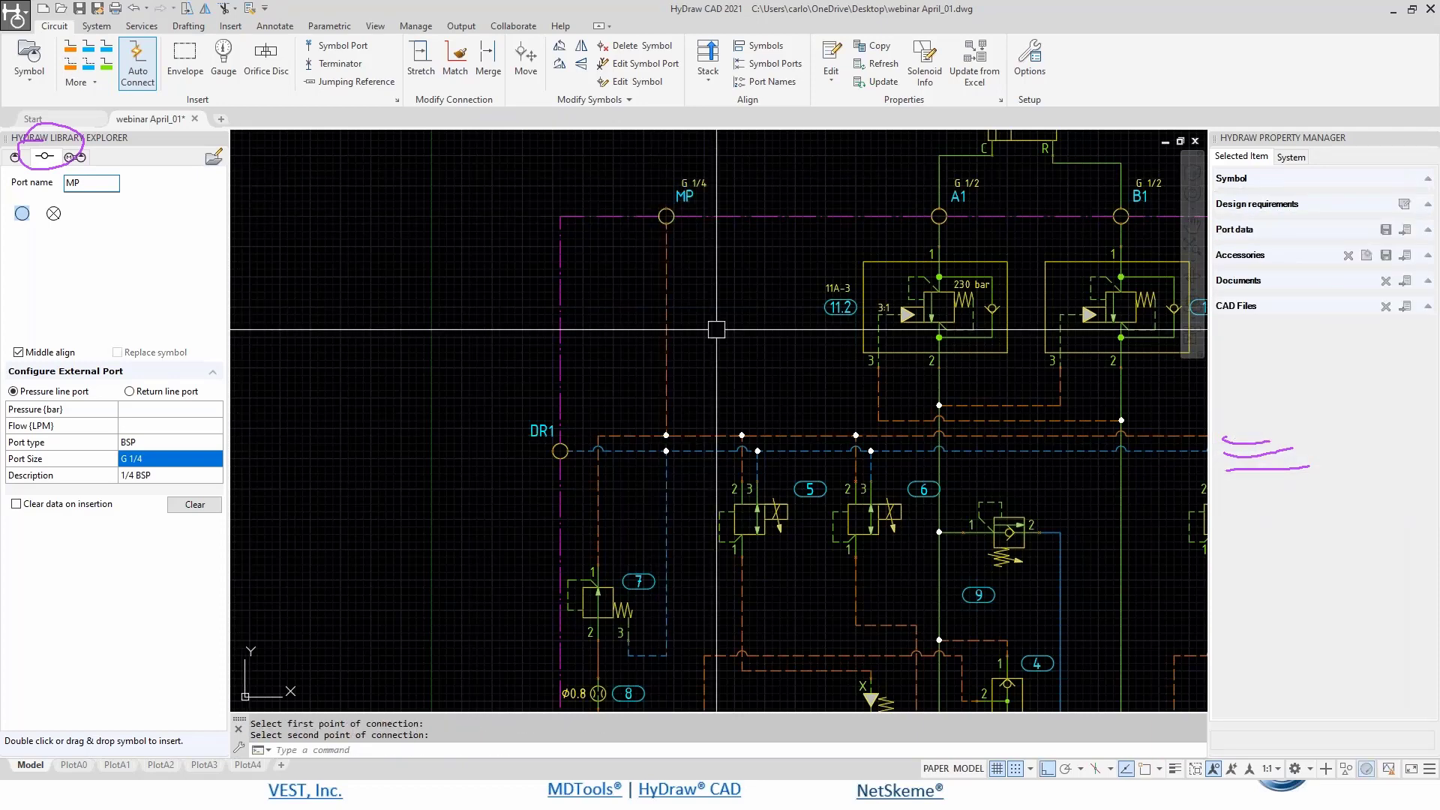
- Search the symbol library for GAU and insert the single-port pressure gauge directly above port MP
{"action": "scroll", "coordinate": [568, 294], "scroll_direction": "down", "scroll_amount": 3}
{"action": "scroll", "coordinate": [568, 294], "scroll_direction": "up", "scroll_amount": 3}
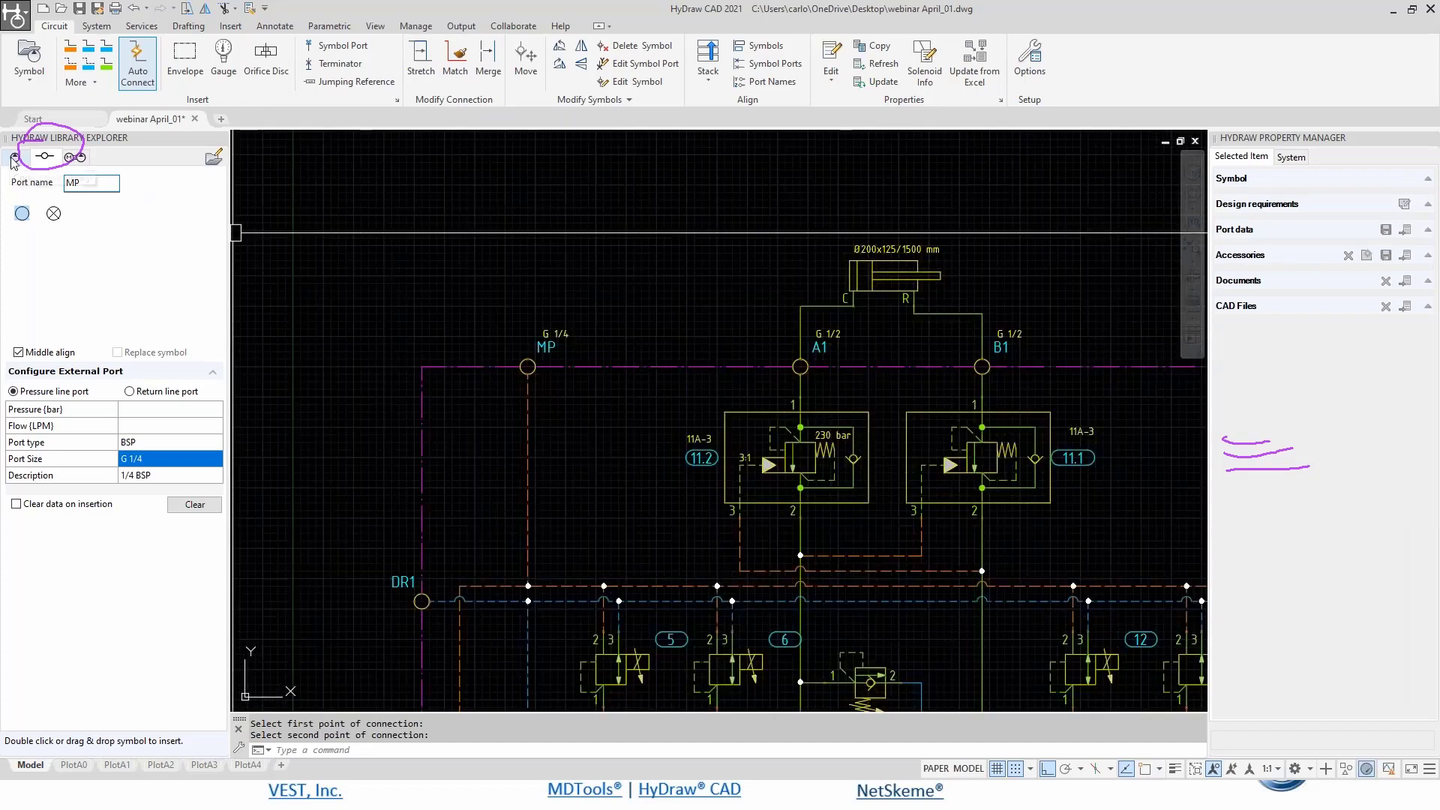
{"action": "left_click", "coordinate": [15, 158]}
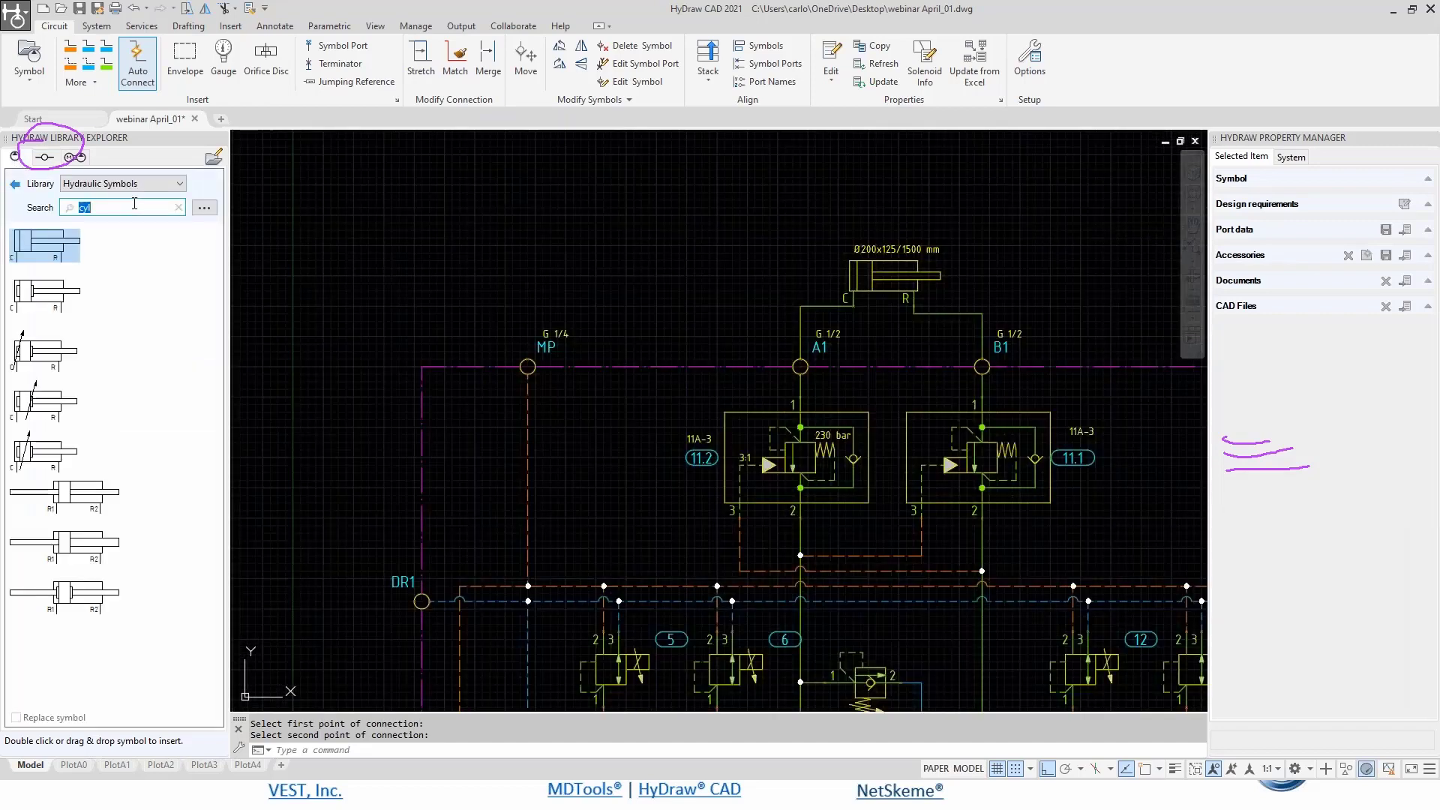
{"action": "type", "text": "GAU"}
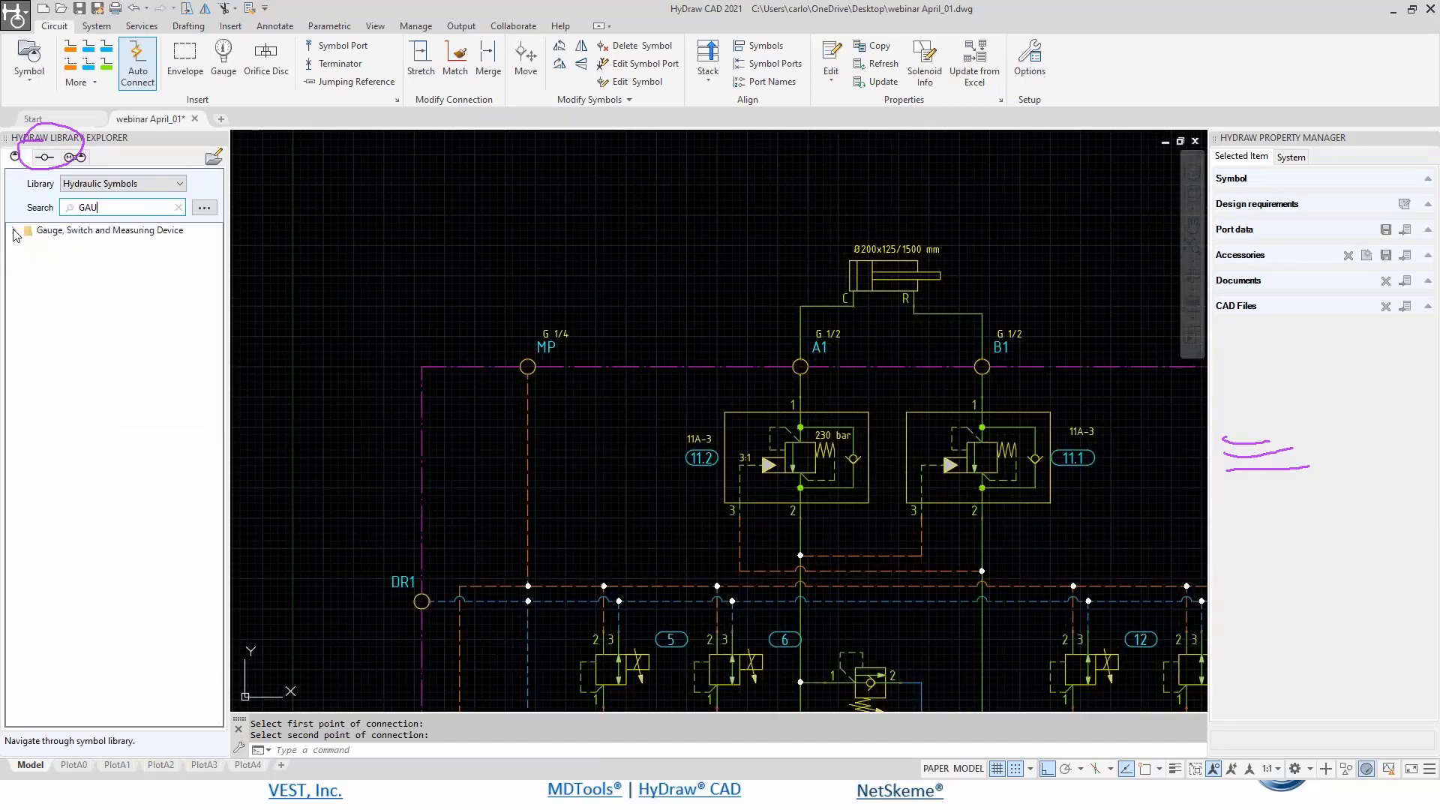
{"action": "left_click", "coordinate": [15, 232]}
{"action": "double_click", "coordinate": [88, 247]}
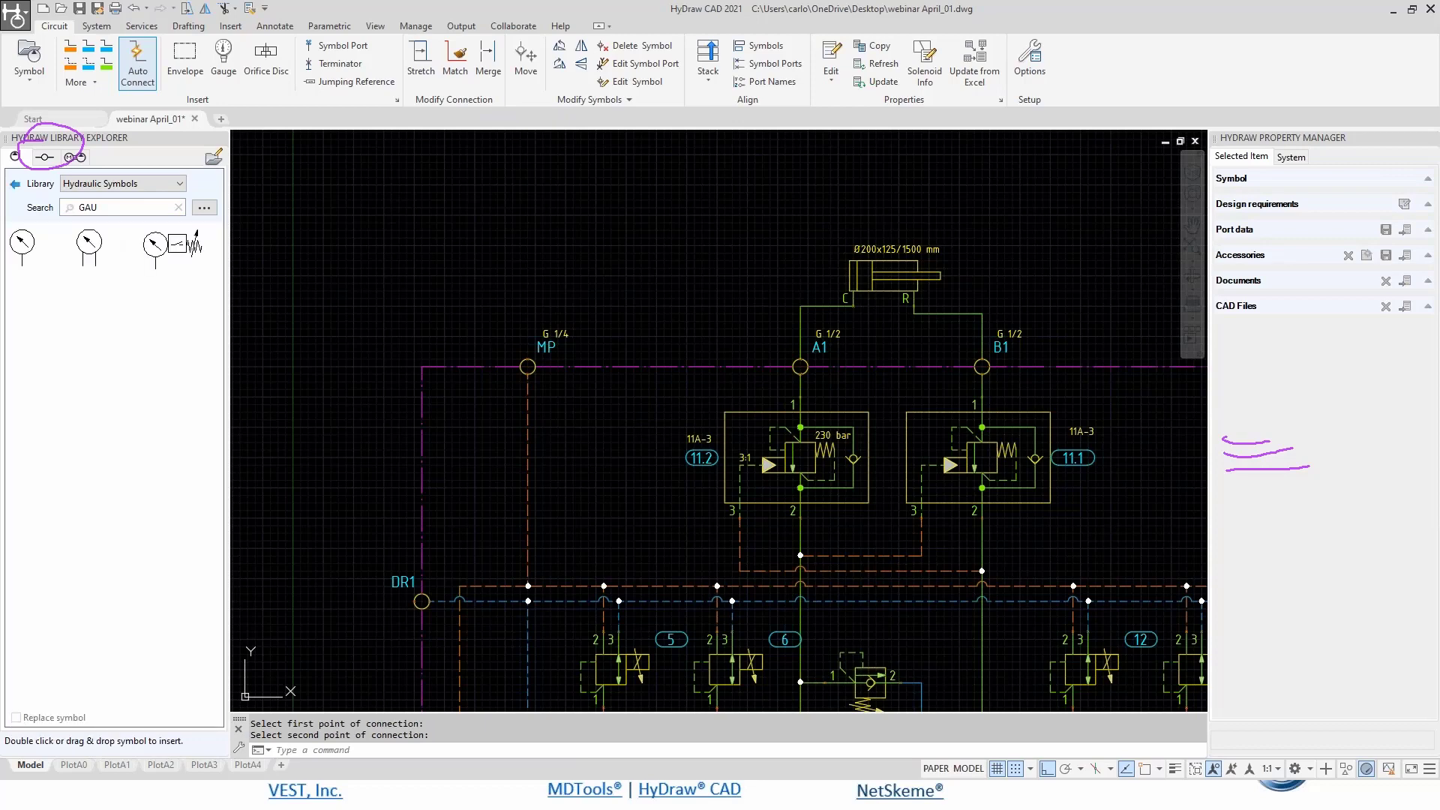
{"action": "left_click", "coordinate": [21, 245]}
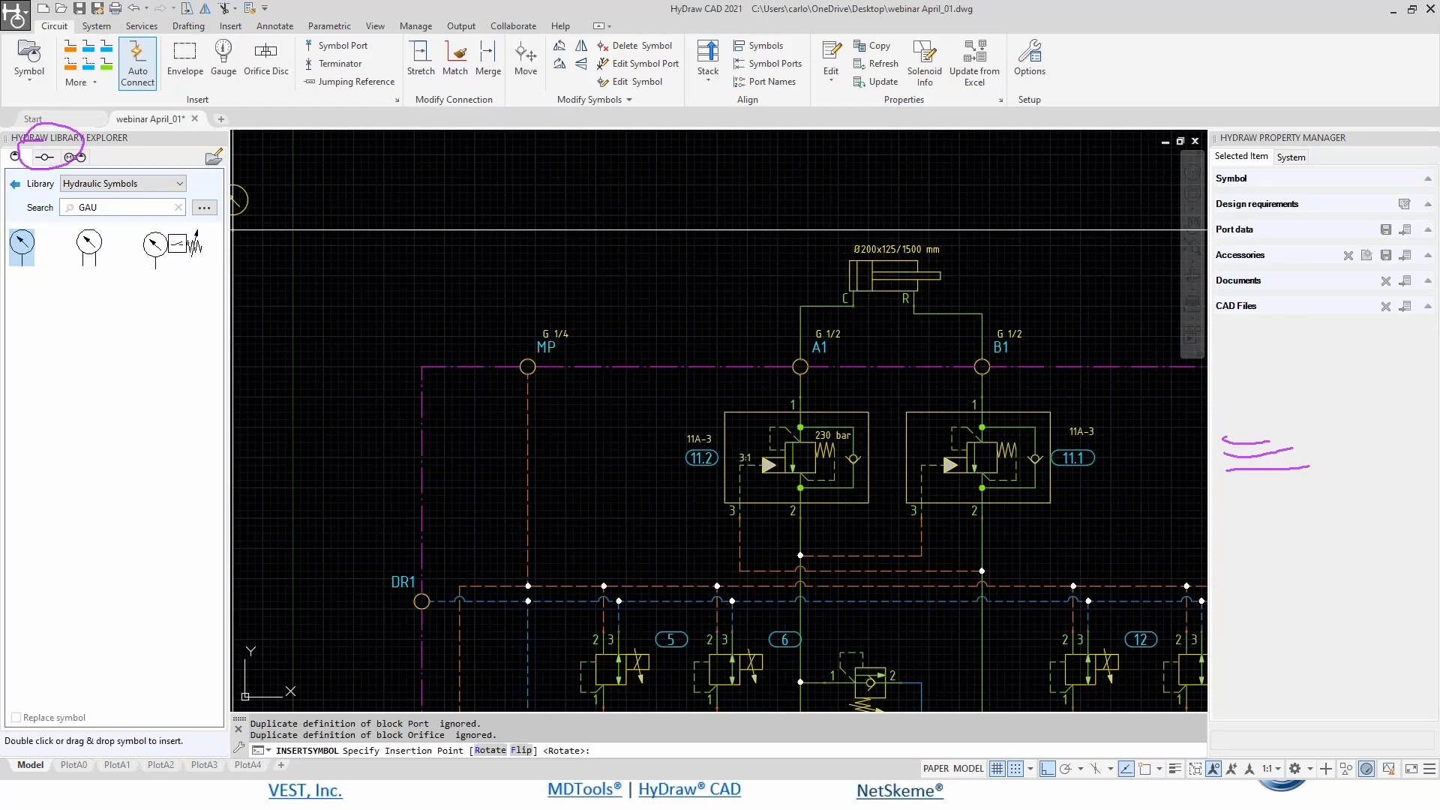
{"action": "scroll", "coordinate": [529, 263], "scroll_direction": "up", "scroll_amount": 2}
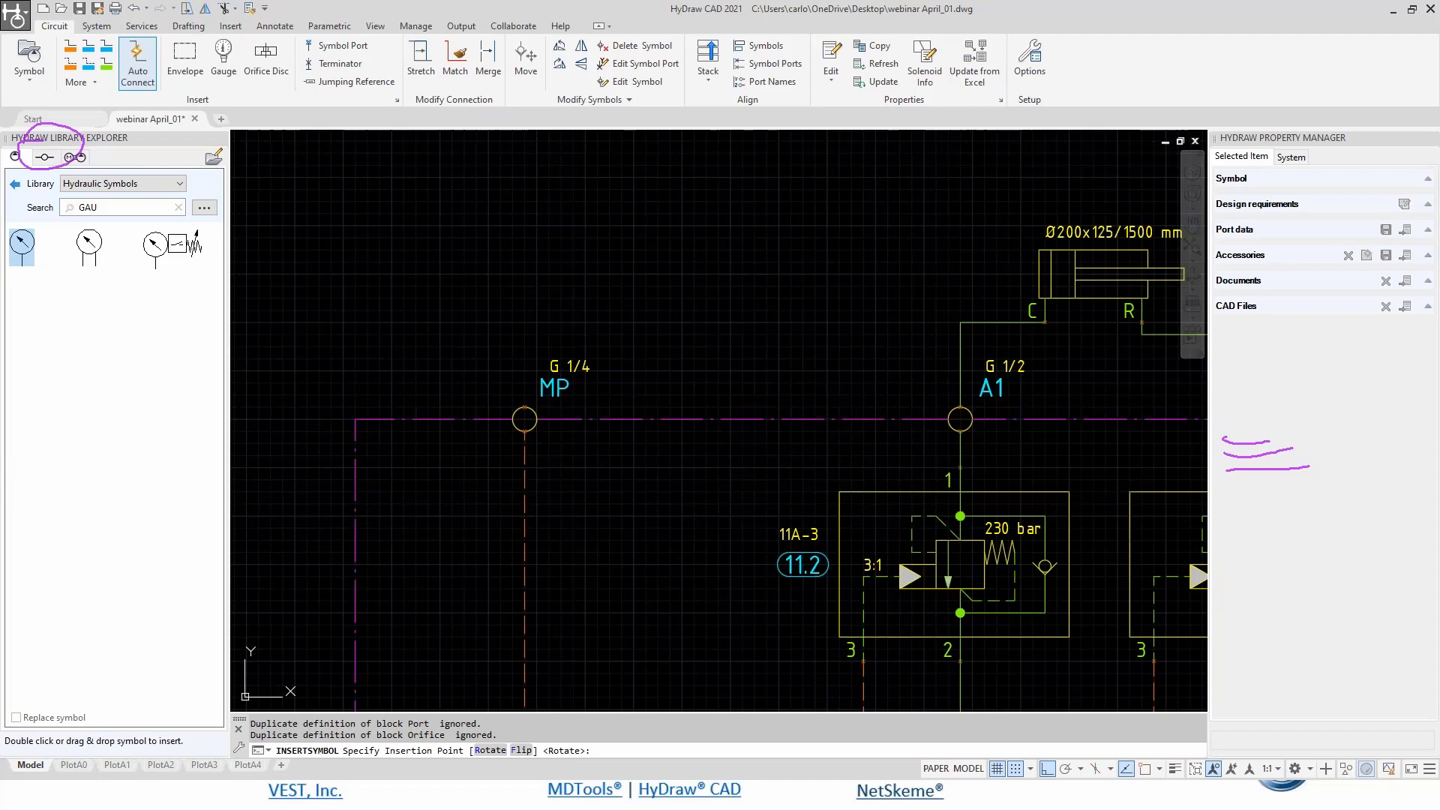
{"action": "left_click", "coordinate": [525, 249]}
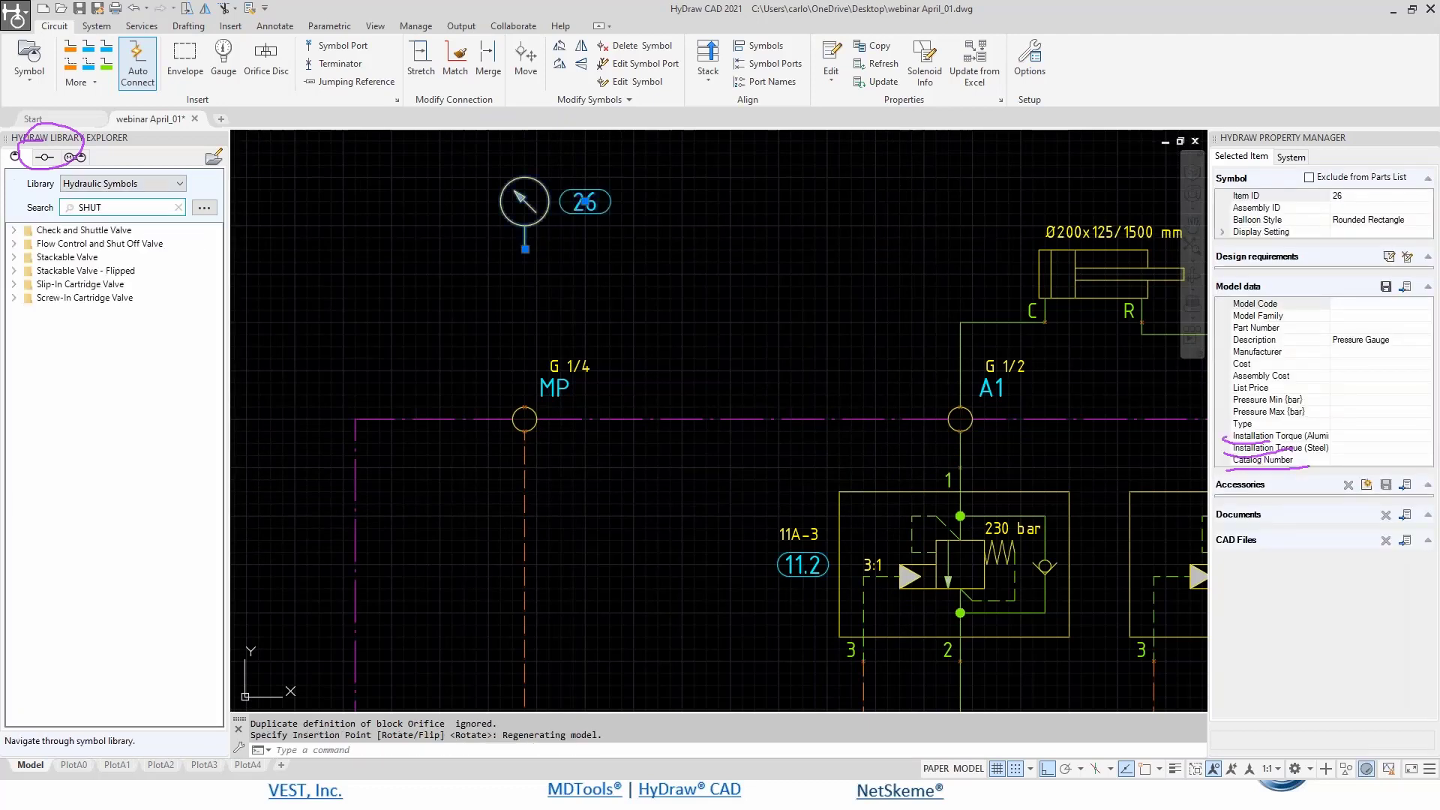
- Insert the basic line-mounted shut-off valve, rotated left, between the pressure gauge and port MP
{"action": "left_click", "coordinate": [14, 243]}
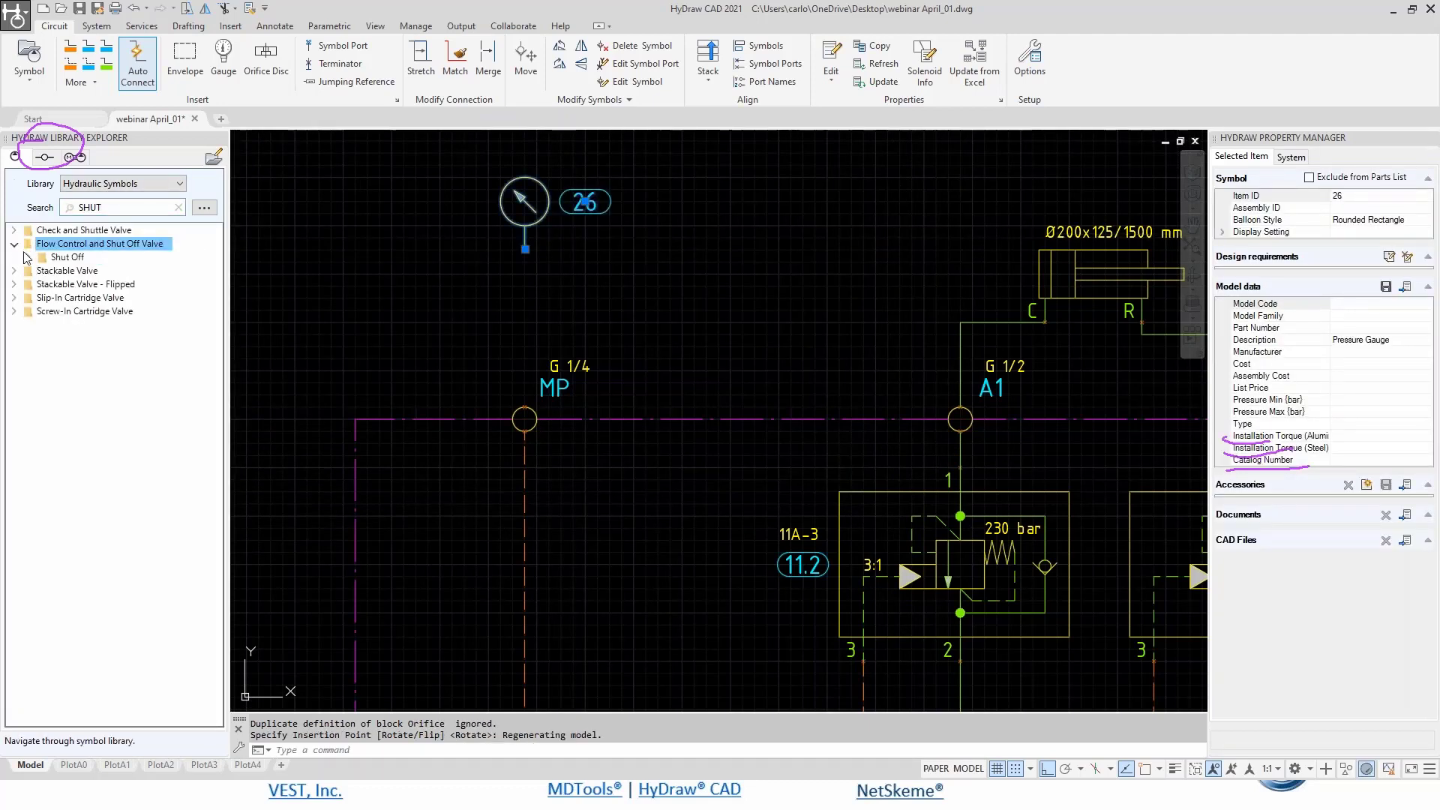
{"action": "left_click", "coordinate": [28, 258]}
{"action": "left_click", "coordinate": [90, 272]}
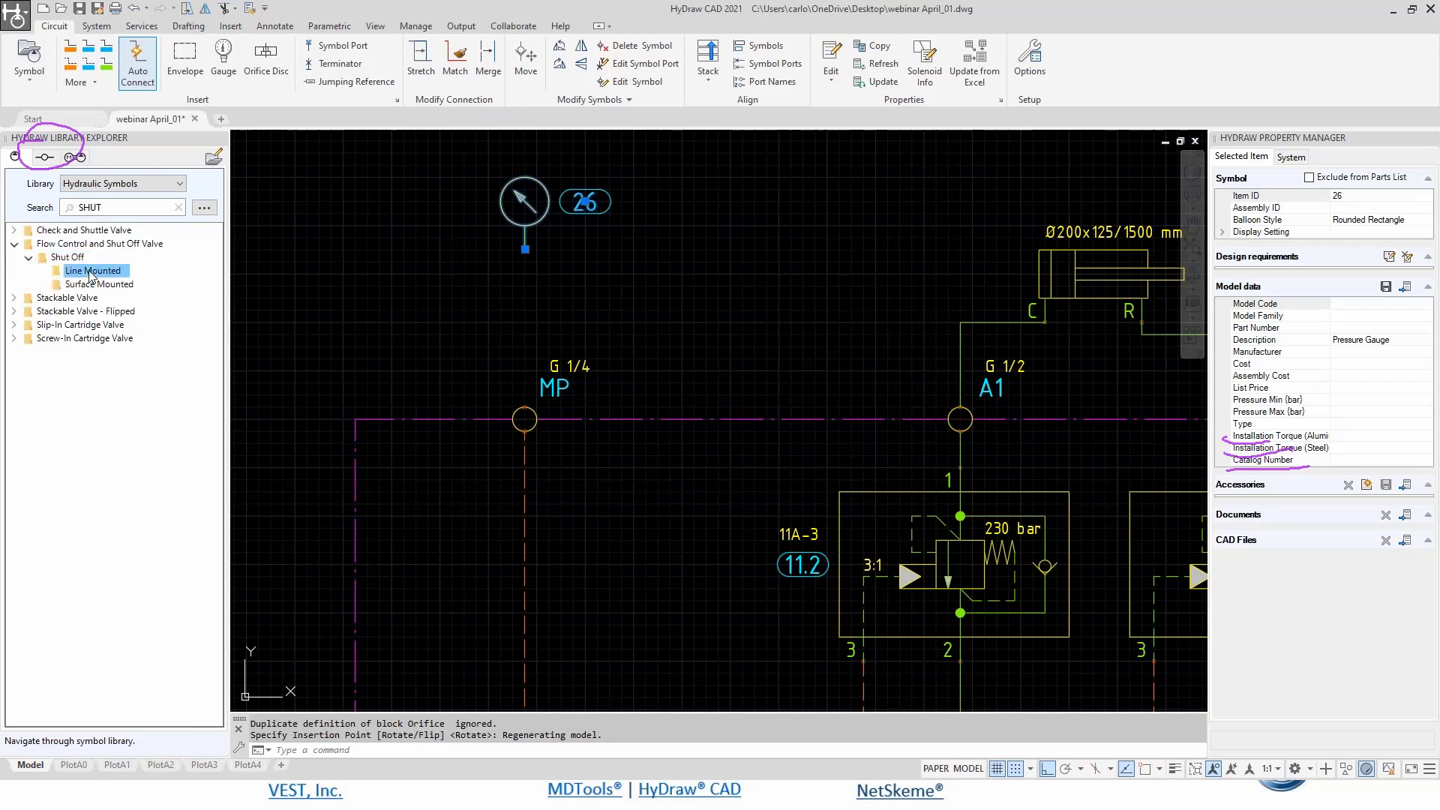
{"action": "double_click", "coordinate": [90, 272]}
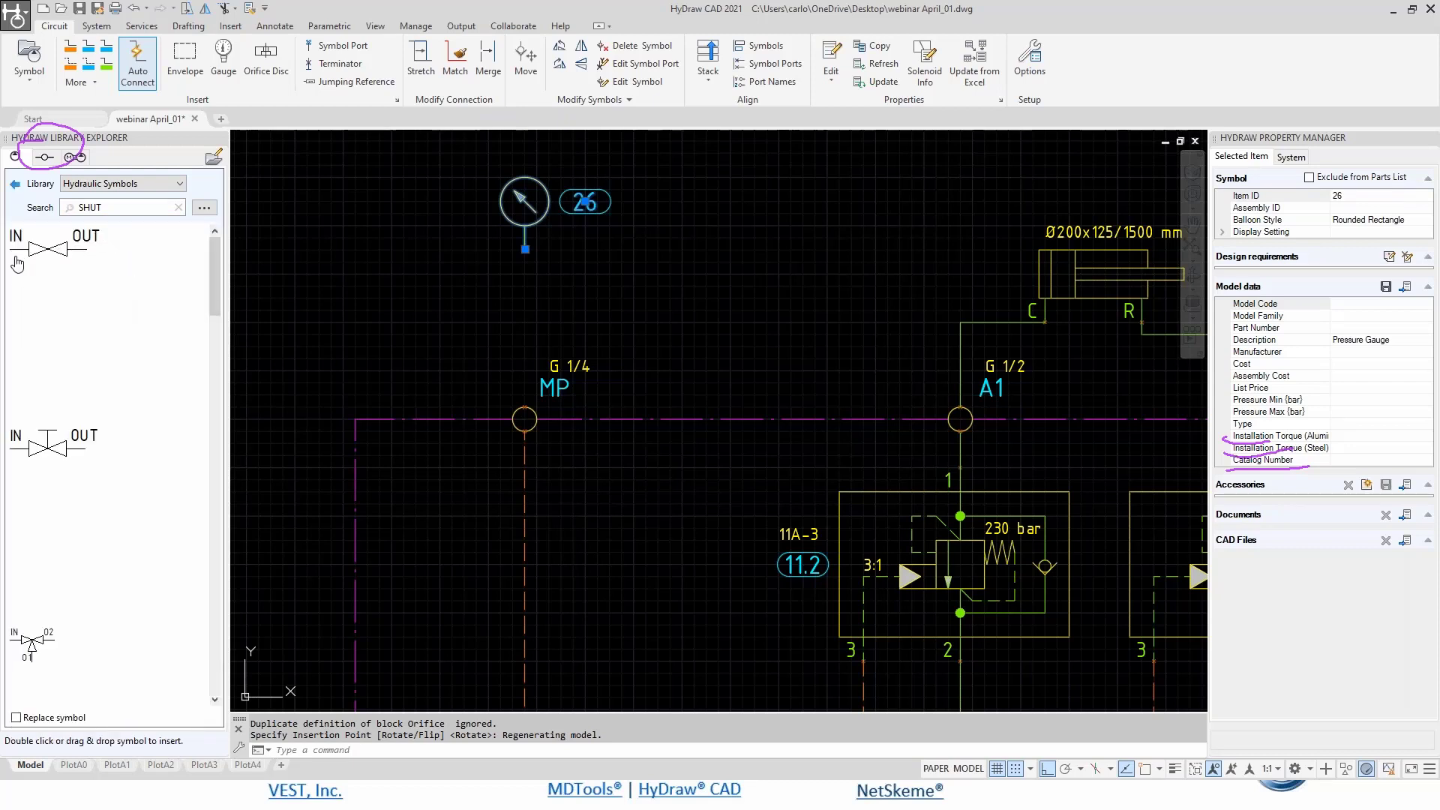
{"action": "double_click", "coordinate": [30, 248]}
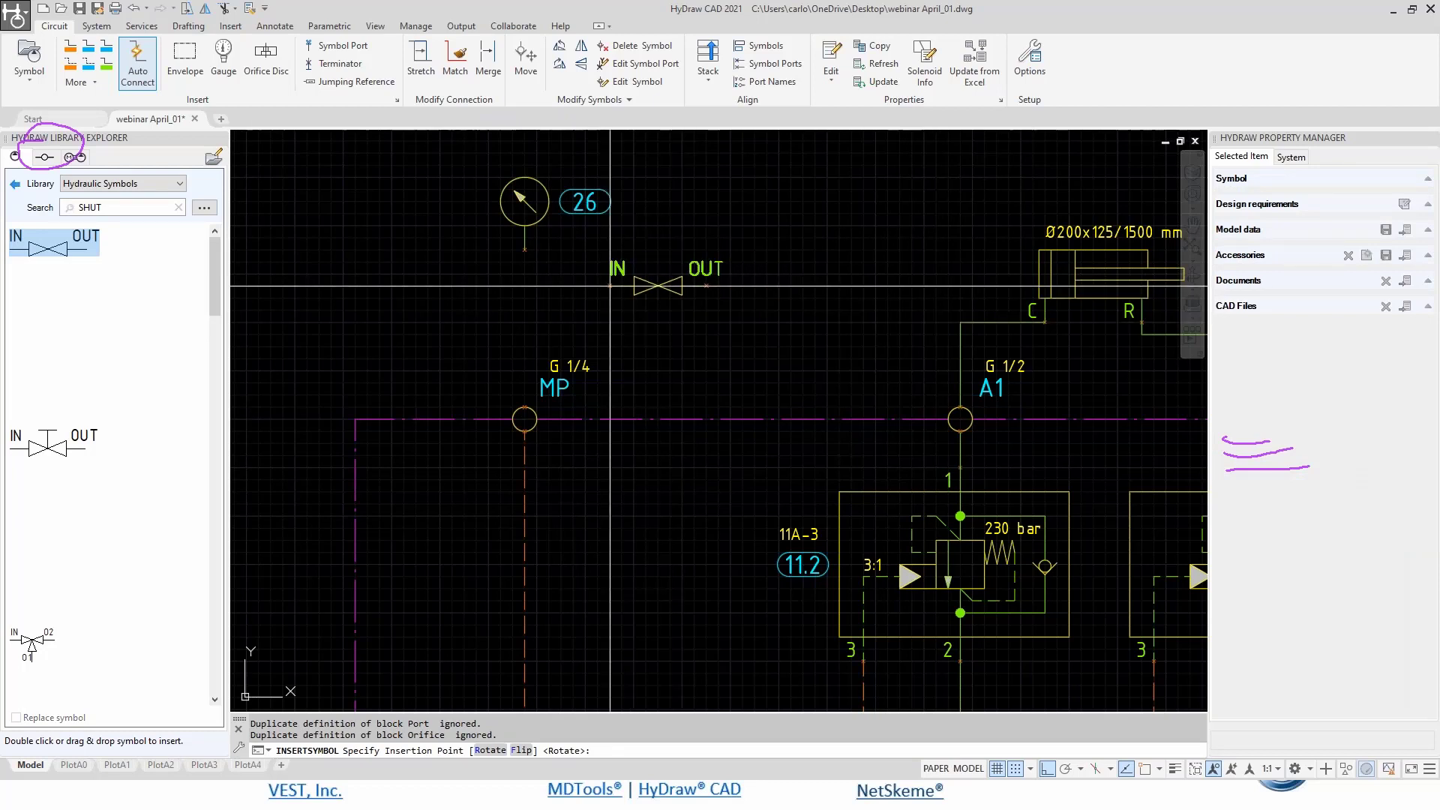
{"action": "type", "text": "R"}
{"action": "key", "text": "Return"}
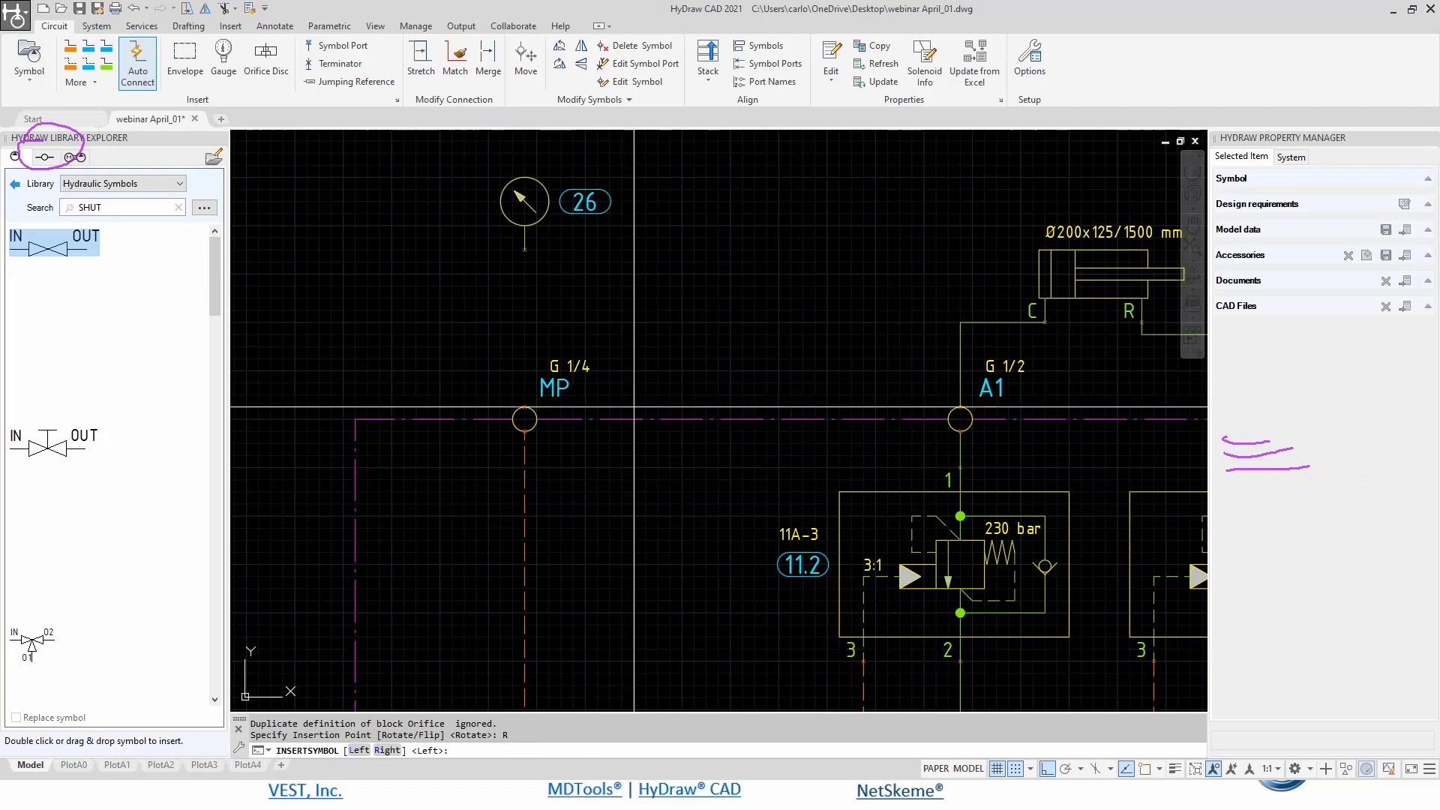
{"action": "type", "text": "L"}
{"action": "key", "text": "Return"}
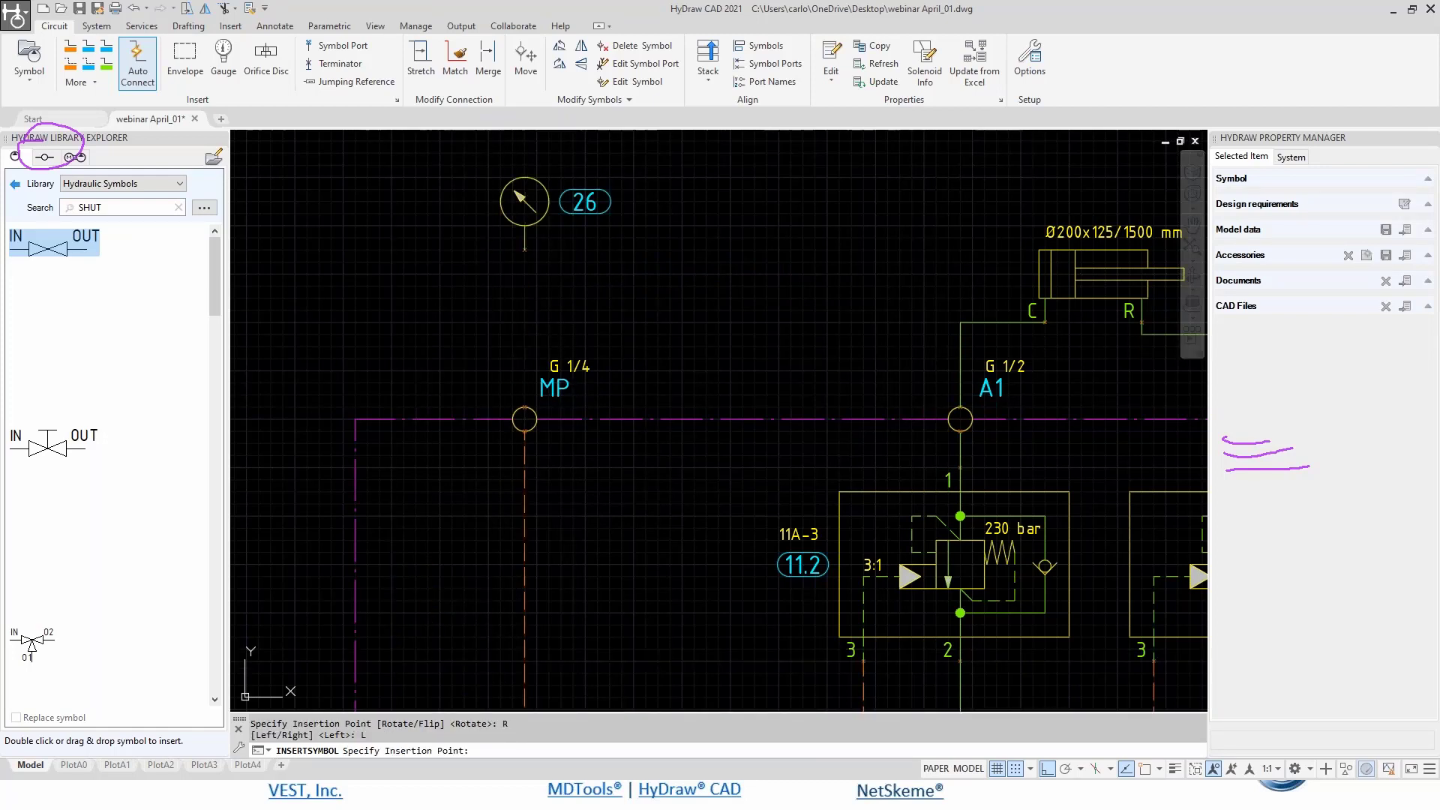
{"action": "left_click", "coordinate": [524, 381]}
{"action": "scroll", "coordinate": [551, 260], "scroll_direction": "up", "scroll_amount": 3}
{"action": "key", "text": "Escape"}
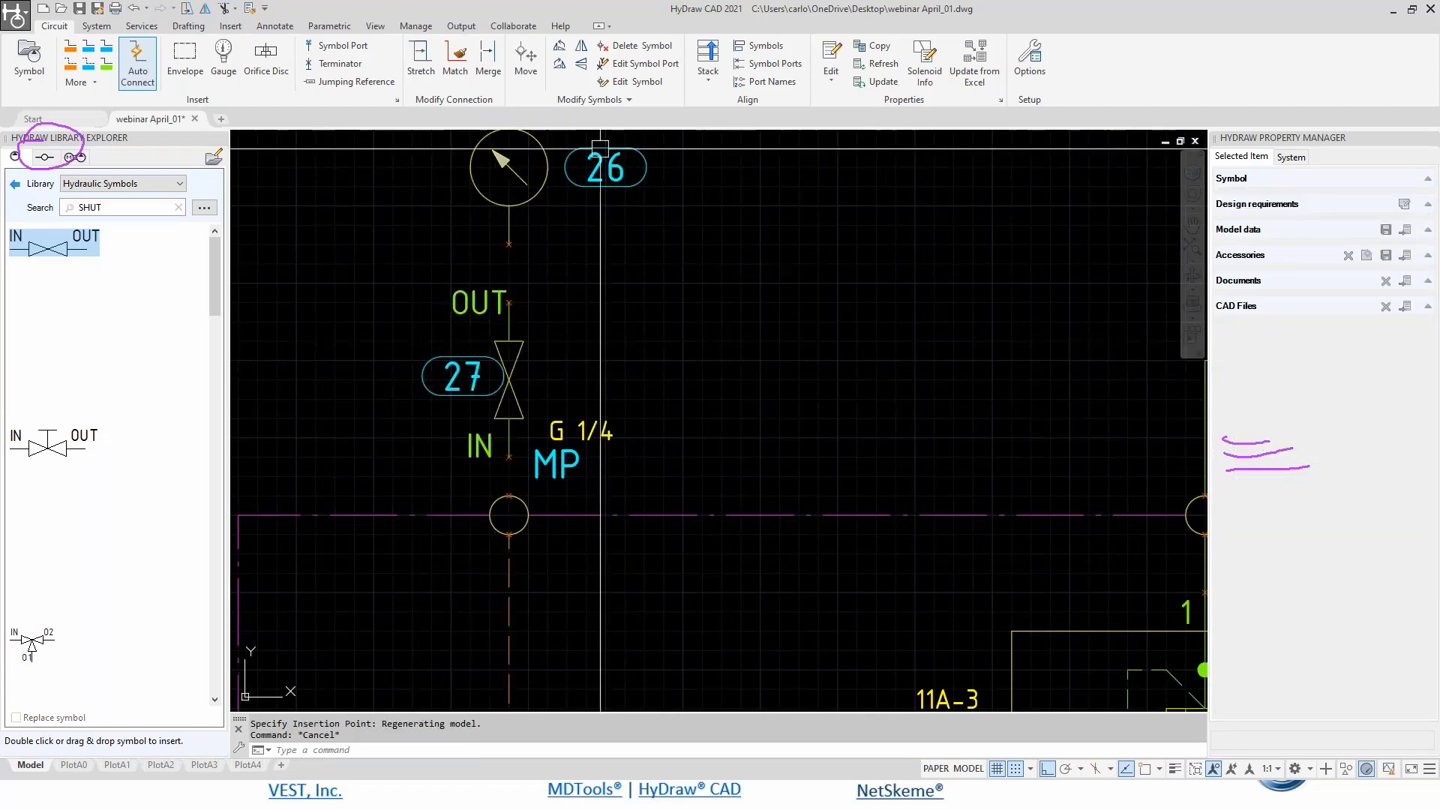
- Hide the IN and OUT port names of the shut-off valve
{"action": "left_click", "coordinate": [641, 63]}
{"action": "left_click", "coordinate": [510, 379]}
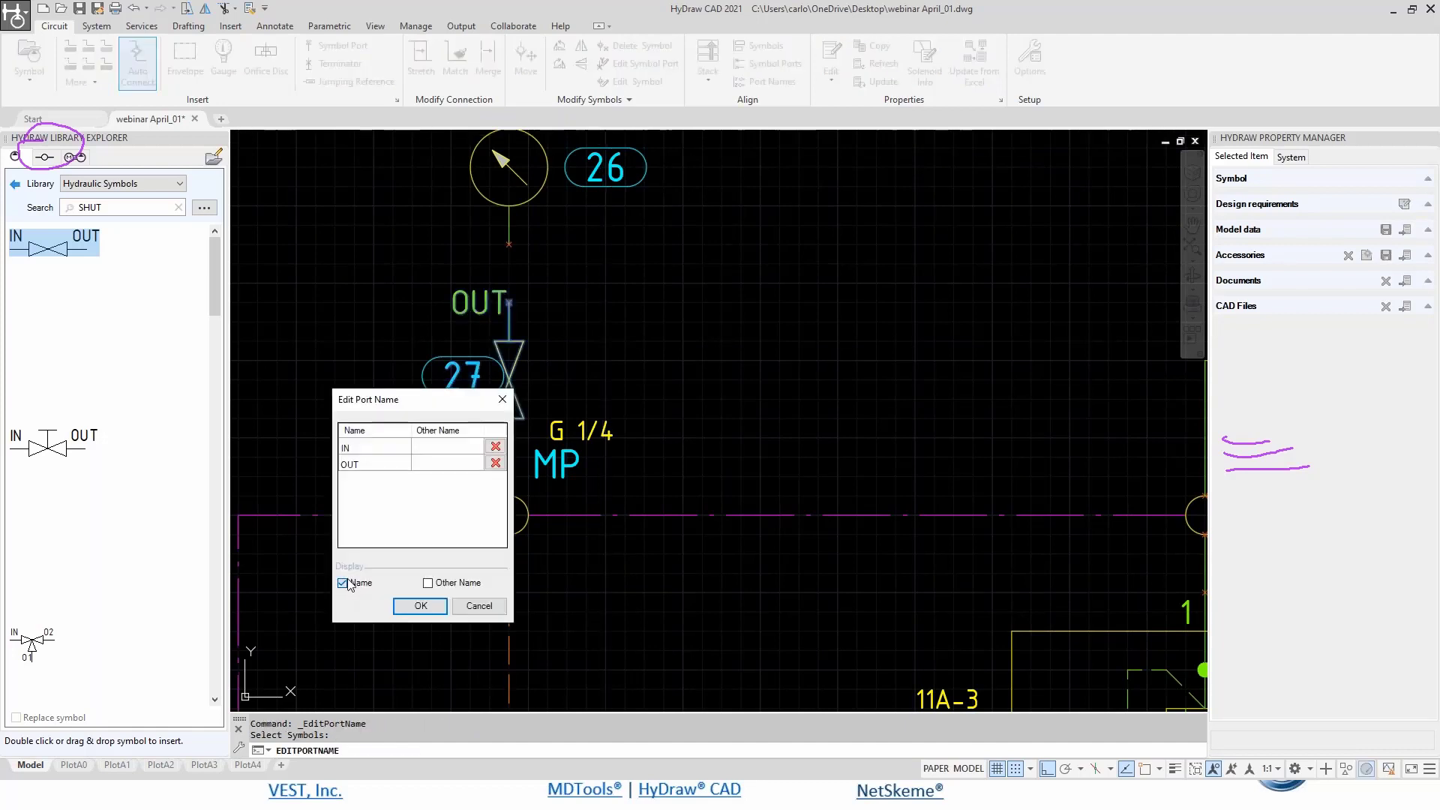
{"action": "left_click", "coordinate": [418, 612]}
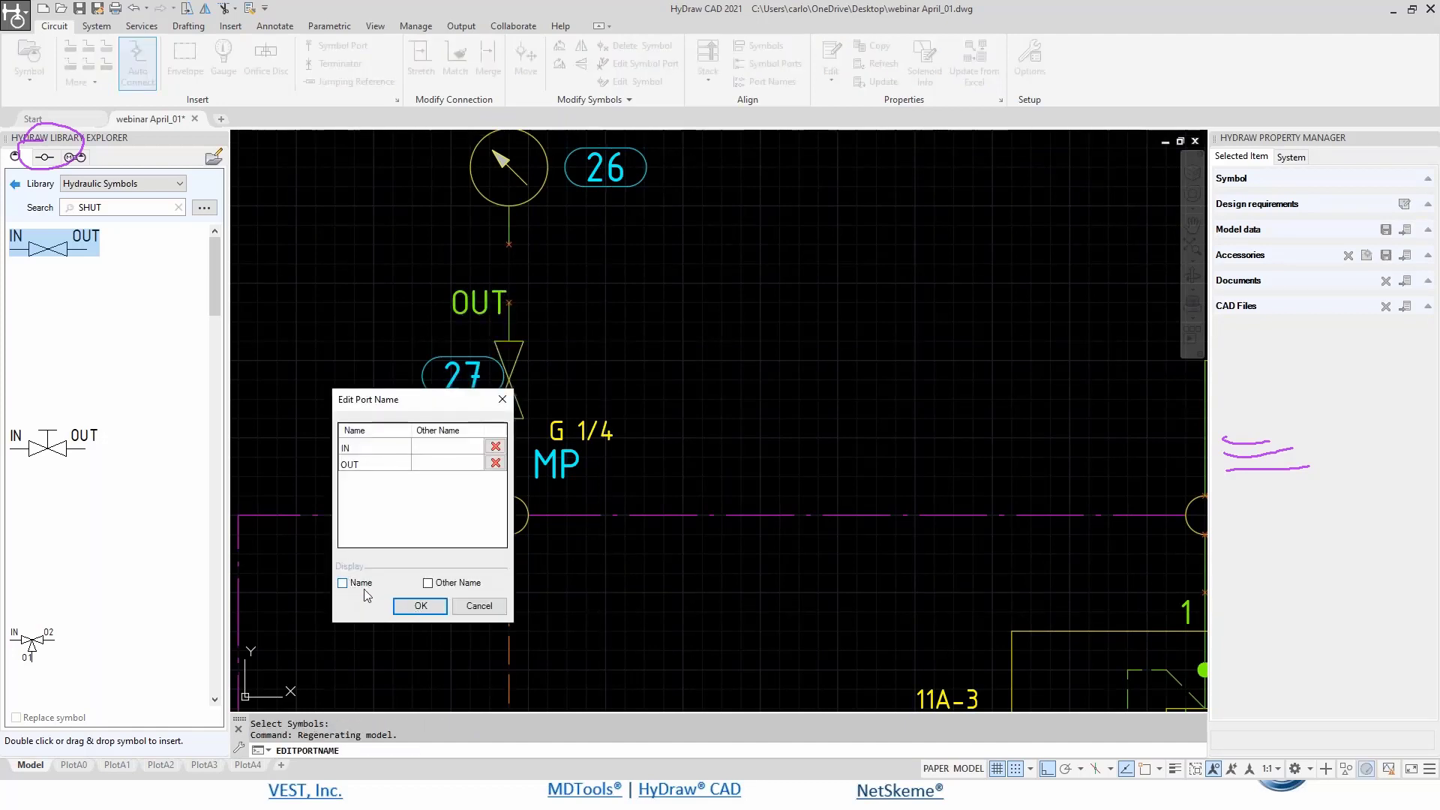
- Move the shut-off valve onto the top of port MP and the pressure gauge onto the valve's upper end
{"action": "left_click", "coordinate": [507, 238]}
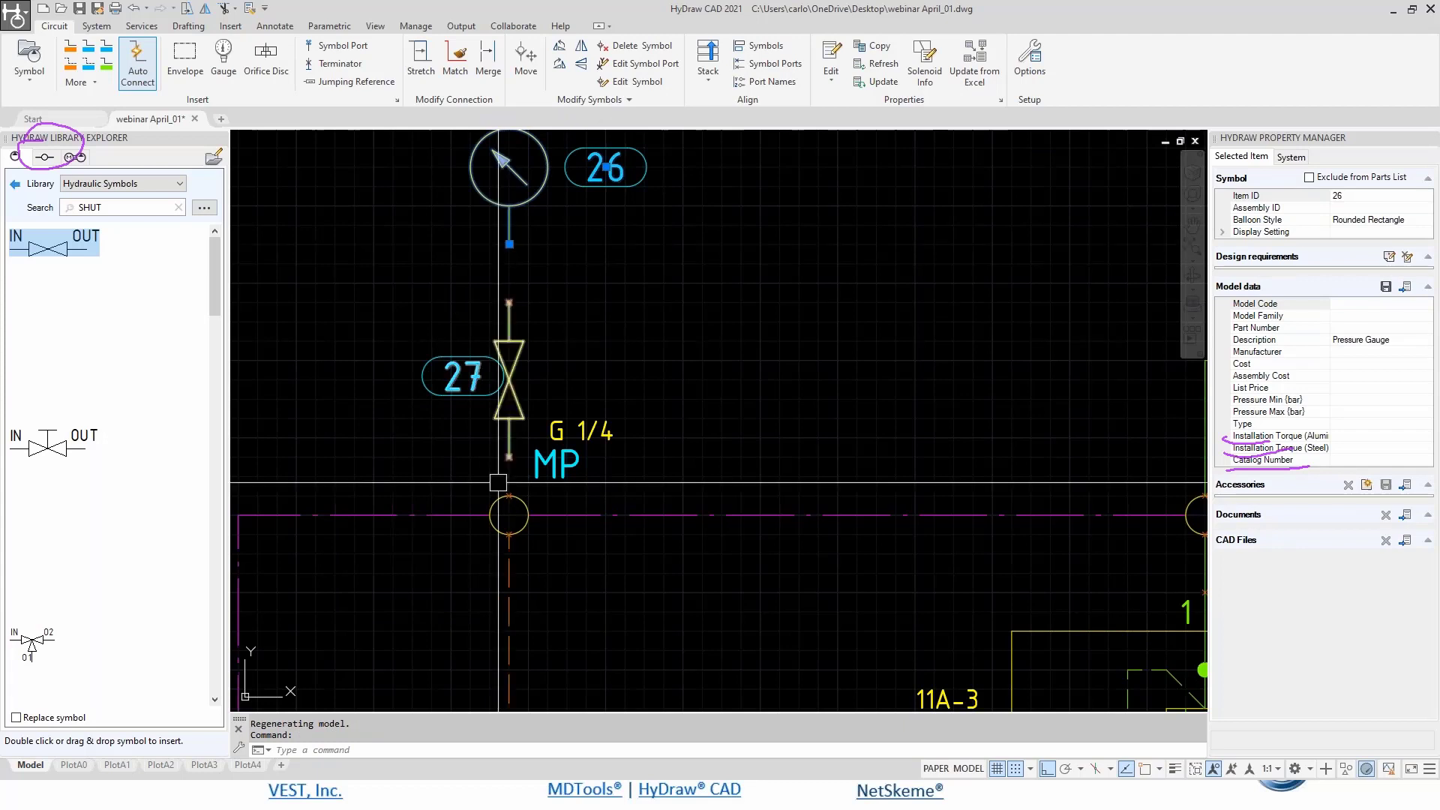
{"action": "left_click", "coordinate": [509, 457]}
{"action": "left_click", "coordinate": [509, 495]}
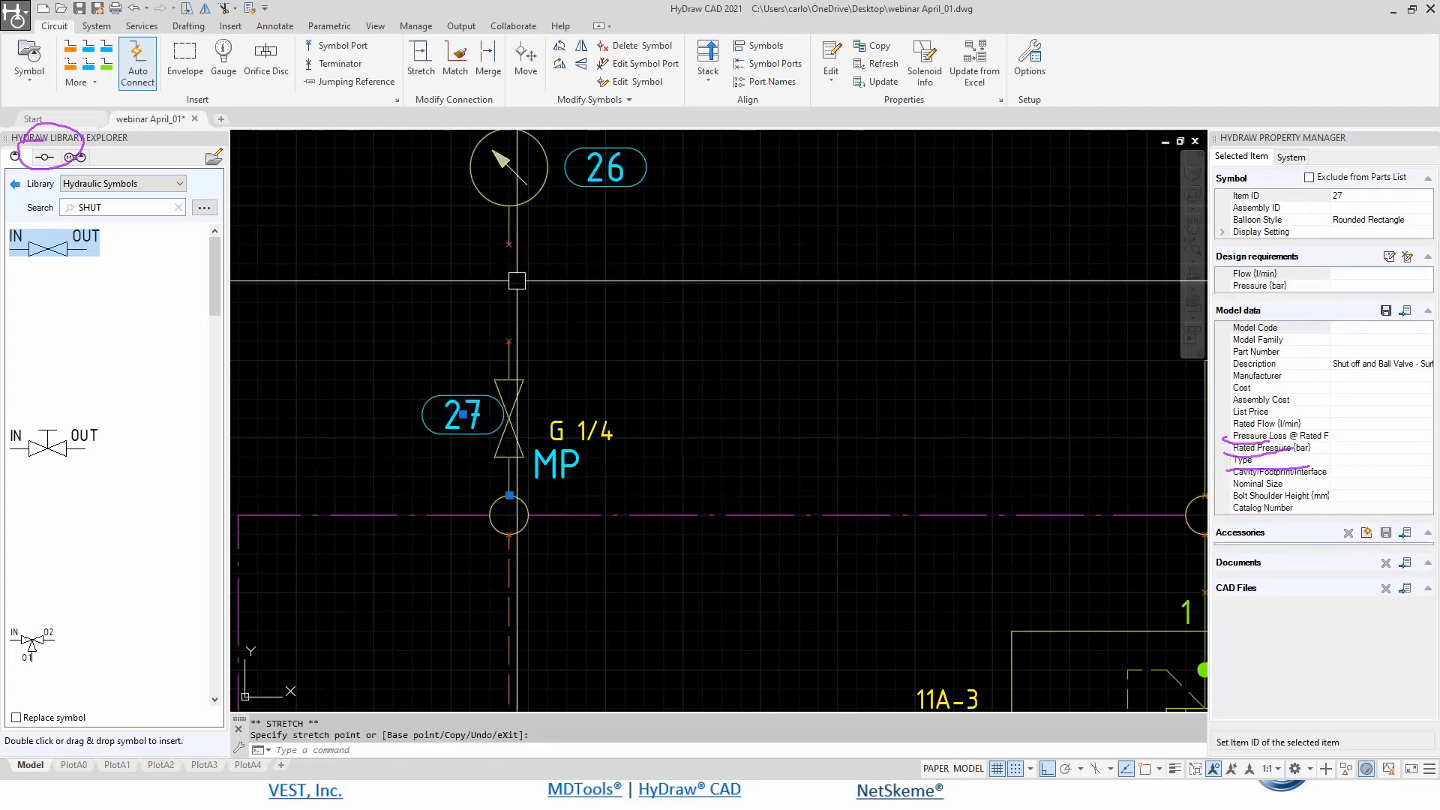
{"action": "left_click", "coordinate": [508, 252]}
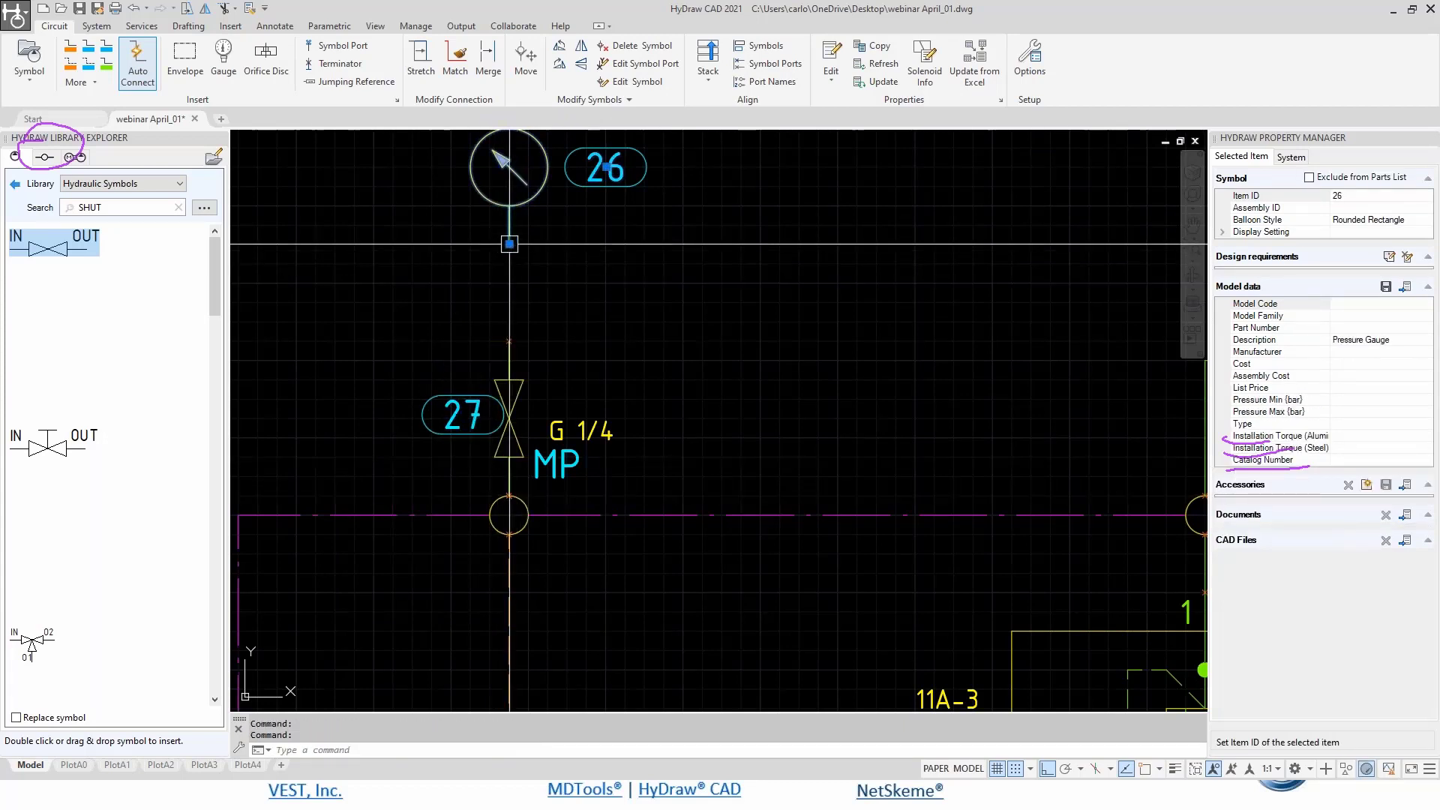
{"action": "left_click", "coordinate": [507, 246]}
{"action": "left_click", "coordinate": [509, 341]}
{"action": "key", "text": "Escape"}
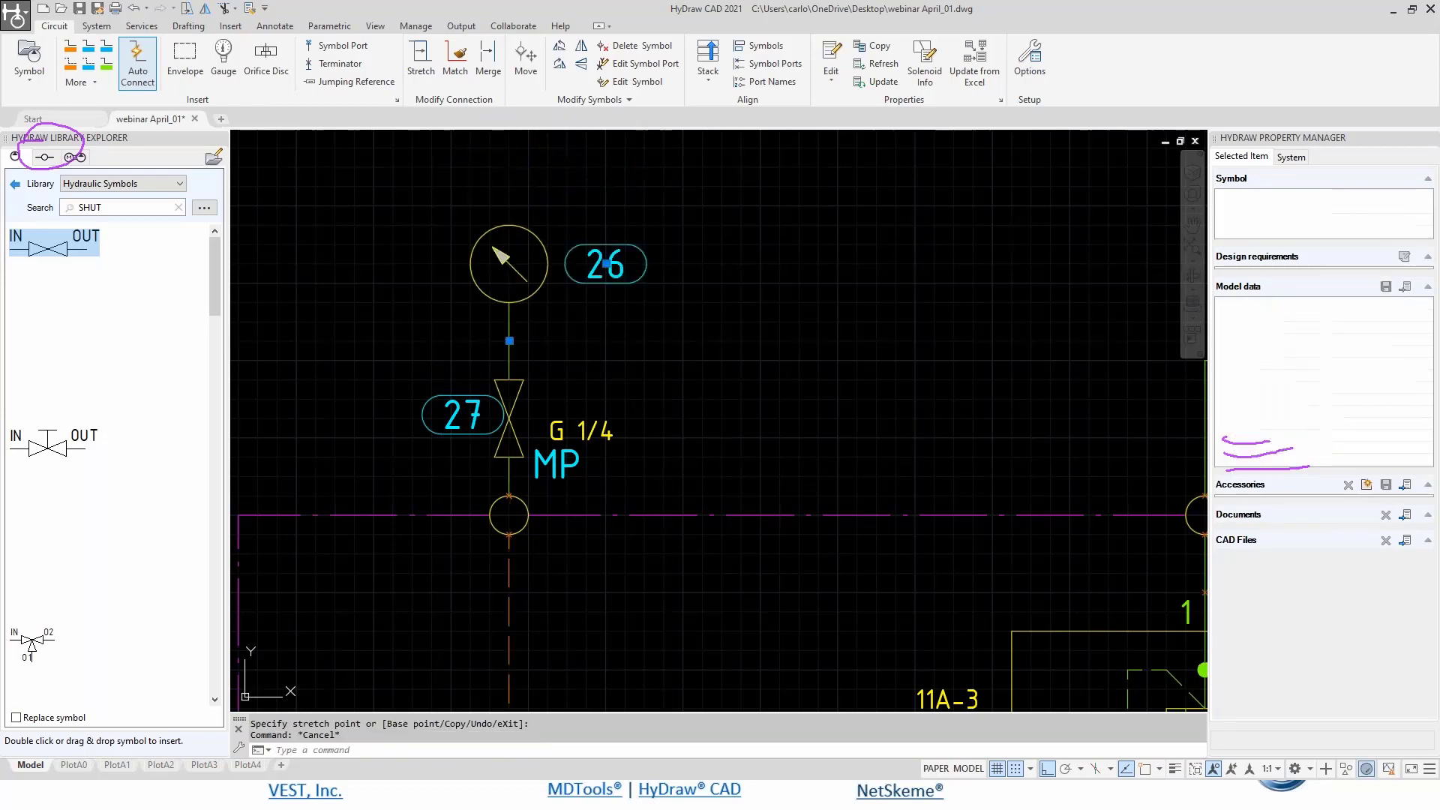
- Move the shut-off valve's item balloon 27 a little to the left, clear of the valve symbol
{"action": "scroll", "coordinate": [494, 433], "scroll_direction": "down", "scroll_amount": 2}
{"action": "scroll", "coordinate": [577, 429], "scroll_direction": "down", "scroll_amount": 2}
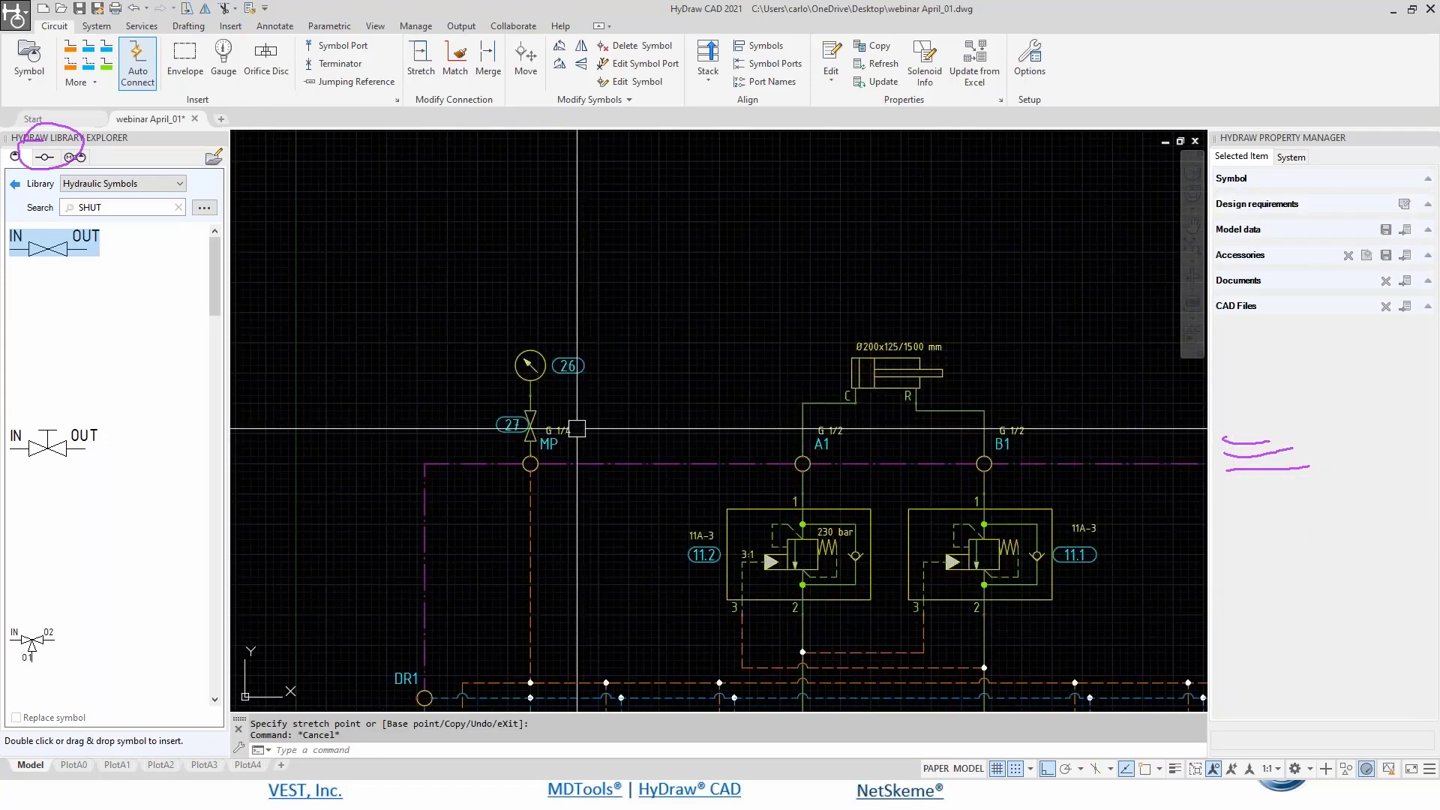
{"action": "scroll", "coordinate": [577, 429], "scroll_direction": "down", "scroll_amount": 2}
{"action": "middle_click_drag", "start_coordinate": [577, 428], "coordinate": [557, 276]}
{"action": "scroll", "coordinate": [653, 203], "scroll_direction": "up", "scroll_amount": 2}
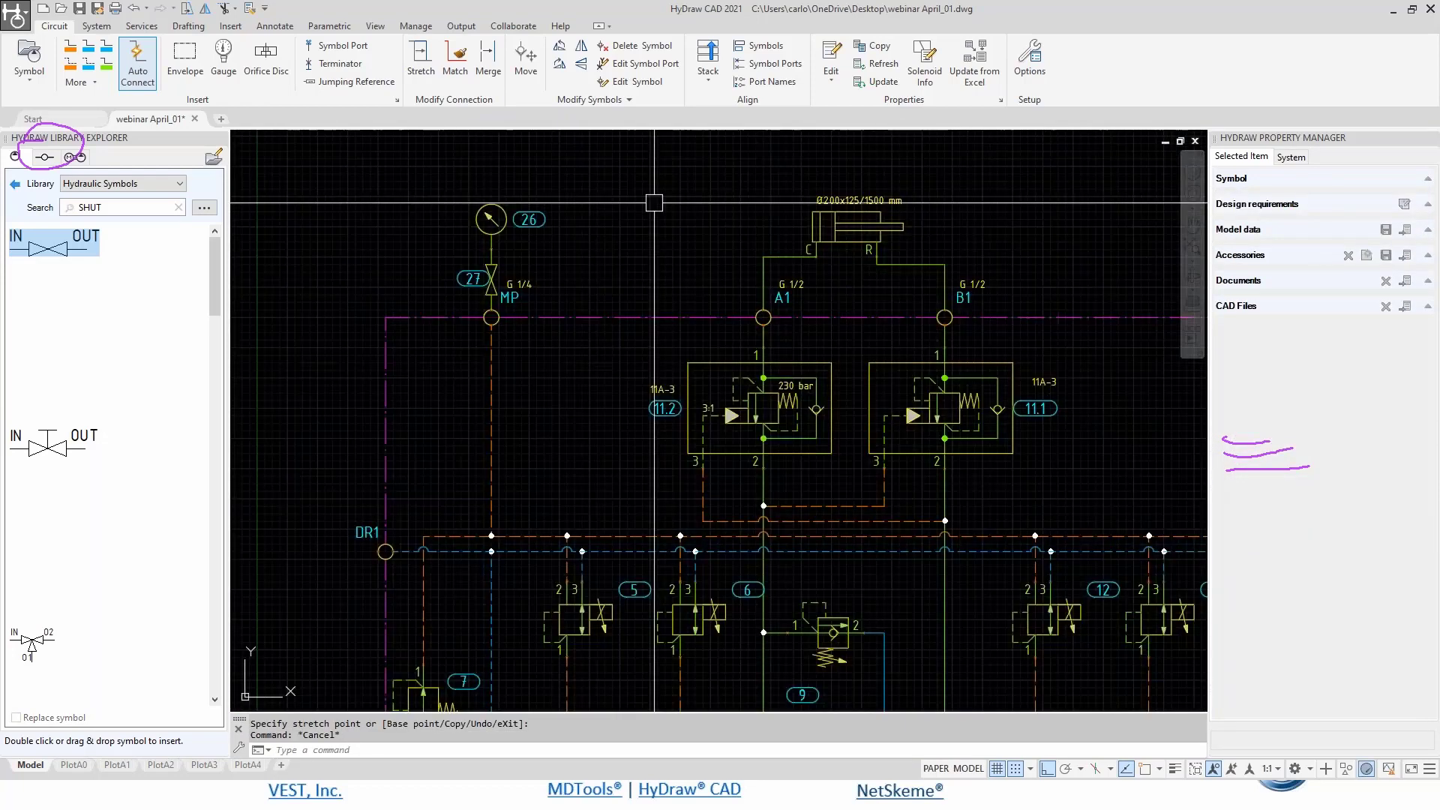
{"action": "scroll", "coordinate": [470, 262], "scroll_direction": "up", "scroll_amount": 4}
{"action": "left_click", "coordinate": [470, 261]}
{"action": "left_click", "coordinate": [469, 264]}
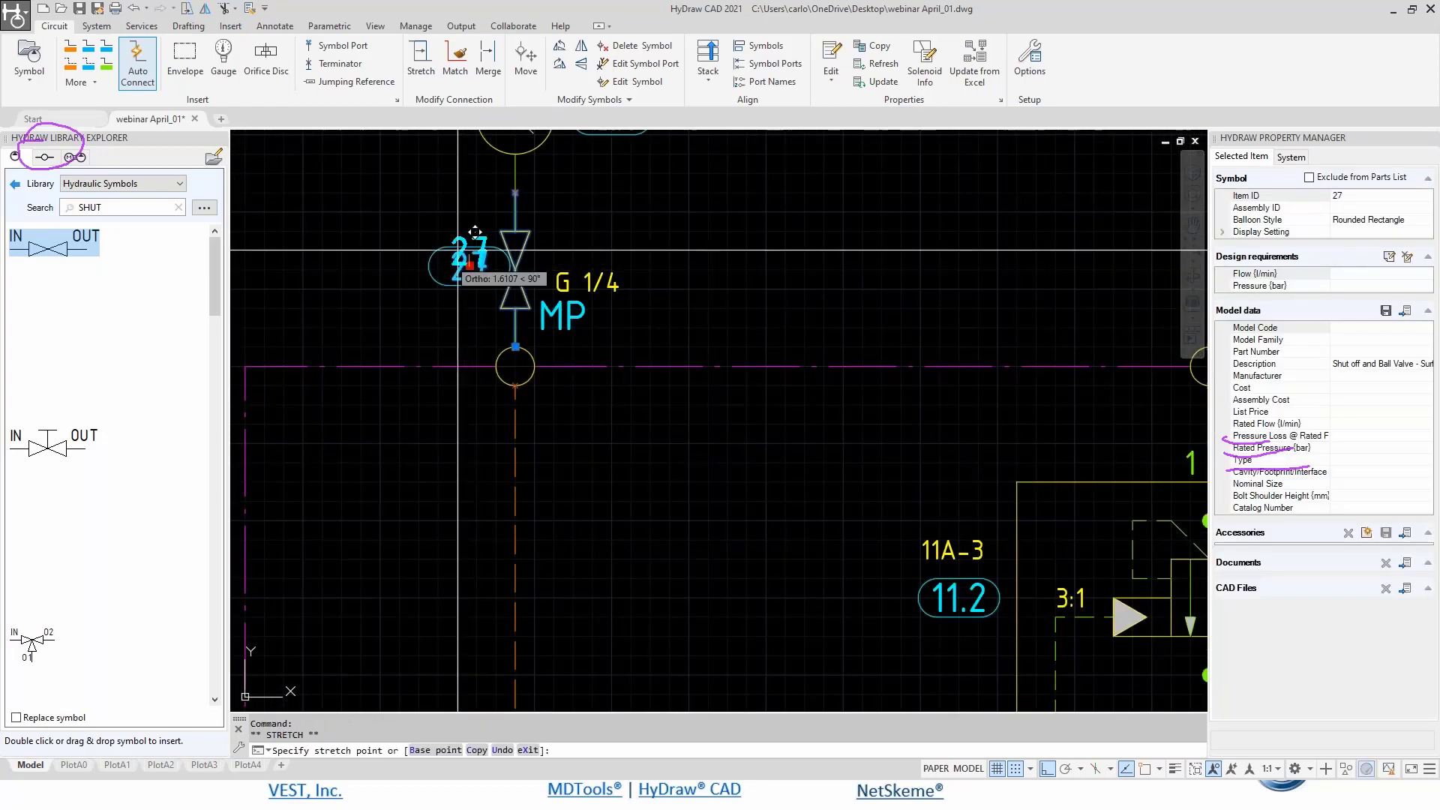
{"action": "key", "text": "Escape"}
{"action": "scroll", "coordinate": [462, 543], "scroll_direction": "down", "scroll_amount": 2}
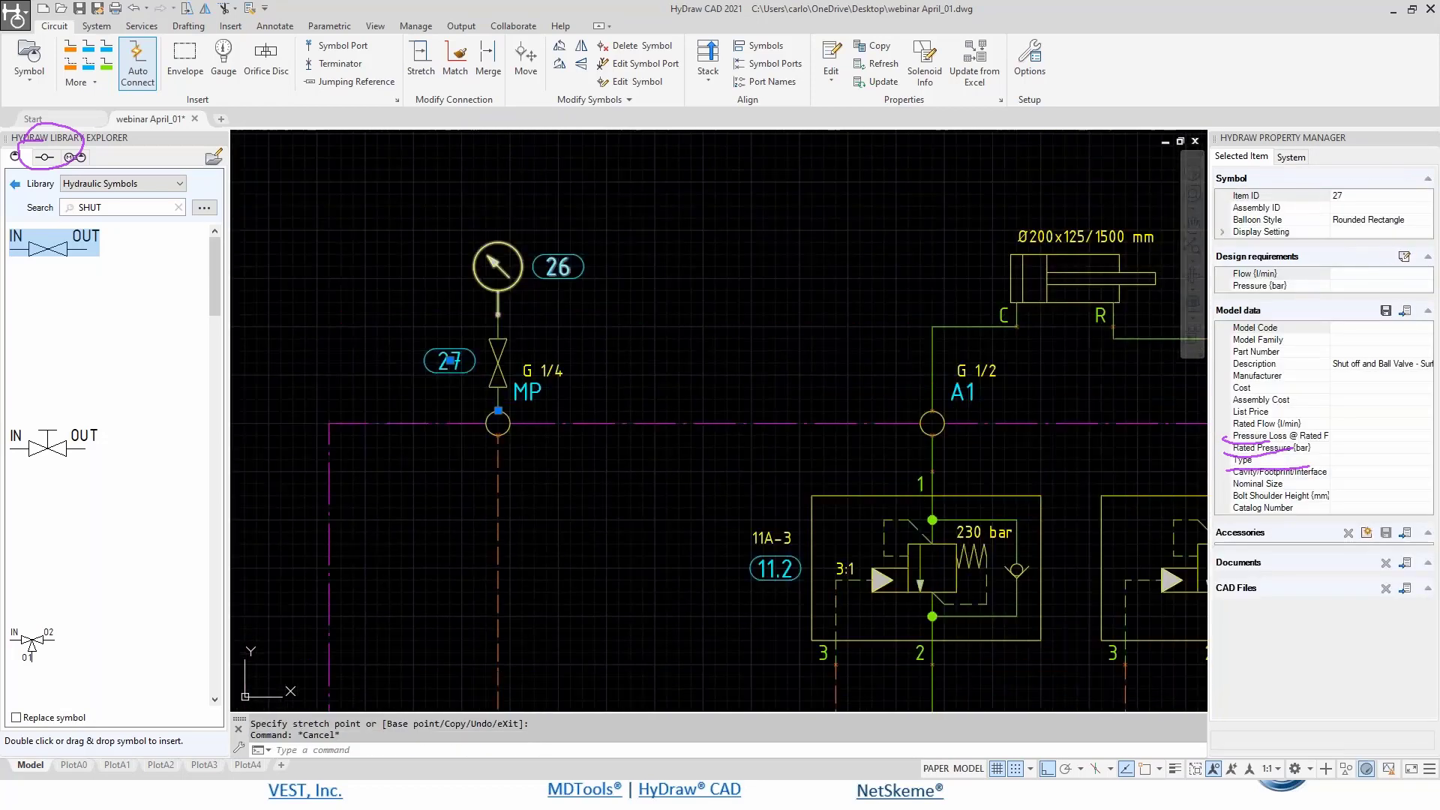
- Set the pressure gauge's Pressure Min to 0 bar and Pressure Max to 50 bar
{"action": "left_click", "coordinate": [495, 263]}
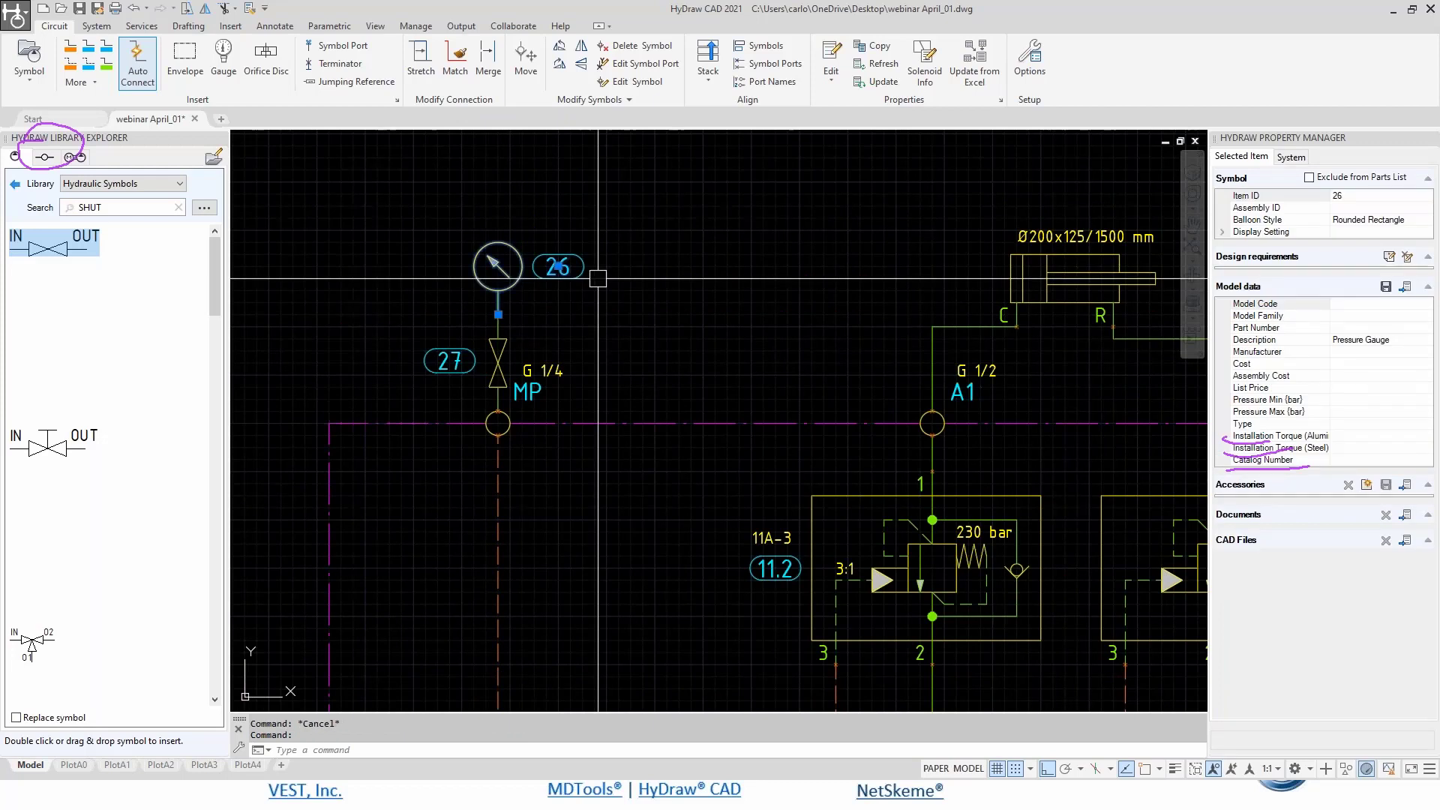
{"action": "left_click", "coordinate": [1352, 401]}
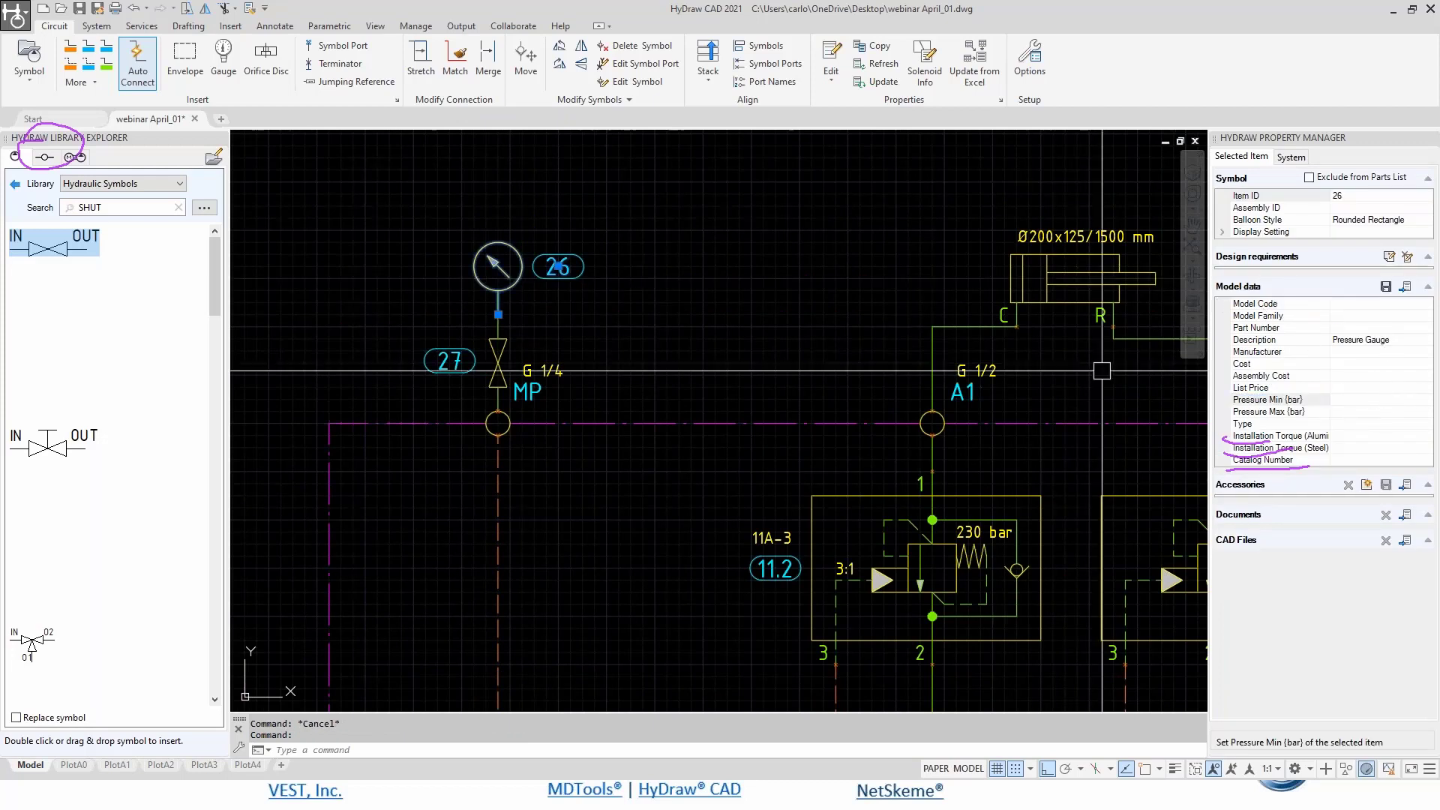
{"action": "scroll", "coordinate": [618, 429], "scroll_direction": "down", "scroll_amount": 2}
{"action": "middle_click_drag", "start_coordinate": [462, 653], "coordinate": [375, 564]}
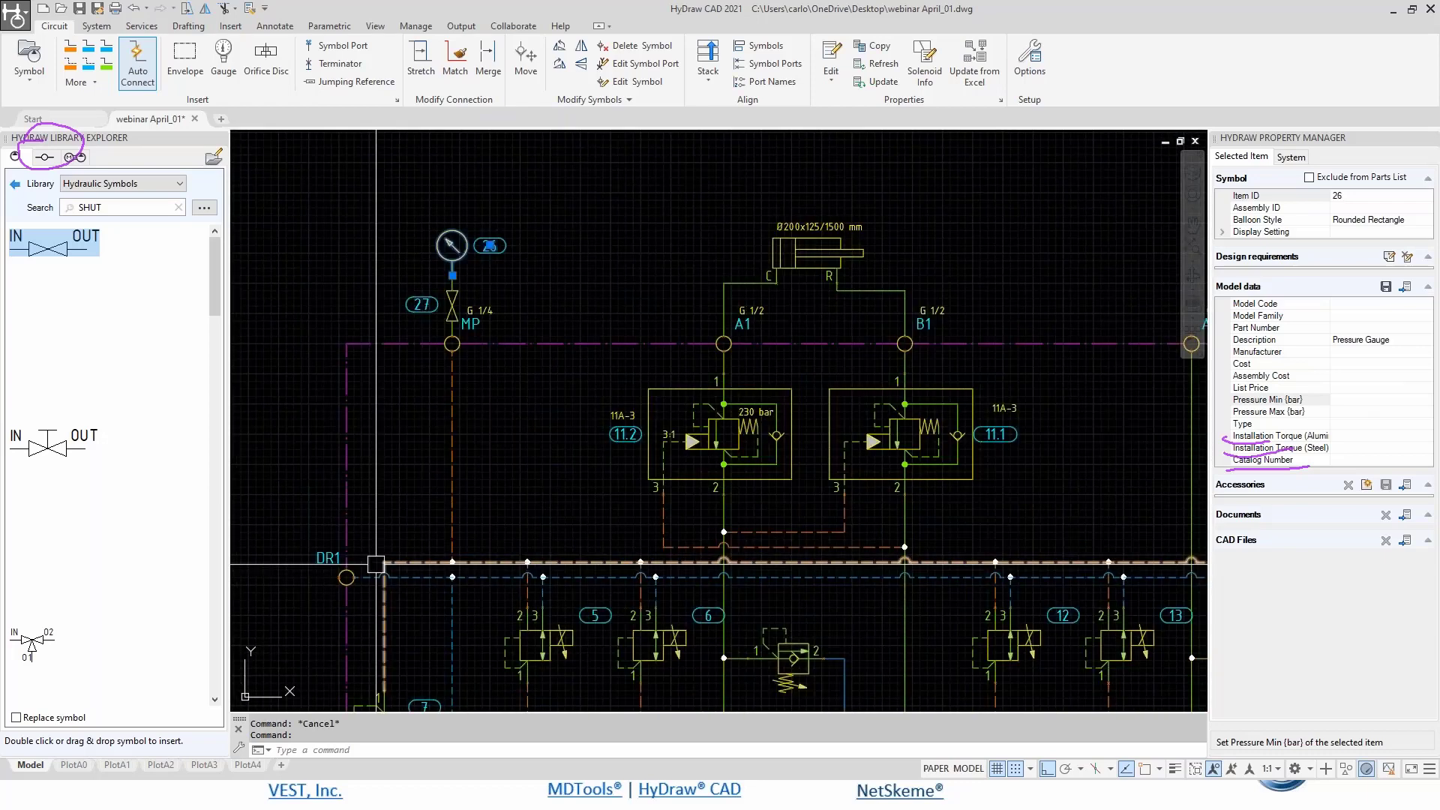
{"action": "left_click", "coordinate": [1361, 412]}
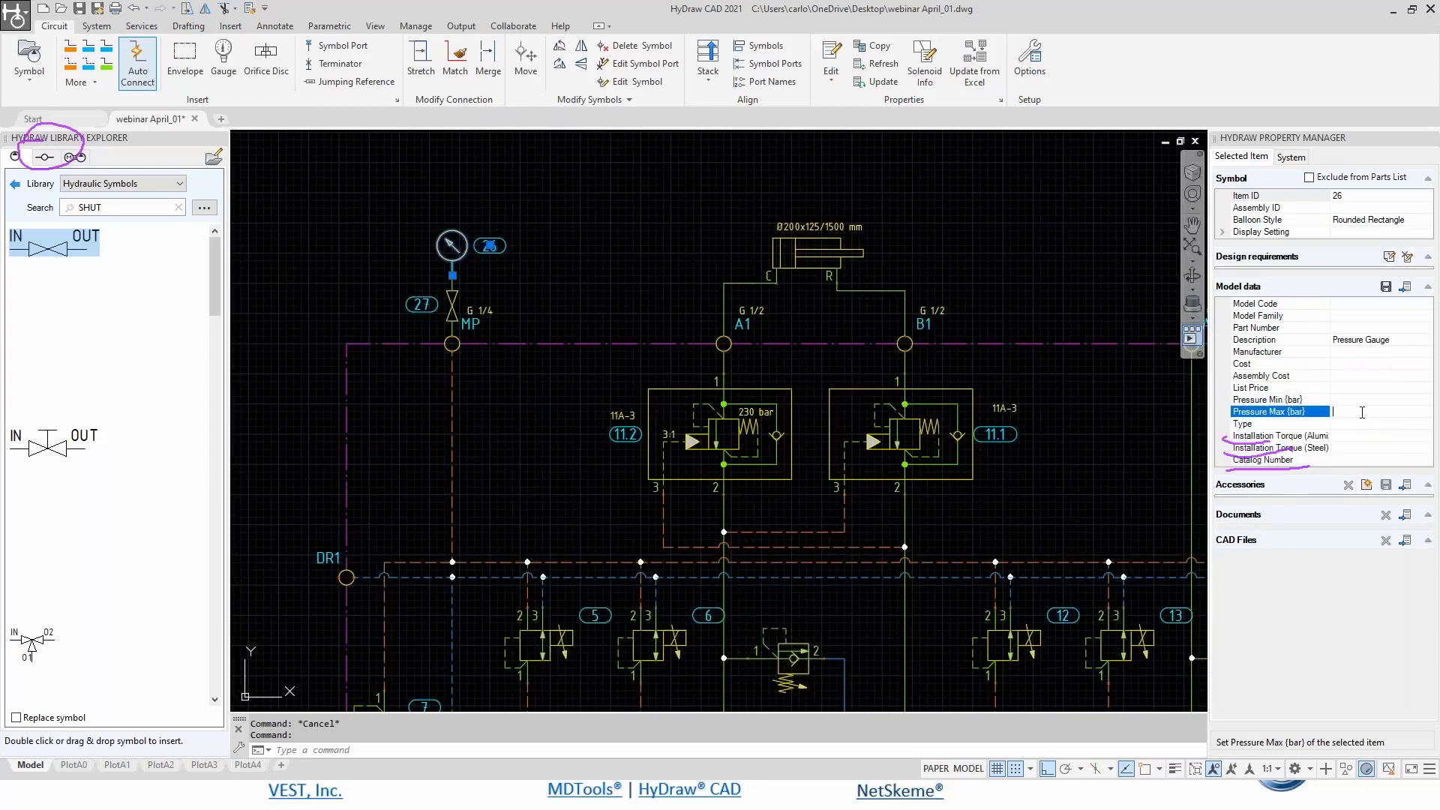
{"action": "type", "text": "50"}
{"action": "left_click", "coordinate": [1363, 401]}
{"action": "type", "text": "0"}
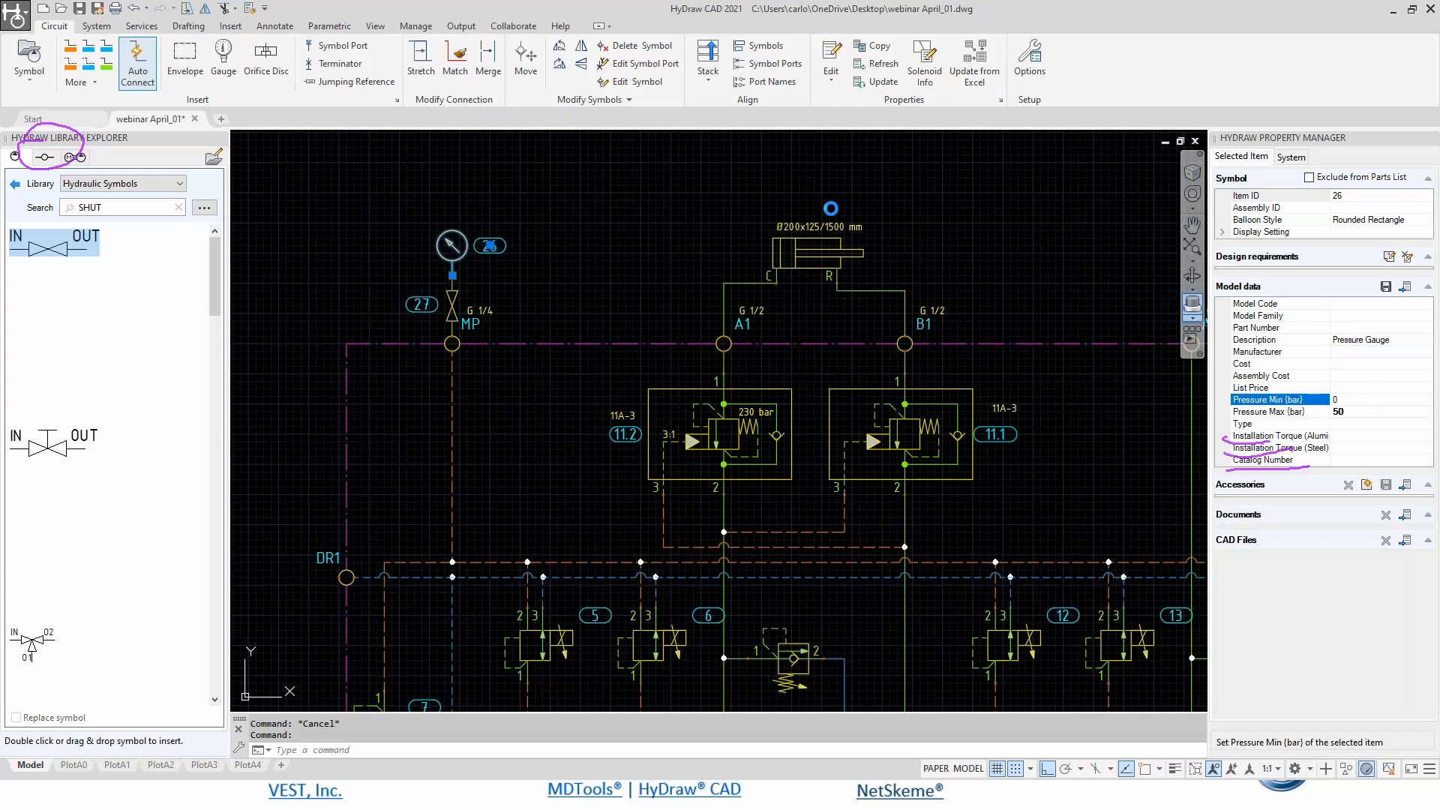
{"action": "scroll", "coordinate": [466, 234], "scroll_direction": "up", "scroll_amount": 4}
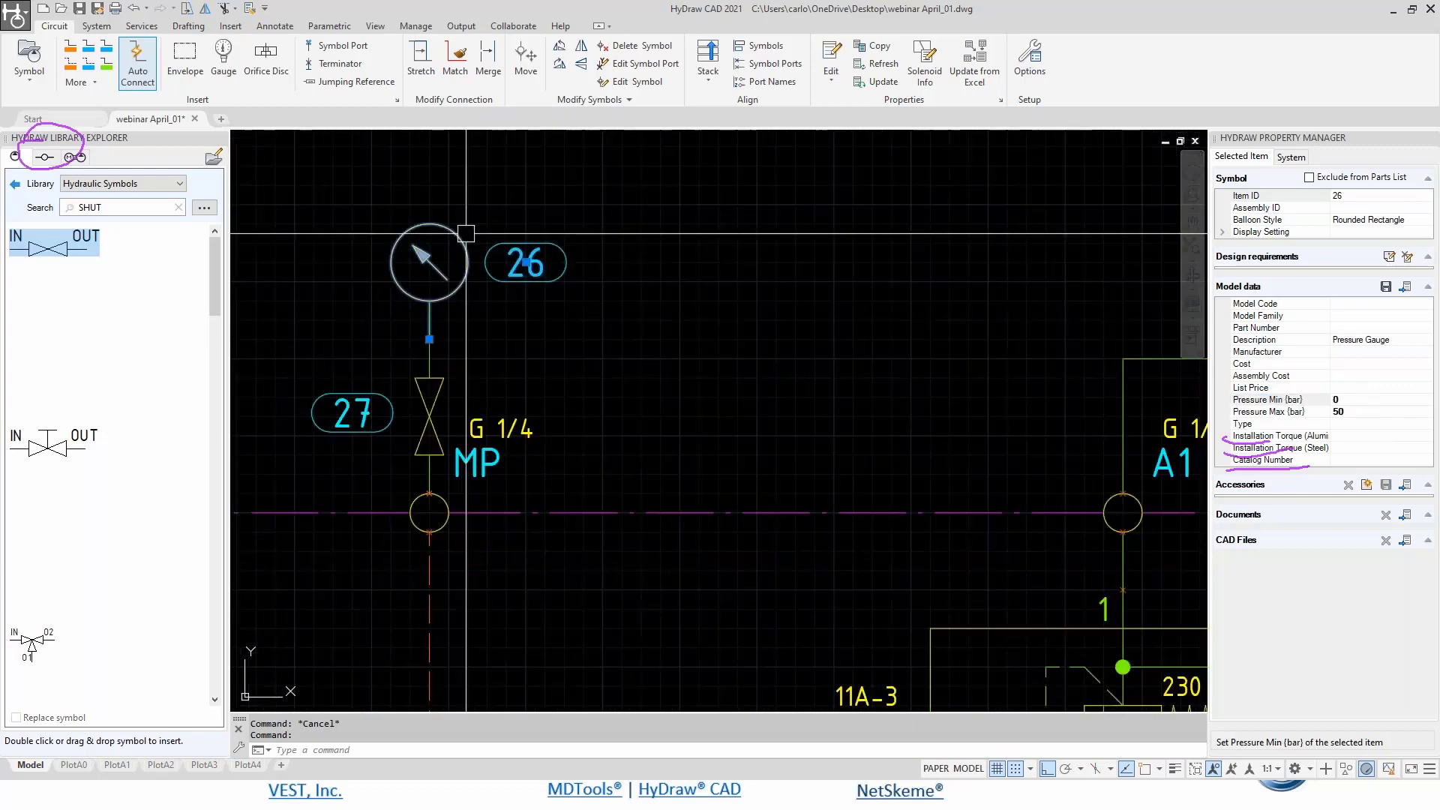
{"action": "key", "text": "Escape"}
- Start a new display format for the pressure gauge and name it PRESSURE_RANGE
{"action": "left_click", "coordinate": [429, 300]}
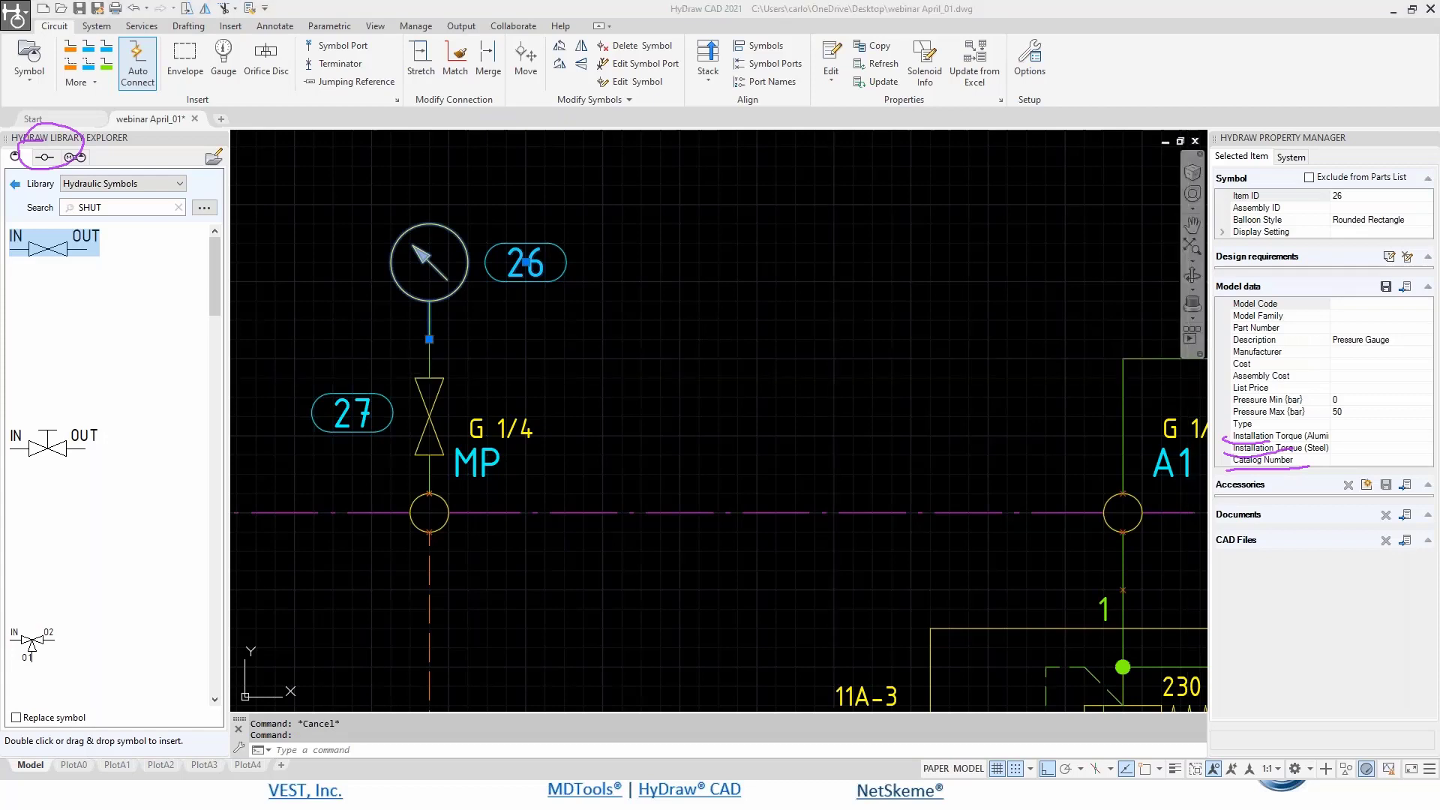
{"action": "mouse_move", "coordinate": [1332, 377]}
{"action": "left_mouse_down"}
{"action": "mouse_move", "coordinate": [1375, 390]}
{"action": "mouse_move", "coordinate": [1333, 379]}
{"action": "left_mouse_up"}
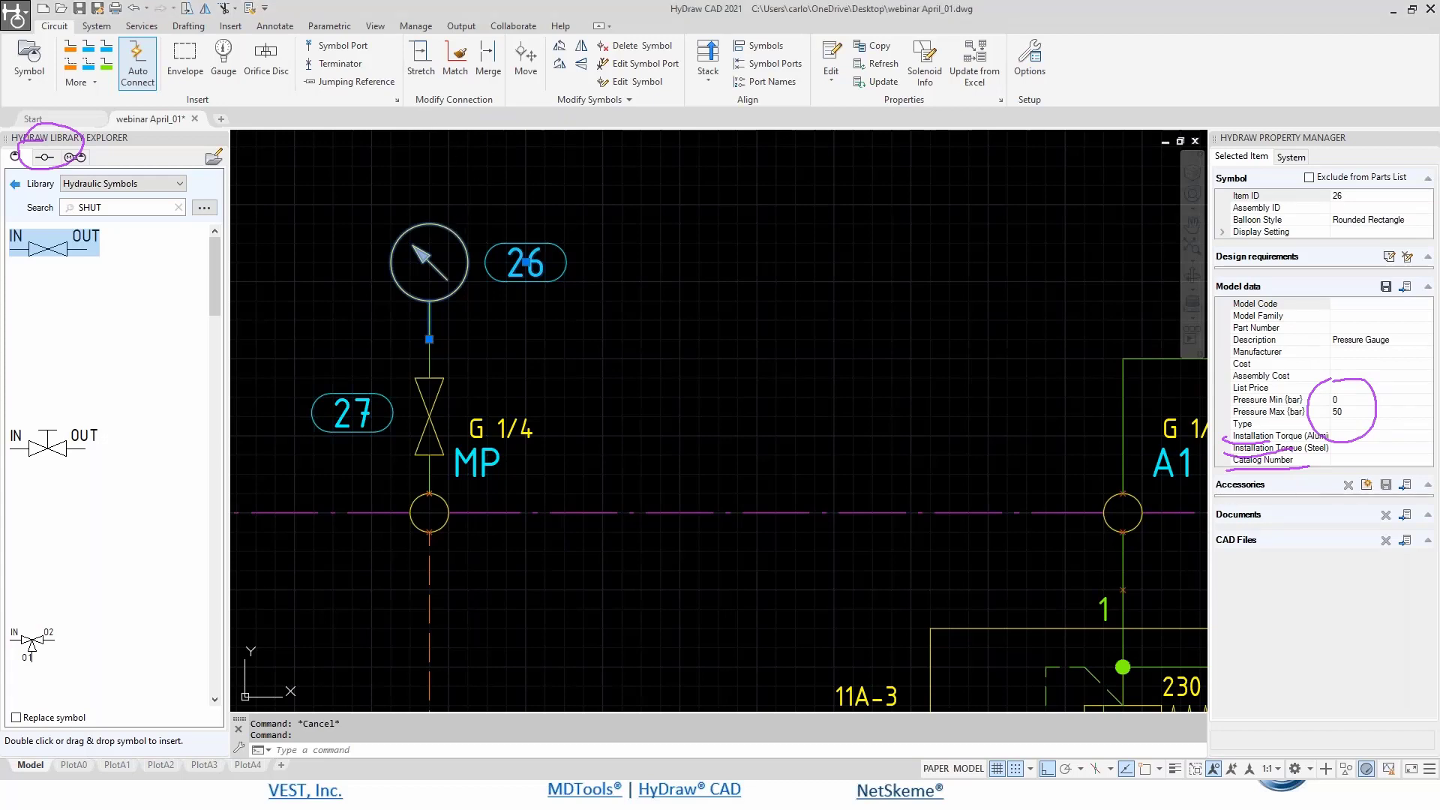
{"action": "double_click", "coordinate": [1239, 234]}
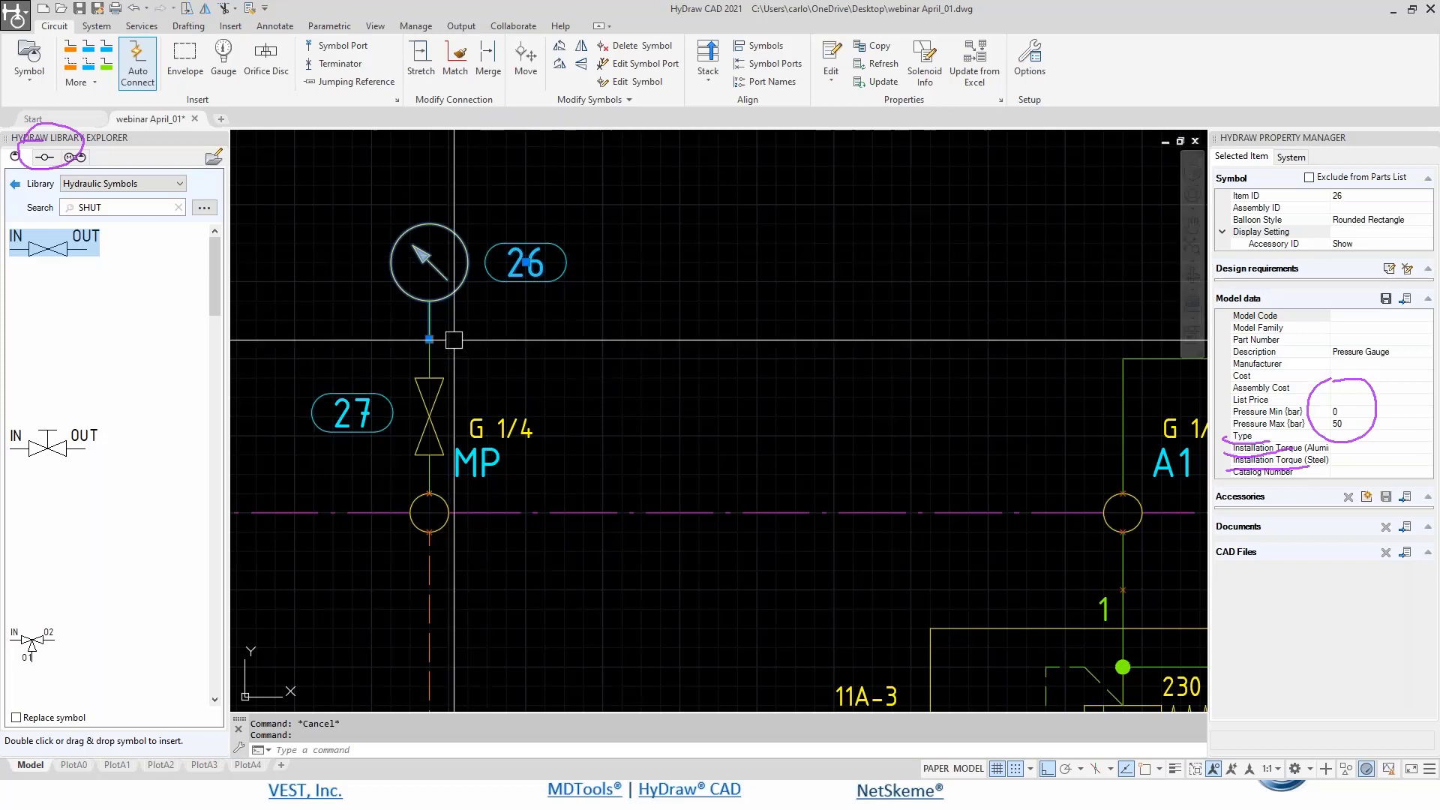
{"action": "left_click", "coordinate": [107, 32]}
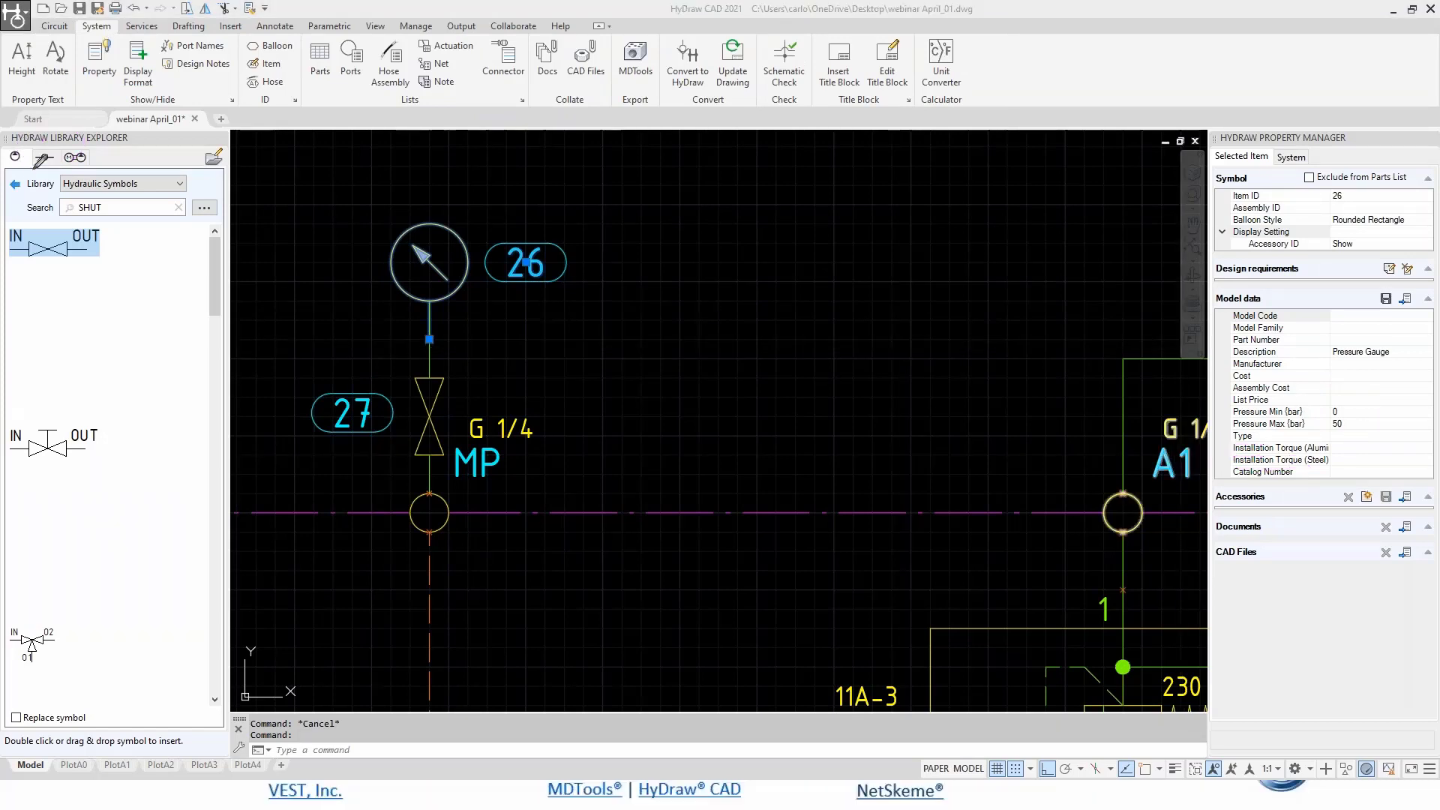
{"action": "mouse_move", "coordinate": [144, 21]}
{"action": "left_mouse_down"}
{"action": "mouse_move", "coordinate": [109, 56]}
{"action": "mouse_move", "coordinate": [152, 85]}
{"action": "mouse_move", "coordinate": [143, 24]}
{"action": "left_mouse_up"}
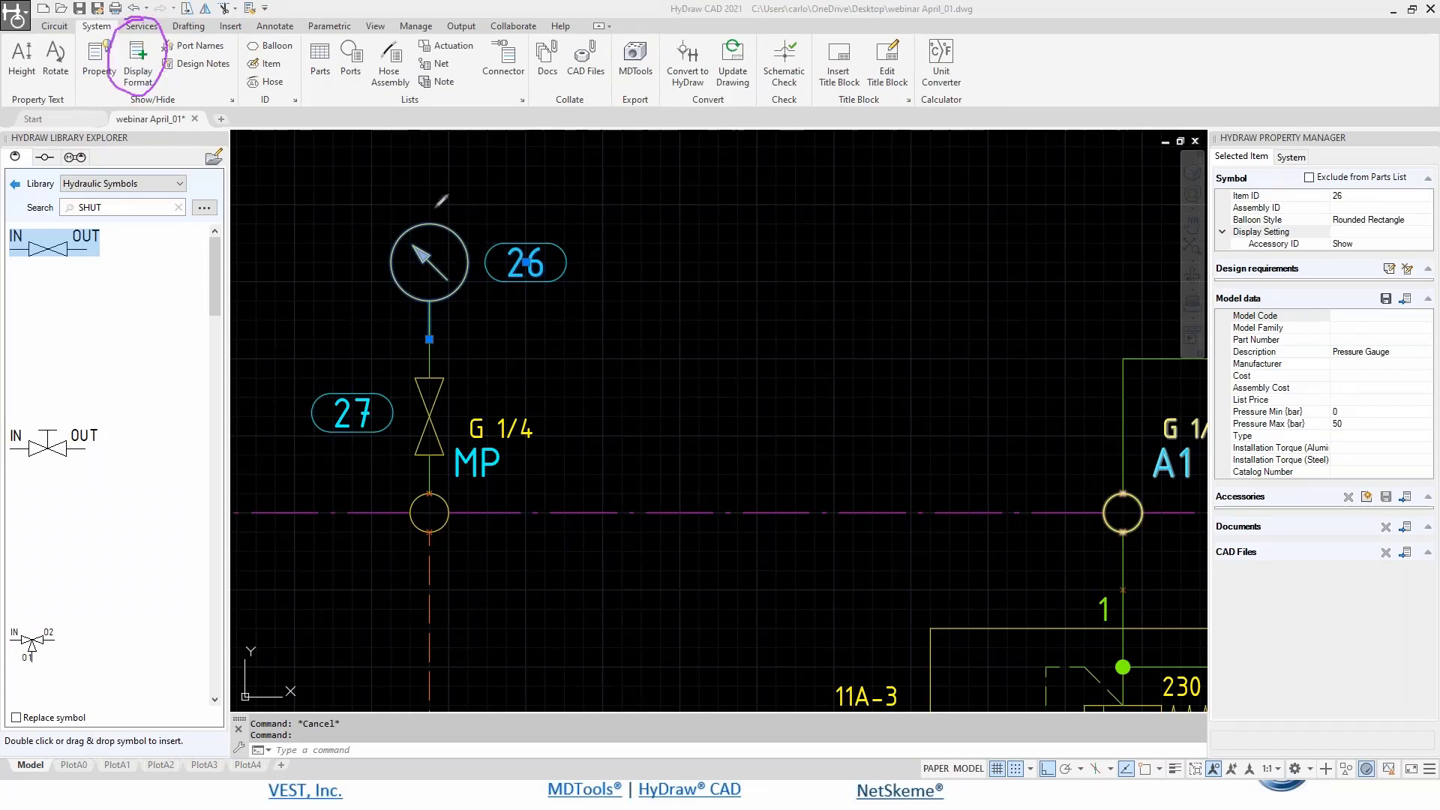
{"action": "mouse_move", "coordinate": [393, 203]}
{"action": "left_mouse_down"}
{"action": "mouse_move", "coordinate": [359, 270]}
{"action": "mouse_move", "coordinate": [404, 361]}
{"action": "mouse_move", "coordinate": [589, 226]}
{"action": "mouse_move", "coordinate": [350, 198]}
{"action": "left_mouse_up"}
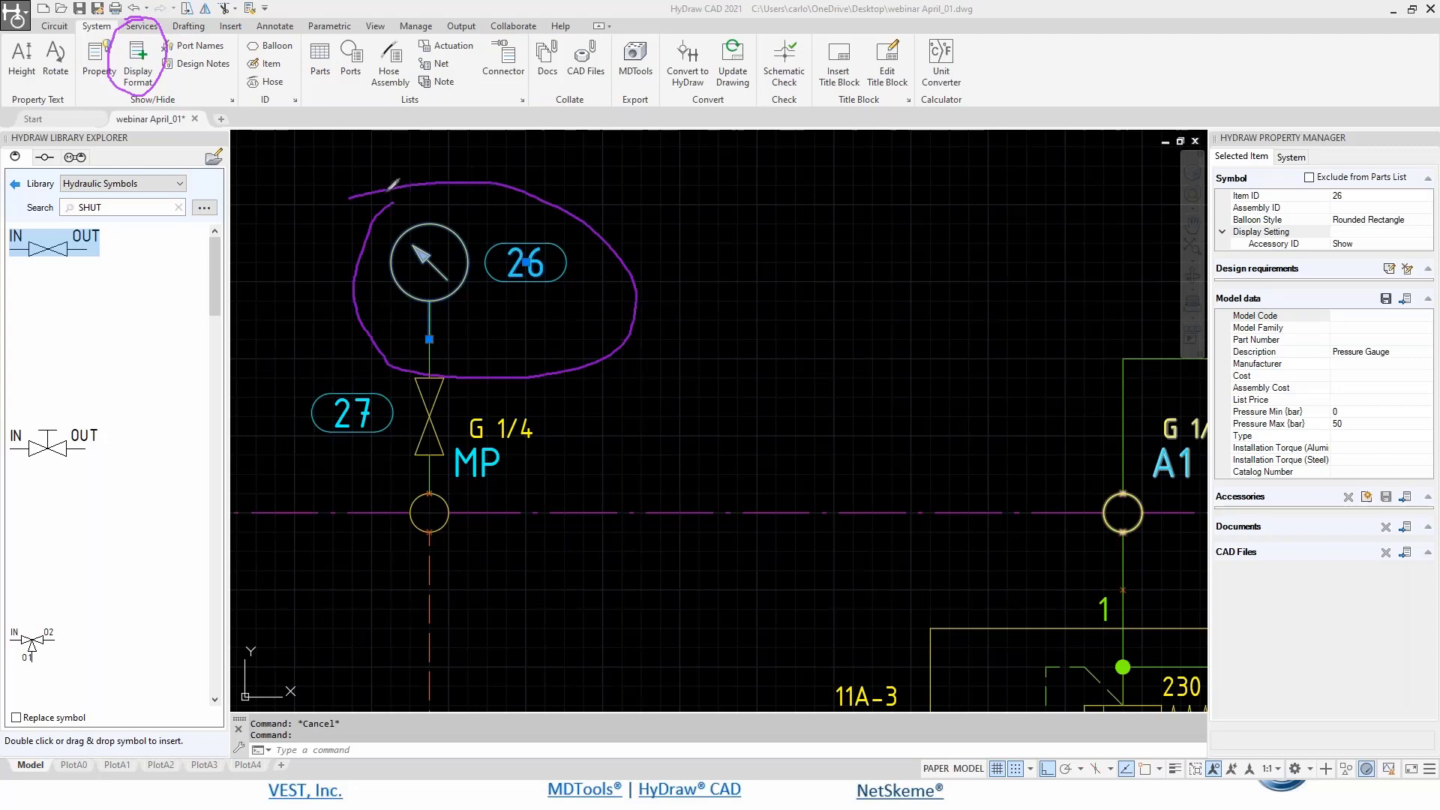
{"action": "left_click", "coordinate": [139, 59]}
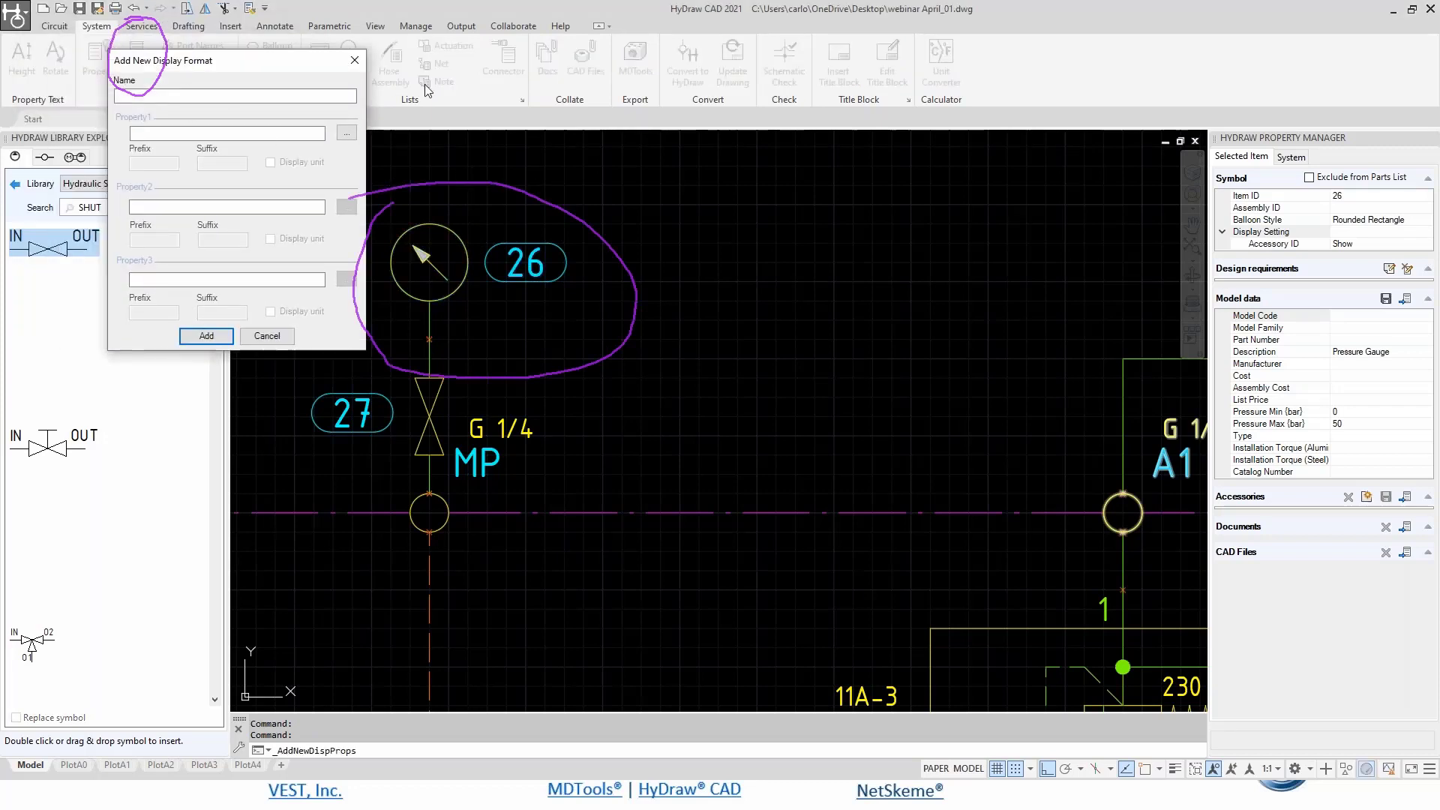
{"action": "left_click_drag", "start_coordinate": [310, 58], "coordinate": [855, 136]}
{"action": "left_click", "coordinate": [733, 168]}
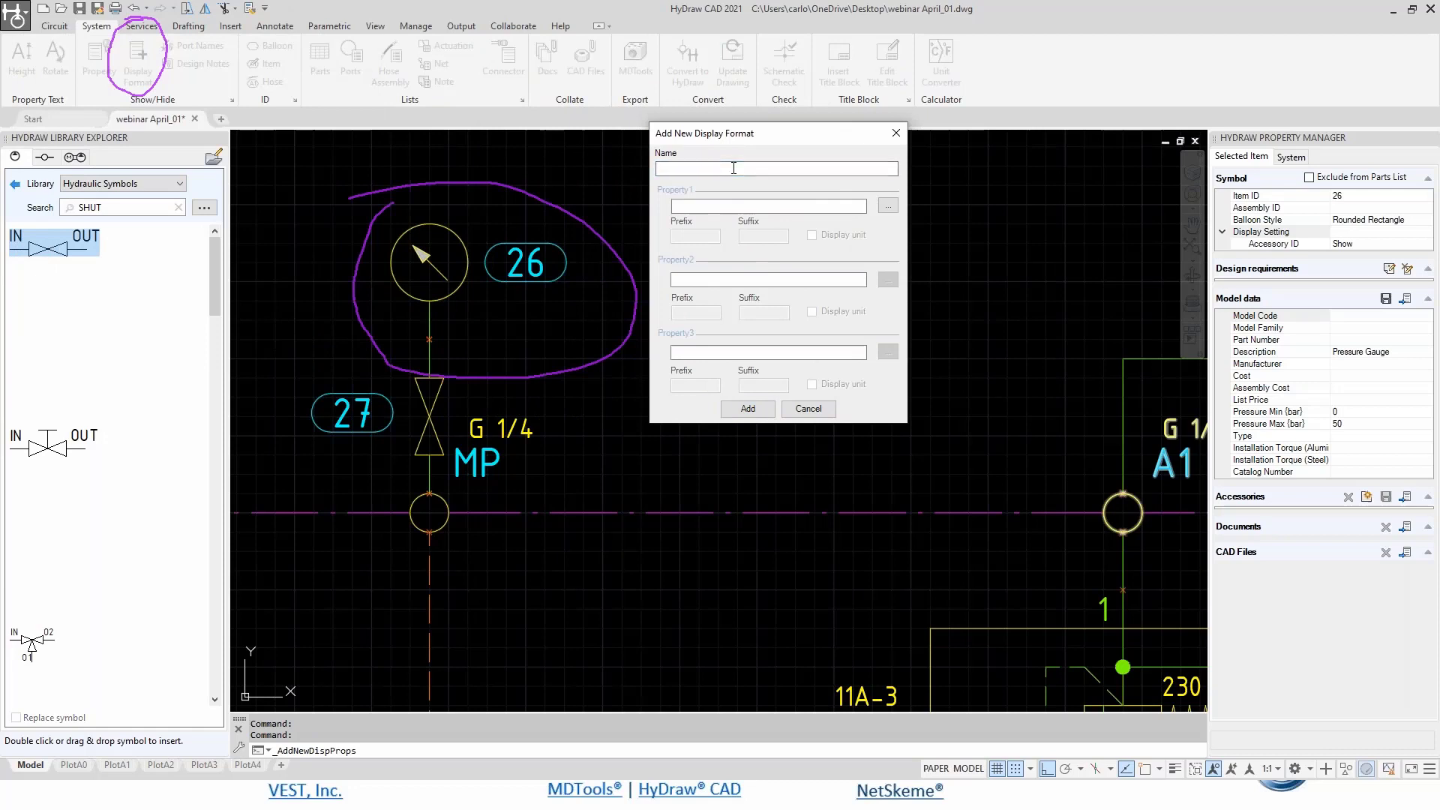
{"action": "type", "text": "PRESSURE_RANGE"}
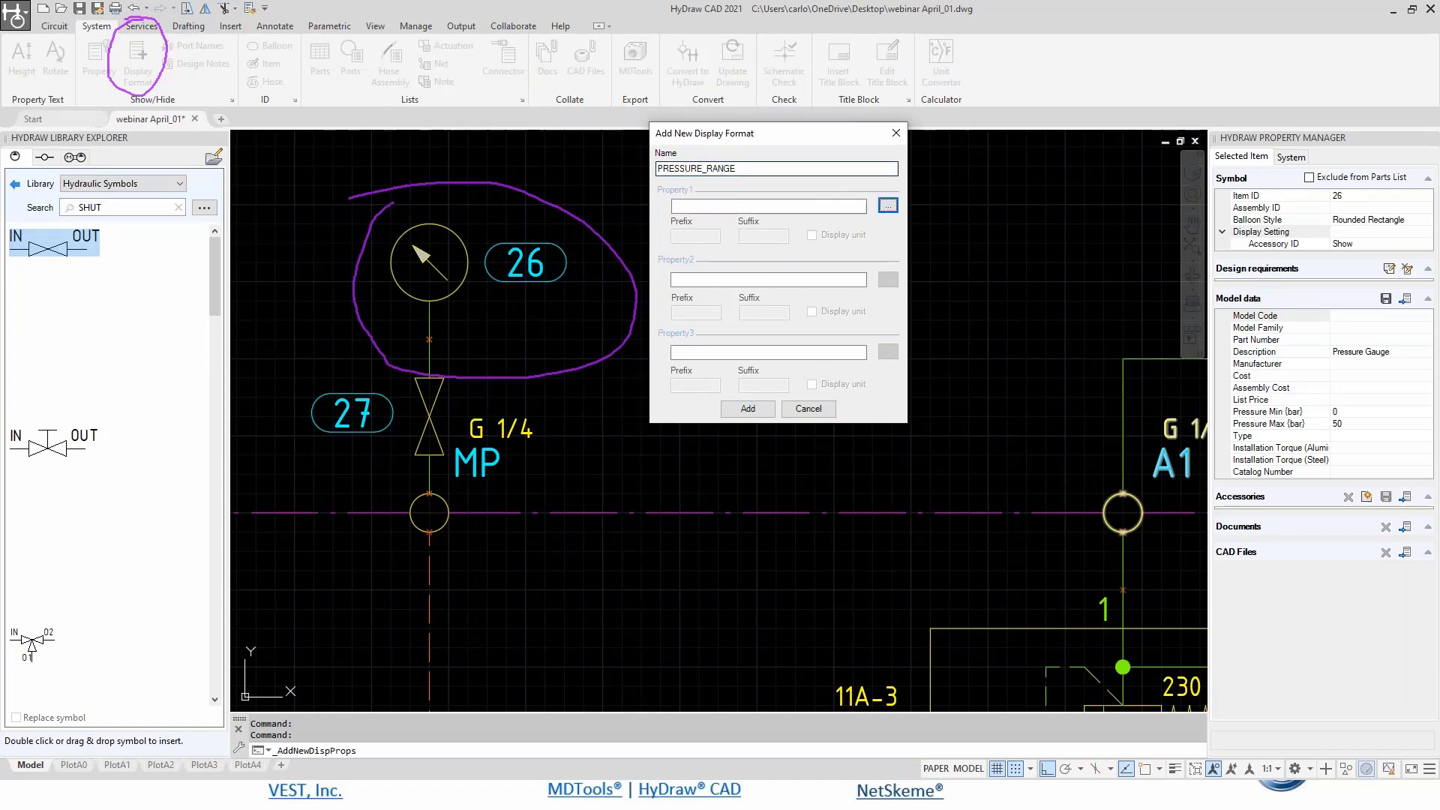
{"action": "left_click", "coordinate": [890, 207]}
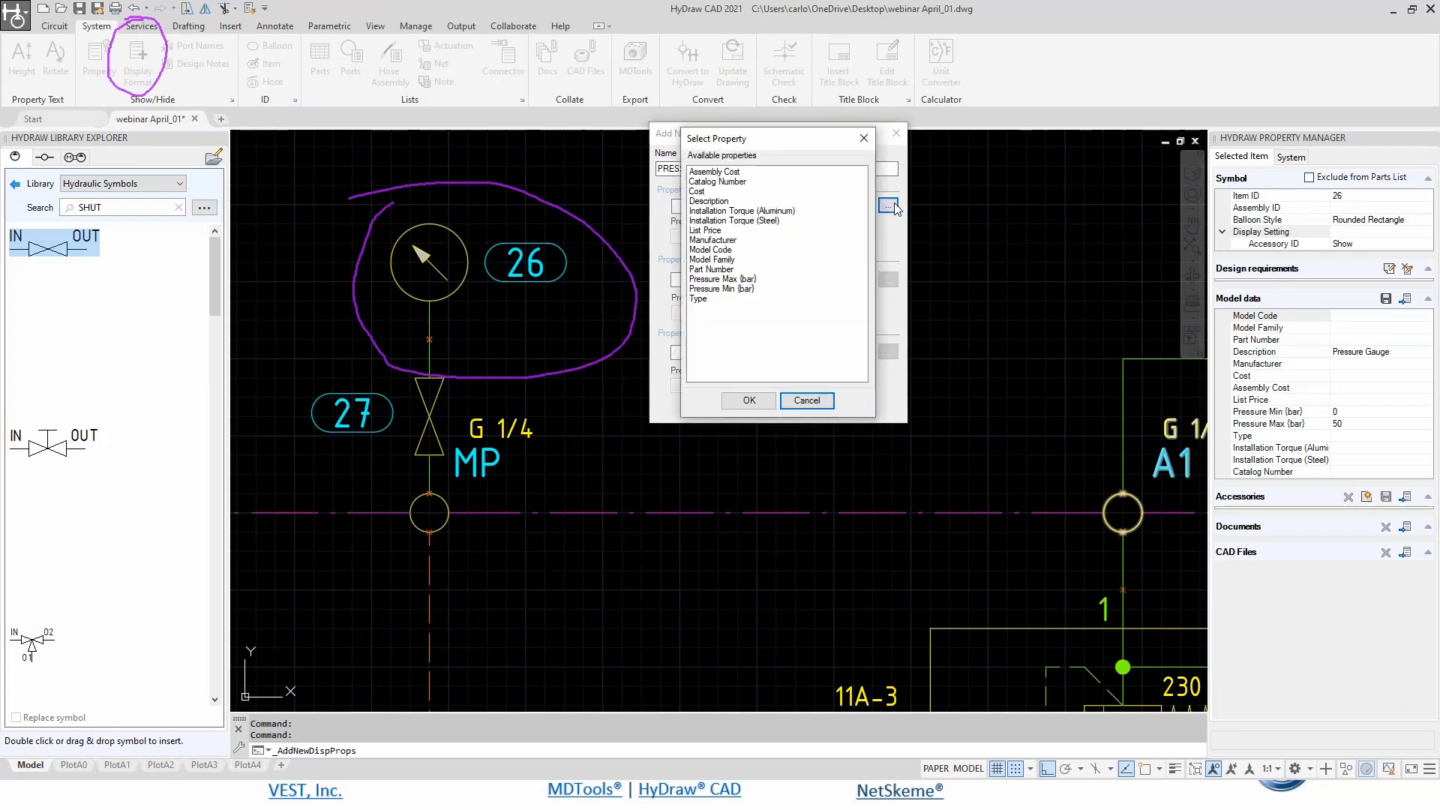
{"action": "left_click", "coordinate": [708, 279]}
{"action": "left_click", "coordinate": [752, 392]}
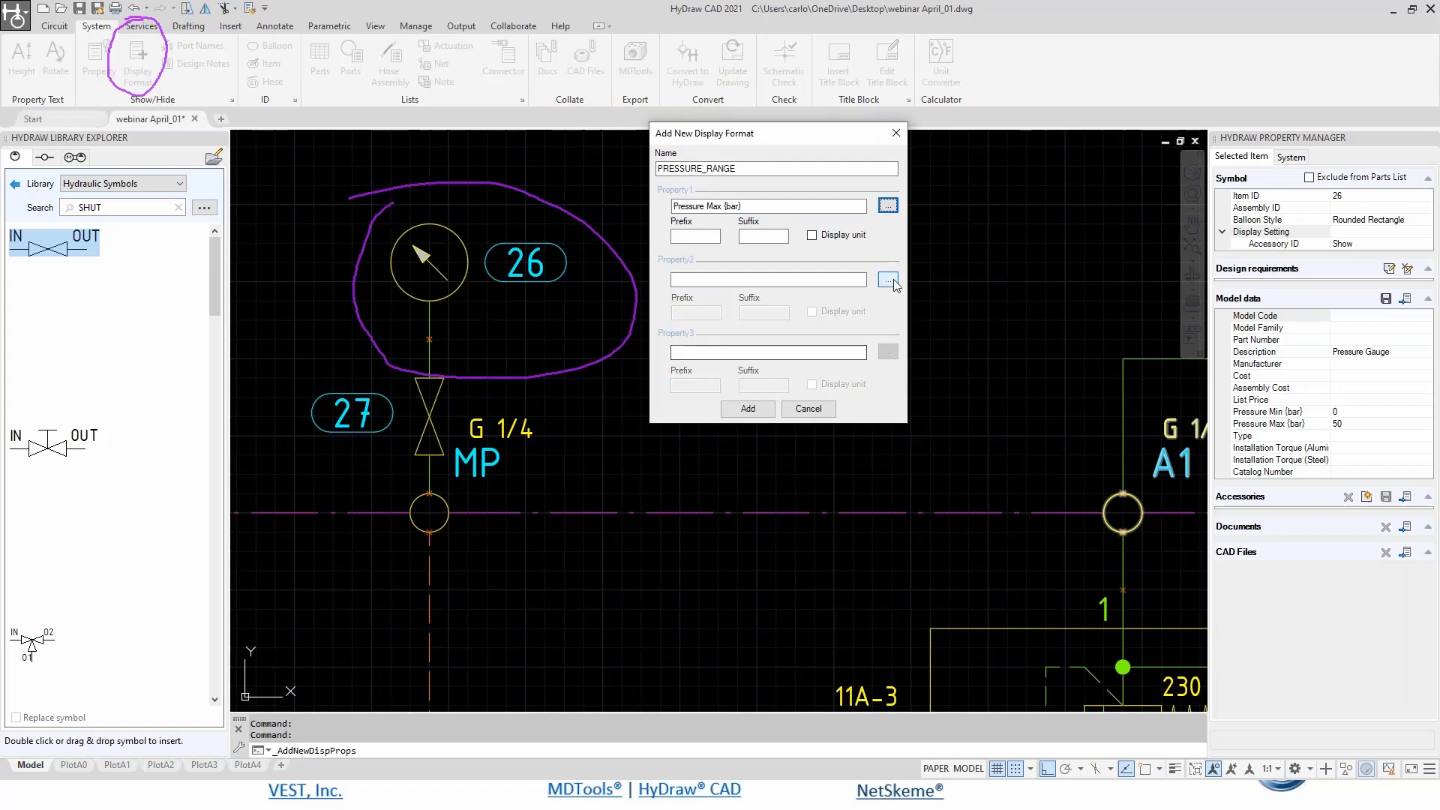
{"action": "left_click", "coordinate": [889, 279]}
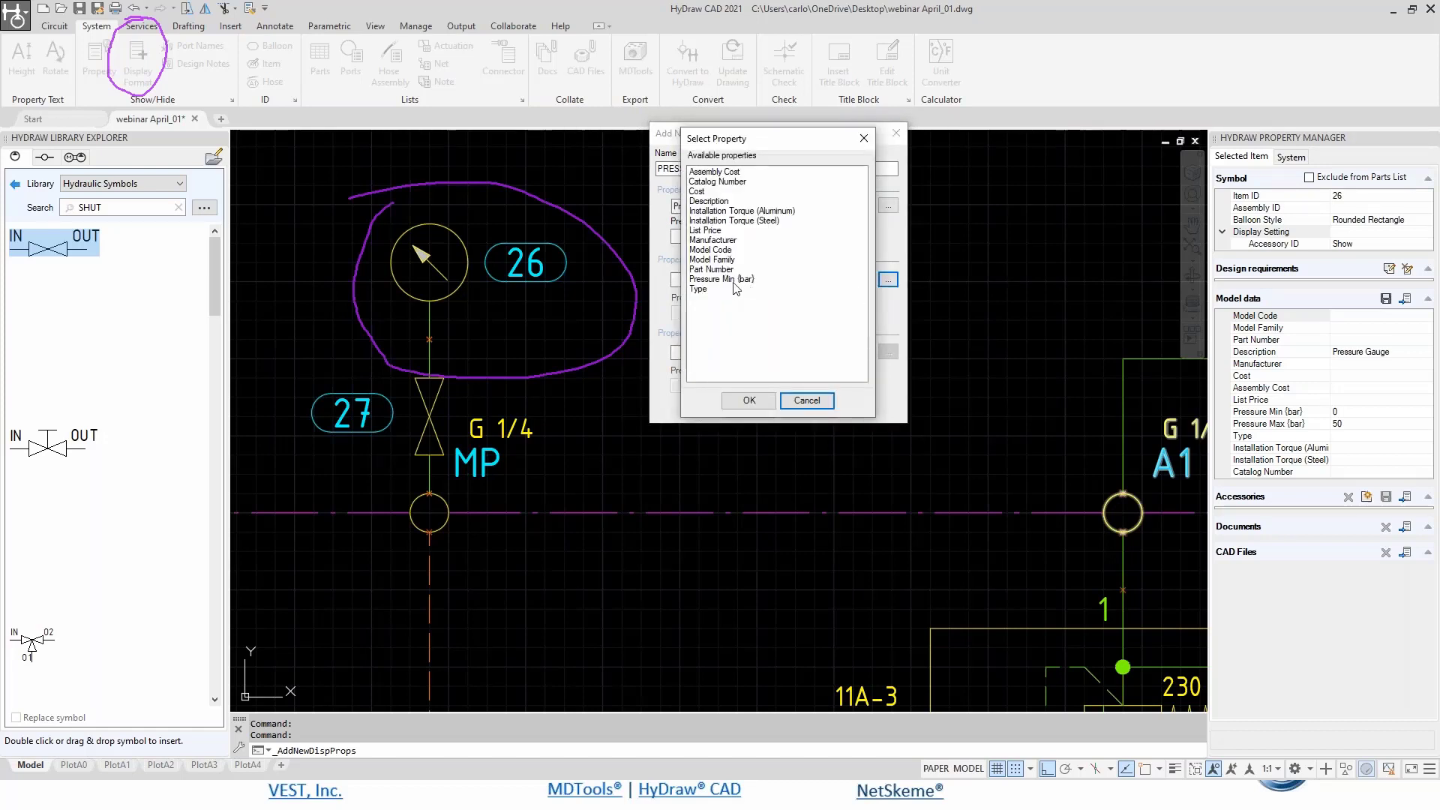
{"action": "left_click_drag", "start_coordinate": [808, 150], "coordinate": [1122, 234]}
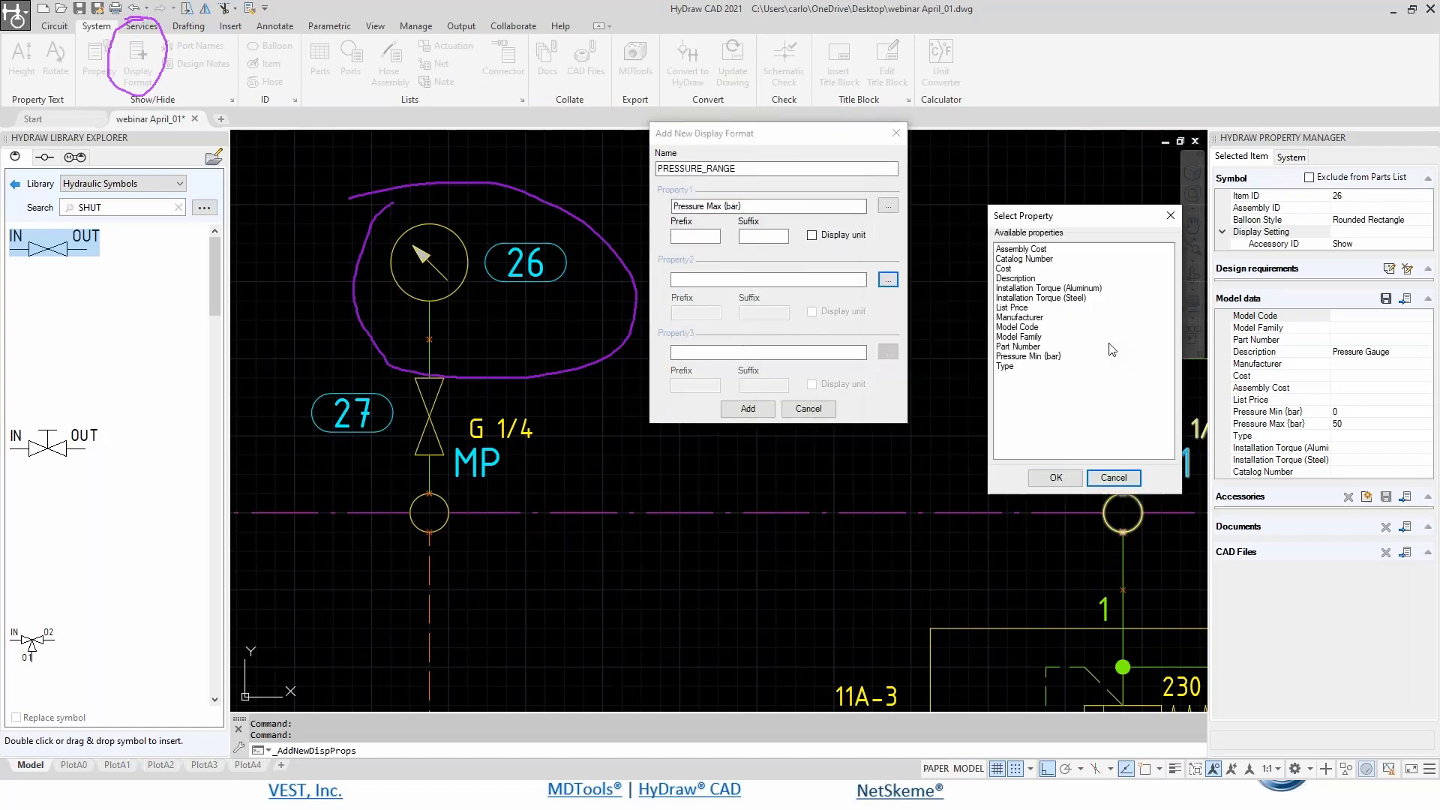
{"action": "left_click", "coordinate": [1118, 482]}
- Assign Pressure Min (bar) as the format's first property and Pressure Max (bar) as its second
{"action": "left_click", "coordinate": [888, 206]}
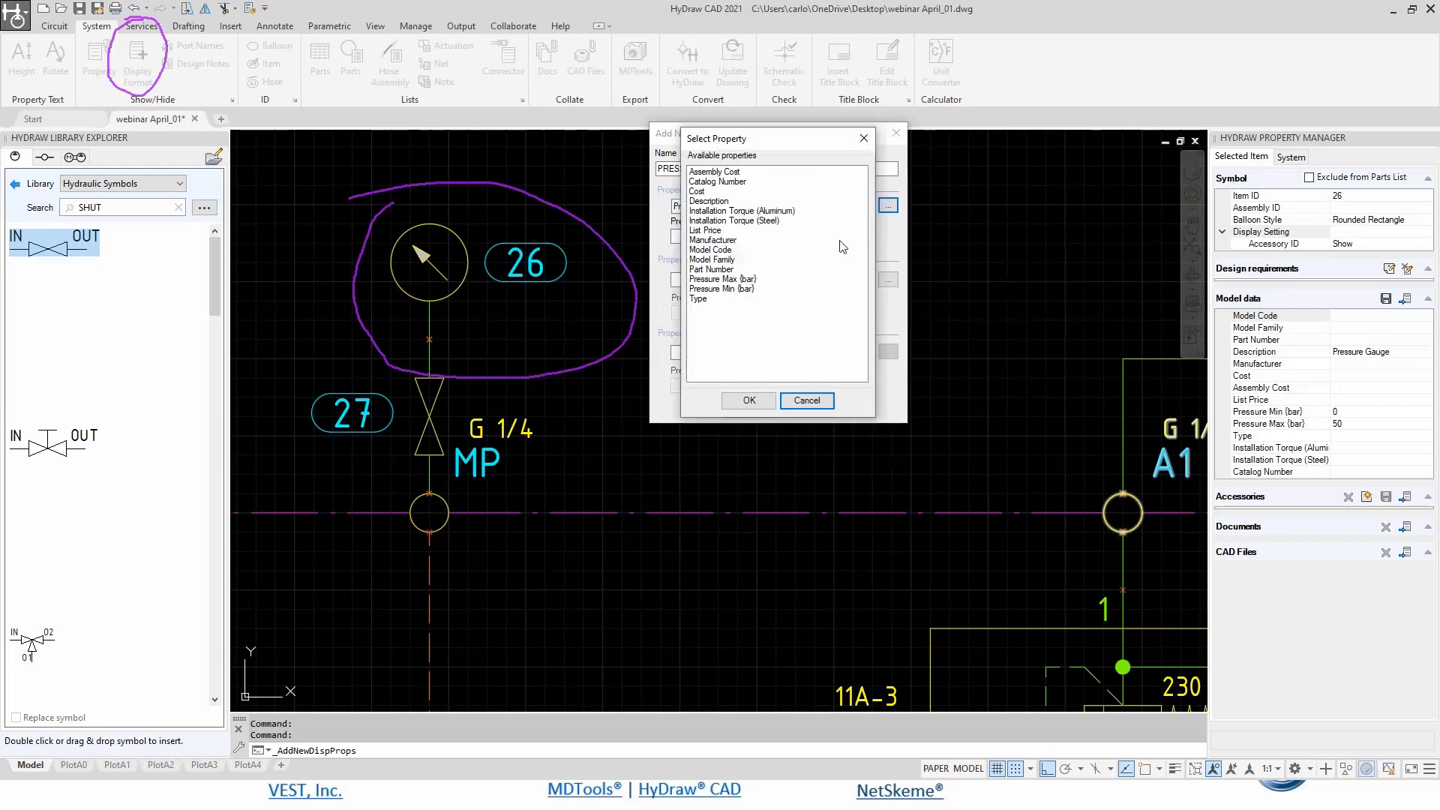
{"action": "left_click", "coordinate": [752, 400]}
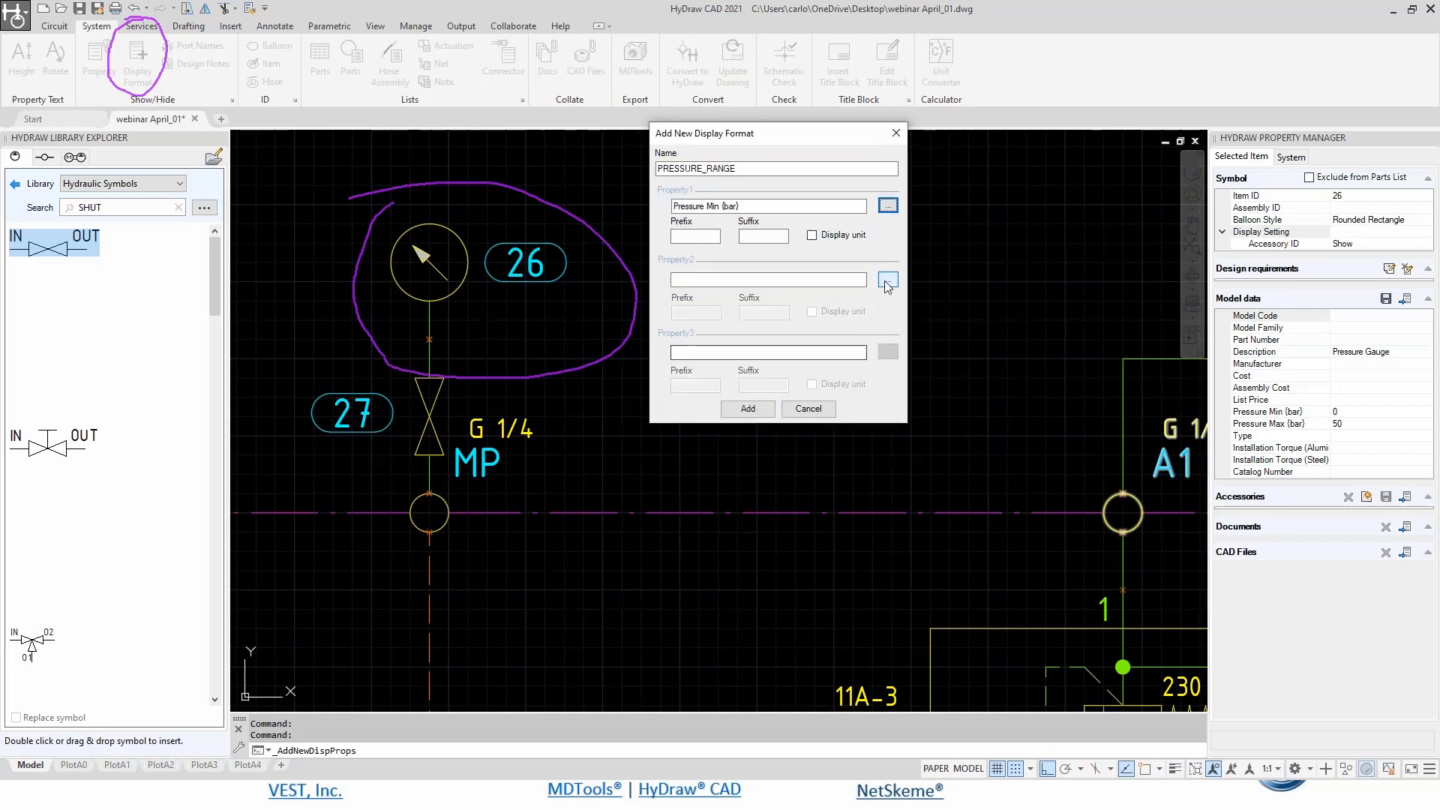
{"action": "left_click", "coordinate": [888, 279]}
{"action": "left_click", "coordinate": [723, 279]}
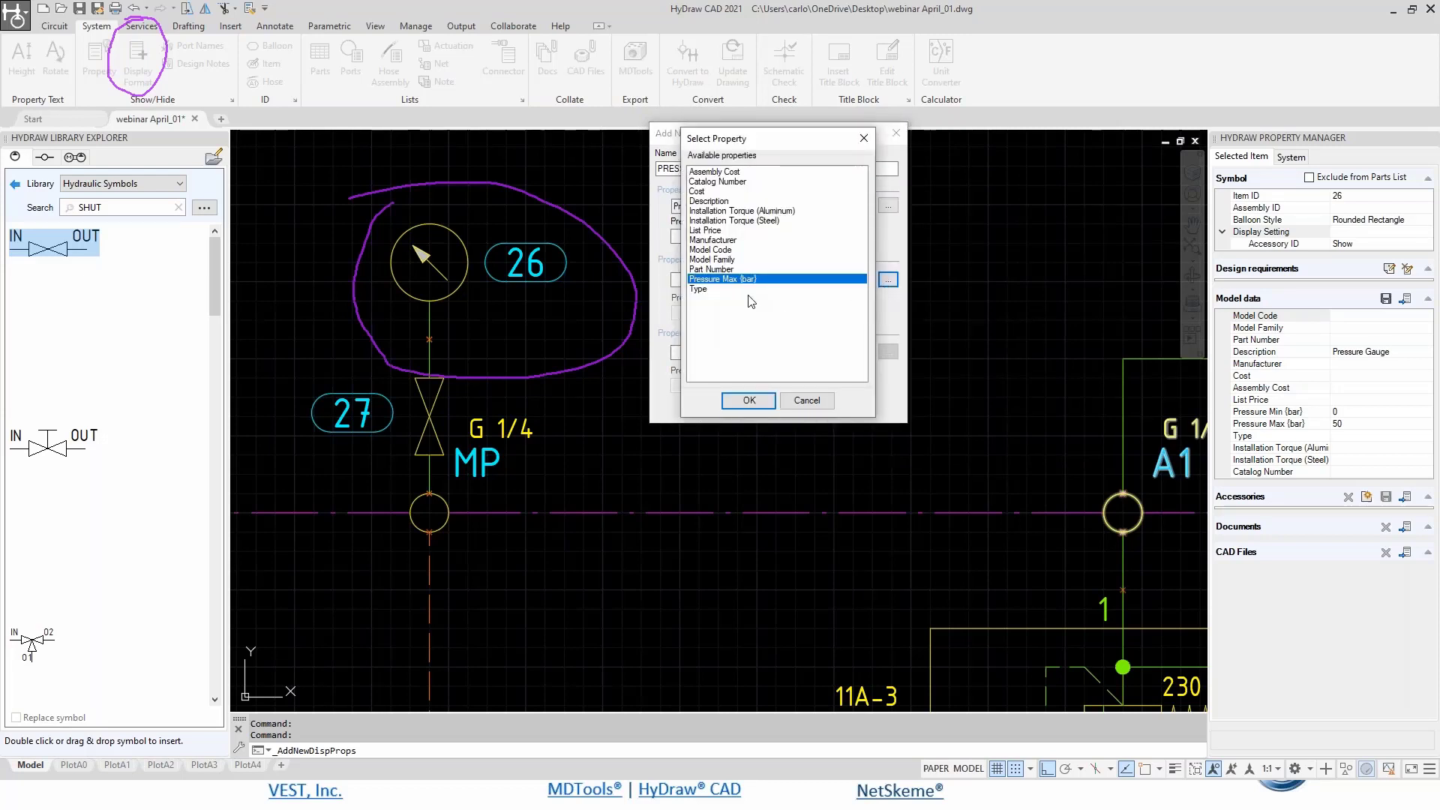
{"action": "left_click", "coordinate": [749, 400]}
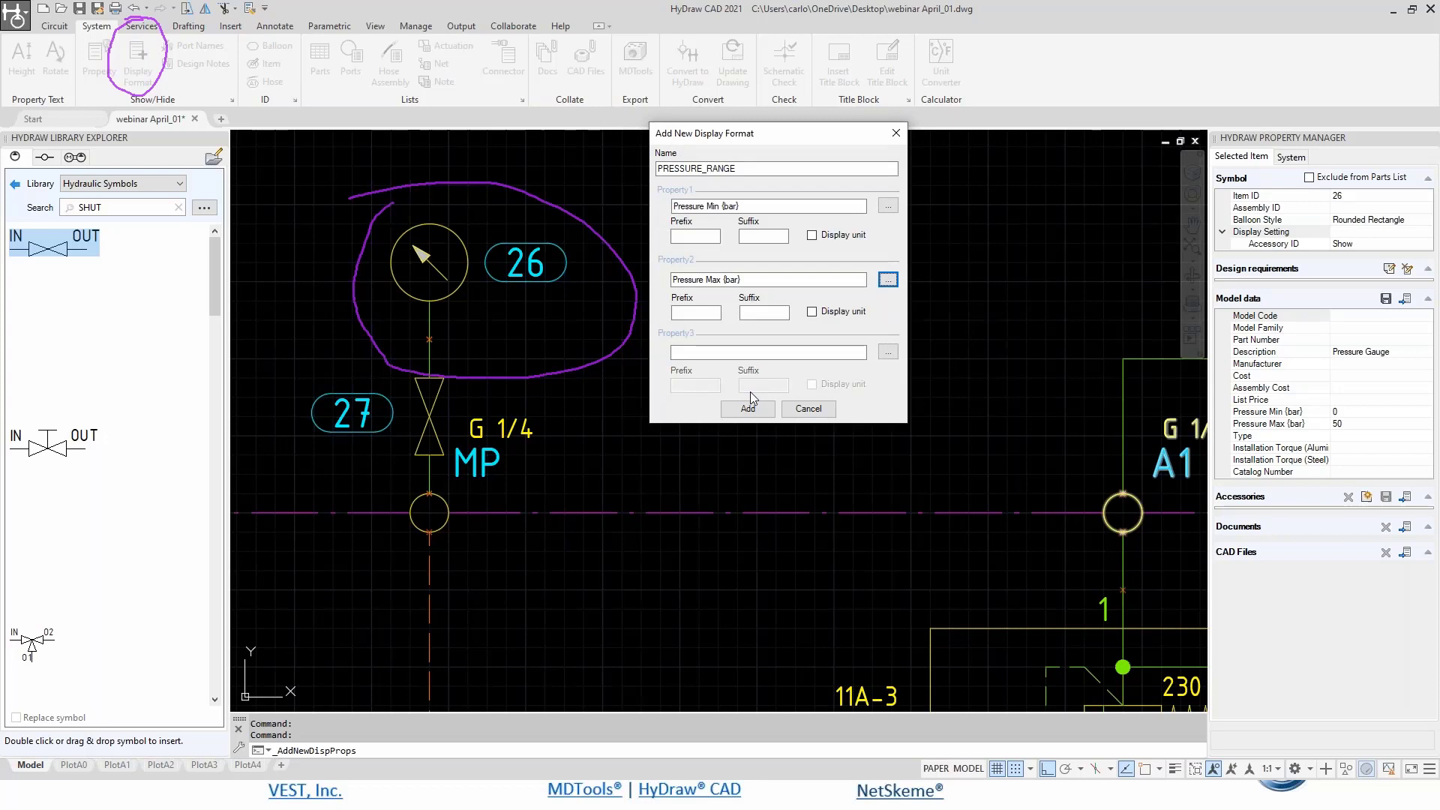
- Show the unit and use a "-" prefix for Pressure Max, and add the display format to the gauge
{"action": "left_click", "coordinate": [812, 311]}
{"action": "left_click", "coordinate": [705, 311]}
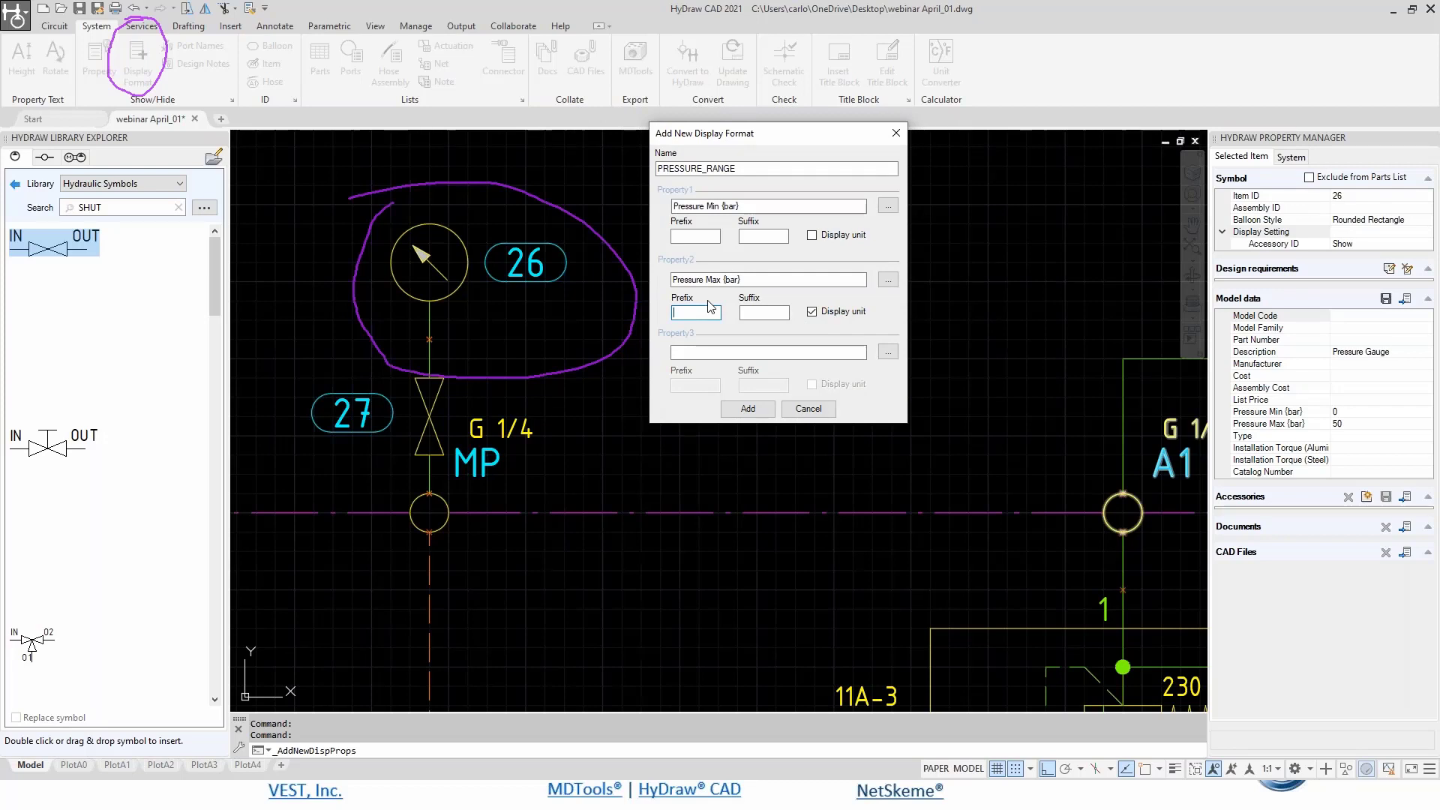
{"action": "type", "text": "-"}
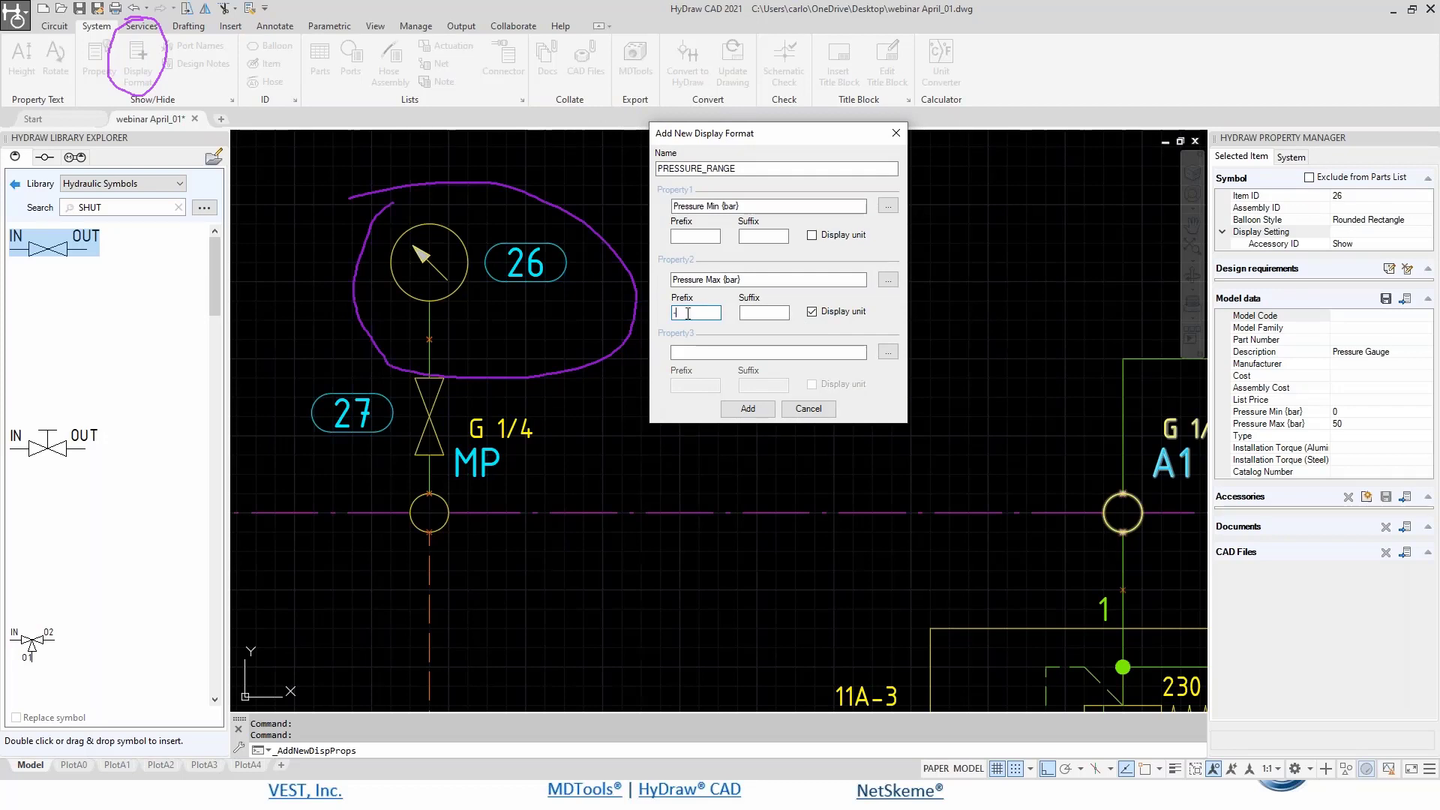
{"action": "left_click", "coordinate": [756, 410]}
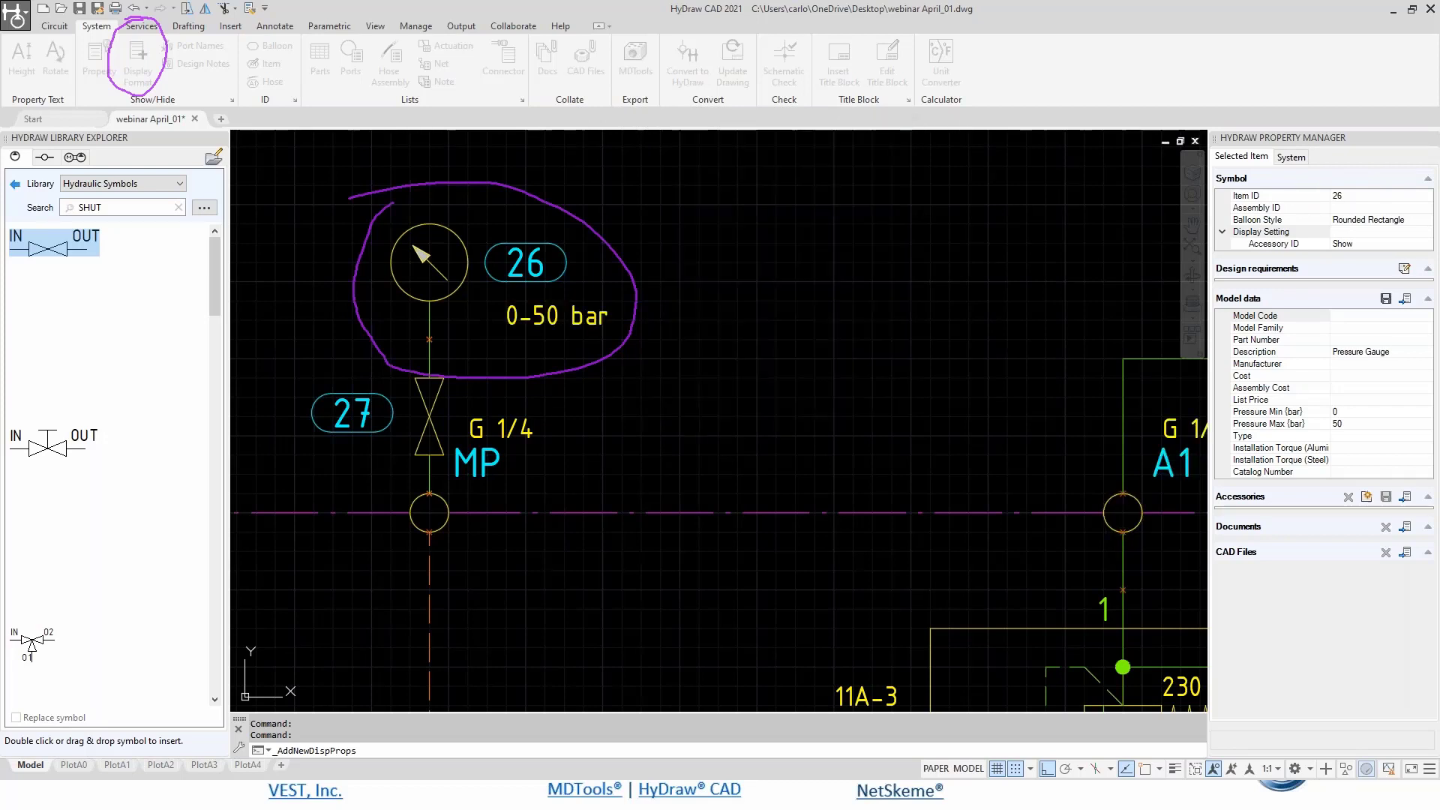
- Move the gauge's pressure range text left so it sits beneath the gauge and its item balloon 26
{"action": "left_click", "coordinate": [428, 335]}
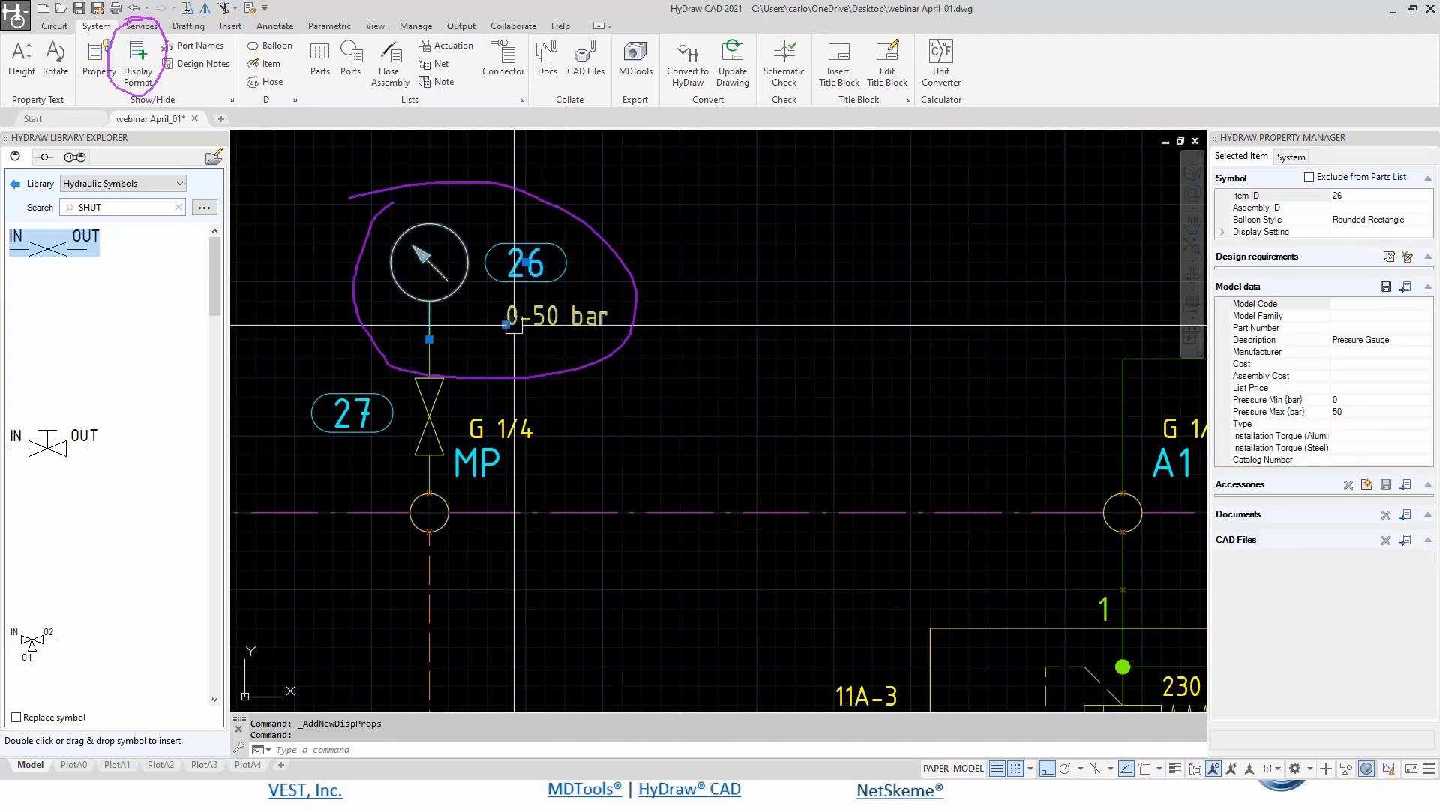
{"action": "left_click", "coordinate": [506, 324]}
{"action": "left_click", "coordinate": [464, 318]}
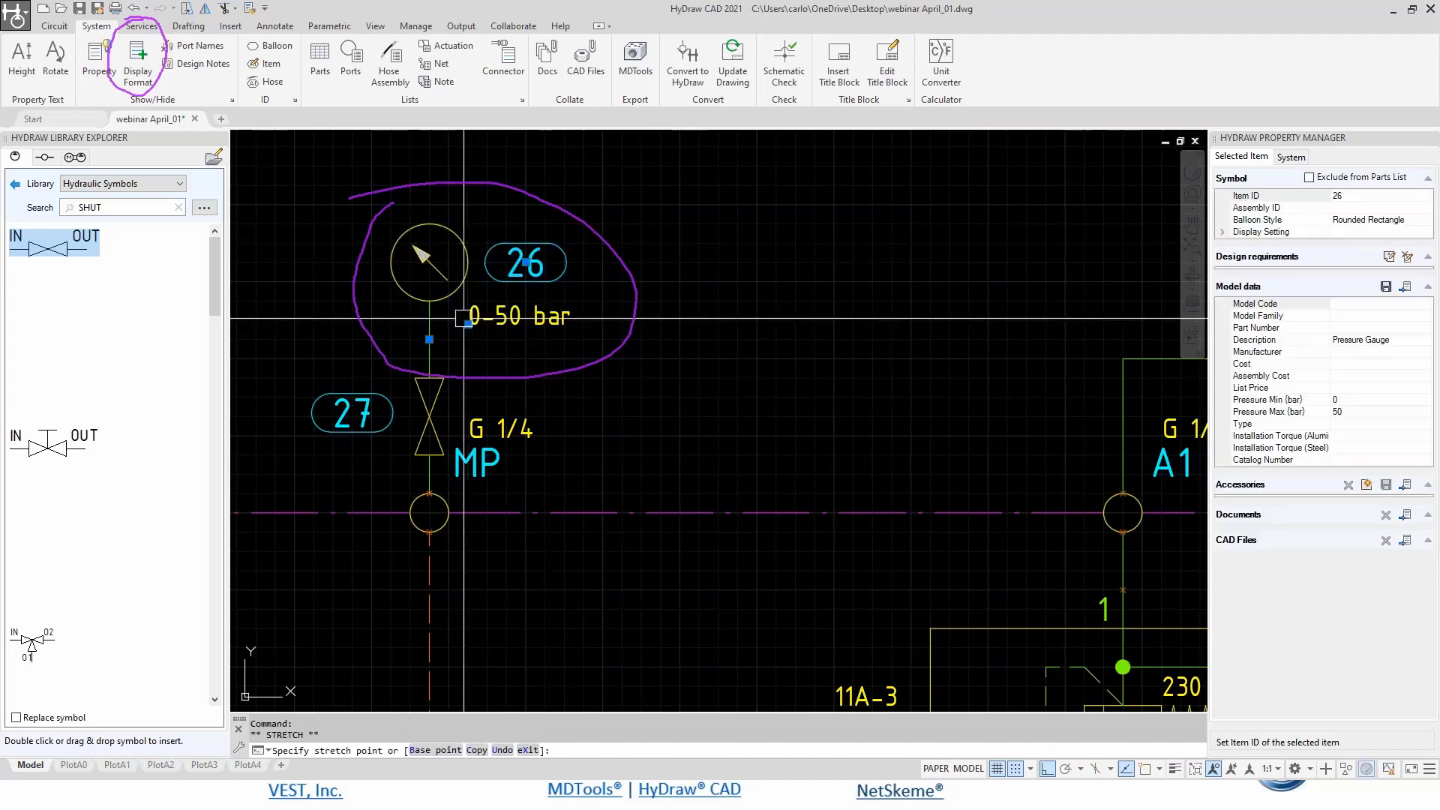
{"action": "key", "text": "Escape"}
{"action": "key", "text": "Escape"}
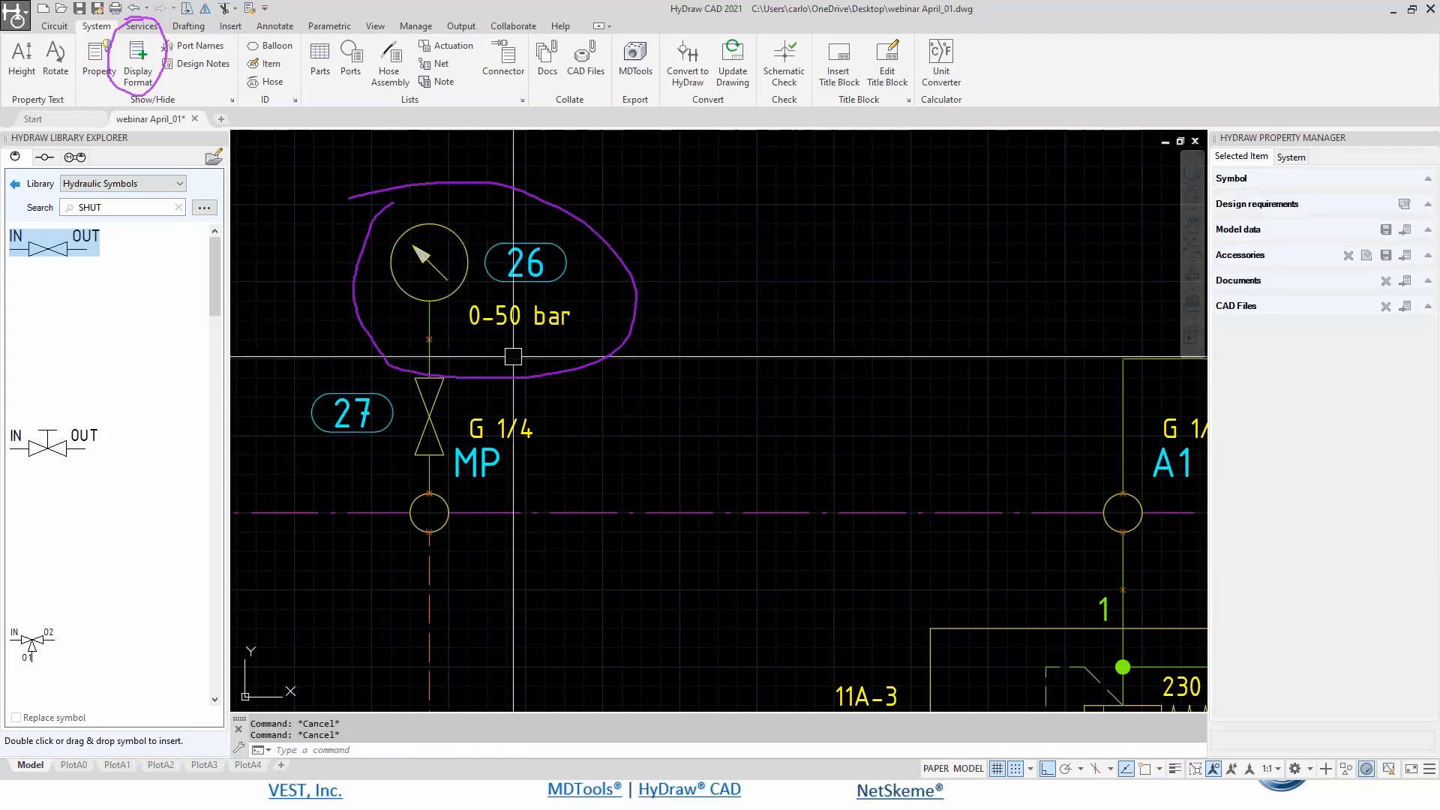
{"action": "scroll", "coordinate": [512, 356], "scroll_direction": "down", "scroll_amount": 2}
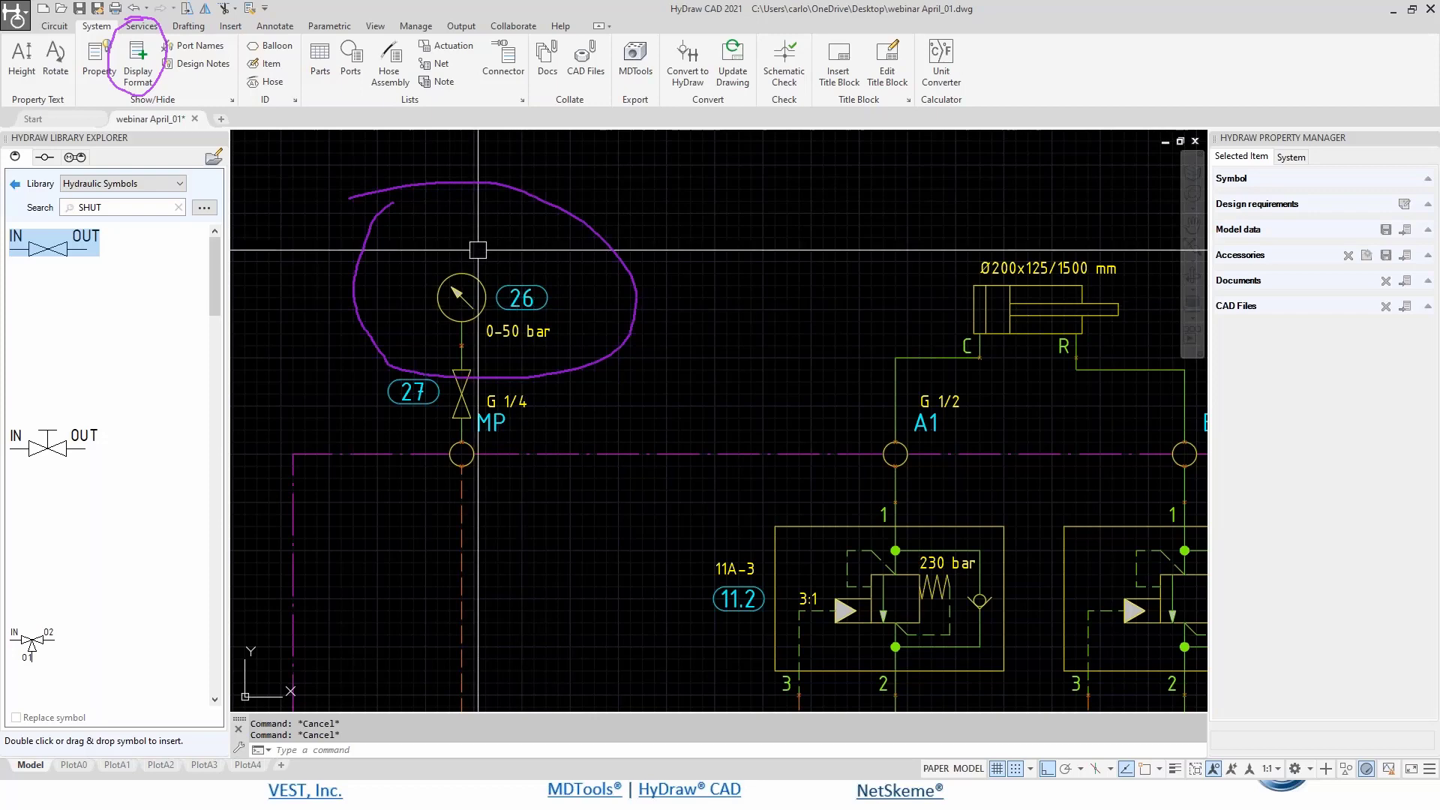
{"action": "scroll", "coordinate": [590, 467], "scroll_direction": "down", "scroll_amount": 2}
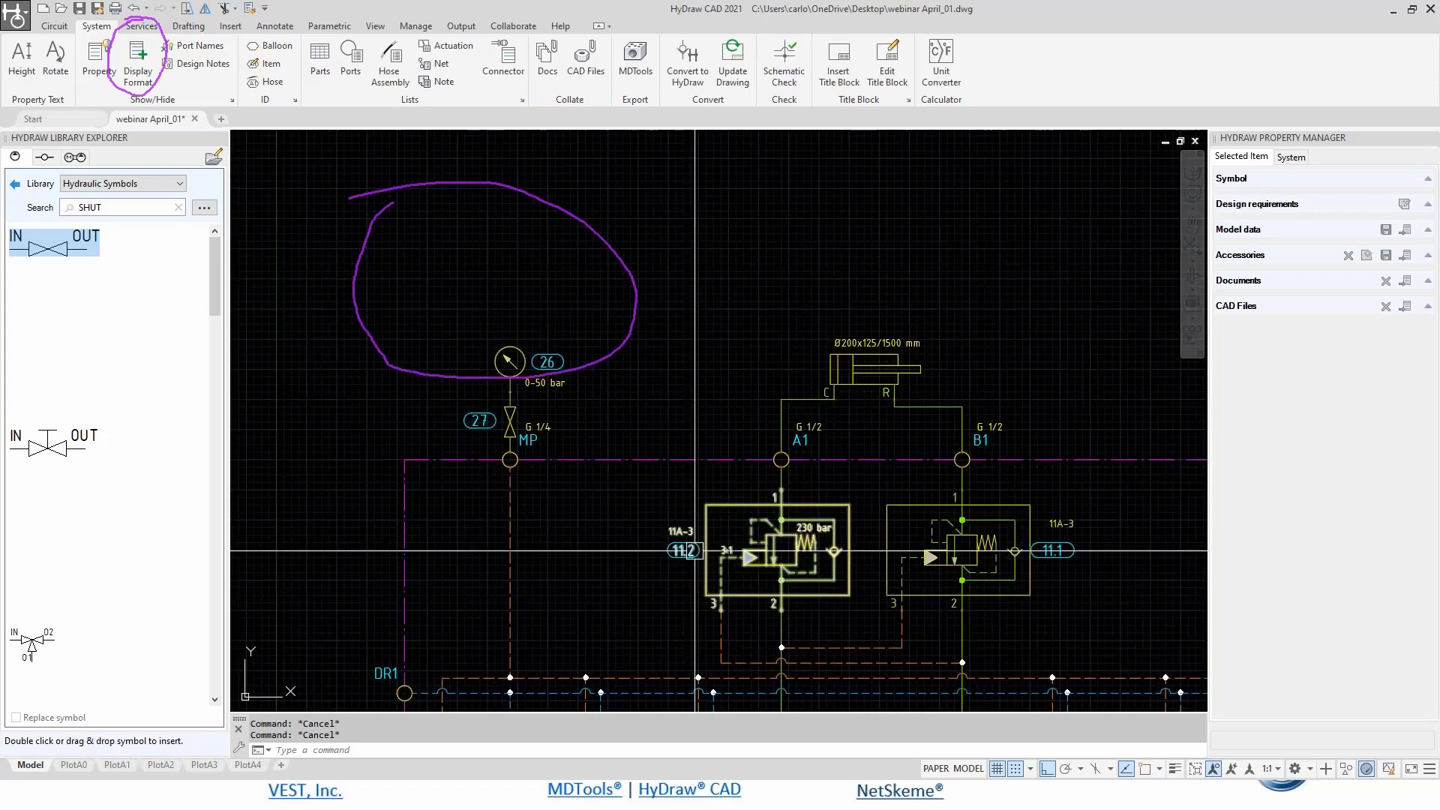
- Set the Type of pressure reducing valve 5 to 0..5 mA
{"action": "middle_click_drag", "start_coordinate": [695, 551], "coordinate": [704, 268]}
{"action": "scroll", "coordinate": [618, 516], "scroll_direction": "up", "scroll_amount": 2}
{"action": "left_click", "coordinate": [634, 448]}
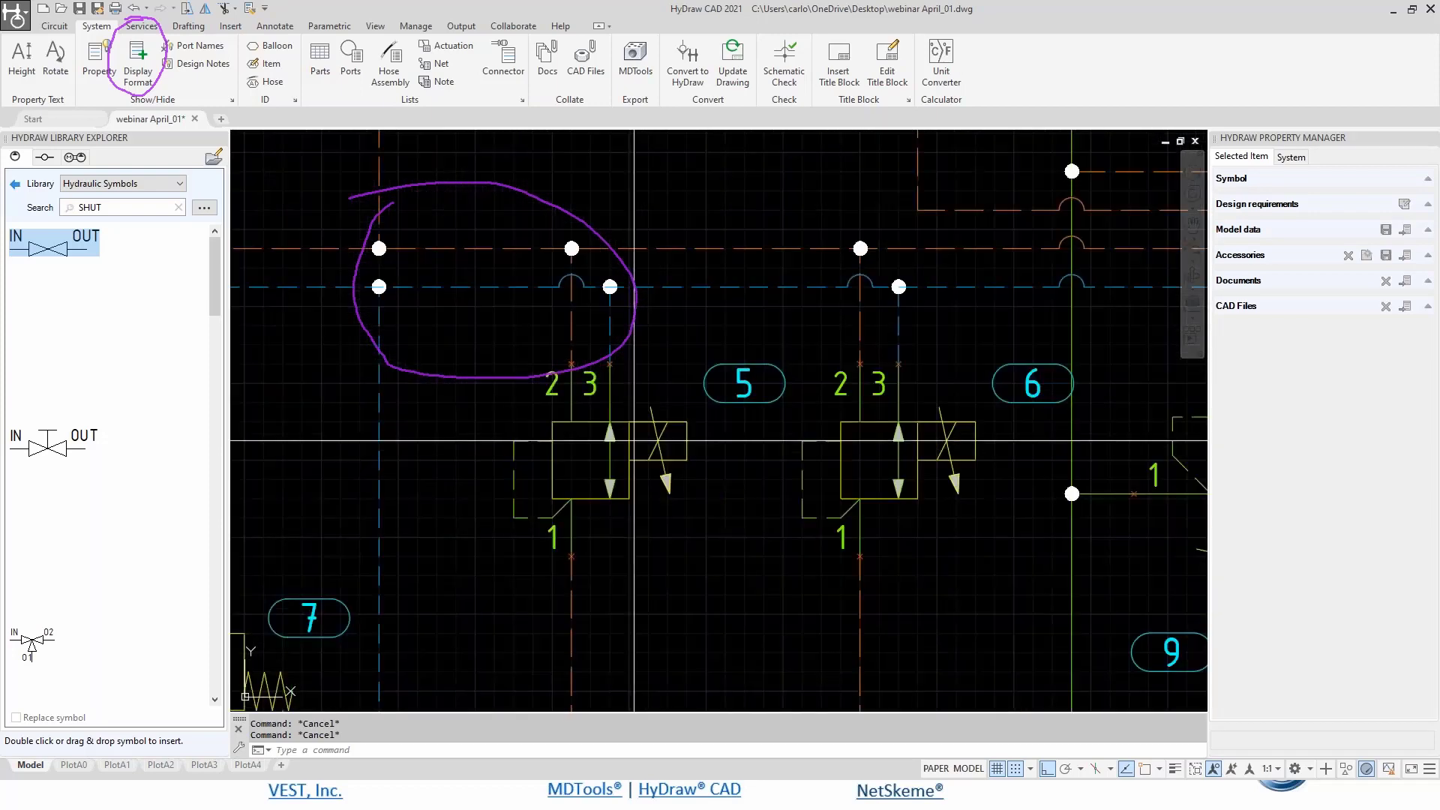
{"action": "middle_click_drag", "start_coordinate": [708, 450], "coordinate": [605, 297]}
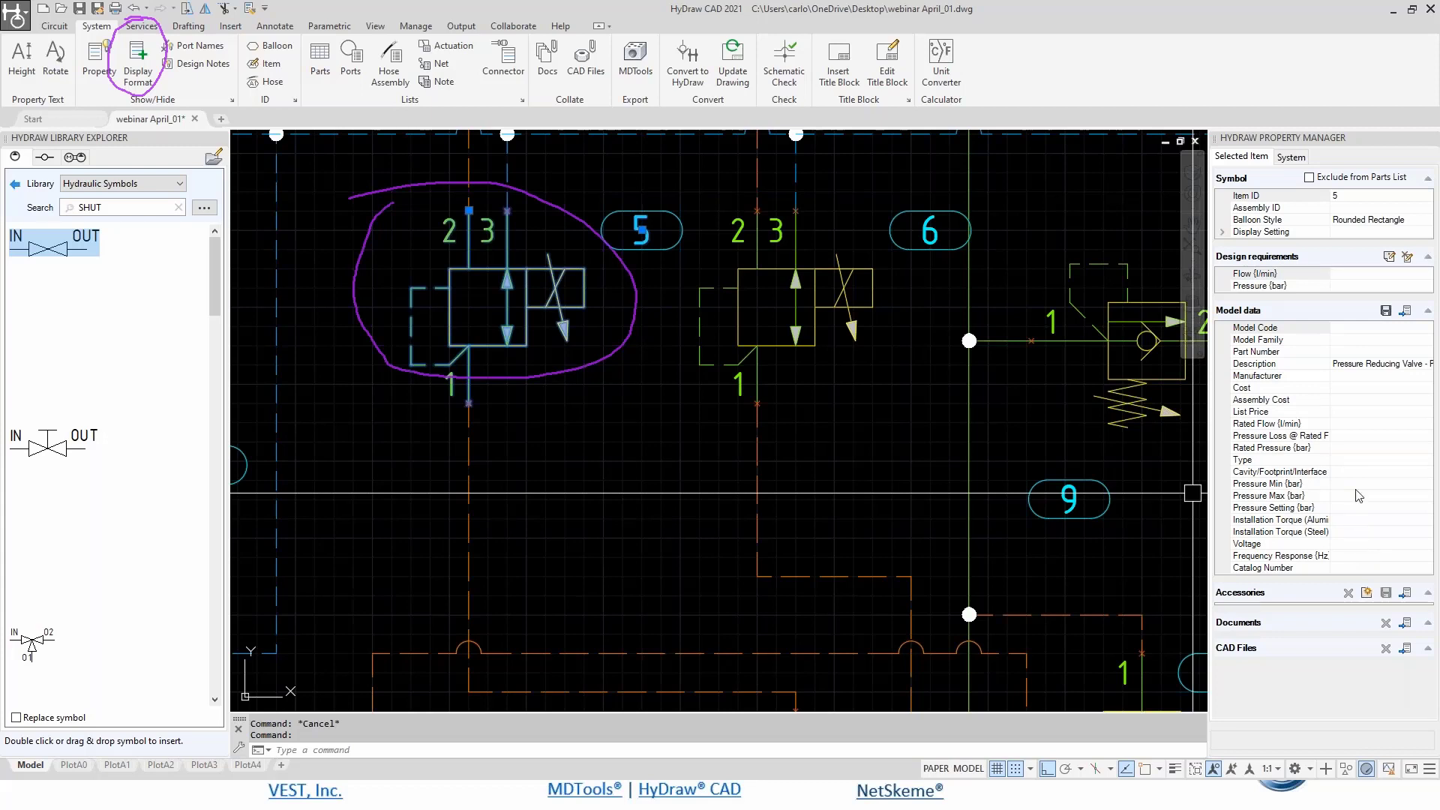
{"action": "left_click", "coordinate": [1374, 459]}
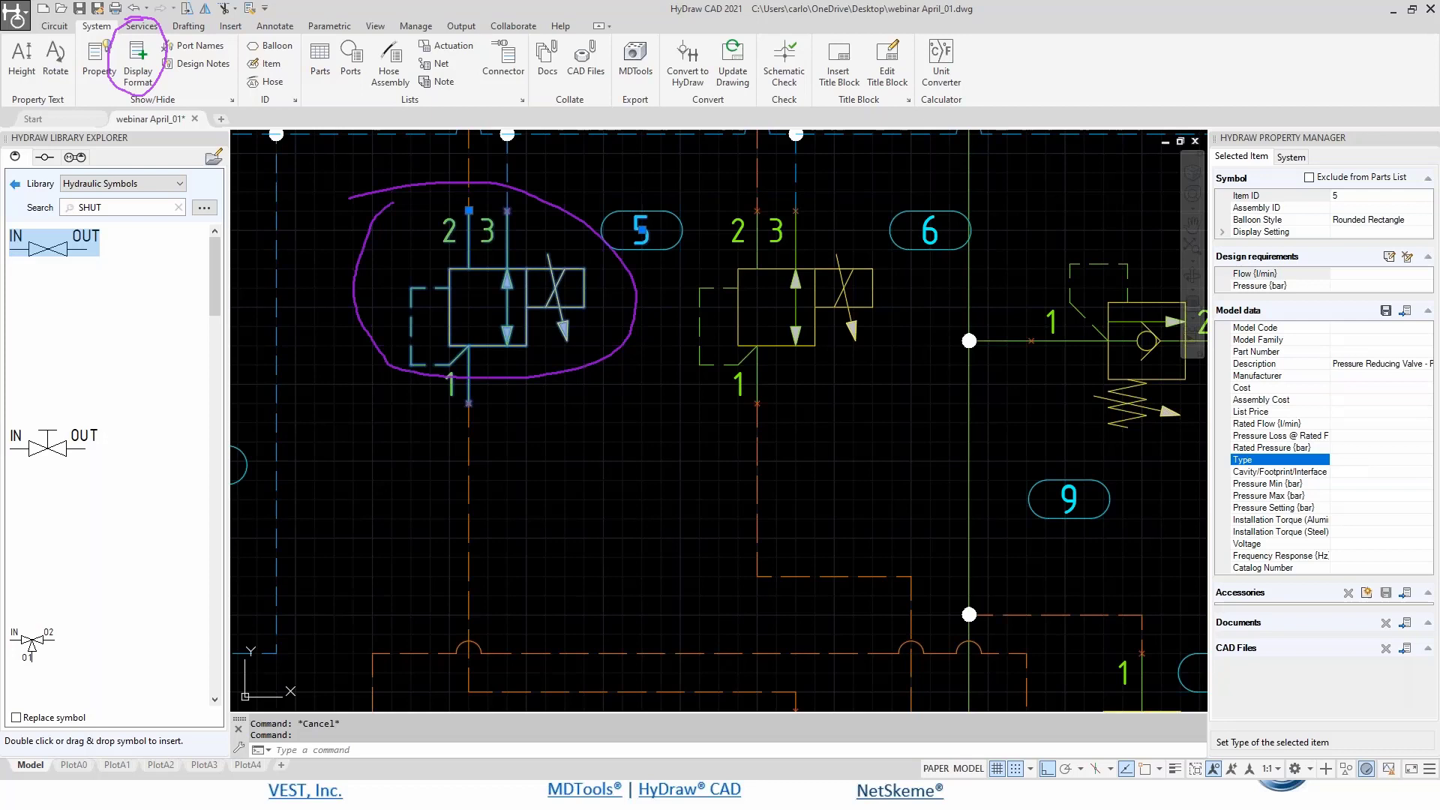
{"action": "type", "text": "0..5M"}
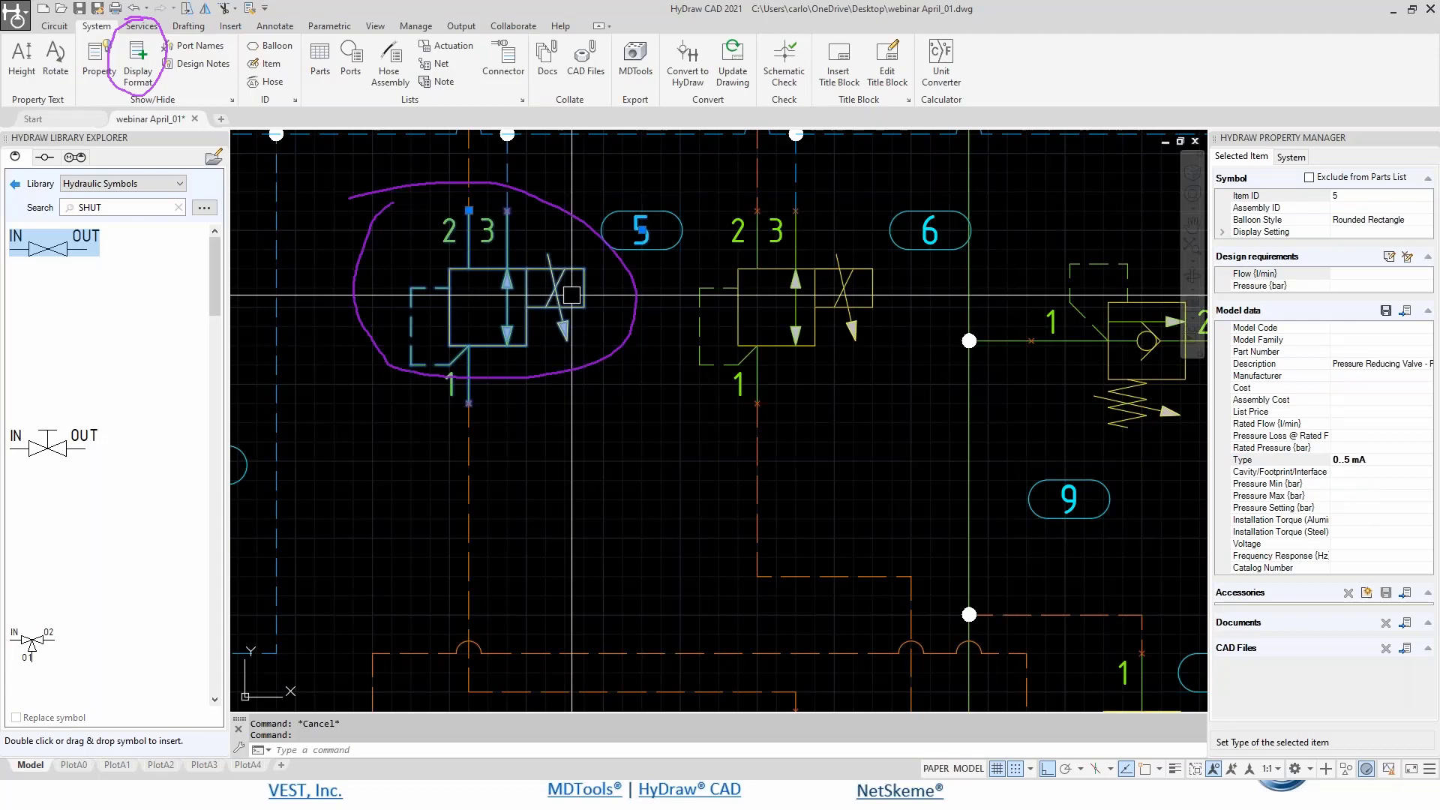
{"action": "key", "text": "Escape"}
{"action": "scroll", "coordinate": [514, 211], "scroll_direction": "down", "scroll_amount": 4}
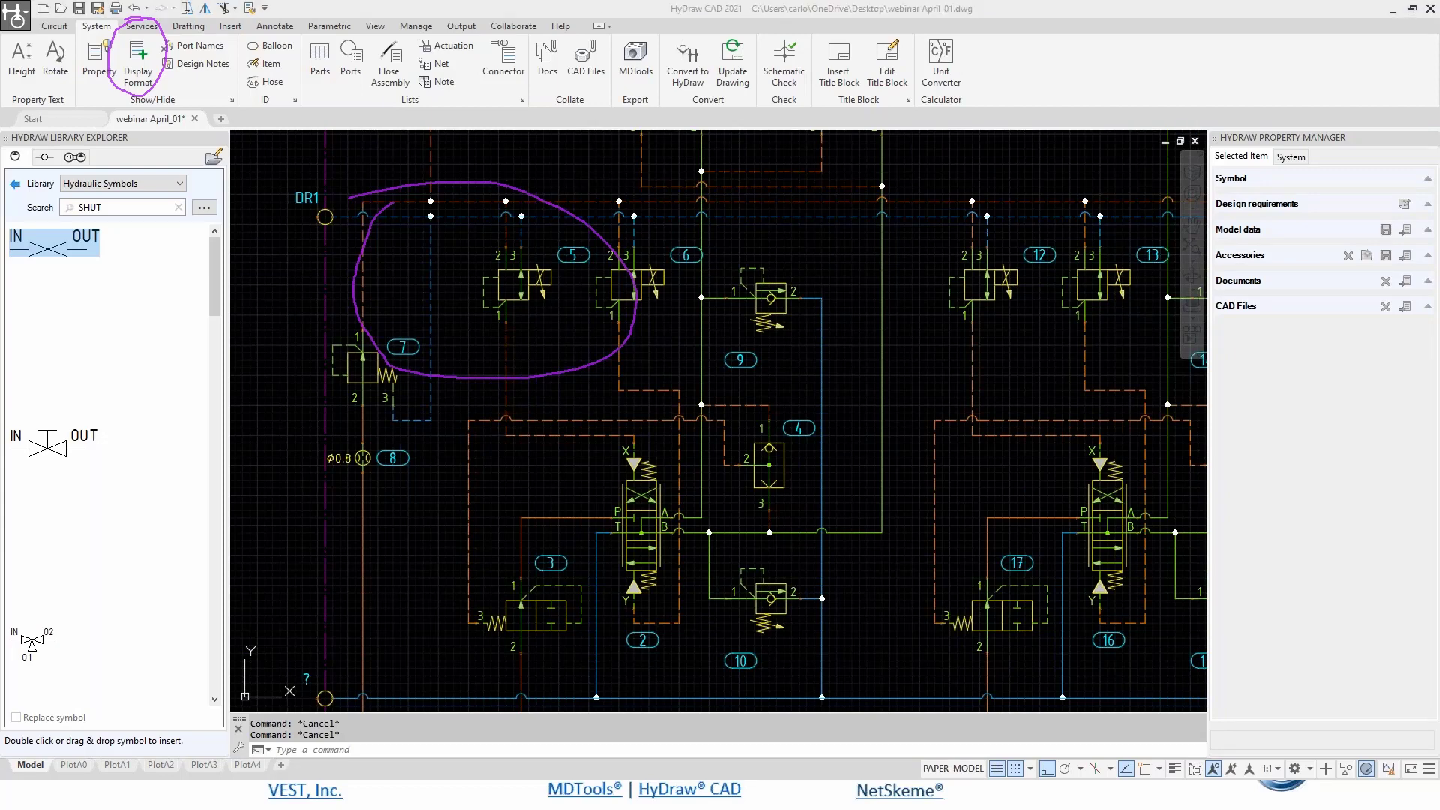
{"action": "key", "text": "Escape"}
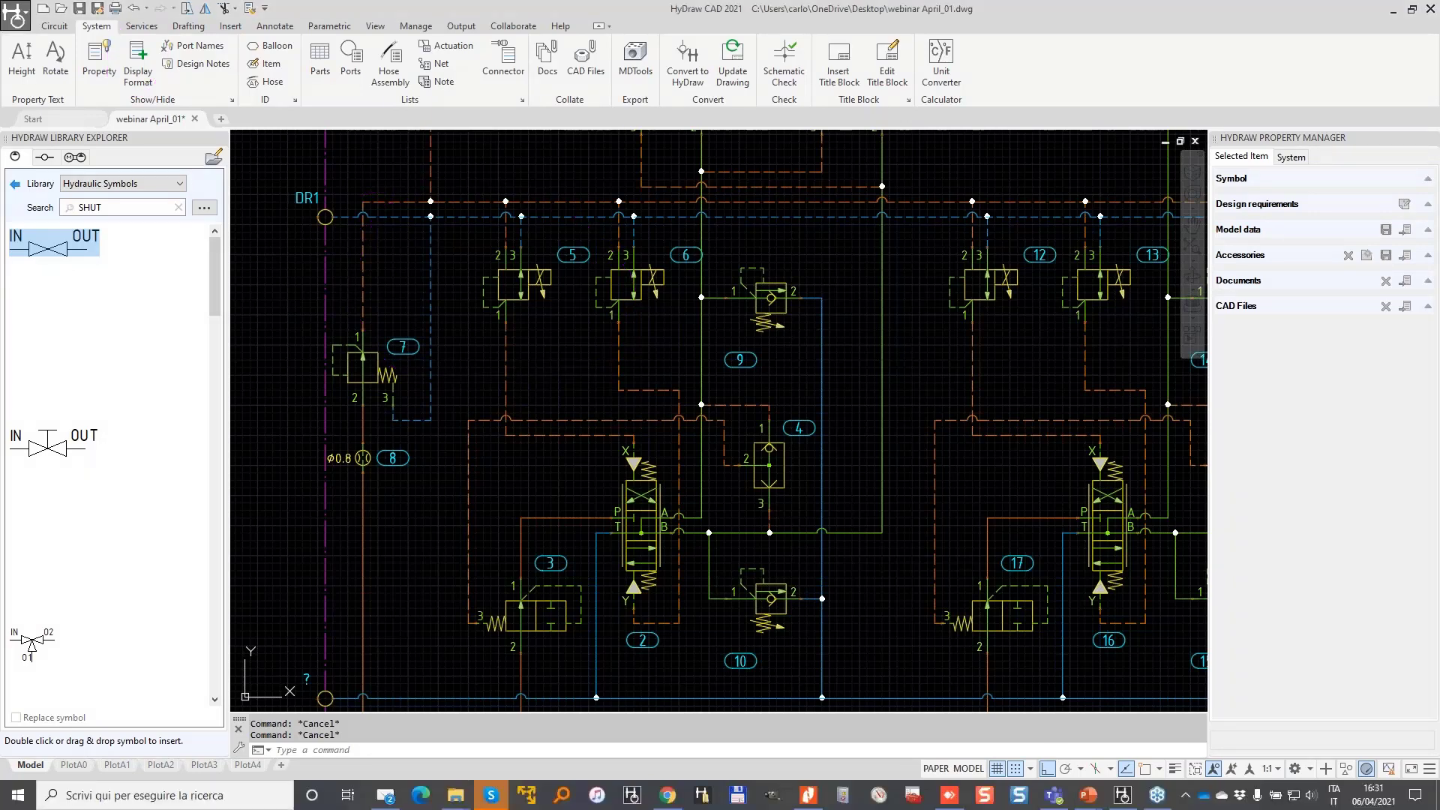
- Start a new display format for pressure reducing valves 5, 6, 12, 13, 24 and 25 and name it TYPE
{"action": "left_click", "coordinate": [135, 56]}
{"action": "left_click", "coordinate": [517, 283]}
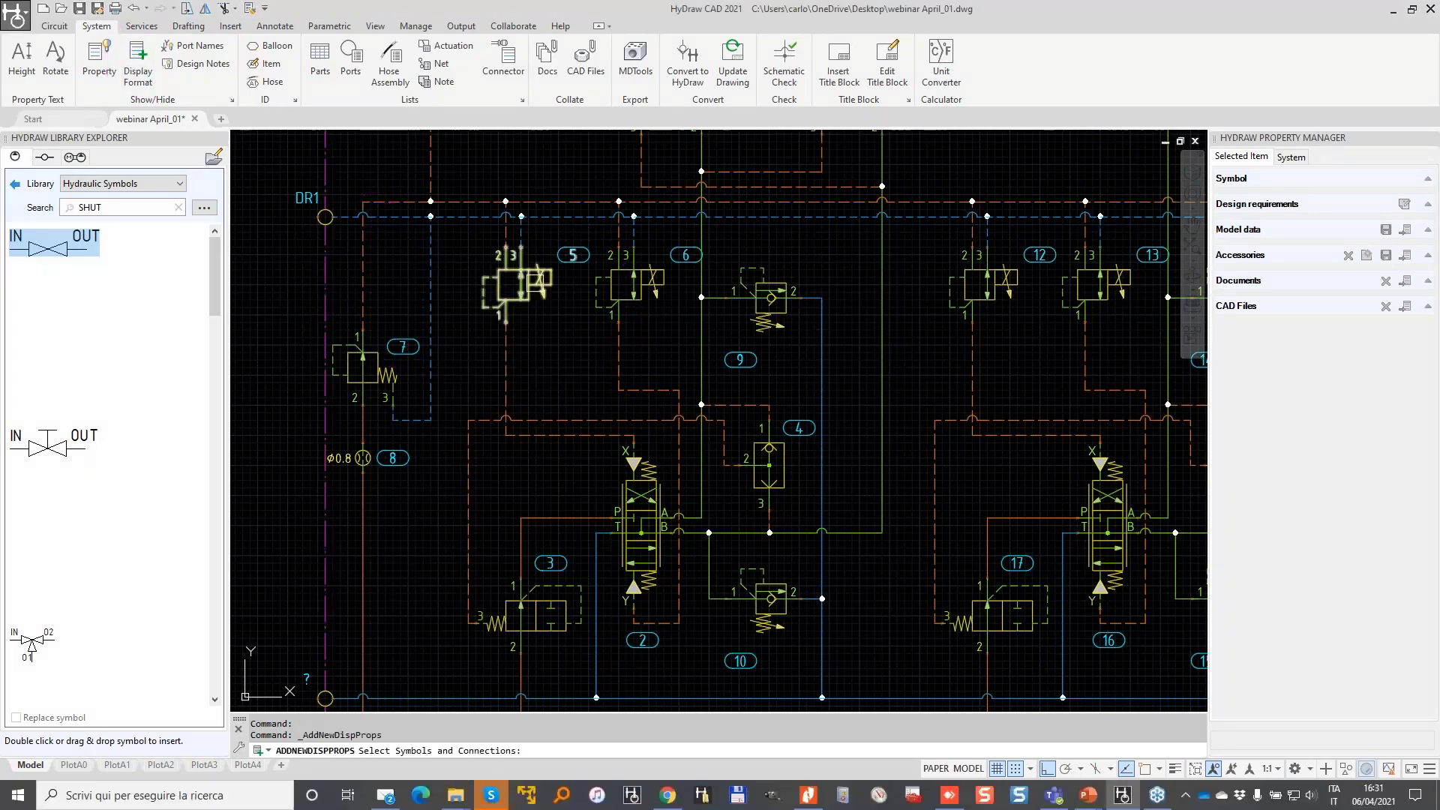
{"action": "left_click", "coordinate": [630, 284]}
{"action": "left_click", "coordinate": [994, 272]}
{"action": "left_click", "coordinate": [1093, 281]}
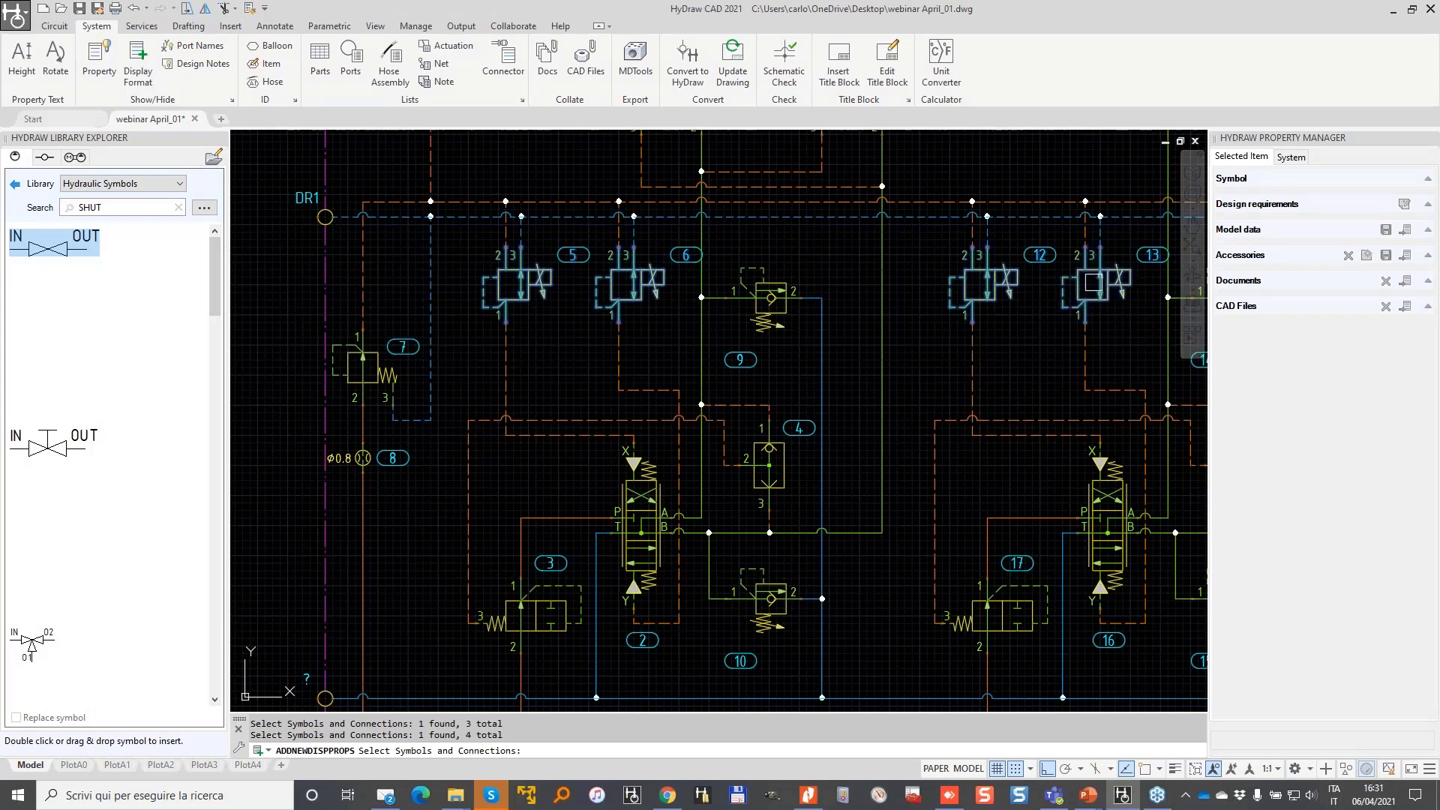
{"action": "middle_click_drag", "start_coordinate": [1093, 283], "coordinate": [587, 323]}
{"action": "left_click", "coordinate": [1009, 325]}
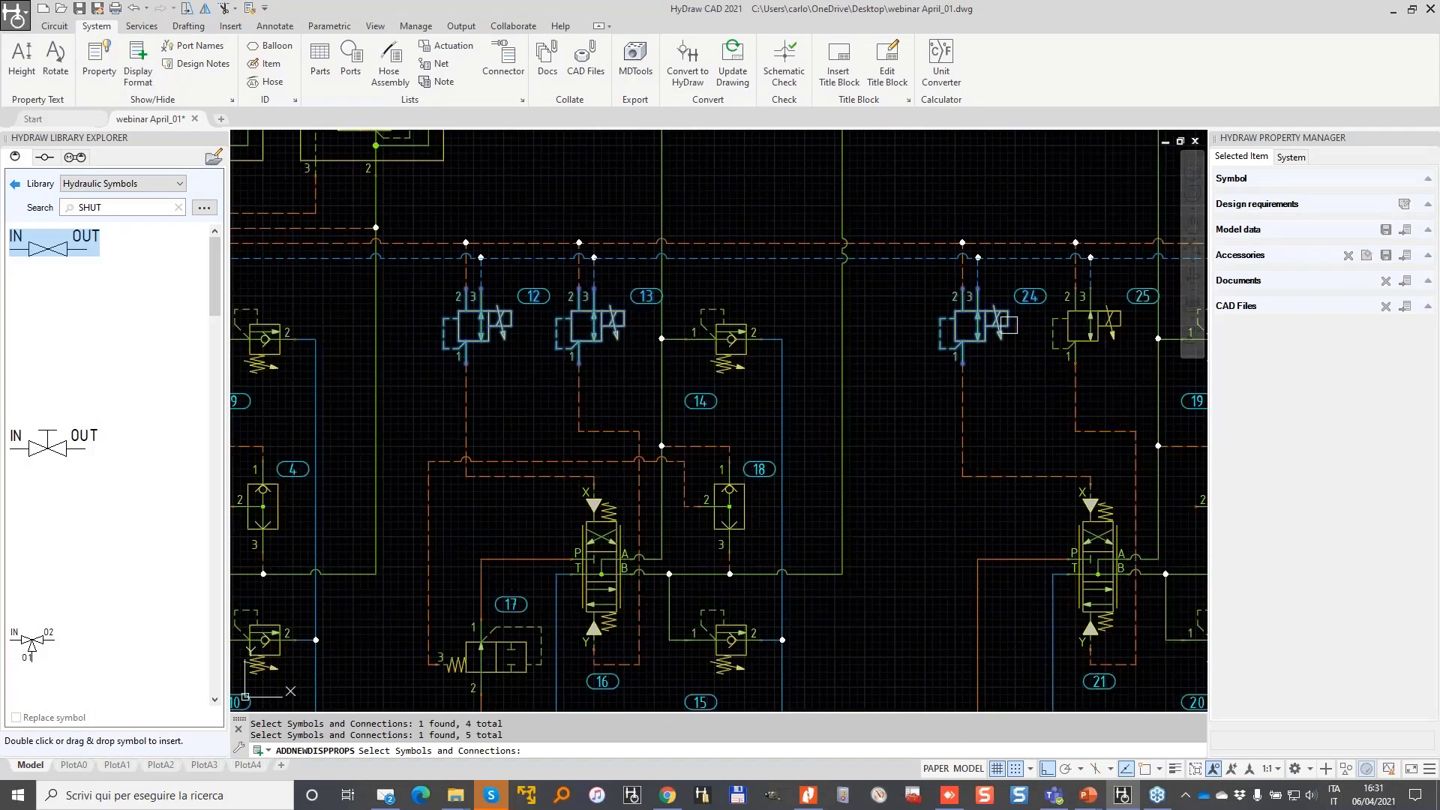
{"action": "left_click", "coordinate": [1094, 317]}
{"action": "scroll", "coordinate": [964, 321], "scroll_direction": "down", "scroll_amount": 2}
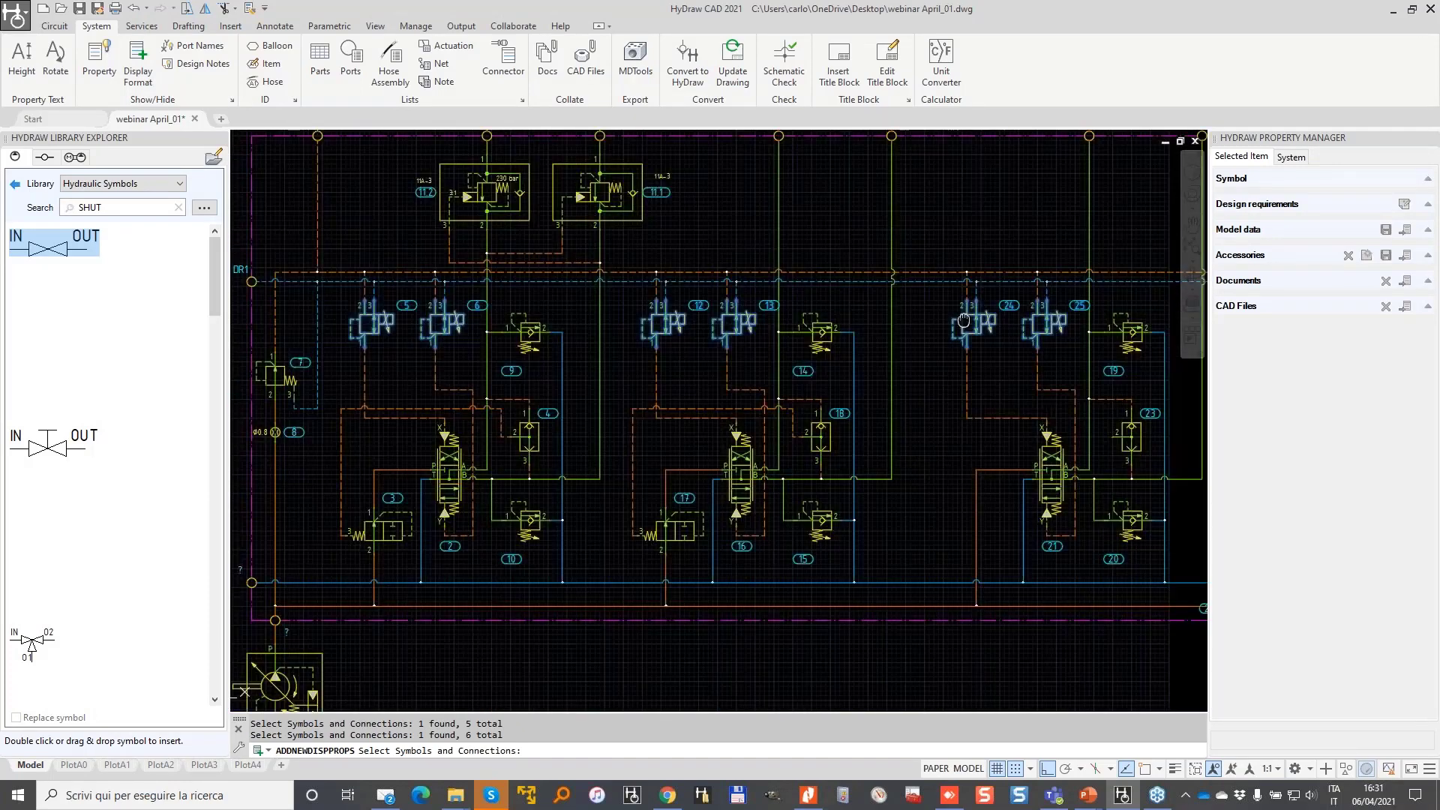
{"action": "middle_click_drag", "start_coordinate": [963, 321], "coordinate": [791, 337]}
{"action": "key", "text": "Return"}
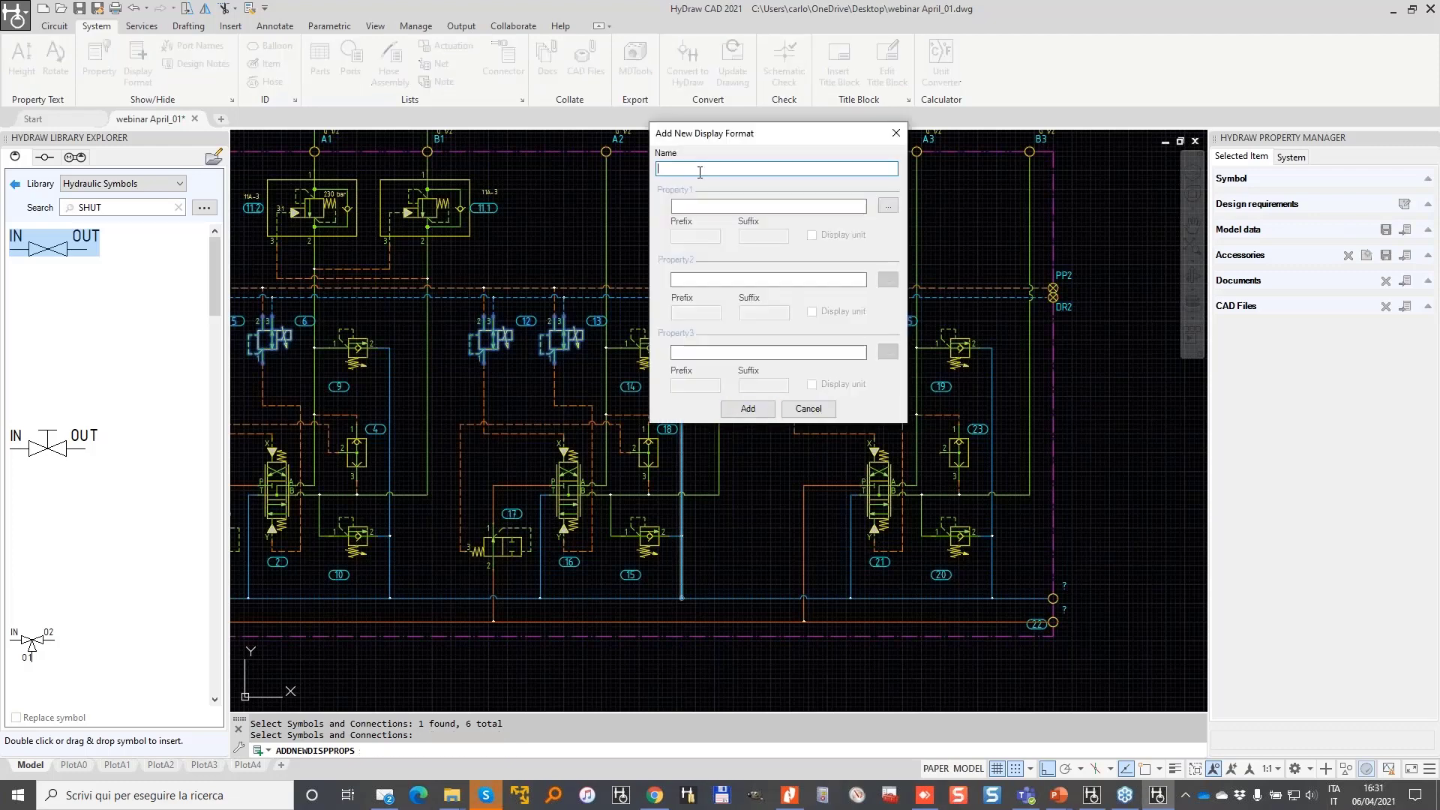
{"action": "type", "text": "TYPE"}
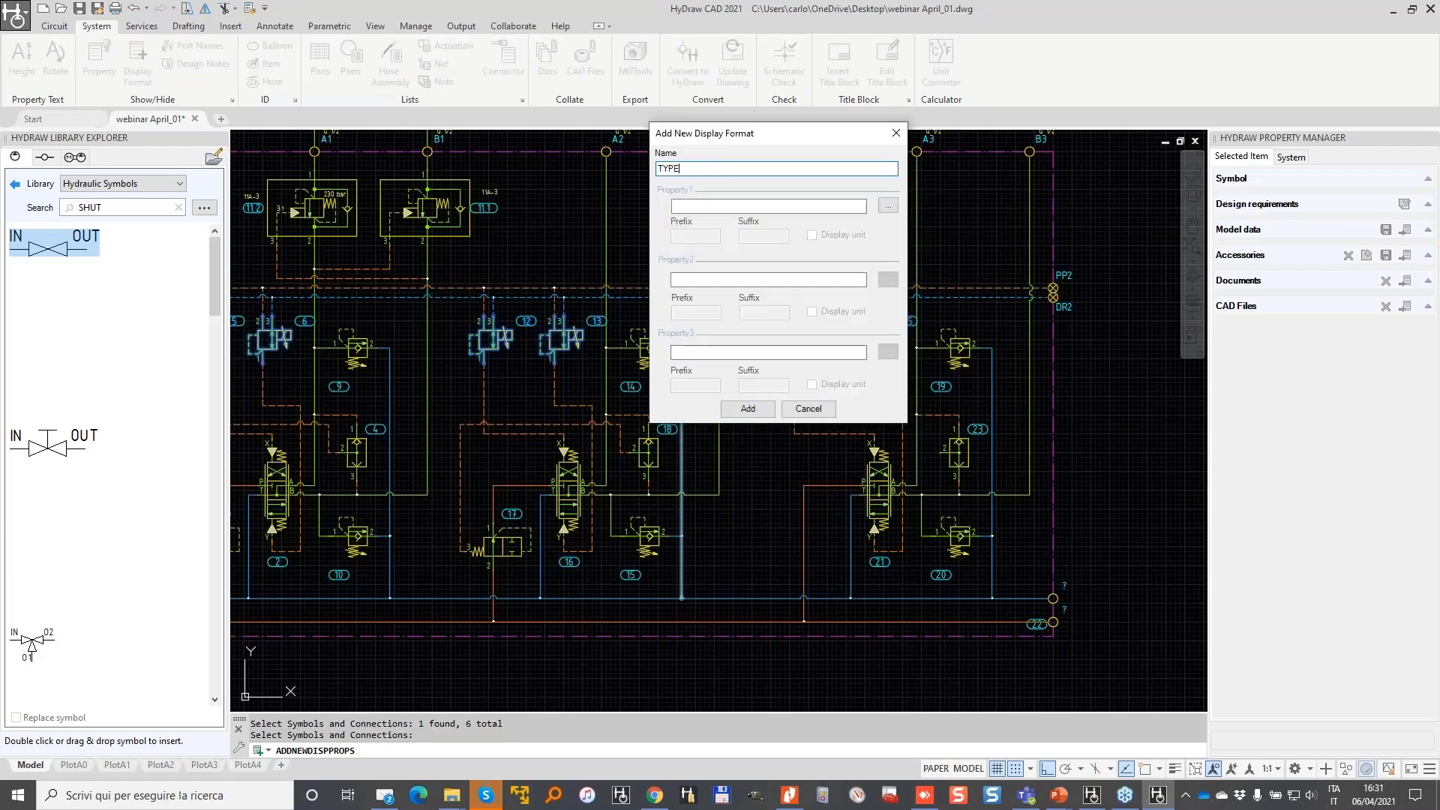
- Assign Type as the format's first property and add the display format to the selected valves
{"action": "left_click", "coordinate": [889, 207]}
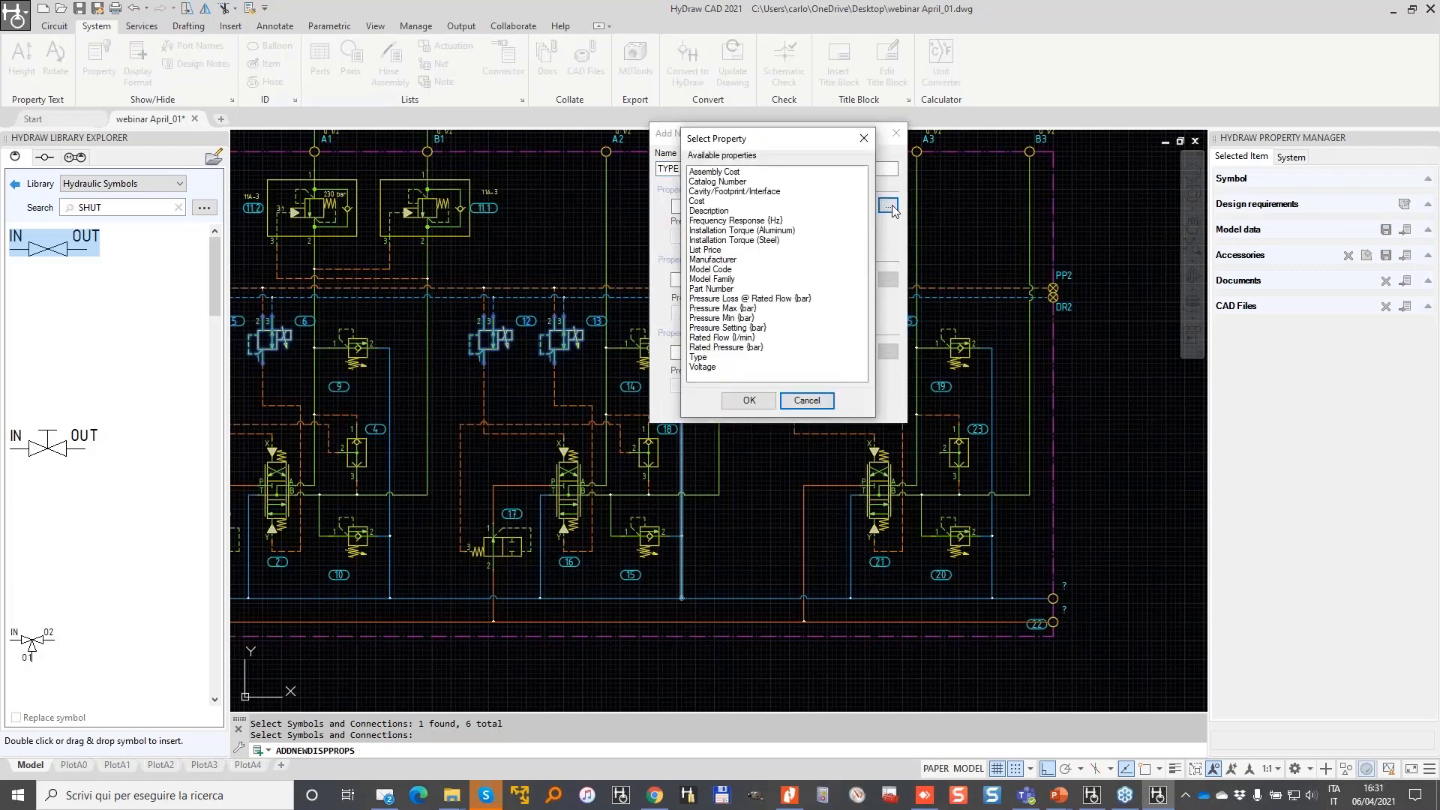
{"action": "left_click", "coordinate": [707, 360]}
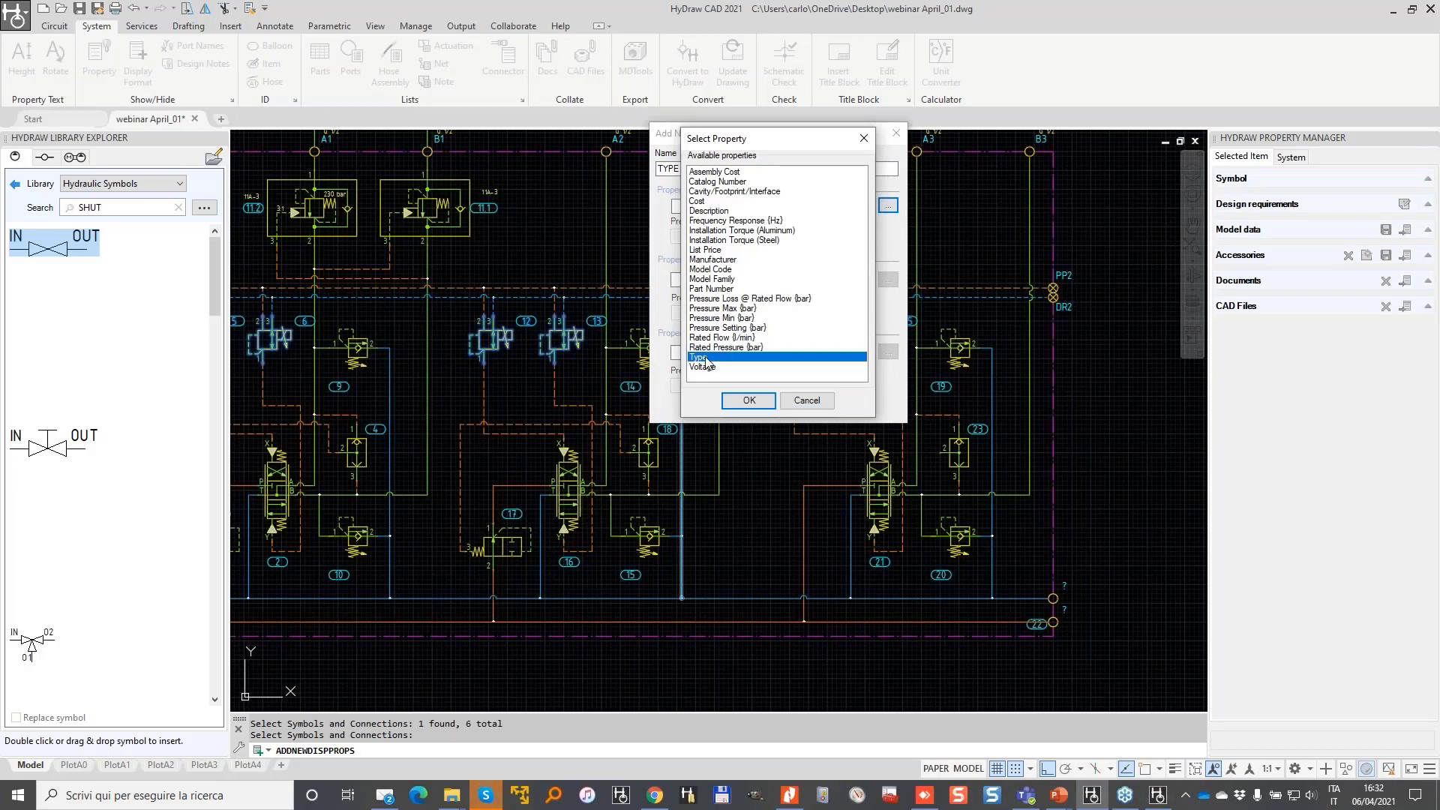
{"action": "left_click", "coordinate": [748, 400]}
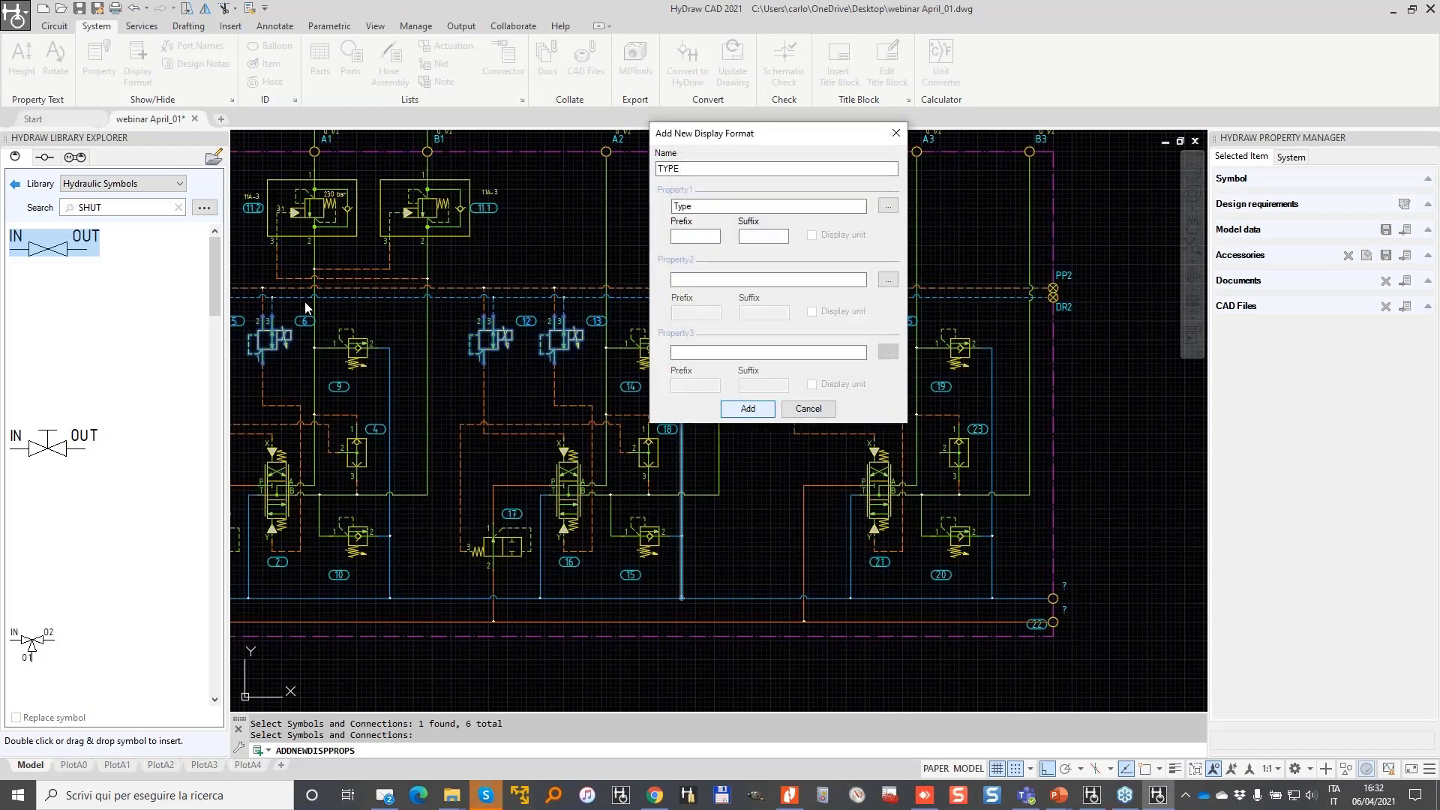
{"action": "key", "text": "Return"}
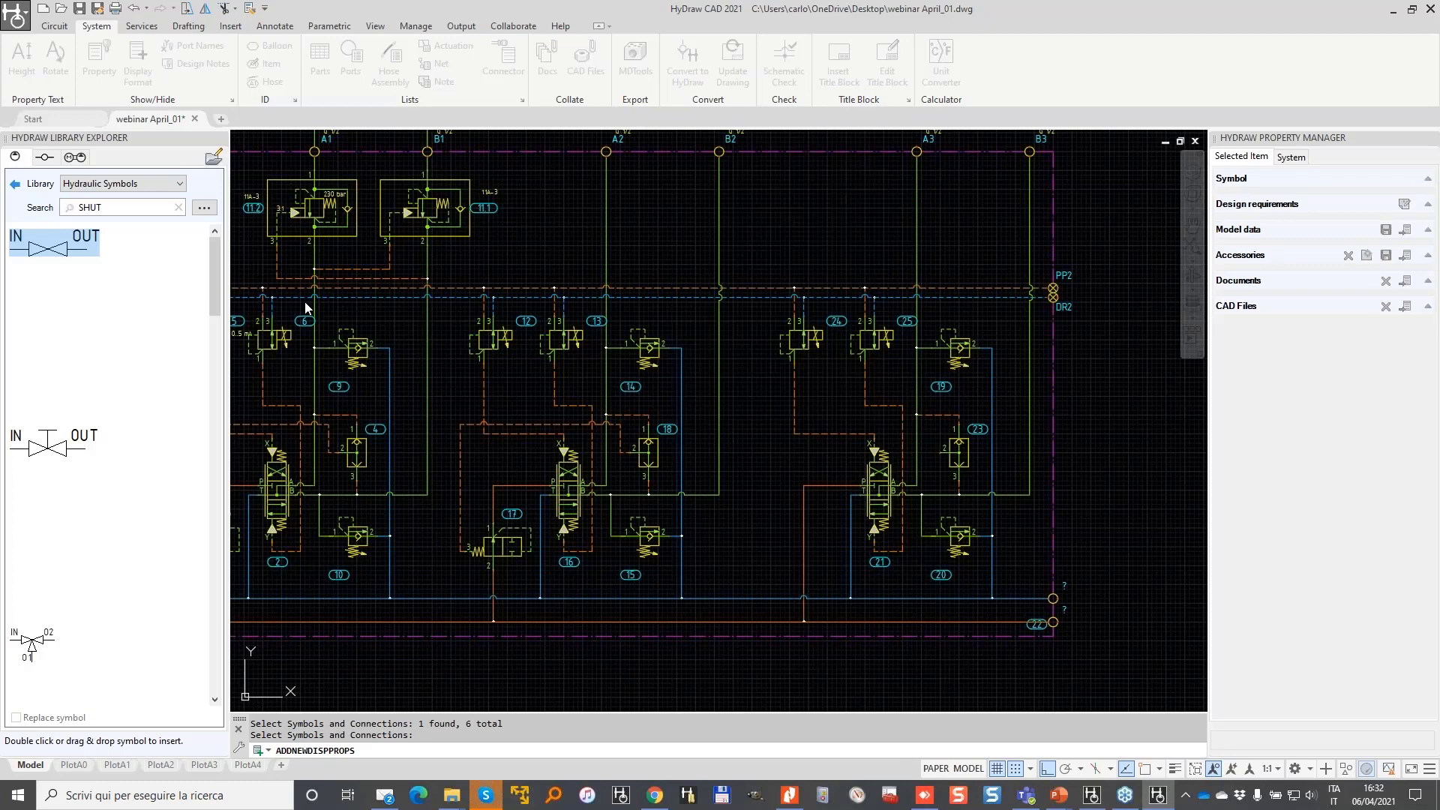
- Move valve 5's 0..5 mA text beneath the valve symbol and shift its item balloon left to sit above the valve
{"action": "scroll", "coordinate": [305, 307], "scroll_direction": "up", "scroll_amount": 4}
{"action": "left_click", "coordinate": [667, 356]}
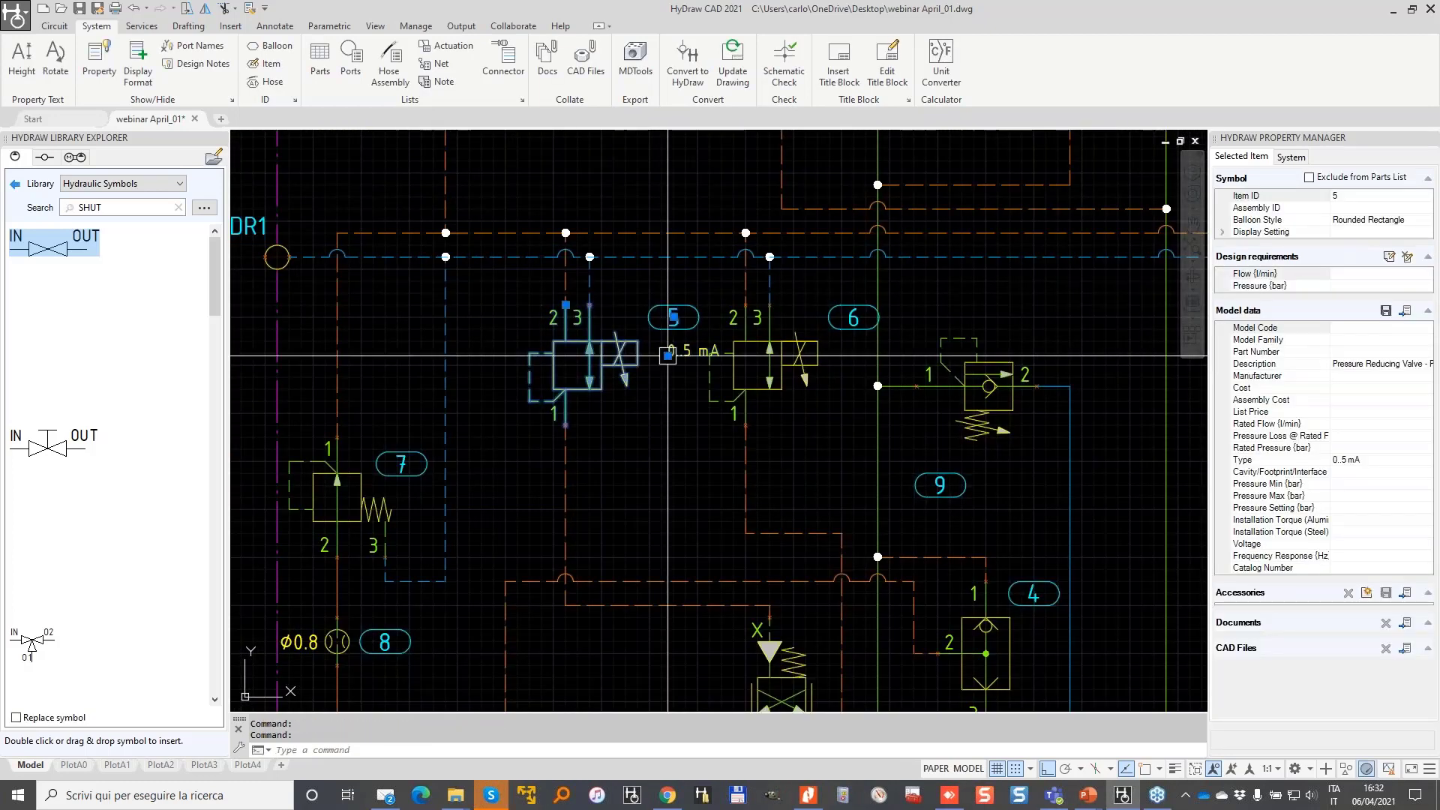
{"action": "left_click", "coordinate": [667, 355]}
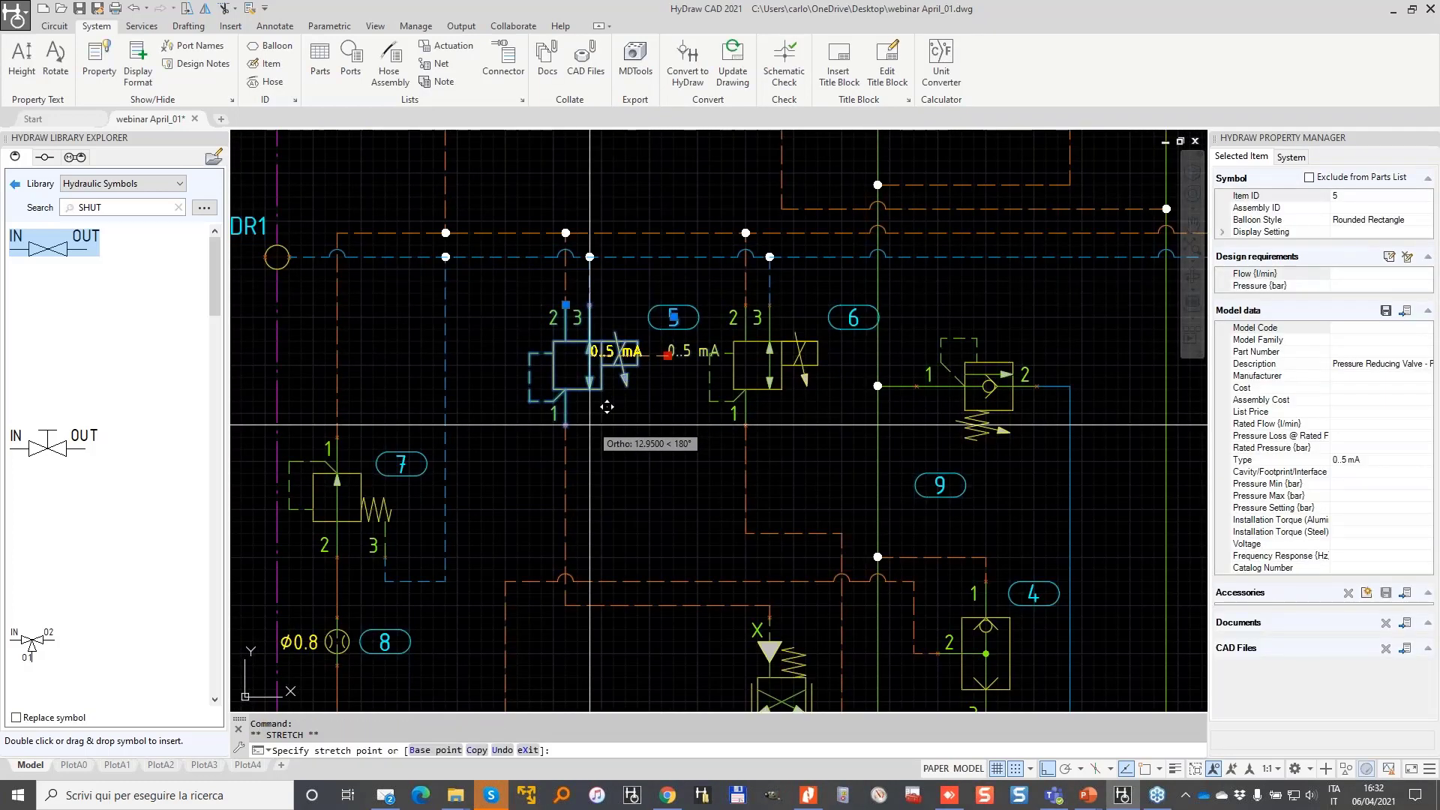
{"action": "left_click", "coordinate": [593, 396]}
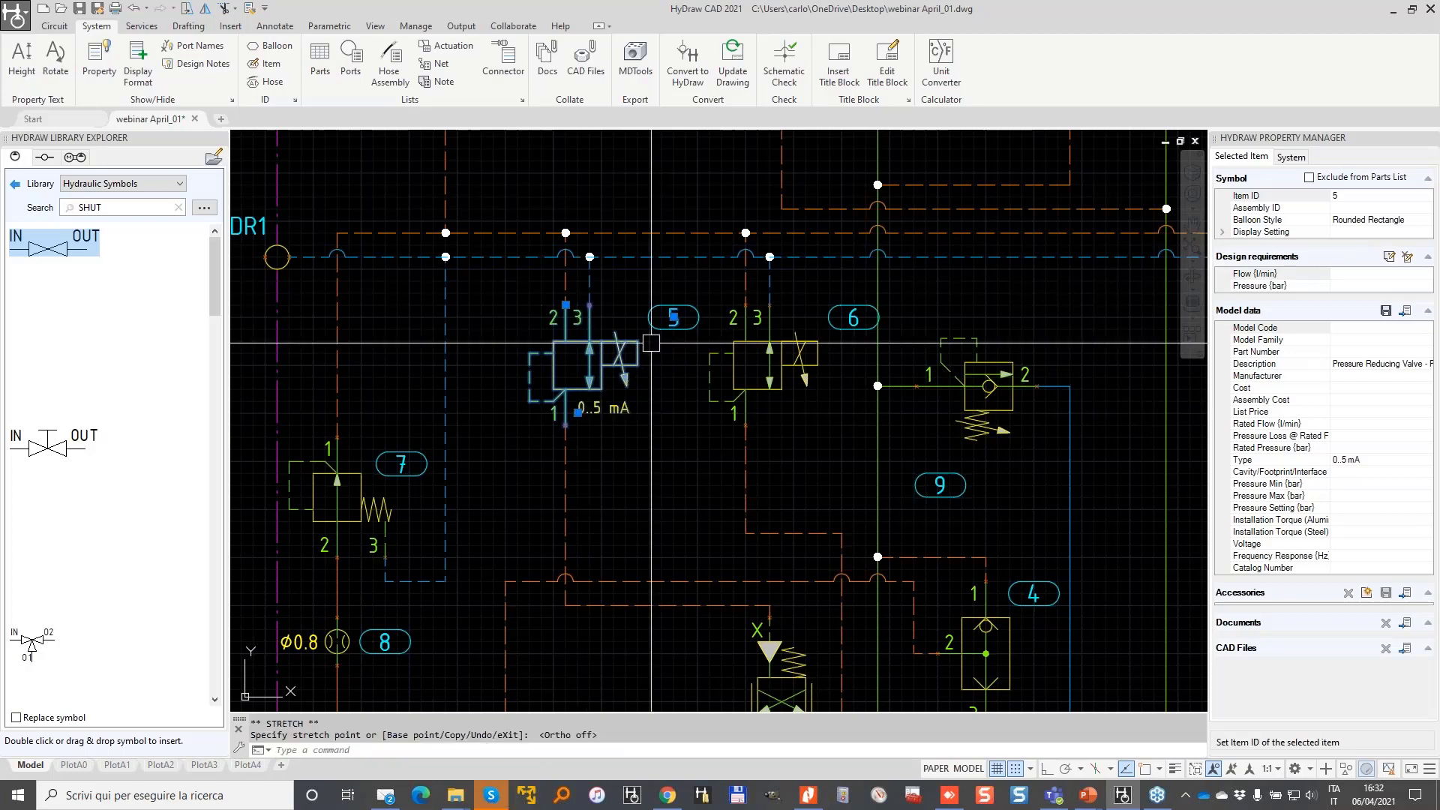
{"action": "left_click", "coordinate": [673, 318]}
{"action": "left_click", "coordinate": [613, 317]}
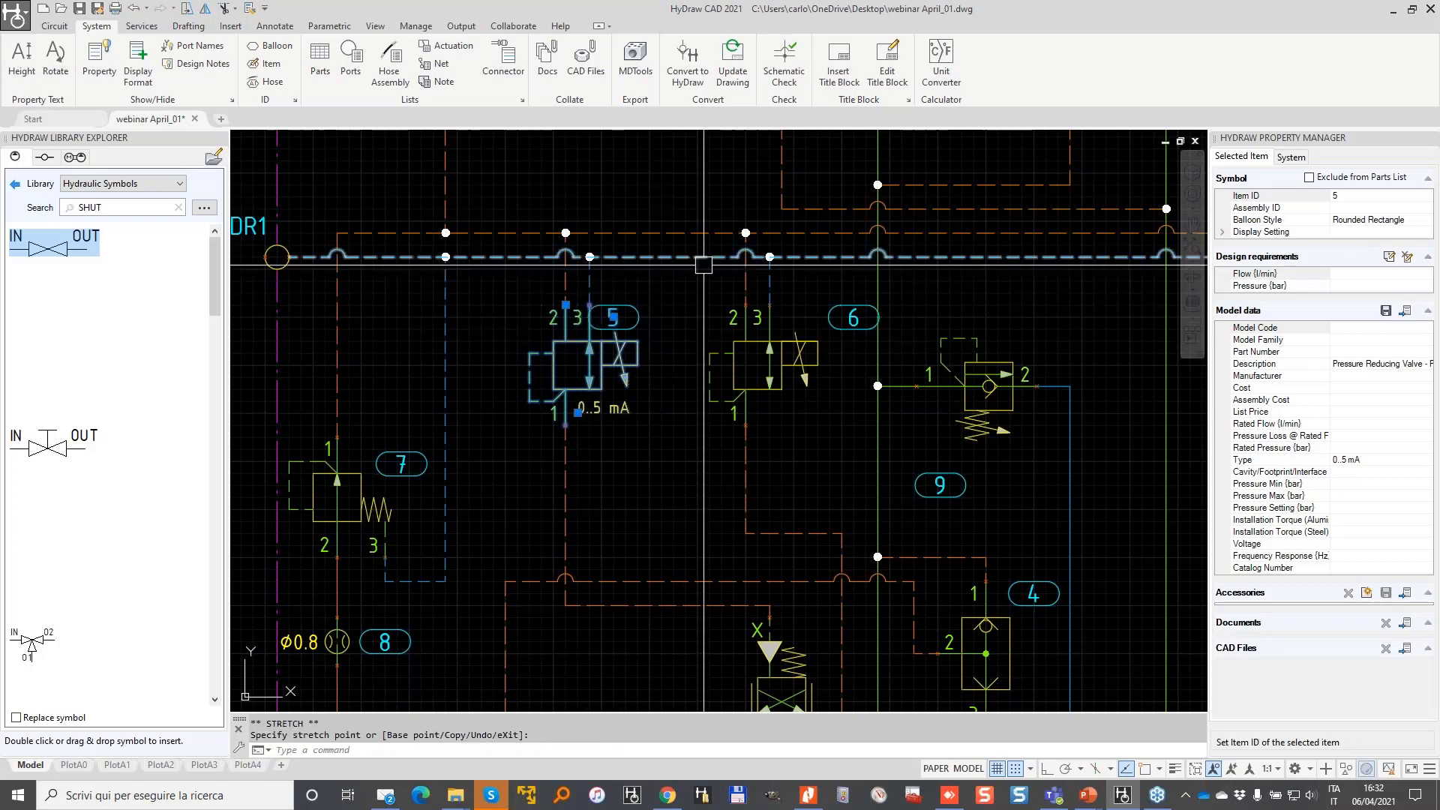
{"action": "scroll", "coordinate": [645, 352], "scroll_direction": "down", "scroll_amount": 2}
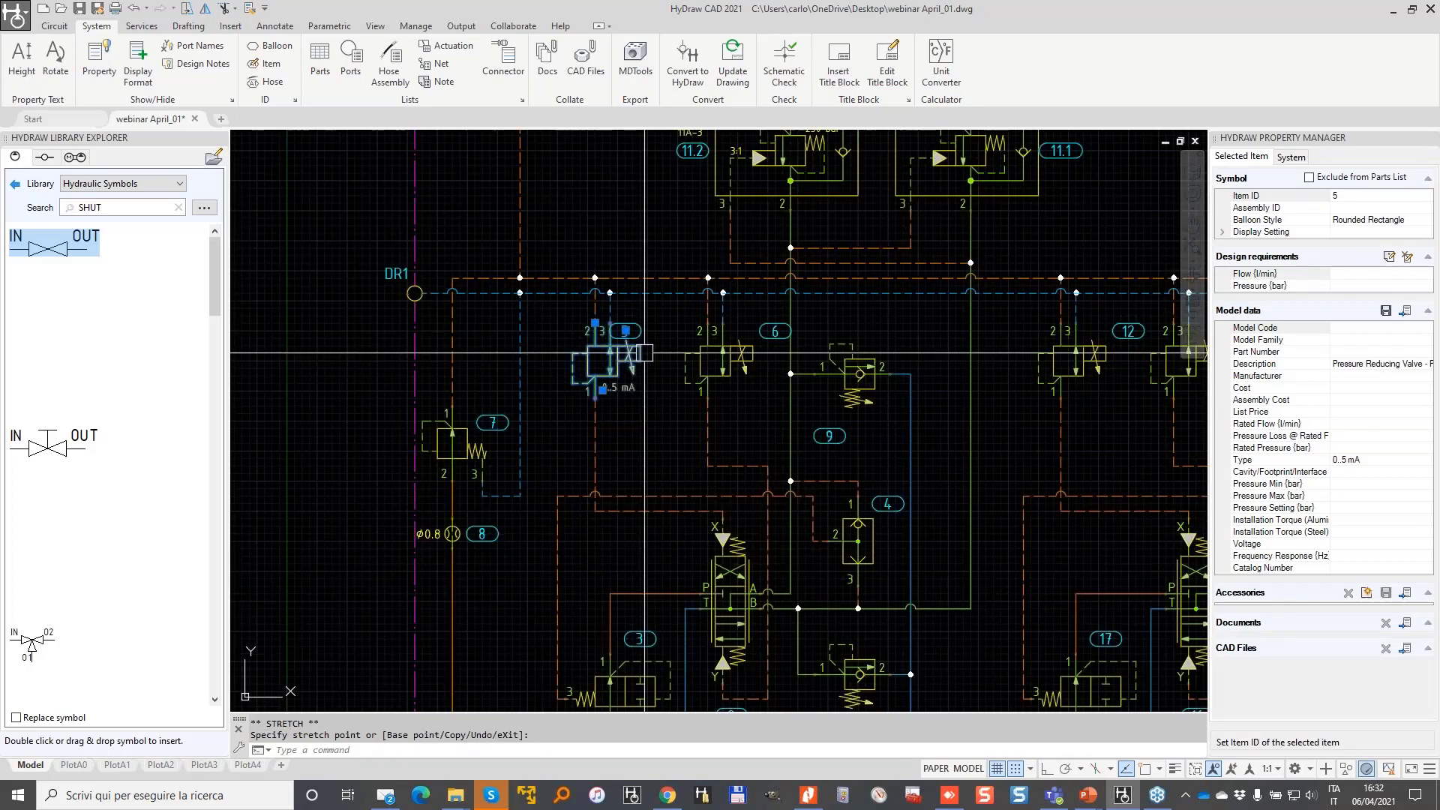
{"action": "key", "text": "Escape"}
{"action": "key", "text": "Escape"}
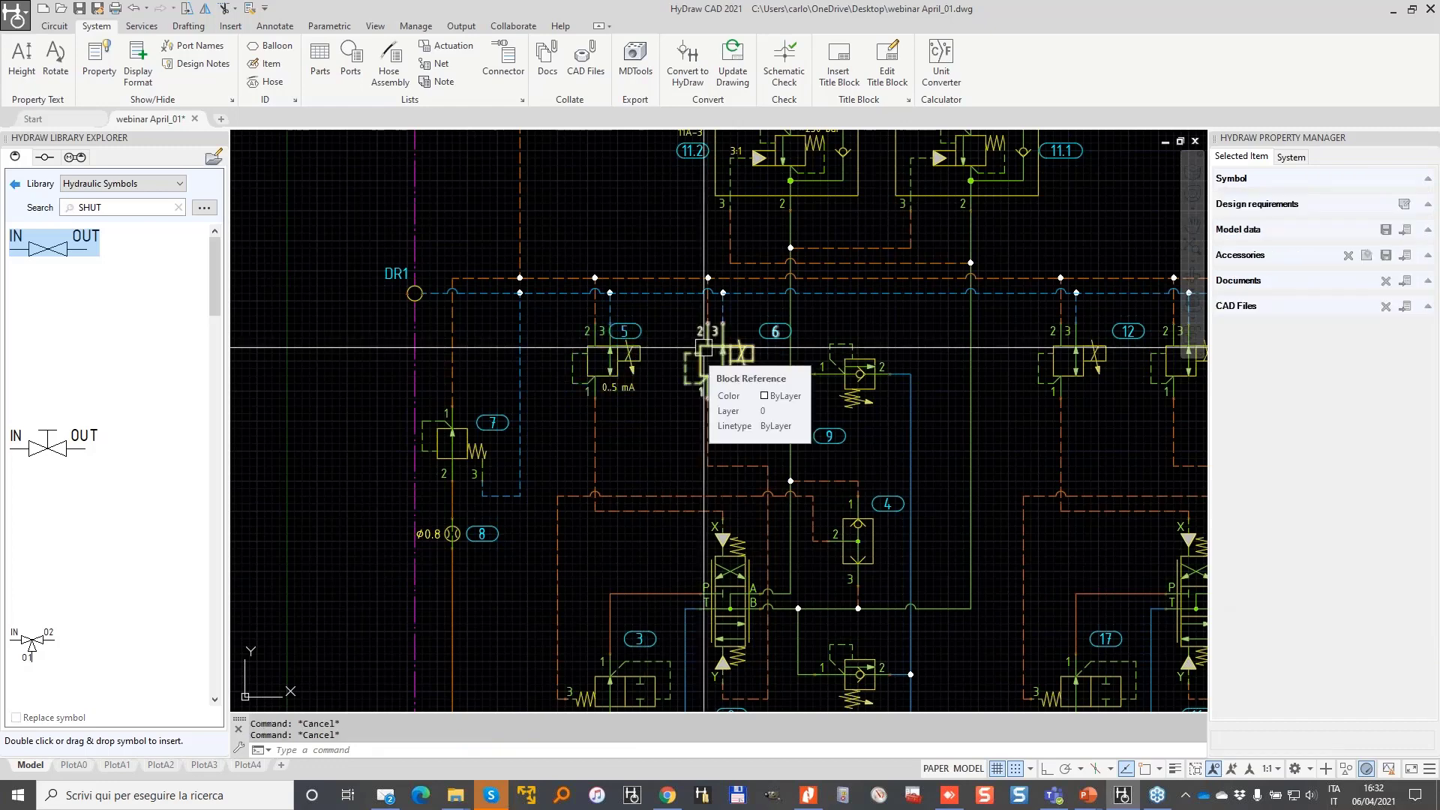
- Copy the Type property, with Flow and Pressure design requirements left included, from valve 5 to valves 6, 12, 13, 24 and 25
{"action": "scroll", "coordinate": [703, 347], "scroll_direction": "down", "scroll_amount": 2}
{"action": "middle_click_drag", "start_coordinate": [818, 279], "coordinate": [638, 332]}
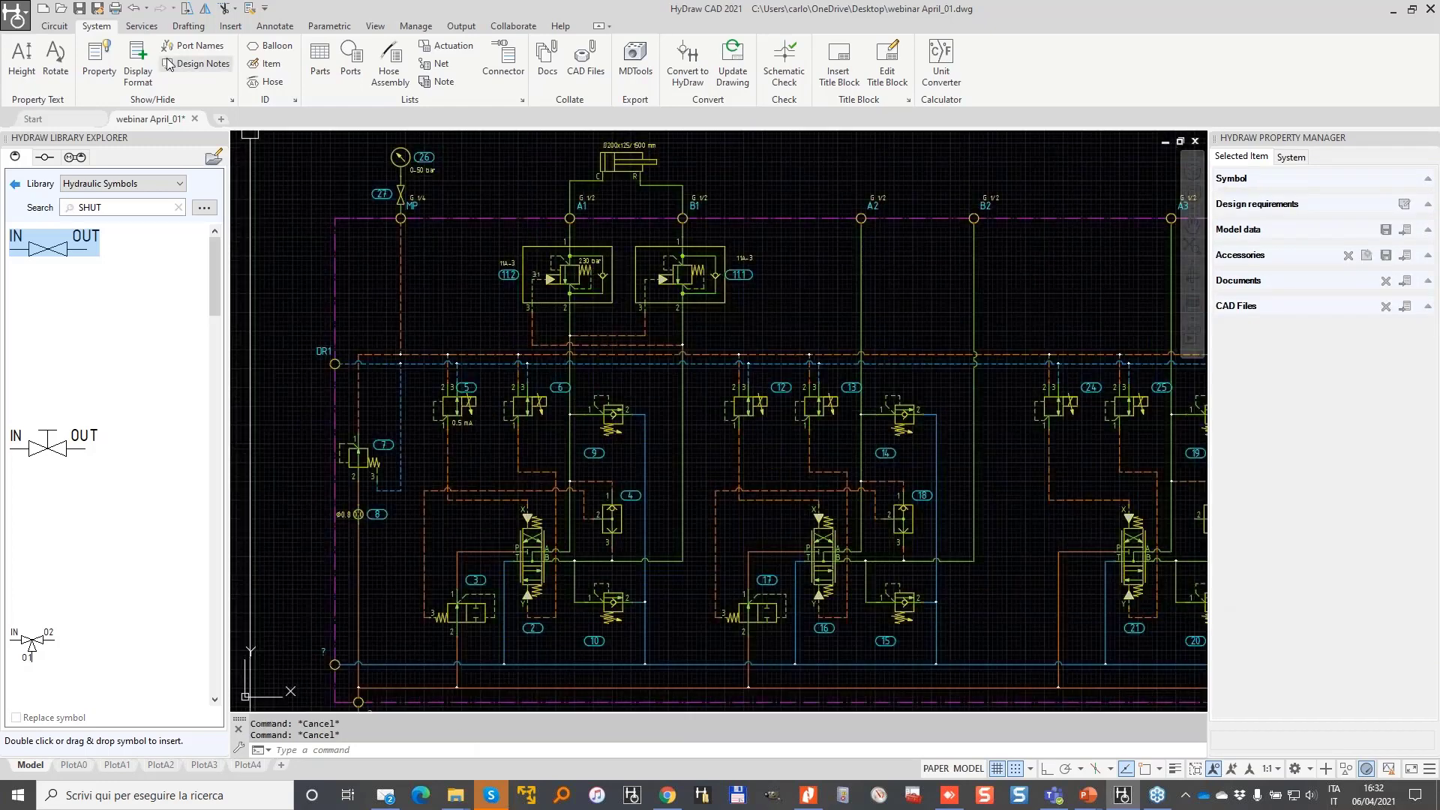
{"action": "left_click", "coordinate": [54, 25]}
{"action": "left_click", "coordinate": [874, 46]}
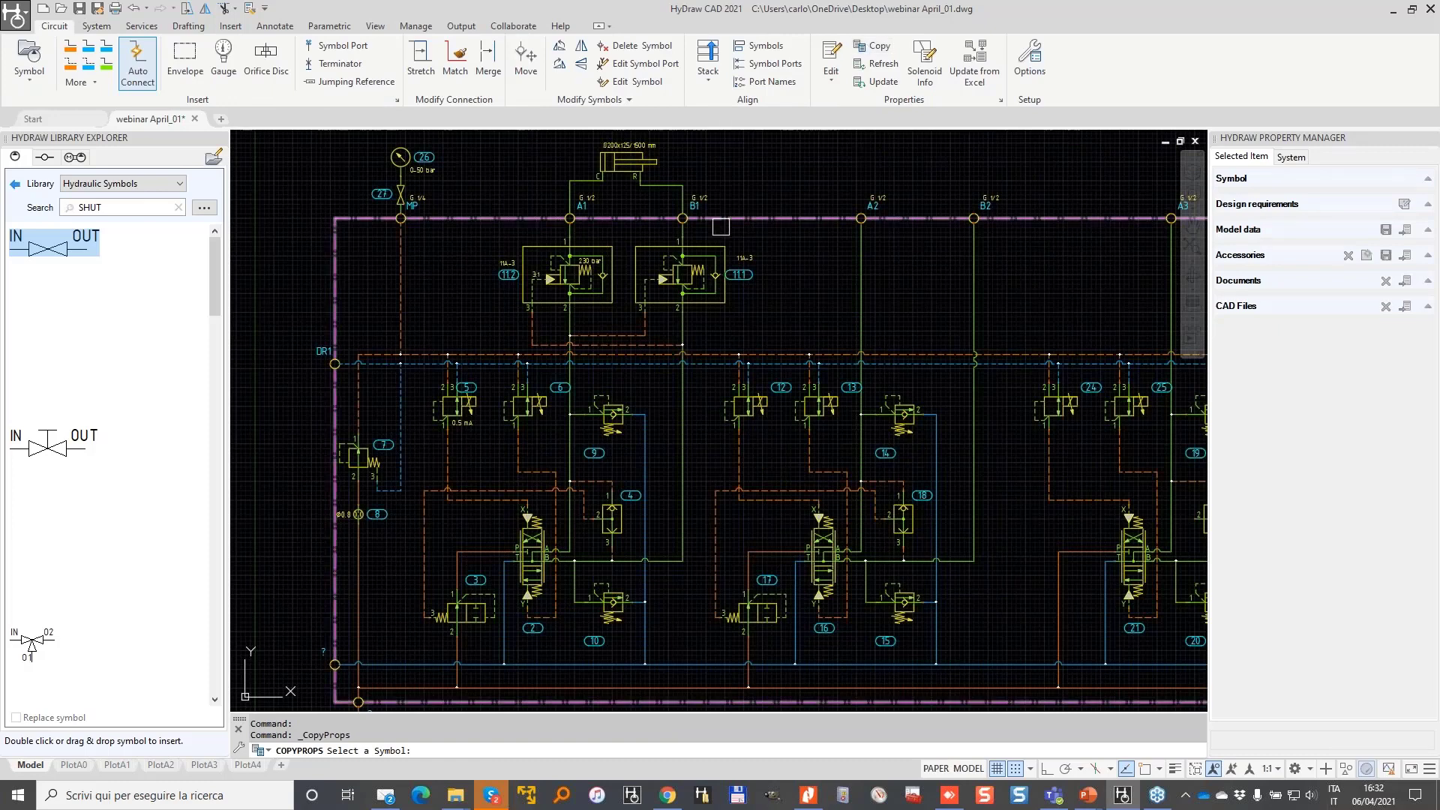
{"action": "left_click", "coordinate": [455, 406]}
{"action": "left_click", "coordinate": [525, 404]}
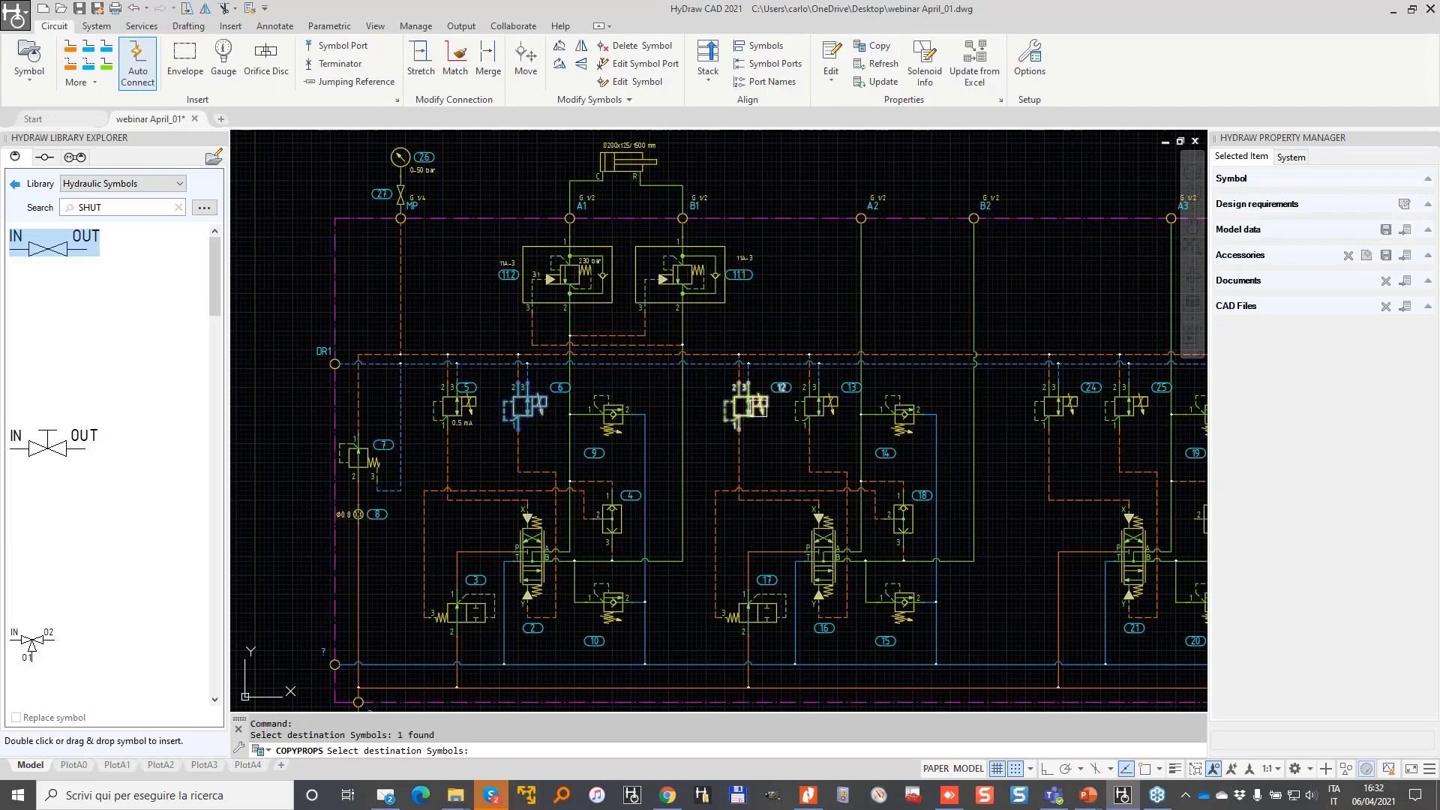
{"action": "left_click", "coordinate": [742, 405]}
{"action": "left_click", "coordinate": [815, 405]}
{"action": "left_click", "coordinate": [1057, 405]}
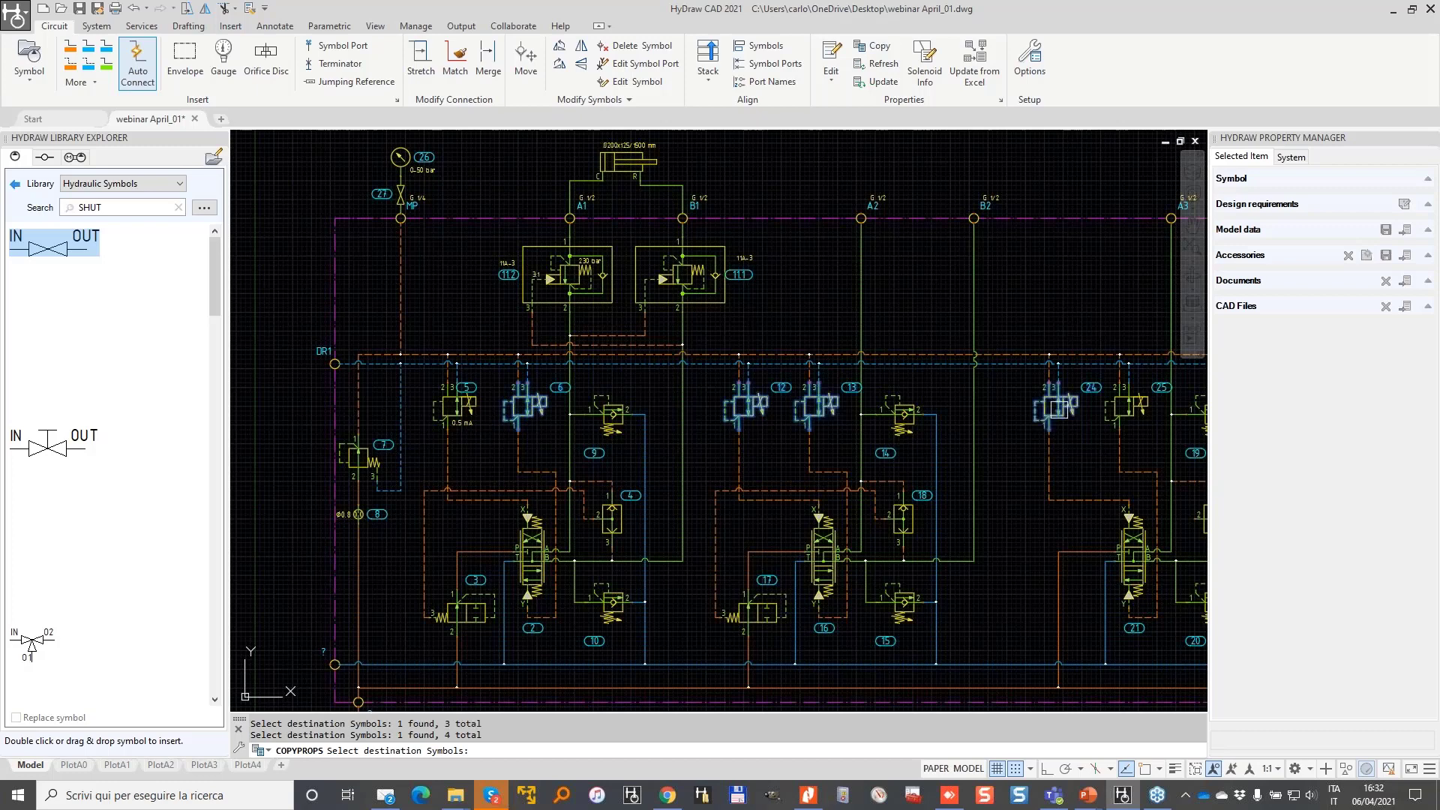
{"action": "left_click", "coordinate": [1134, 406]}
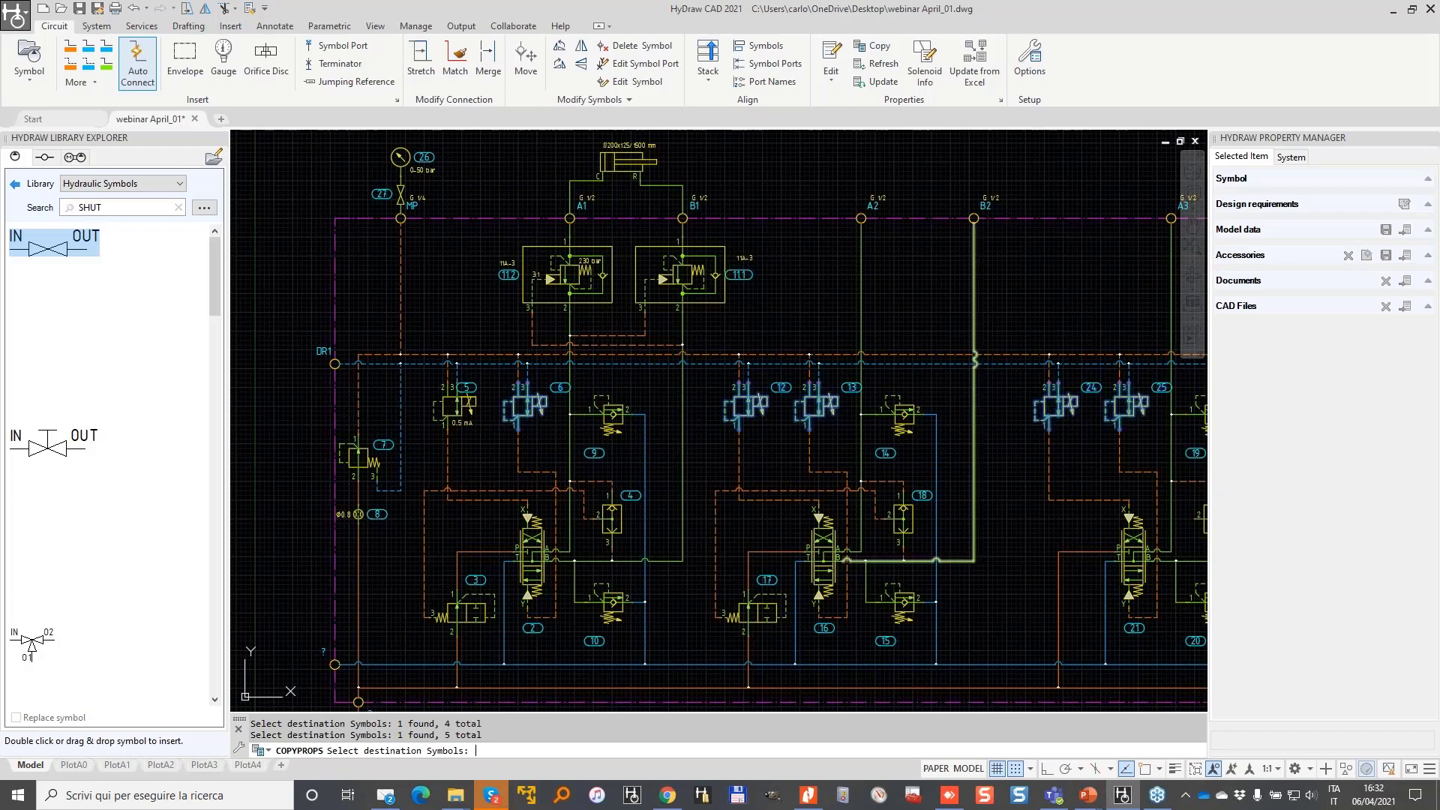
{"action": "key", "text": "Return"}
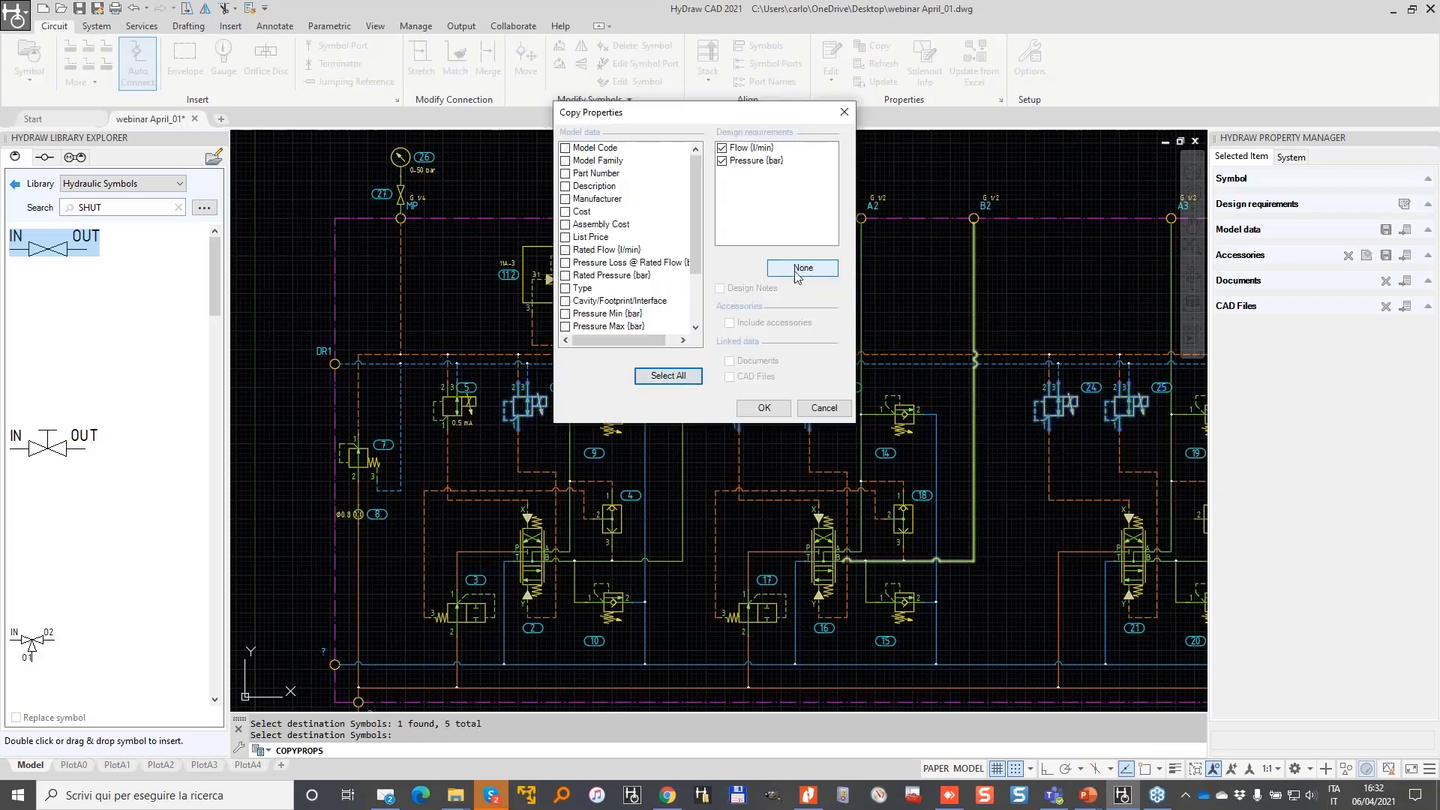
{"action": "left_click", "coordinate": [576, 289]}
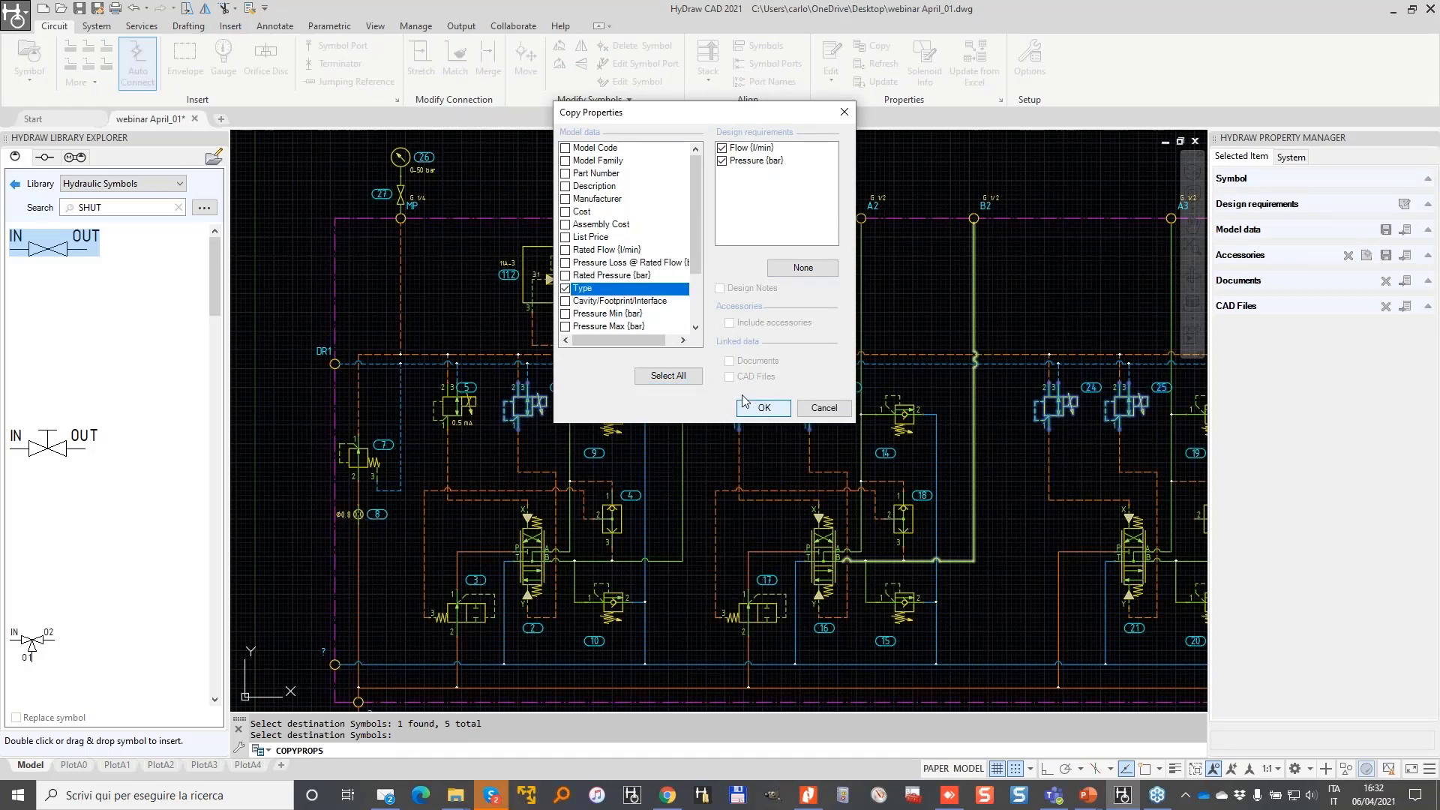
{"action": "left_click", "coordinate": [756, 407]}
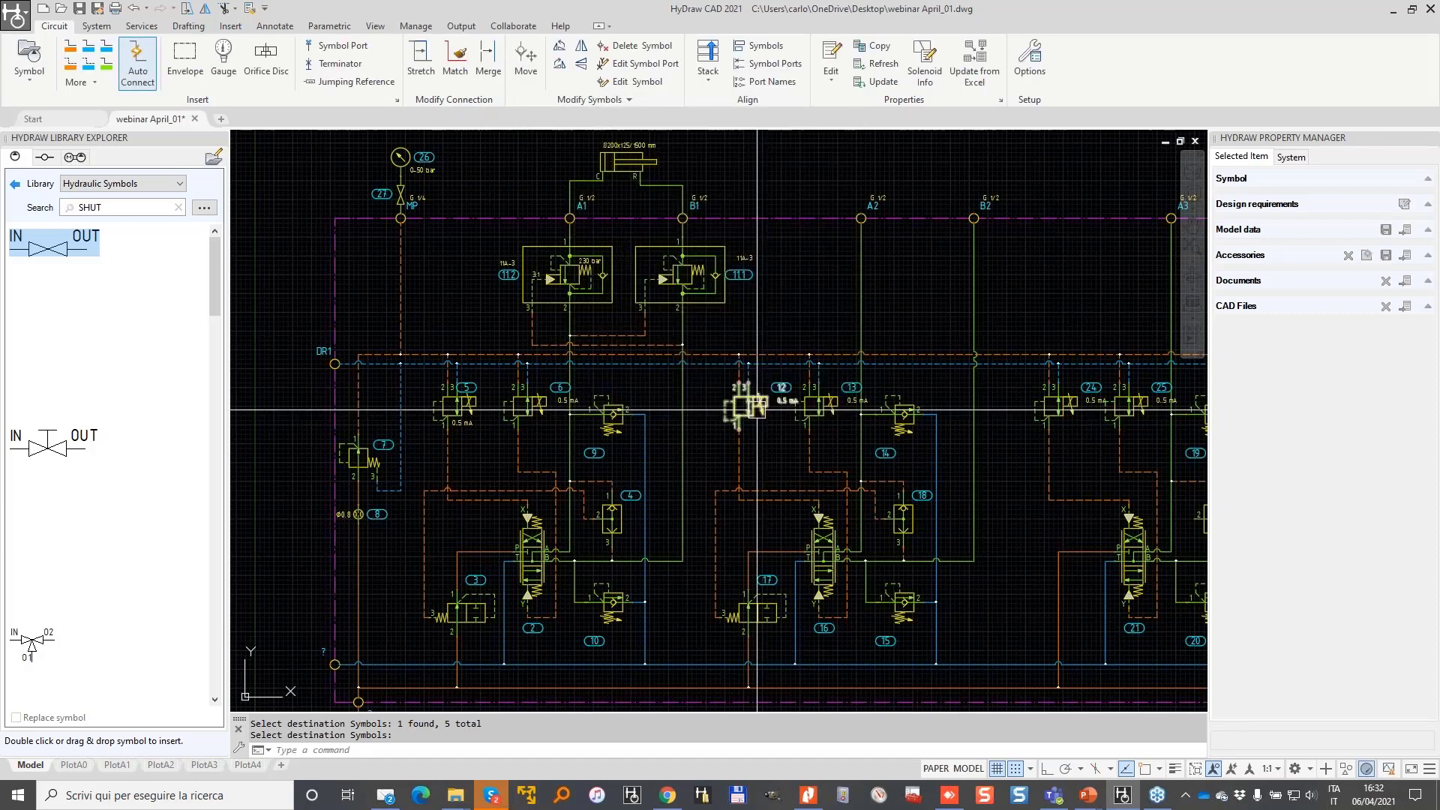
- Move valve 6's 0..5 mA text so it sits just beneath the valve symbol
{"action": "scroll", "coordinate": [568, 405], "scroll_direction": "up", "scroll_amount": 2}
{"action": "left_click", "coordinate": [556, 400]}
{"action": "left_click", "coordinate": [541, 398]}
{"action": "left_click", "coordinate": [452, 455]}
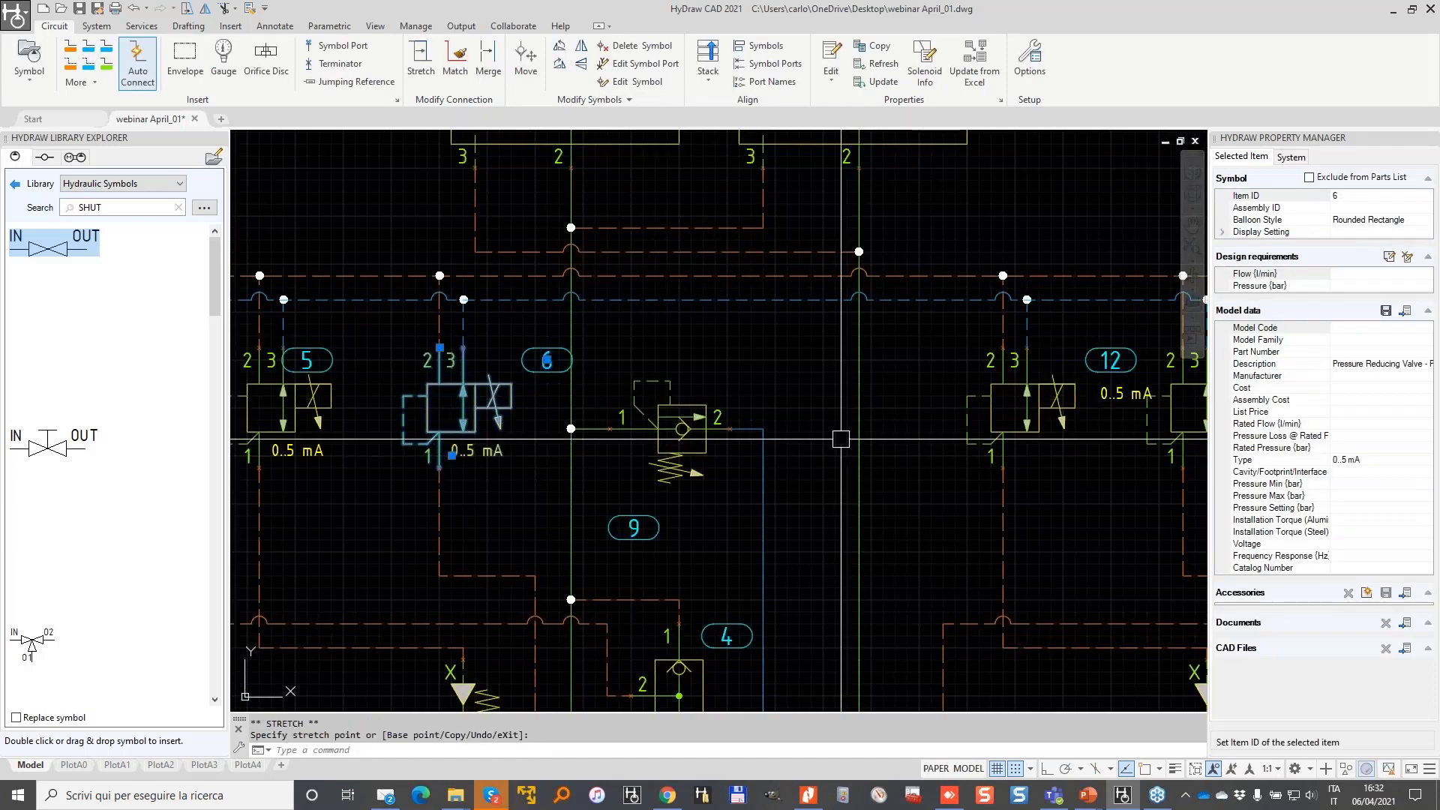
{"action": "key", "text": "Escape"}
- Move the 0..5 mA texts of valves 12 and 13 so each sits beneath its valve symbol
{"action": "middle_click_drag", "start_coordinate": [842, 440], "coordinate": [487, 451]}
{"action": "left_click", "coordinate": [653, 419]}
{"action": "left_click", "coordinate": [744, 408]}
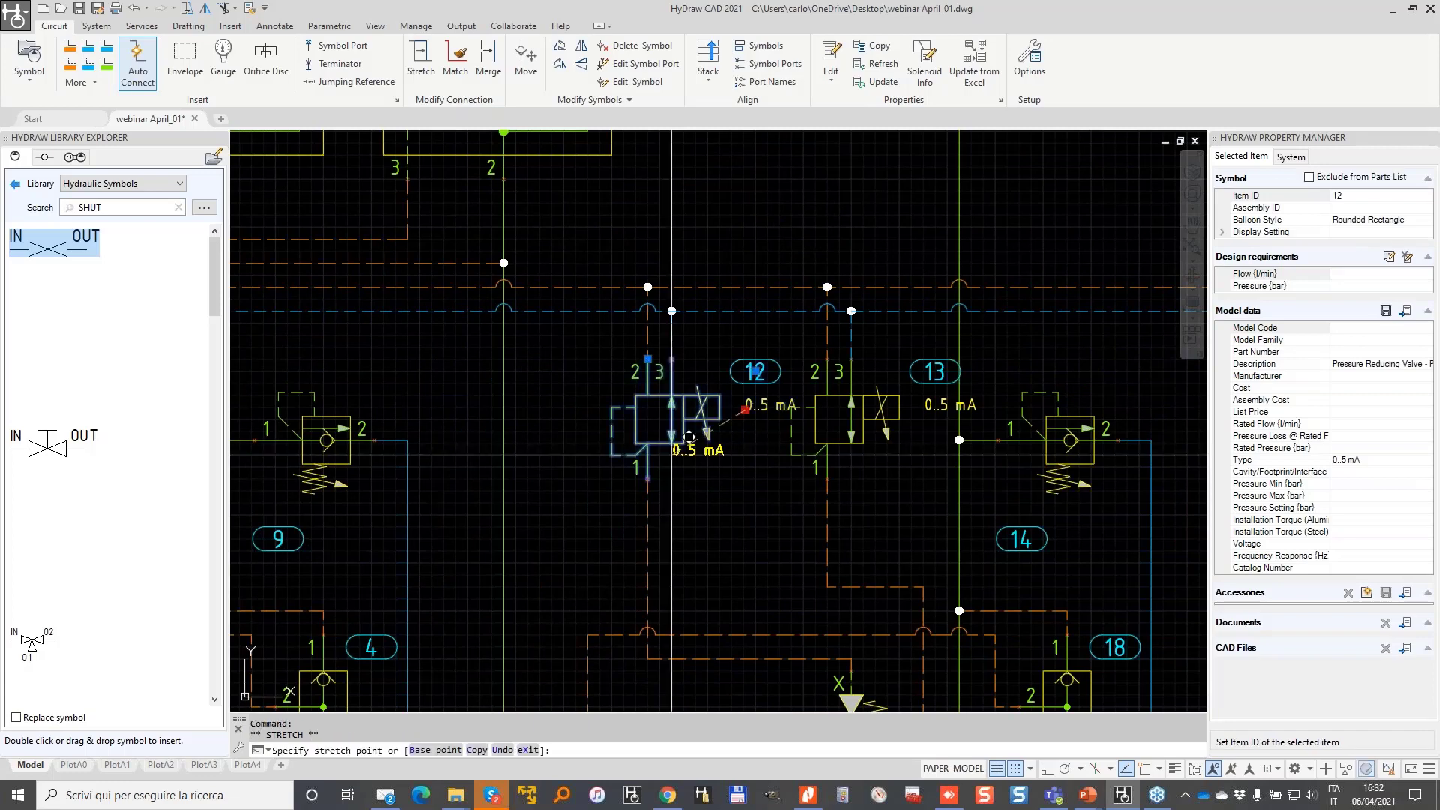
{"action": "left_click", "coordinate": [671, 456]}
{"action": "key", "text": "Escape"}
{"action": "left_click", "coordinate": [832, 420]}
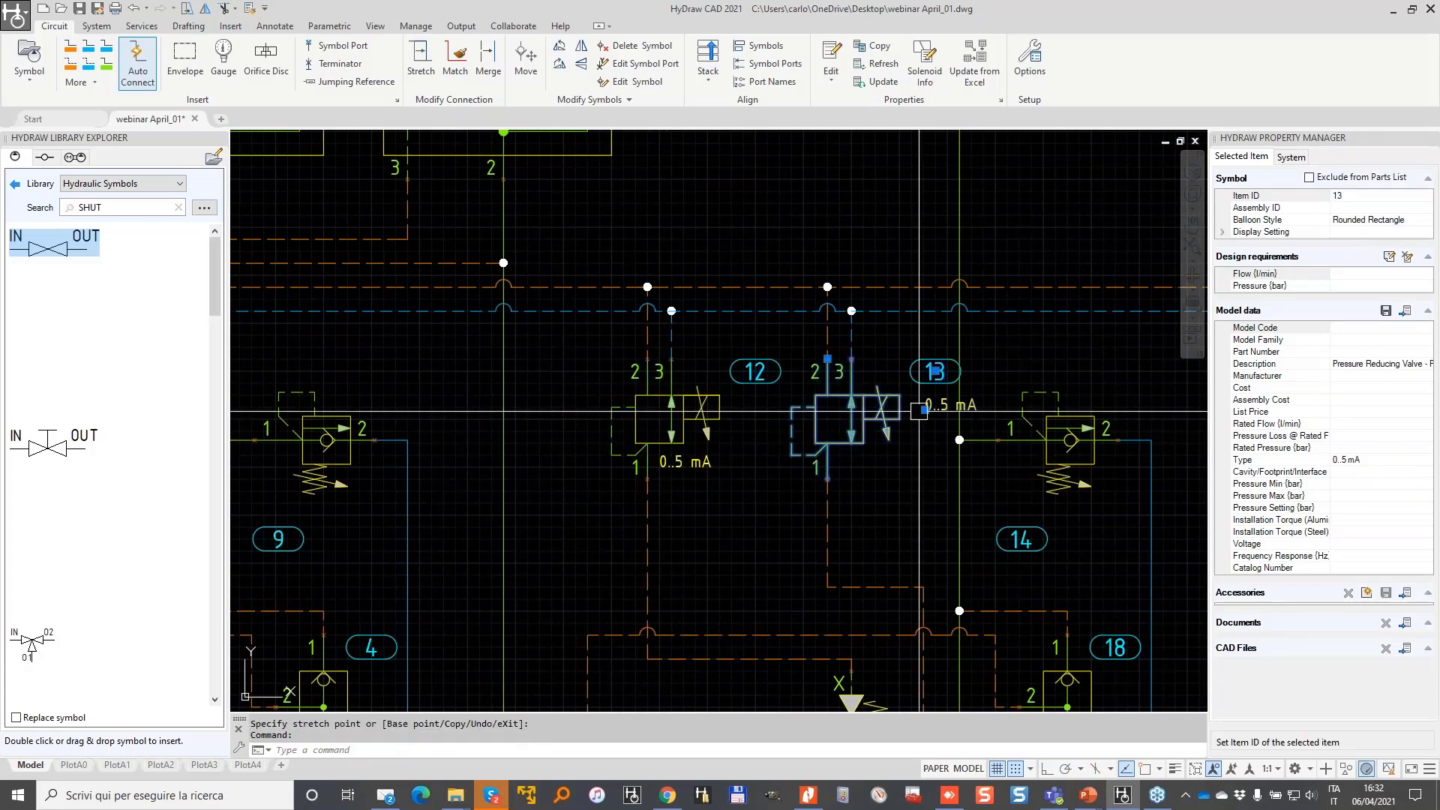
{"action": "left_click", "coordinate": [918, 411]}
- Move valve 24's 0..5 mA text beneath the valve symbol in the third section
{"action": "middle_click_drag", "start_coordinate": [1002, 415], "coordinate": [554, 456]}
{"action": "left_click", "coordinate": [1075, 439]}
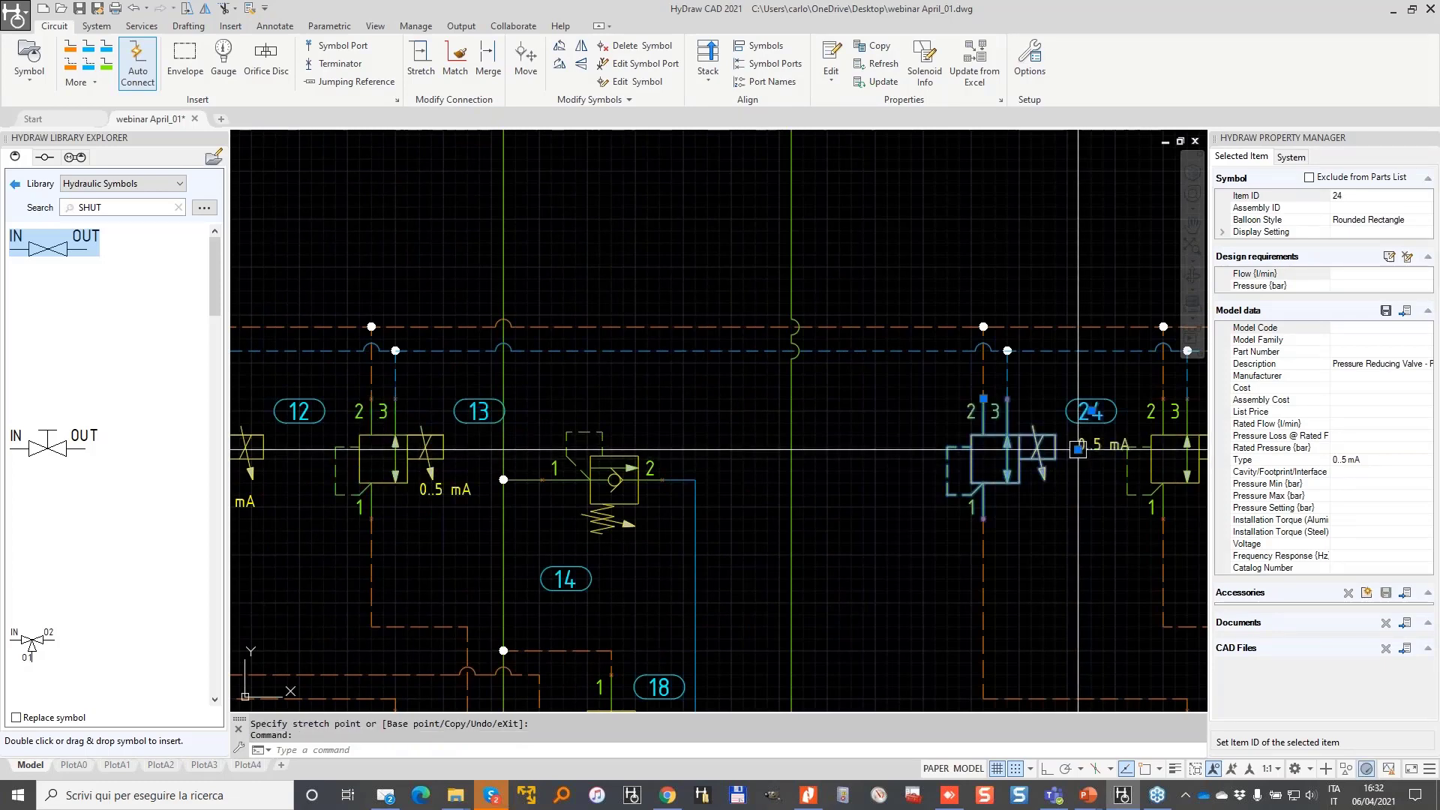
{"action": "left_click", "coordinate": [1077, 450]}
{"action": "left_click", "coordinate": [1007, 506]}
{"action": "middle_click_drag", "start_coordinate": [1093, 401], "coordinate": [682, 424]}
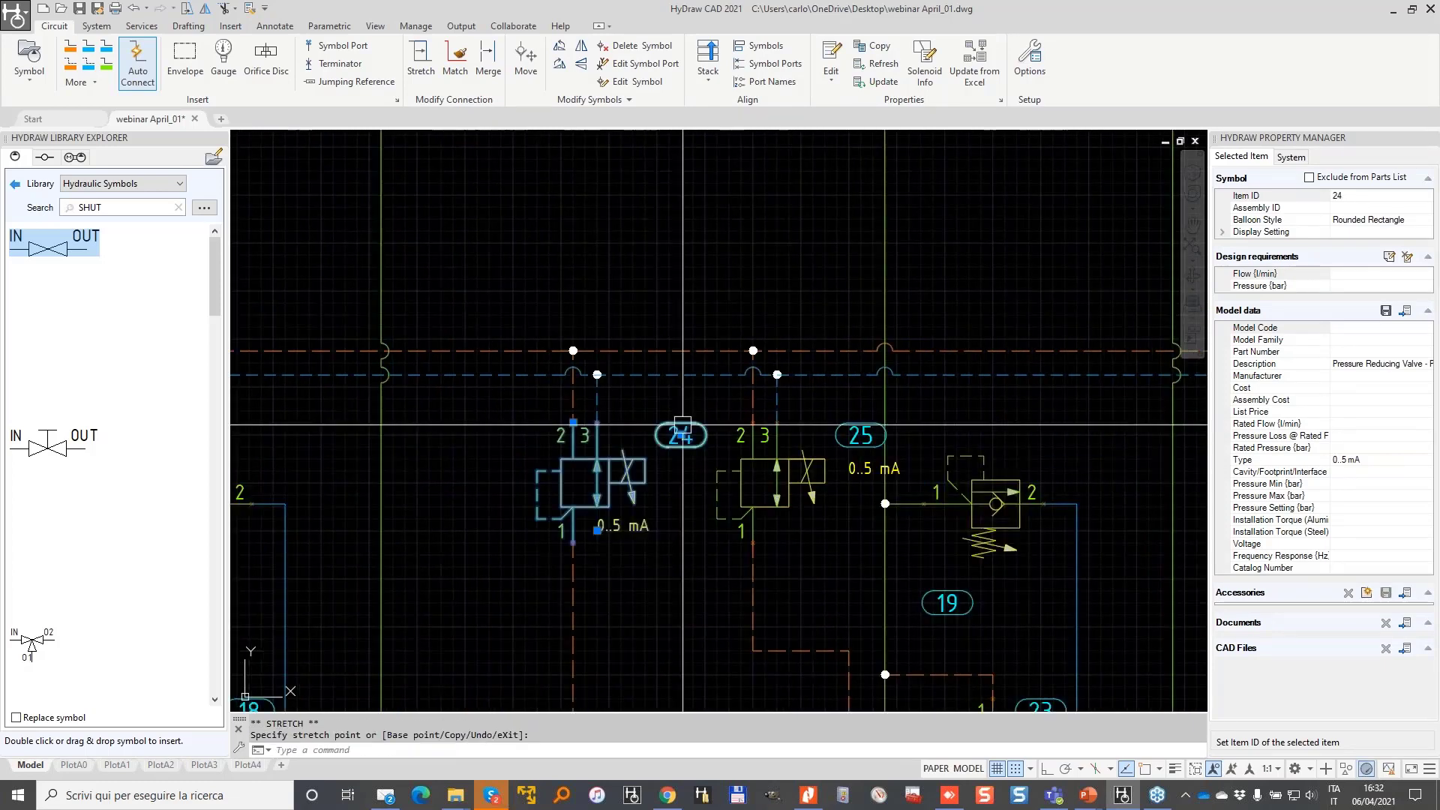
- Move valve 25's 0..5 mA text so it sits just beneath the valve symbol
{"action": "left_click", "coordinate": [864, 448]}
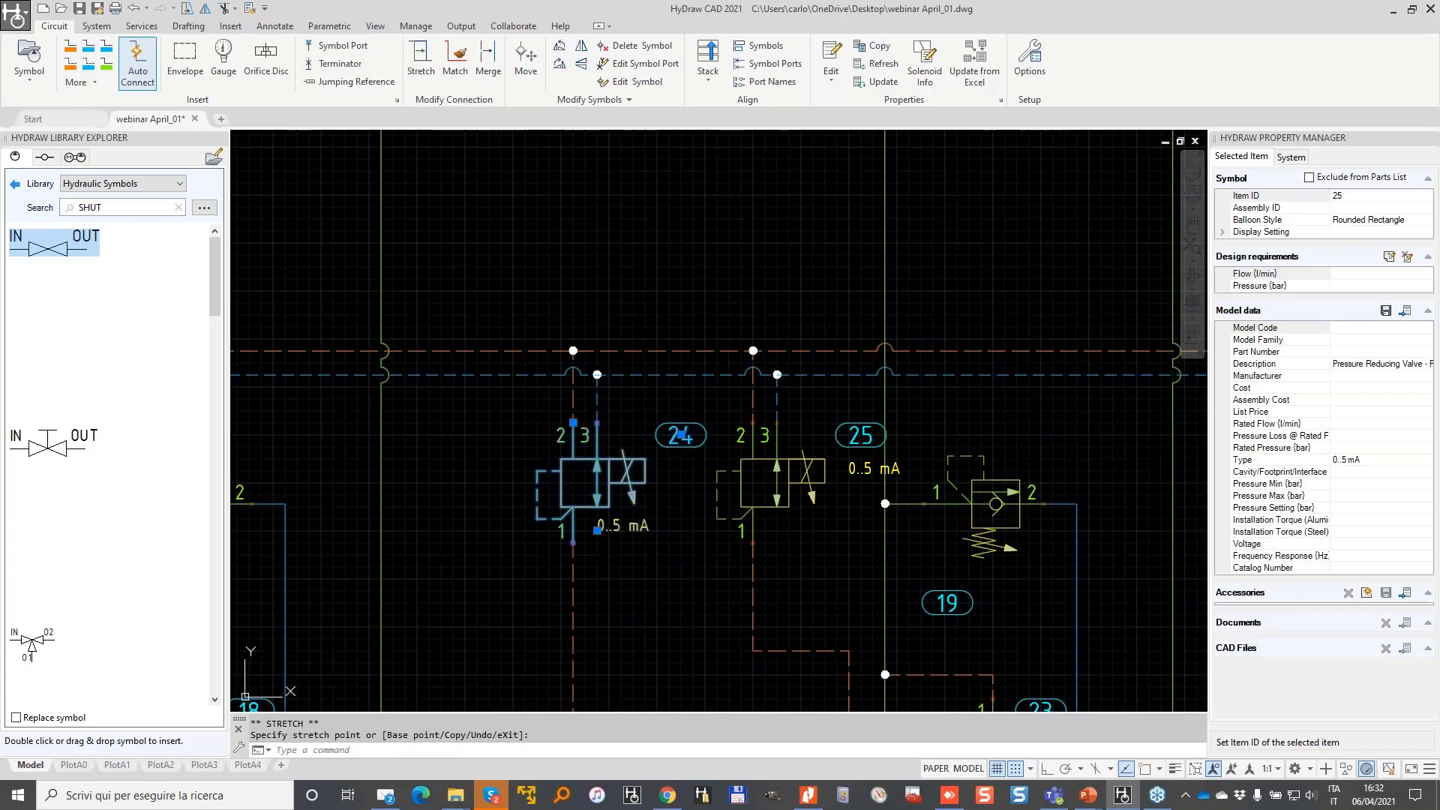
{"action": "left_click", "coordinate": [848, 472]}
{"action": "left_click", "coordinate": [777, 529]}
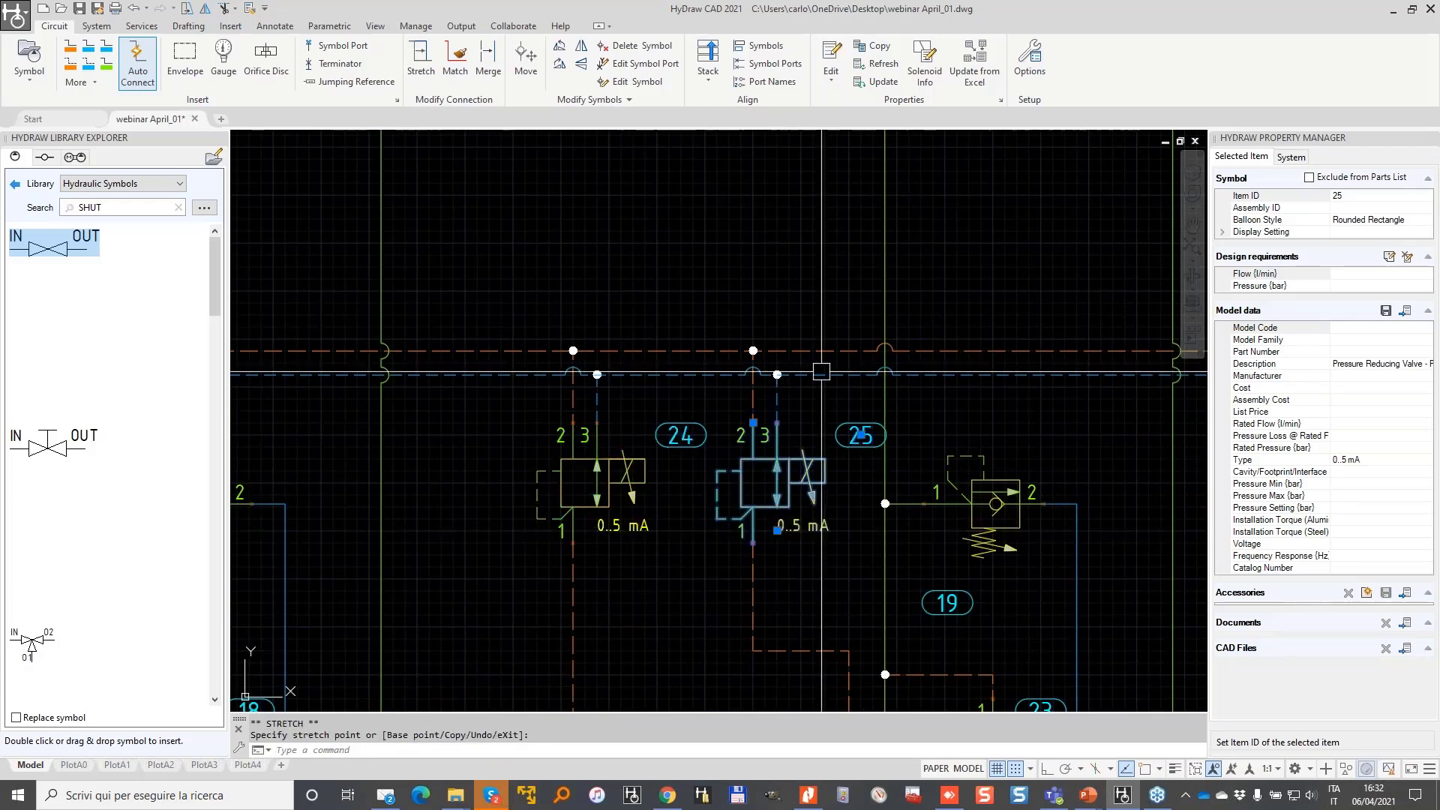
- Shift the item balloons of valves 25 and 24 sideways so each sits directly above its own solenoid
{"action": "left_click", "coordinate": [861, 435]}
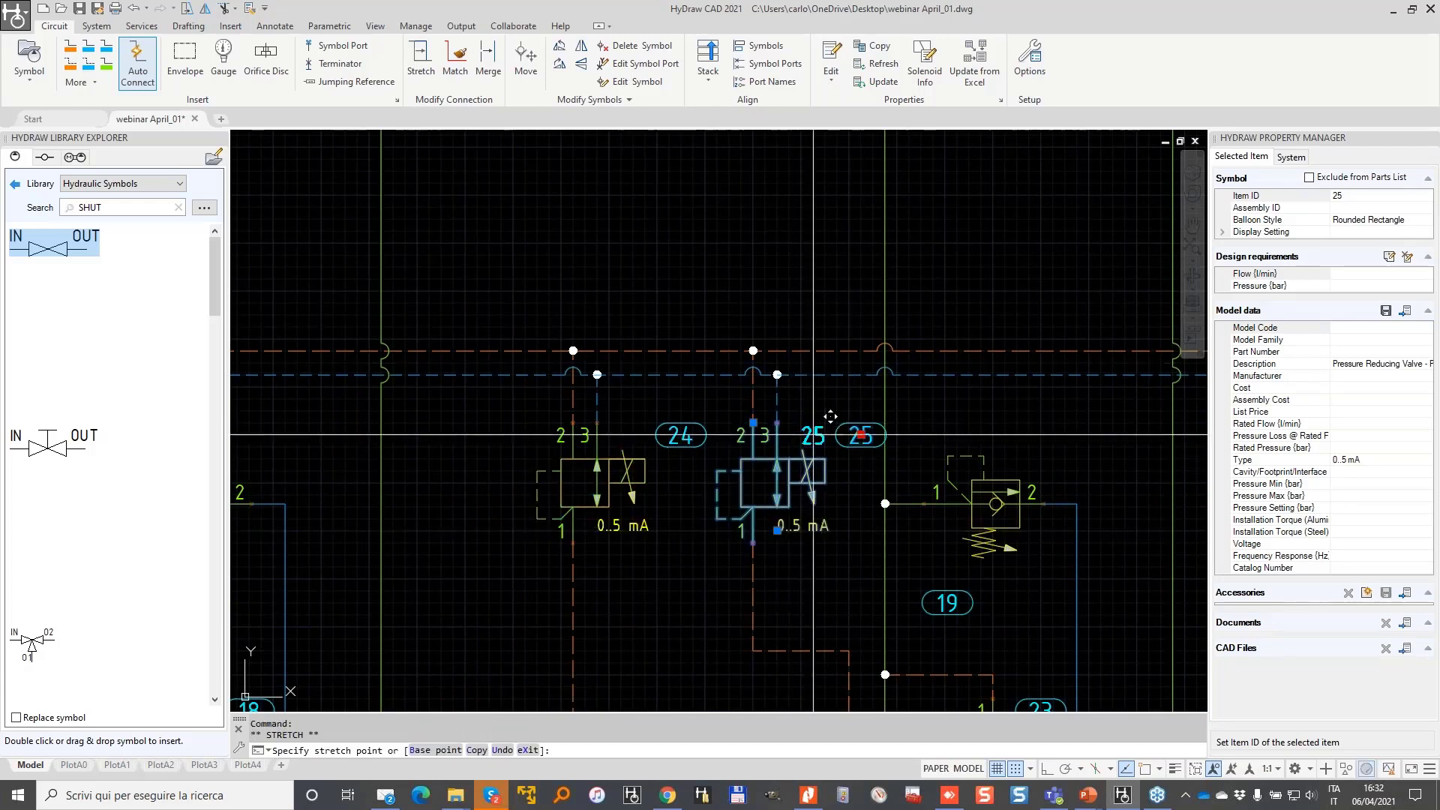
{"action": "left_click", "coordinate": [813, 435]}
{"action": "left_click", "coordinate": [662, 434]}
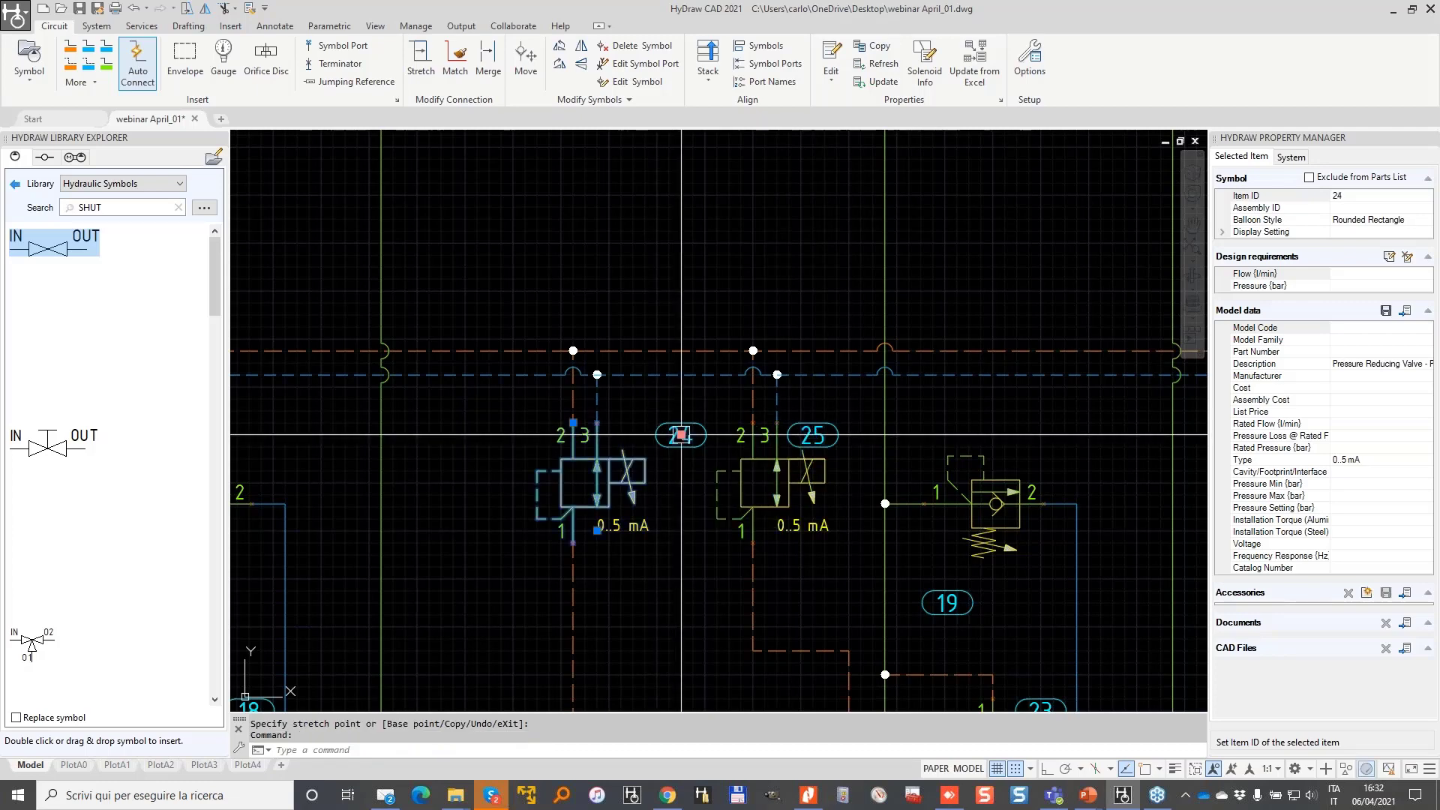
{"action": "left_click", "coordinate": [681, 435]}
{"action": "left_click", "coordinate": [633, 435]}
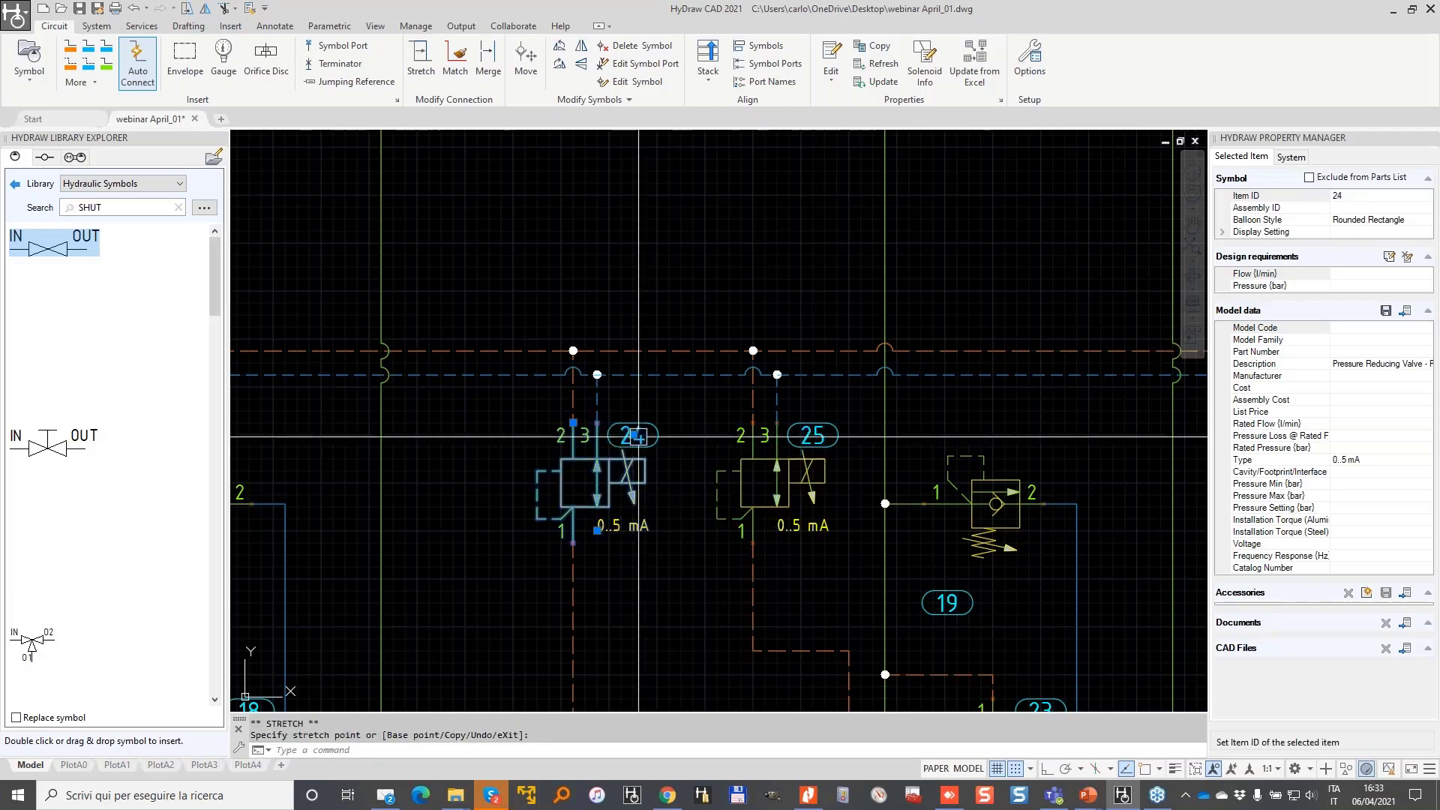
{"action": "scroll", "coordinate": [632, 435], "scroll_direction": "down", "scroll_amount": 3}
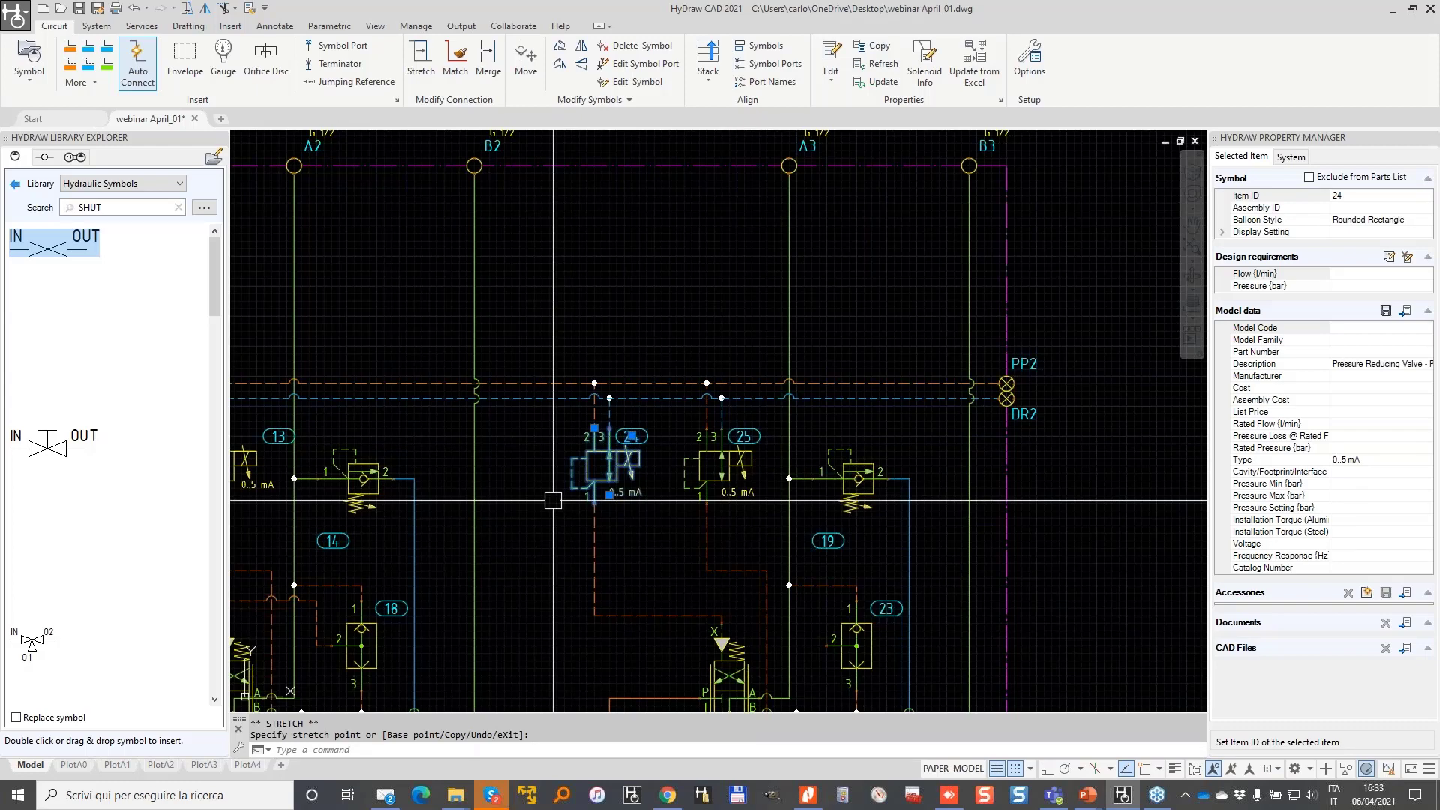
{"action": "middle_click_drag", "start_coordinate": [547, 522], "coordinate": [785, 456]}
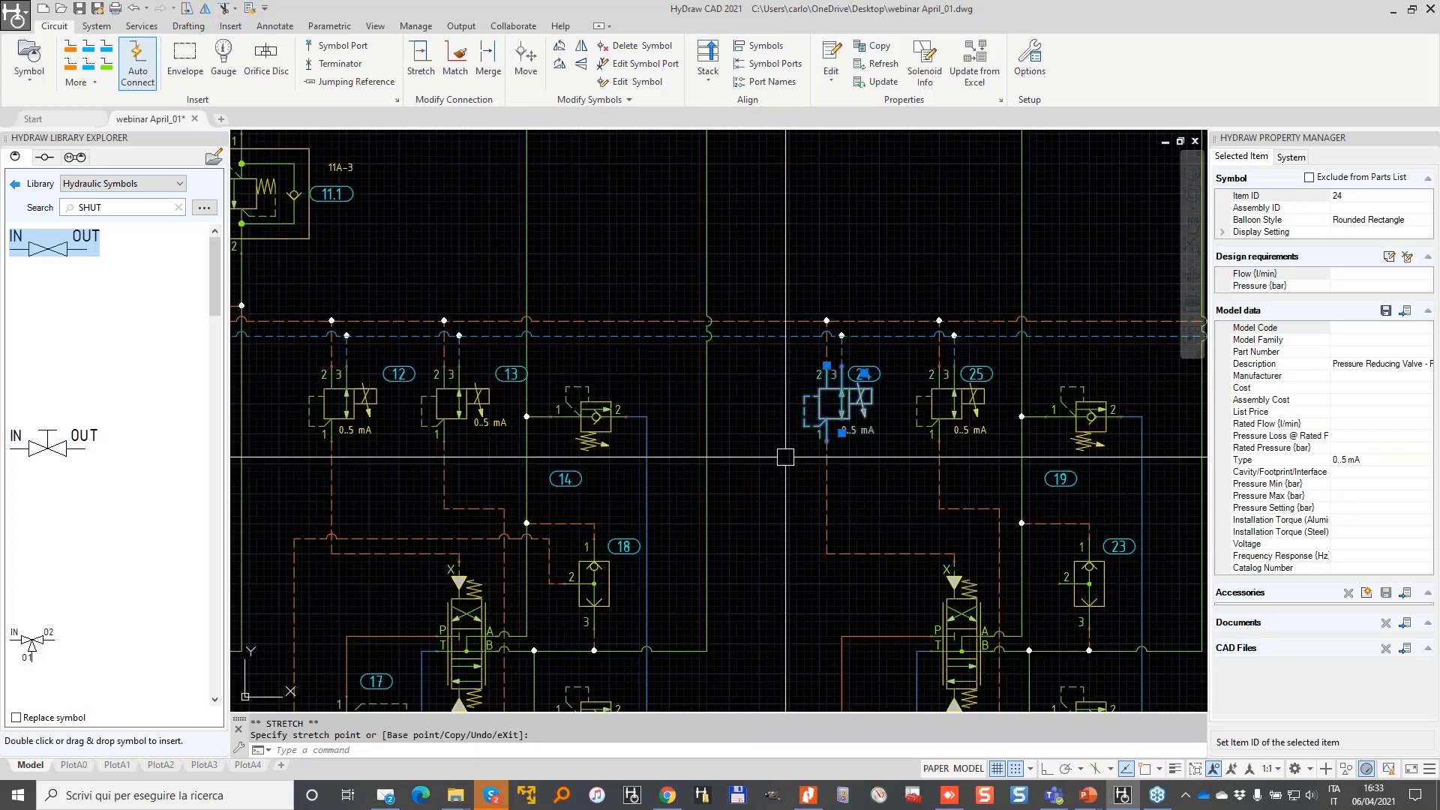
{"action": "key", "text": "Escape"}
- Insert a pressure line port named LS, type BSP, size G 1/4, on the lower manifold envelope edge between the second and third sections
{"action": "scroll", "coordinate": [758, 366], "scroll_direction": "down", "scroll_amount": 5}
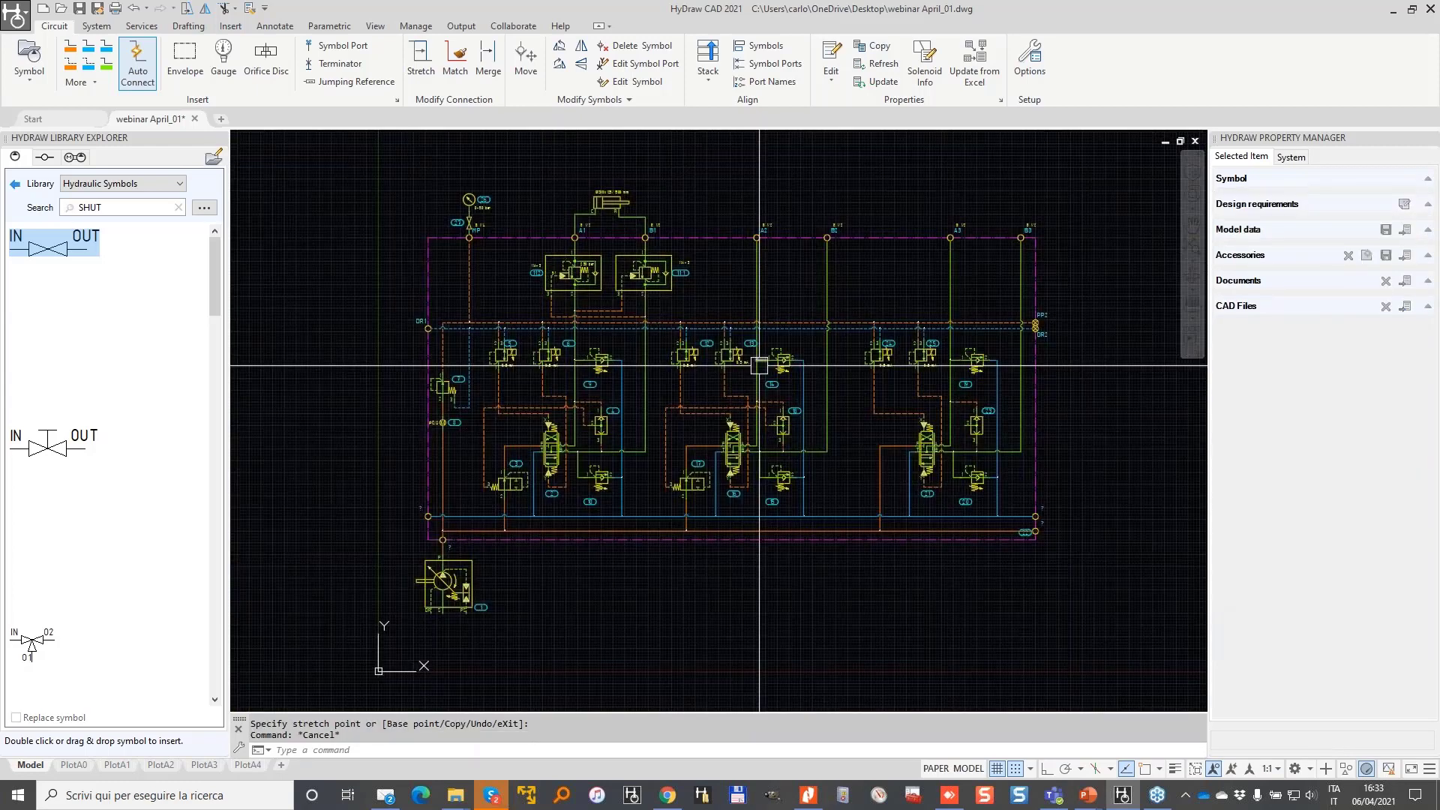
{"action": "key", "text": "Escape"}
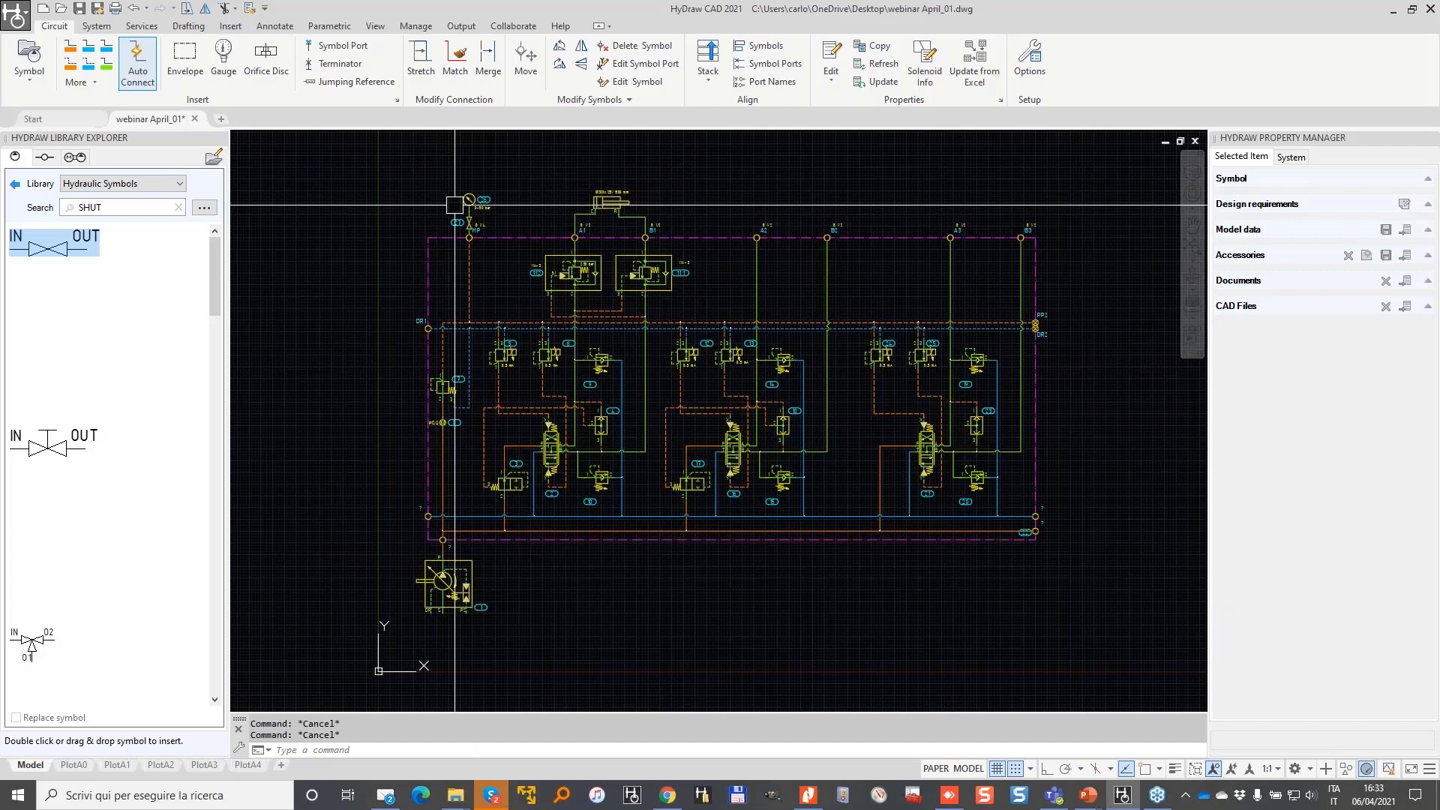
{"action": "scroll", "coordinate": [755, 307], "scroll_direction": "up", "scroll_amount": 2}
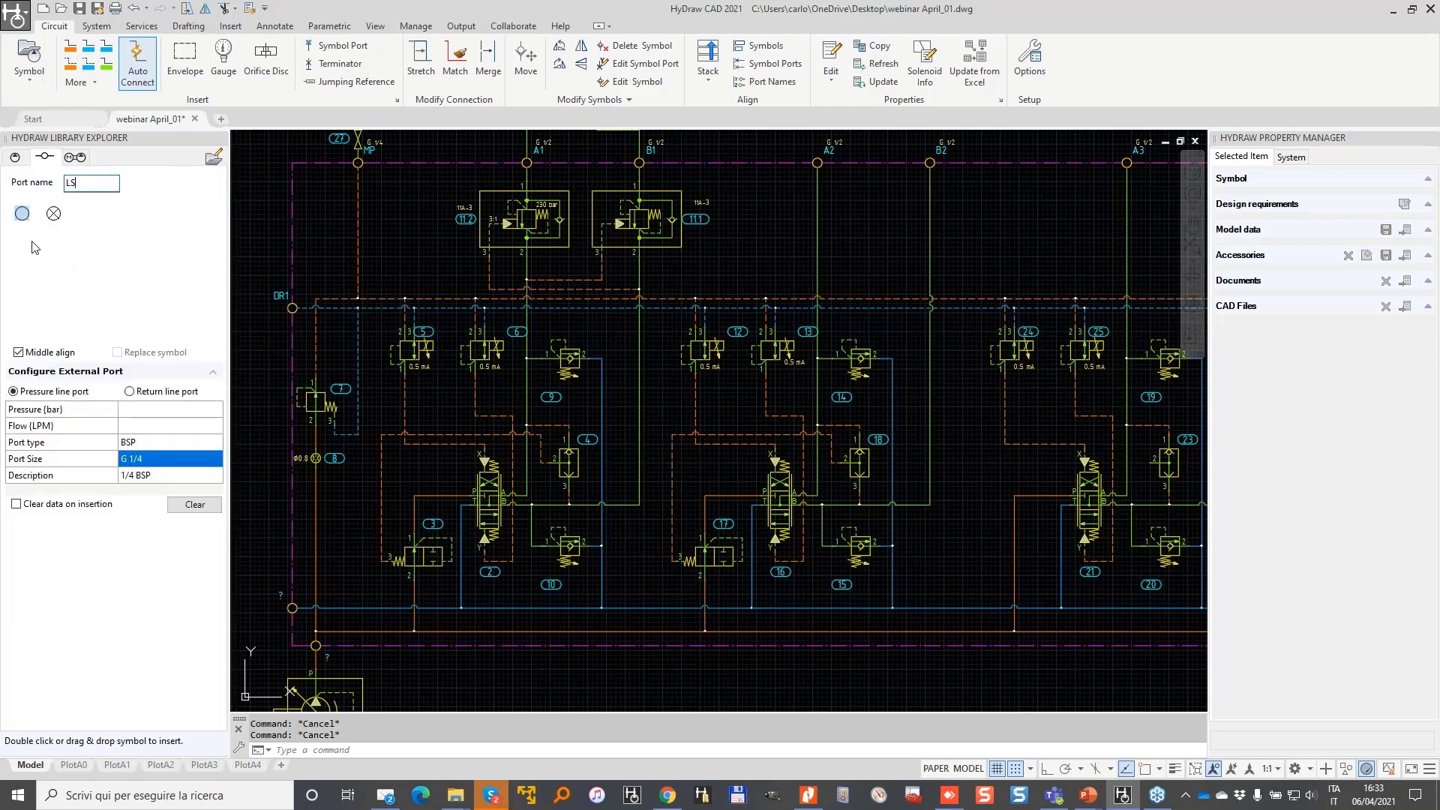
{"action": "left_click_drag", "start_coordinate": [16, 208], "coordinate": [724, 457]}
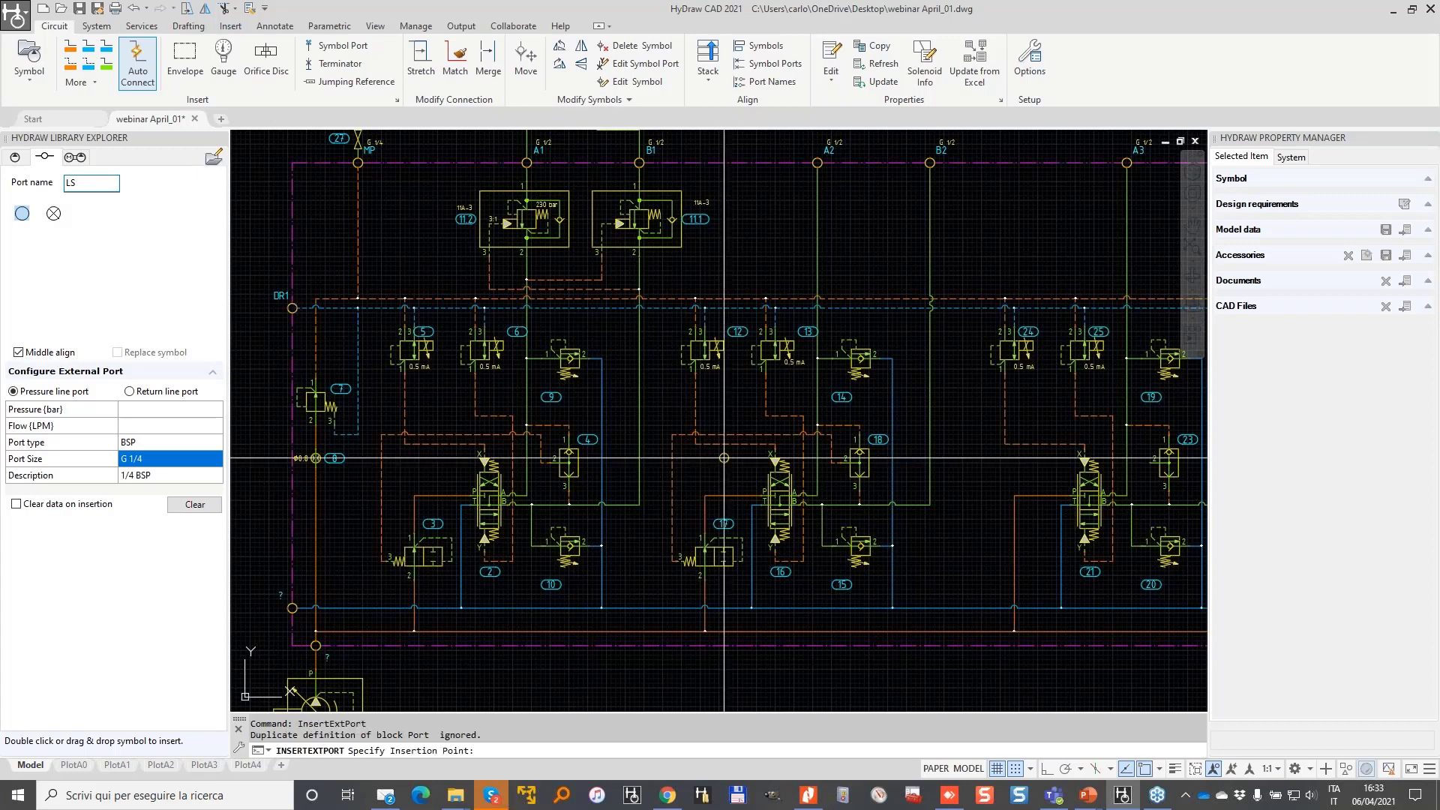
{"action": "left_click", "coordinate": [953, 645]}
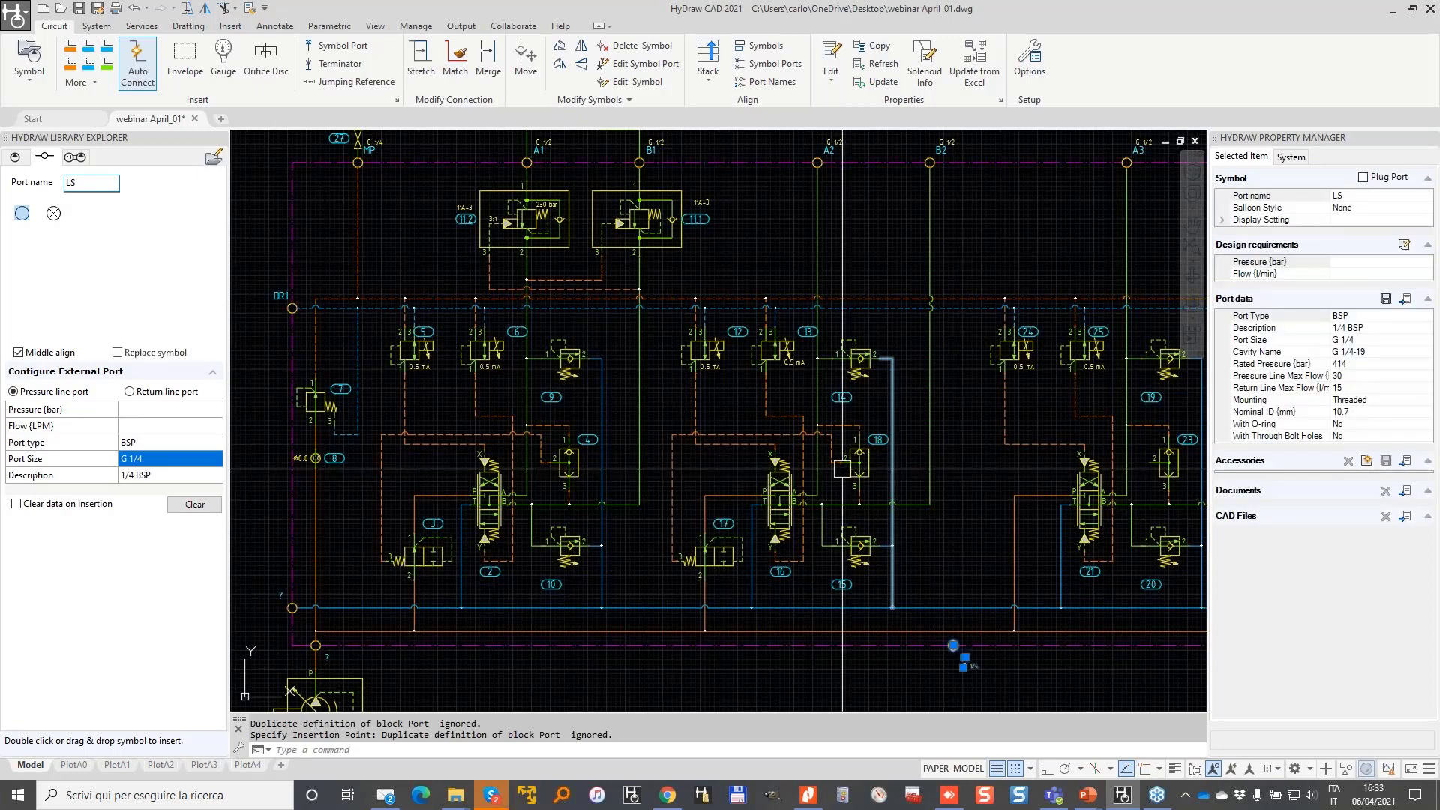
- Draw a control line from the lower-right port of pump 1 to the LS port
{"action": "middle_click_drag", "start_coordinate": [480, 584], "coordinate": [530, 336]}
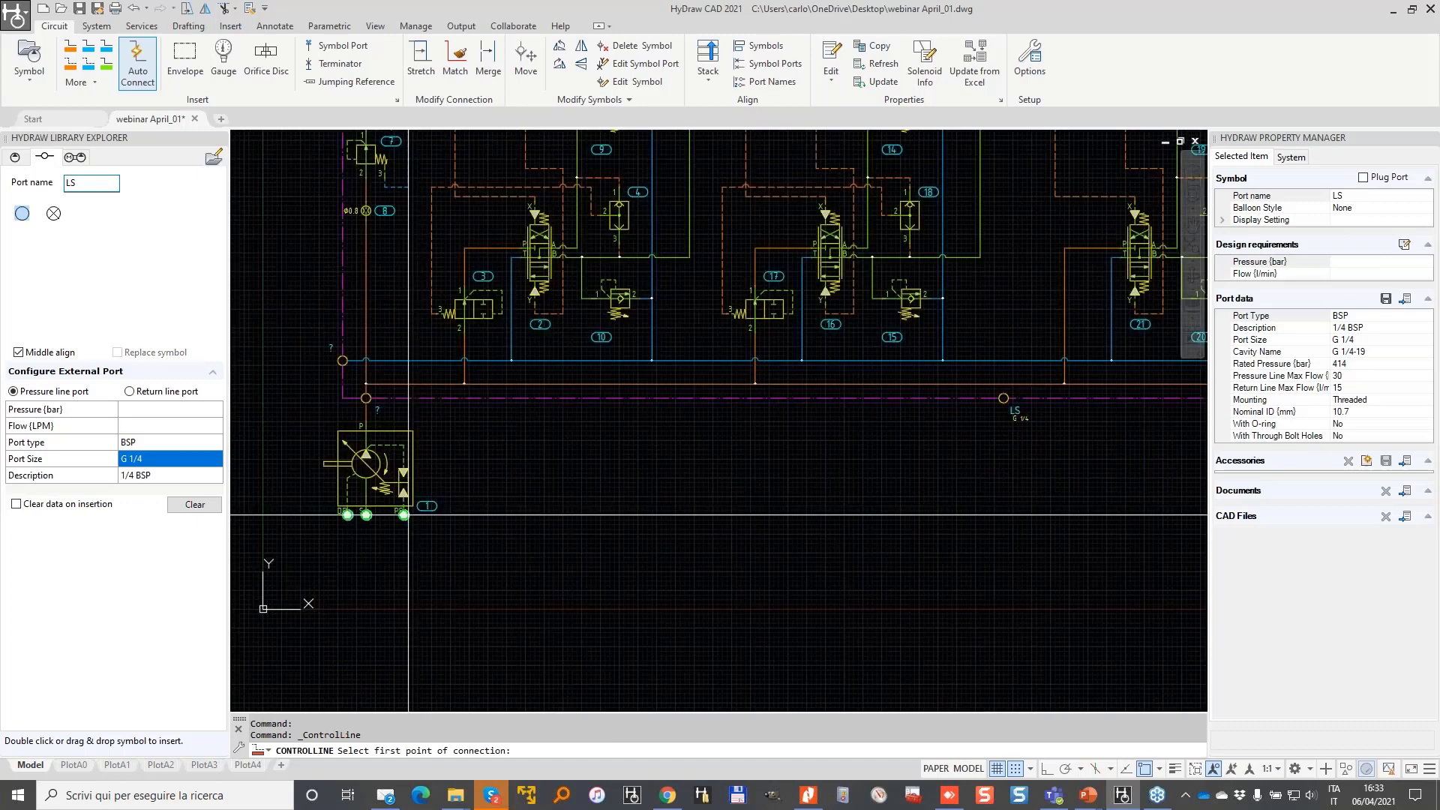
{"action": "left_click", "coordinate": [406, 515]}
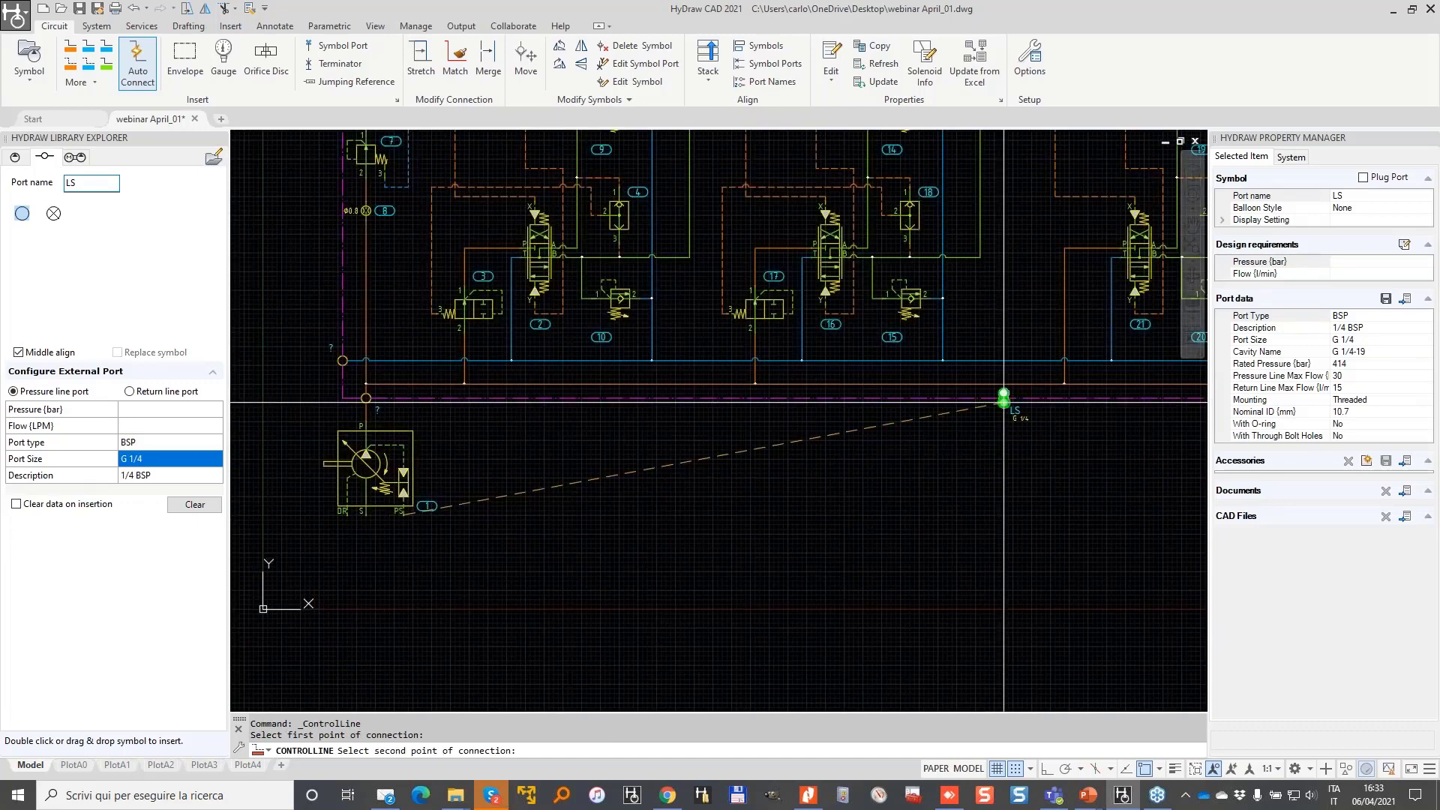
{"action": "left_click", "coordinate": [1003, 402]}
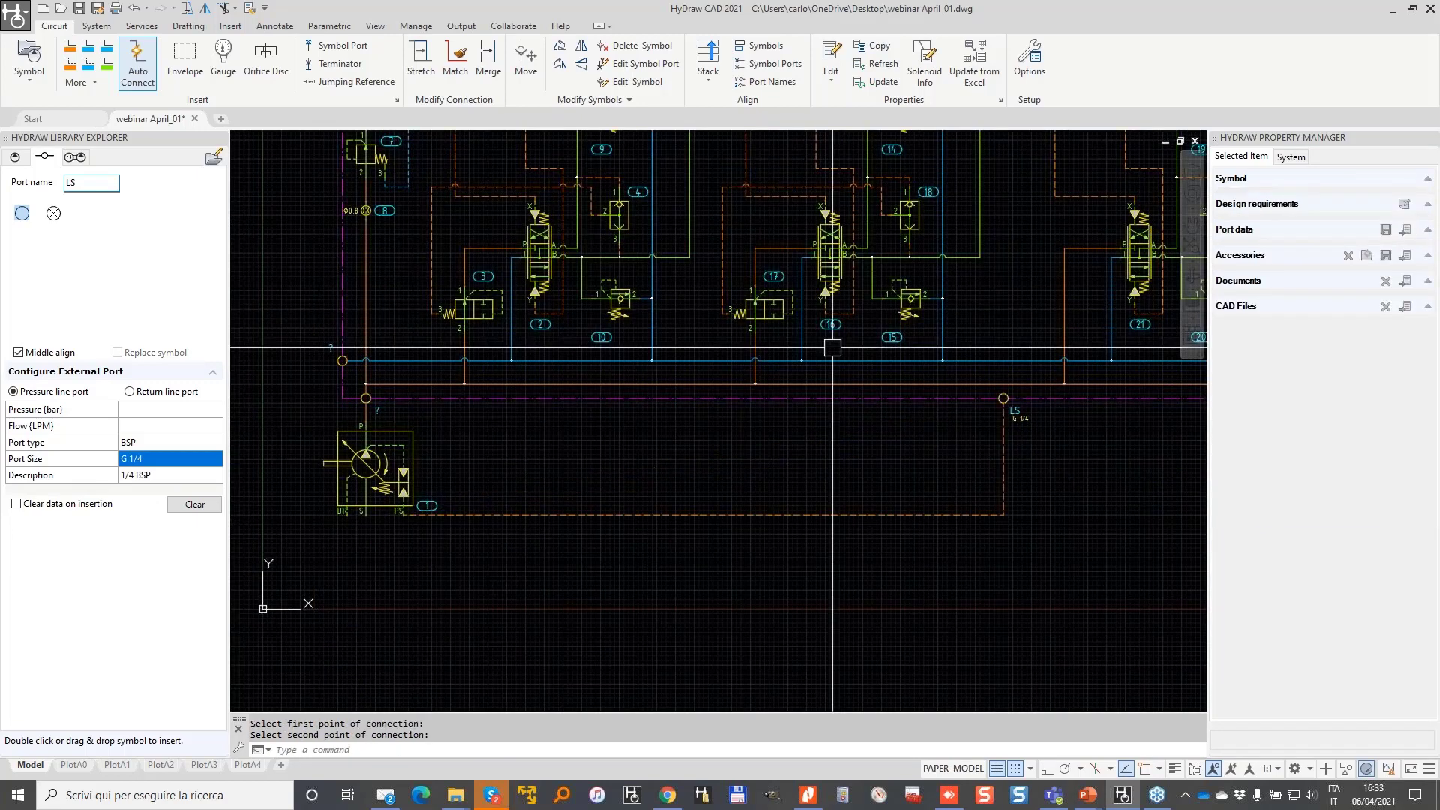
- Search the Hydraulic Symbols library for SHUTT and open the shuttle valve symbols among the screw-in cartridge valves
{"action": "middle_click_drag", "start_coordinate": [832, 348], "coordinate": [775, 439]}
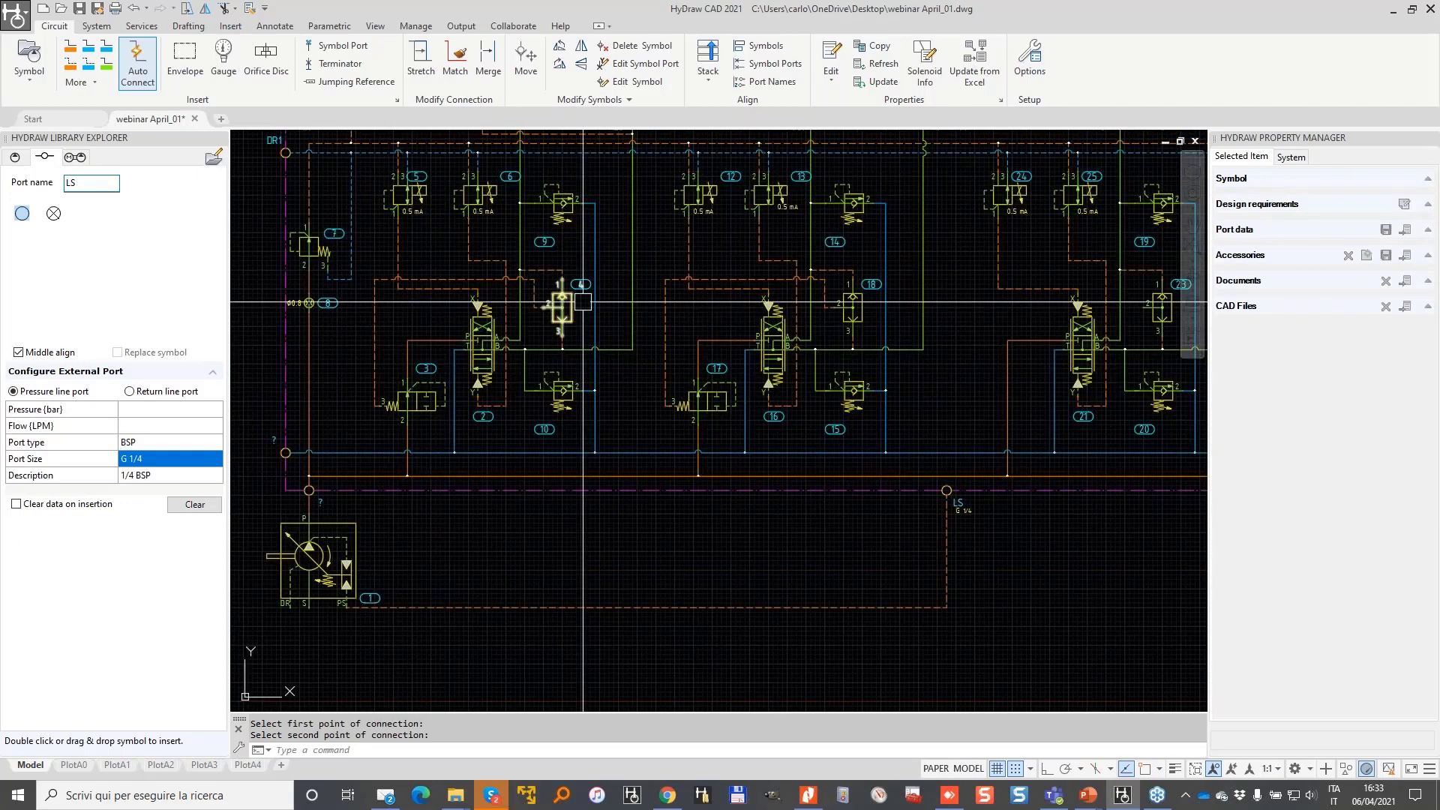
{"action": "middle_click_drag", "start_coordinate": [1166, 240], "coordinate": [996, 281]}
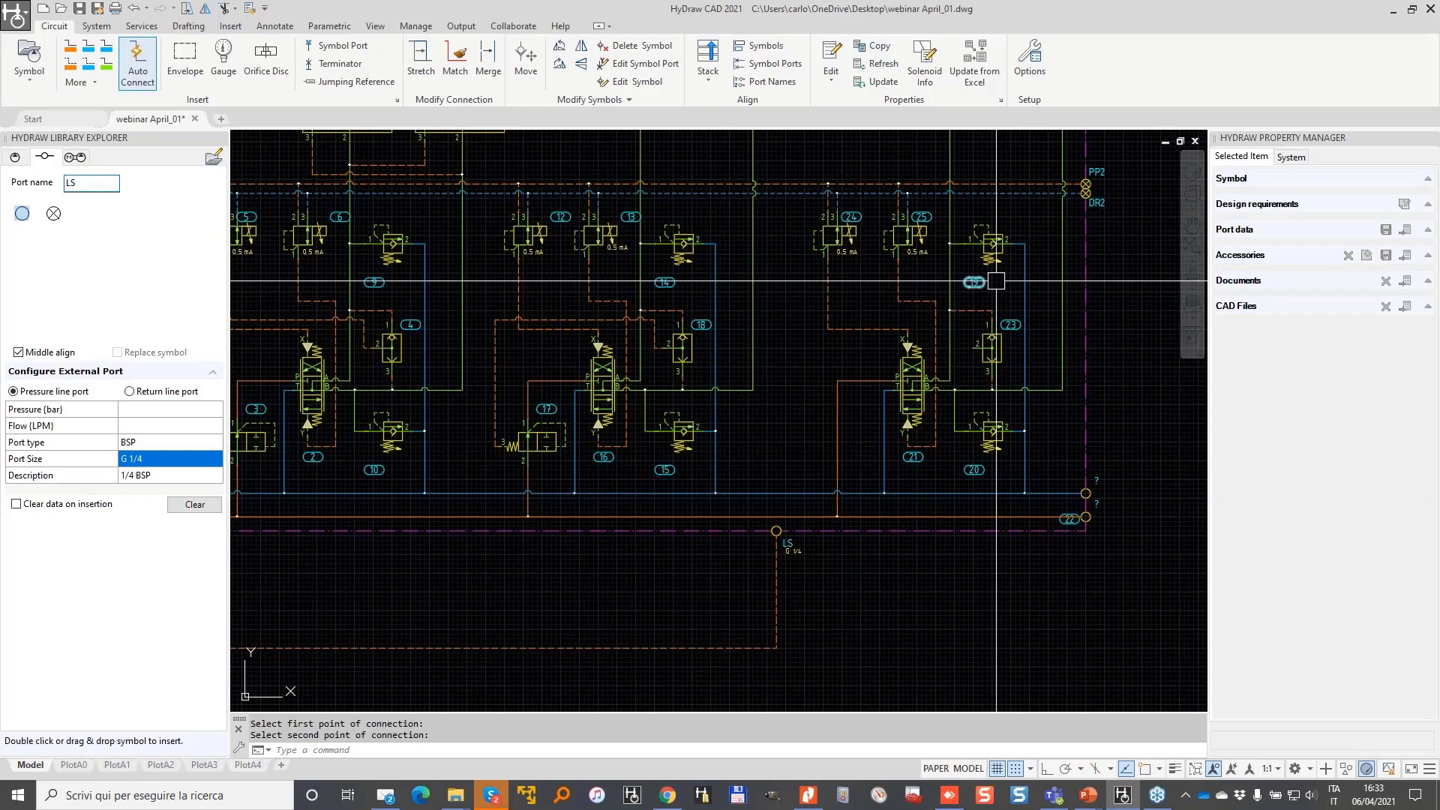
{"action": "left_click", "coordinate": [17, 157]}
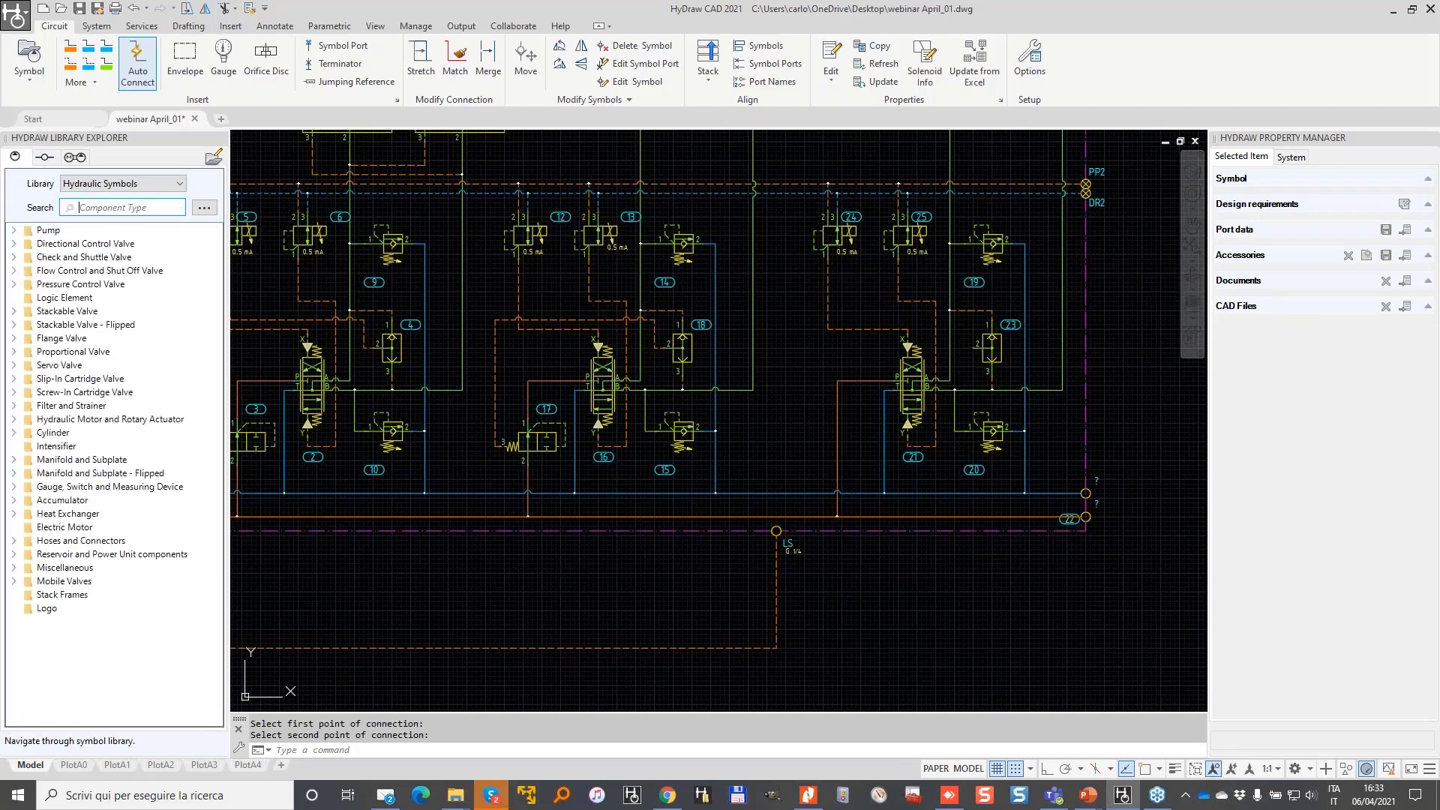
{"action": "type", "text": "SHUTT"}
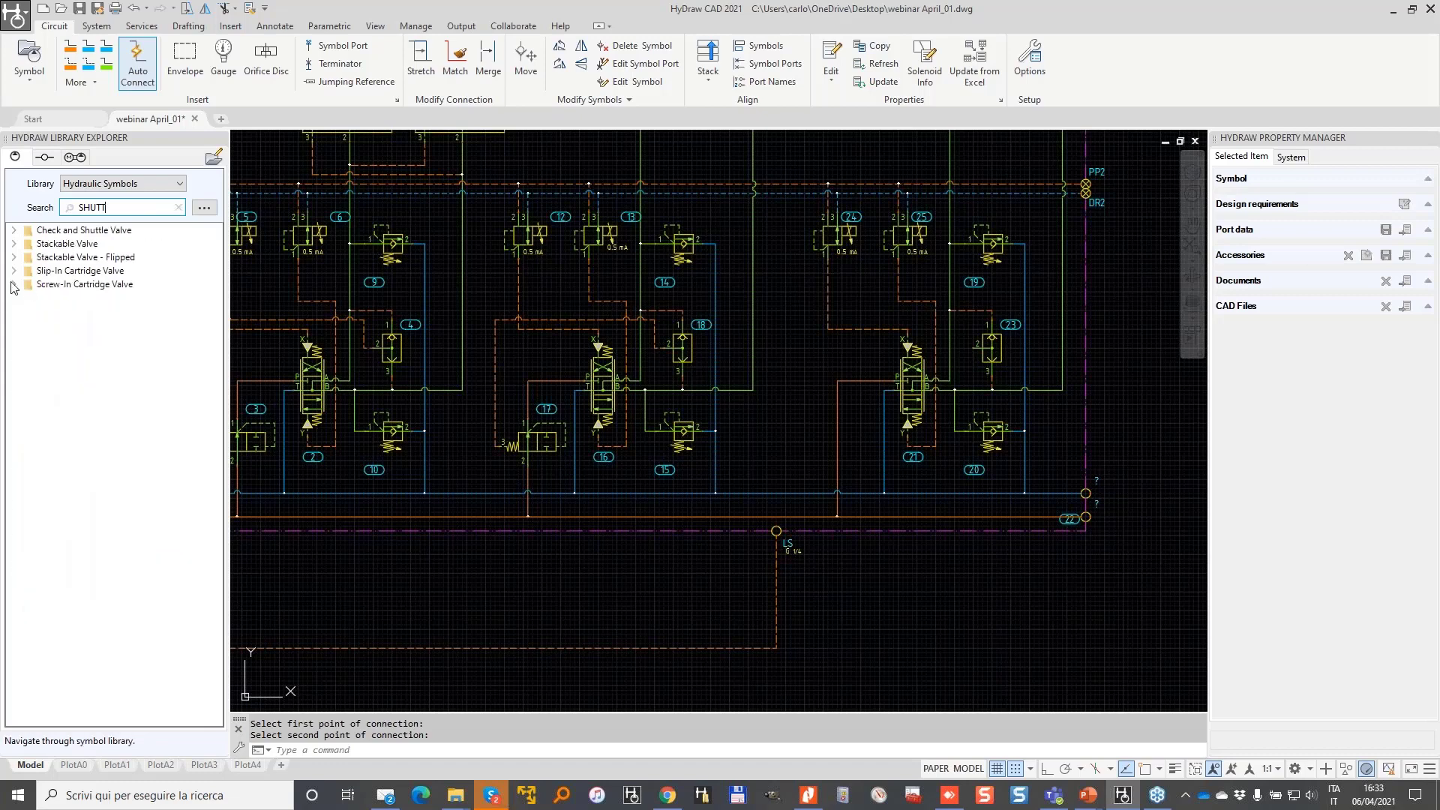
{"action": "left_click", "coordinate": [13, 285]}
{"action": "left_click", "coordinate": [29, 297]}
{"action": "left_click", "coordinate": [73, 311]}
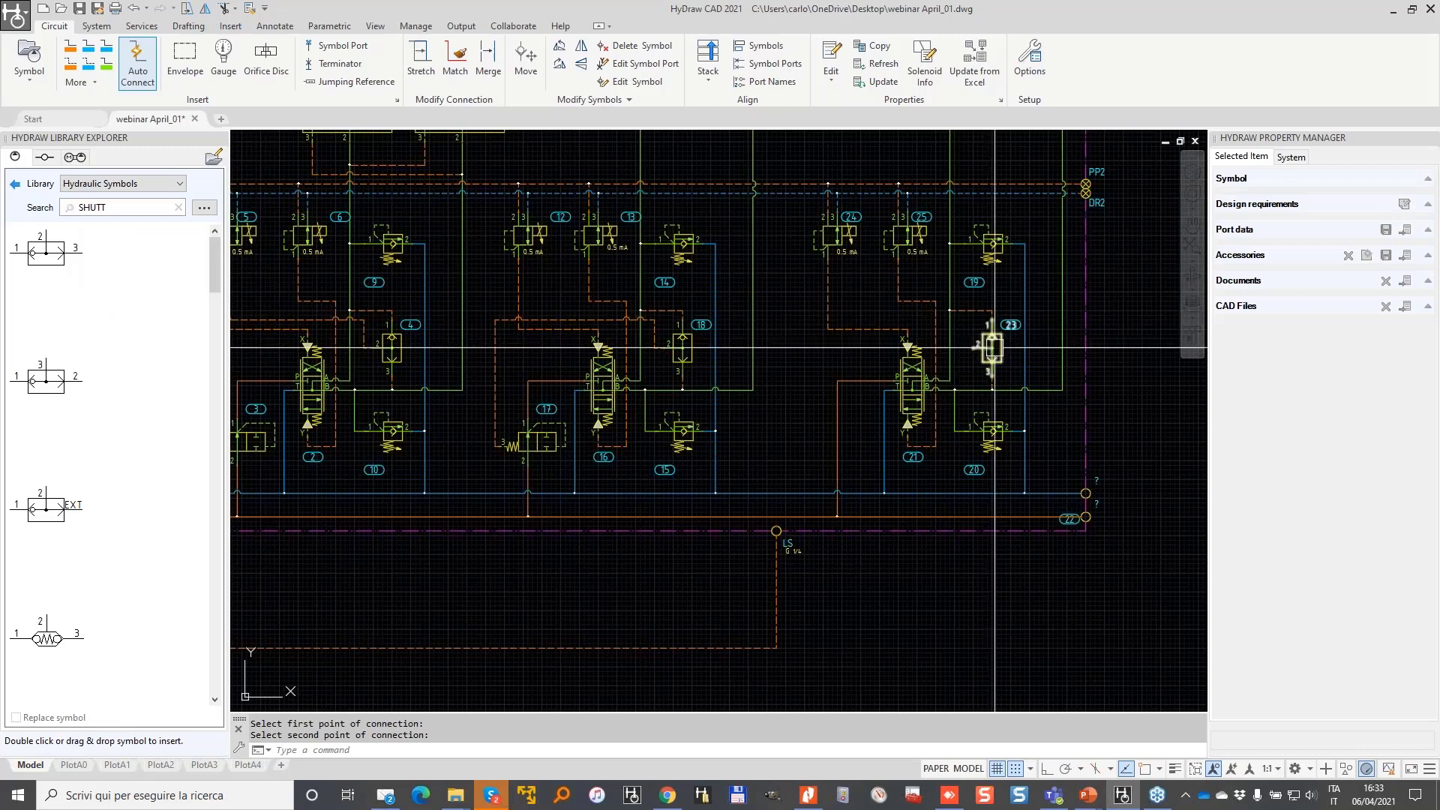
- Insert a three-port shuttle valve between the second and third sections, flip it vertically, and align its port 2 above the LS port
{"action": "double_click", "coordinate": [44, 261]}
{"action": "scroll", "coordinate": [720, 449], "scroll_direction": "up", "scroll_amount": 1}
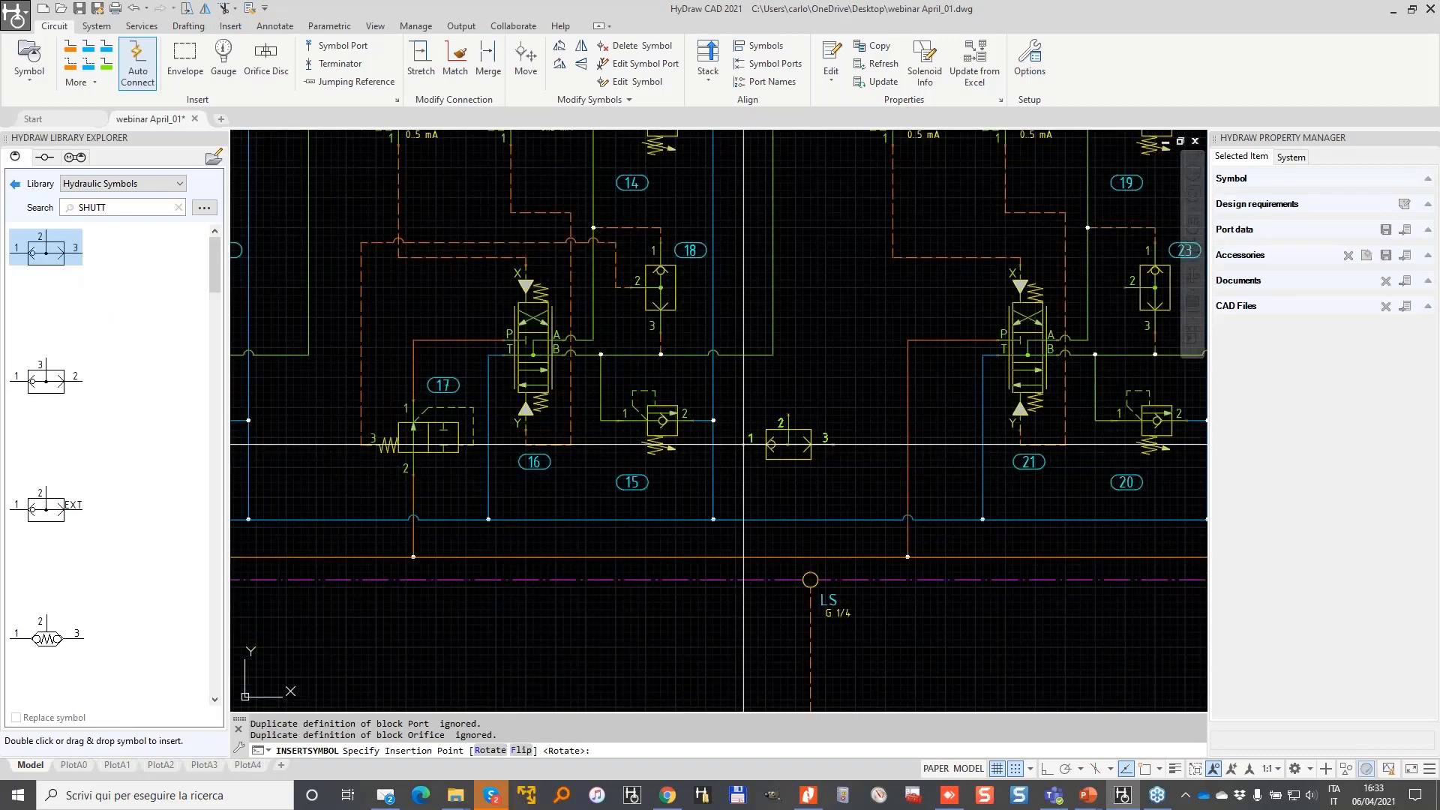
{"action": "left_click", "coordinate": [743, 444]}
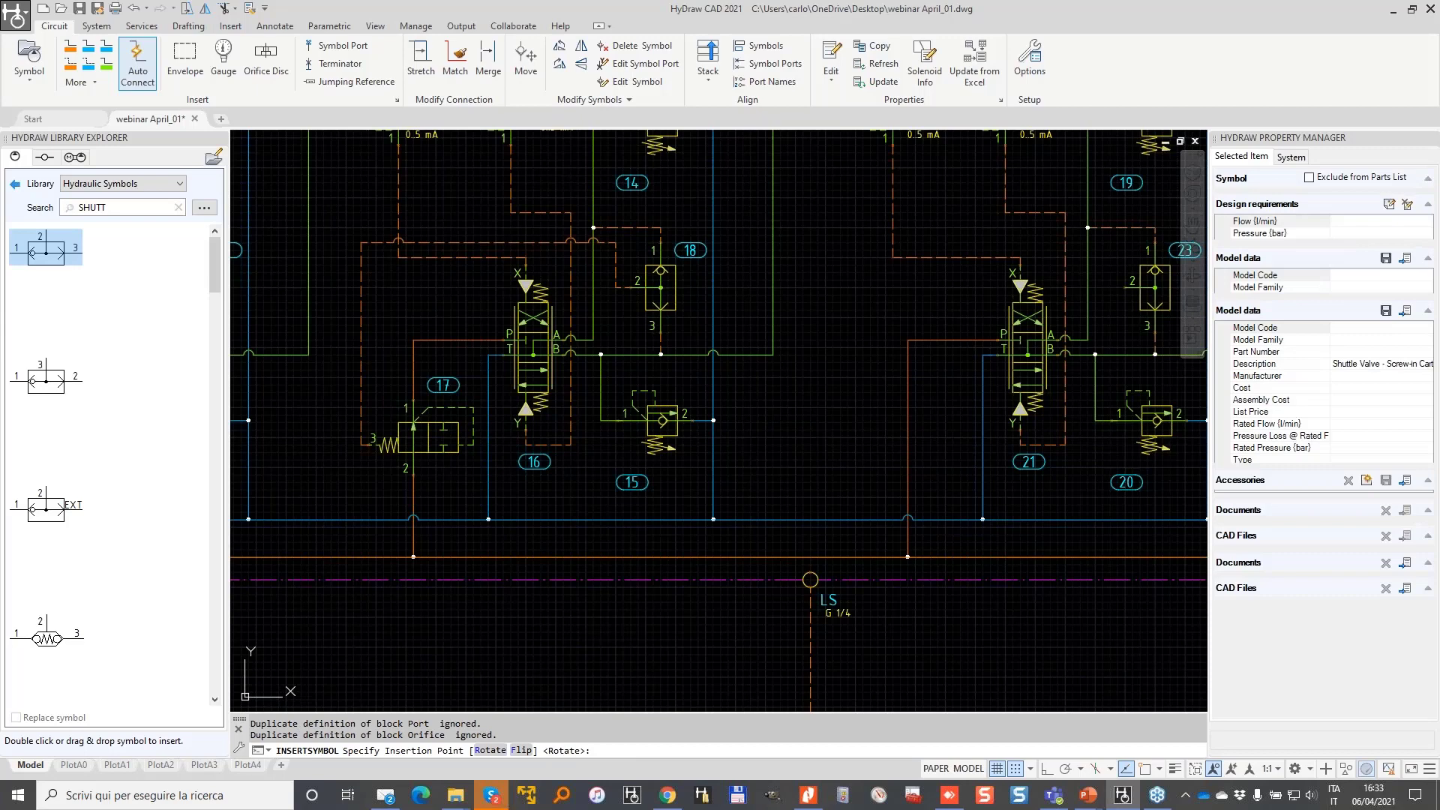
{"action": "right_click", "coordinate": [826, 437]}
{"action": "left_click", "coordinate": [875, 579]}
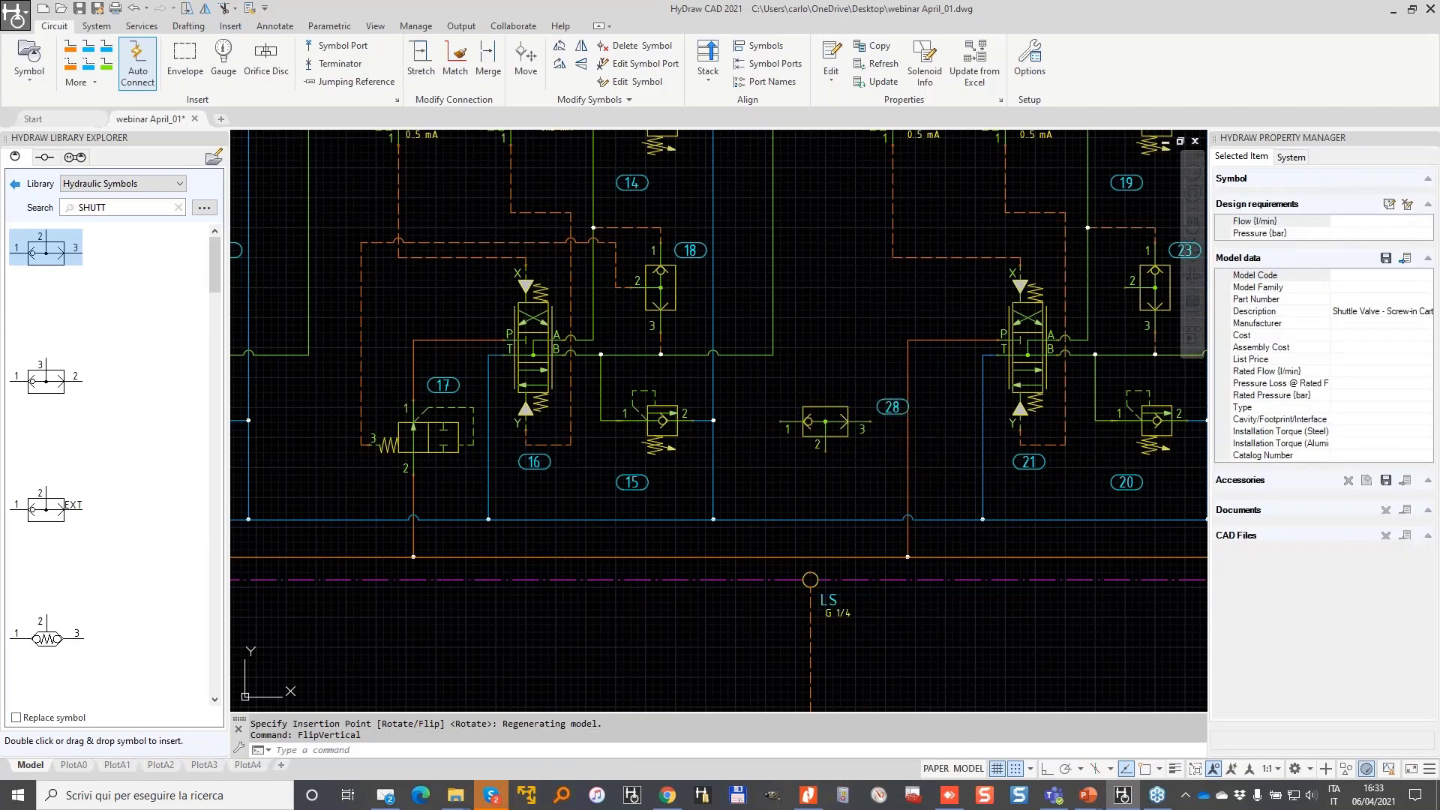
{"action": "left_click", "coordinate": [781, 421]}
{"action": "left_click", "coordinate": [781, 420]}
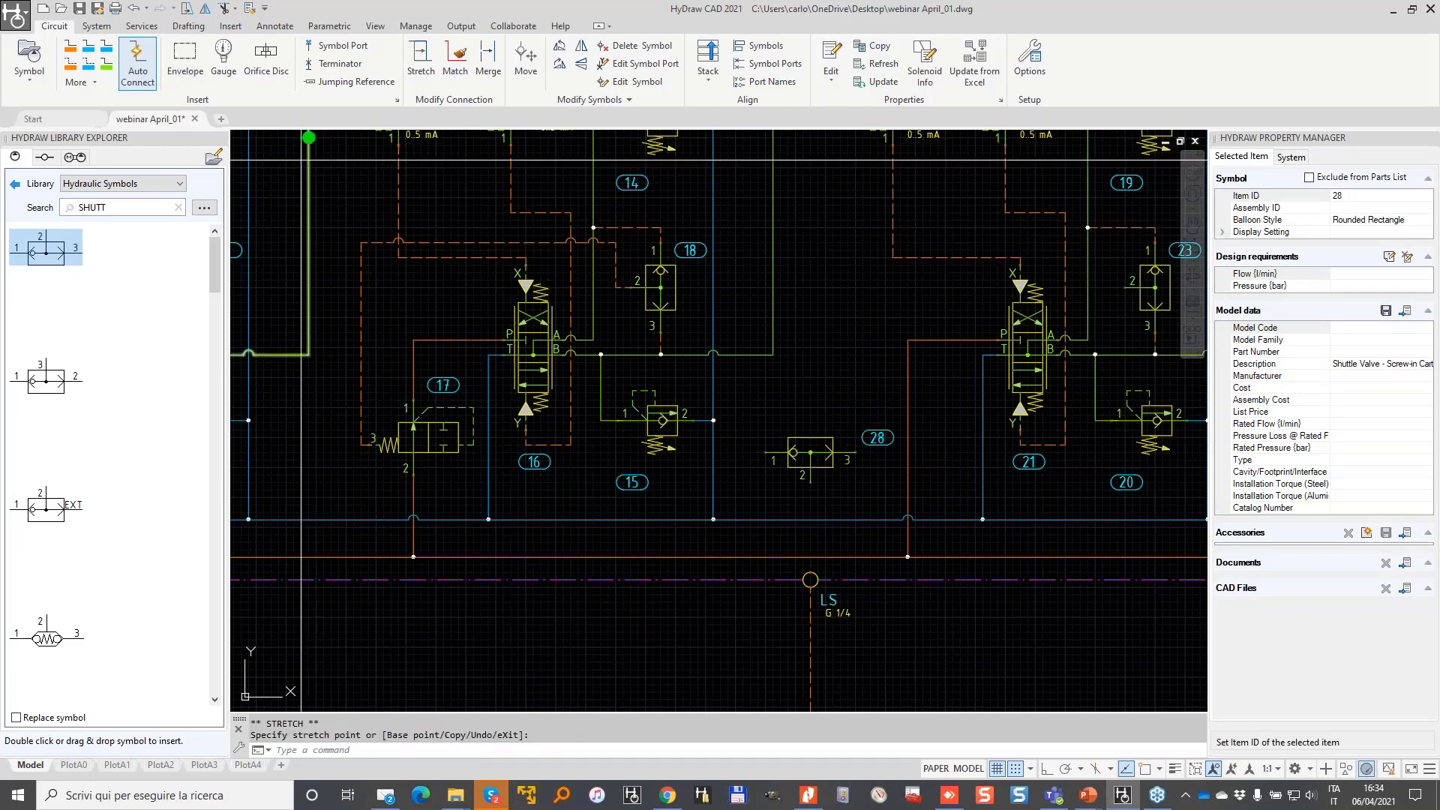
- Draw control lines from the LS port to port 2 of shuttle valve 28, and from its port 3 to port 2 of valve 23
{"action": "left_click", "coordinate": [810, 576]}
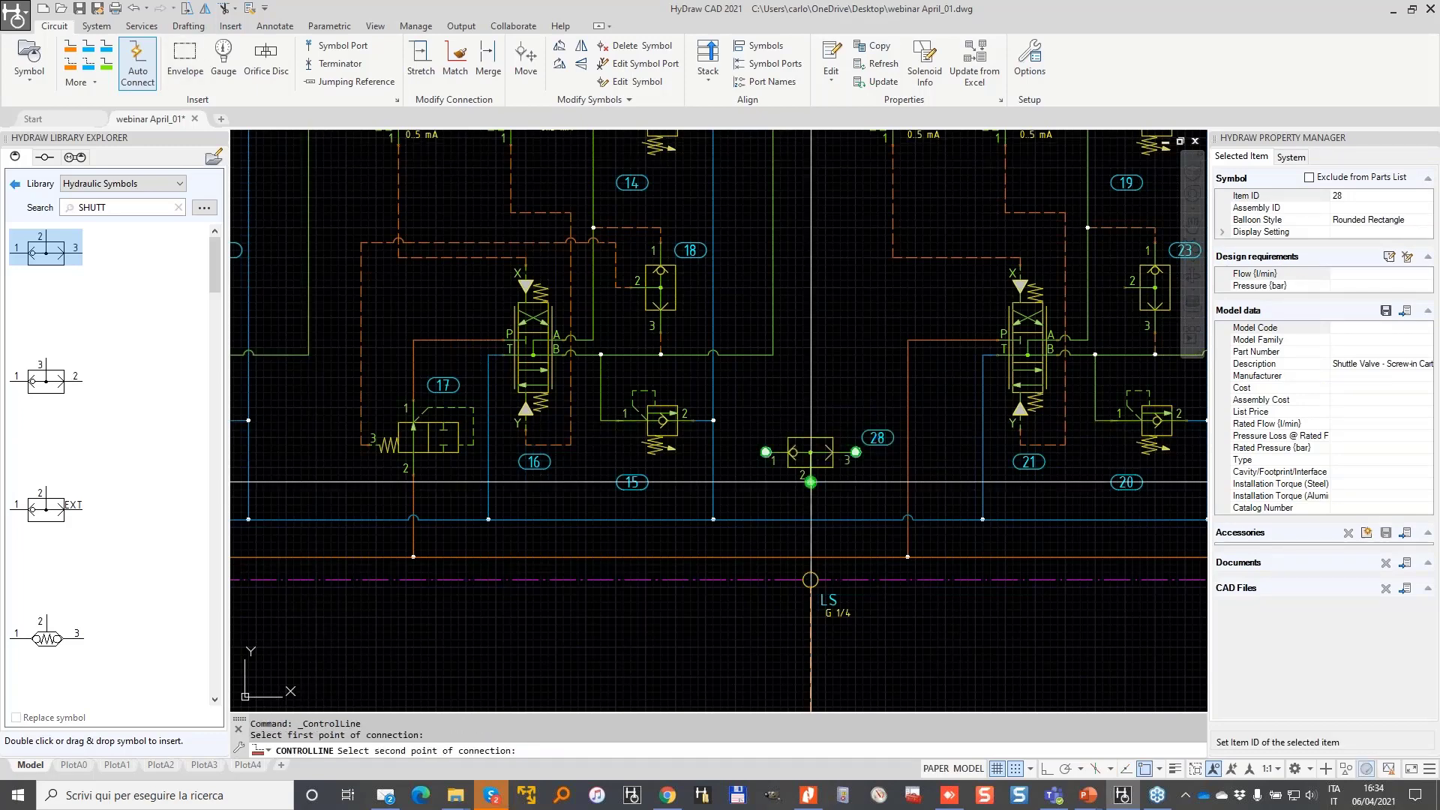
{"action": "left_click", "coordinate": [810, 481]}
{"action": "left_click", "coordinate": [856, 452]}
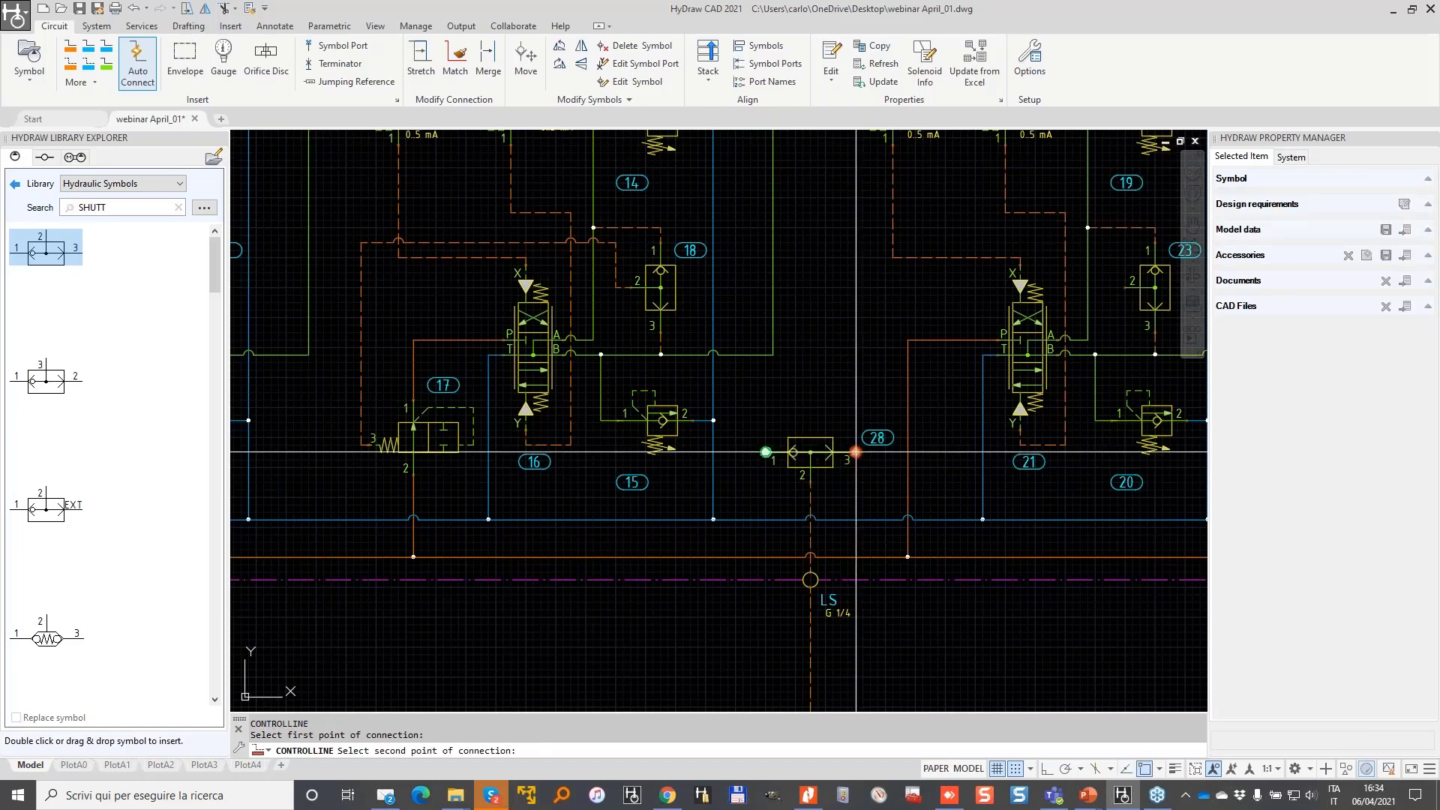
{"action": "middle_click_drag", "start_coordinate": [1102, 302], "coordinate": [862, 344]}
{"action": "left_click", "coordinate": [877, 462]}
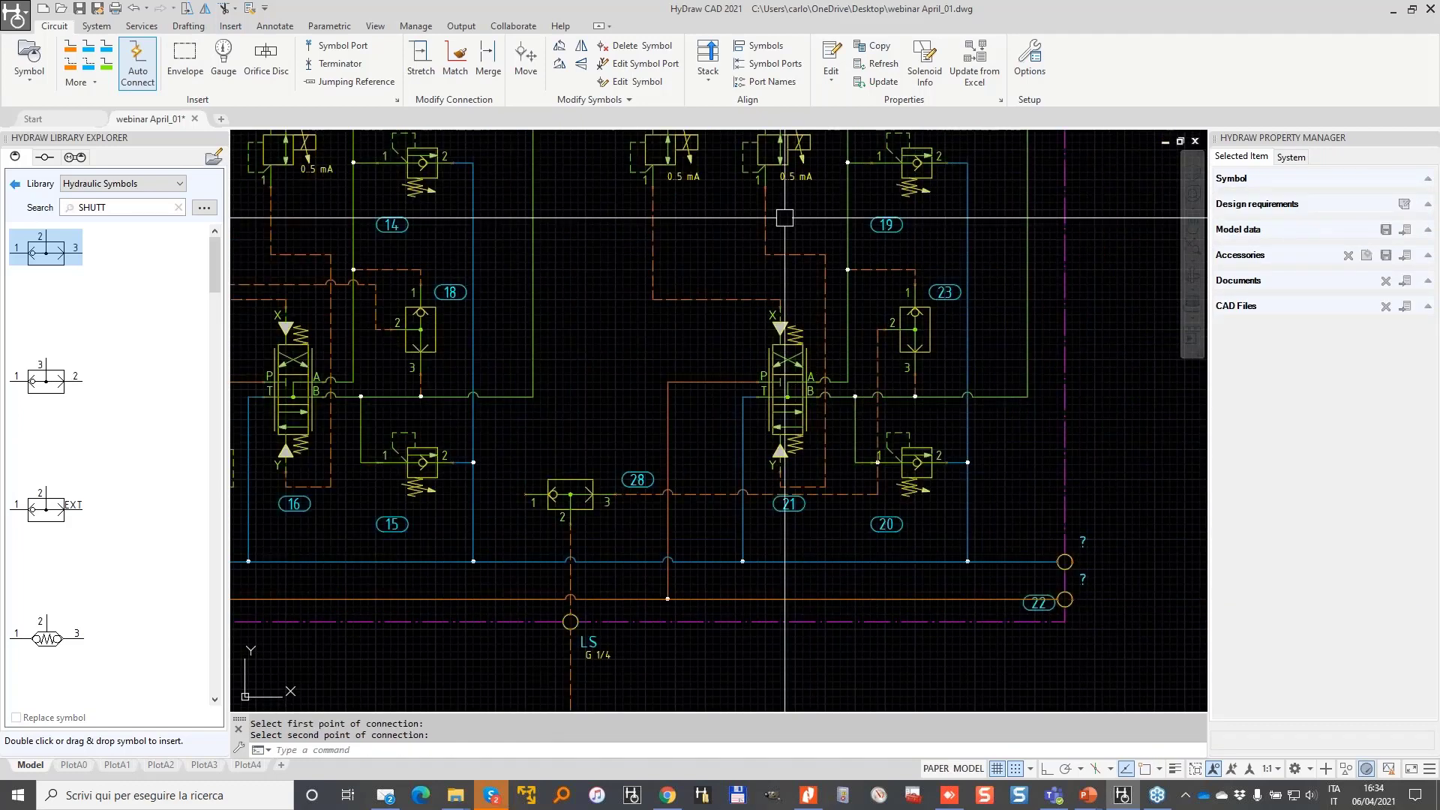
- Stretch the control line between valves 28 and 23 so it rises before the third section's pressure line and crosses above directional valve 21
{"action": "left_click", "coordinate": [420, 60]}
{"action": "left_click", "coordinate": [832, 418]}
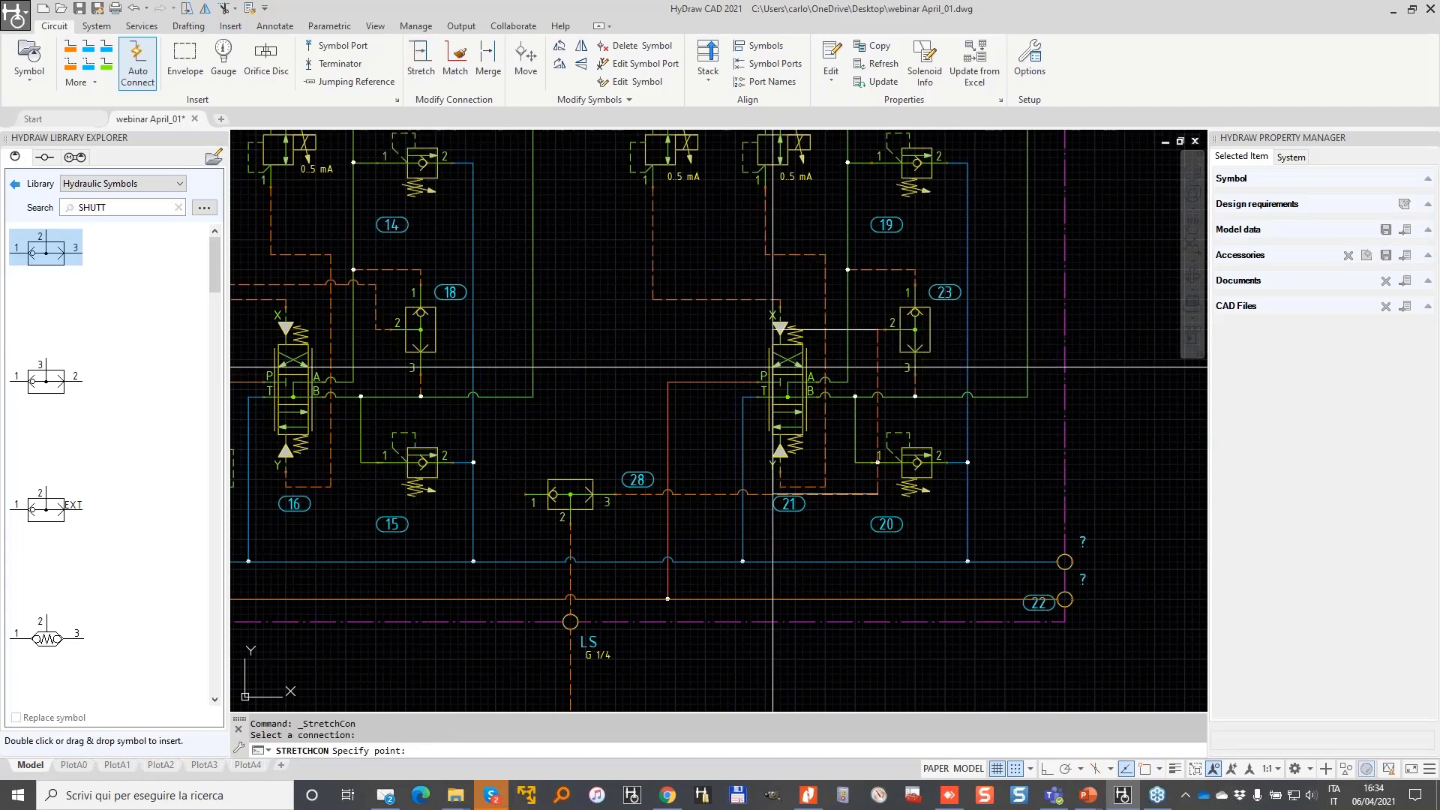
{"action": "left_click", "coordinate": [645, 359]}
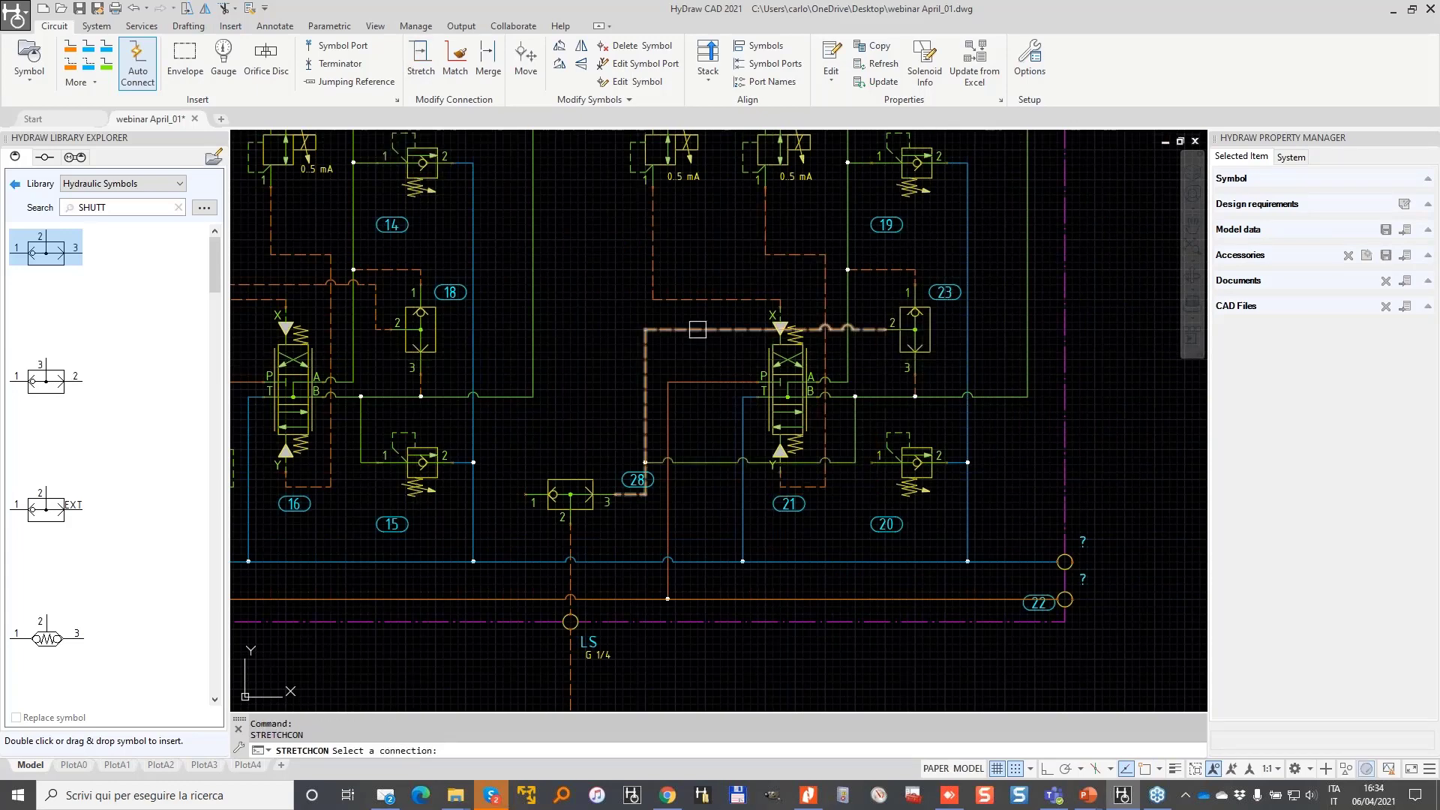
{"action": "left_click", "coordinate": [696, 329]}
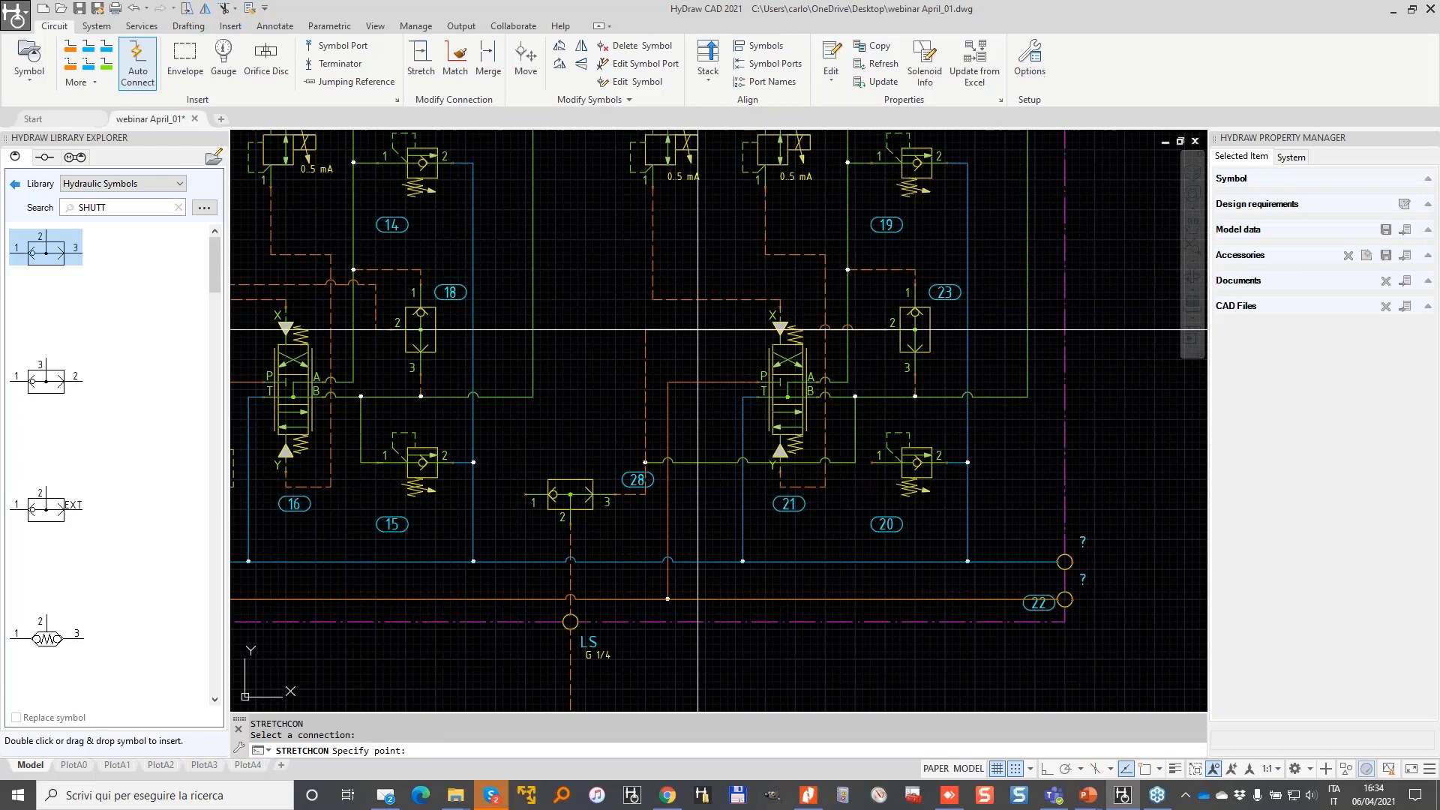
{"action": "left_click", "coordinate": [712, 285]}
{"action": "key", "text": "Return"}
{"action": "left_click", "coordinate": [640, 341]}
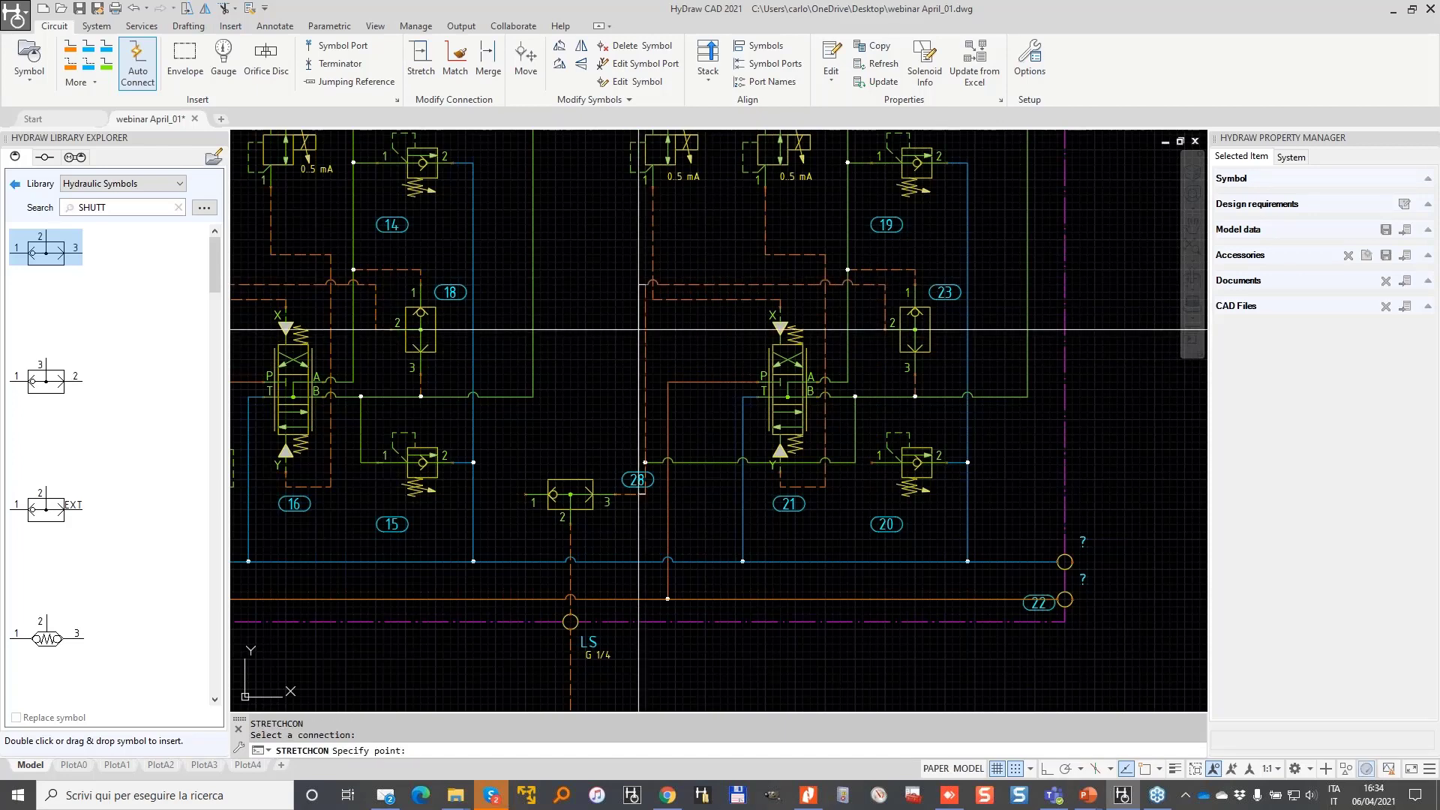
{"action": "left_click", "coordinate": [638, 329]}
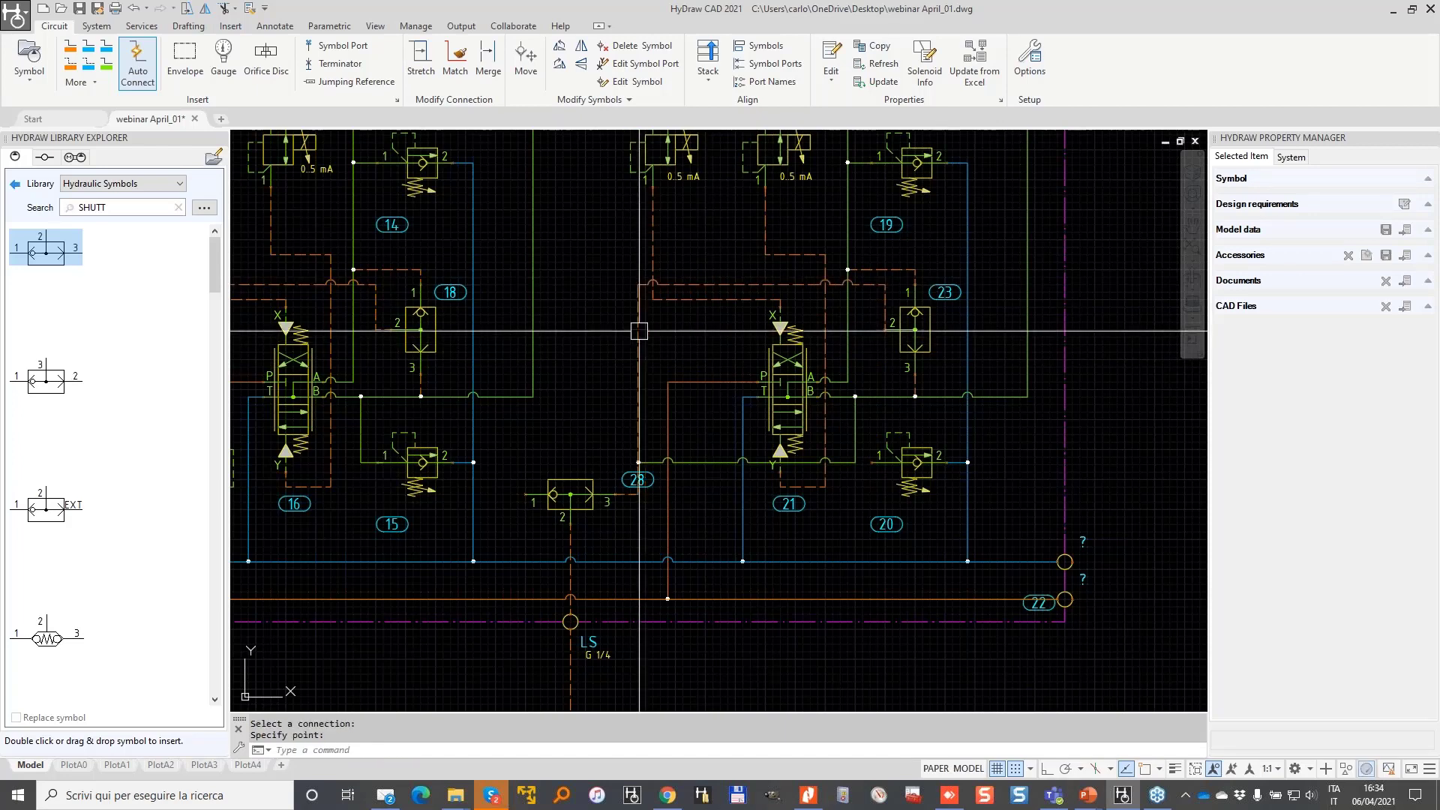
- Stretch the third section's port B branch line off the control line so it ends at port 1 of valve 20
{"action": "left_click", "coordinate": [650, 462]}
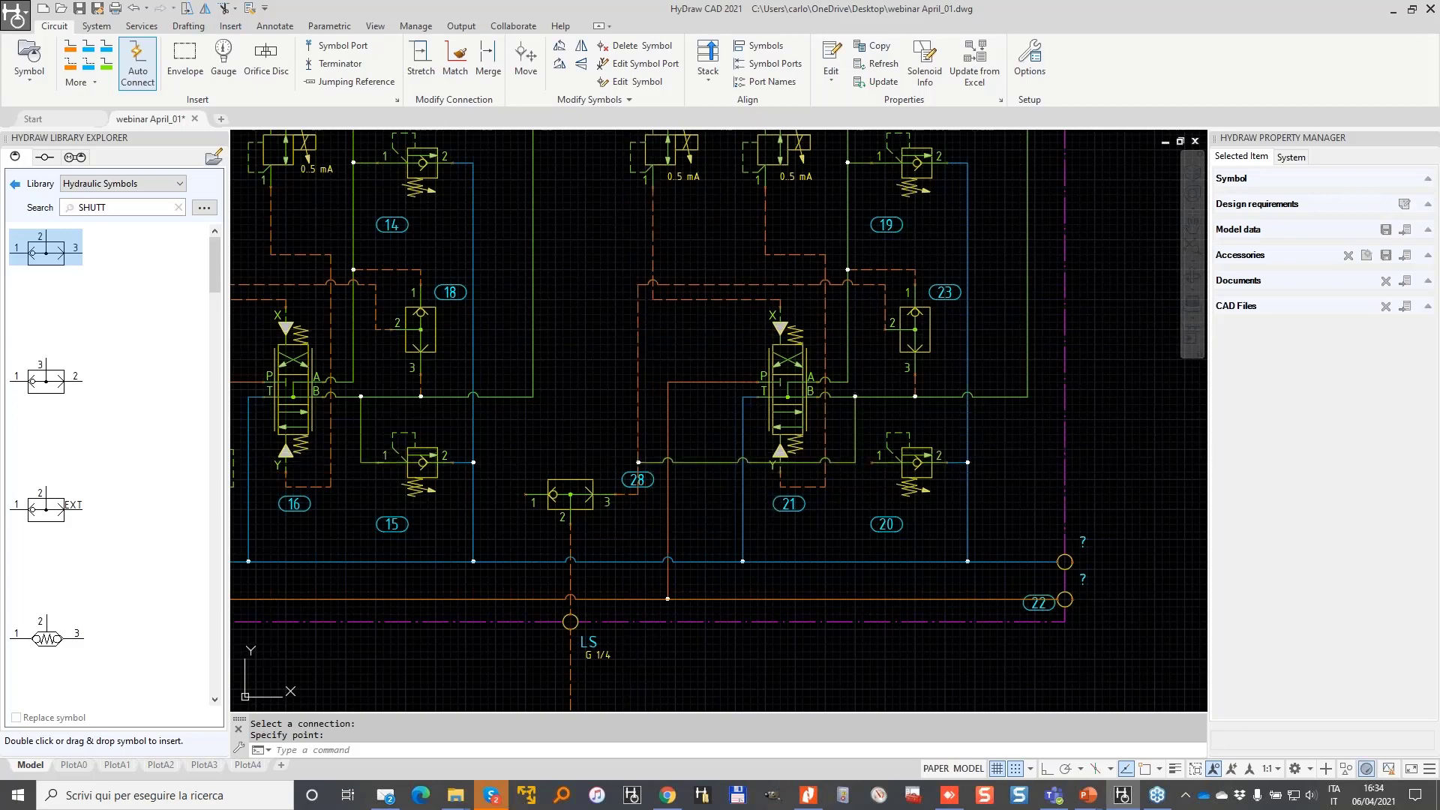
{"action": "left_click", "coordinate": [855, 462]}
{"action": "scroll", "coordinate": [871, 462], "scroll_direction": "up", "scroll_amount": 8}
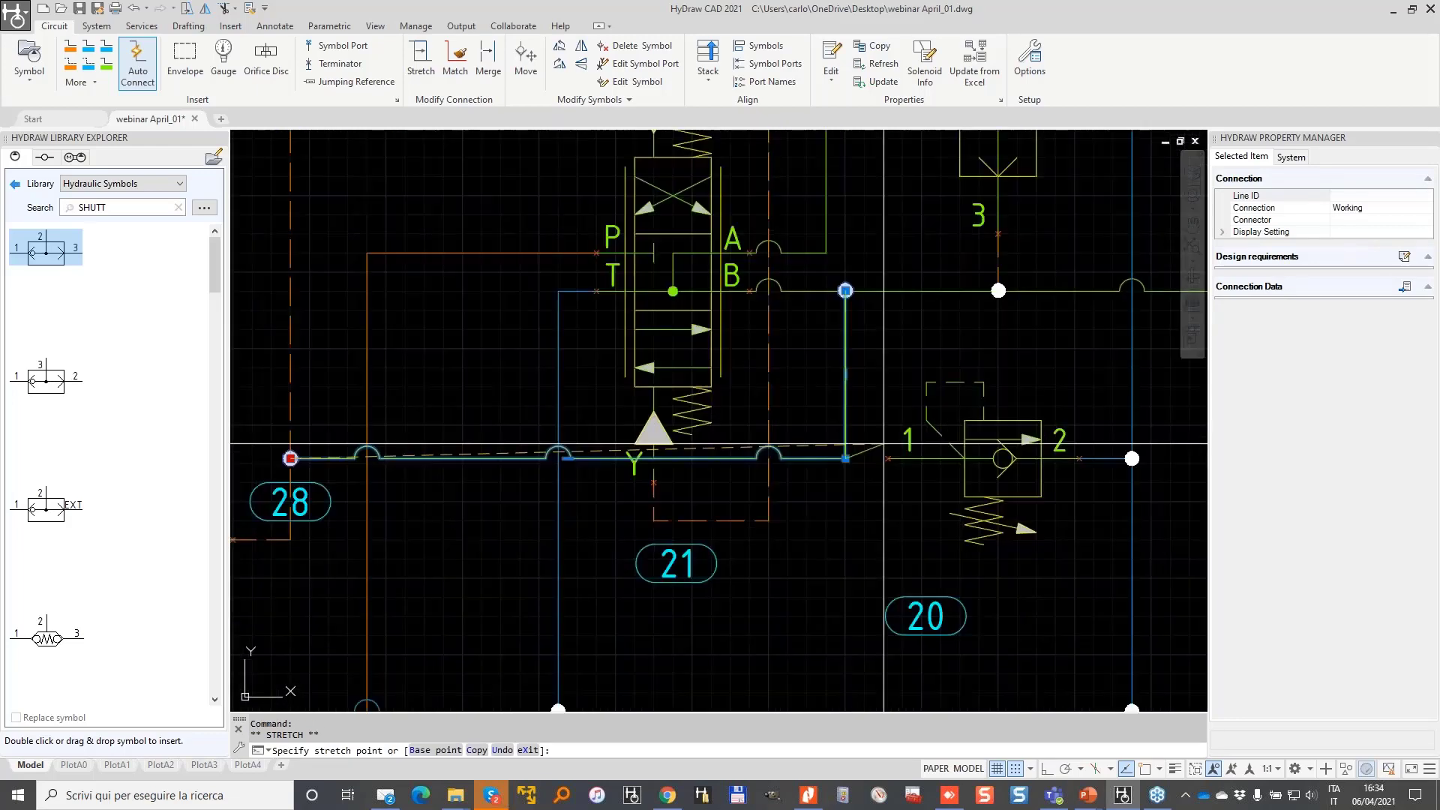
{"action": "key", "text": "F3"}
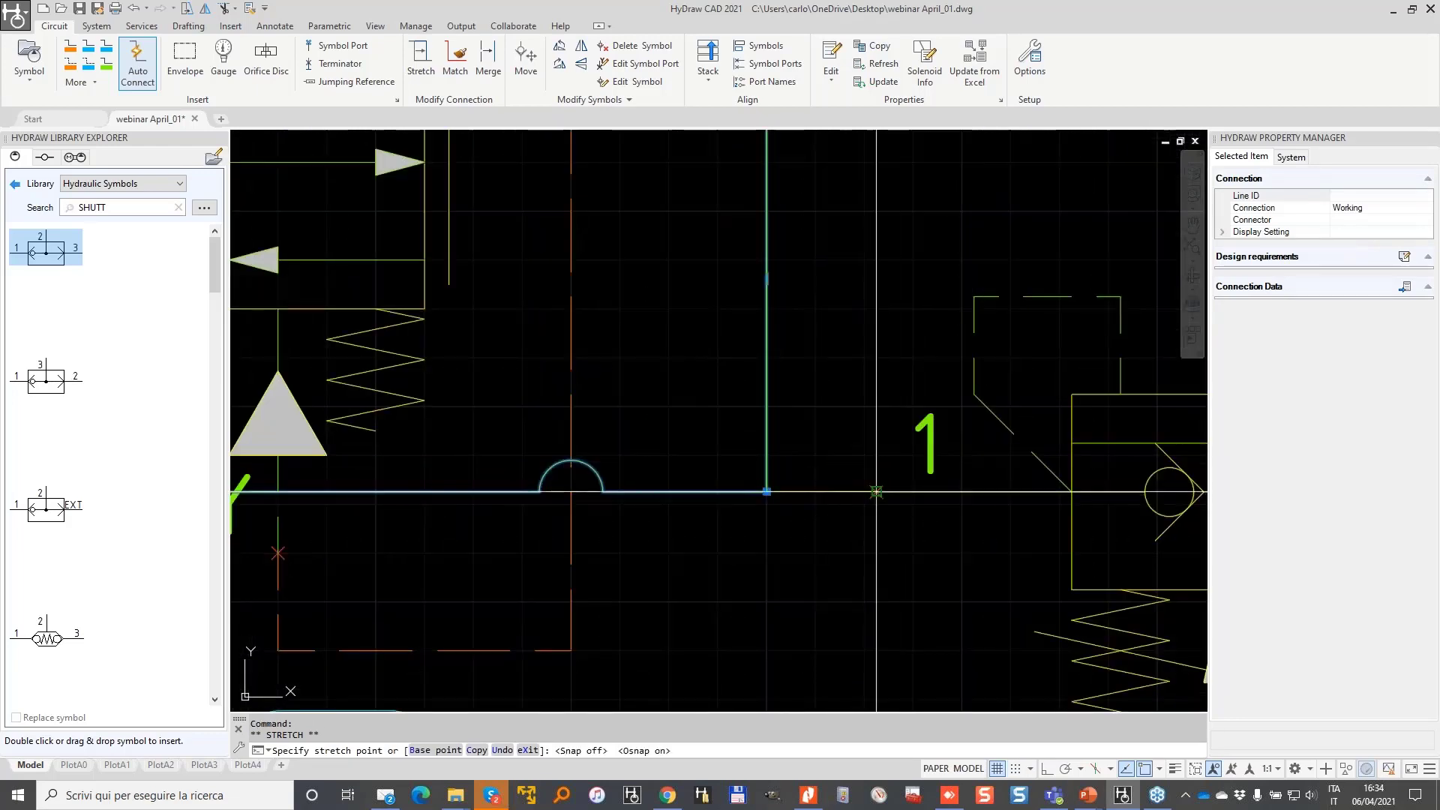
{"action": "left_click", "coordinate": [874, 491]}
{"action": "scroll", "coordinate": [851, 363], "scroll_direction": "down", "scroll_amount": 4}
{"action": "key", "text": "Escape"}
{"action": "scroll", "coordinate": [802, 375], "scroll_direction": "down", "scroll_amount": 4}
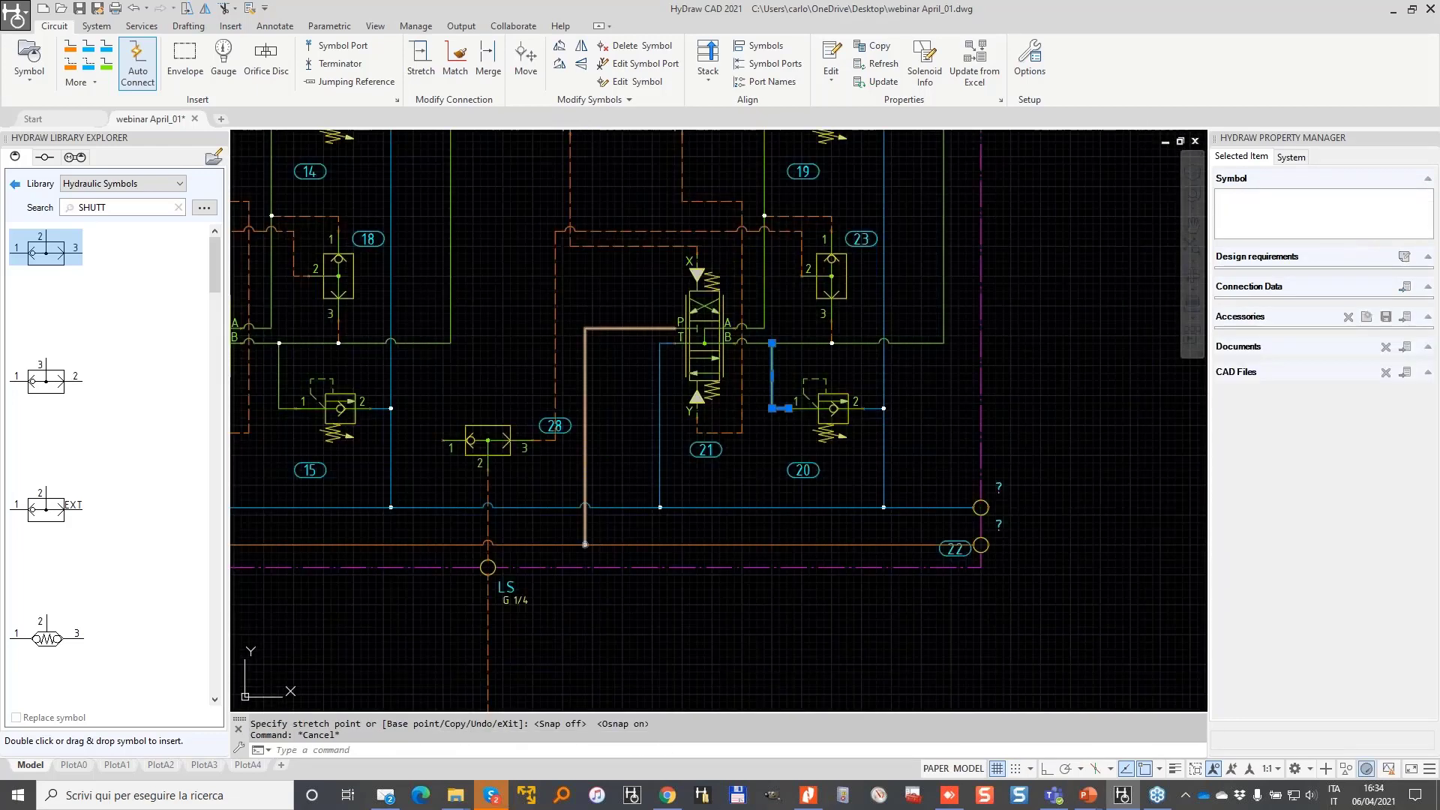
{"action": "key", "text": "Escape"}
- Move the item balloon of shuttle valve 28 directly above its symbol, clear of the control line
{"action": "left_click", "coordinate": [548, 425]}
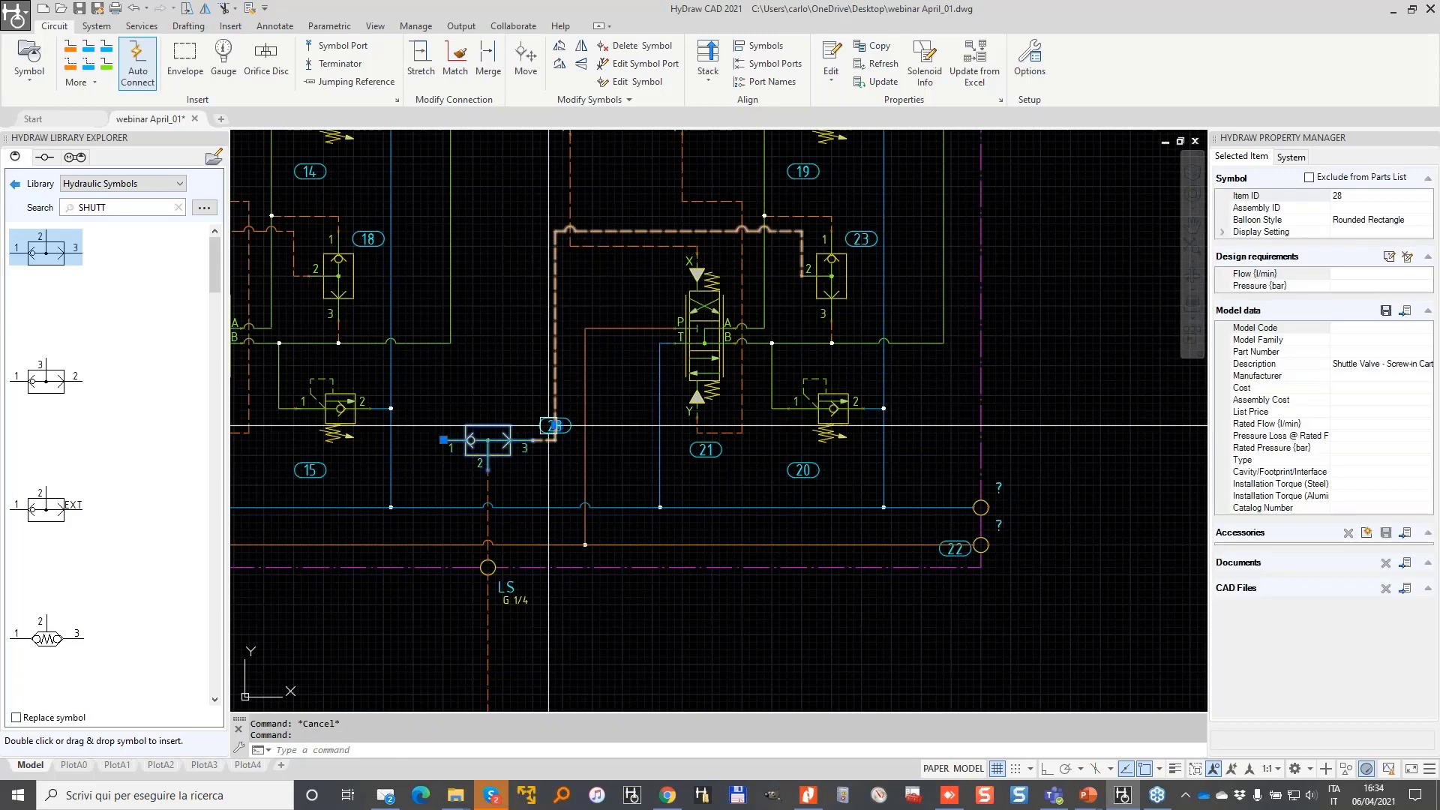
{"action": "left_click", "coordinate": [555, 425]}
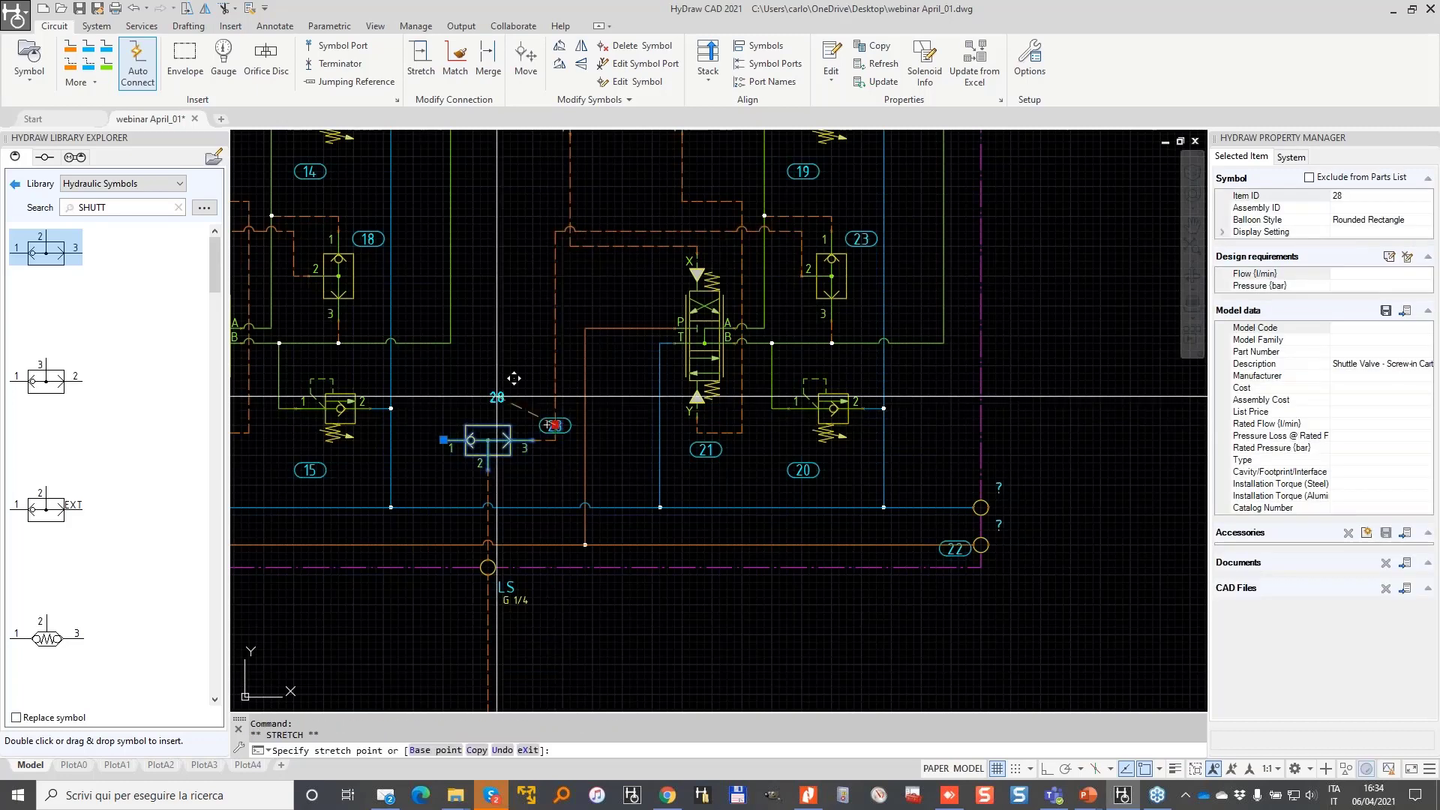
{"action": "left_click", "coordinate": [496, 398]}
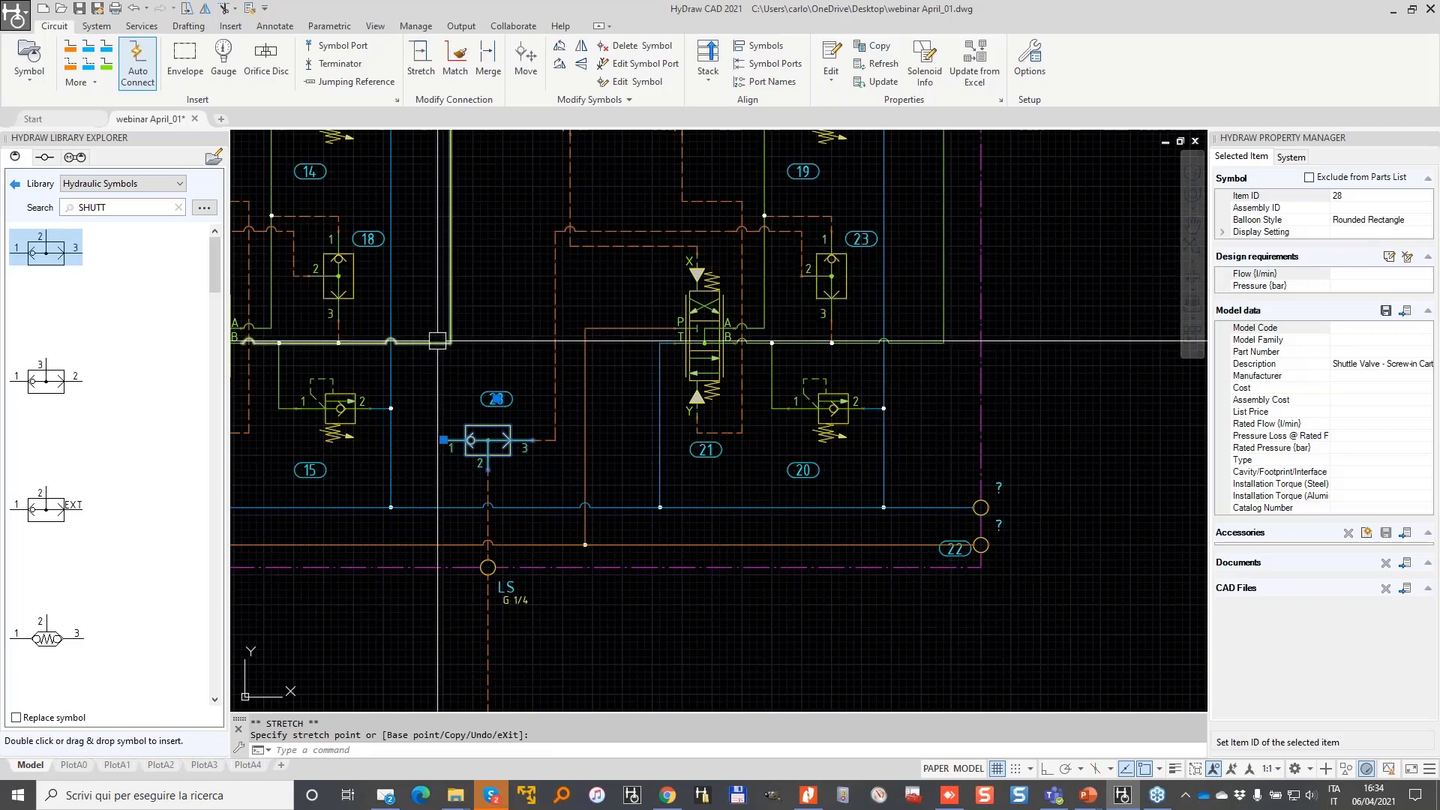
- Insert another three-port shuttle valve between the first and second sections and flip it vertically so port 2 faces down
{"action": "middle_click_drag", "start_coordinate": [437, 341], "coordinate": [736, 376]}
{"action": "middle_click_drag", "start_coordinate": [669, 297], "coordinate": [1054, 319]}
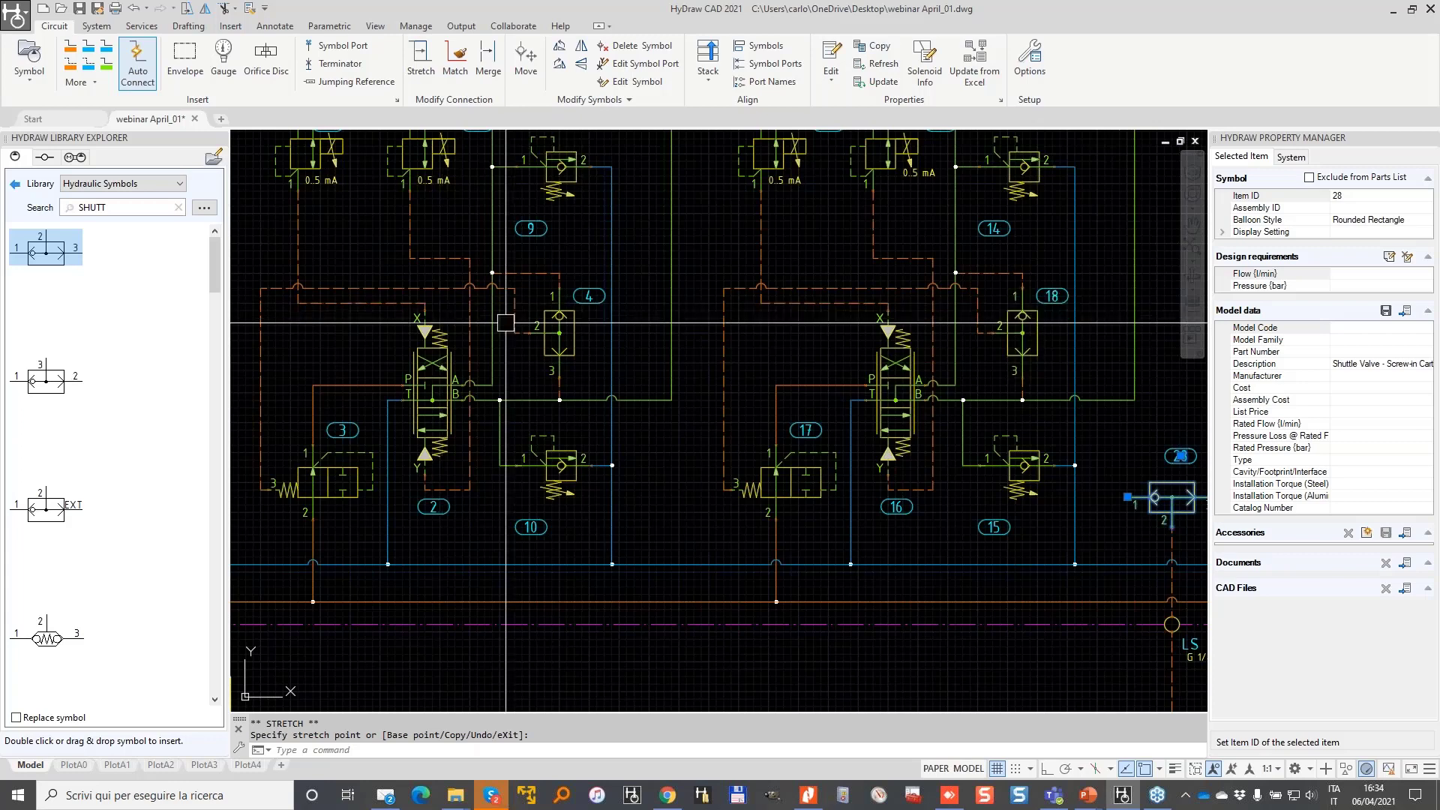
{"action": "double_click", "coordinate": [46, 252]}
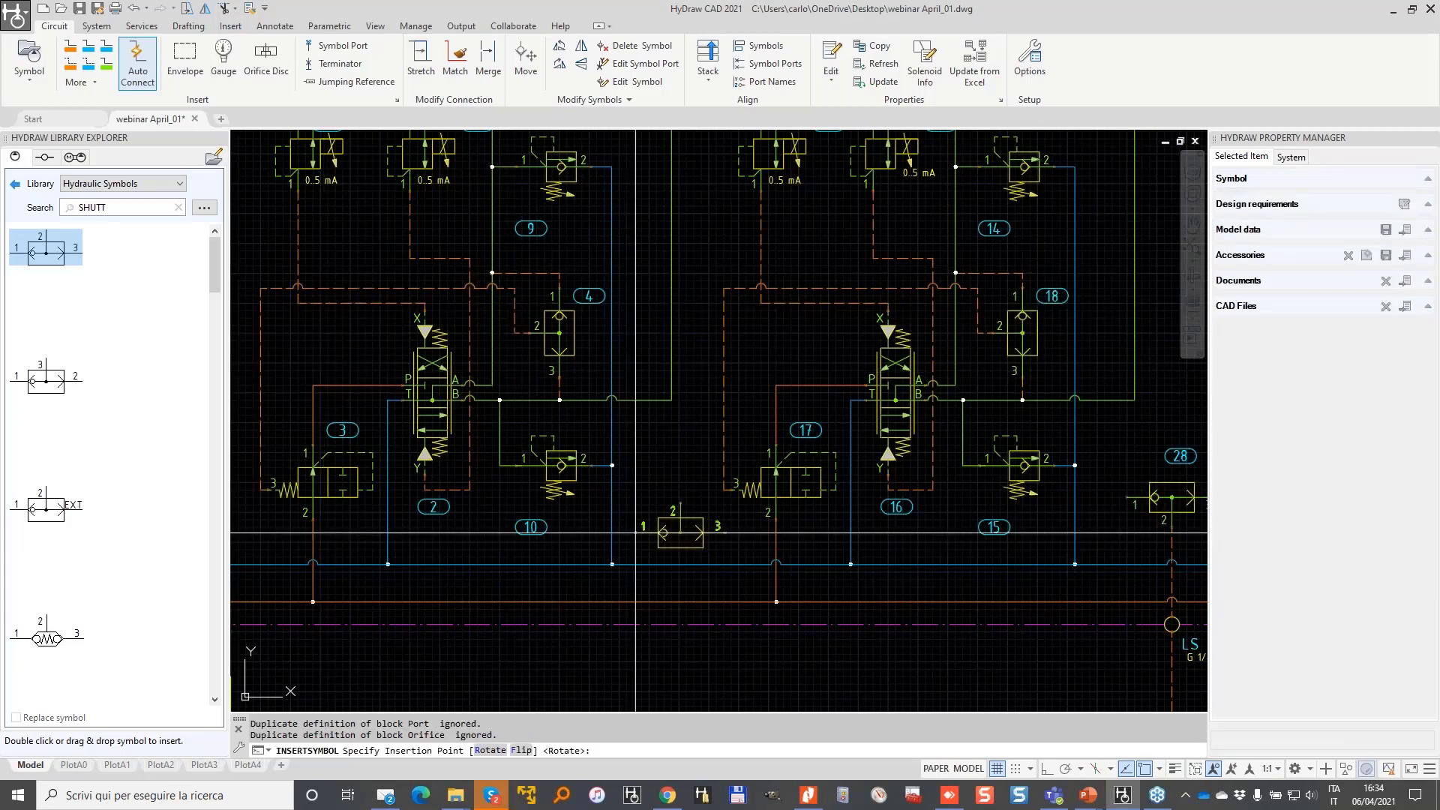
{"action": "left_click", "coordinate": [727, 531]}
{"action": "right_click", "coordinate": [729, 531]}
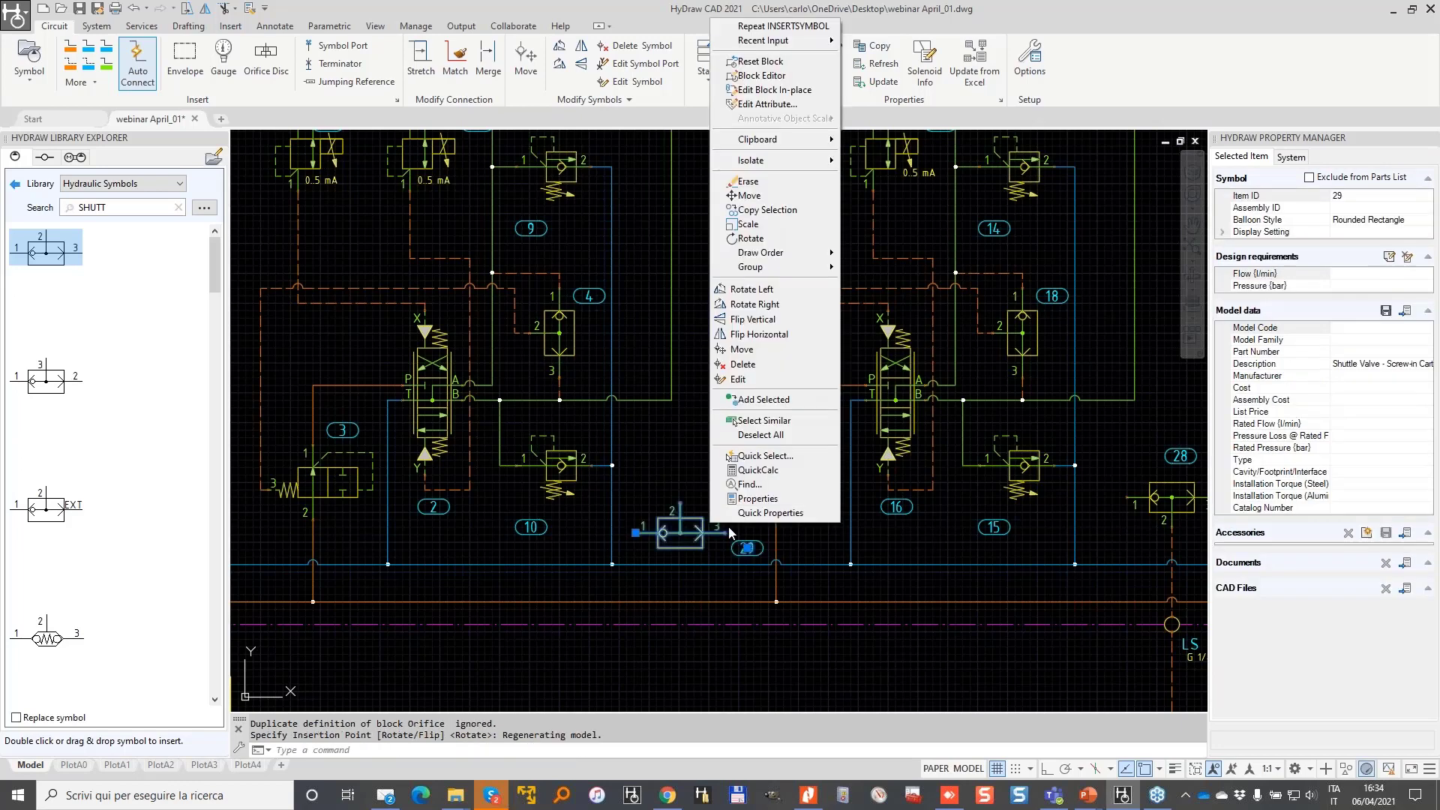
{"action": "left_click", "coordinate": [752, 319]}
- Move the new shuttle valve's item balloon above its symbol and shift the valve slightly toward valve 10
{"action": "left_click", "coordinate": [750, 503]}
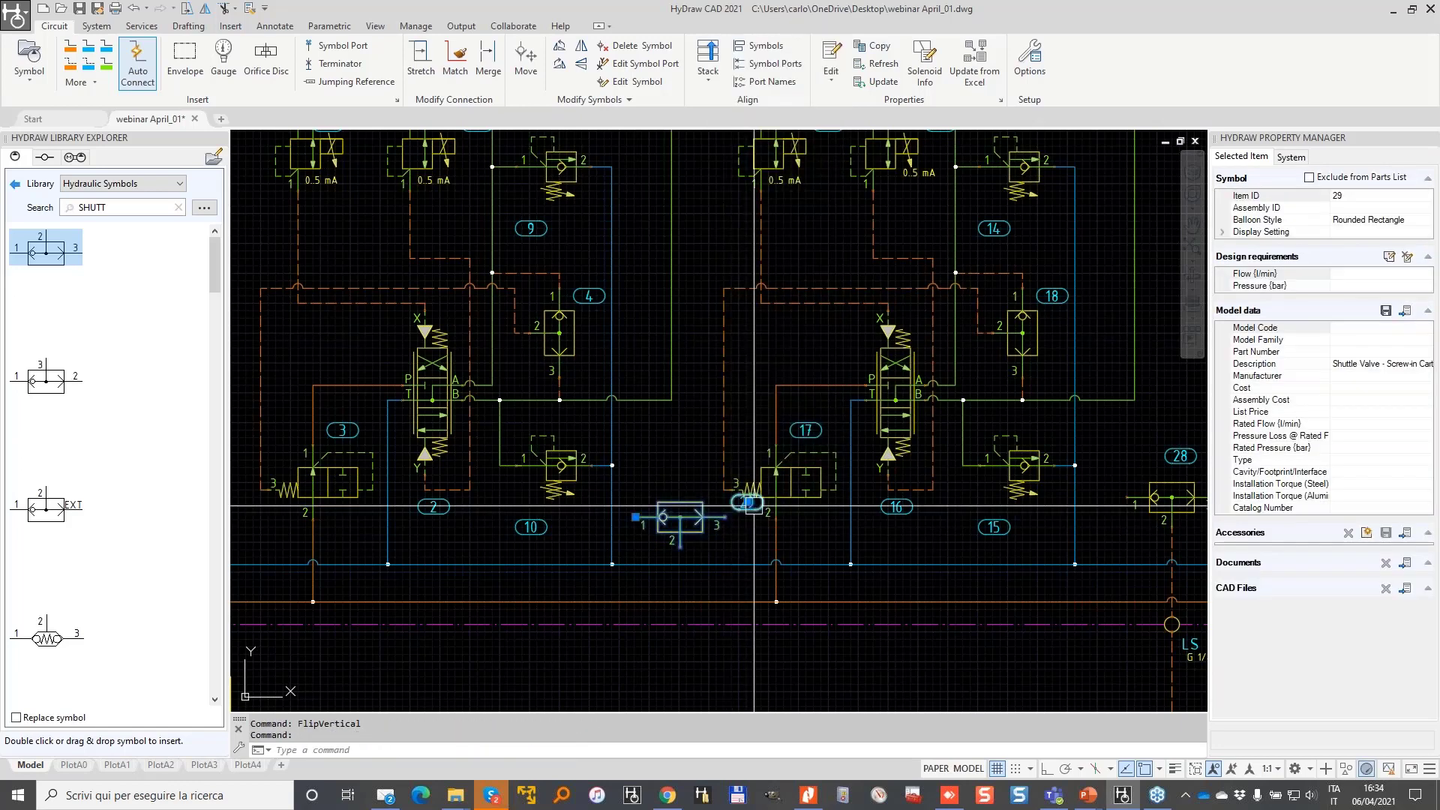
{"action": "left_click", "coordinate": [749, 502]}
{"action": "left_click", "coordinate": [686, 479]}
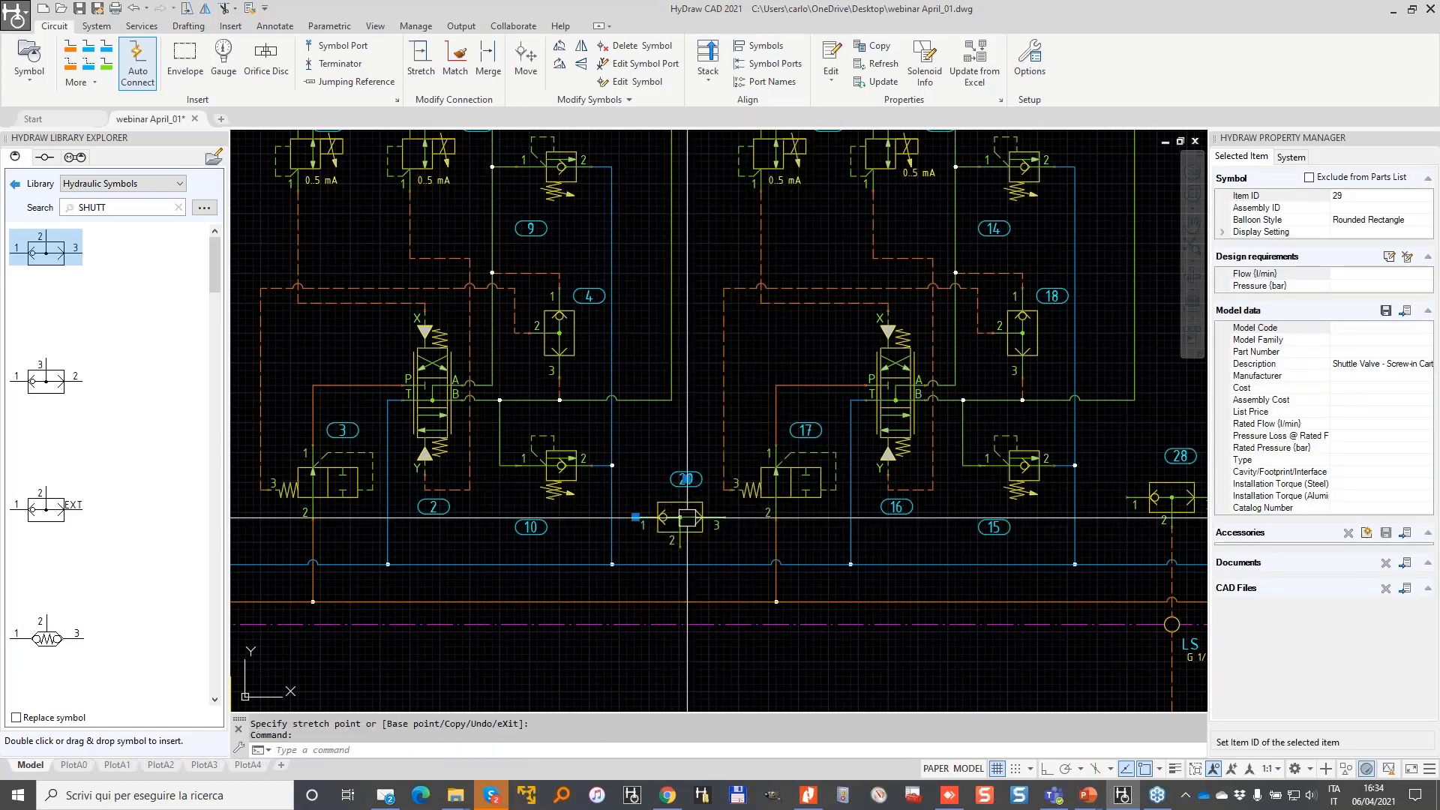
{"action": "left_click", "coordinate": [635, 517]}
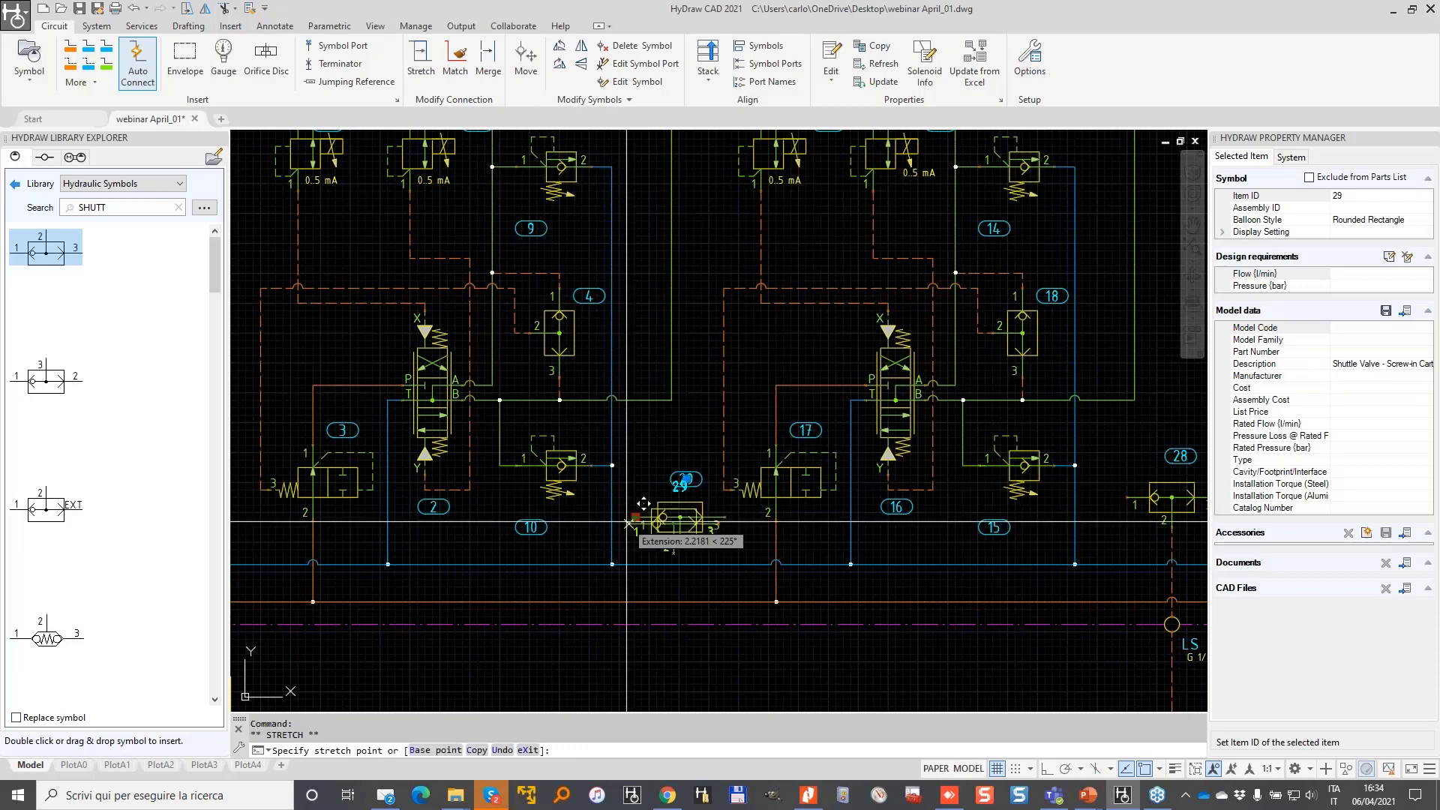
{"action": "left_click", "coordinate": [629, 523]}
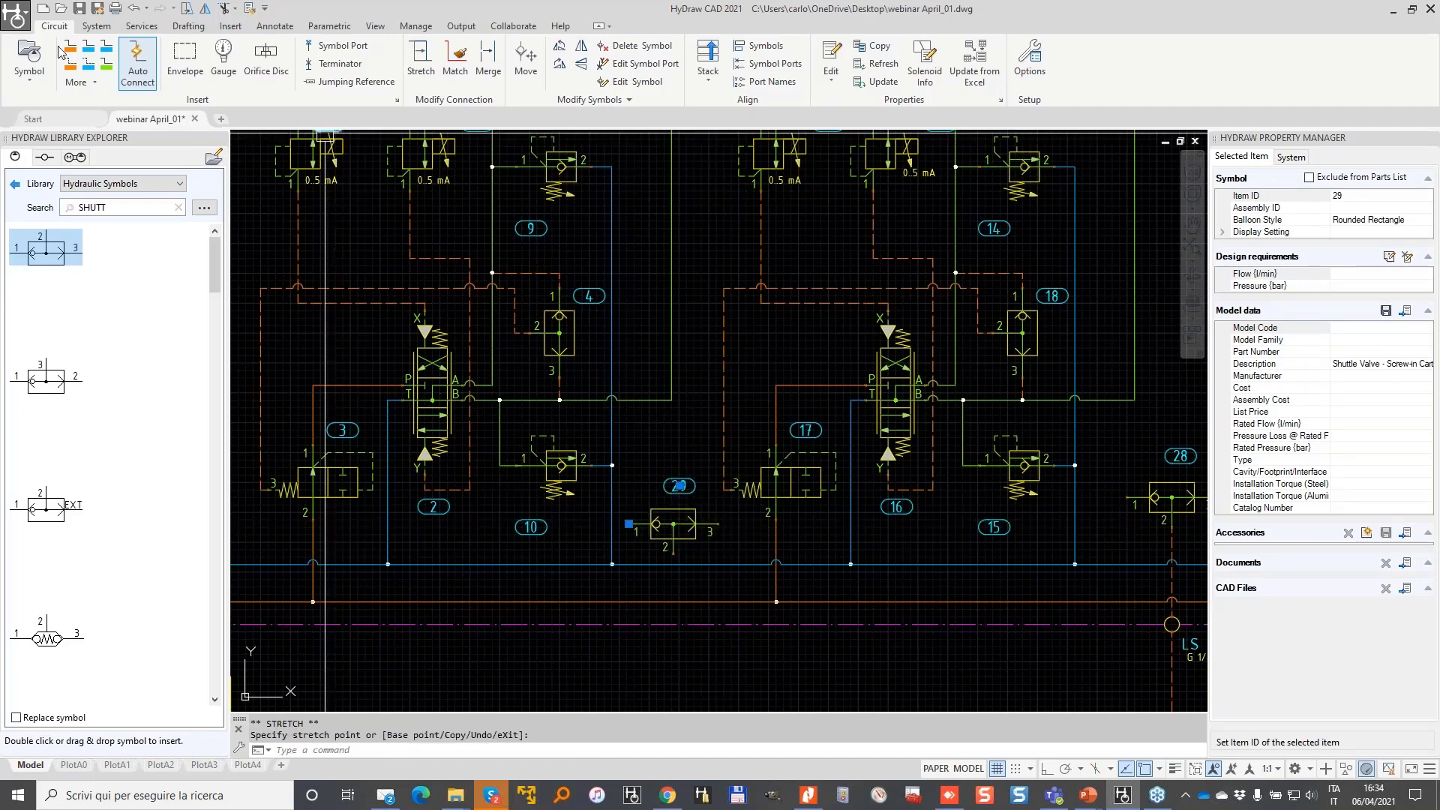
- Draw control lines from port 3 of shuttle valve 29 to port 3 of valve 17, and from its port 1 to port 3 of valve 3
{"action": "left_click", "coordinate": [70, 64]}
{"action": "scroll", "coordinate": [666, 506], "scroll_direction": "up", "scroll_amount": 1}
{"action": "left_click", "coordinate": [748, 534]}
{"action": "left_click", "coordinate": [757, 479]}
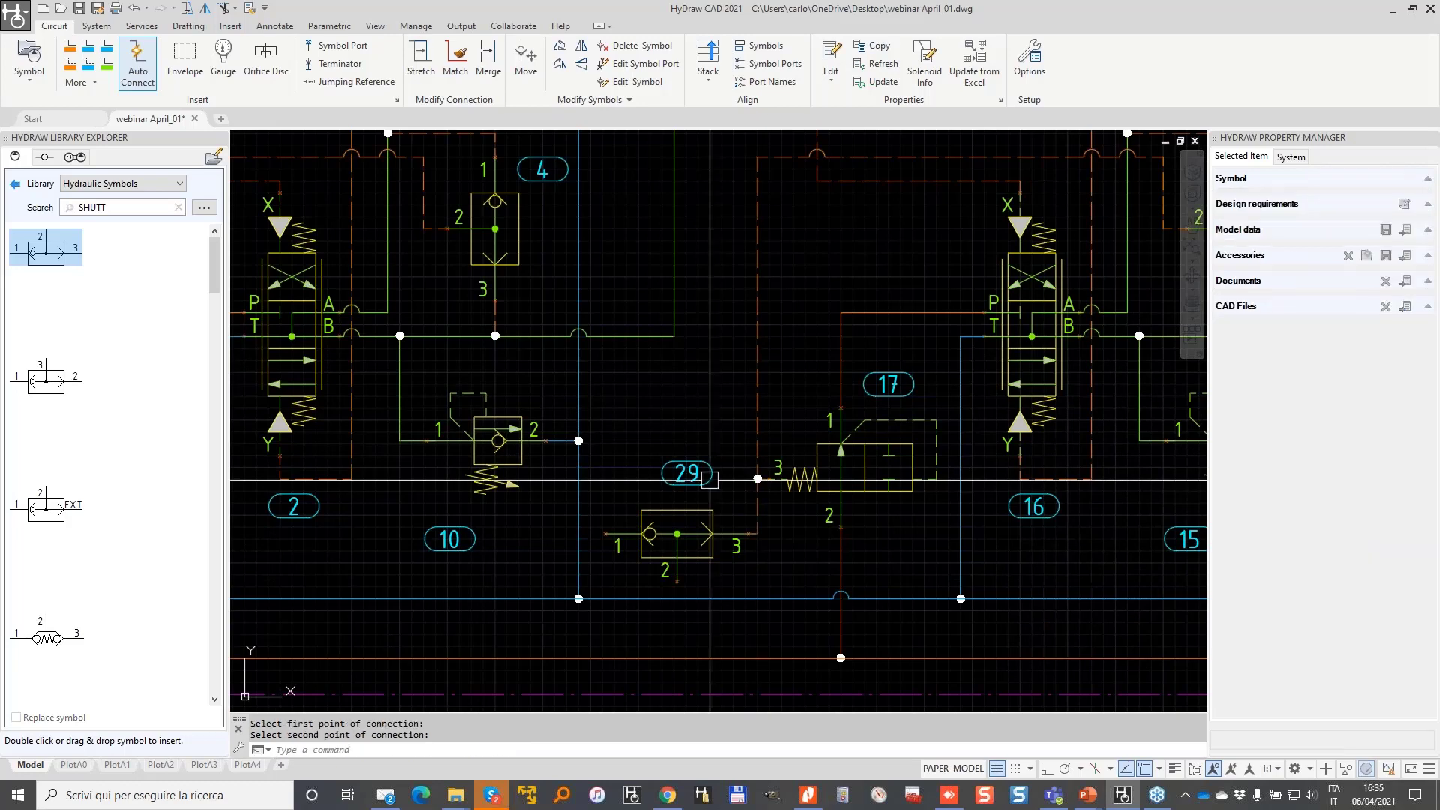
{"action": "scroll", "coordinate": [678, 487], "scroll_direction": "down", "scroll_amount": 4}
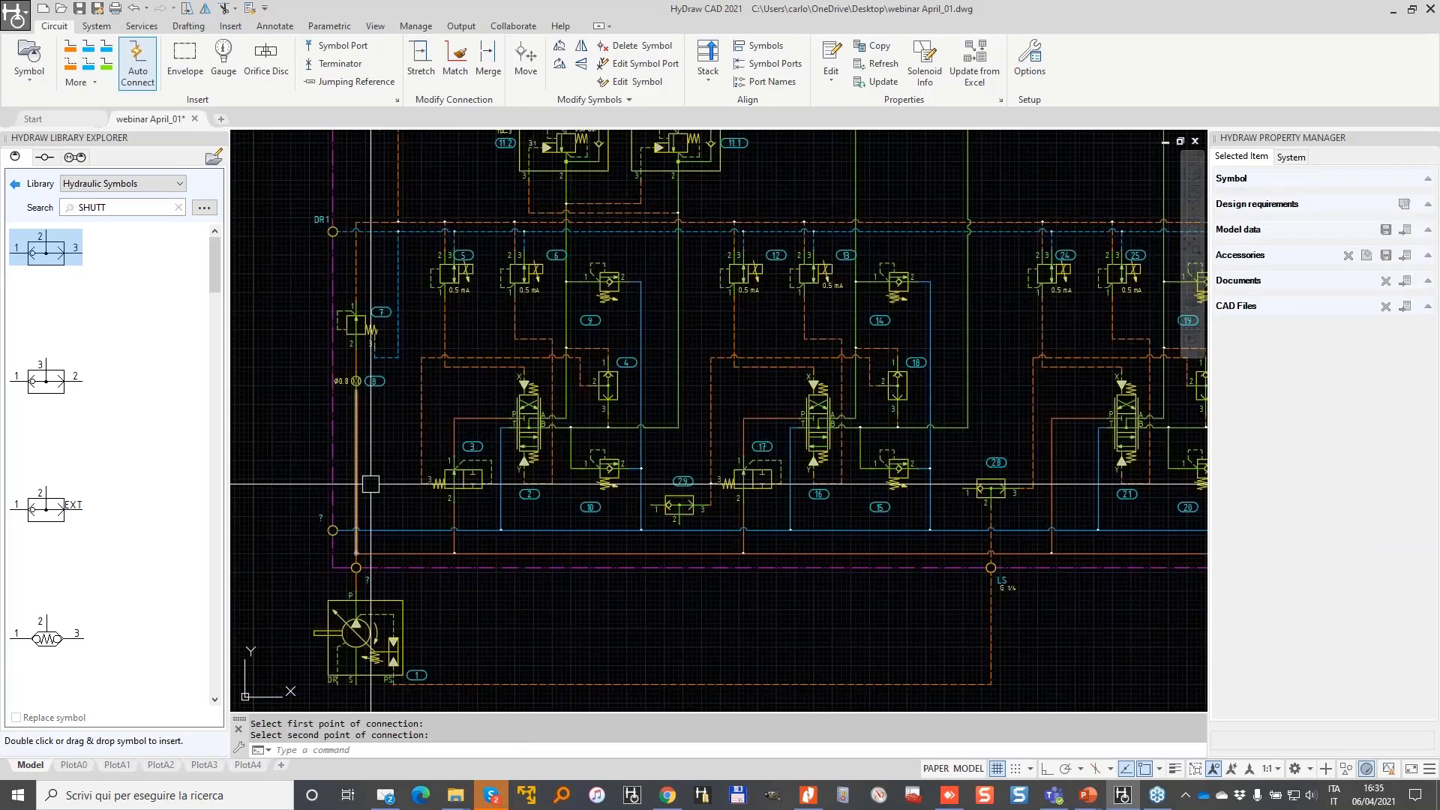
{"action": "key", "text": "Return"}
{"action": "left_click", "coordinate": [651, 505]}
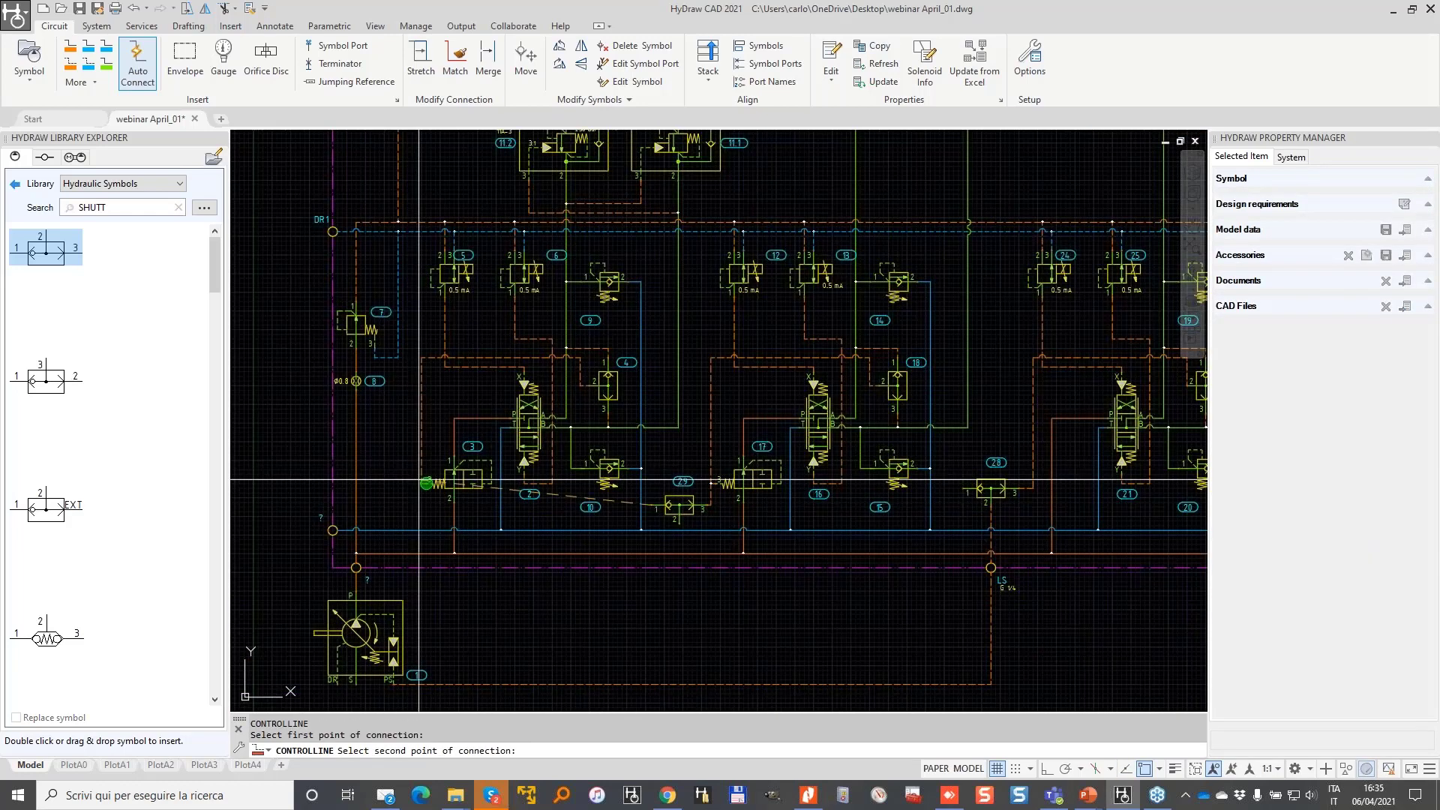
{"action": "left_click", "coordinate": [426, 483]}
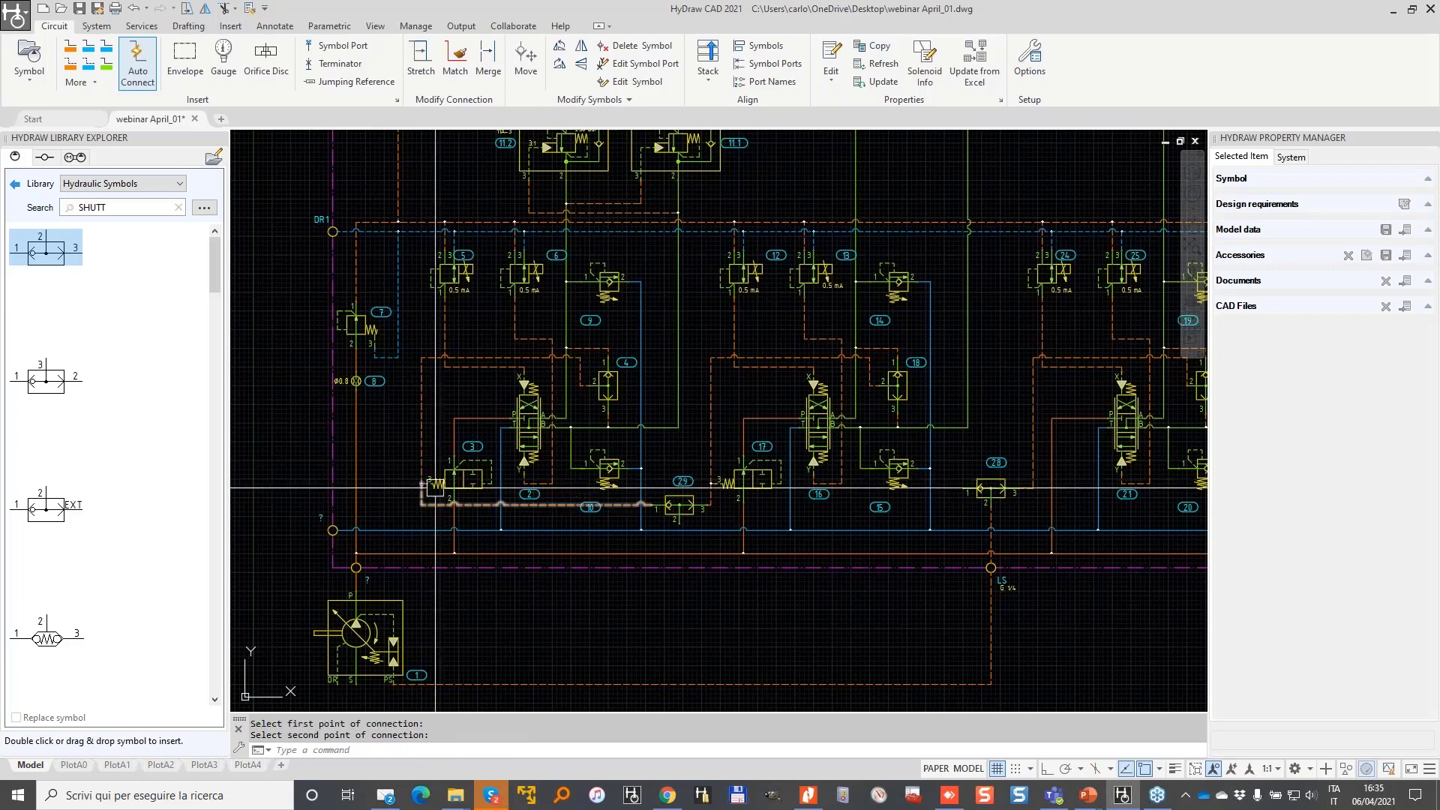
- Draw a control line from port 2 of shuttle valve 29 to port 1 of shuttle valve 28
{"action": "key", "text": "Return"}
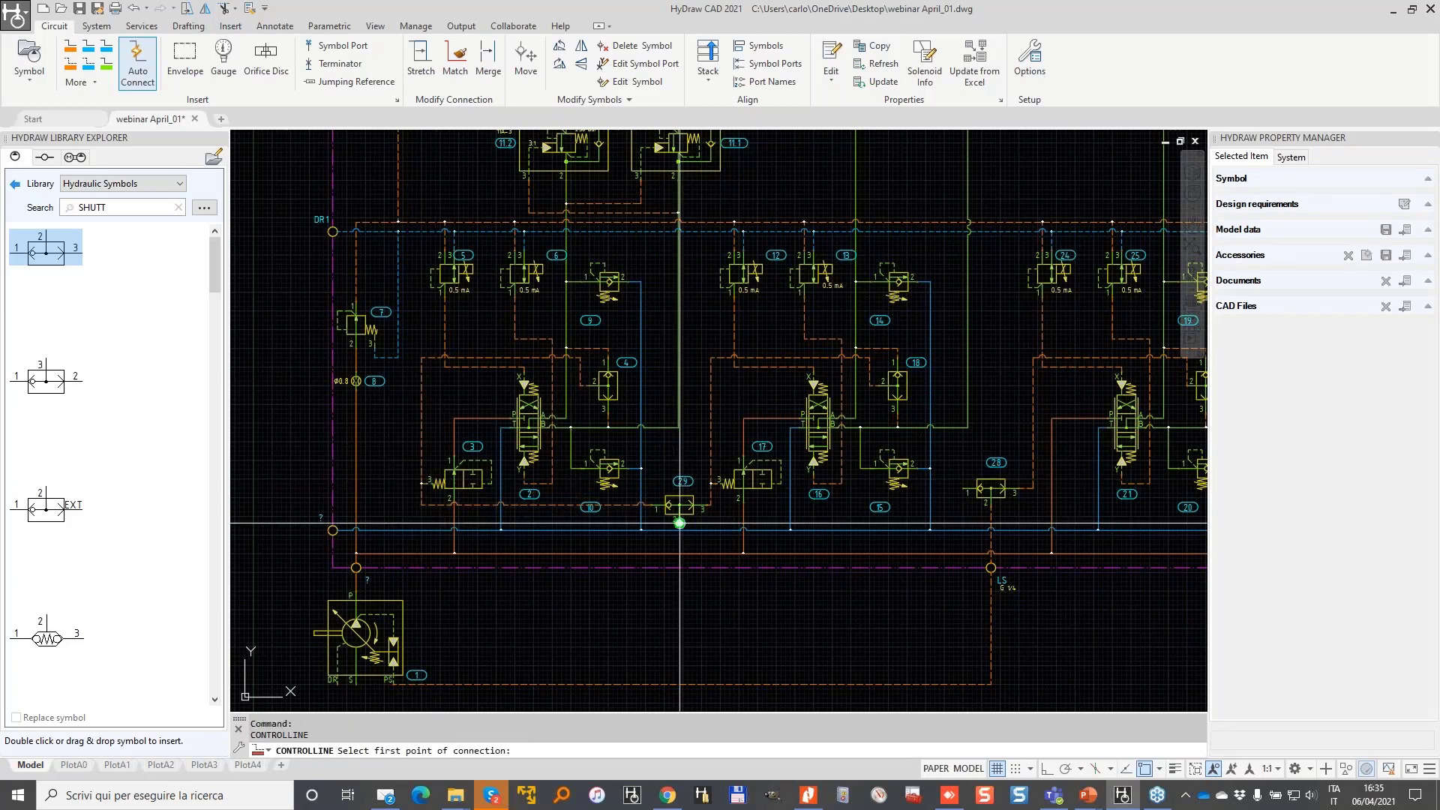
{"action": "left_click", "coordinate": [680, 523]}
{"action": "left_click", "coordinate": [963, 487]}
- Stretch the control line between valves 29 and 28 so its horizontal run lies between the blue tank line and the pressure line
{"action": "scroll", "coordinate": [772, 518], "scroll_direction": "up", "scroll_amount": 1}
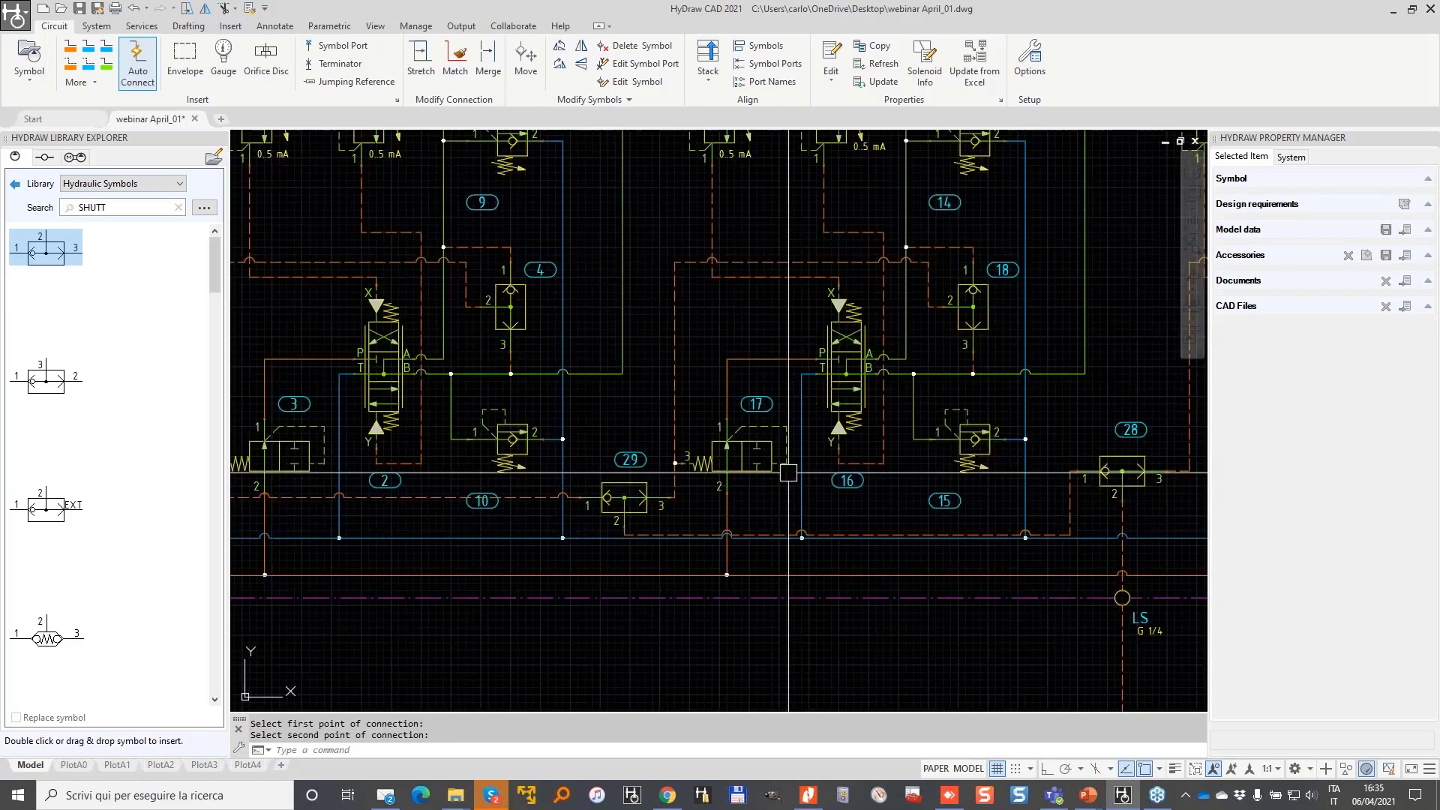
{"action": "double_click", "coordinate": [728, 397]}
{"action": "scroll", "coordinate": [821, 566], "scroll_direction": "up", "scroll_amount": 1}
{"action": "left_click", "coordinate": [779, 534]}
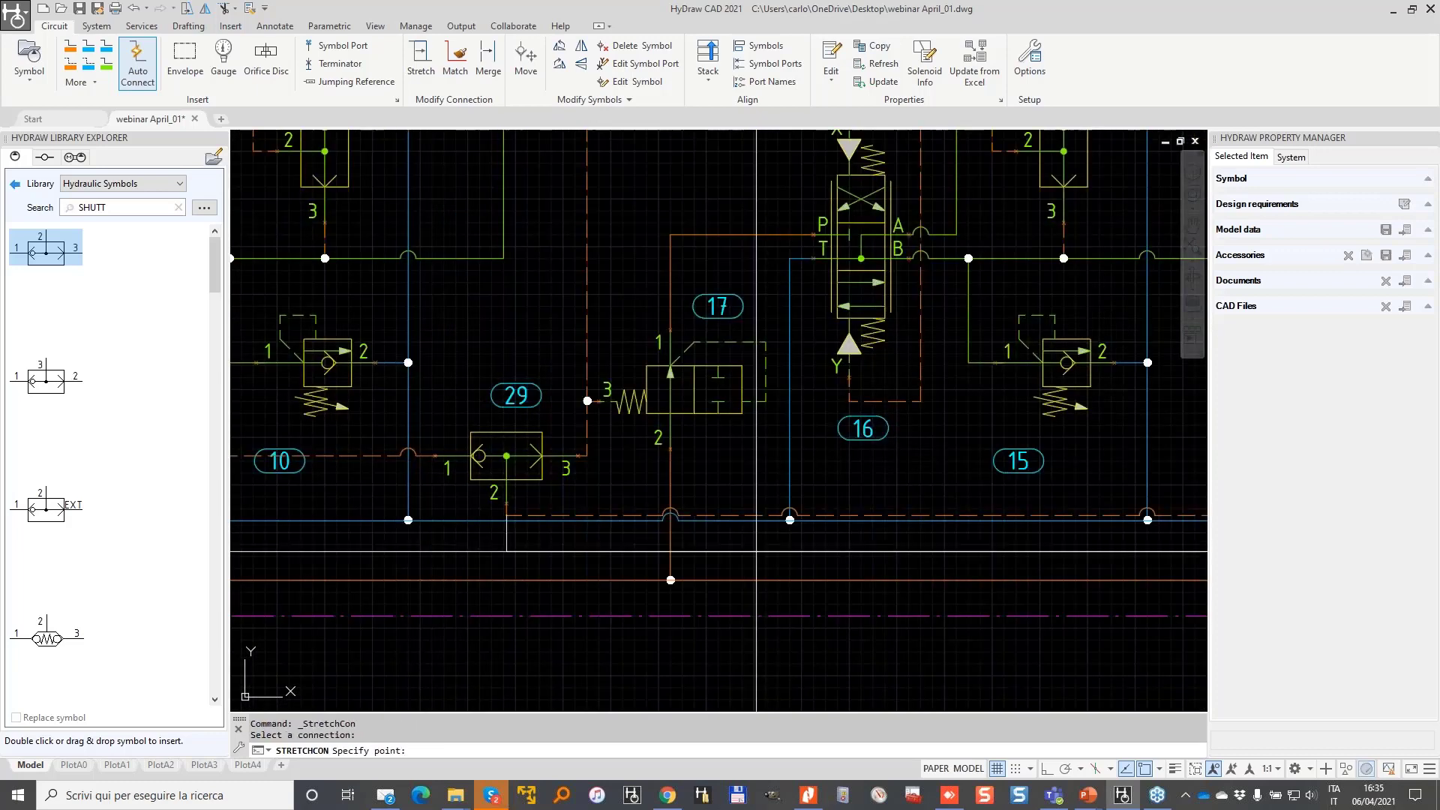
{"action": "key", "text": "F9"}
{"action": "left_click", "coordinate": [778, 543]}
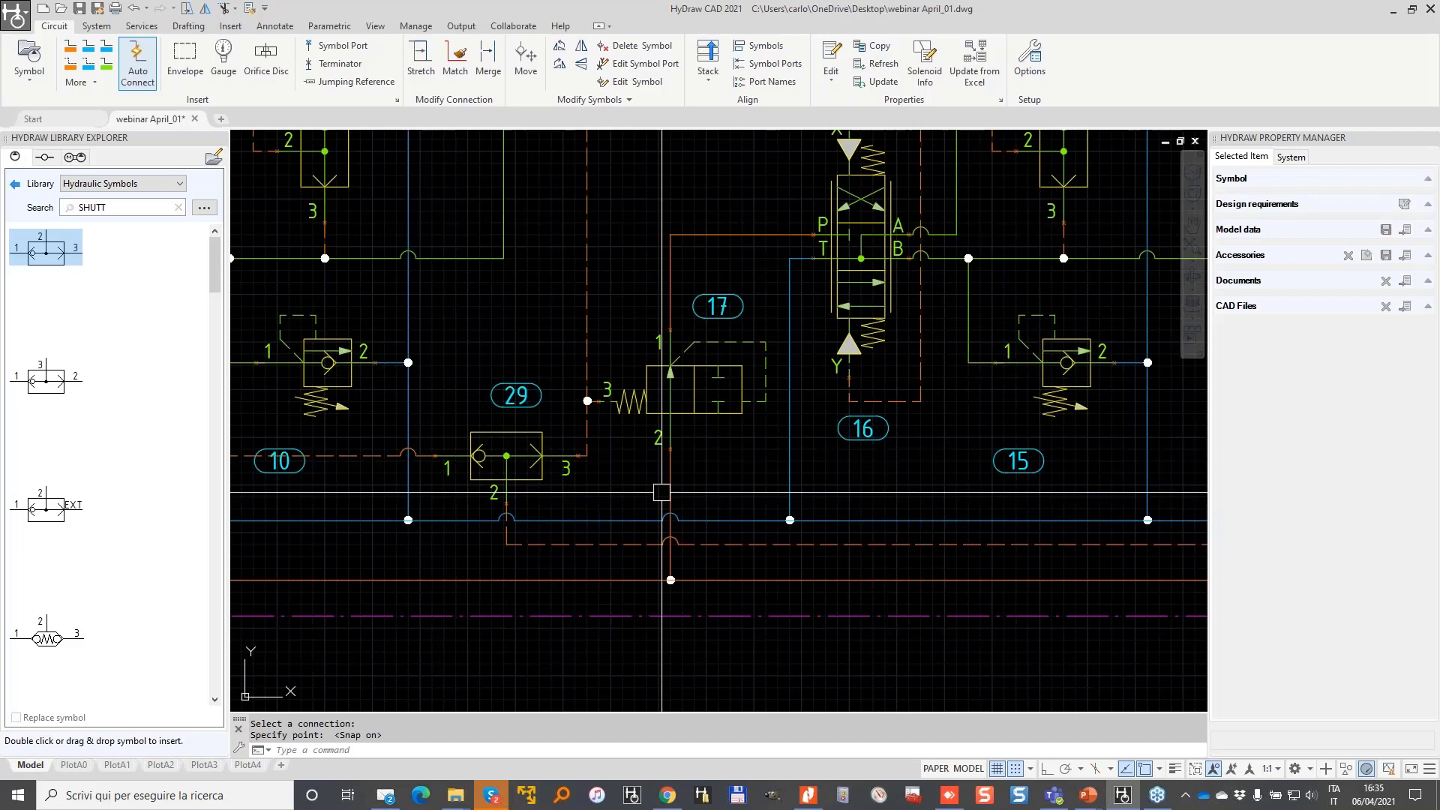
- Name the manifold port above the pump P and configure it as a BSP pressure line port of size G 3/4
{"action": "scroll", "coordinate": [662, 492], "scroll_direction": "down", "scroll_amount": 1}
{"action": "scroll", "coordinate": [903, 416], "scroll_direction": "down", "scroll_amount": 1}
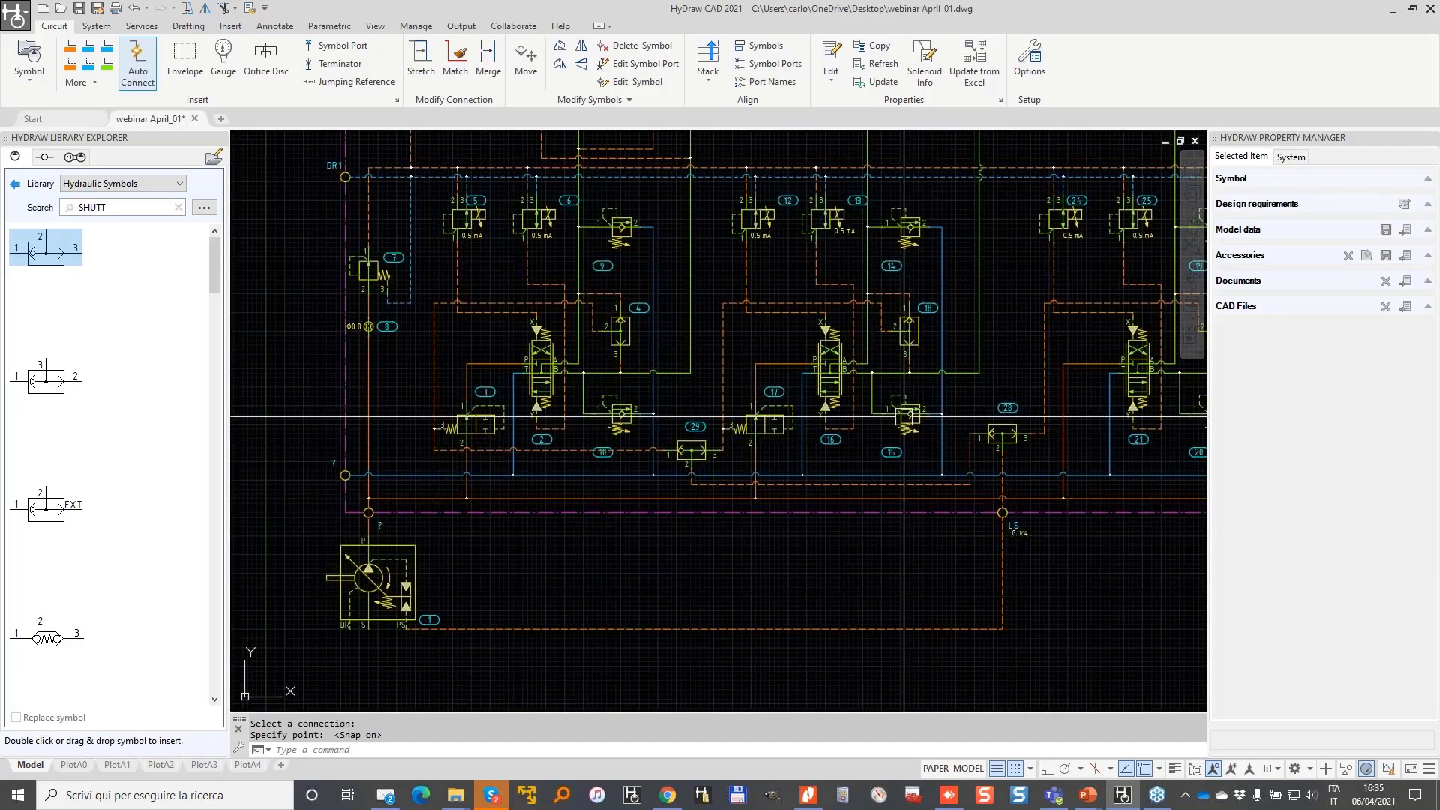
{"action": "middle_click_drag", "start_coordinate": [903, 416], "coordinate": [750, 409]}
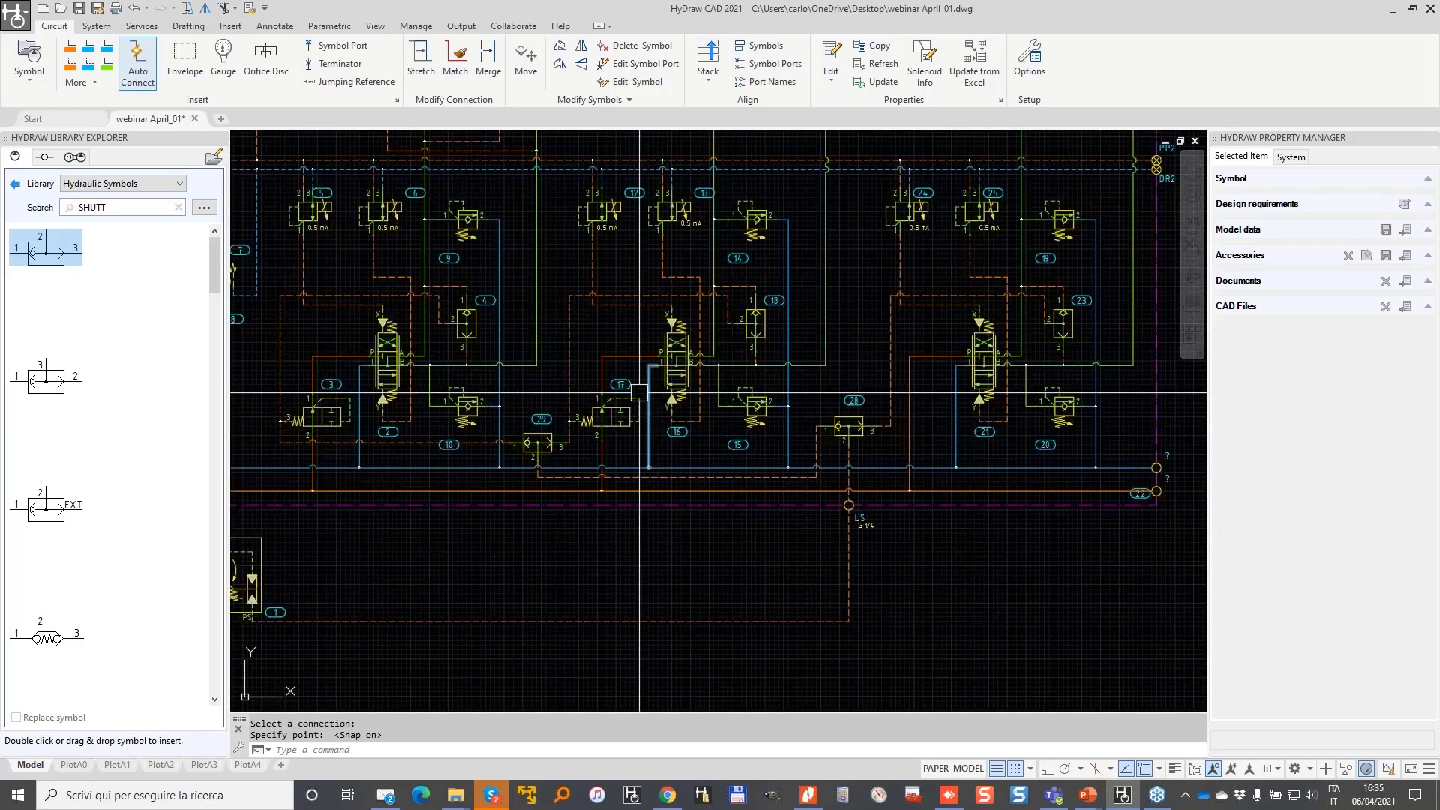
{"action": "scroll", "coordinate": [582, 482], "scroll_direction": "up", "scroll_amount": 5}
{"action": "left_click", "coordinate": [638, 557]}
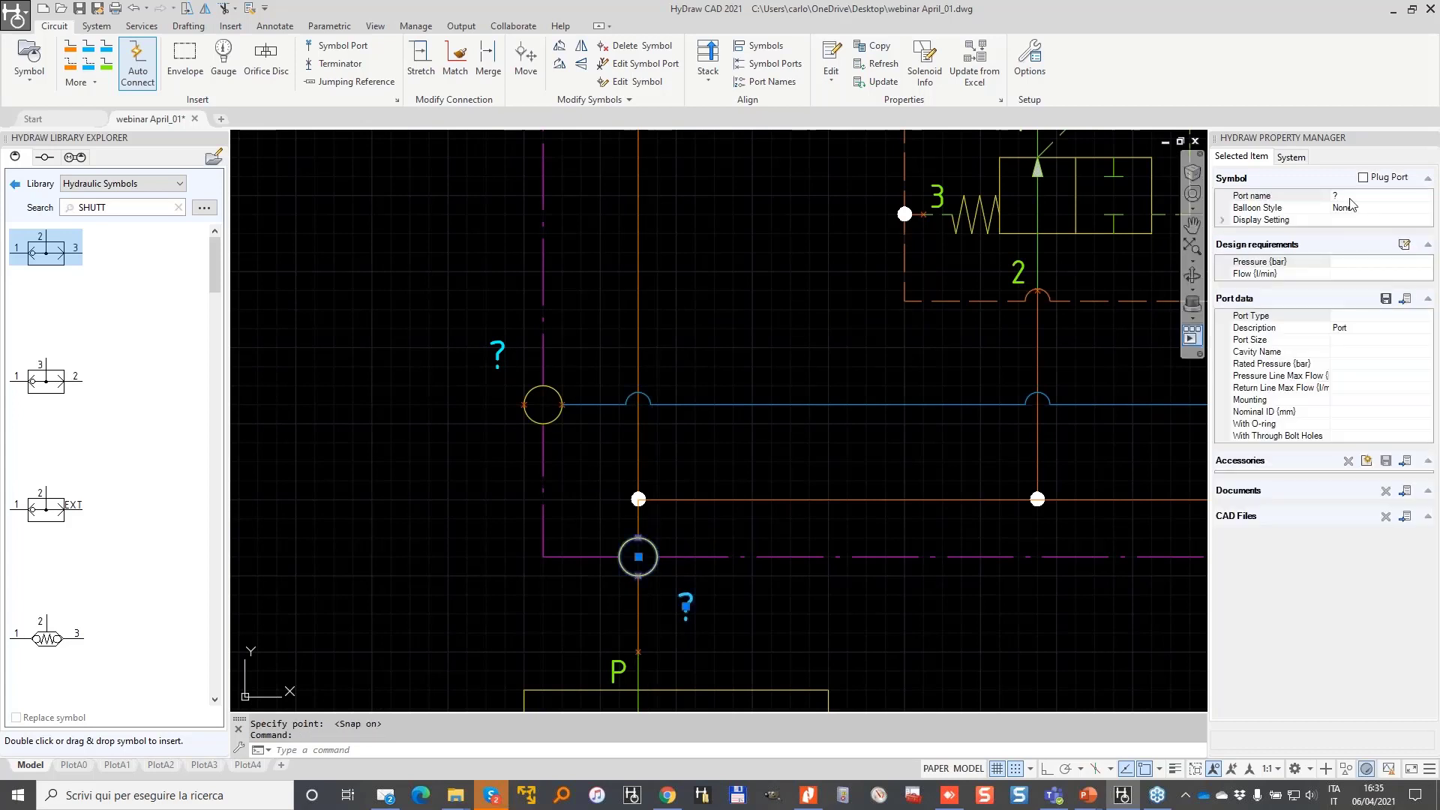
{"action": "left_click", "coordinate": [1346, 195]}
{"action": "type", "text": "P"}
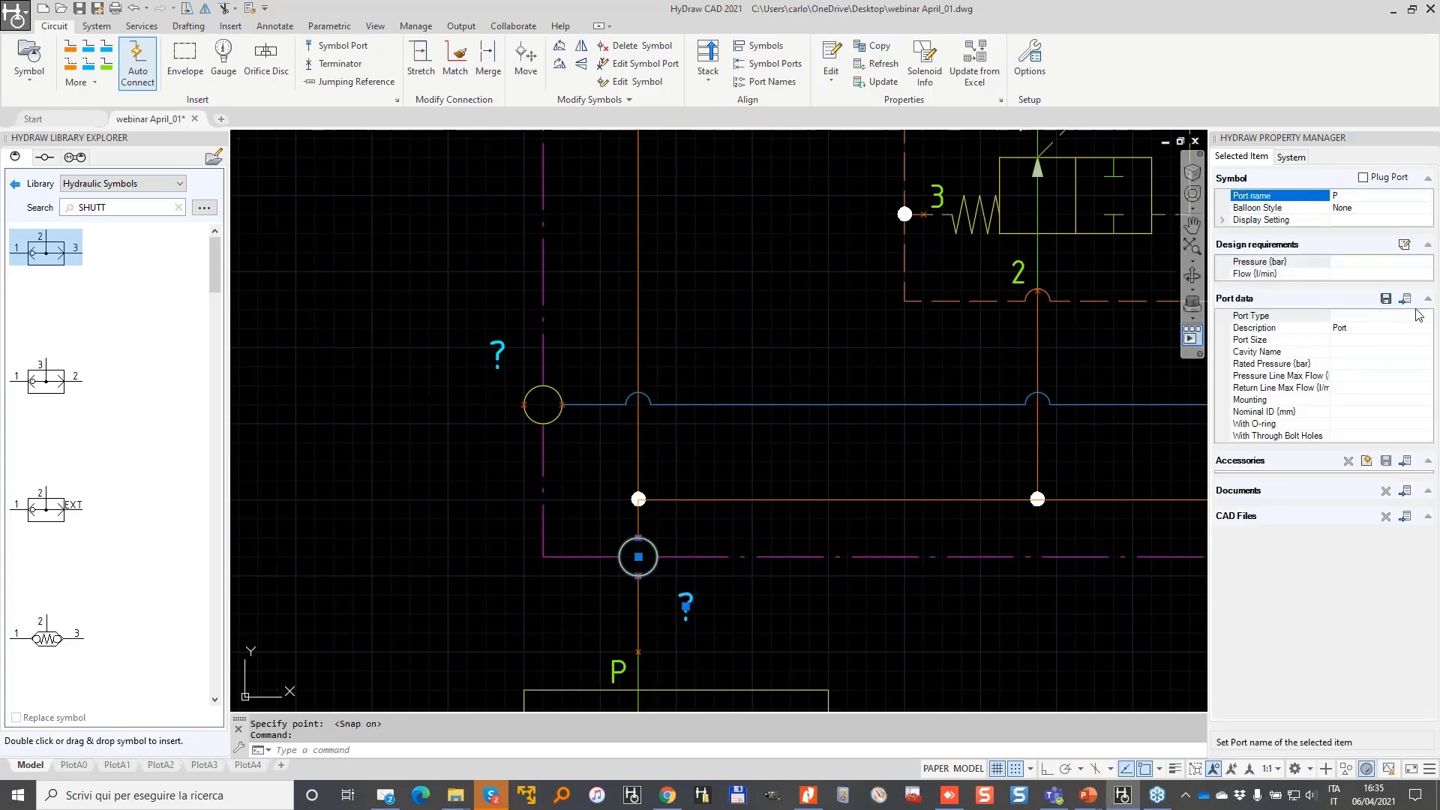
{"action": "key", "text": "Return"}
{"action": "left_click", "coordinate": [968, 485]}
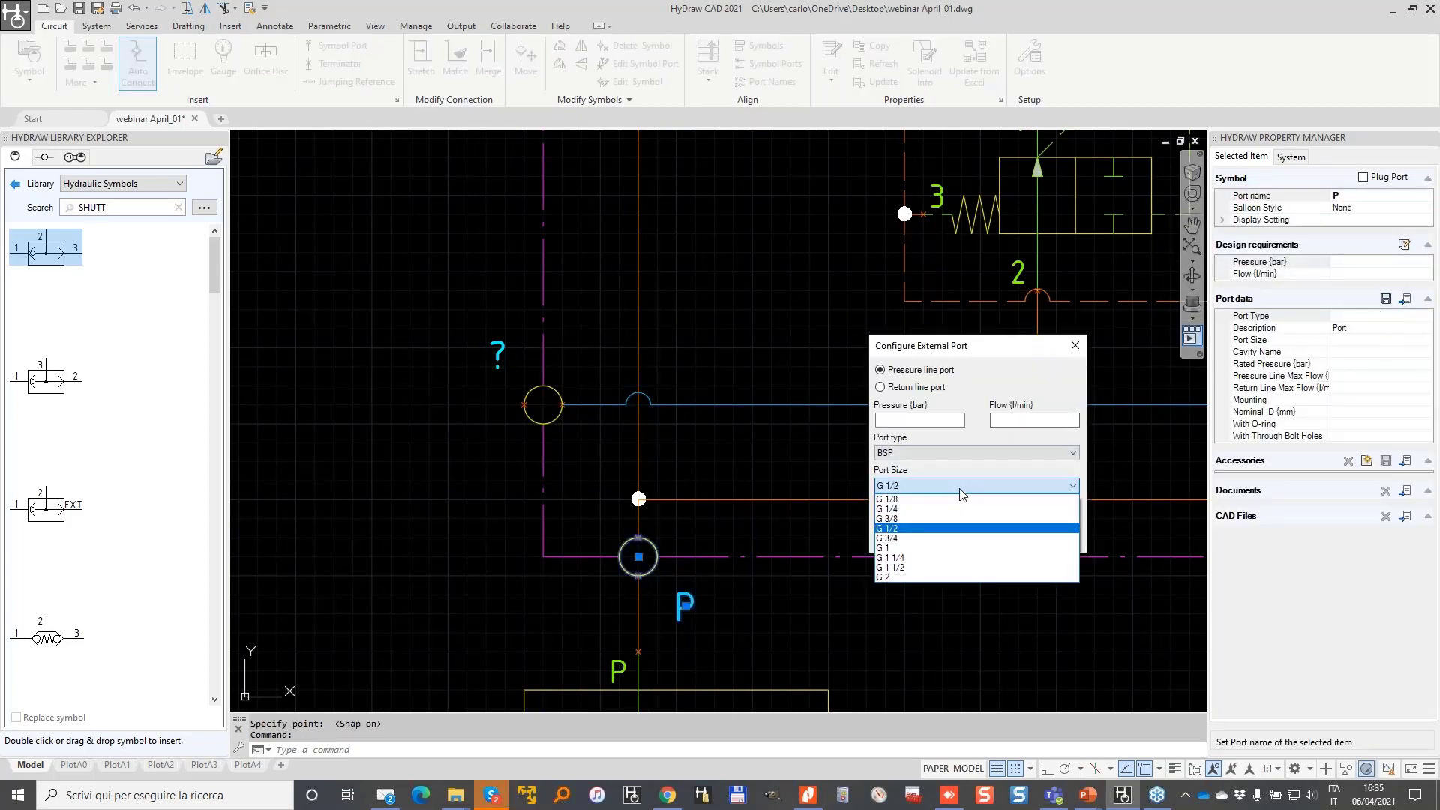
{"action": "left_click", "coordinate": [913, 542]}
{"action": "left_click", "coordinate": [991, 536]}
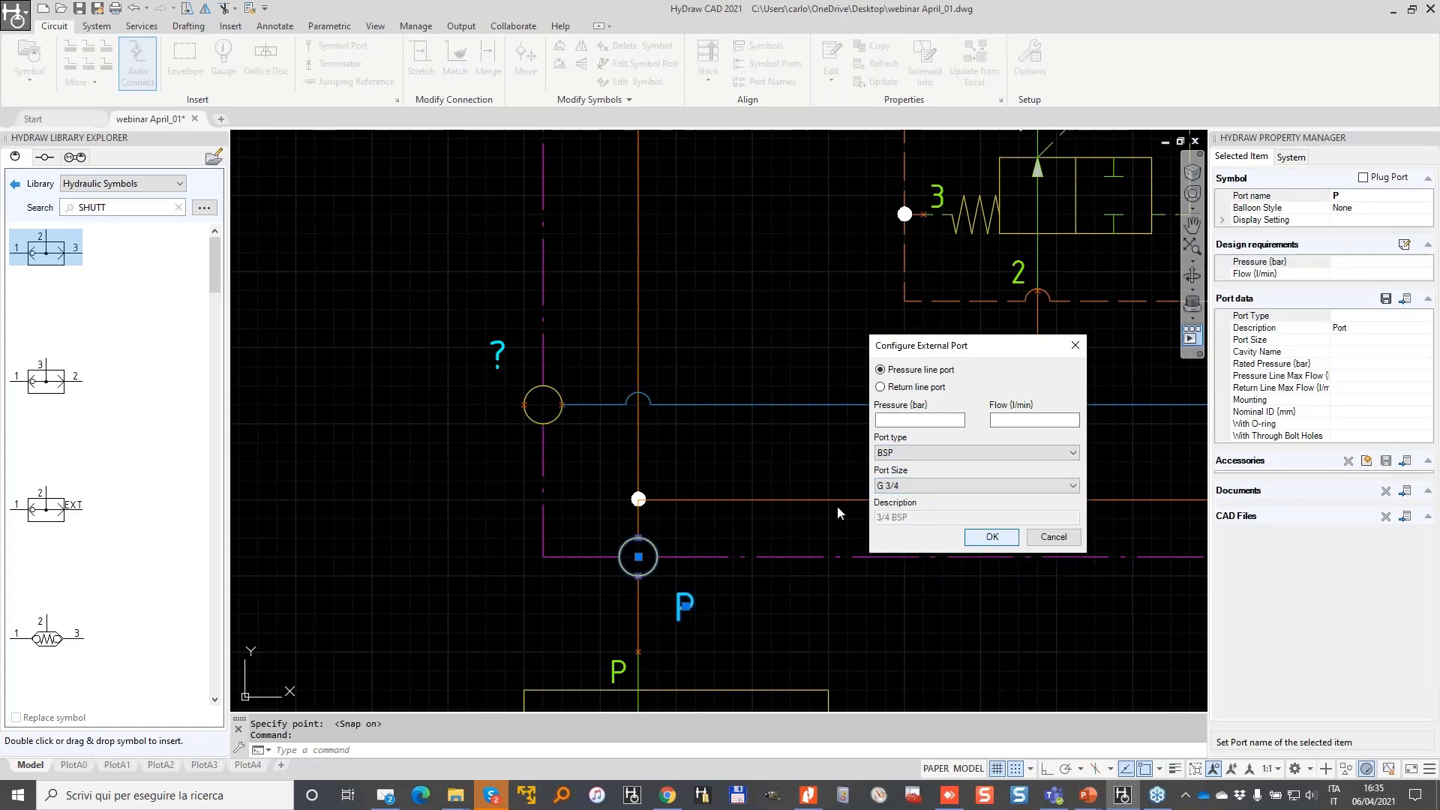
- Name the tank line port on the pump side of the manifold T and set its BSP size to G 1
{"action": "left_click", "coordinate": [543, 404]}
{"action": "type", "text": "T"}
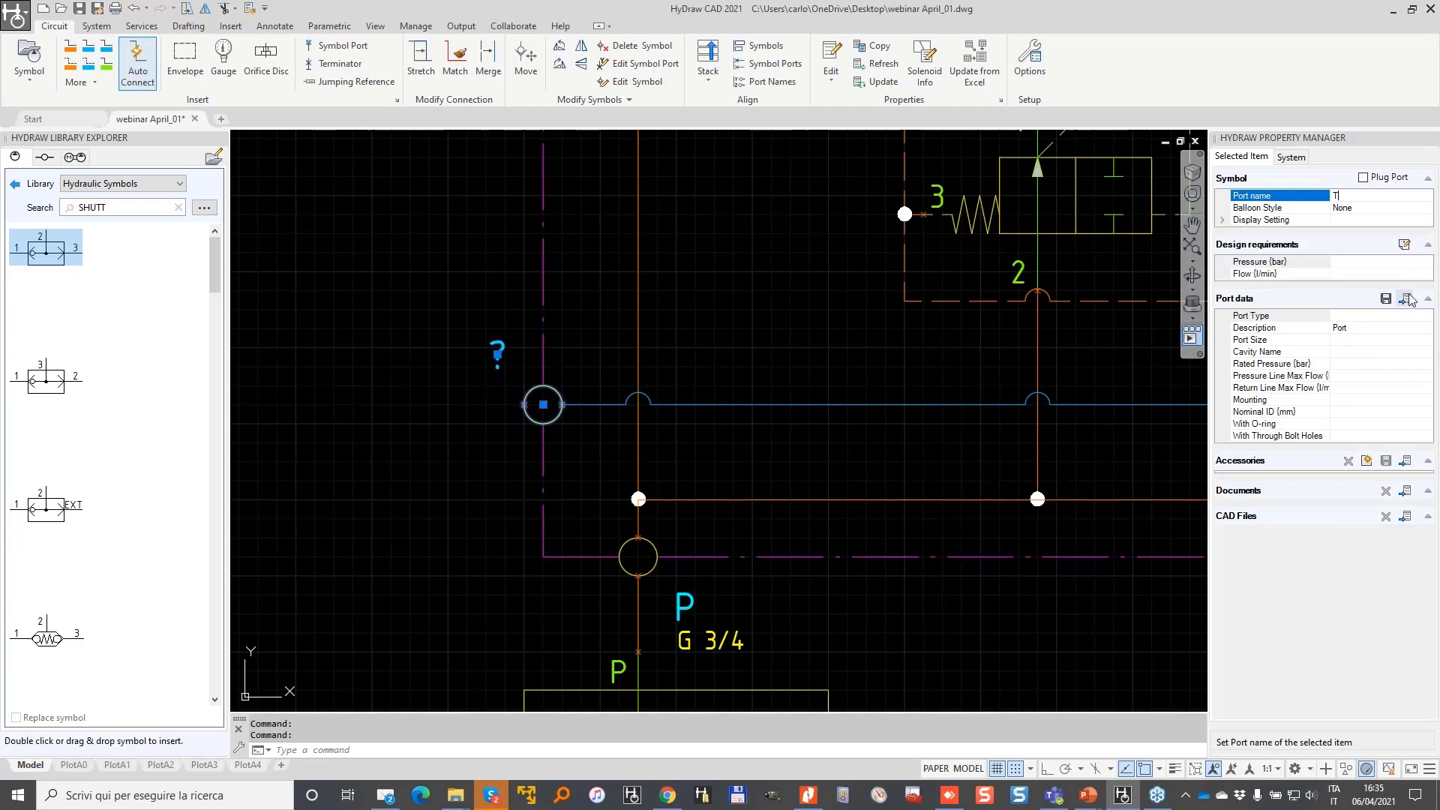
{"action": "key", "text": "Return"}
{"action": "left_click", "coordinate": [909, 486]}
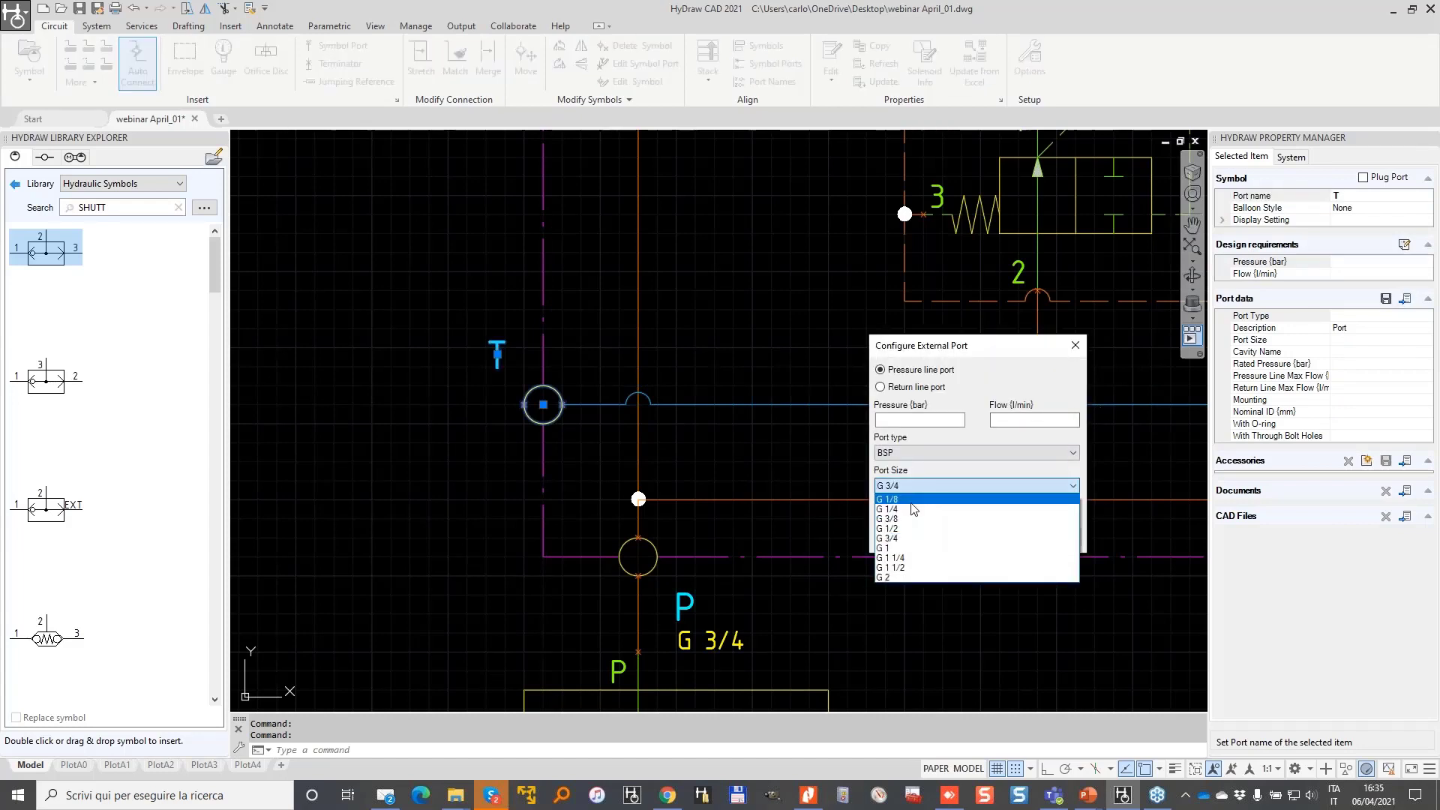
{"action": "left_click", "coordinate": [903, 551]}
{"action": "left_click", "coordinate": [975, 537]}
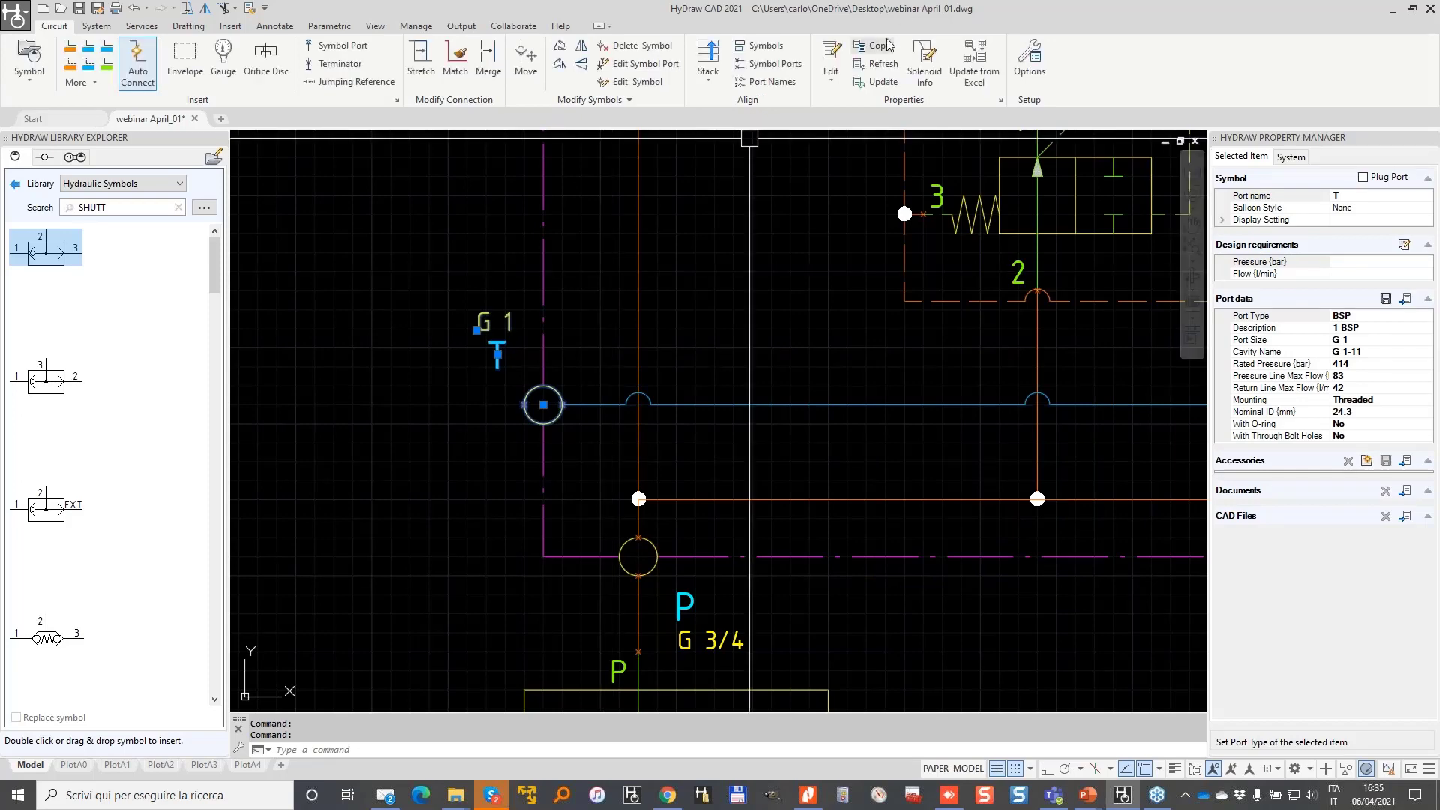
- Copy all port data and design requirements from port T to the port at the opposite end of the tank line
{"action": "left_click", "coordinate": [882, 45]}
{"action": "left_click", "coordinate": [543, 404]}
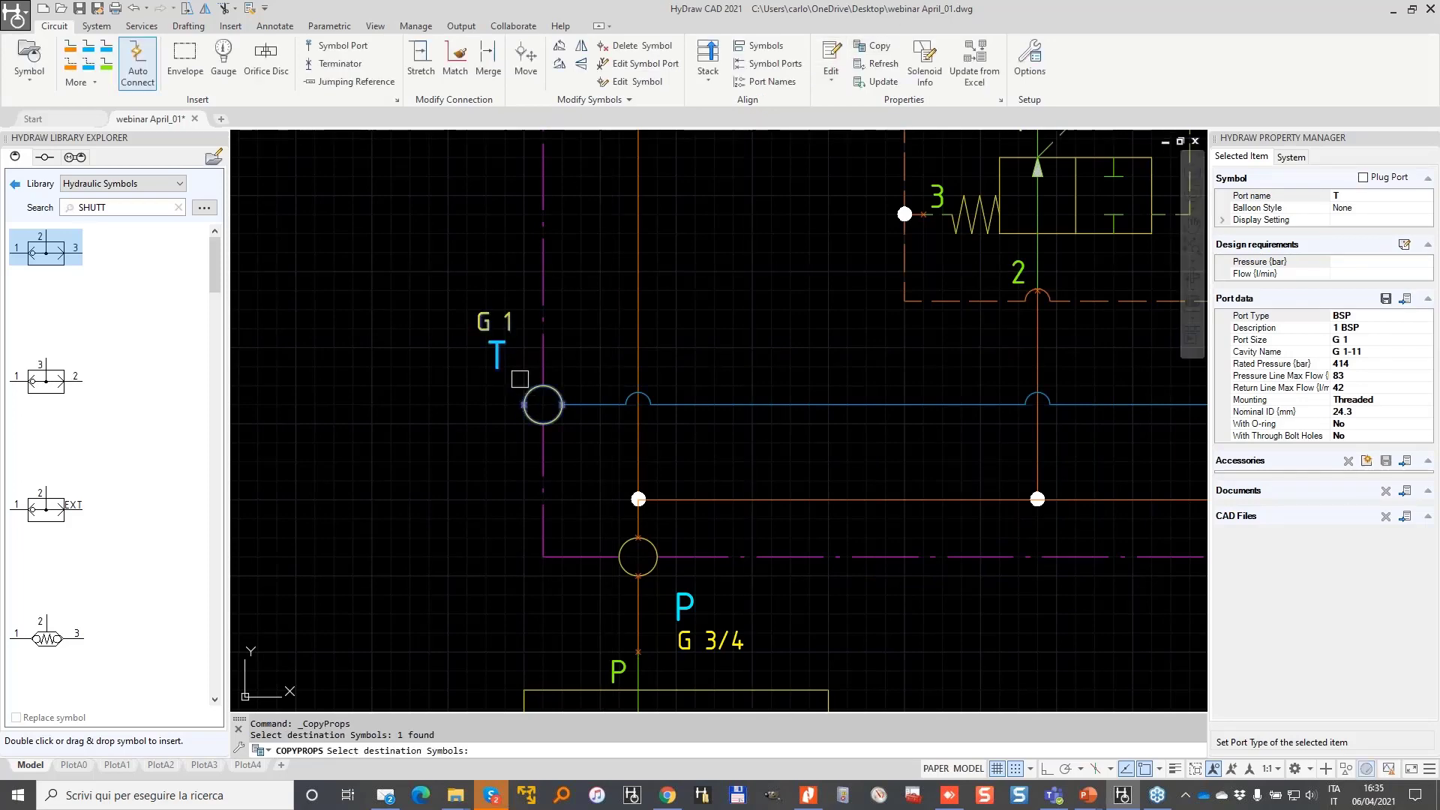
{"action": "scroll", "coordinate": [525, 386], "scroll_direction": "down", "scroll_amount": 2}
{"action": "scroll", "coordinate": [520, 379], "scroll_direction": "down", "scroll_amount": 2}
{"action": "scroll", "coordinate": [1180, 384], "scroll_direction": "up", "scroll_amount": 2}
{"action": "middle_click_drag", "start_coordinate": [1181, 384], "coordinate": [842, 394]}
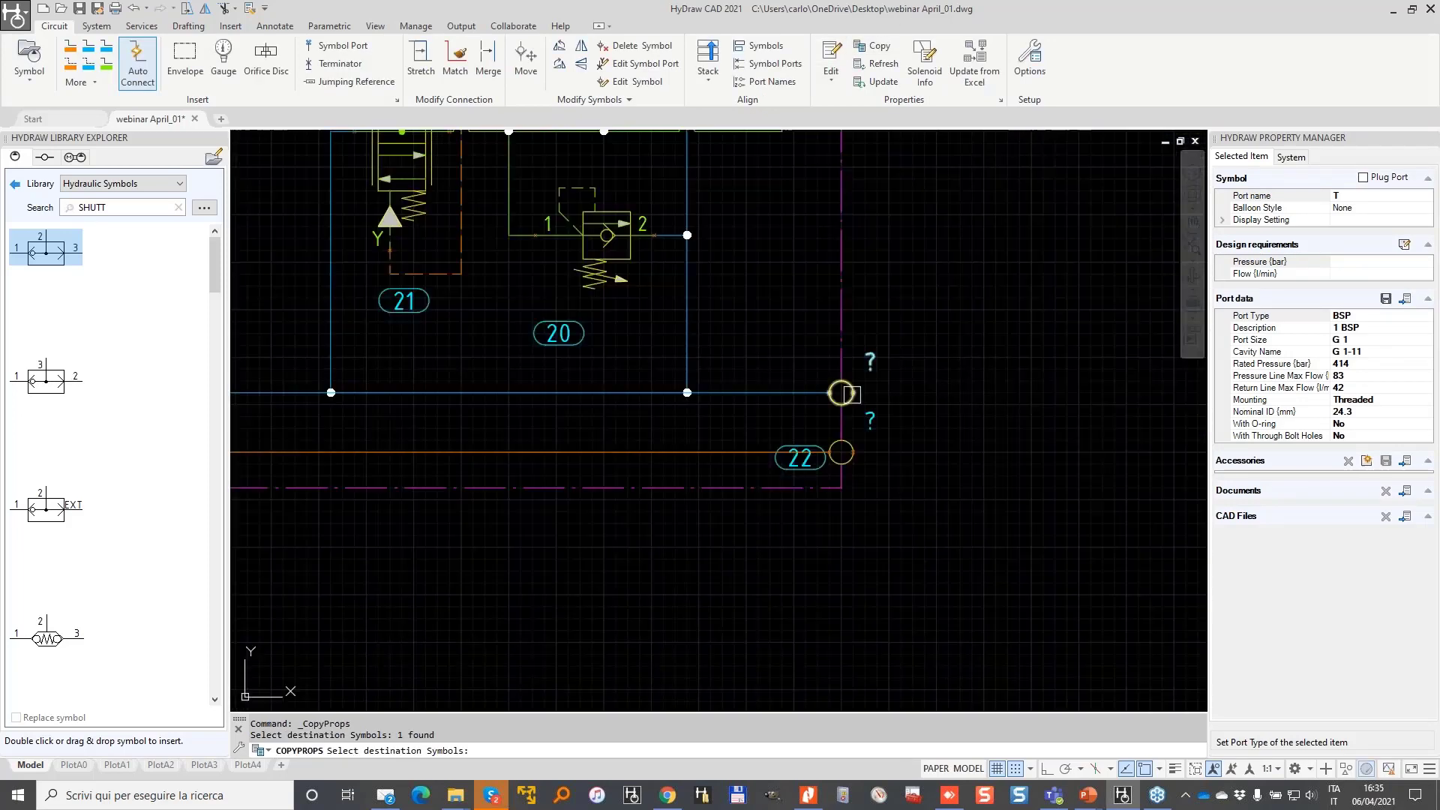
{"action": "left_click", "coordinate": [842, 394]}
{"action": "right_click", "coordinate": [842, 394]}
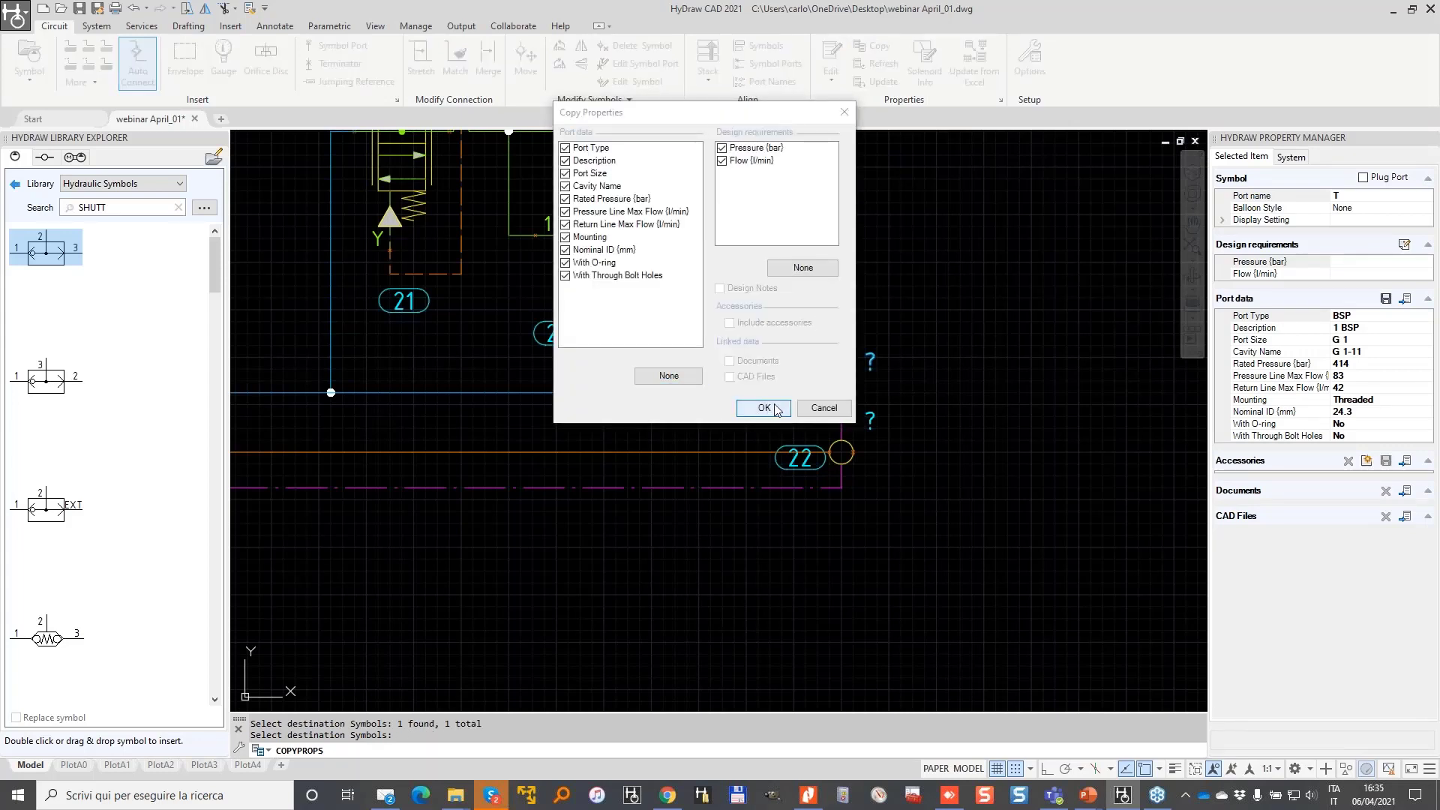
{"action": "left_click", "coordinate": [763, 409]}
{"action": "left_click", "coordinate": [841, 391]}
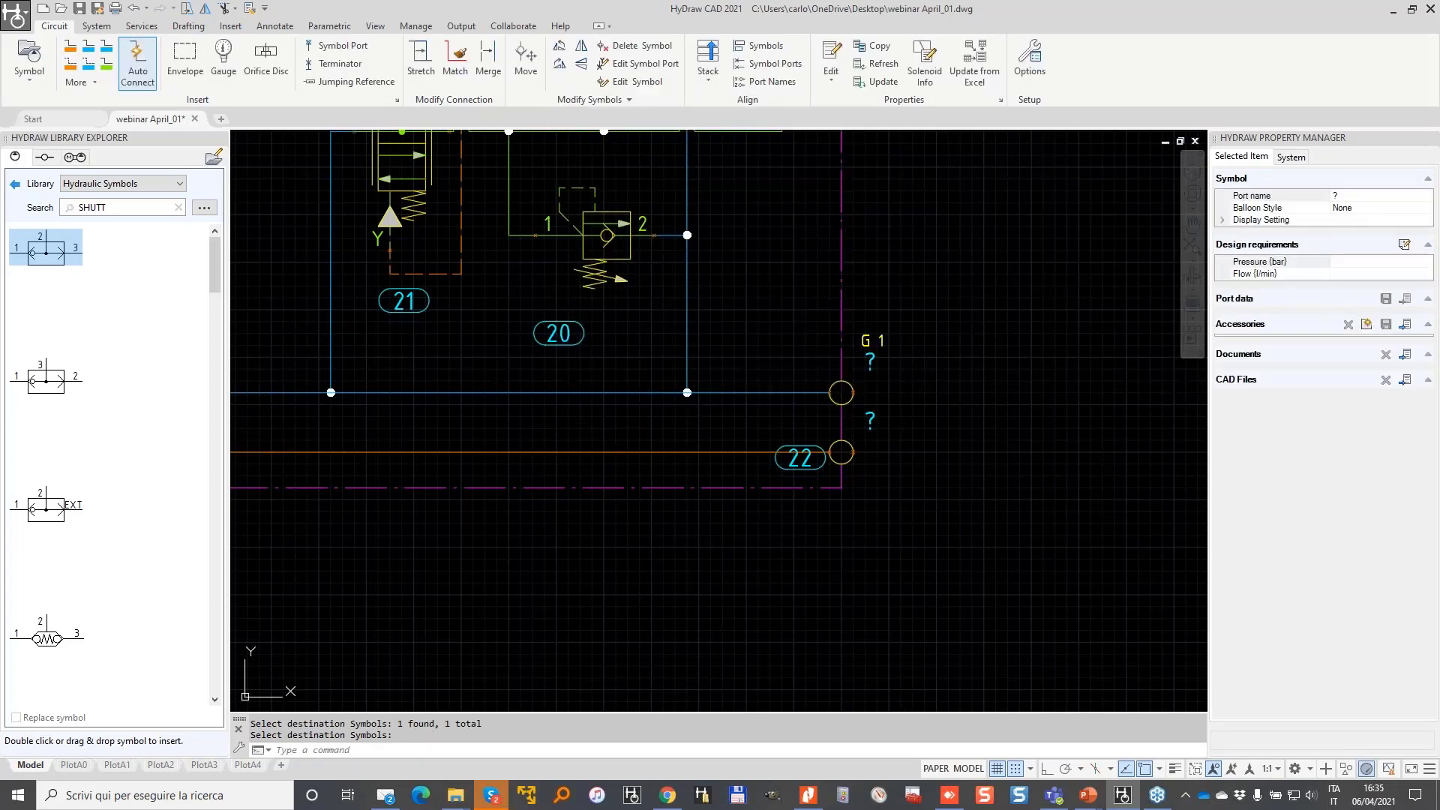
- Name the tank line port at the end opposite the pump T1
{"action": "left_click", "coordinate": [1372, 196]}
{"action": "type", "text": "T1"}
{"action": "key", "text": "Return"}
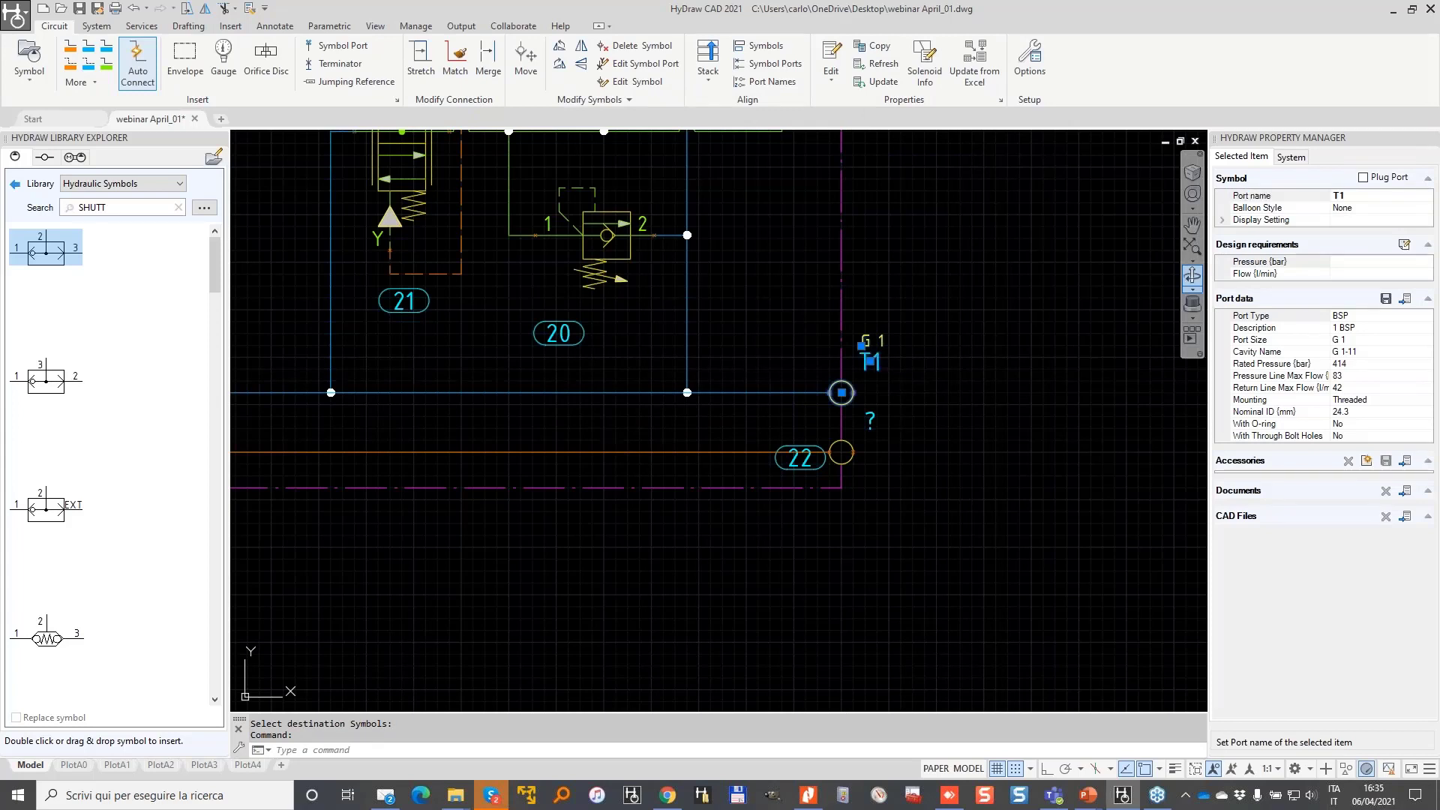
- Name the pressure line port below T1 P2, mark it as a plug port, and configure it as a BSP pressure line port of size G 3/4
{"action": "left_click", "coordinate": [842, 453]}
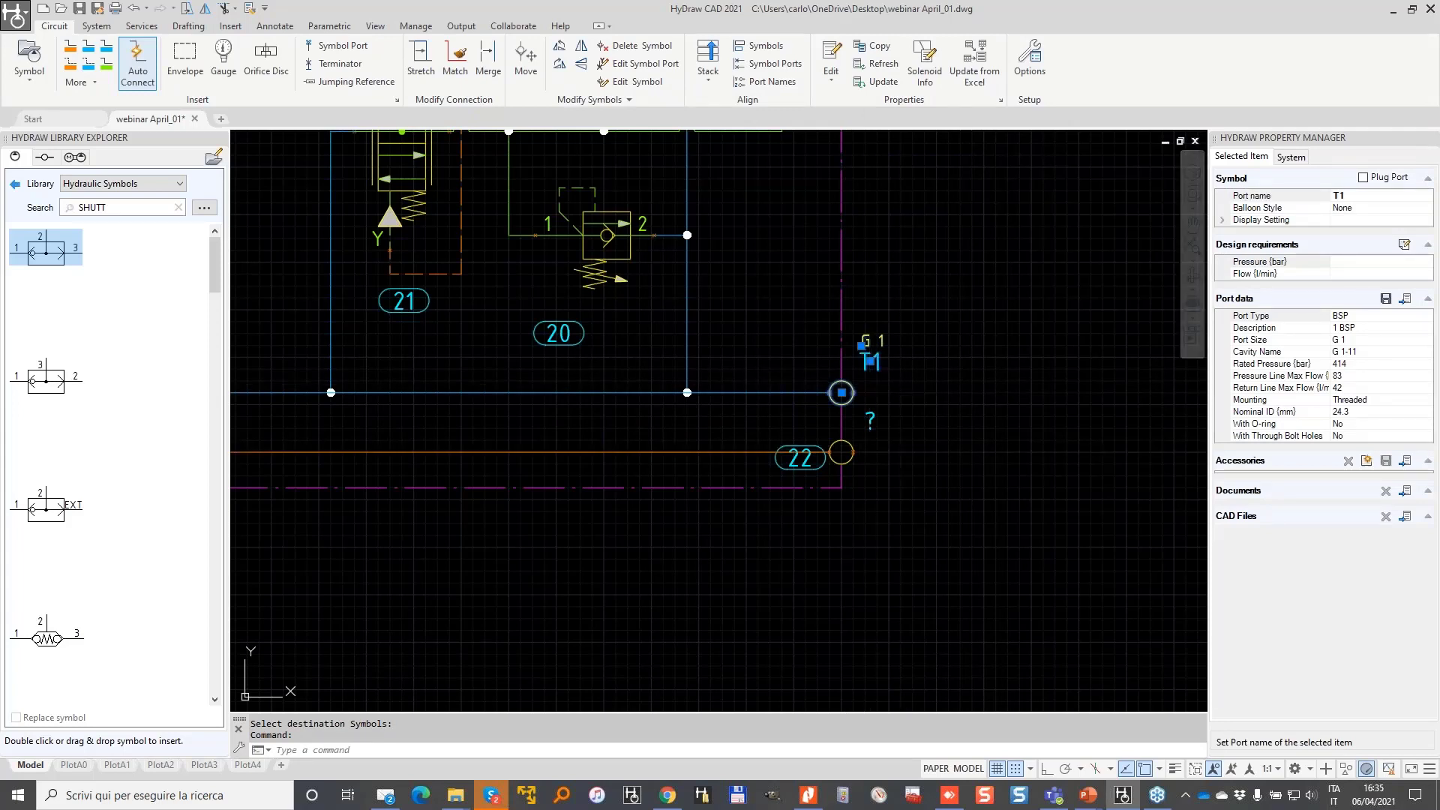
{"action": "type", "text": "P2"}
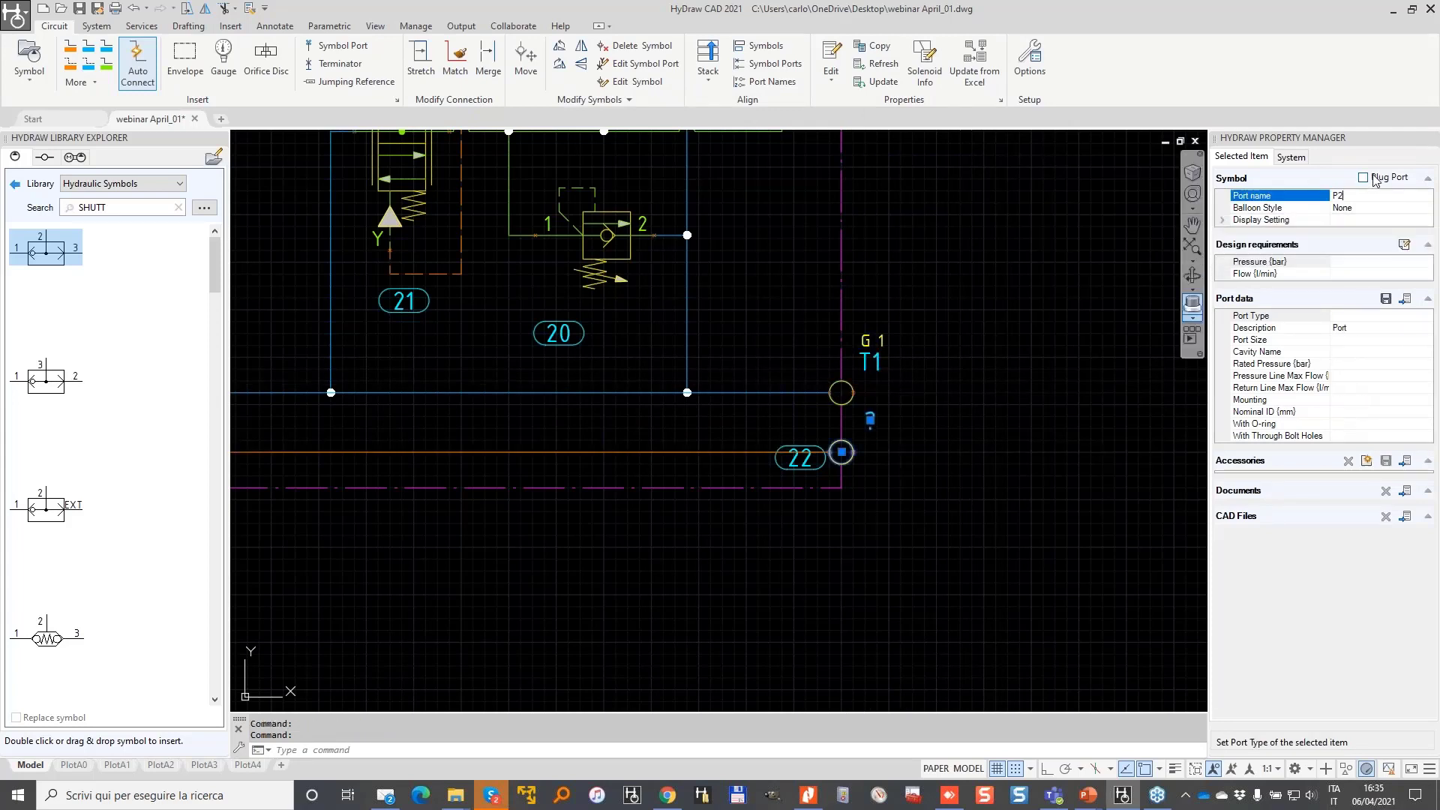
{"action": "left_click", "coordinate": [1373, 179]}
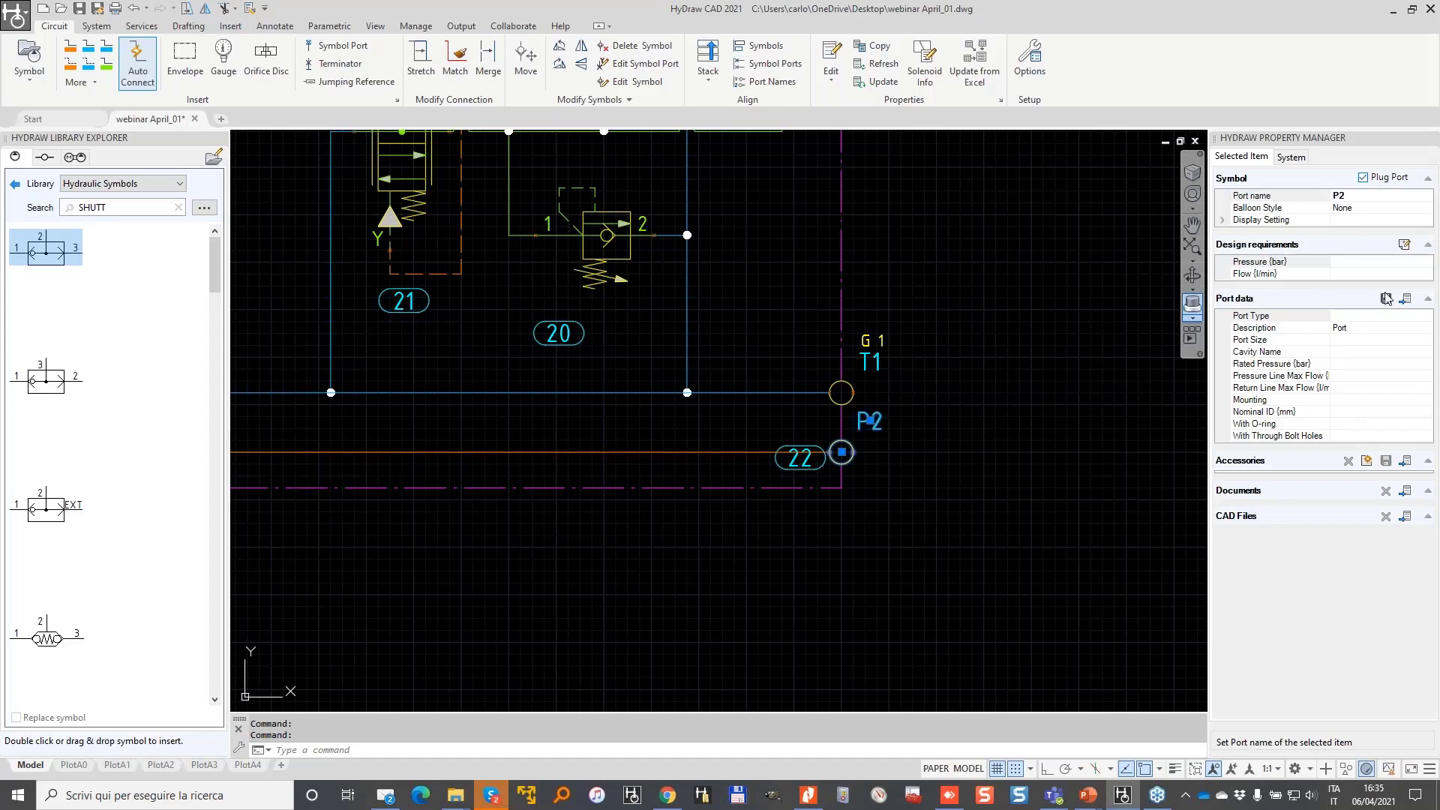
{"action": "left_click", "coordinate": [1405, 300]}
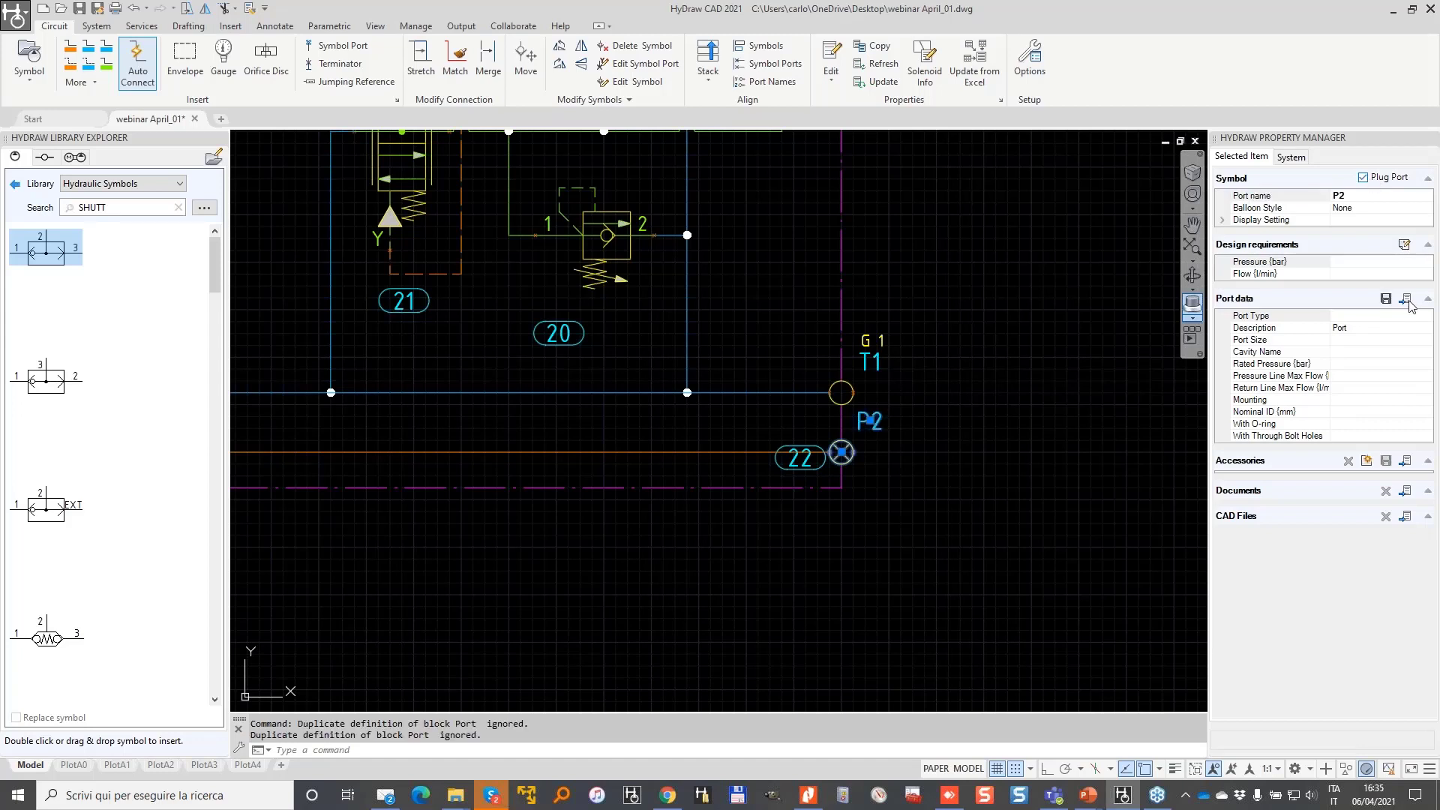
{"action": "left_click", "coordinate": [937, 485]}
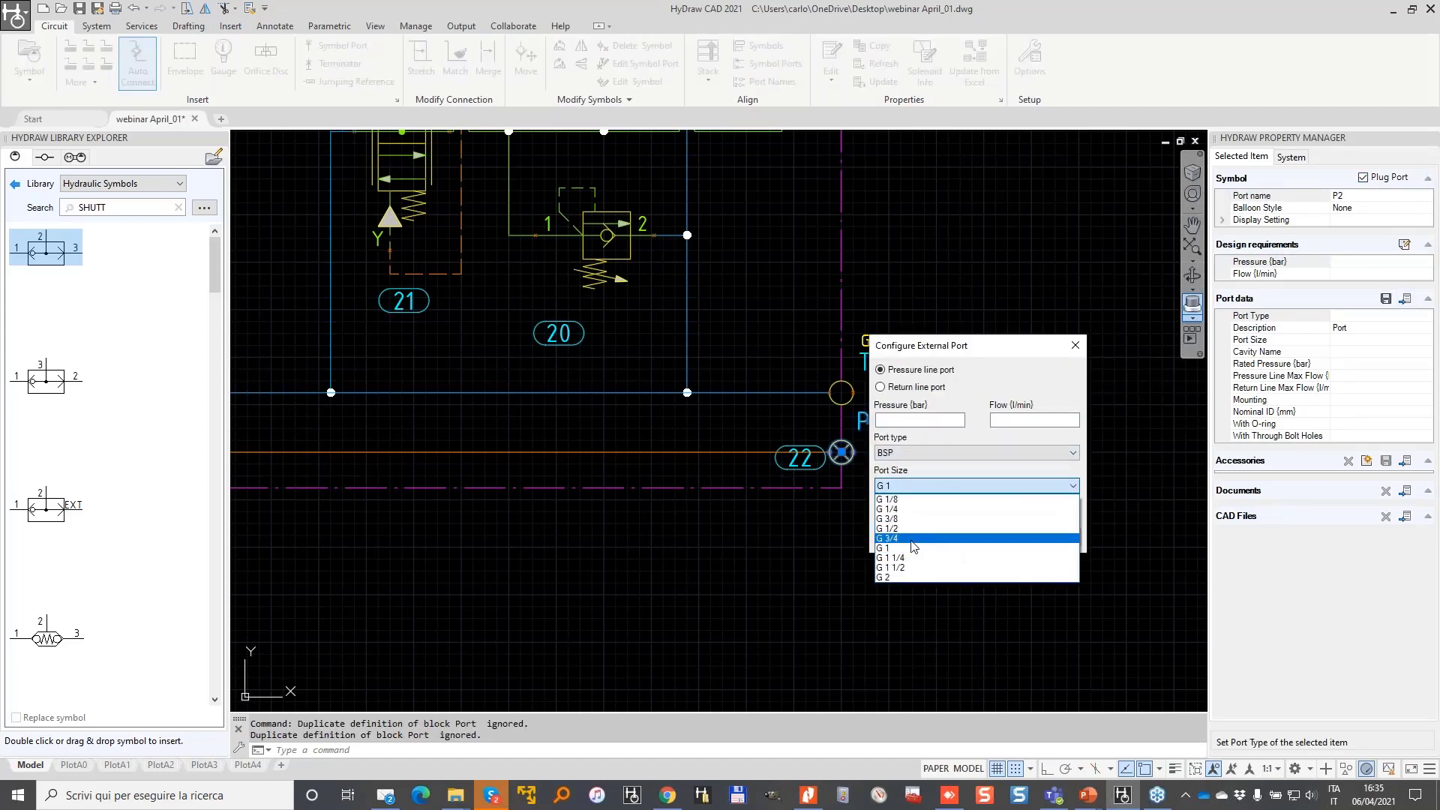
{"action": "left_click", "coordinate": [913, 539]}
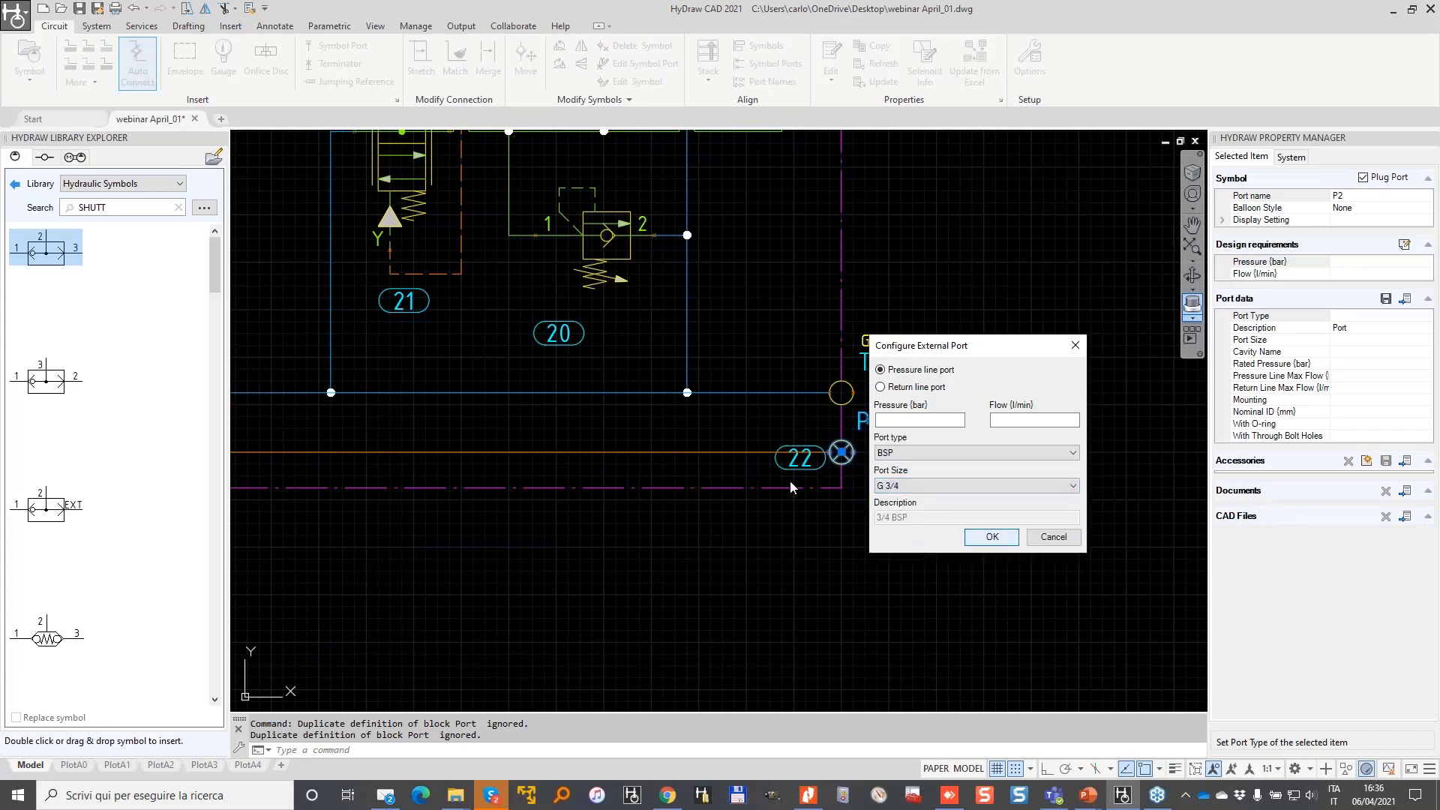
{"action": "key", "text": "Return"}
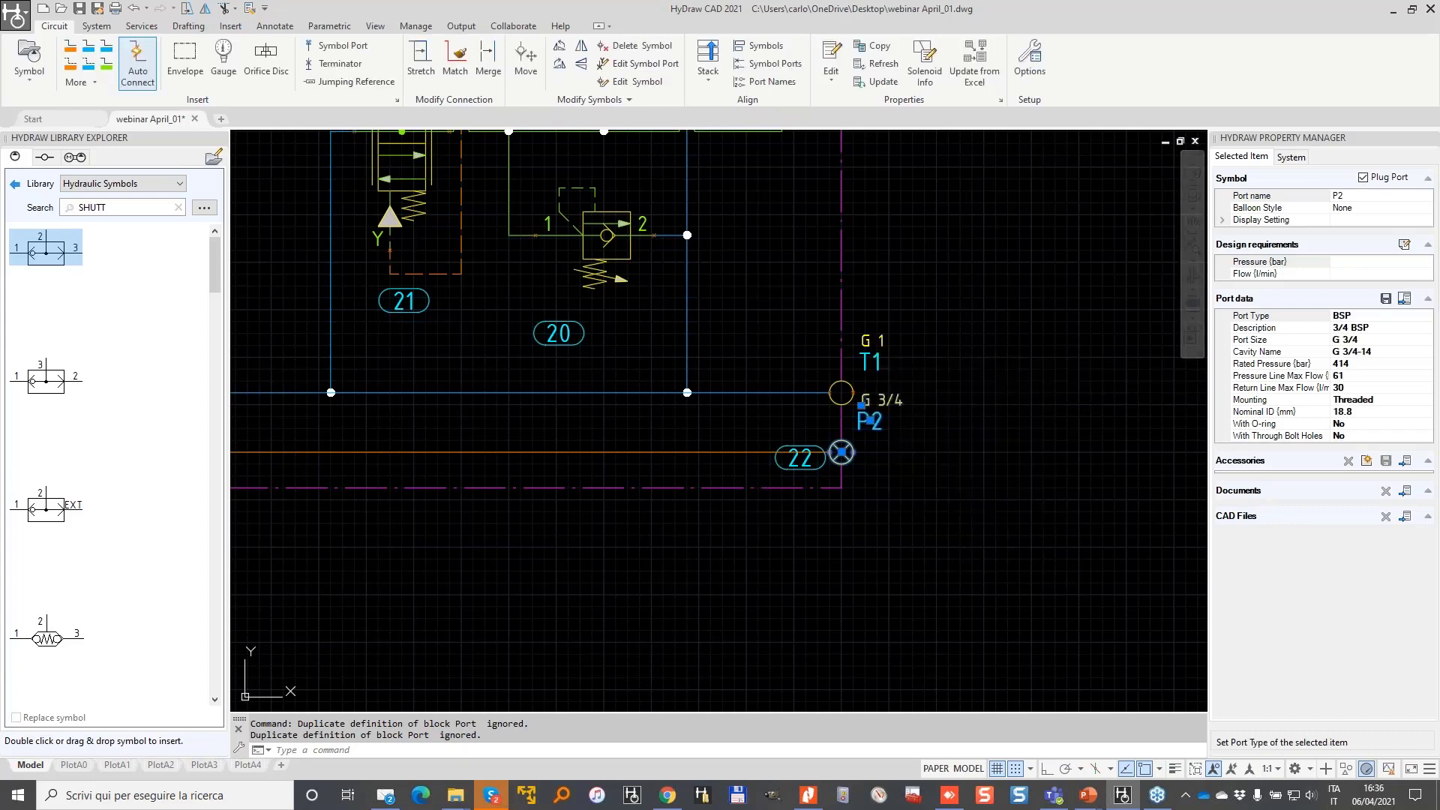
- Move the manifold's balloon 22 from beside port P2 to just inside the envelope's upper corner near port MP
{"action": "scroll", "coordinate": [798, 462], "scroll_direction": "up", "scroll_amount": 2}
{"action": "key", "text": "Escape"}
{"action": "left_click", "coordinate": [769, 471]}
{"action": "left_click", "coordinate": [773, 472]}
{"action": "scroll", "coordinate": [744, 448], "scroll_direction": "down", "scroll_amount": 1}
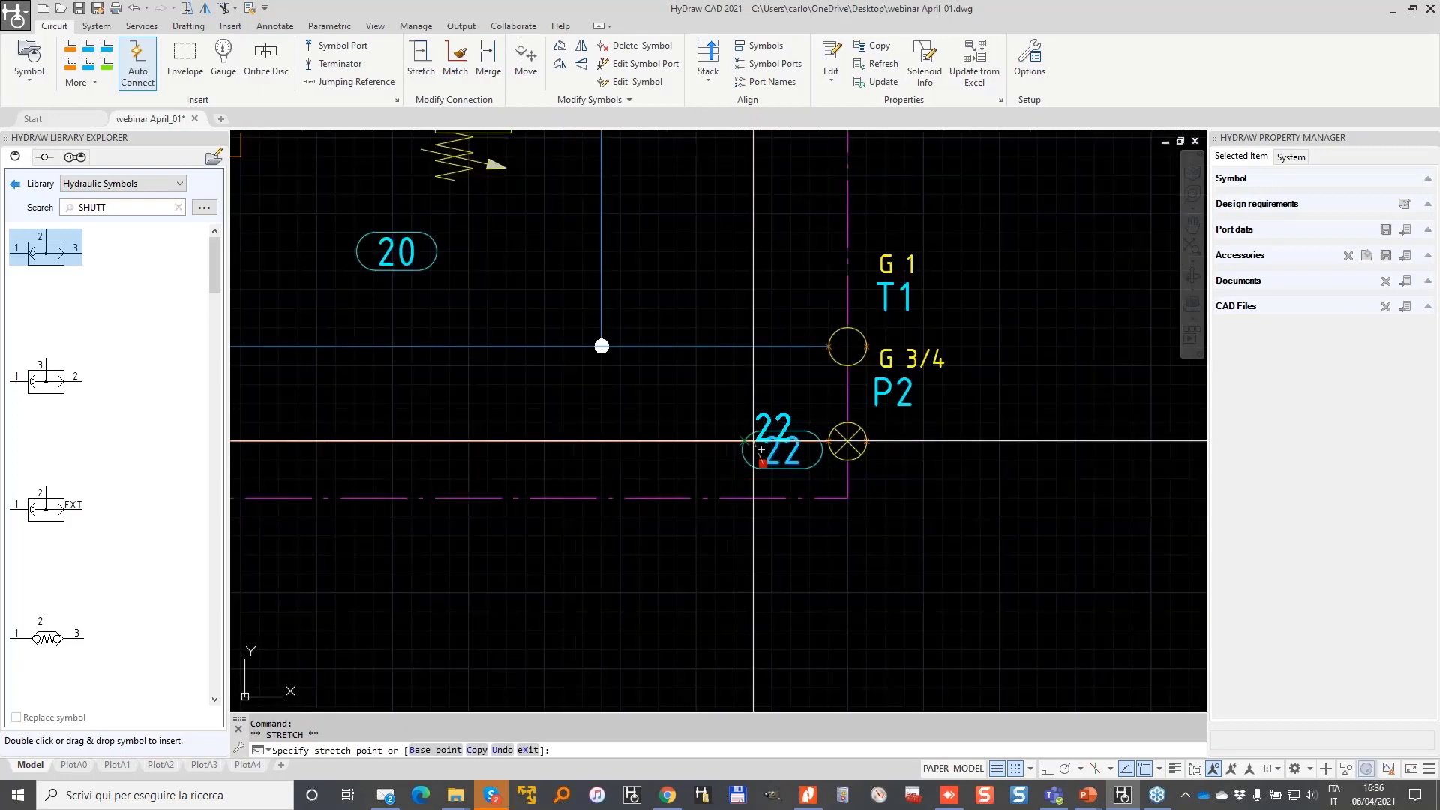
{"action": "scroll", "coordinate": [753, 443], "scroll_direction": "down", "scroll_amount": 1}
{"action": "middle_click_drag", "start_coordinate": [745, 282], "coordinate": [804, 610]}
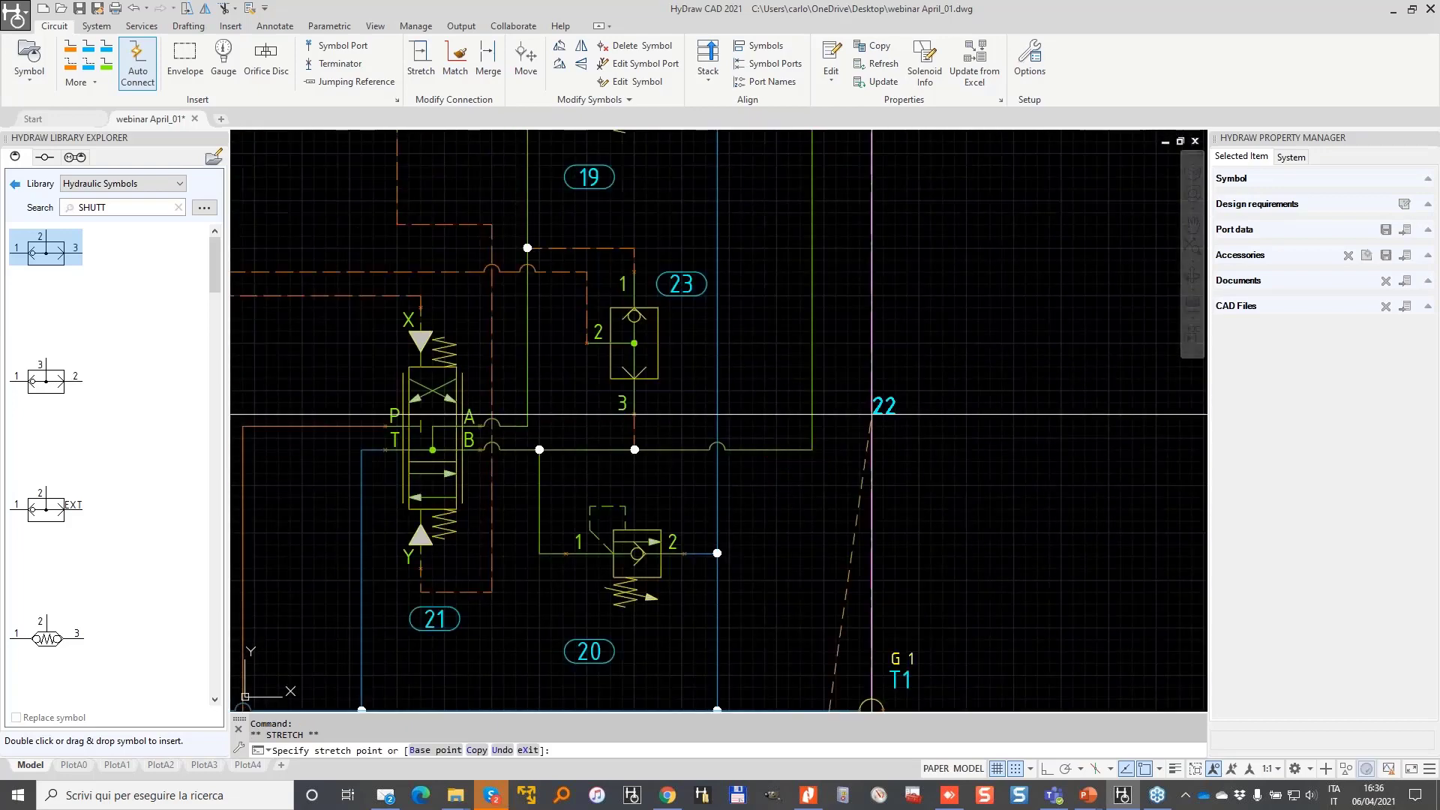
{"action": "scroll", "coordinate": [871, 413], "scroll_direction": "down", "scroll_amount": 2}
{"action": "middle_click_drag", "start_coordinate": [674, 425], "coordinate": [1238, 593]}
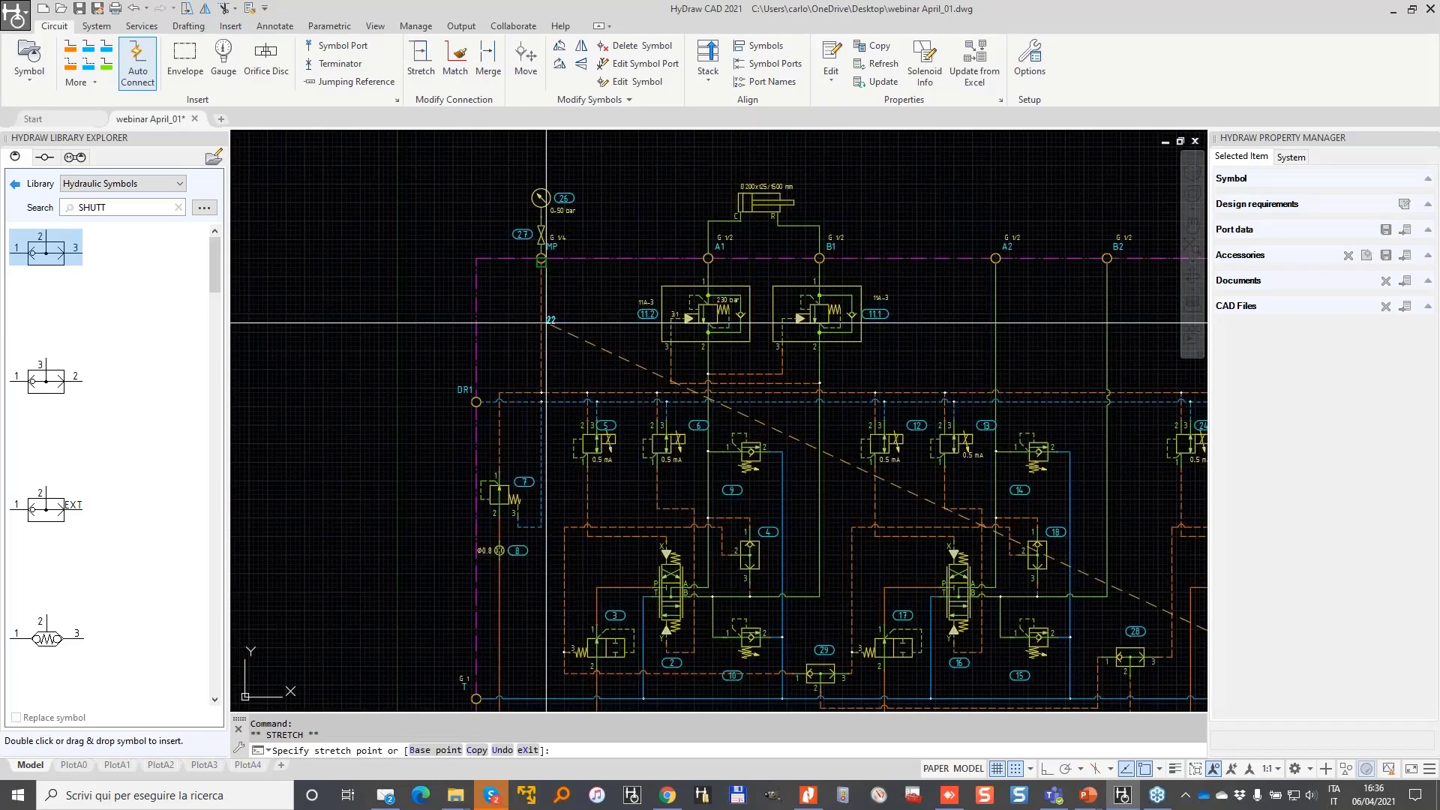
{"action": "scroll", "coordinate": [480, 266], "scroll_direction": "up", "scroll_amount": 2}
{"action": "left_click", "coordinate": [502, 282]}
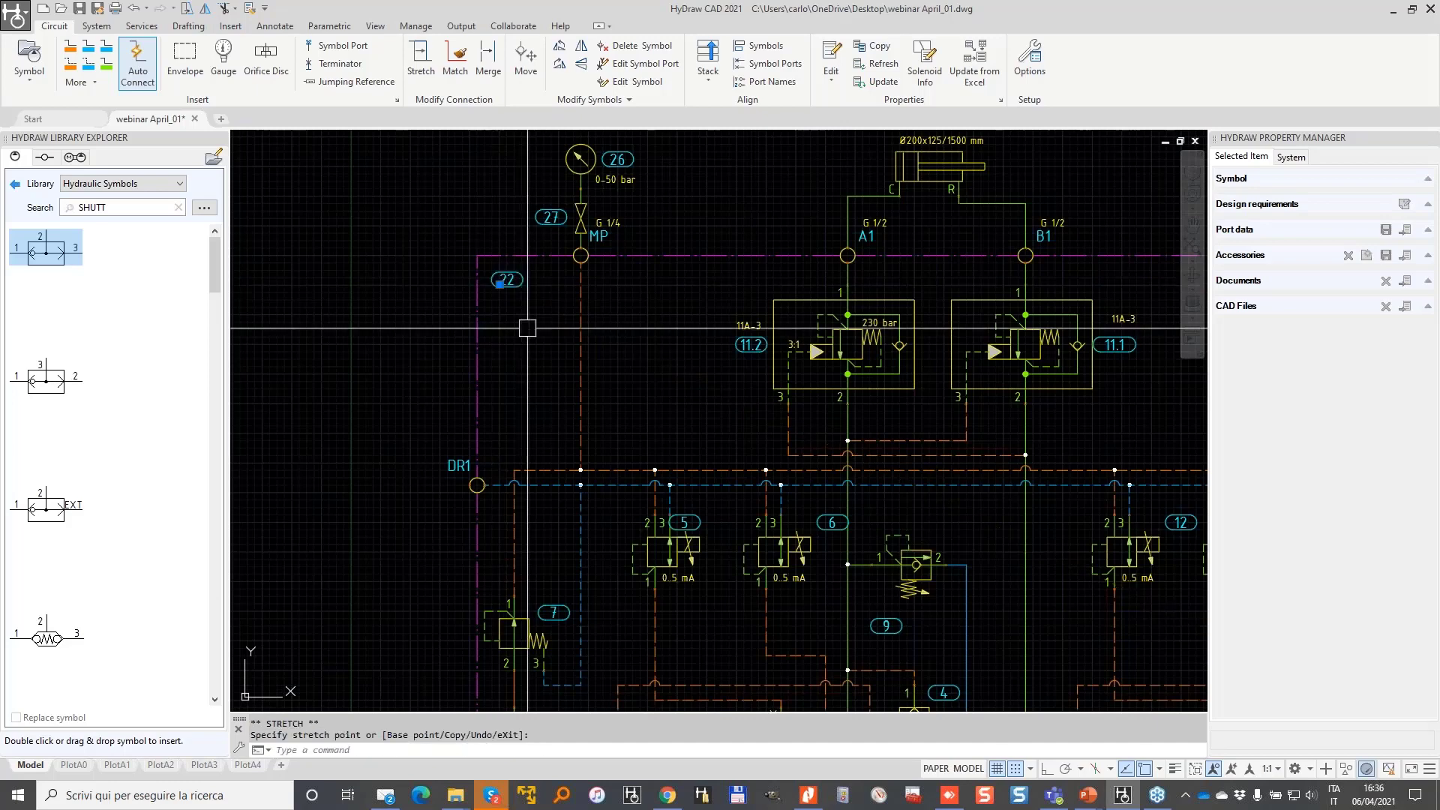
{"action": "key", "text": "Escape"}
- Exclude the variable pump from the parts list
{"action": "scroll", "coordinate": [527, 327], "scroll_direction": "down", "scroll_amount": 2}
{"action": "middle_click_drag", "start_coordinate": [707, 403], "coordinate": [574, 296]}
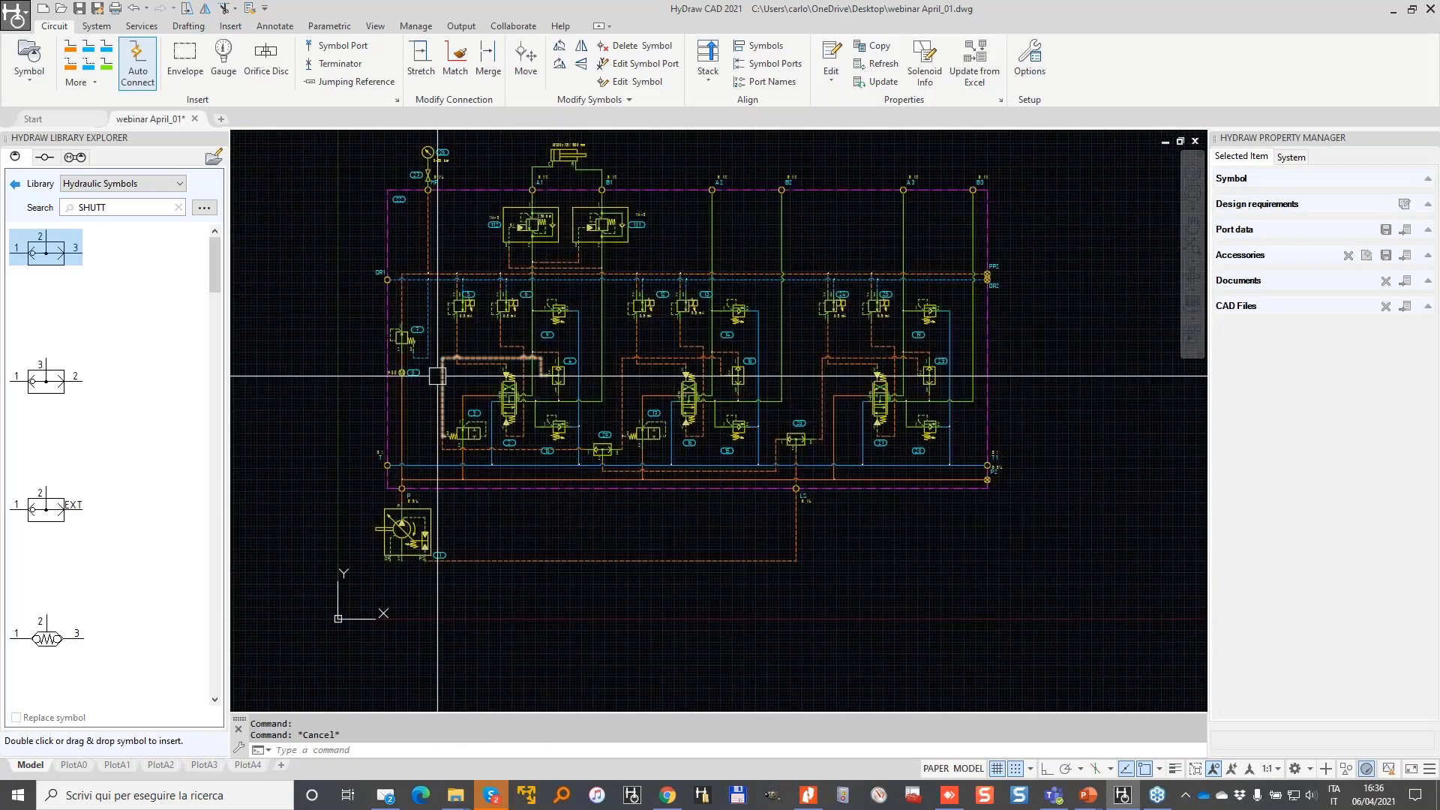
{"action": "left_click", "coordinate": [438, 375]}
{"action": "scroll", "coordinate": [368, 545], "scroll_direction": "up", "scroll_amount": 2}
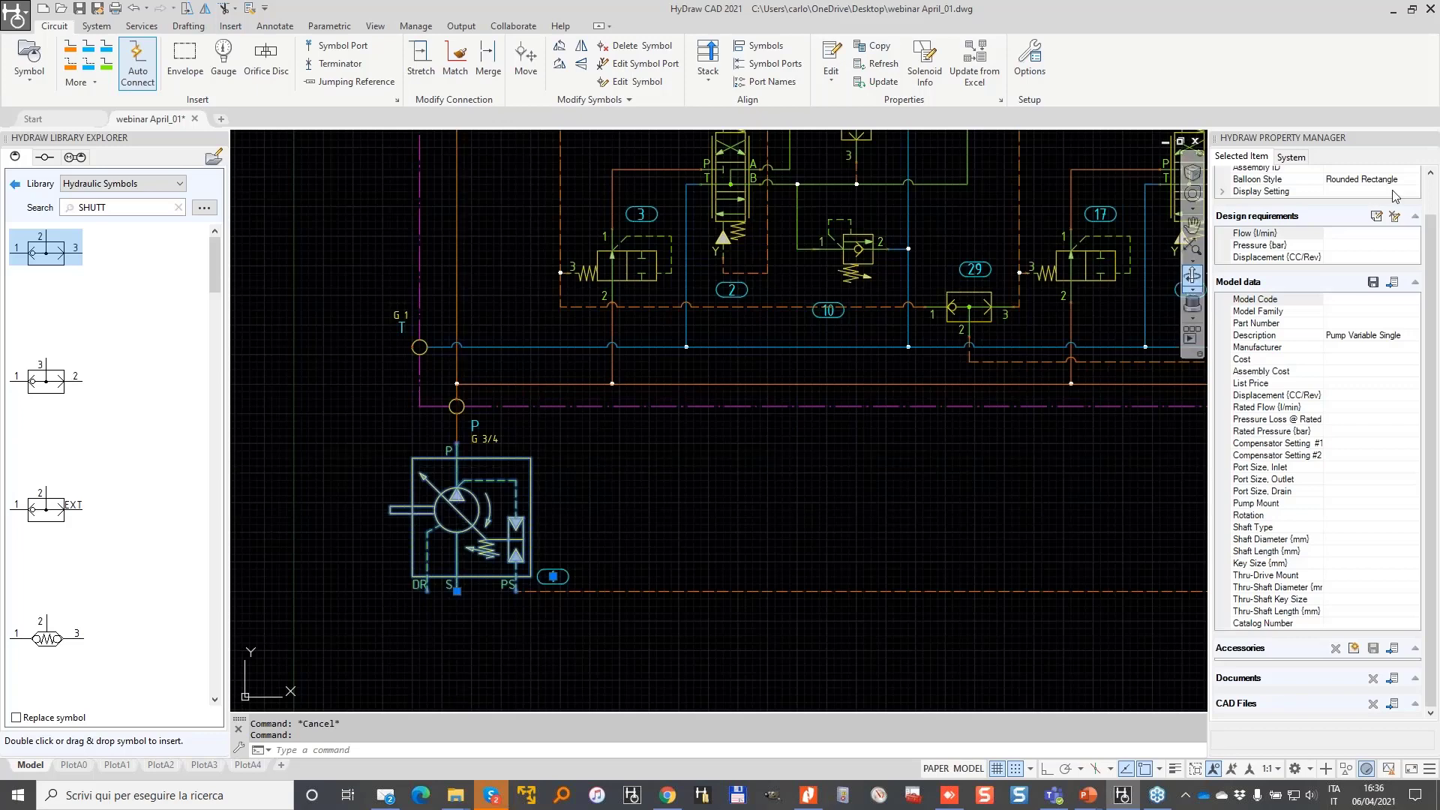
{"action": "scroll", "coordinate": [1391, 194], "scroll_direction": "up", "scroll_amount": 1}
{"action": "left_click", "coordinate": [1296, 178]}
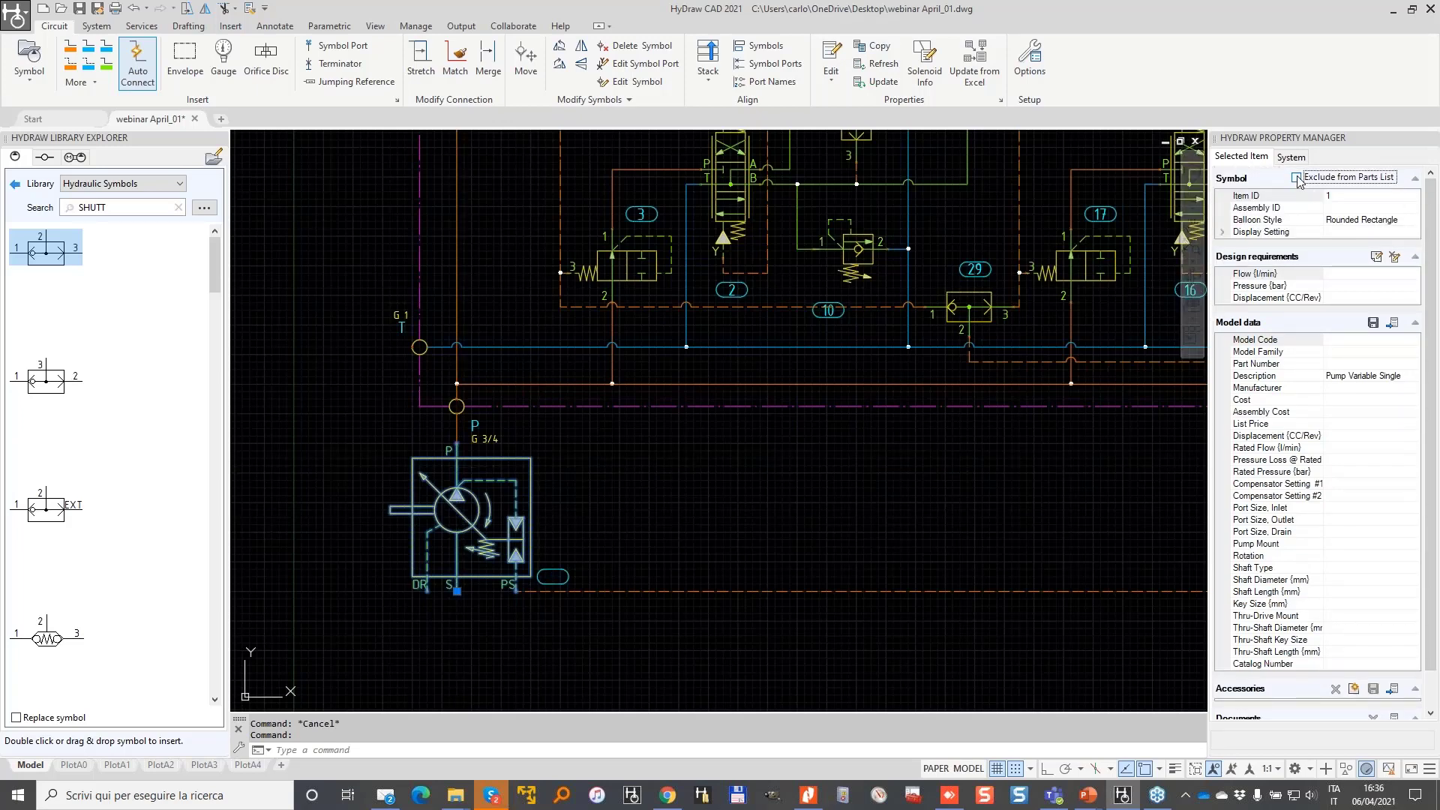
{"action": "left_click", "coordinate": [1297, 177]}
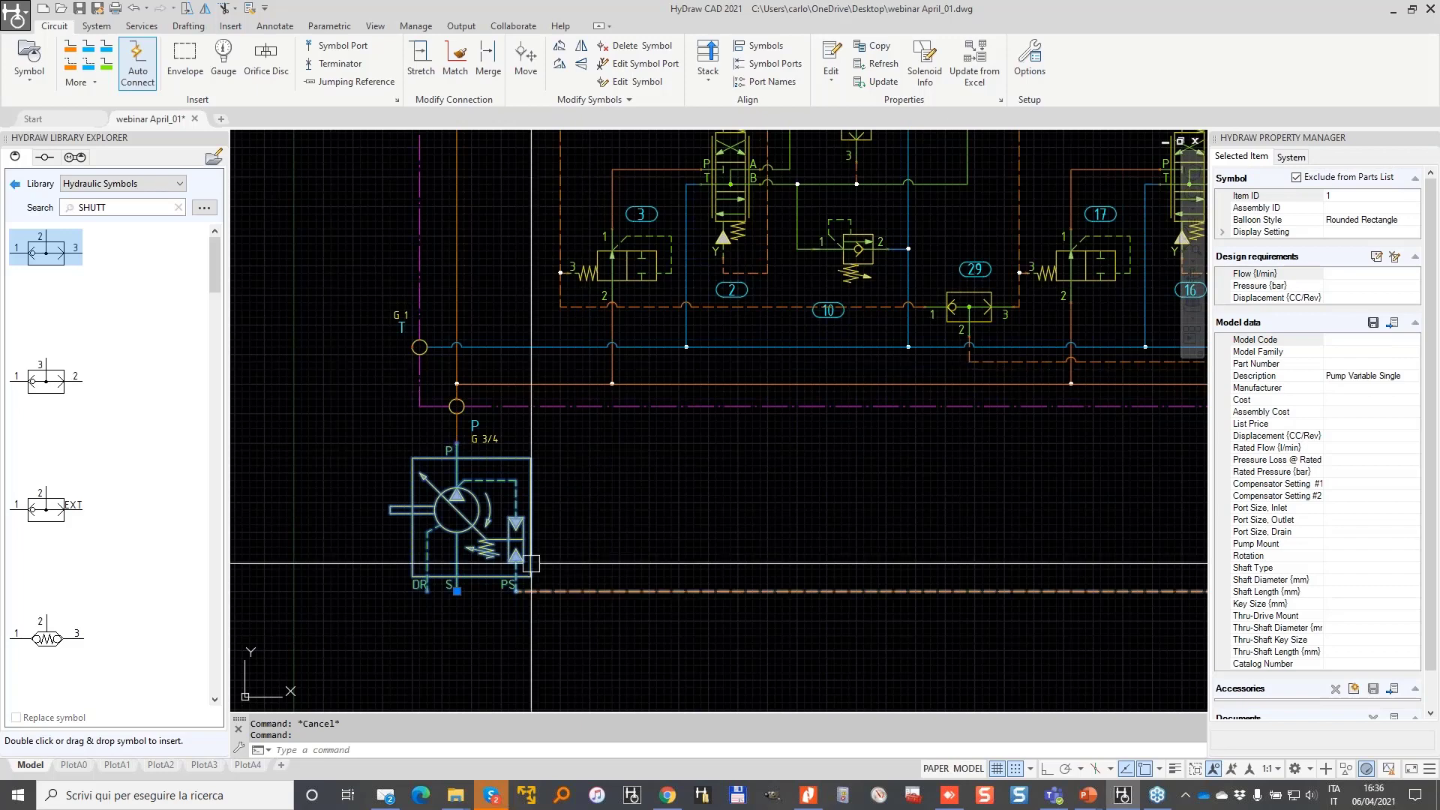
- Stretch the control line from the pump's PS port so its horizontal run lies lower, clear of the pump symbol
{"action": "middle_click_drag", "start_coordinate": [531, 562], "coordinate": [556, 436]}
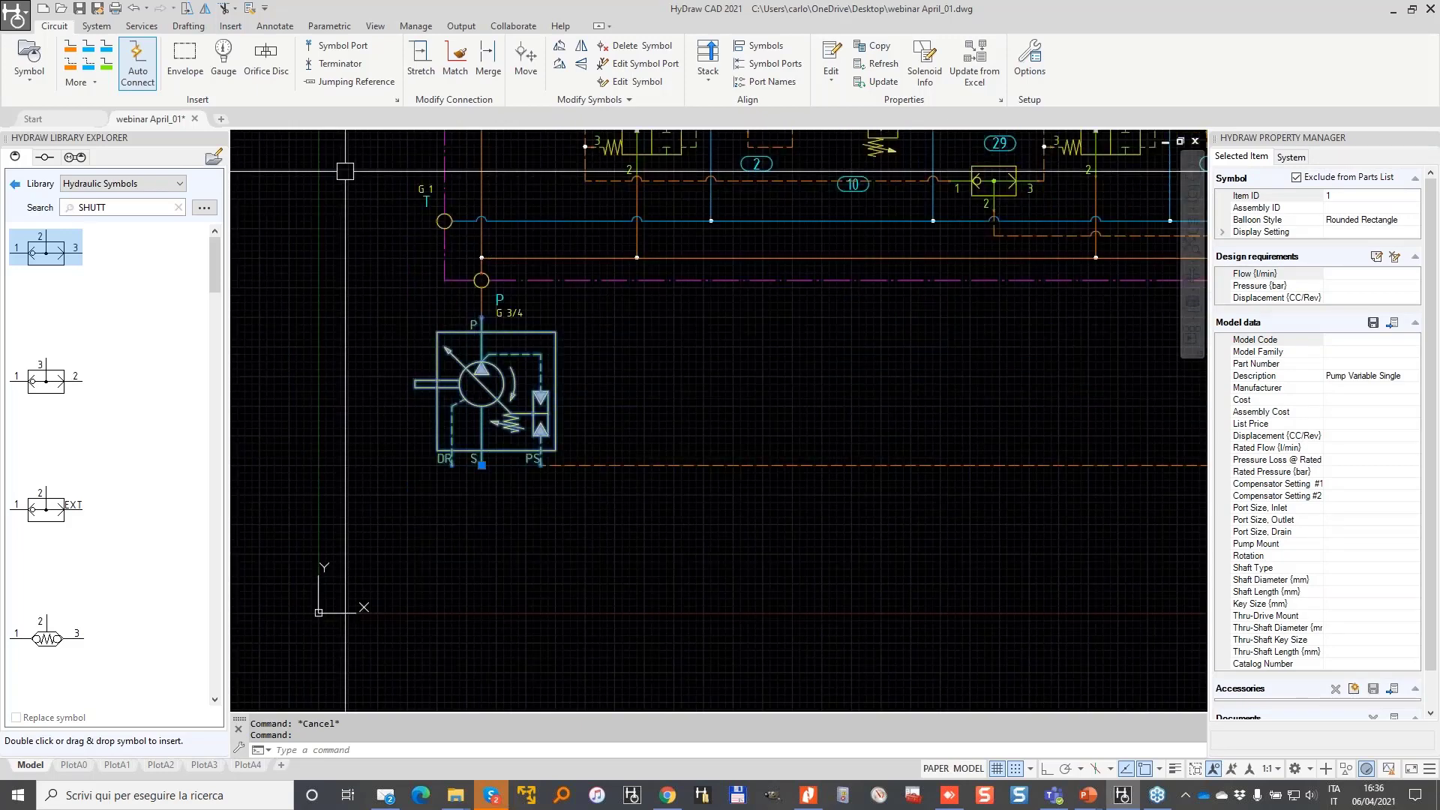
{"action": "left_click", "coordinate": [420, 58]}
{"action": "left_click", "coordinate": [641, 464]}
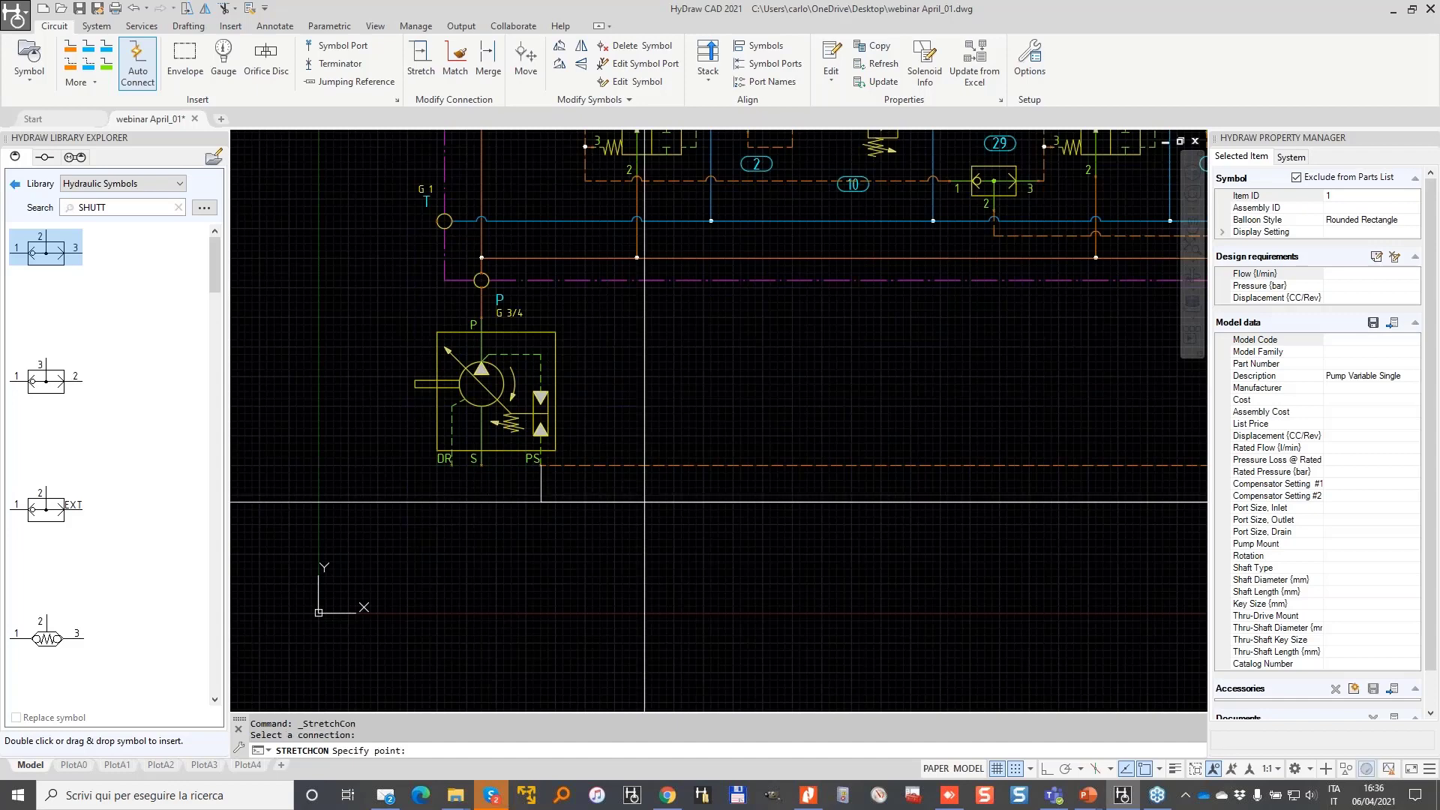
{"action": "left_click", "coordinate": [644, 501]}
{"action": "scroll", "coordinate": [644, 412], "scroll_direction": "down", "scroll_amount": 2}
{"action": "key", "text": "Escape"}
{"action": "scroll", "coordinate": [286, 566], "scroll_direction": "down", "scroll_amount": 2}
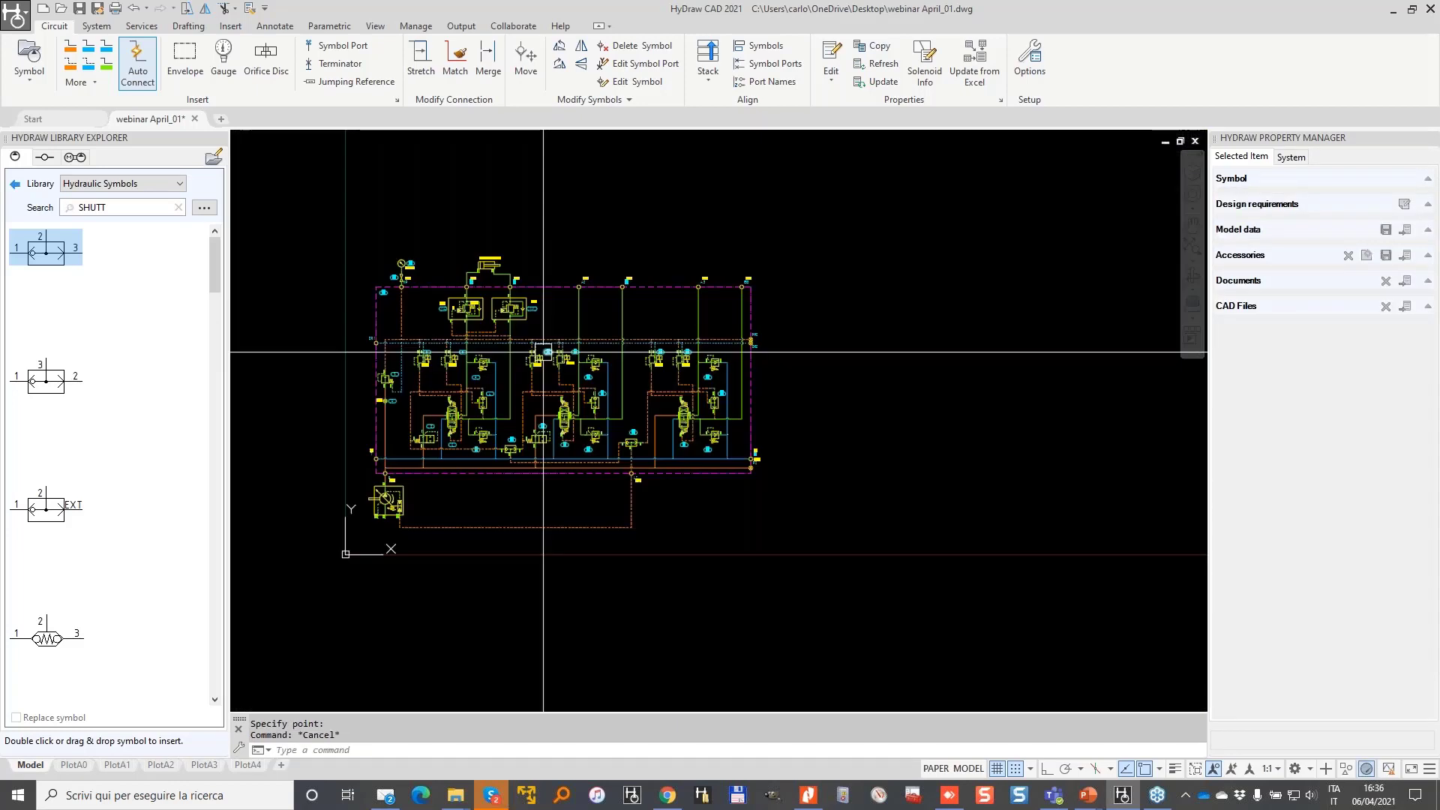
- Insert a metric title block with sheet size A2 around the schematic
{"action": "left_click", "coordinate": [104, 30]}
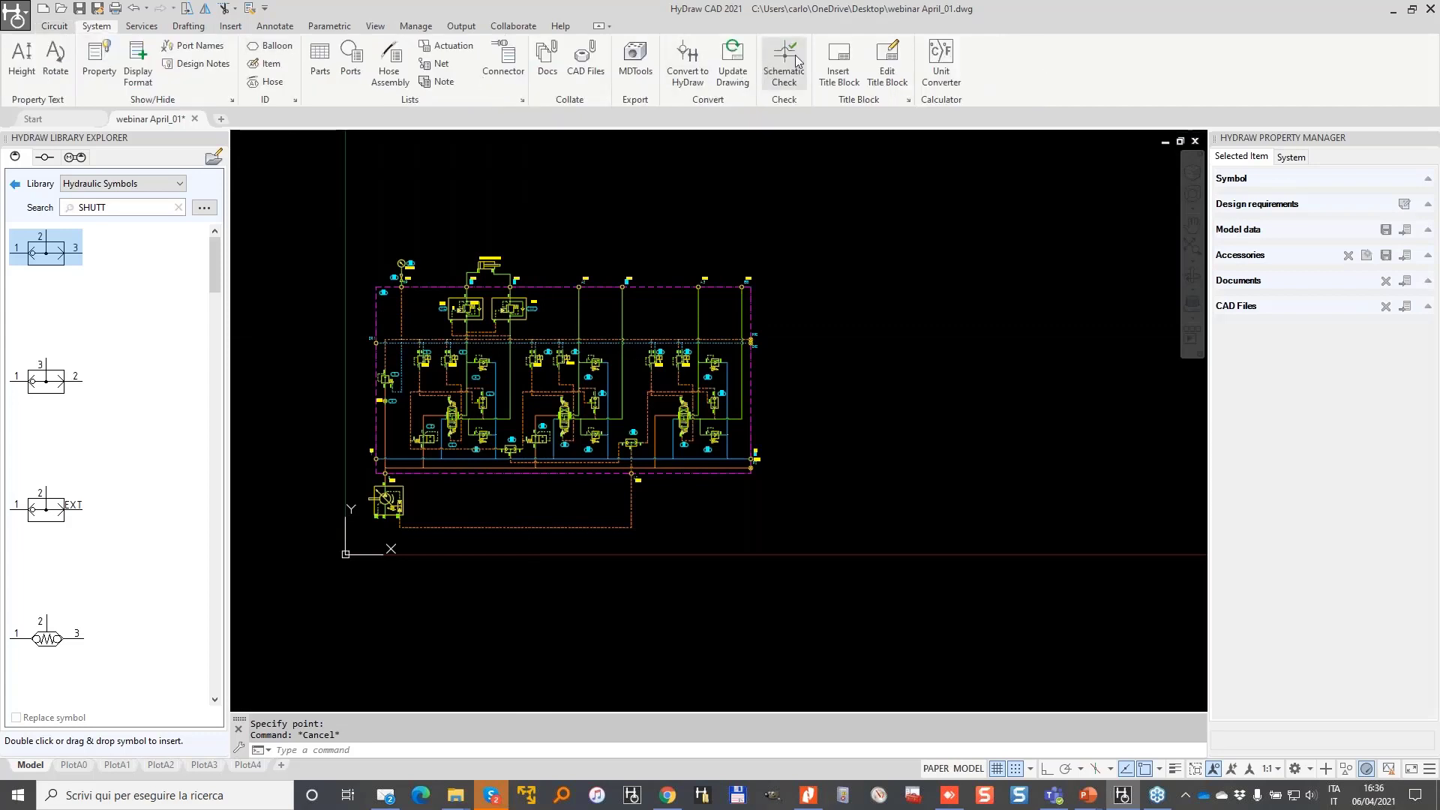
{"action": "left_click", "coordinate": [849, 56]}
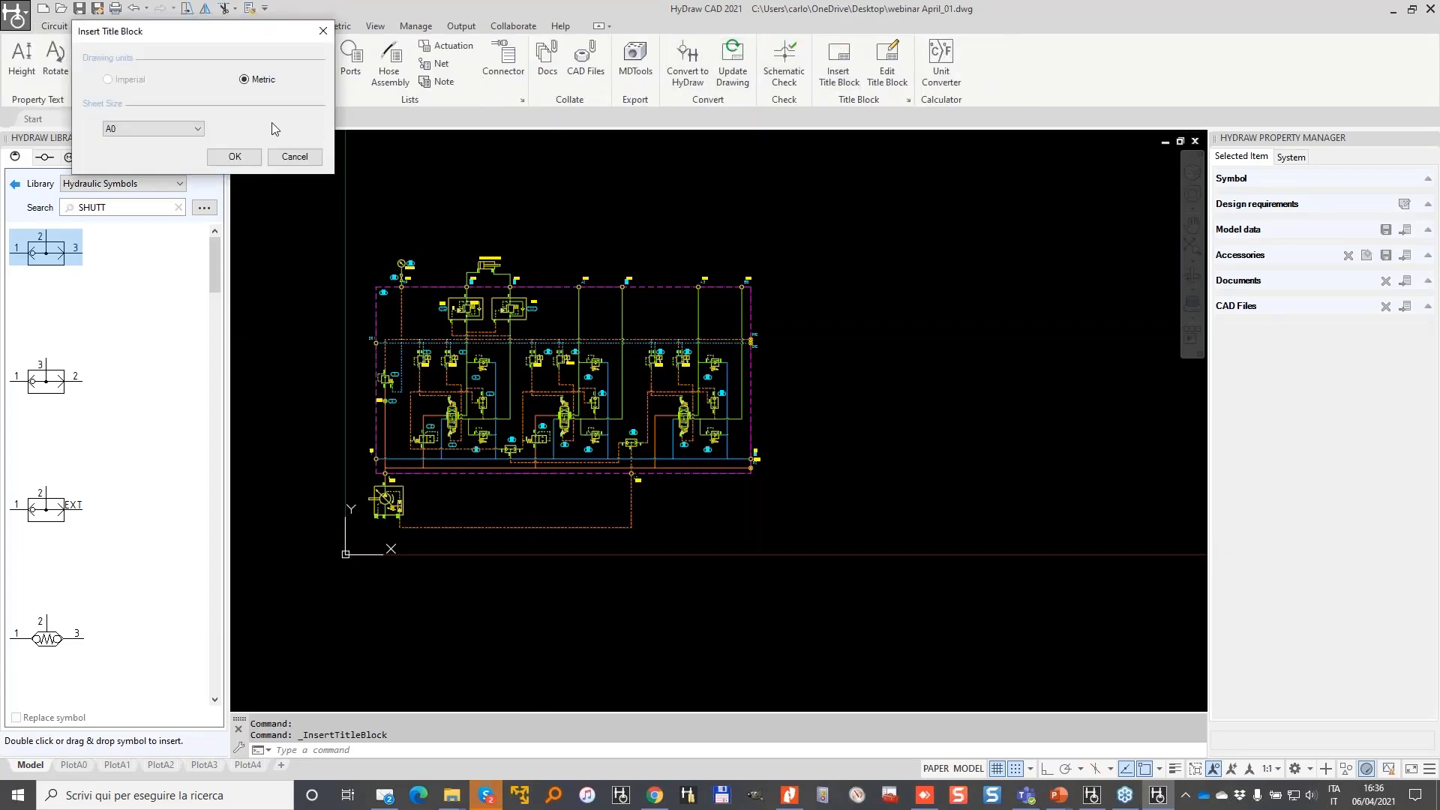
{"action": "left_click", "coordinate": [193, 132]}
{"action": "left_click", "coordinate": [116, 165]}
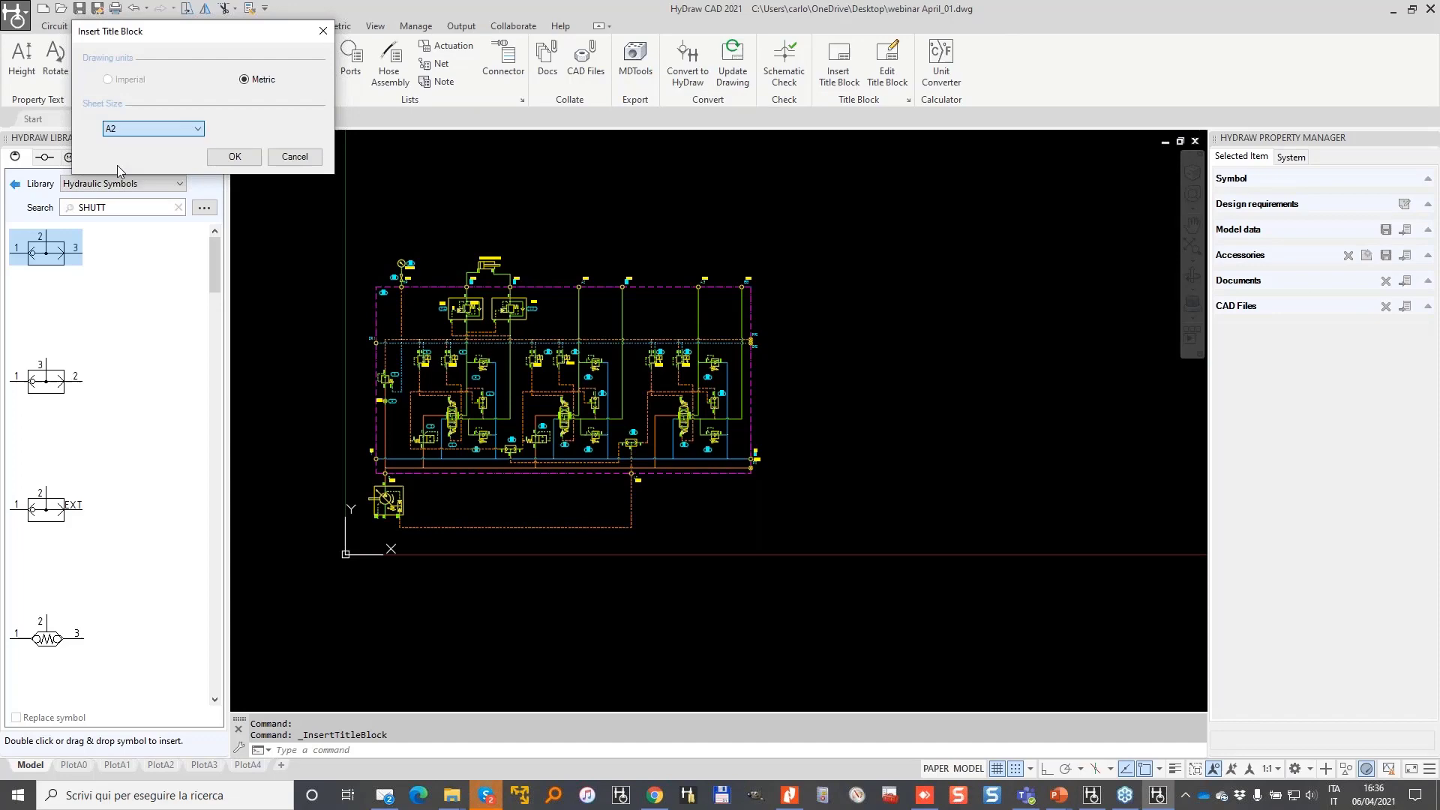
{"action": "left_click", "coordinate": [235, 156]}
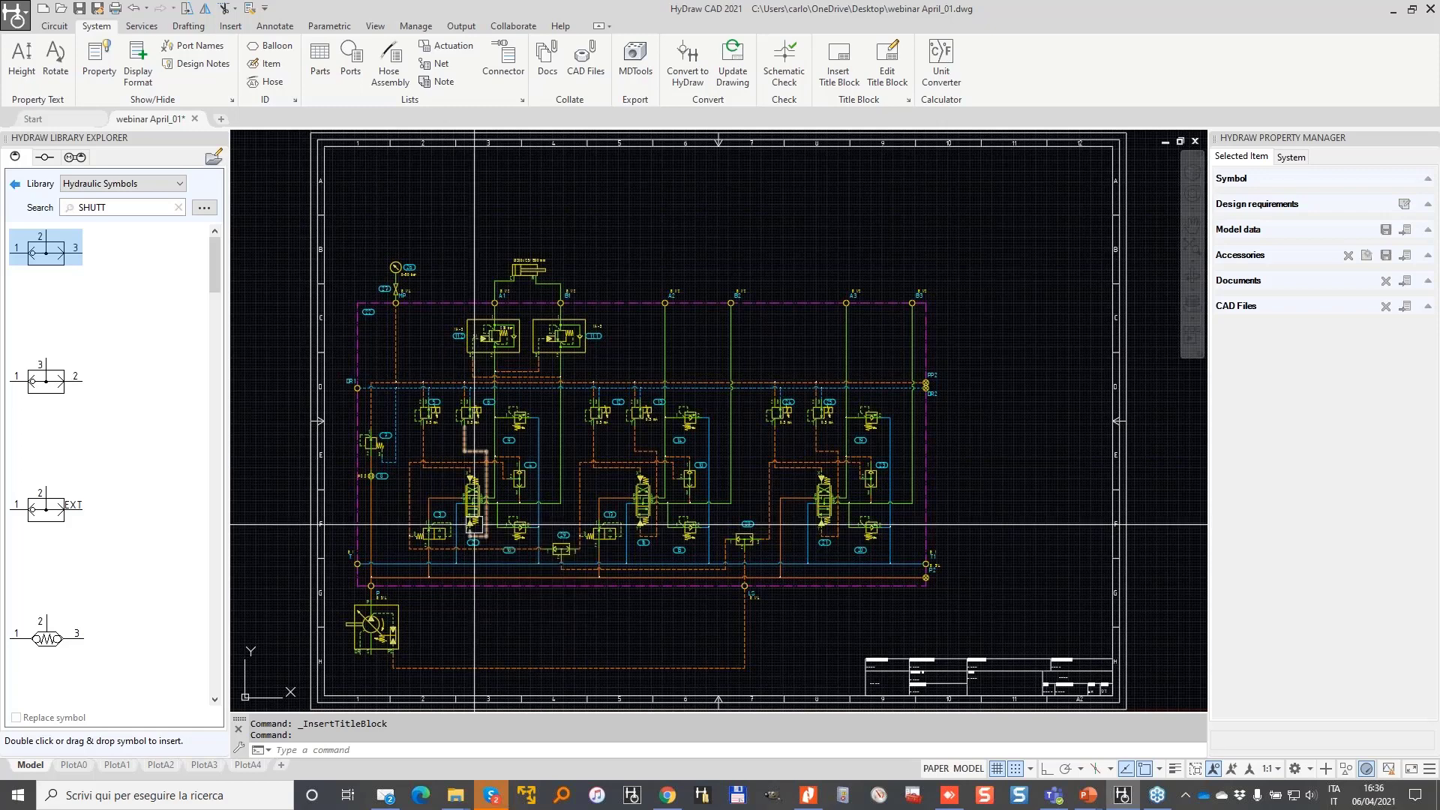
- Copy all properties of port MP to the ports DR1, PP2 and DR2
{"action": "scroll", "coordinate": [387, 362], "scroll_direction": "up", "scroll_amount": 4}
{"action": "scroll", "coordinate": [647, 188], "scroll_direction": "up", "scroll_amount": 2}
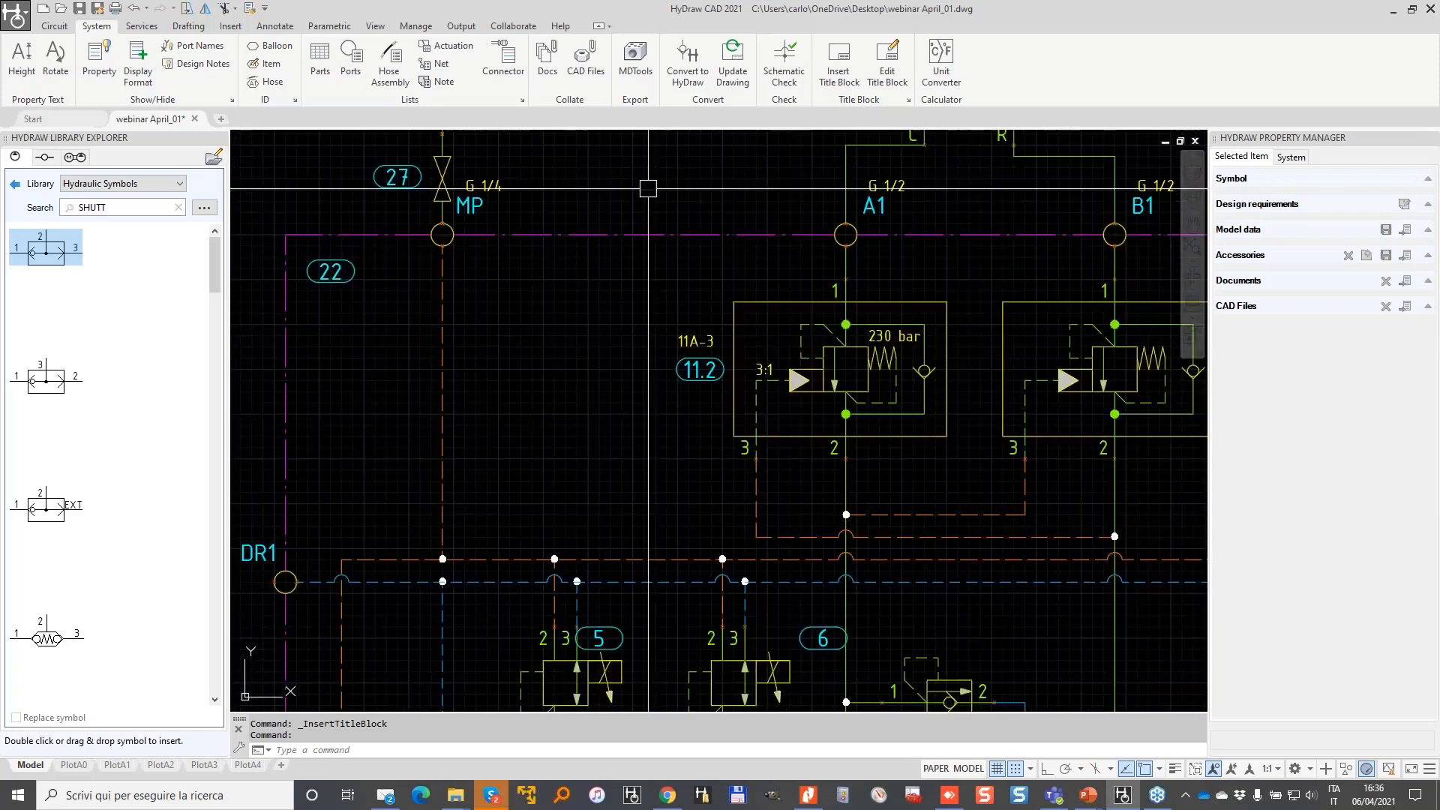
{"action": "left_click", "coordinate": [54, 25]}
{"action": "left_click", "coordinate": [872, 46]}
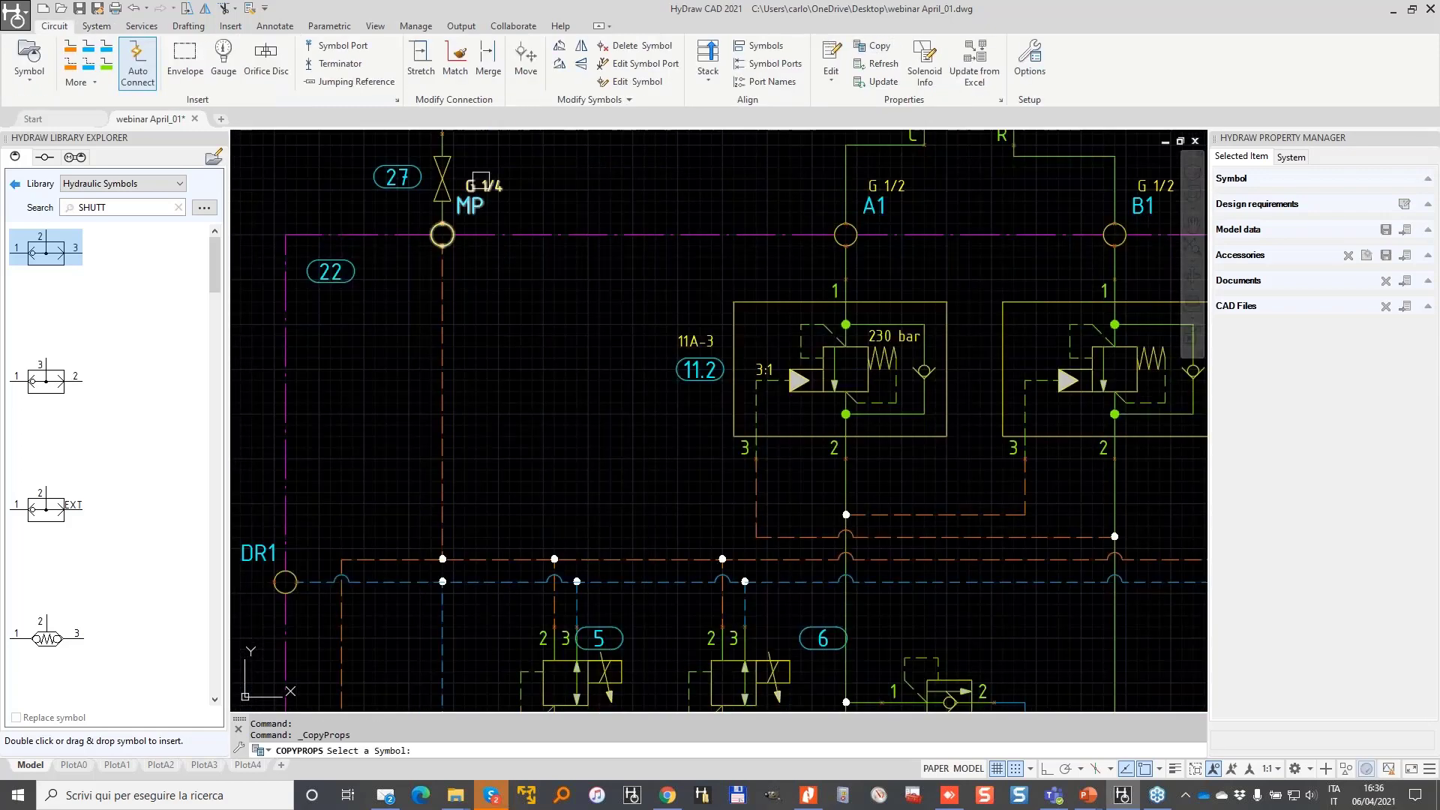
{"action": "left_click", "coordinate": [443, 238]}
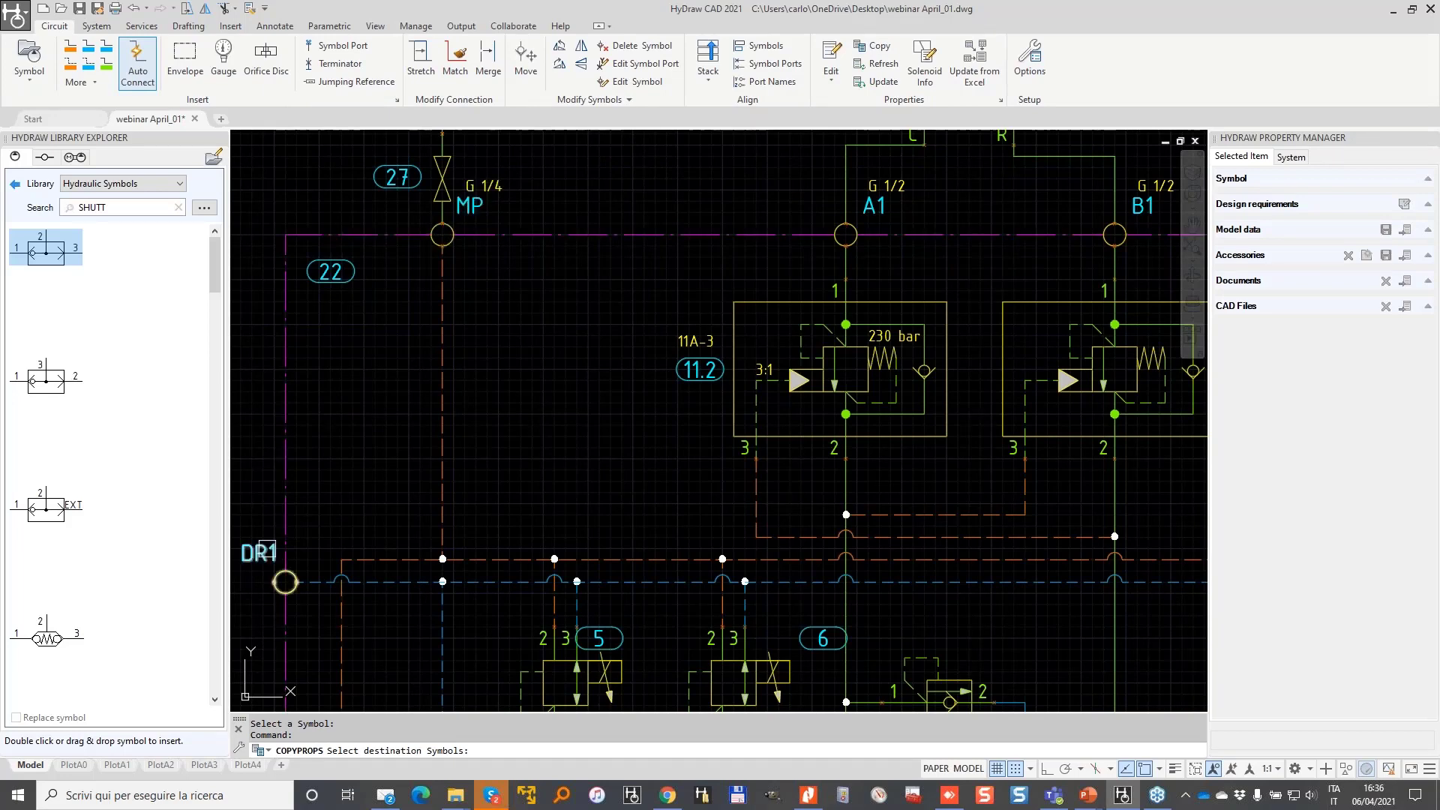
{"action": "left_click", "coordinate": [285, 582]}
{"action": "scroll", "coordinate": [346, 489], "scroll_direction": "down", "scroll_amount": 2}
{"action": "middle_click_drag", "start_coordinate": [889, 468], "coordinate": [357, 314]}
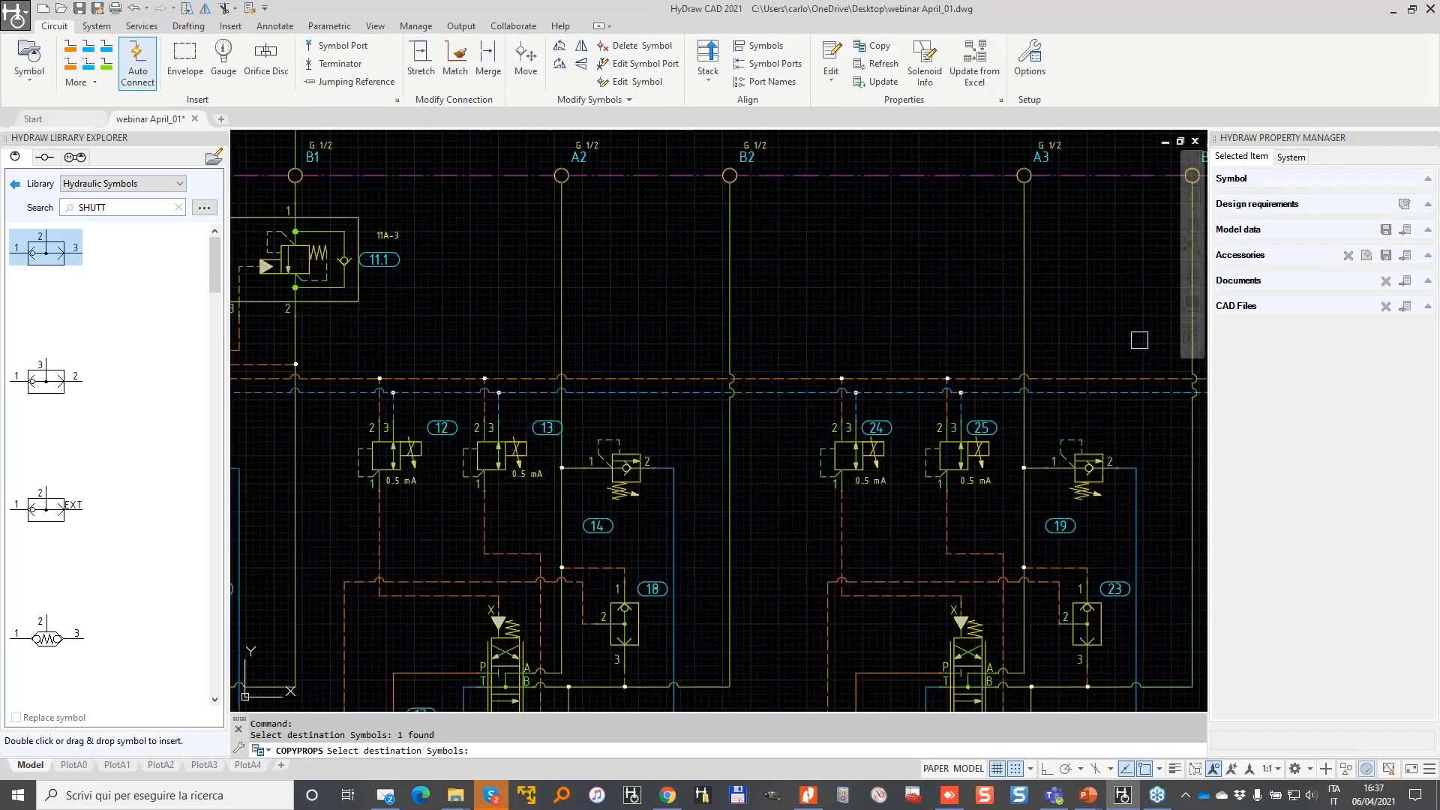
{"action": "middle_click_drag", "start_coordinate": [1139, 340], "coordinate": [607, 327]}
{"action": "left_click", "coordinate": [619, 298]}
{"action": "left_click", "coordinate": [757, 409]}
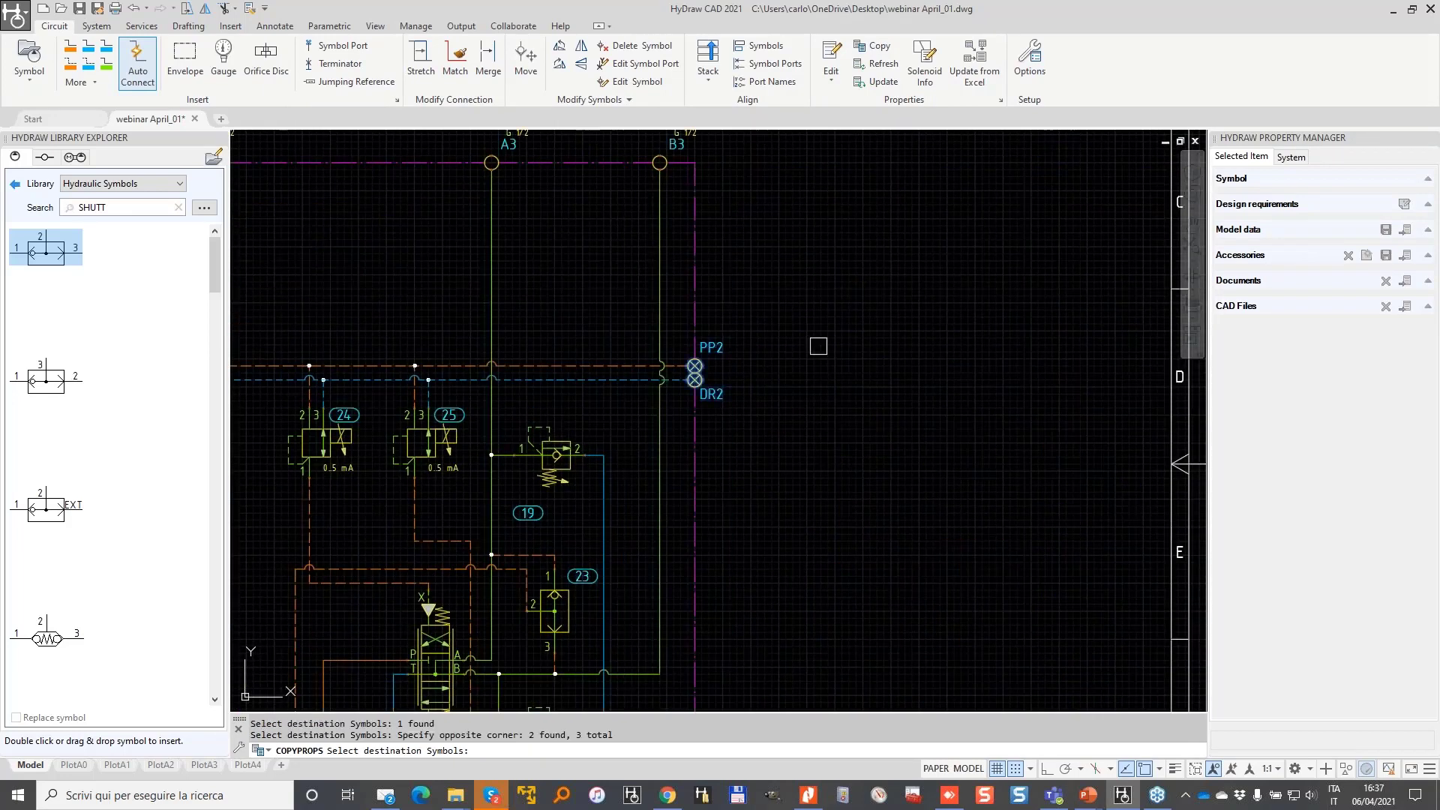
{"action": "key", "text": "Return"}
{"action": "key", "text": "Return"}
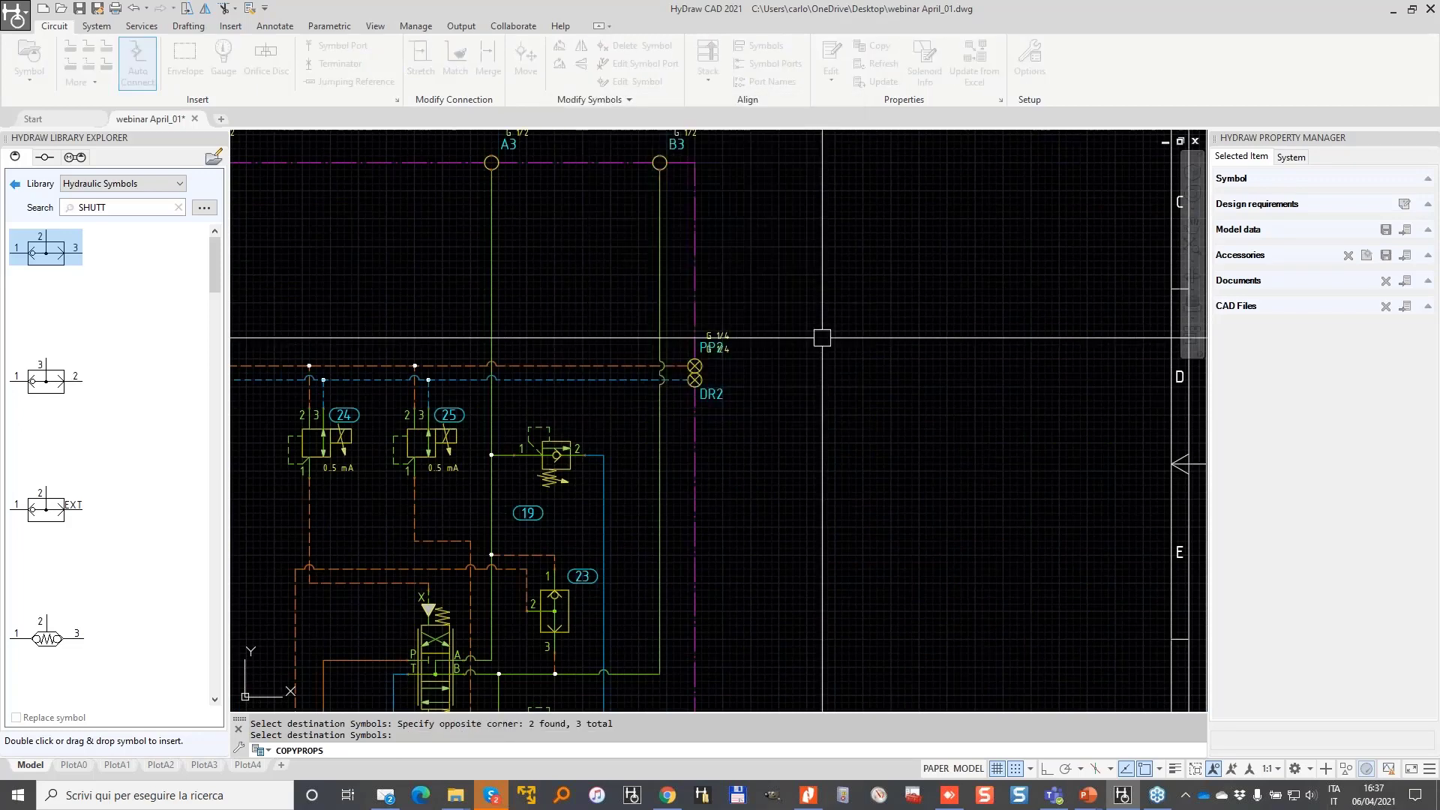
{"action": "key", "text": "Return"}
- Move port DR2's G 1/4 size label from behind the PP2 name to just beneath the DR2 name
{"action": "scroll", "coordinate": [821, 338], "scroll_direction": "up", "scroll_amount": 4}
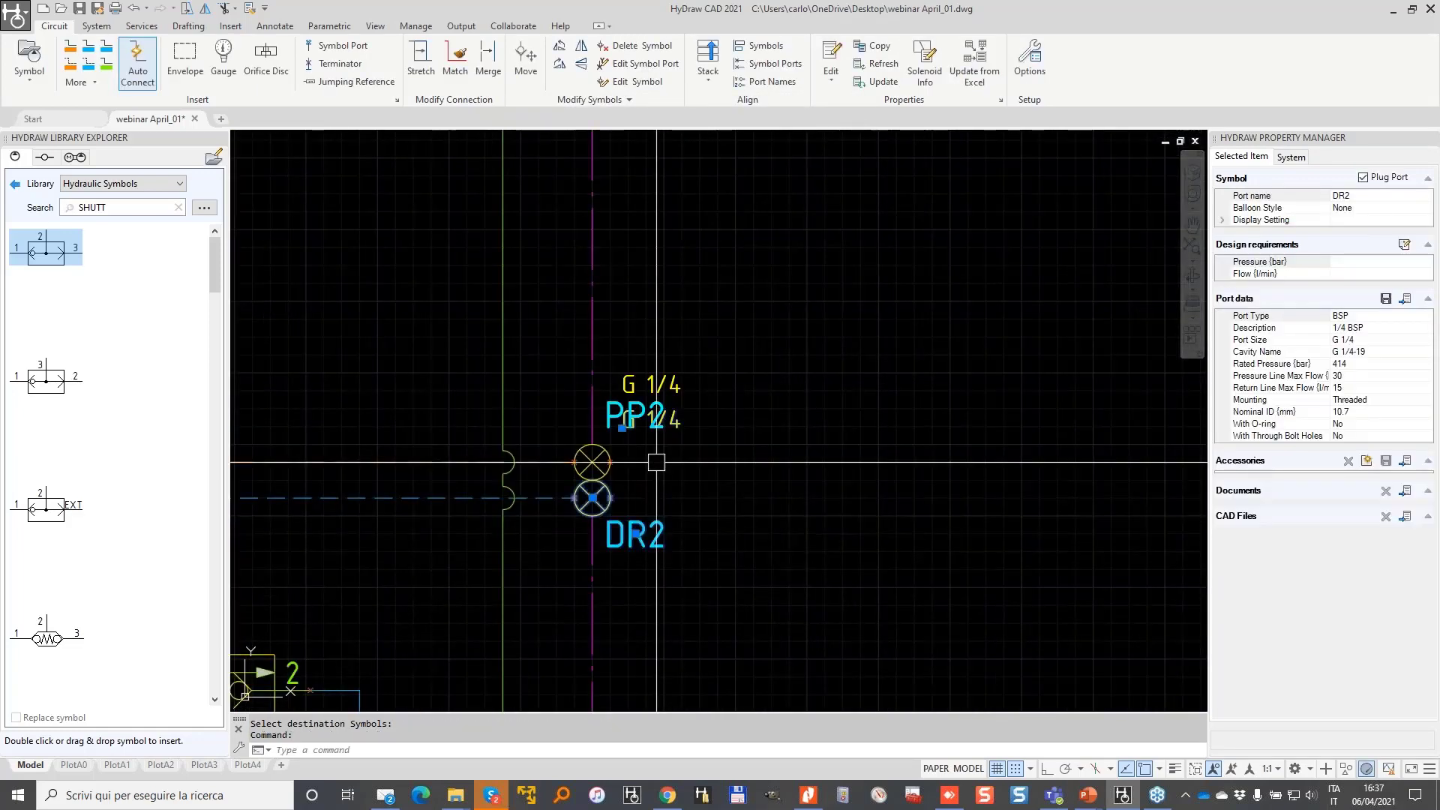
{"action": "left_click", "coordinate": [622, 428]}
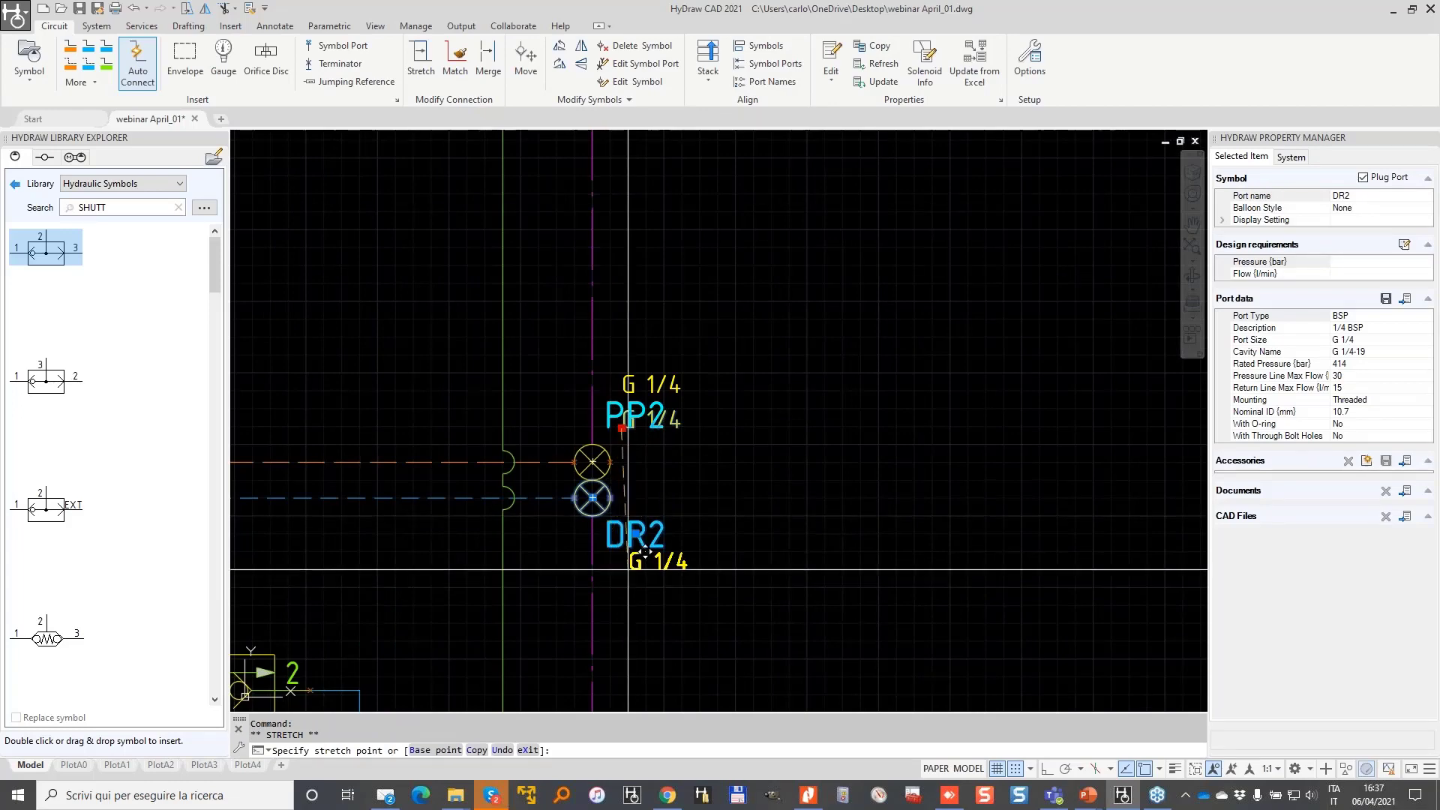
{"action": "scroll", "coordinate": [645, 553], "scroll_direction": "down", "scroll_amount": 4}
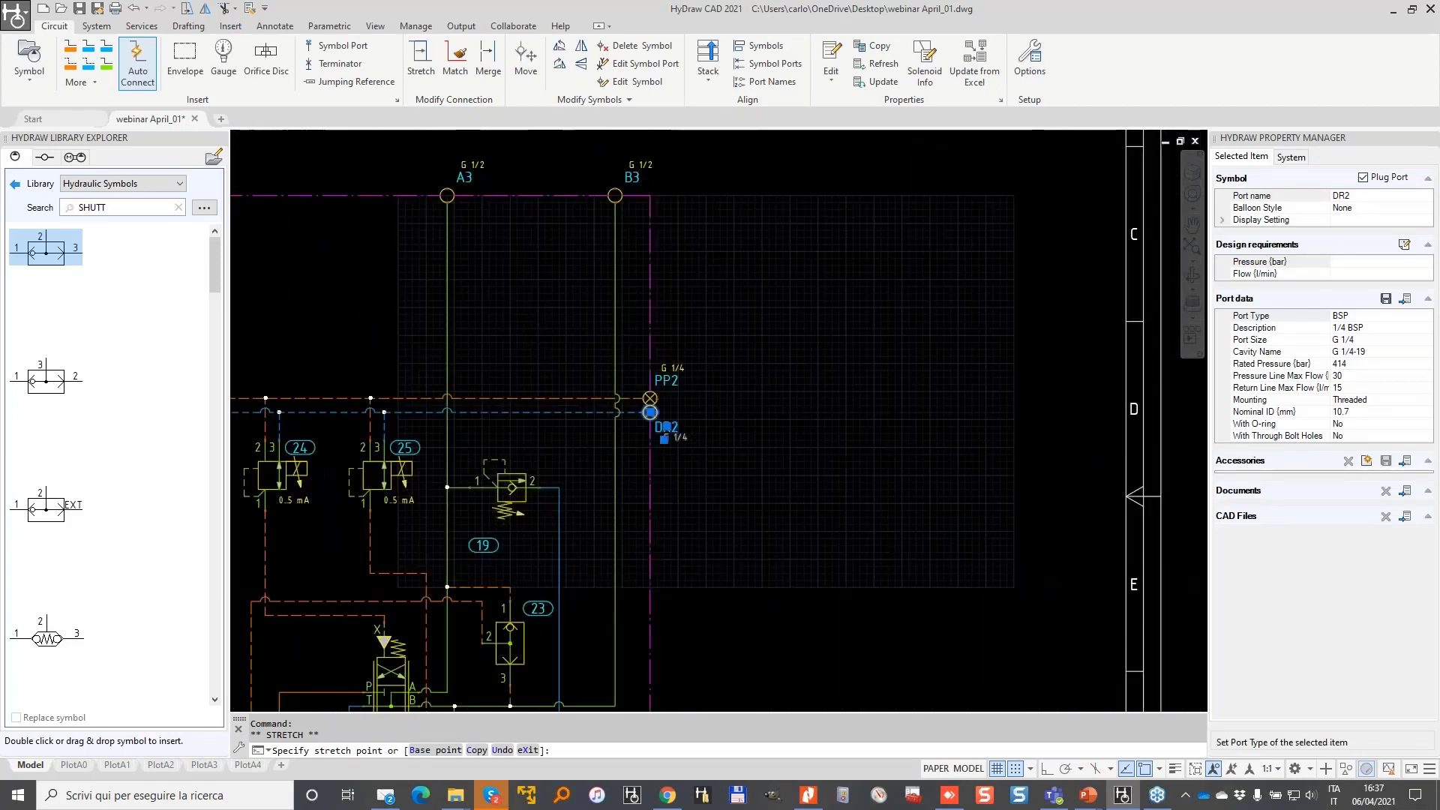
{"action": "left_click", "coordinate": [663, 440]}
{"action": "key", "text": "Escape"}
{"action": "key", "text": "Escape"}
{"action": "scroll", "coordinate": [522, 346], "scroll_direction": "down", "scroll_amount": 4}
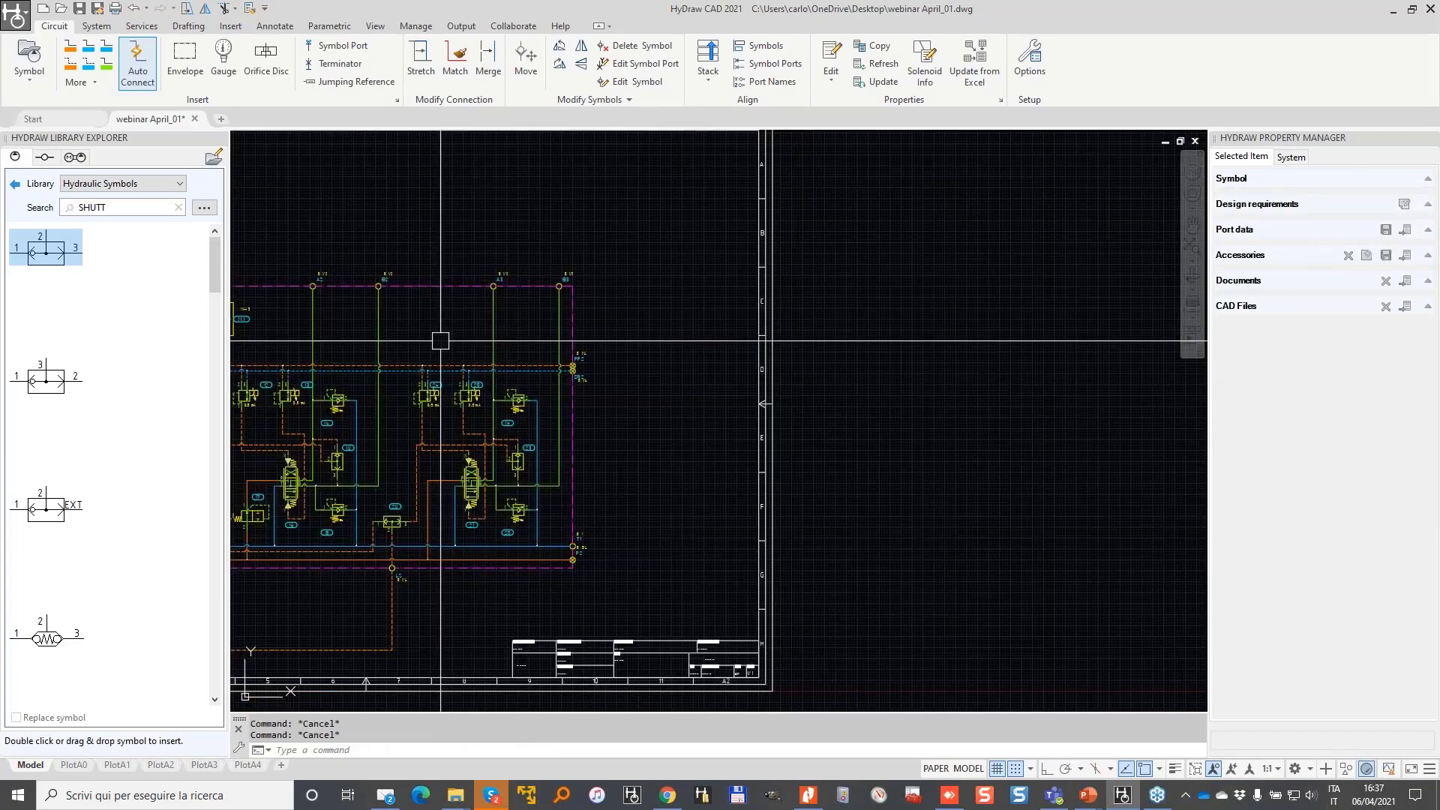
{"action": "middle_click_drag", "start_coordinate": [440, 340], "coordinate": [685, 291]}
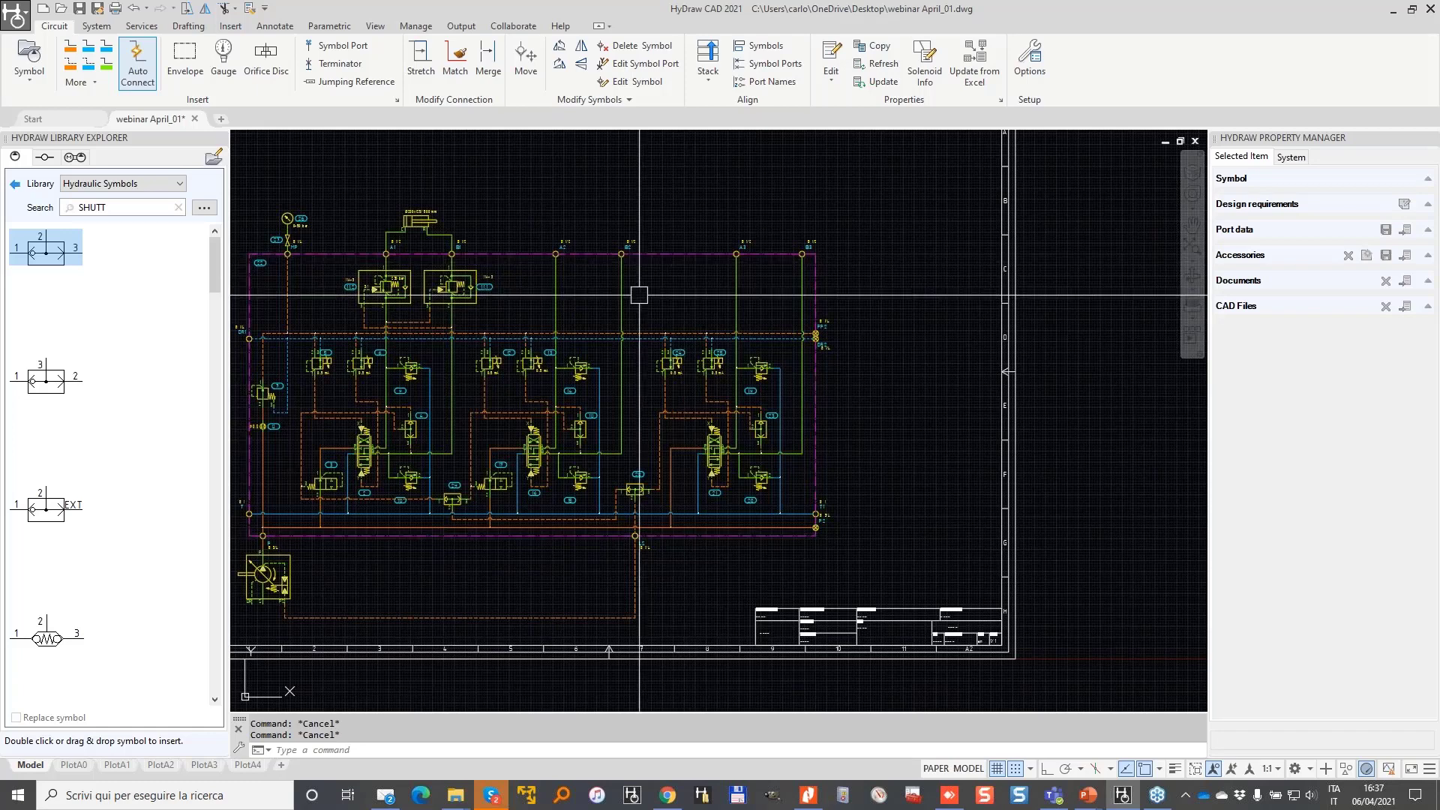
{"action": "middle_click_drag", "start_coordinate": [576, 279], "coordinate": [719, 256]}
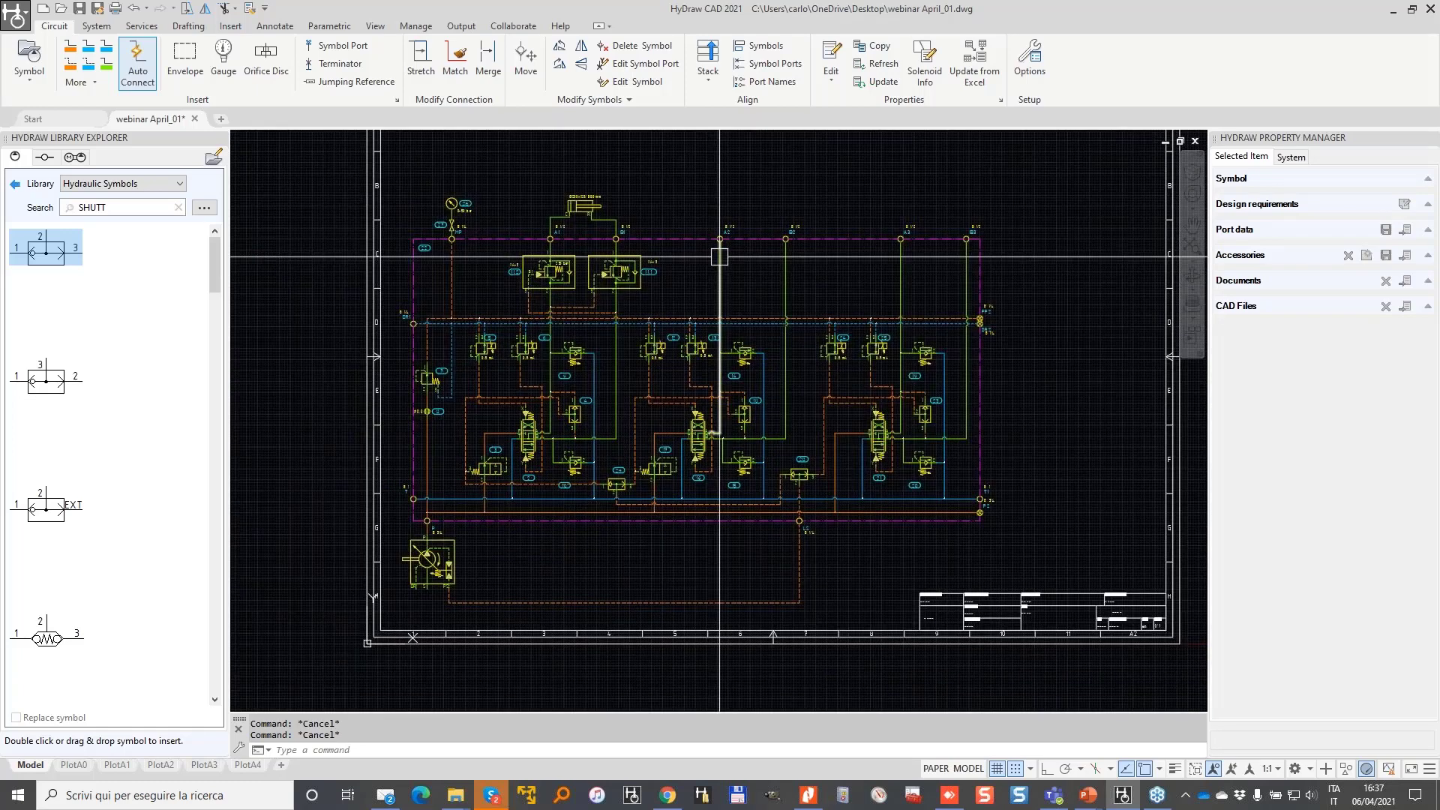
- Generate a ports list from all ports on the manifold envelope and place the table beside the envelope, above the title block
{"action": "left_click", "coordinate": [85, 30]}
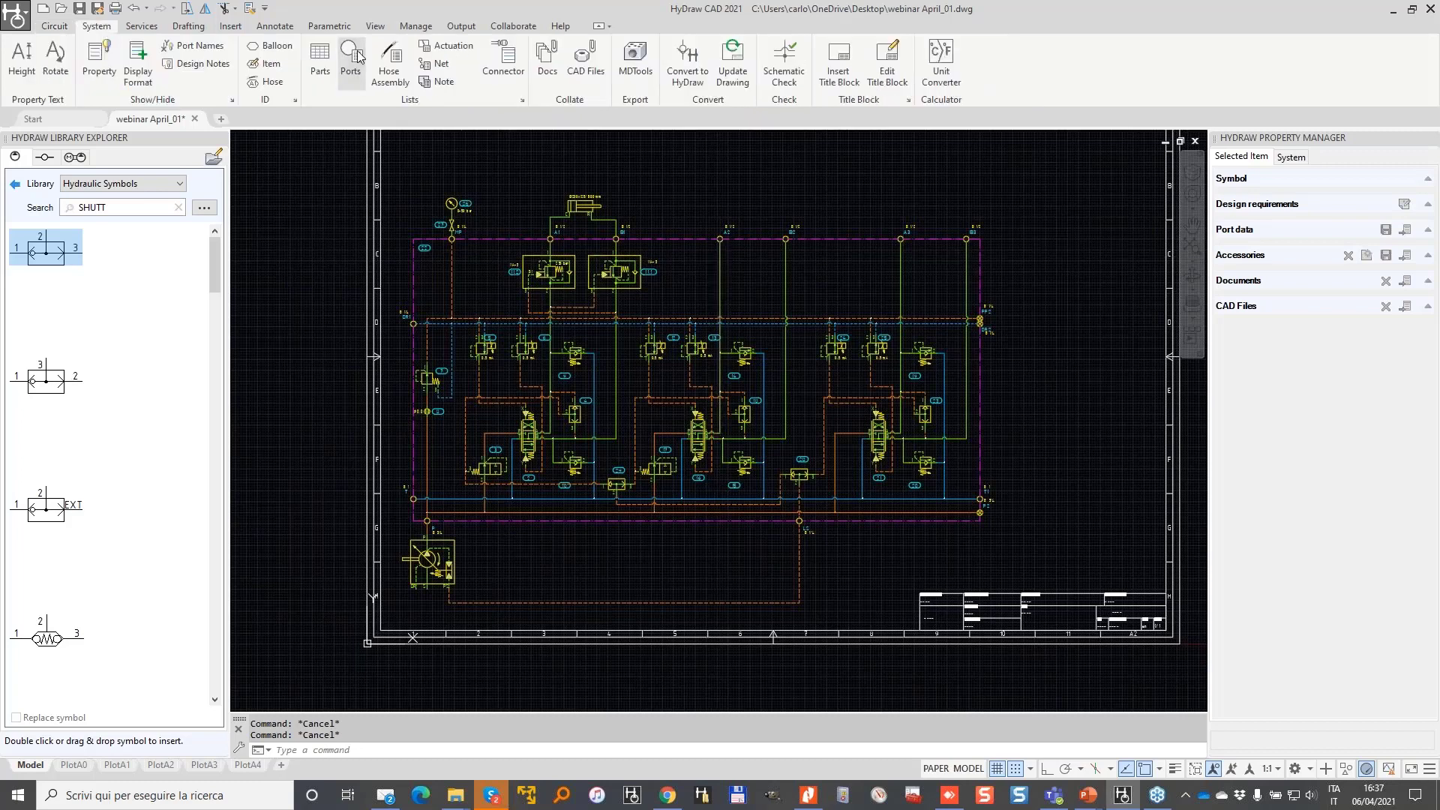
{"action": "left_click", "coordinate": [350, 60]}
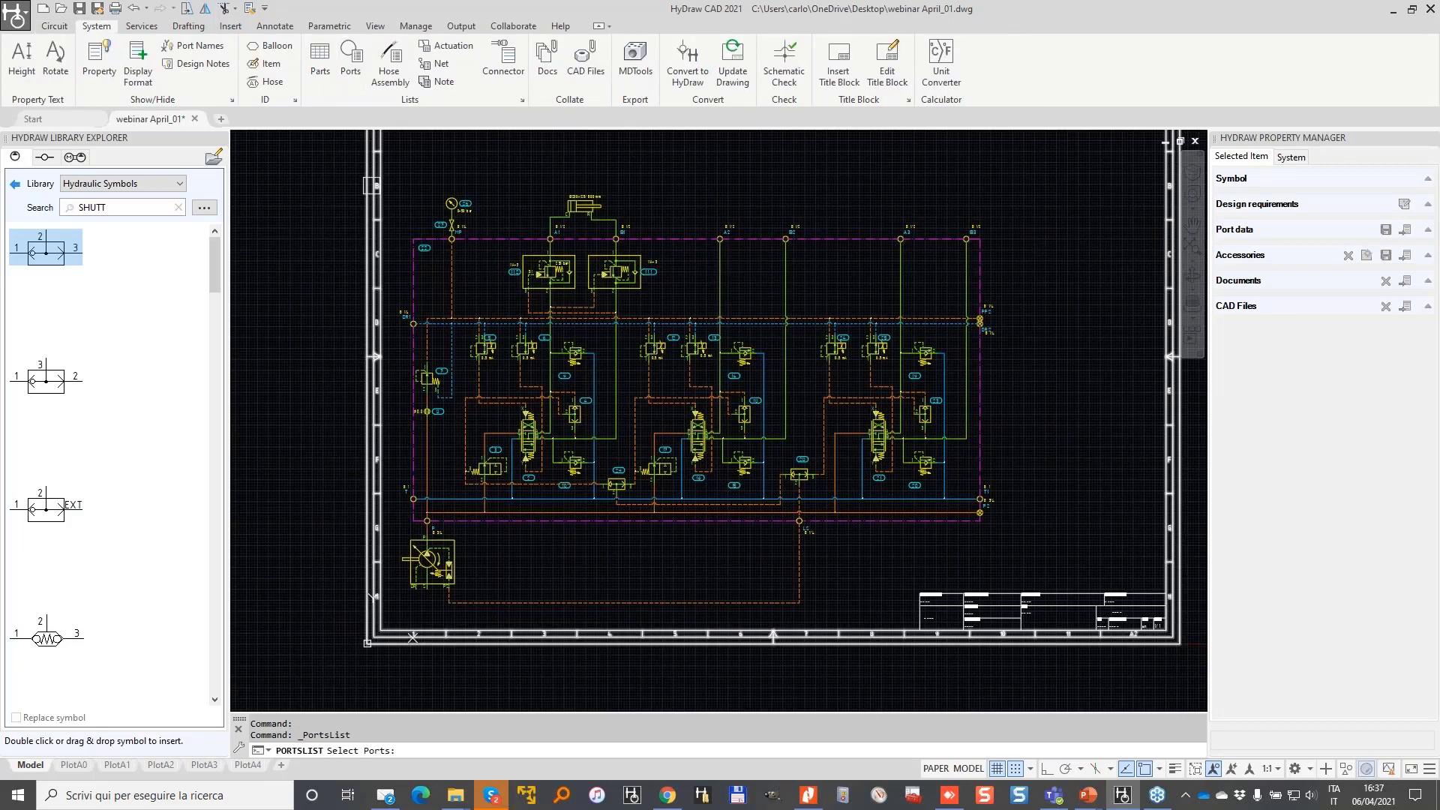
{"action": "left_click", "coordinate": [344, 166]}
{"action": "left_click", "coordinate": [1043, 535]}
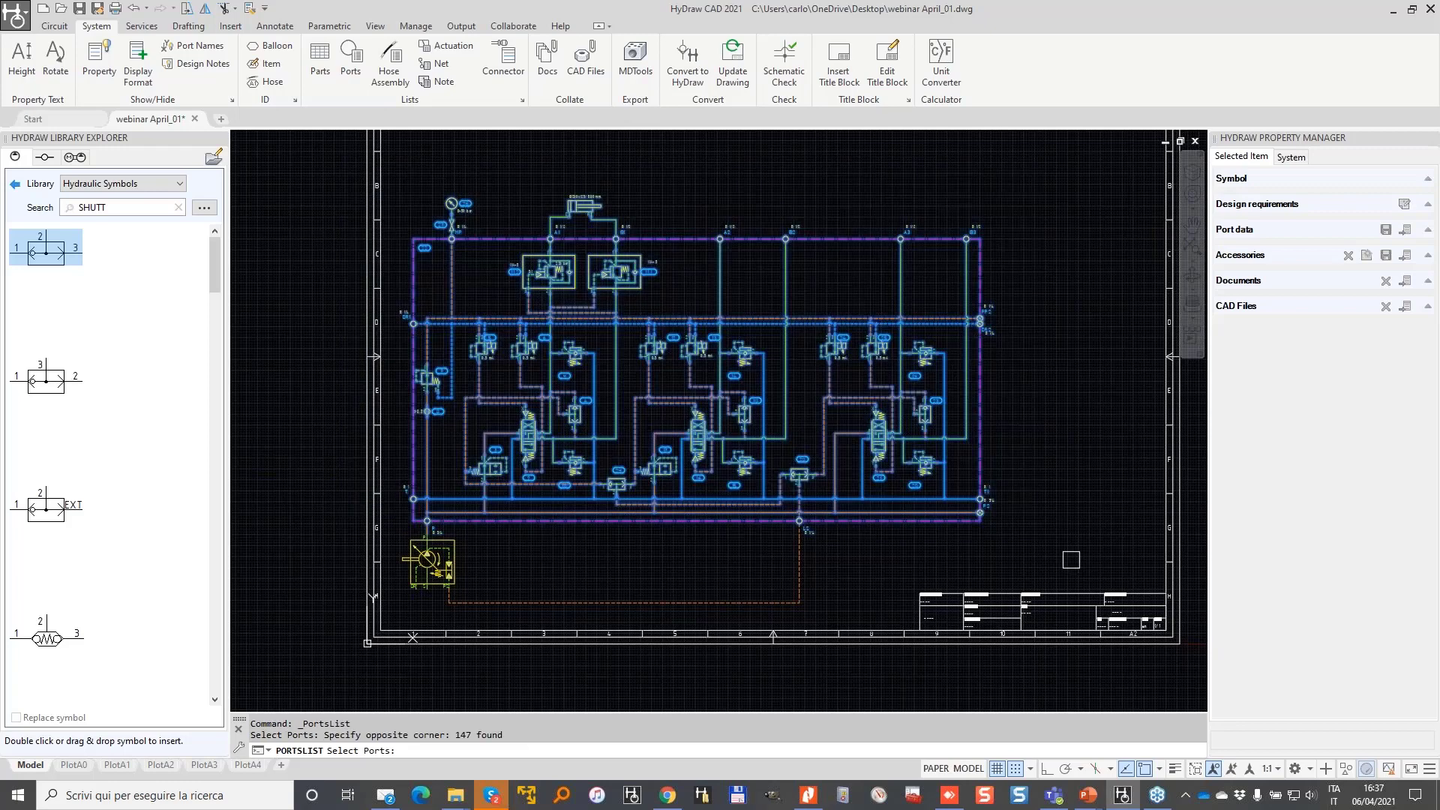
{"action": "key", "text": "Return"}
{"action": "left_click", "coordinate": [146, 182]}
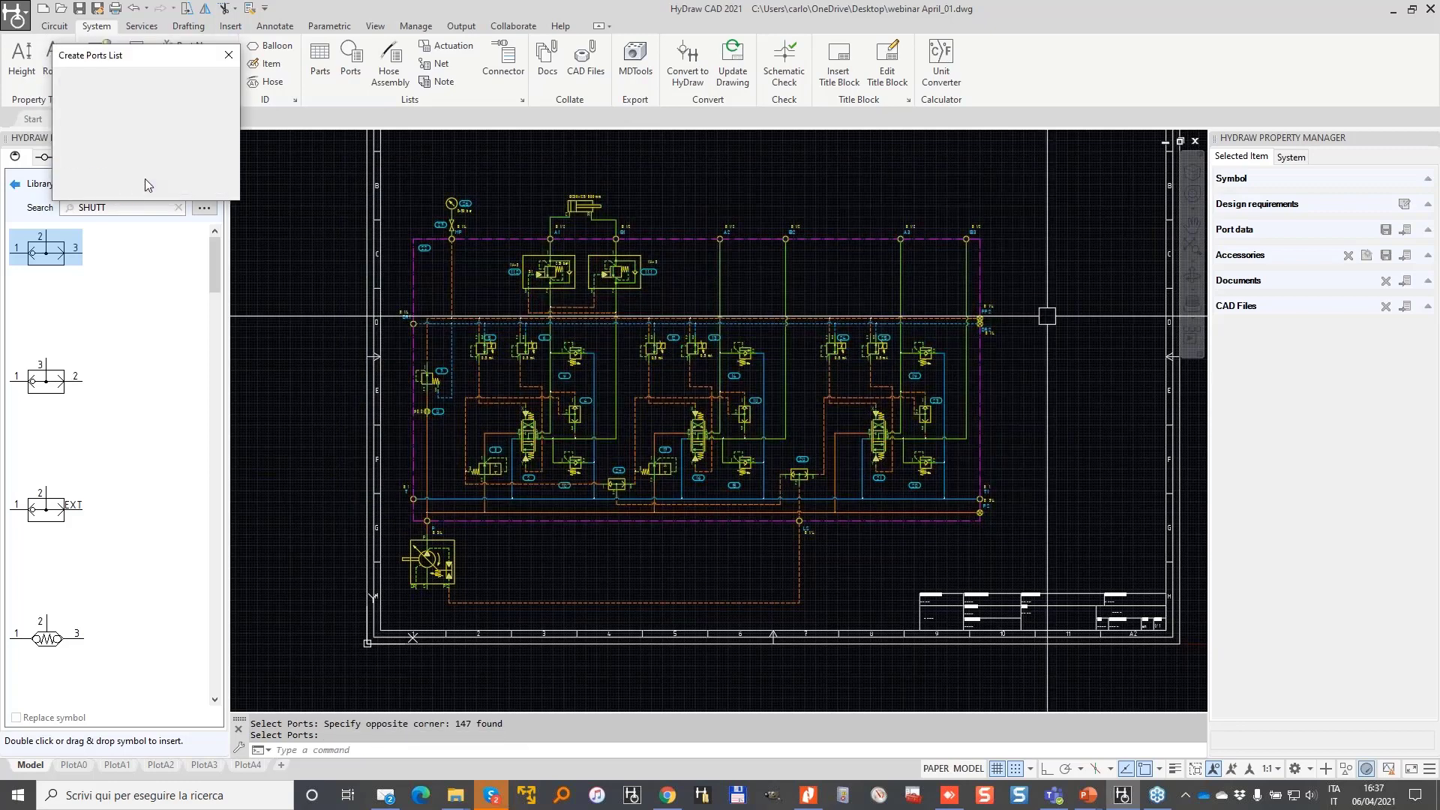
{"action": "left_click", "coordinate": [310, 261]}
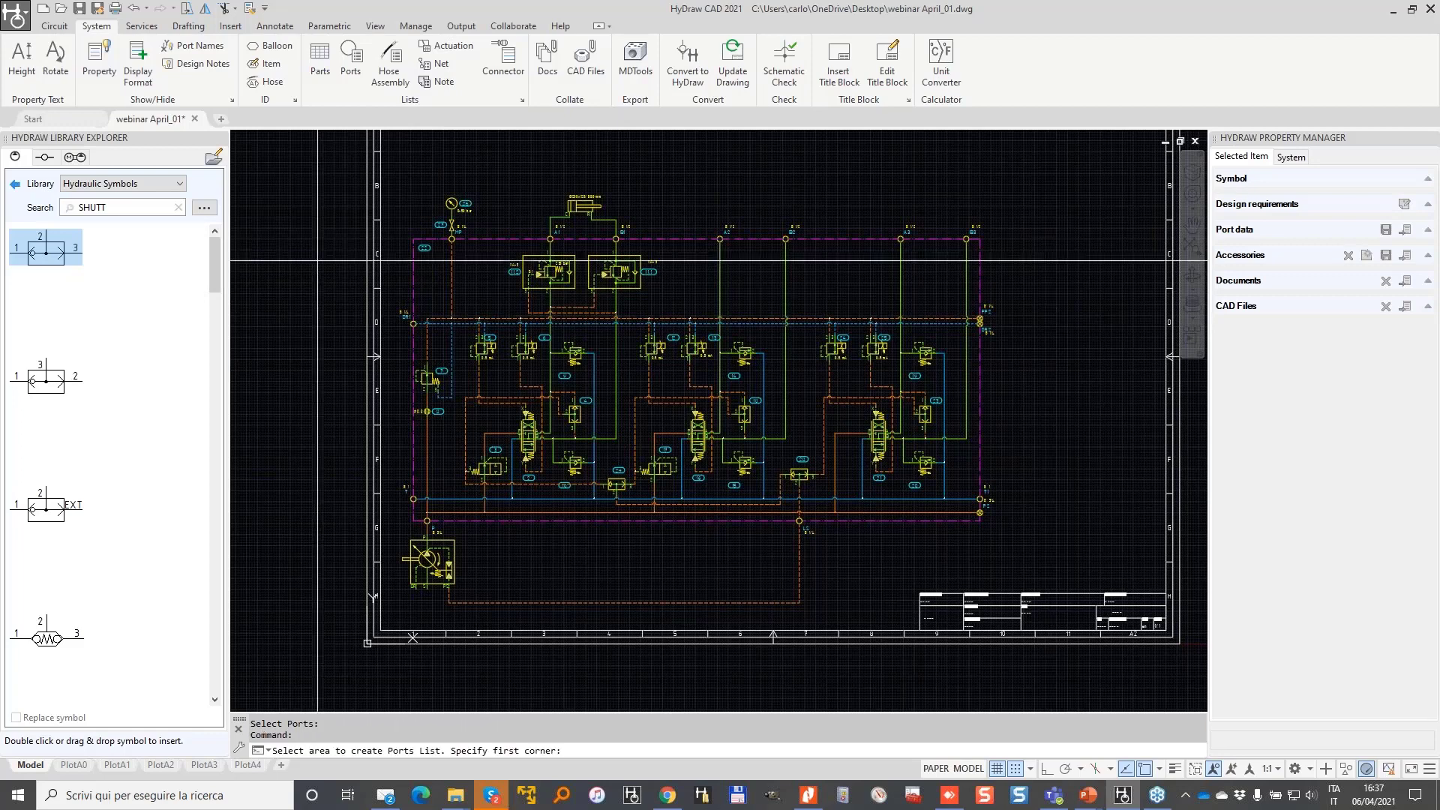
{"action": "left_click", "coordinate": [1001, 458]}
{"action": "left_click", "coordinate": [1105, 525]}
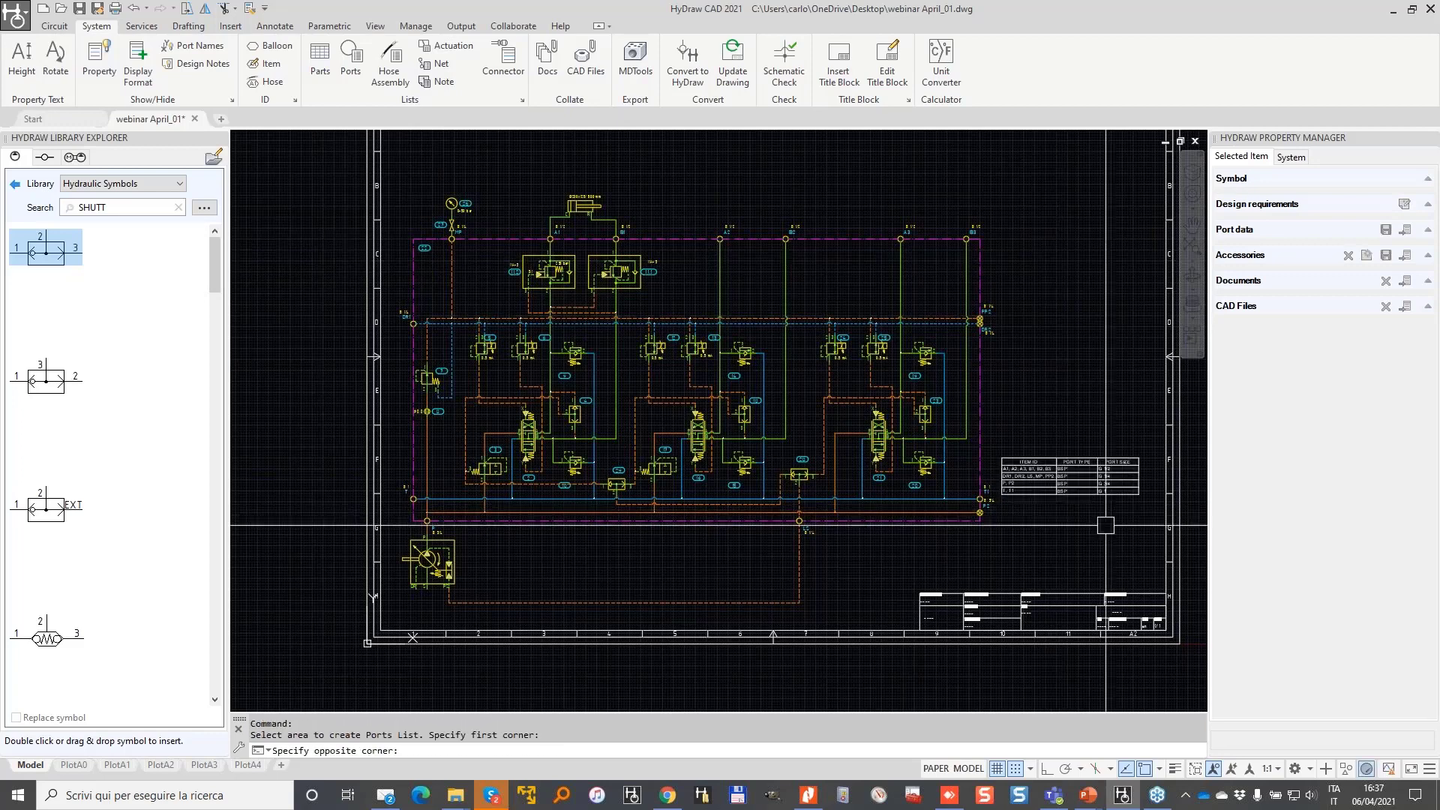
{"action": "scroll", "coordinate": [1105, 525], "scroll_direction": "up", "scroll_amount": 4}
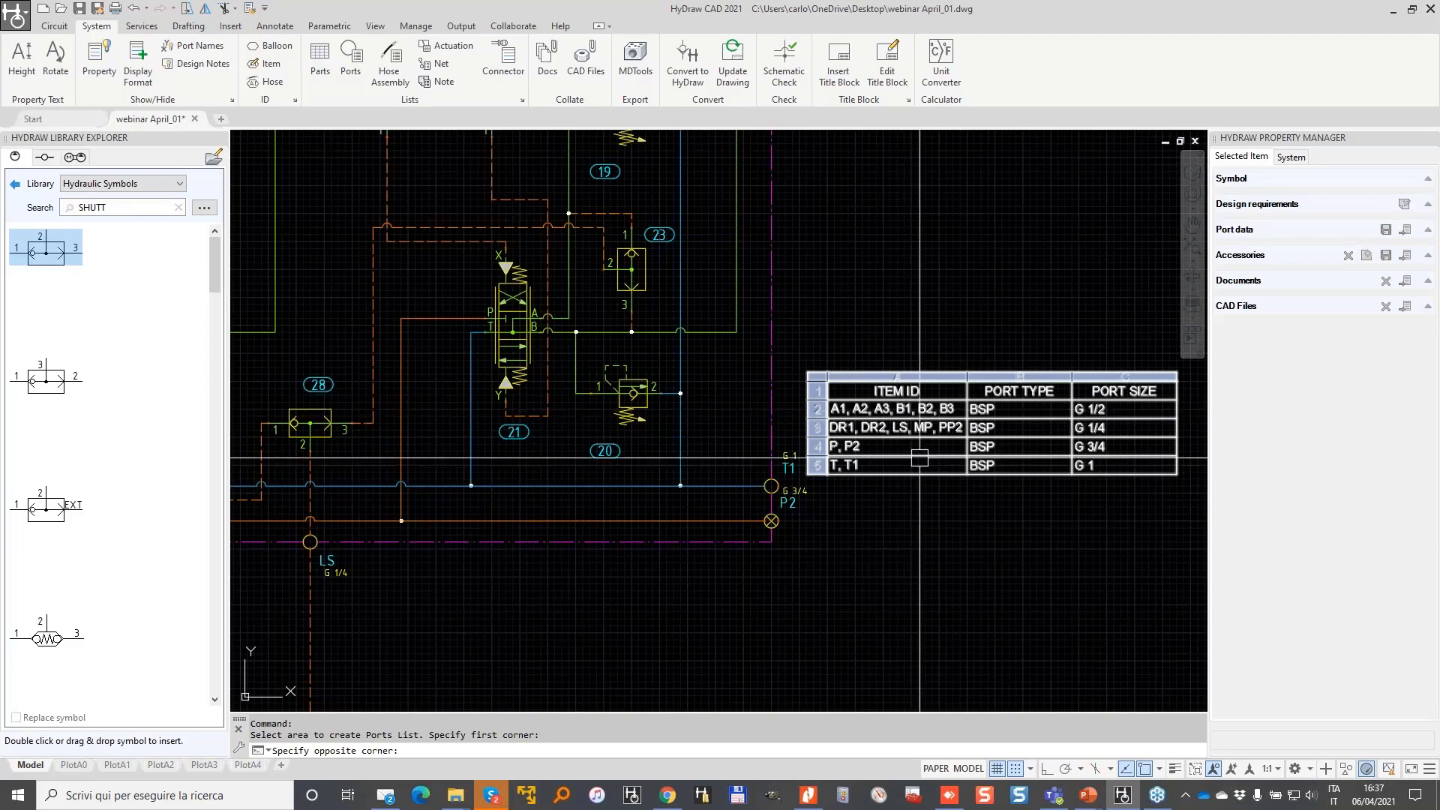
{"action": "scroll", "coordinate": [919, 458], "scroll_direction": "down", "scroll_amount": 2}
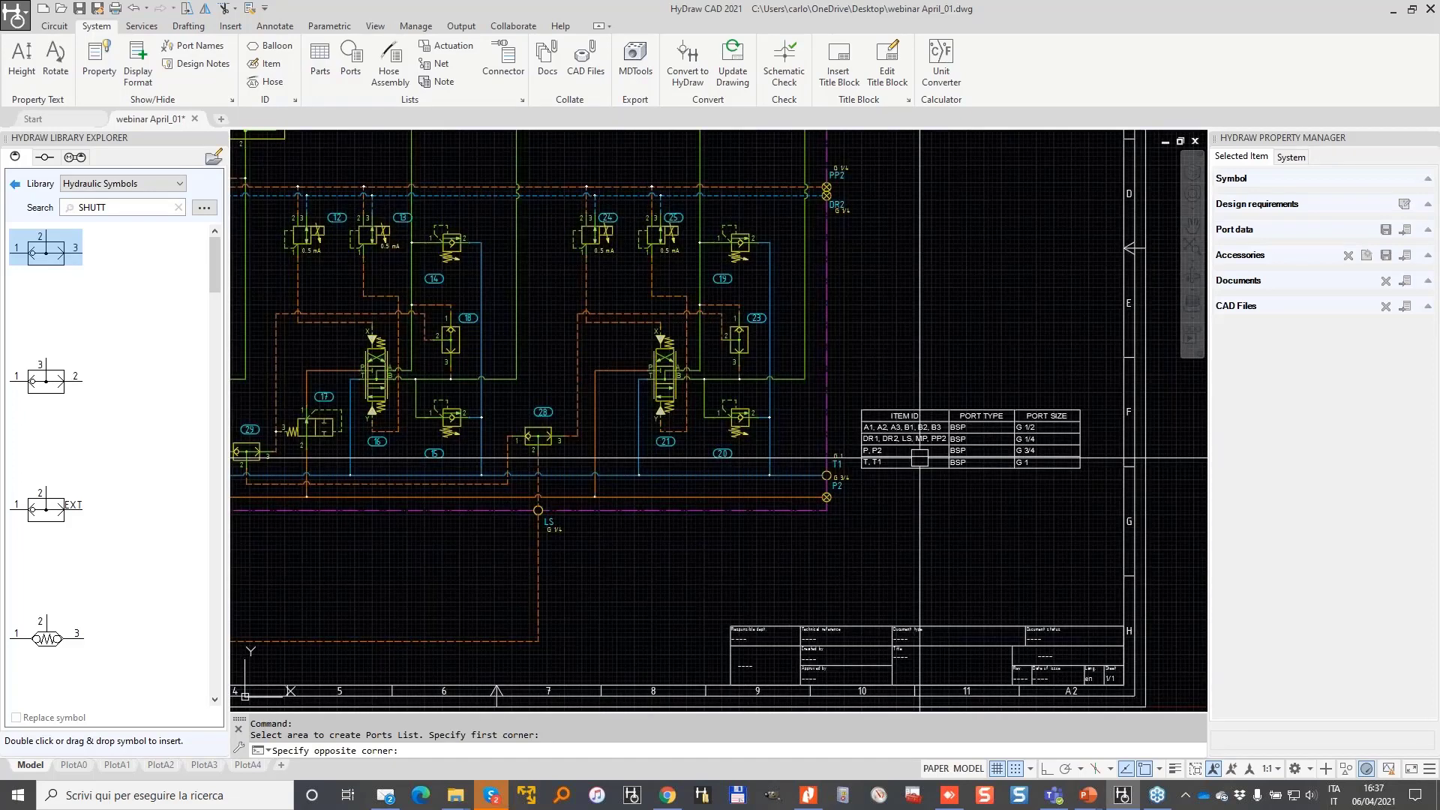
- Assign the Bucher Hydraulics model DDRC*-7** from FluidPowerTools.com to valve 5 and move its AGA label beneath the Direct Acting label
{"action": "middle_click_drag", "start_coordinate": [813, 313], "coordinate": [966, 436]}
{"action": "middle_click_drag", "start_coordinate": [508, 351], "coordinate": [715, 322]}
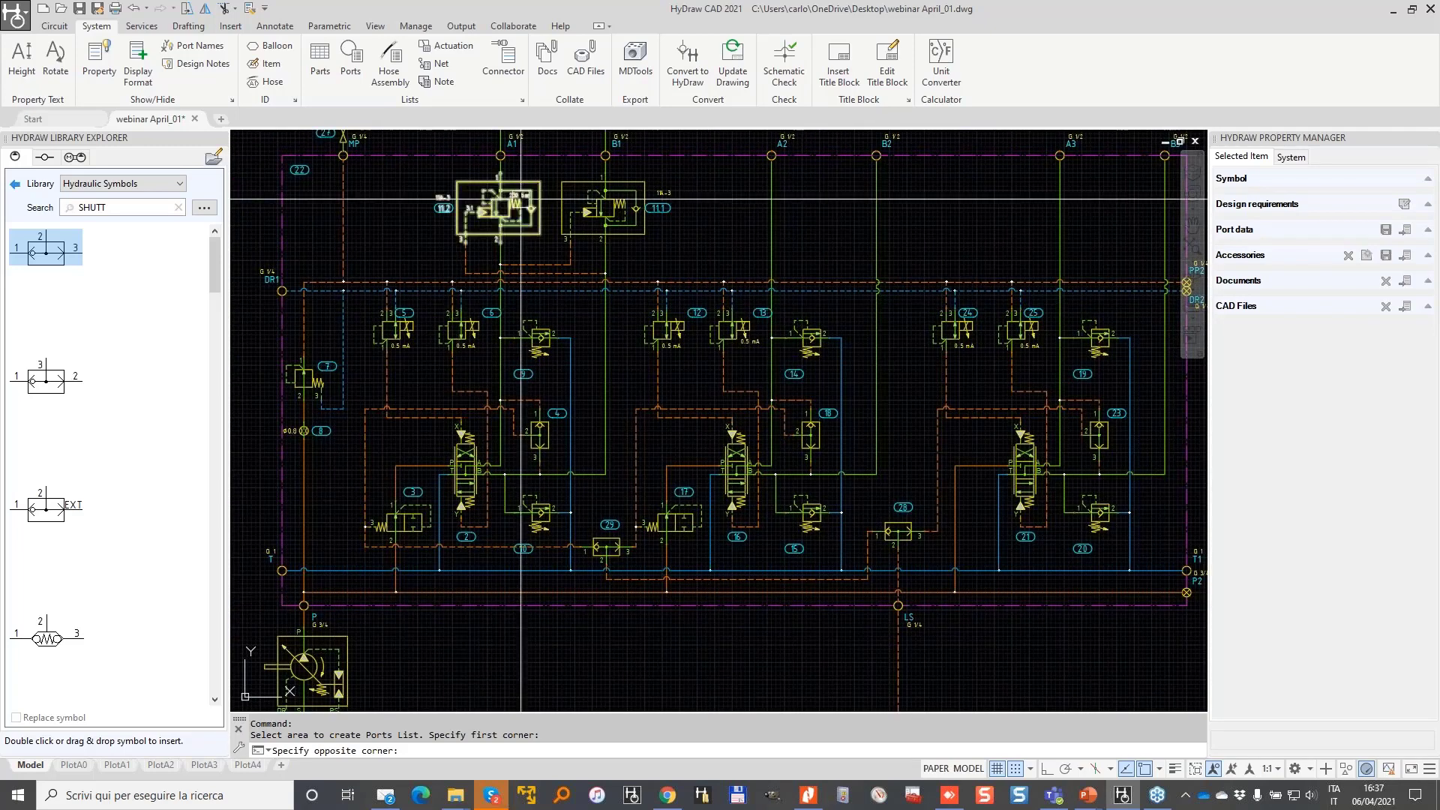
{"action": "scroll", "coordinate": [415, 345], "scroll_direction": "up", "scroll_amount": 2}
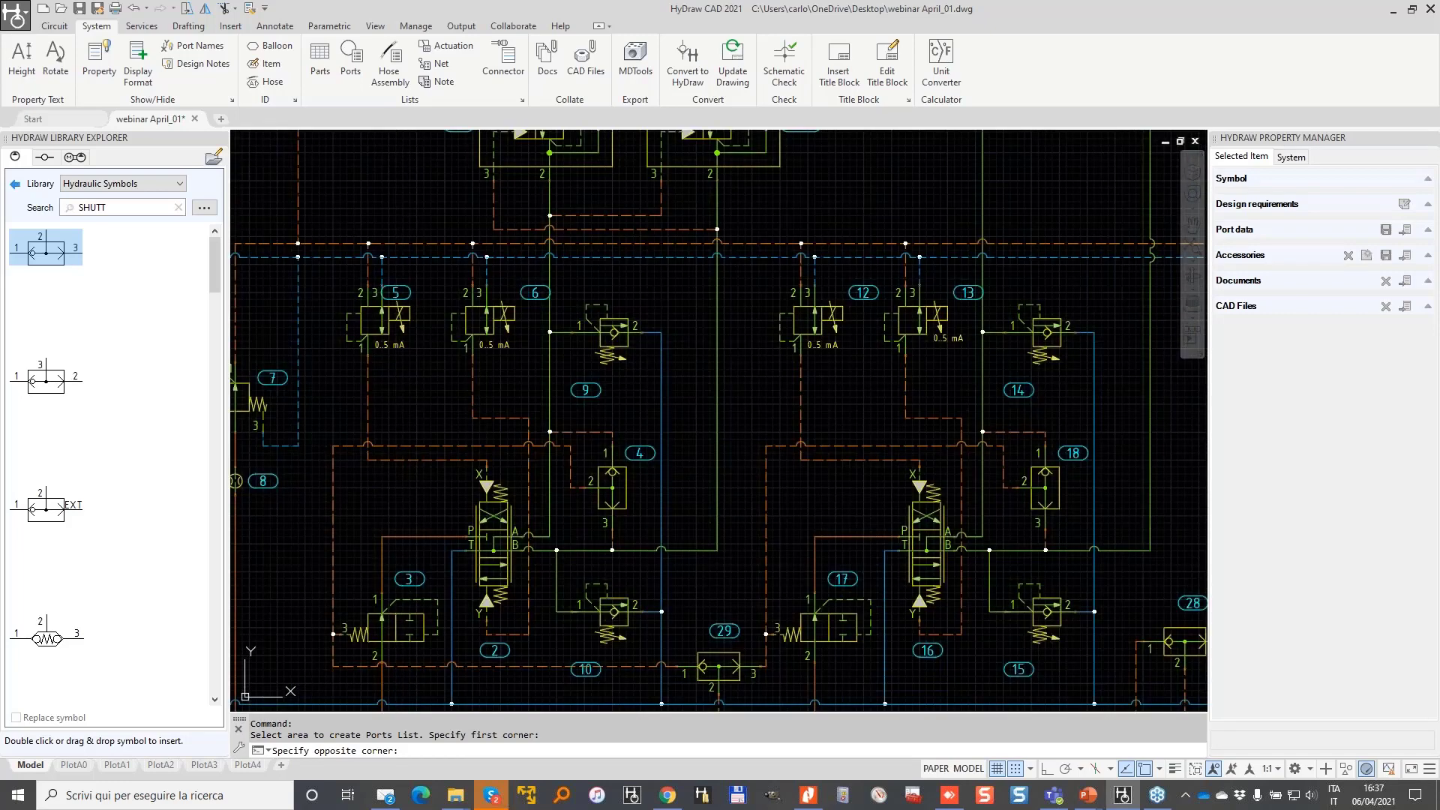
{"action": "left_click", "coordinate": [405, 360]}
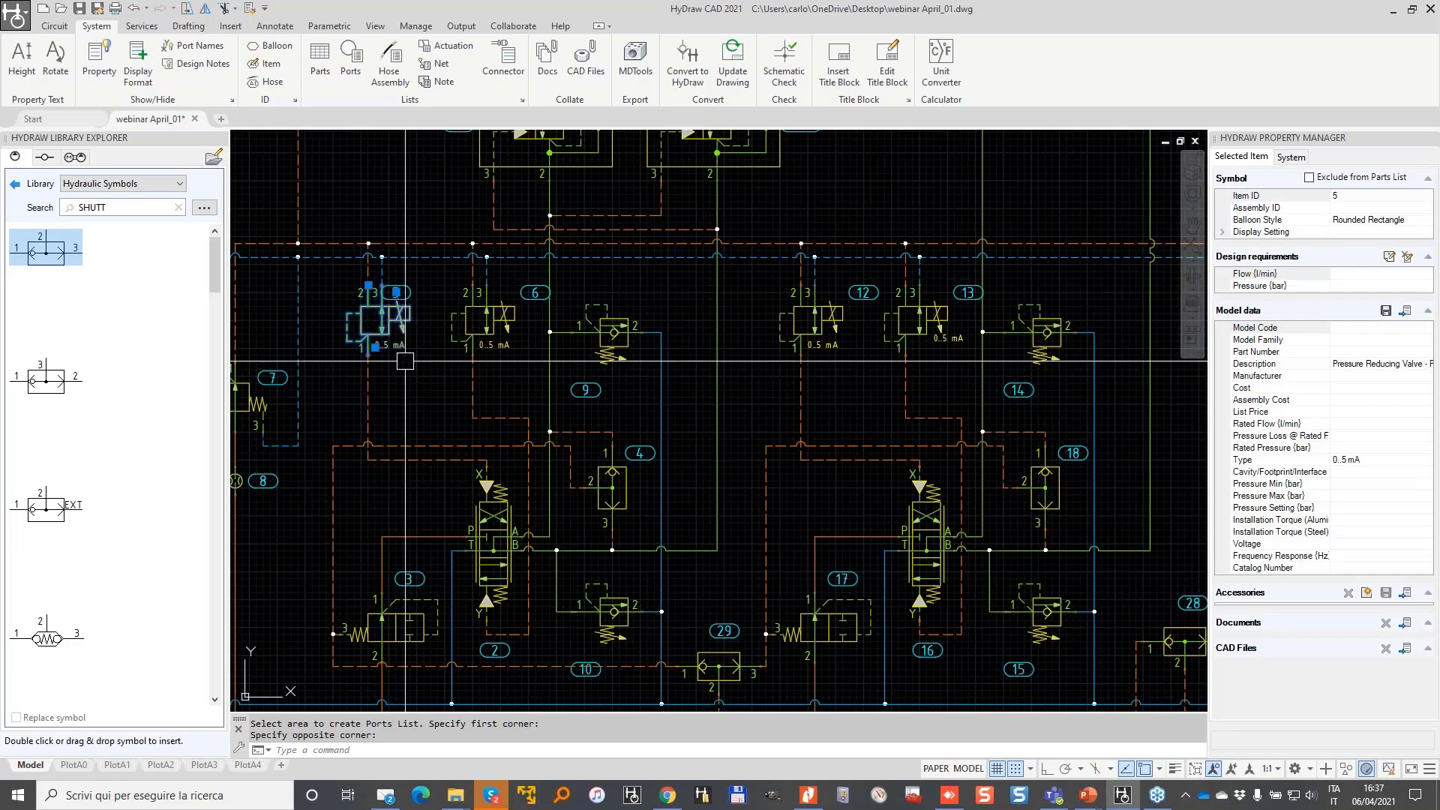
{"action": "left_click", "coordinate": [1403, 312]}
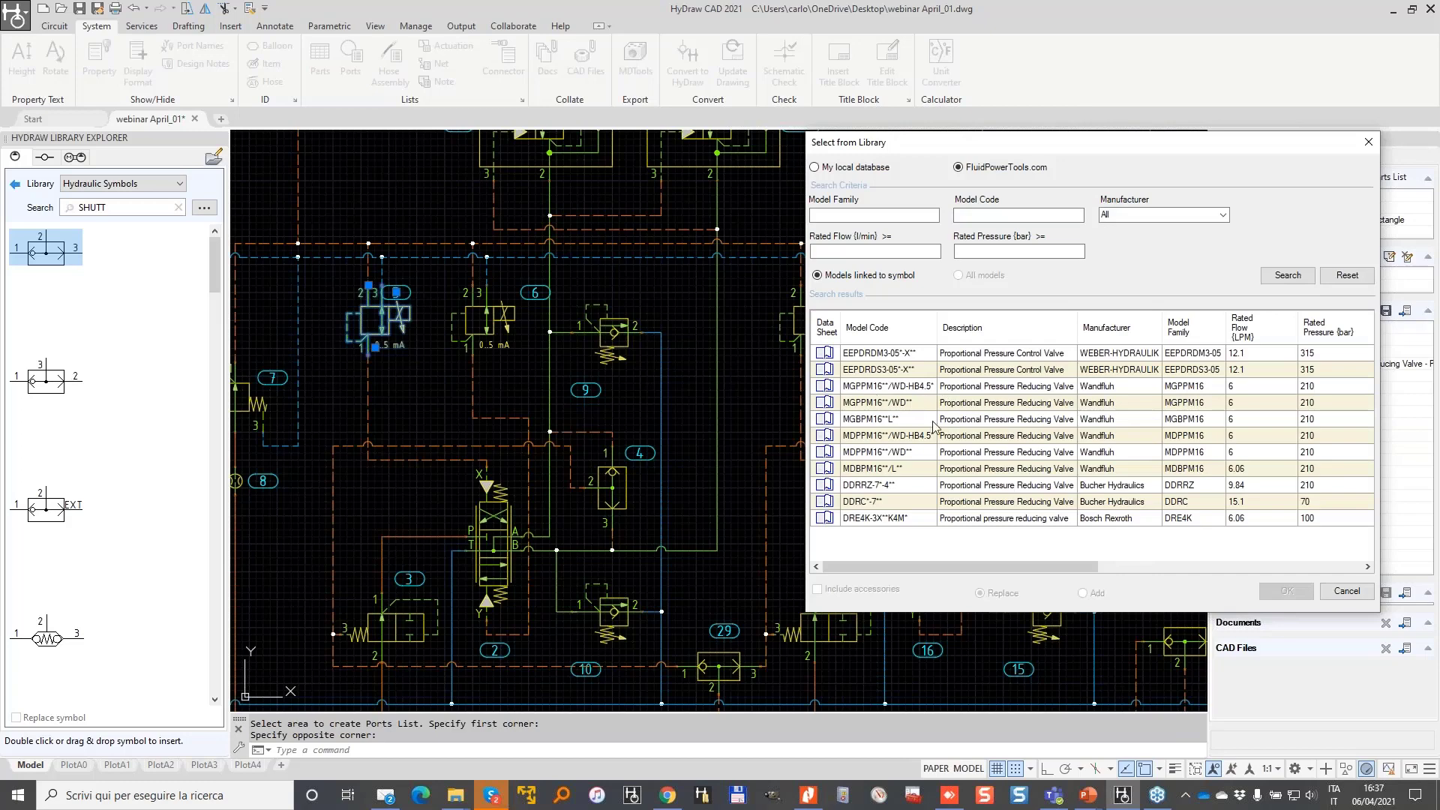
{"action": "left_click", "coordinate": [867, 503]}
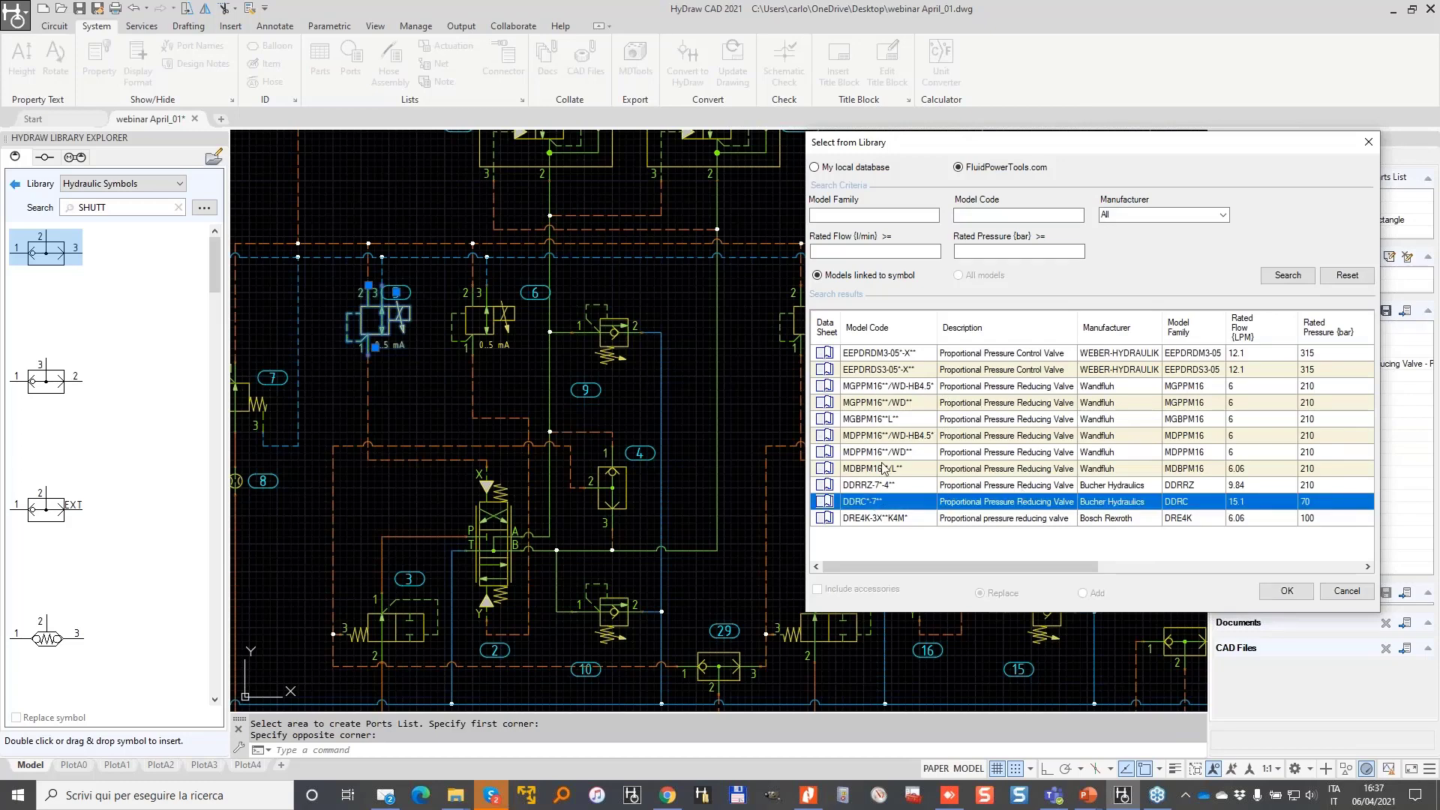
{"action": "left_click", "coordinate": [1286, 591]}
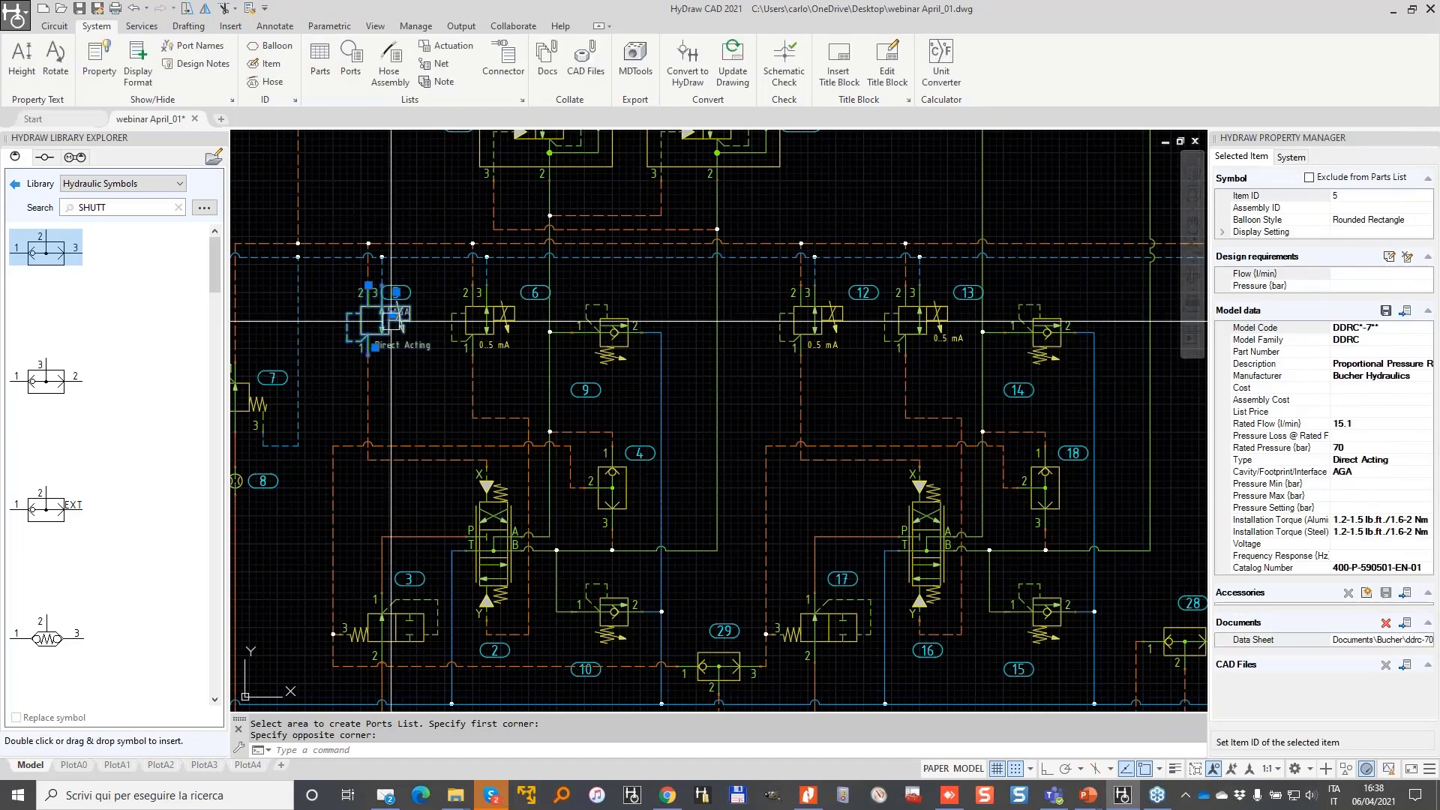
{"action": "left_click", "coordinate": [391, 321]}
{"action": "left_click", "coordinate": [389, 360]}
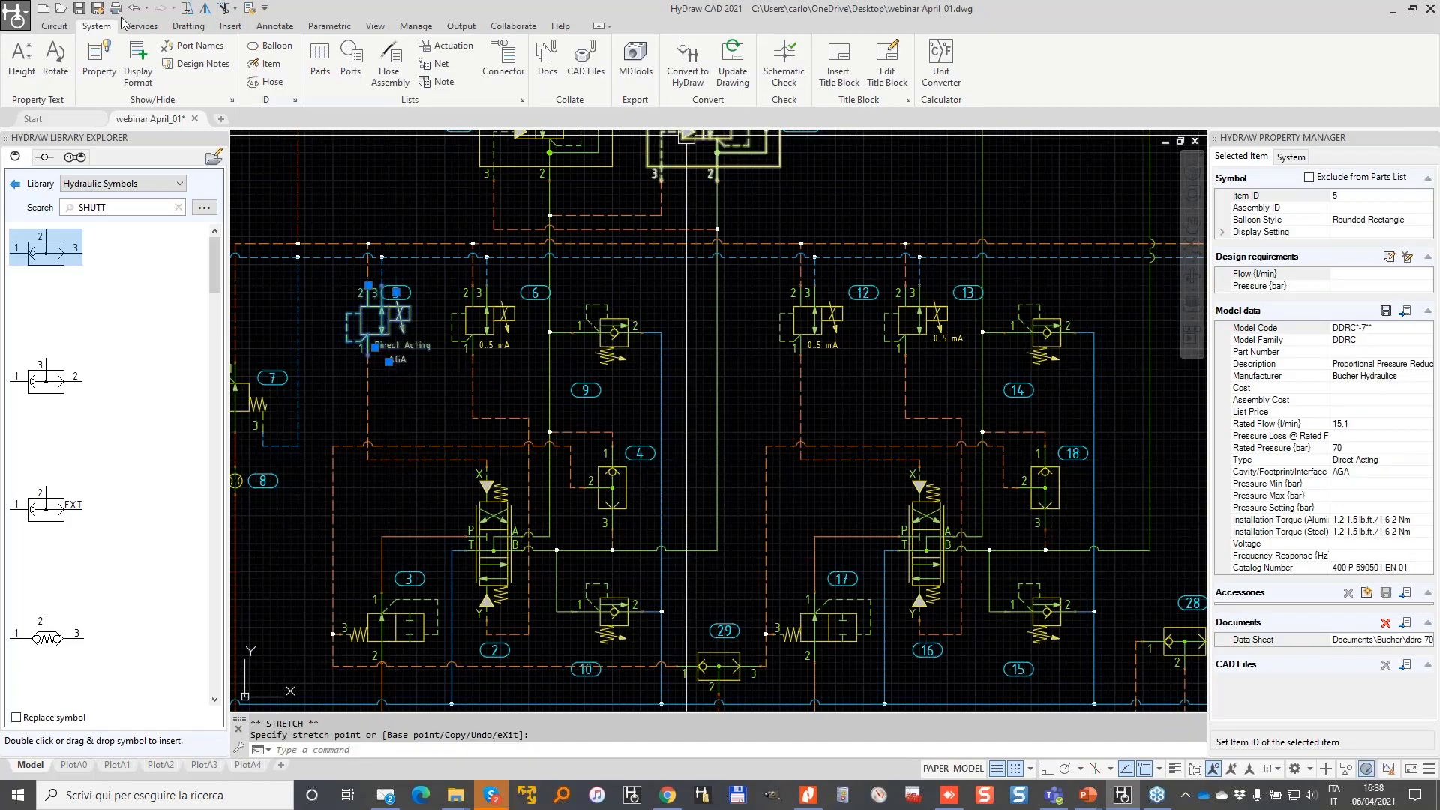
- Copy all properties of pressure reducing valve 5 to valves 6, 12, 13, 24 and 25, and check valve 24's model data
{"action": "left_click", "coordinate": [54, 25]}
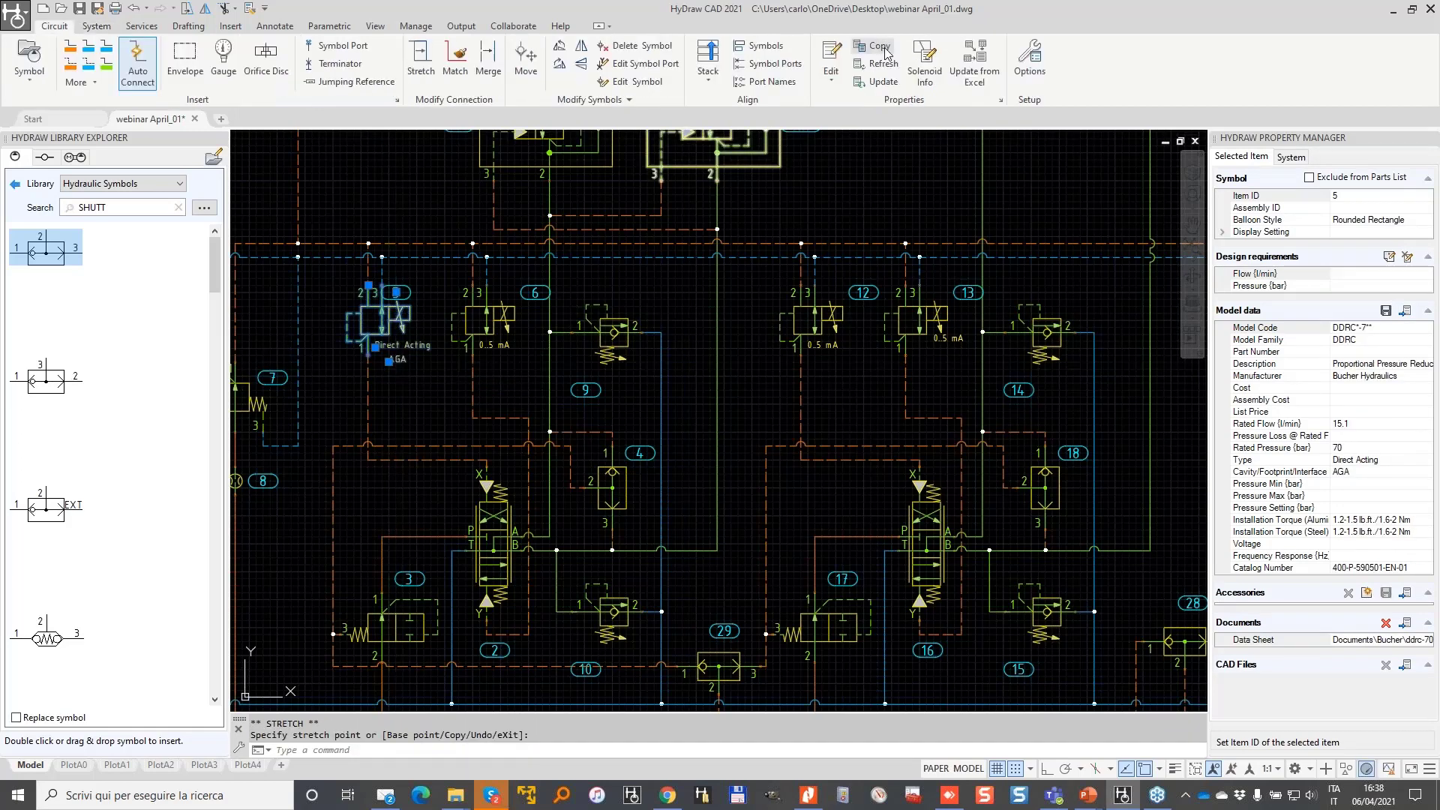
{"action": "left_click", "coordinate": [879, 46]}
{"action": "left_click", "coordinate": [480, 319]}
{"action": "left_click", "coordinate": [810, 318]}
{"action": "left_click", "coordinate": [939, 308]}
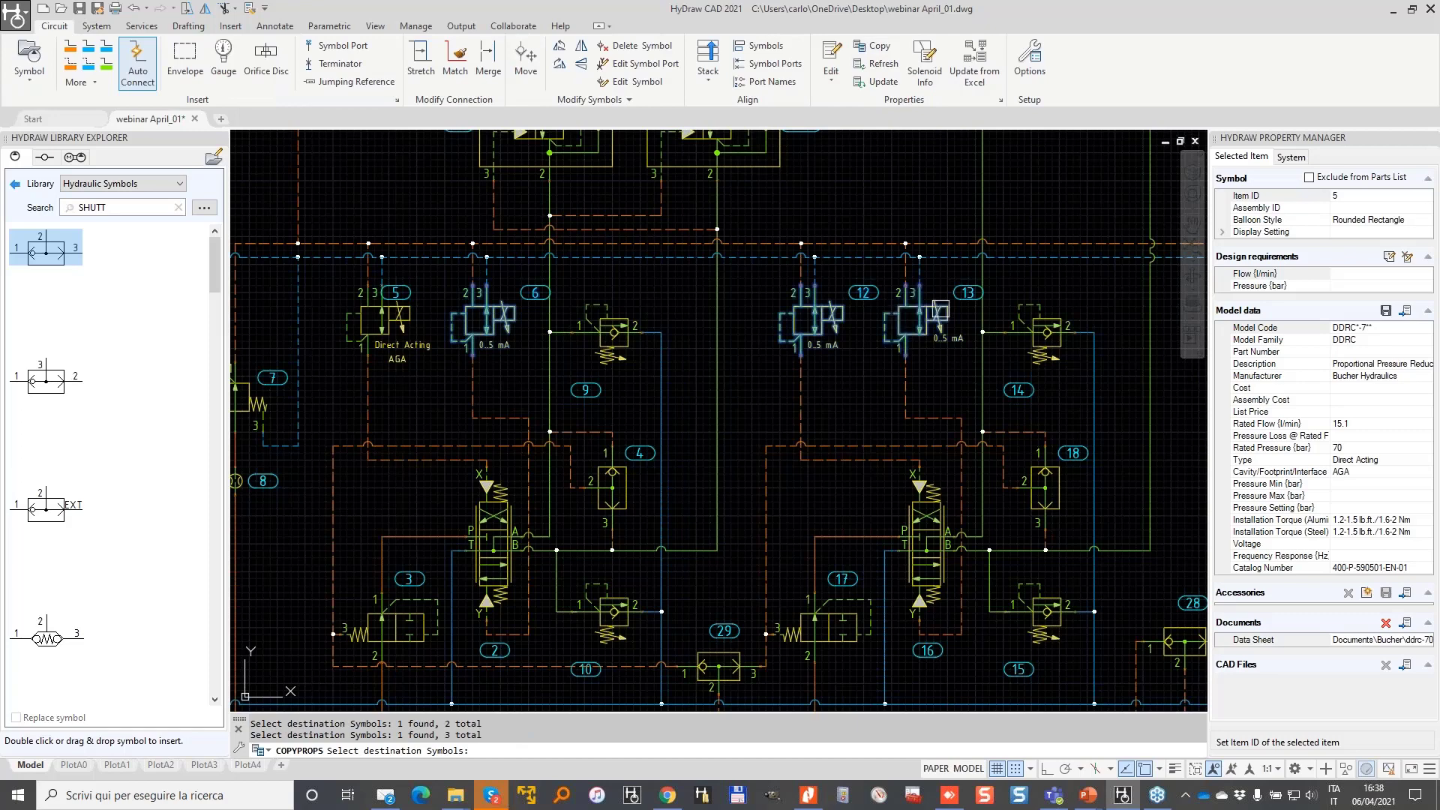
{"action": "scroll", "coordinate": [940, 308], "scroll_direction": "down", "scroll_amount": 2}
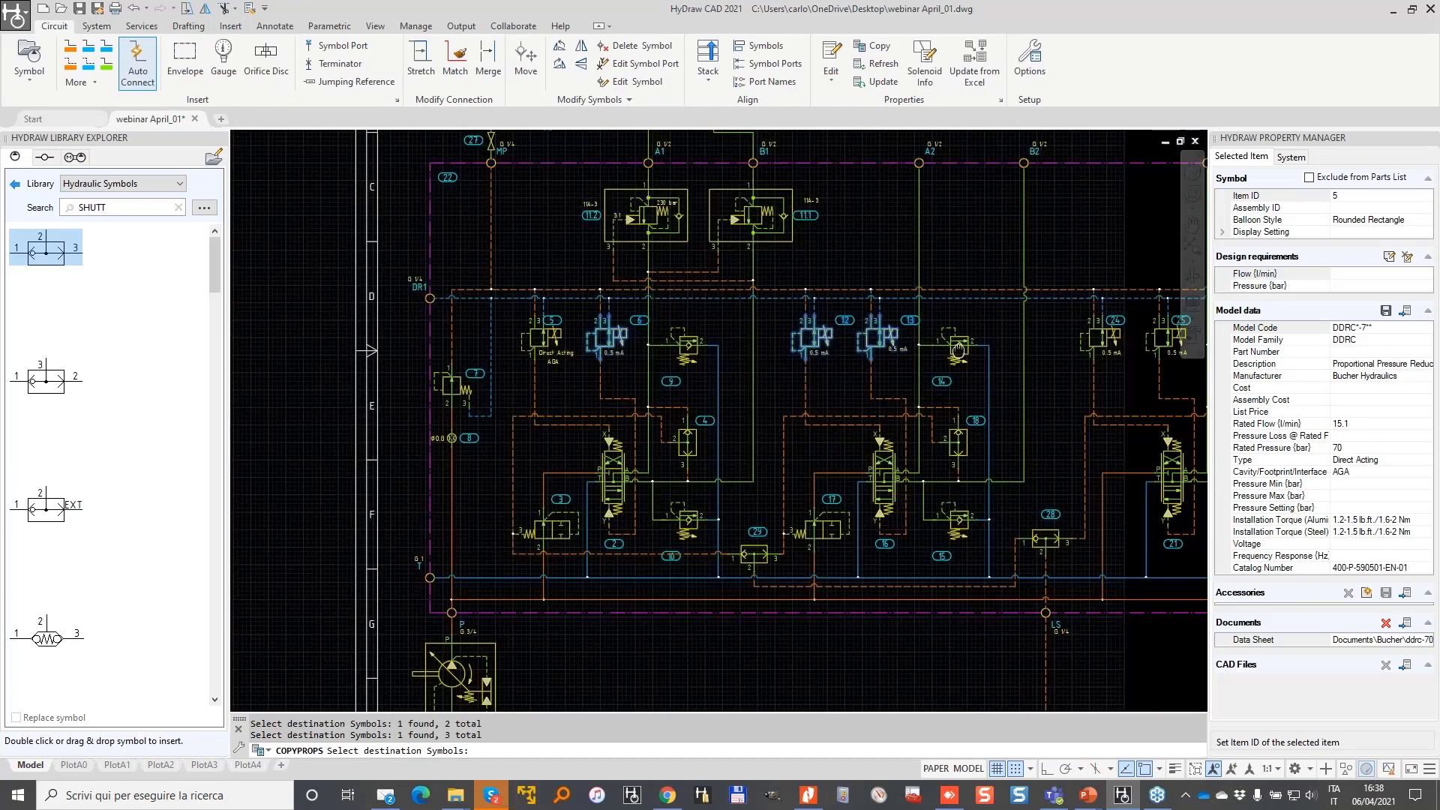
{"action": "middle_click_drag", "start_coordinate": [957, 350], "coordinate": [584, 359]}
{"action": "left_click", "coordinate": [728, 347]}
{"action": "left_click", "coordinate": [792, 346]}
{"action": "key", "text": "Return"}
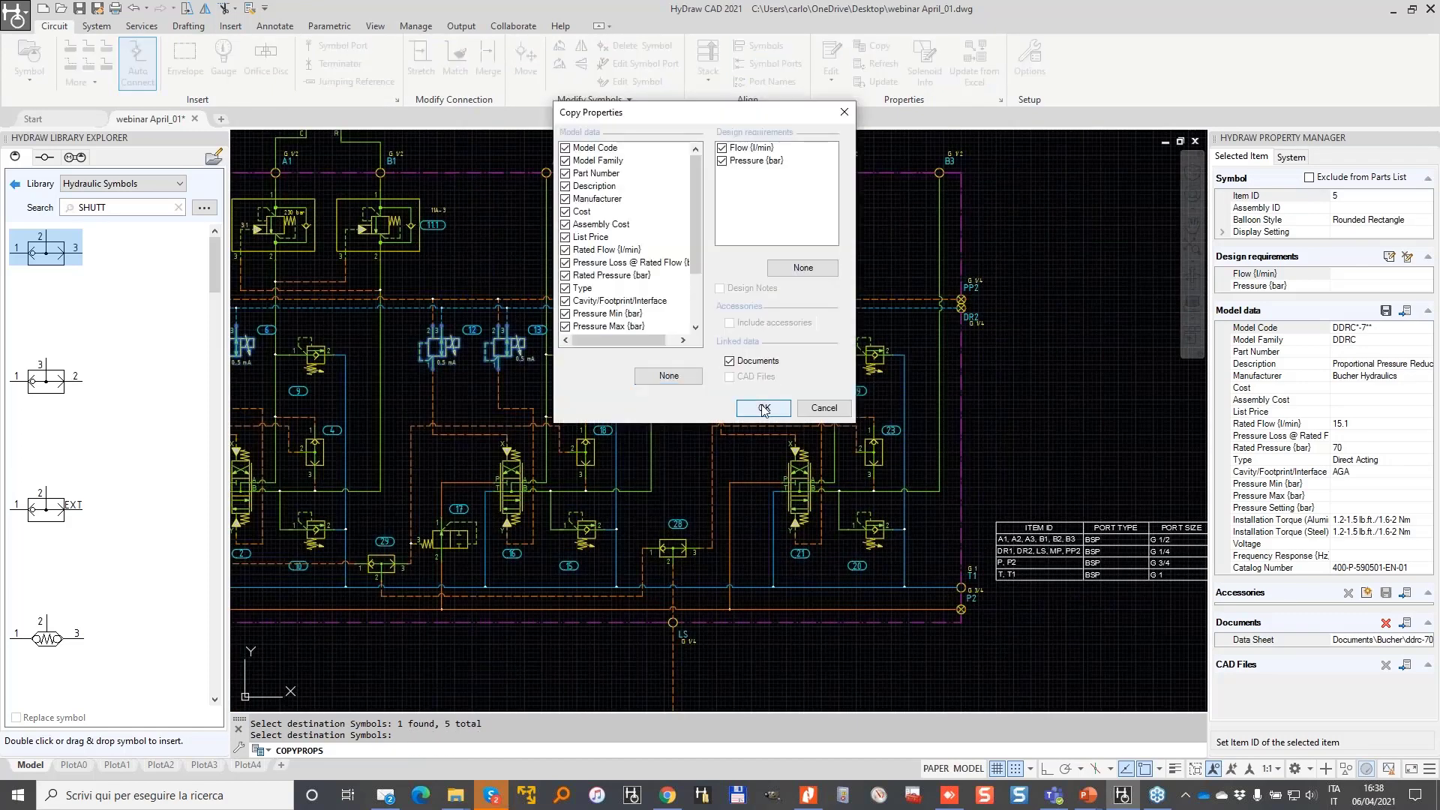
{"action": "left_click", "coordinate": [764, 408]}
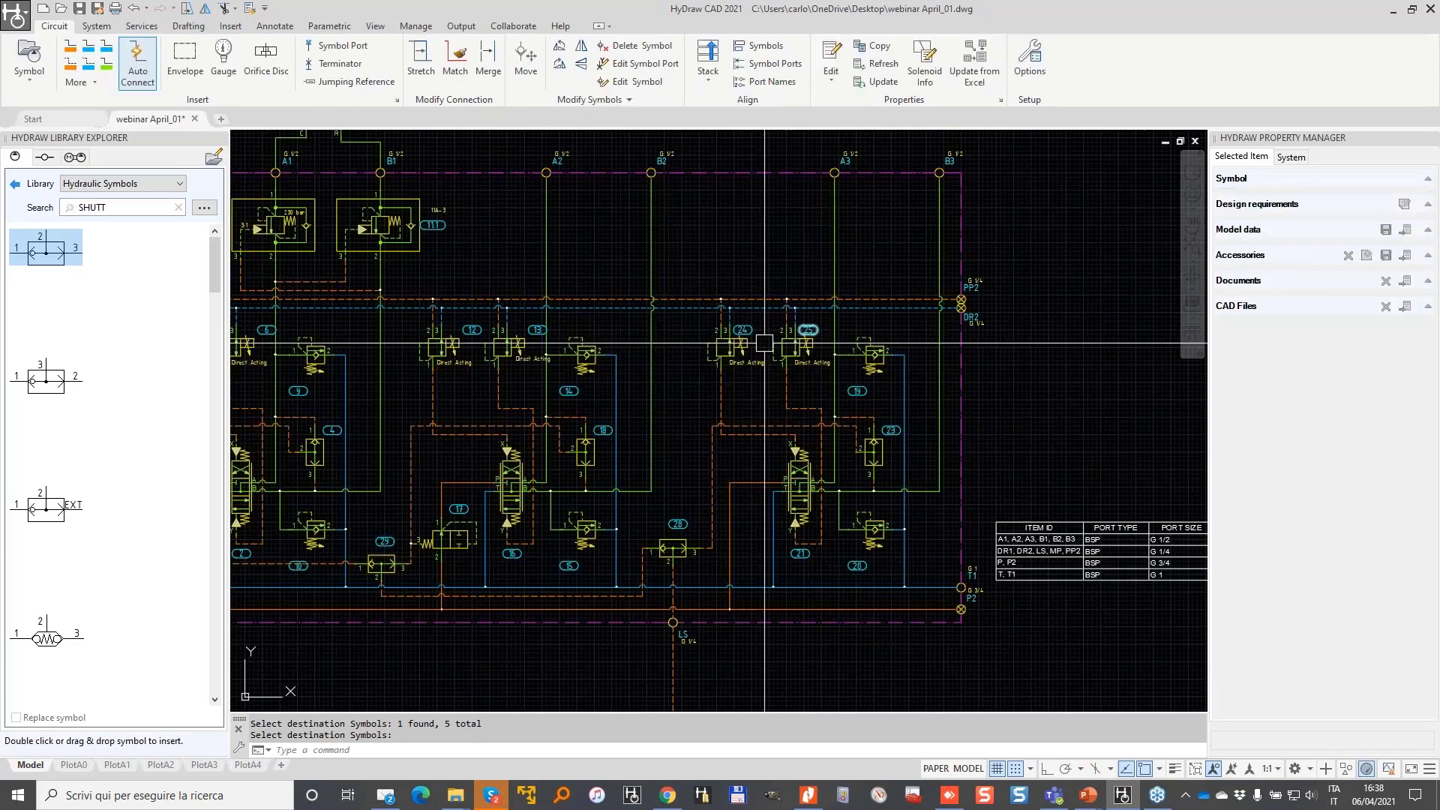
{"action": "left_click", "coordinate": [733, 355]}
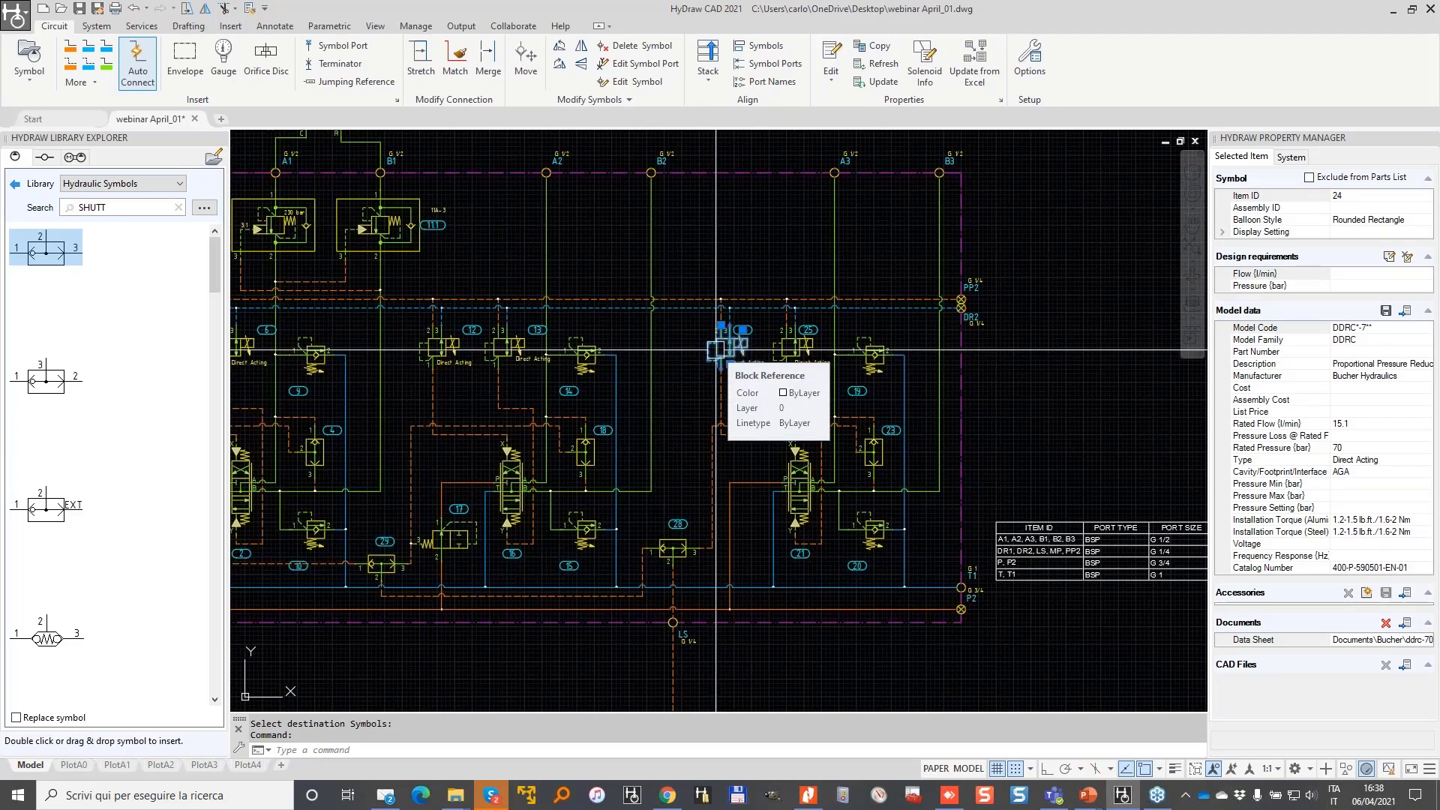
{"action": "middle_click_drag", "start_coordinate": [705, 397], "coordinate": [932, 423]}
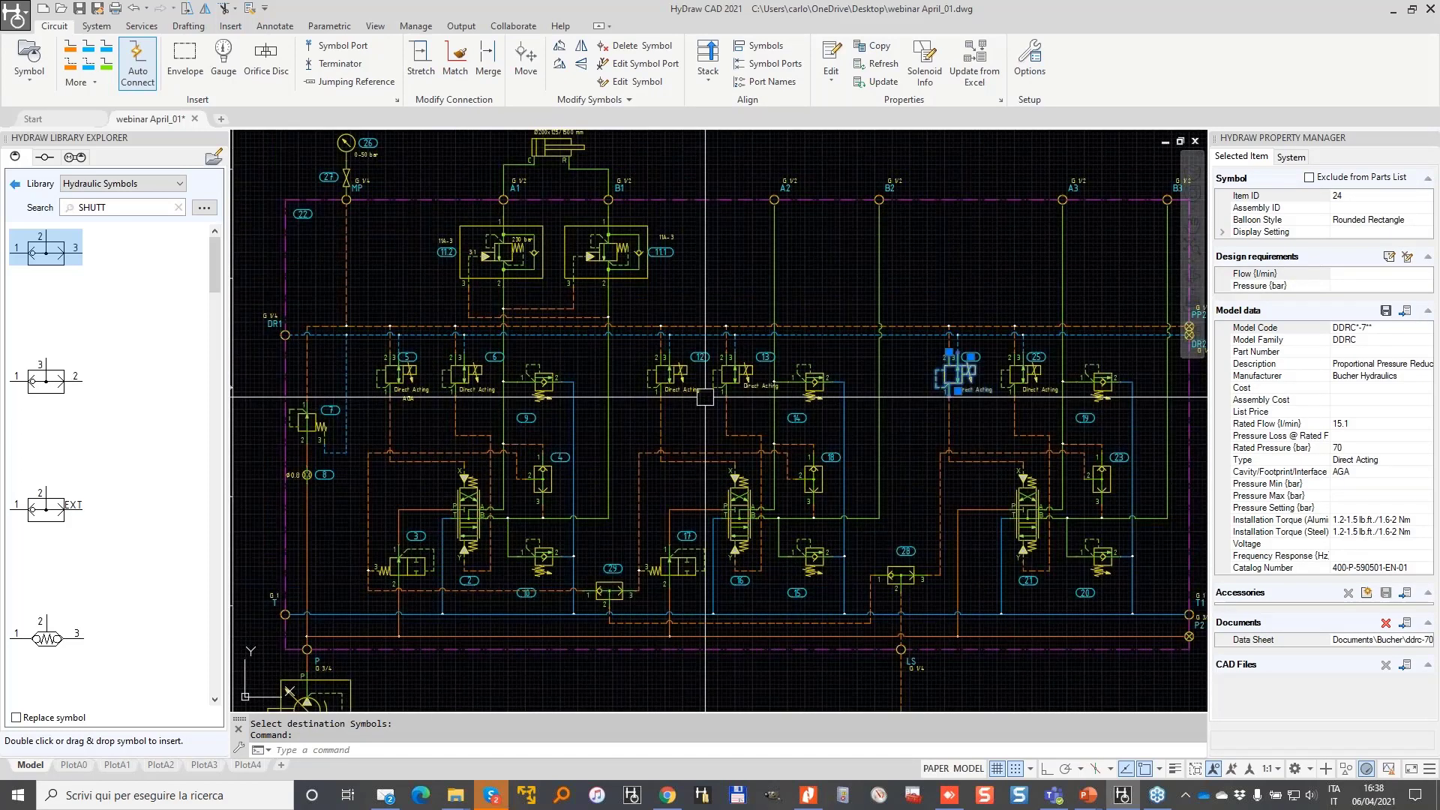
{"action": "key", "text": "Escape"}
{"action": "key", "text": "Escape"}
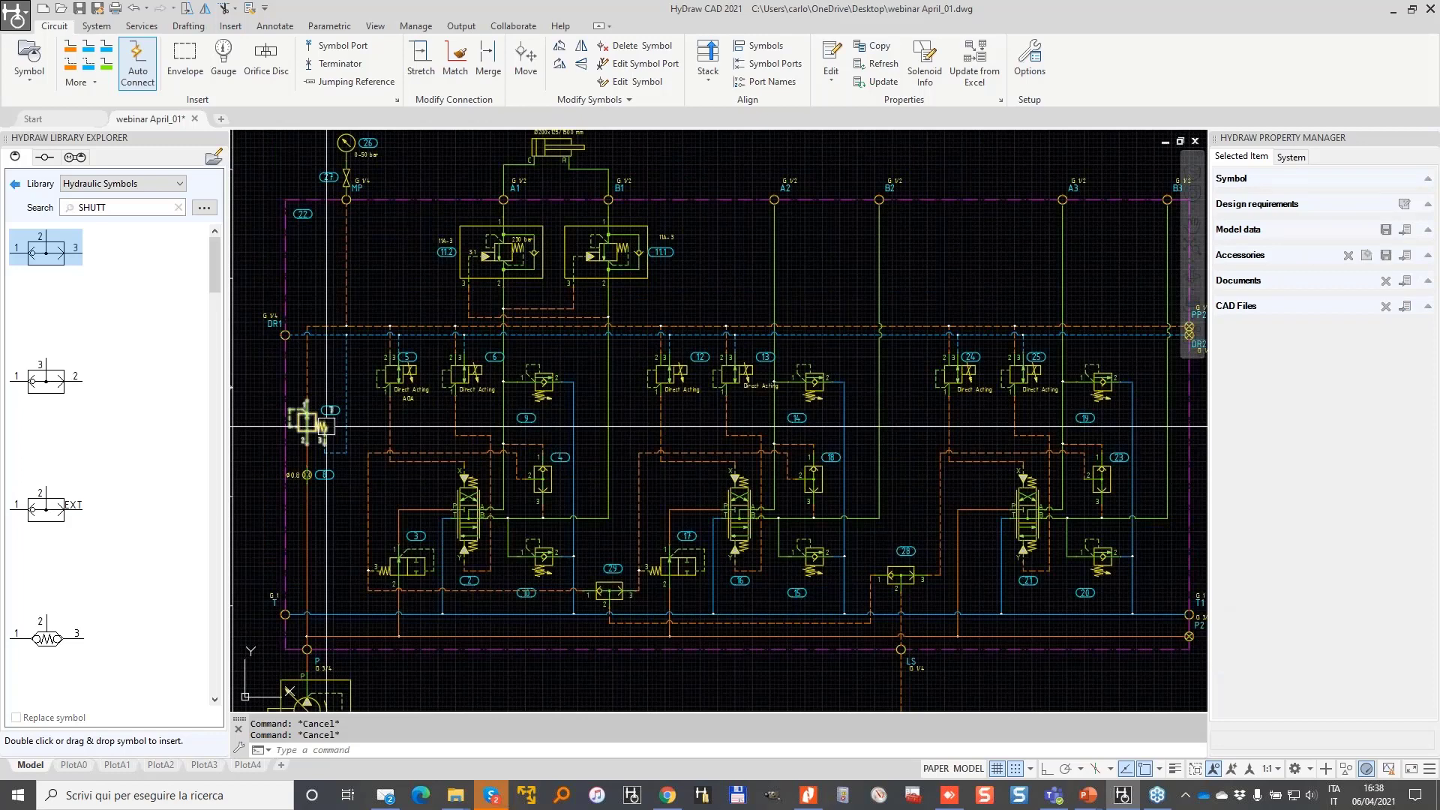
- Assign the VIS Hydraulics model RVA0.M18.0** to relief valve 9 and move its VH160 label above the symbol
{"action": "left_click", "coordinate": [326, 426]}
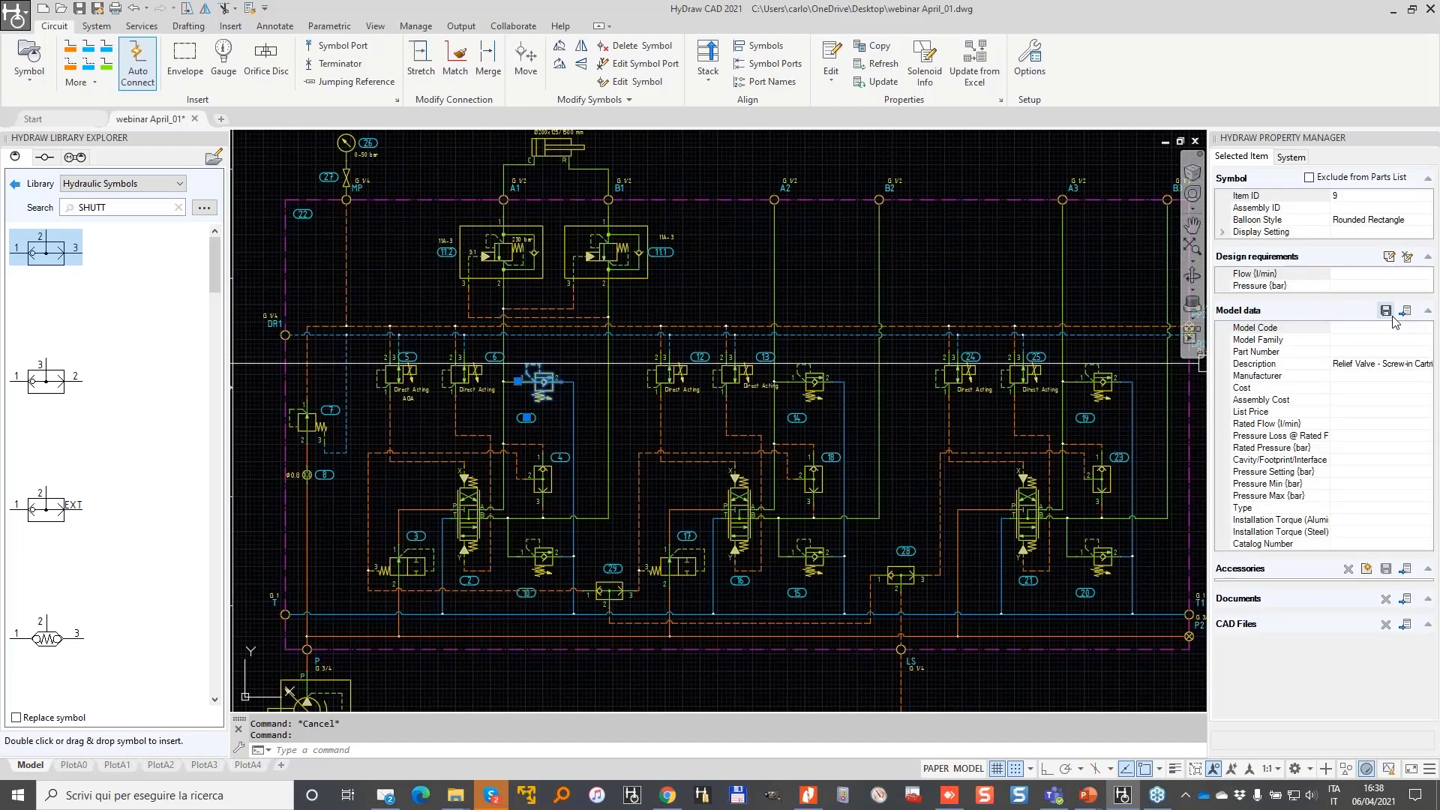
{"action": "left_click", "coordinate": [1386, 311]}
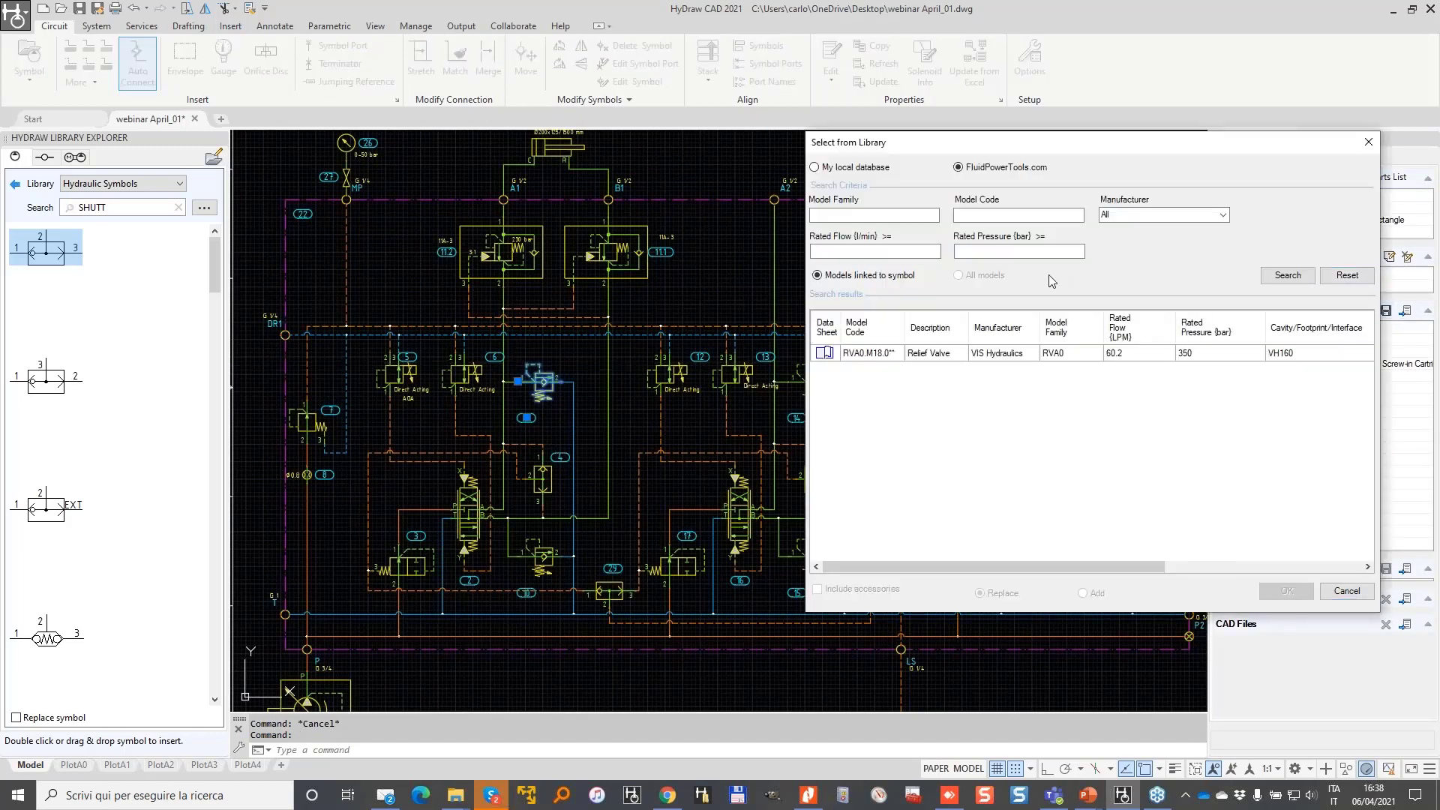
{"action": "left_click", "coordinate": [917, 356]}
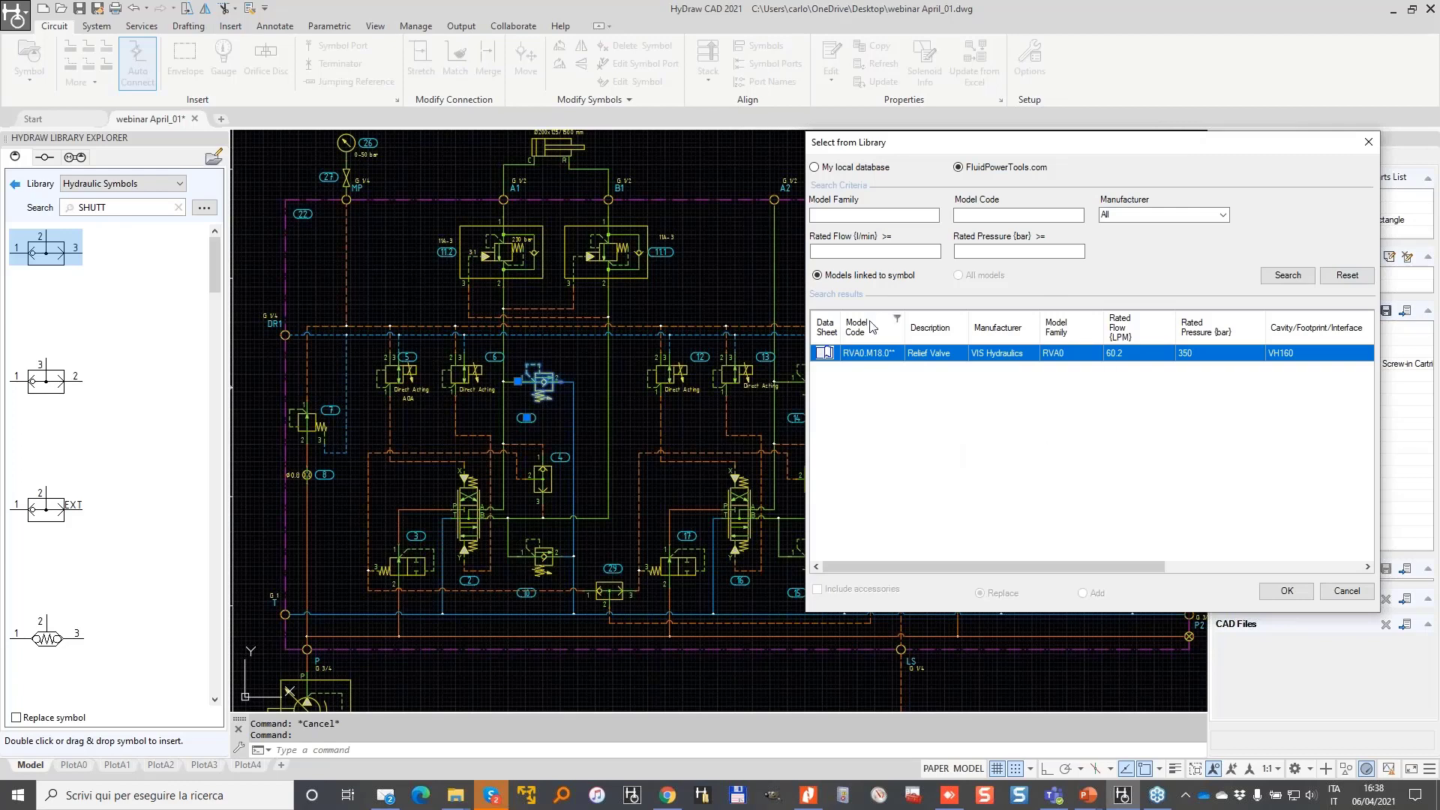
{"action": "left_click", "coordinate": [1287, 591]}
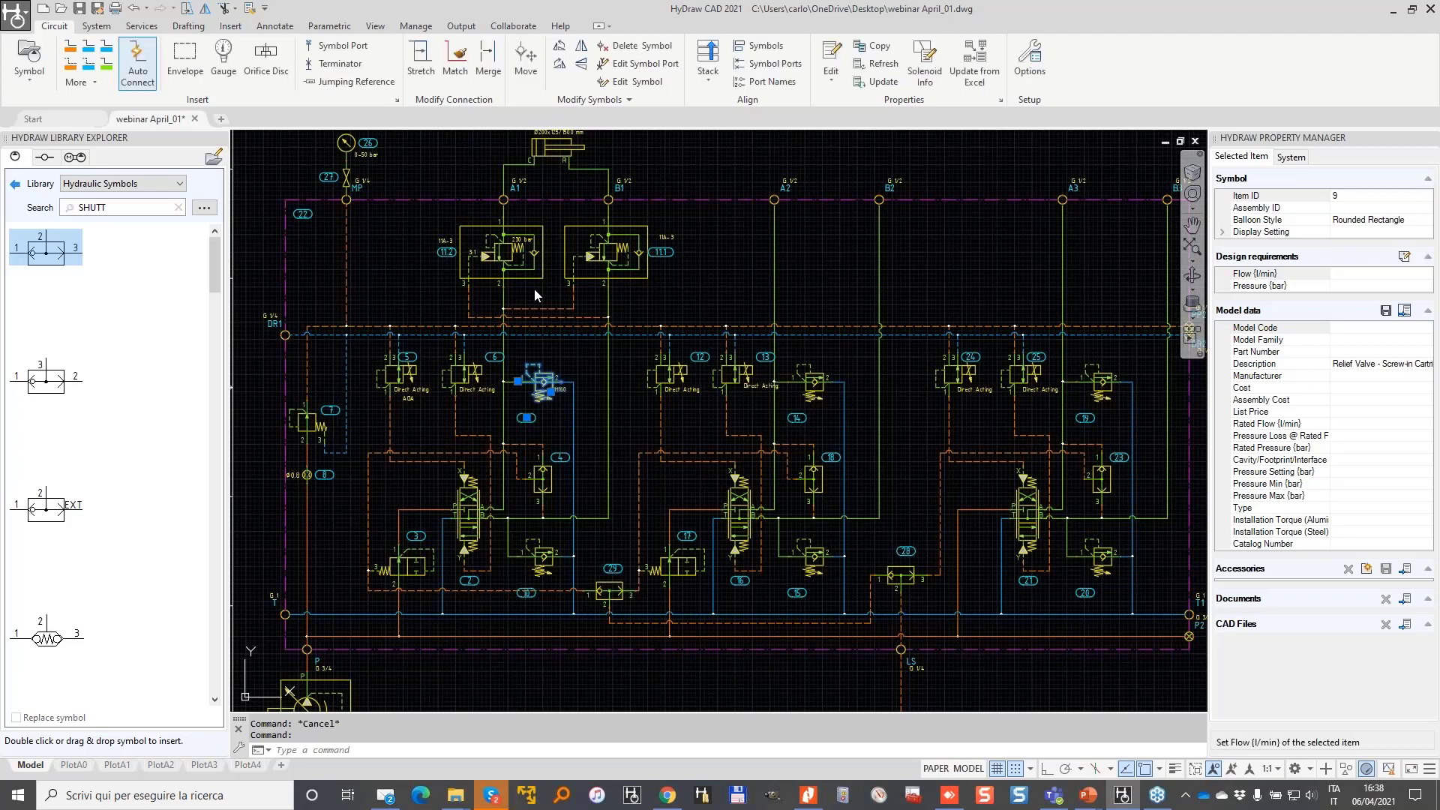
{"action": "scroll", "coordinate": [535, 388], "scroll_direction": "up", "scroll_amount": 4}
{"action": "left_click", "coordinate": [575, 392]}
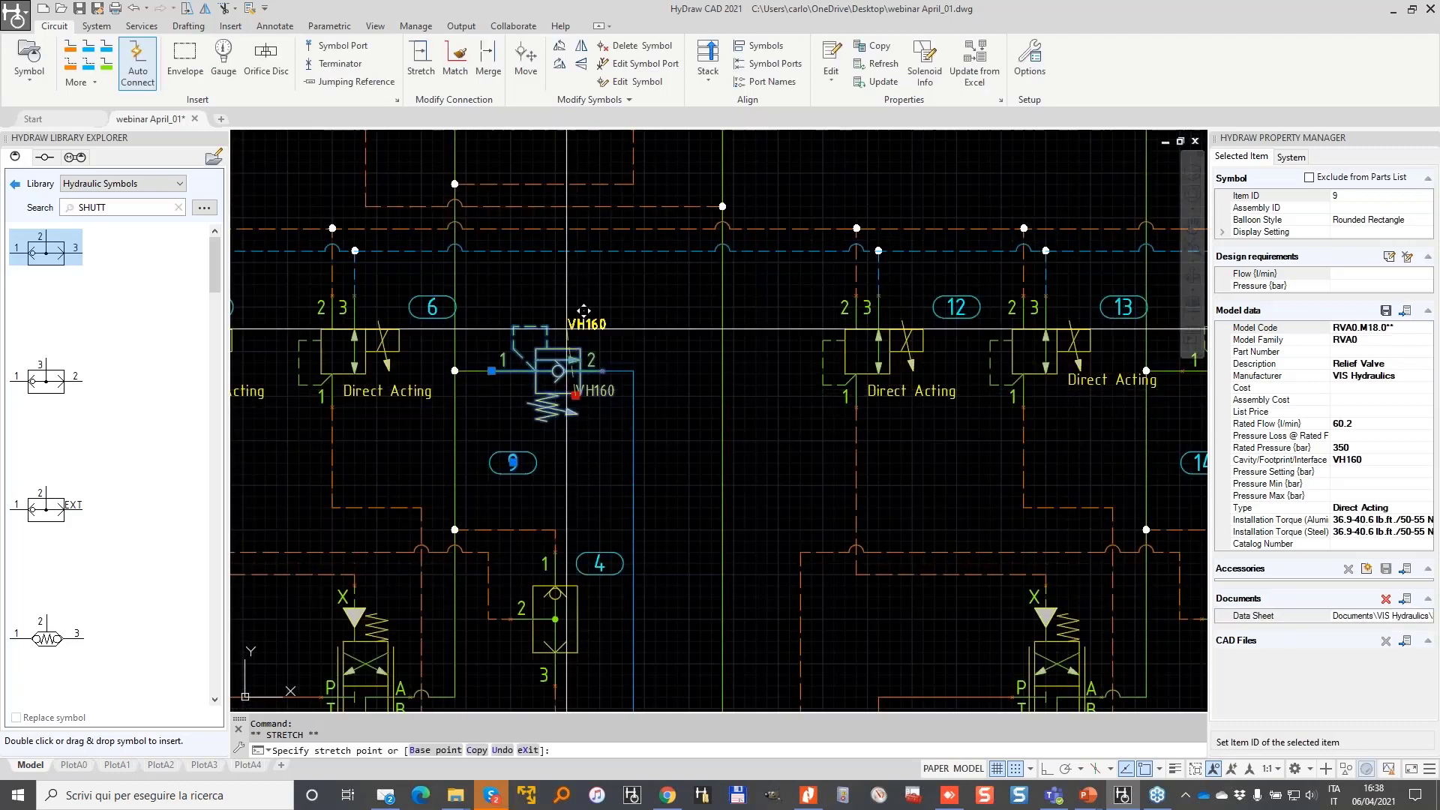
{"action": "left_click", "coordinate": [555, 329]}
- Copy all properties of relief valve 9 to relief valves 10, 14, 15, 19 and 20
{"action": "left_click", "coordinate": [872, 45]}
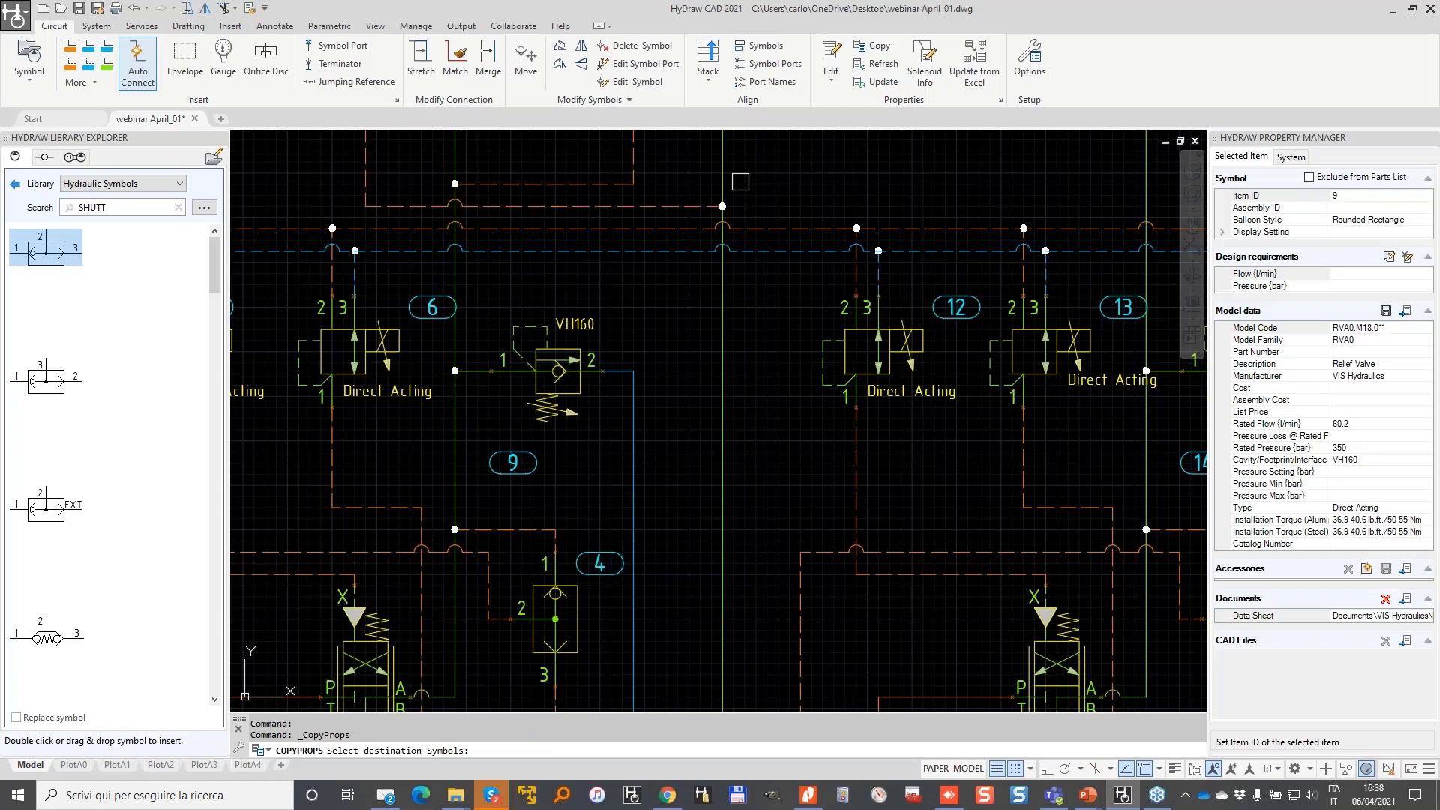
{"action": "scroll", "coordinate": [552, 390], "scroll_direction": "down", "scroll_amount": 1}
{"action": "left_click", "coordinate": [555, 657]}
{"action": "left_click", "coordinate": [998, 368]}
{"action": "left_click", "coordinate": [987, 656]}
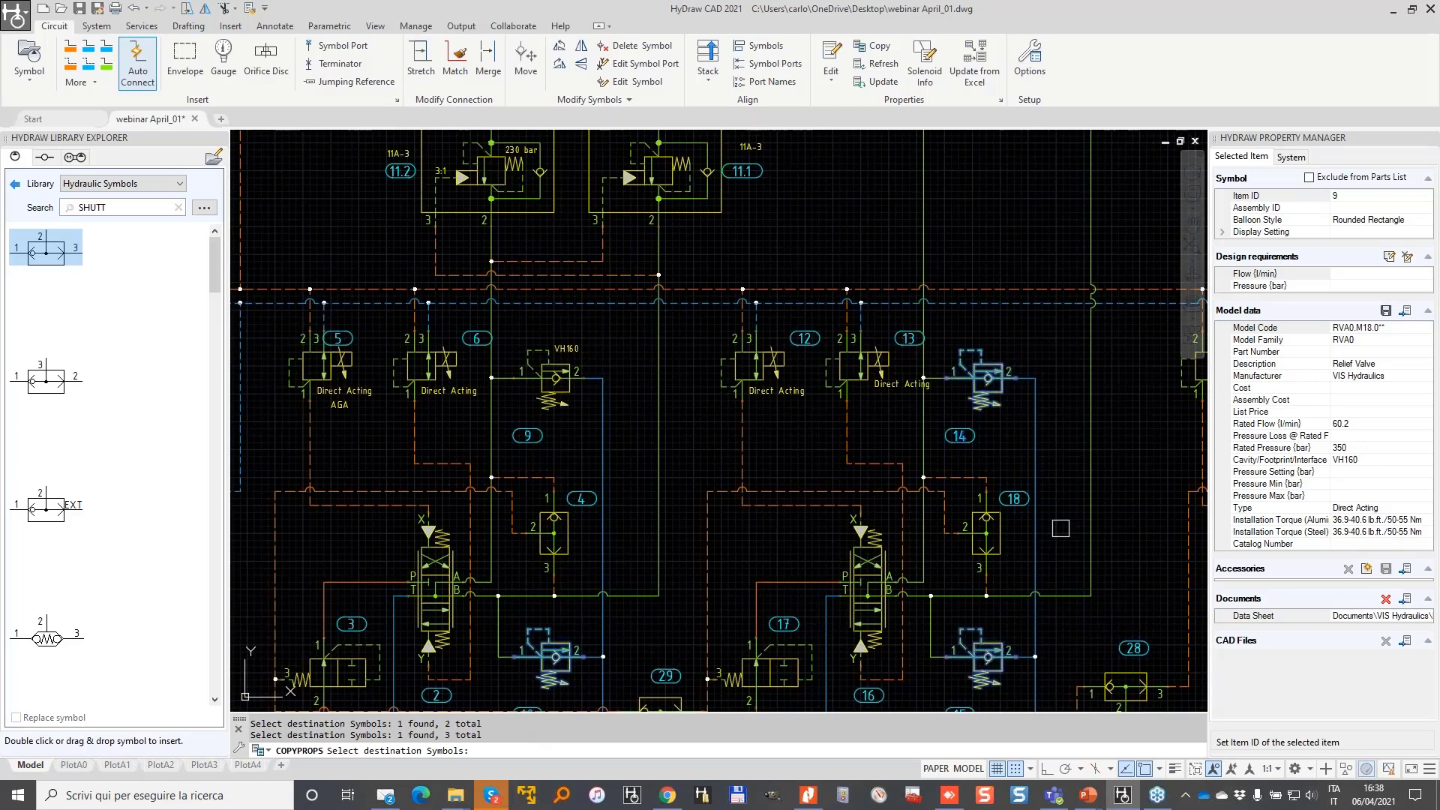
{"action": "middle_click_drag", "start_coordinate": [1060, 529], "coordinate": [419, 412]}
{"action": "left_click", "coordinate": [840, 254]}
{"action": "left_click", "coordinate": [830, 543]}
{"action": "key", "text": "Return"}
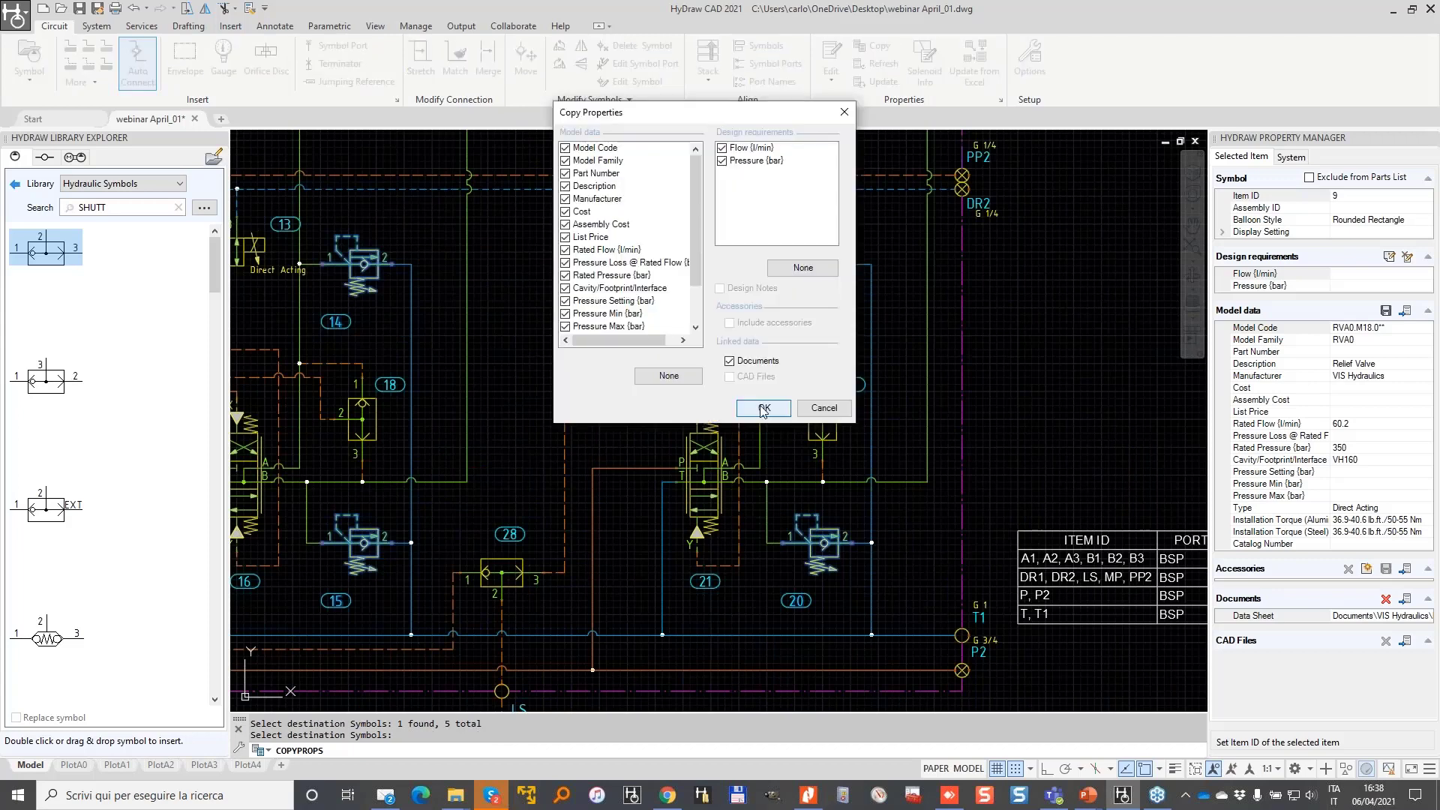
{"action": "left_click", "coordinate": [762, 409]}
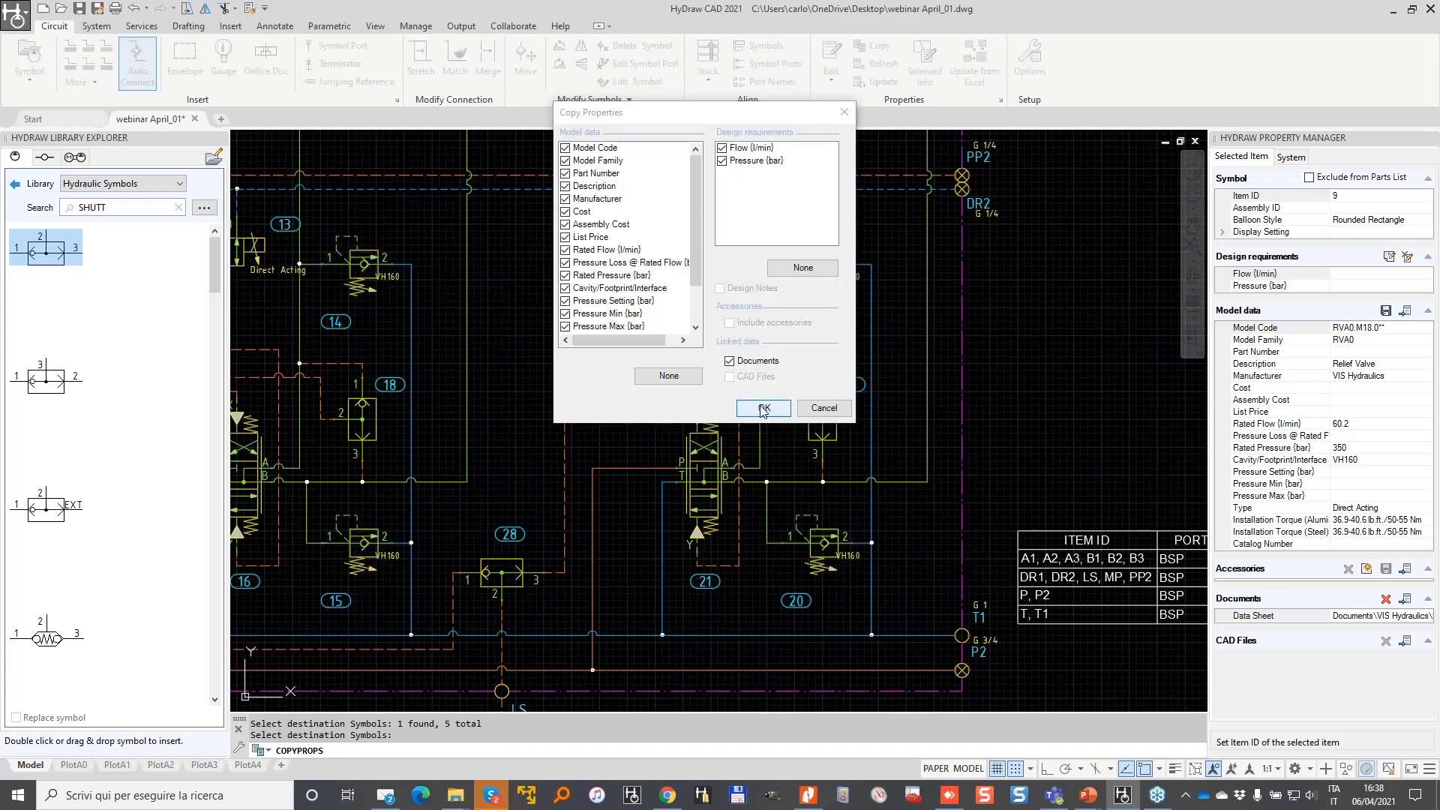
- Reassign the item IDs of the manifold and the components above it, excluding the pump, starting with 100
{"action": "scroll", "coordinate": [669, 399], "scroll_direction": "down", "scroll_amount": 3}
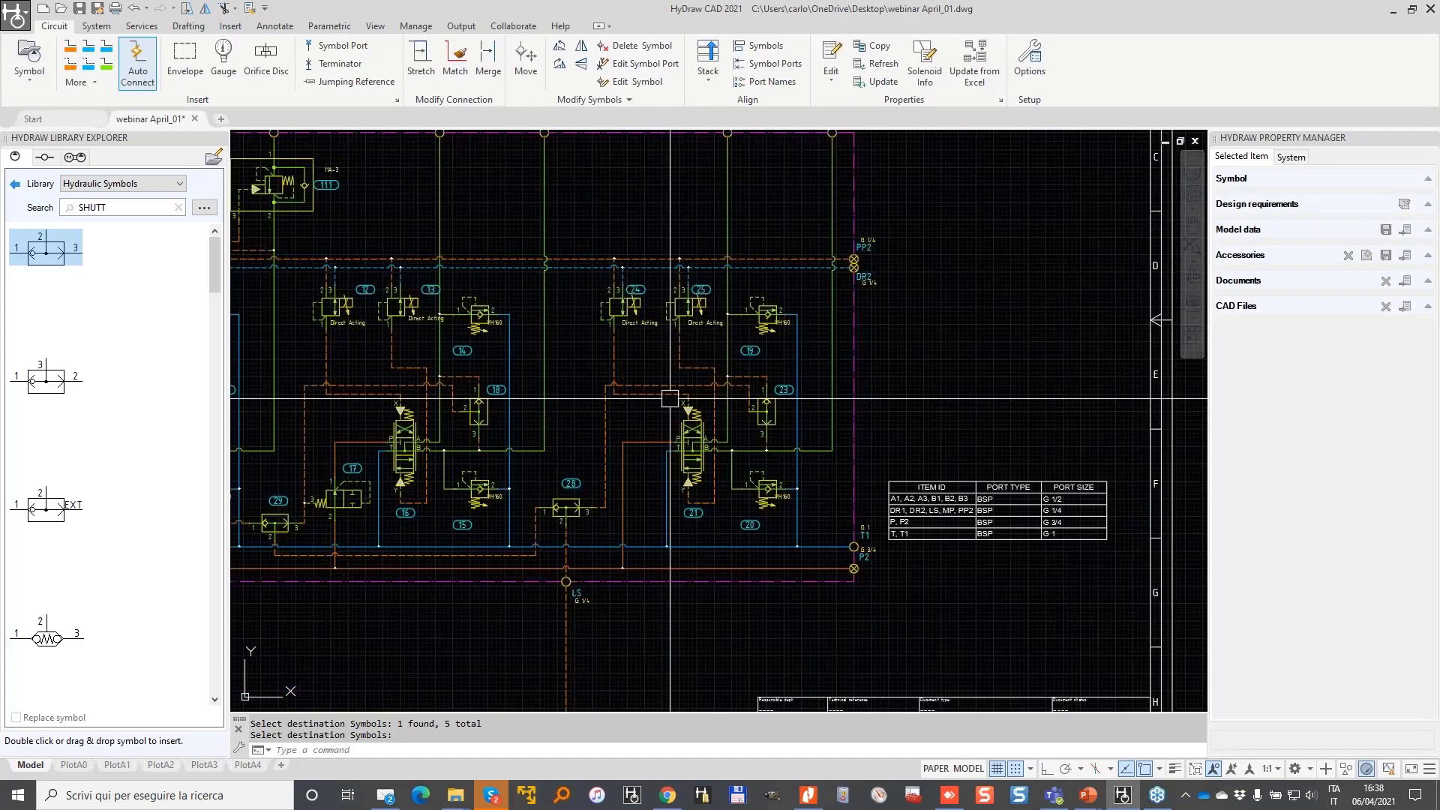
{"action": "middle_click_drag", "start_coordinate": [377, 423], "coordinate": [656, 433]}
{"action": "scroll", "coordinate": [723, 438], "scroll_direction": "down", "scroll_amount": 2}
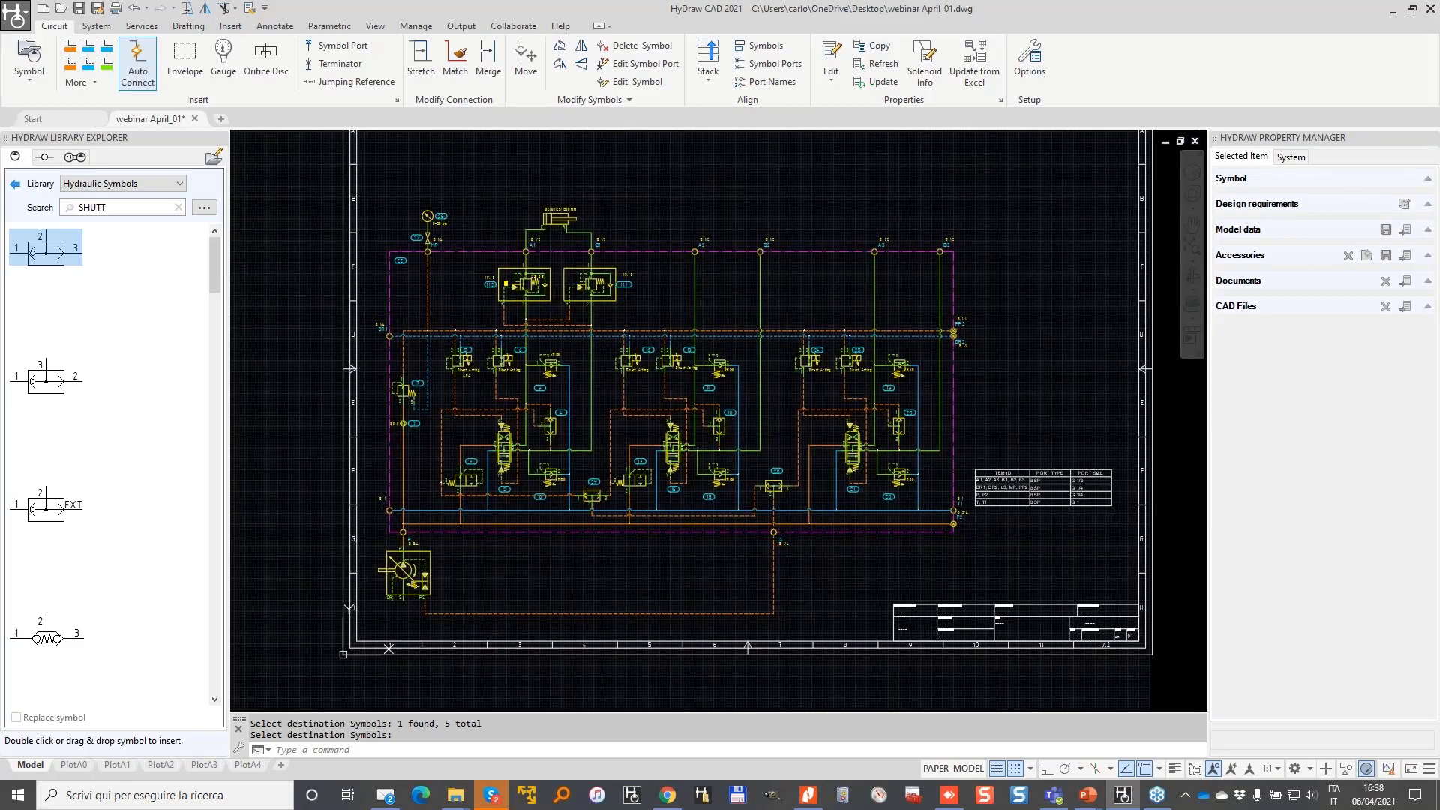
{"action": "left_click", "coordinate": [96, 26]}
{"action": "left_click", "coordinate": [266, 63]}
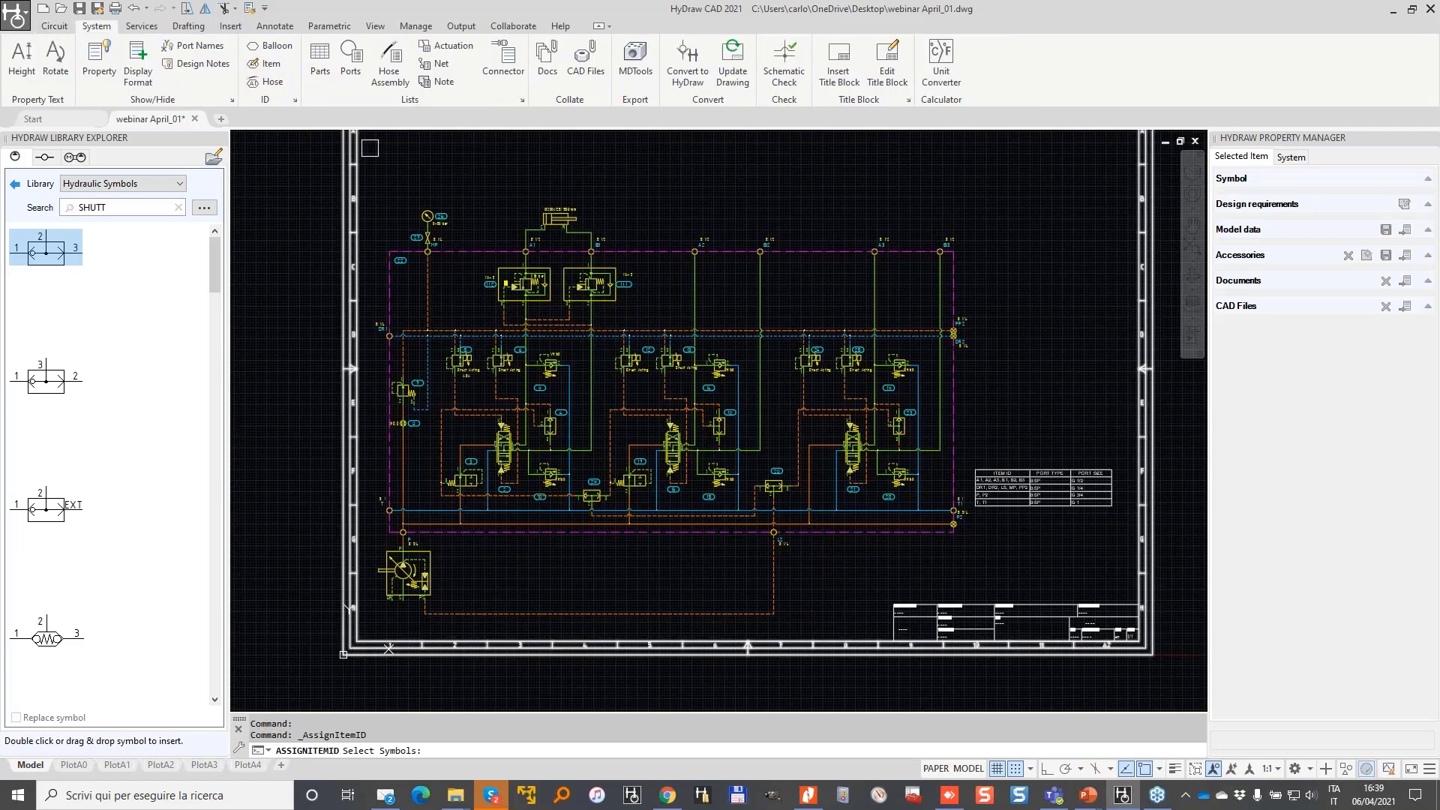
{"action": "left_click", "coordinate": [313, 165]}
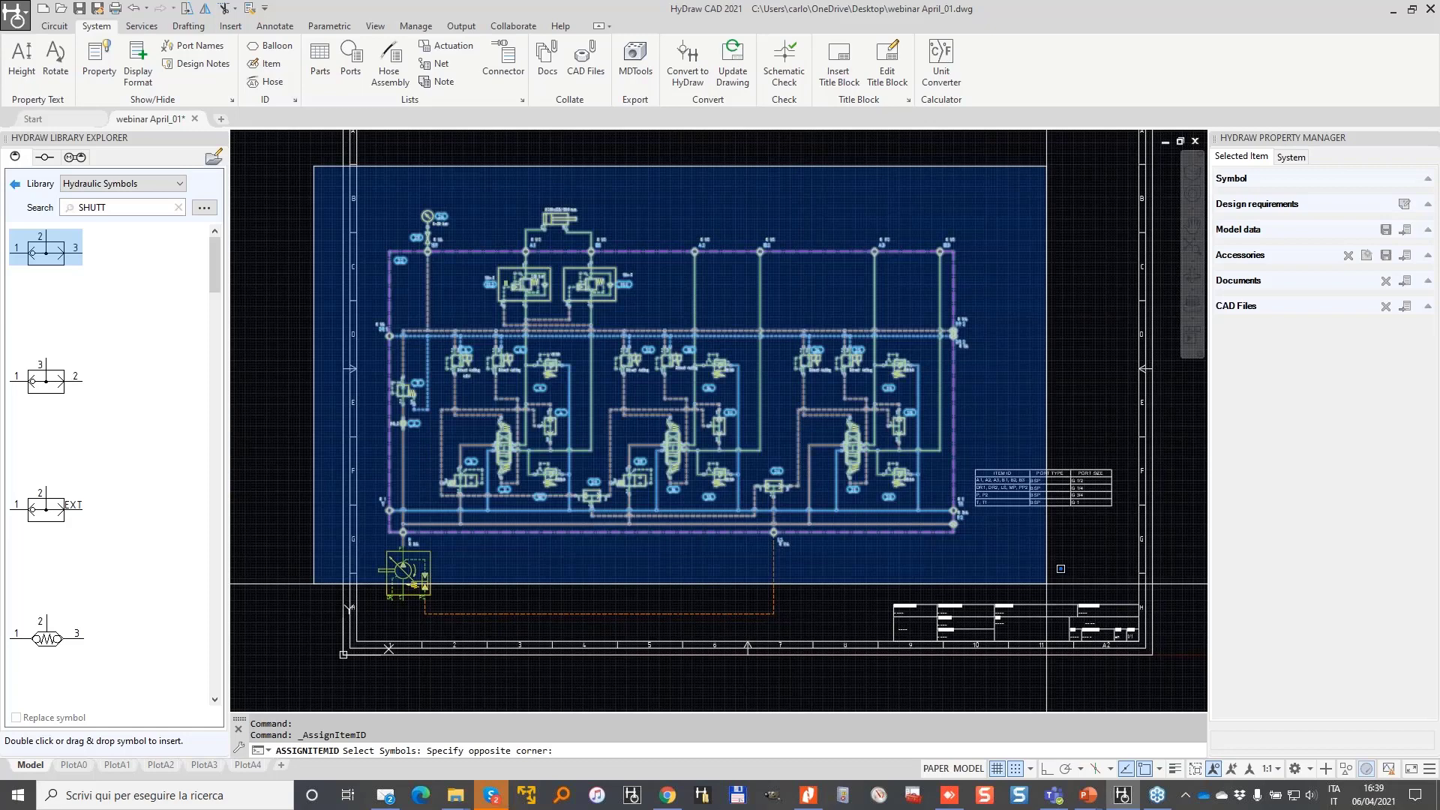
{"action": "left_click", "coordinate": [1061, 568]}
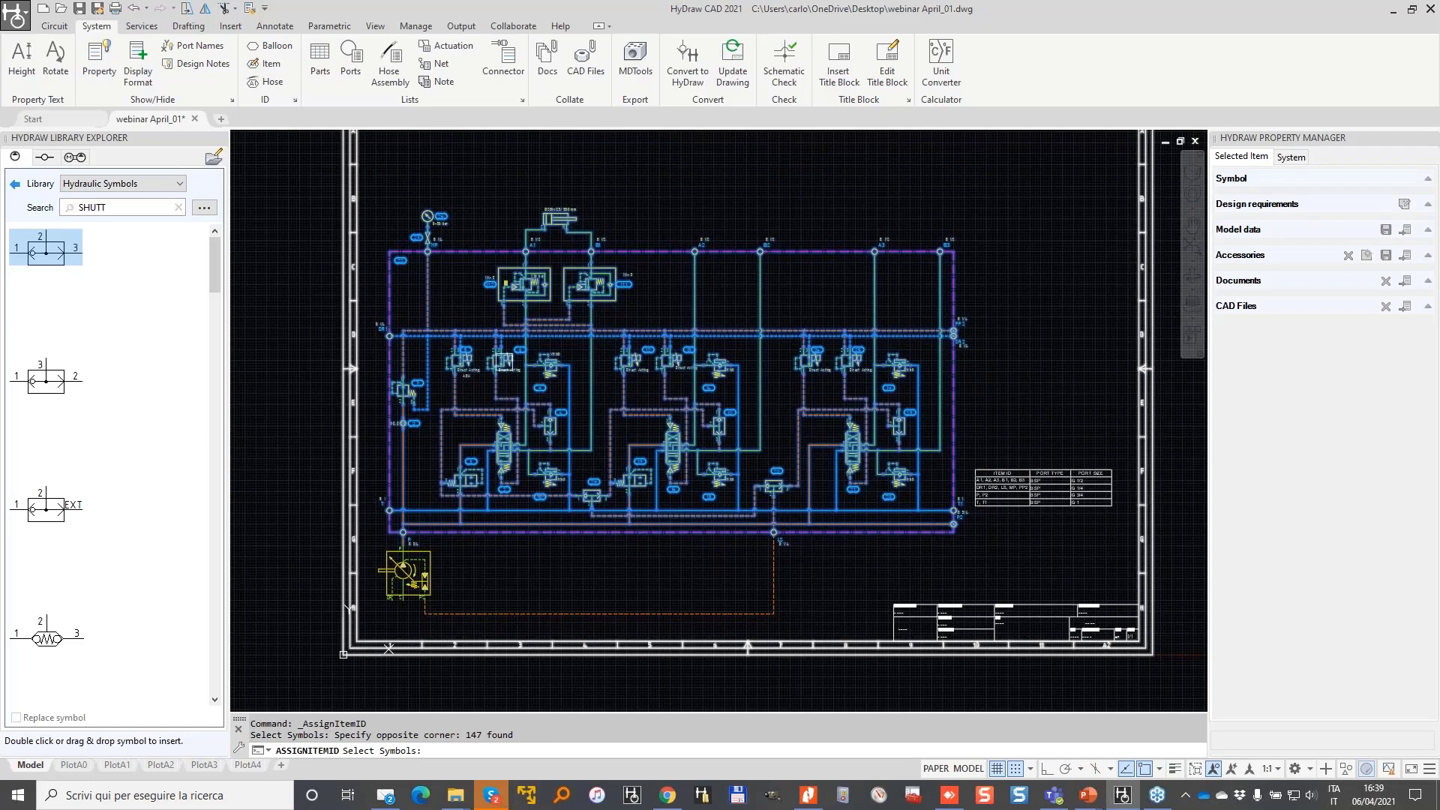
{"action": "key", "text": "Return"}
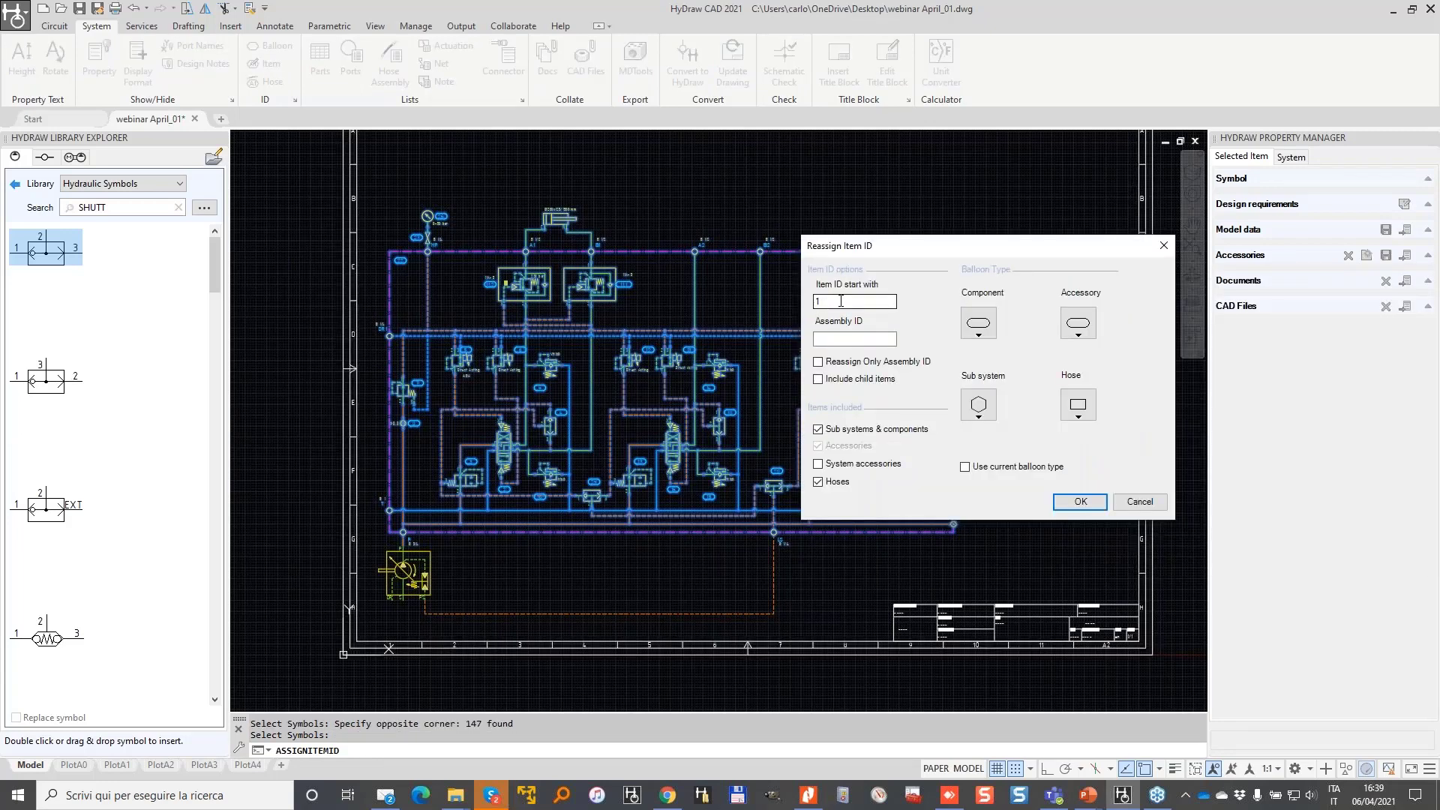
{"action": "left_click", "coordinate": [842, 302]}
{"action": "type", "text": "00"}
{"action": "left_click", "coordinate": [1085, 502]}
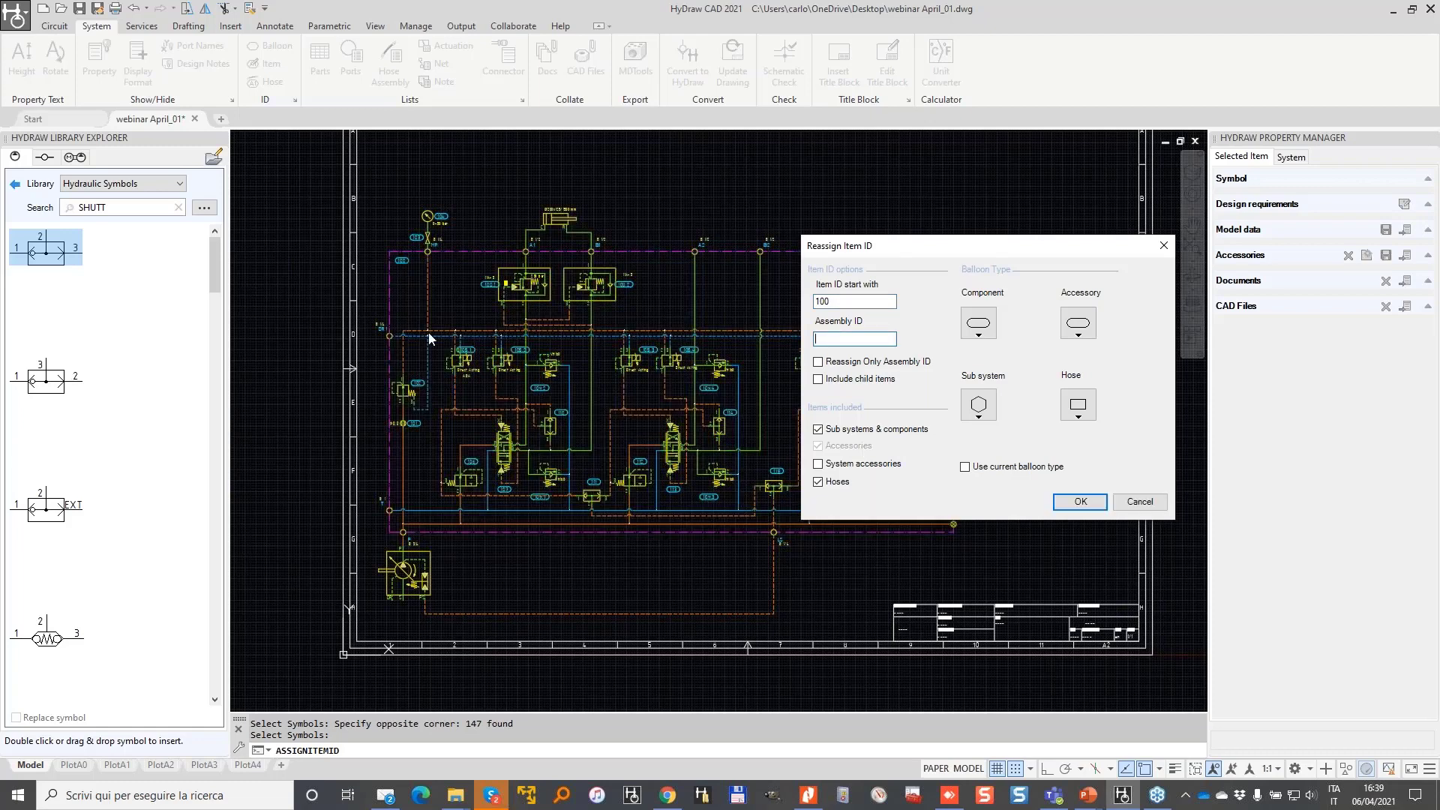
- Move the item ID balloon of valve 105.1 clear of its port numbers and bring valve 105.2's balloon closer to its symbol
{"action": "scroll", "coordinate": [460, 349], "scroll_direction": "up", "scroll_amount": 5}
{"action": "left_click", "coordinate": [510, 335]}
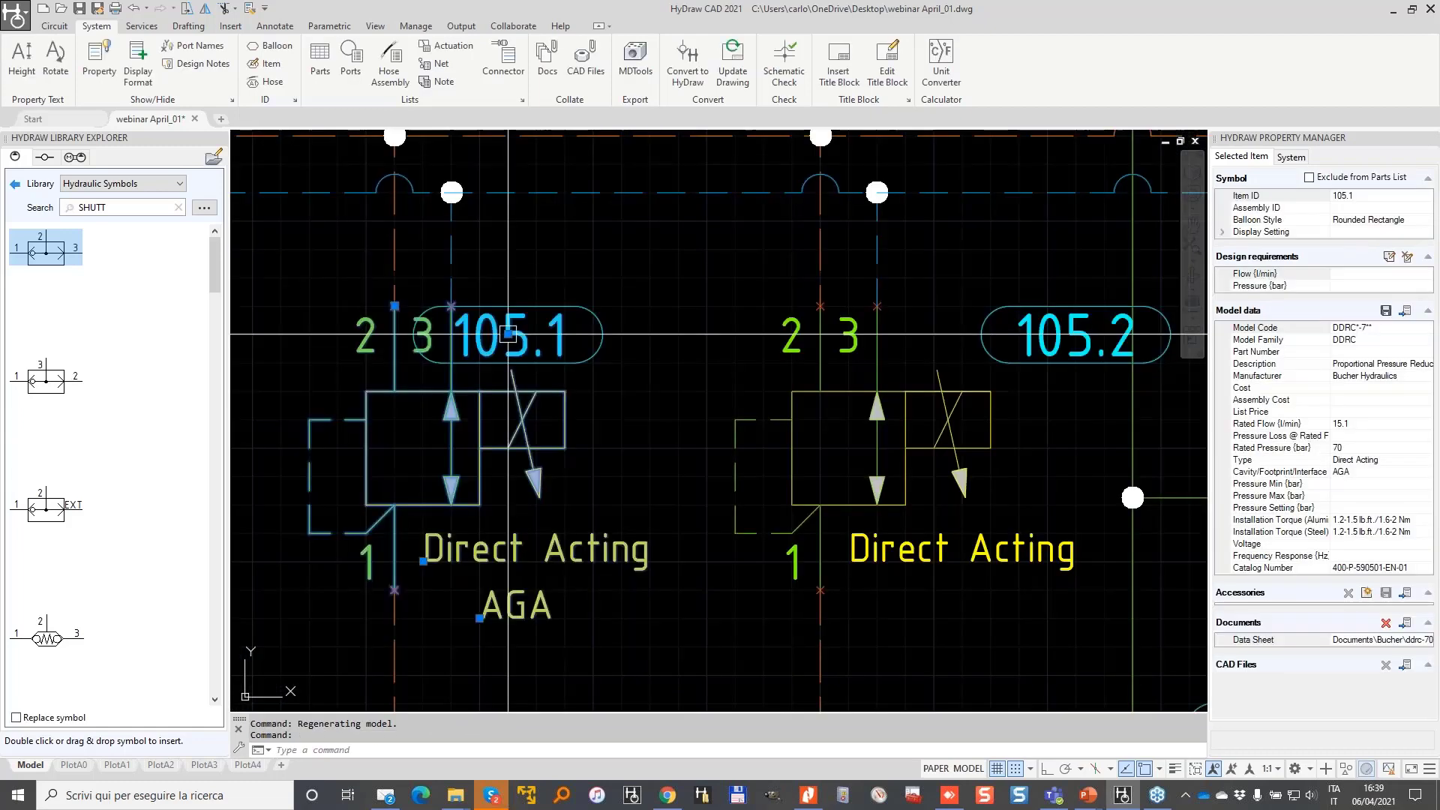
{"action": "left_click", "coordinate": [511, 335]}
{"action": "left_click", "coordinate": [574, 306]}
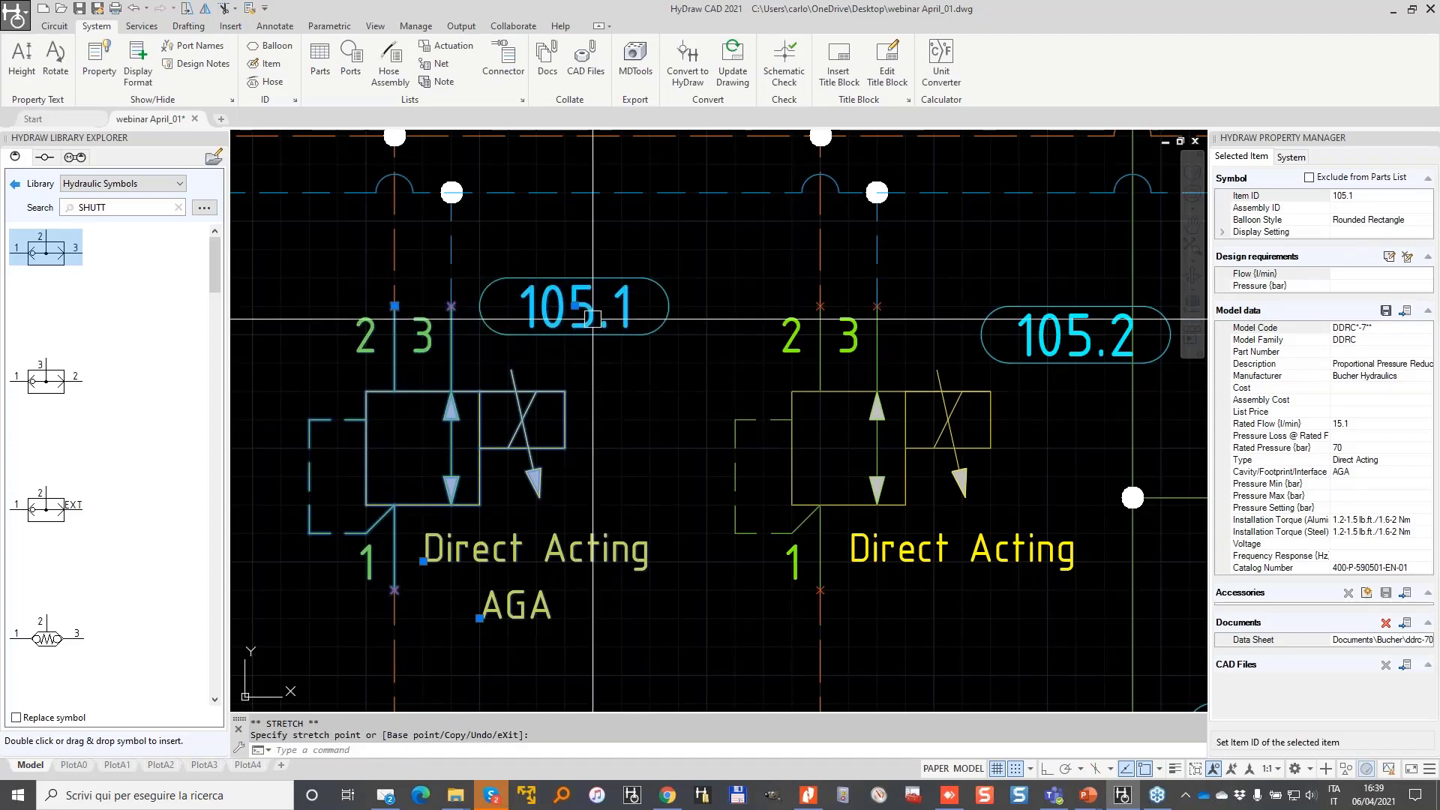
{"action": "left_click", "coordinate": [1054, 330]}
{"action": "left_click", "coordinate": [1076, 334]}
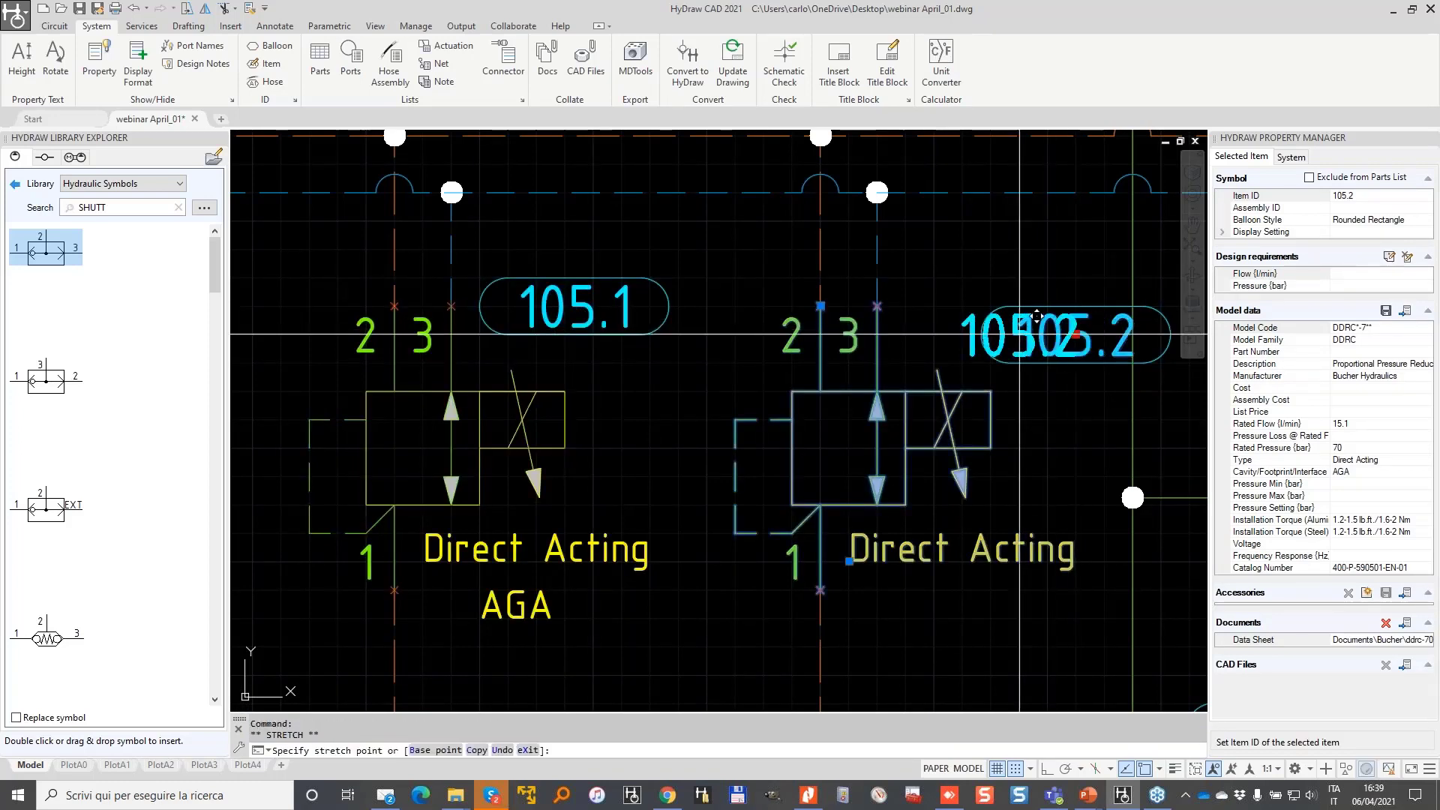
{"action": "left_click", "coordinate": [1020, 334]}
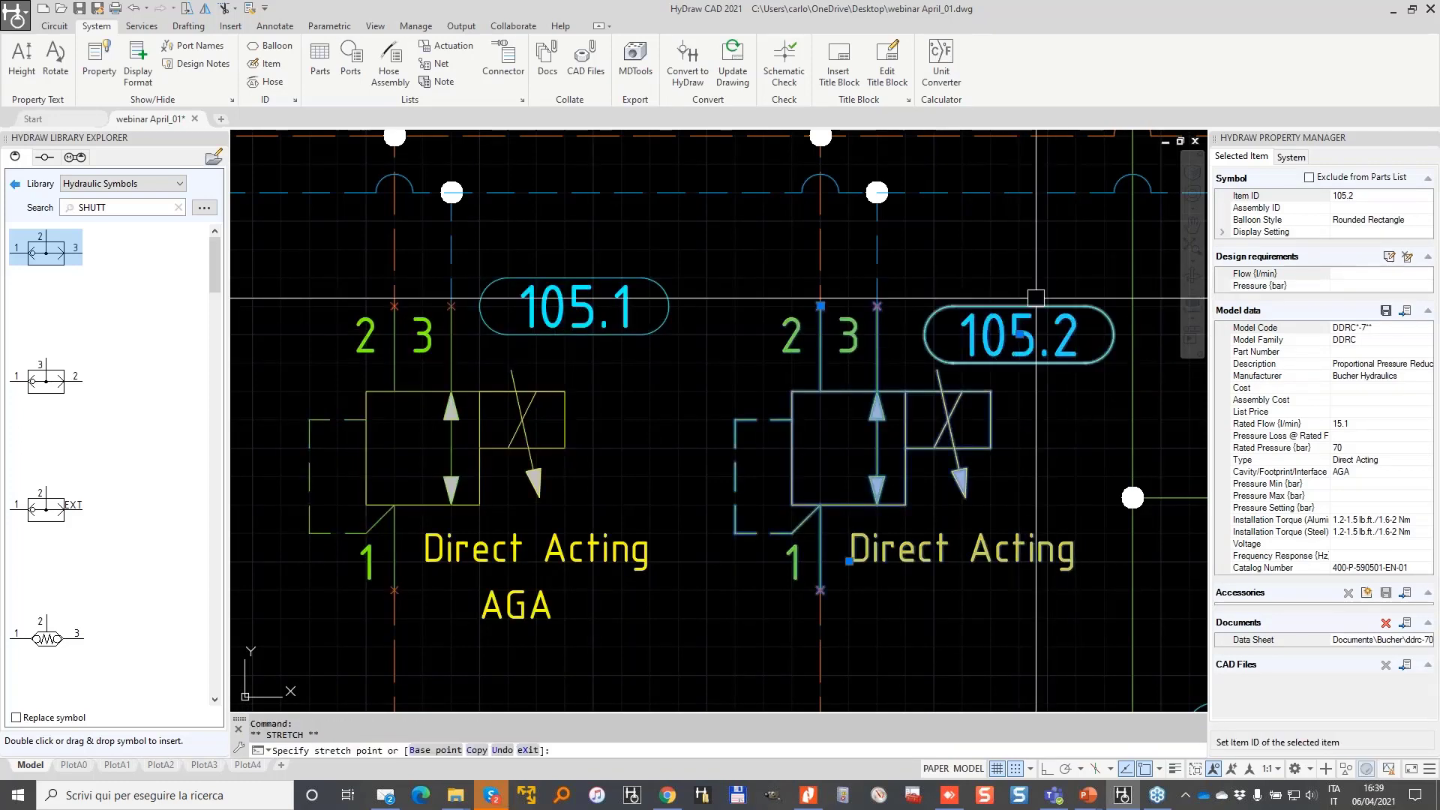
- Check the reassigned item IDs and their balloon positions across the second and third manifold sections
{"action": "scroll", "coordinate": [1035, 297], "scroll_direction": "down", "scroll_amount": 5}
{"action": "middle_click_drag", "start_coordinate": [1034, 284], "coordinate": [480, 345]}
{"action": "middle_click_drag", "start_coordinate": [1054, 367], "coordinate": [537, 347]}
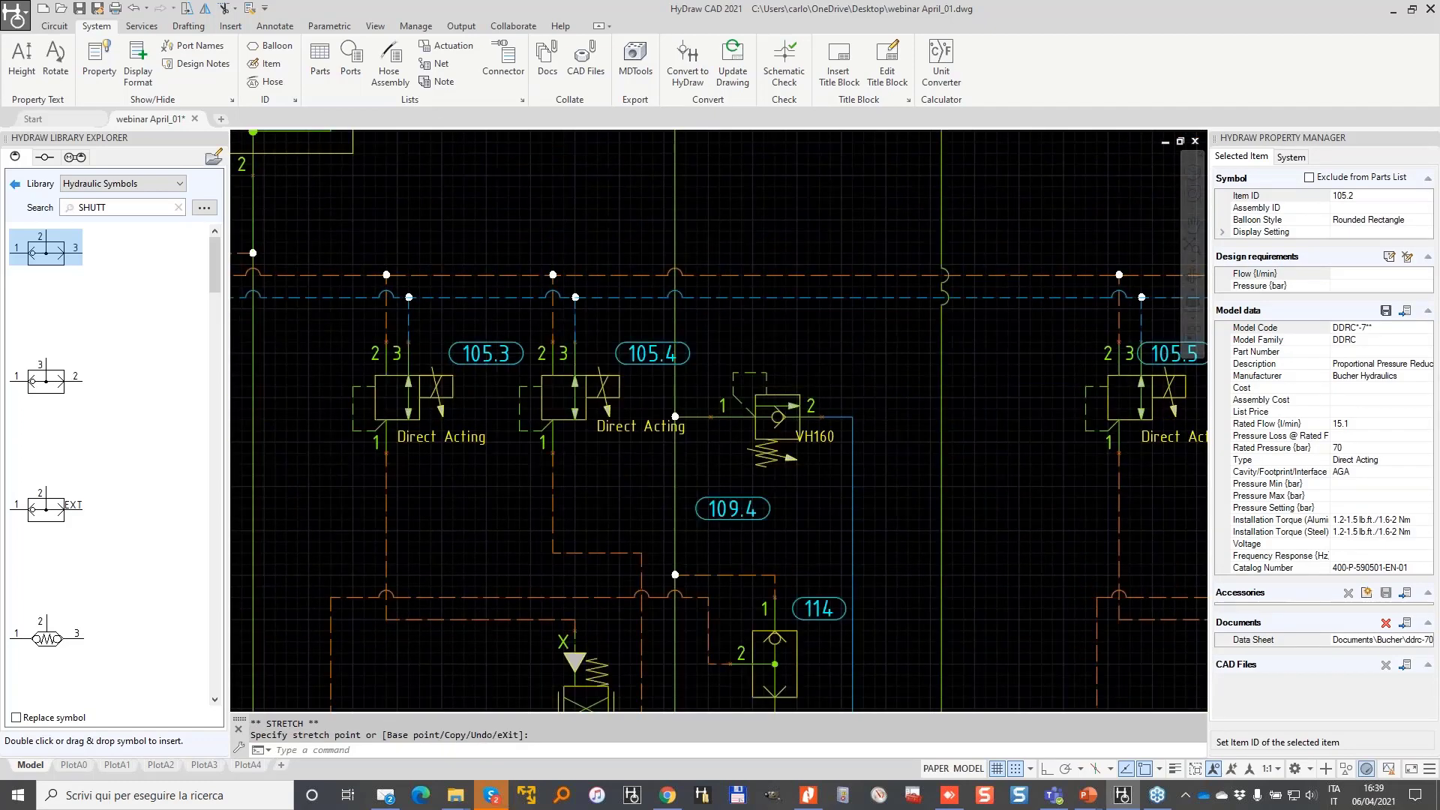
{"action": "middle_click_drag", "start_coordinate": [1028, 374], "coordinate": [637, 373]}
{"action": "scroll", "coordinate": [637, 373], "scroll_direction": "down", "scroll_amount": 1}
{"action": "scroll", "coordinate": [738, 375], "scroll_direction": "up", "scroll_amount": 1}
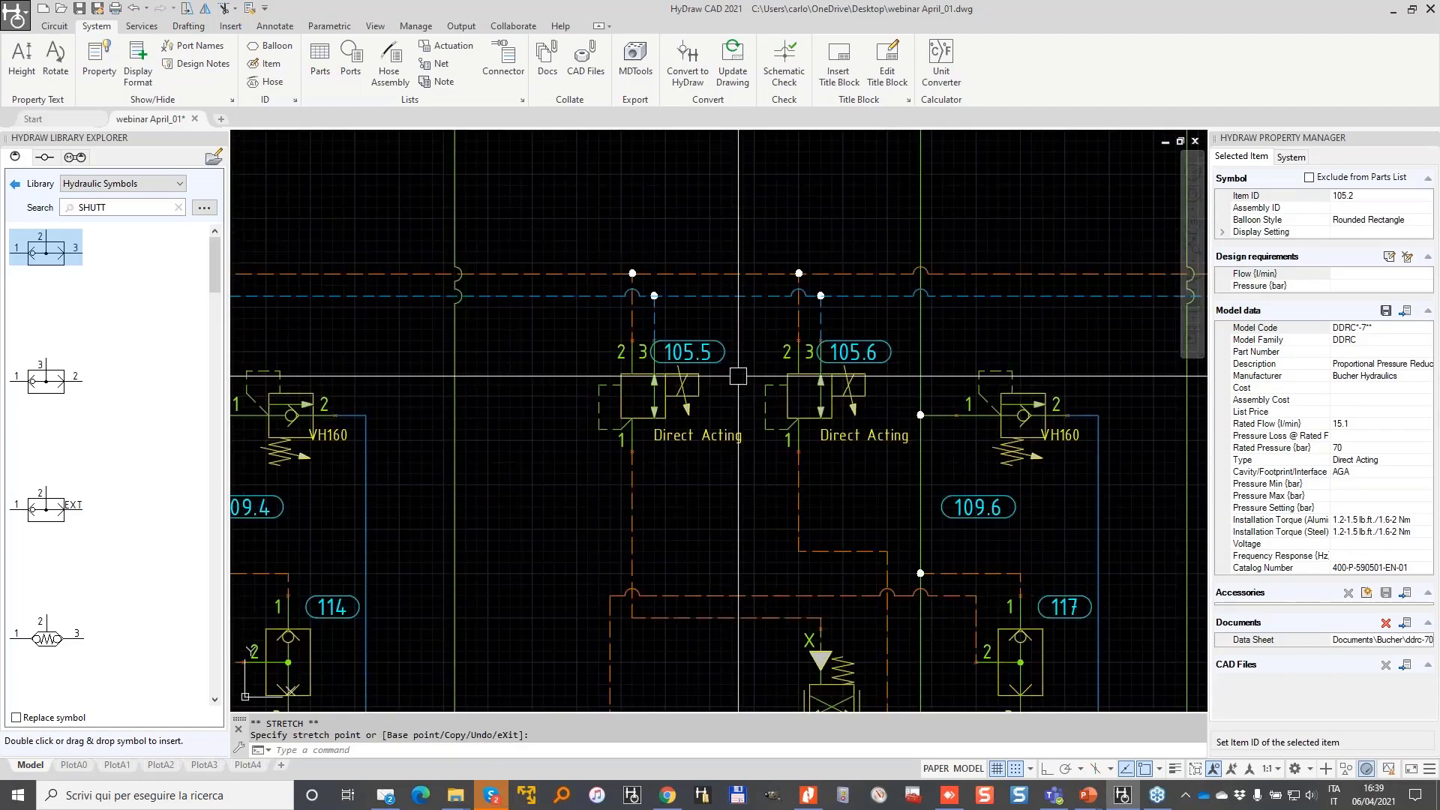
{"action": "scroll", "coordinate": [737, 375], "scroll_direction": "down", "scroll_amount": 2}
{"action": "middle_click_drag", "start_coordinate": [510, 467], "coordinate": [670, 320]}
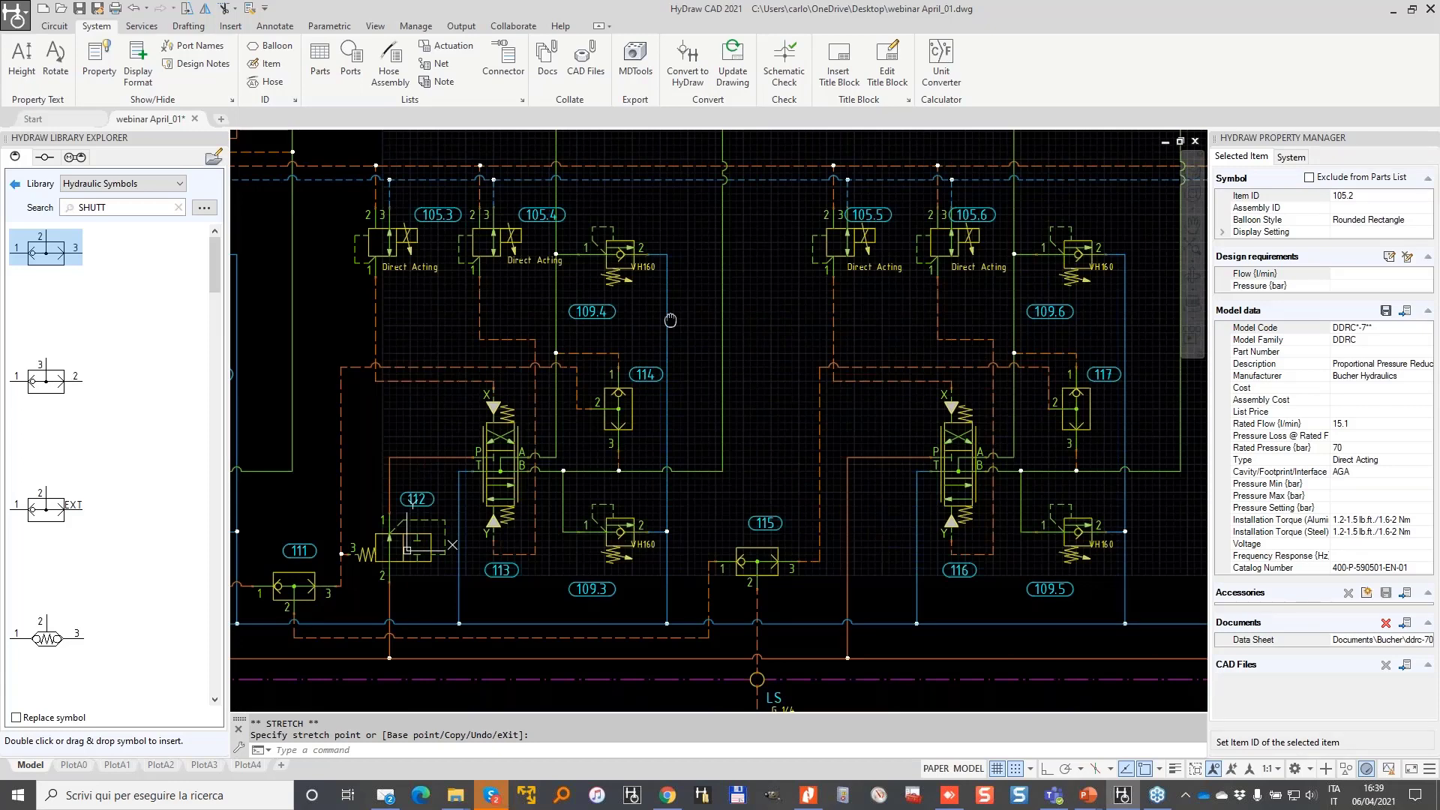
{"action": "scroll", "coordinate": [639, 373], "scroll_direction": "down", "scroll_amount": 2}
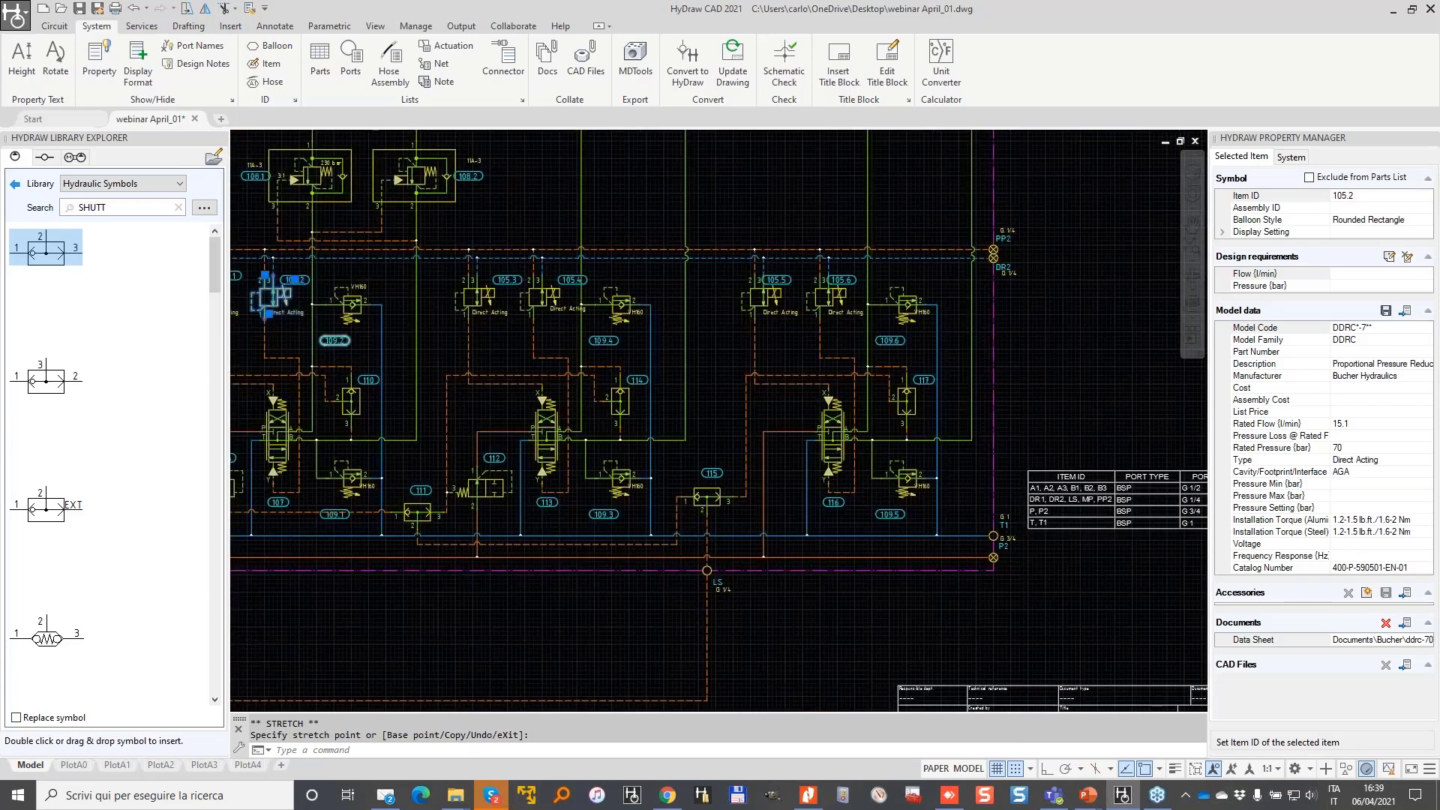
- Move the item ID balloons of relief valves 109.2 and 109.4 directly beneath their symbols
{"action": "left_click", "coordinate": [335, 340]}
{"action": "scroll", "coordinate": [335, 340], "scroll_direction": "up", "scroll_amount": 4}
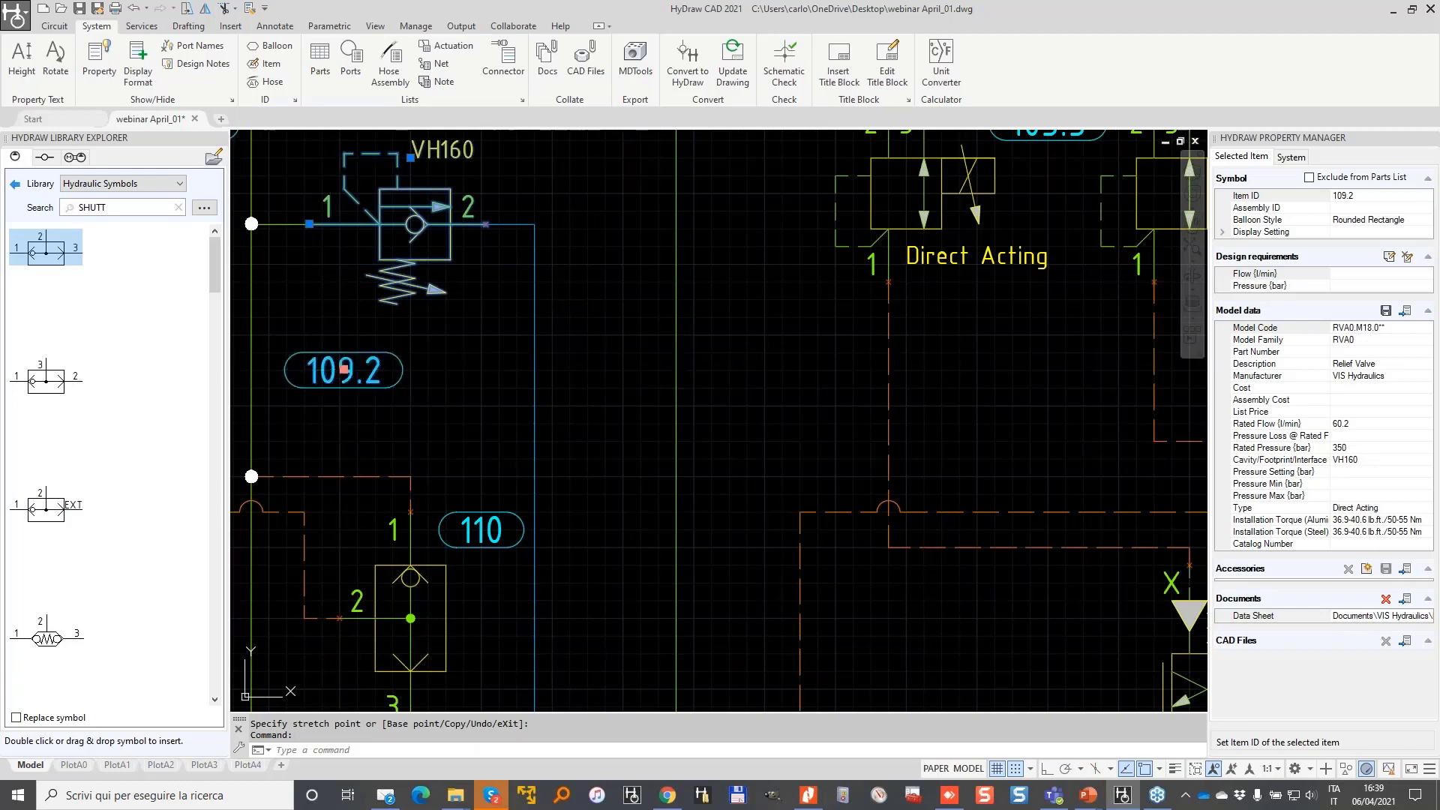
{"action": "left_click", "coordinate": [343, 369]}
{"action": "left_click", "coordinate": [410, 351]}
{"action": "scroll", "coordinate": [410, 351], "scroll_direction": "down", "scroll_amount": 3}
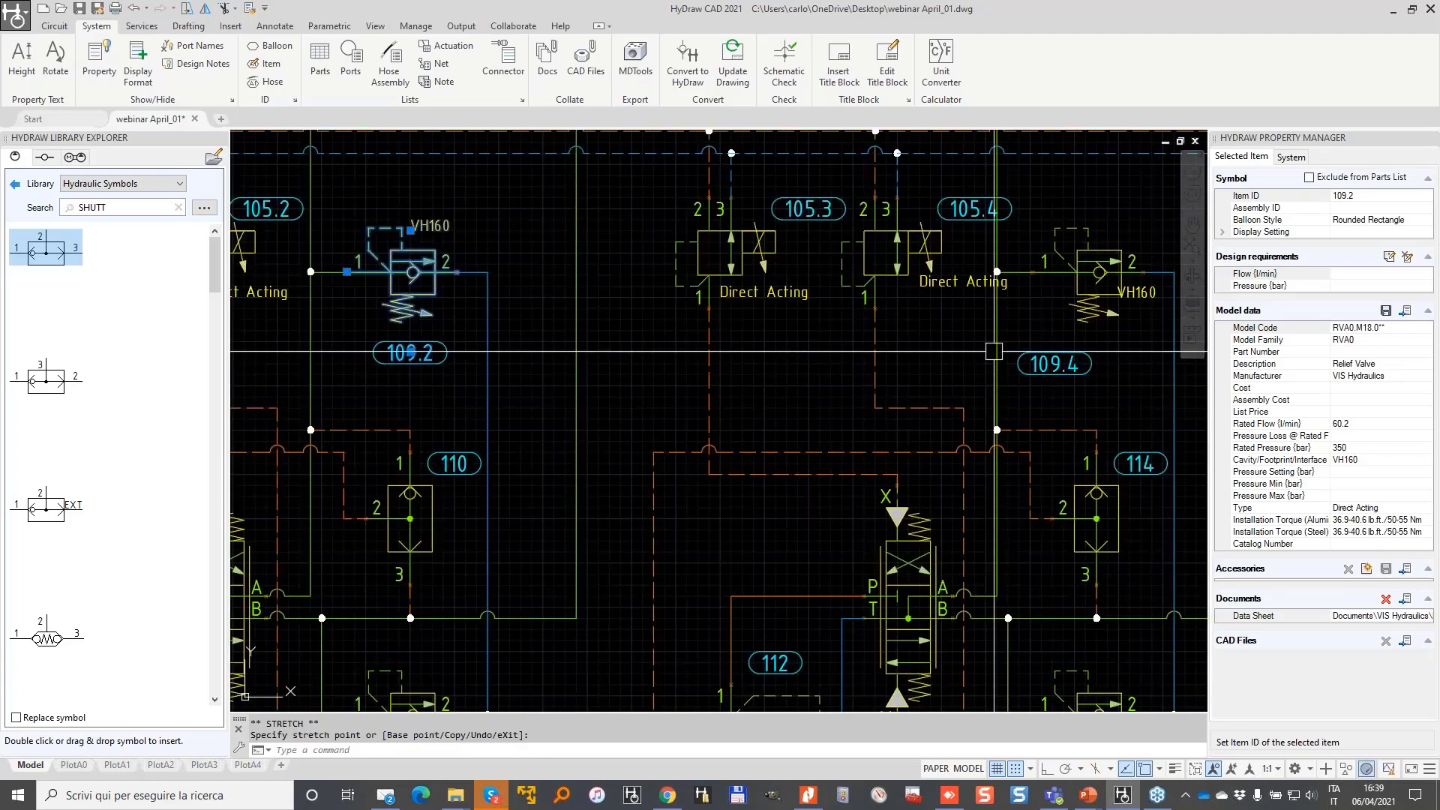
{"action": "left_click", "coordinate": [1065, 363]}
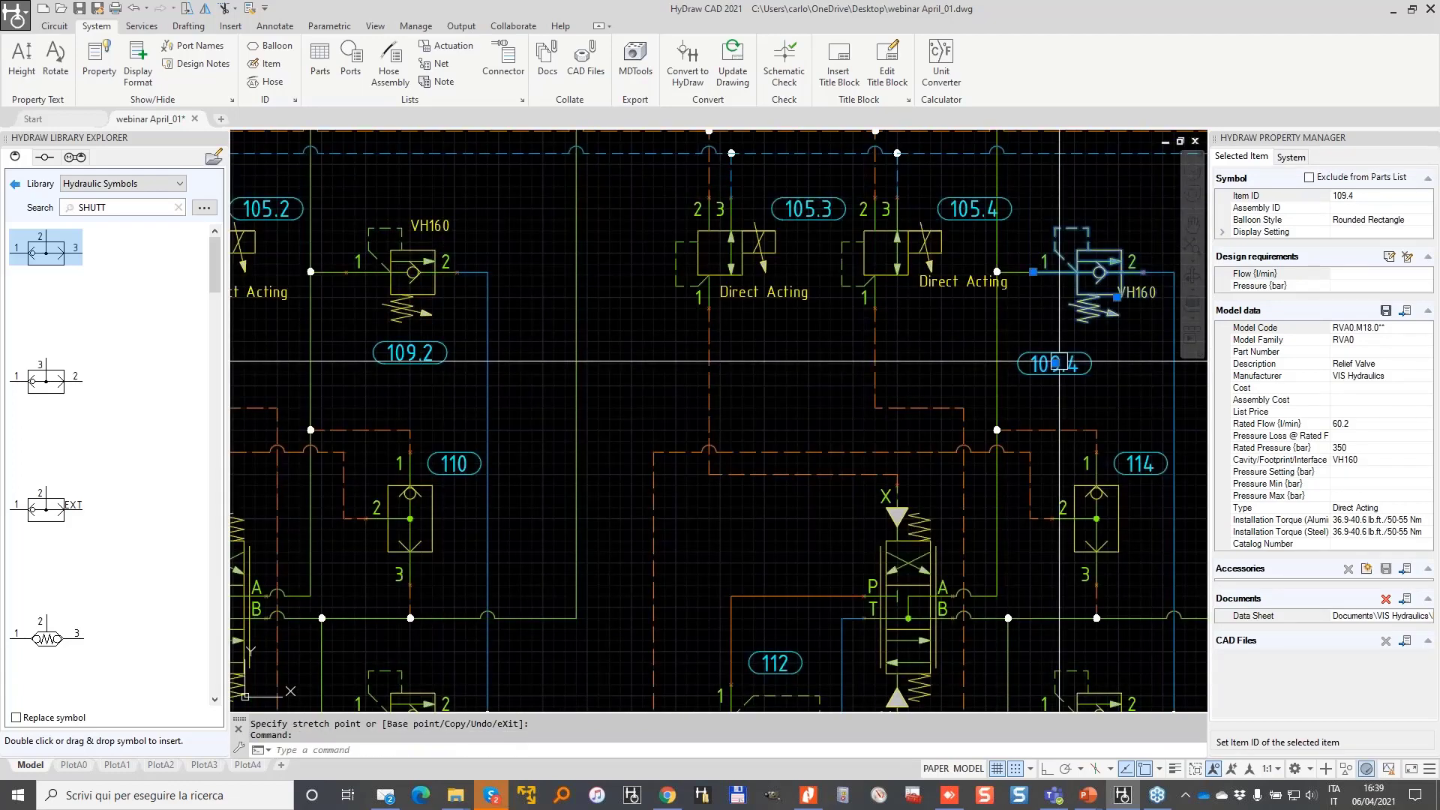
{"action": "left_click", "coordinate": [1055, 363]}
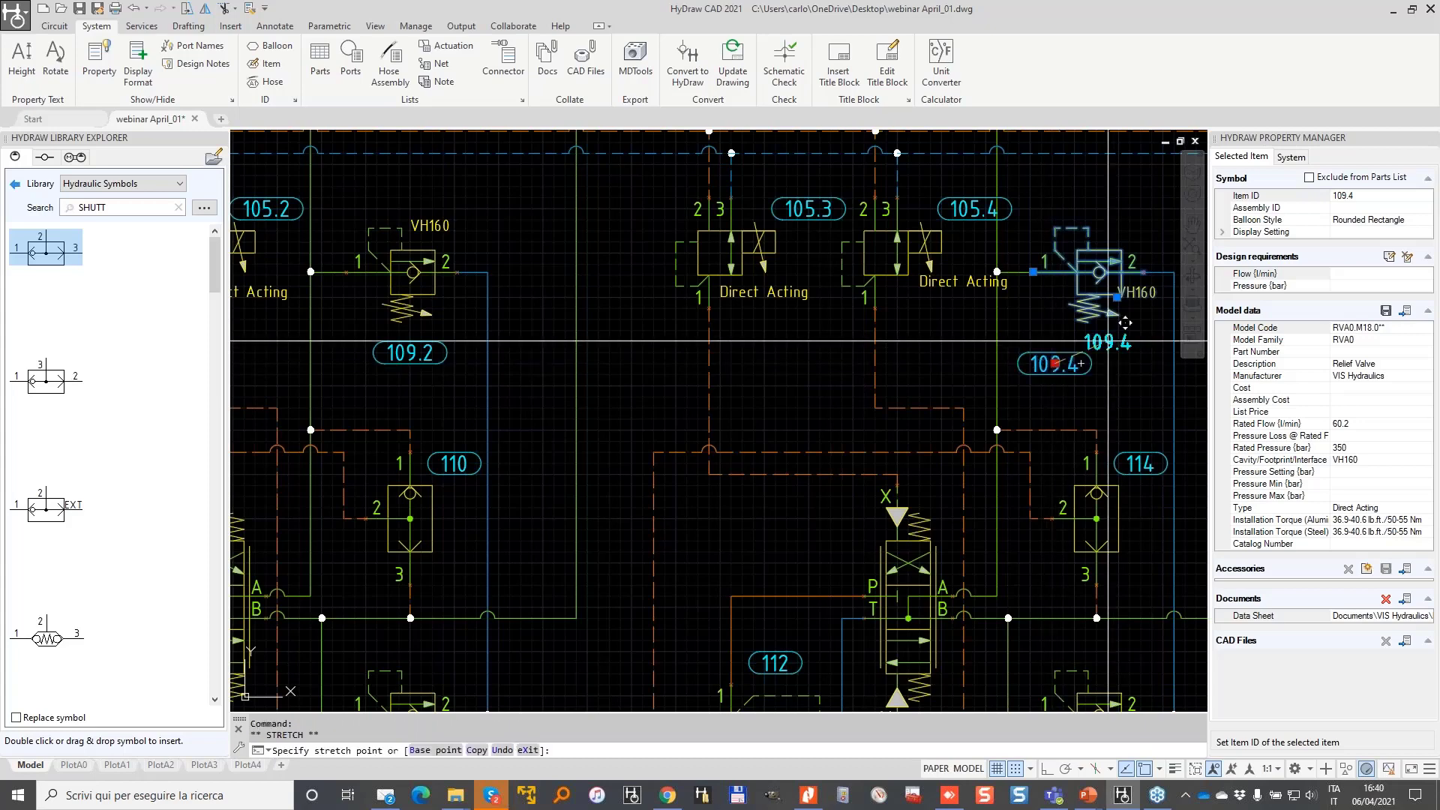
{"action": "left_click", "coordinate": [1107, 341]}
{"action": "key", "text": "Escape"}
- Generate a parts list for the whole schematic with accessories, child items and grouped identical items in the HyDraw default format
{"action": "scroll", "coordinate": [678, 322], "scroll_direction": "down", "scroll_amount": 5}
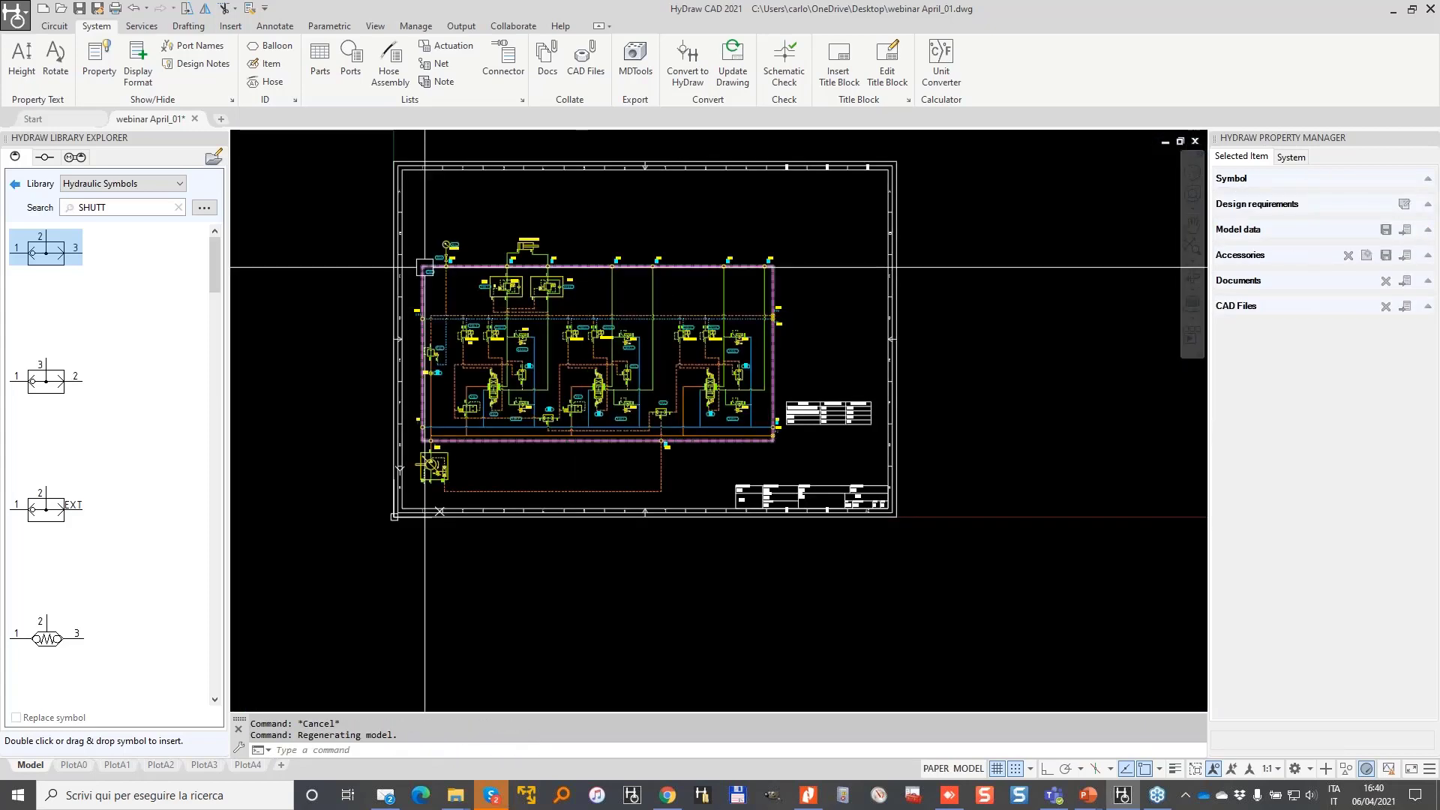
{"action": "scroll", "coordinate": [482, 235], "scroll_direction": "up", "scroll_amount": 2}
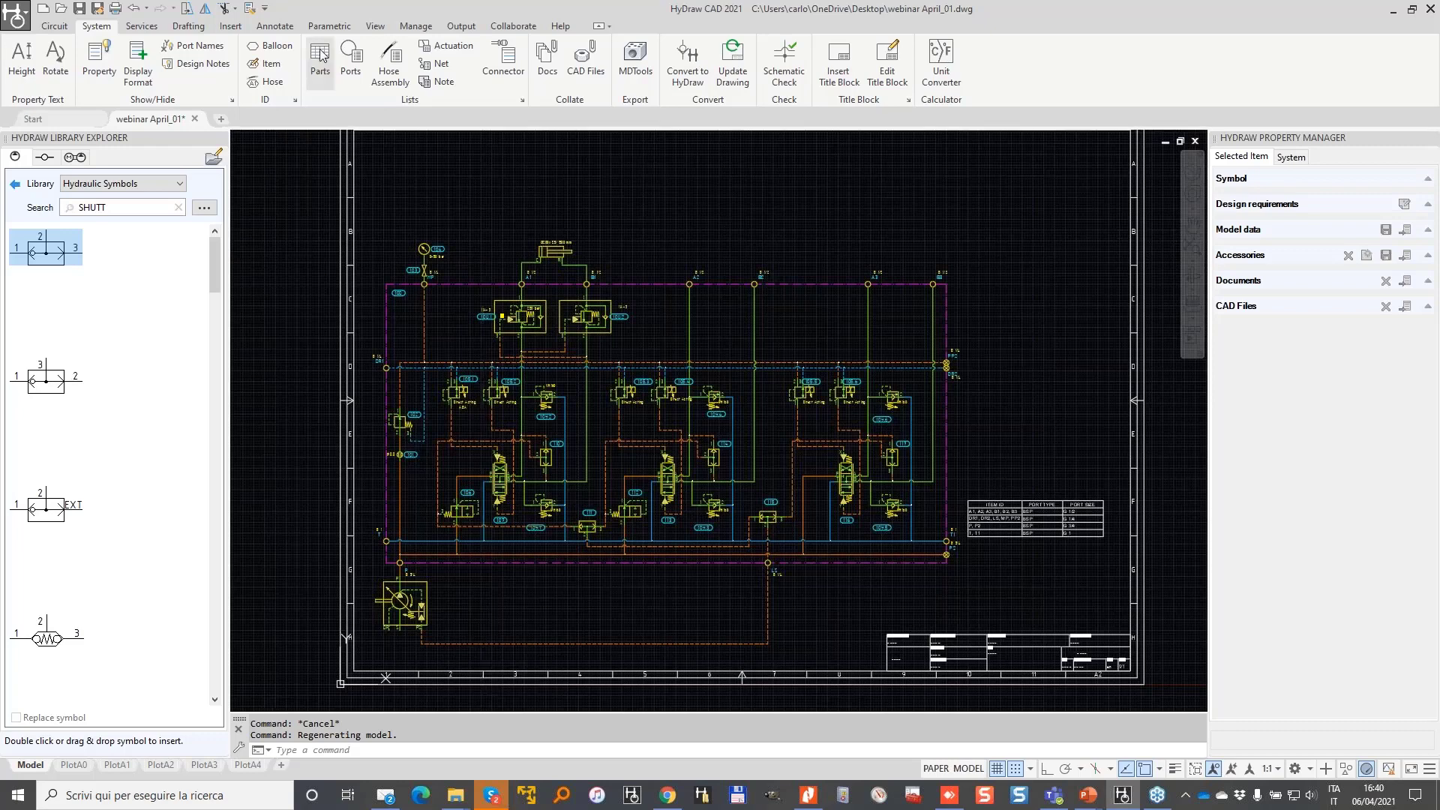
{"action": "left_click", "coordinate": [320, 56]}
{"action": "left_click", "coordinate": [304, 191]}
{"action": "left_click", "coordinate": [1027, 660]}
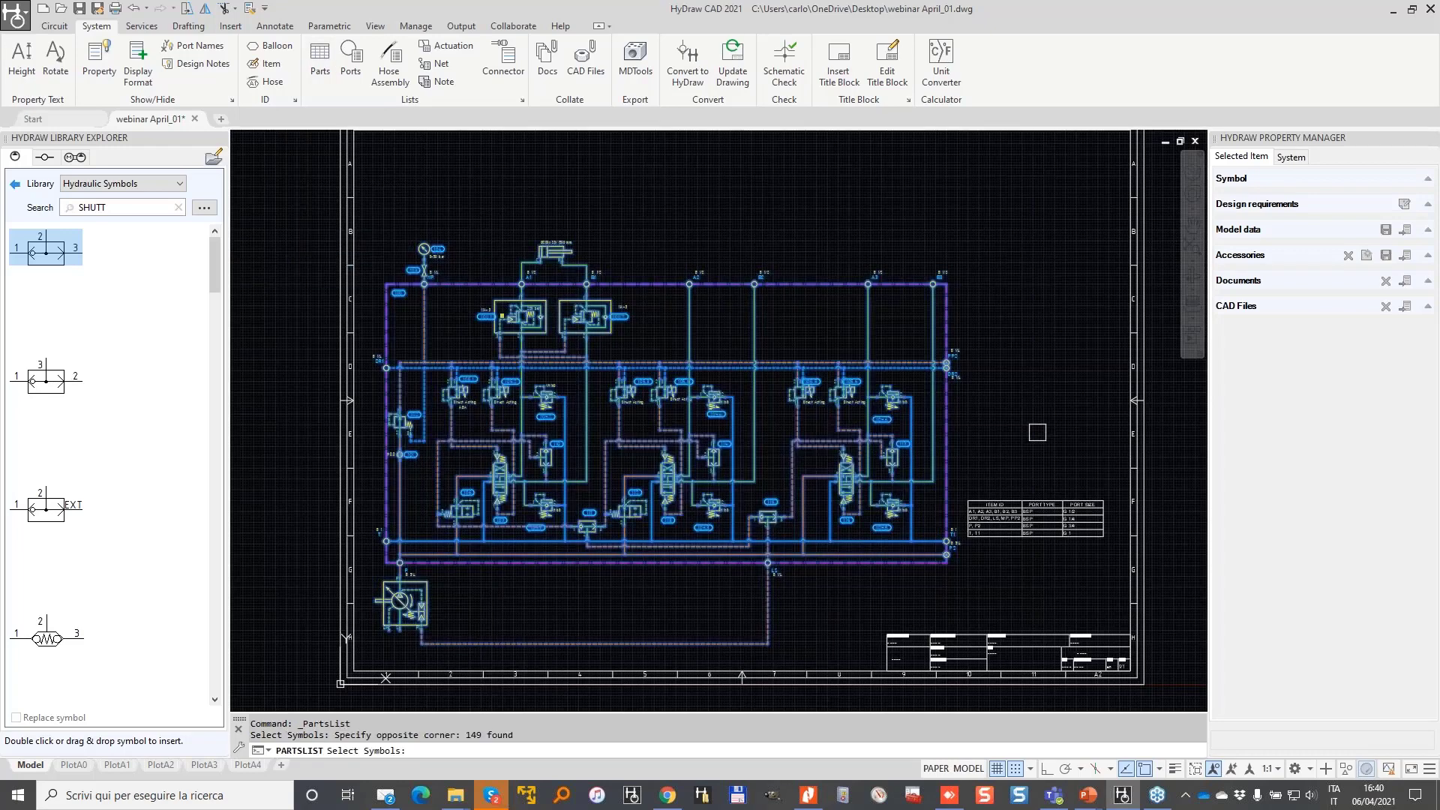
{"action": "key", "text": "Return"}
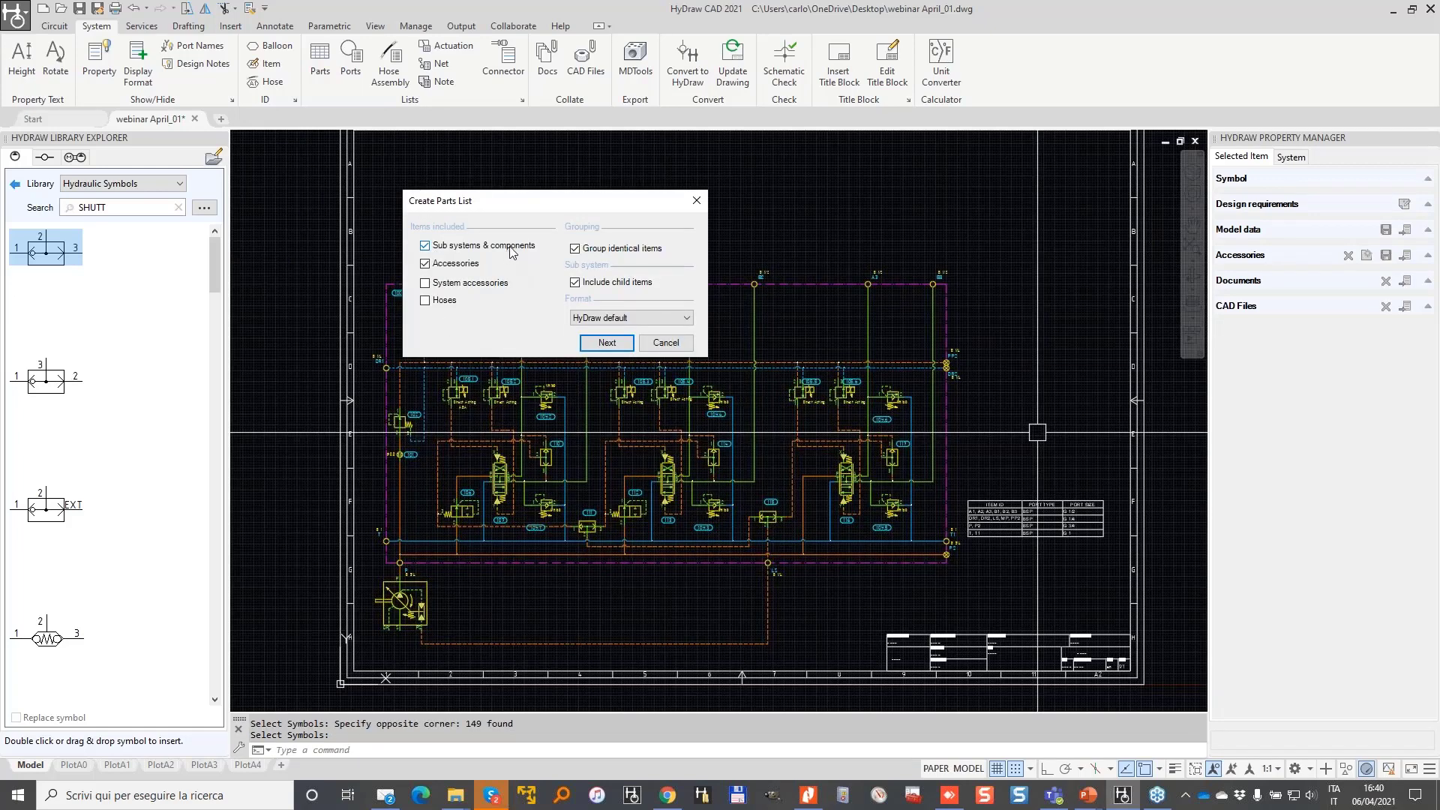
{"action": "left_click", "coordinate": [621, 349]}
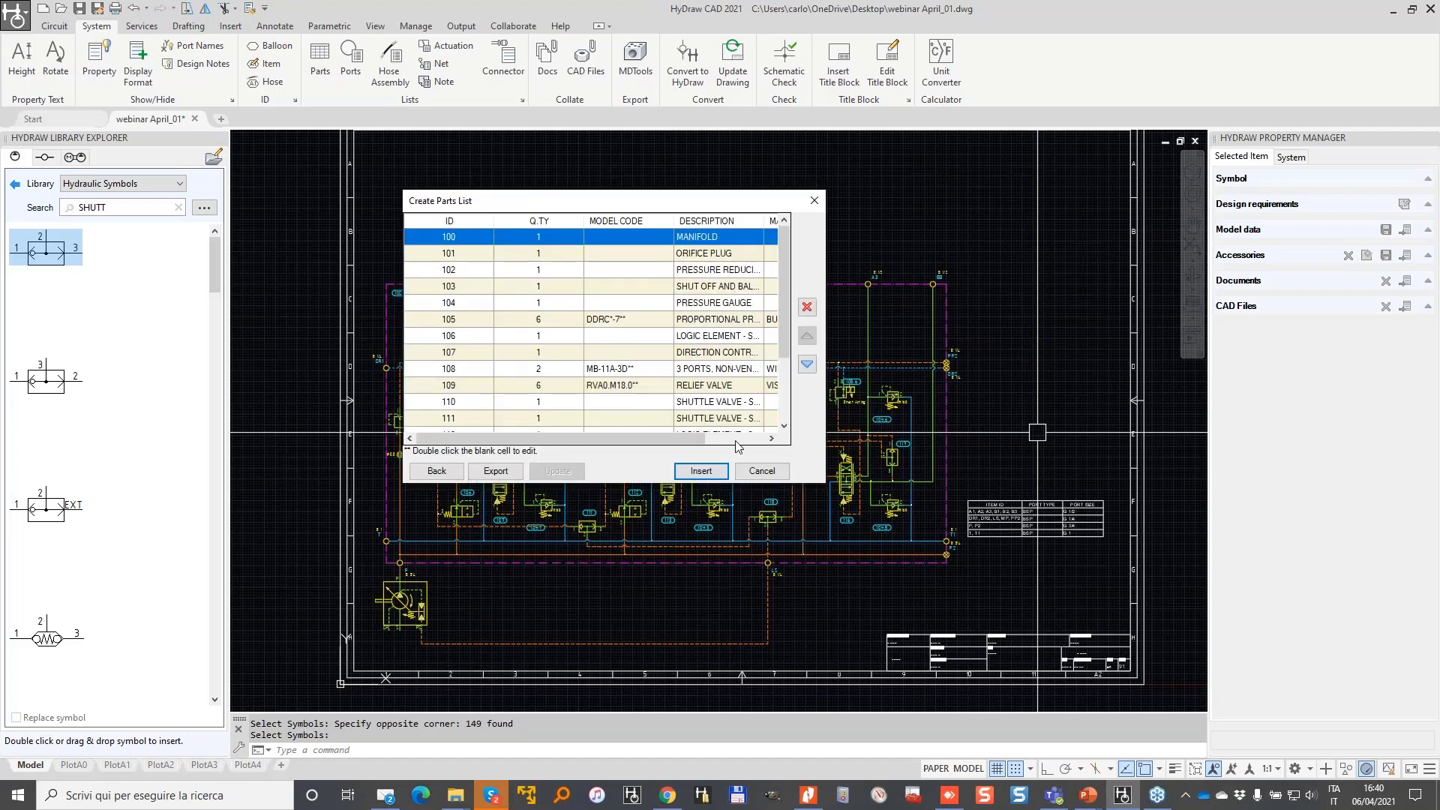
- Enlarge the parts list preview to review its rows, and insert the table in the upper-right corner of the drawing sheet
{"action": "left_click_drag", "start_coordinate": [934, 557], "coordinate": [1104, 658]}
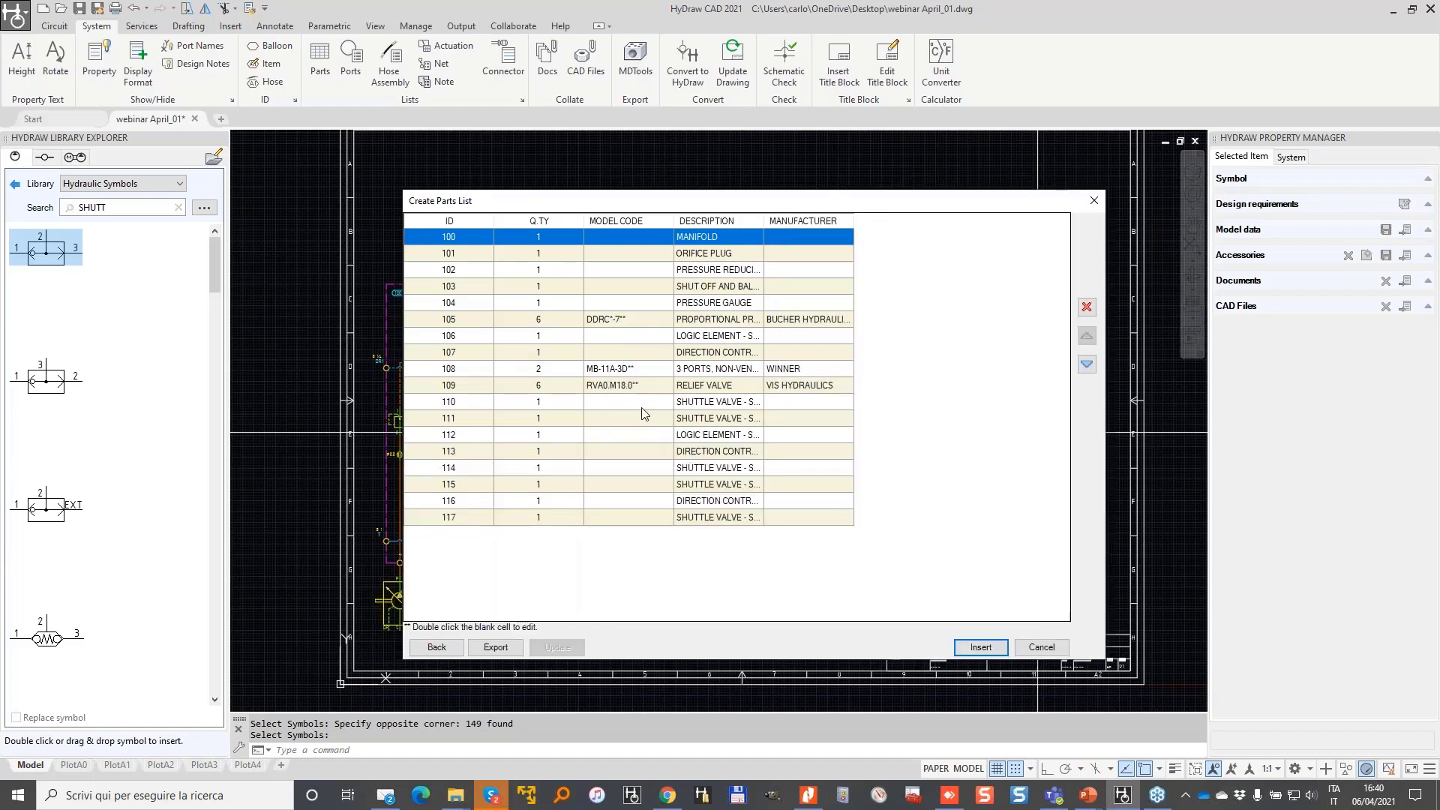
{"action": "left_click", "coordinate": [615, 407]}
{"action": "left_click", "coordinate": [606, 418]}
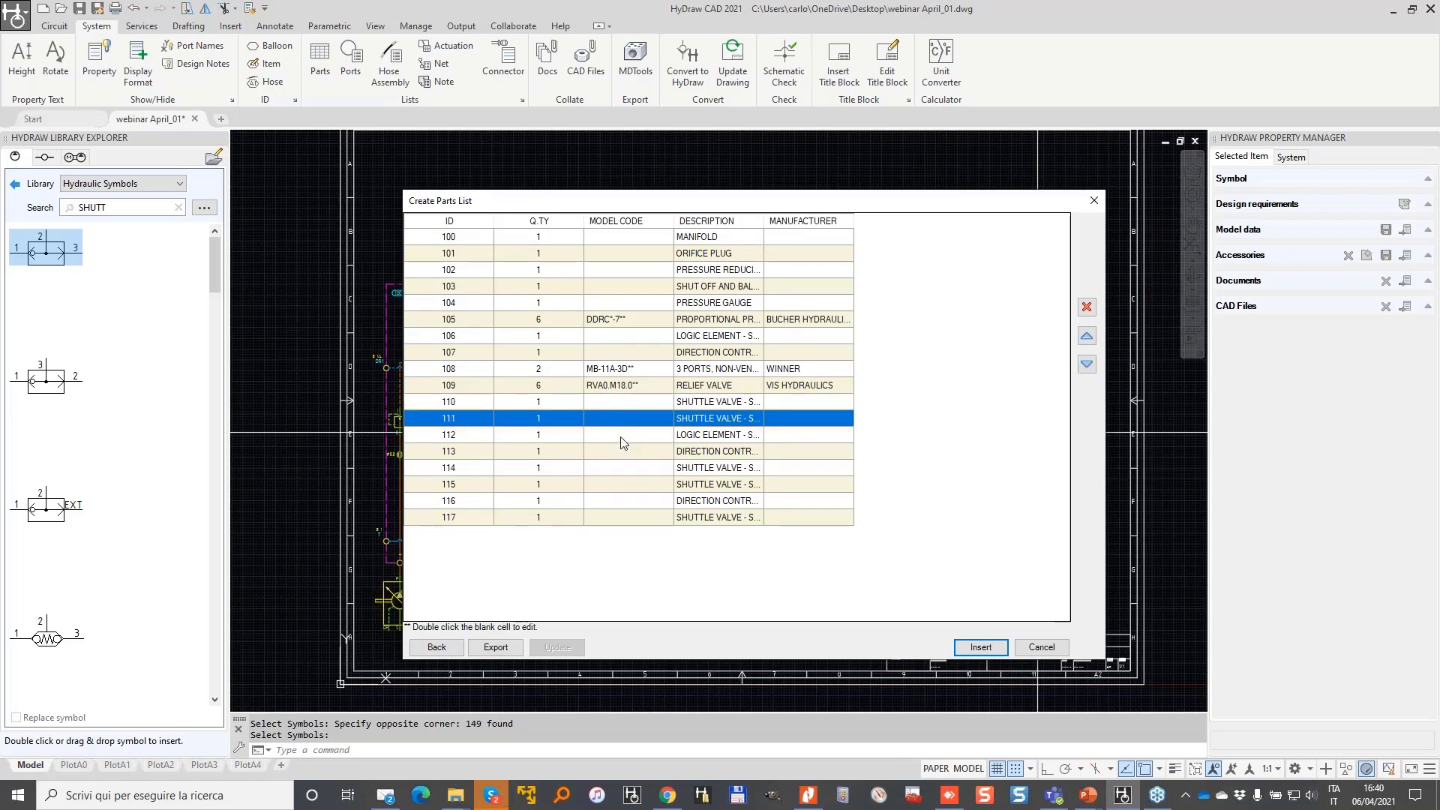
{"action": "left_click", "coordinate": [980, 647]}
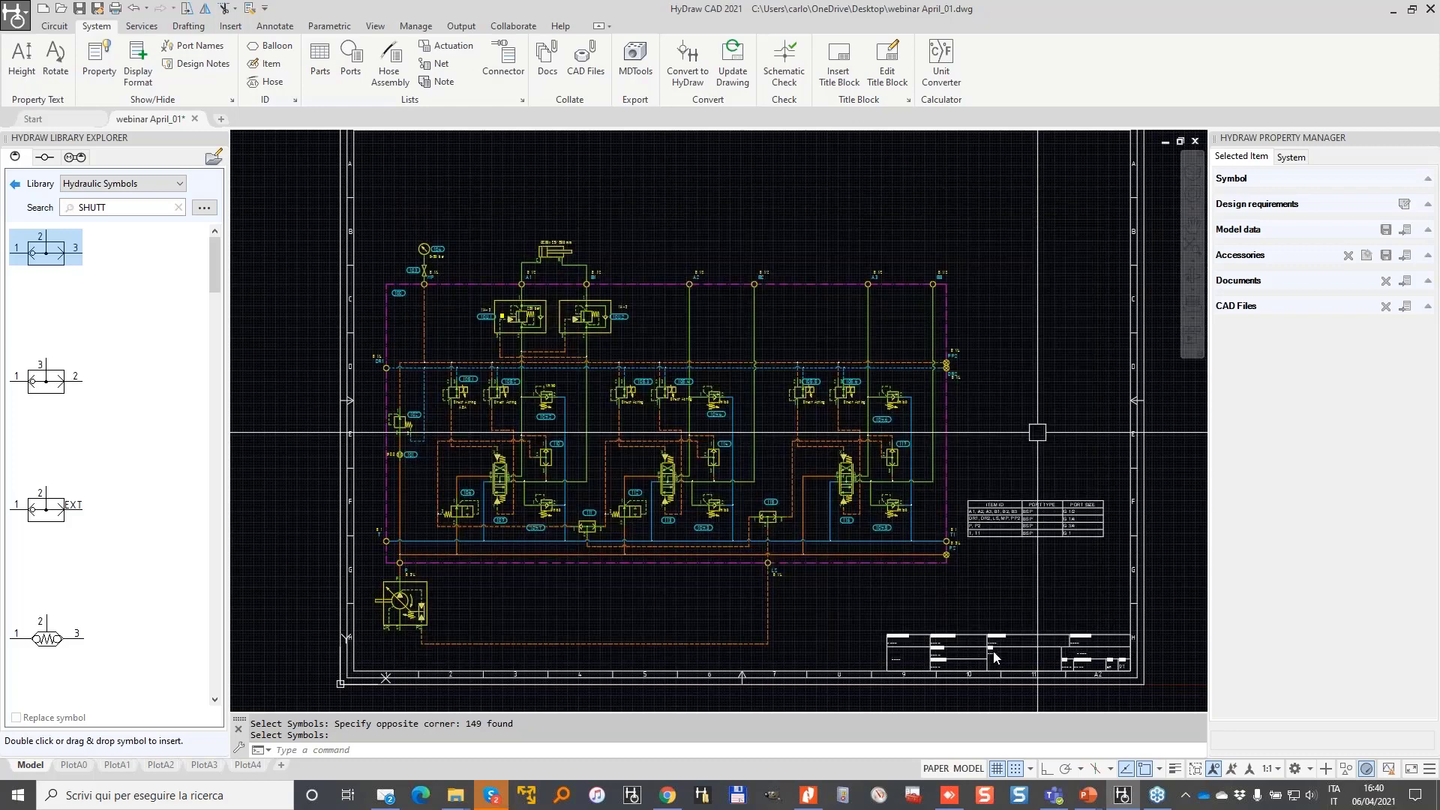
{"action": "middle_click_drag", "start_coordinate": [795, 196], "coordinate": [670, 359]}
{"action": "left_click", "coordinate": [721, 312]}
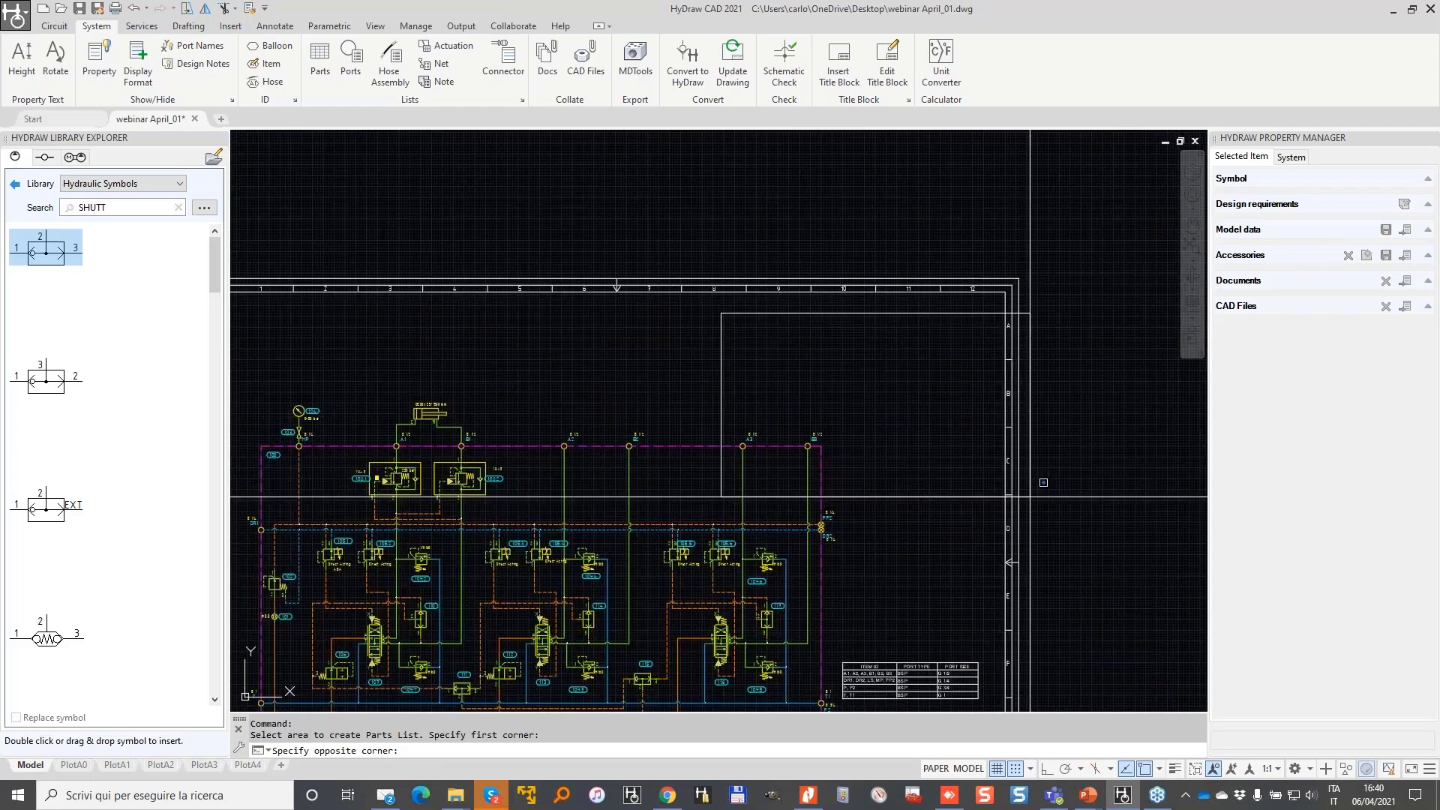
{"action": "left_click", "coordinate": [1029, 496]}
{"action": "left_click", "coordinate": [896, 385]}
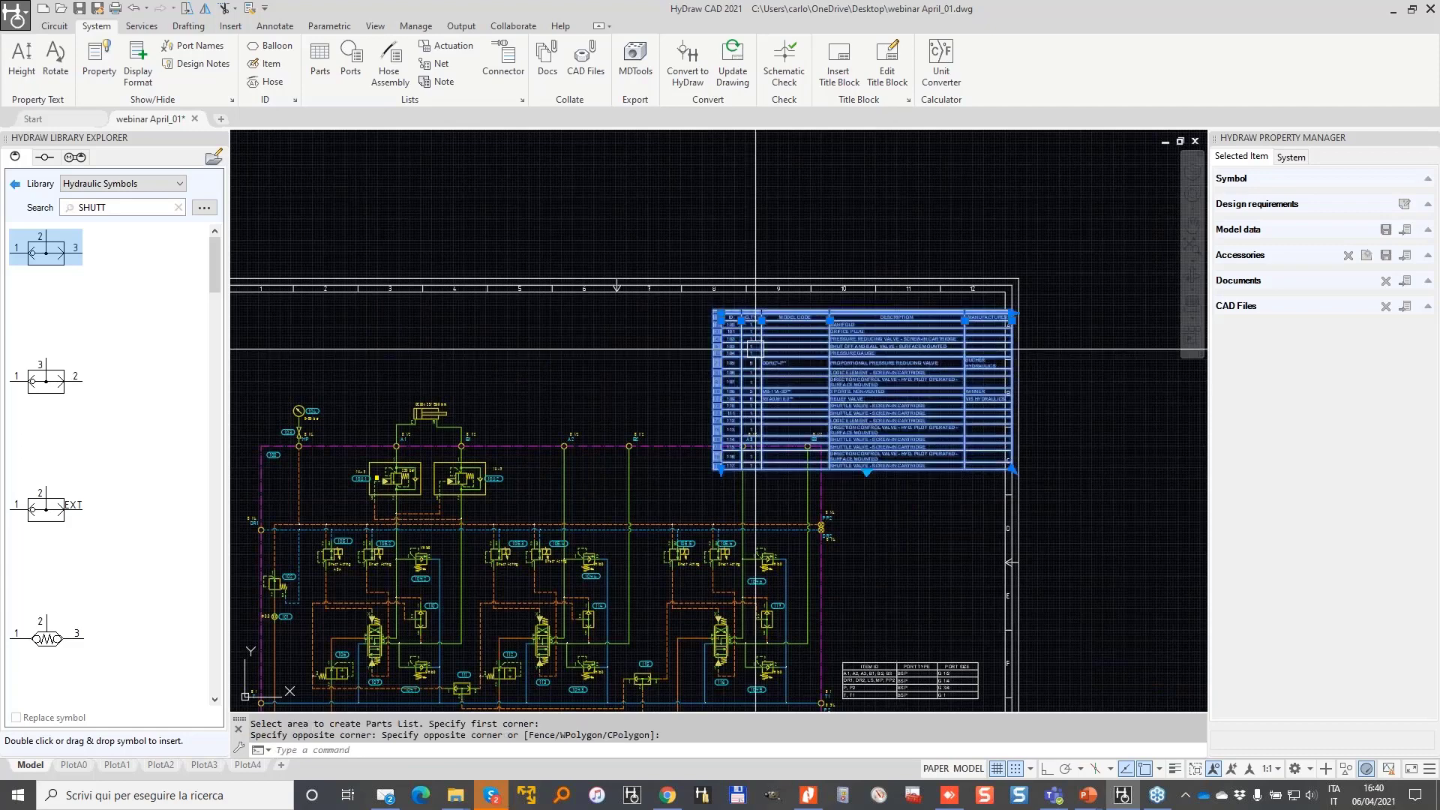
- Set the model code of logic element 106 in the first manifold section to COMPENSATOR
{"action": "scroll", "coordinate": [634, 374], "scroll_direction": "down", "scroll_amount": 3}
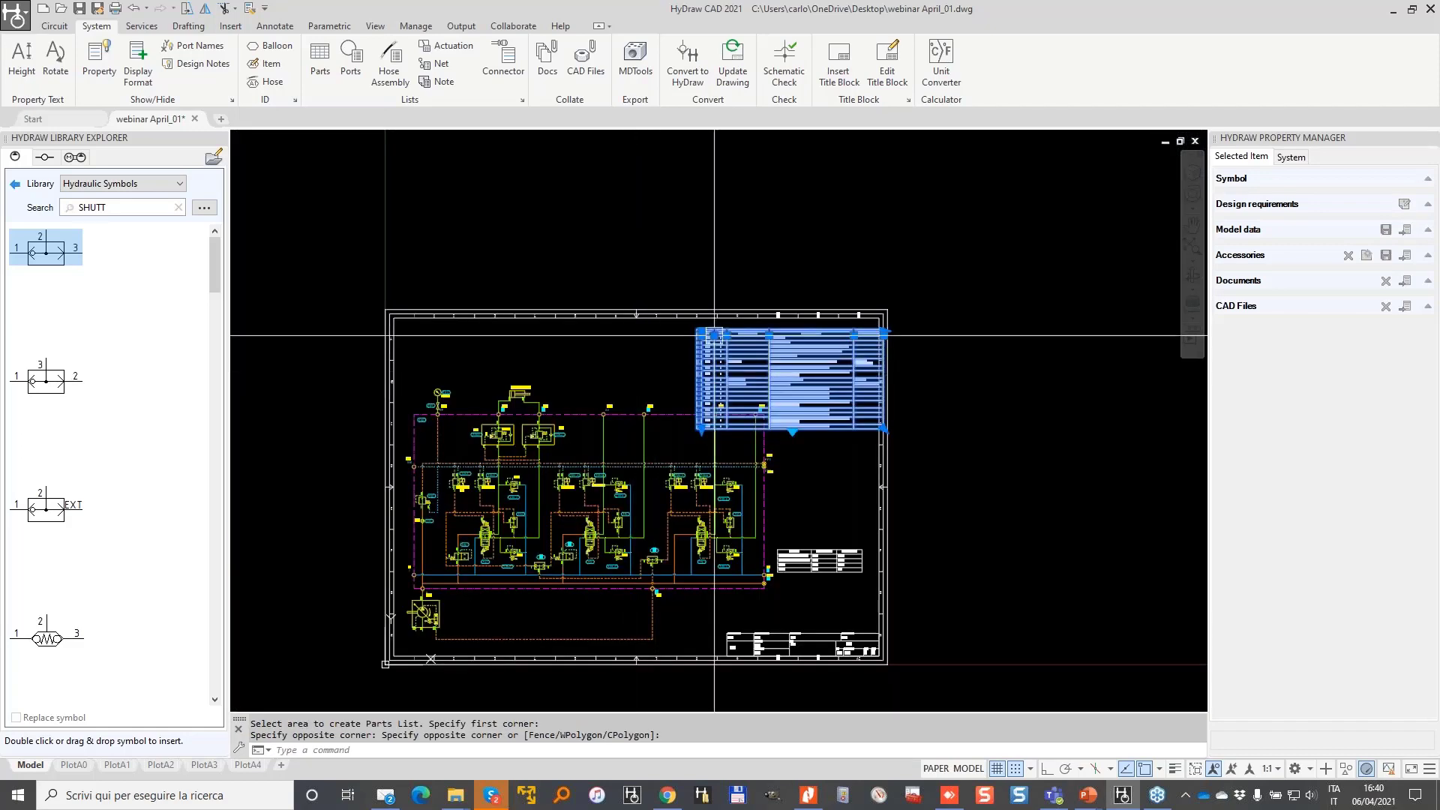
{"action": "scroll", "coordinate": [713, 335], "scroll_direction": "up", "scroll_amount": 2}
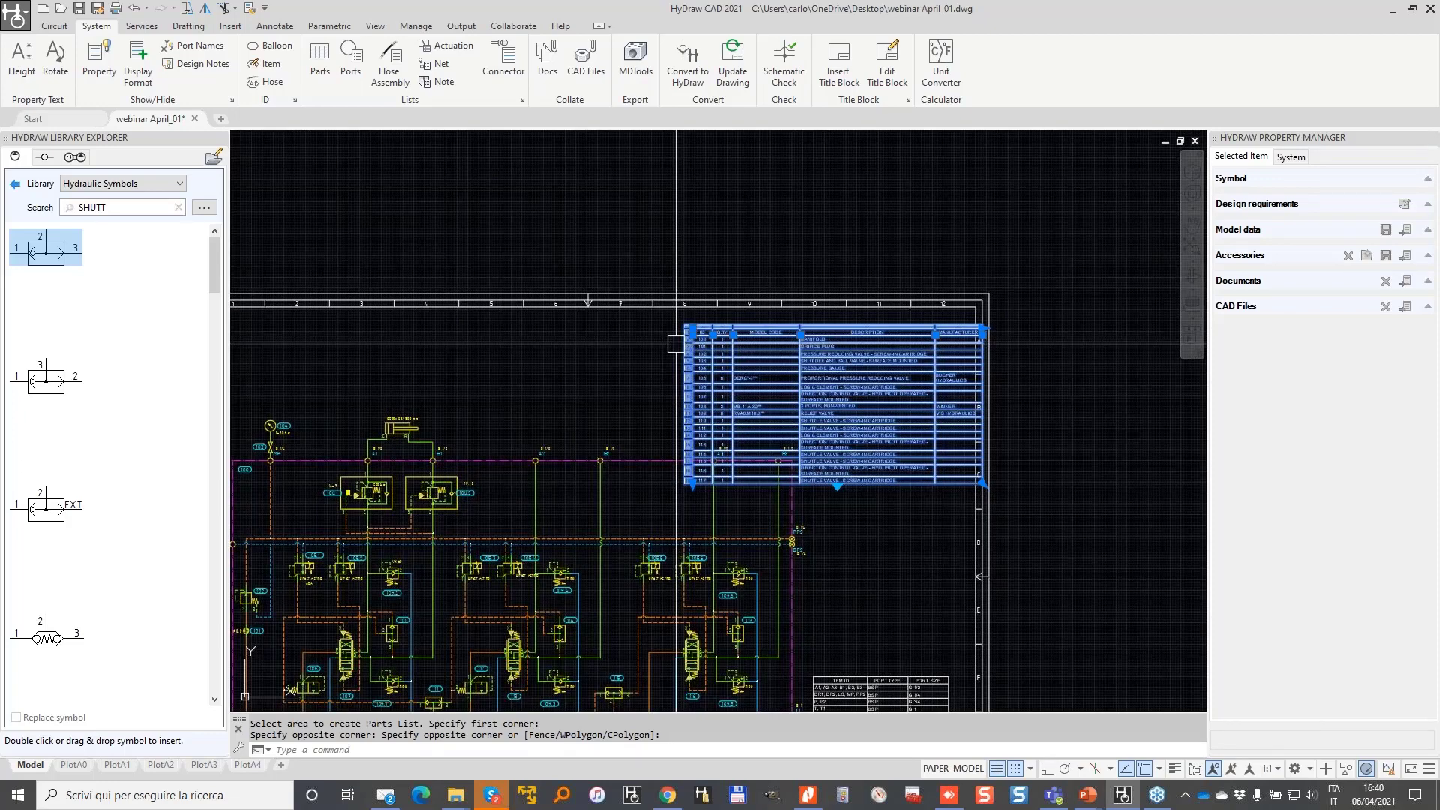
{"action": "middle_click_drag", "start_coordinate": [676, 344], "coordinate": [782, 263]}
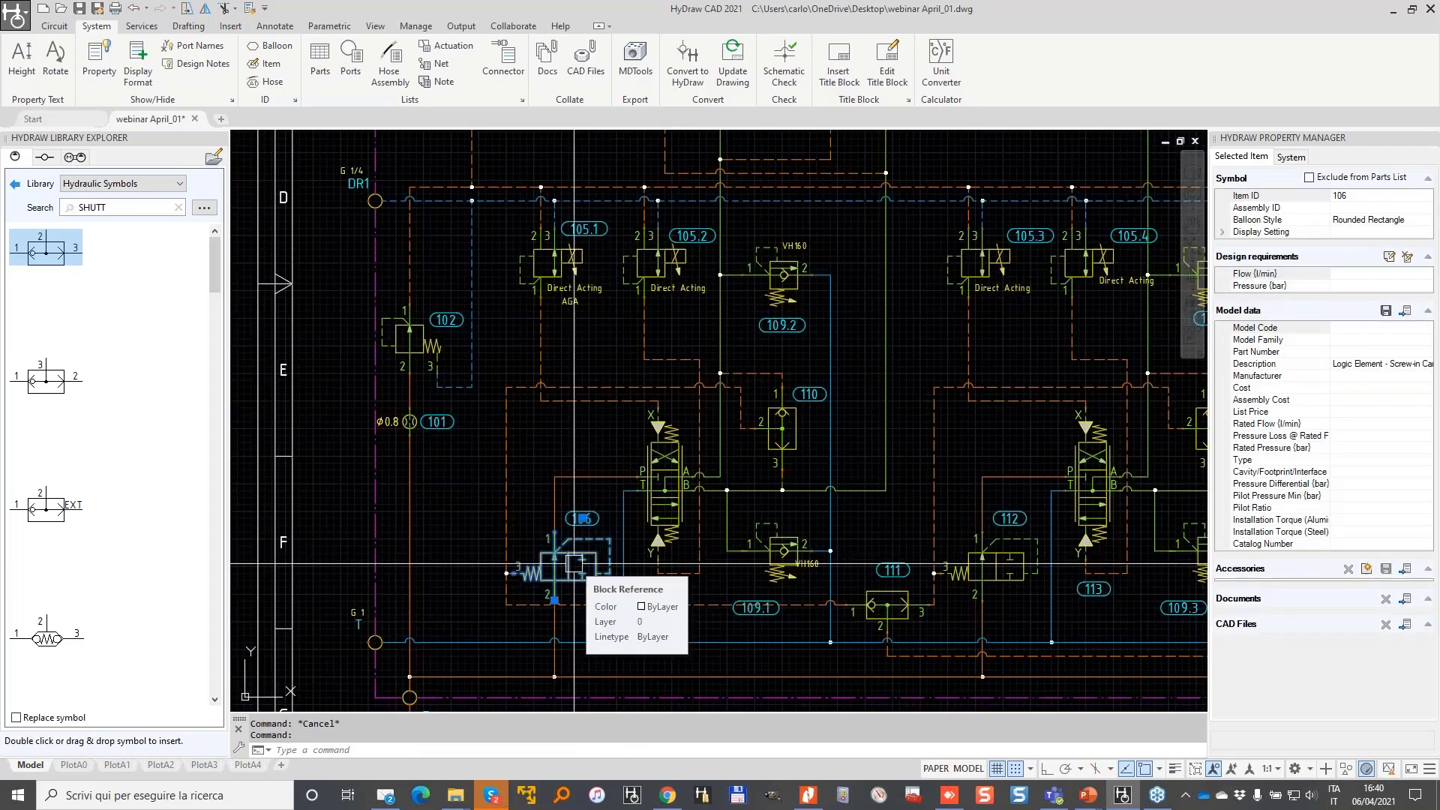
{"action": "scroll", "coordinate": [574, 563], "scroll_direction": "up", "scroll_amount": 2}
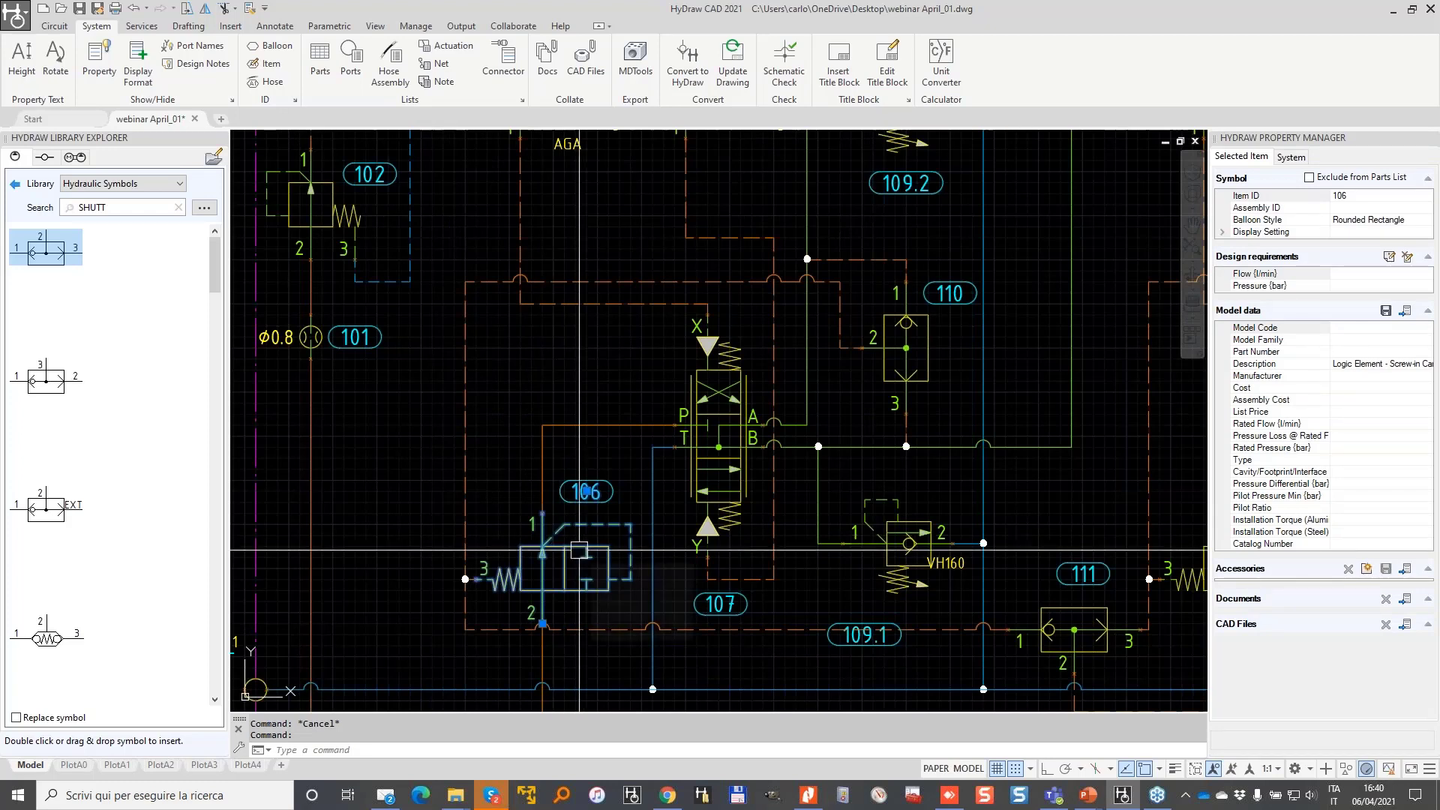
{"action": "scroll", "coordinate": [579, 550], "scroll_direction": "down", "scroll_amount": 2}
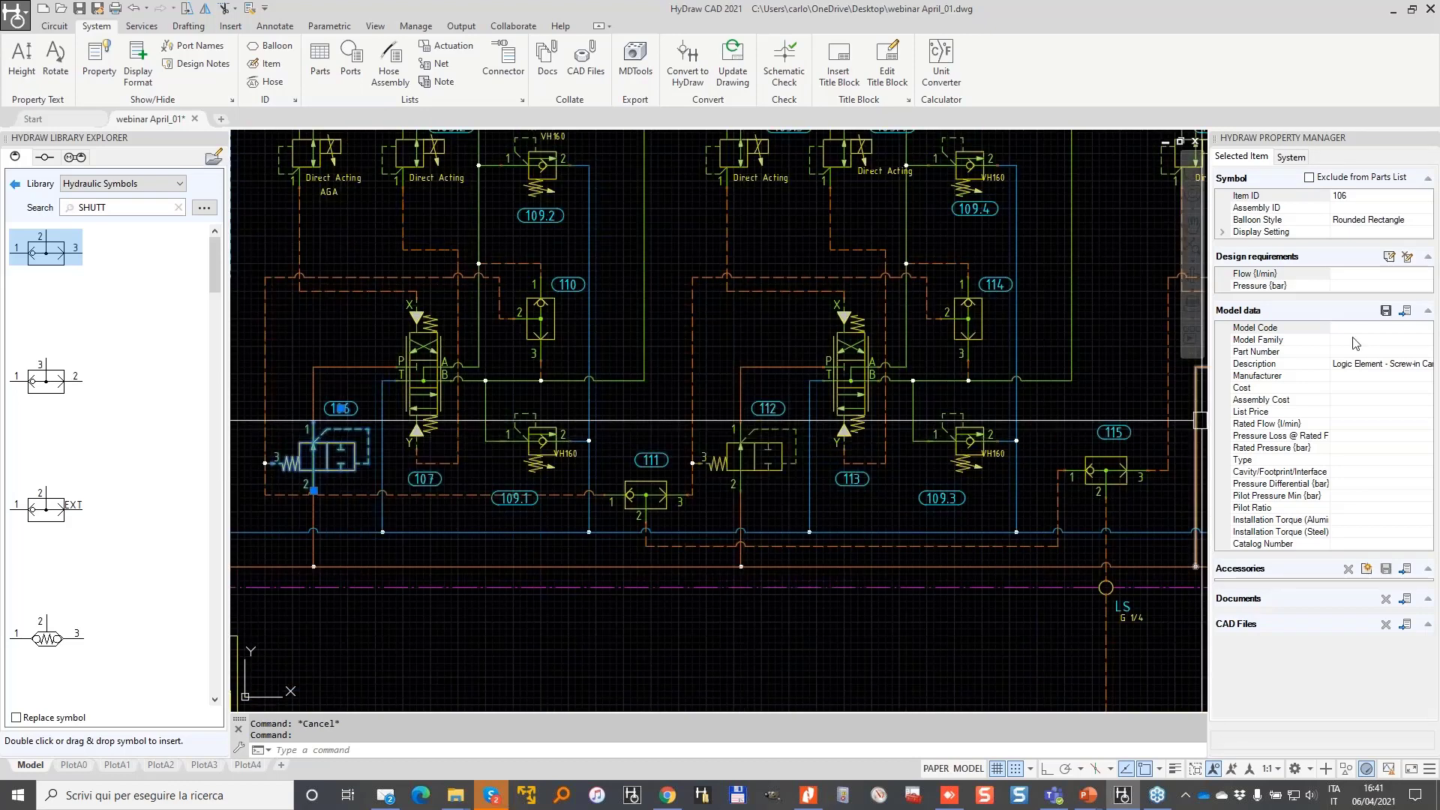
{"action": "left_click", "coordinate": [1334, 328]}
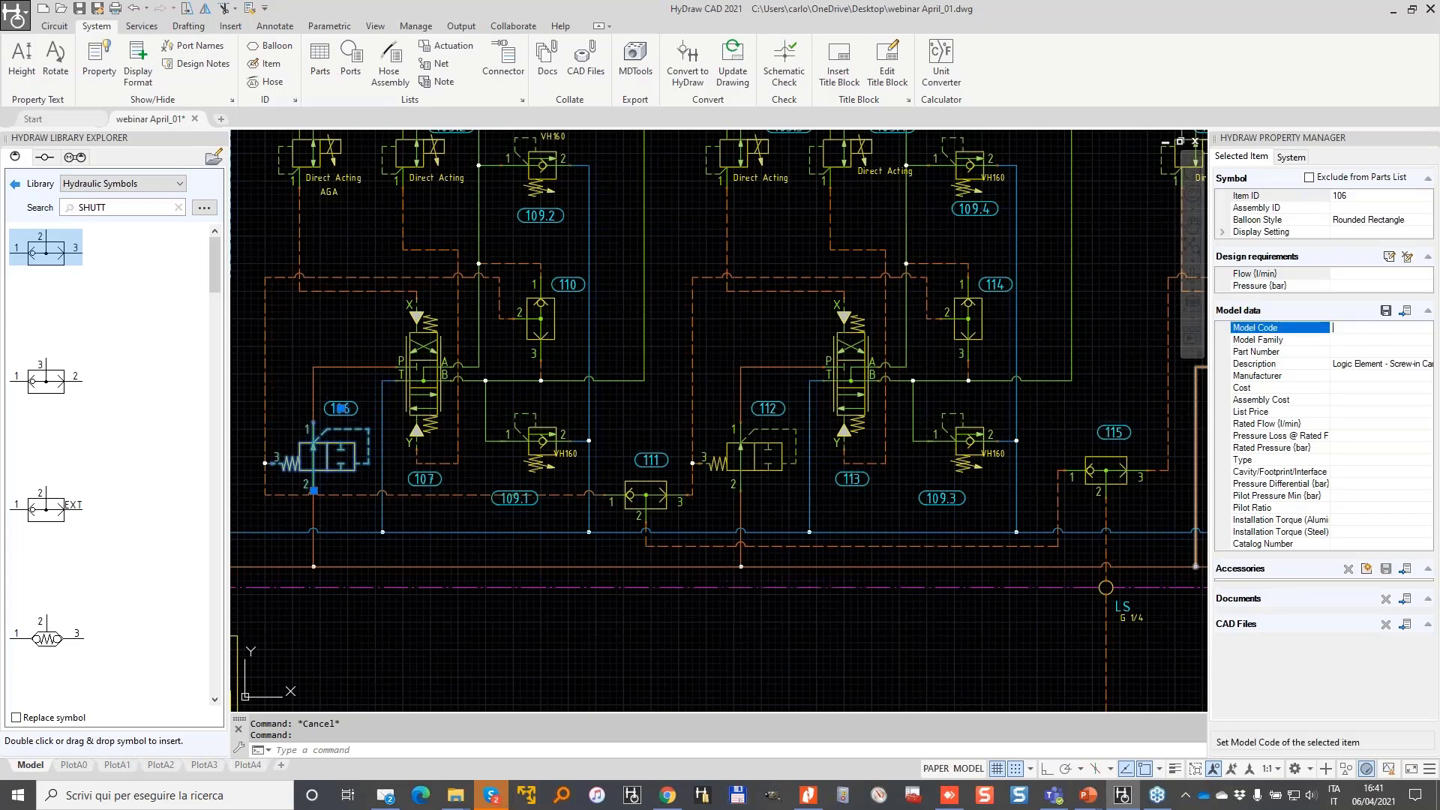
{"action": "type", "text": "COMPENSATOR"}
{"action": "key", "text": "Return"}
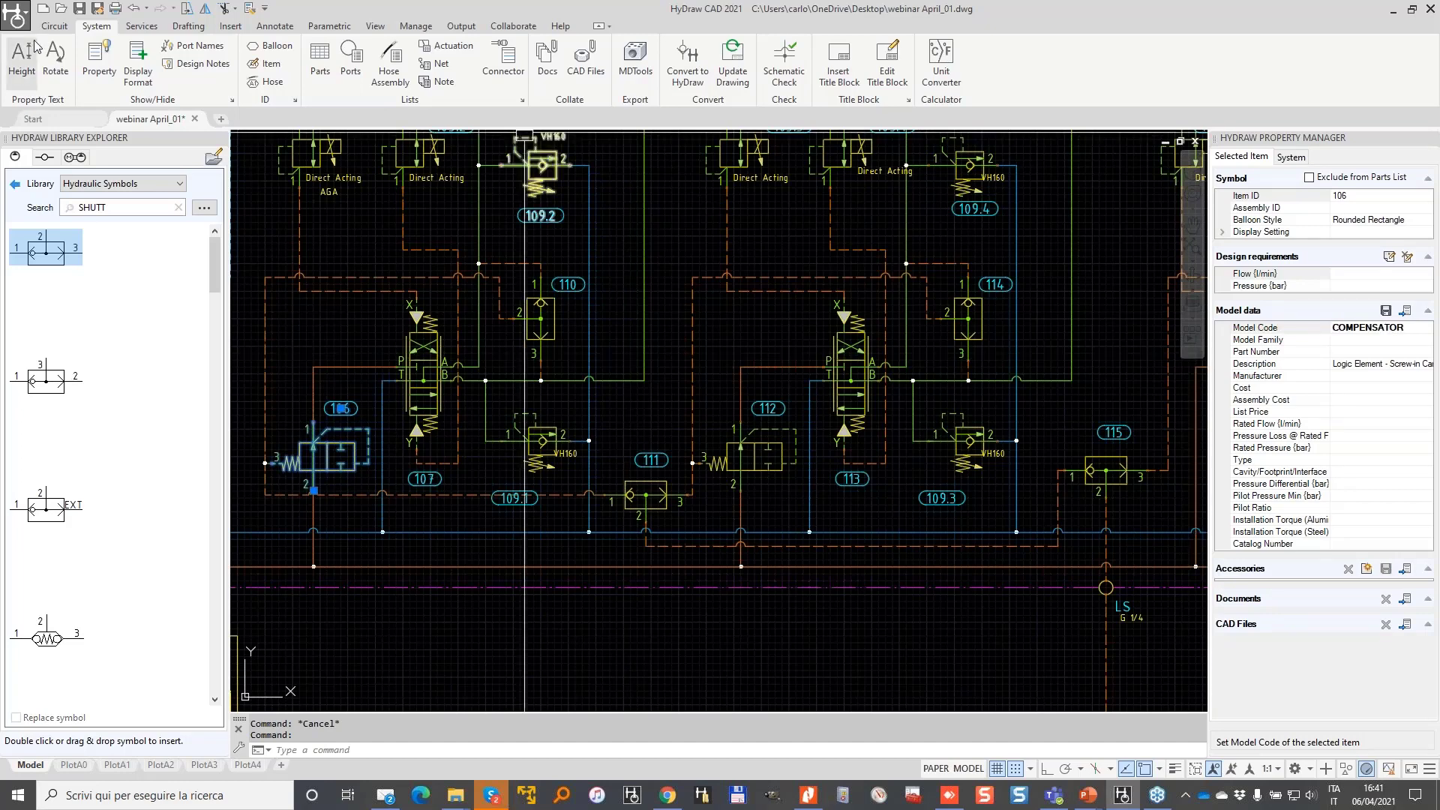
- Copy all model data and design requirements from logic element 106 to logic element 112, and check the copied model code
{"action": "left_click", "coordinate": [54, 25]}
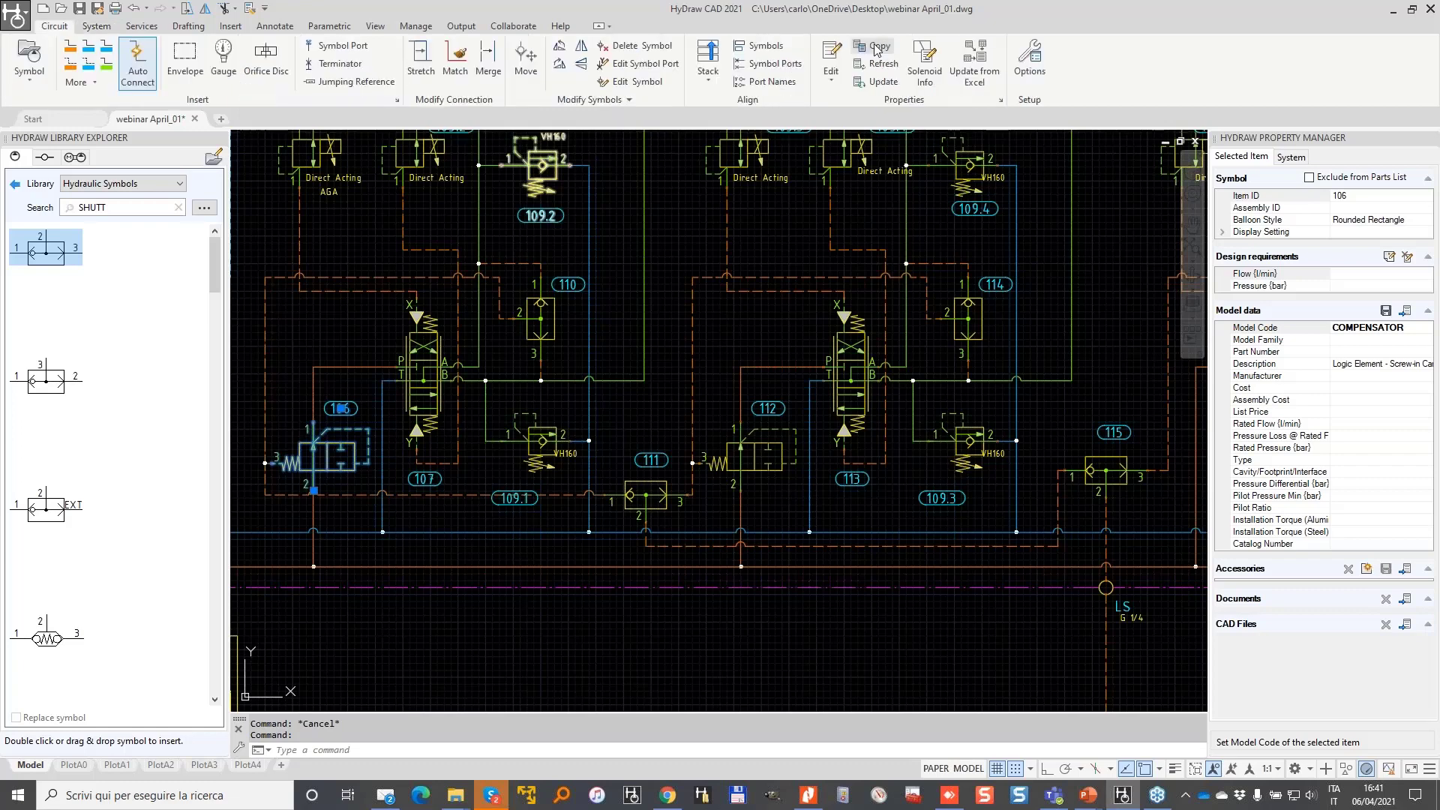
{"action": "left_click", "coordinate": [875, 47]}
{"action": "left_click", "coordinate": [779, 450]}
{"action": "middle_click_drag", "start_coordinate": [876, 408], "coordinate": [473, 408]}
{"action": "scroll", "coordinate": [950, 453], "scroll_direction": "down", "scroll_amount": 3}
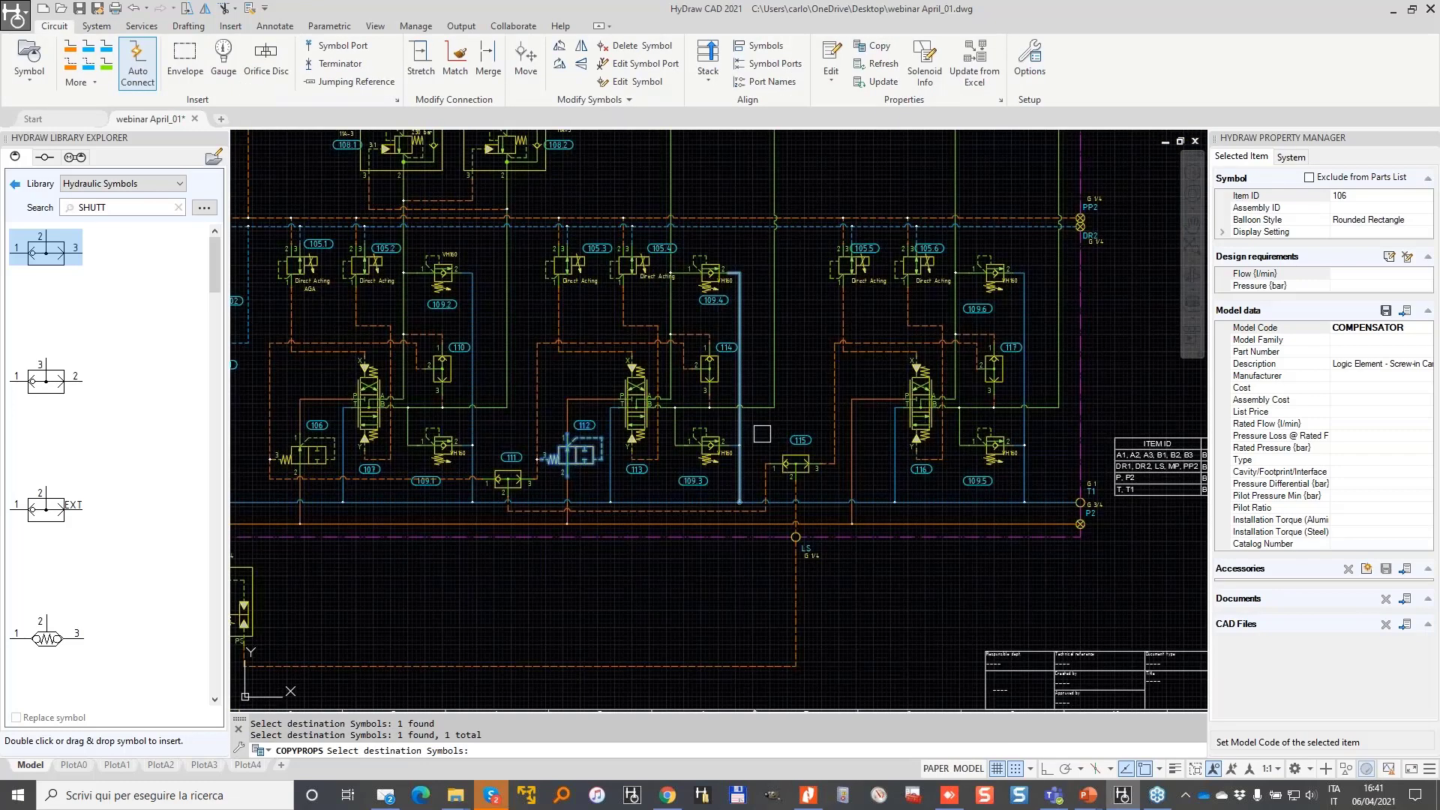
{"action": "scroll", "coordinate": [779, 383], "scroll_direction": "up", "scroll_amount": 2}
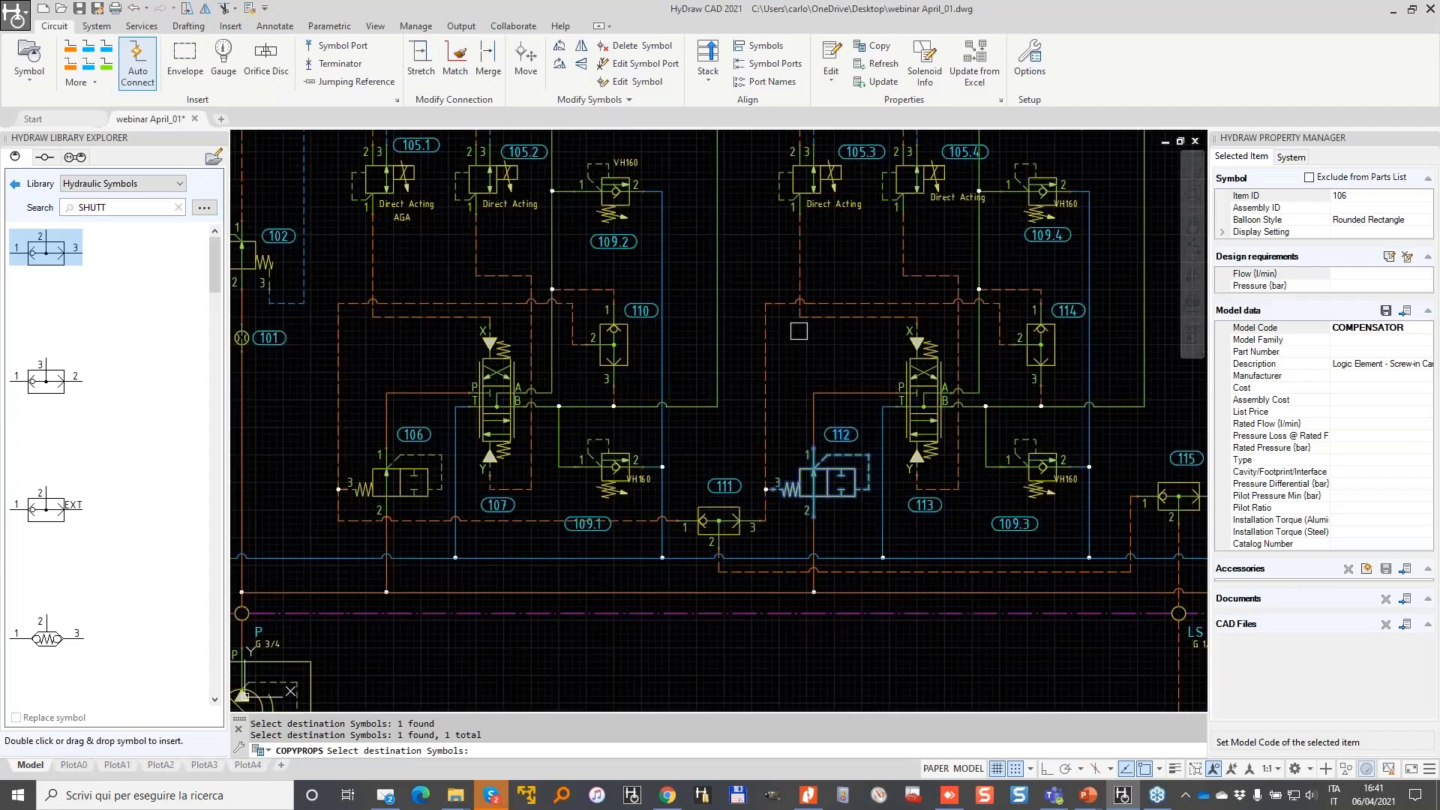
{"action": "key", "text": "Return"}
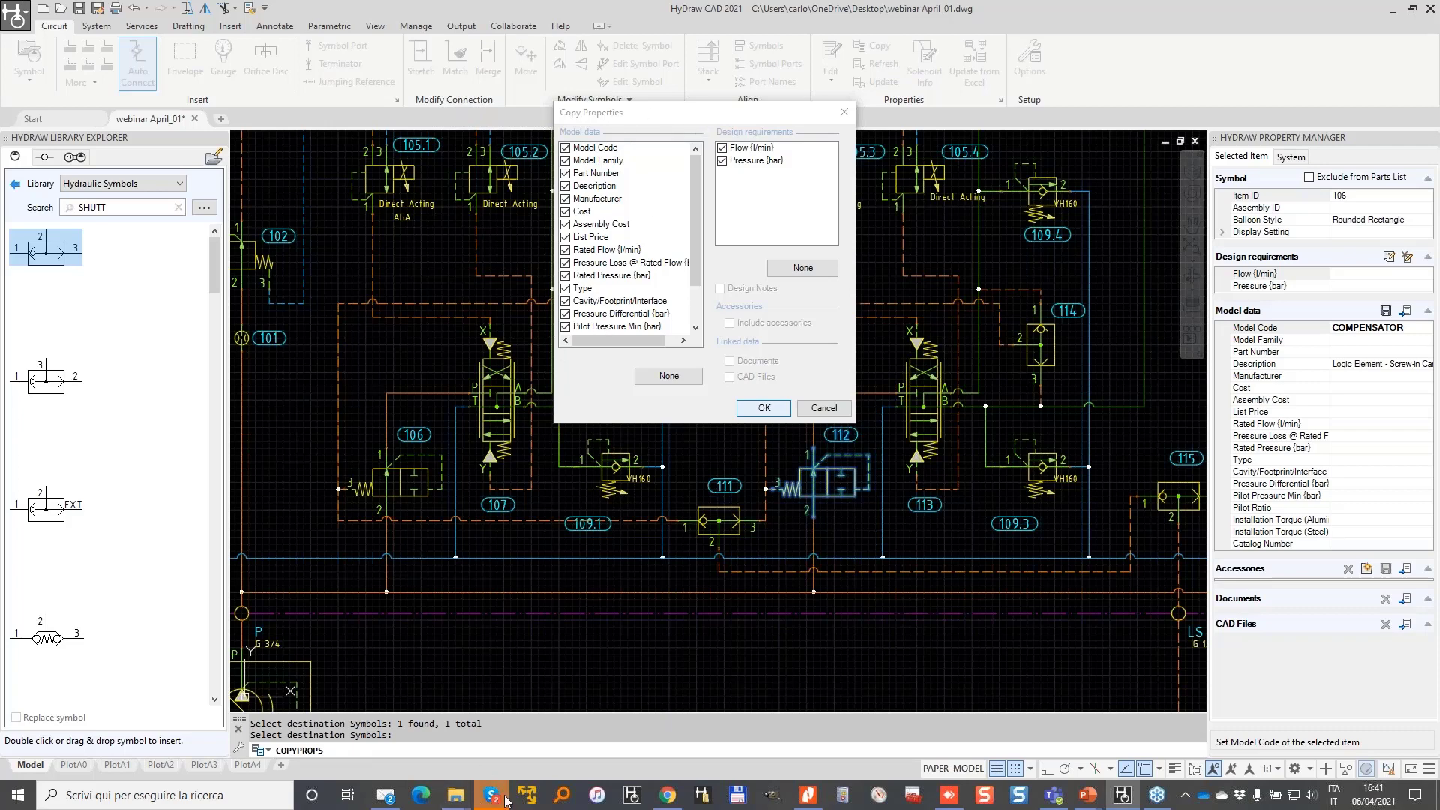
{"action": "key", "text": "Return"}
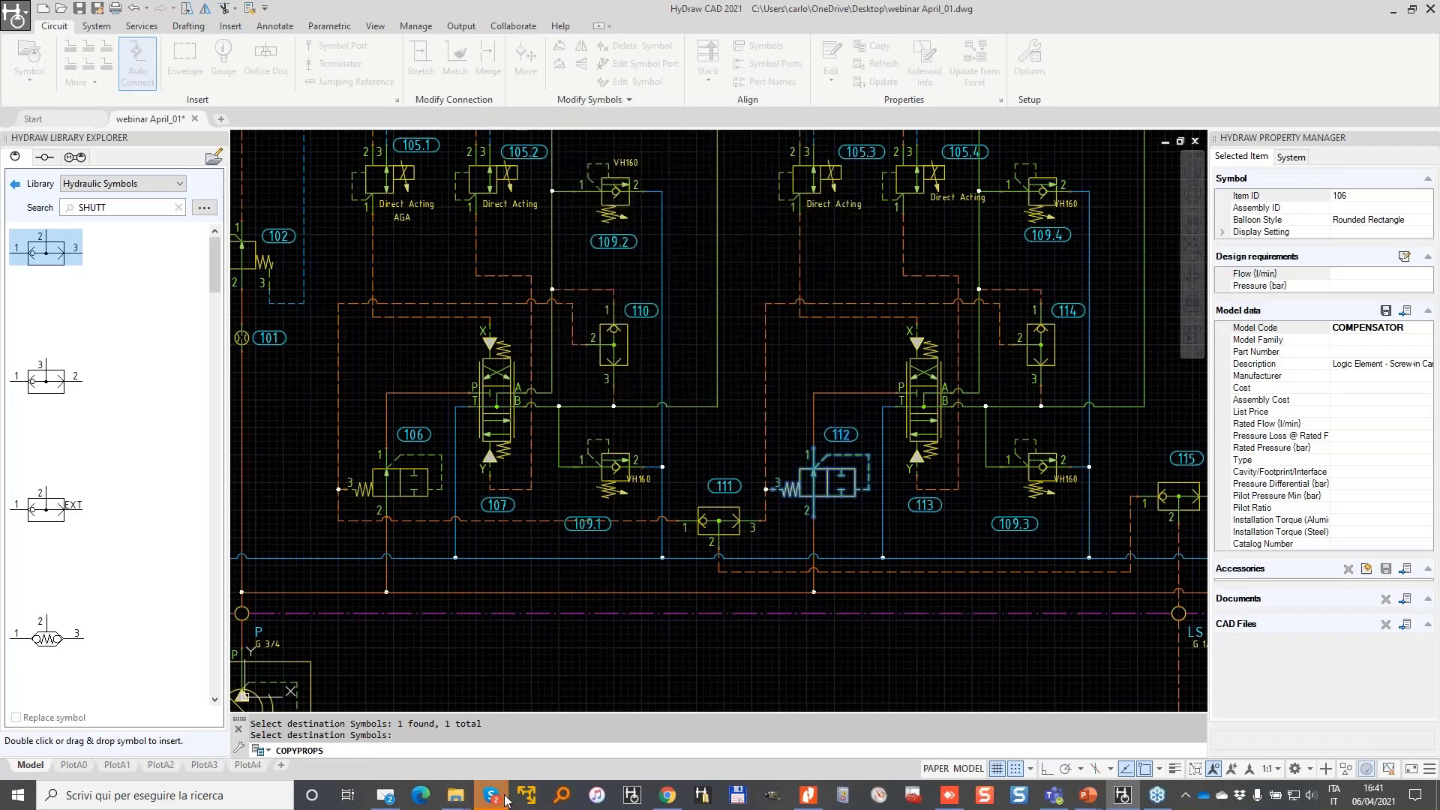
{"action": "left_click", "coordinate": [831, 480]}
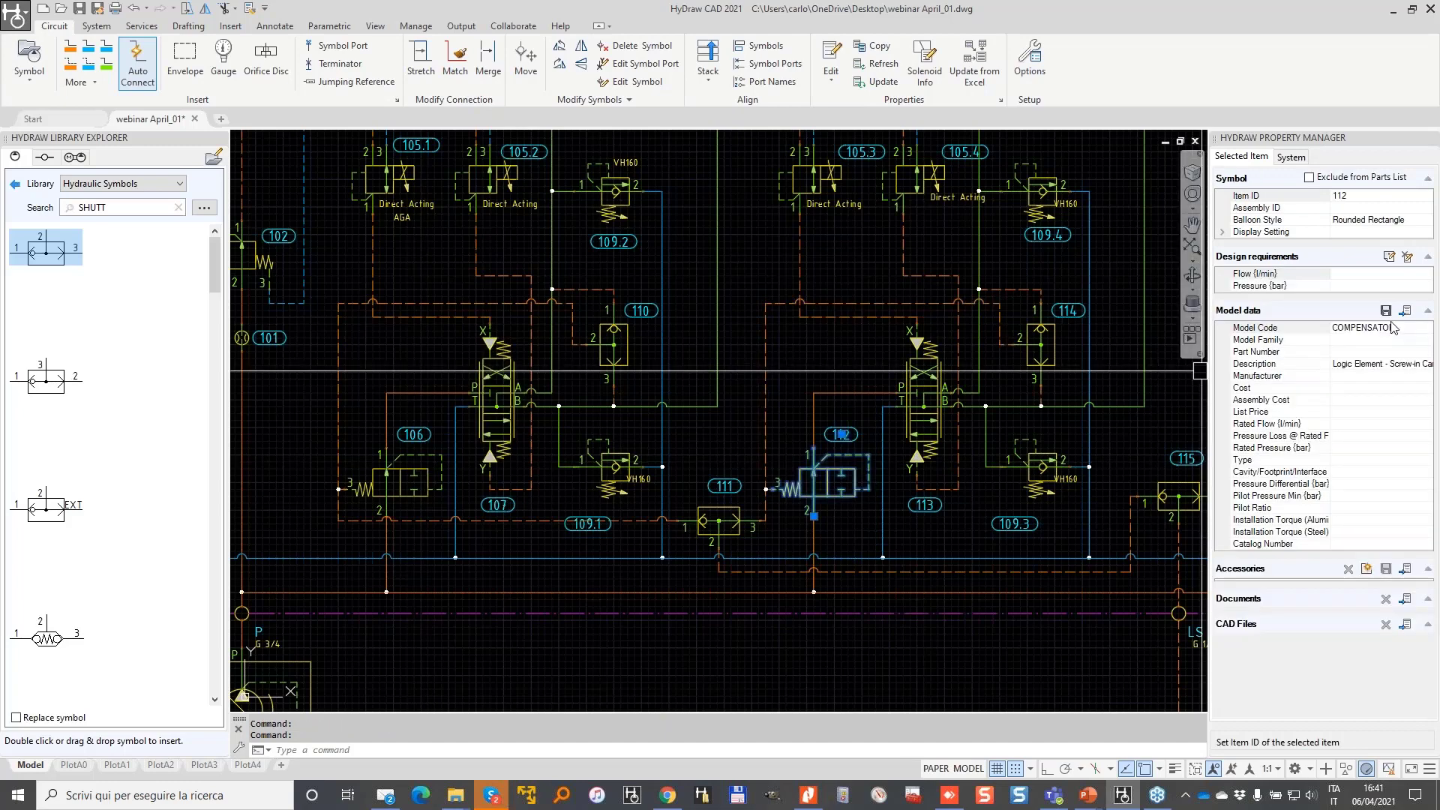
{"action": "scroll", "coordinate": [613, 421], "scroll_direction": "down", "scroll_amount": 1}
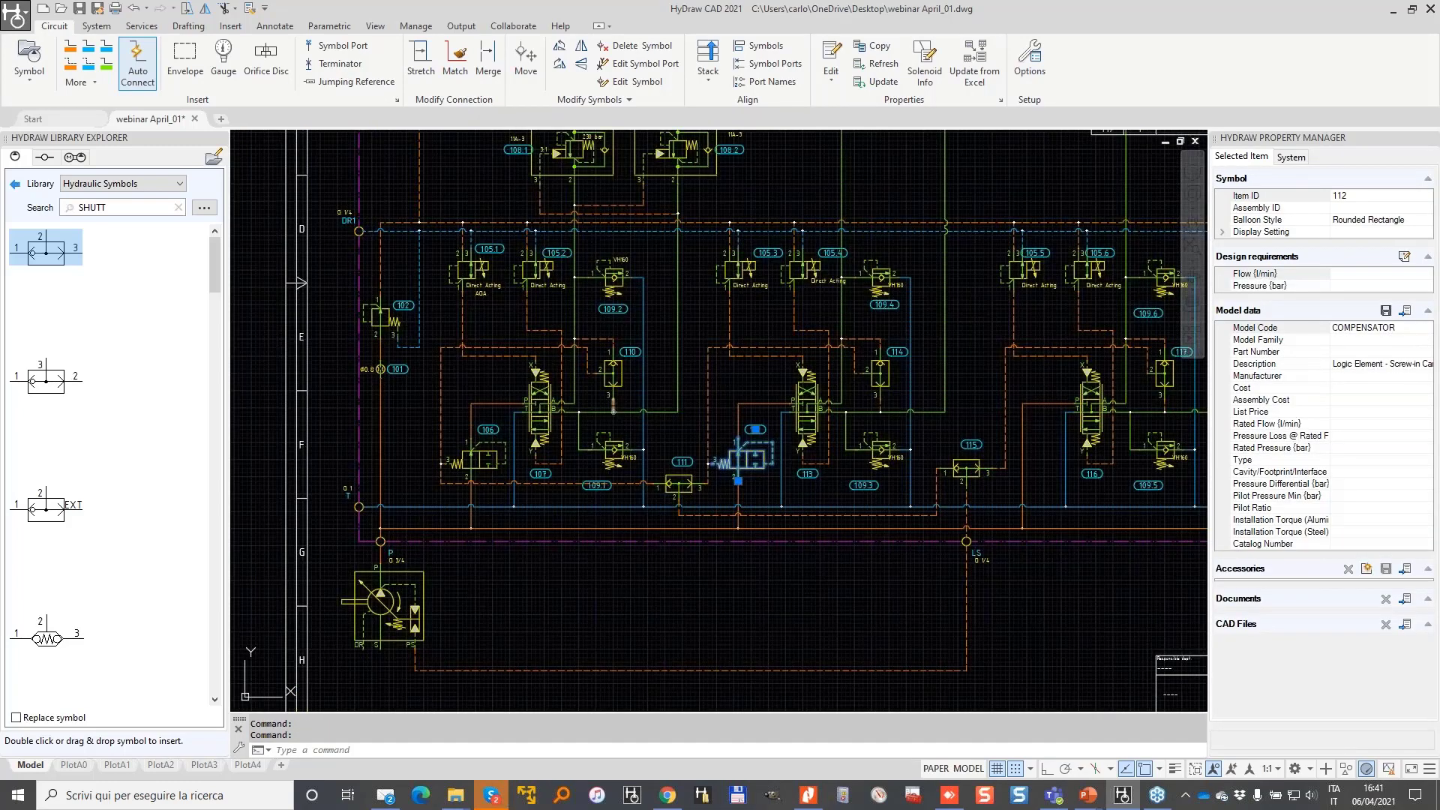
- Reassign the item IDs of logic elements 106 and 112 as the grouped IDs 106.1 and 106.2
{"action": "key", "text": "Escape"}
{"action": "key", "text": "Escape"}
{"action": "left_click", "coordinate": [96, 26]}
{"action": "left_click", "coordinate": [265, 78]}
{"action": "left_click", "coordinate": [480, 458]}
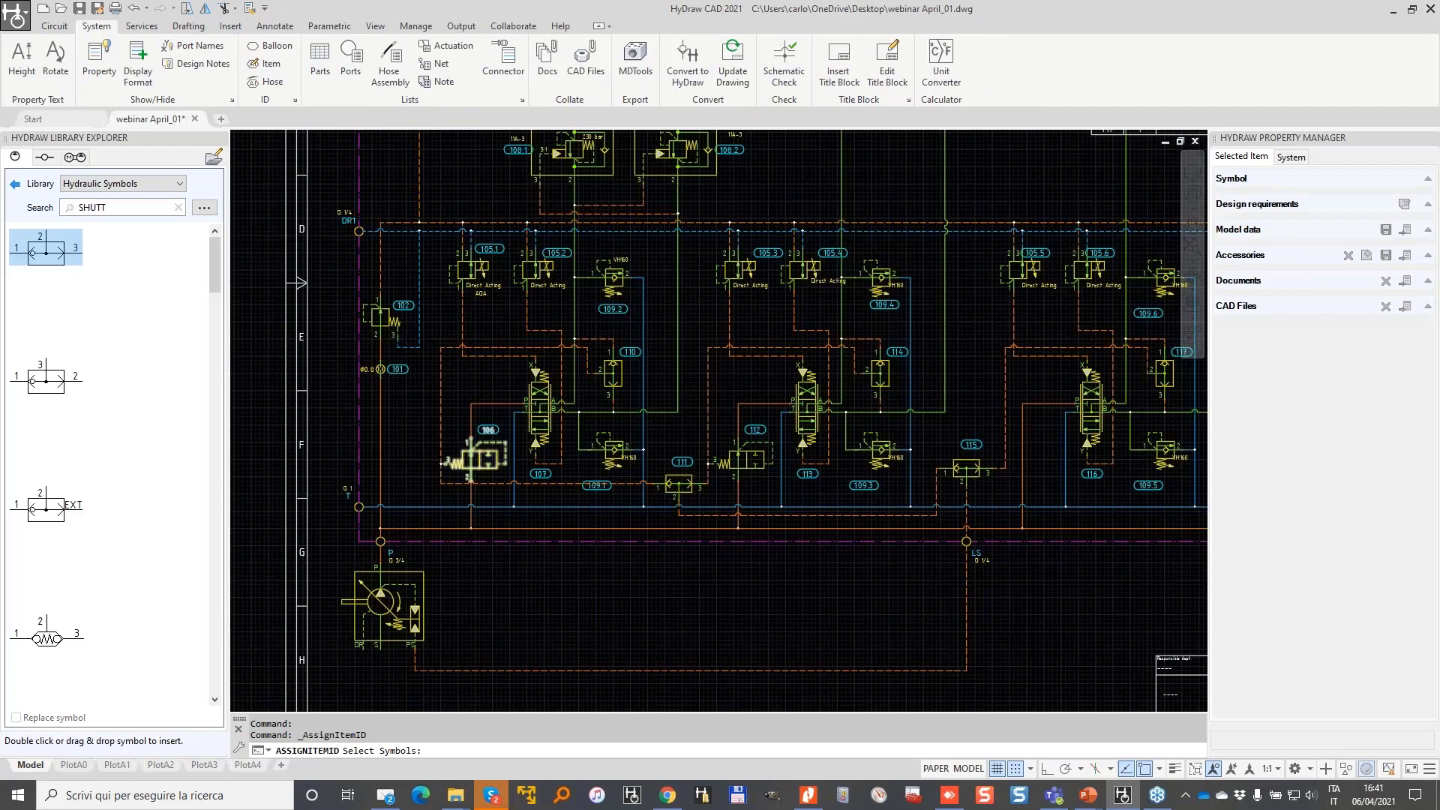
{"action": "scroll", "coordinate": [476, 461], "scroll_direction": "up", "scroll_amount": 3}
{"action": "middle_click_drag", "start_coordinate": [926, 459], "coordinate": [648, 464]}
{"action": "left_click", "coordinate": [904, 459]}
{"action": "key", "text": "Return"}
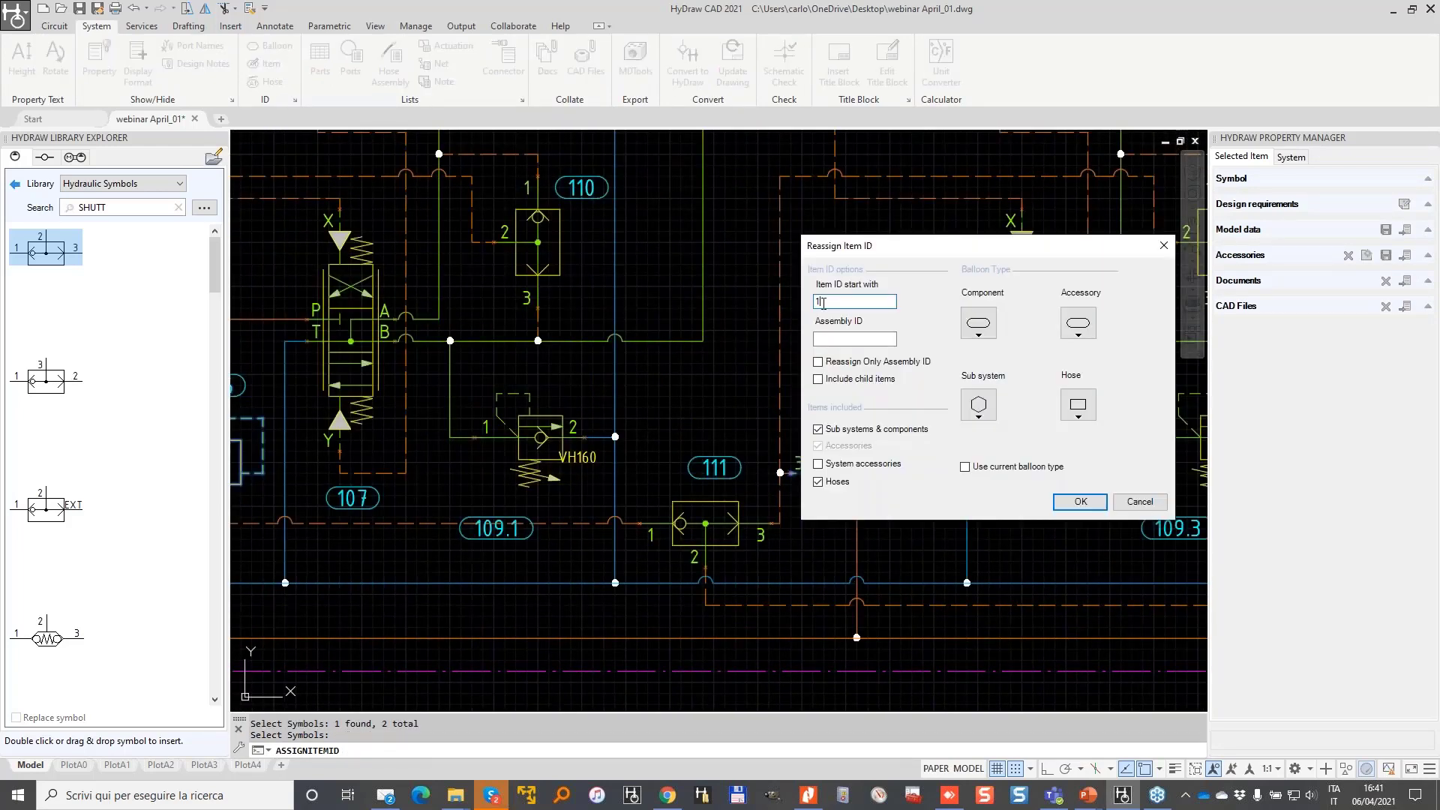
{"action": "key", "text": "Return"}
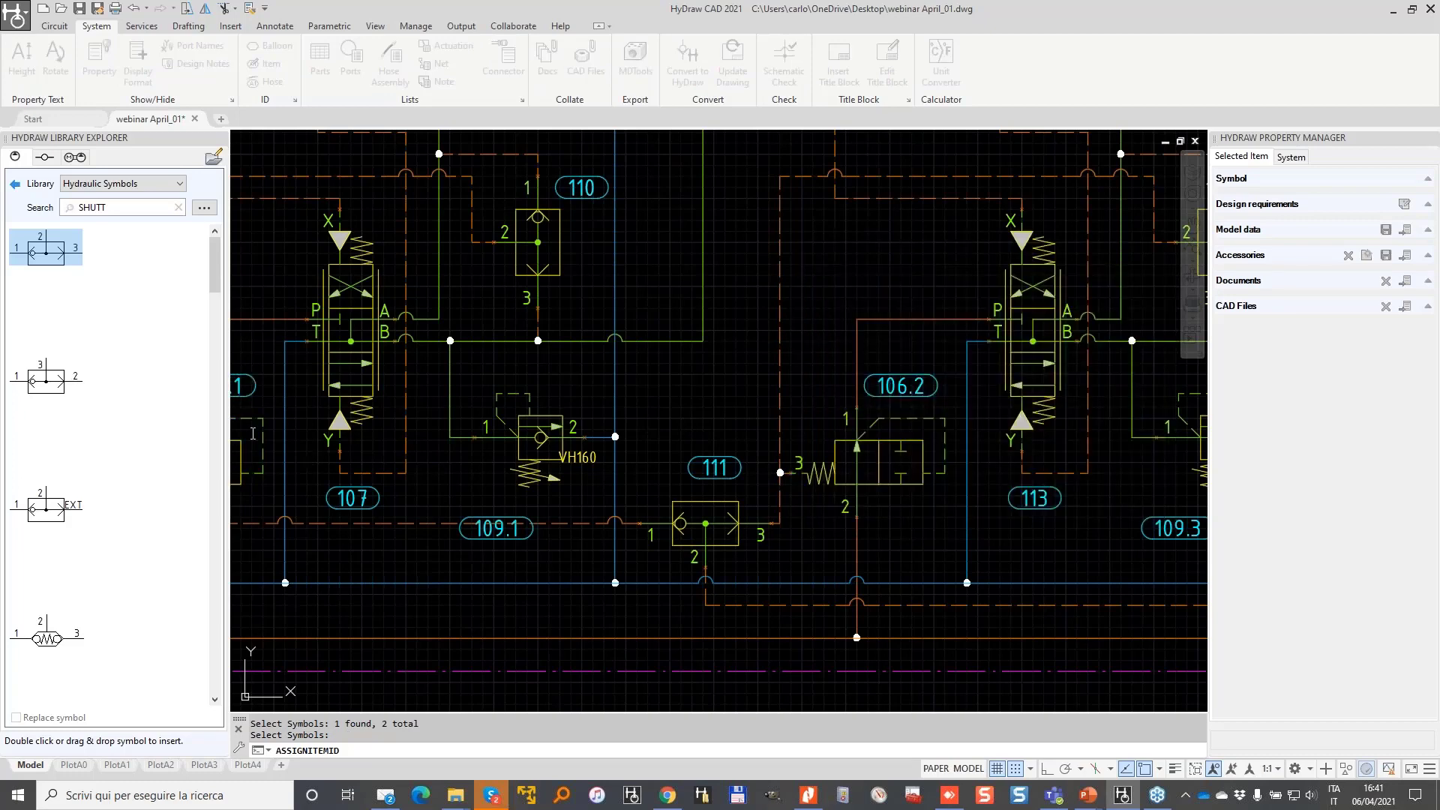
{"action": "middle_click_drag", "start_coordinate": [329, 469], "coordinate": [500, 435]}
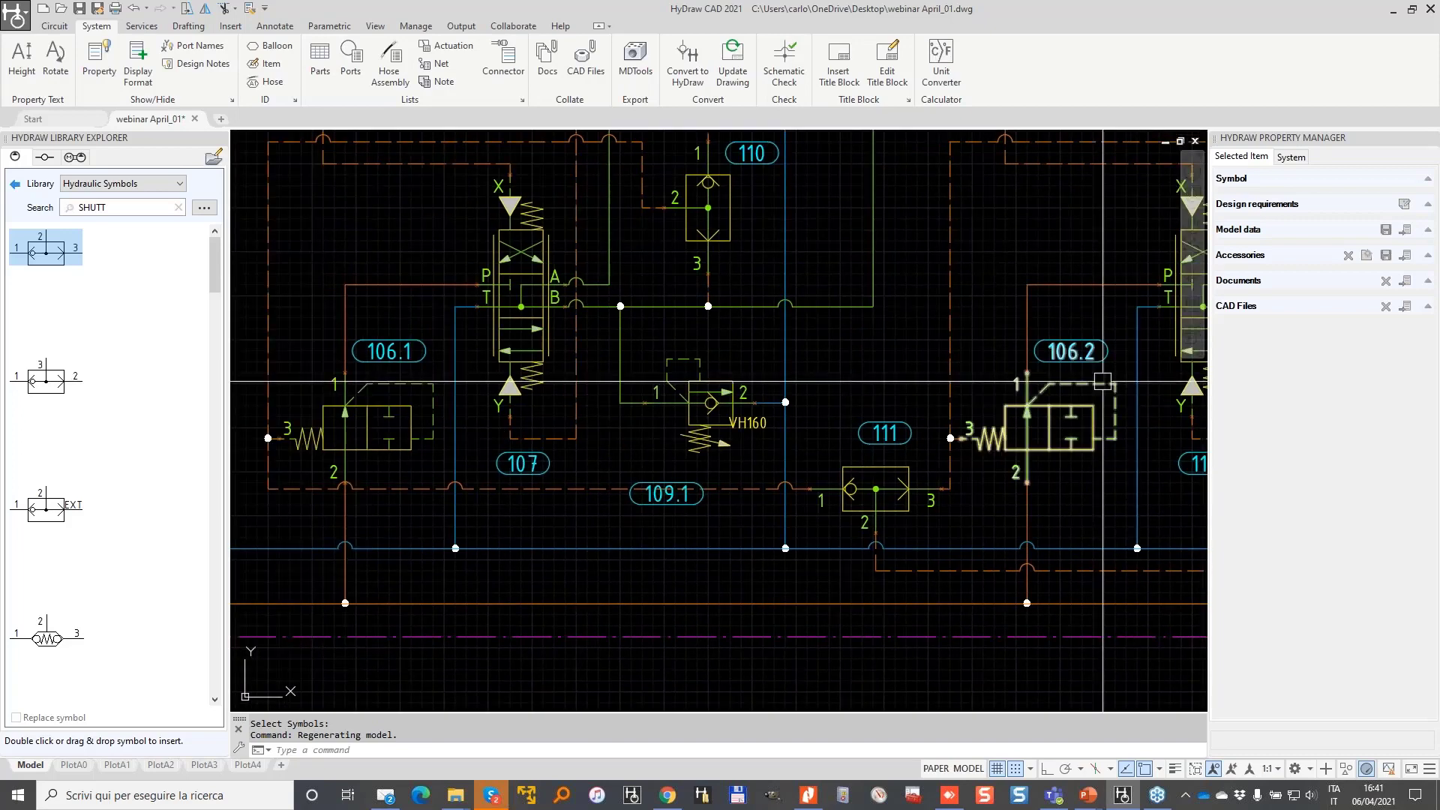
- Update the existing parts list table to match the changed logic elements, and review its rows
{"action": "left_click", "coordinate": [410, 407]}
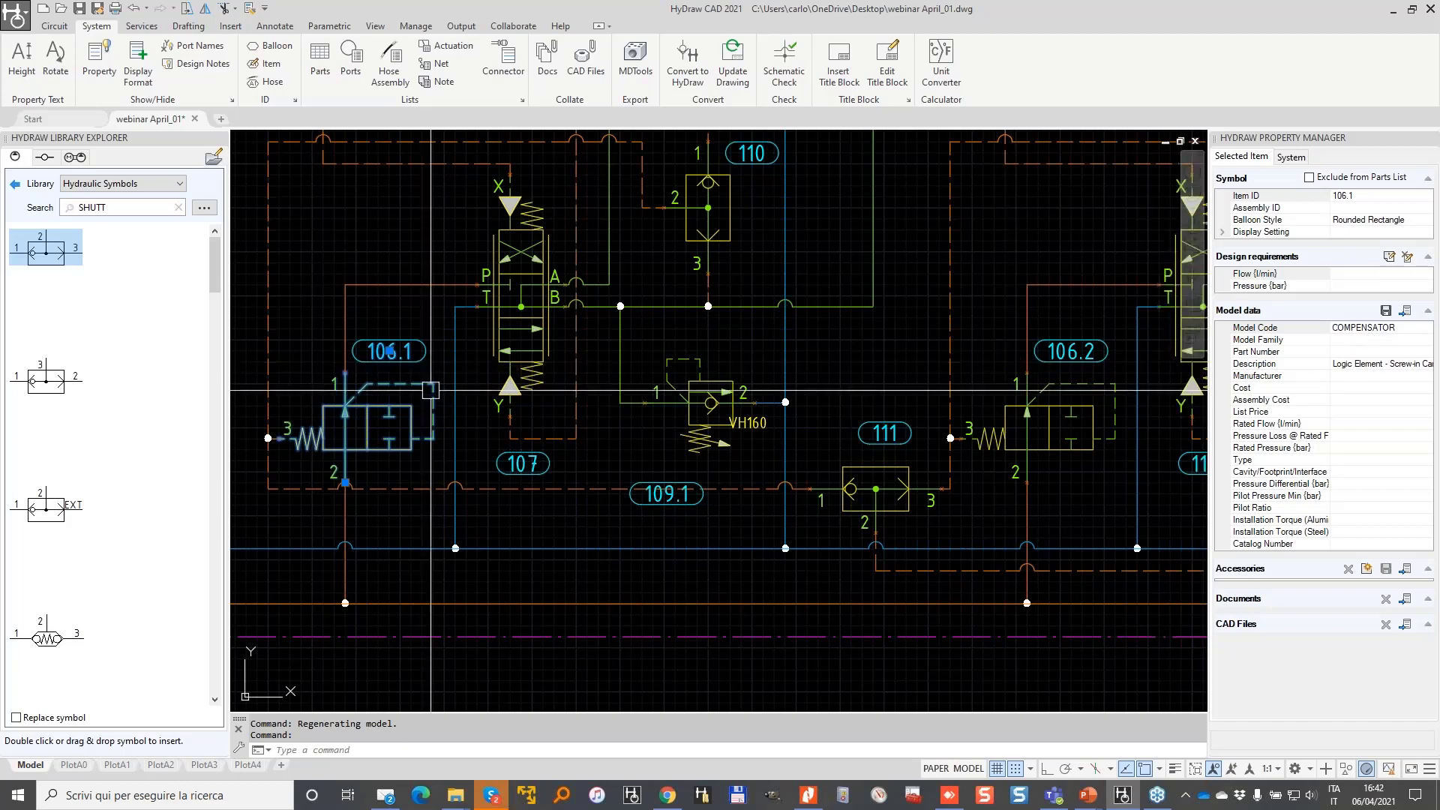
{"action": "scroll", "coordinate": [430, 390], "scroll_direction": "down", "scroll_amount": 2}
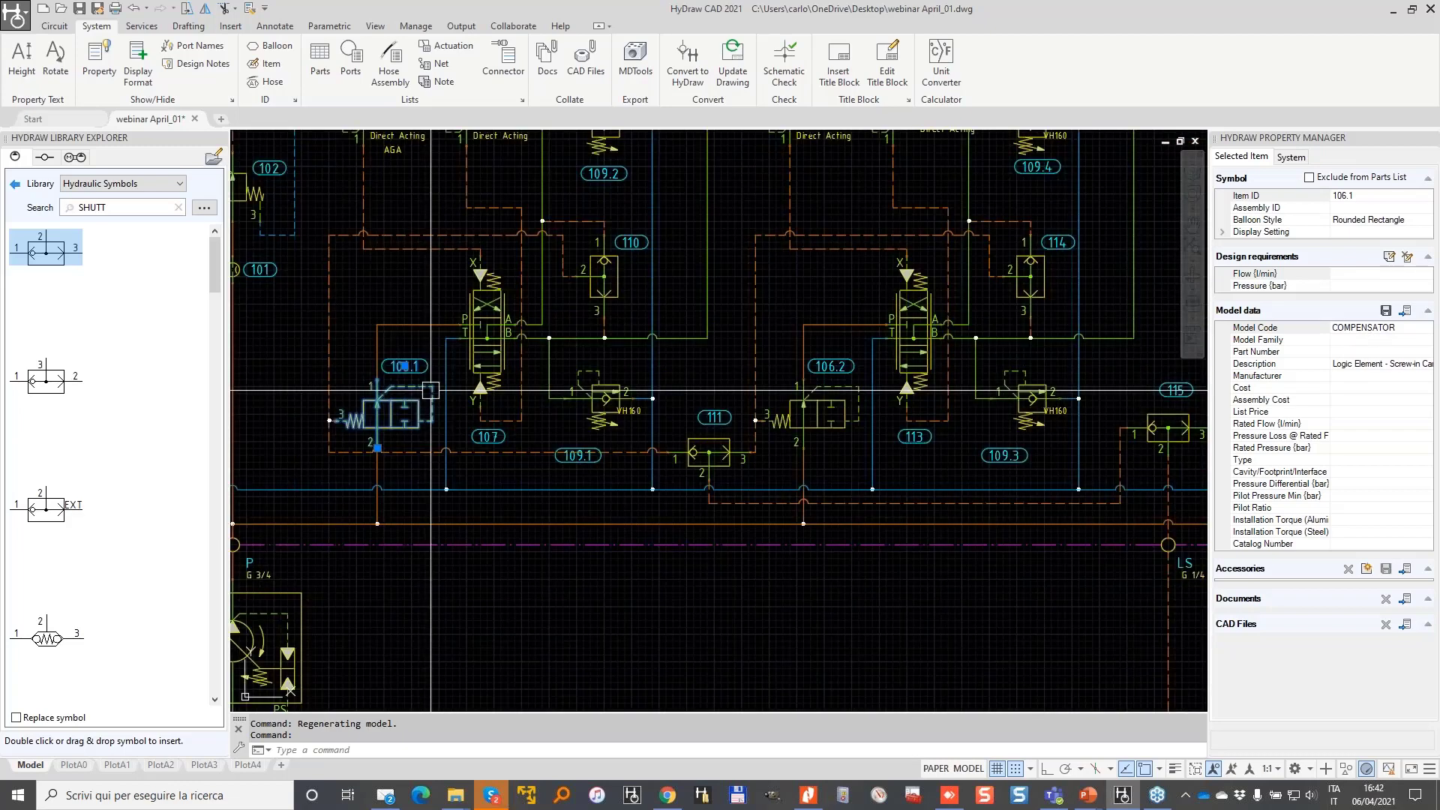
{"action": "scroll", "coordinate": [431, 390], "scroll_direction": "down", "scroll_amount": 4}
{"action": "middle_click_drag", "start_coordinate": [734, 336], "coordinate": [577, 430]}
{"action": "scroll", "coordinate": [750, 247], "scroll_direction": "up", "scroll_amount": 2}
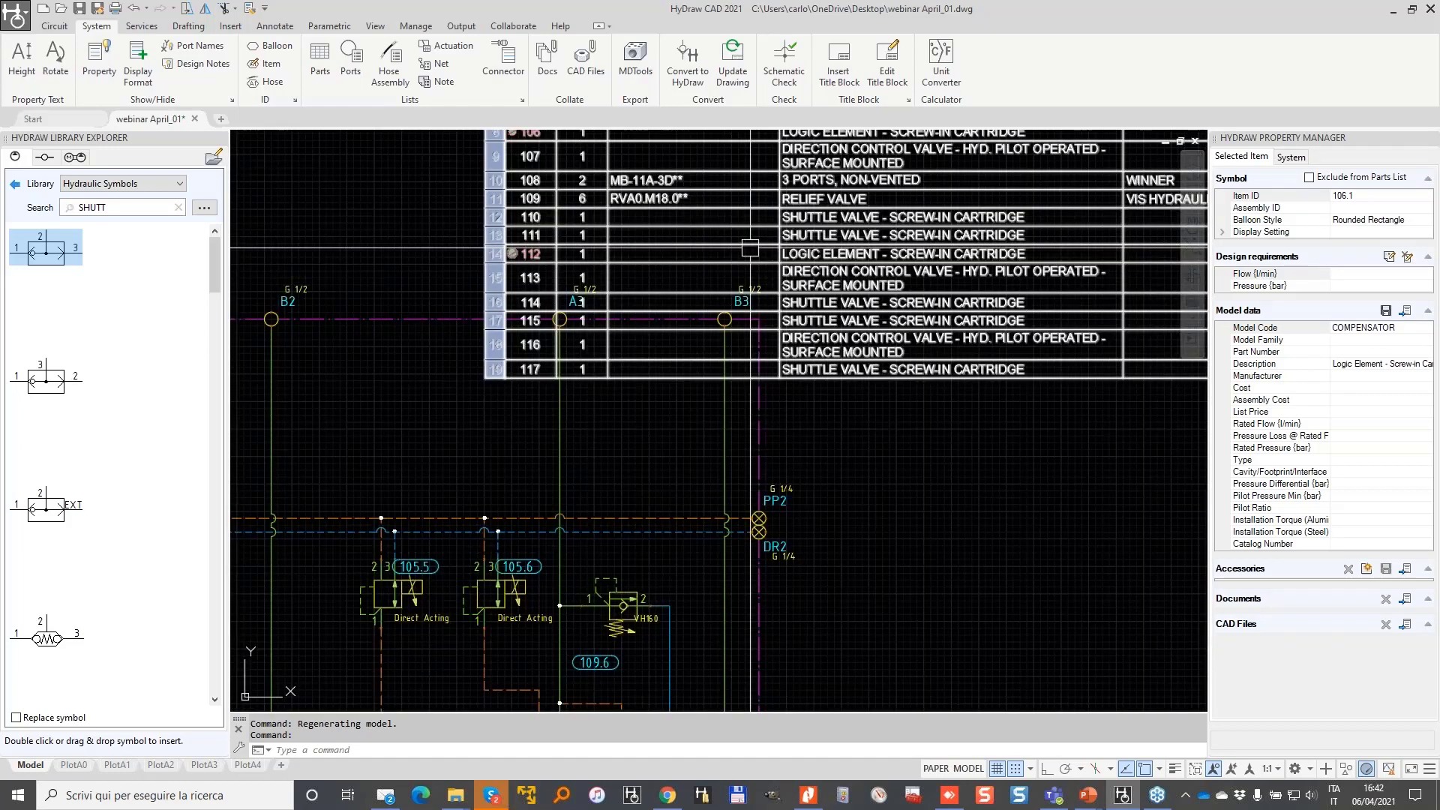
{"action": "middle_click_drag", "start_coordinate": [750, 248], "coordinate": [801, 289]}
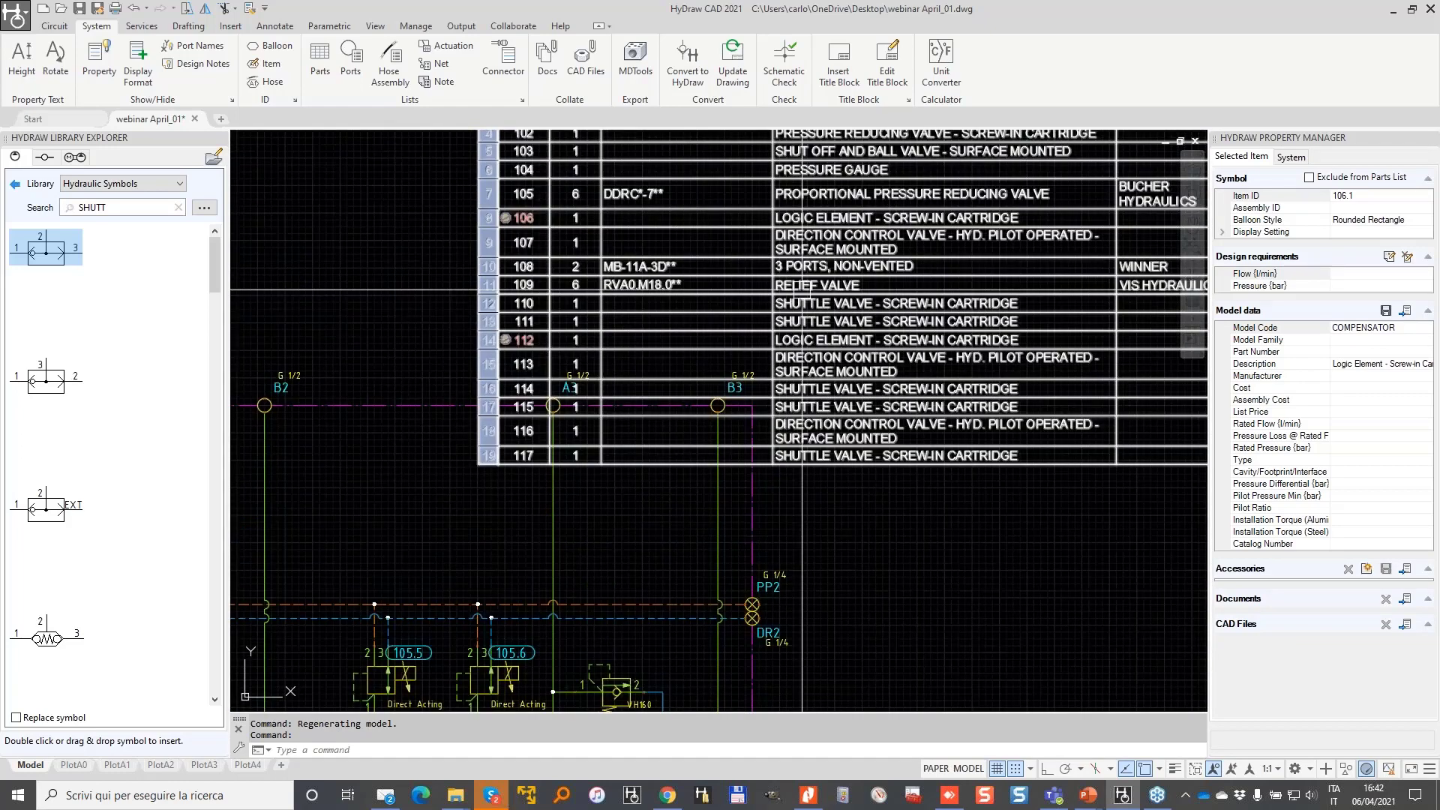
{"action": "left_click", "coordinate": [801, 289]}
{"action": "right_click", "coordinate": [902, 217]}
{"action": "left_click", "coordinate": [991, 515]}
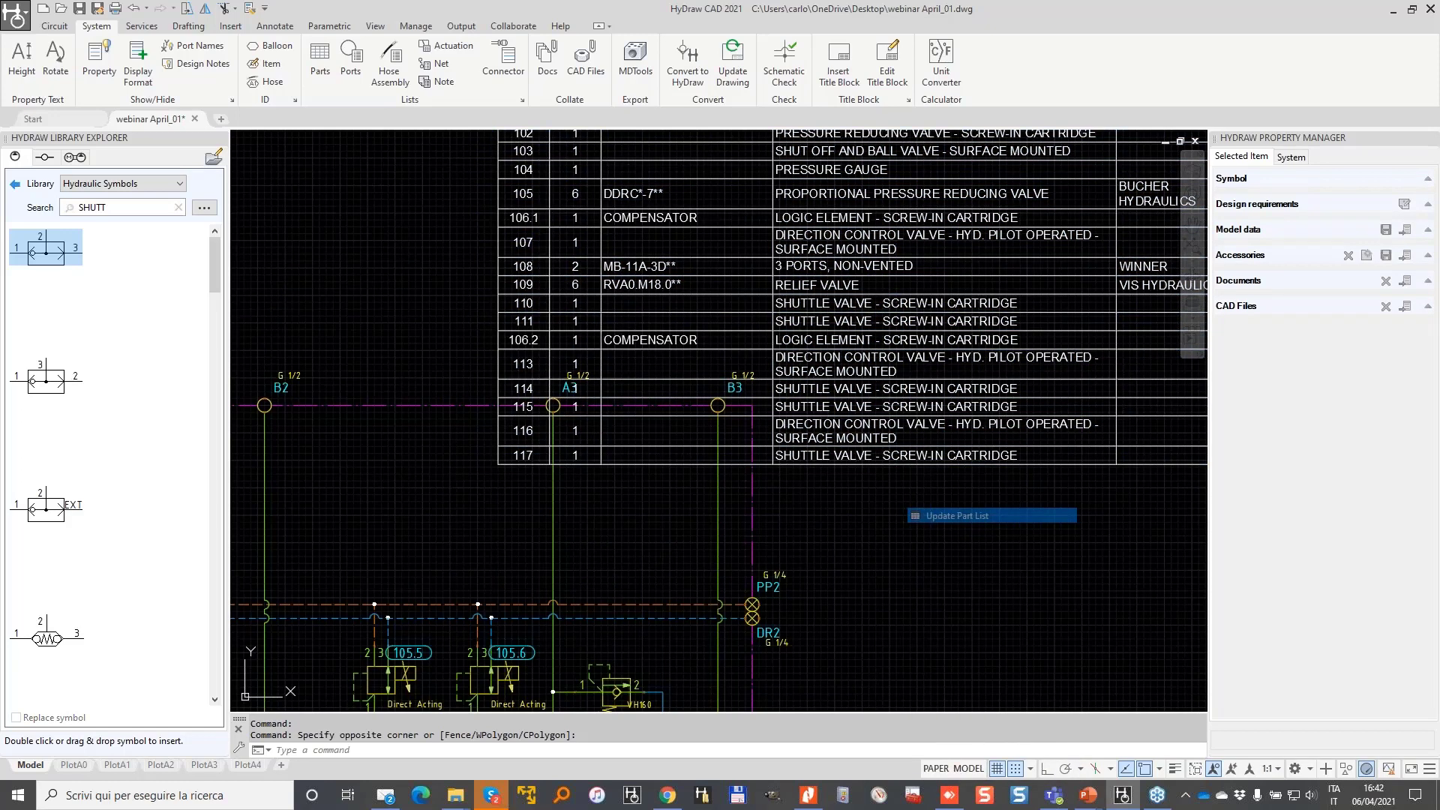
{"action": "scroll", "coordinate": [541, 352], "scroll_direction": "up", "scroll_amount": 2}
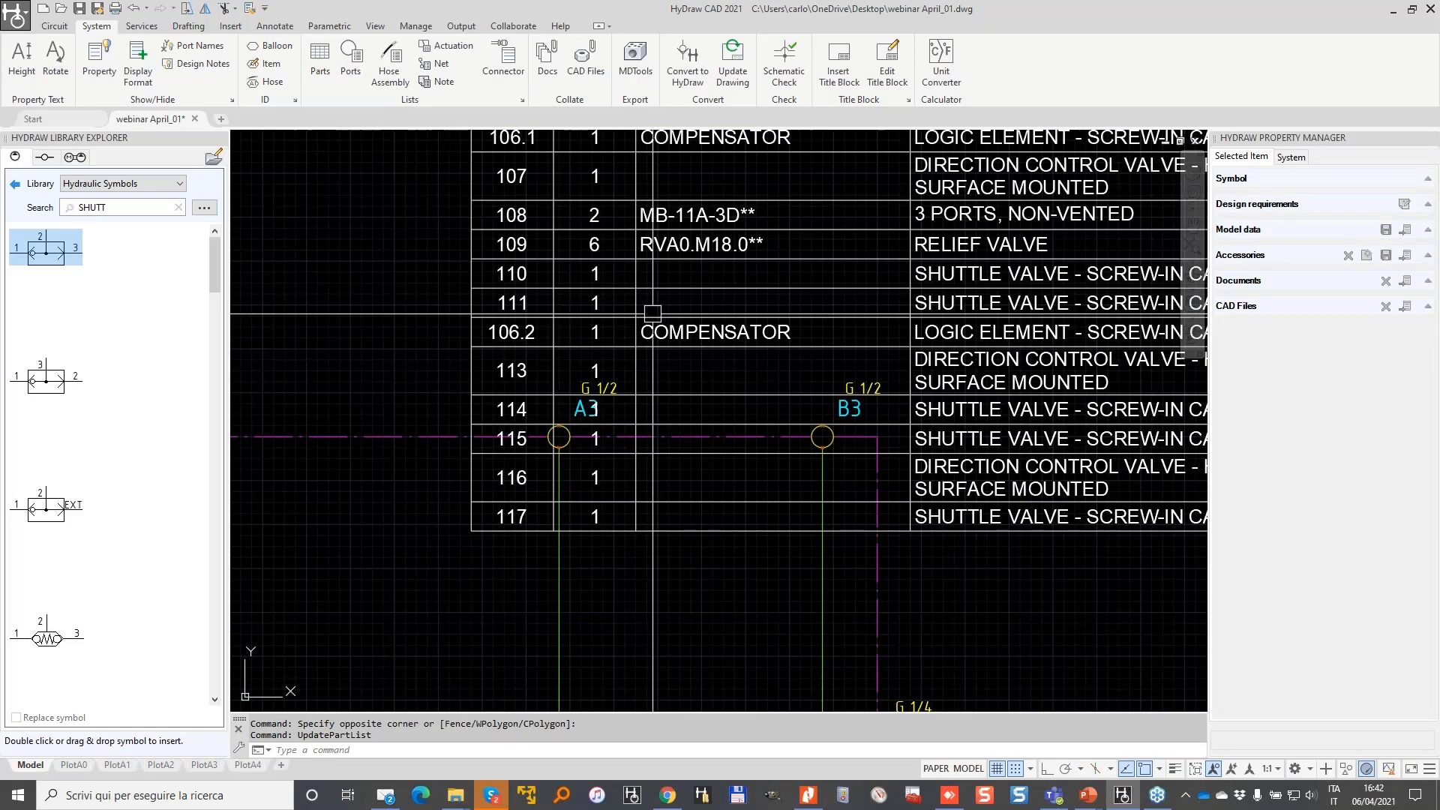
{"action": "scroll", "coordinate": [653, 312], "scroll_direction": "down", "scroll_amount": 2}
{"action": "middle_click_drag", "start_coordinate": [755, 315], "coordinate": [724, 401]}
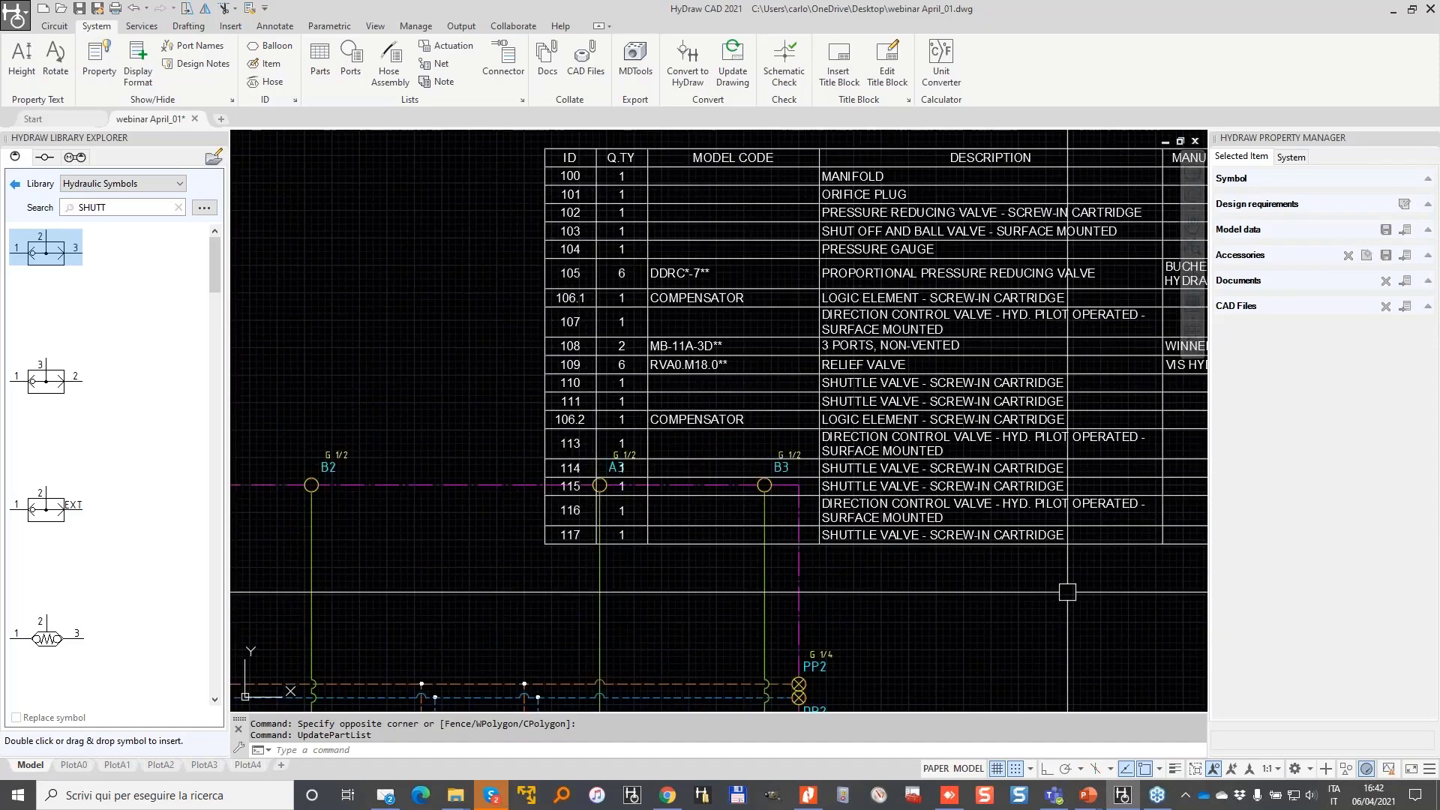
- Delete the existing parts list table from the drawing
{"action": "left_click", "coordinate": [1067, 592]}
{"action": "left_click", "coordinate": [983, 389]}
{"action": "key", "text": "Delete"}
- Generate a HyDraw default parts list for the whole schematic with accessories, child items and identical items grouped, and insert it at the sheet's upper-right edge
{"action": "scroll", "coordinate": [931, 443], "scroll_direction": "down", "scroll_amount": 6}
{"action": "middle_click_drag", "start_coordinate": [928, 416], "coordinate": [1009, 332]}
{"action": "left_click", "coordinate": [321, 60]}
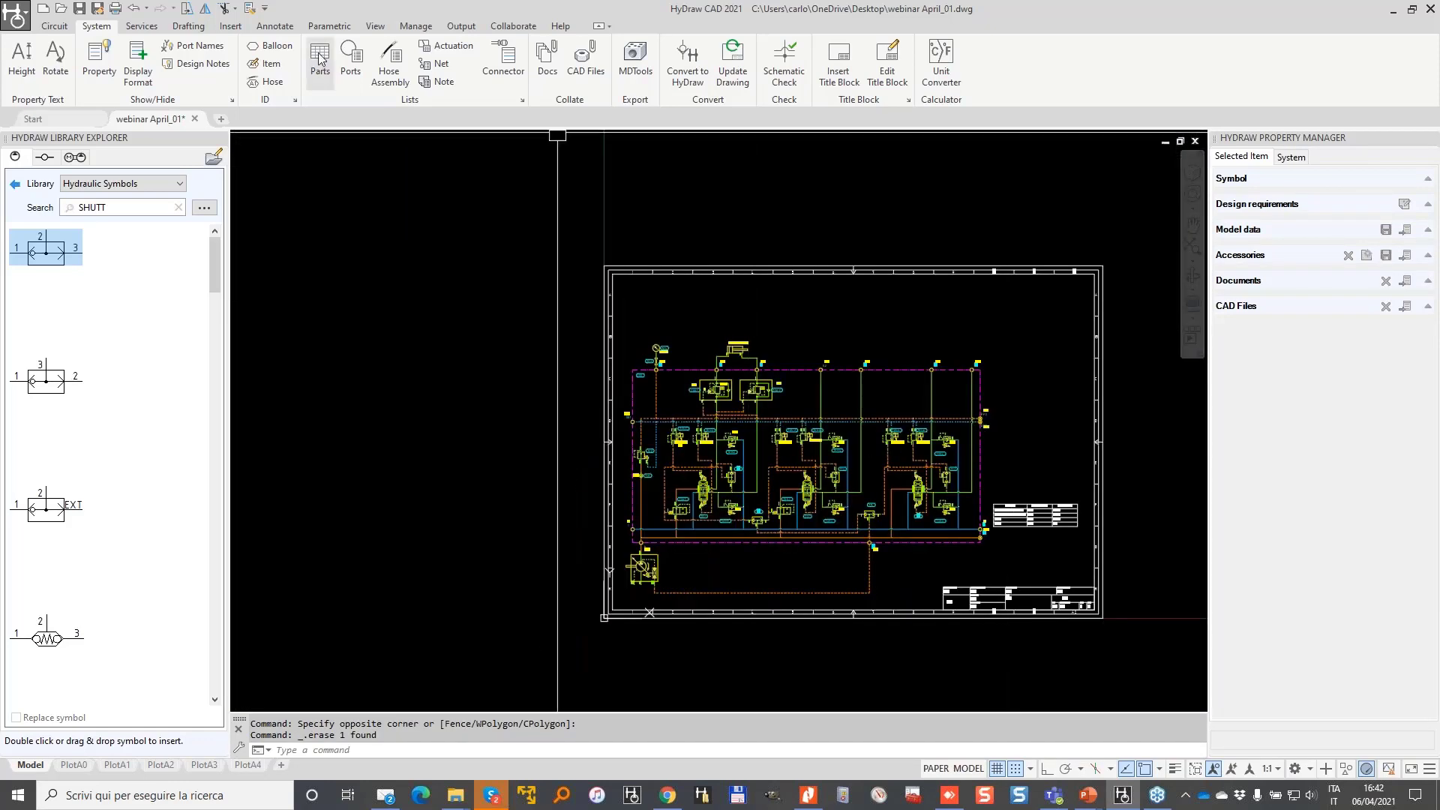
{"action": "left_click", "coordinate": [565, 309]}
{"action": "left_click", "coordinate": [1020, 640]}
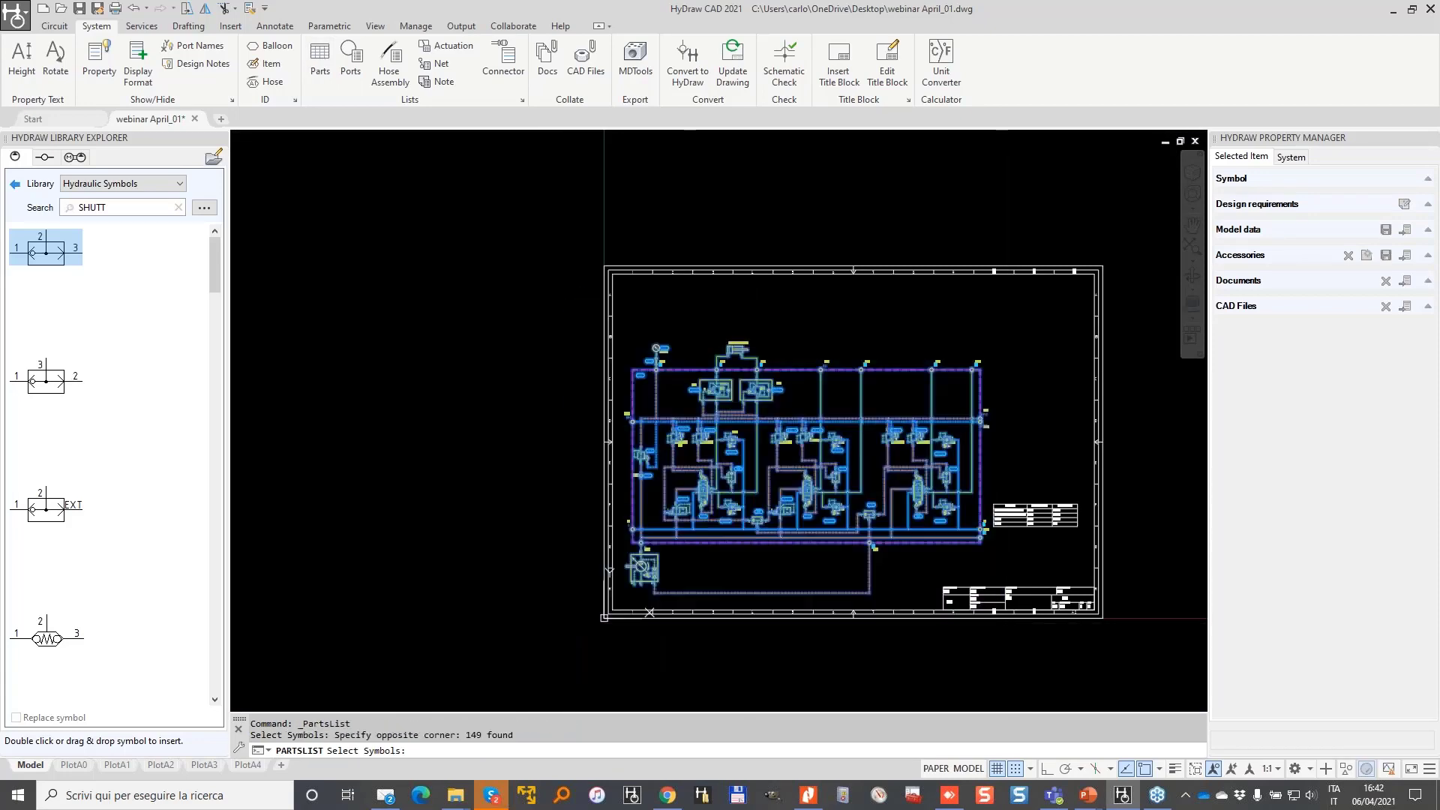
{"action": "key", "text": "Return"}
{"action": "left_click", "coordinate": [606, 342]}
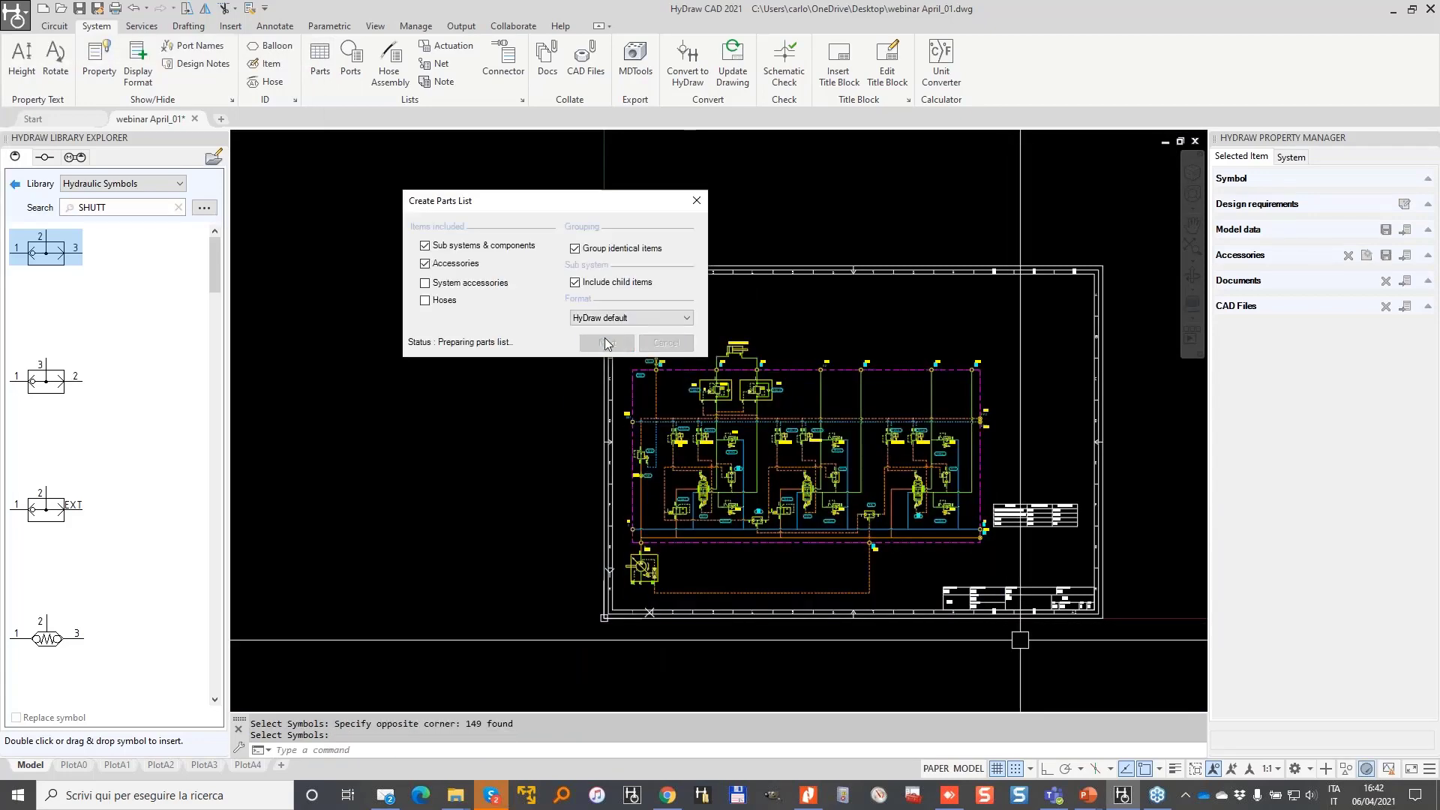
{"action": "left_click", "coordinate": [705, 474]}
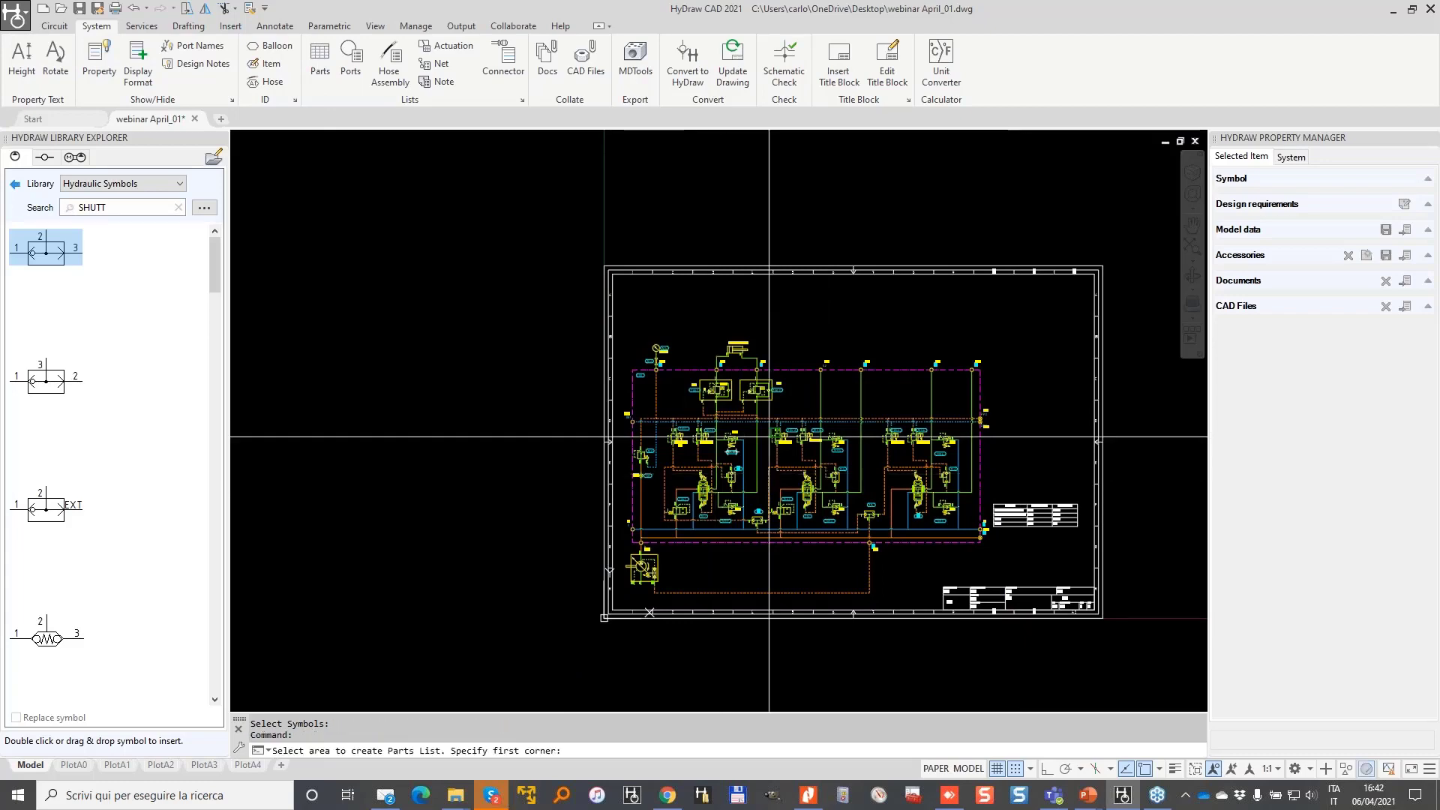
{"action": "left_click", "coordinate": [946, 283]}
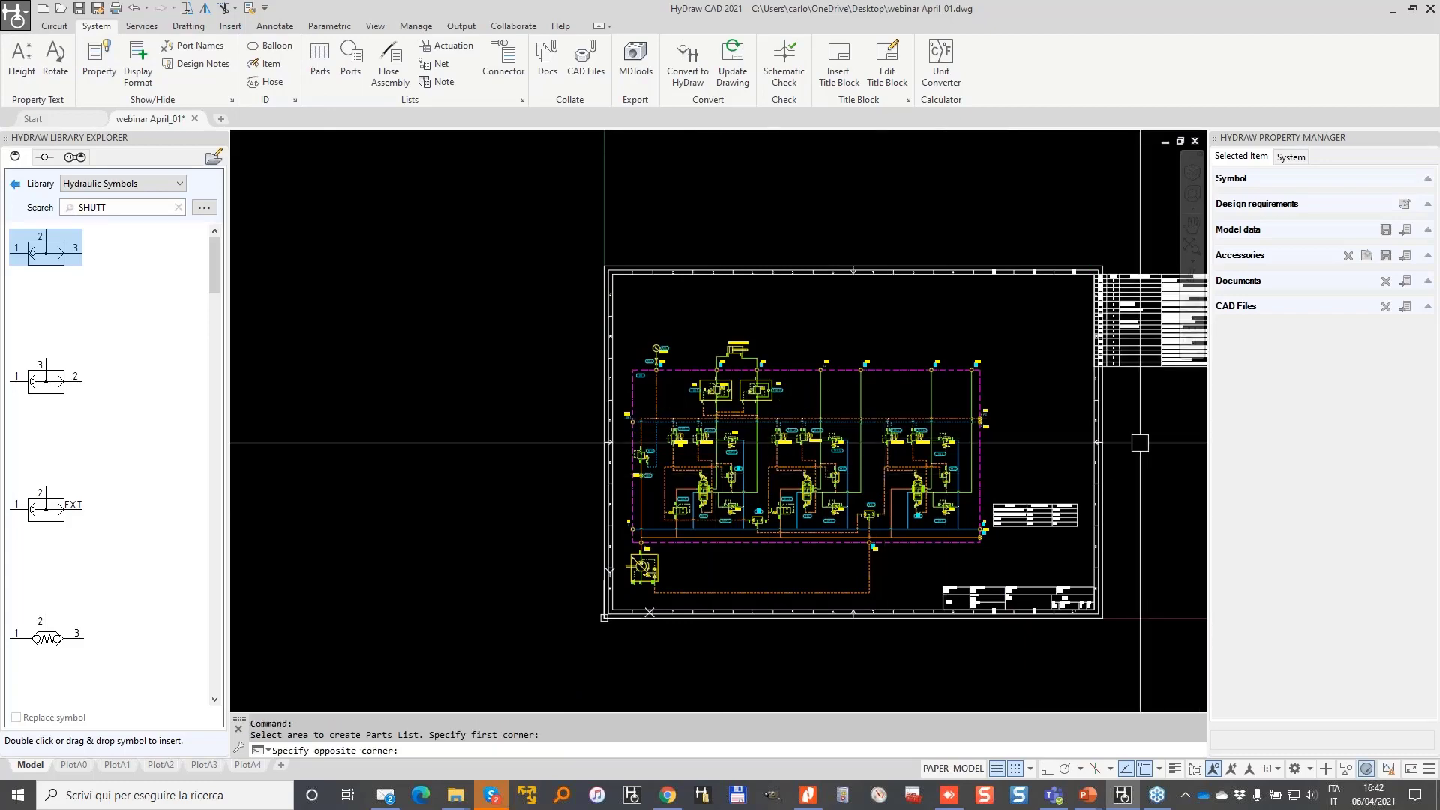
{"action": "middle_click_drag", "start_coordinate": [1141, 443], "coordinate": [735, 522]}
{"action": "scroll", "coordinate": [718, 370], "scroll_direction": "up", "scroll_amount": 4}
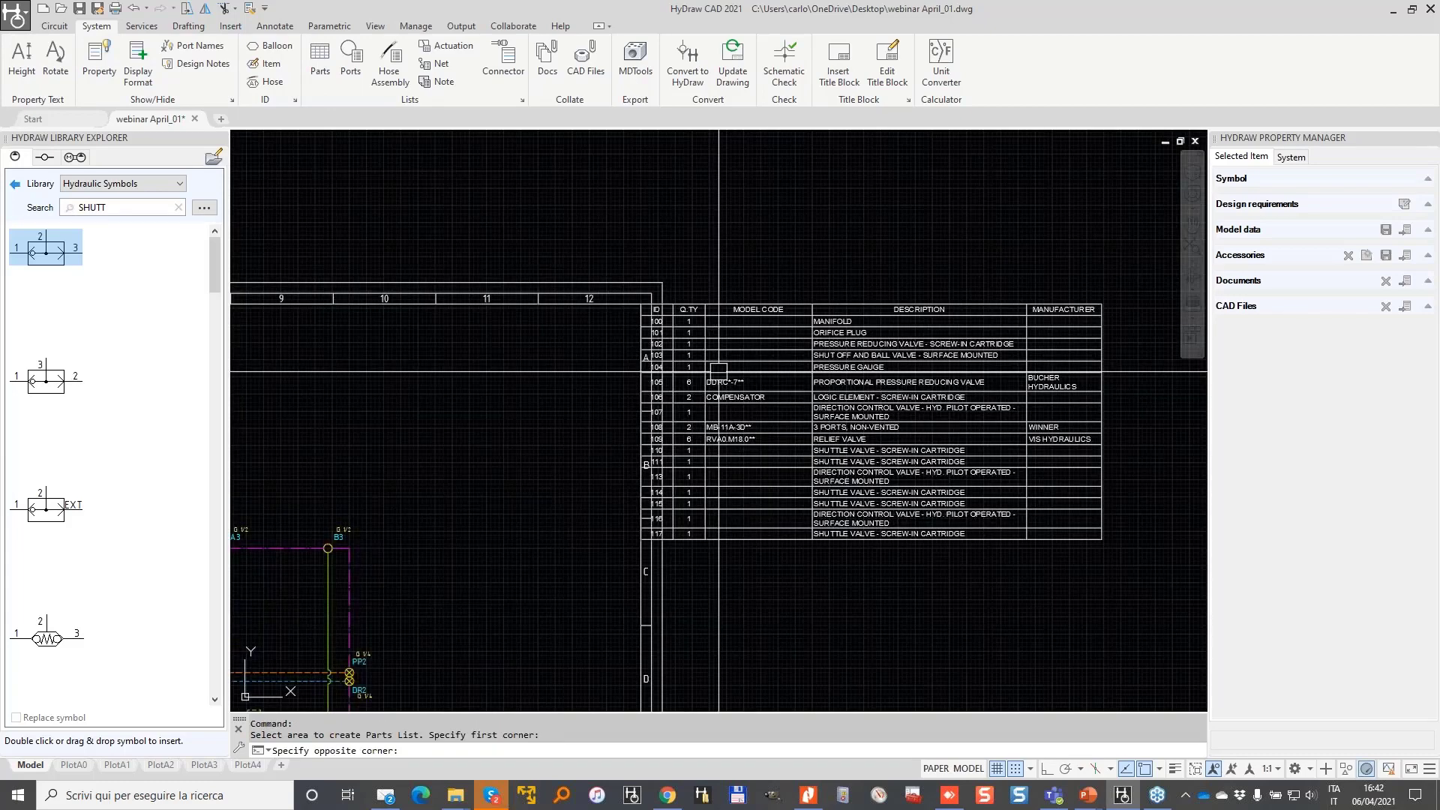
{"action": "scroll", "coordinate": [719, 370], "scroll_direction": "up", "scroll_amount": 2}
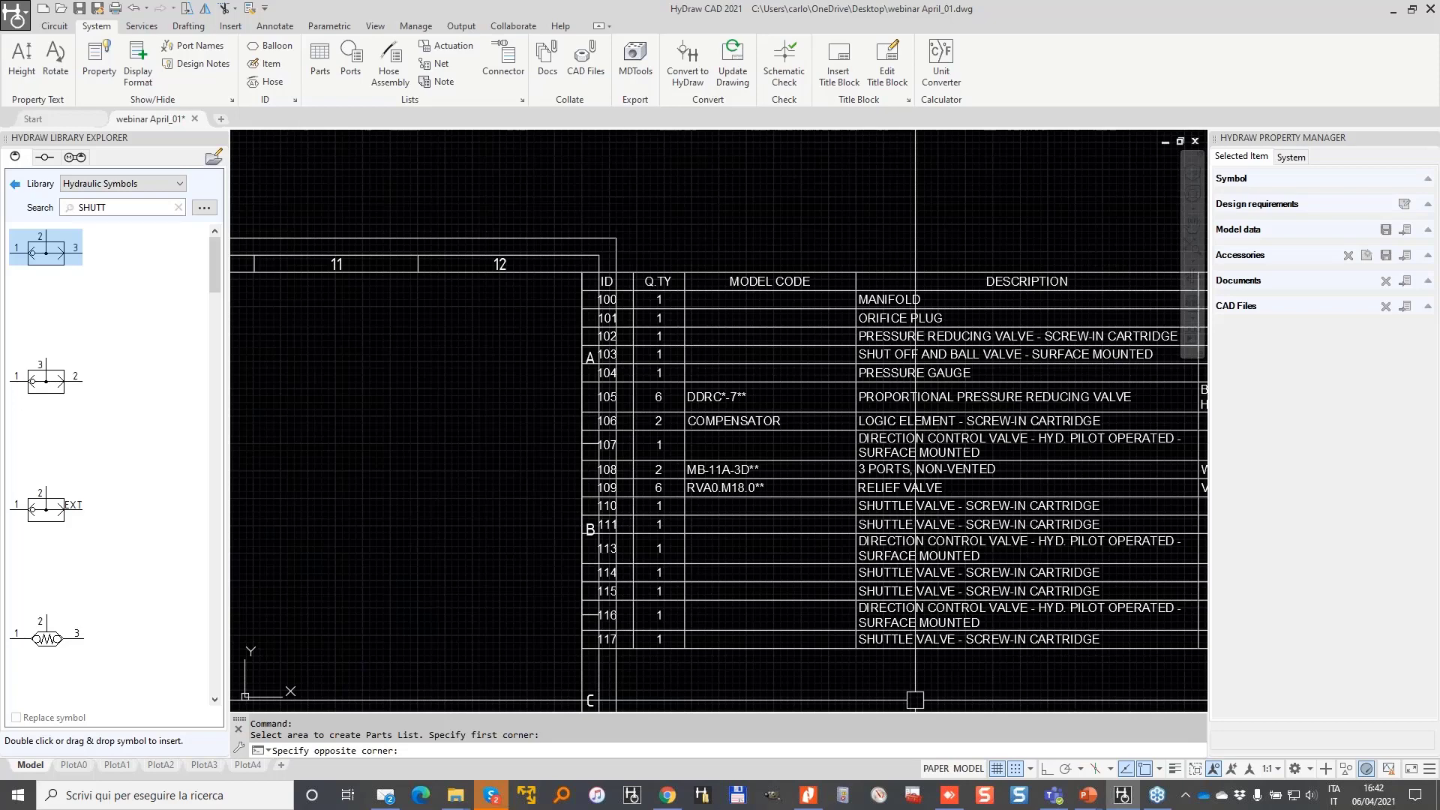
- Move the new parts list table inside the drawing frame's upper-right corner, placing it freely with object snap off
{"action": "left_click", "coordinate": [915, 699]}
{"action": "left_click", "coordinate": [809, 439]}
{"action": "type", "text": "m"}
{"action": "key", "text": "Return"}
{"action": "left_click", "coordinate": [925, 209]}
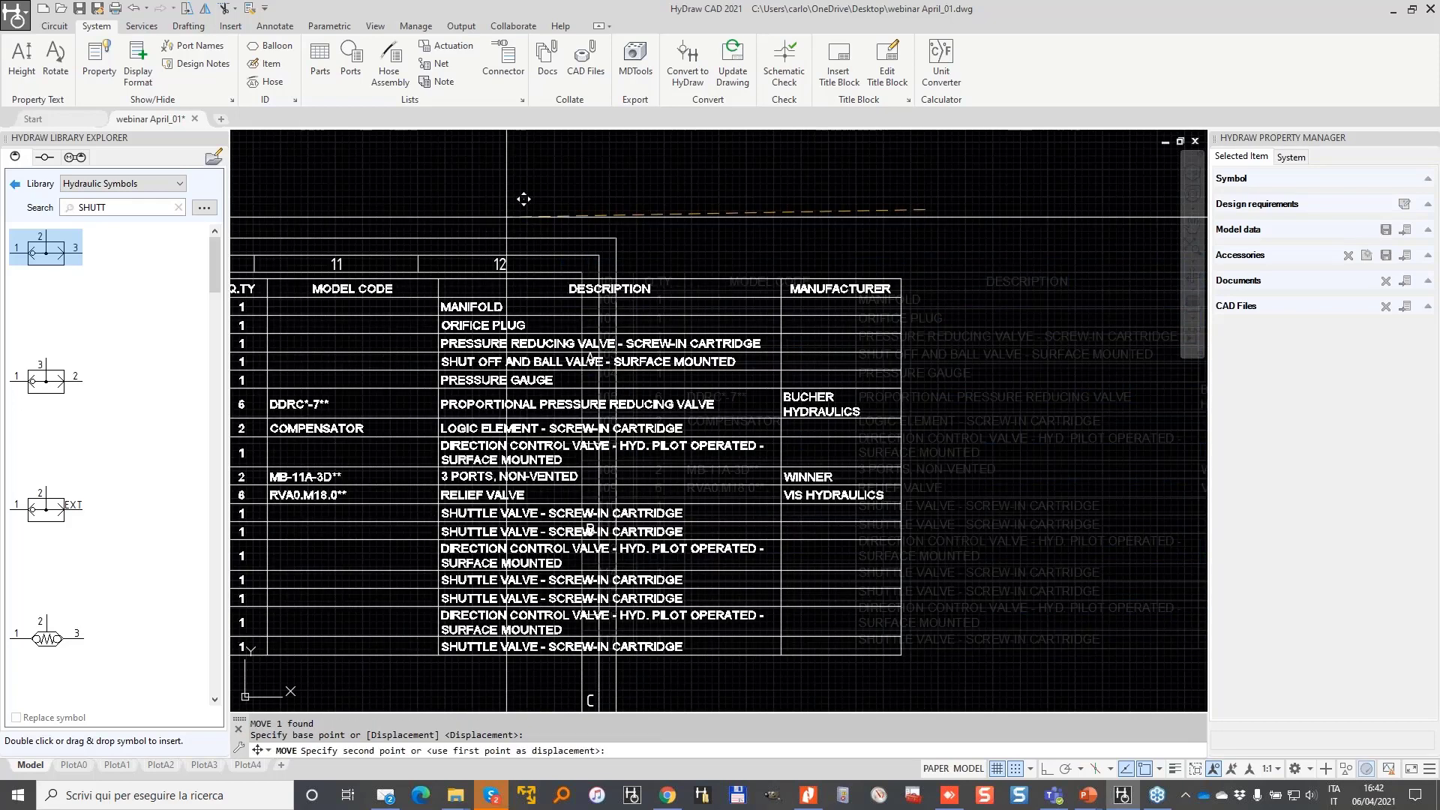
{"action": "middle_click_drag", "start_coordinate": [616, 238], "coordinate": [891, 138]}
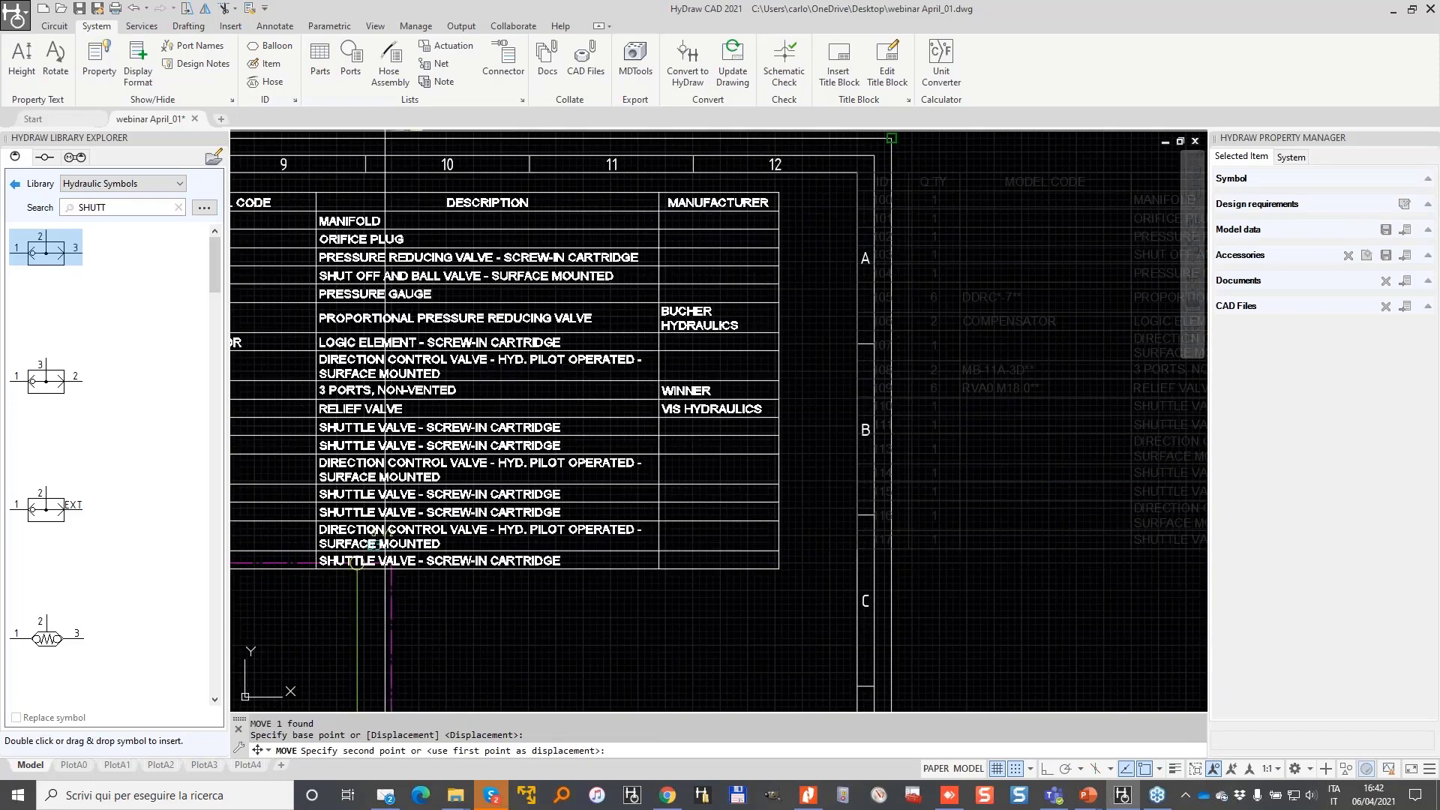
{"action": "middle_click_drag", "start_coordinate": [536, 165], "coordinate": [664, 202]}
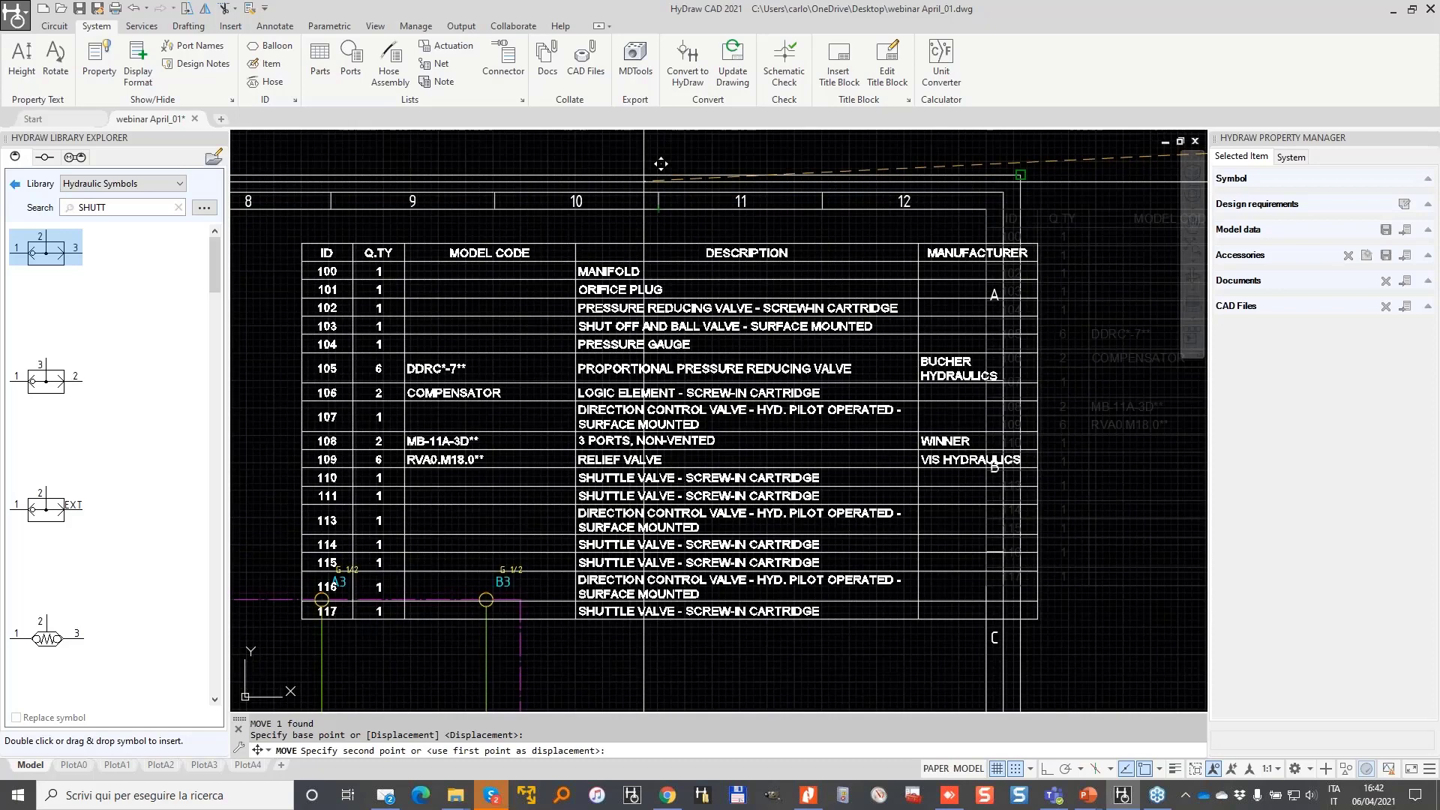
{"action": "key", "text": "F3"}
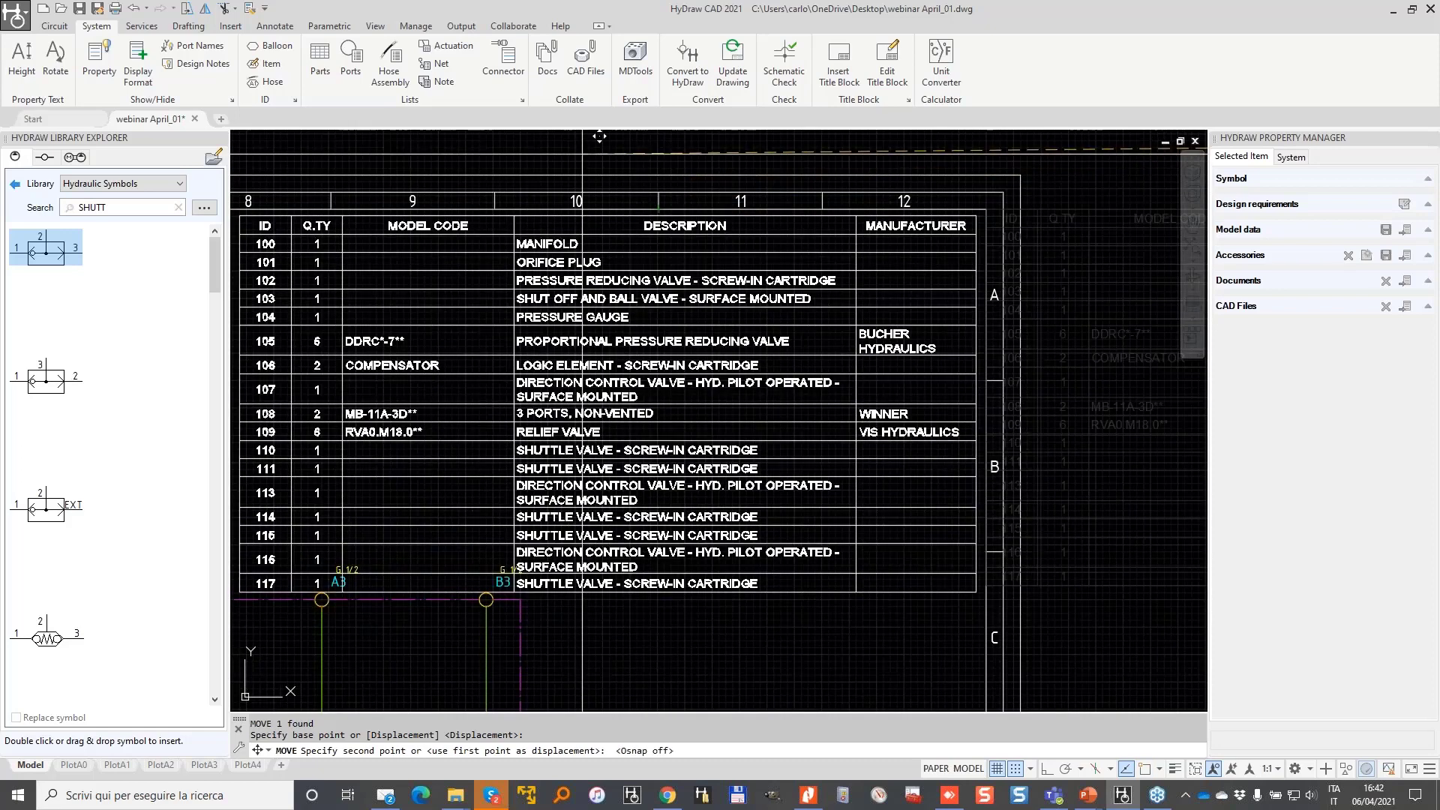
{"action": "left_click", "coordinate": [582, 154]}
{"action": "middle_click_drag", "start_coordinate": [451, 302], "coordinate": [606, 261]}
{"action": "scroll", "coordinate": [580, 328], "scroll_direction": "up", "scroll_amount": 2}
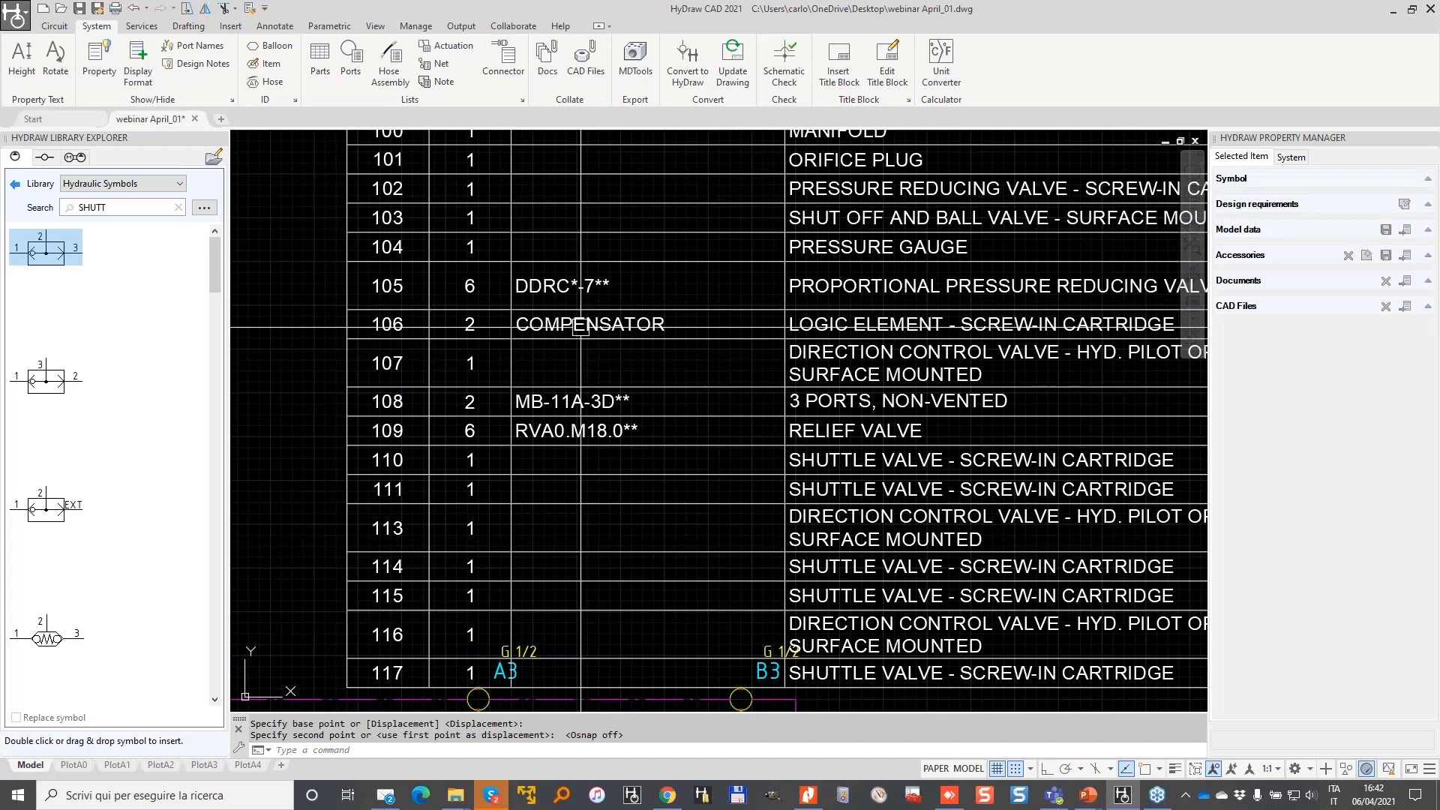
{"action": "scroll", "coordinate": [580, 327], "scroll_direction": "down", "scroll_amount": 2}
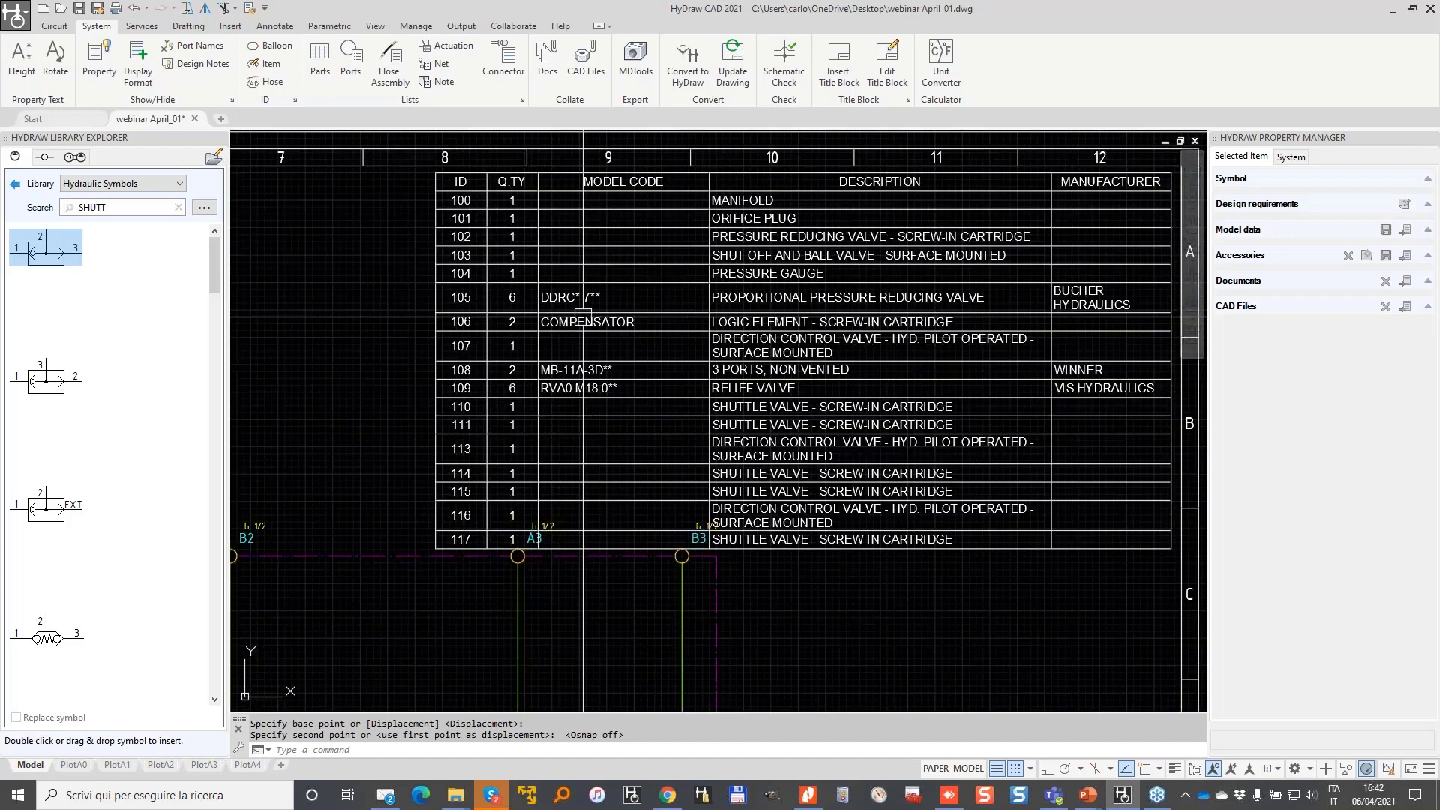
- Move the whole hydraulic schematic slightly down within the sheet so its upper ports clear the parts list table
{"action": "left_click", "coordinate": [572, 316]}
{"action": "scroll", "coordinate": [572, 320], "scroll_direction": "down", "scroll_amount": 2}
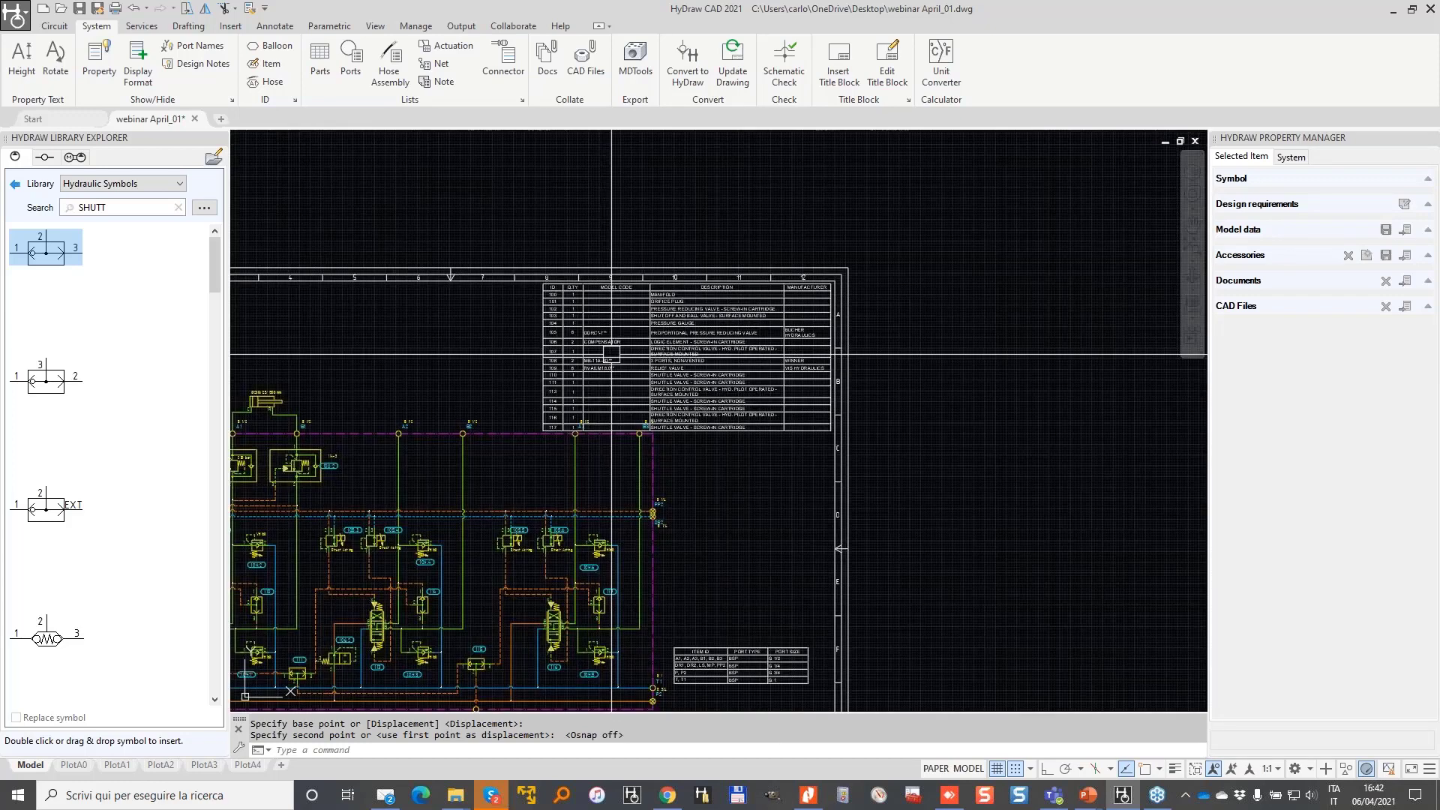
{"action": "middle_click_drag", "start_coordinate": [611, 354], "coordinate": [776, 255]}
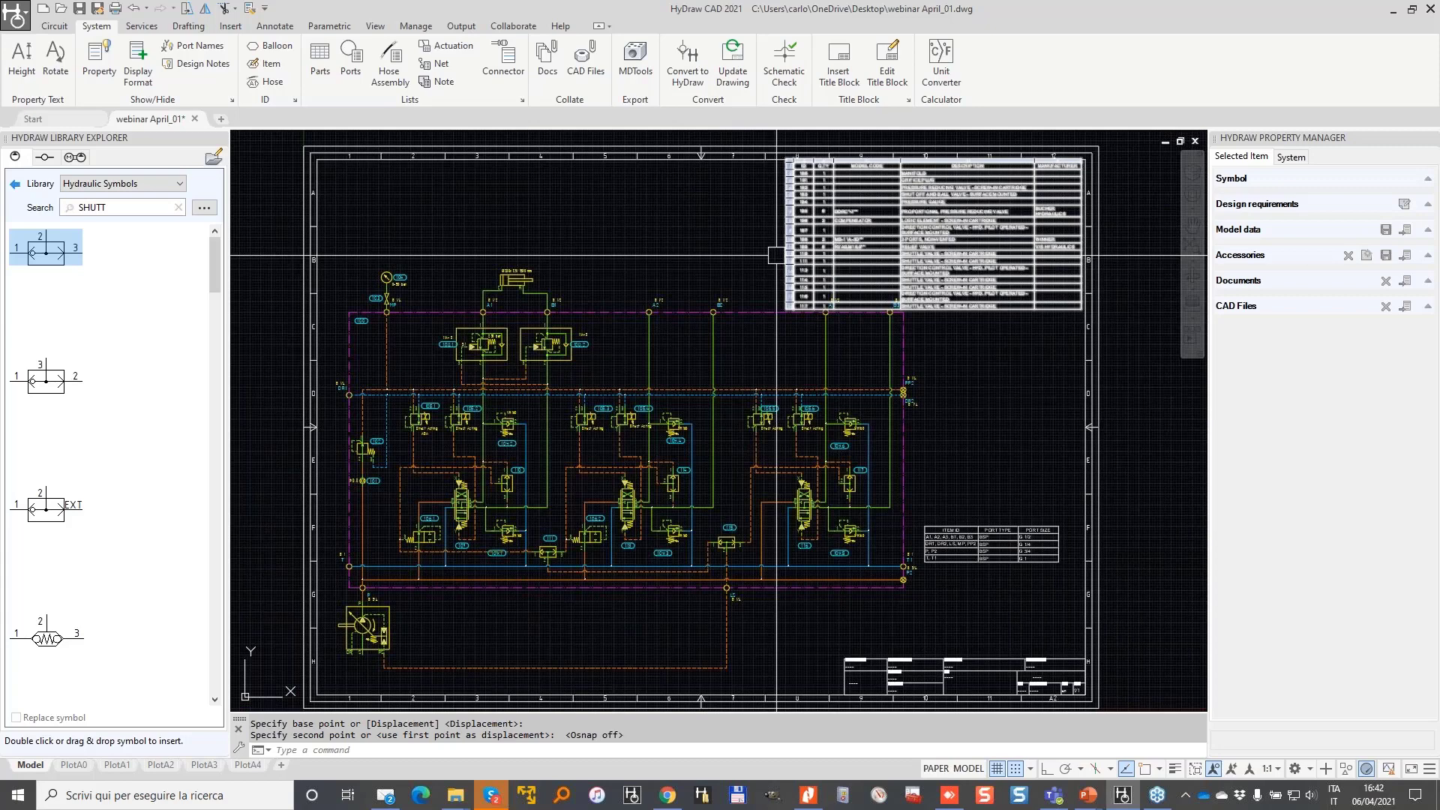
{"action": "key", "text": "Escape"}
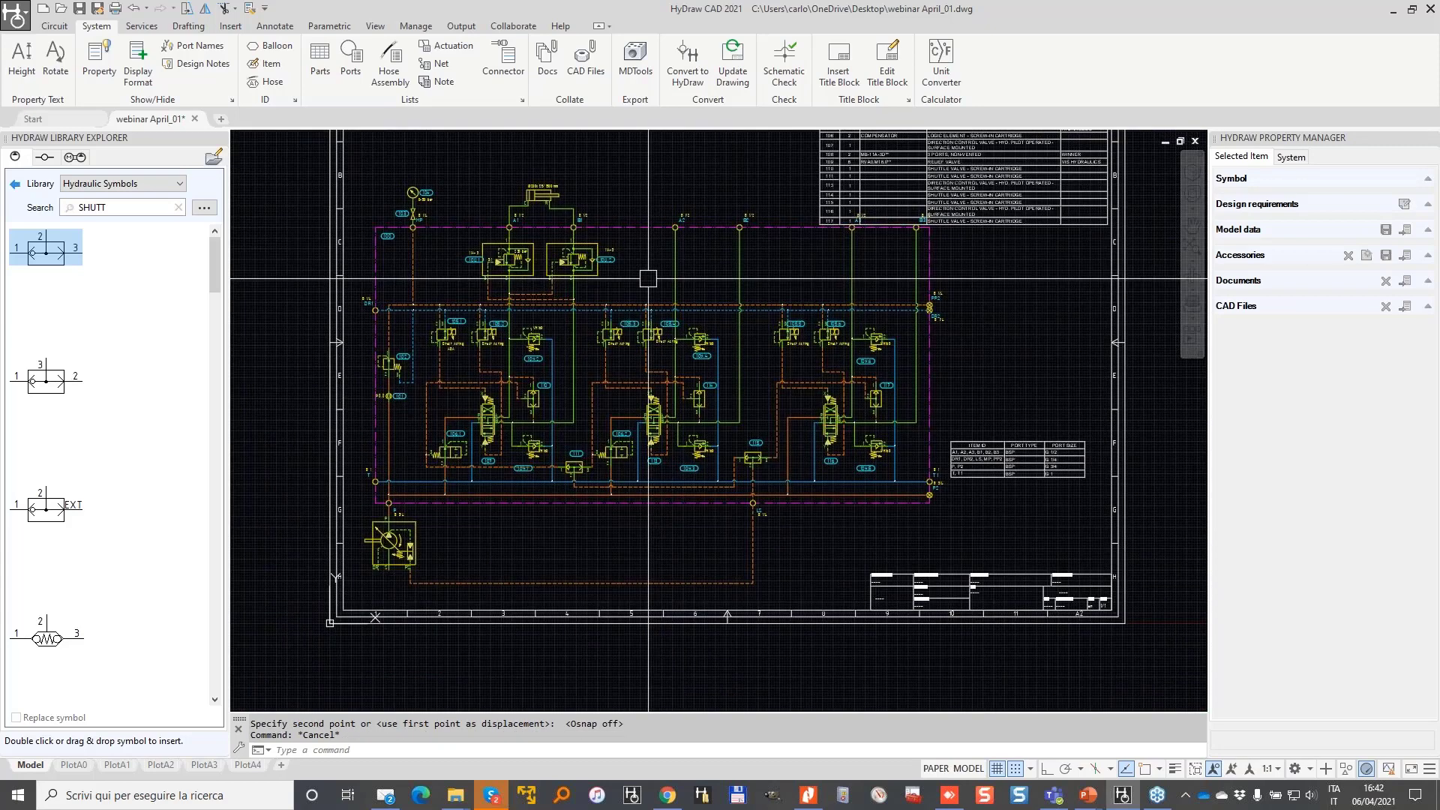
{"action": "left_click", "coordinate": [305, 159]}
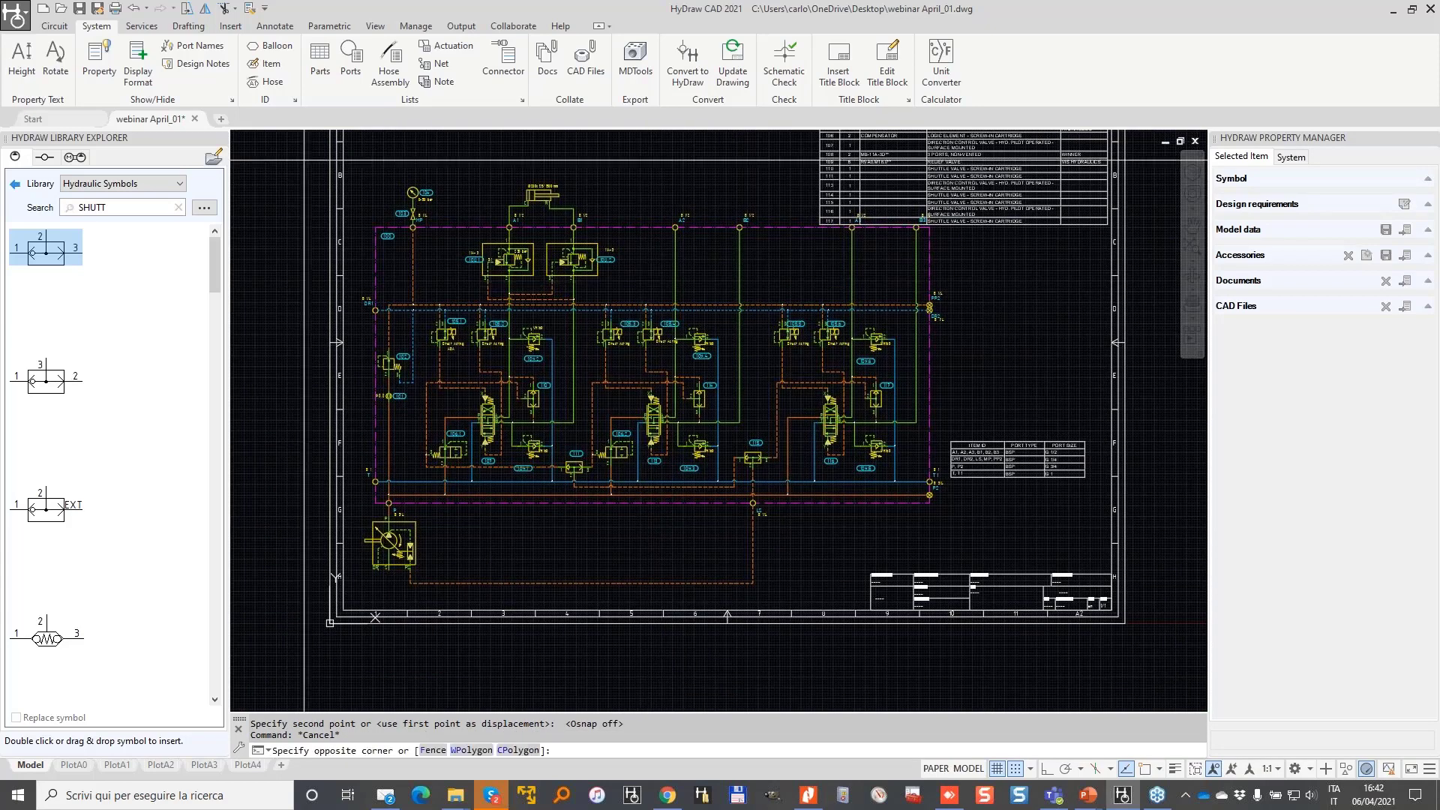
{"action": "left_click", "coordinate": [1006, 517]}
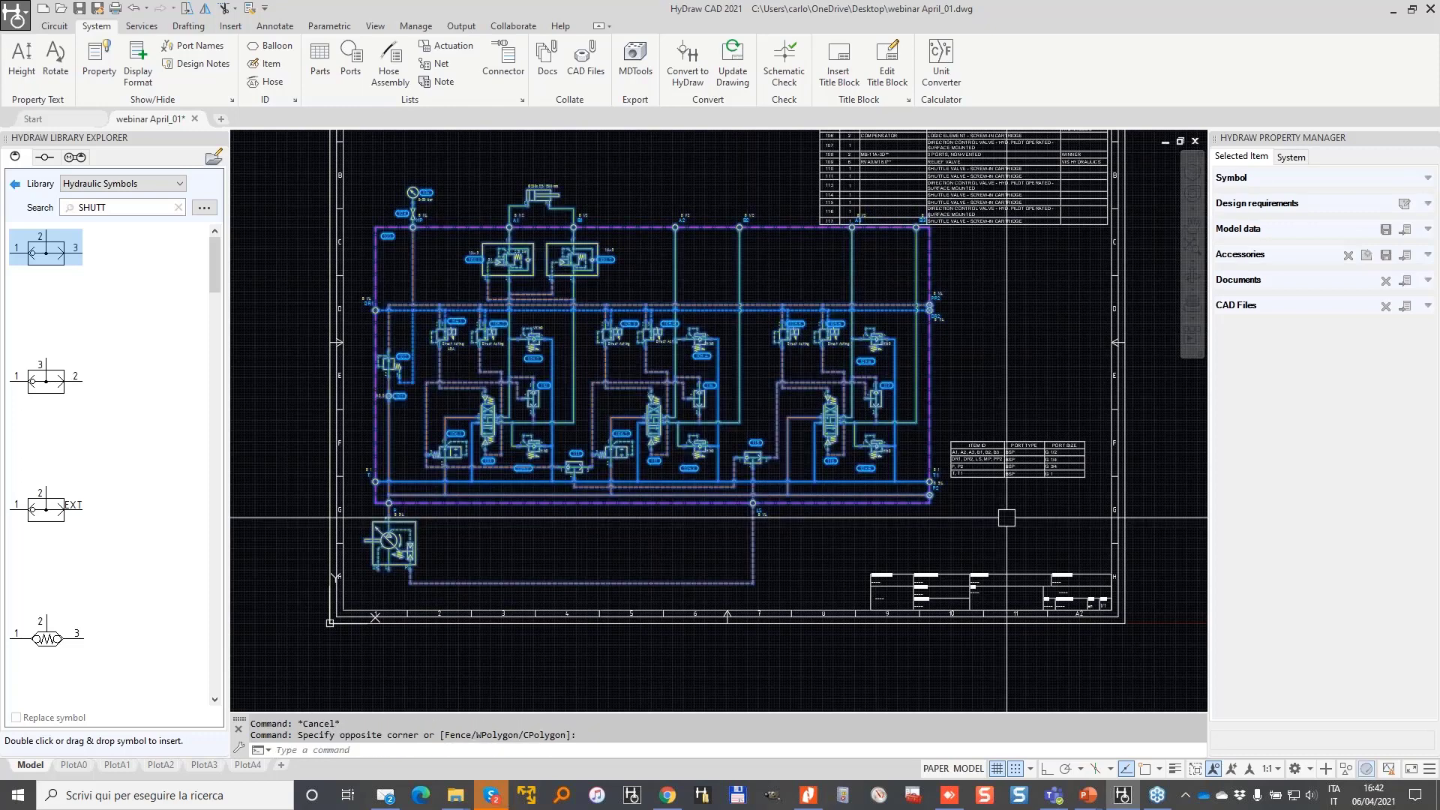
{"action": "type", "text": "m"}
{"action": "key", "text": "Return"}
{"action": "left_click", "coordinate": [1036, 302]}
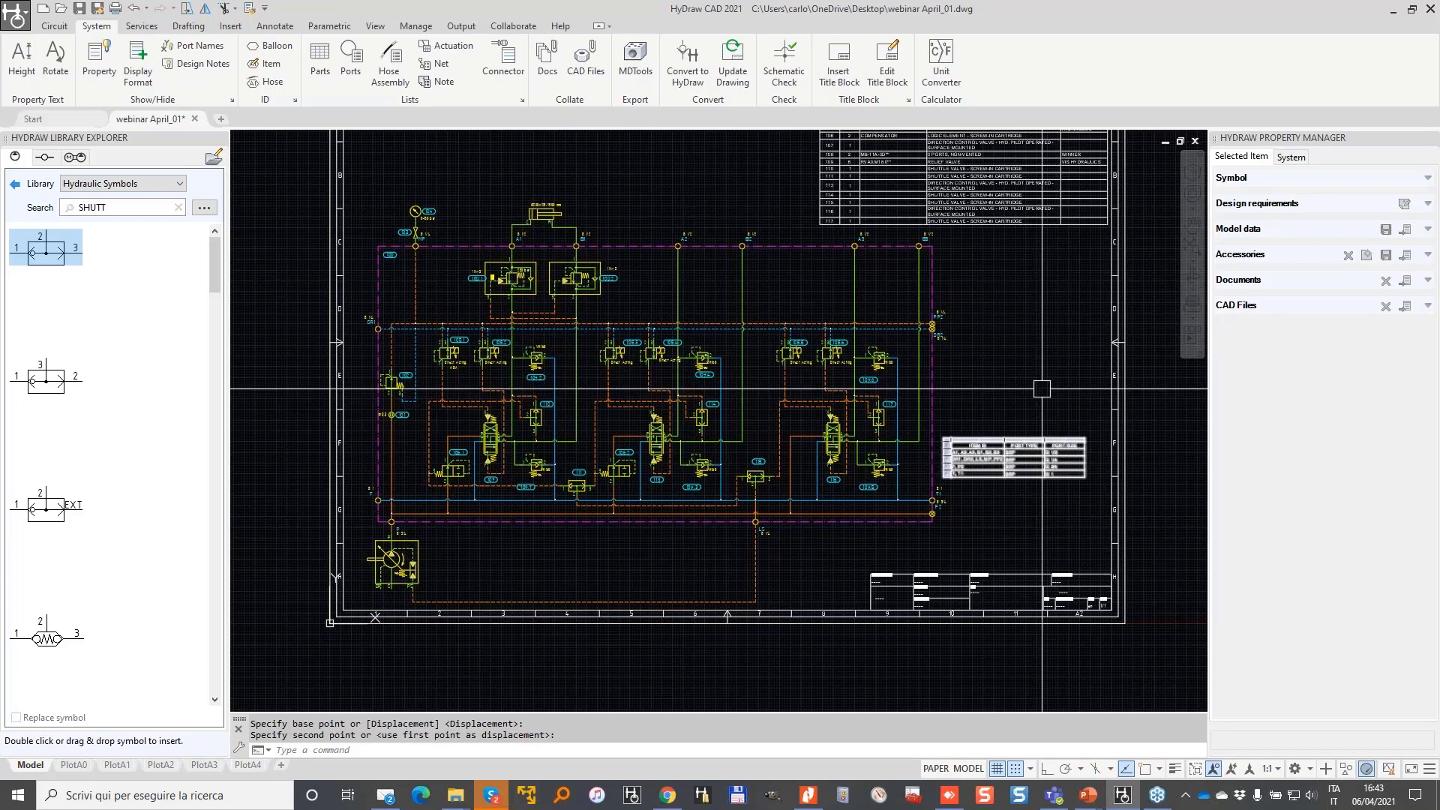
- Start a plot of the PlotA2 layout and set its plot style table to linecolor.stb
{"action": "middle_click_drag", "start_coordinate": [1042, 389], "coordinate": [1005, 402]}
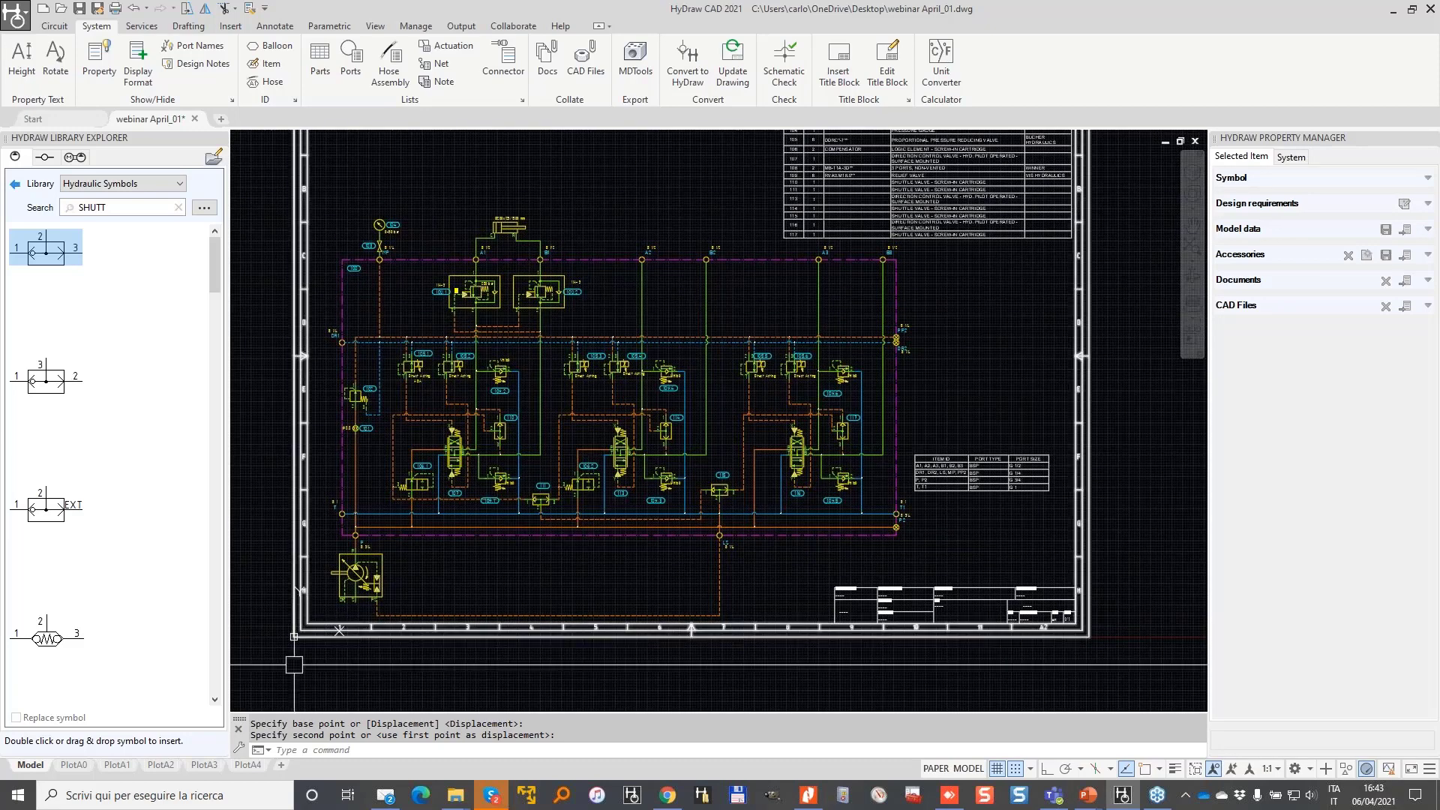
{"action": "left_click", "coordinate": [162, 764]}
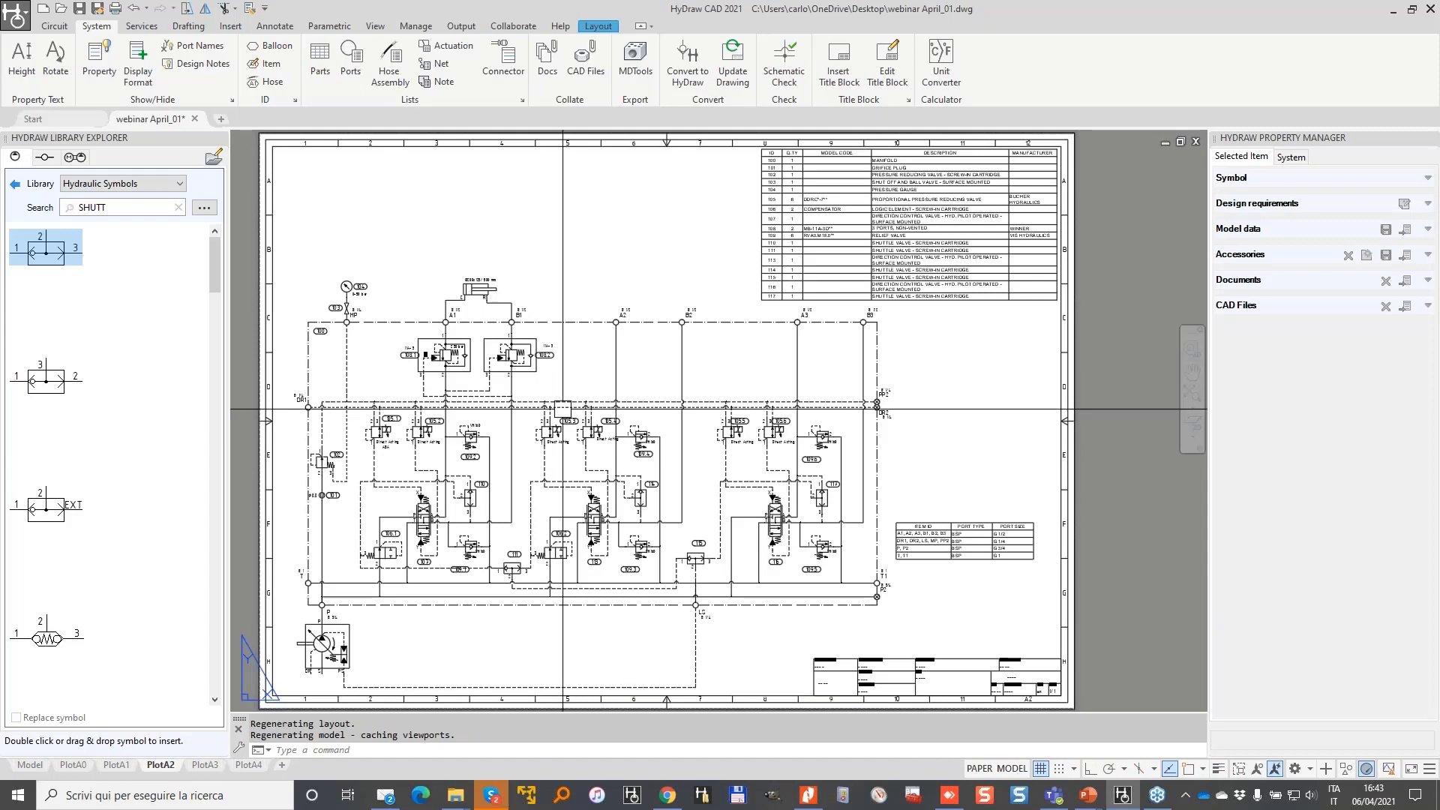
{"action": "right_click", "coordinate": [168, 764]}
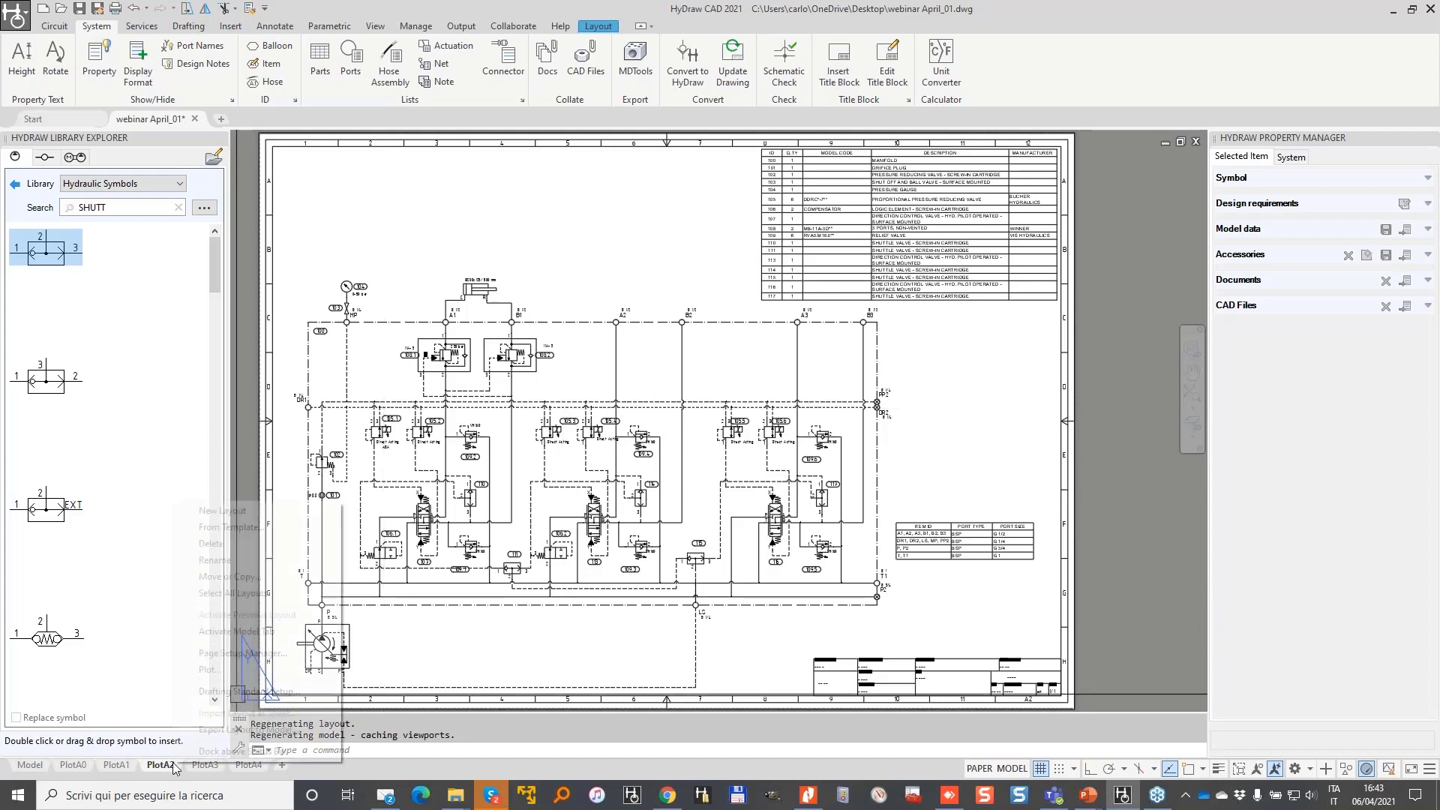
{"action": "left_click", "coordinate": [269, 669]}
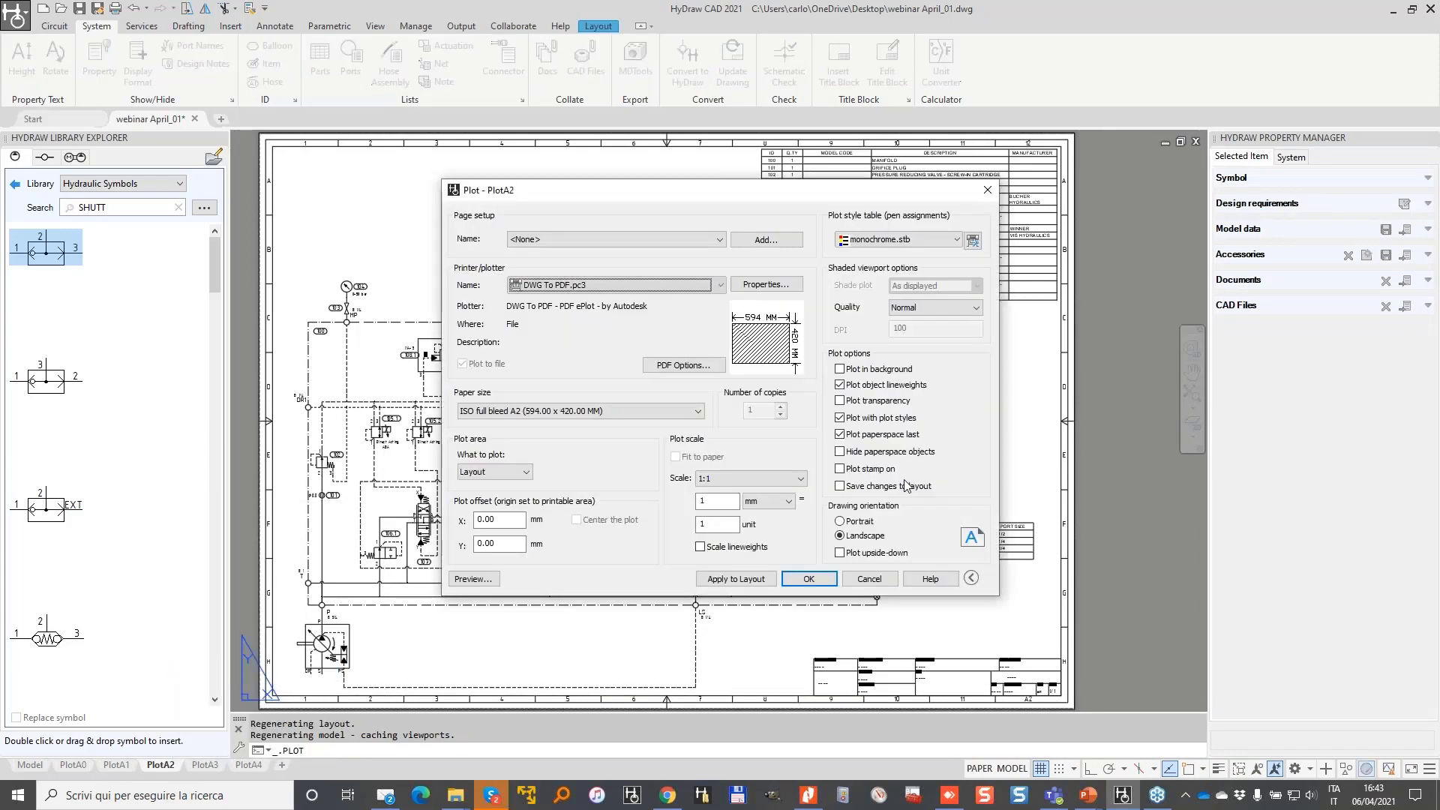
{"action": "left_click", "coordinate": [942, 239]}
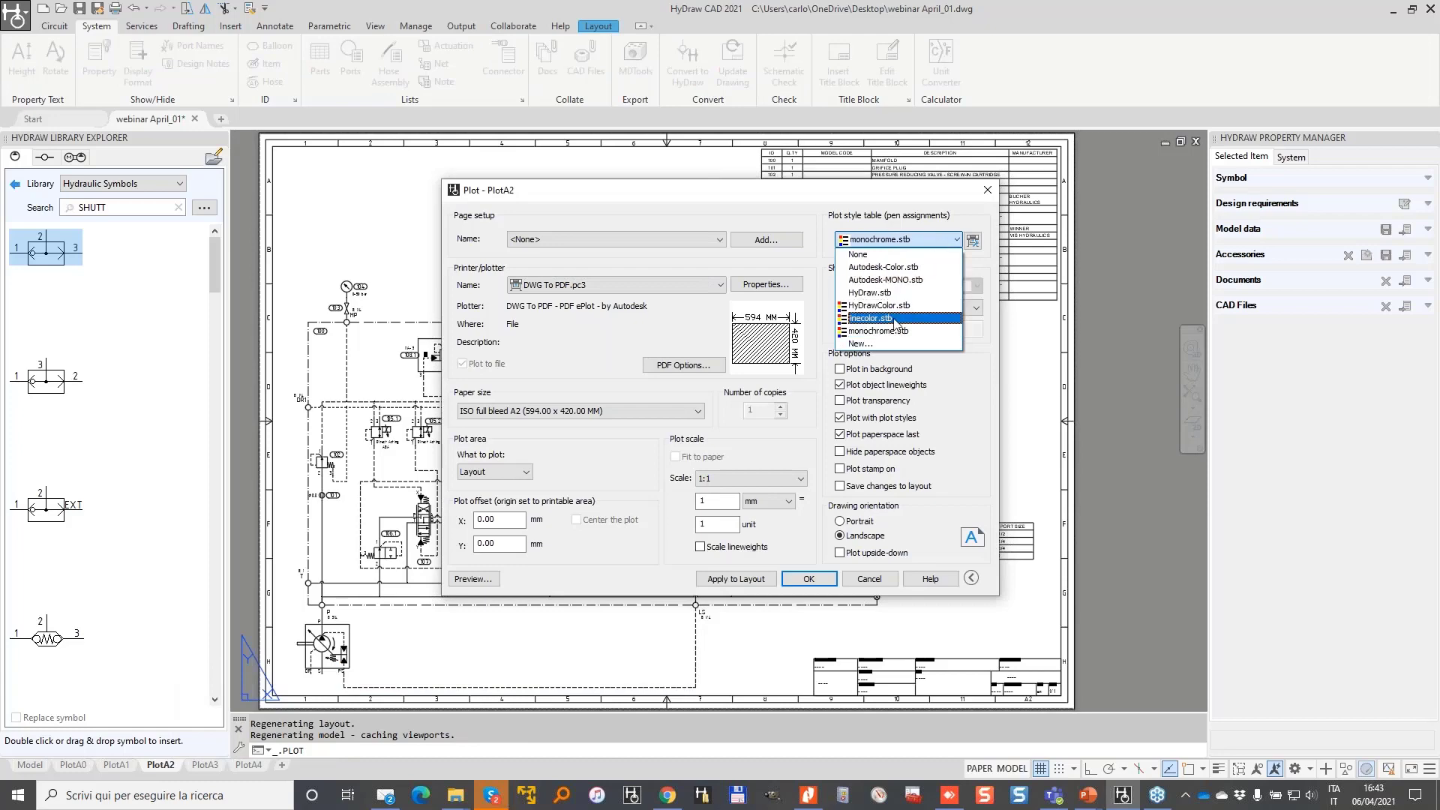
{"action": "left_click", "coordinate": [894, 318]}
- Preview the plot and examine the coloured lines, symbols and item IDs of the schematic up close
{"action": "left_click", "coordinate": [472, 579]}
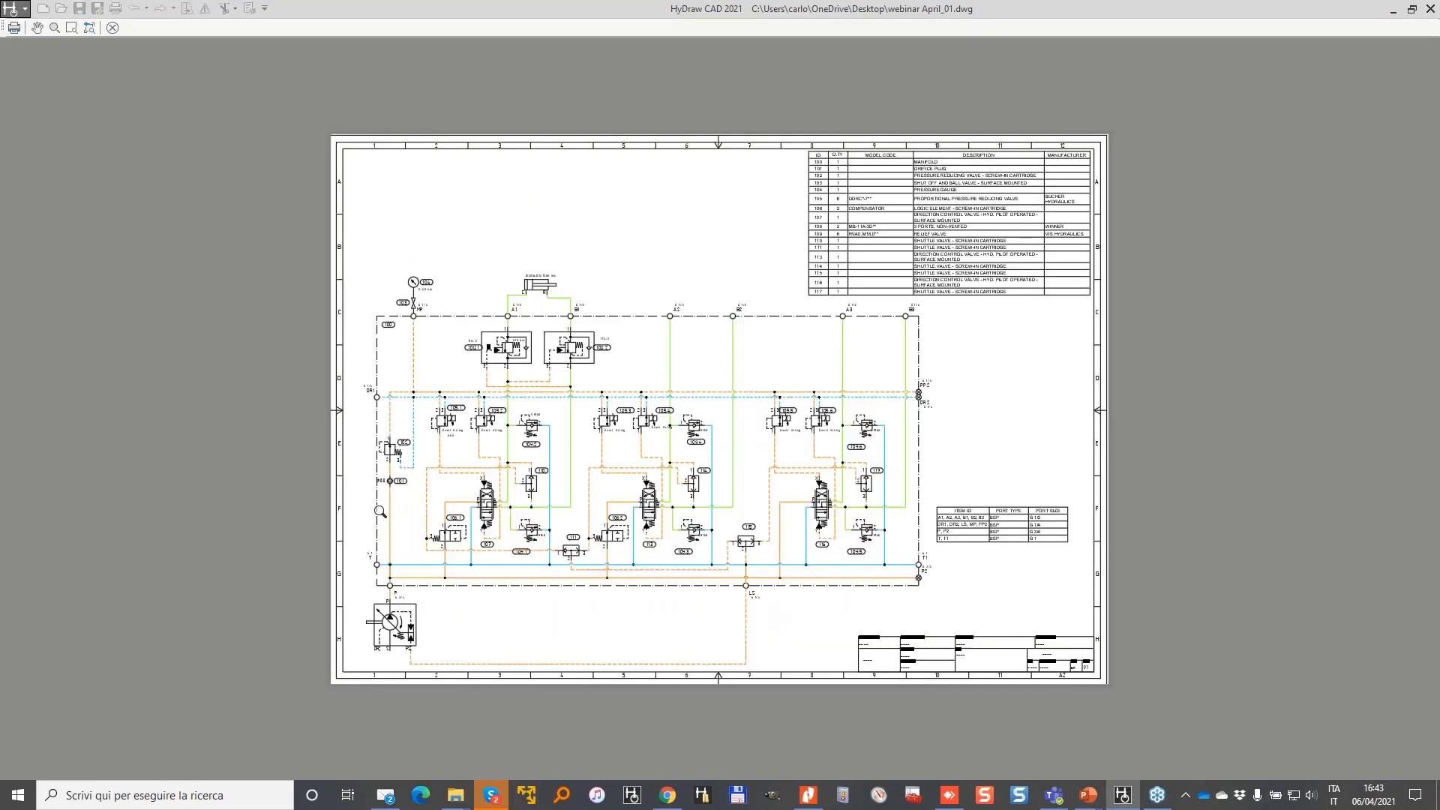
{"action": "scroll", "coordinate": [527, 387], "scroll_direction": "up", "scroll_amount": 5}
{"action": "scroll", "coordinate": [527, 388], "scroll_direction": "down", "scroll_amount": 2}
{"action": "left_click_drag", "start_coordinate": [528, 388], "coordinate": [522, 339]}
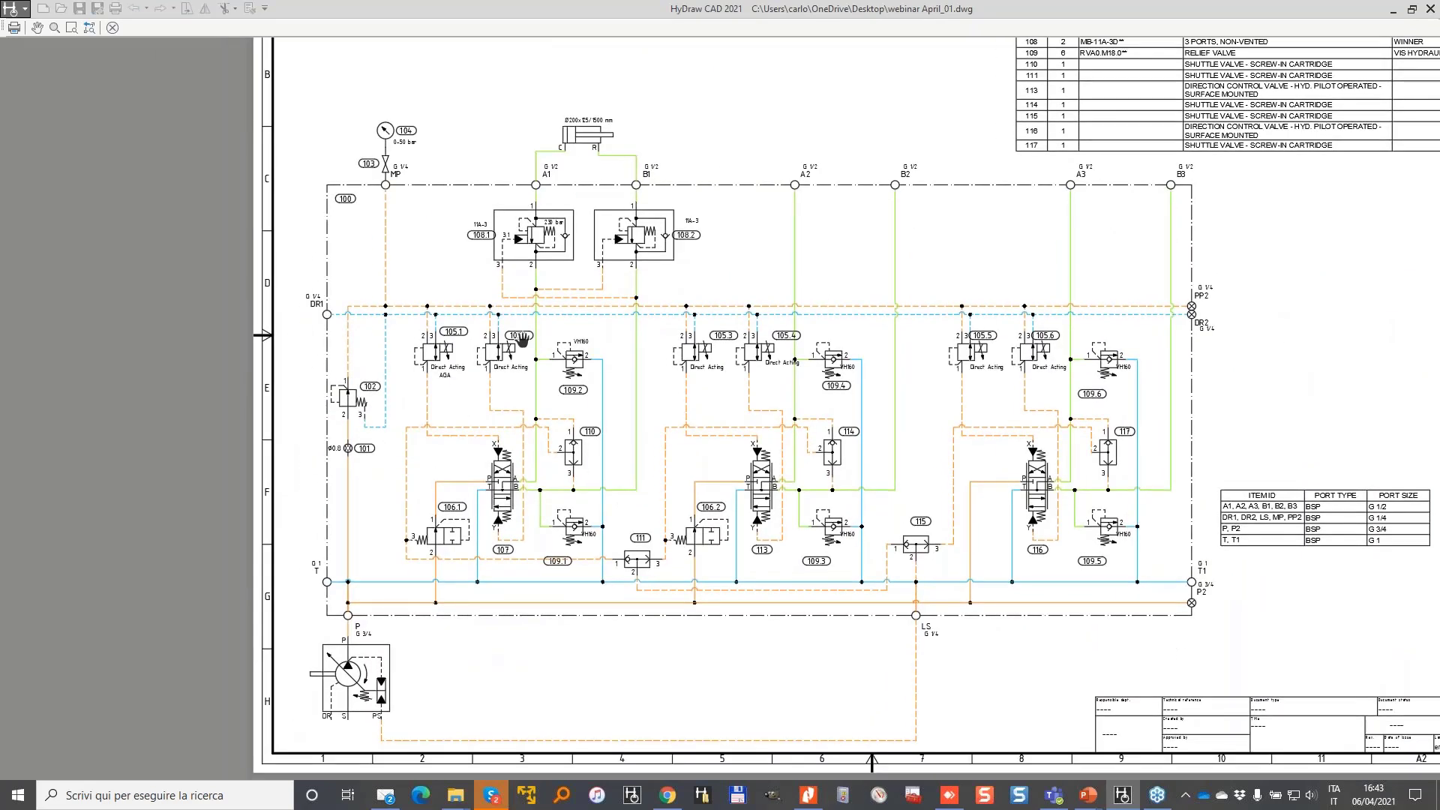
- Plot the previewed layout to PDF, saving it to the Desktop as webinar April_01-PlotA2.pdf
{"action": "right_click", "coordinate": [606, 327]}
{"action": "left_click", "coordinate": [653, 357]}
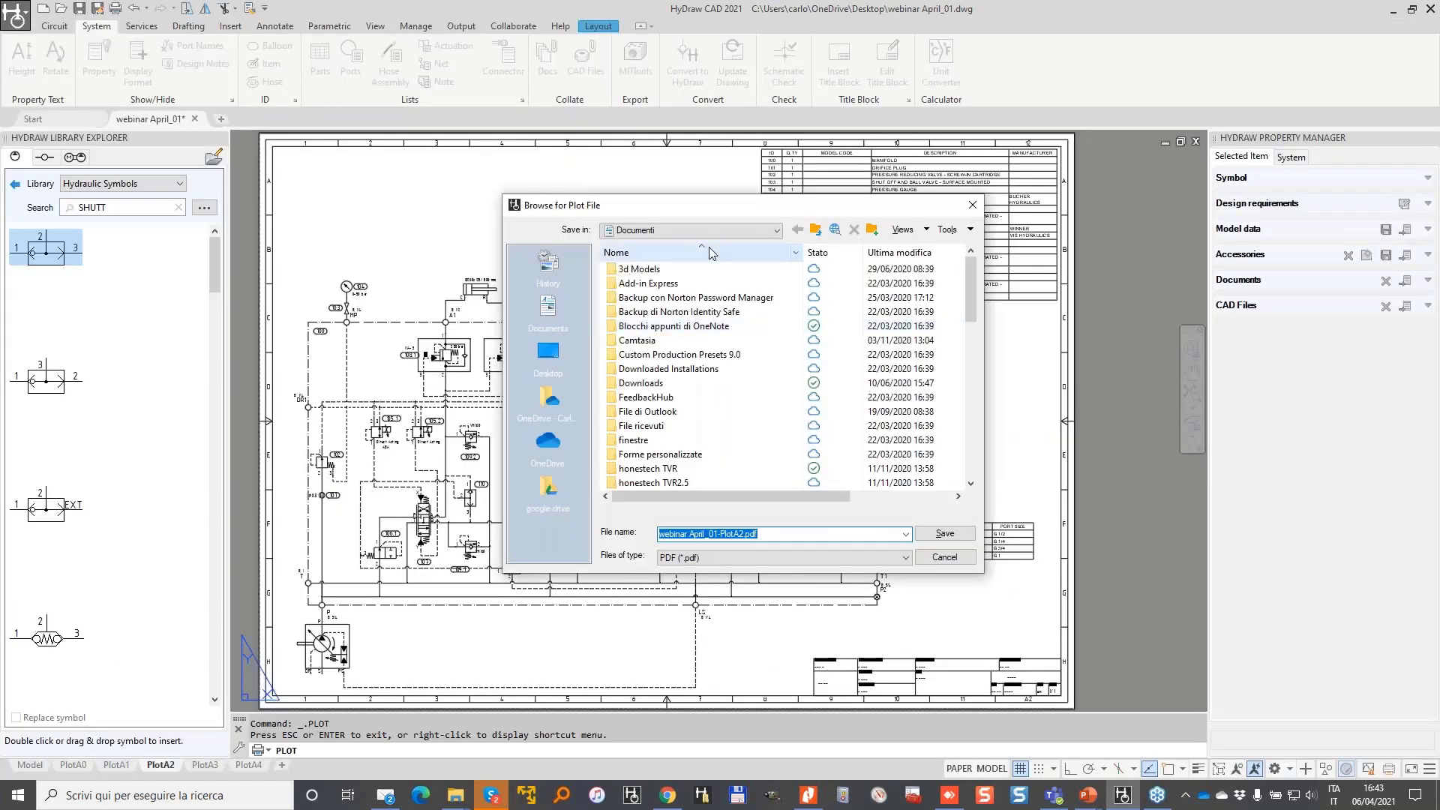
{"action": "left_click", "coordinate": [573, 361]}
{"action": "left_click", "coordinate": [944, 533]}
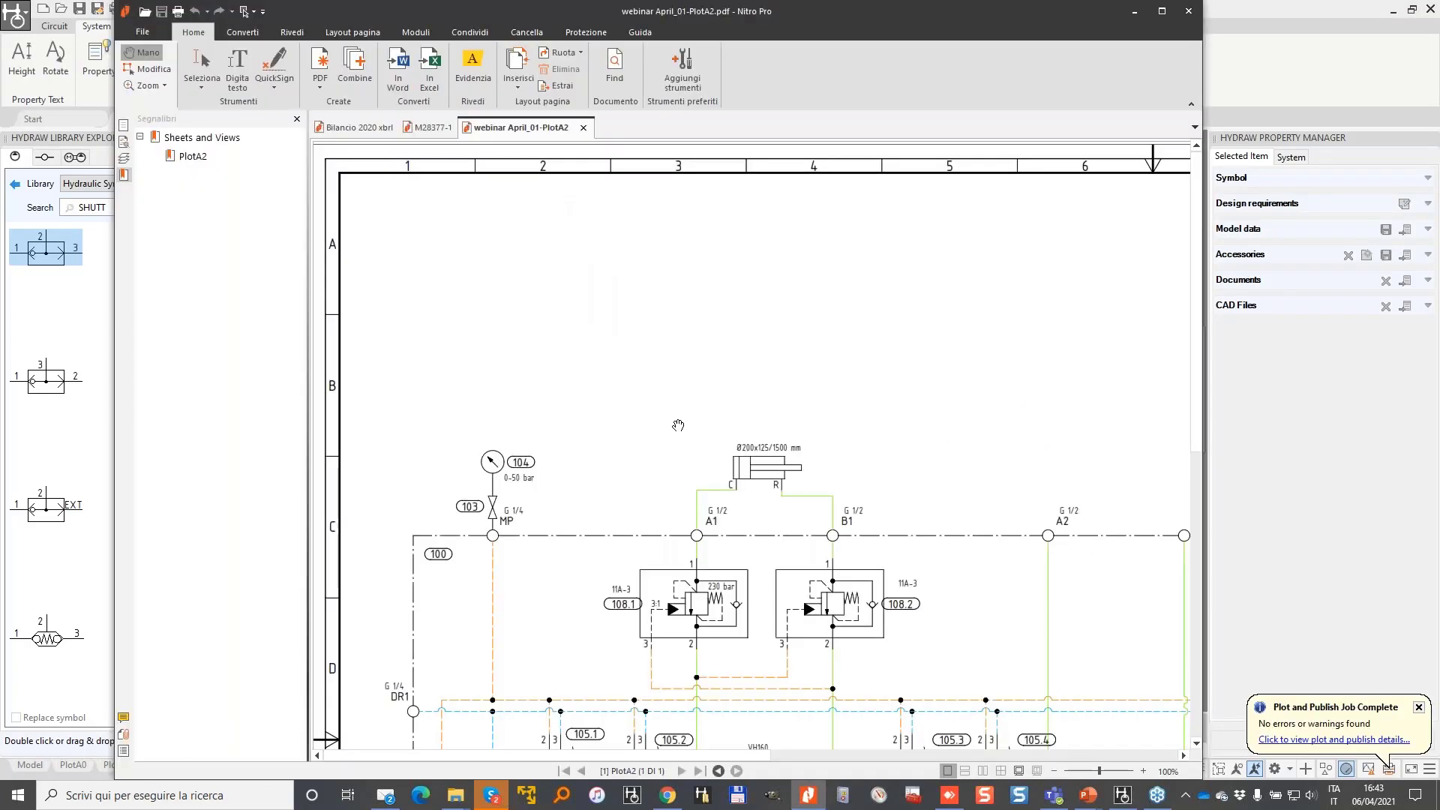
- Examine the plotted schematic in the PDF opened in Nitro Pro, from the cylinder down to the pump
{"action": "scroll", "coordinate": [675, 428], "scroll_direction": "down", "scroll_amount": 3}
{"action": "scroll", "coordinate": [675, 428], "scroll_direction": "down", "scroll_amount": 3}
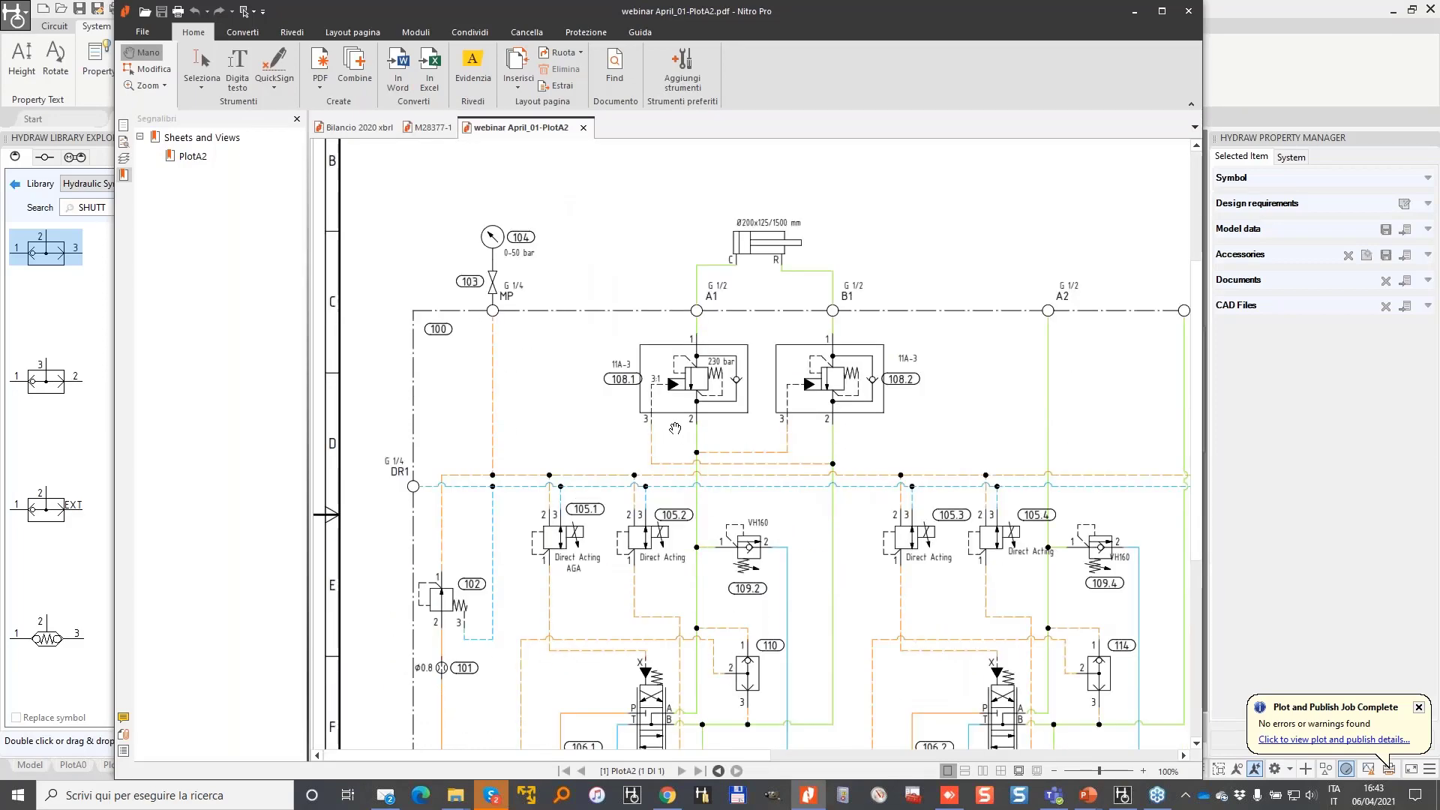
{"action": "scroll", "coordinate": [803, 445], "scroll_direction": "down", "scroll_amount": 1, "text": "ctrl"}
{"action": "scroll", "coordinate": [804, 445], "scroll_direction": "down", "scroll_amount": 2}
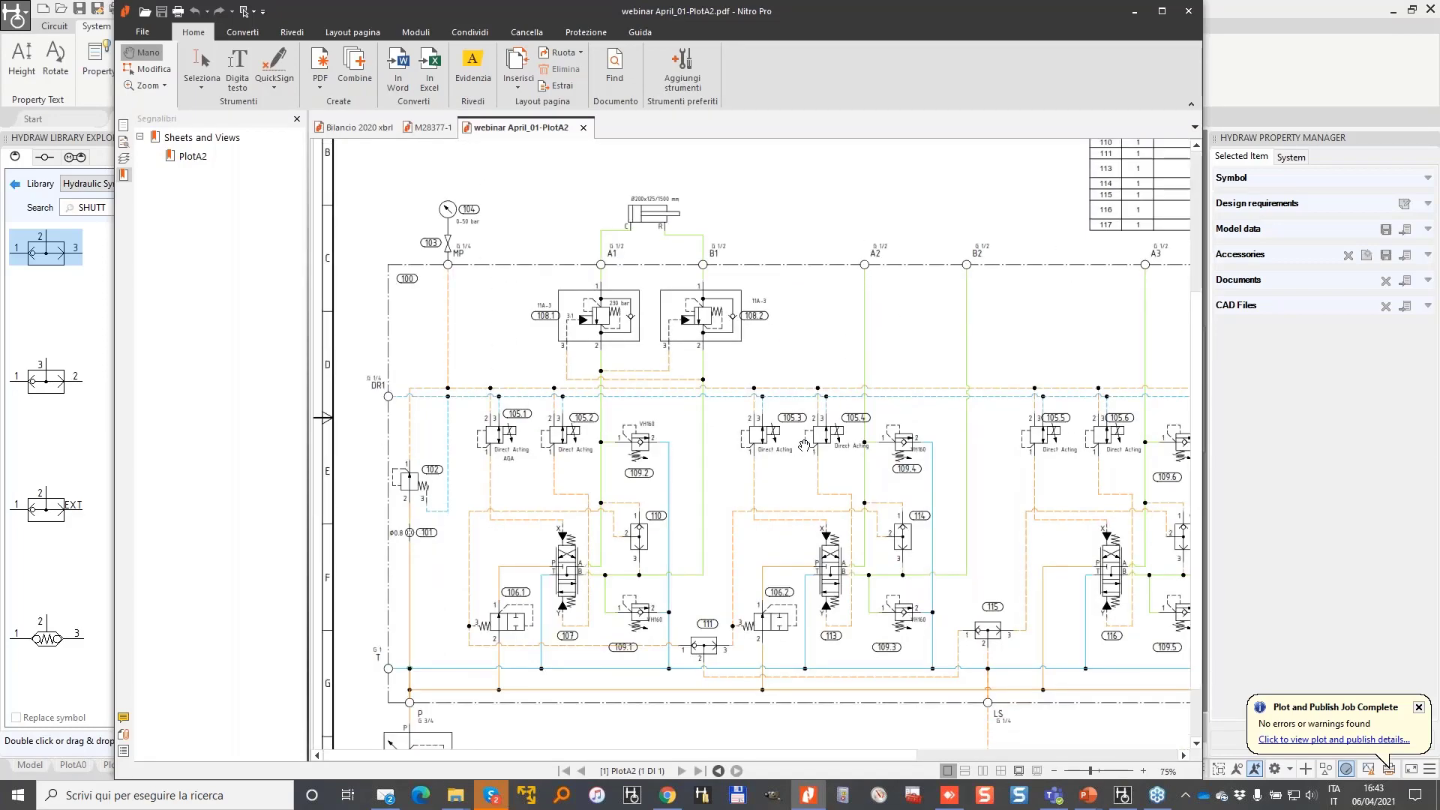
{"action": "scroll", "coordinate": [804, 445], "scroll_direction": "down", "scroll_amount": 2, "text": "ctrl"}
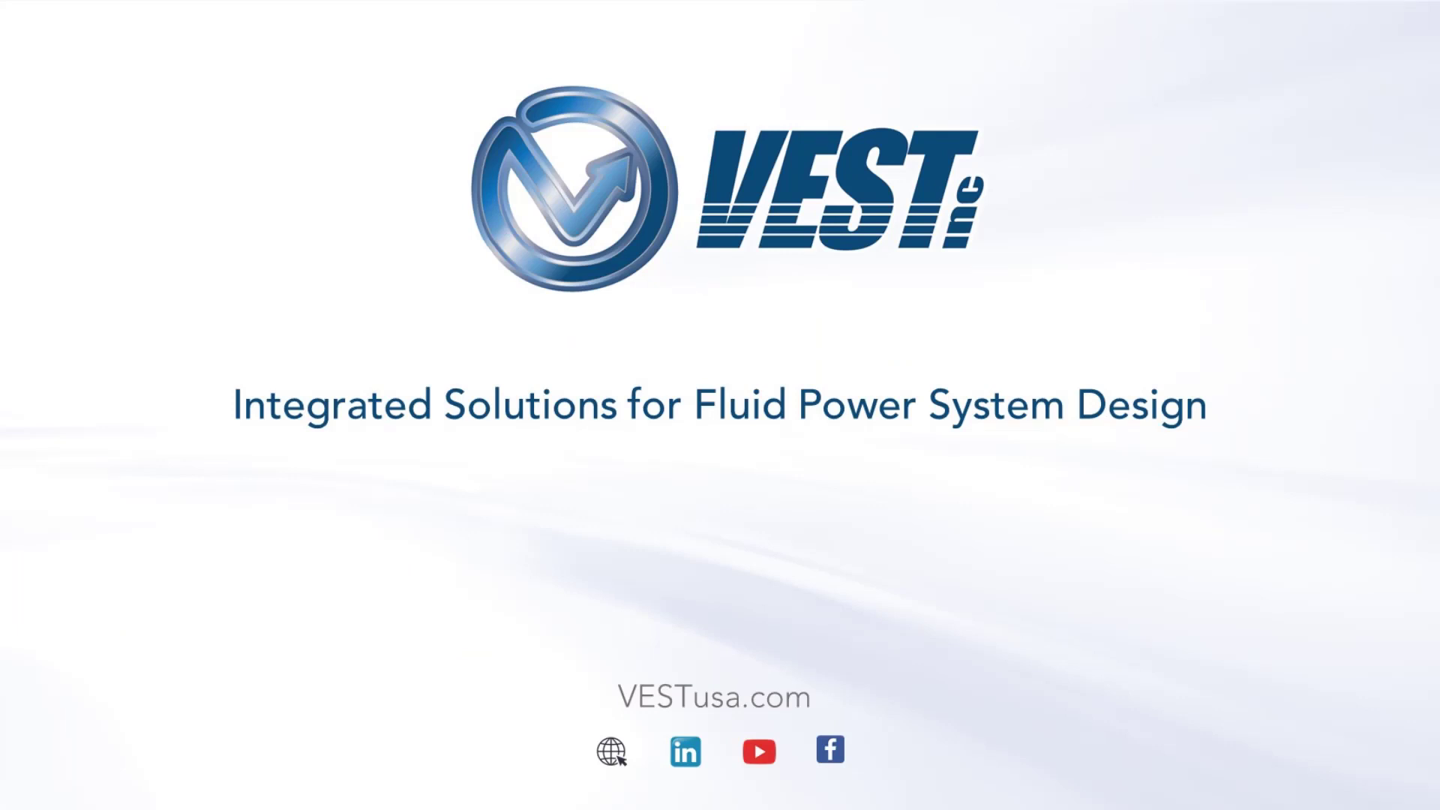